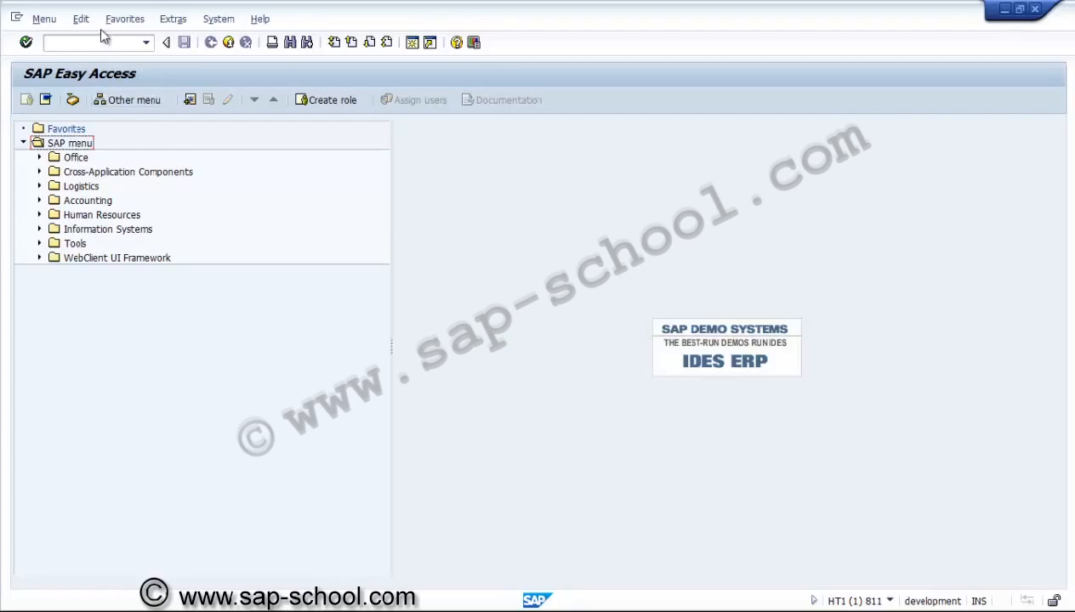
Step: Run transaction spro and display the SAP Reference IMG
click(99, 43)
text(spro)
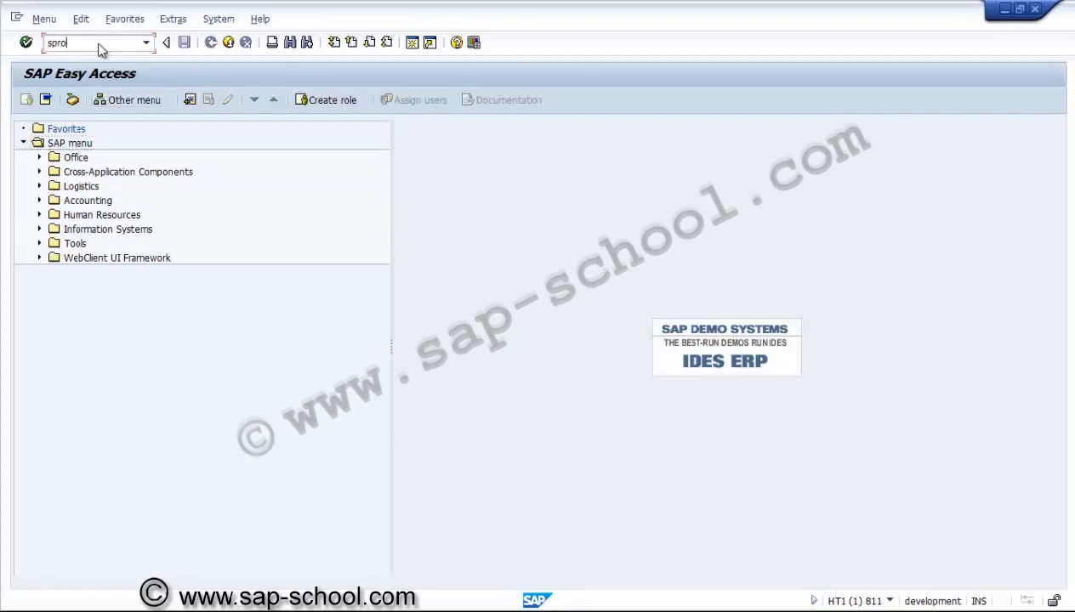
key(Return)
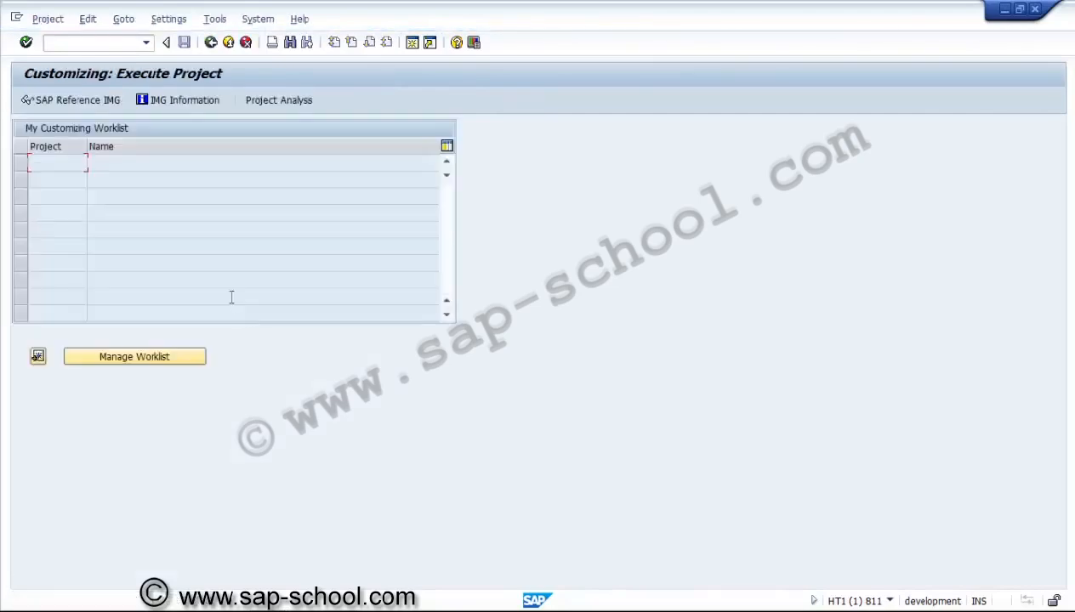
click(100, 100)
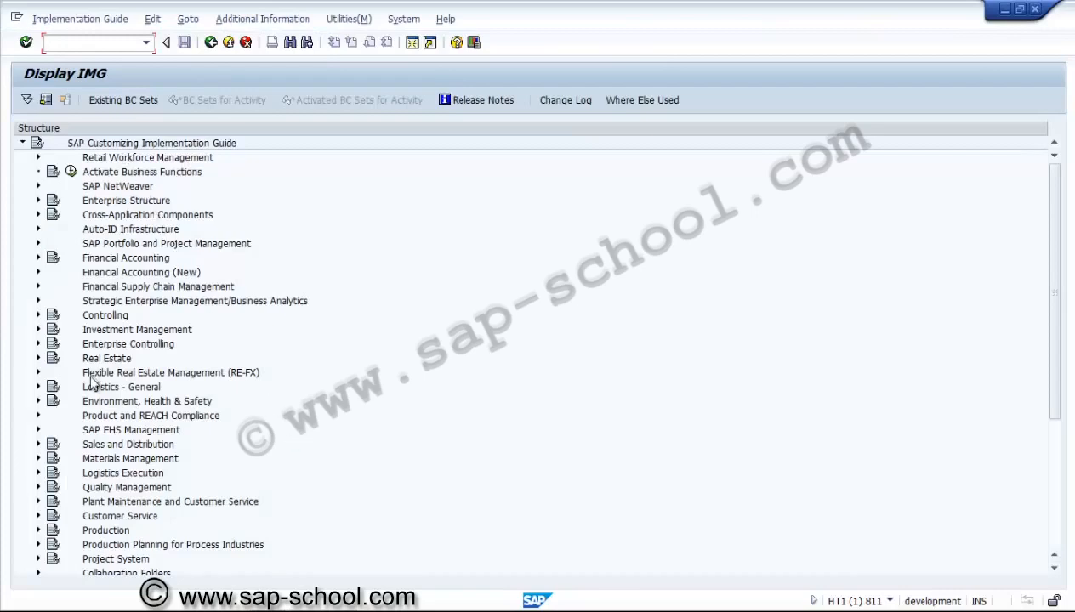
Step: Expand Project System, Structures and Operative Structures in the implementation guide
click(88, 559)
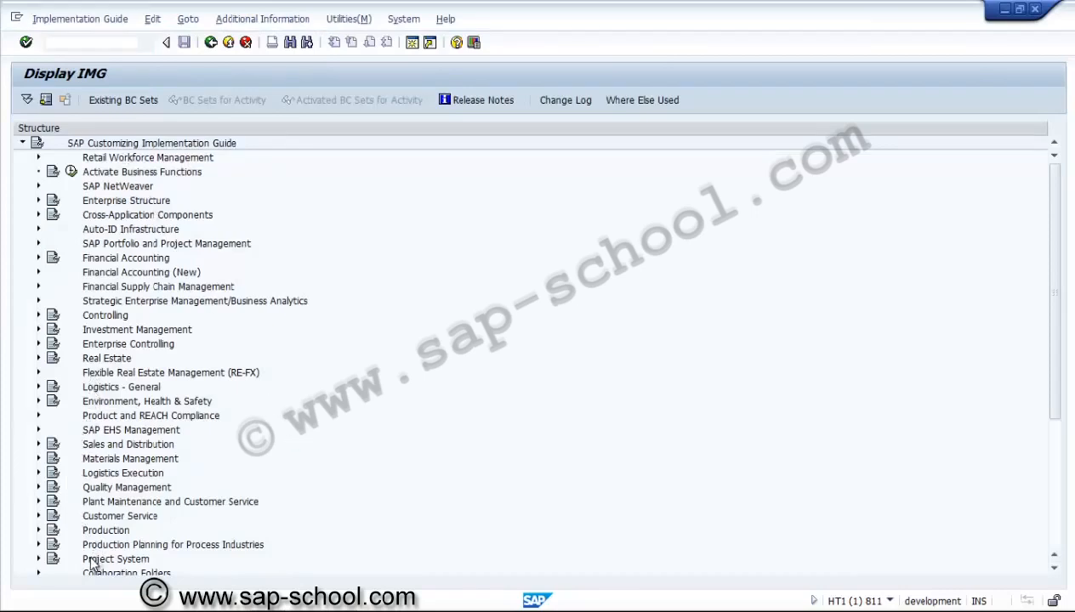
click(38, 558)
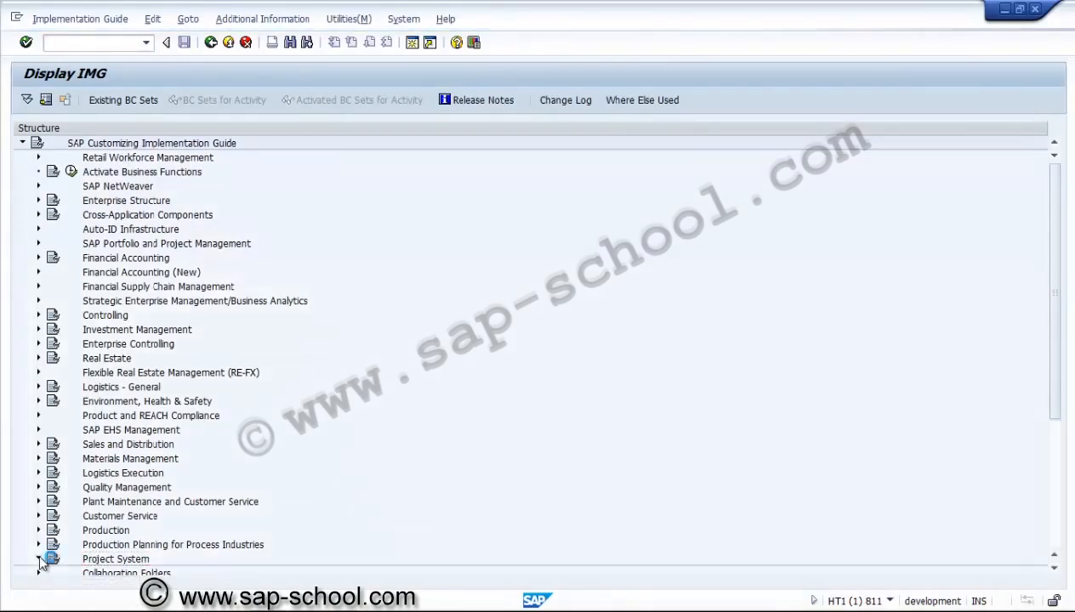
click(1054, 570)
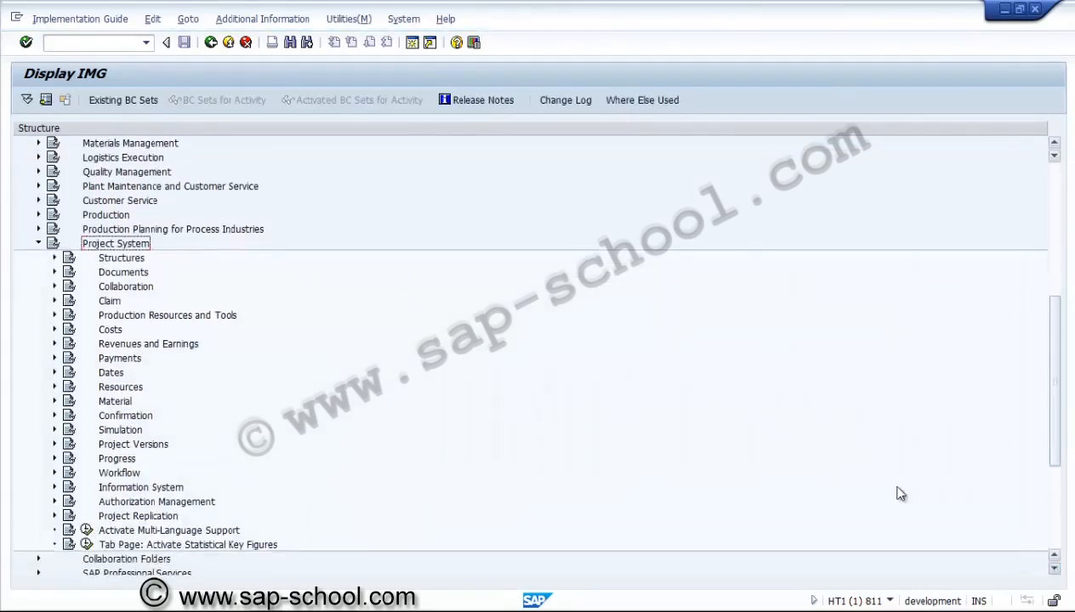
click(136, 258)
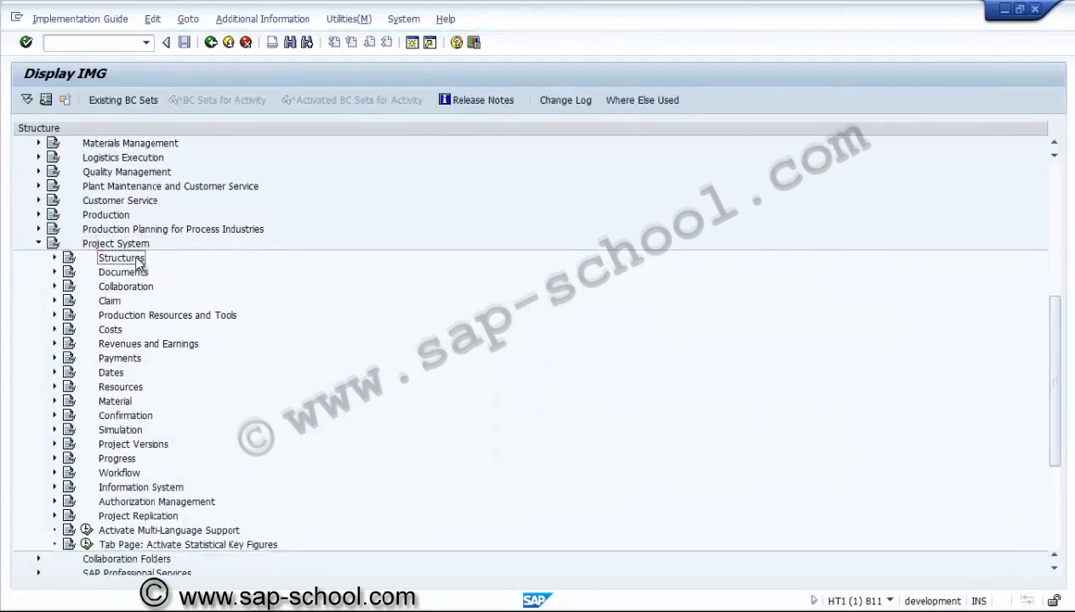
click(55, 257)
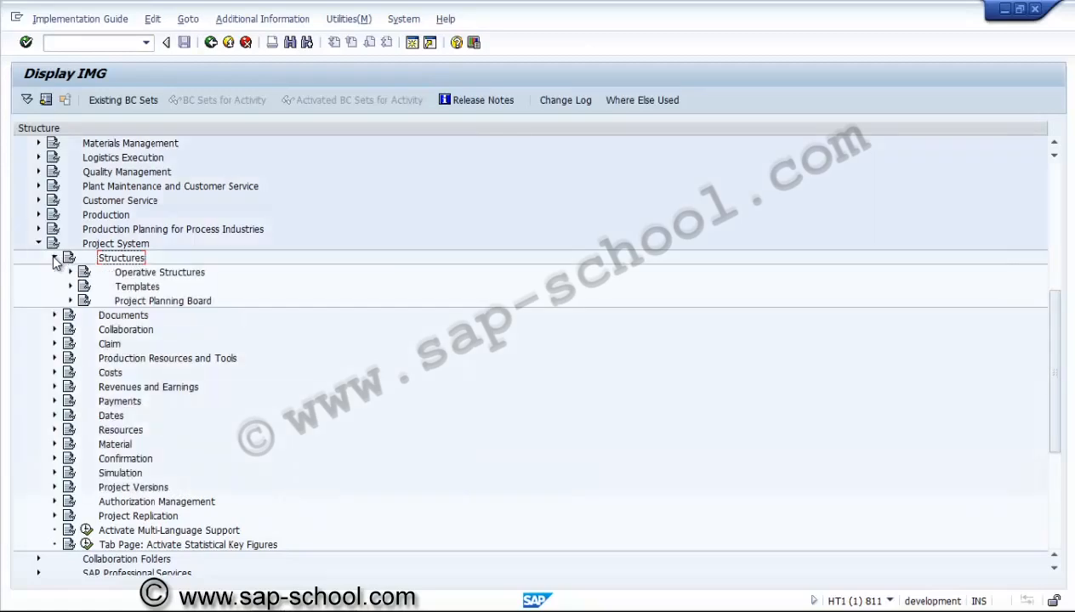
click(145, 273)
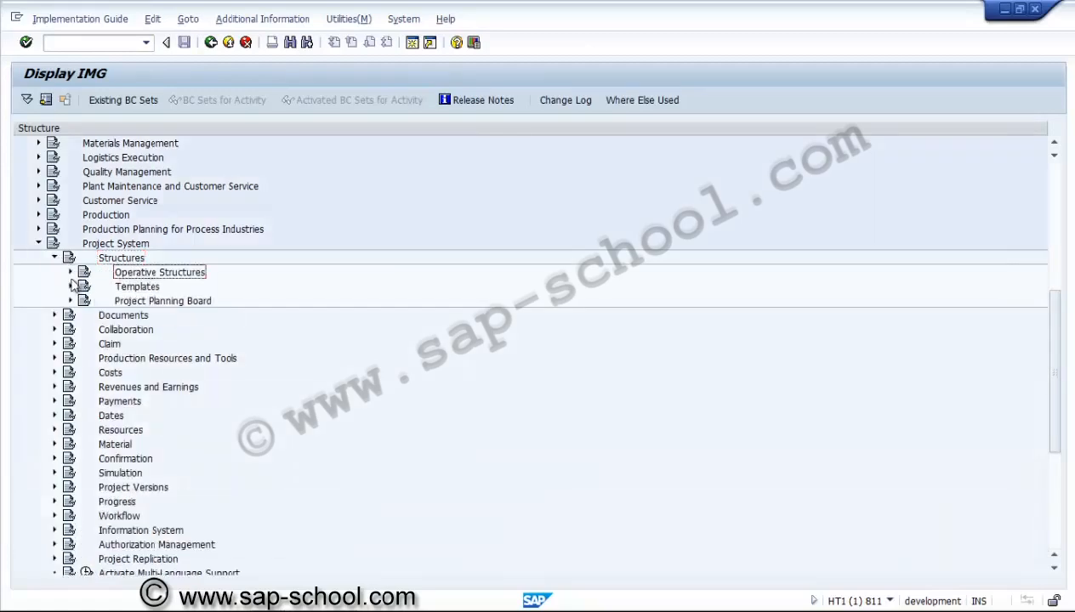
click(70, 273)
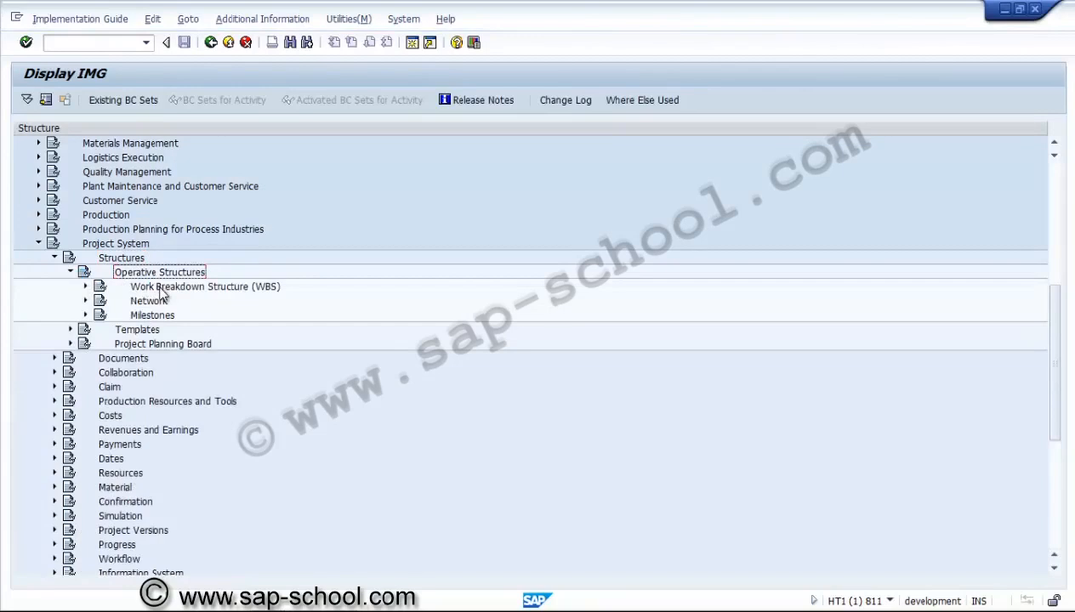
Step: Expand Work Breakdown Structure (WBS) and its Project Coding Mask node
click(161, 288)
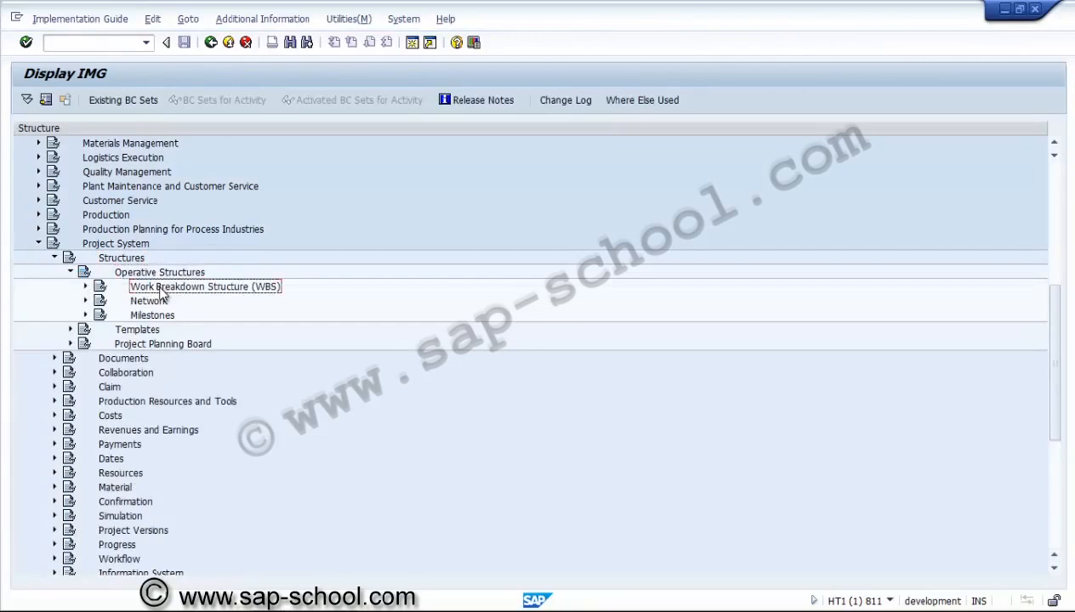
click(86, 287)
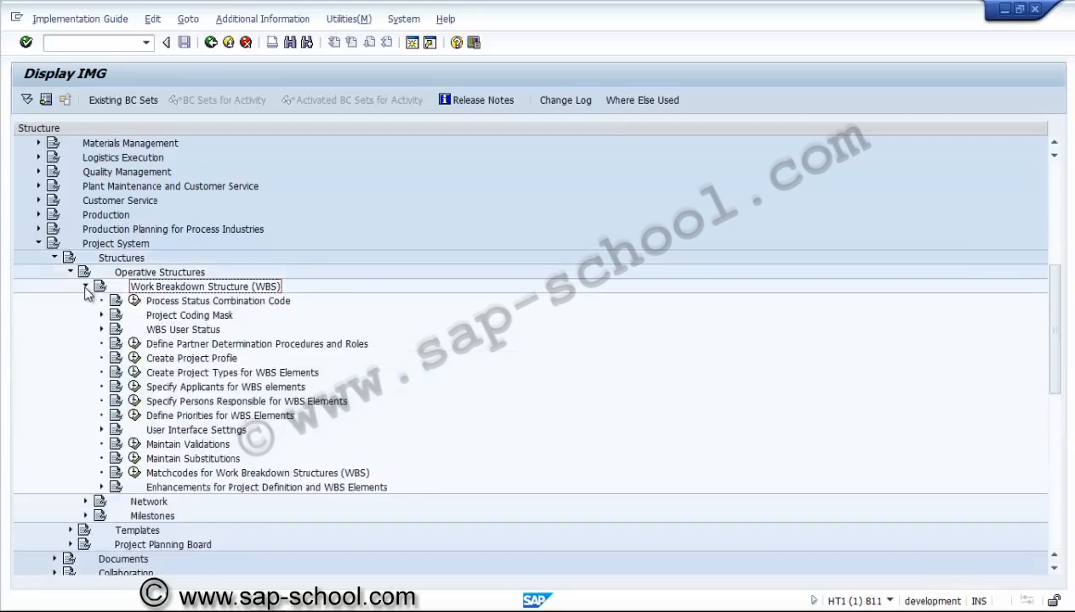
click(150, 317)
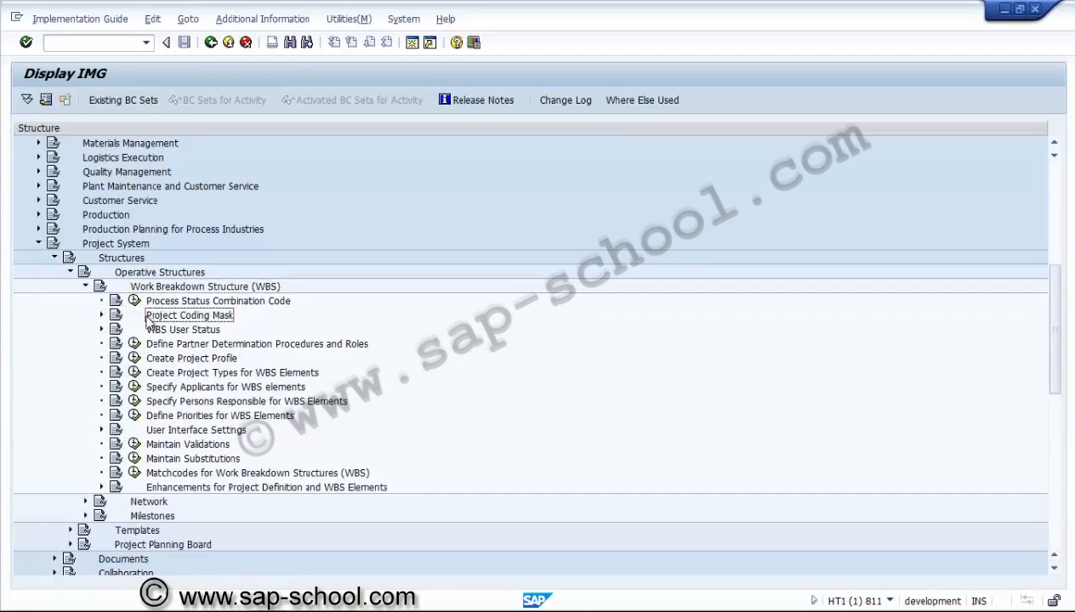
click(102, 316)
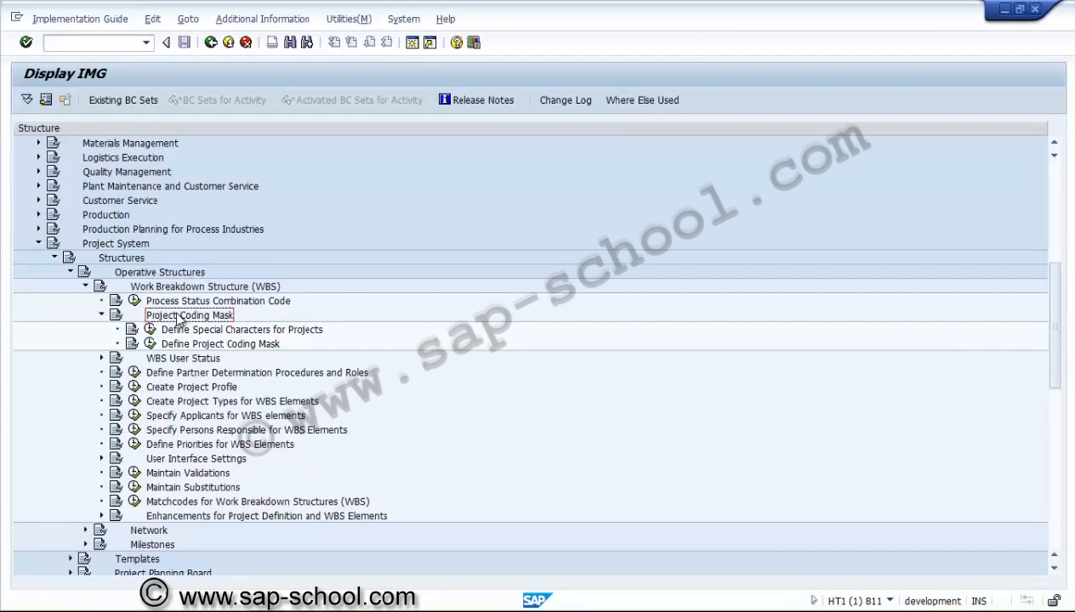
Step: In Define Special Characters for Projects, set PL to 5 and enable the Edit option
click(150, 329)
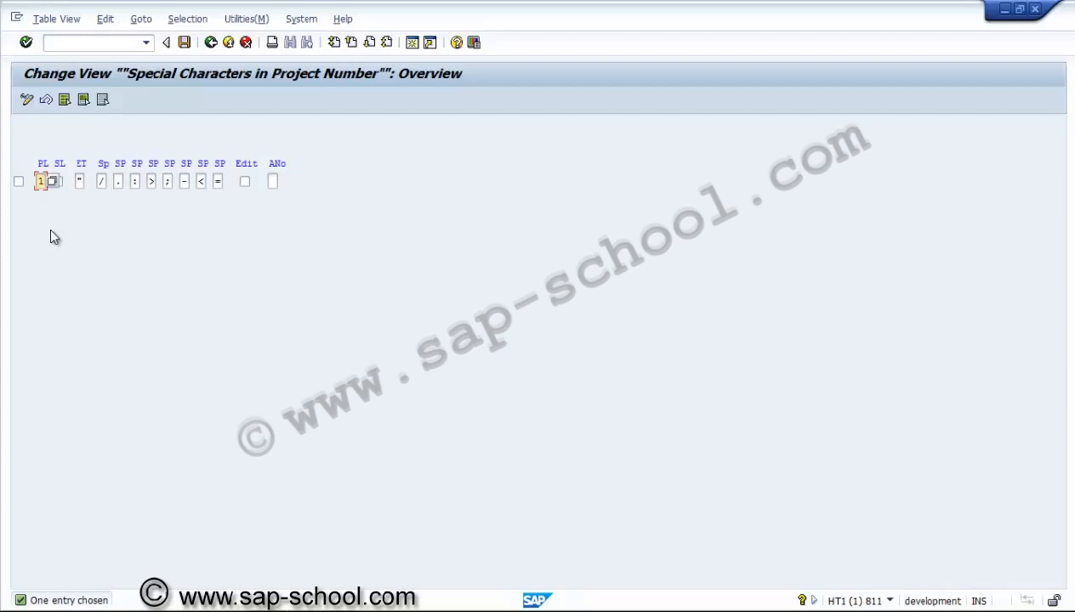
text(5)
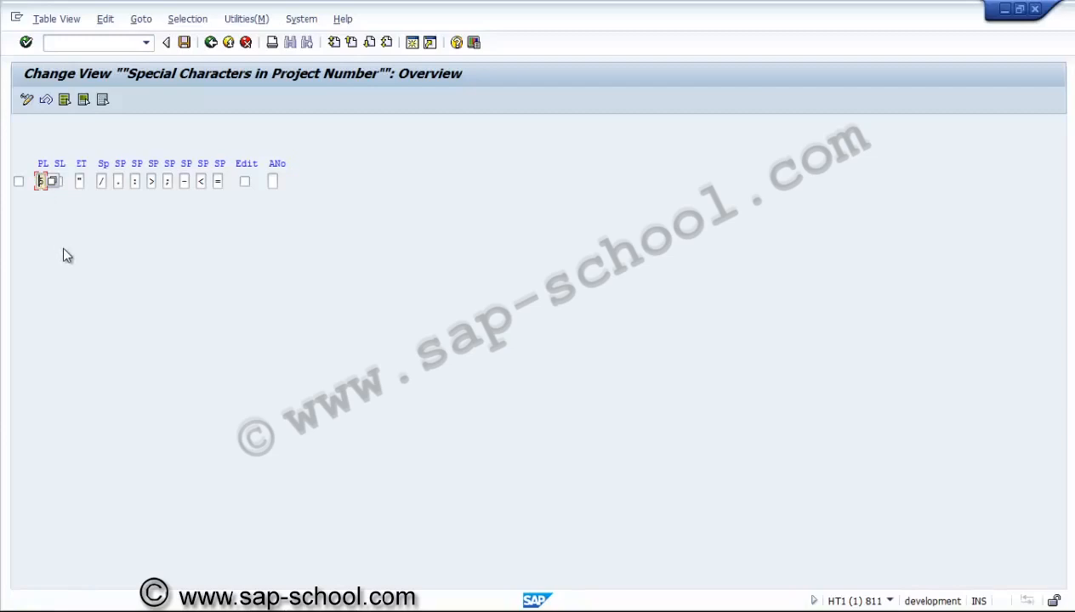
key(Tab)
click(245, 182)
click(245, 182)
Step: Save the special characters to a new customizing request described as "PS - Special characters" and return to the IMG
click(184, 43)
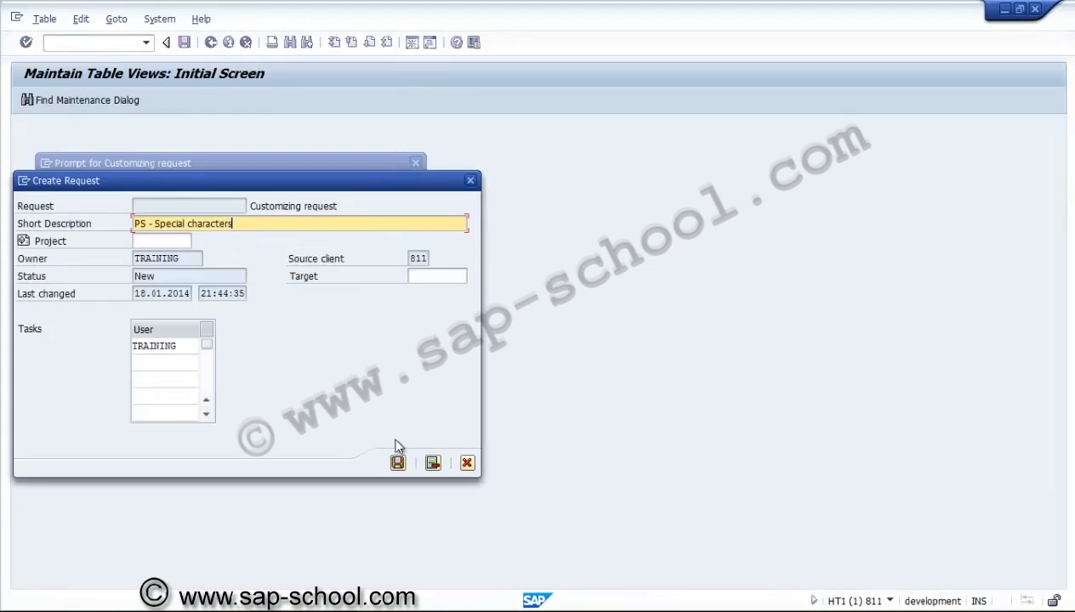
click(397, 462)
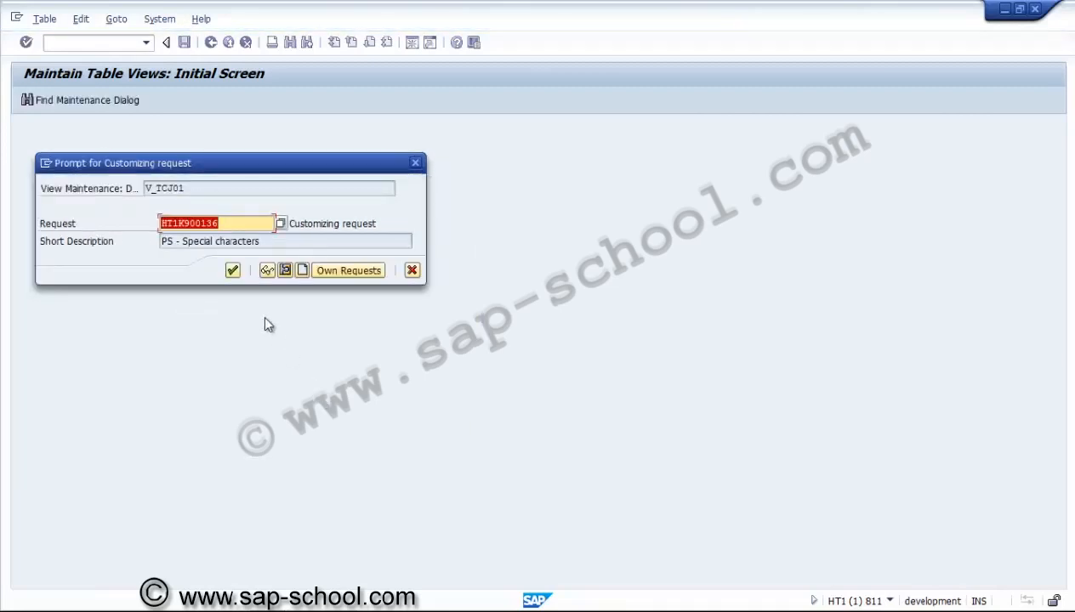
click(233, 270)
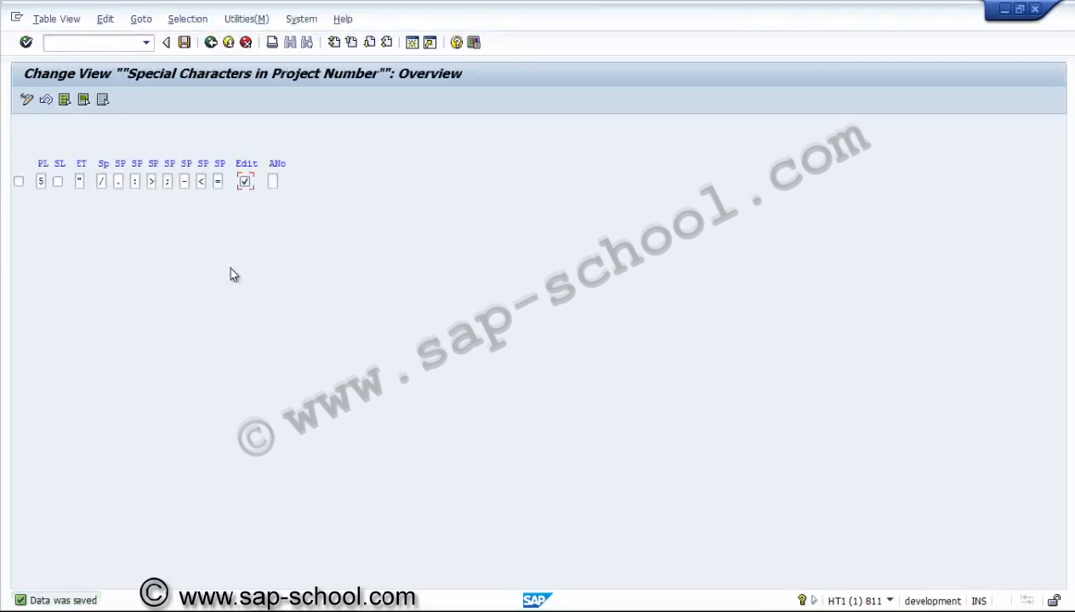
click(211, 42)
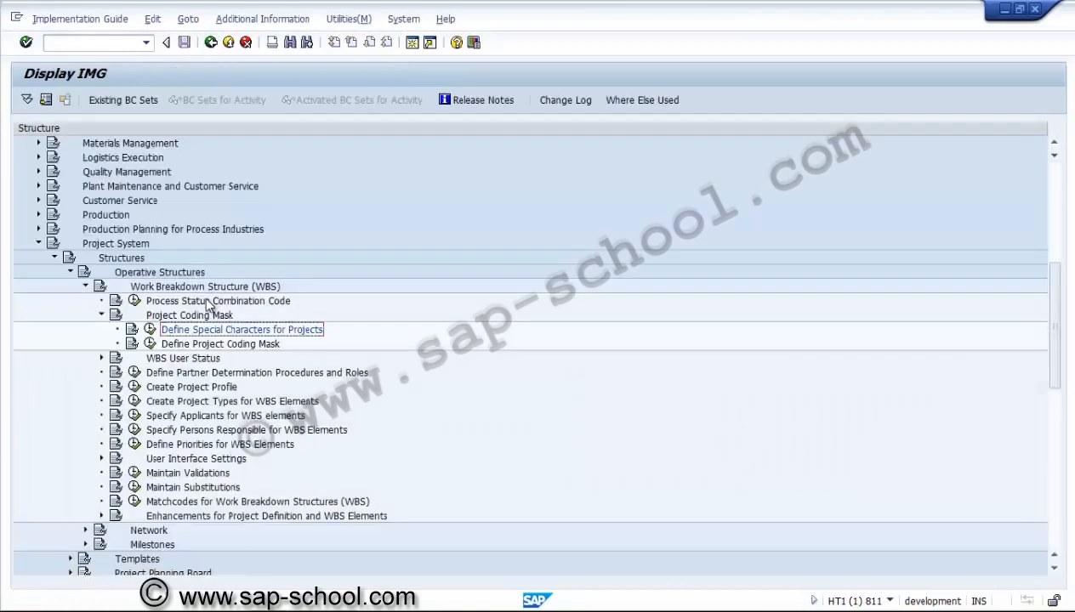
Step: Open Define Project Coding Mask, review the existing masks Y and Z, and start adding new entries
click(150, 343)
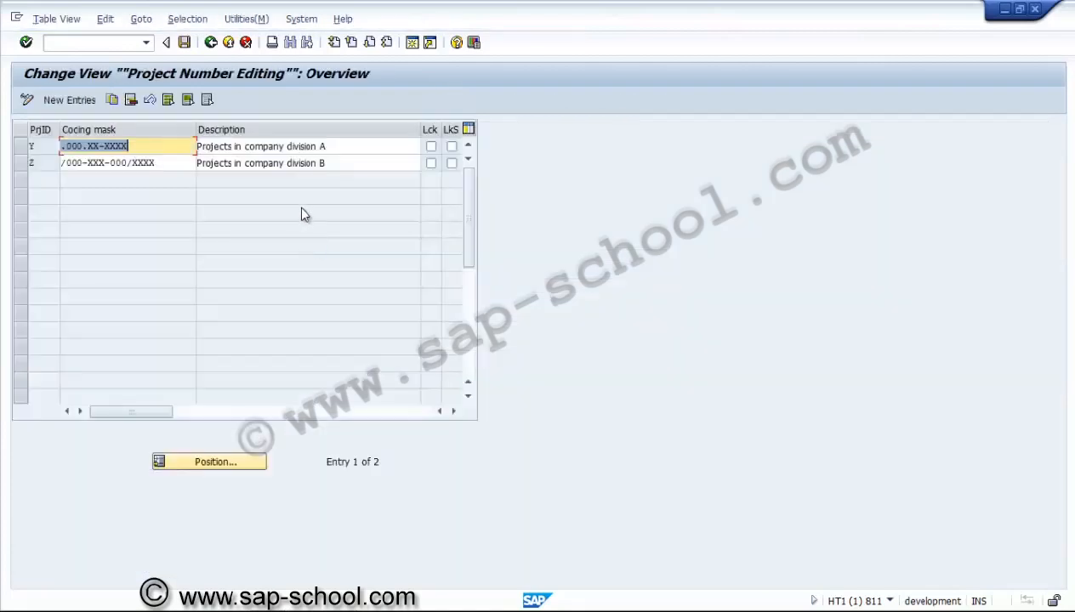
click(340, 167)
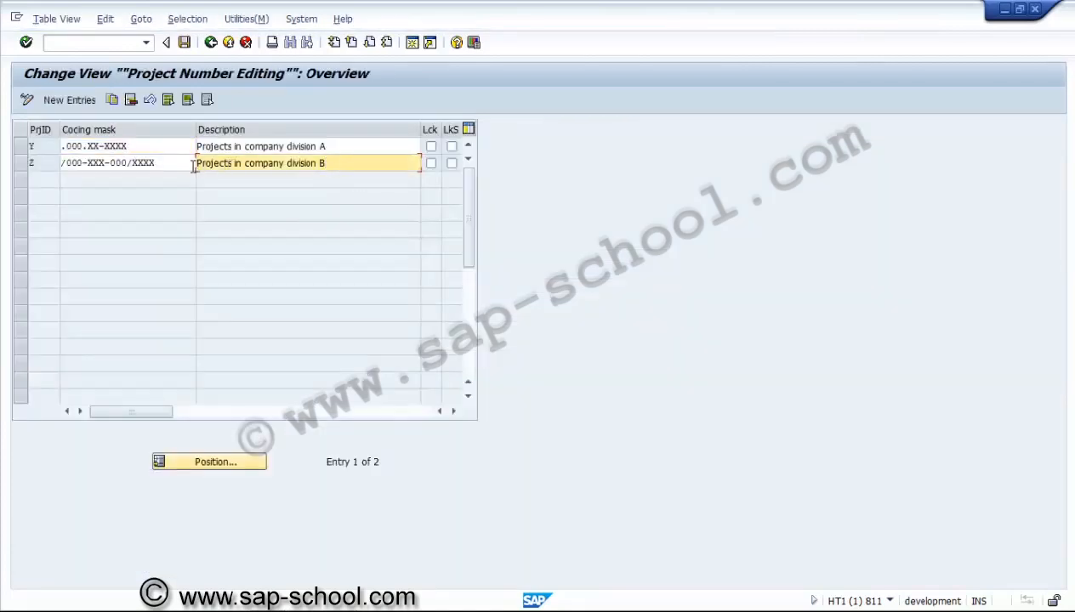
click(128, 146)
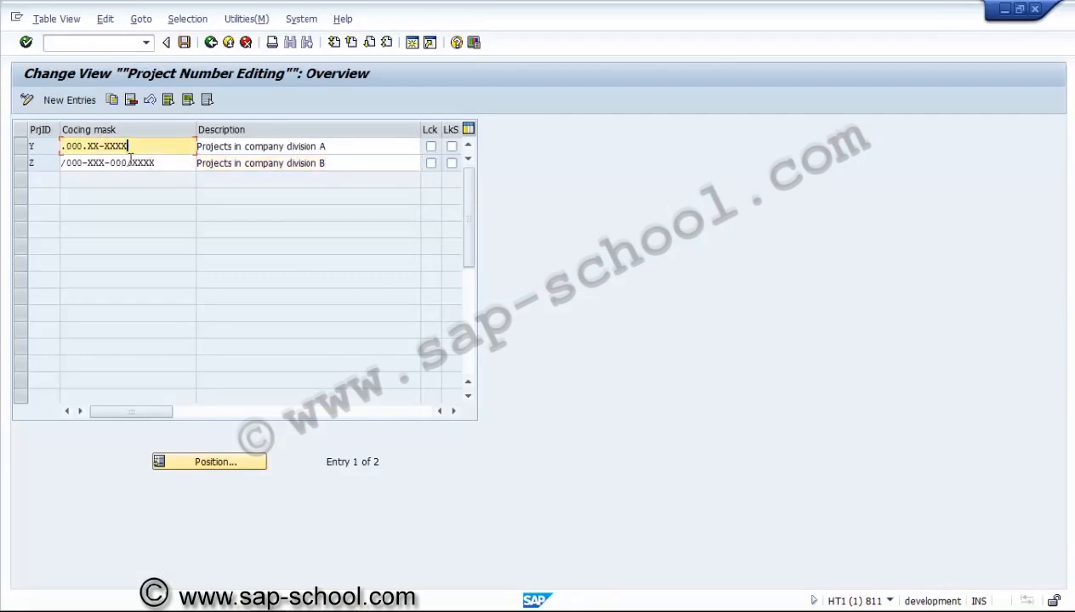
click(130, 161)
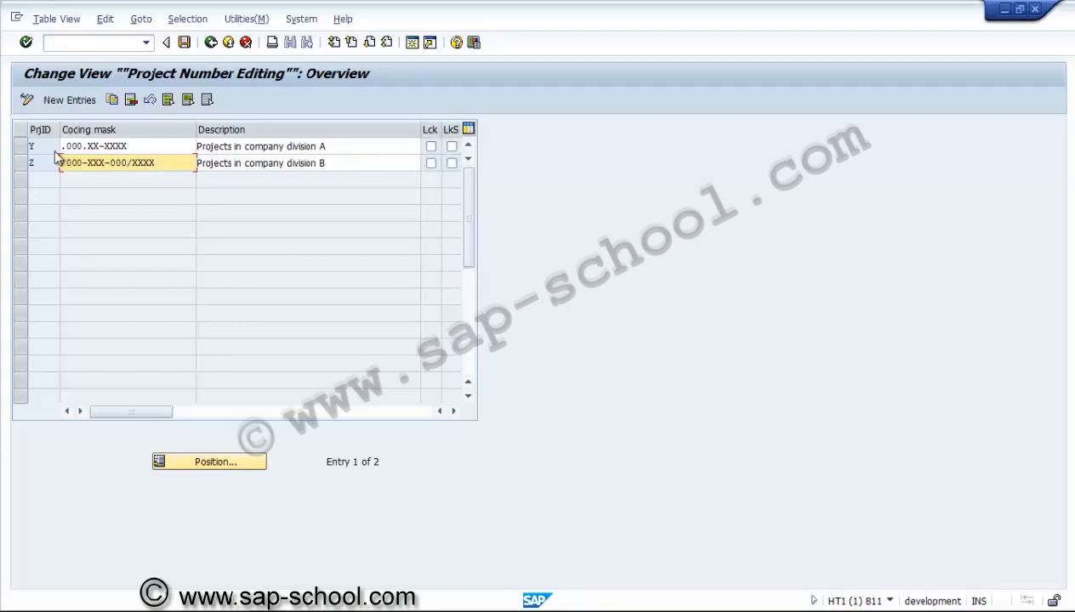
click(147, 151)
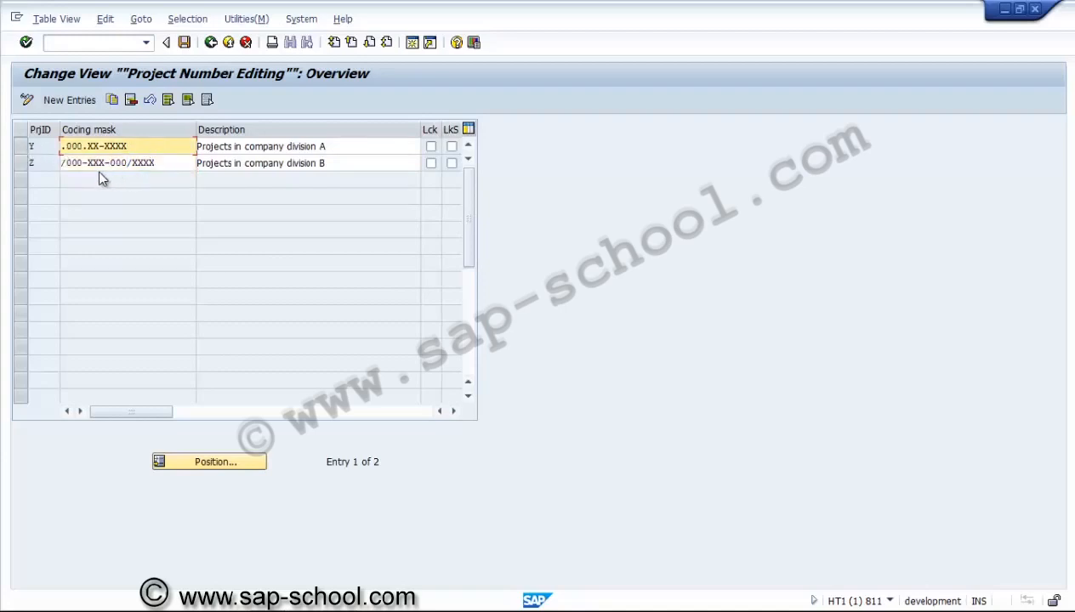
click(85, 108)
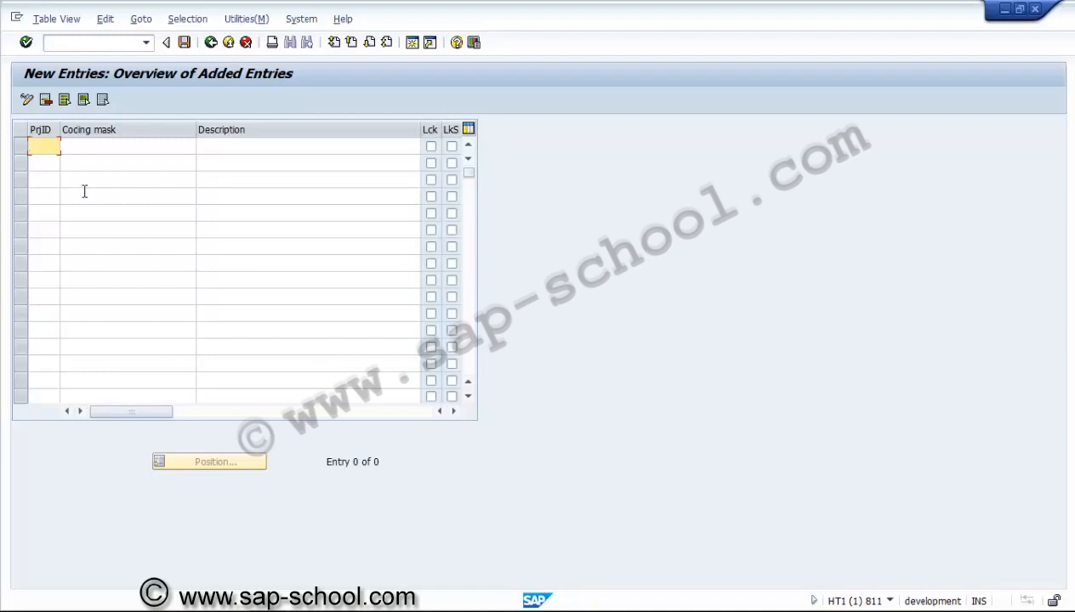
Step: Enter U3000 as the project ID of the first new coding mask entry
text(T)
text(30)
text(00)
key(Tab)
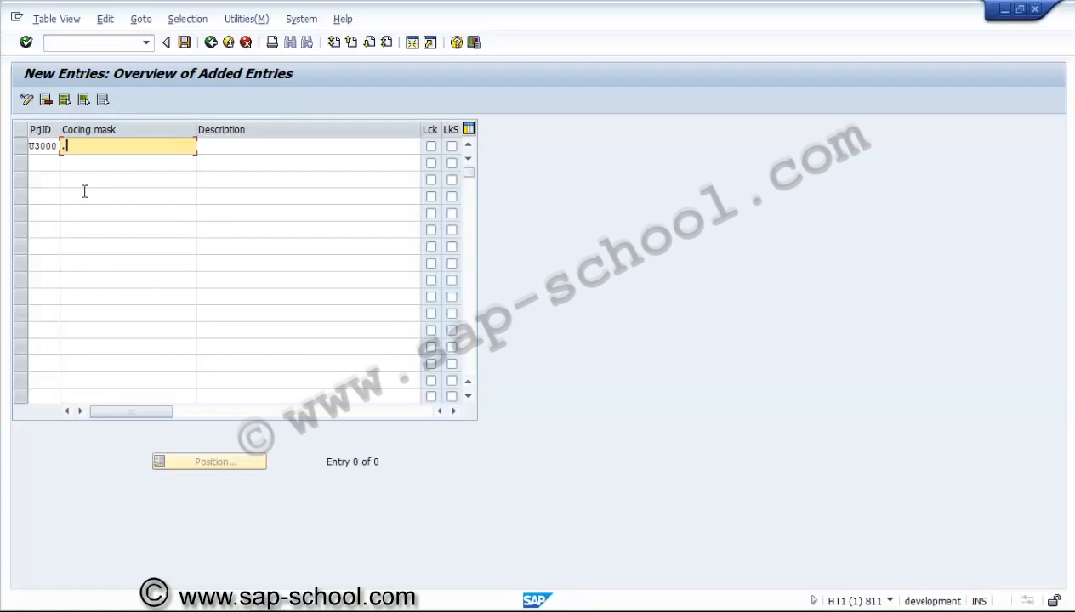
Step: Define the coding mask of U3000 as .XXXX.X.XXXXX.X
text(XX)
text(XX)
text(.)
text(x)
text(.)
text(xx)
text(xxx)
text(x)
Step: Describe the U3000 entry as "Plant 3000 Capex coding mask"
click(67, 146)
drag(75, 147, 87, 145)
click(225, 147)
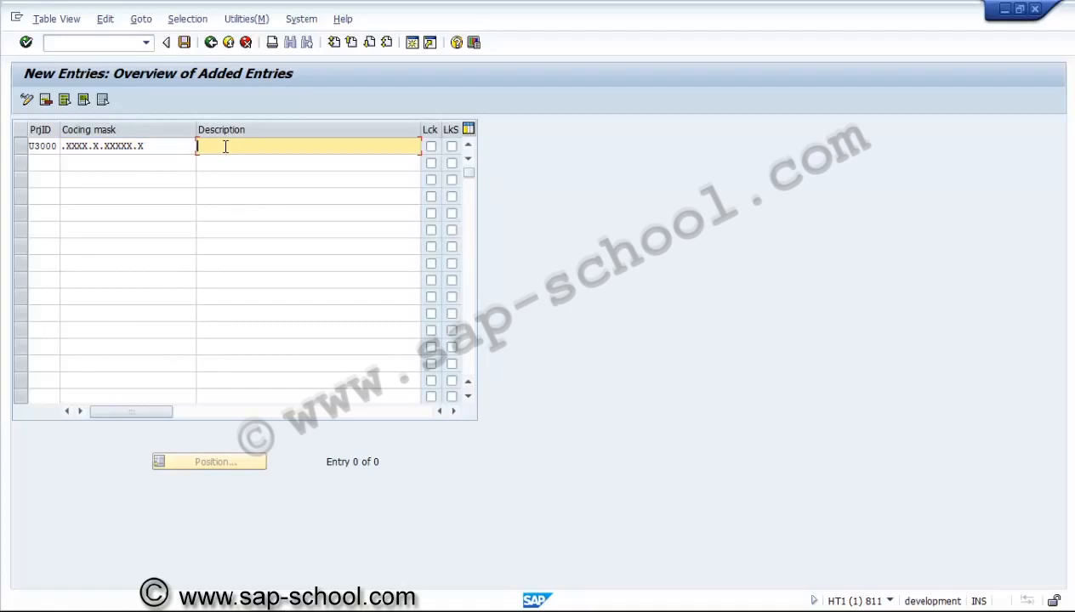
text(Plant 3000 Capex coding mask)
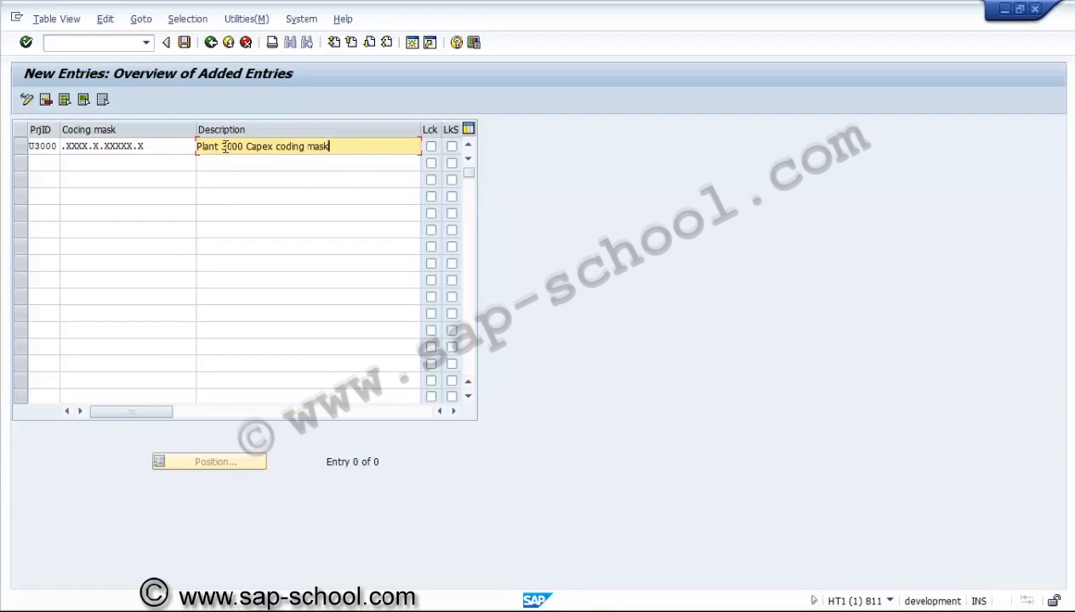
click(173, 148)
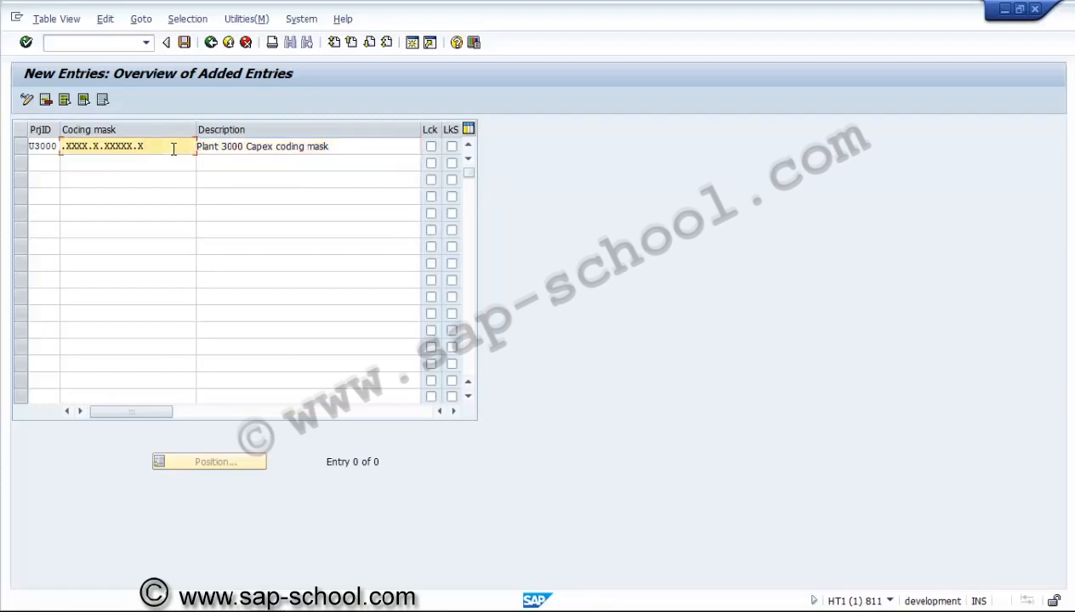
text(.)
text(xx)
key(BackSpace)
key(BackSpace)
key(BackSpace)
Step: Add a second entry with project ID U3001 and coding mask .XXXX.X.XXXXX.X
click(50, 163)
text(U)
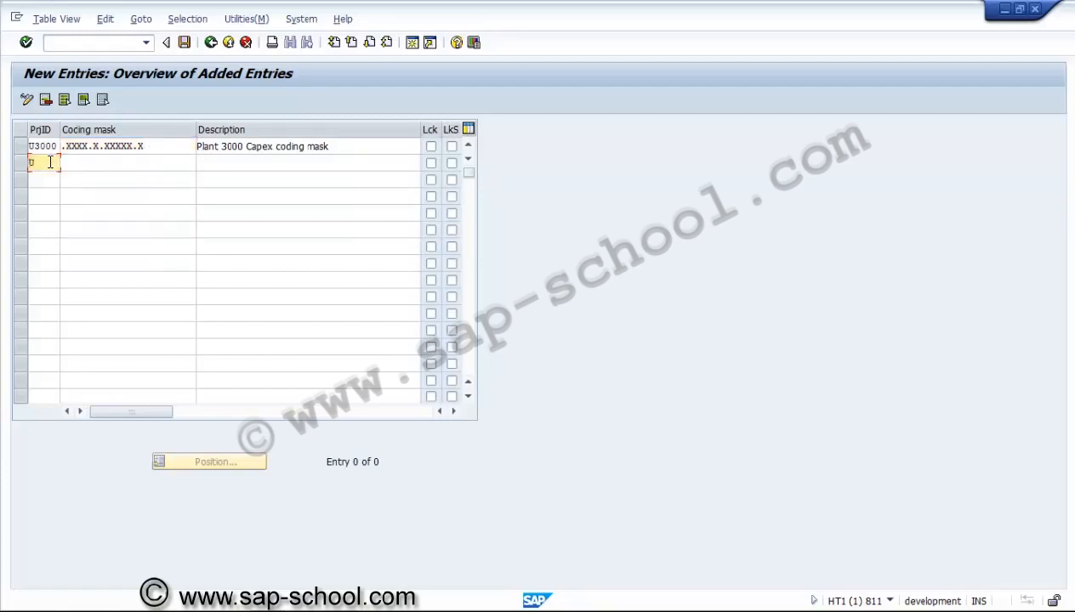
text(3001)
click(81, 162)
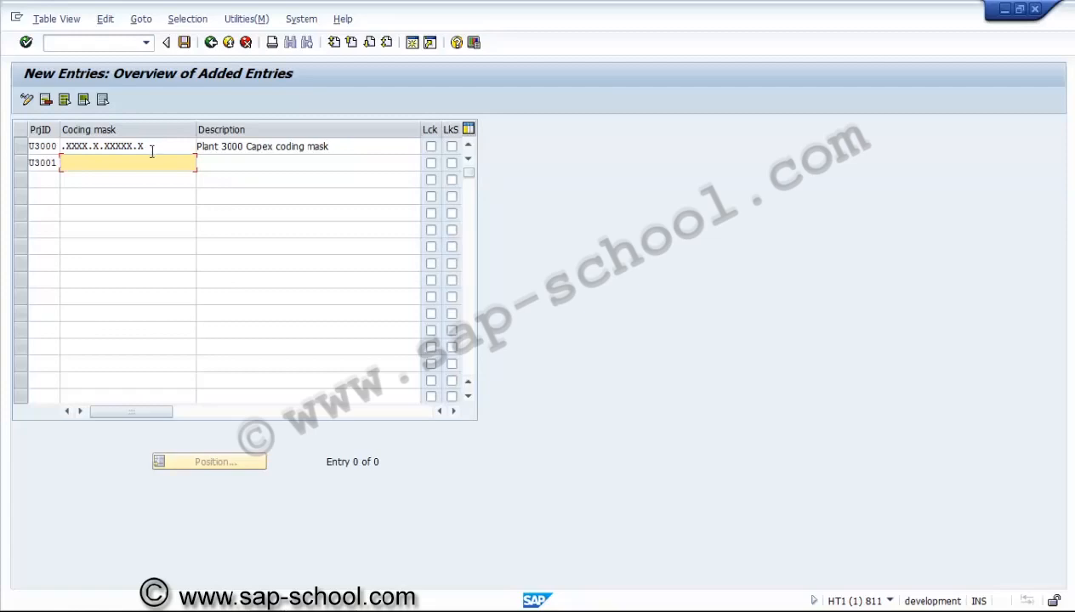
text(.xx)
key(BackSpace)
key(BackSpace)
text(xxxx.)
text(x.xxxxx.x)
Step: Copy the U3000 description to the U3001 entry and change it to "Plant 3001 Capex coding mask"
click(335, 147)
drag(335, 147, 197, 151)
key(ctrl+c)
click(199, 162)
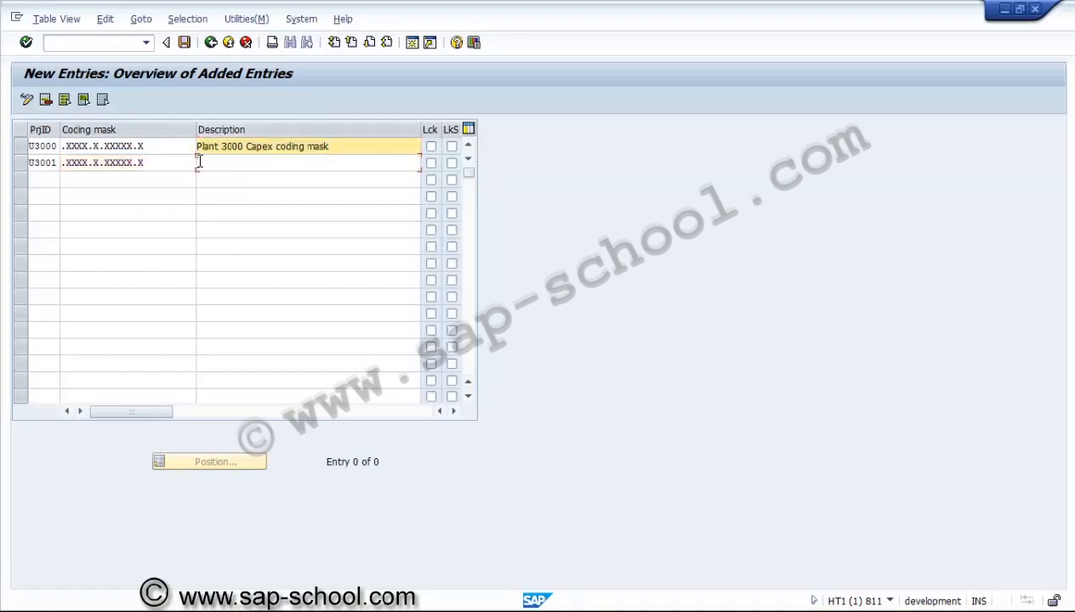
key(ctrl+v)
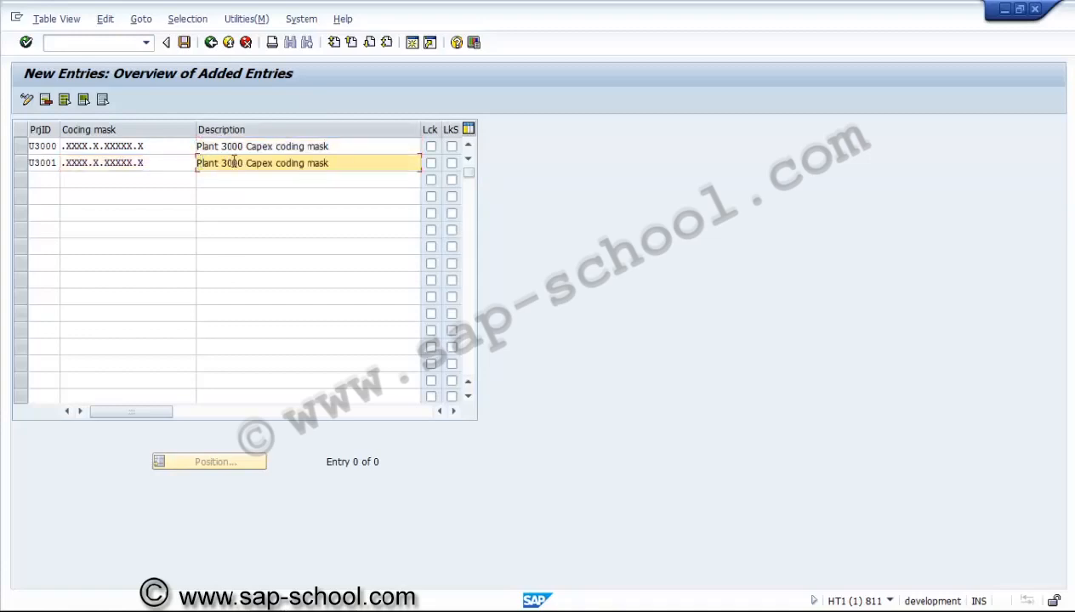
click(237, 162)
text(1)
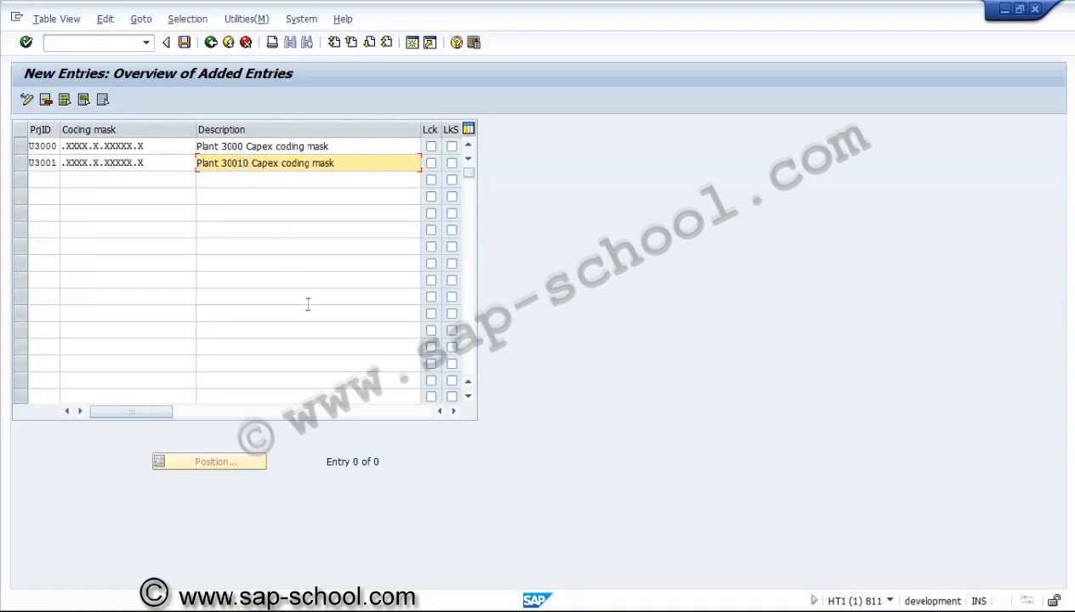
key(Delete)
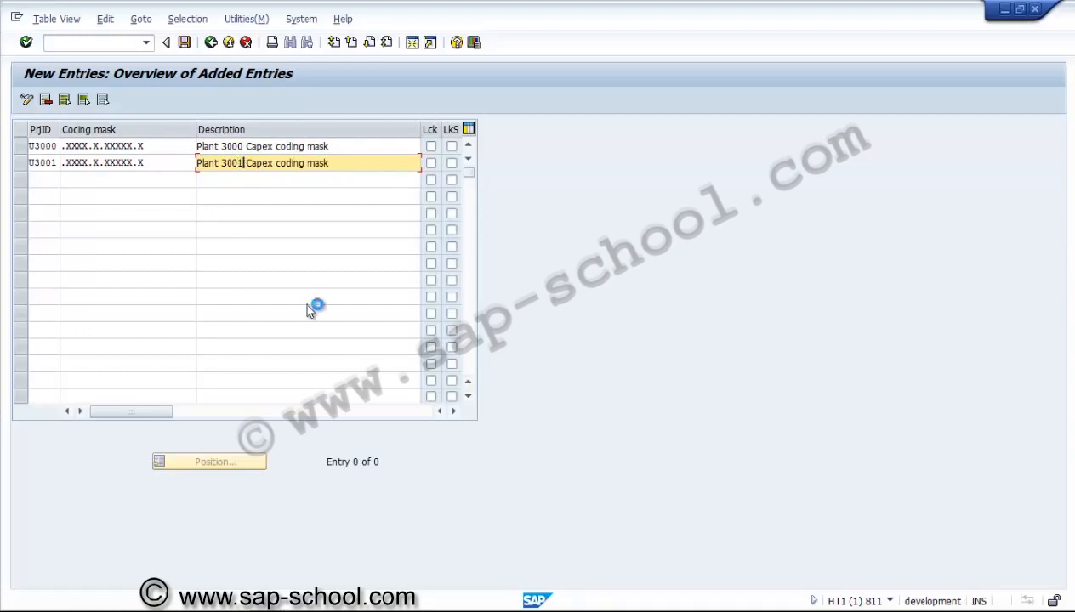
click(260, 162)
Step: Save both coding masks, agree to the transport and record them in a new customizing request described as "PS - Project coding mask"
click(184, 42)
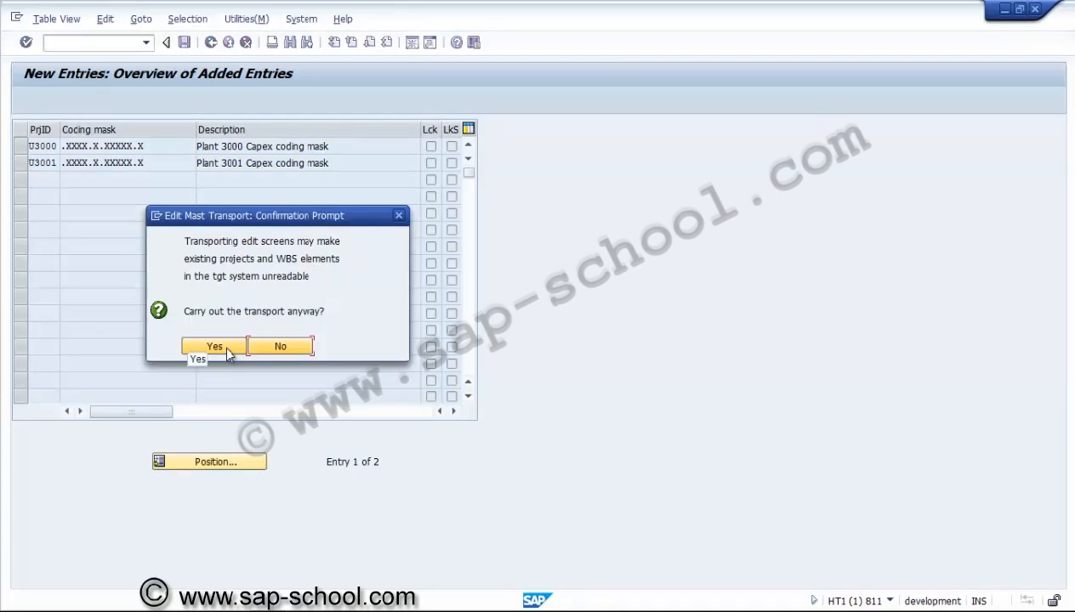
click(227, 350)
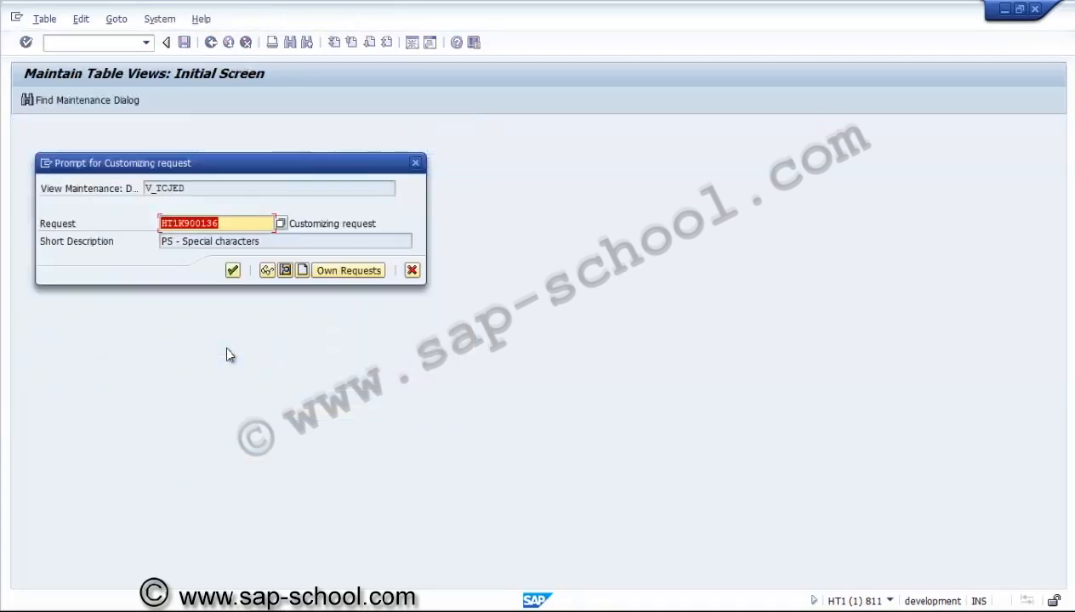
click(298, 268)
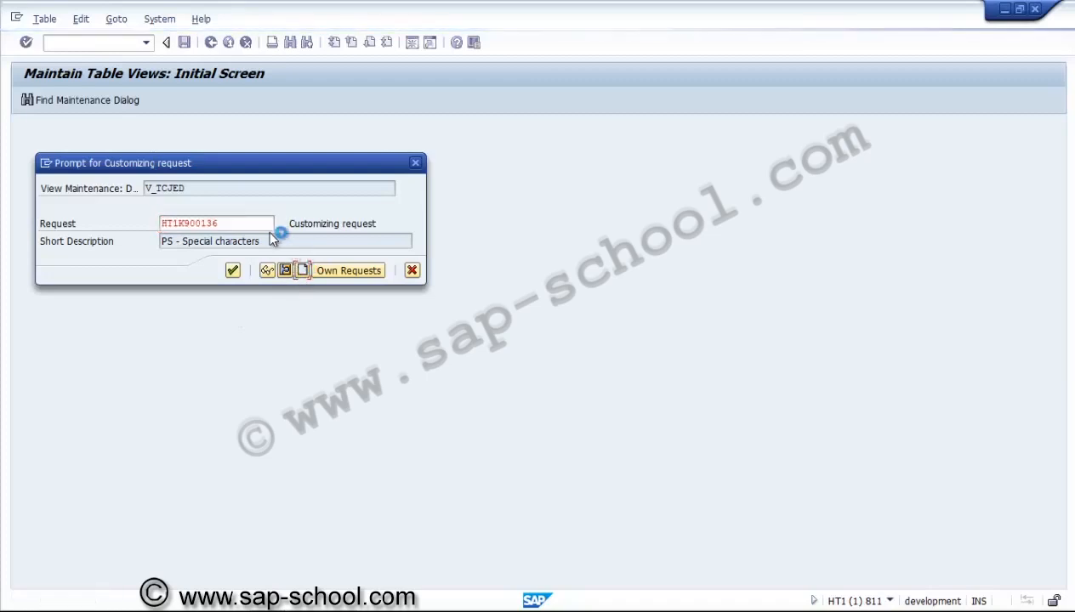
text(ps)
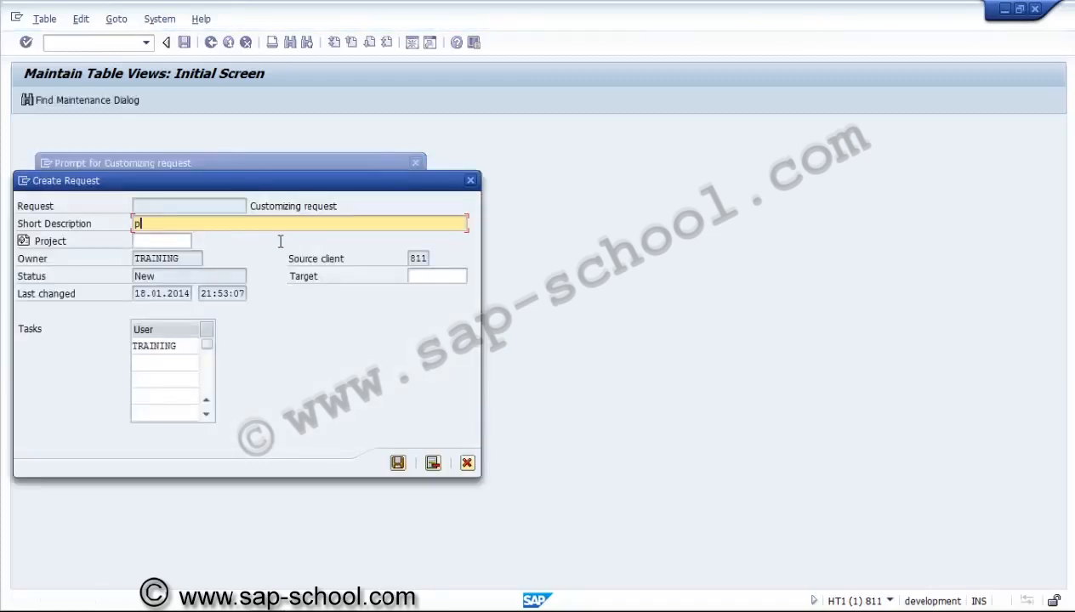
key(BackSpace)
key(BackSpace)
text(PS - Project codingm)
key(BackSpace)
text(mask)
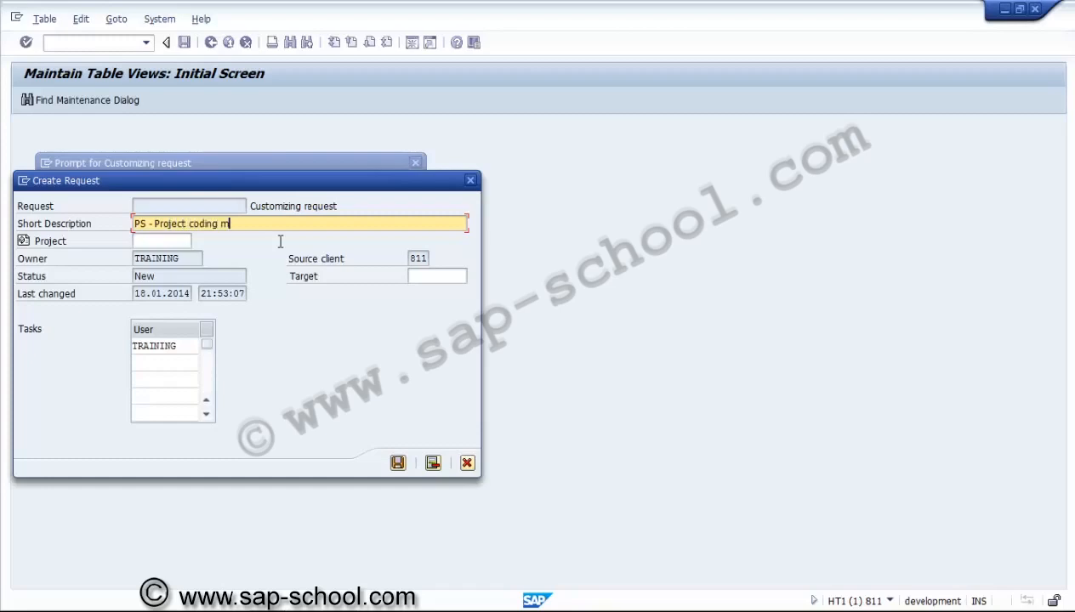
click(397, 463)
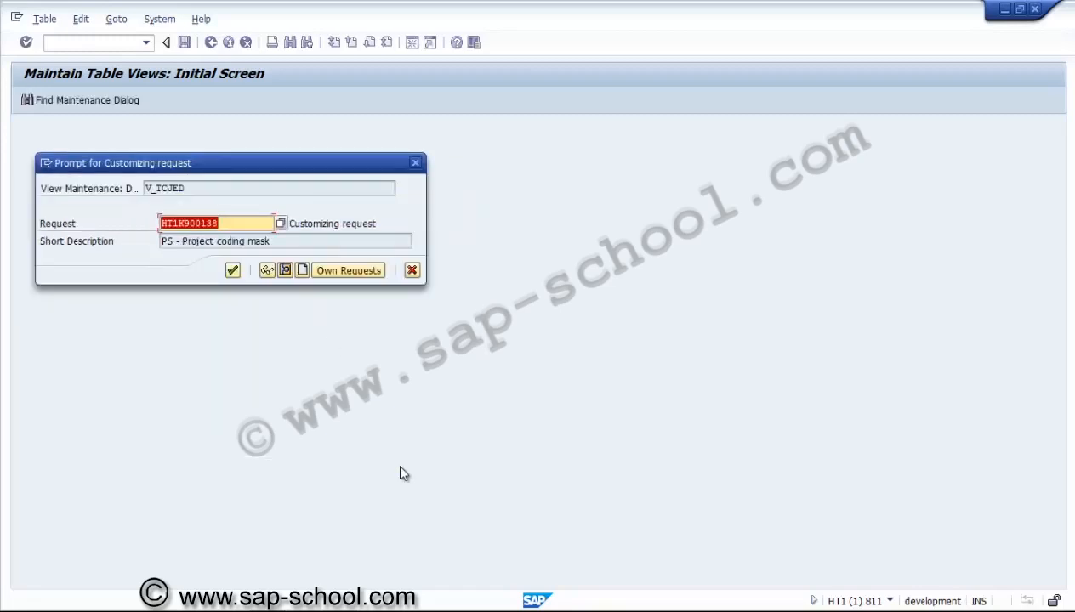
click(233, 270)
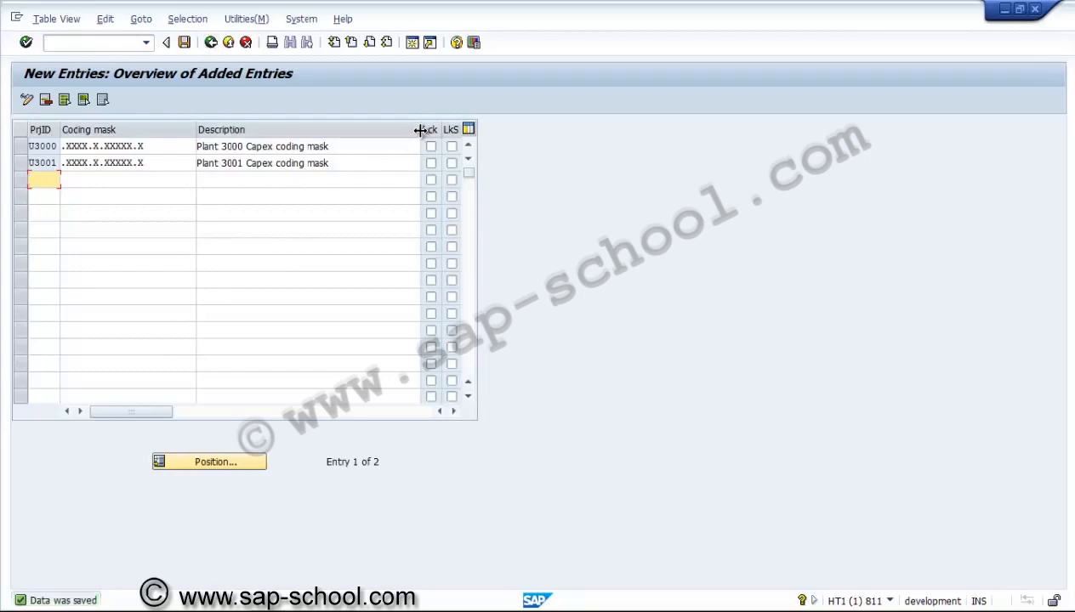
Step: Narrow the Description column of the coding mask table to fit its texts
drag(360, 129, 355, 129)
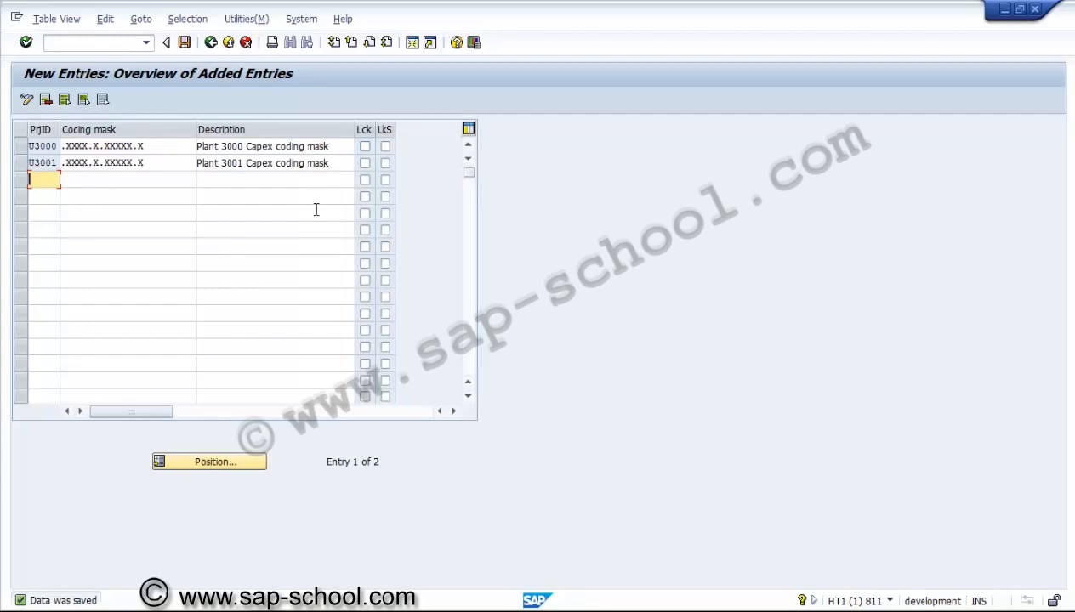
click(385, 149)
click(385, 149)
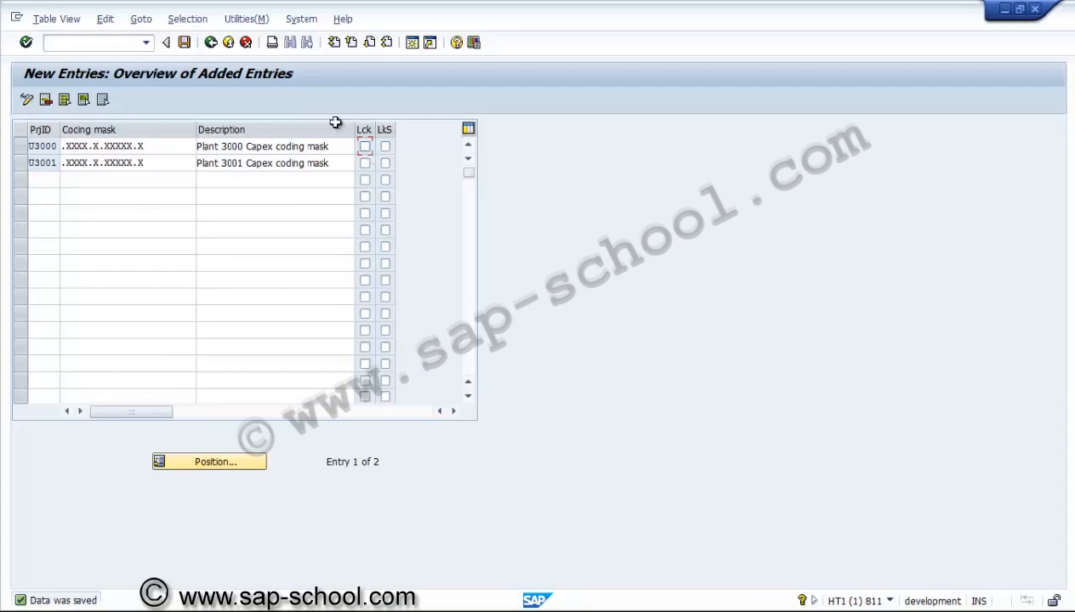
Step: Return to the IMG structure and collapse the Project Coding Mask node
click(210, 42)
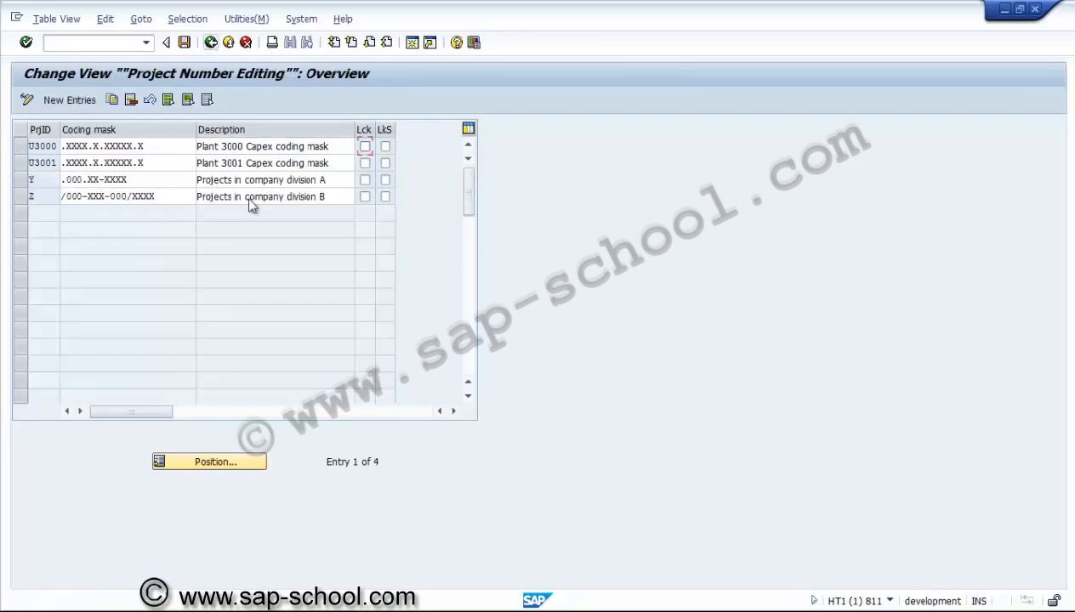
click(211, 43)
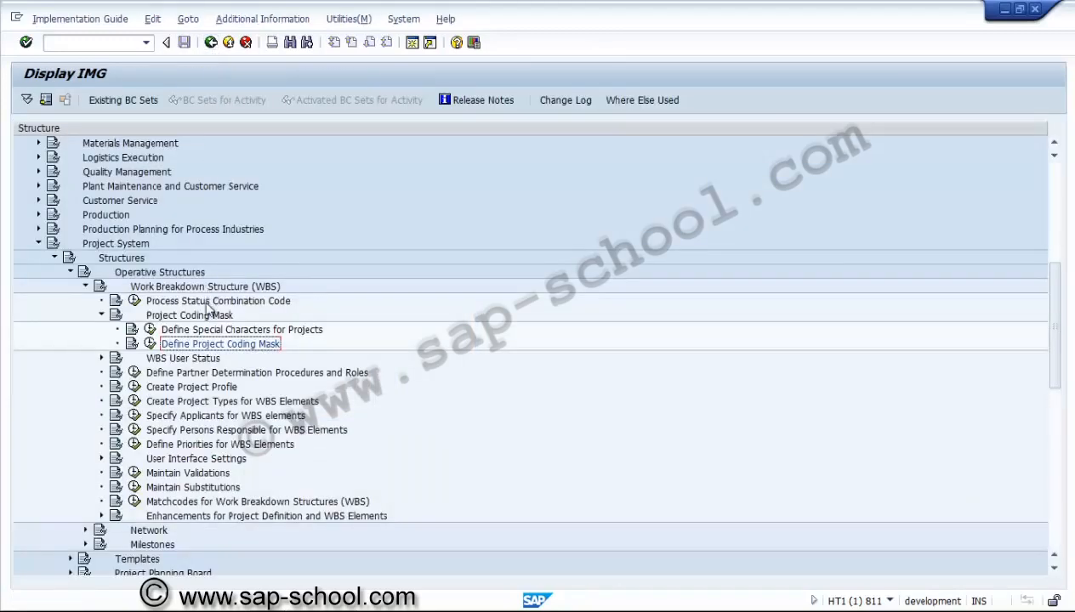
click(102, 315)
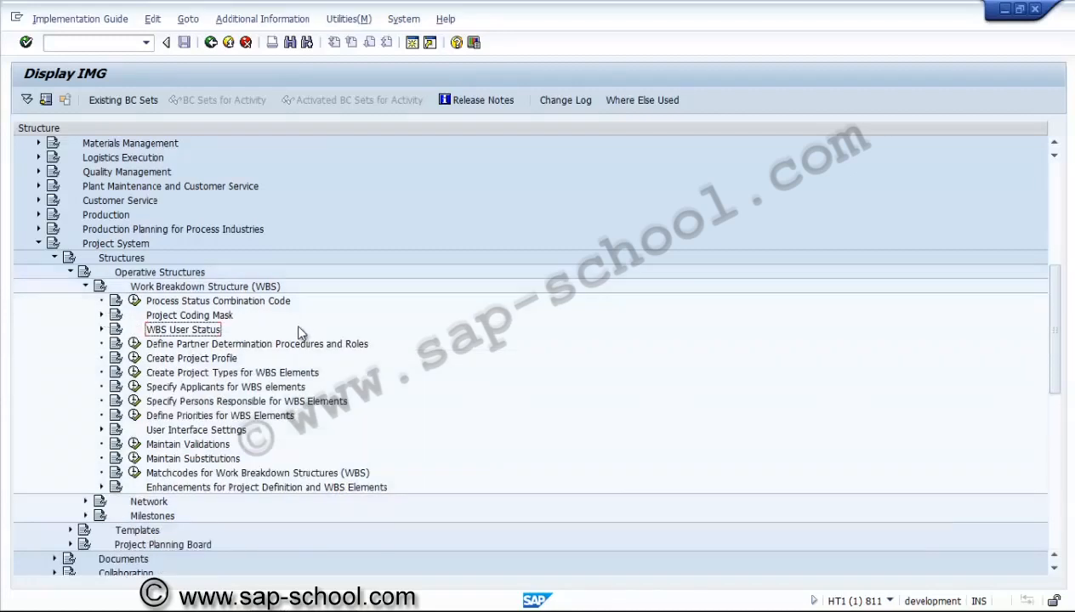
Step: Open the details of general profile (model) 0000001 through the Create Project Profile activity for WBS
click(169, 318)
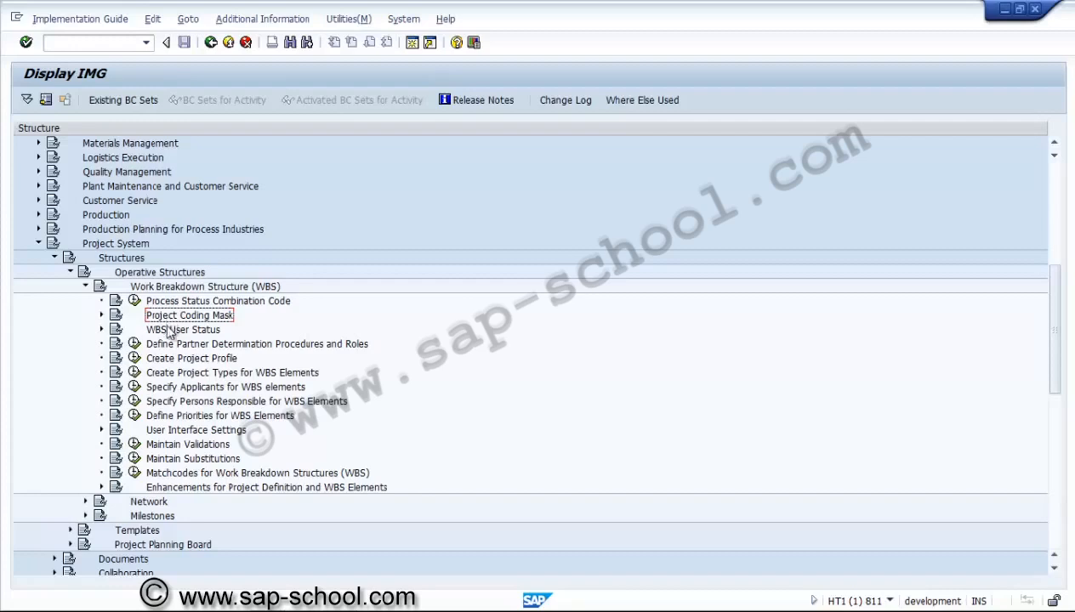
click(164, 362)
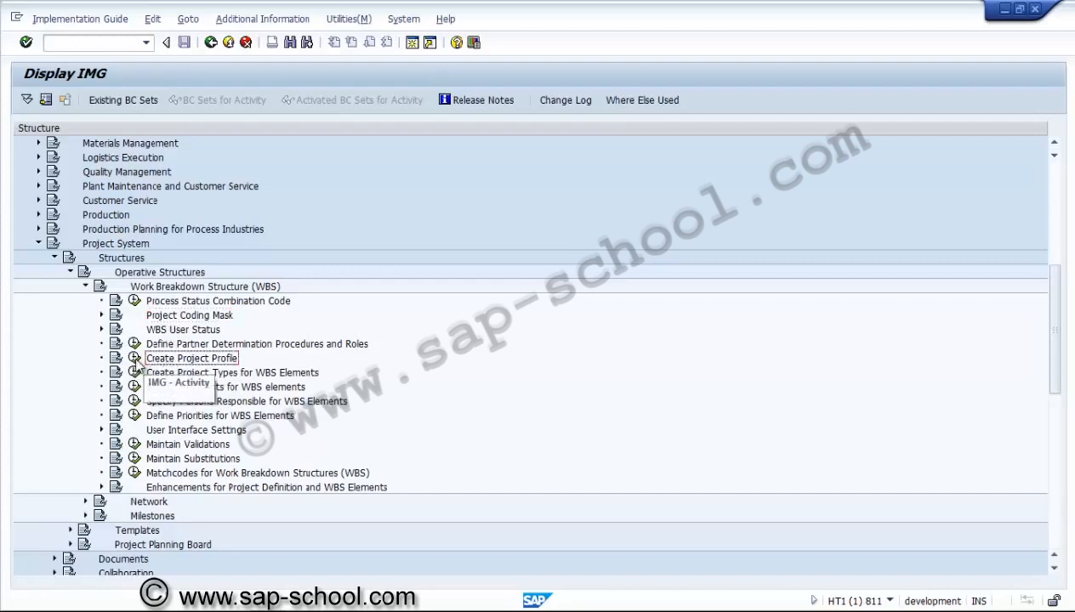
click(135, 358)
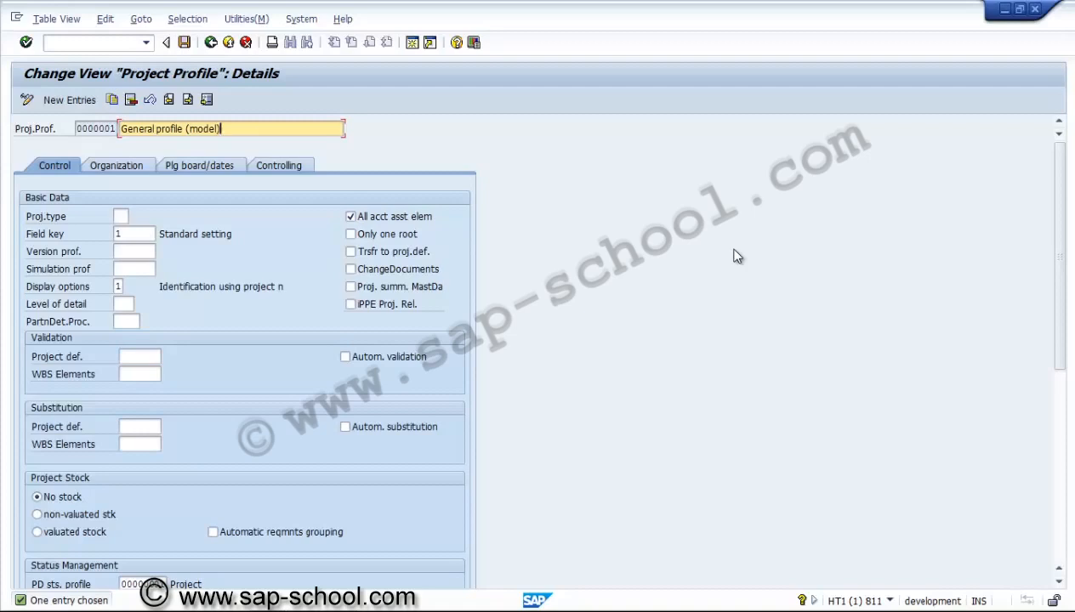
Step: Look through the organization, planning board/dates and controlling settings of the general profile, then return to its control settings
click(114, 167)
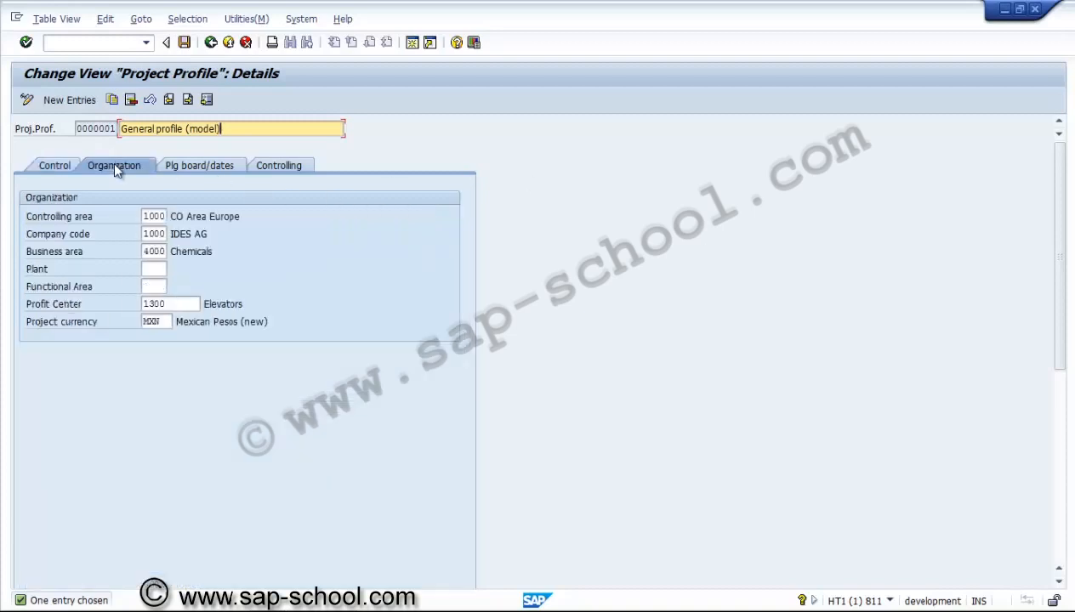
click(185, 170)
click(282, 166)
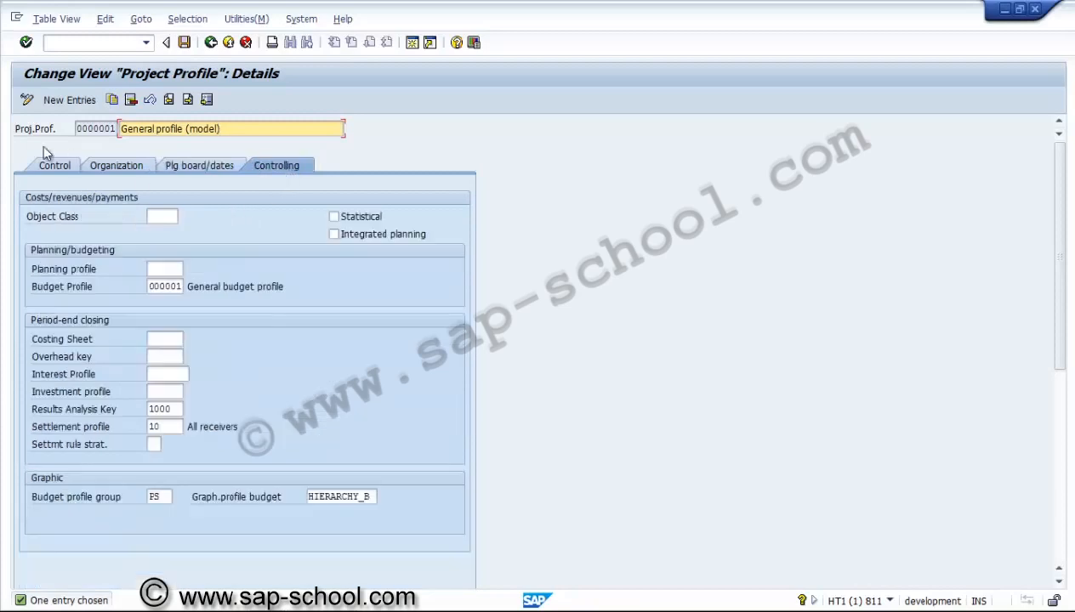
click(52, 168)
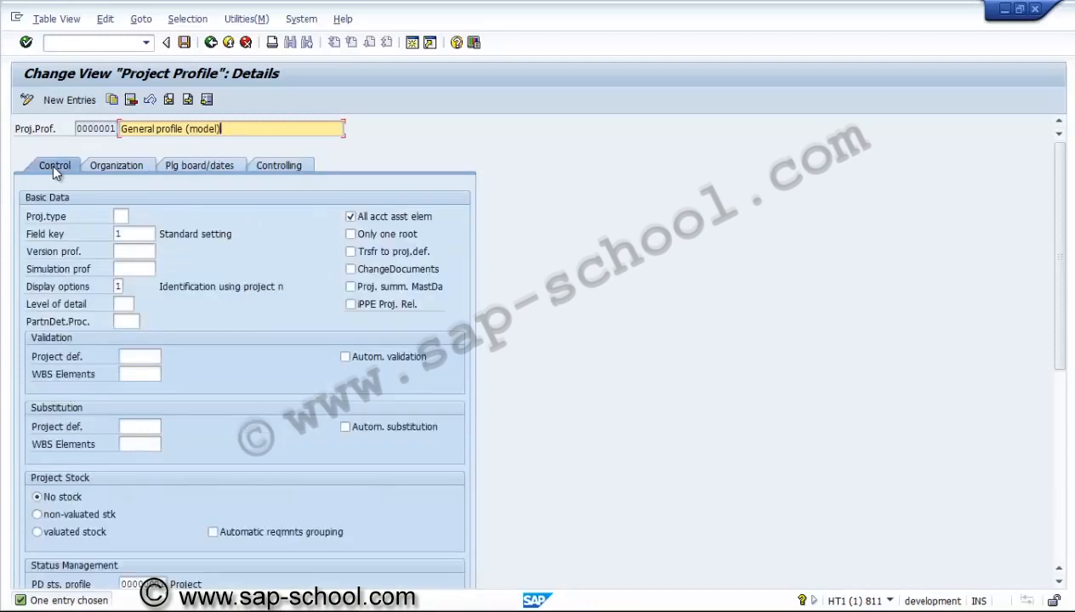
Step: Examine the project types available for the profile and close the list without choosing one
click(122, 215)
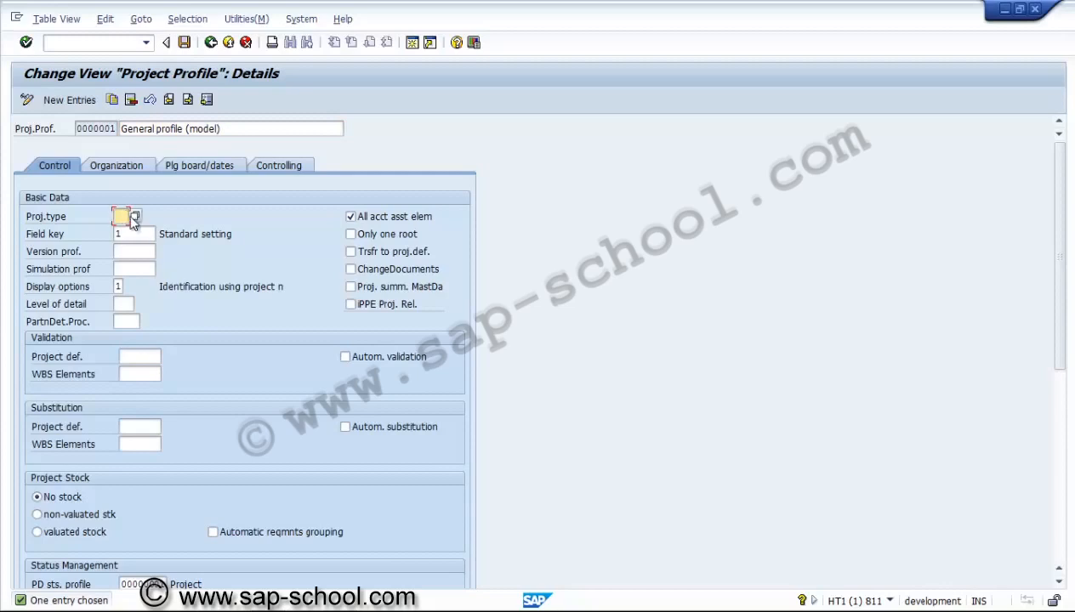
click(136, 216)
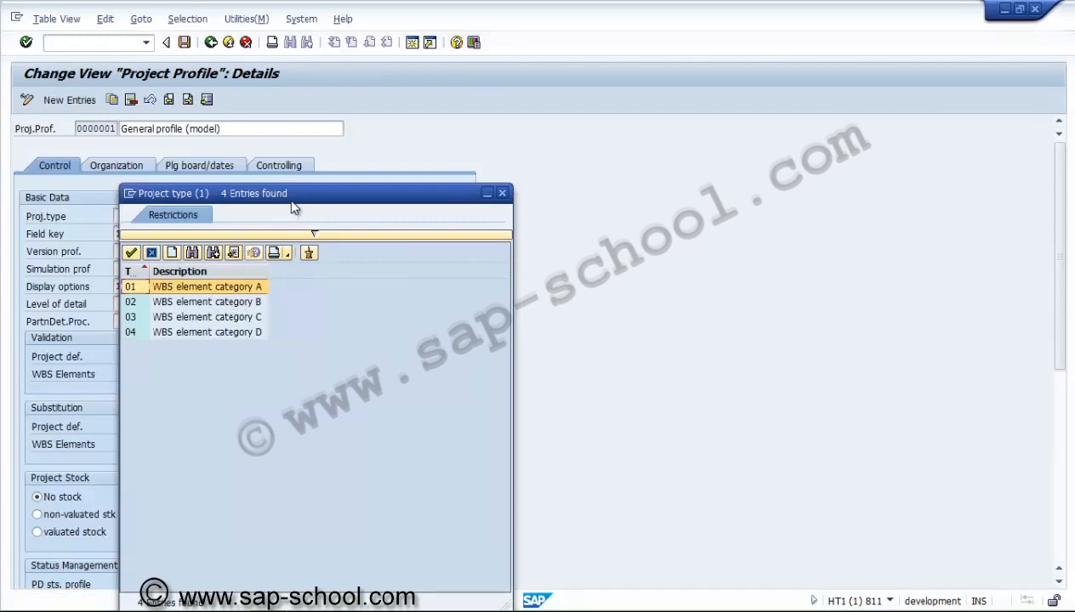
drag(294, 203, 389, 126)
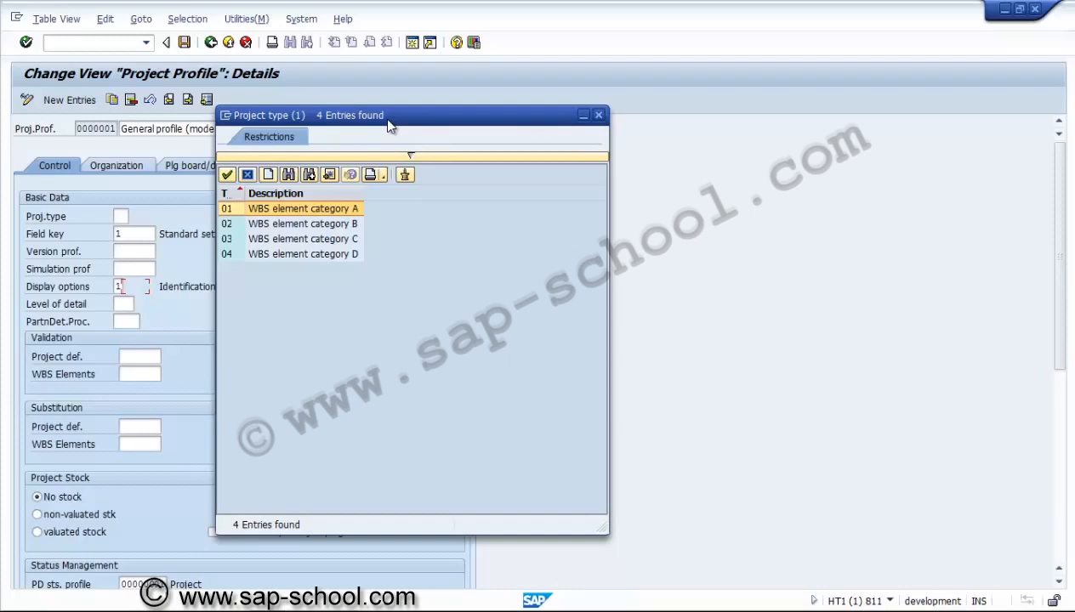
click(597, 115)
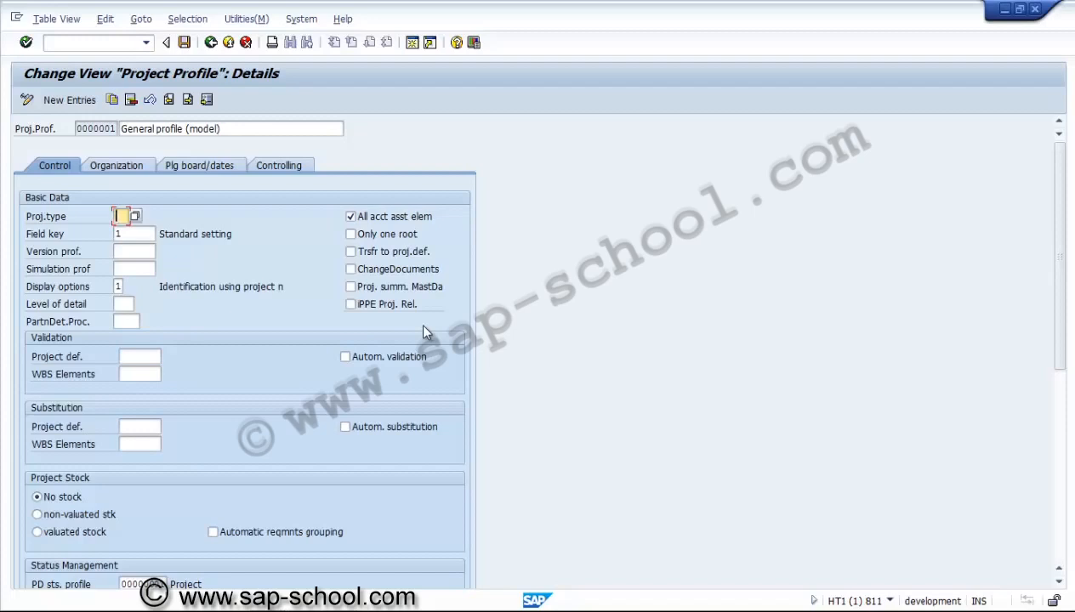
Step: Examine the profile's control settings, including version and simulation profiles, validation, substitution, project stock and status management
click(130, 251)
click(132, 268)
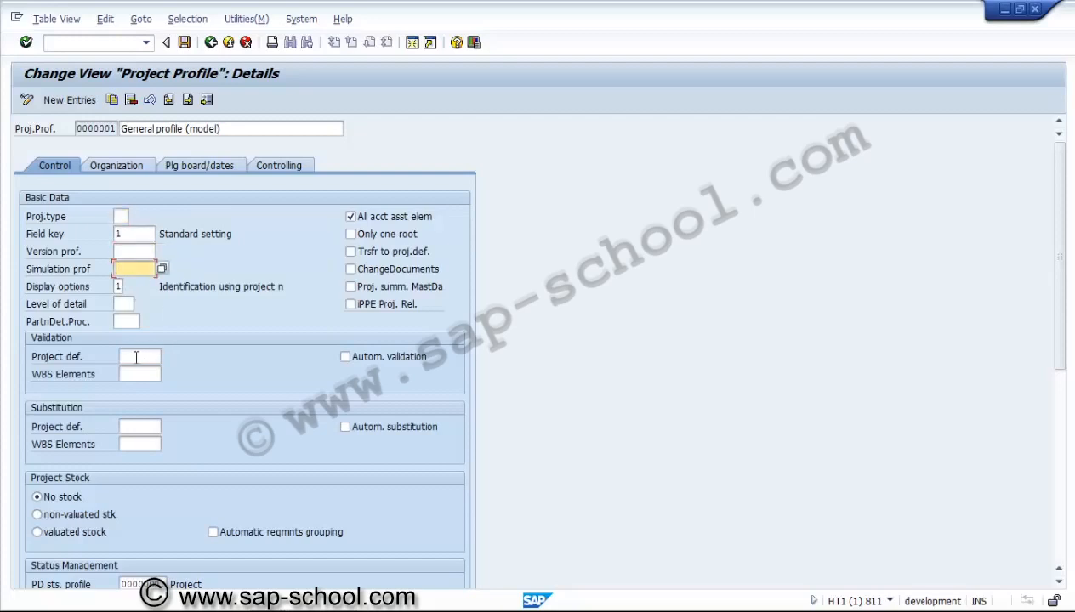
click(136, 357)
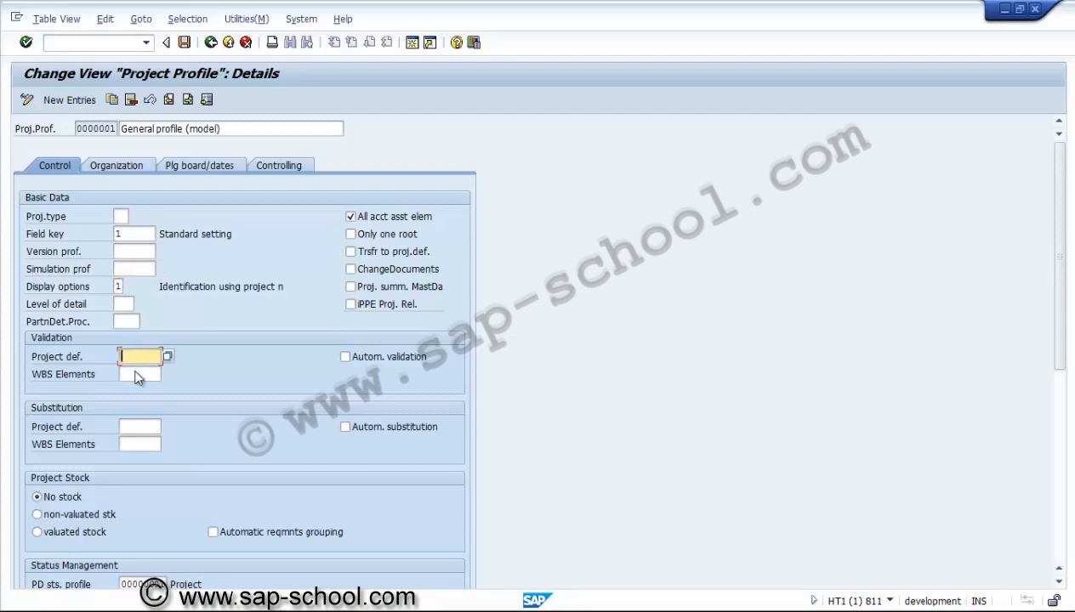
click(136, 375)
click(135, 425)
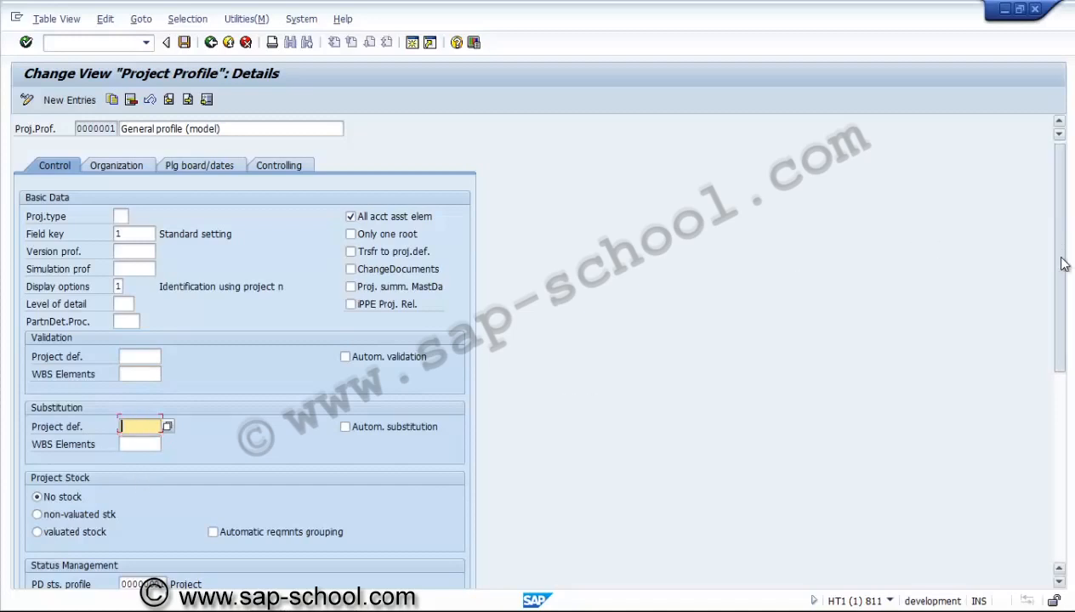
drag(1063, 263, 1058, 364)
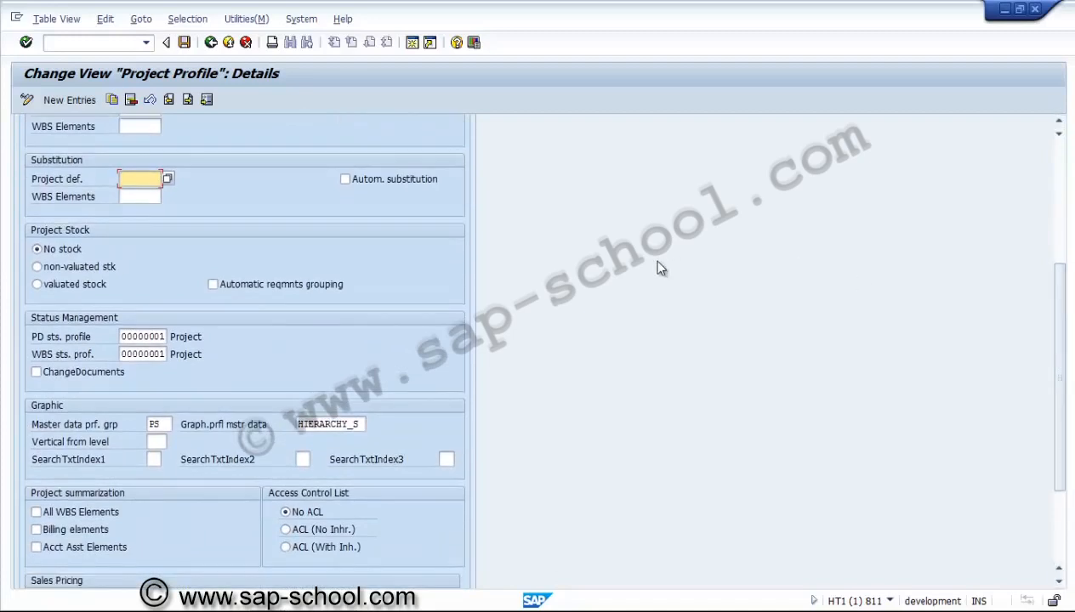
click(143, 337)
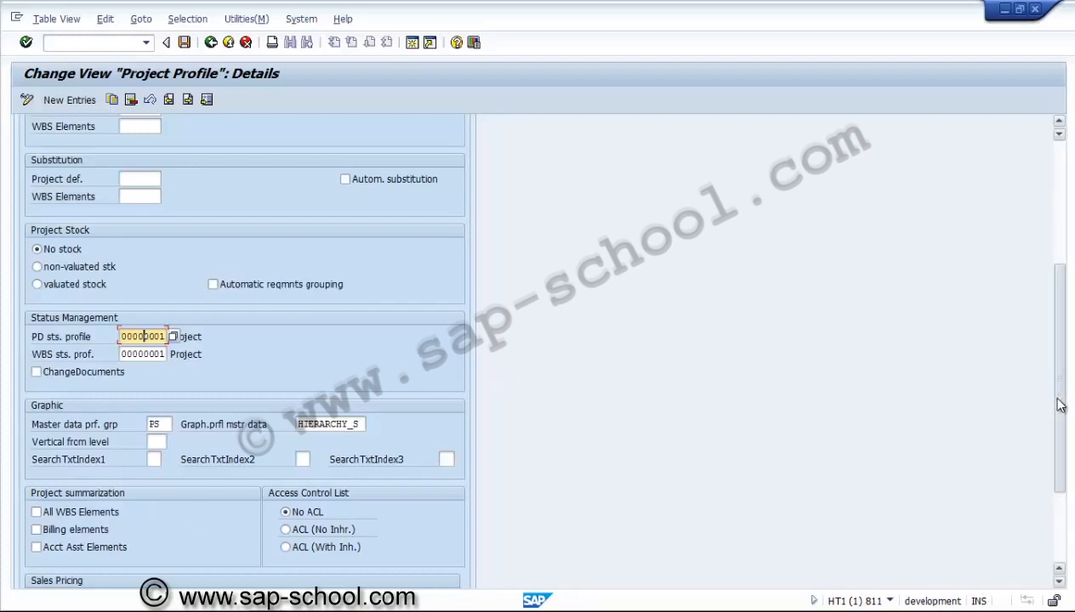
drag(1053, 401, 1061, 232)
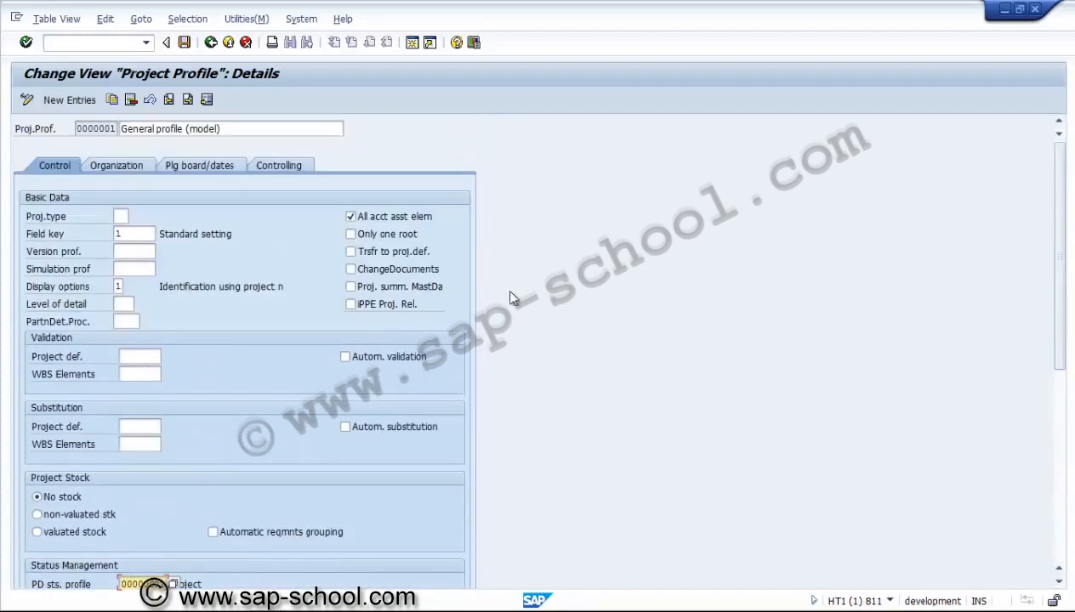
Step: Examine the profile's organizational assignments, followed by its WBS scheduling, network, planning board and capacity planning settings
click(138, 165)
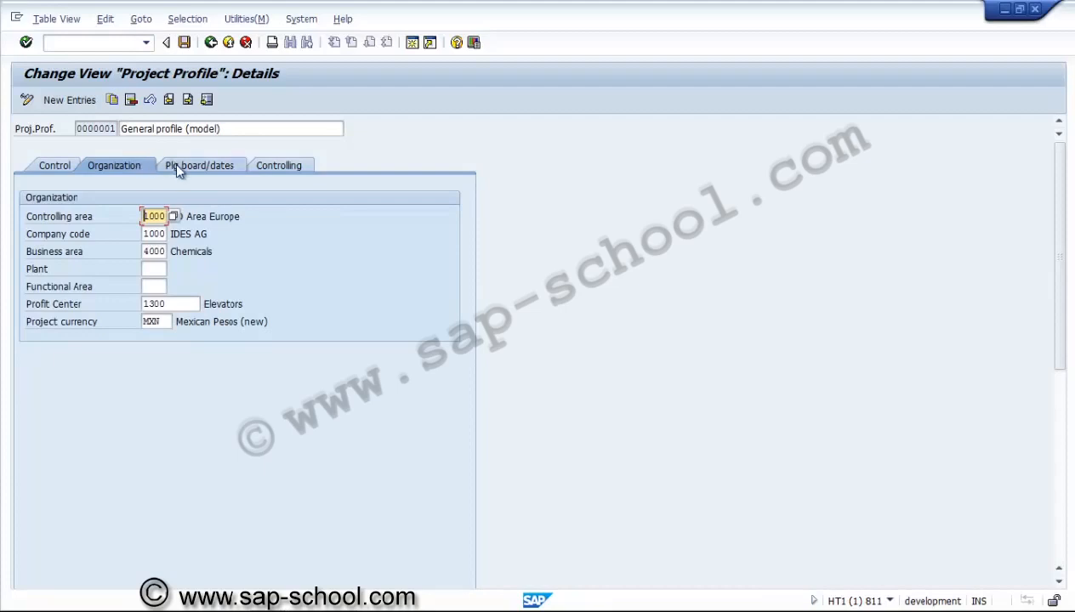
click(179, 167)
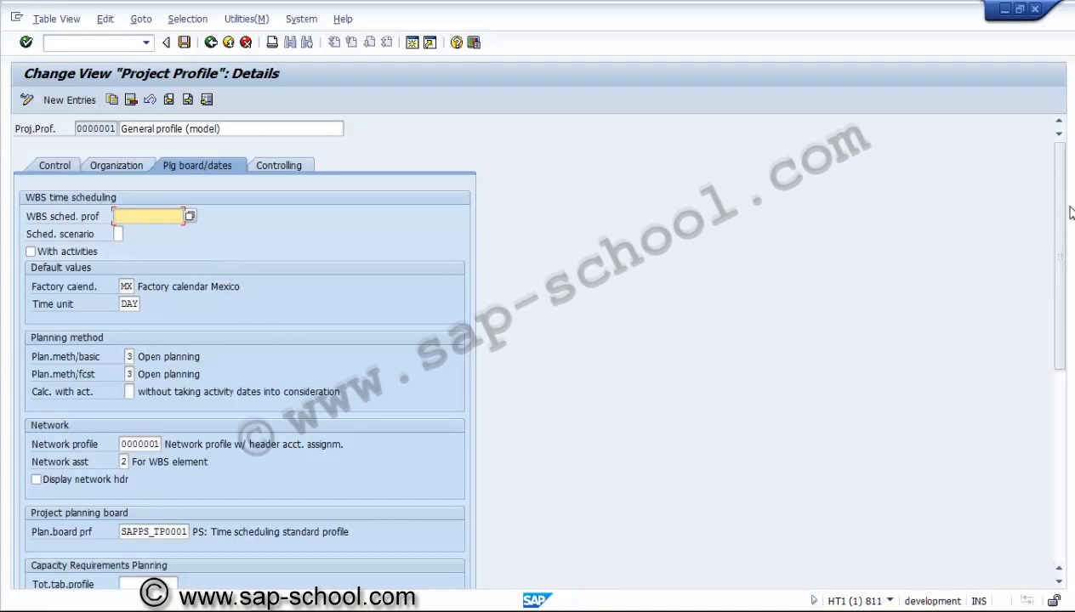
drag(1059, 214, 1069, 364)
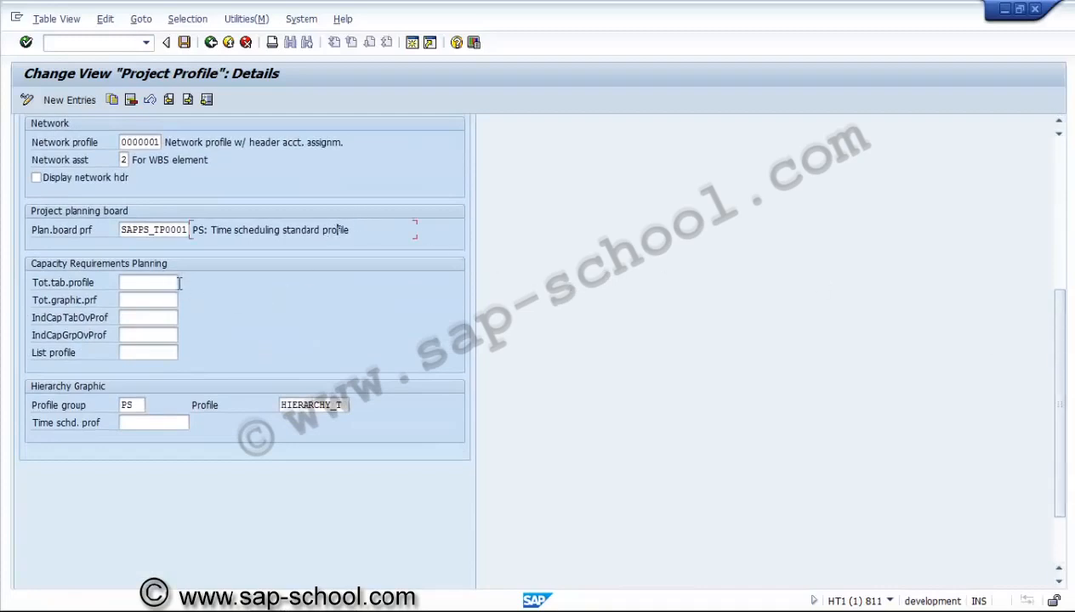
Step: Examine the profile's capacity requirements planning fields, followed by its controlling settings
click(122, 282)
click(167, 301)
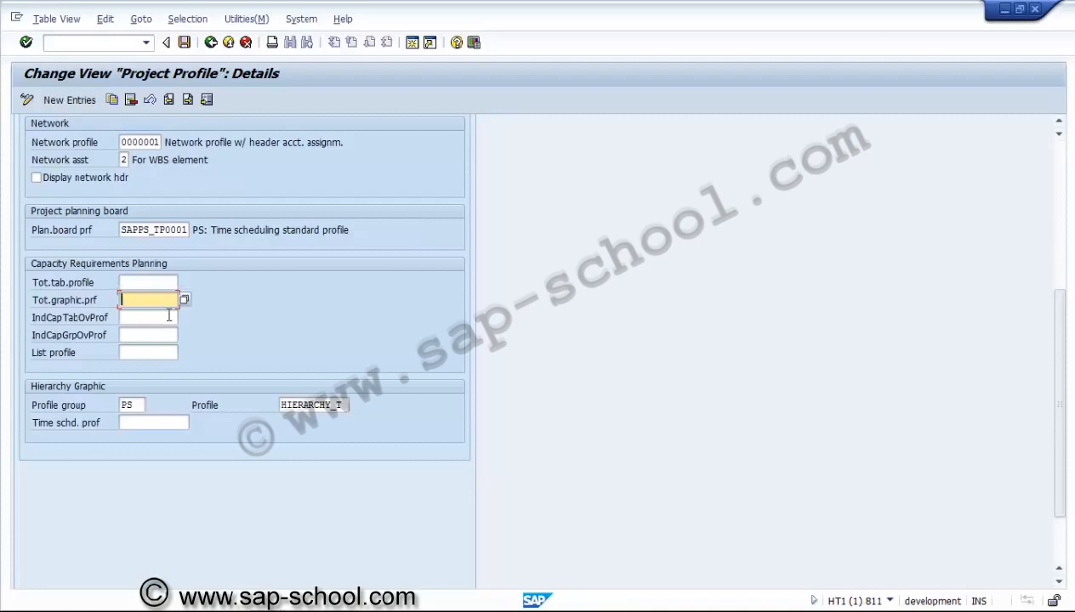
click(170, 316)
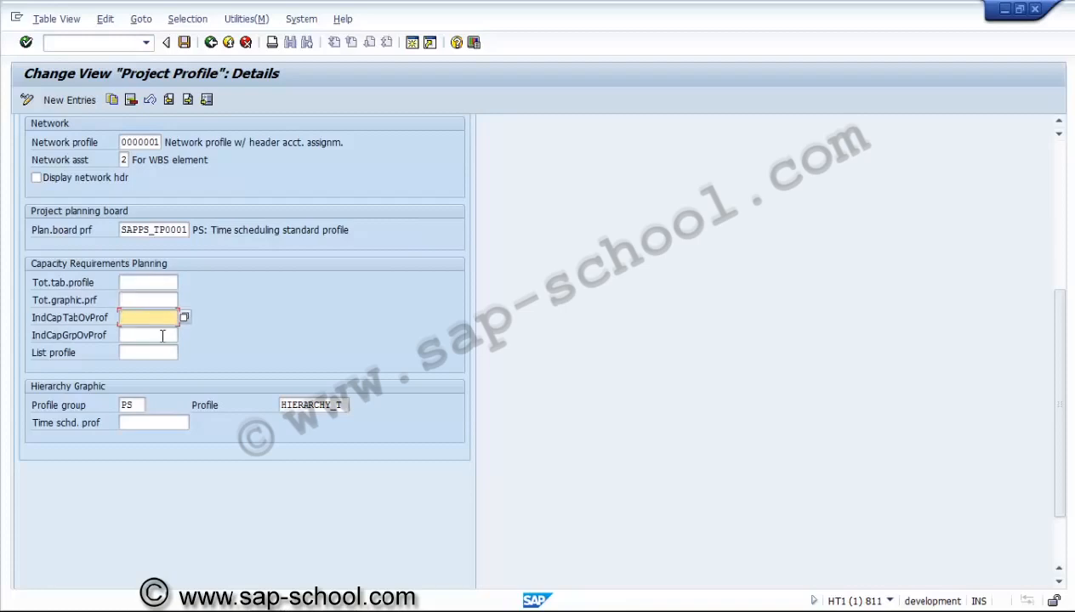
click(163, 336)
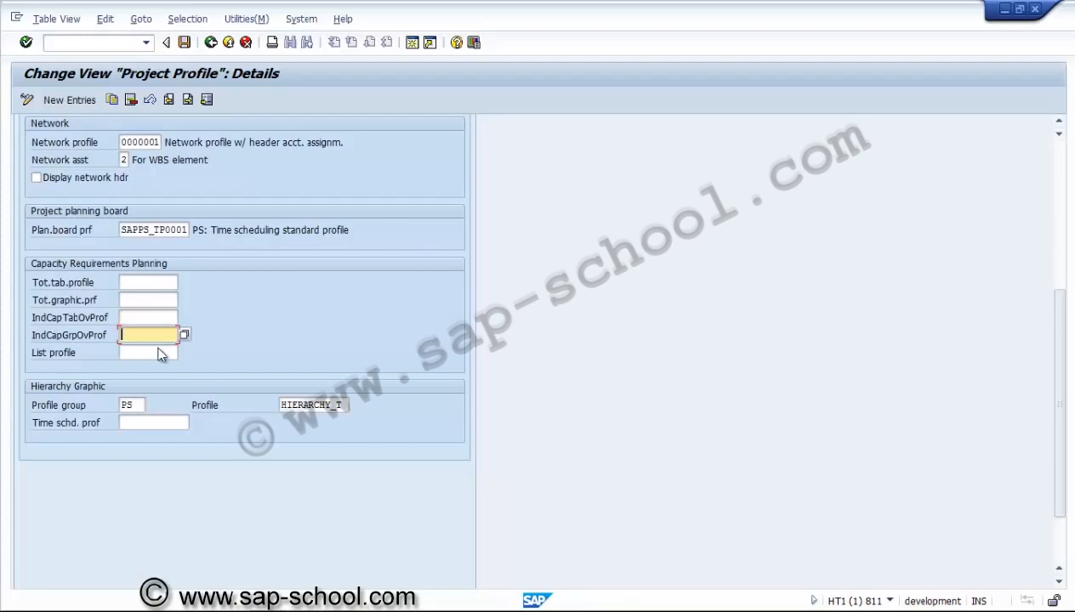
click(164, 352)
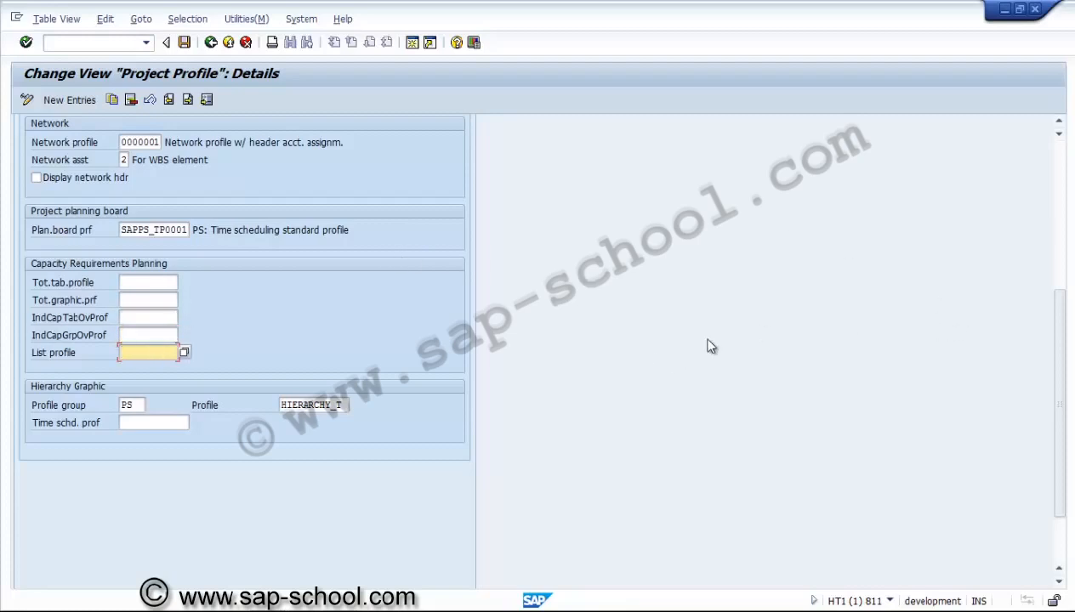
drag(1065, 396, 1062, 237)
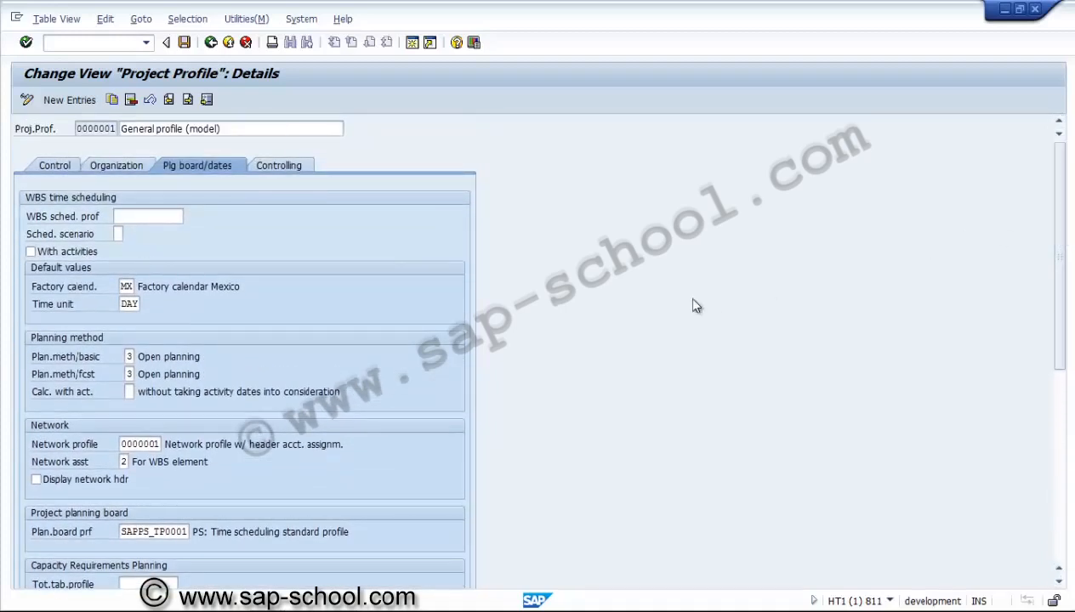
click(269, 168)
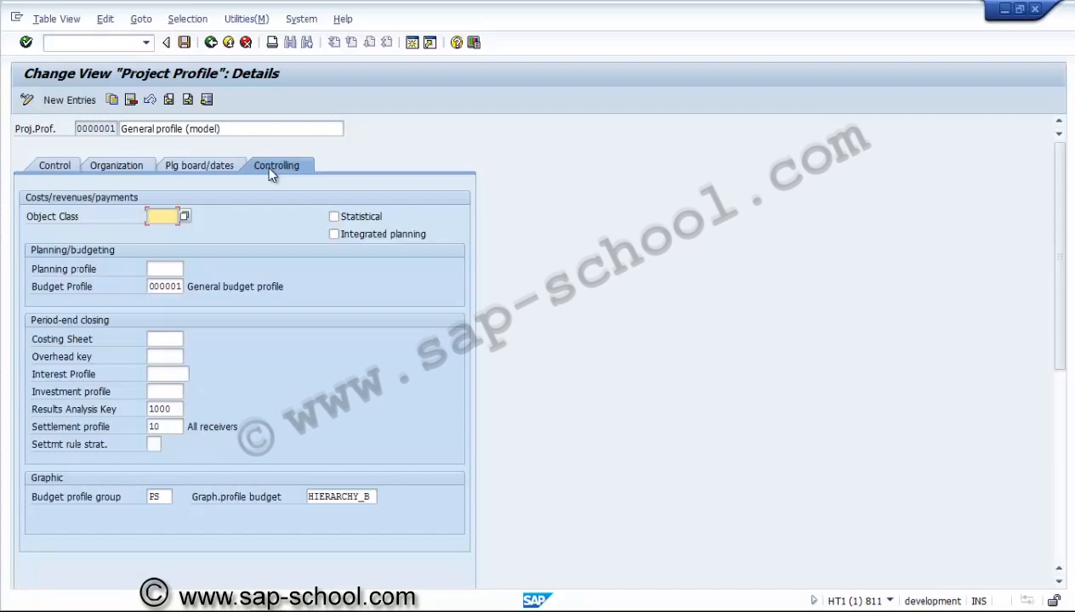
Step: Leave the general project profile without changing it and return to the implementation guide
click(212, 46)
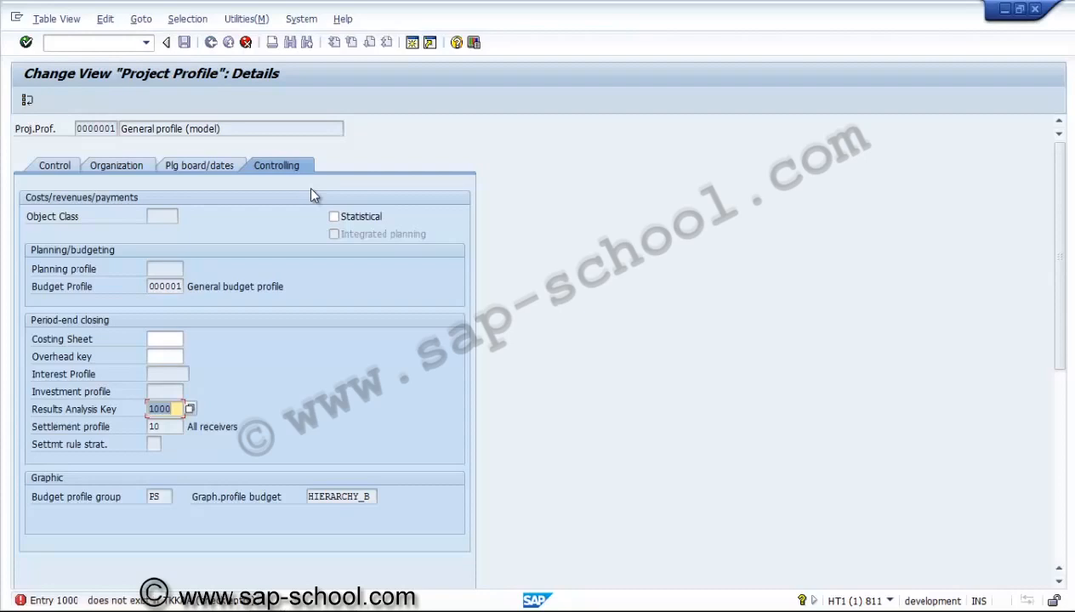
click(28, 101)
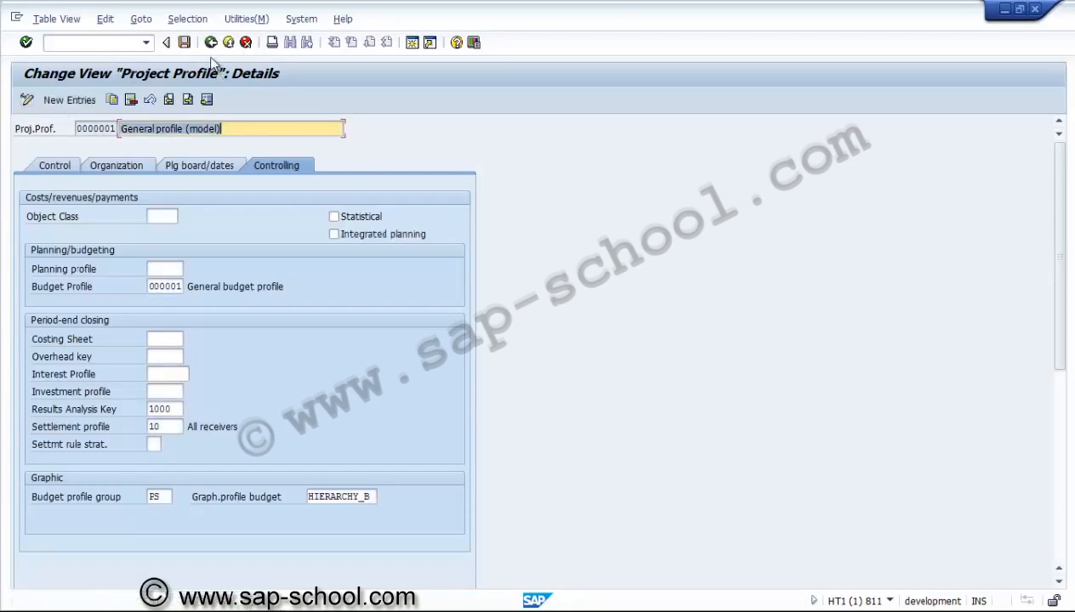
click(211, 43)
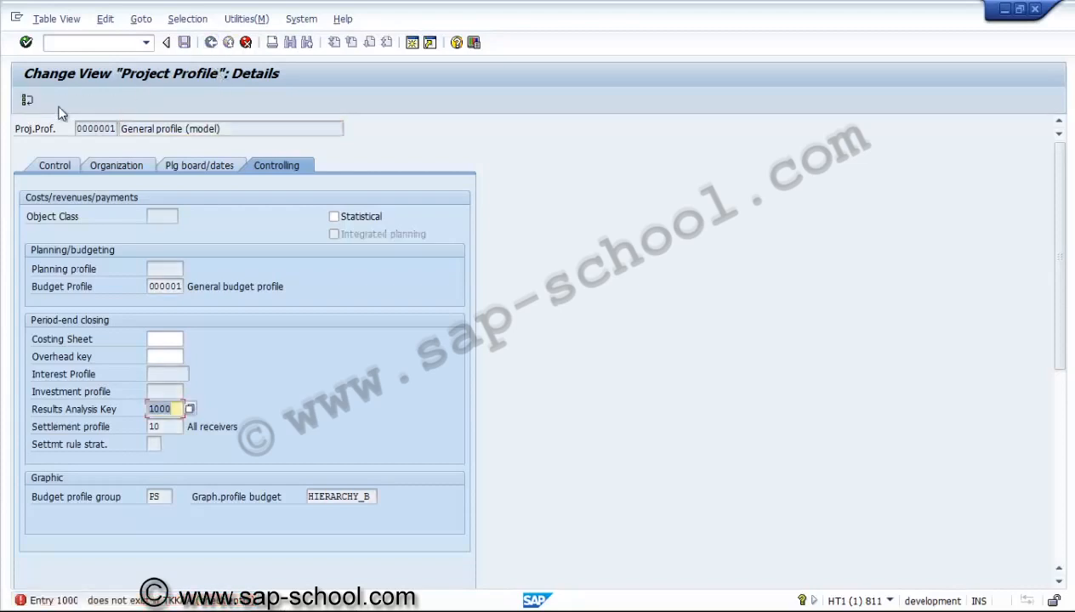
click(28, 100)
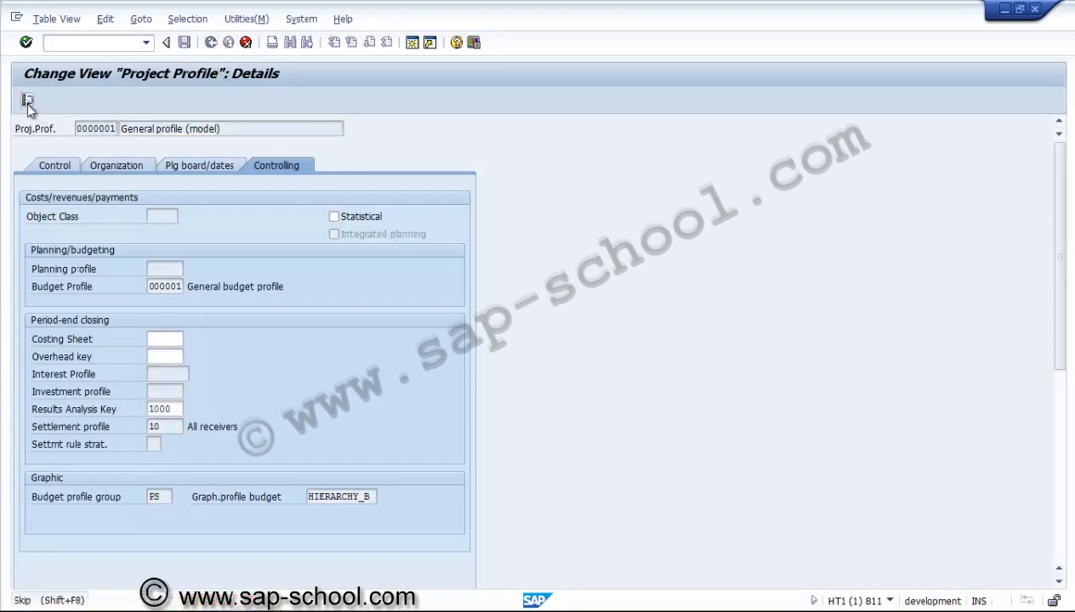
click(229, 43)
click(245, 43)
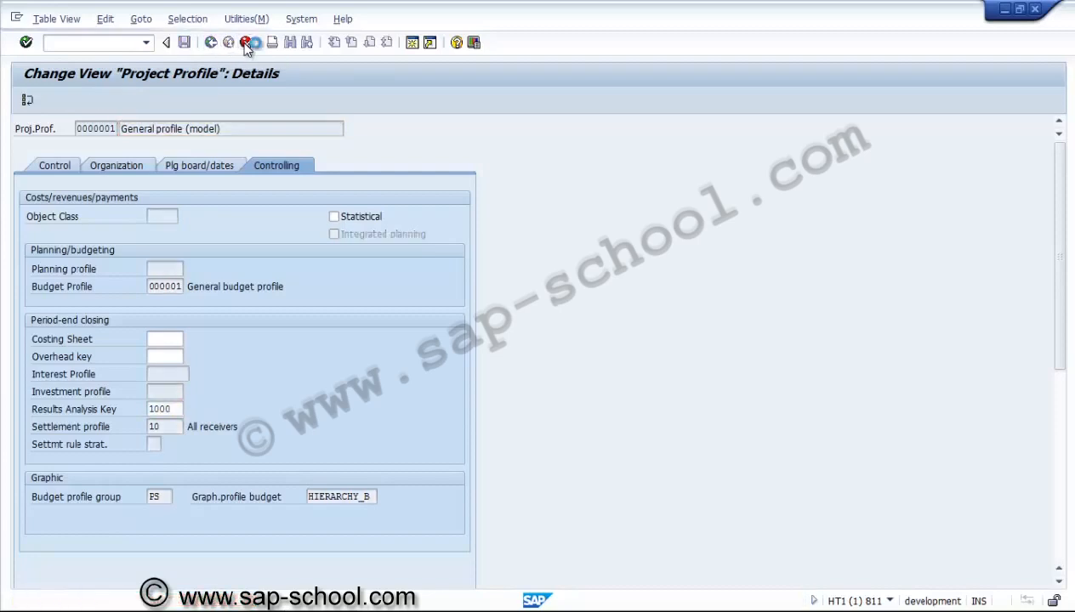
click(245, 43)
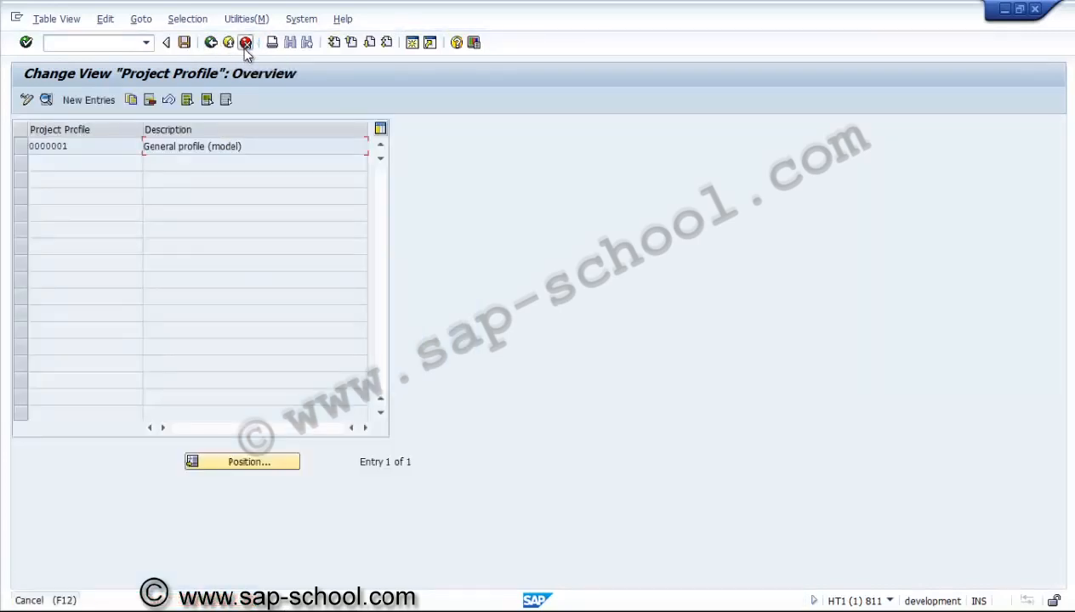
click(211, 42)
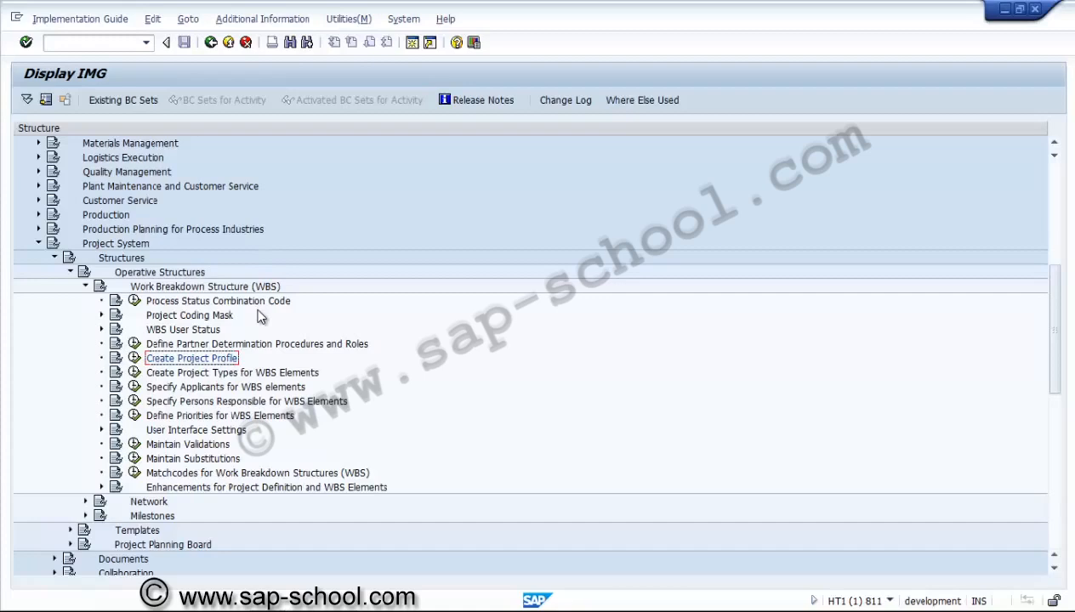
Step: Open the project types customizing for WBS elements and add a new type 10 described as Replacement
click(226, 348)
click(209, 373)
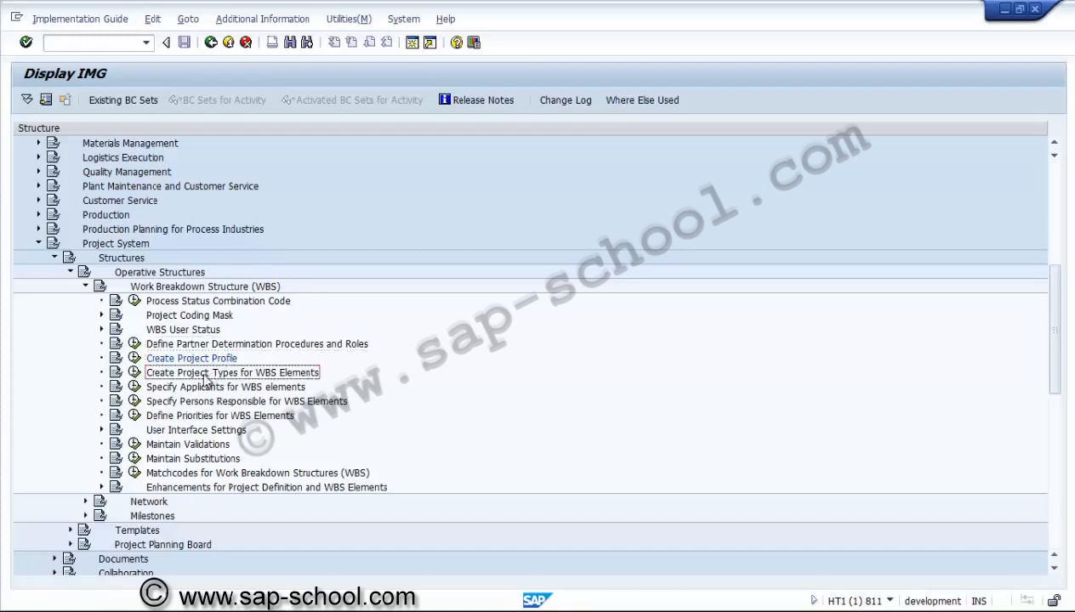
click(136, 374)
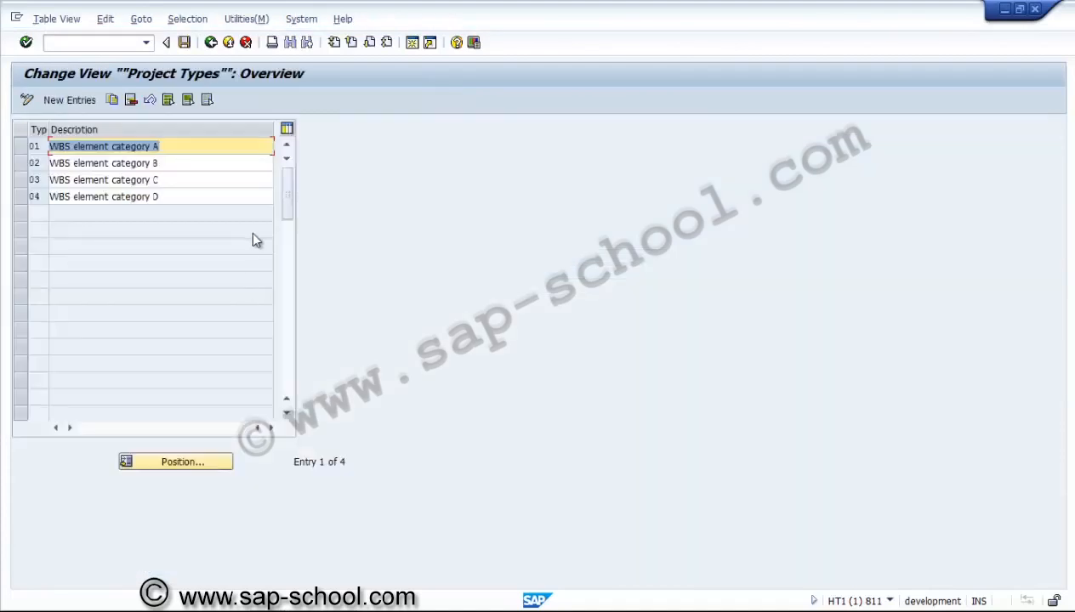
click(83, 100)
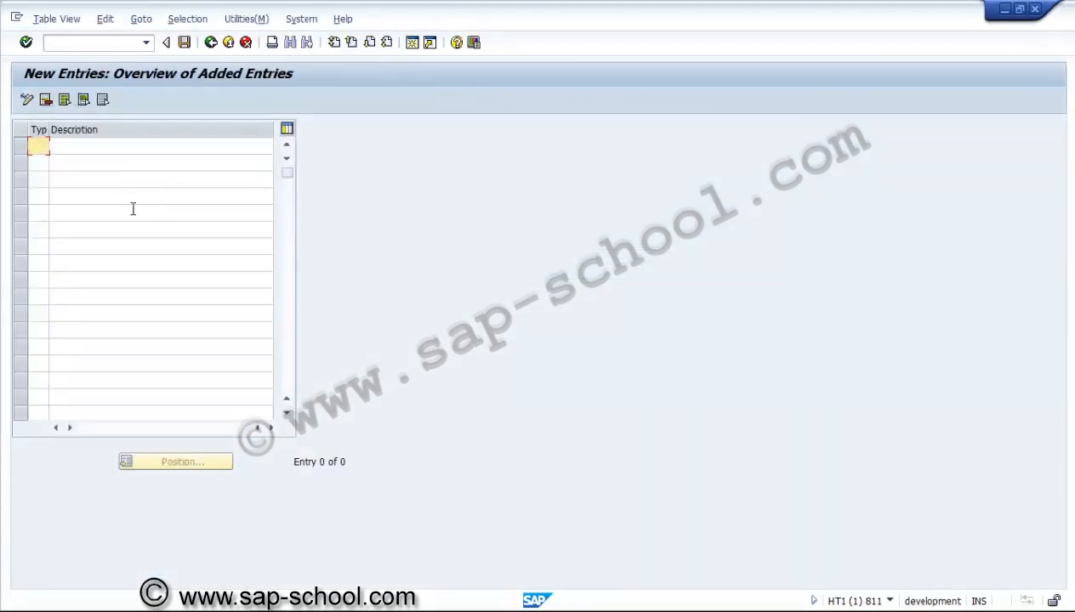
text(10)
key(Tab)
text(Re)
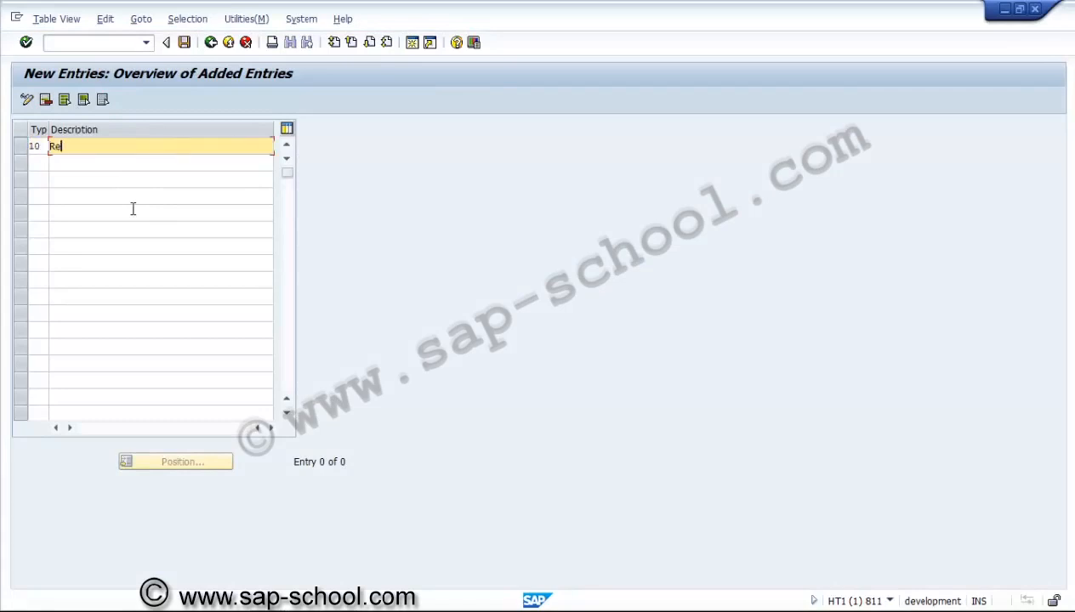
text(placeme)
text(nt)
Step: Add project types 20 "Expansion / diversification" and 30 "Shutdown project" to the new entries
click(38, 164)
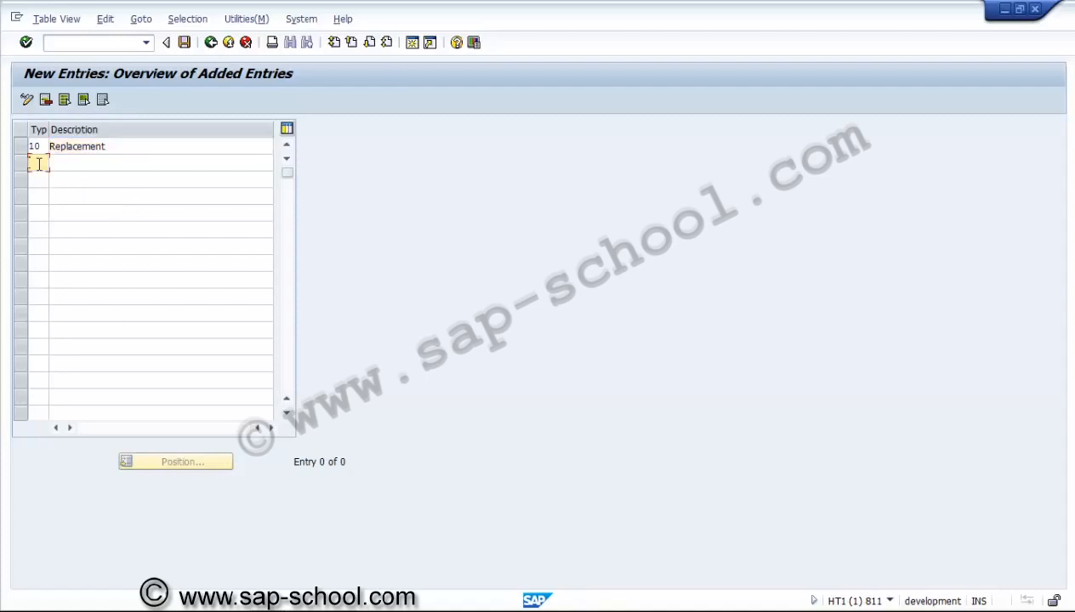
text(20)
key(Tab)
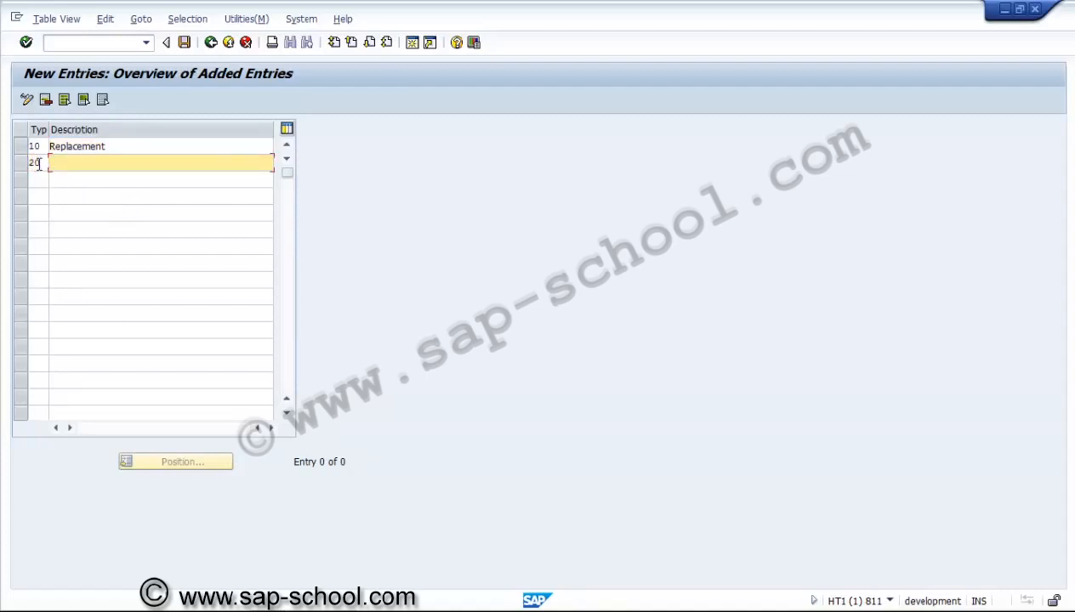
text(Expansion / diversification)
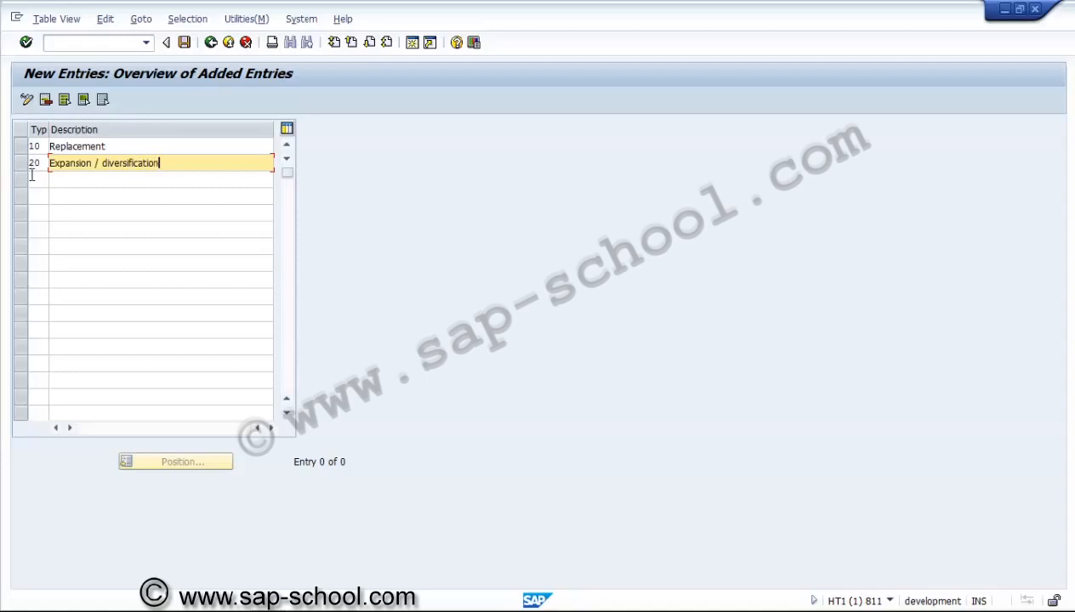
click(32, 178)
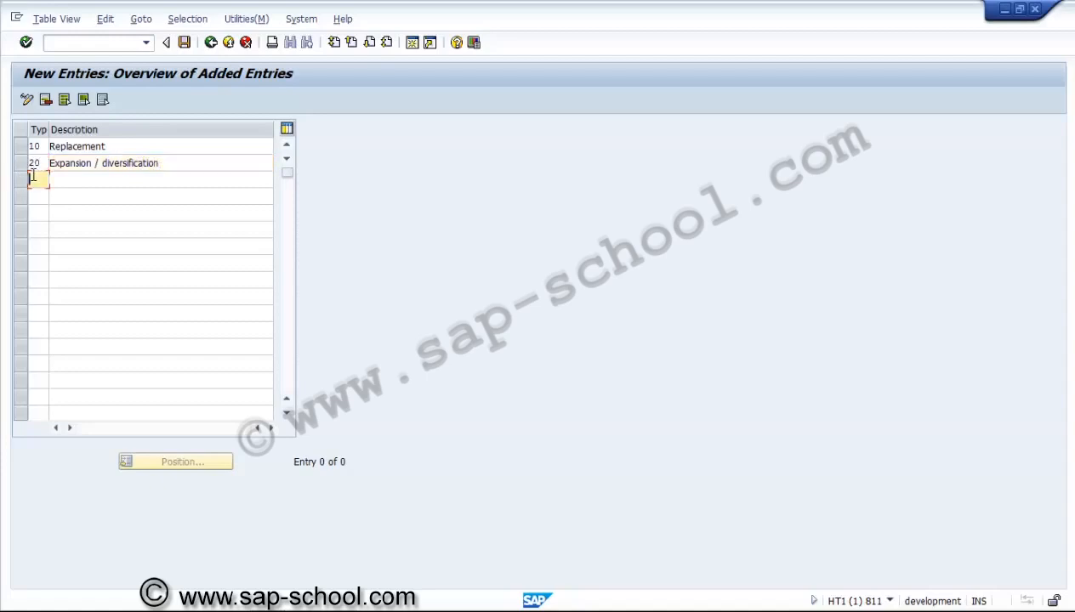
text(30)
click(73, 183)
text(Shutdown )
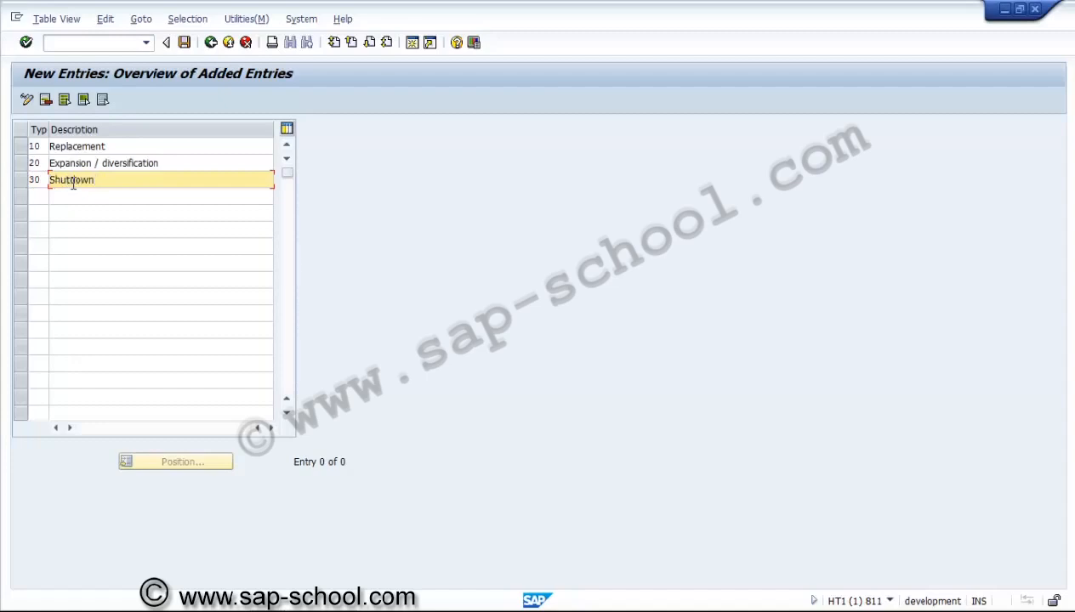
text(project)
Step: Add project types 40 "Environmental" and 50 "Social and Safety" to the new entries
click(43, 198)
text(40)
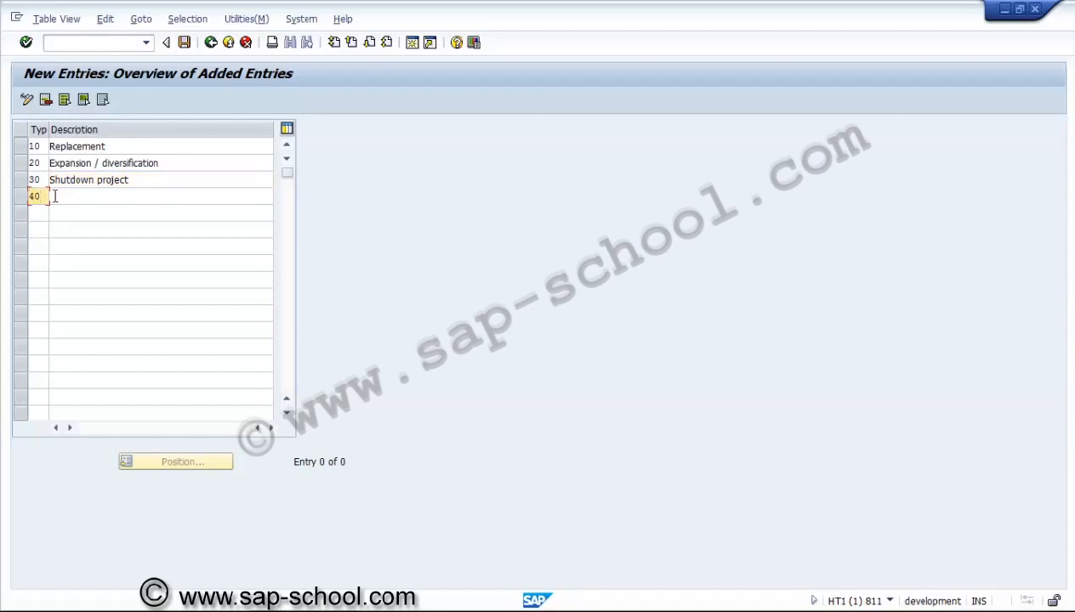
click(68, 194)
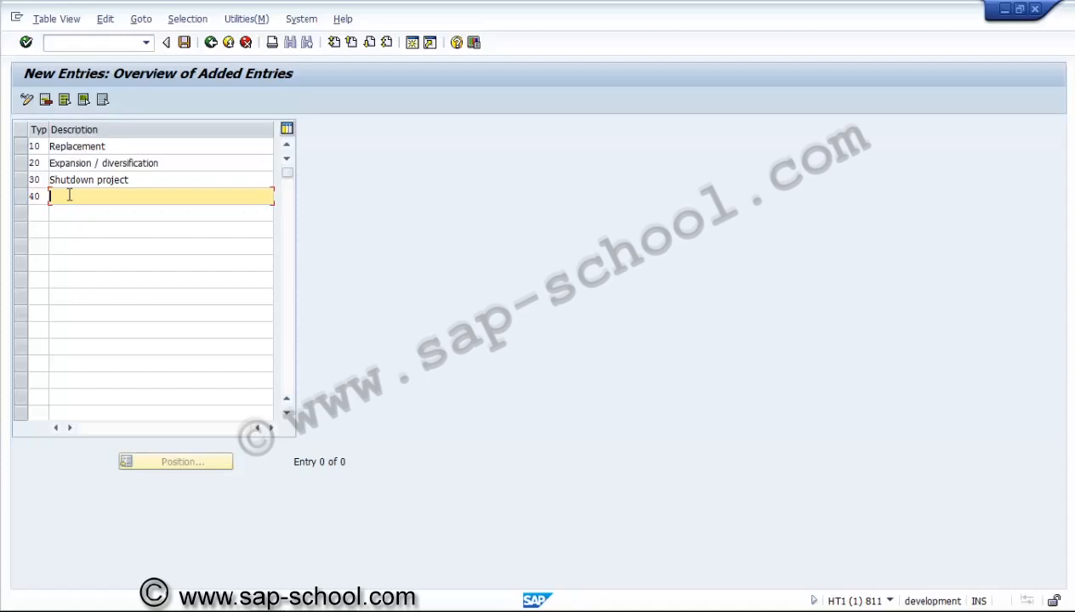
text(Environmental)
click(41, 213)
text(50)
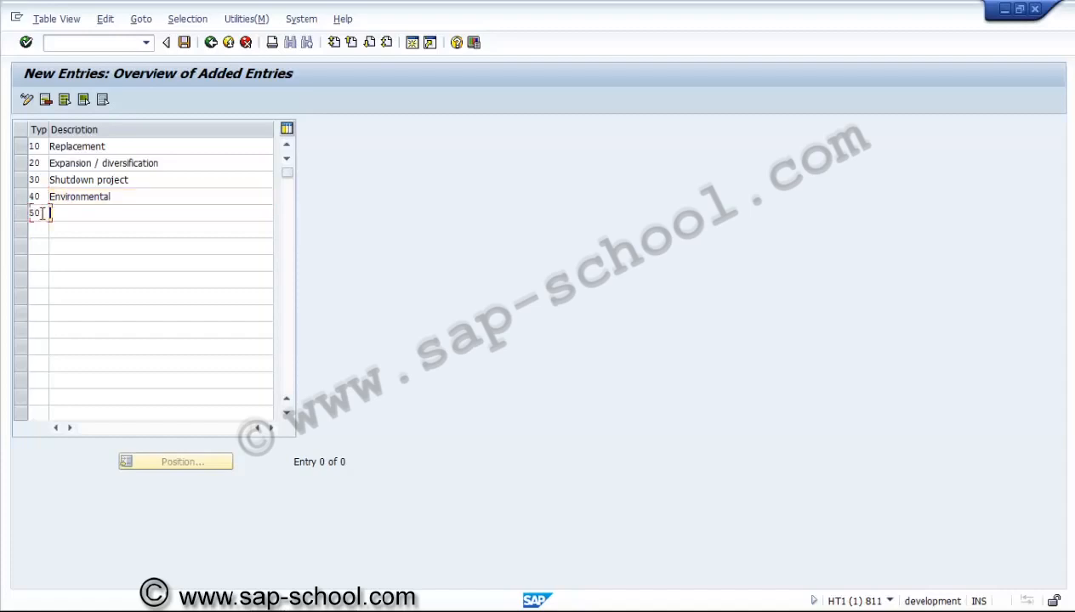
key(Tab)
text(So)
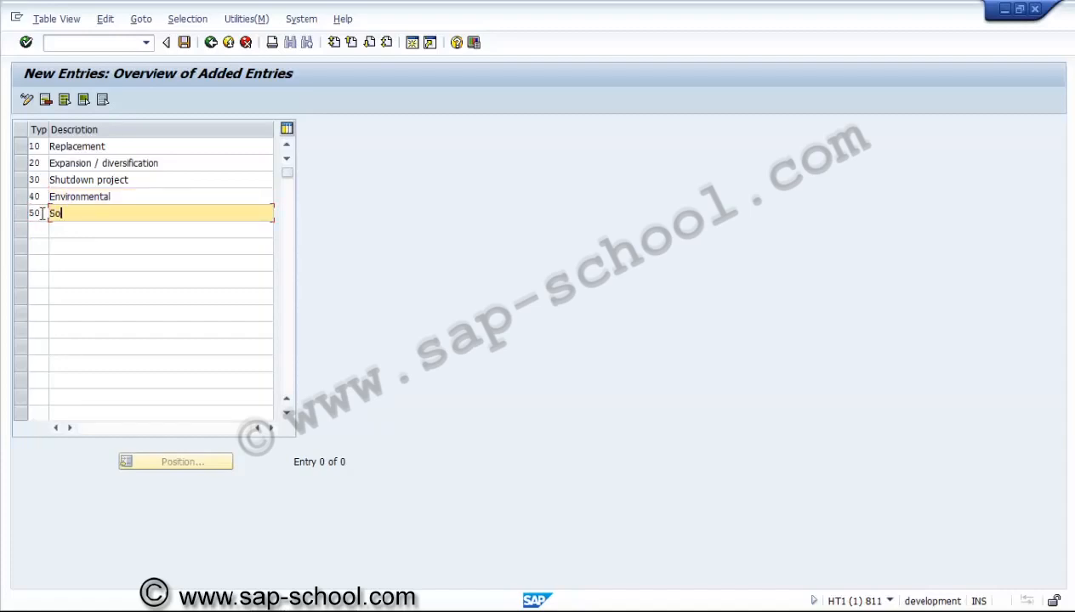
text(cial and Safety)
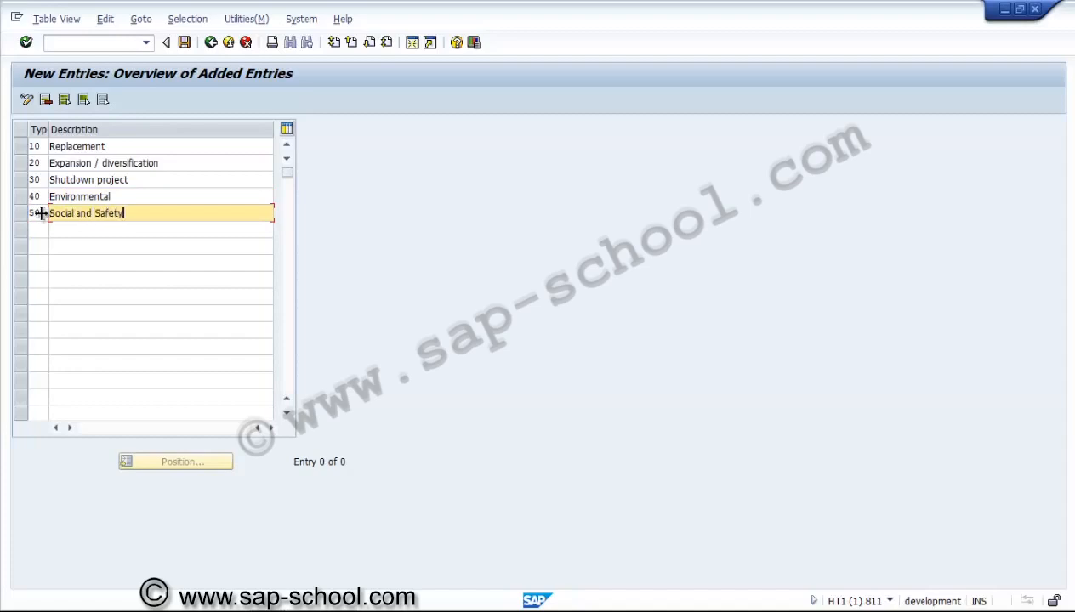
Step: Save the project types to a new customizing request described as "PS - Project types" and return to the implementation guide
click(184, 48)
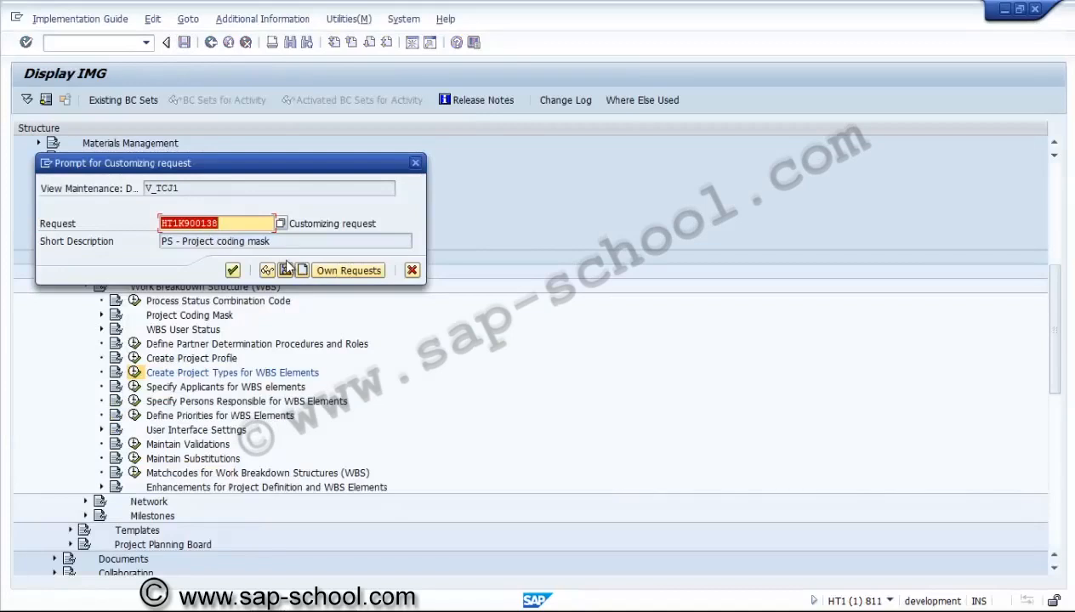
click(286, 270)
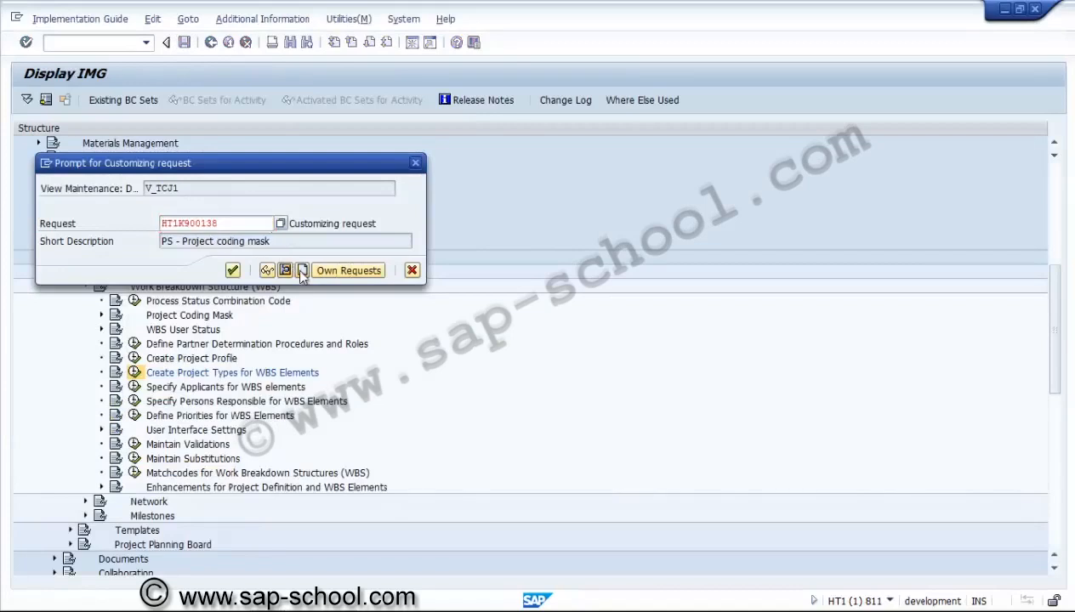
text(P)
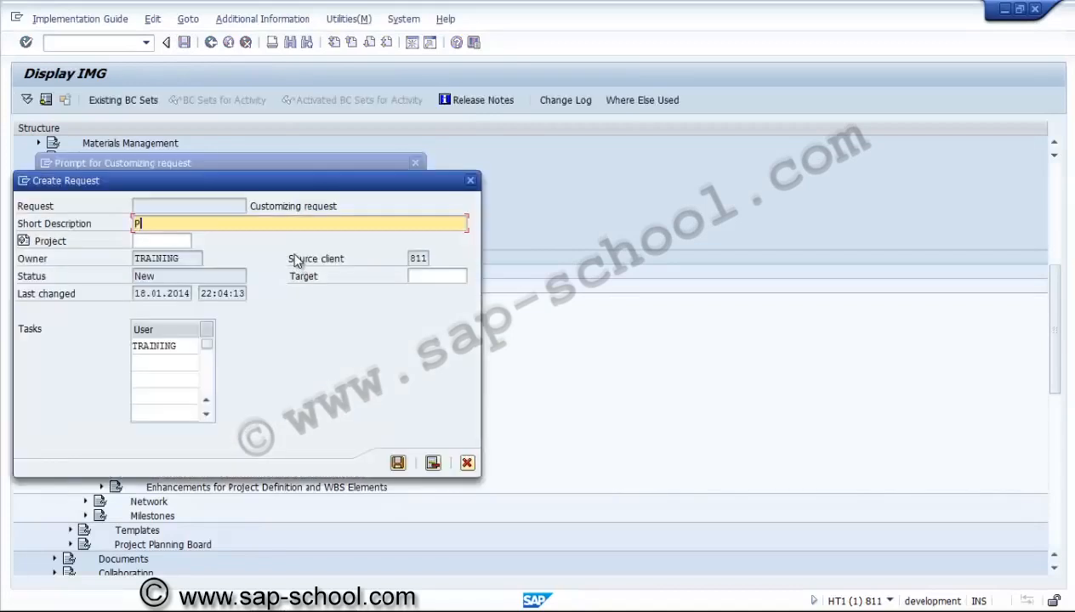
text(S - Project types)
click(397, 462)
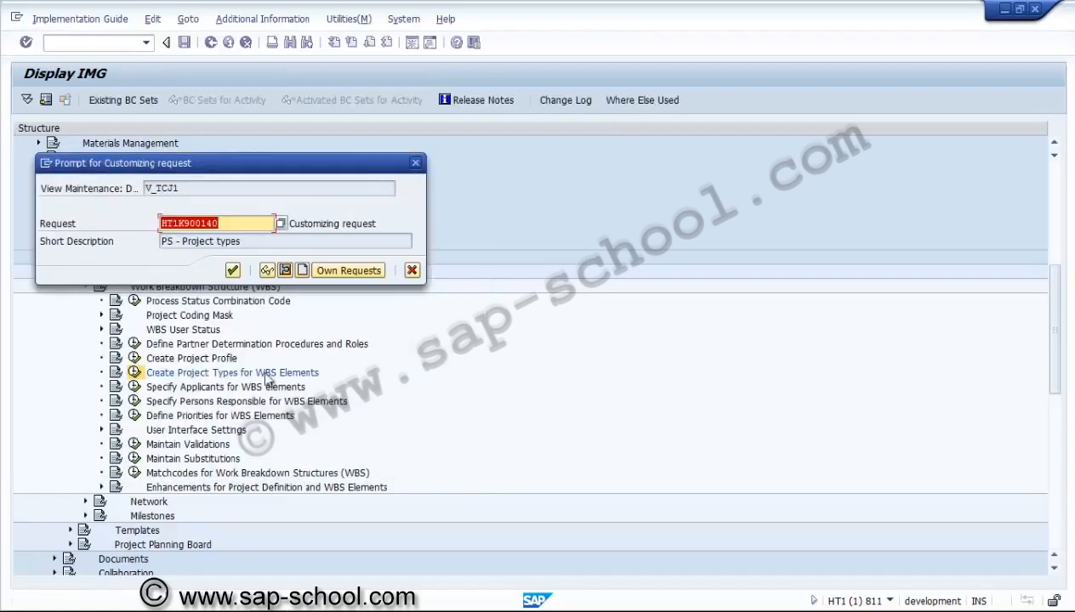
click(233, 271)
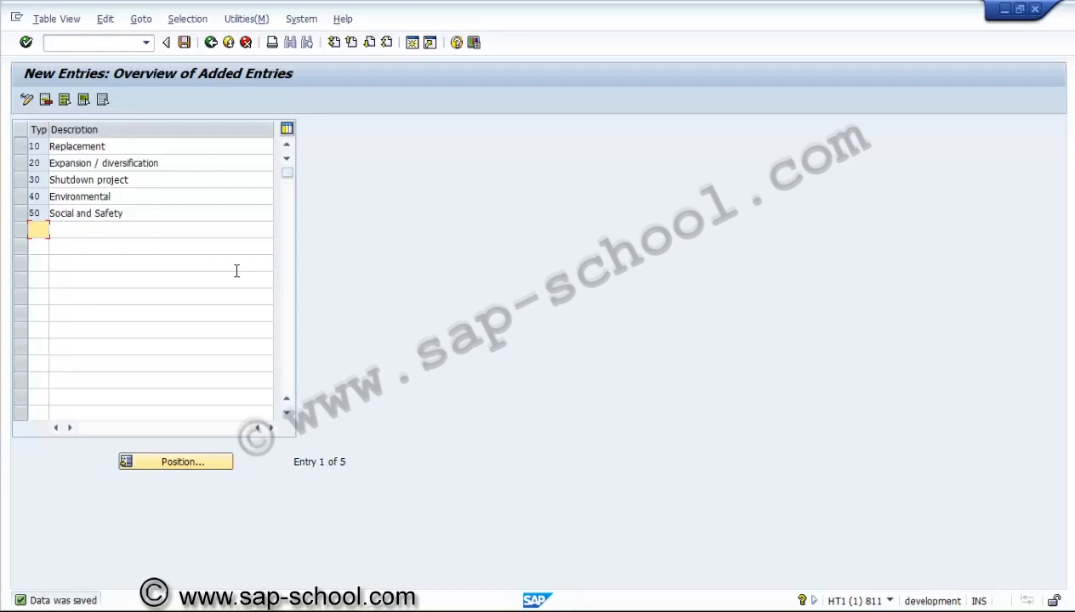
click(210, 42)
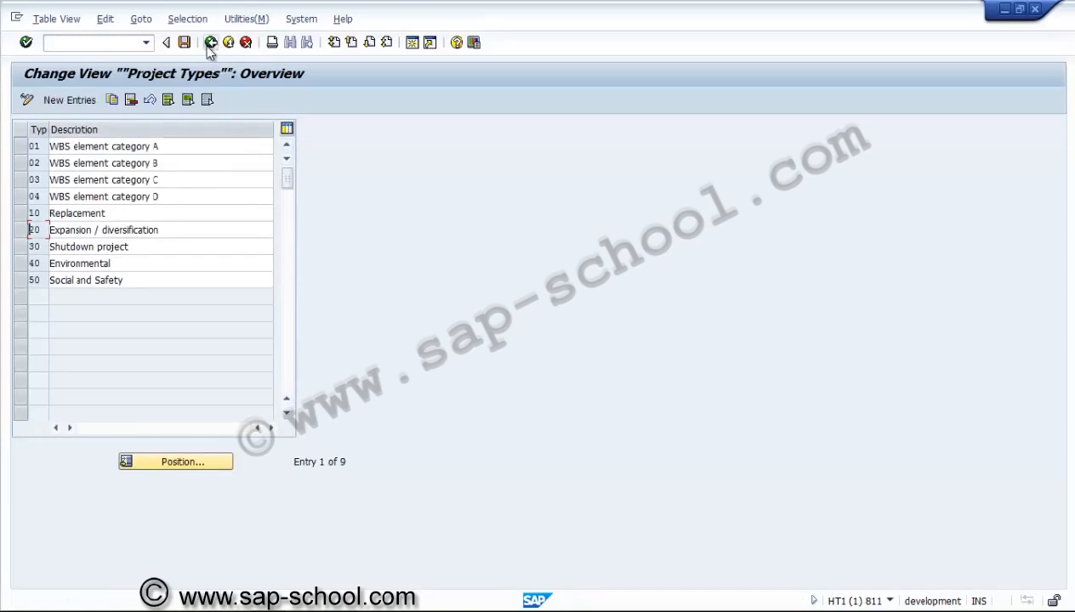
click(209, 44)
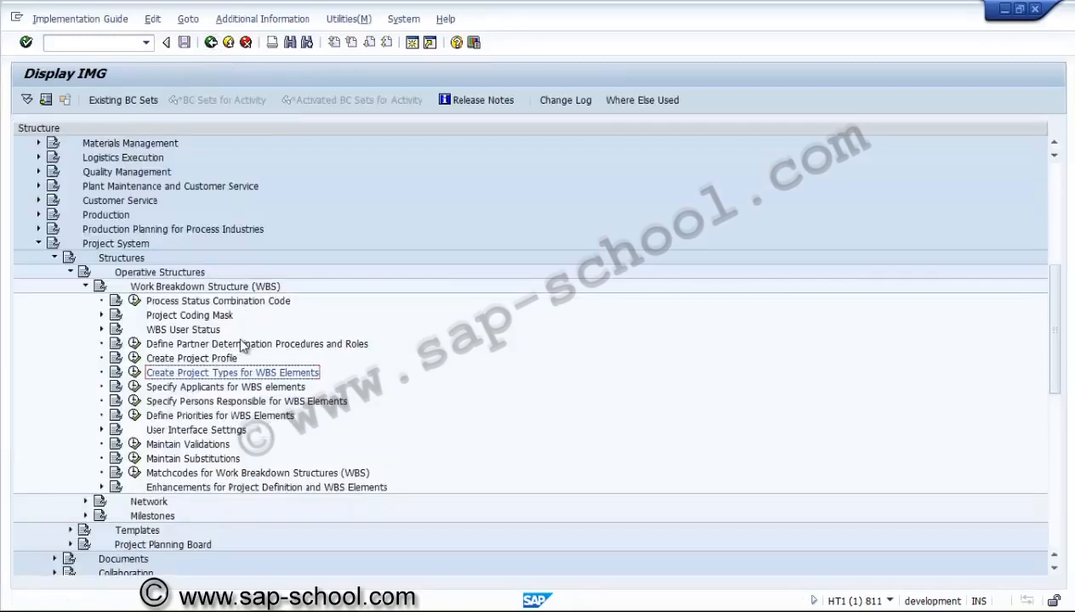
Step: Review the applicants and then the priorities customizing for WBS elements, returning to the implementation guide after each
click(202, 389)
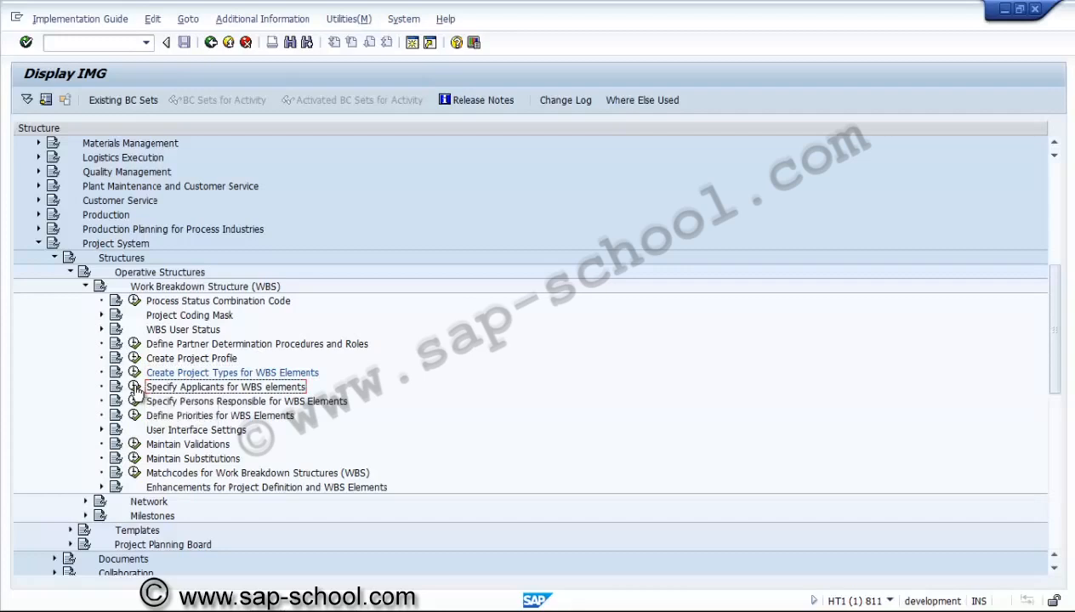
click(134, 388)
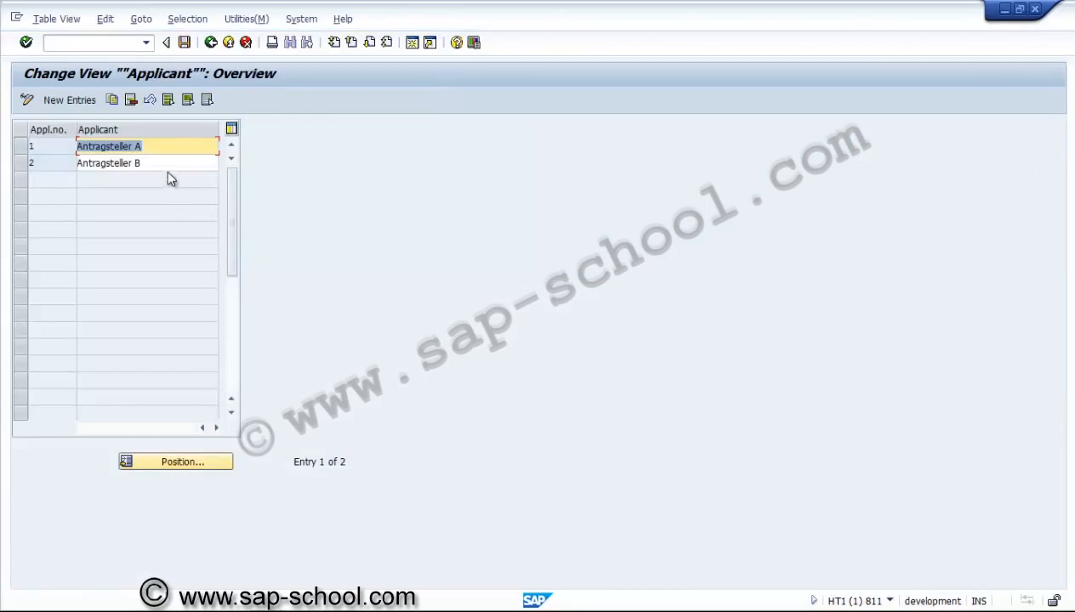
click(169, 167)
click(163, 149)
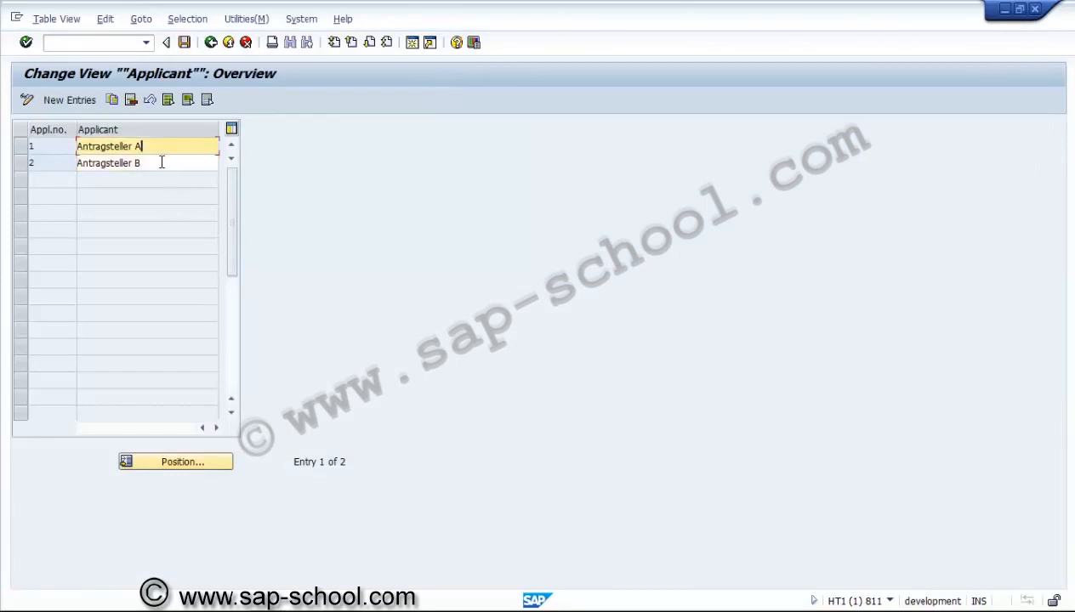
click(160, 146)
click(157, 165)
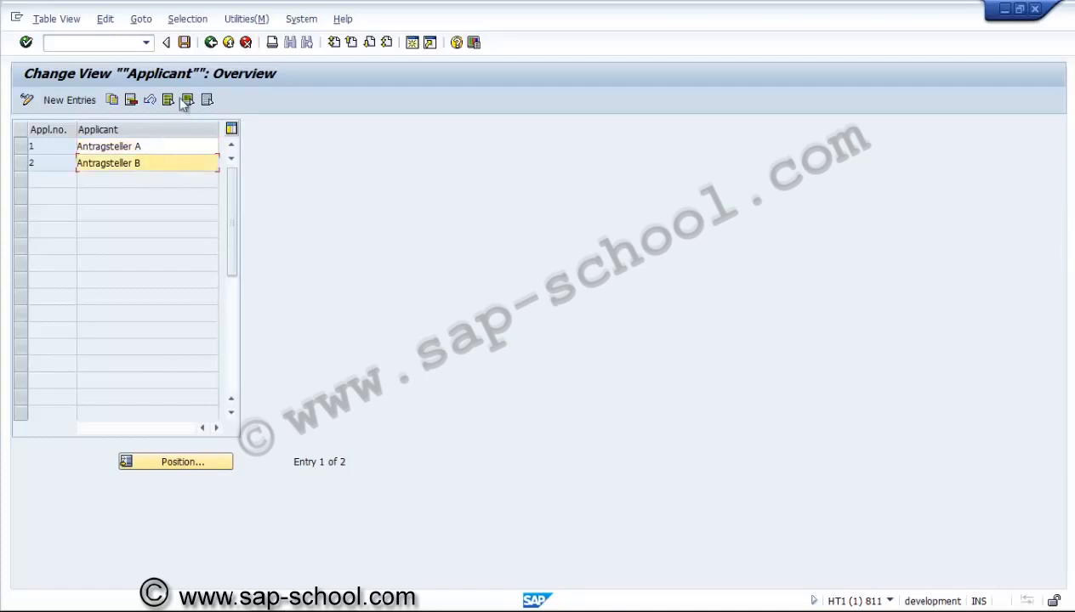
click(208, 50)
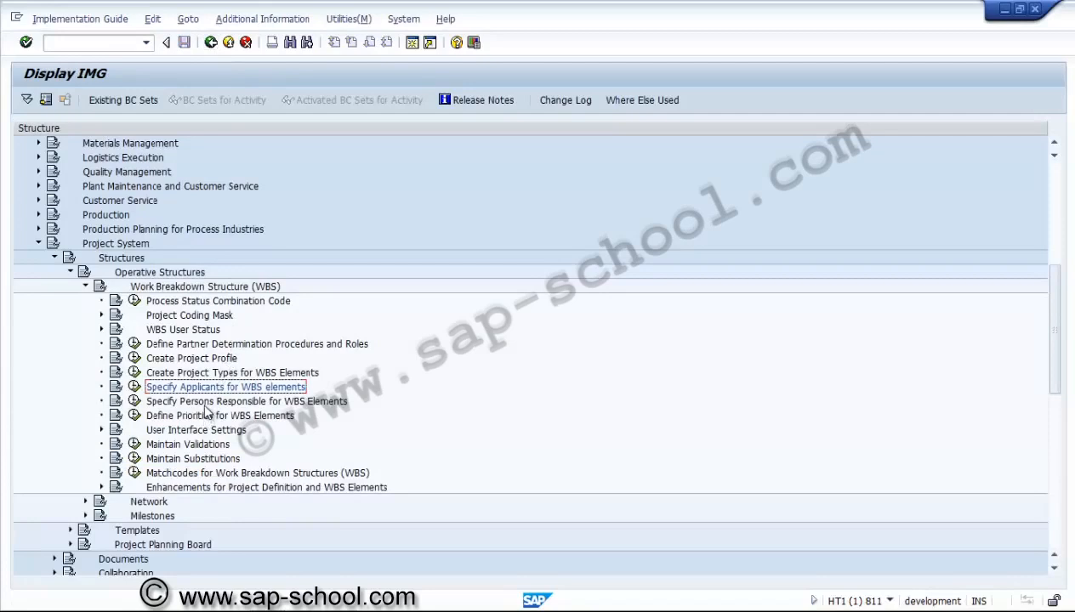
click(135, 416)
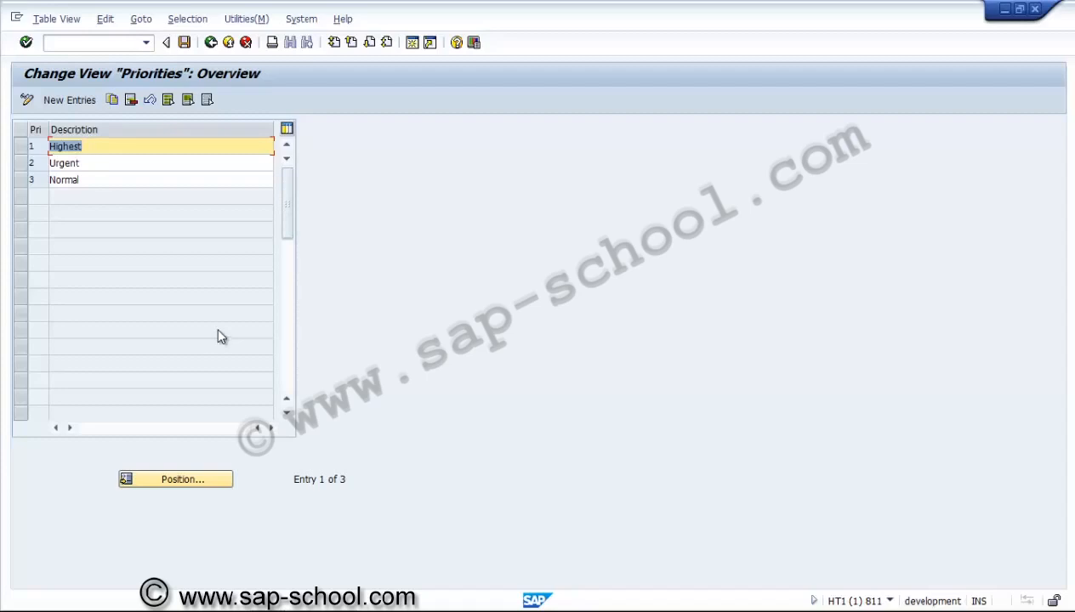
click(211, 43)
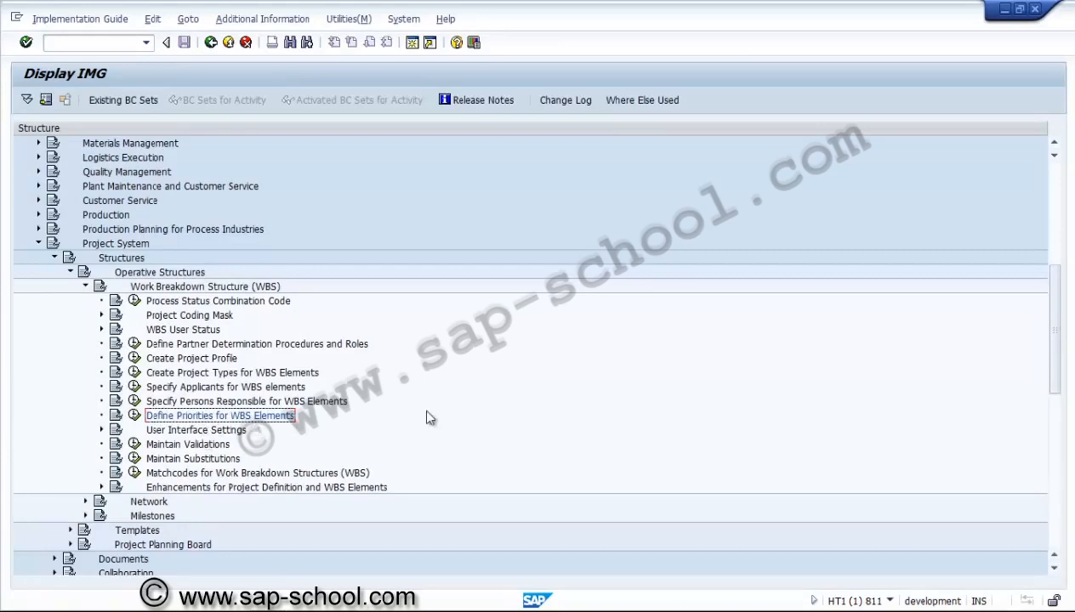
Step: Expand the Project Planning Board node under Project System structures and open its time profiles customizing
click(1053, 570)
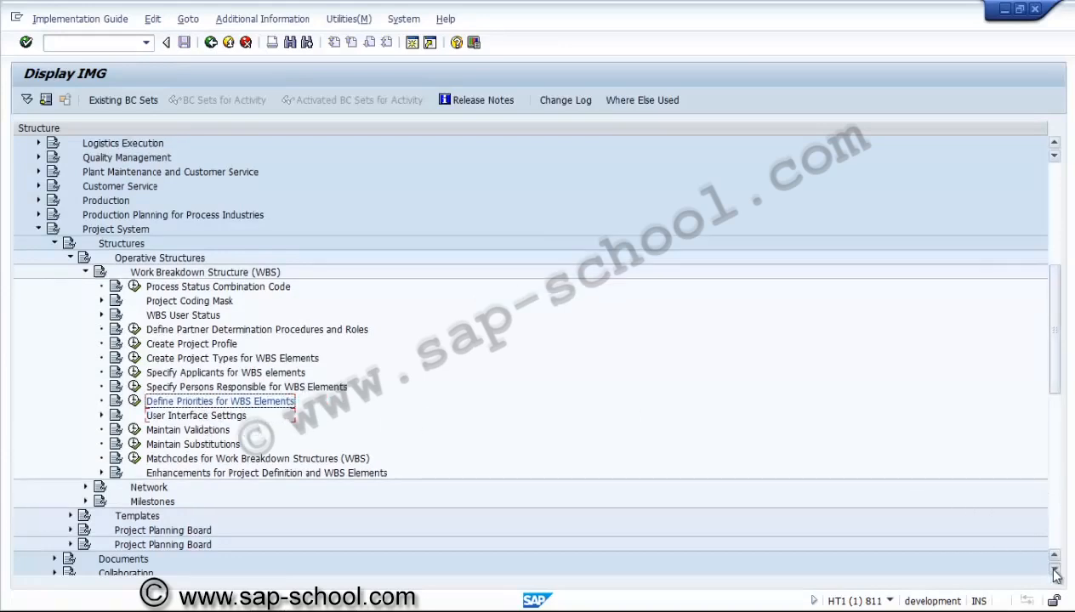
click(1053, 570)
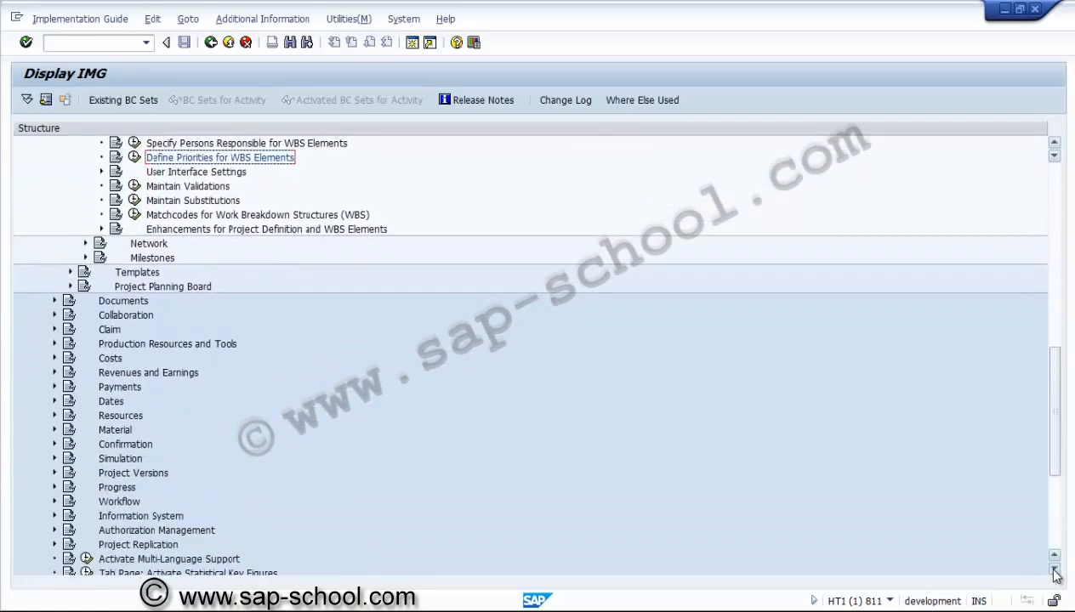
click(1053, 571)
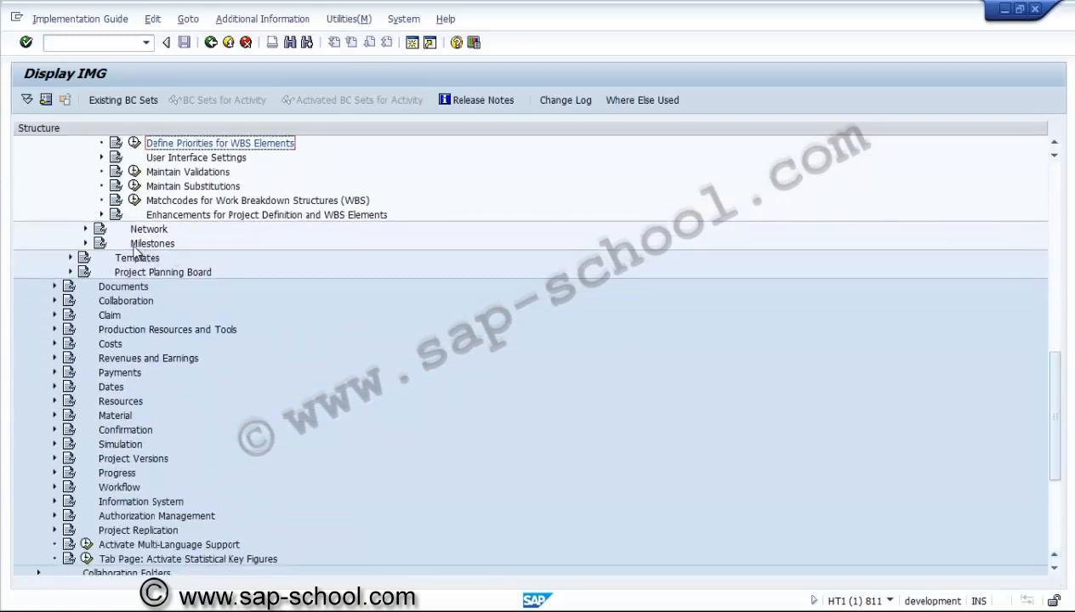
click(71, 271)
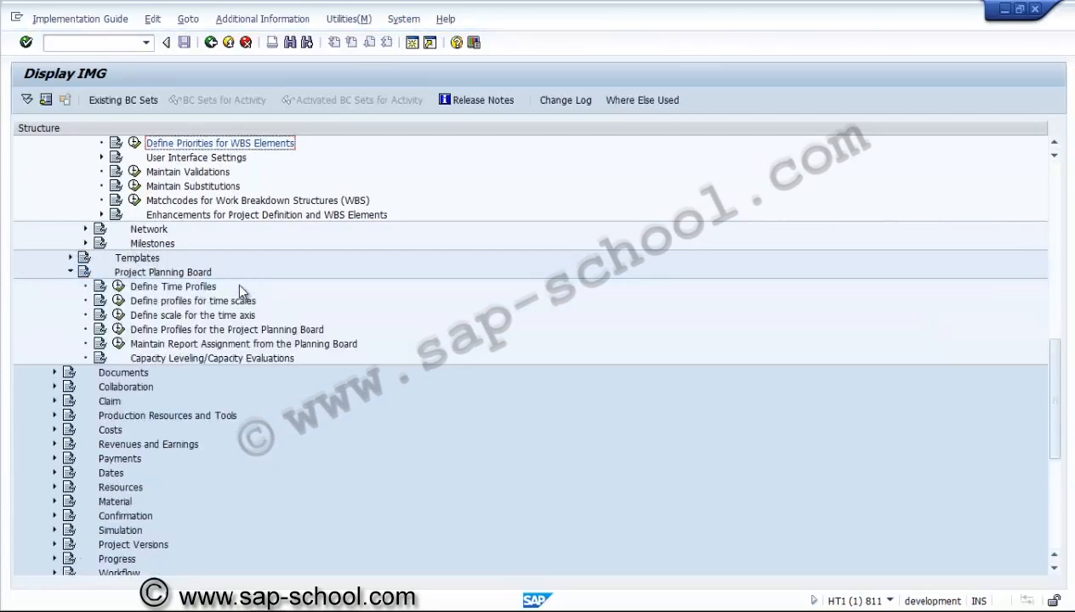
click(191, 289)
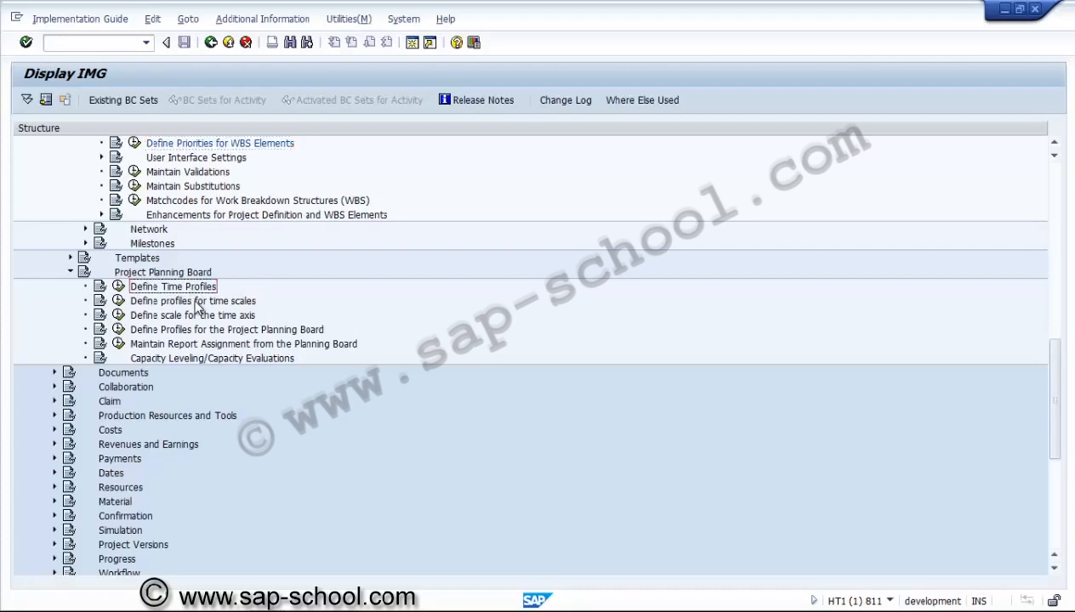
click(196, 331)
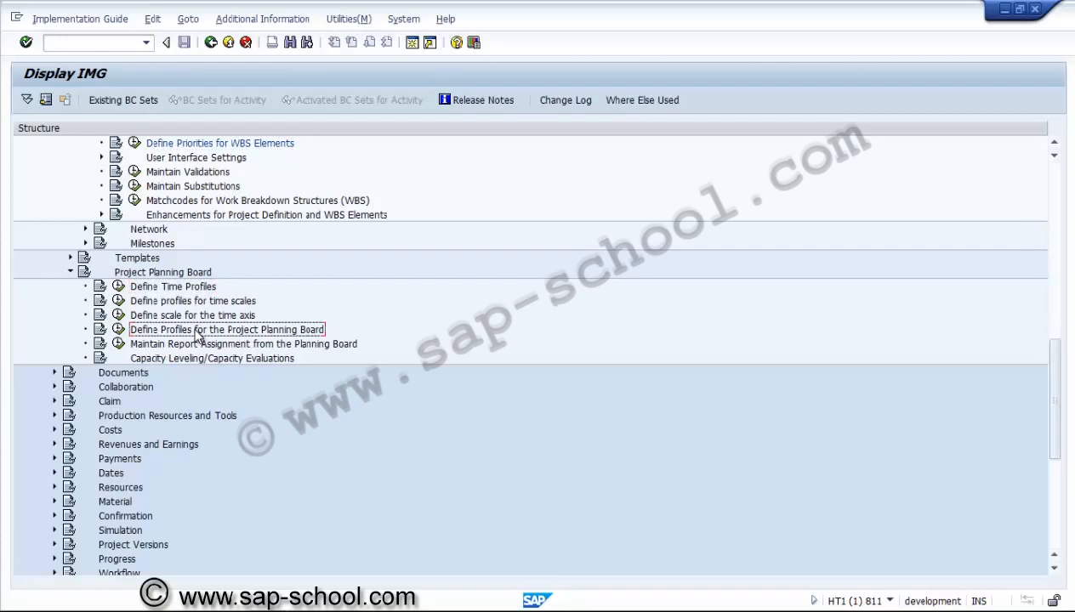
click(196, 346)
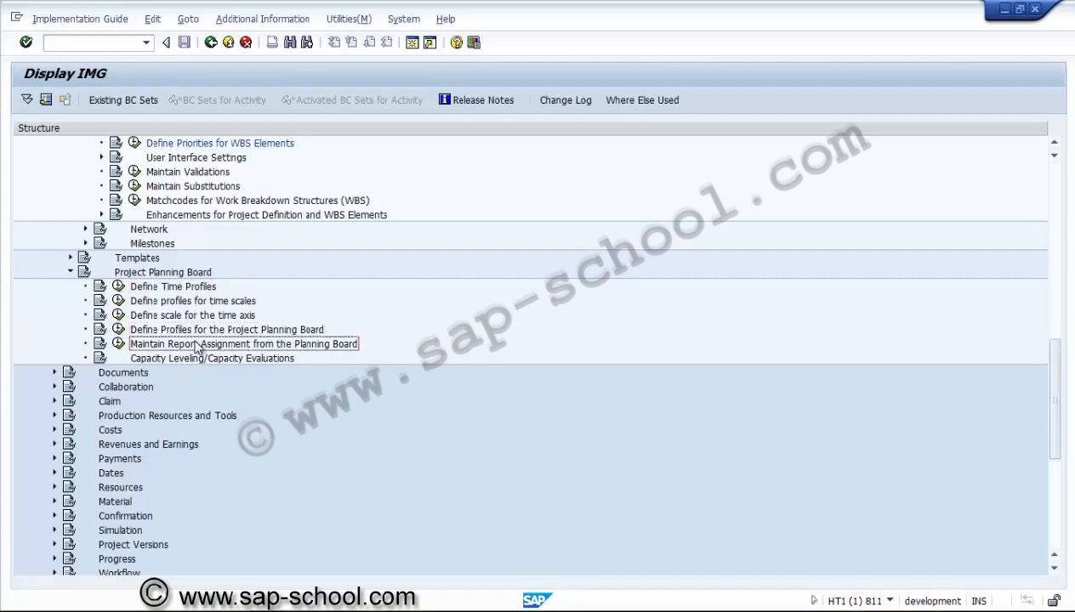
click(118, 287)
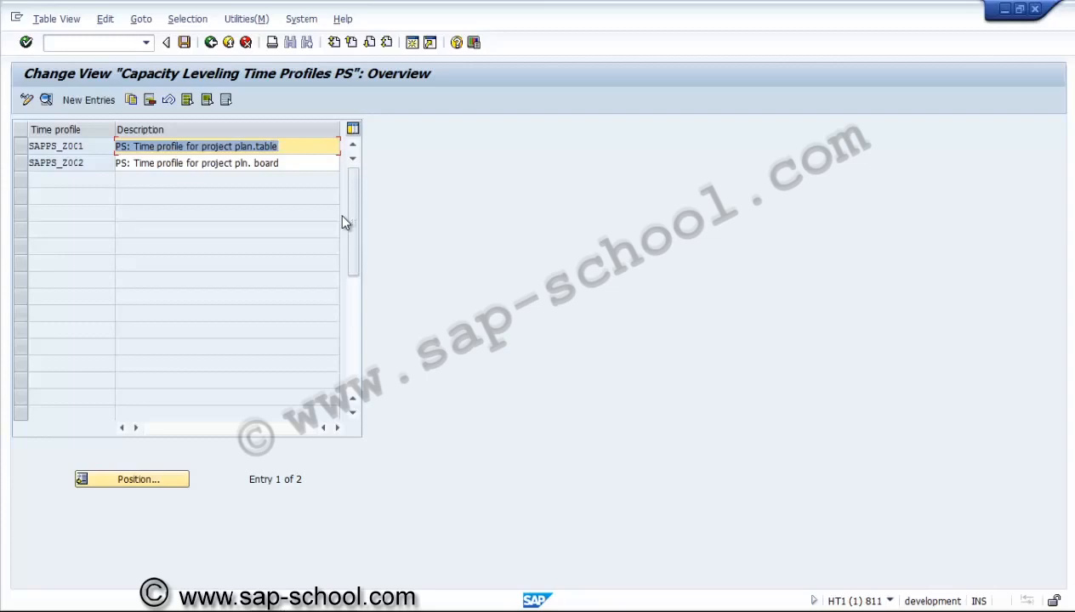
Step: Examine the evaluation and planning period settings of time profile SAPPS_Z001 and return to the profile overview
click(296, 143)
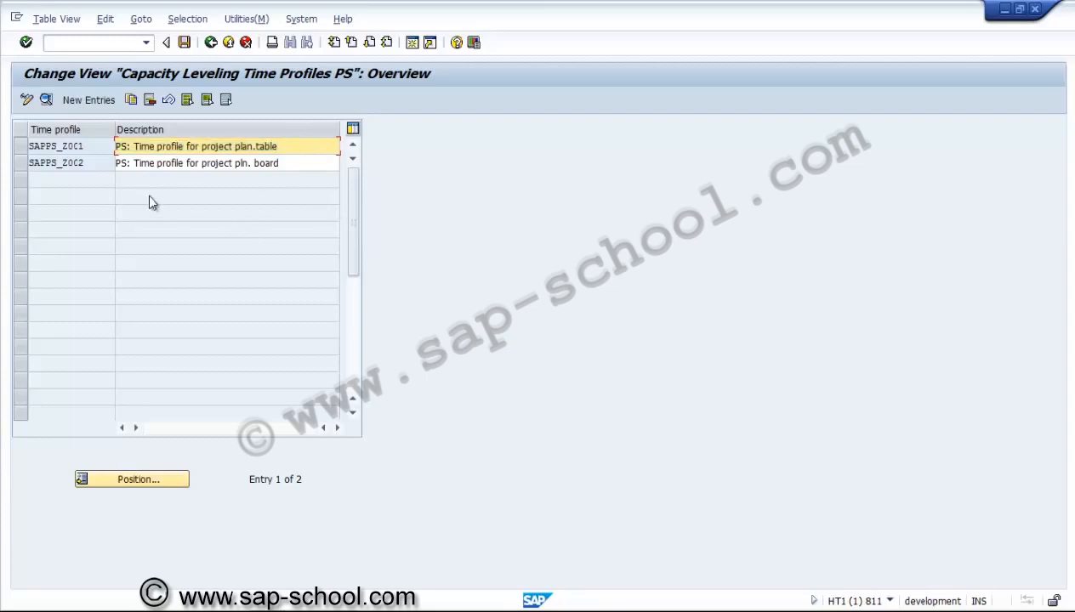
click(20, 148)
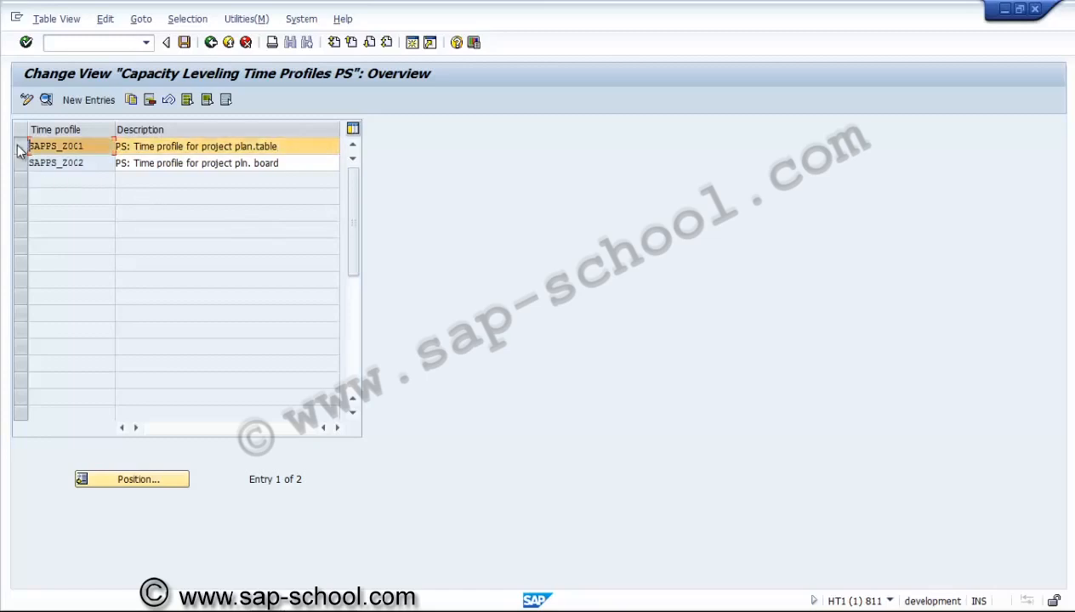
click(47, 99)
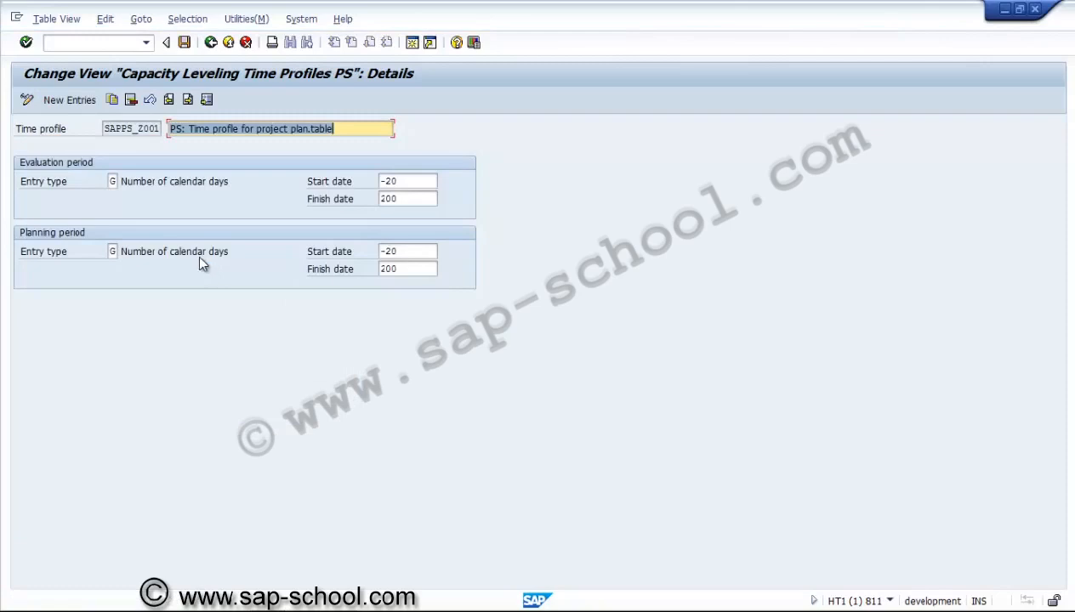
click(112, 181)
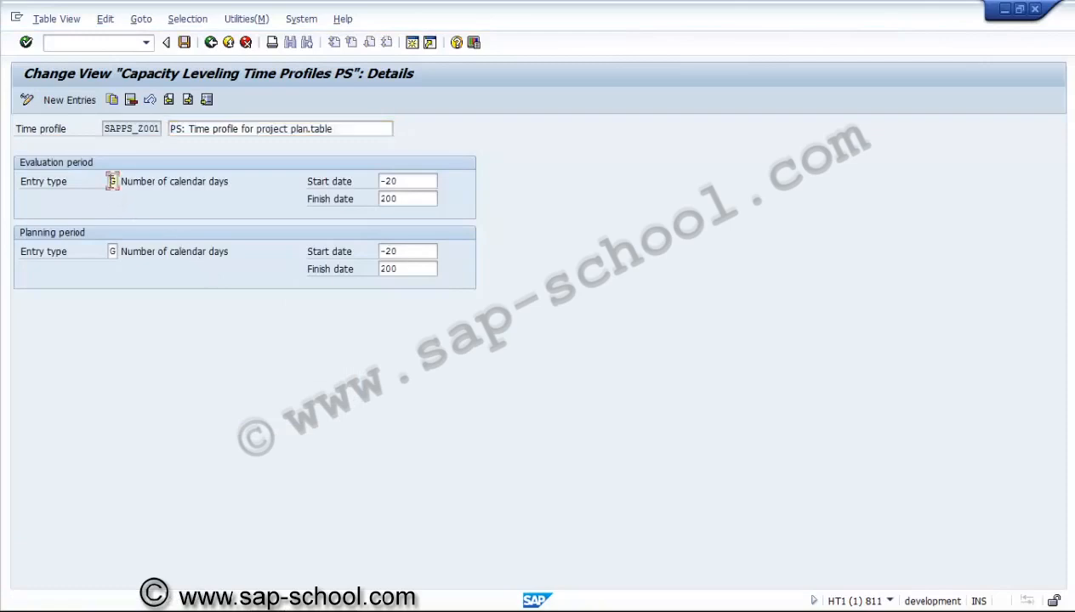
click(157, 183)
click(212, 44)
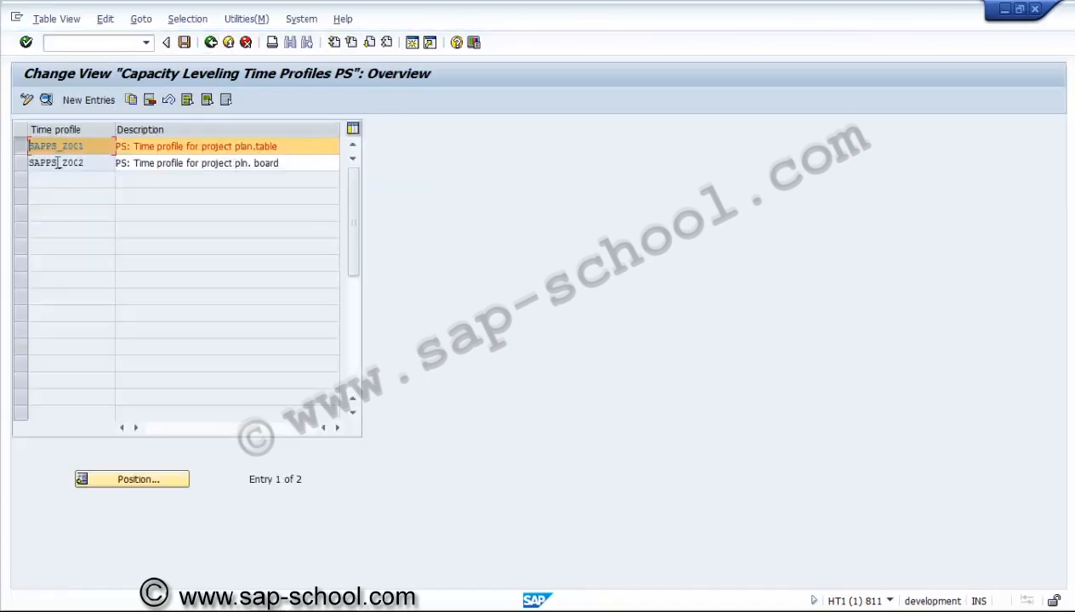
Step: Examine the start and finish dates of time profile SAPPS_Z002 and return to the implementation guide
click(20, 147)
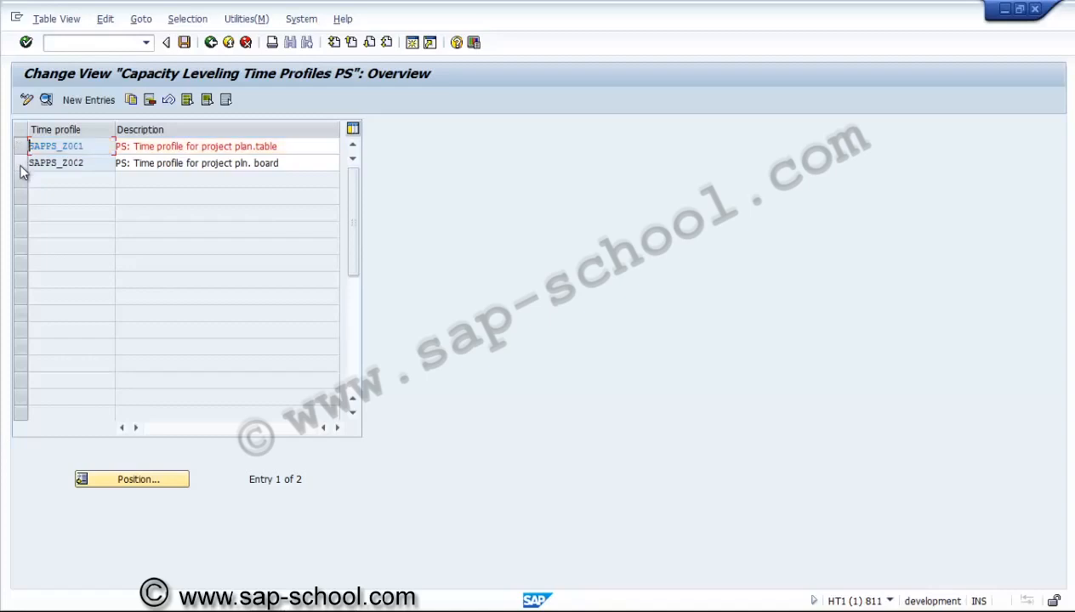
click(21, 163)
click(46, 99)
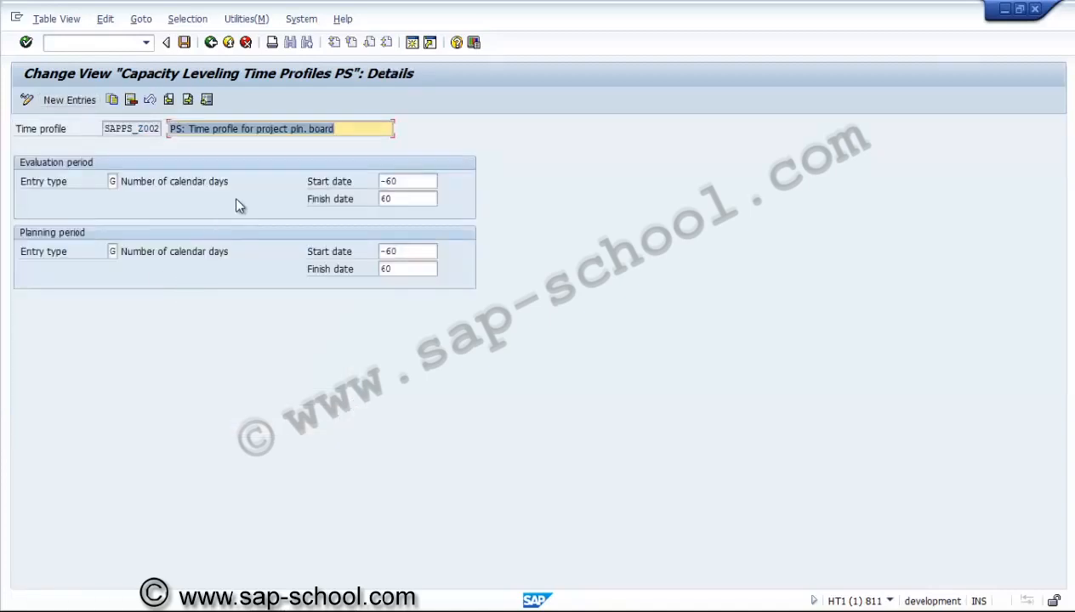
click(413, 183)
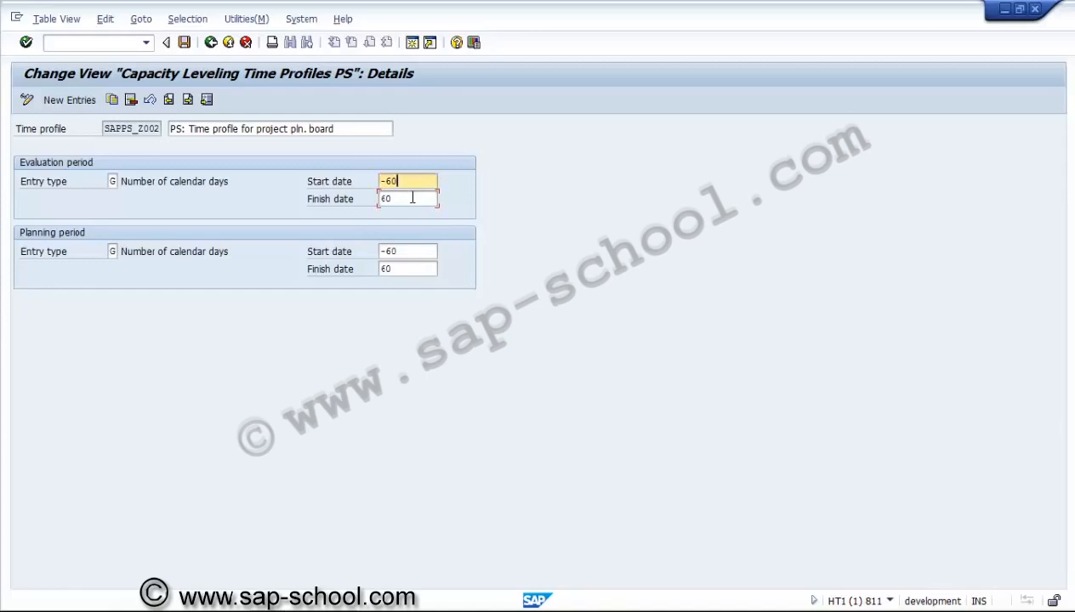
click(412, 198)
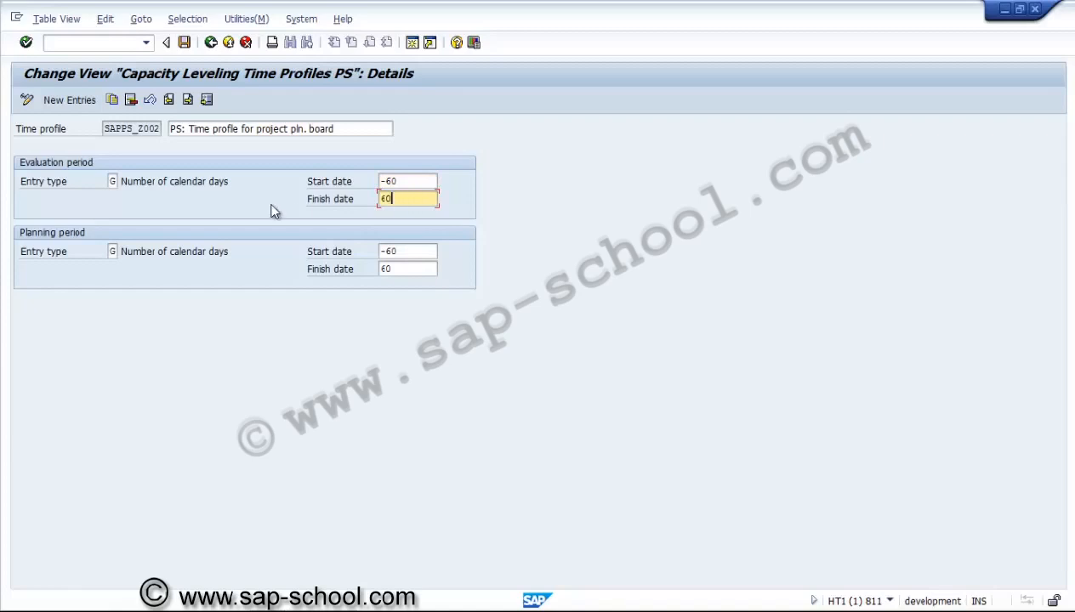
click(210, 44)
click(211, 43)
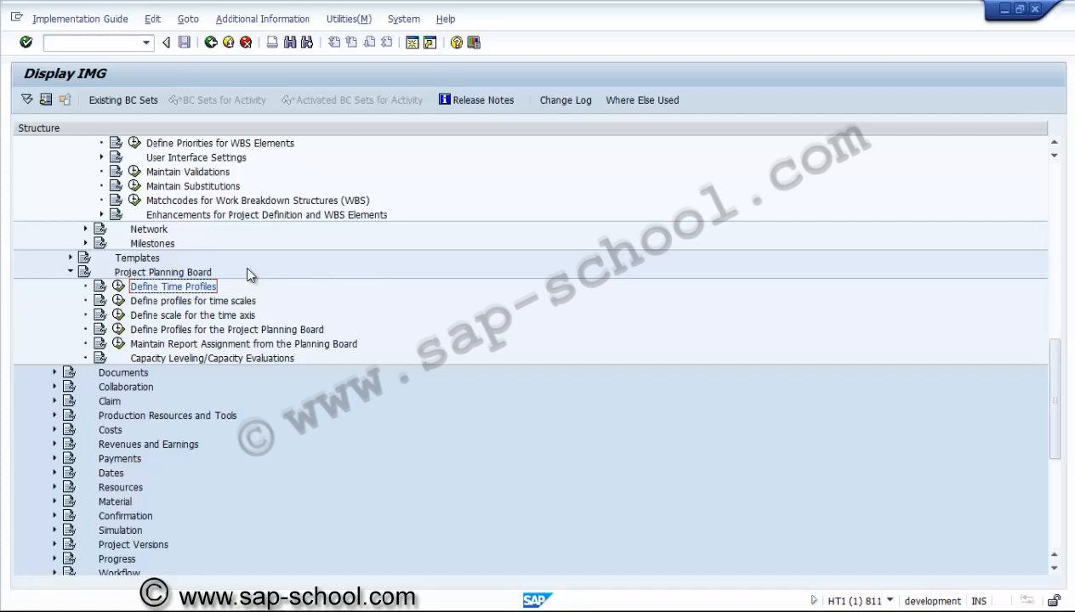
Step: Open the customizing of profiles for time scales and display the details of profile SAPPD_ZS01
click(119, 303)
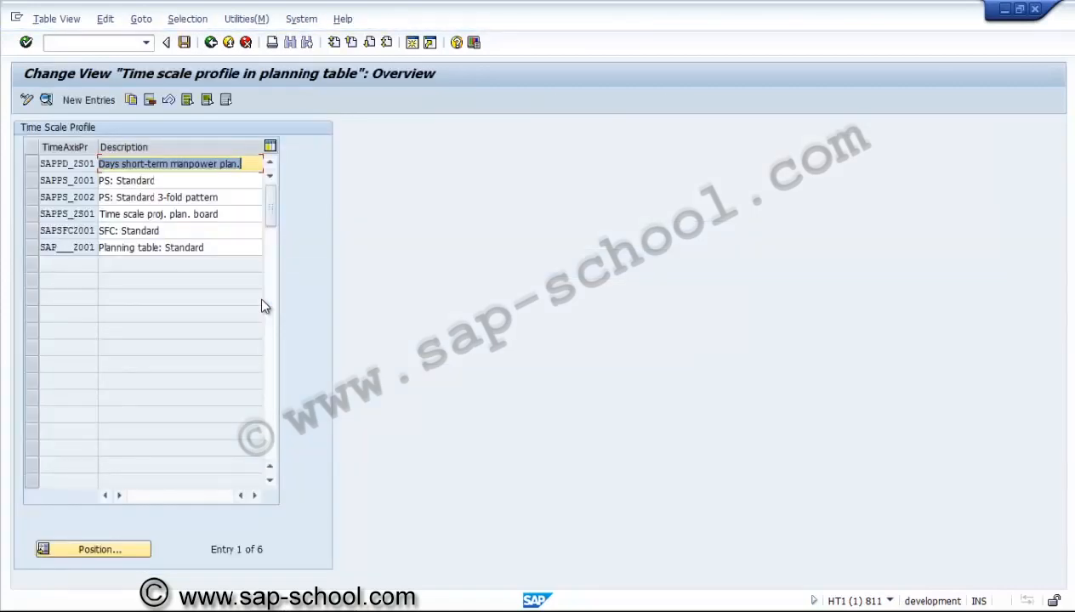
click(147, 248)
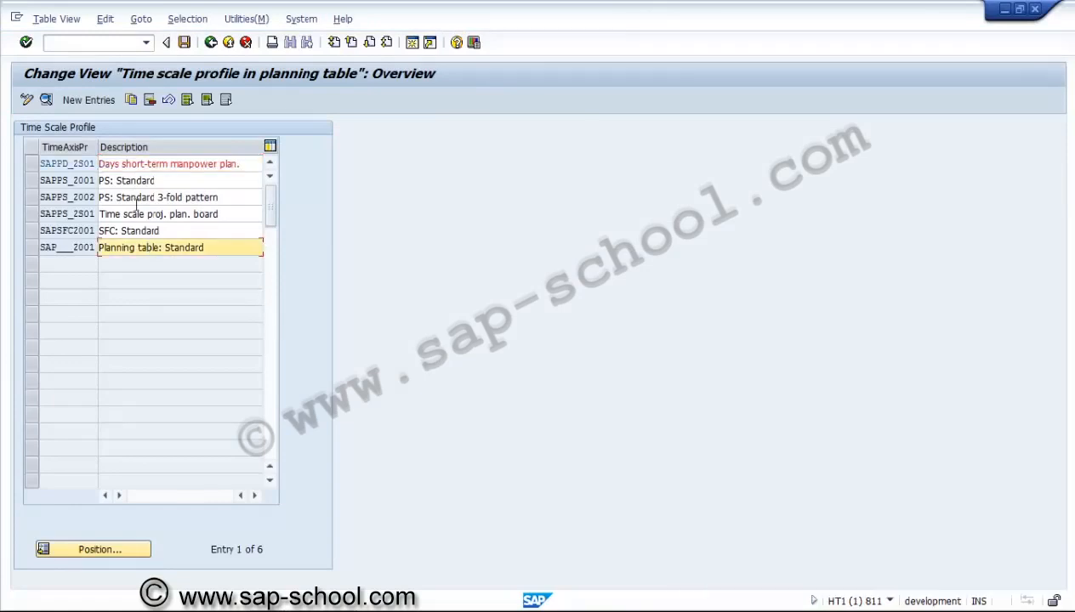
click(33, 163)
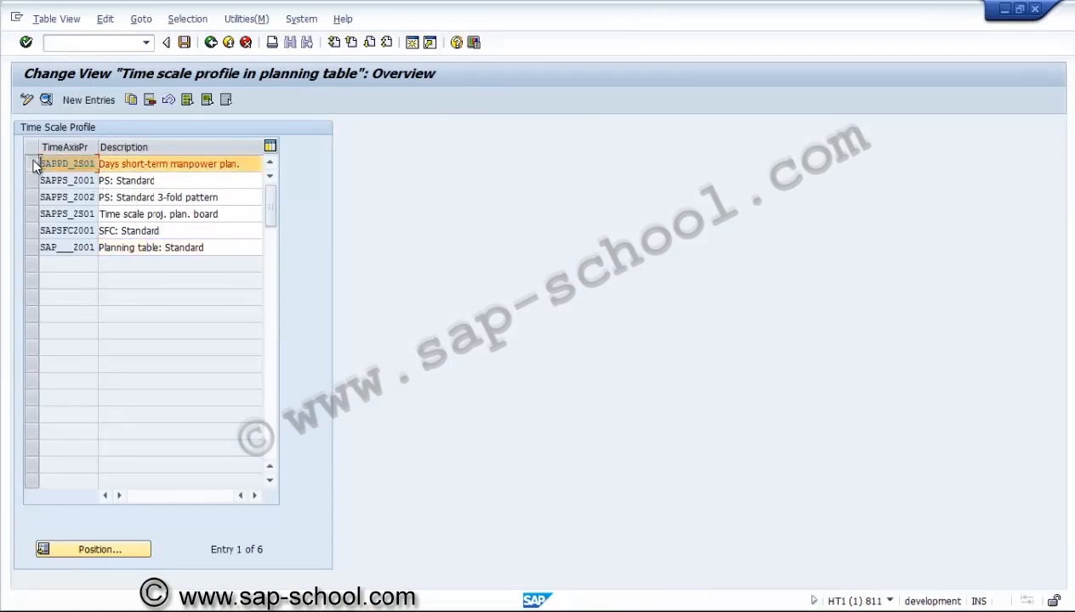
click(46, 99)
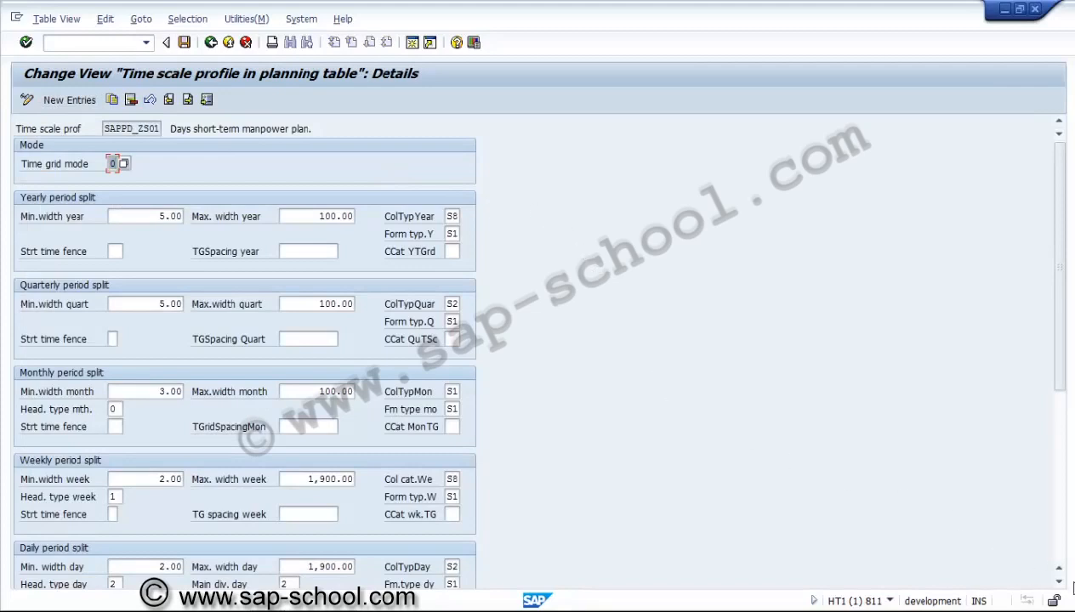
Step: Examine the period split settings of the time scale profile, from the yearly down to the shift split
click(1058, 582)
click(1059, 583)
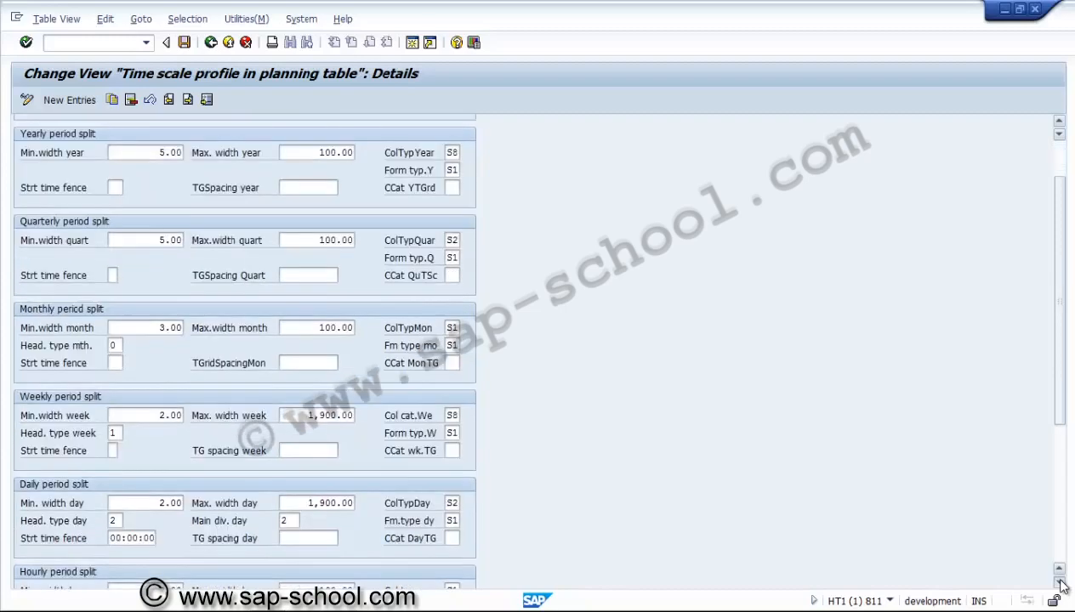
click(1059, 583)
click(1059, 582)
click(1058, 583)
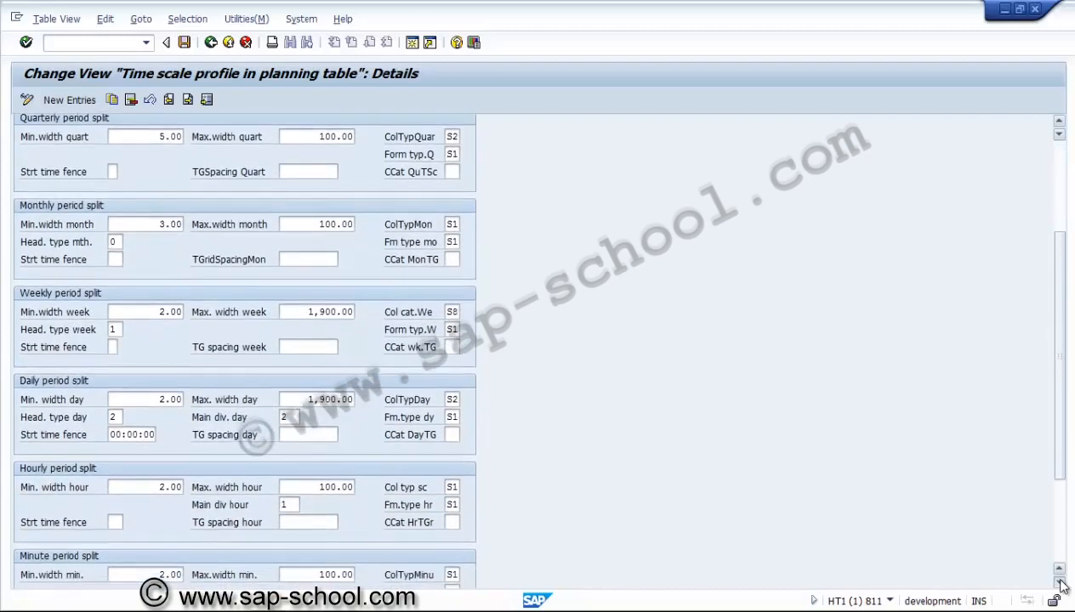
click(1059, 583)
click(1058, 583)
click(1059, 582)
click(1059, 583)
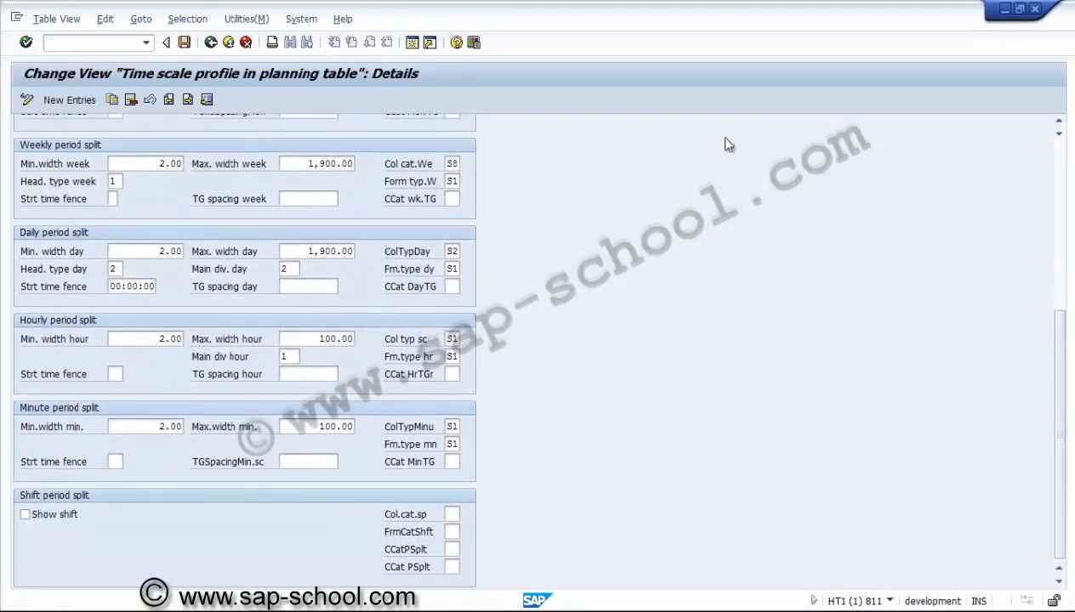
Step: Return to the start of the time scale profile details and examine the minimum and maximum width of the yearly period split
click(1062, 170)
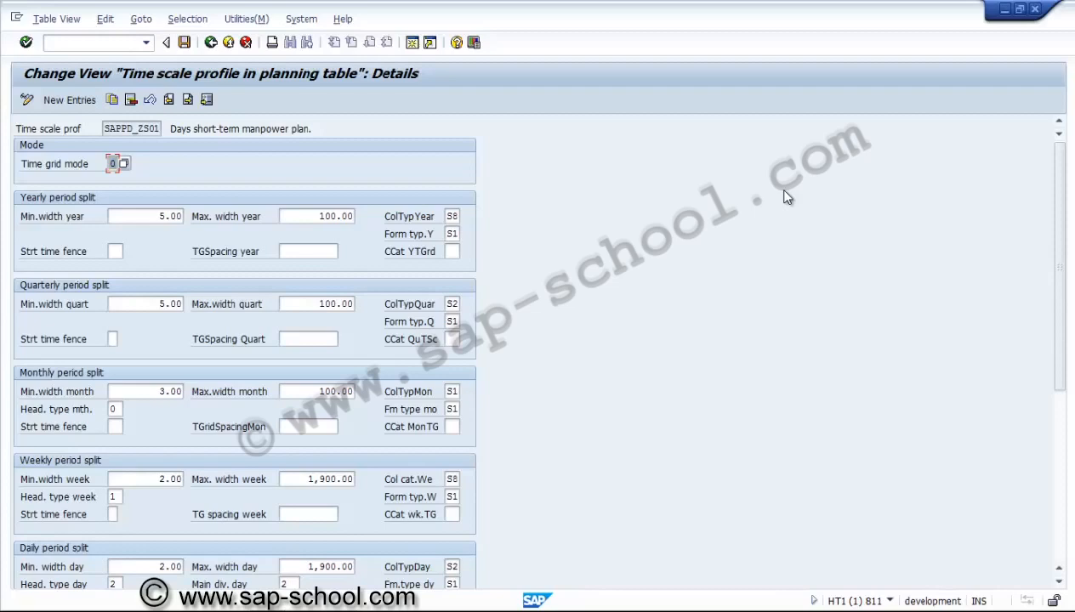
click(158, 217)
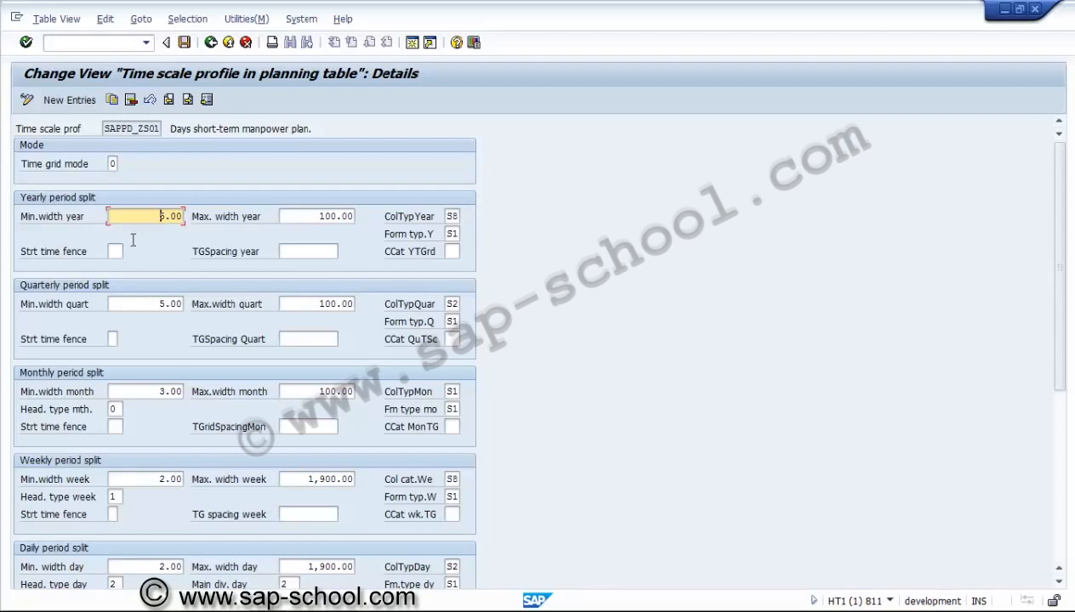
click(320, 216)
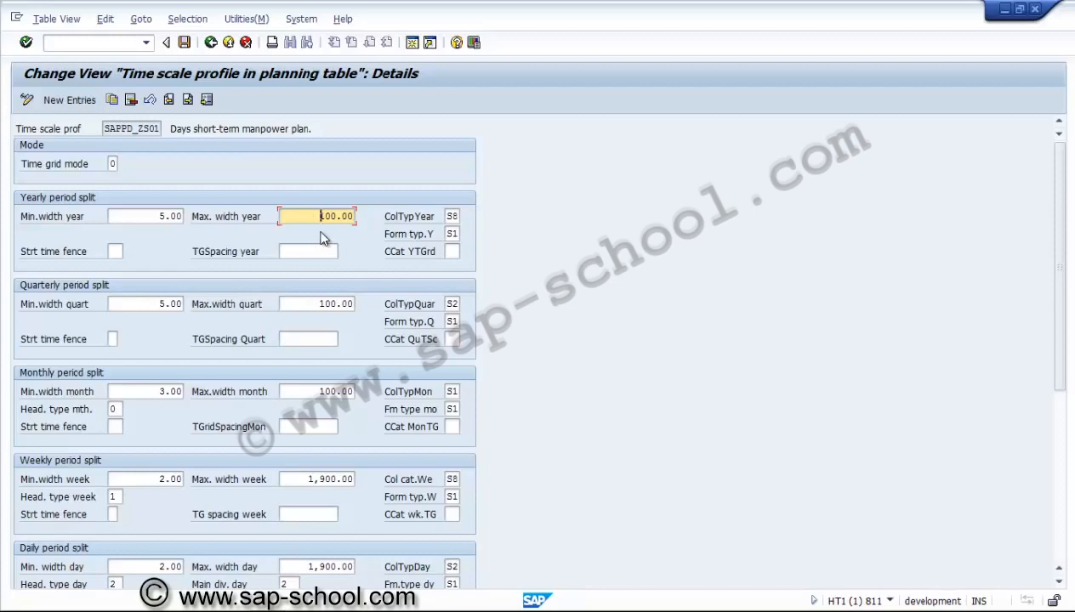
Step: Examine the color and form types of the yearly period split, check the remaining splits and return to the profile overview
click(453, 216)
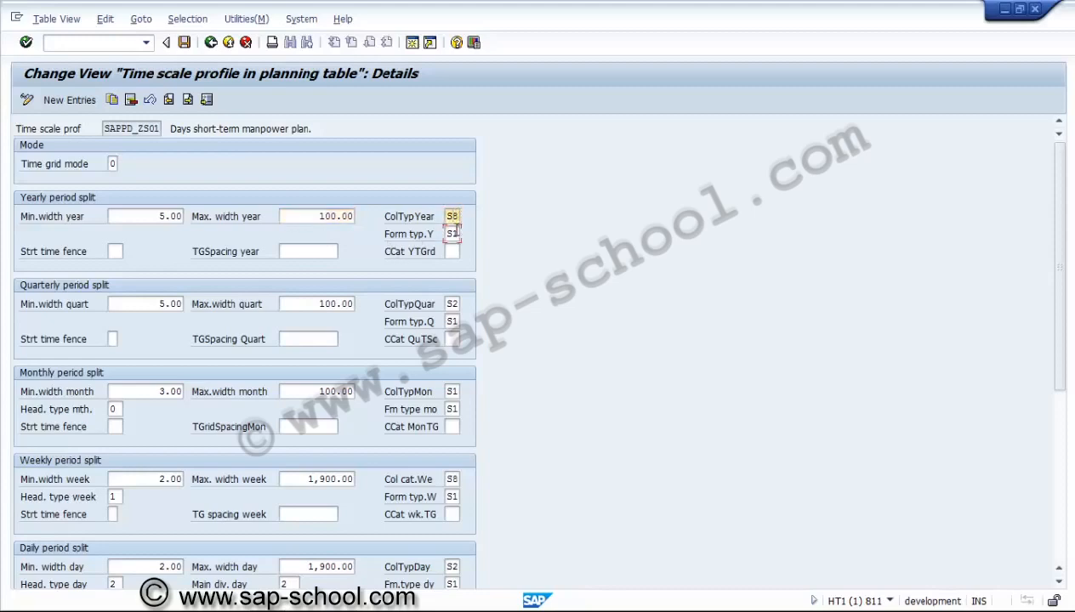
click(452, 233)
click(1058, 535)
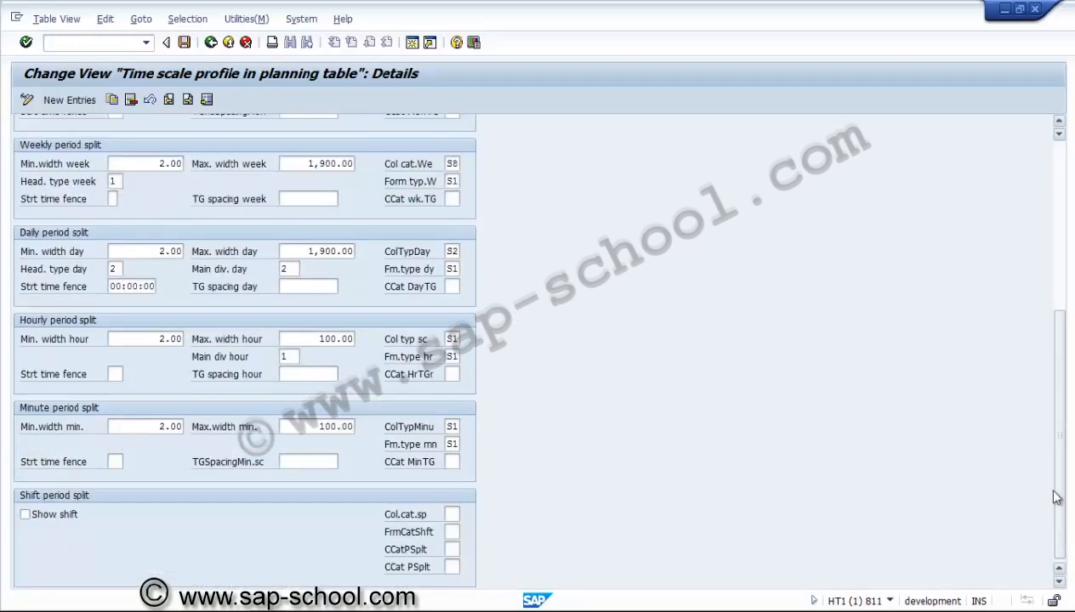
click(1058, 229)
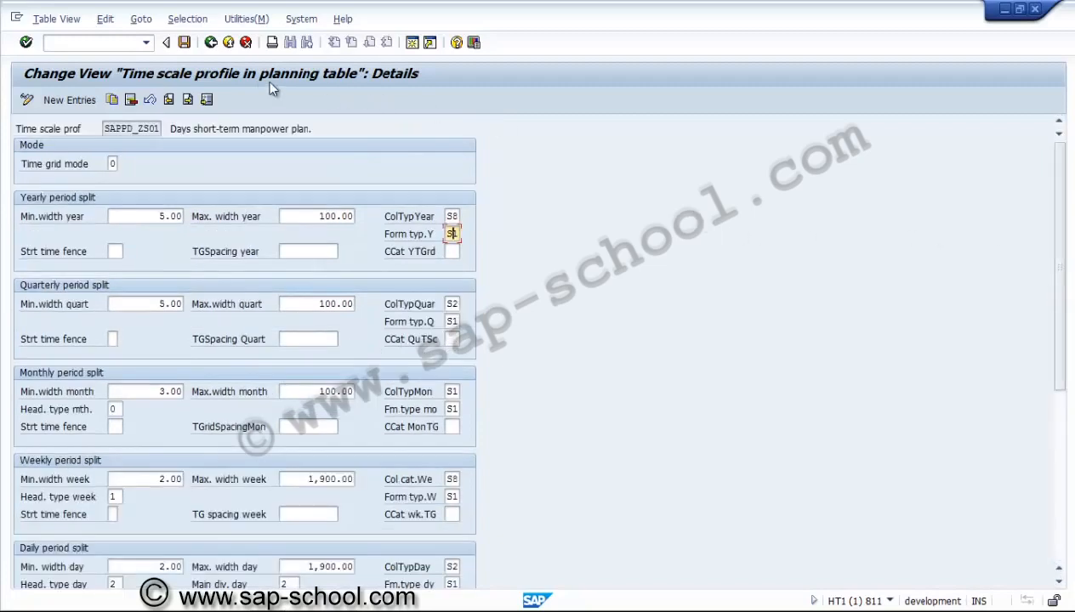
click(212, 43)
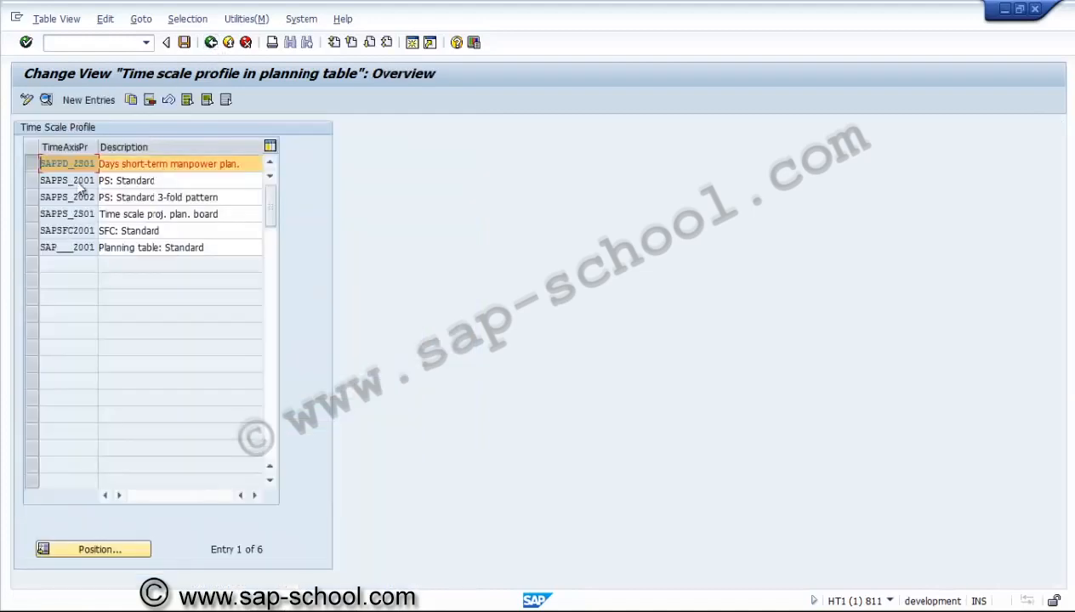
Step: Review the other time scale profiles in the overview and return to the implementation guide
click(32, 161)
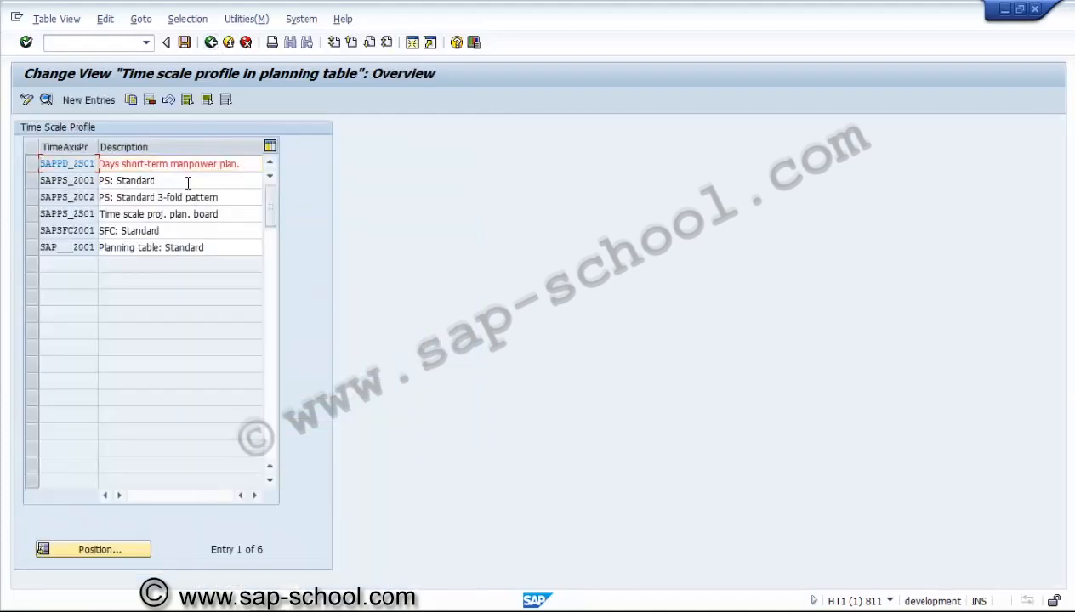
click(188, 181)
click(187, 197)
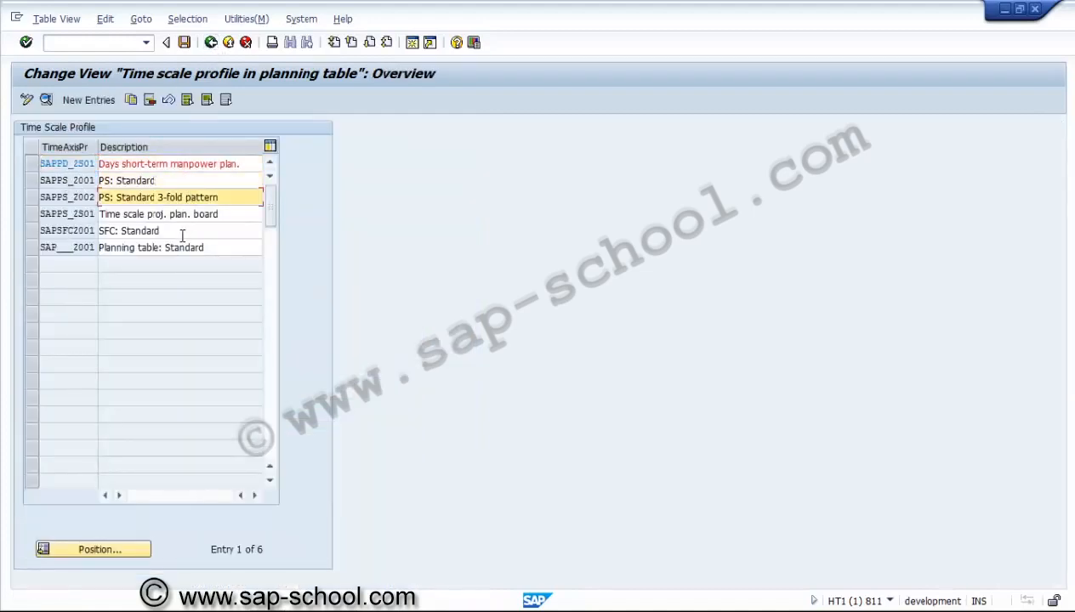
click(186, 230)
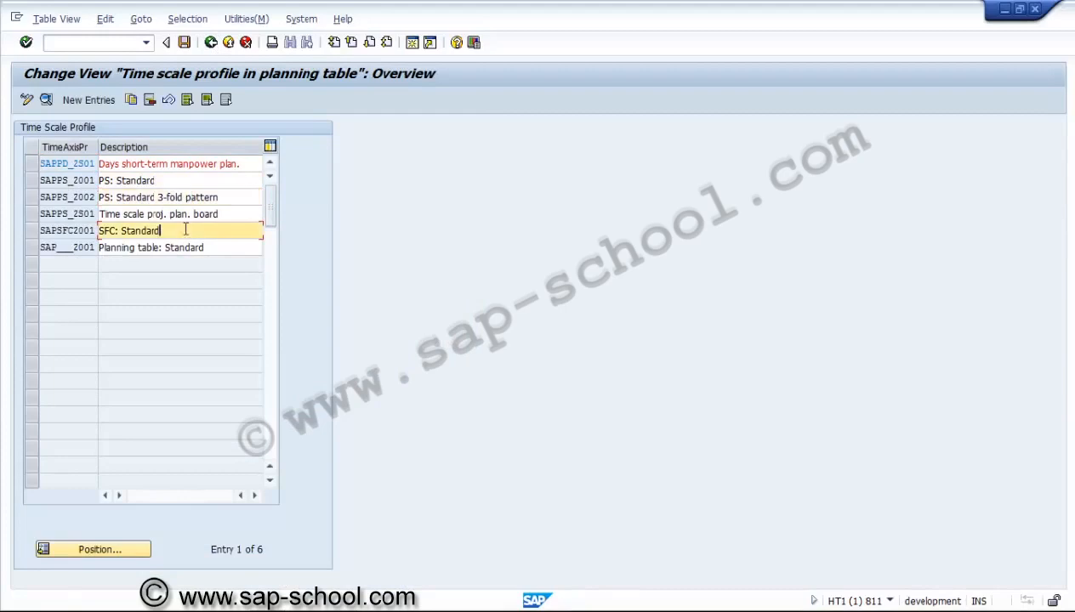
click(212, 44)
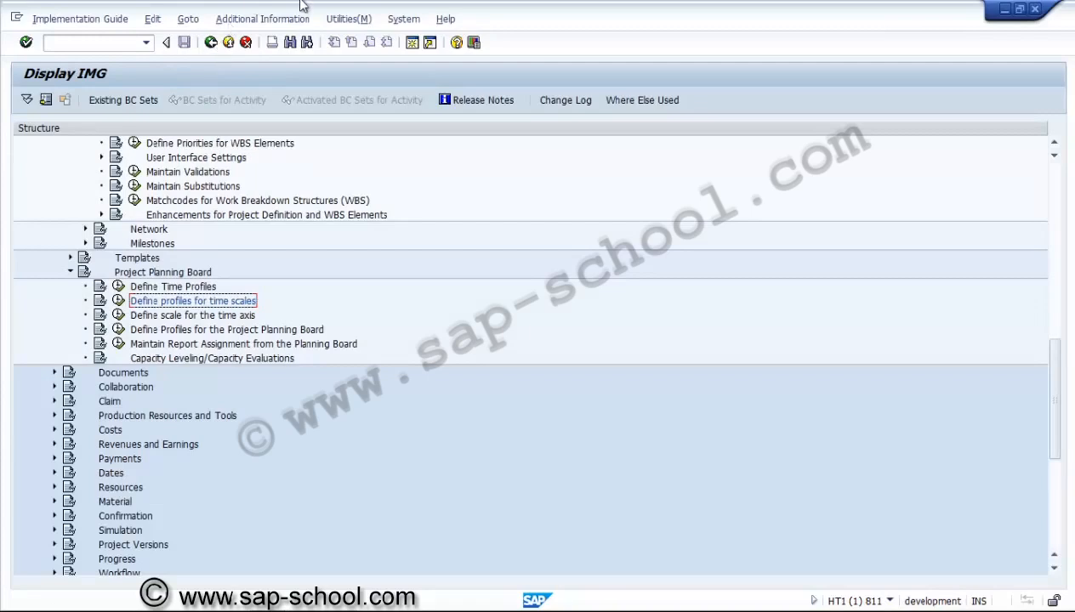
Step: Open the customizing of scales for the time axis, examine the details of scale SAPMPSMA01 and return to the implementation guide
click(119, 315)
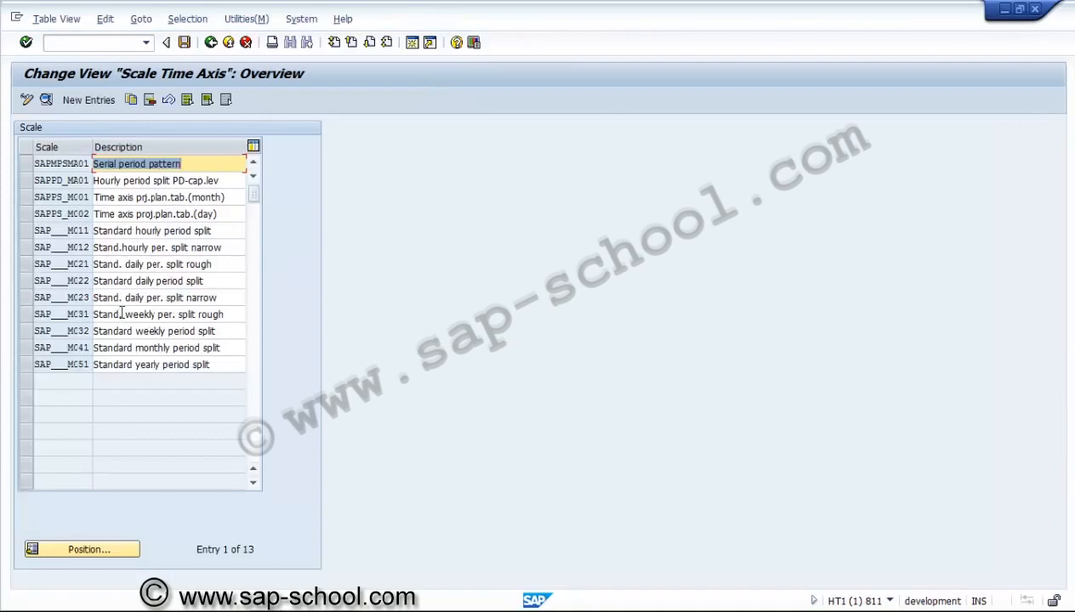
click(28, 166)
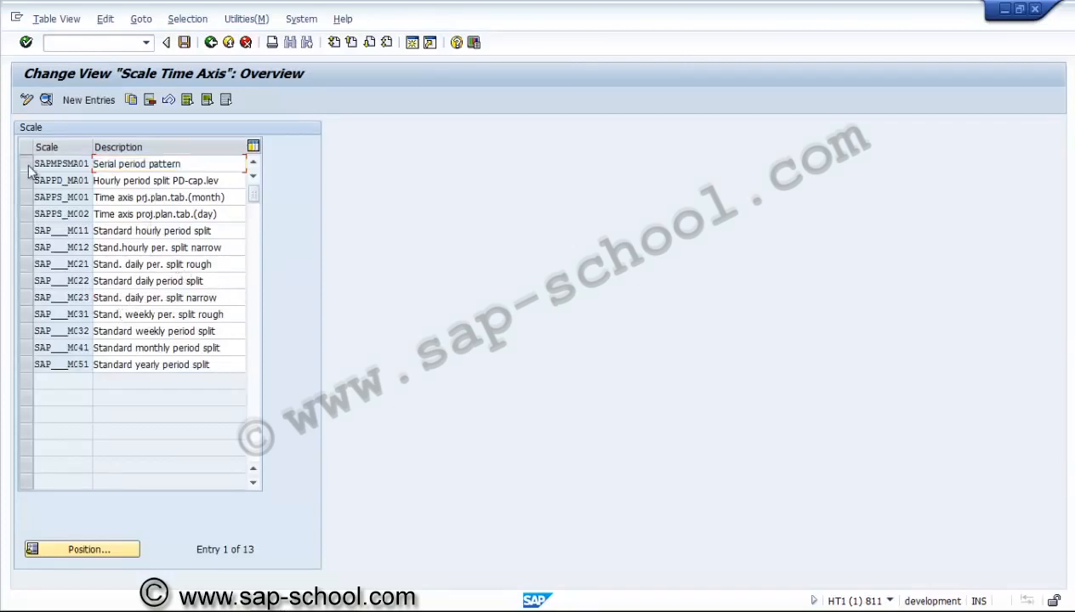
click(28, 170)
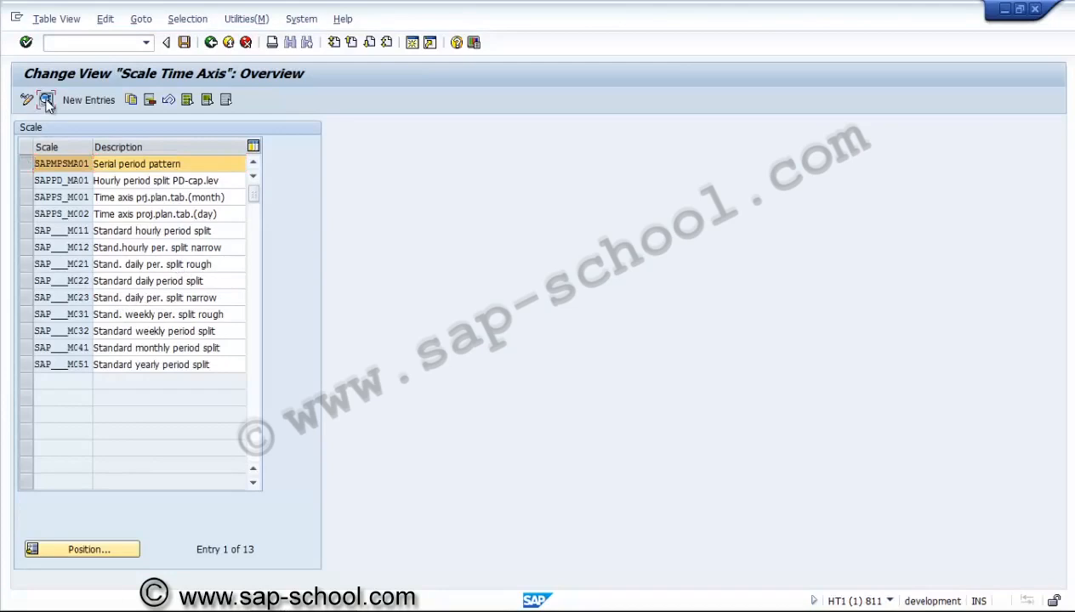
click(46, 100)
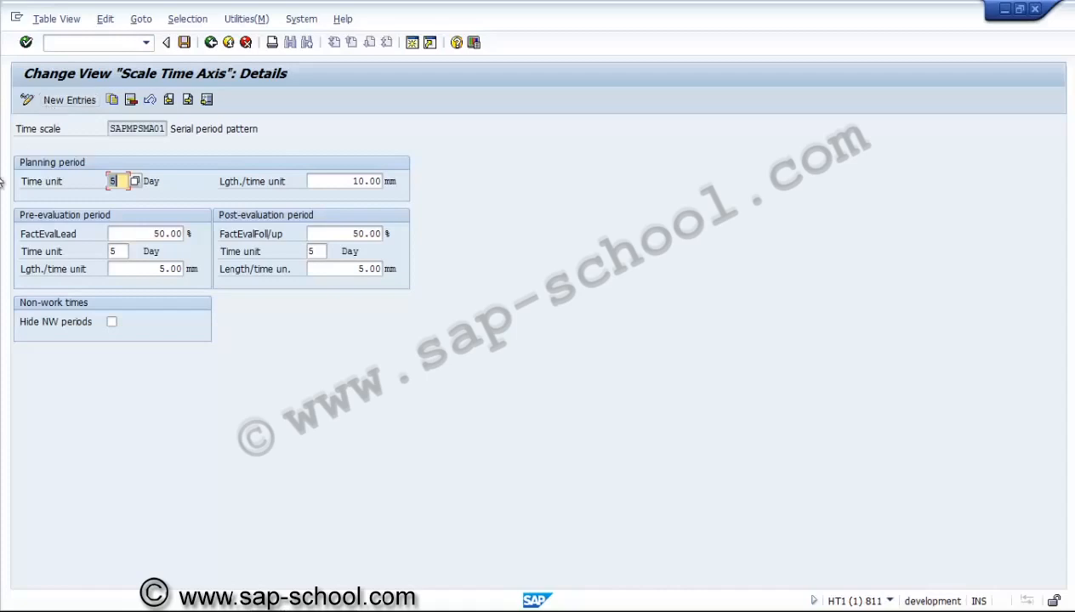
click(210, 42)
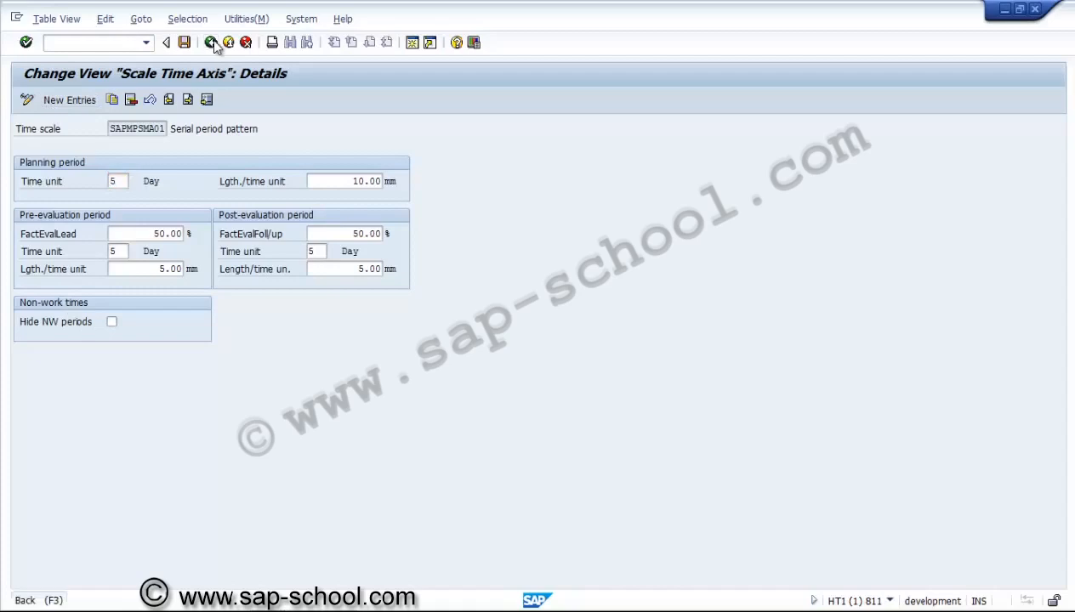
click(211, 44)
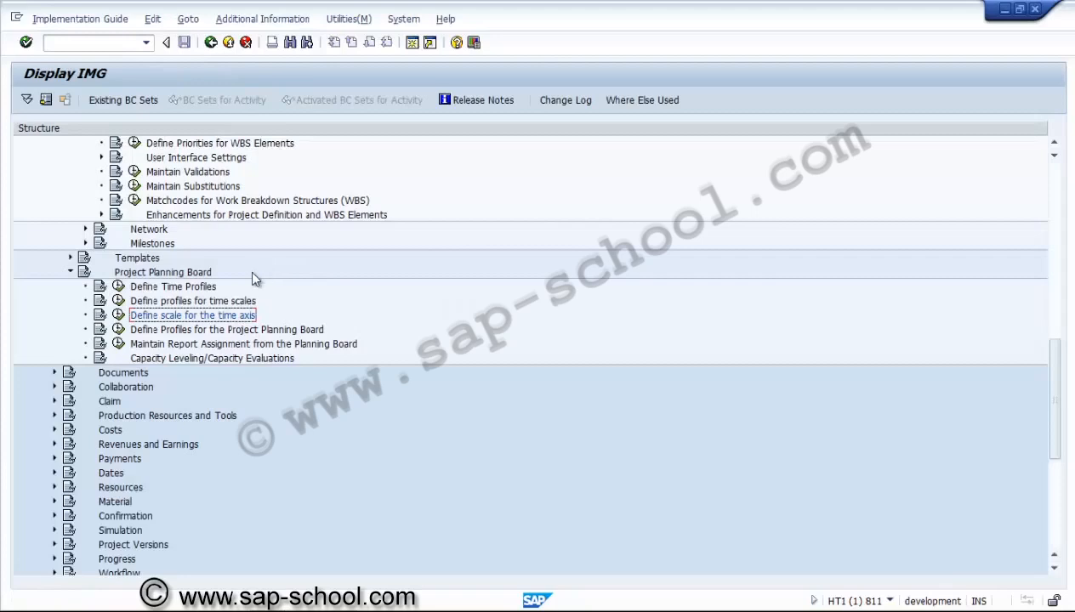
Step: Open the customizing of Project Planning Board profiles and display the details of the planning board profile for network
click(119, 330)
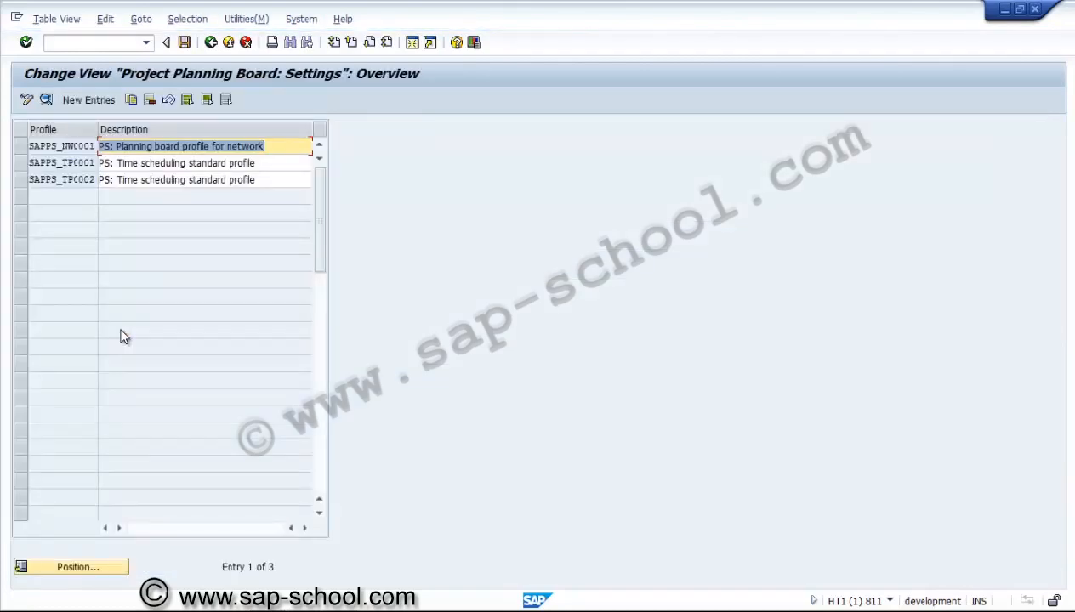
click(129, 181)
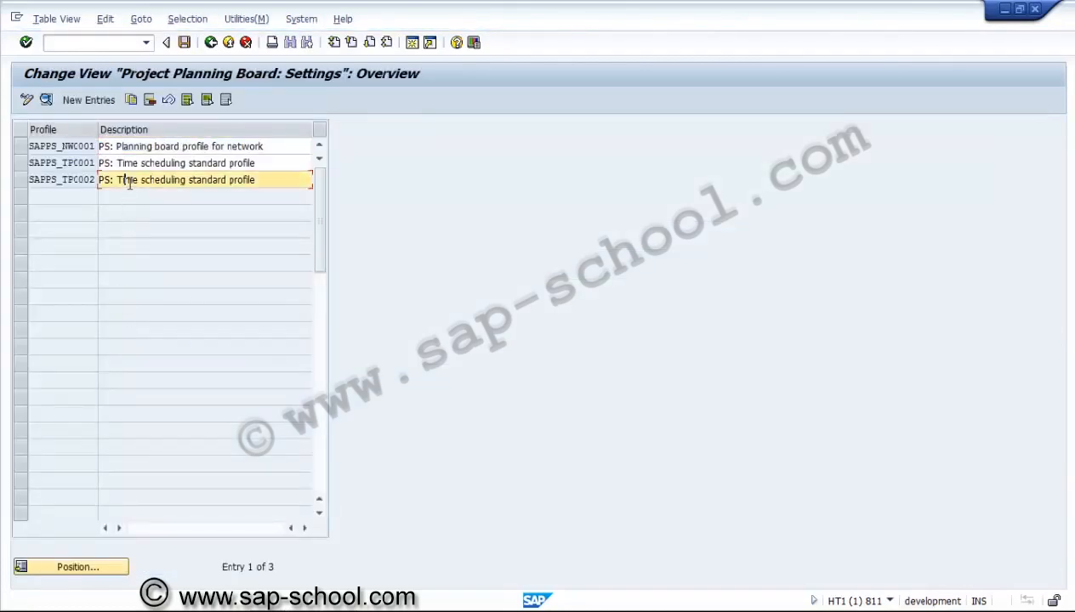
click(141, 147)
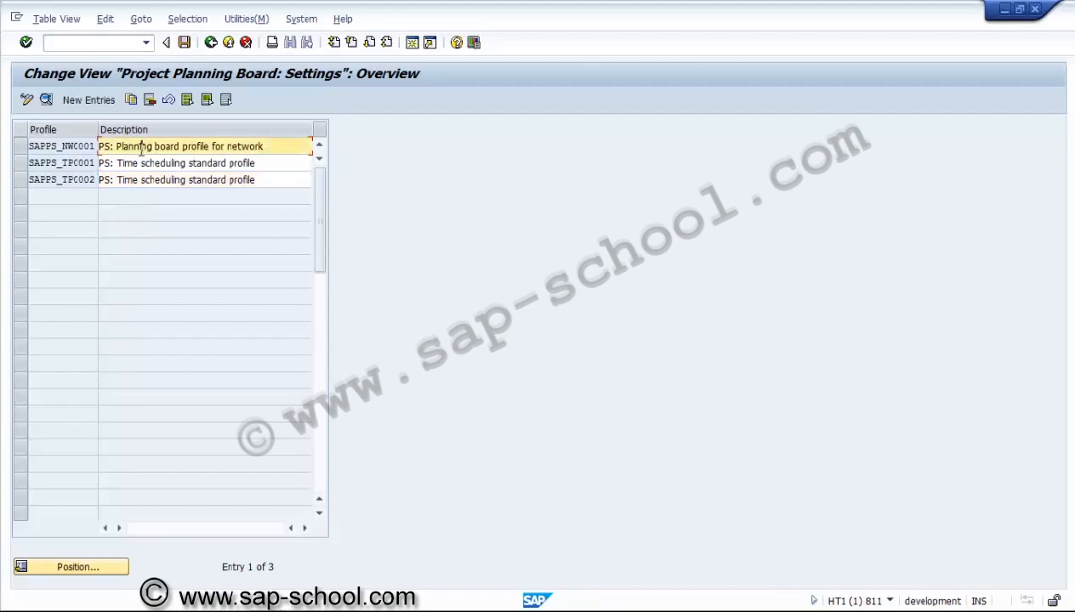
click(19, 149)
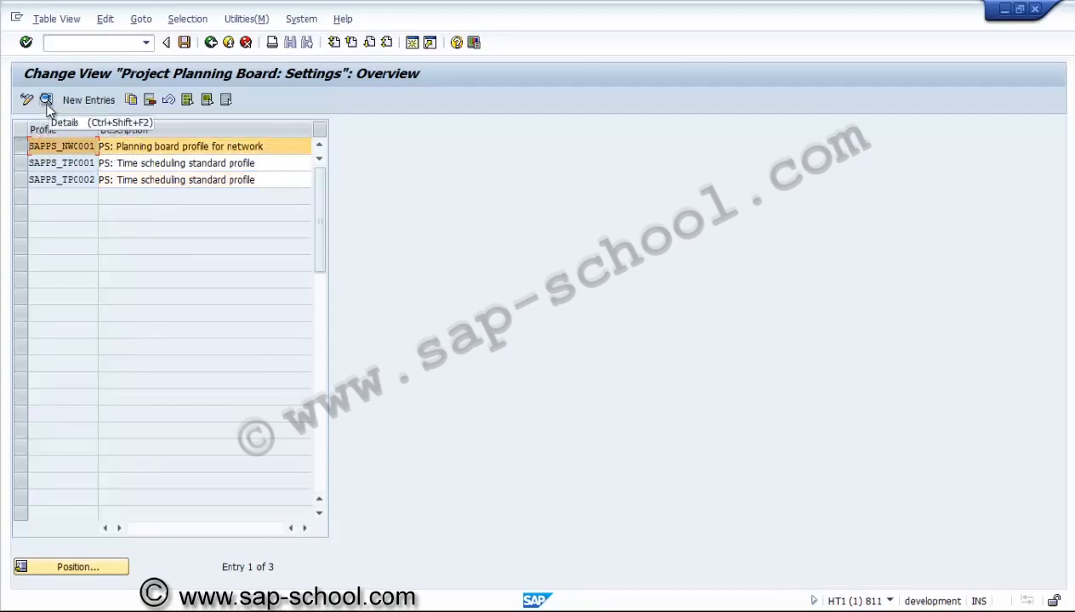
click(46, 101)
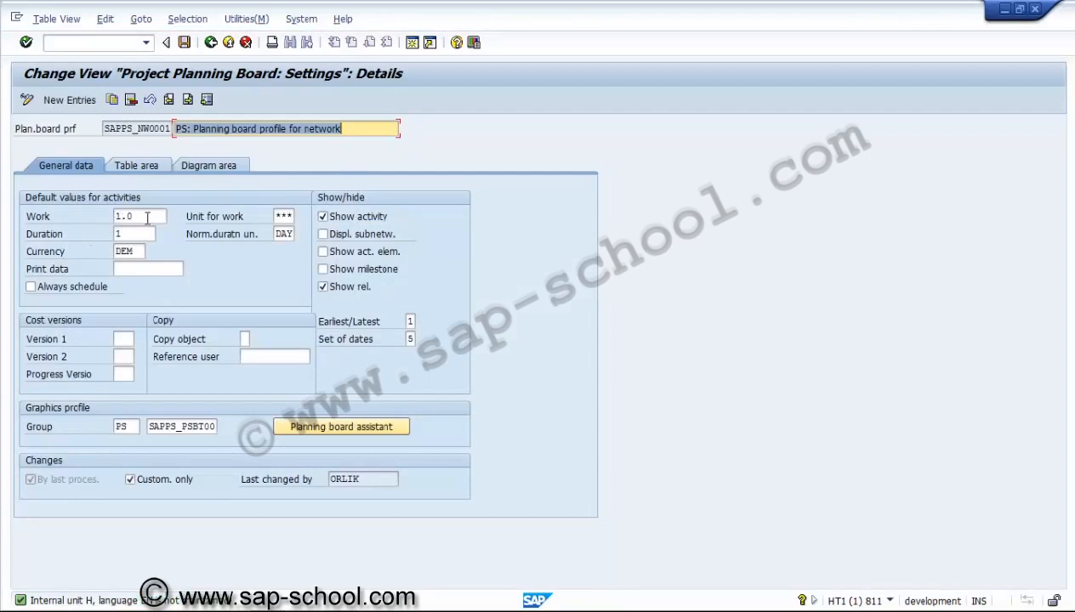
Step: Set the default unit for work of activities to HR (Hours) from the list of measurement units
click(146, 217)
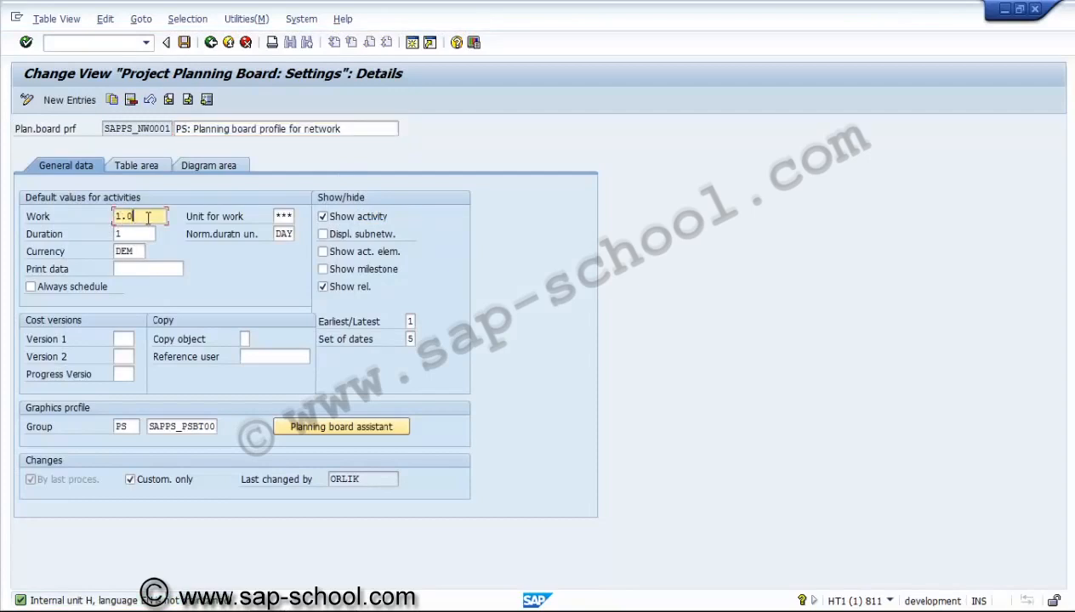
click(279, 217)
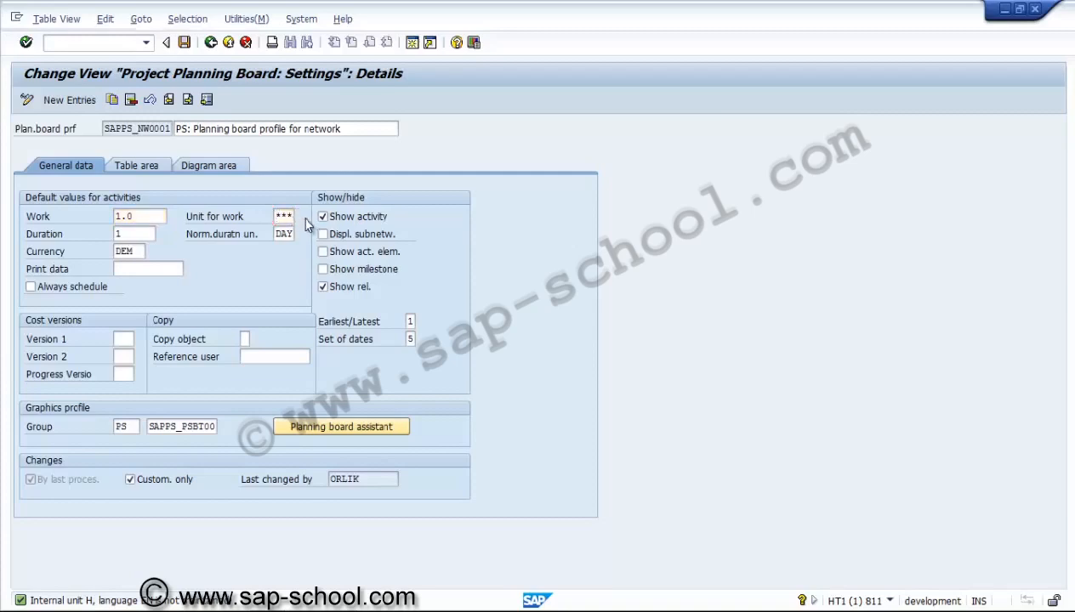
click(379, 271)
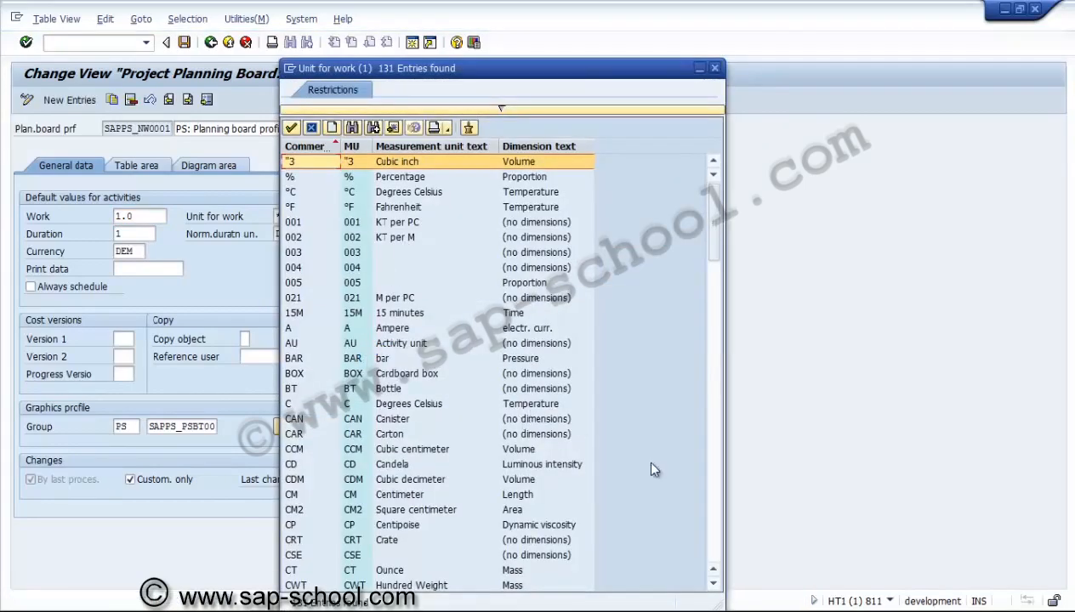
click(714, 520)
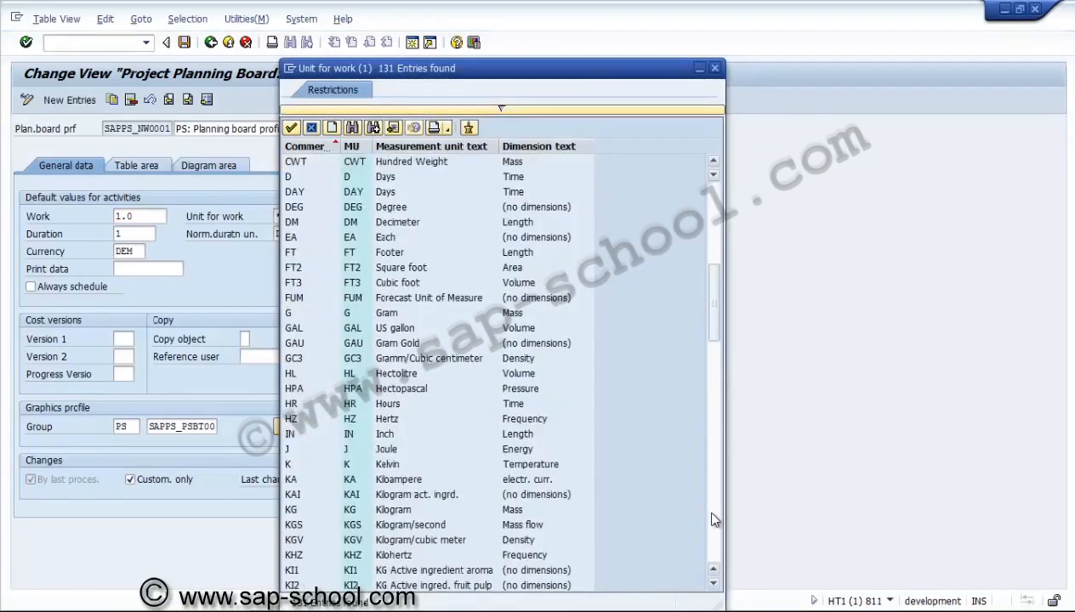
click(323, 378)
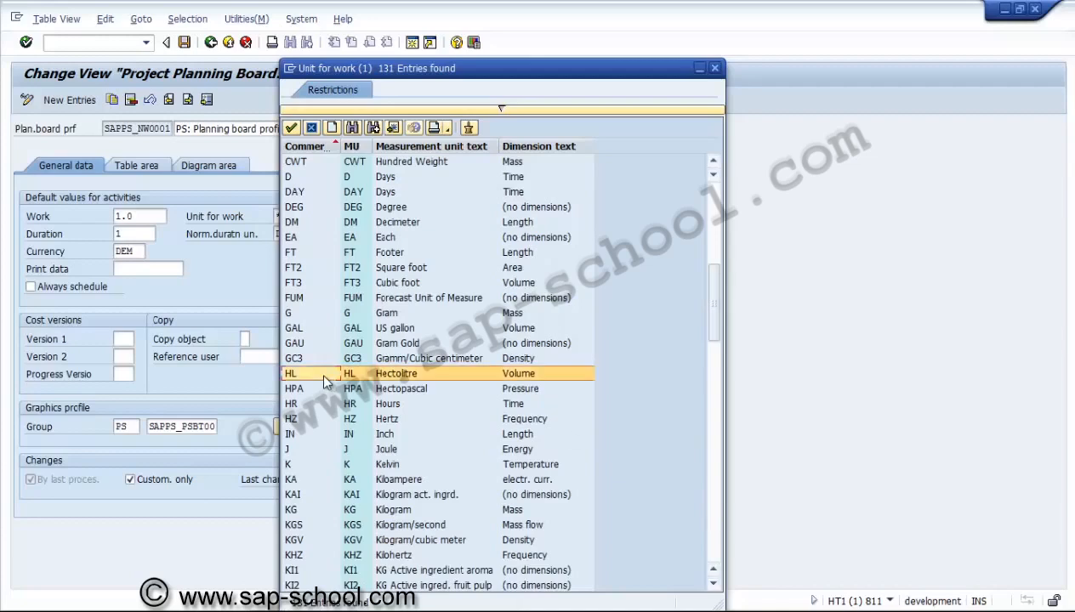
click(323, 391)
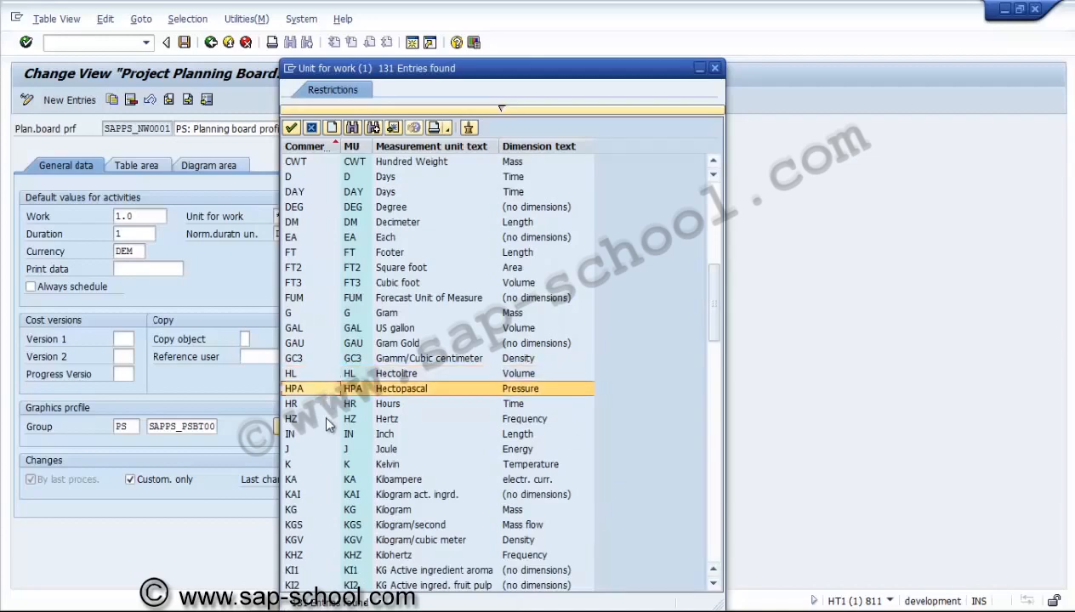
click(323, 417)
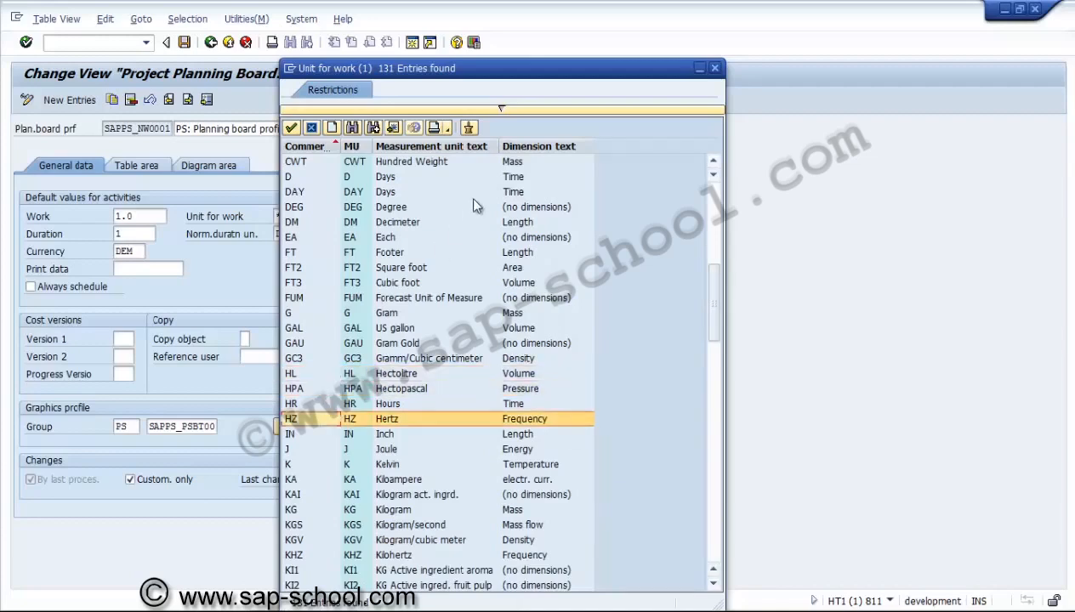
click(389, 405)
double_click(389, 405)
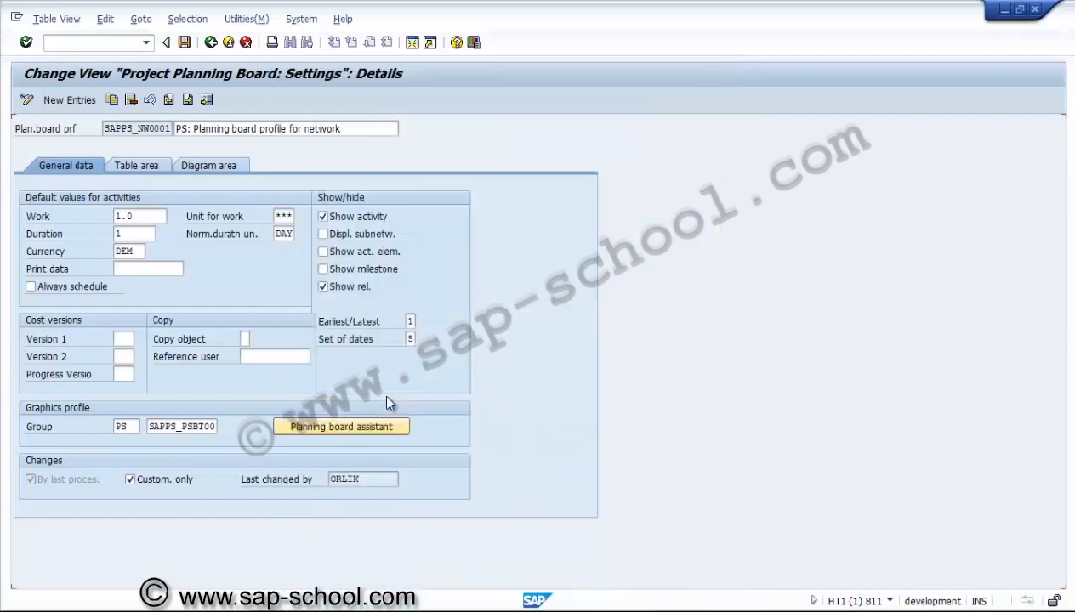
Step: Check the default duration and its unit, and set the default currency for activities to USD
click(285, 236)
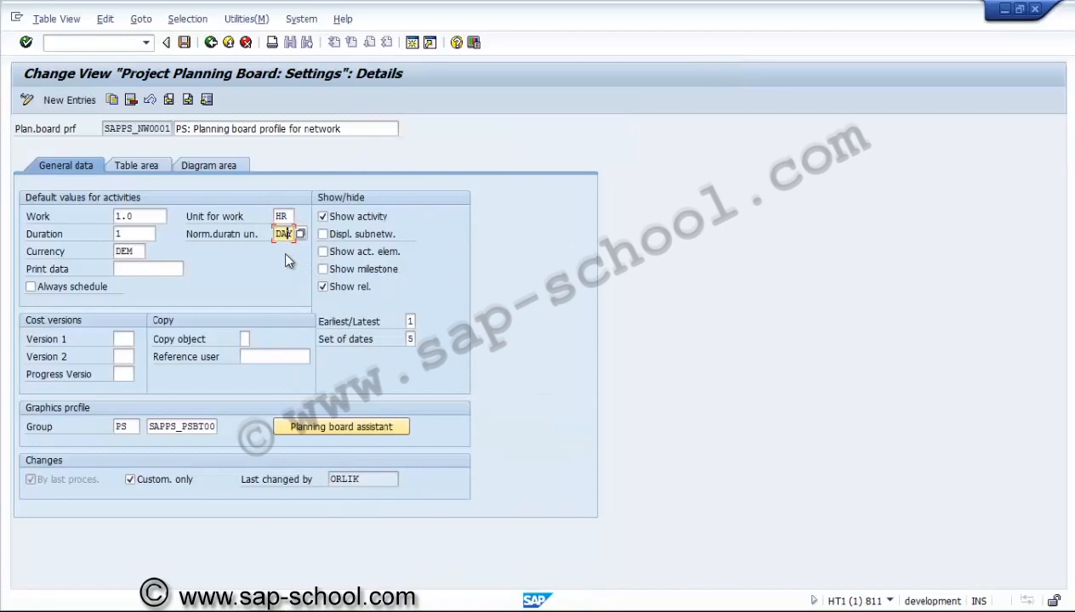
click(146, 234)
click(141, 246)
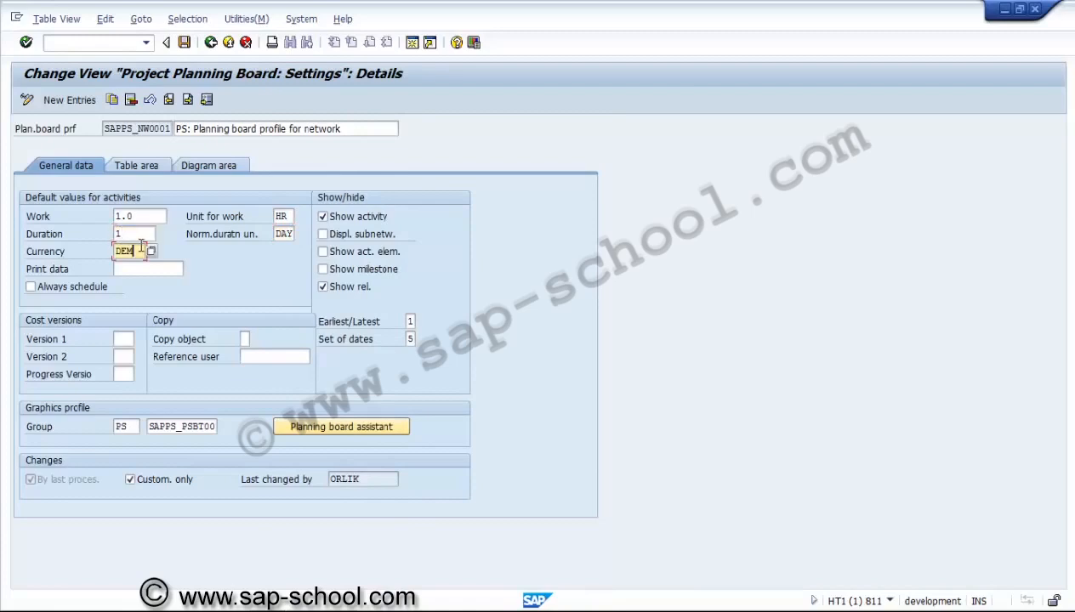
key(BackSpace)
key(BackSpace)
key(BackSpace)
text(usd)
Step: Review the print data and cost version fields, look up progress versions for controlling area US01, and check the graphics profile
click(141, 269)
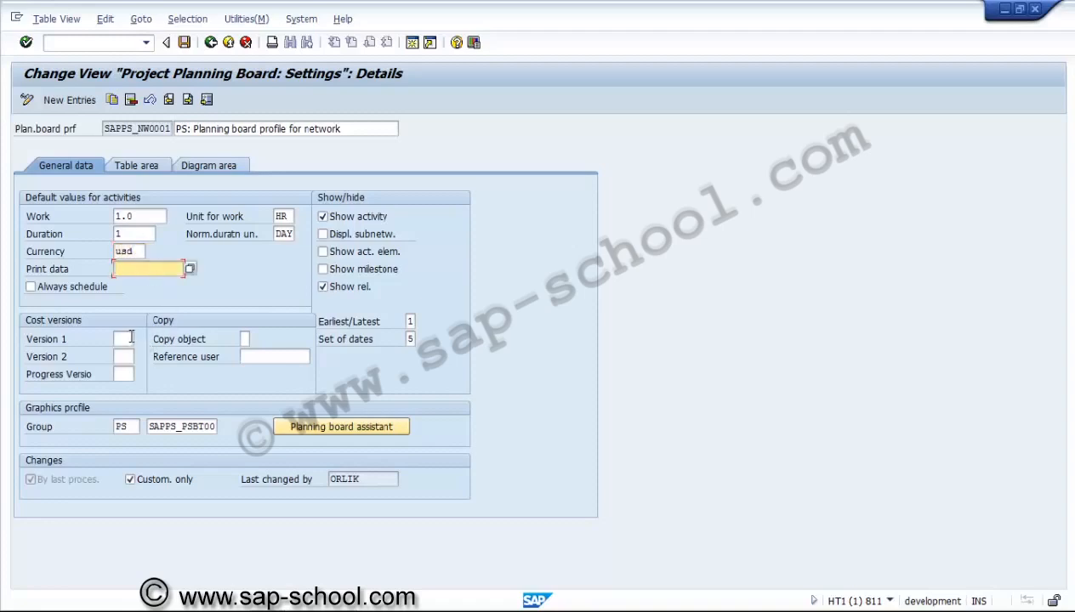
click(129, 338)
click(125, 374)
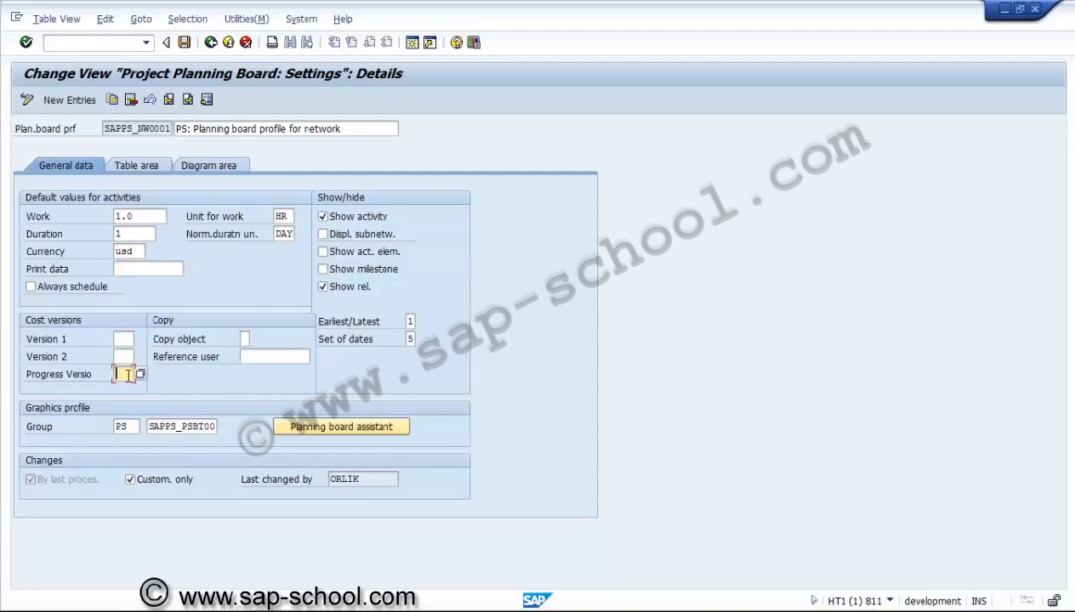
click(140, 374)
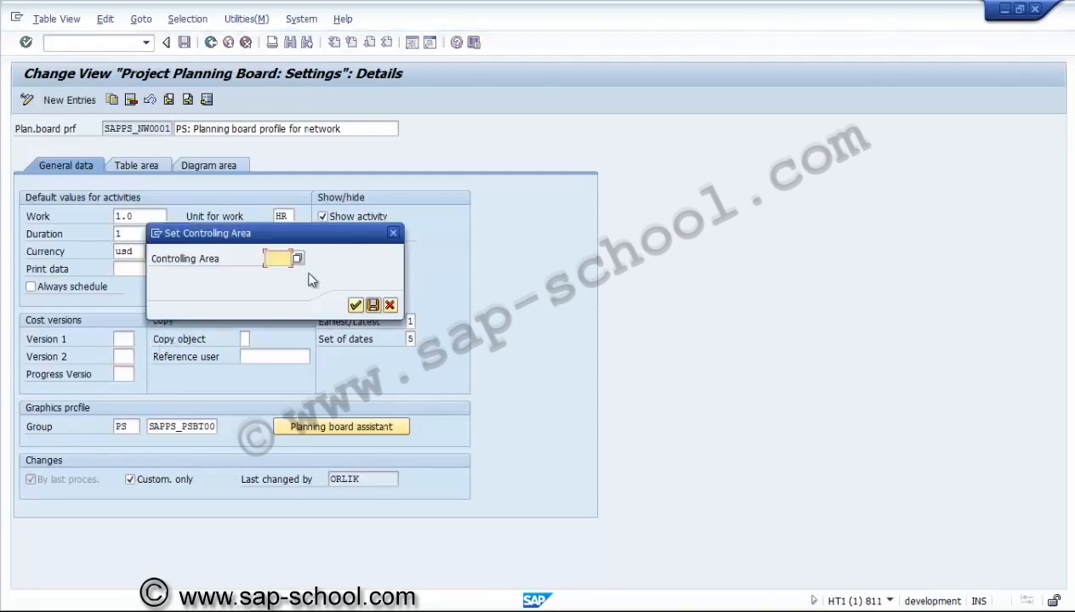
text(us01)
key(Return)
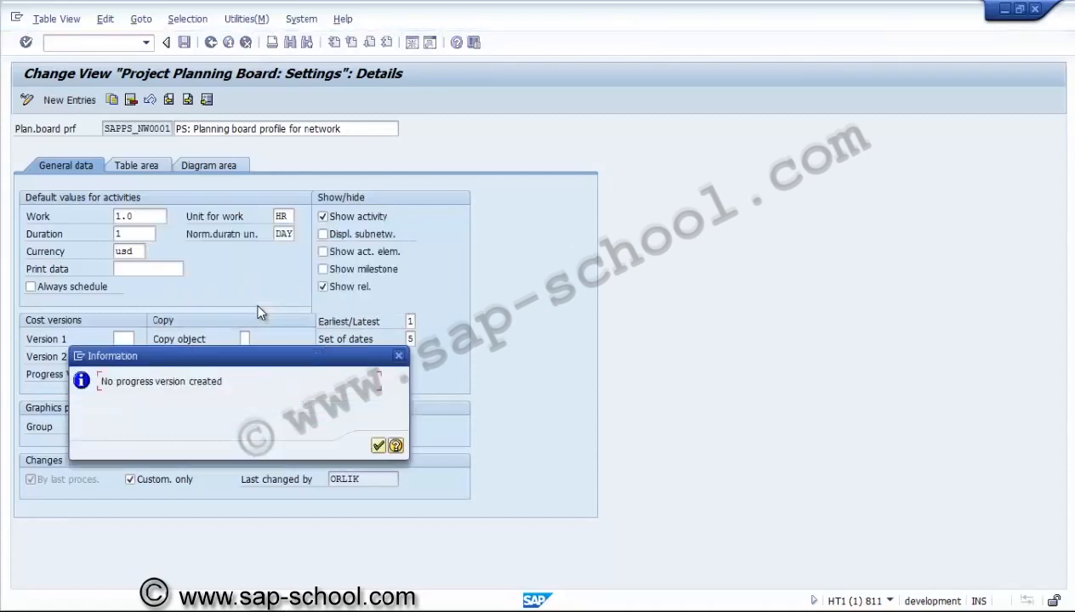
key(Return)
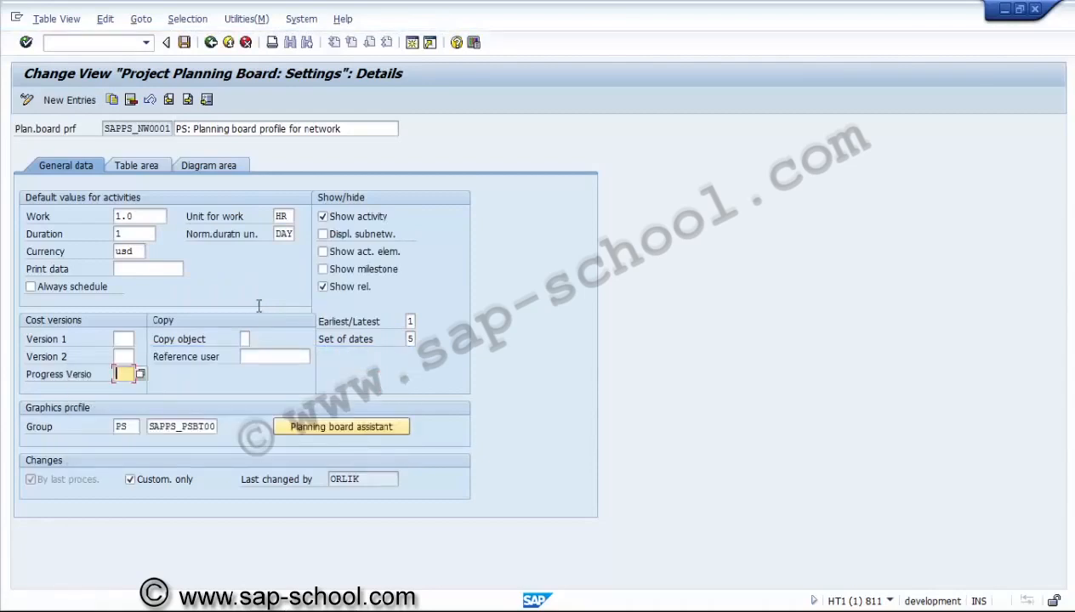
click(171, 427)
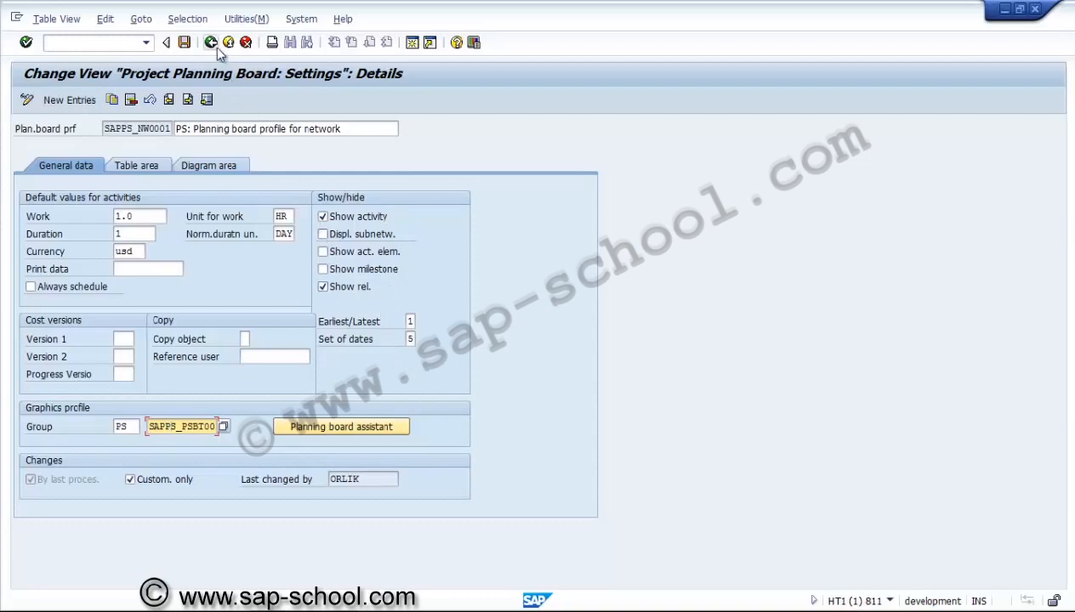
Step: Check the table area settings, then save the planning board profile for network under a new customizing request described as "PS - Planning board profile"
click(142, 166)
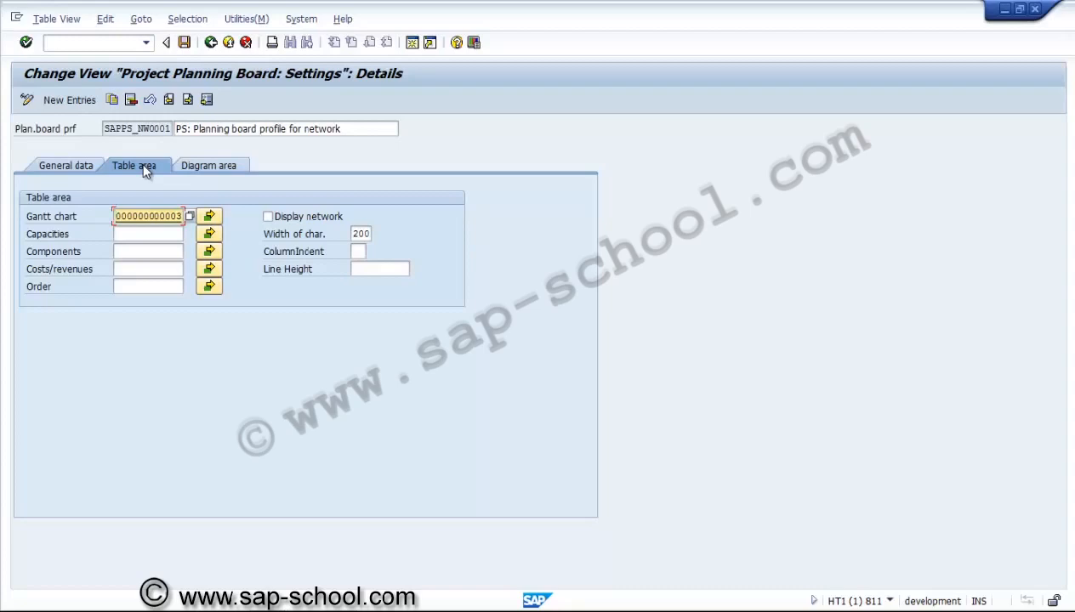
click(185, 44)
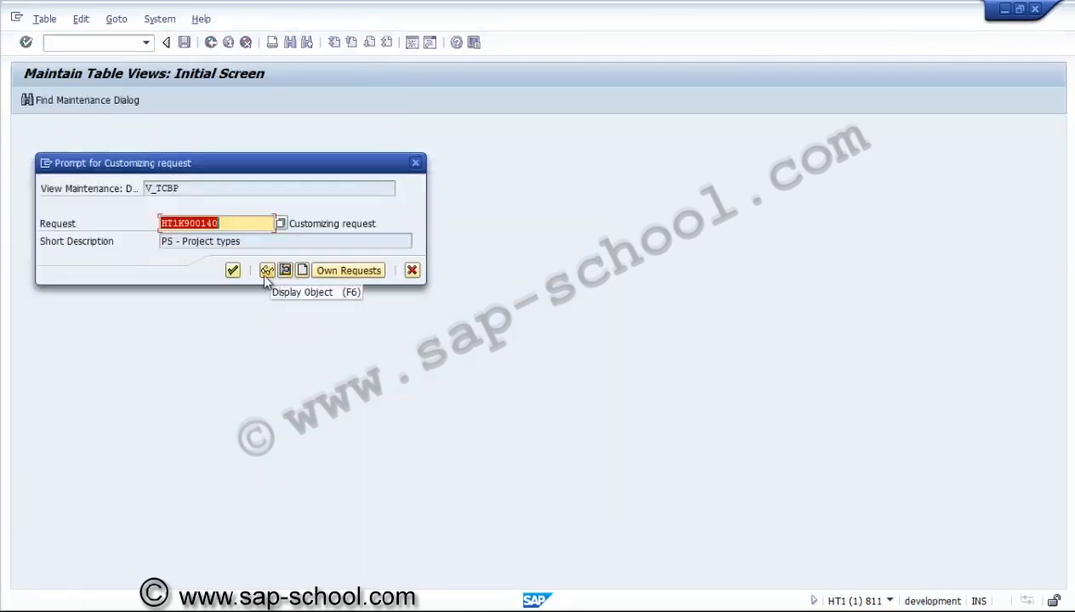
click(302, 270)
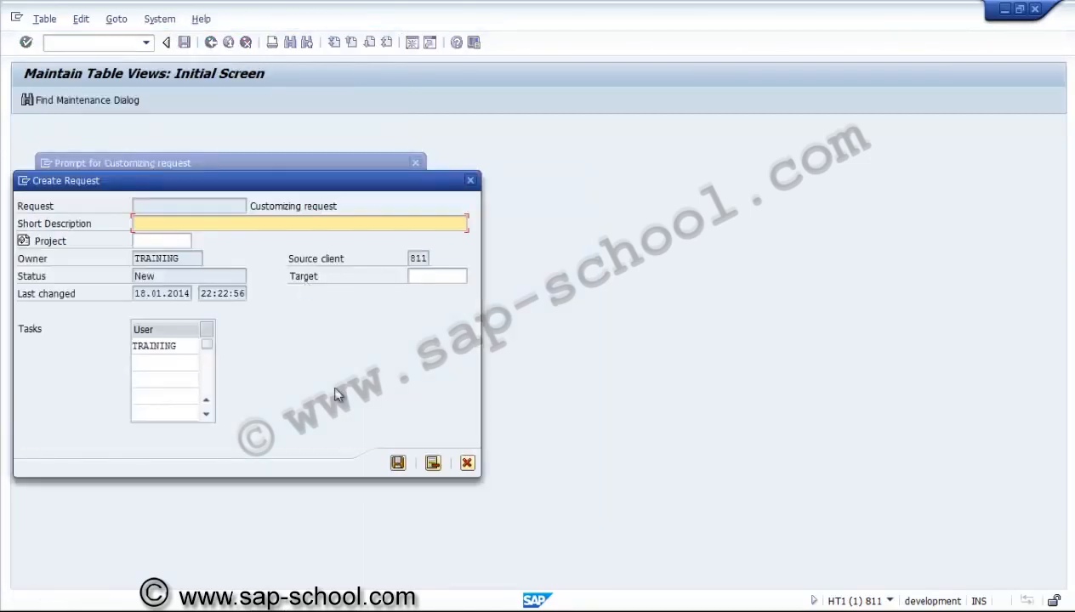
text(PS)
key(BackSpace)
text(SD)
key(BackSpace)
text(- P)
text(lanning )
text(bas)
key(BackSpace)
key(BackSpace)
text(oard profile)
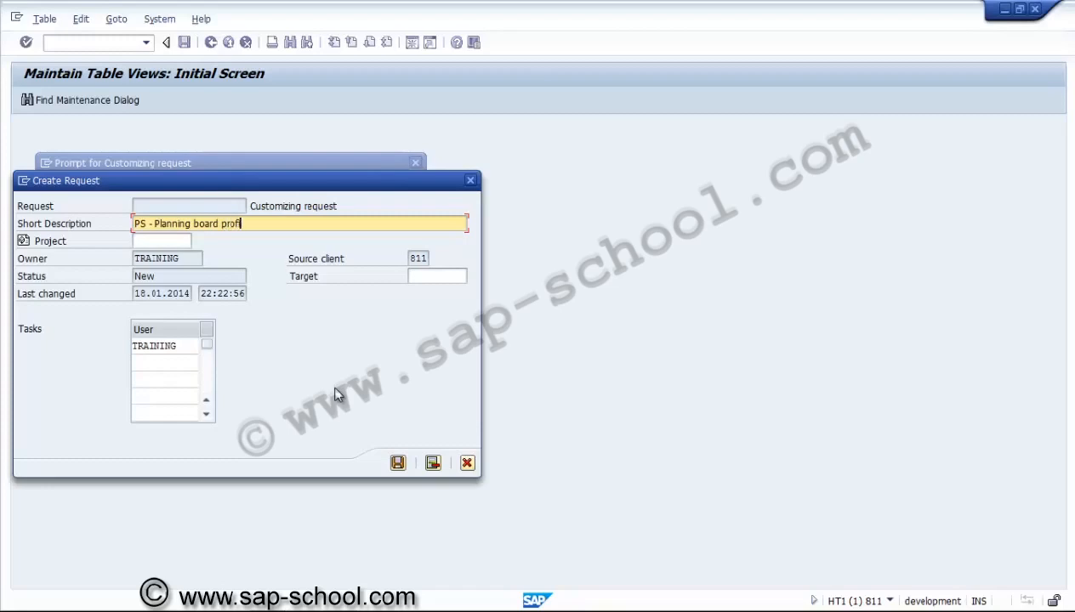
click(398, 463)
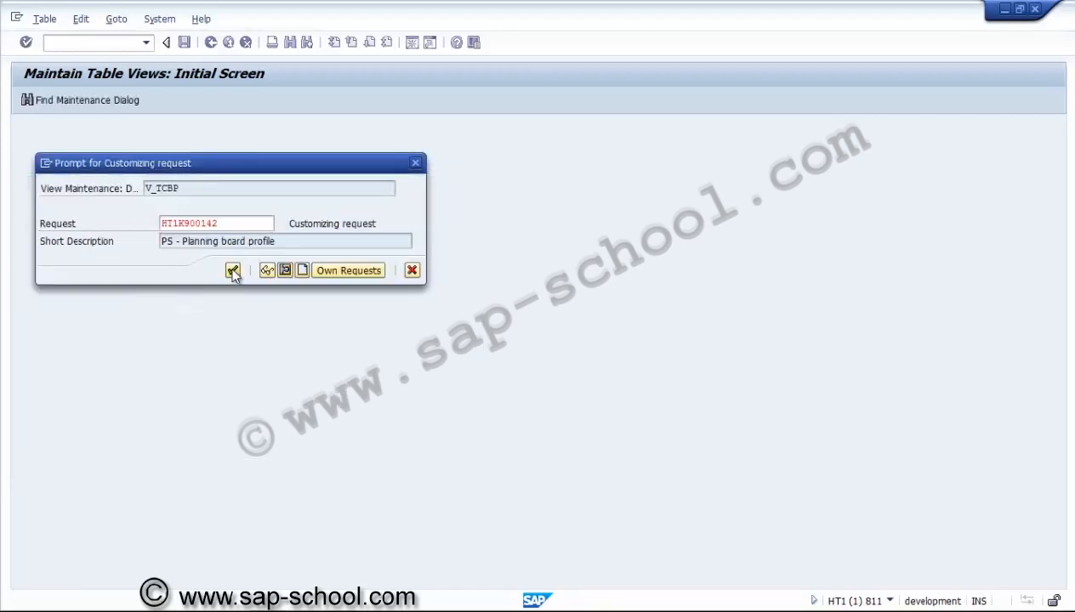
click(233, 271)
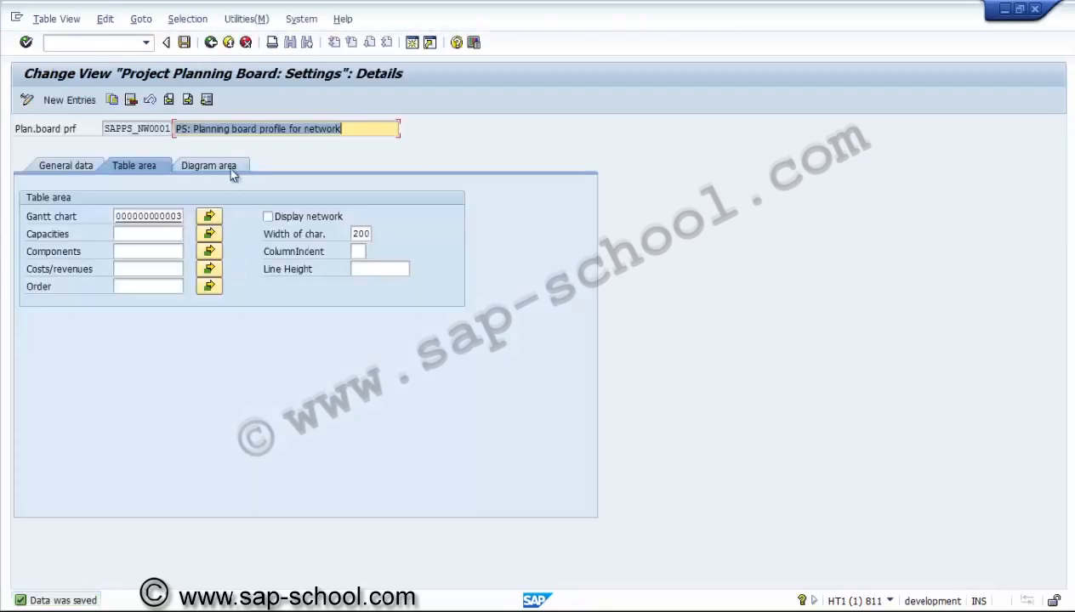
Step: Review the time scale and time scale profile in the diagram area of the planning board profile, and return to the implementation guide
click(229, 168)
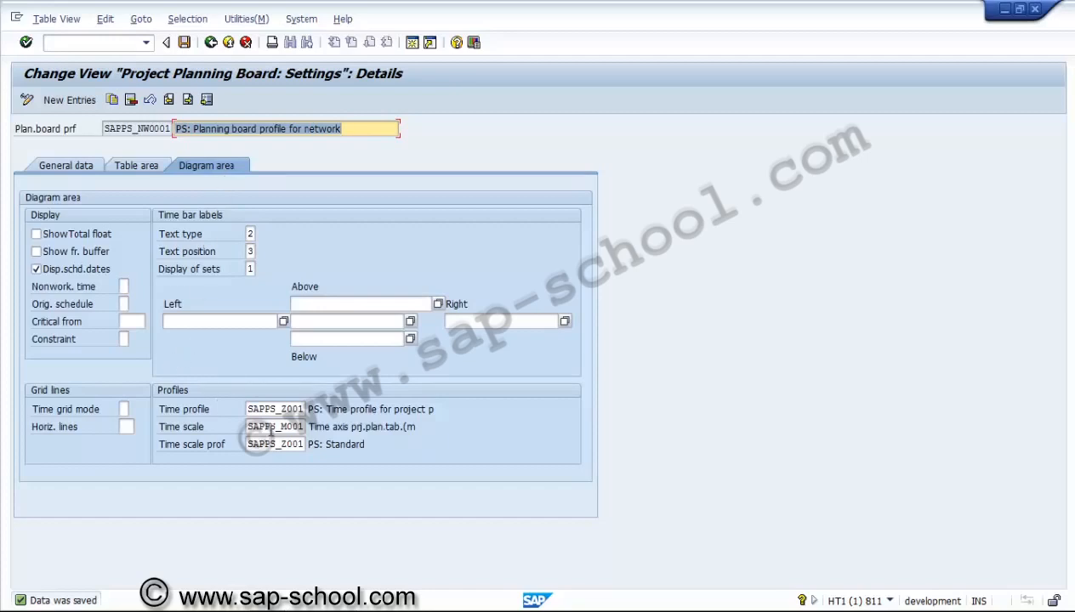
click(270, 427)
click(271, 442)
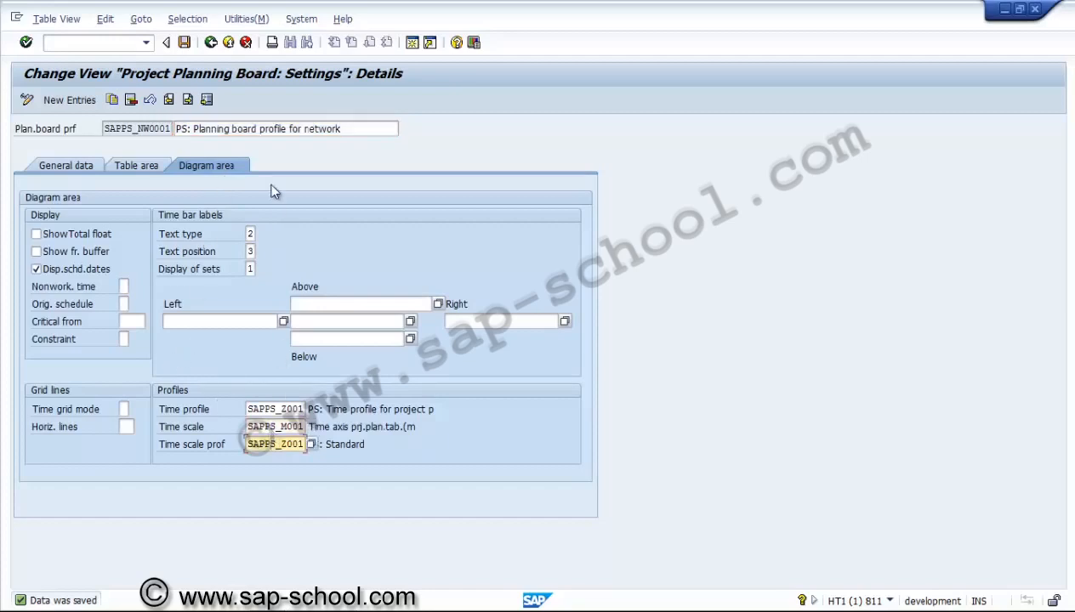
click(211, 43)
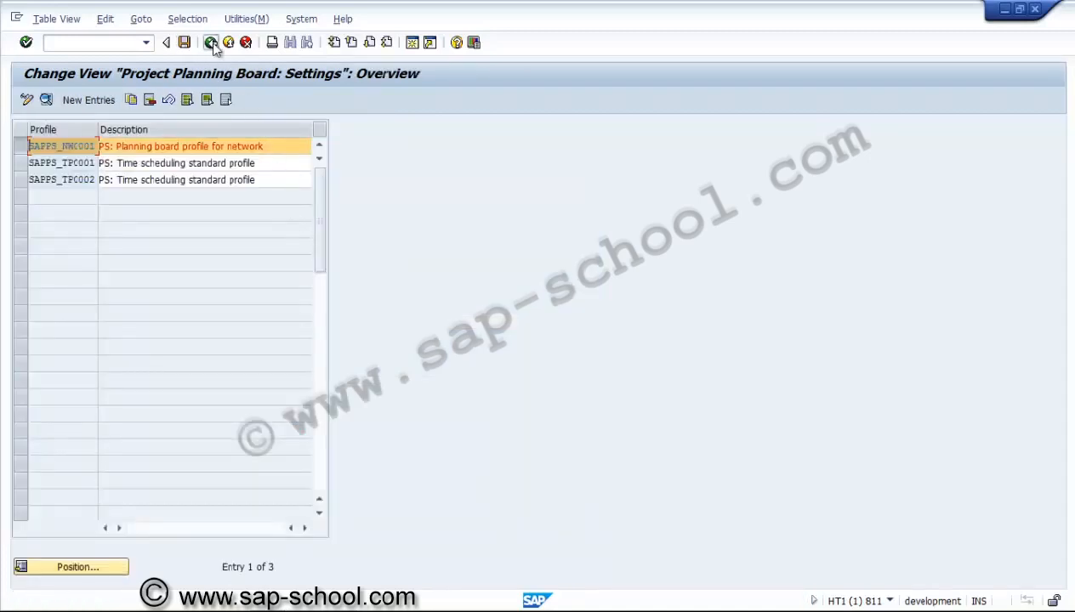
click(212, 44)
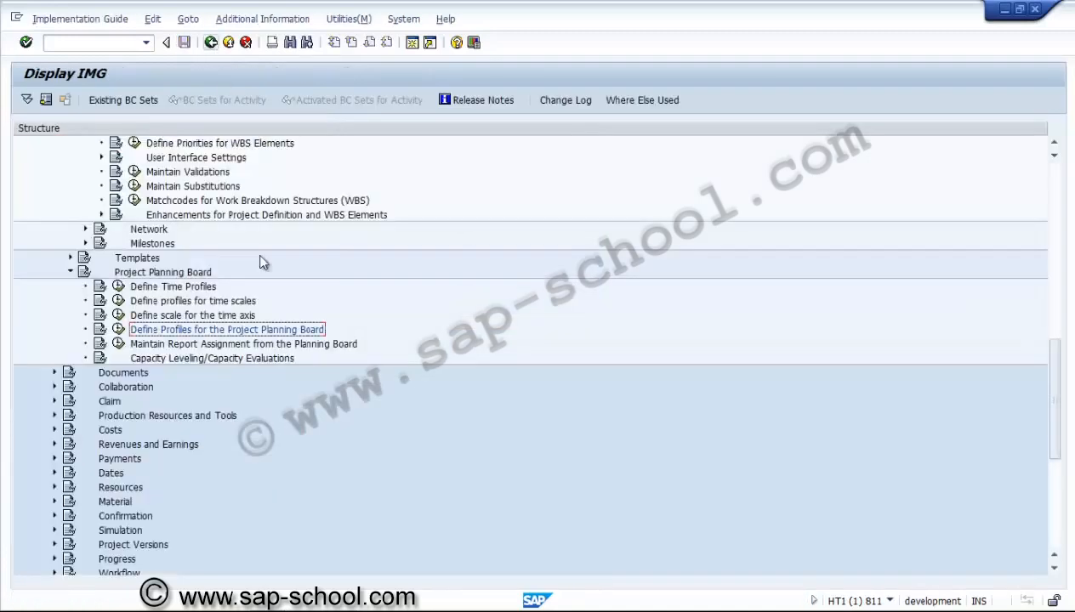
Step: Collapse the Project Planning Board and Work Breakdown Structure (WBS) nodes in the Project System customizing tree
click(262, 344)
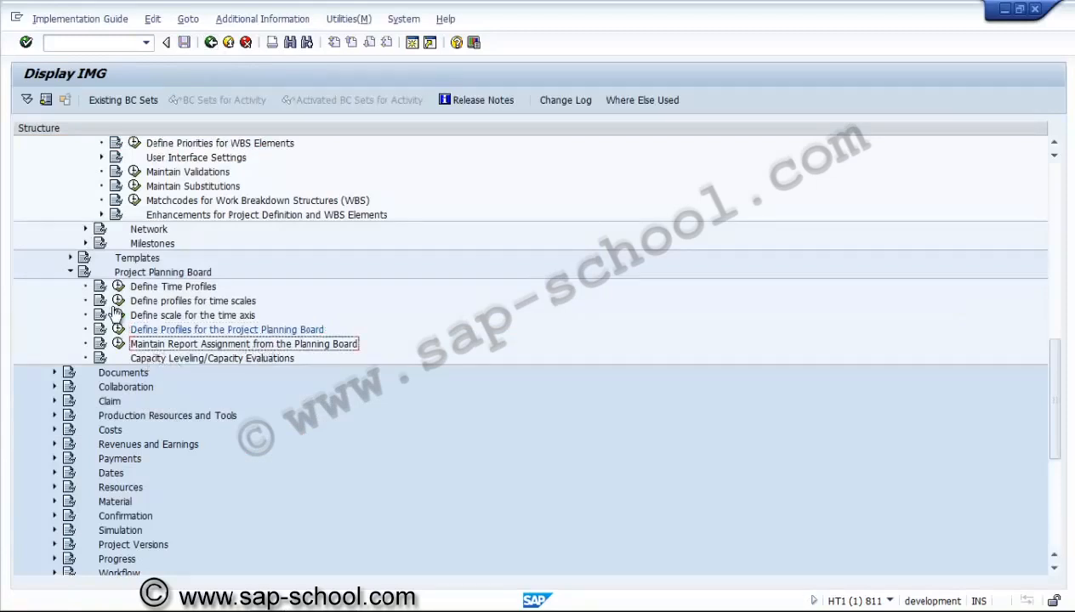
click(70, 272)
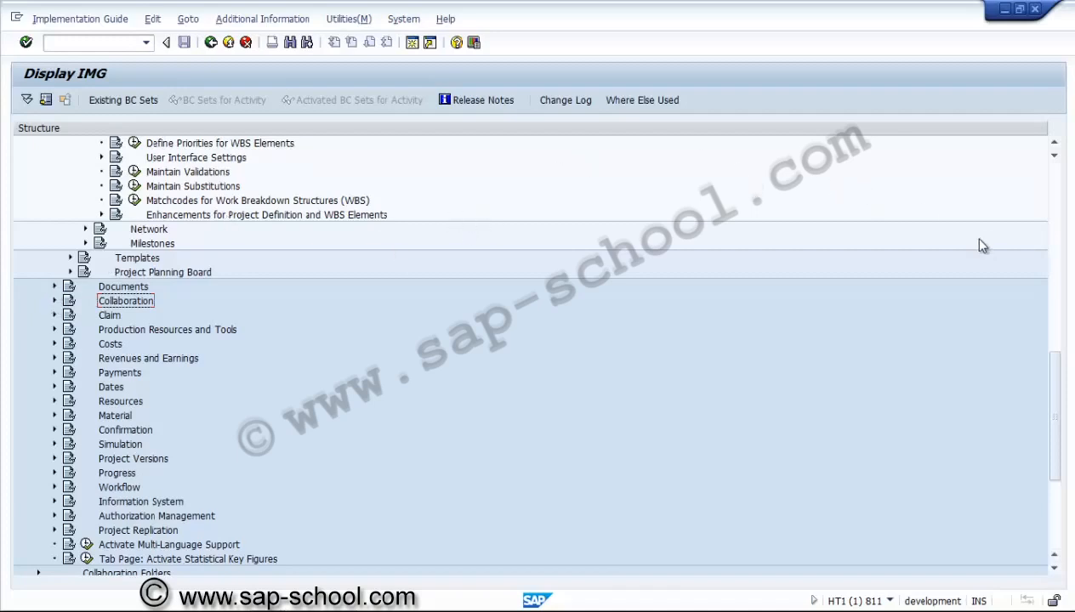
drag(1055, 395, 1058, 312)
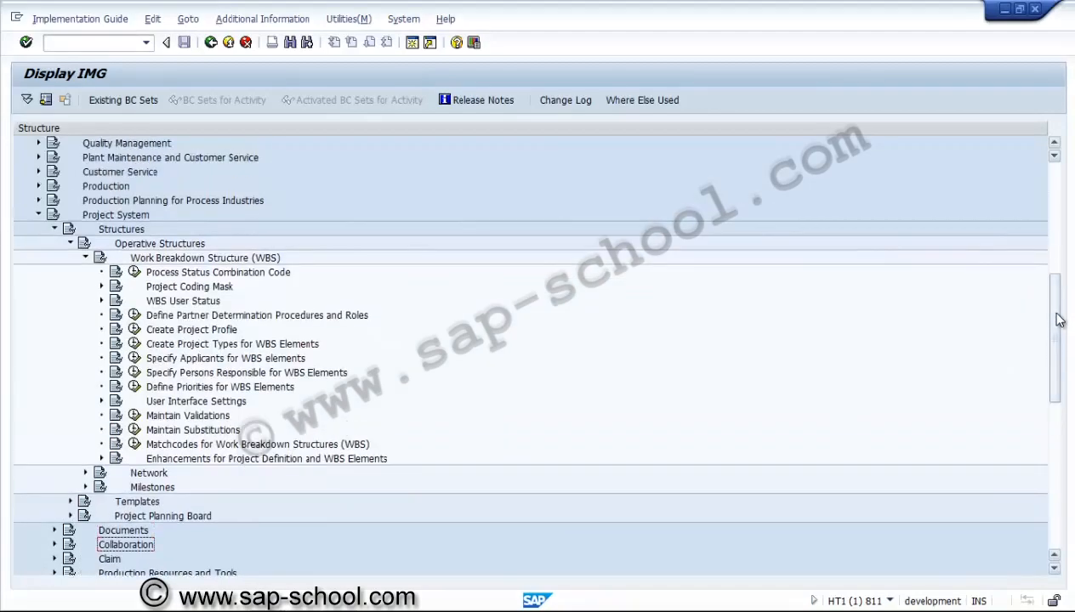
click(85, 258)
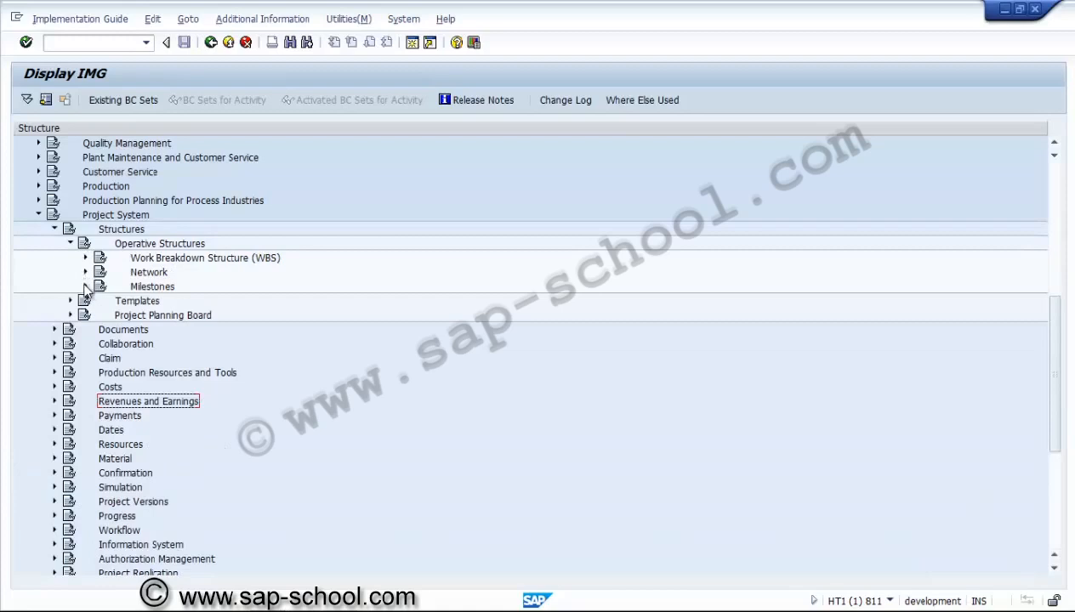
click(150, 314)
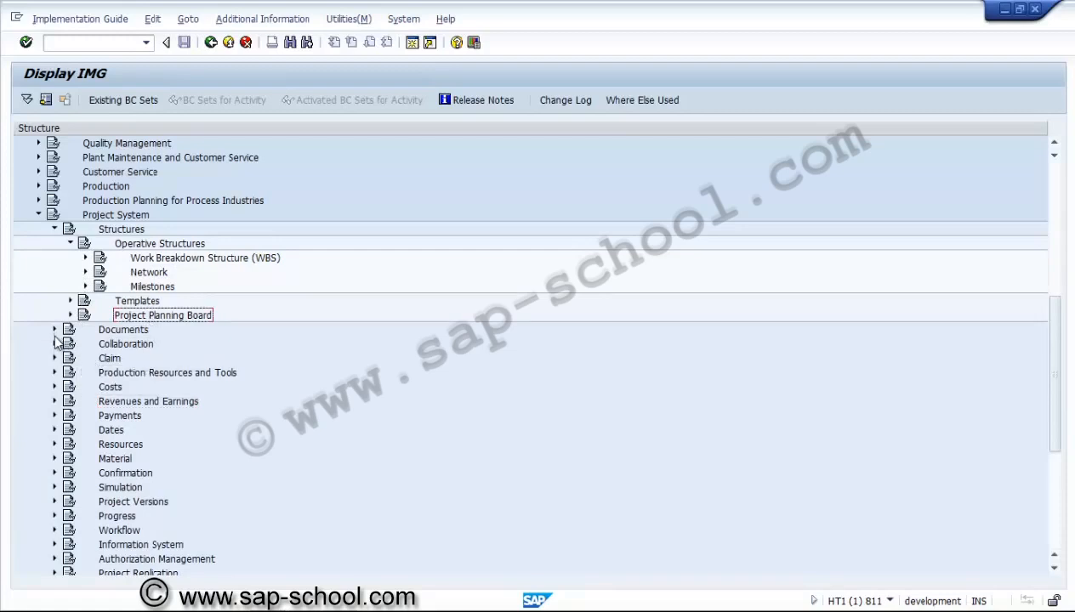
Step: Expand the Costs node and its object class default values, and open the default object class setting for project definitions
click(55, 387)
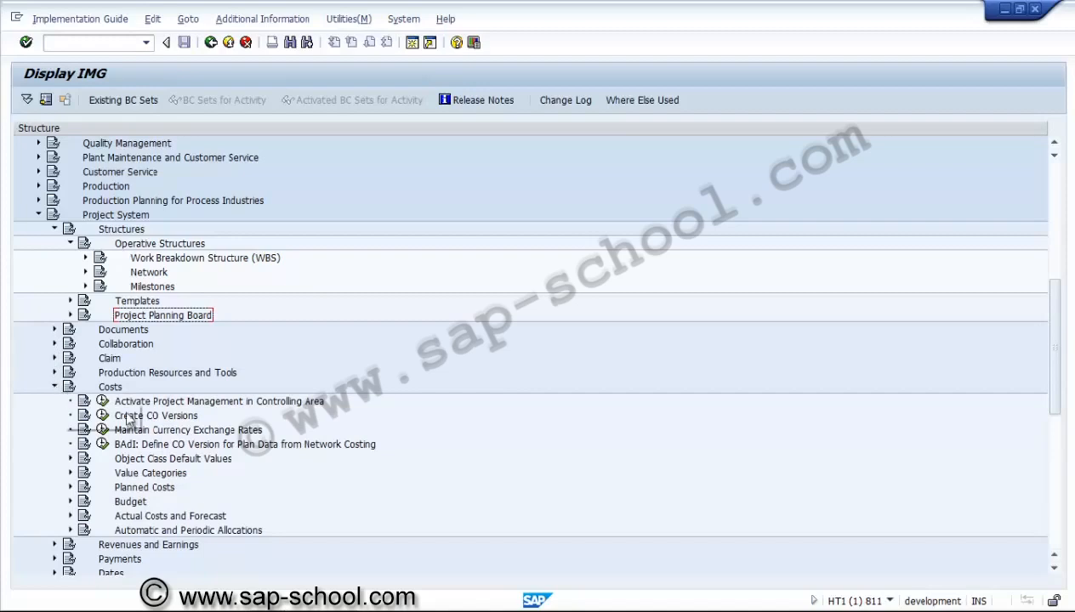
click(141, 506)
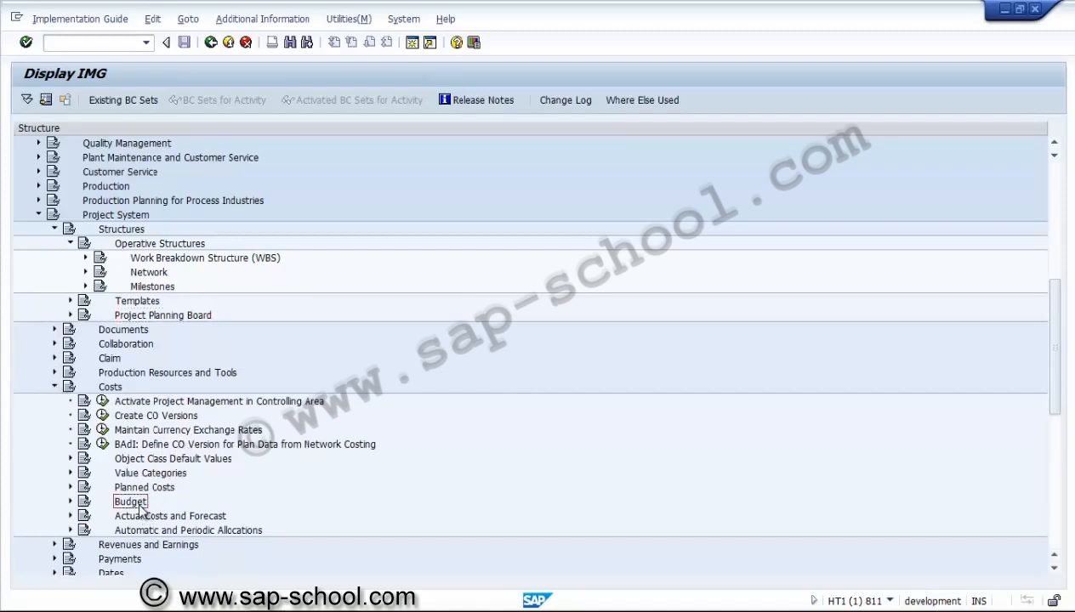
click(71, 459)
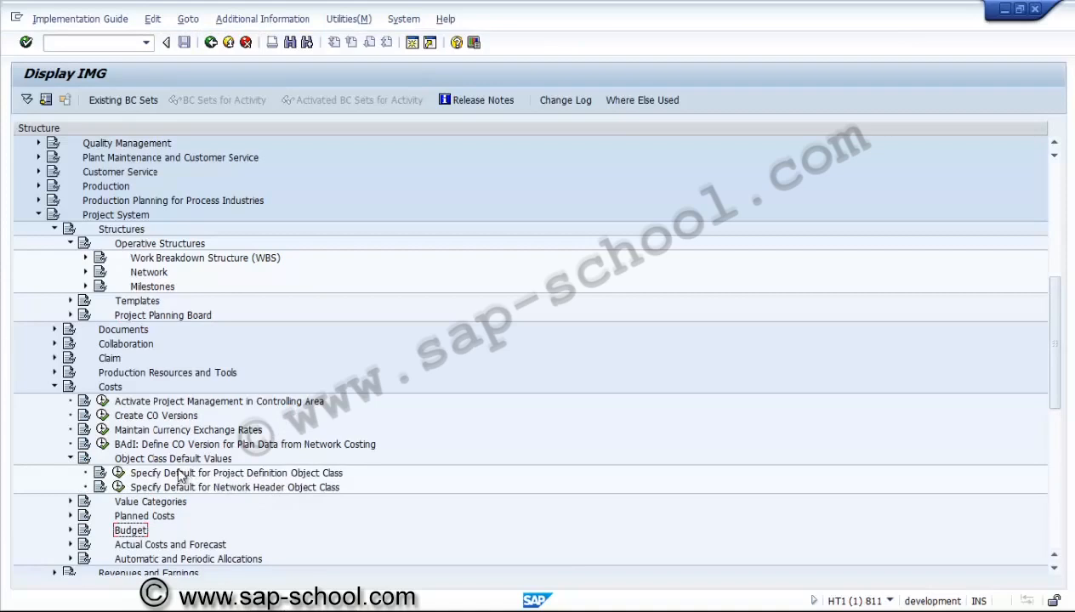
click(115, 471)
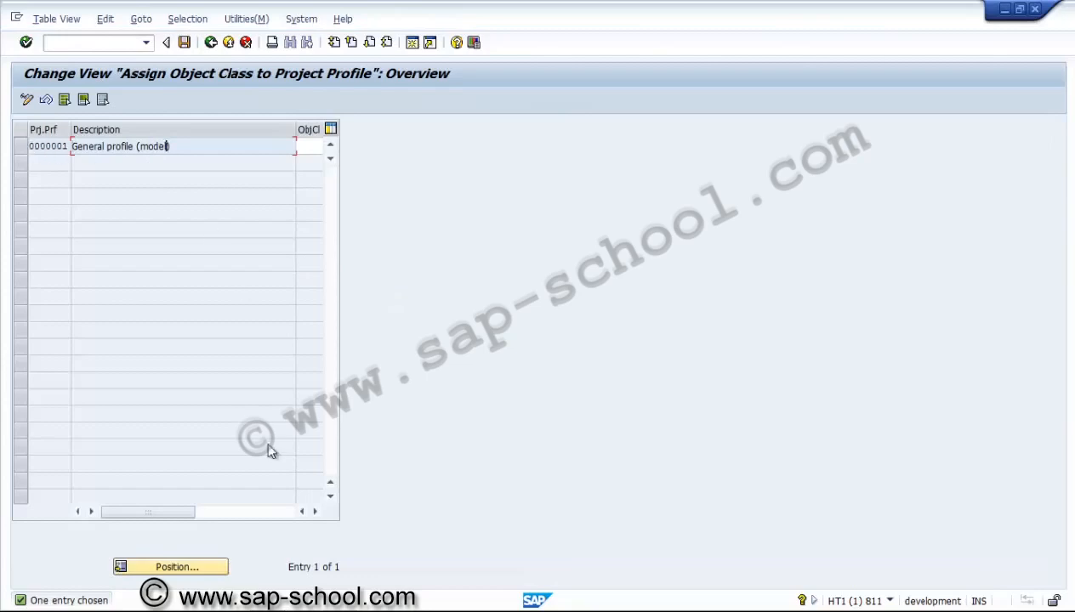
Step: Look up the available object classes for project profile 0000001, close the list without choosing one, and return to the implementation guide
click(315, 511)
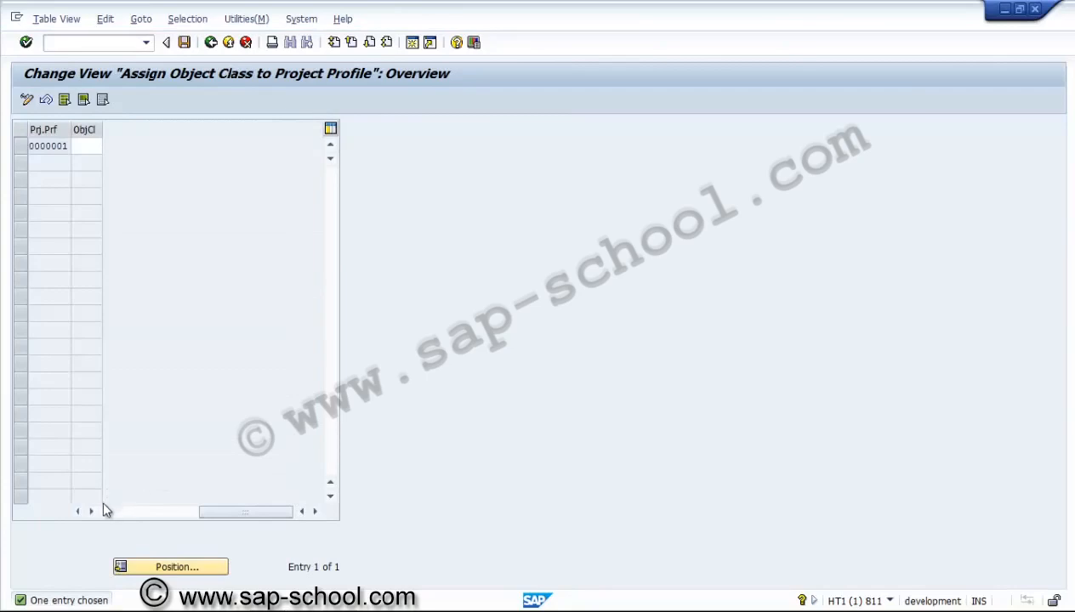
click(83, 512)
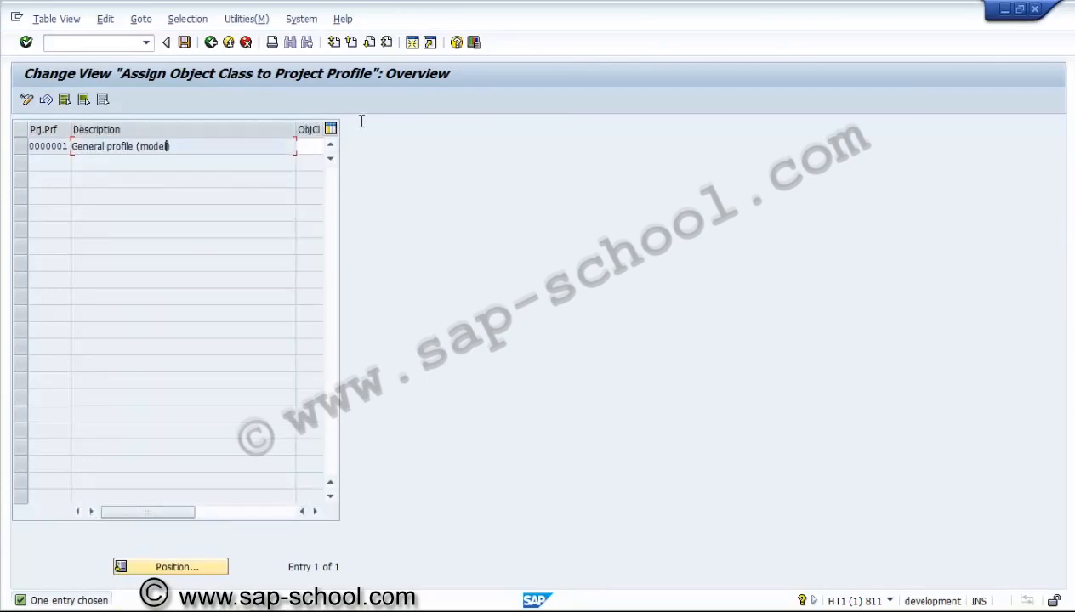
click(317, 146)
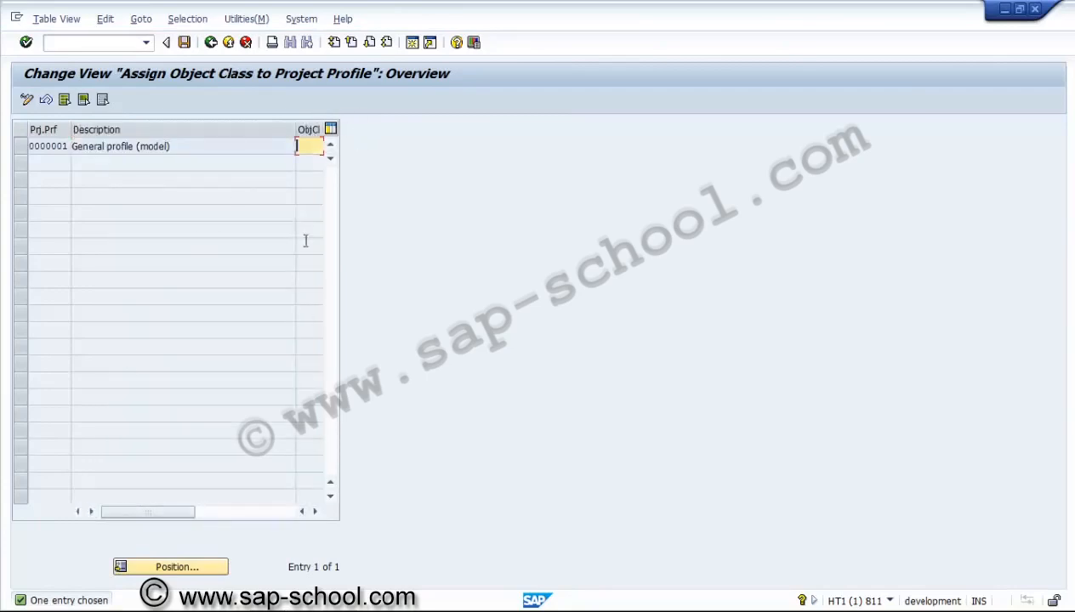
click(314, 512)
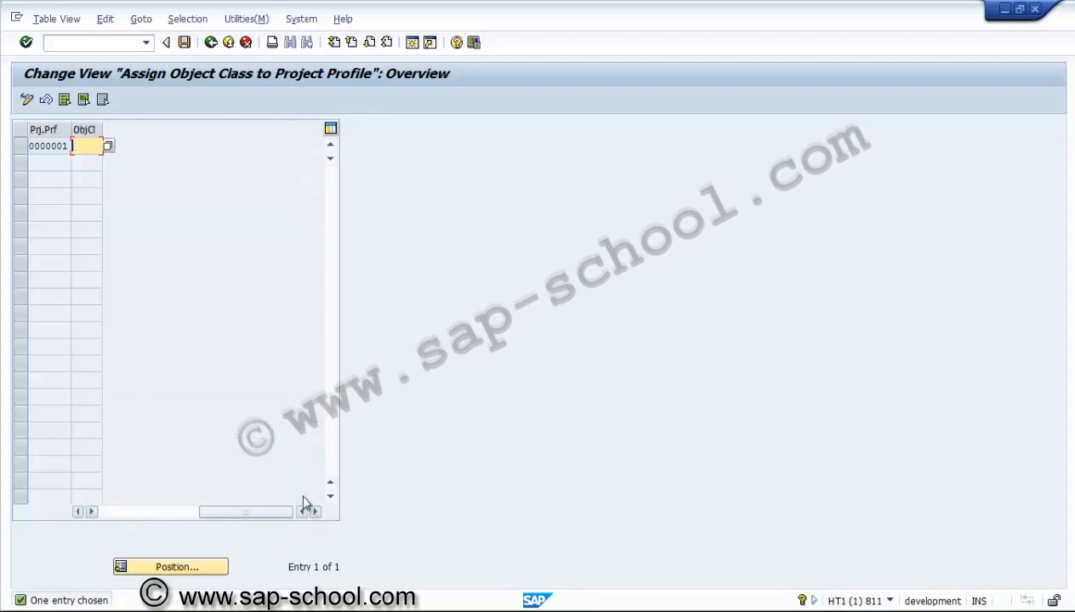
click(109, 147)
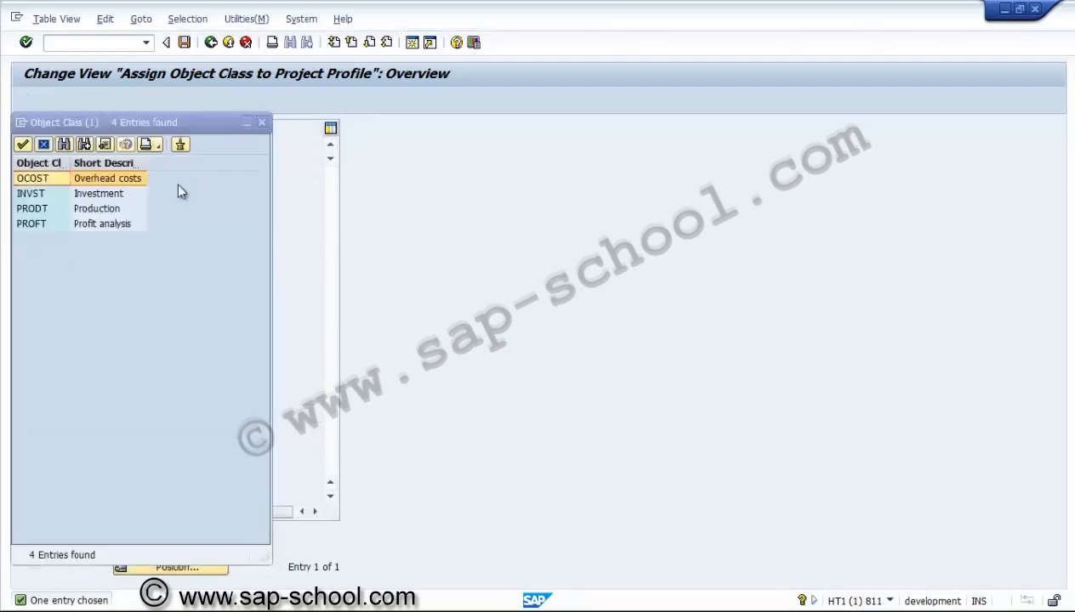
click(61, 201)
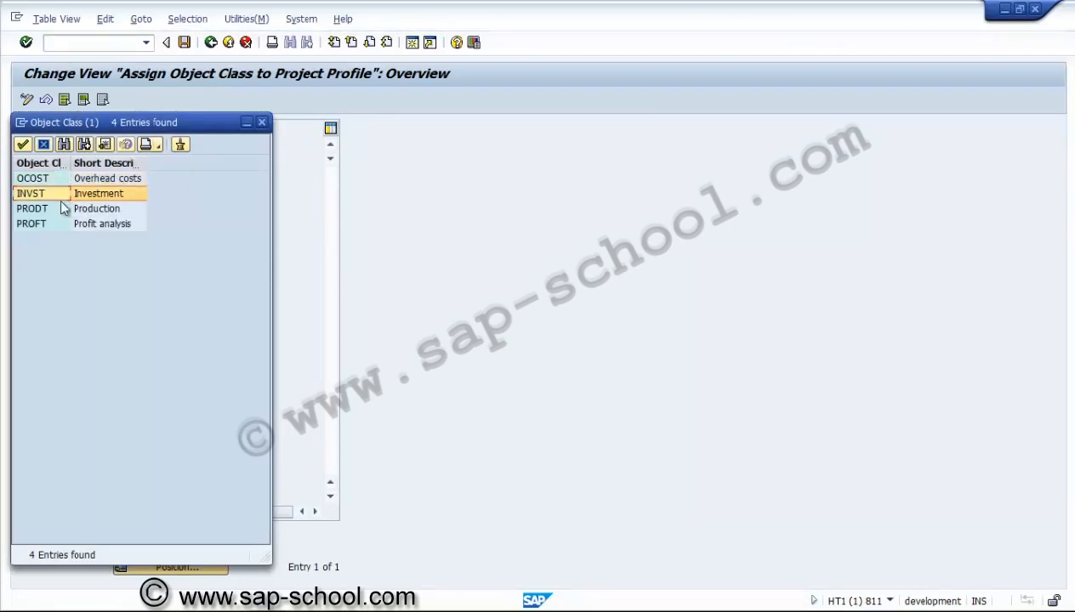
click(261, 124)
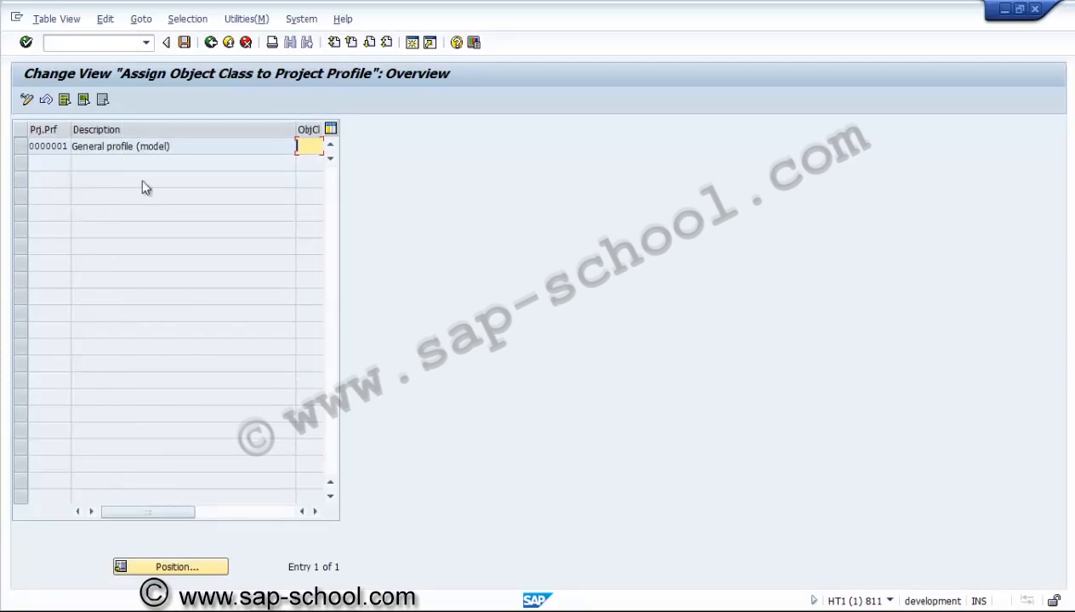
click(210, 44)
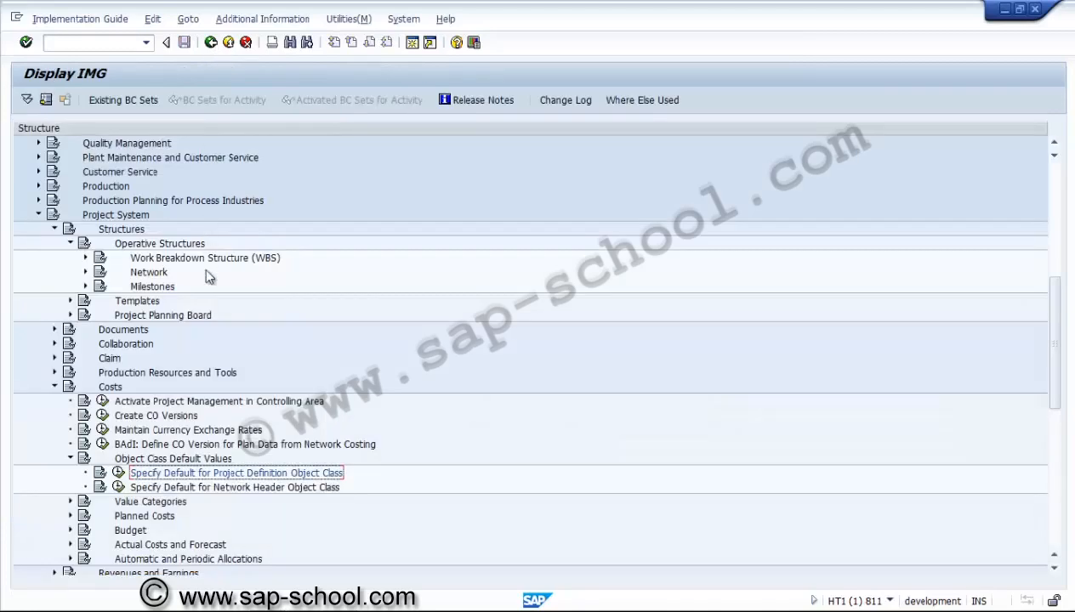
Step: Collapse the object class default values and examine the customizing activities under Value Categories
click(71, 459)
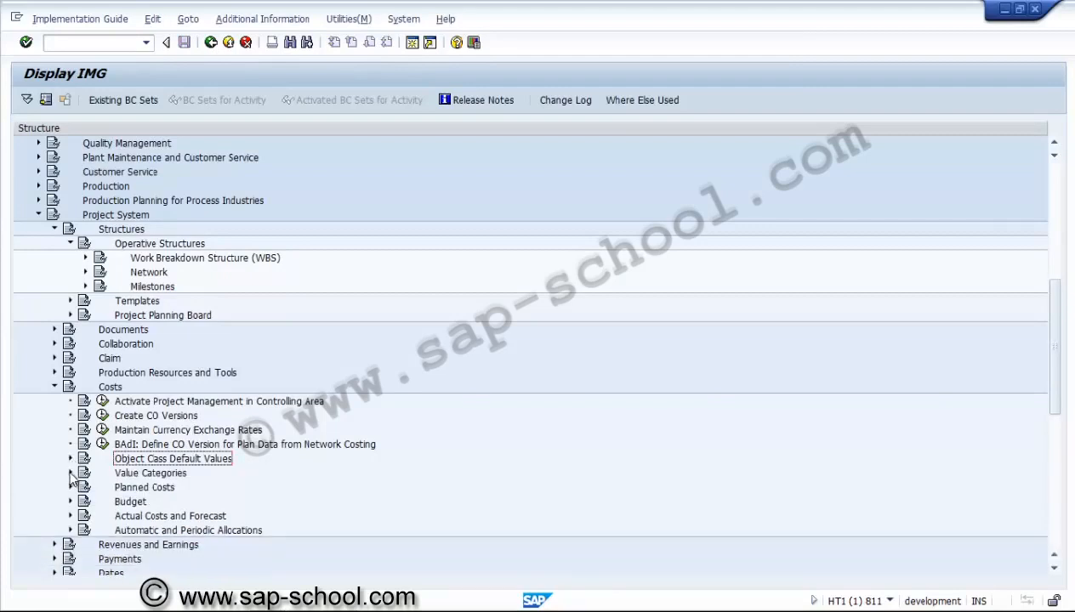
click(71, 474)
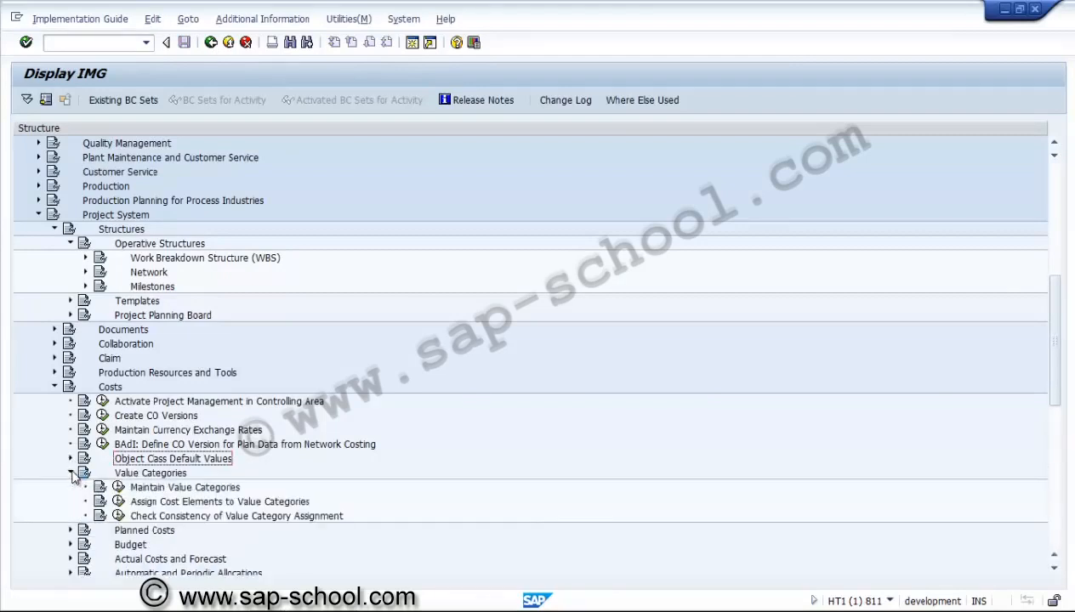
click(70, 473)
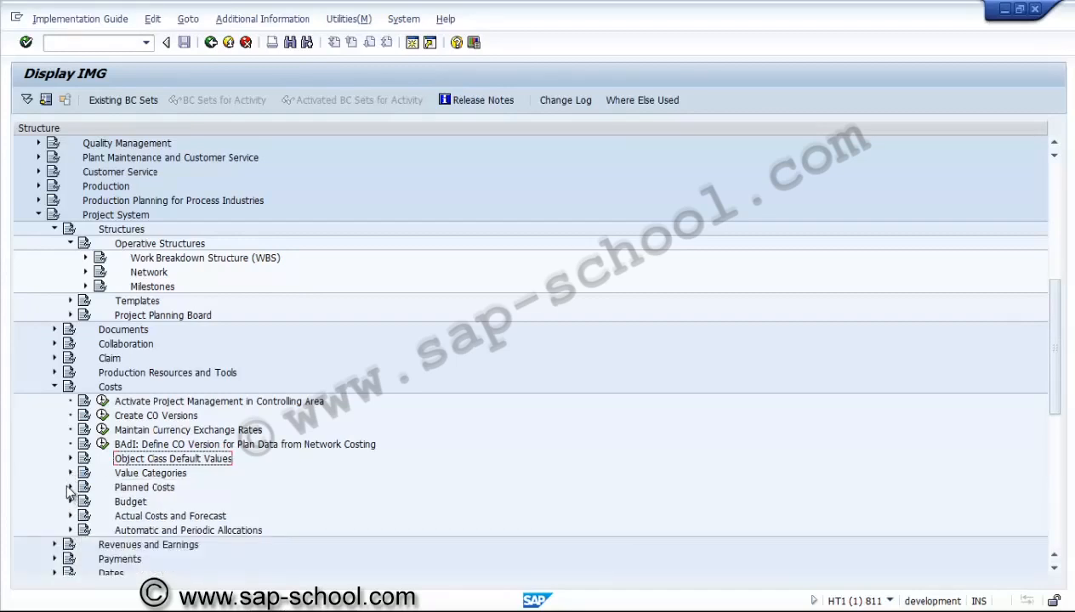
Step: Expand Planned Costs and its Manual Cost Planning in WBS node to list the cost planning activities
click(71, 489)
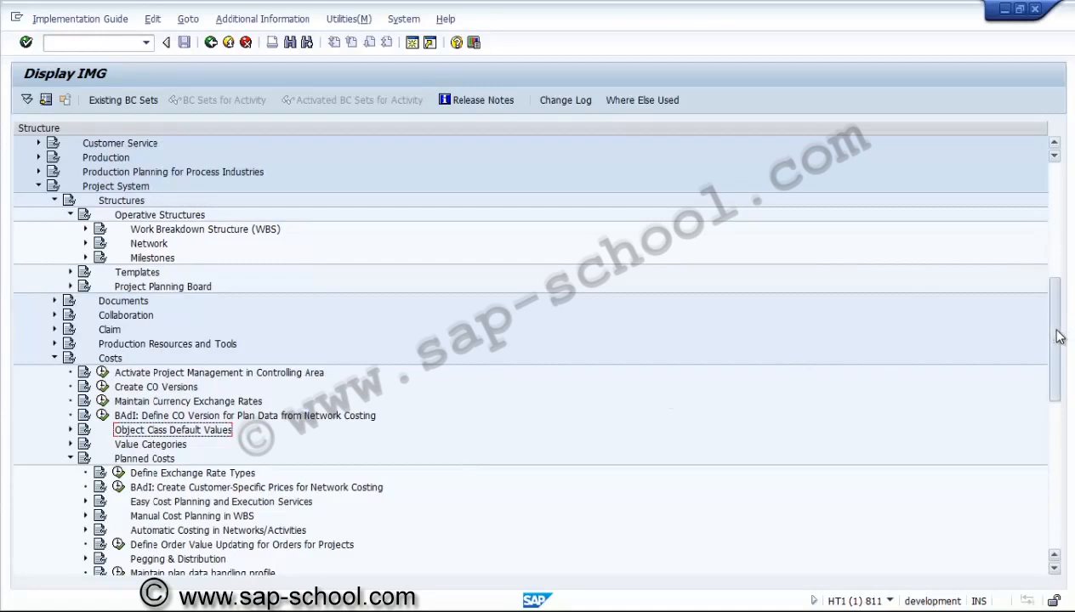
drag(1058, 338, 1055, 370)
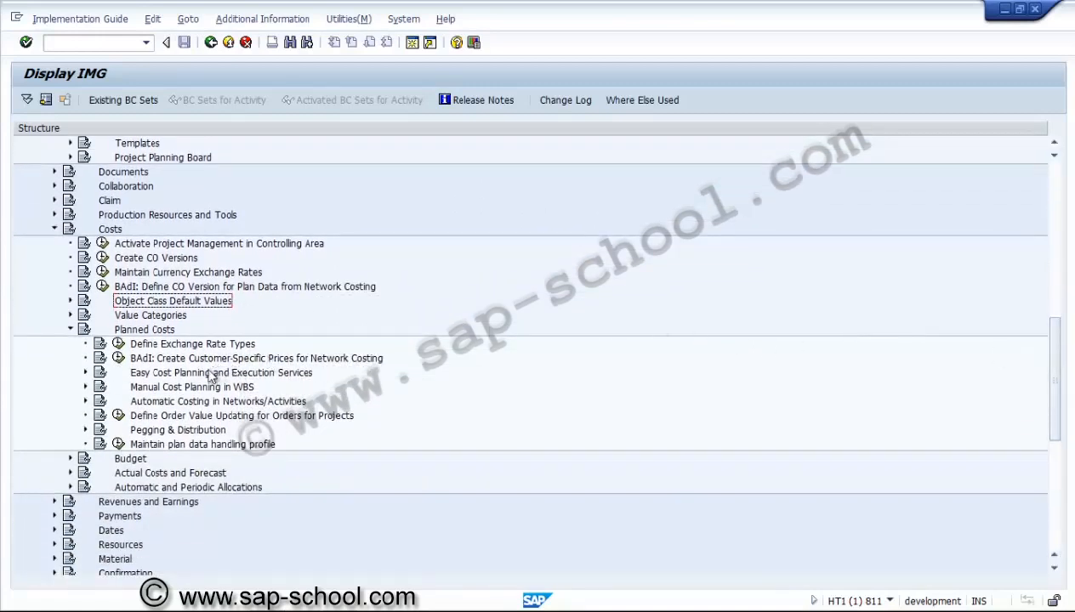
click(169, 435)
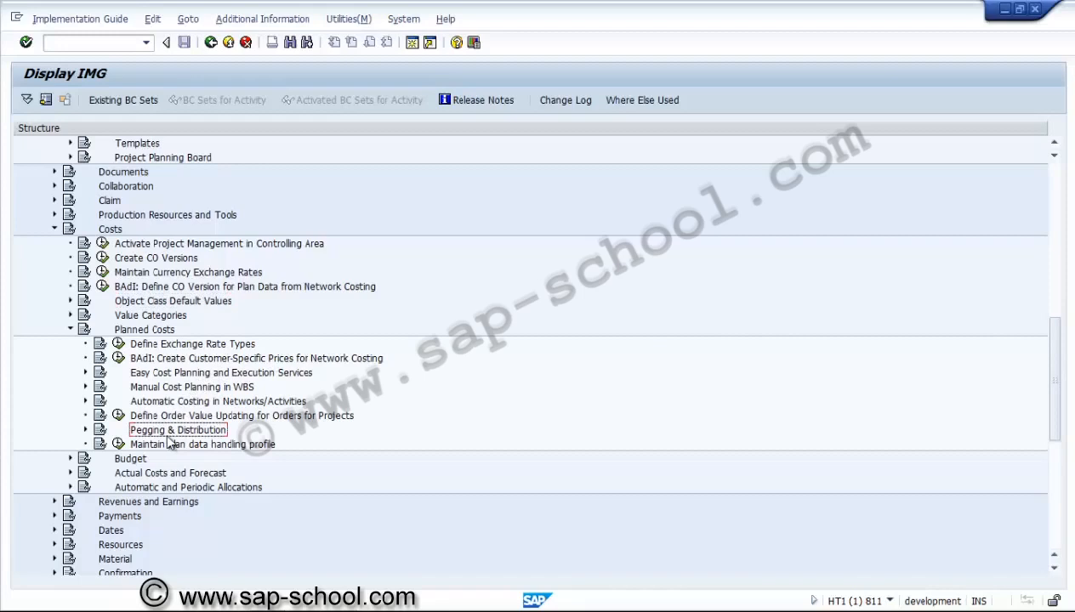
click(165, 391)
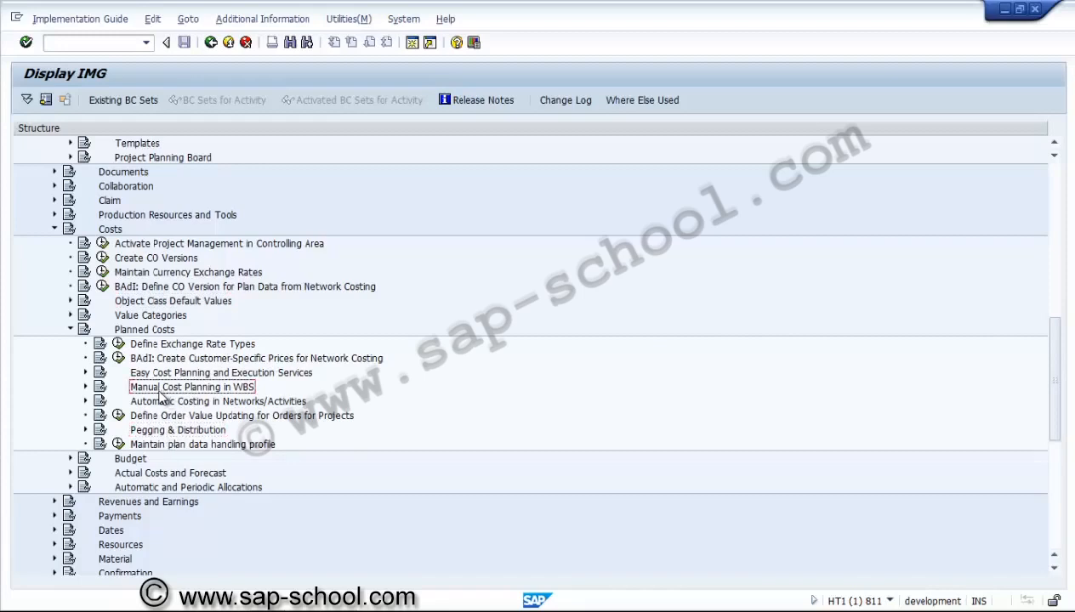
click(86, 387)
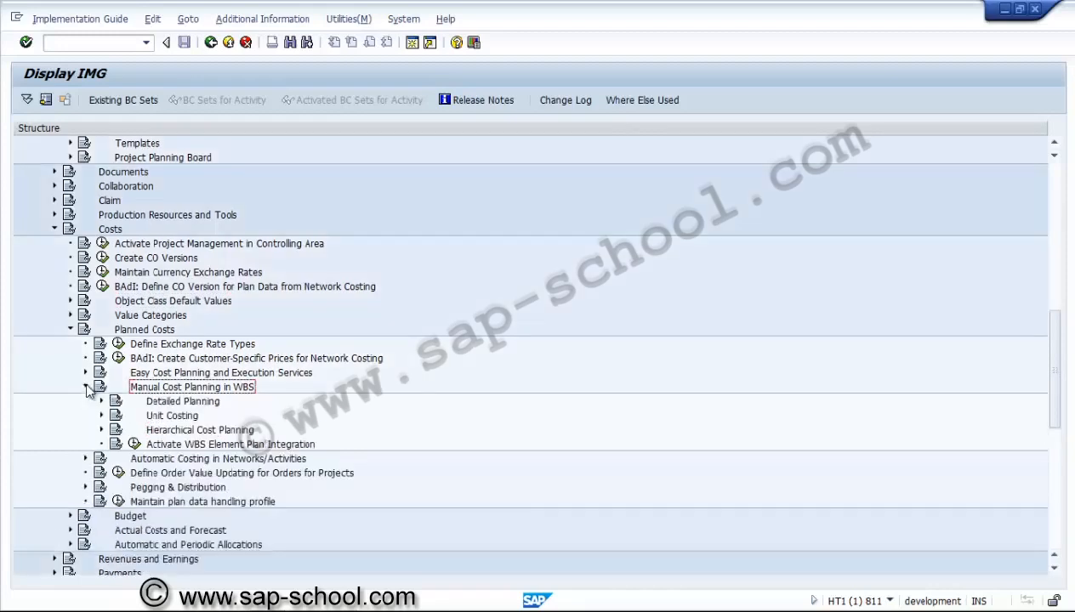
Step: Open the hierarchical cost planning profile 000001 and examine its detailed planning and unit costing settings
click(101, 430)
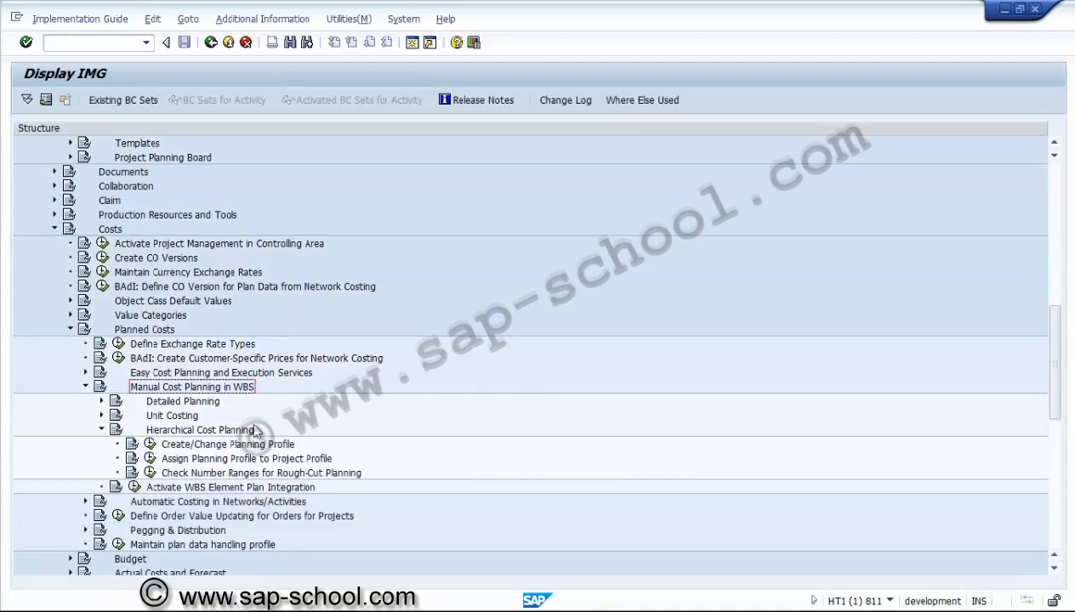
click(150, 444)
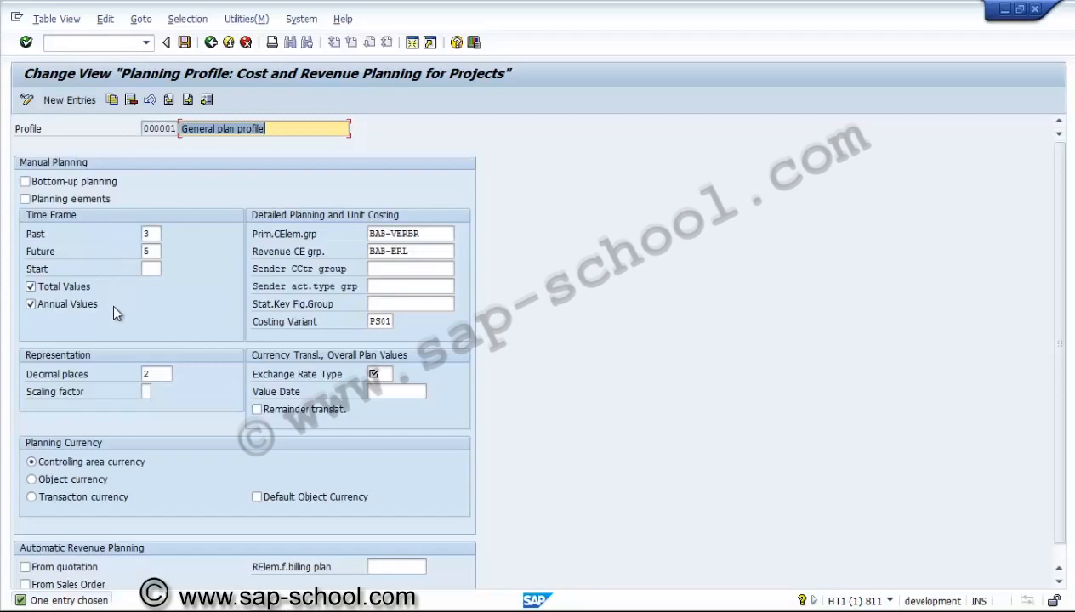
click(438, 232)
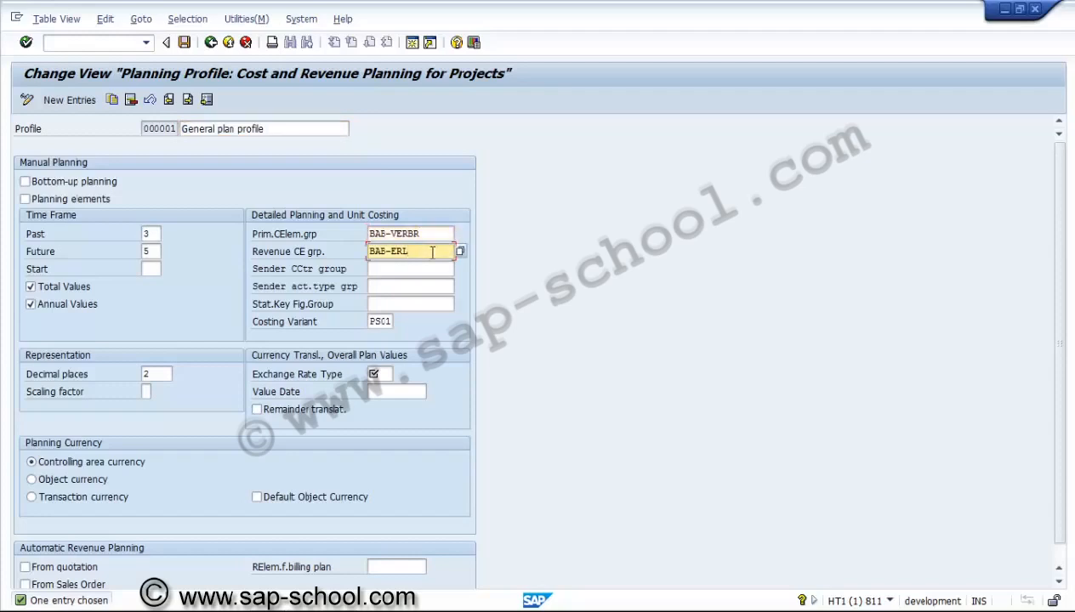
click(423, 268)
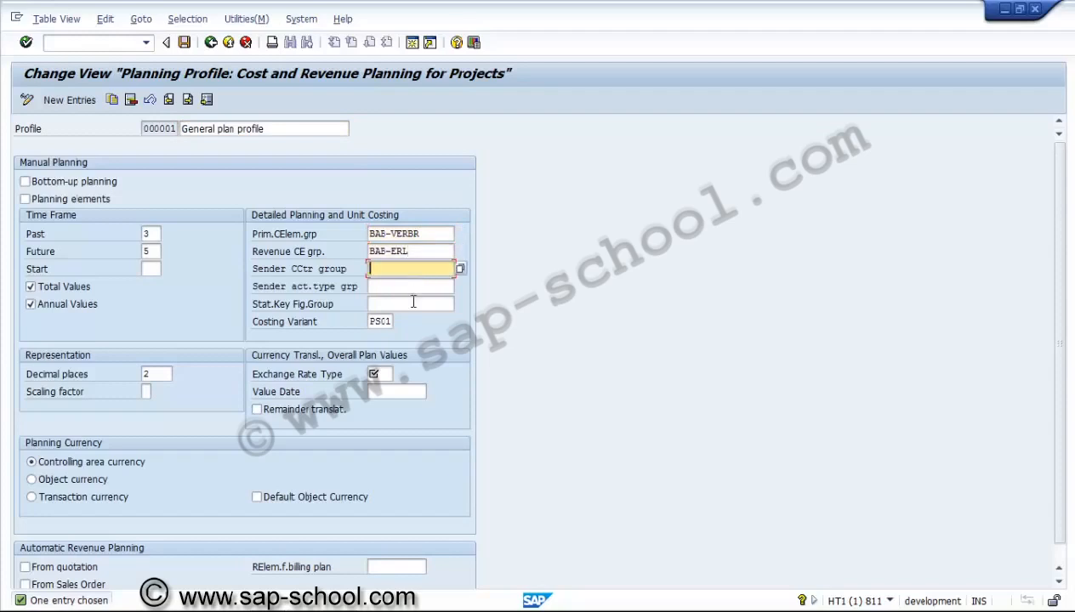
click(412, 304)
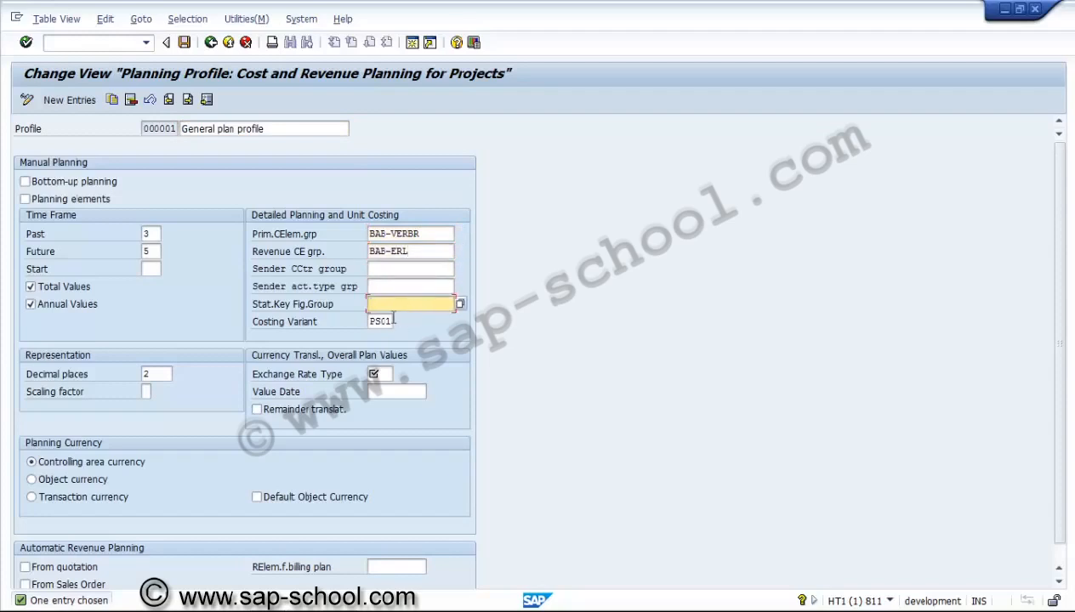
click(392, 320)
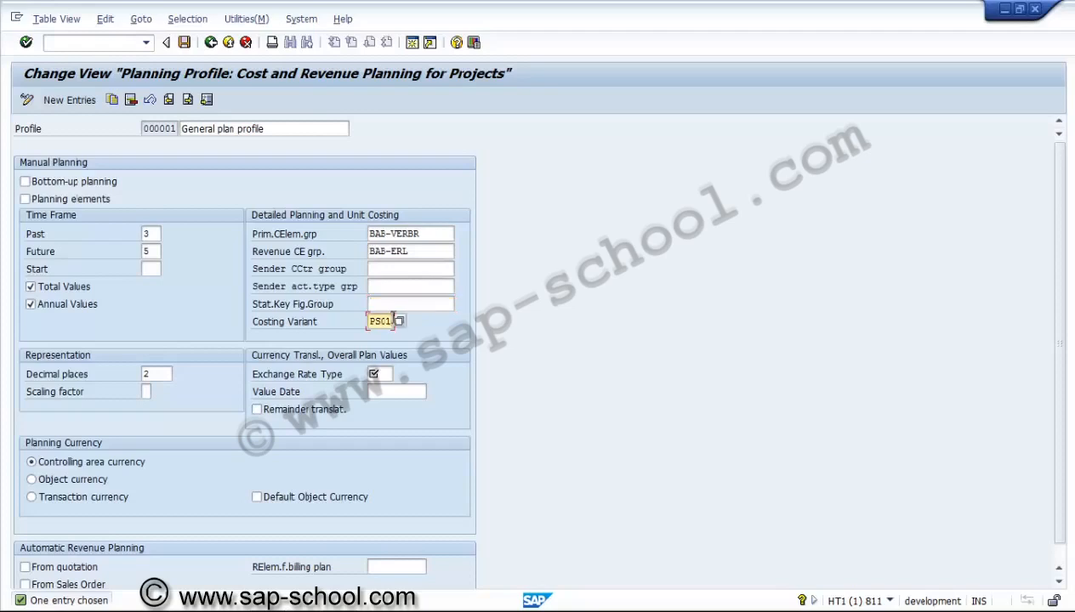
Step: Look up the available exchange rate types for the planning profile and close the list without choosing one
click(380, 374)
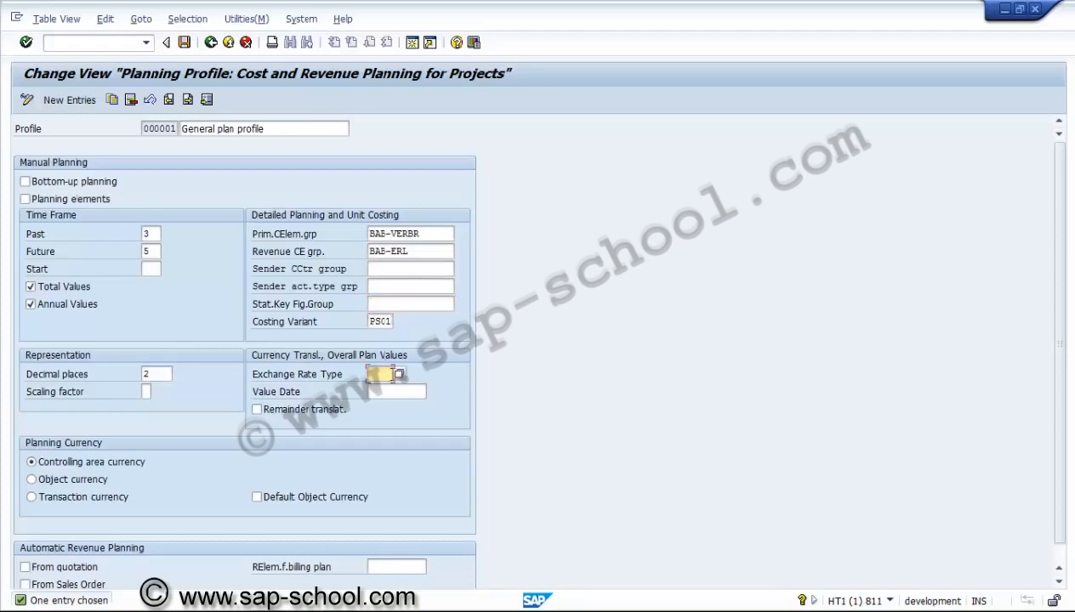
click(398, 375)
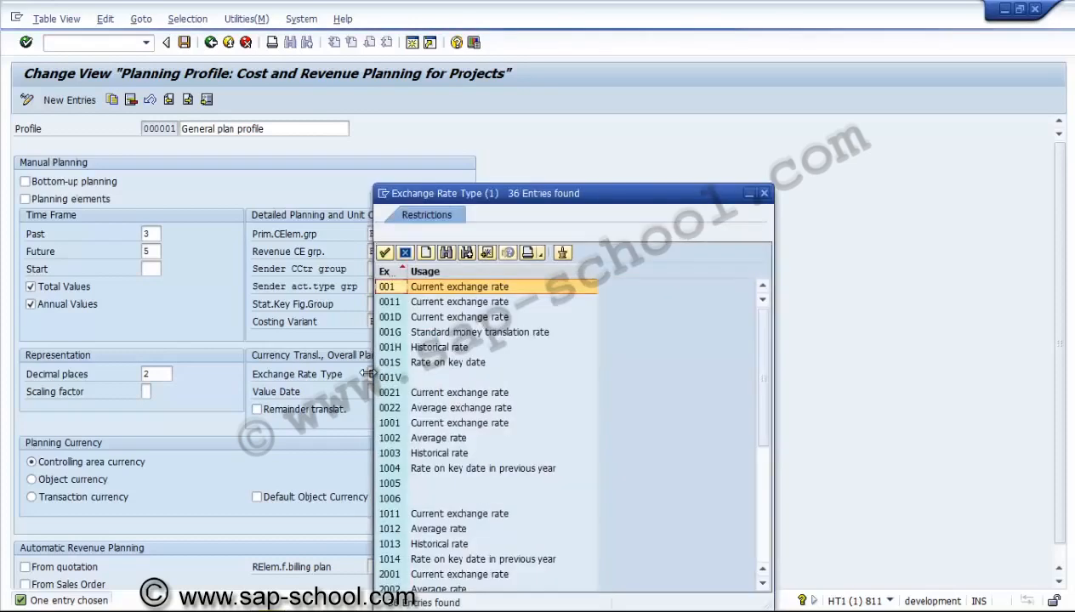
click(763, 517)
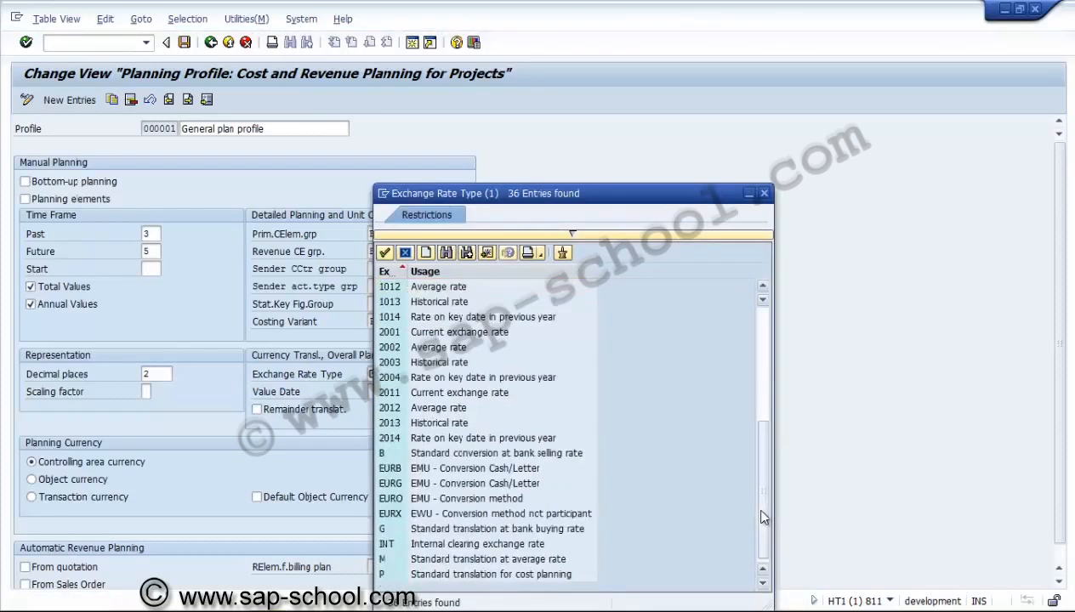
click(488, 564)
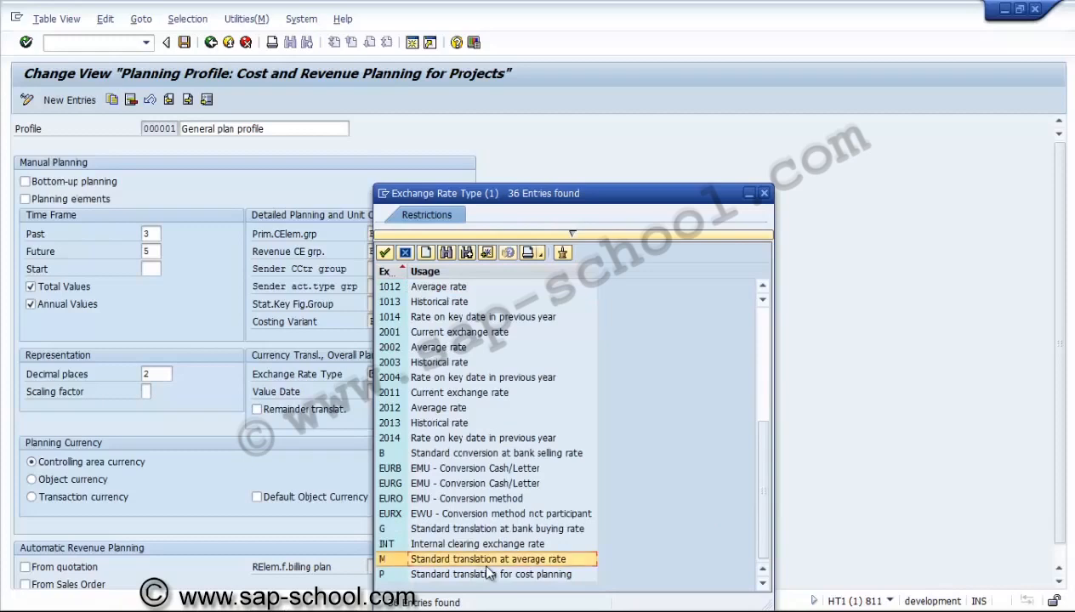
click(762, 196)
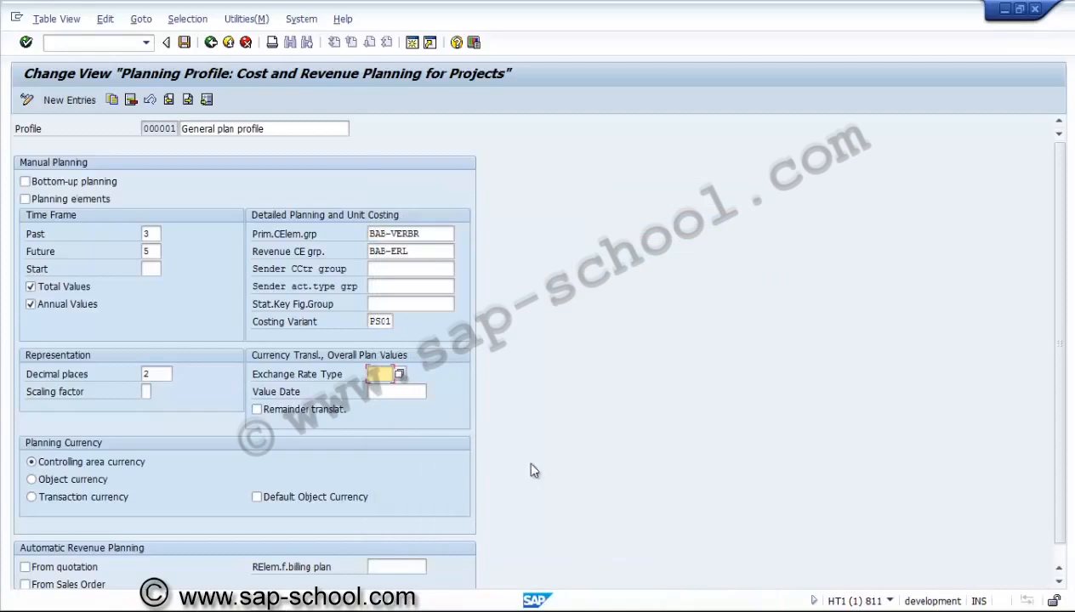
Step: Examine the planning currency and automatic revenue planning settings of profile 000001
click(1059, 581)
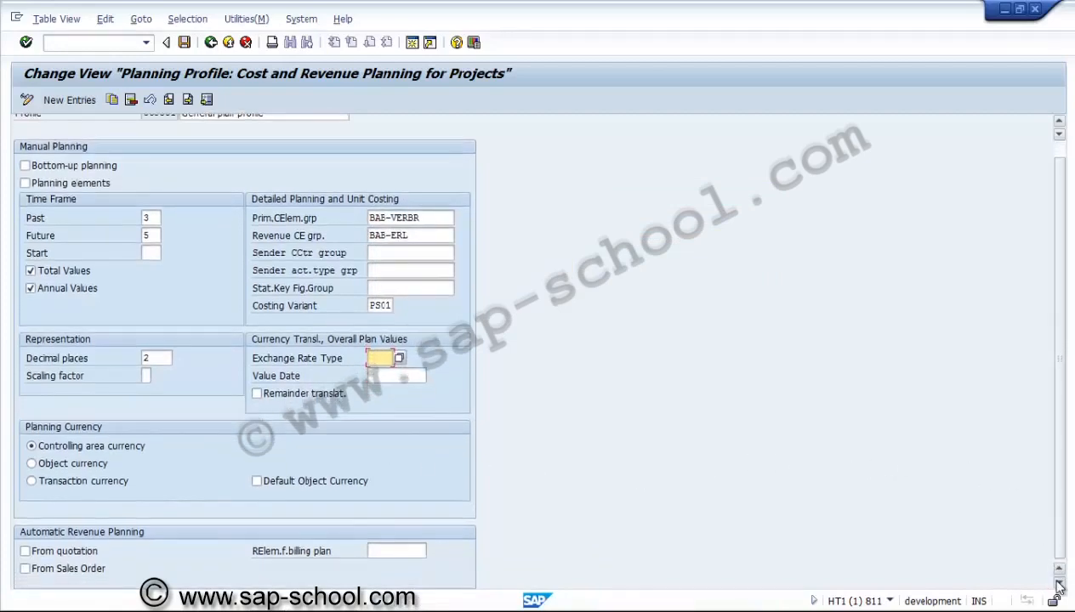
click(1059, 583)
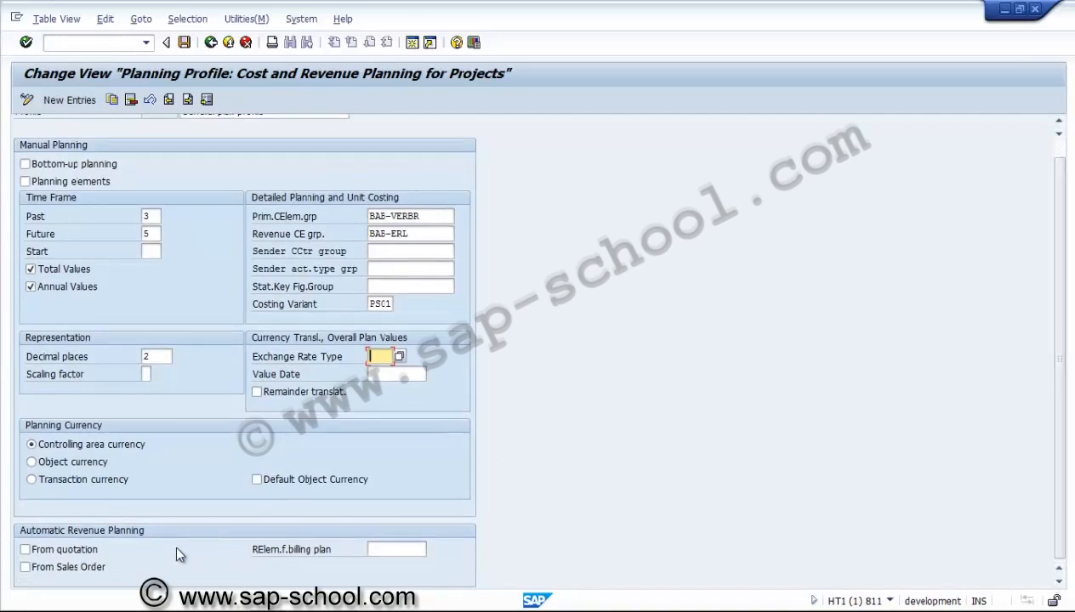
click(1060, 149)
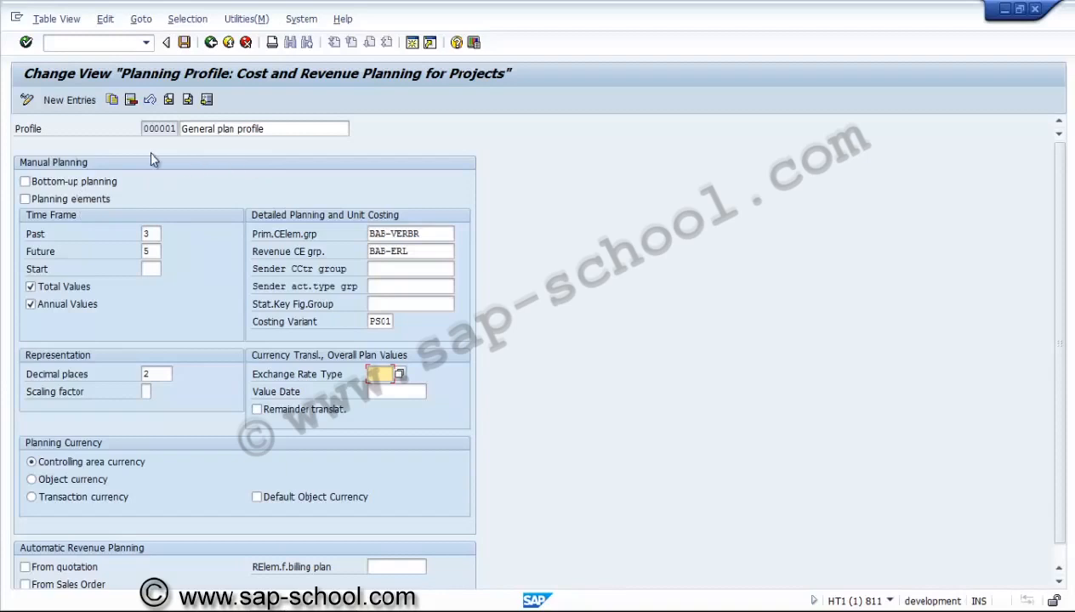
Step: Leave the details of profile 000001, discarding any changes, and return to the planning profile list
click(112, 100)
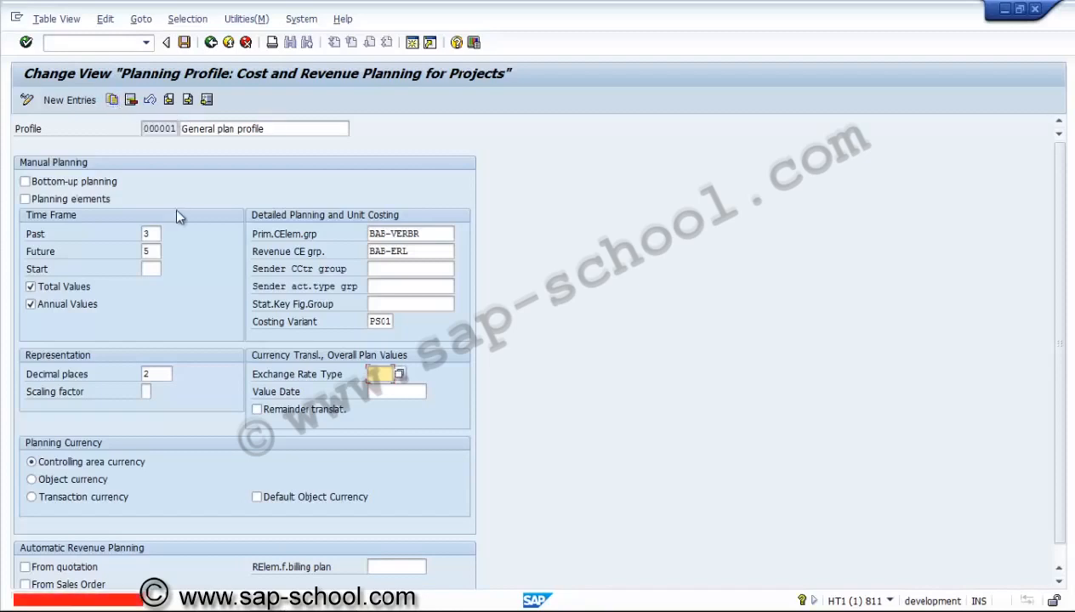
click(244, 42)
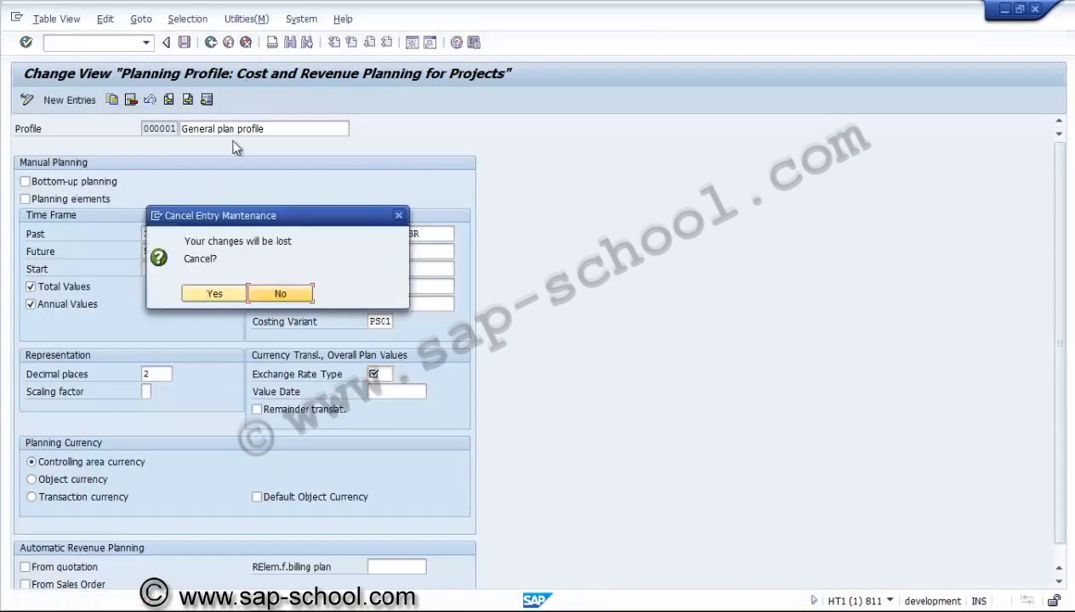
click(240, 293)
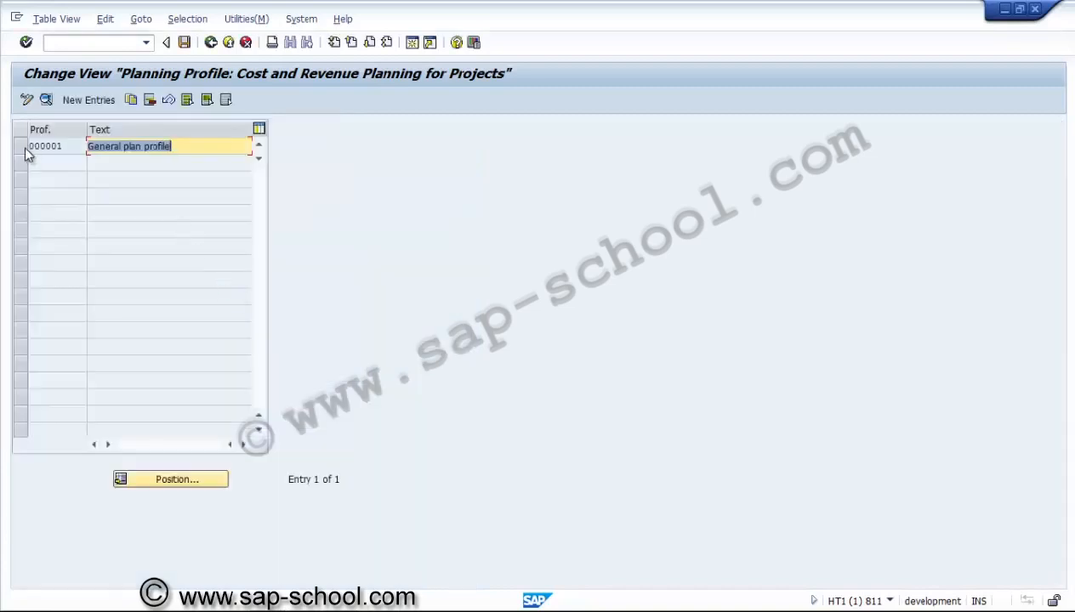
Step: Copy planning profile 000001 and give the copy the key ZPSUS1
click(29, 147)
click(133, 99)
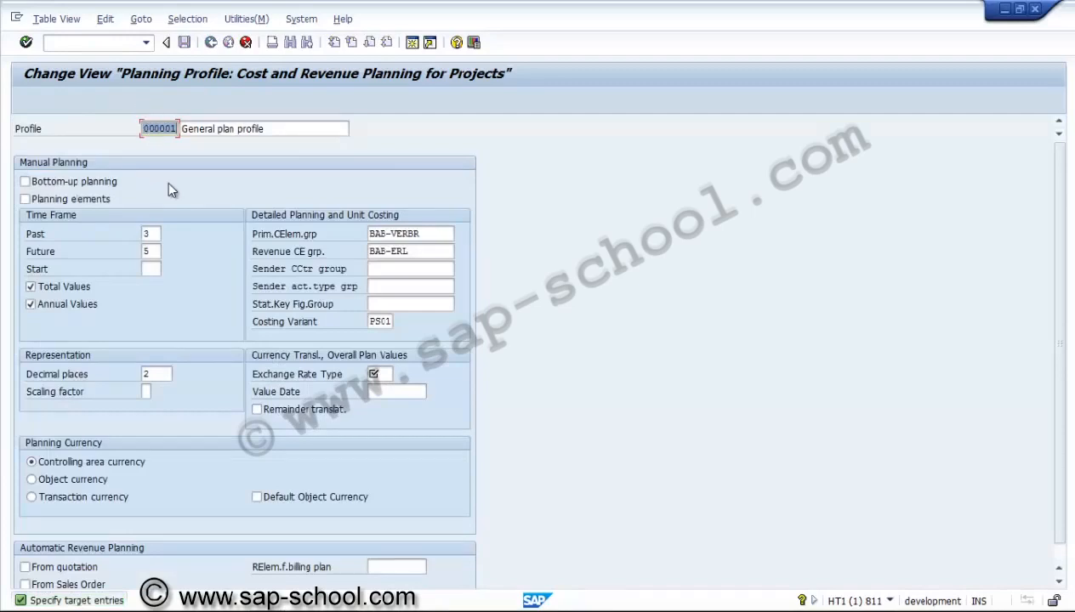
text(2)
text(PS)
text(US)
text(1)
Step: Change the description of the copied planning profile to "Plan profile FOR US"
click(218, 128)
key(BackSpace)
key(BackSpace)
key(BackSpace)
key(BackSpace)
key(BackSpace)
key(BackSpace)
key(BackSpace)
key(BackSpace)
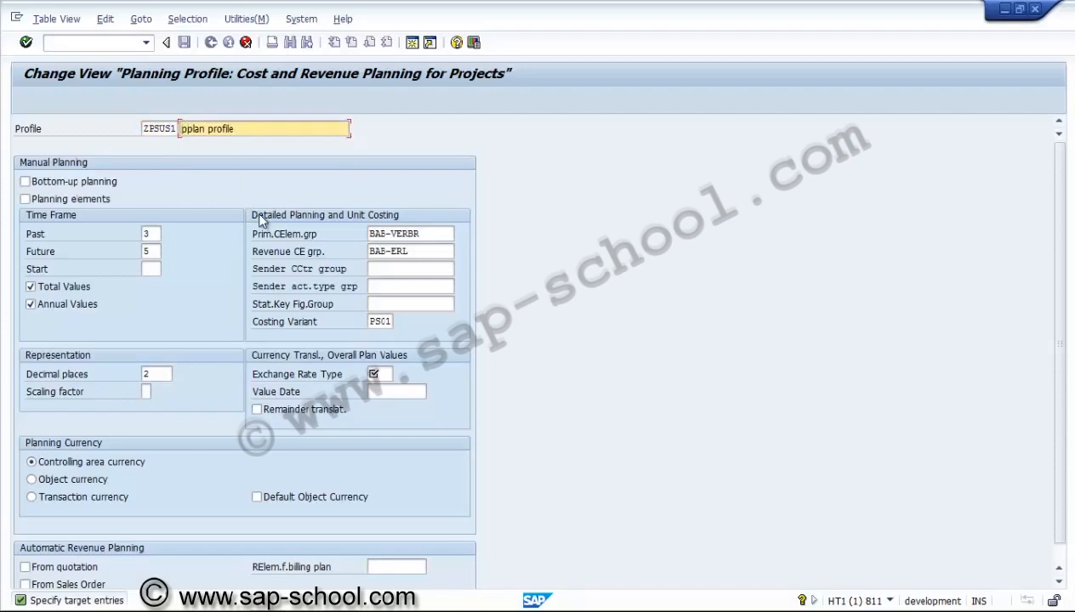
key(Delete)
text(P)
key(super+Right)
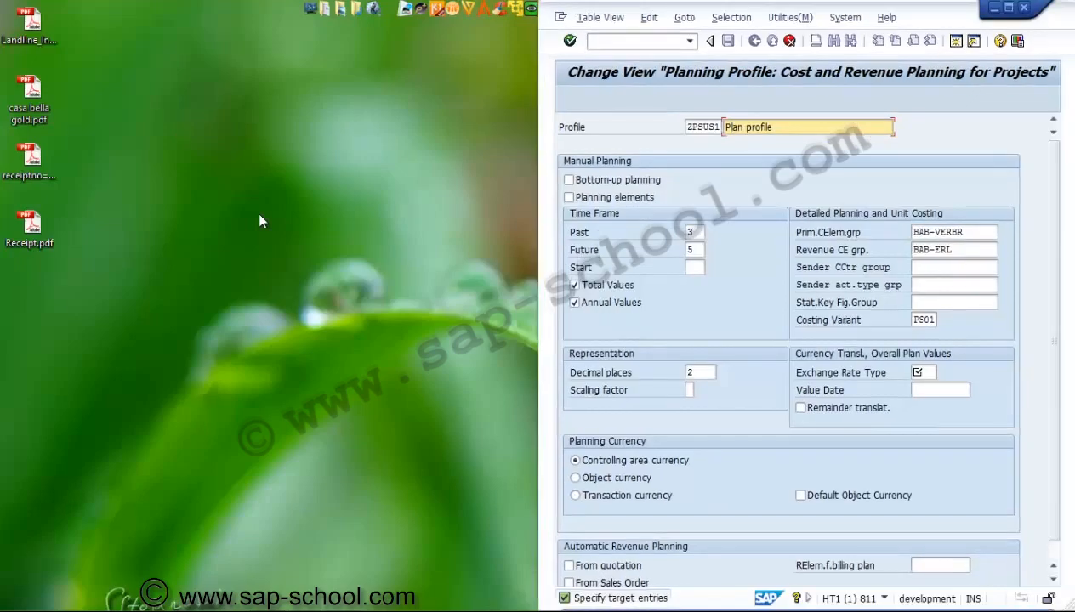
click(1007, 8)
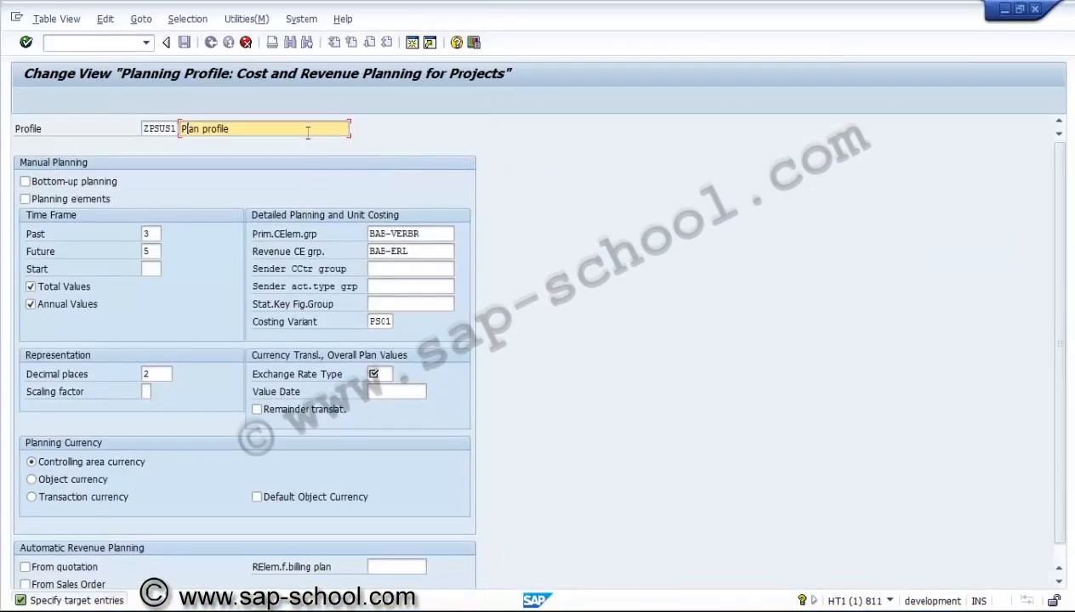
click(308, 129)
text(FOR C)
key(BackSpace)
text(US)
Step: Enable bottom-up planning and planning elements for profile ZPSUS1 and check its past and future time frame
click(92, 187)
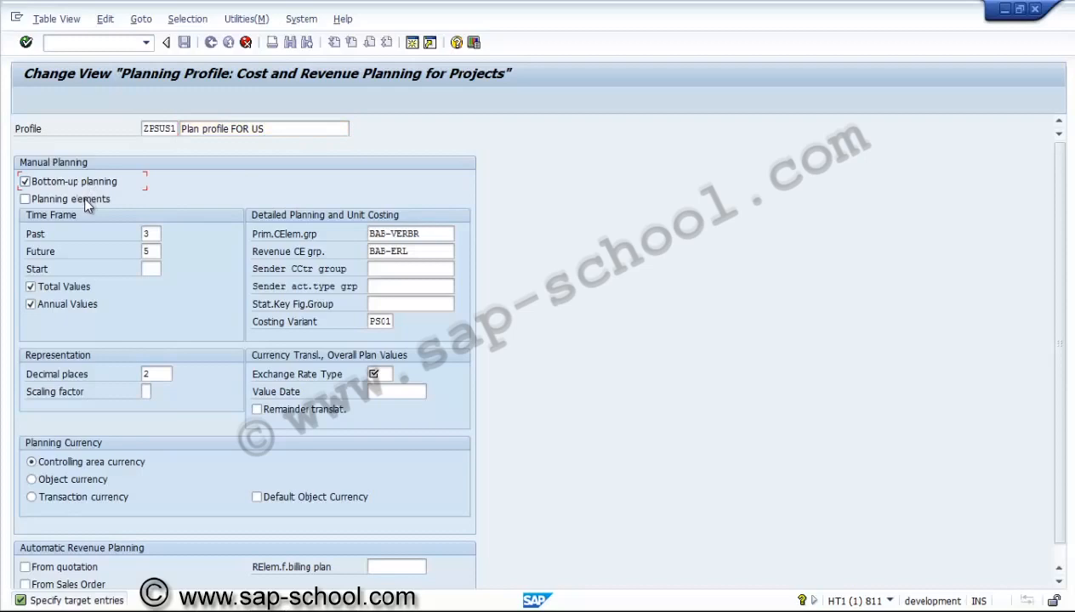
click(86, 199)
click(157, 235)
click(156, 250)
Step: Clear the primary cost element group and the revenue cost element group of profile ZPSUS1
click(423, 234)
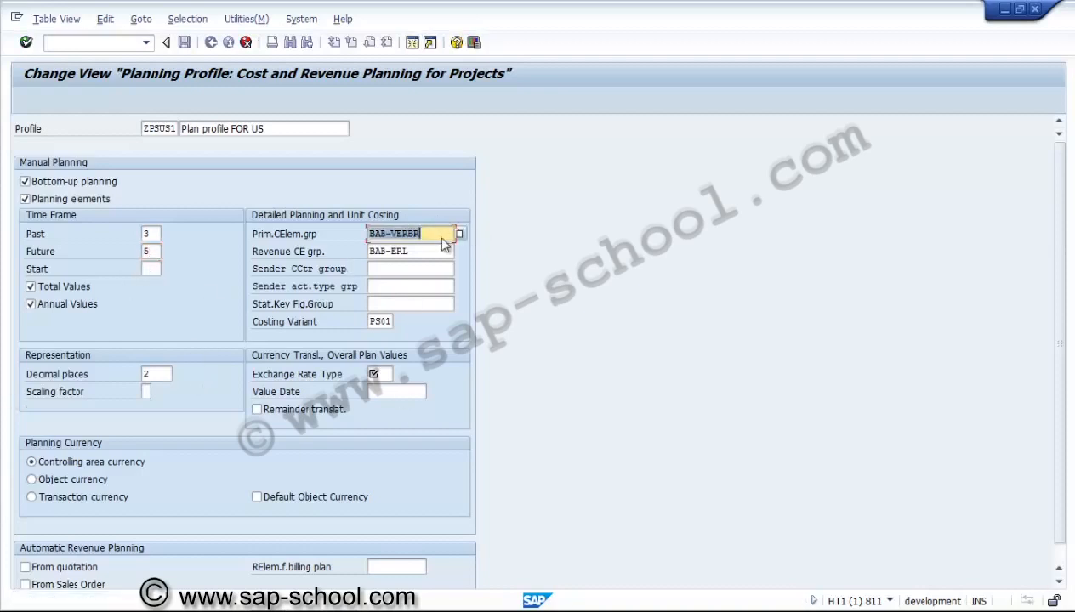
key(Delete)
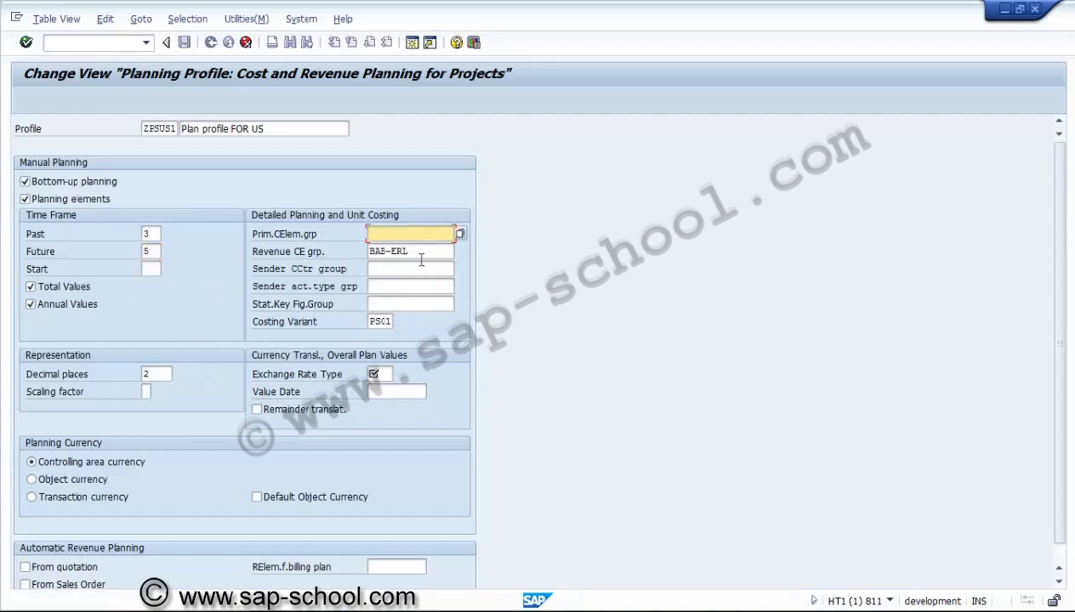
click(421, 252)
key(BackSpace)
key(BackSpace)
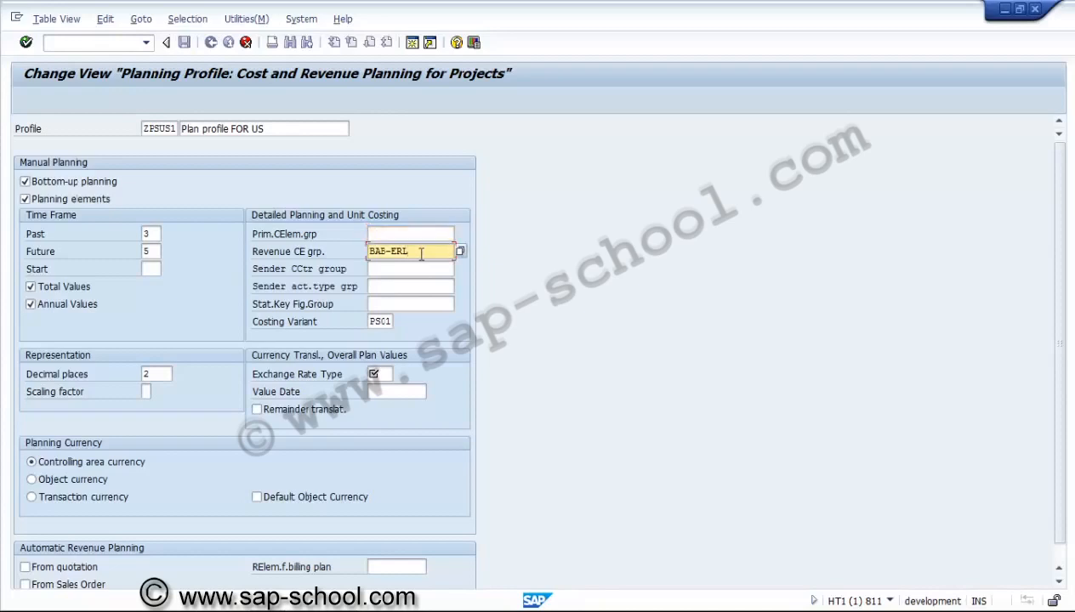
key(BackSpace)
key(BackSpace)
key(BackSpace)
key(BackSpace)
key(BackSpace)
click(387, 304)
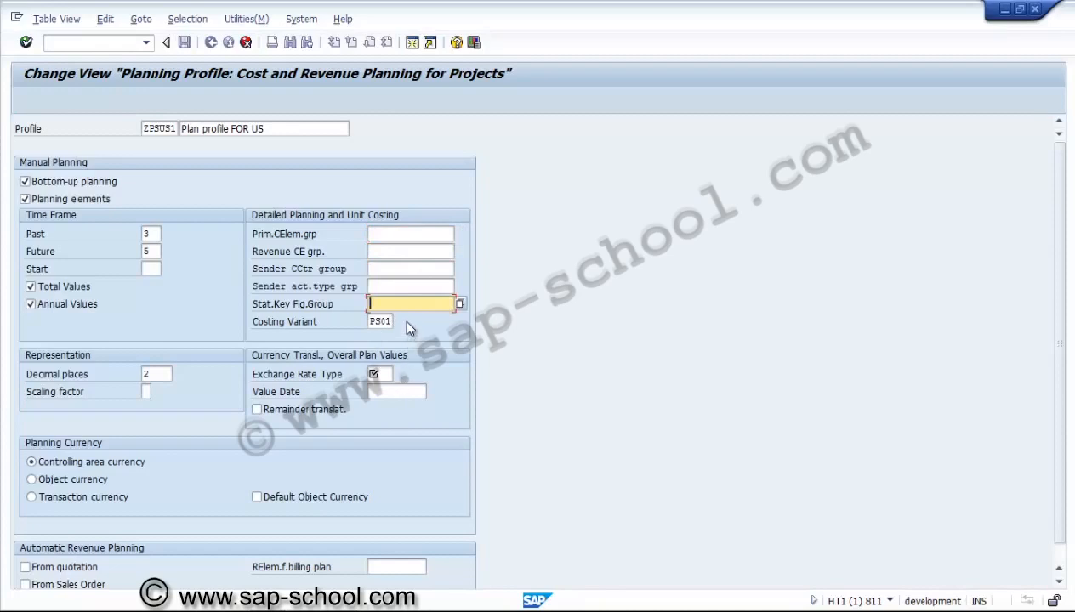
Step: Set the exchange rate type to M for overall plan values and confirm the copied profile
click(384, 374)
text(M)
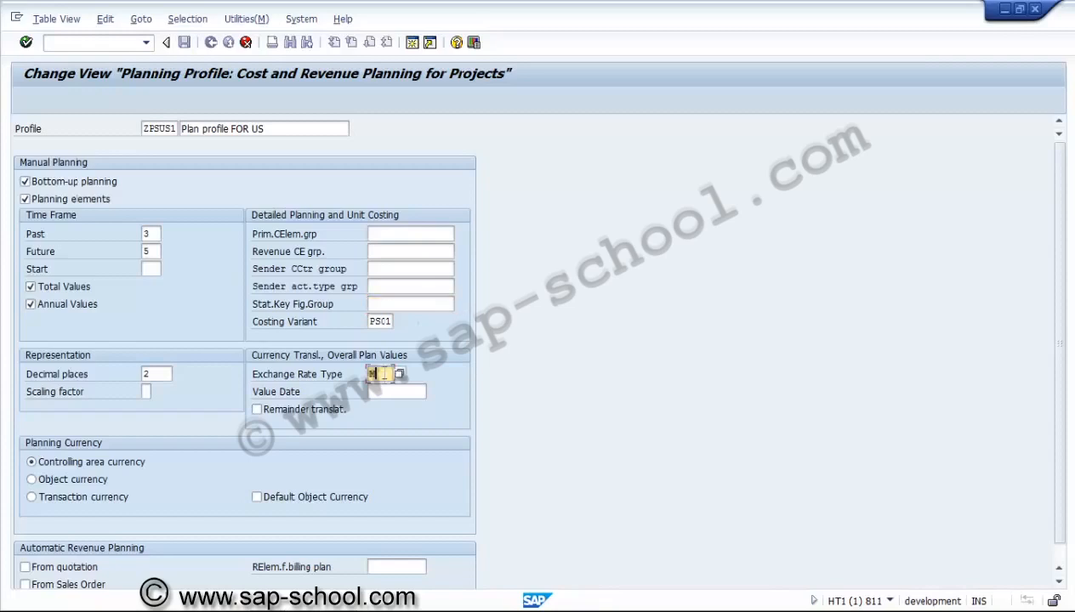
click(394, 305)
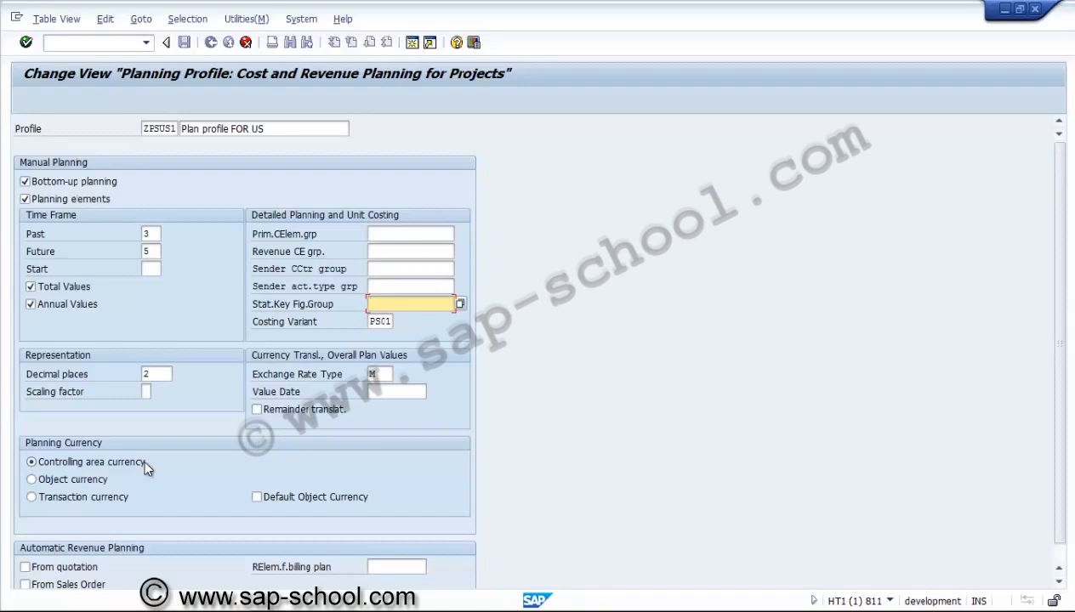
click(376, 377)
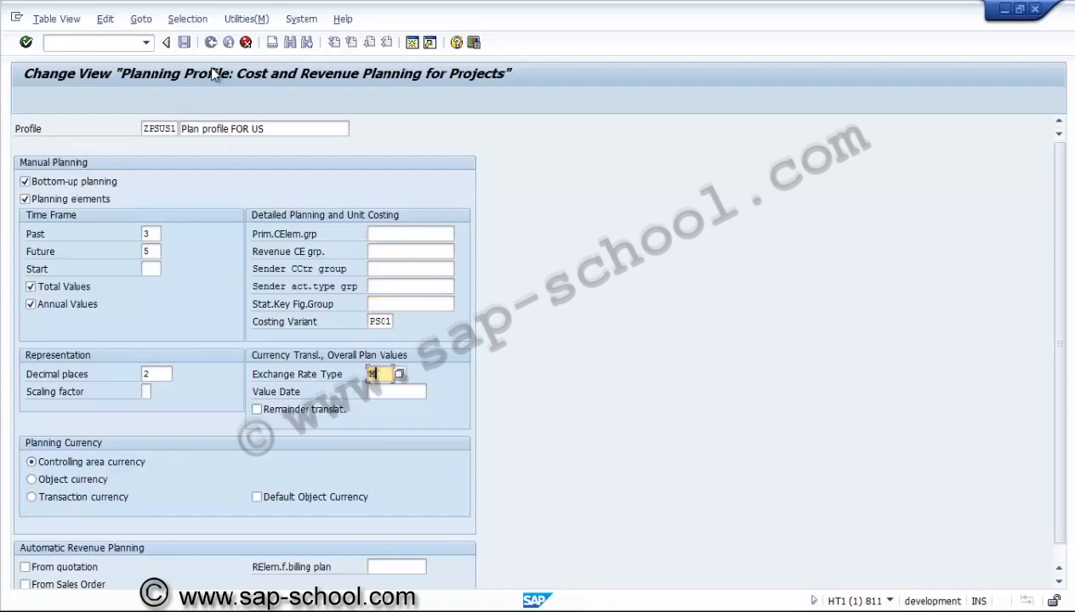
key(Return)
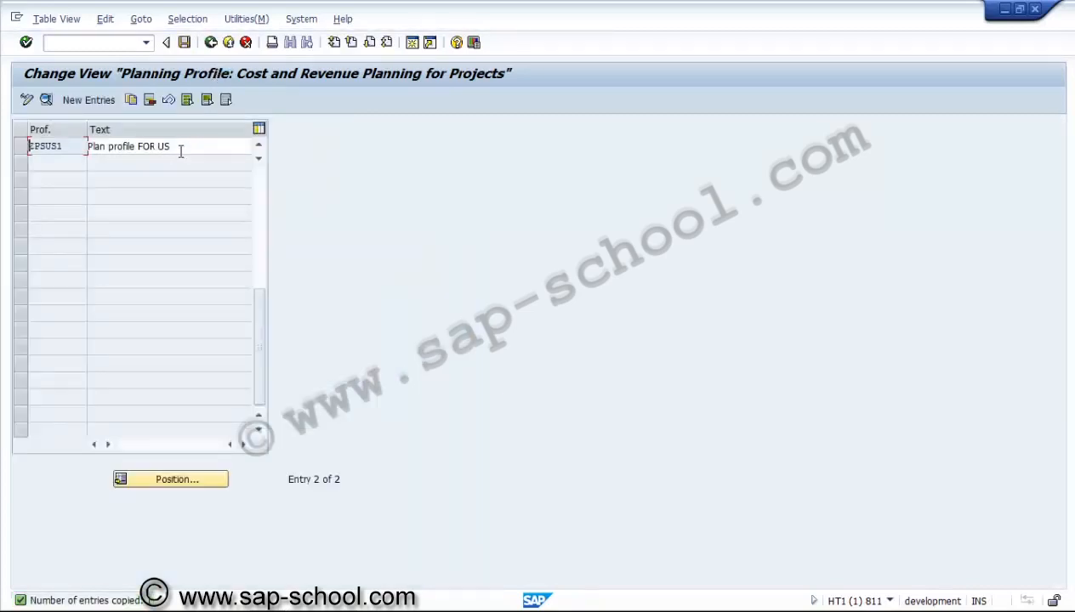
Step: Save the planning profile and create a new customizing request for it with the short description "PS - Planning profile"
click(181, 152)
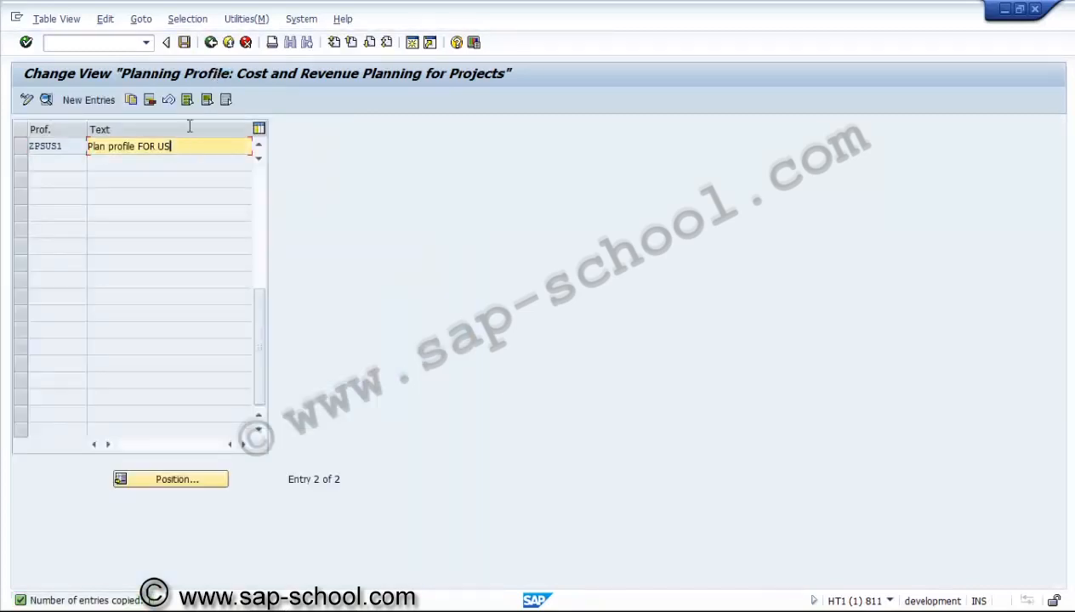
click(183, 41)
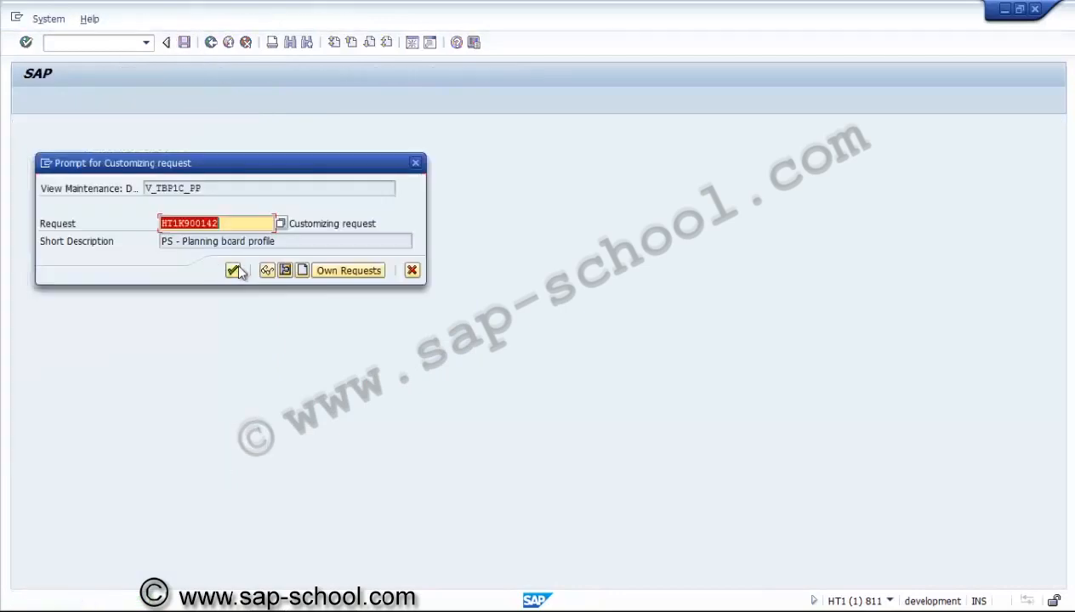
click(300, 270)
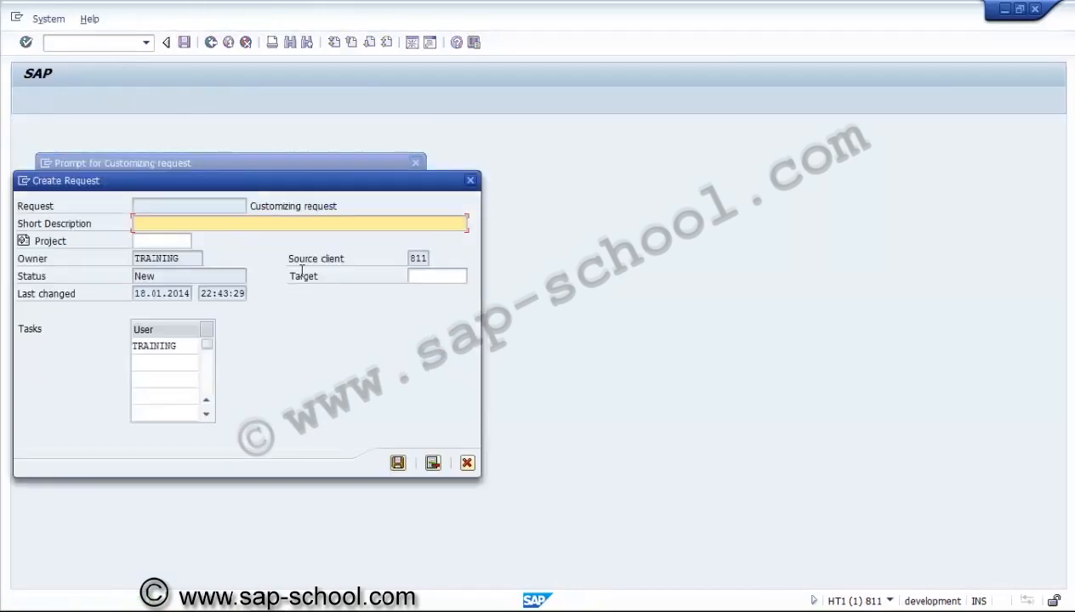
text(ps)
key(BackSpace)
key(BackSpace)
key(BackSpace)
text(PS - Planning profile)
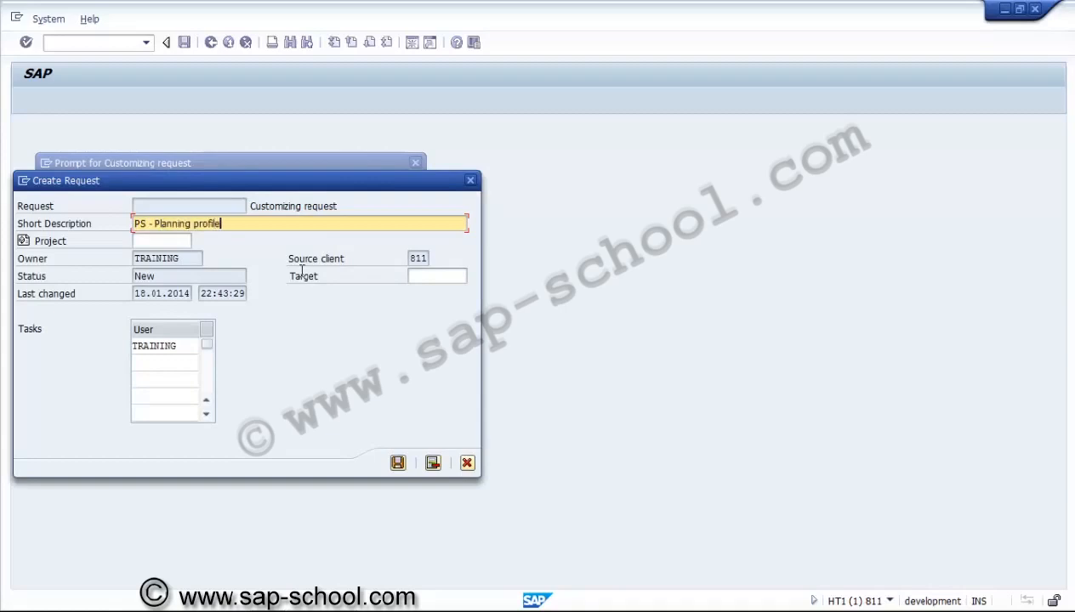
click(397, 464)
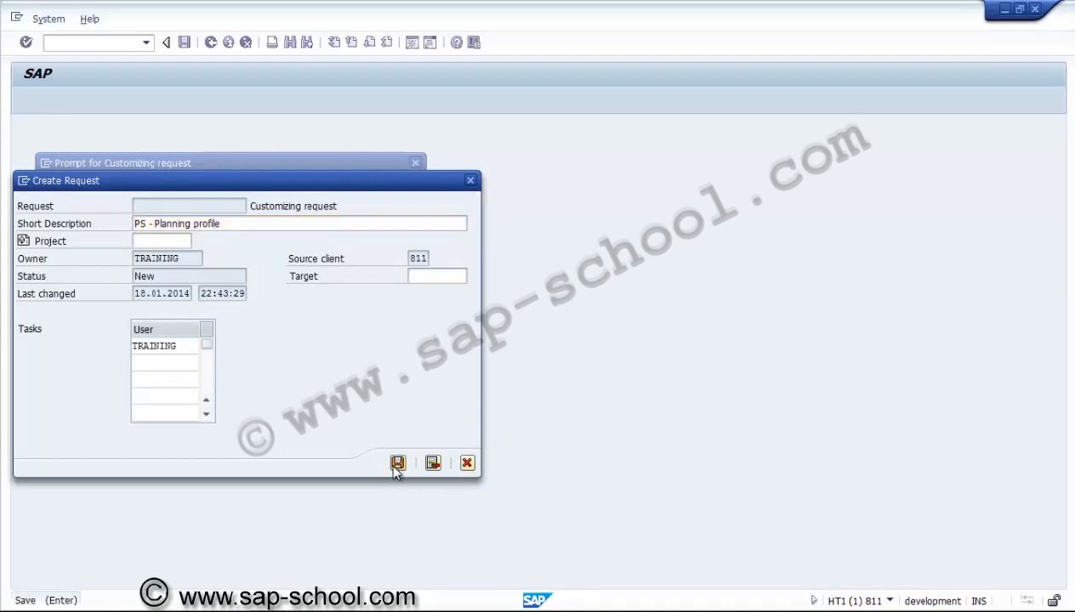
Step: Confirm the customizing request for the planning profile, return to the IMG and select Assign Planning Profile to Project Profile
click(232, 271)
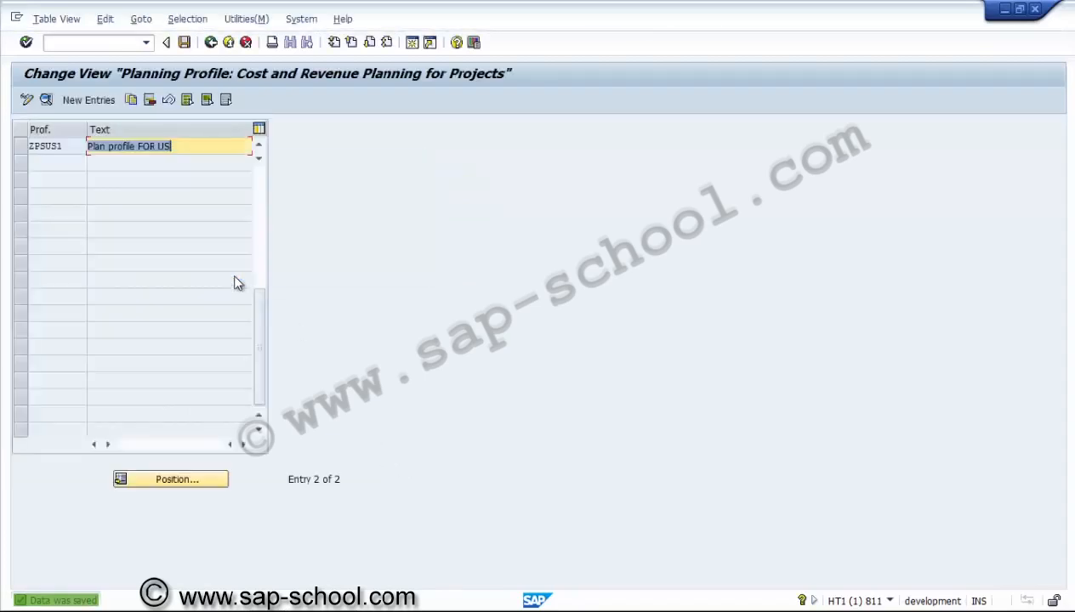
click(210, 41)
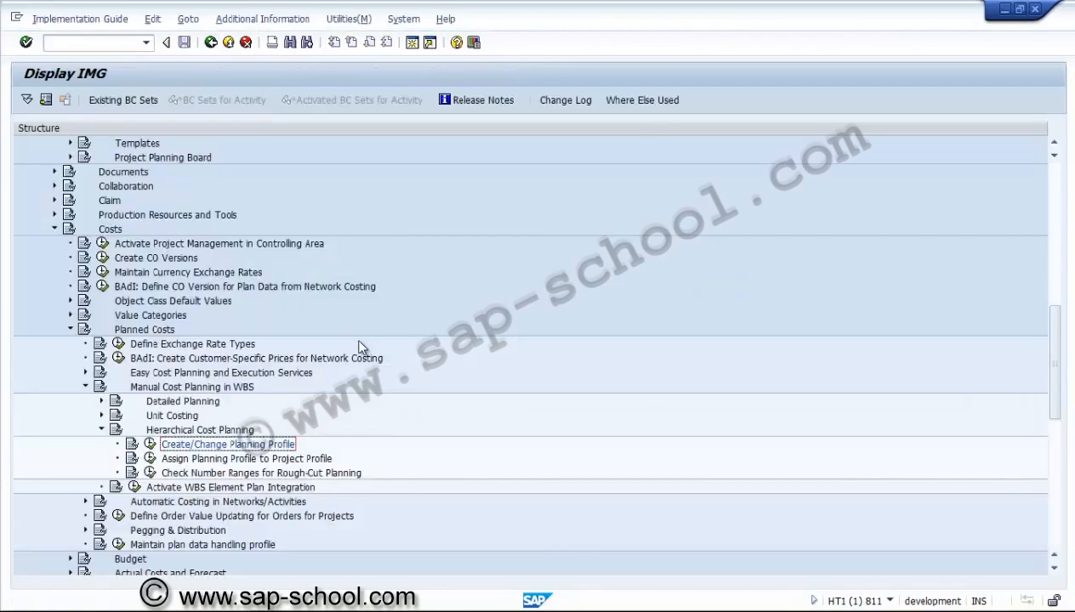
click(187, 462)
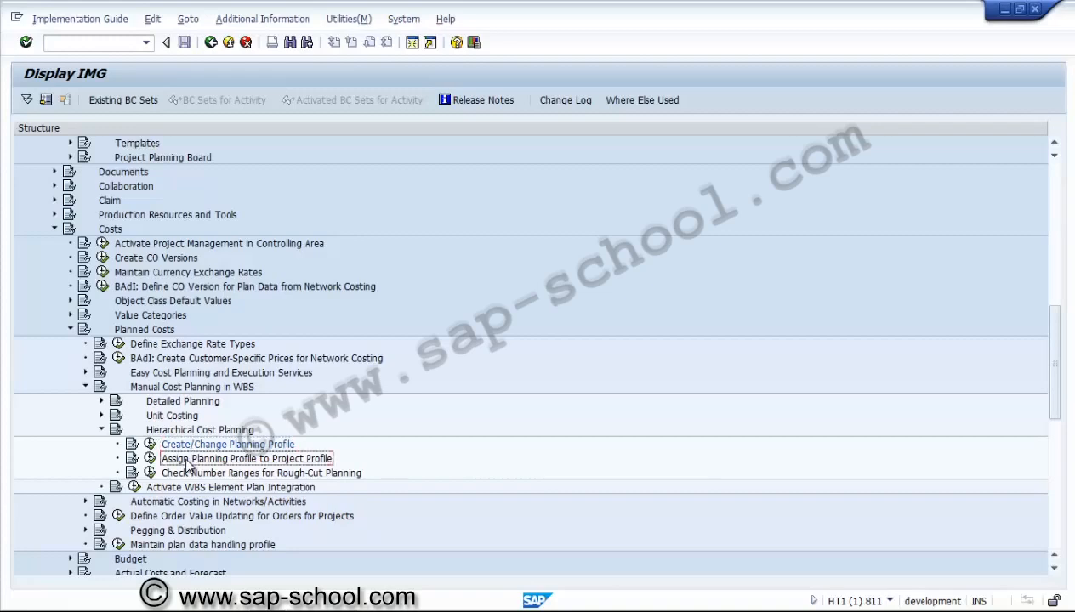
Step: Collapse the Planned Costs nodes, expand Budget and open the details of general budget profile 000001 in Maintain Budget Profiles
click(102, 430)
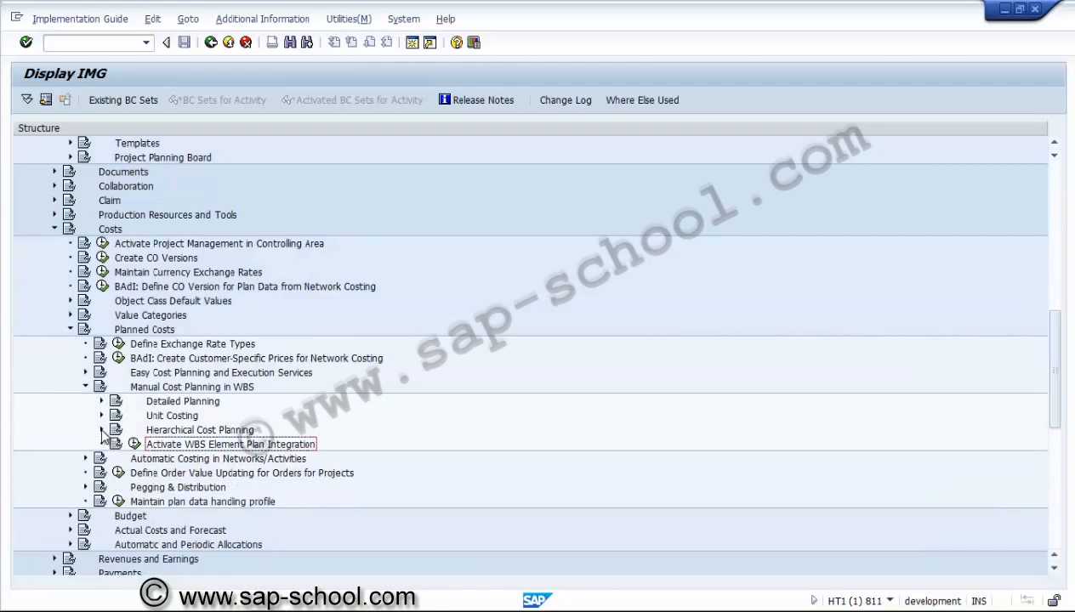
click(85, 387)
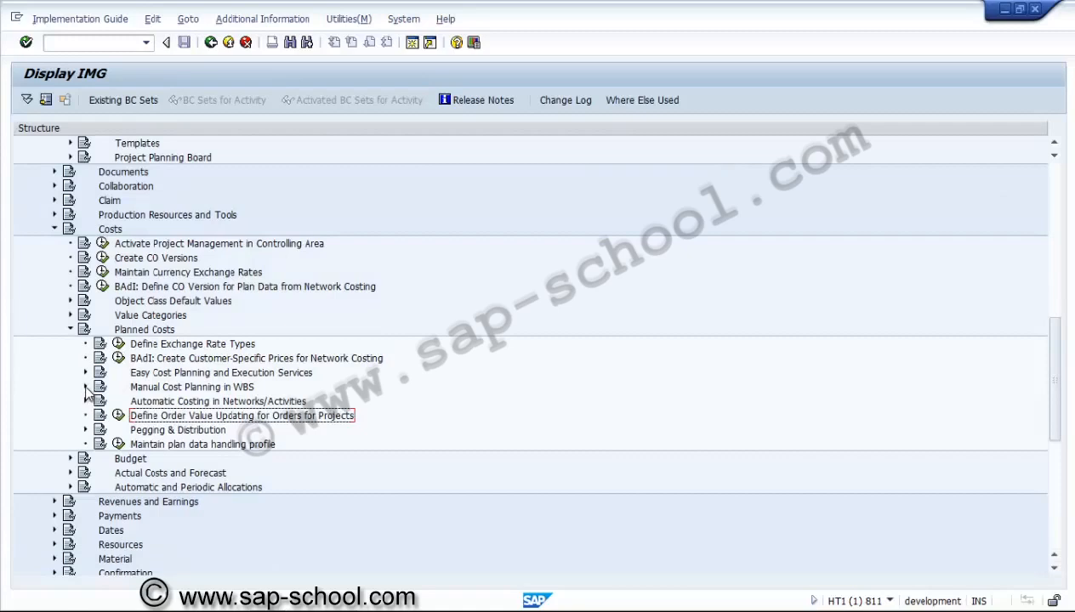
click(72, 330)
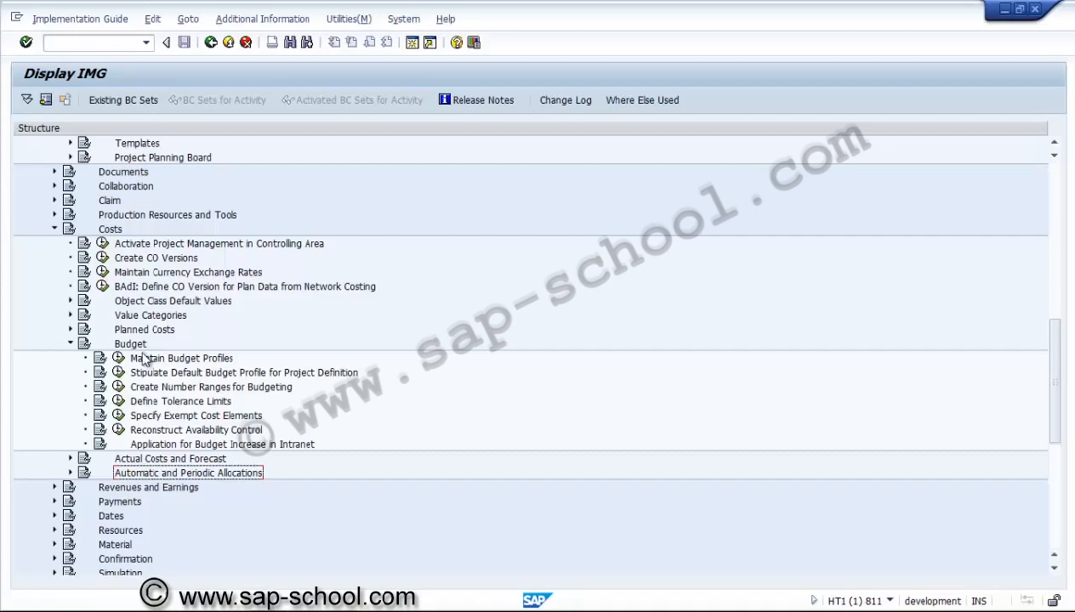
click(120, 358)
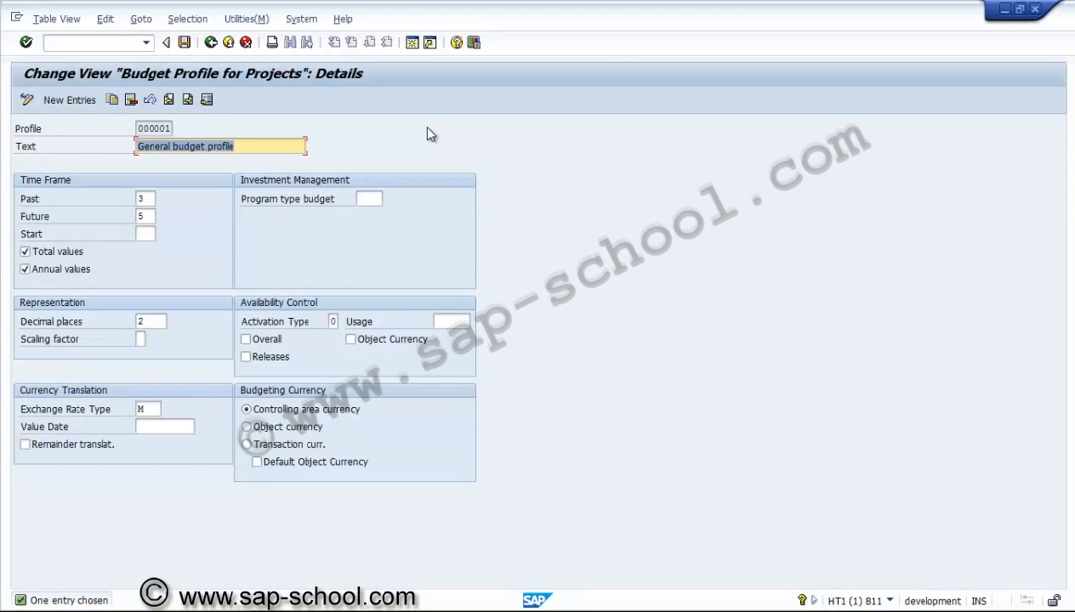
Step: Examine the general budget profile's time frame, decimal places and available activation types for availability control
click(147, 198)
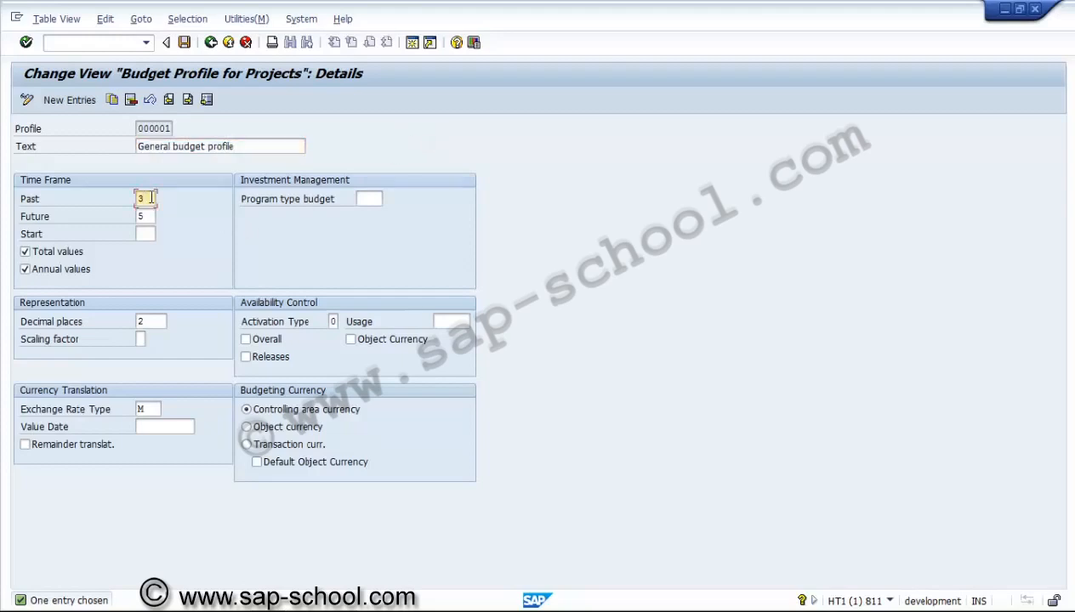
click(155, 324)
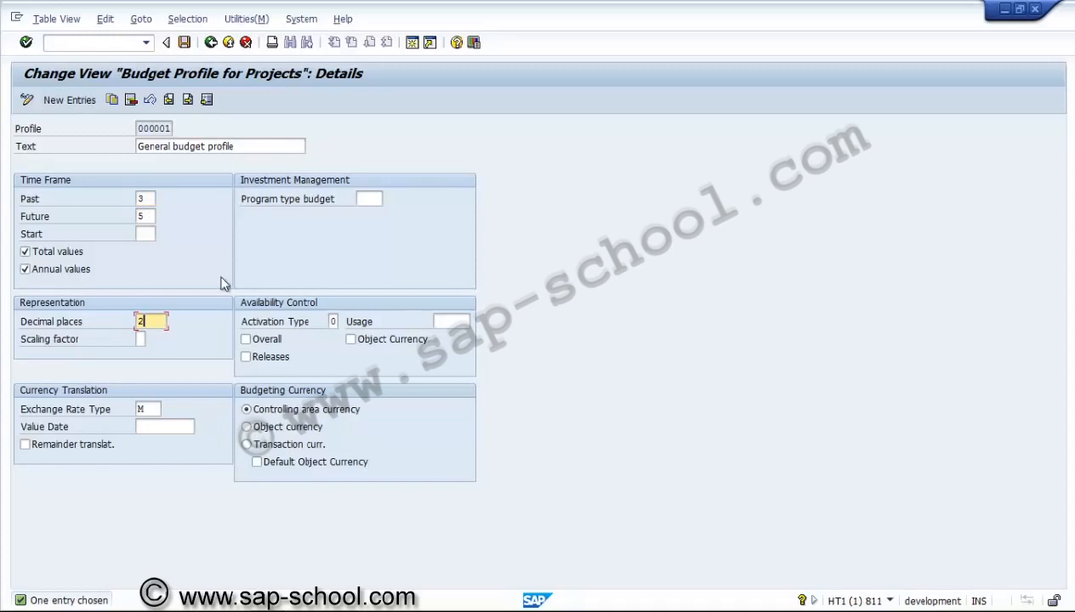
click(333, 321)
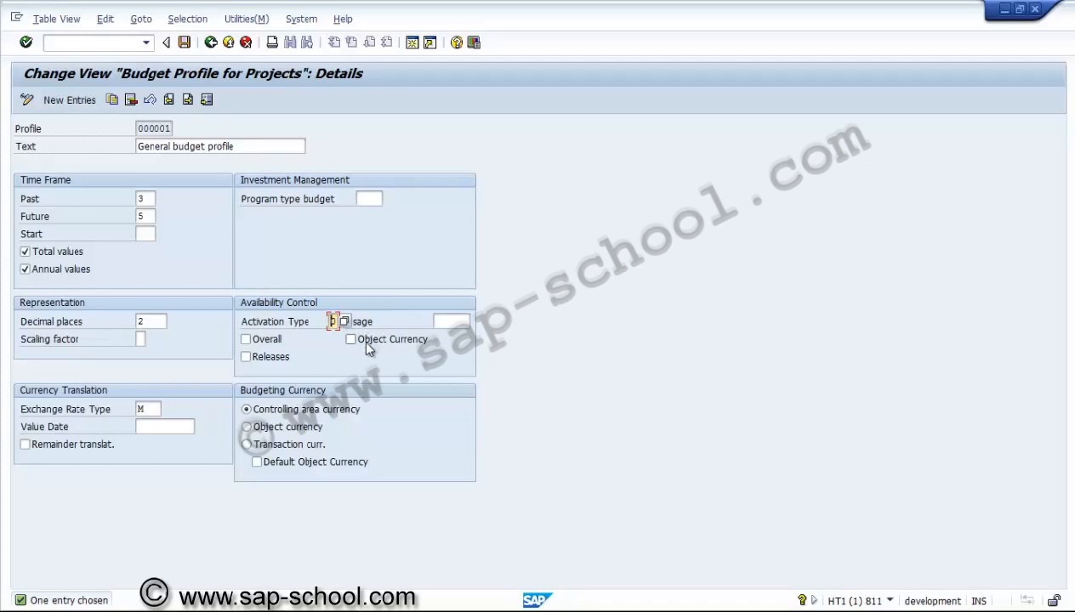
click(344, 321)
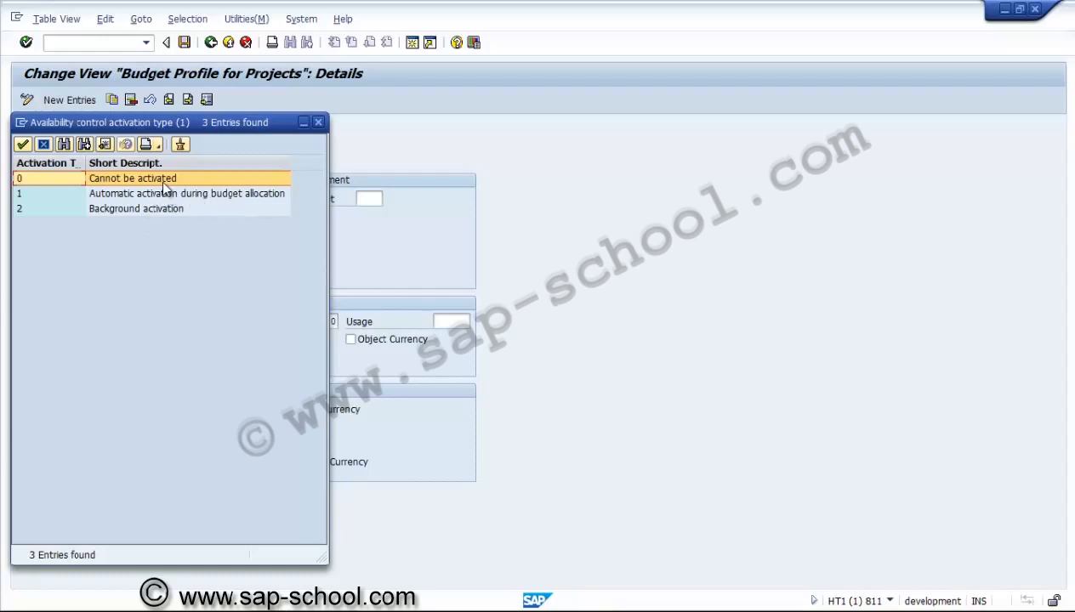
click(319, 123)
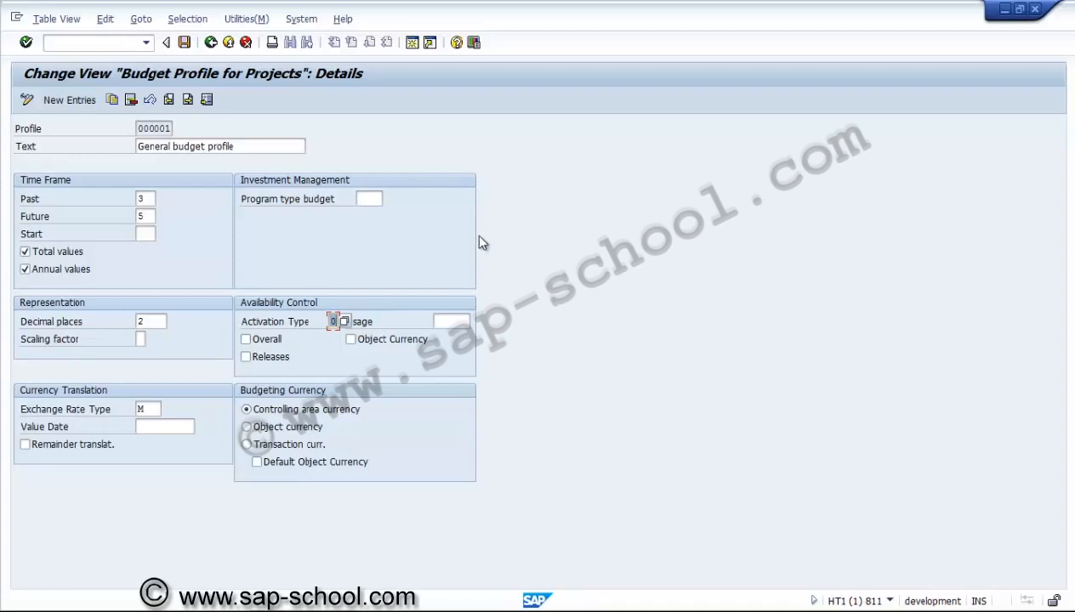
Step: Copy budget profile 000001 to a new profile ZPSUS1
click(112, 100)
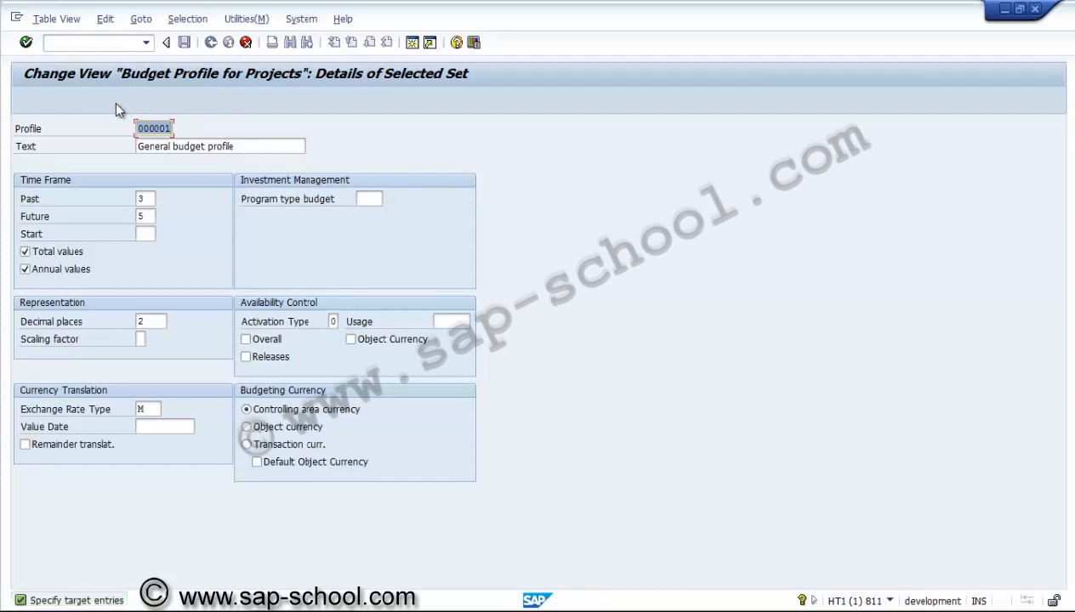
text(z)
text(ZPSUS)
text(1)
Step: Change the description of budget profile ZPSUS1 to "Budget profile for US01"
click(170, 146)
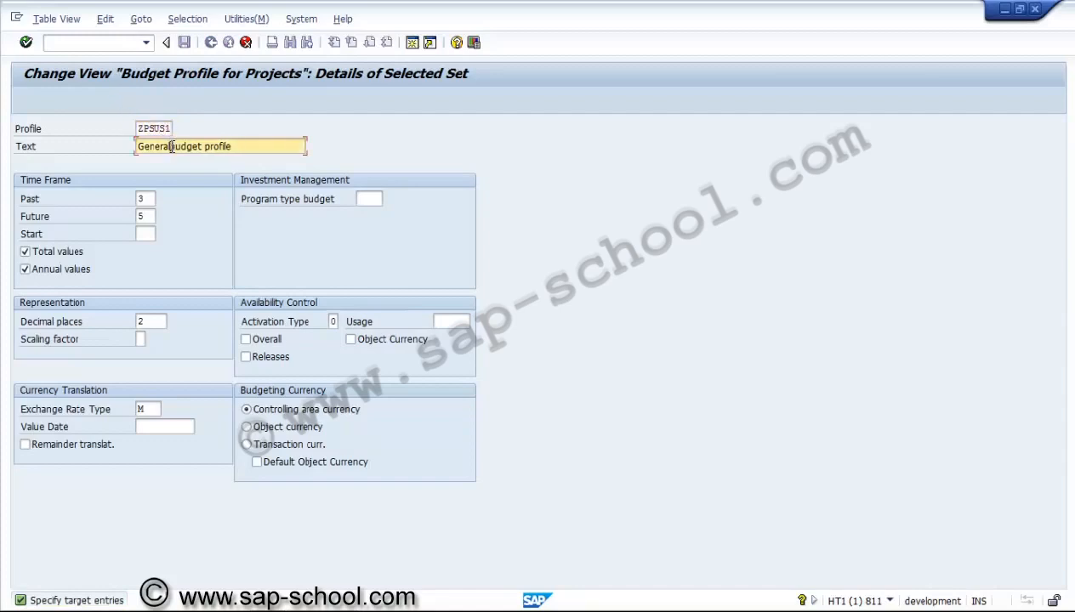
key(BackSpace)
key(BackSpace)
key(BackSpace)
key(BackSpace)
key(BackSpace)
key(BackSpace)
key(BackSpace)
key(BackSpace)
text(B)
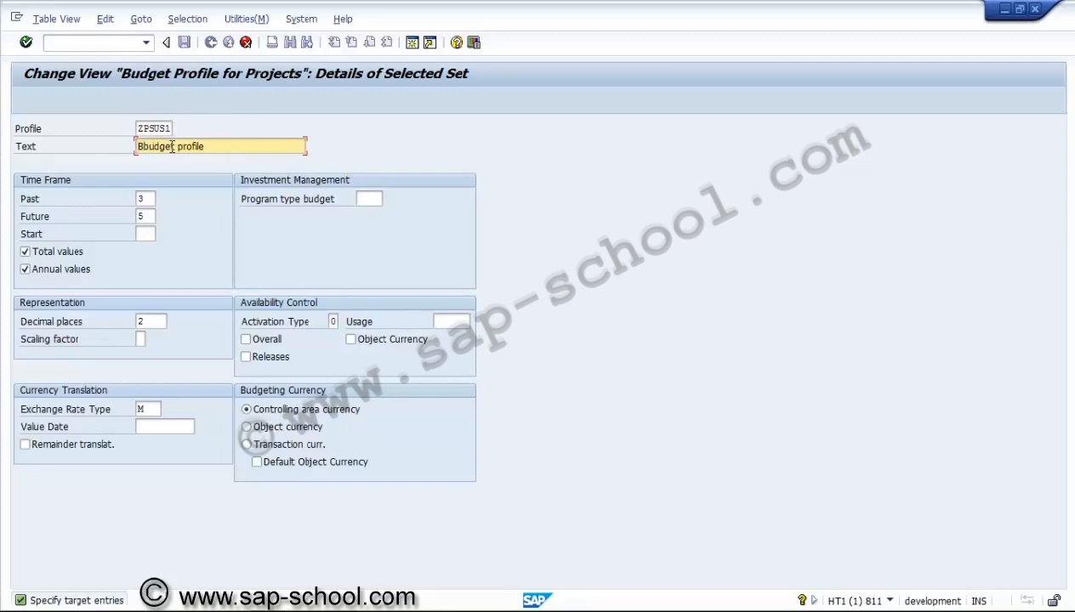
key(Delete)
key(Right)
key(Right)
key(Right)
text(for US01)
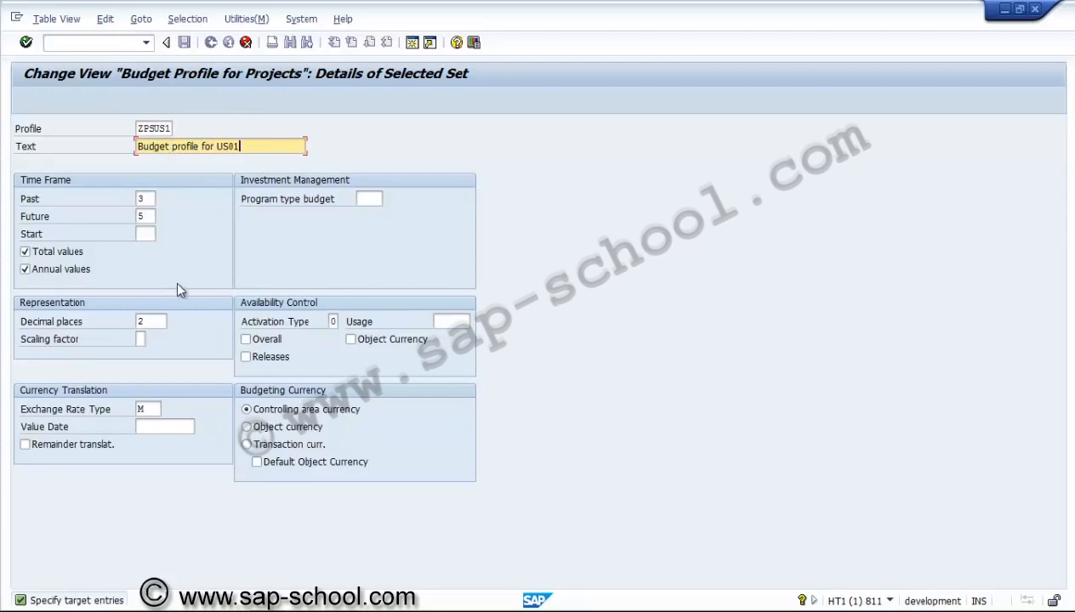
Step: Set availability control to activation type 1 with Overall and Releases enabled, and confirm the copied budget profile
click(334, 322)
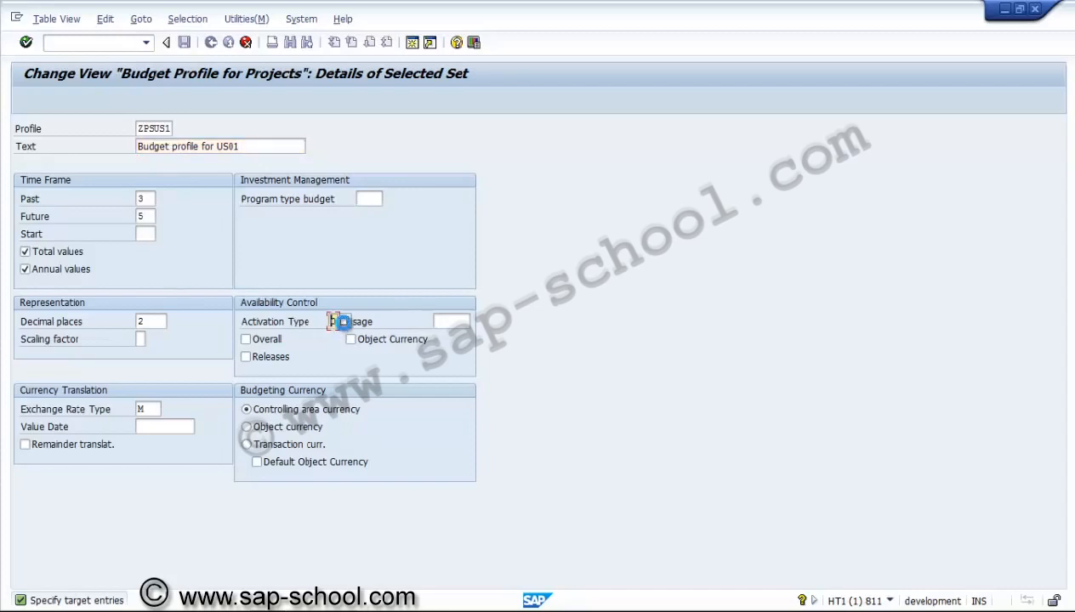
click(342, 320)
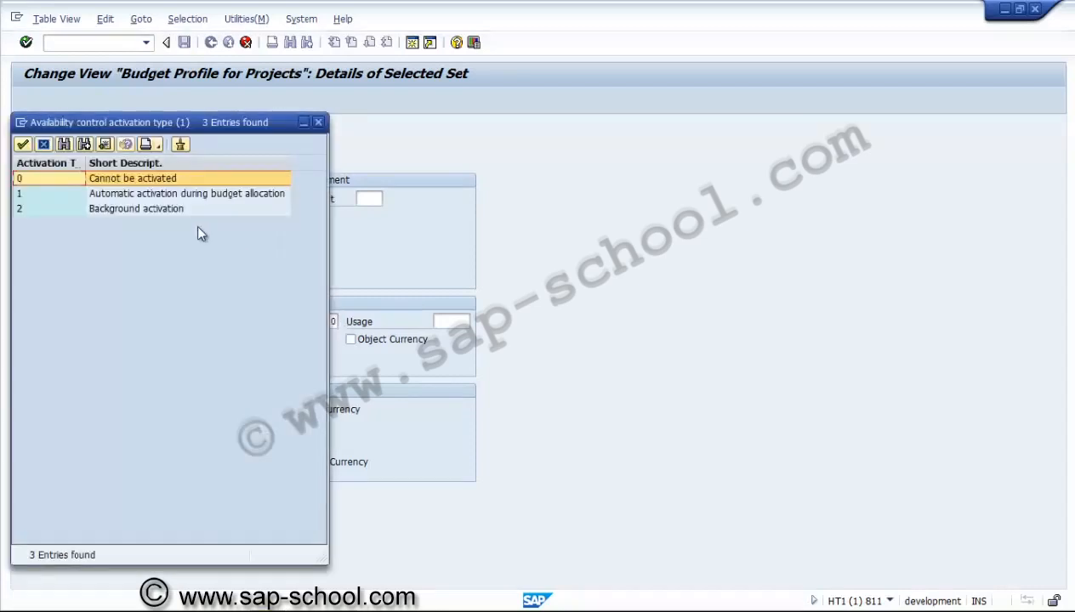
double_click(123, 193)
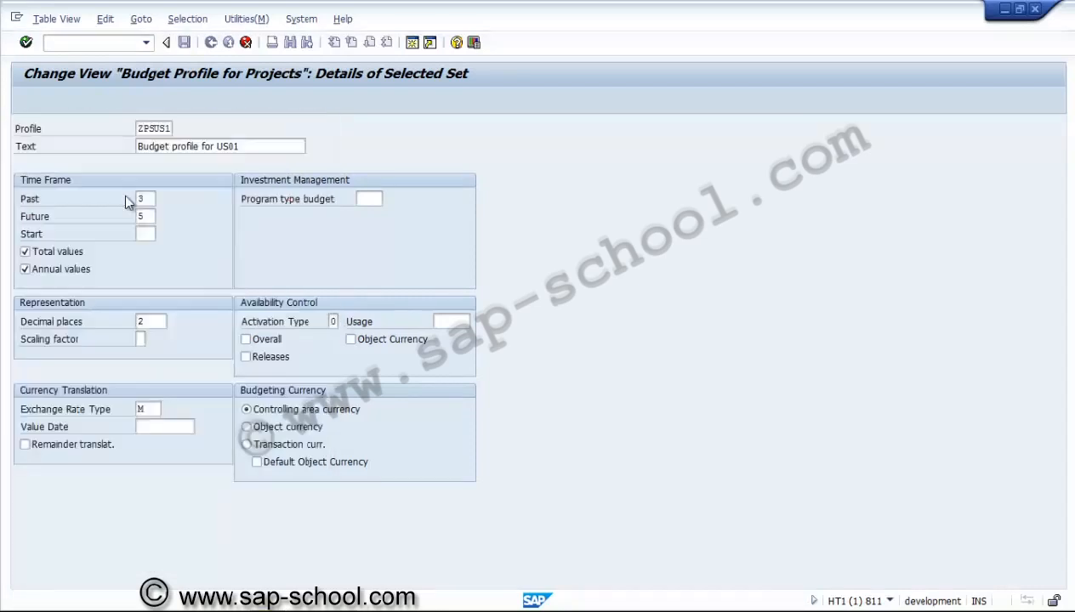
click(262, 339)
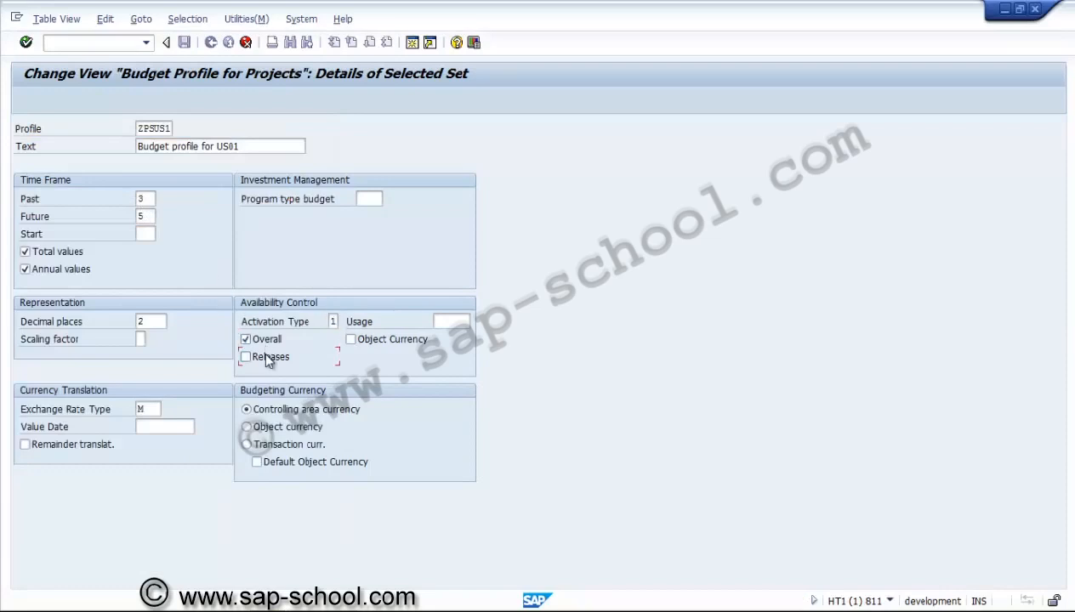
click(265, 358)
key(Return)
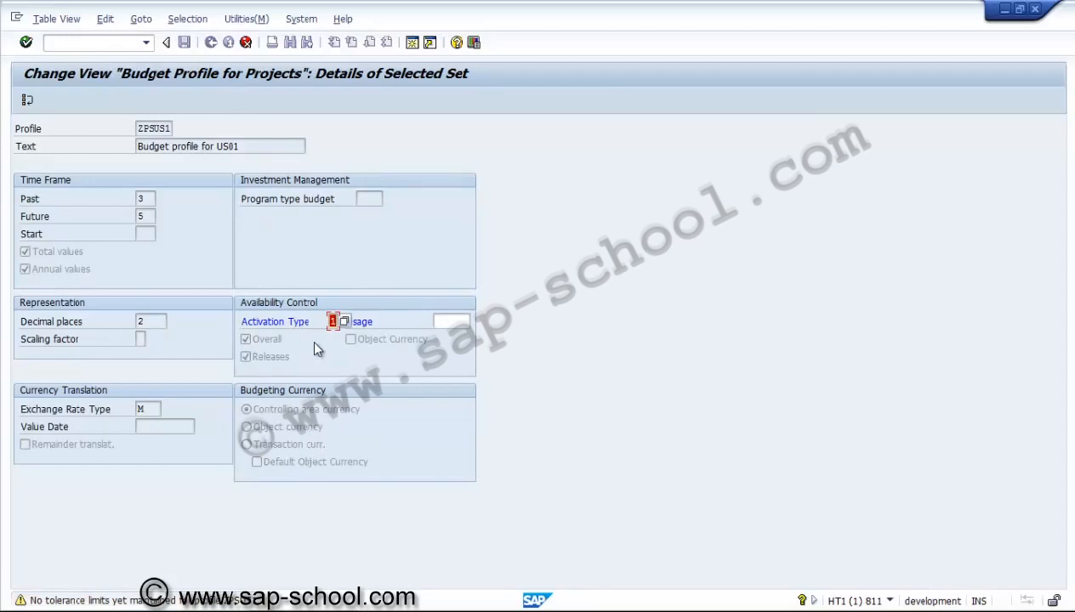
key(Return)
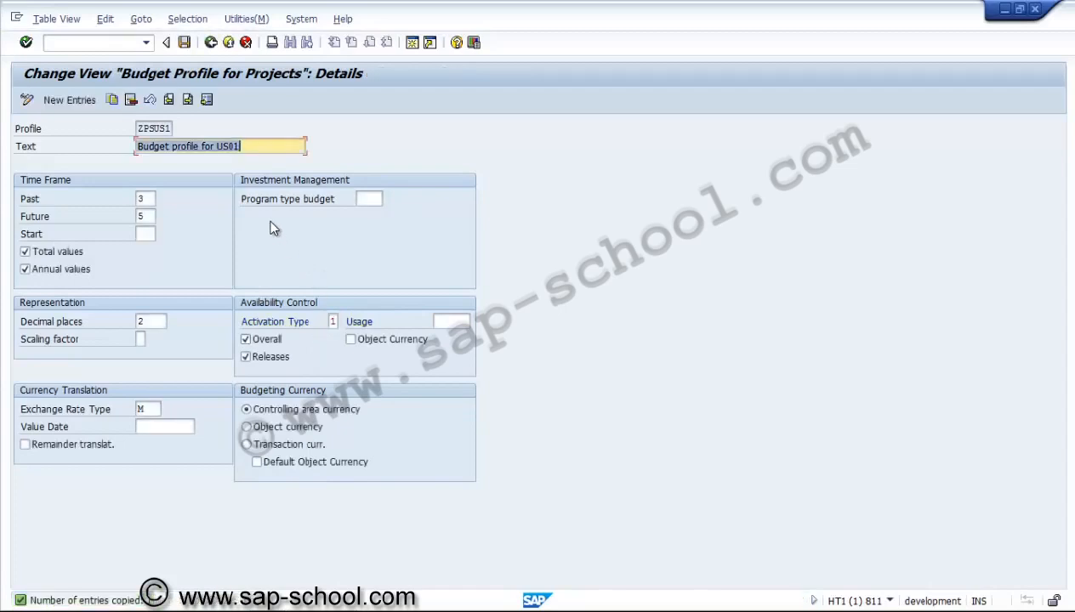
Step: Save the budget profile in a new customizing request described as "PS - Budget profile" and return to the IMG
click(184, 43)
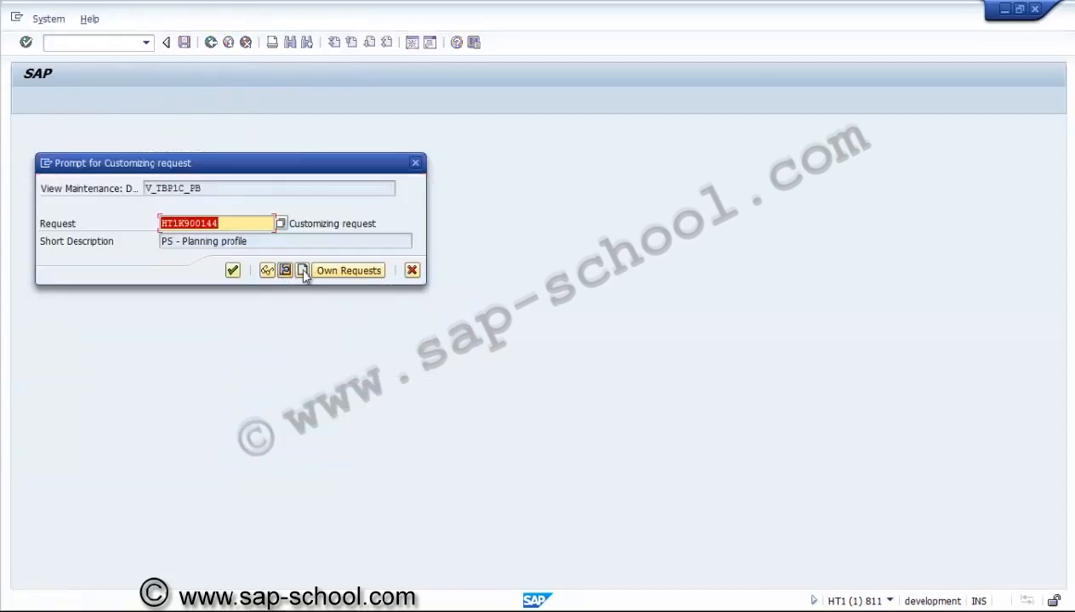
click(302, 270)
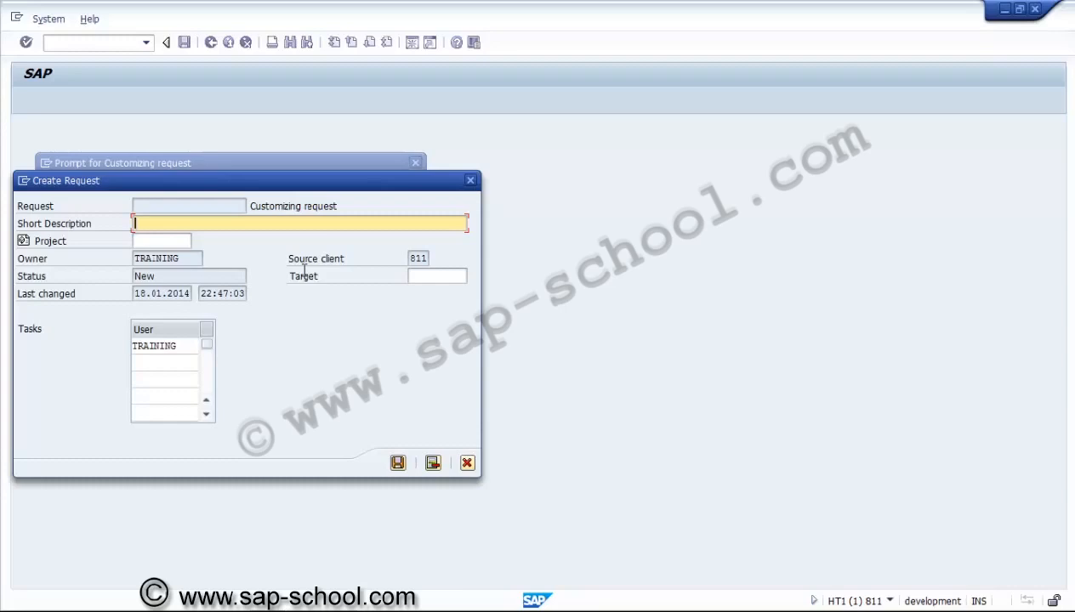
text(PS - Budget profile)
click(397, 464)
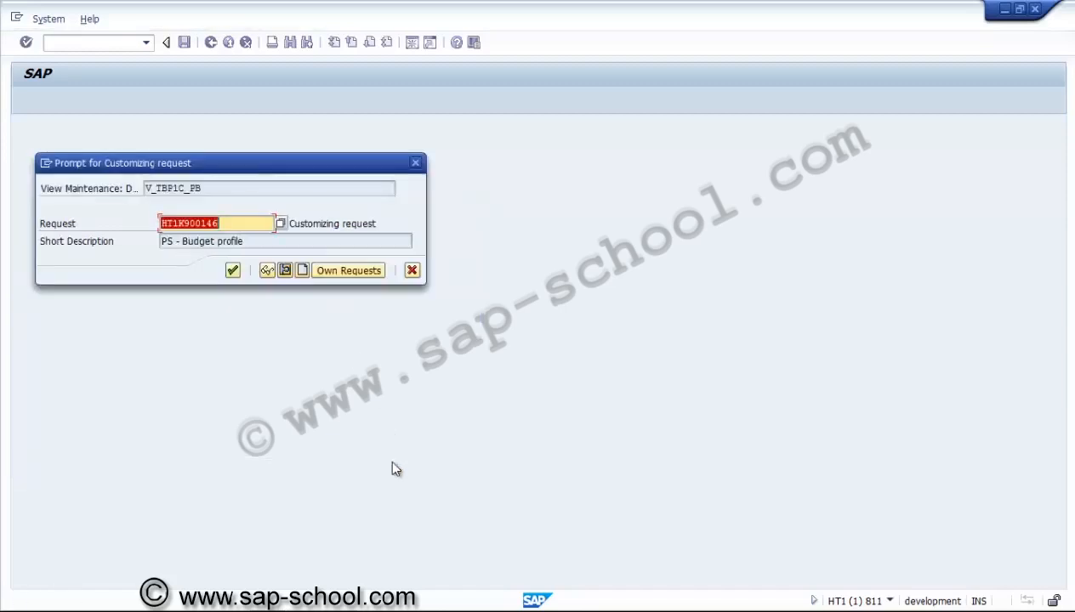
key(Return)
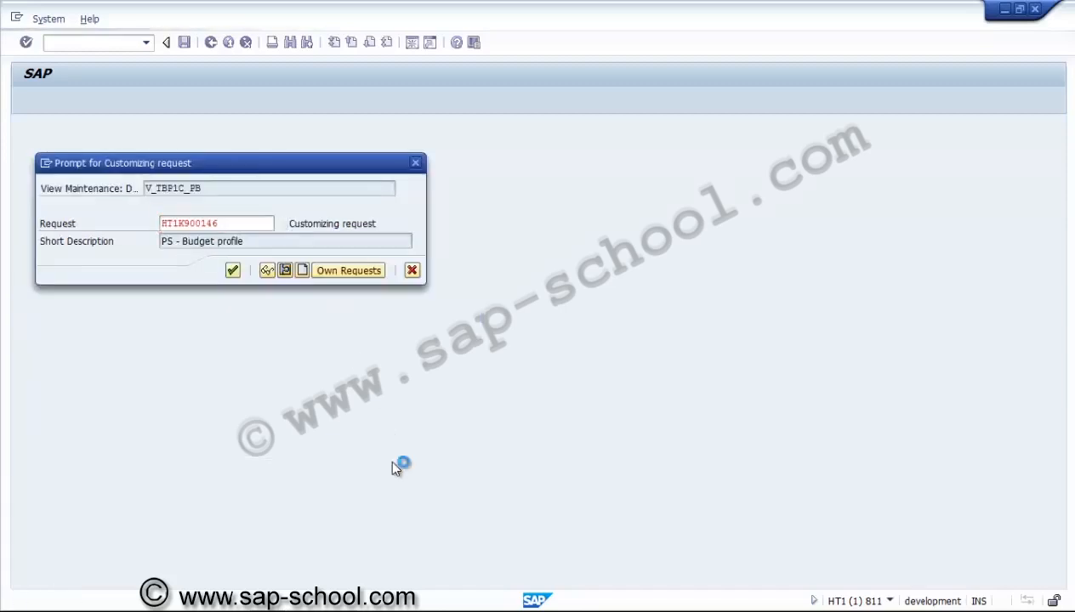
key(F3)
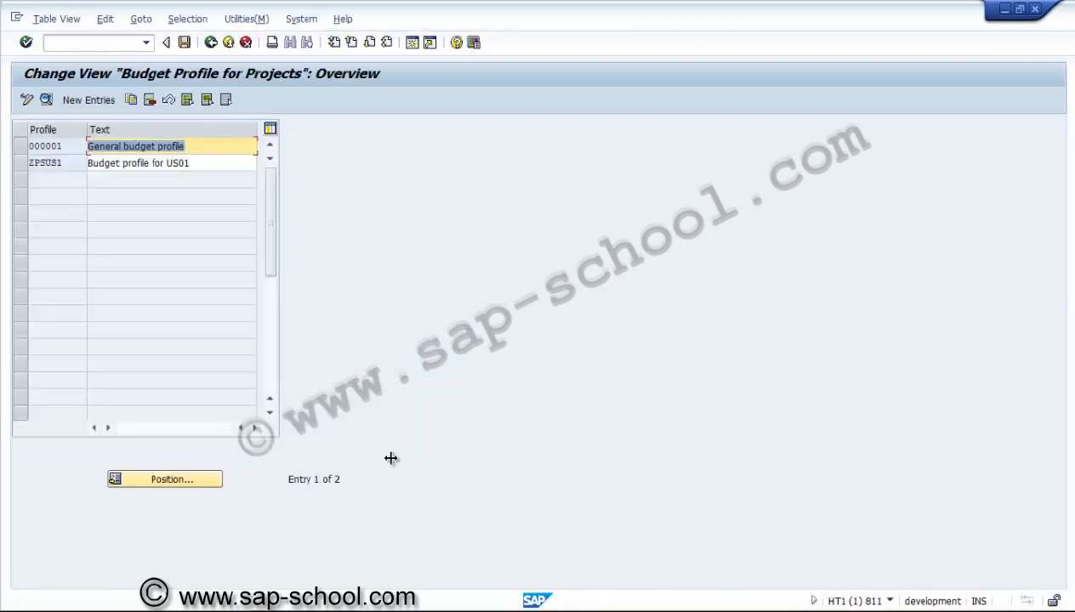
click(210, 43)
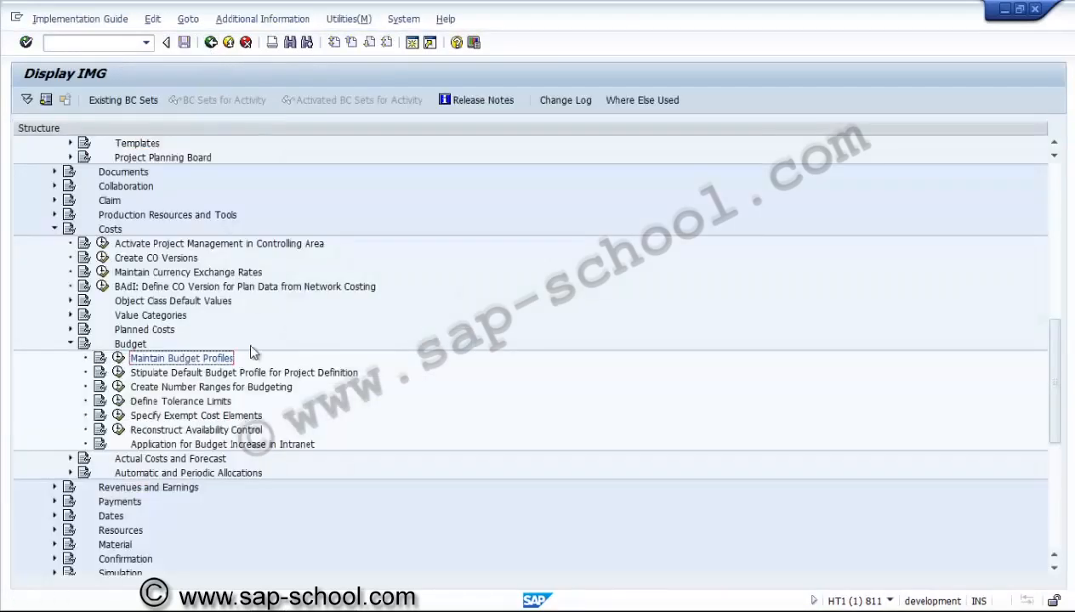
Step: Open Define Tolerance Limits for the budget and start a new entry with controlling area US01
click(161, 401)
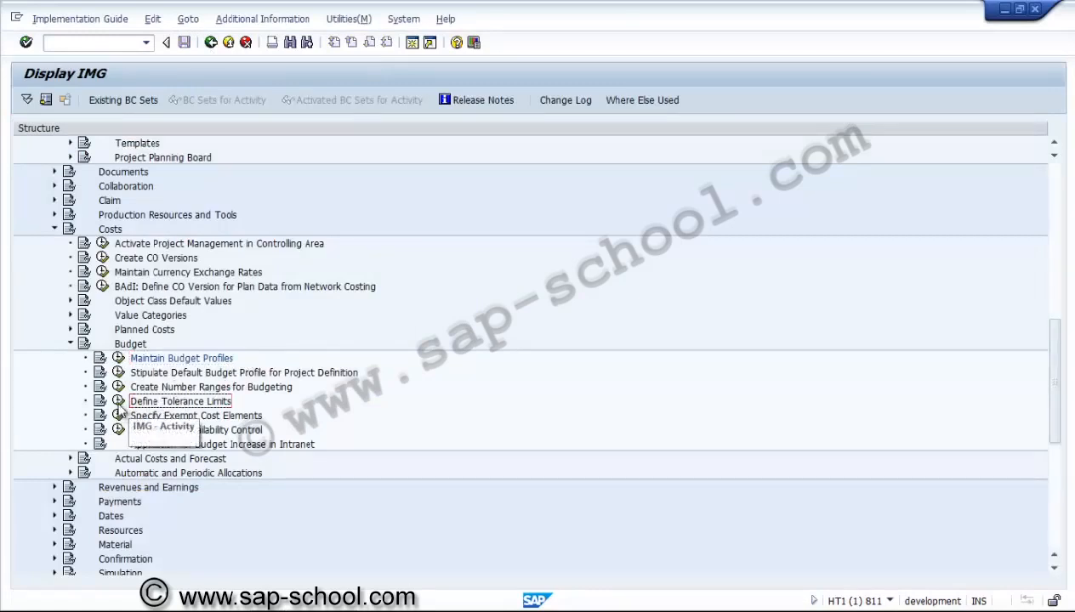
click(118, 402)
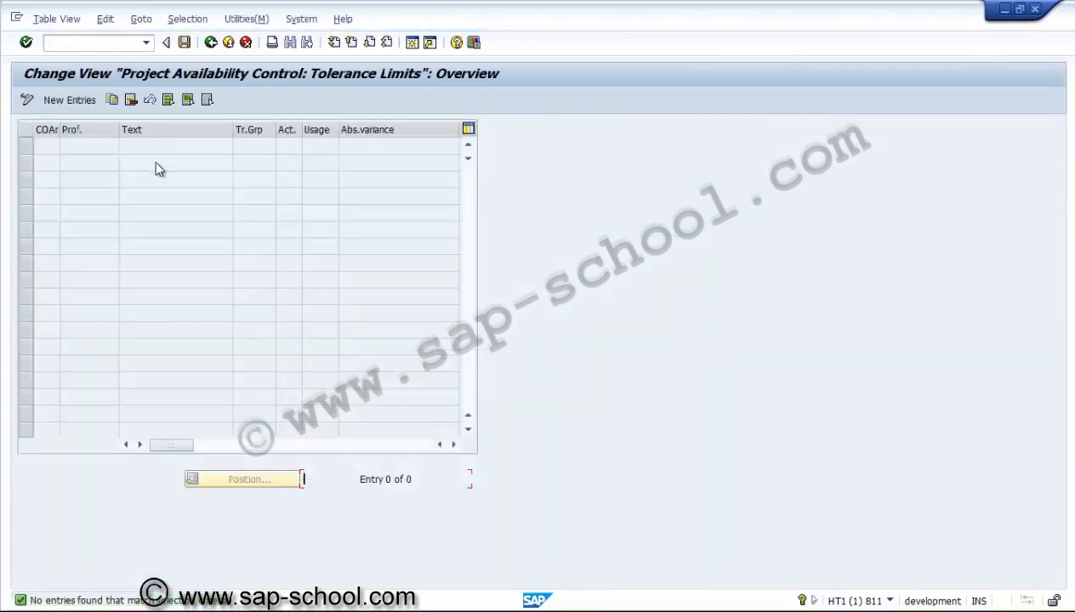
click(83, 103)
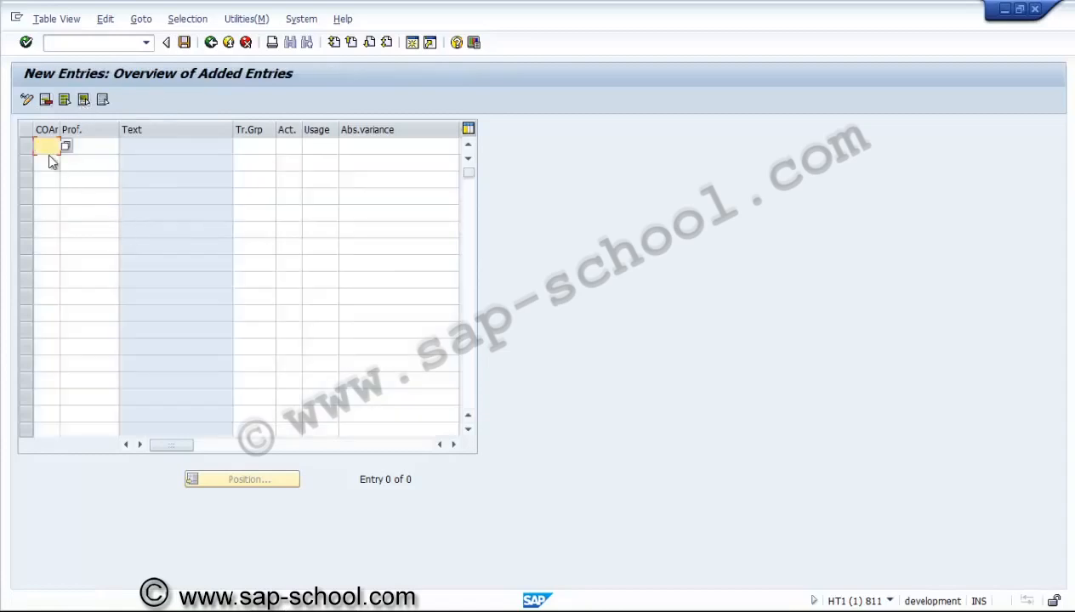
click(68, 149)
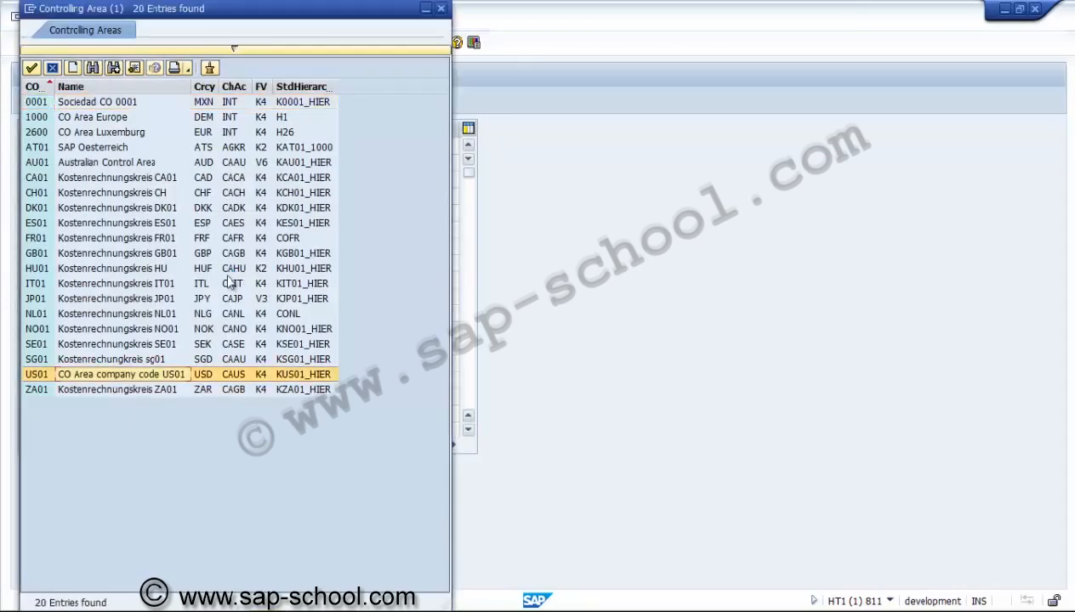
double_click(51, 375)
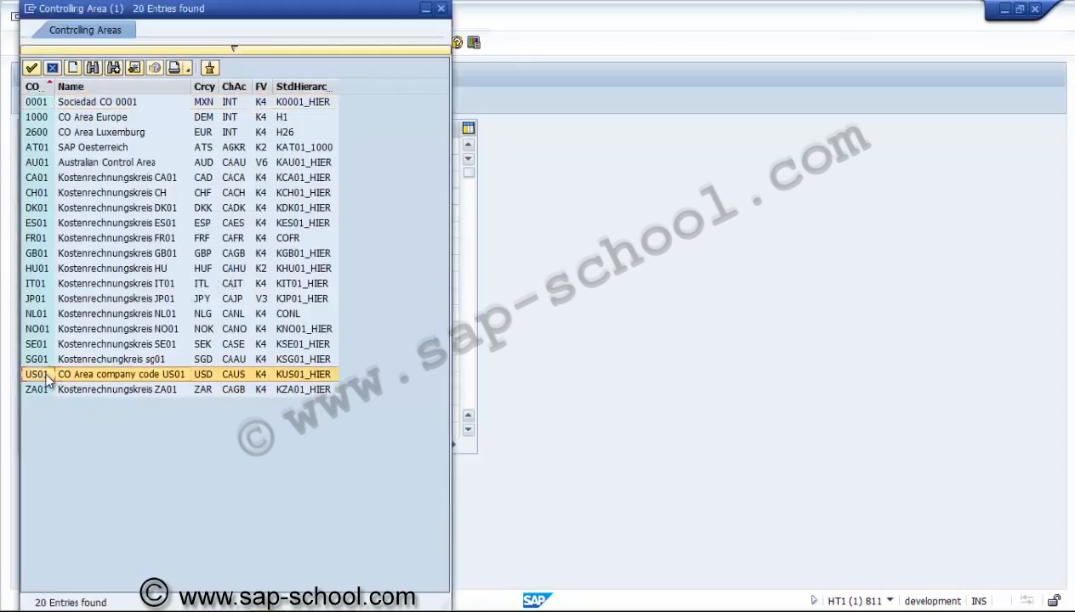
Step: Assign budget profile ZPSUS1 and activity group ++ (All activity groups) to the first US01 tolerance limit entry
click(100, 149)
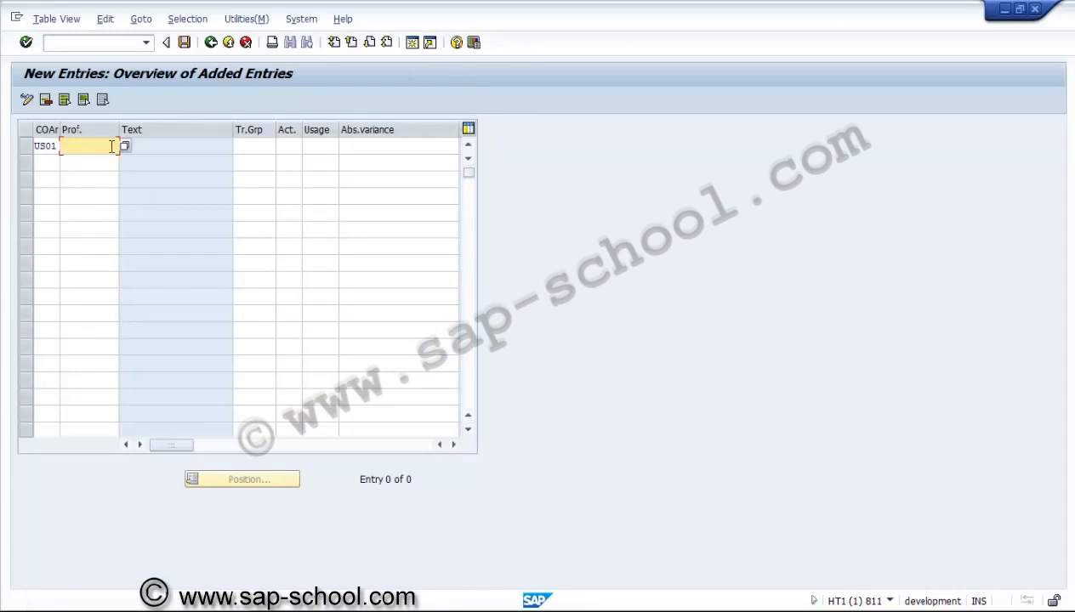
click(126, 148)
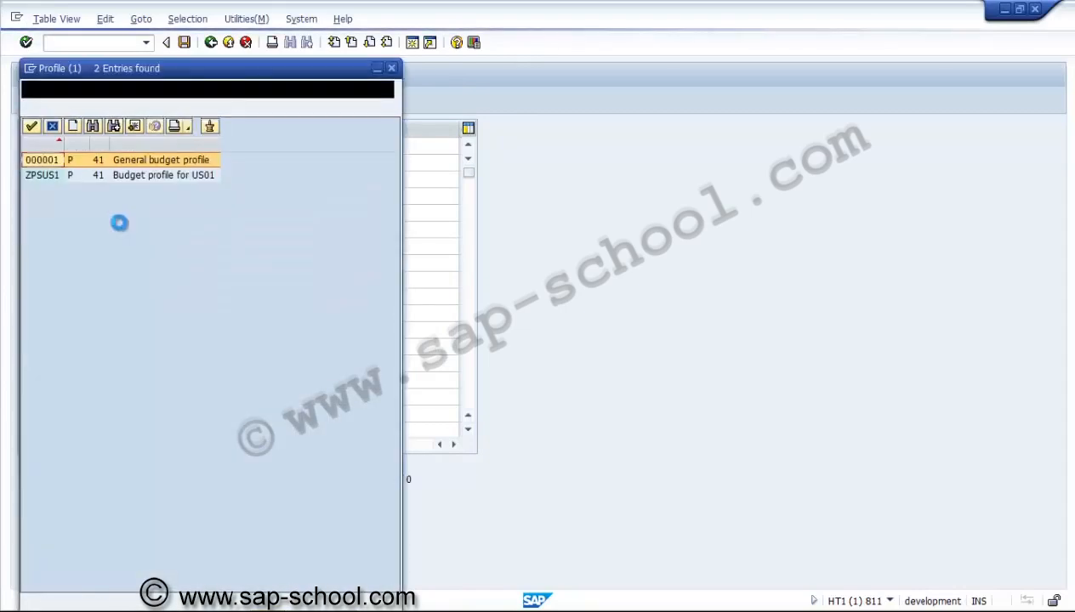
click(52, 181)
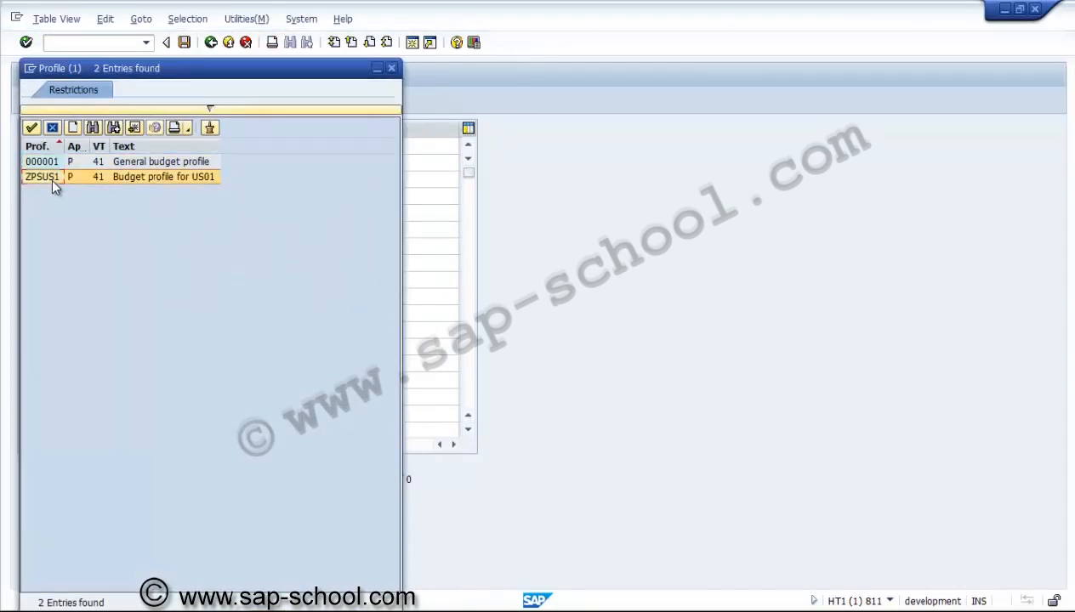
double_click(52, 183)
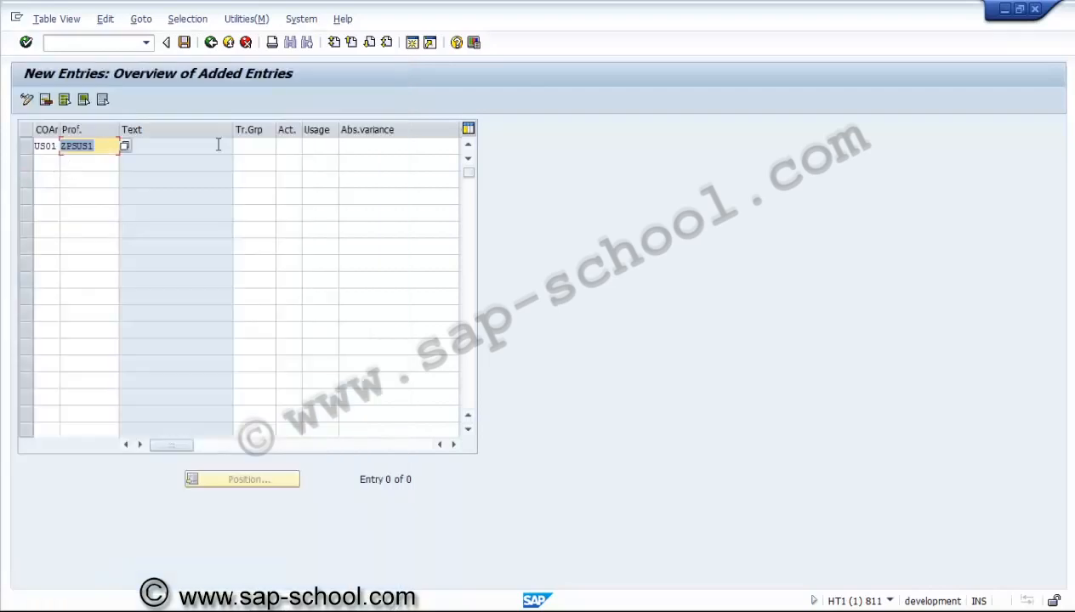
click(255, 146)
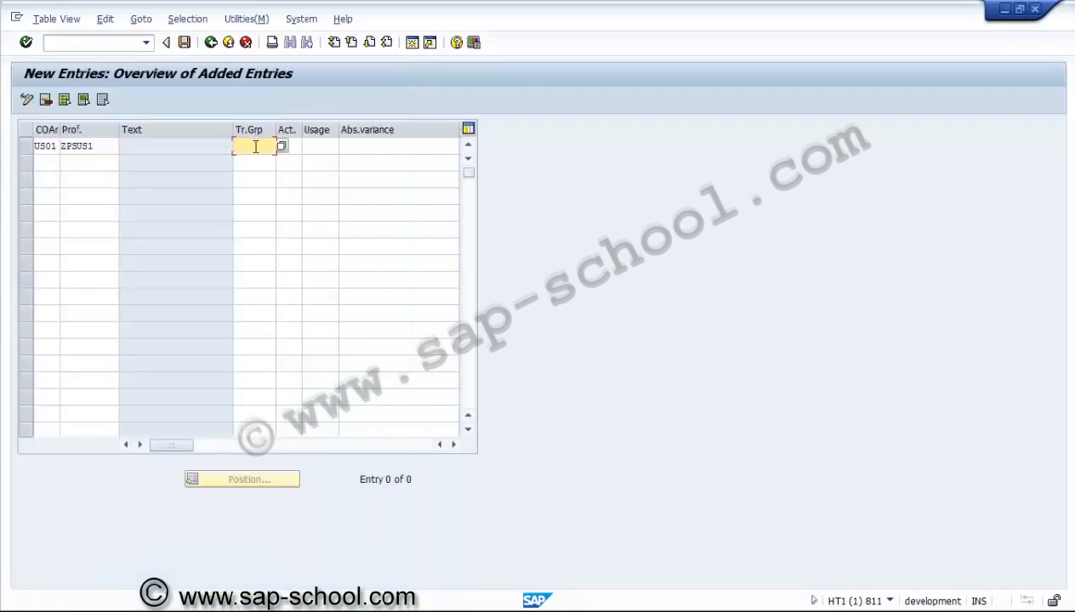
click(280, 147)
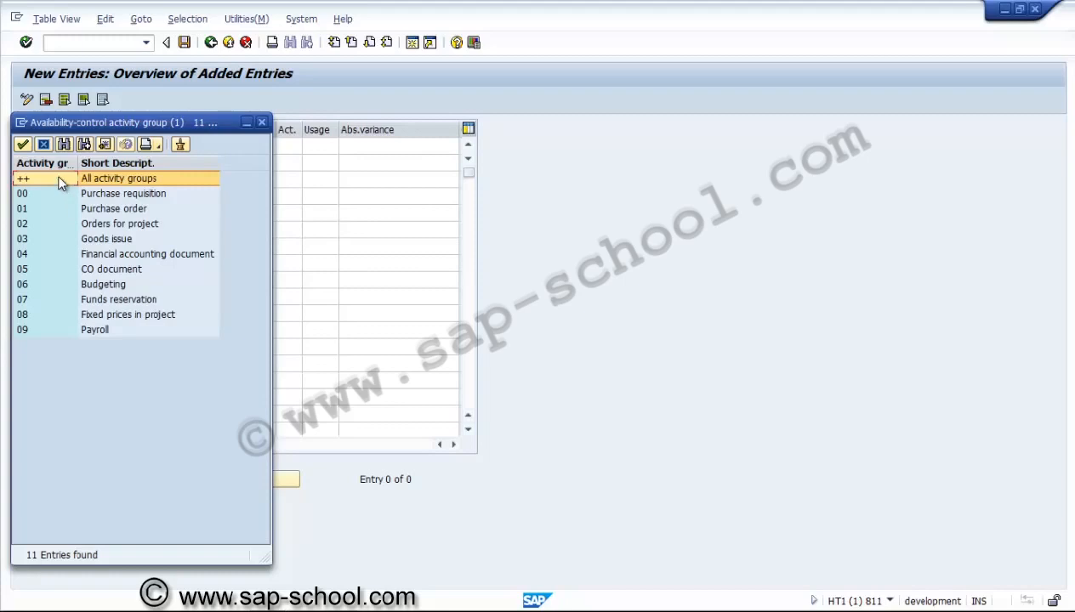
double_click(60, 180)
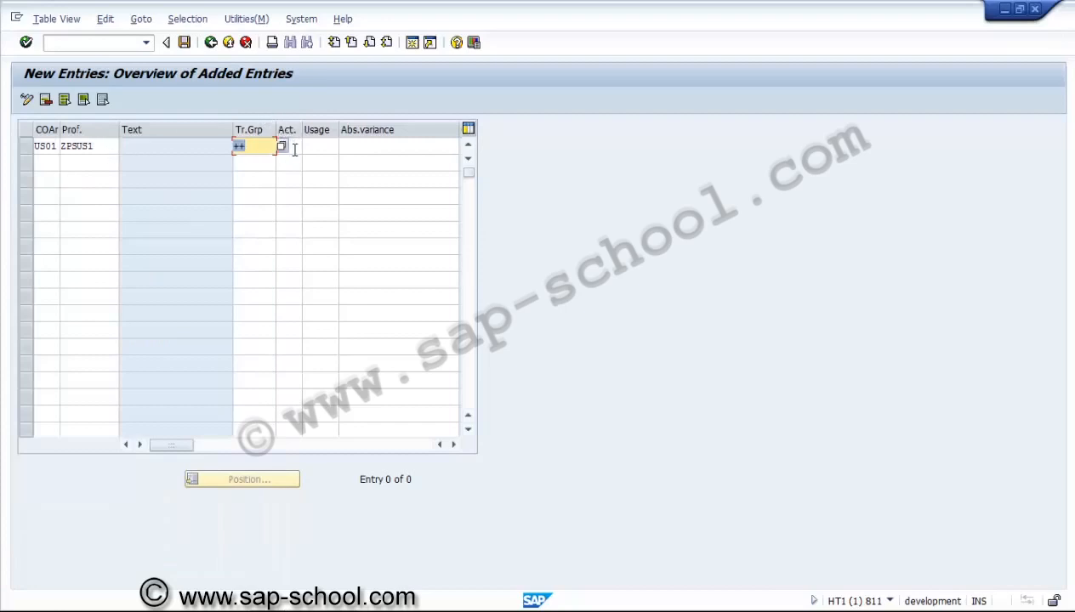
Step: Set the first tolerance entry's availability control action to 1 (Warning) and its usage to 85, leaving the absolute variance empty
click(295, 150)
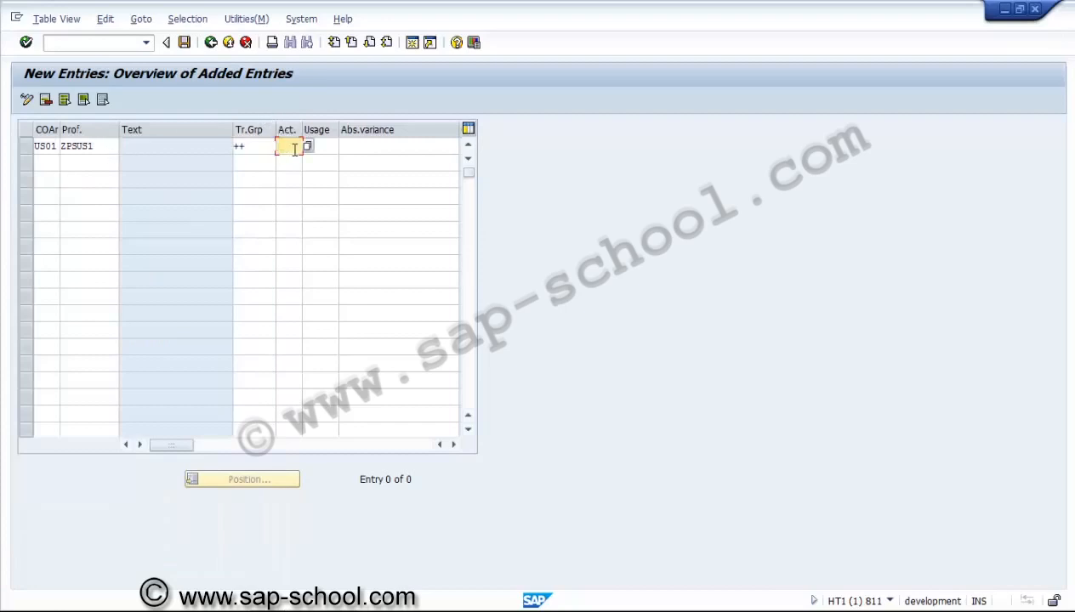
click(307, 149)
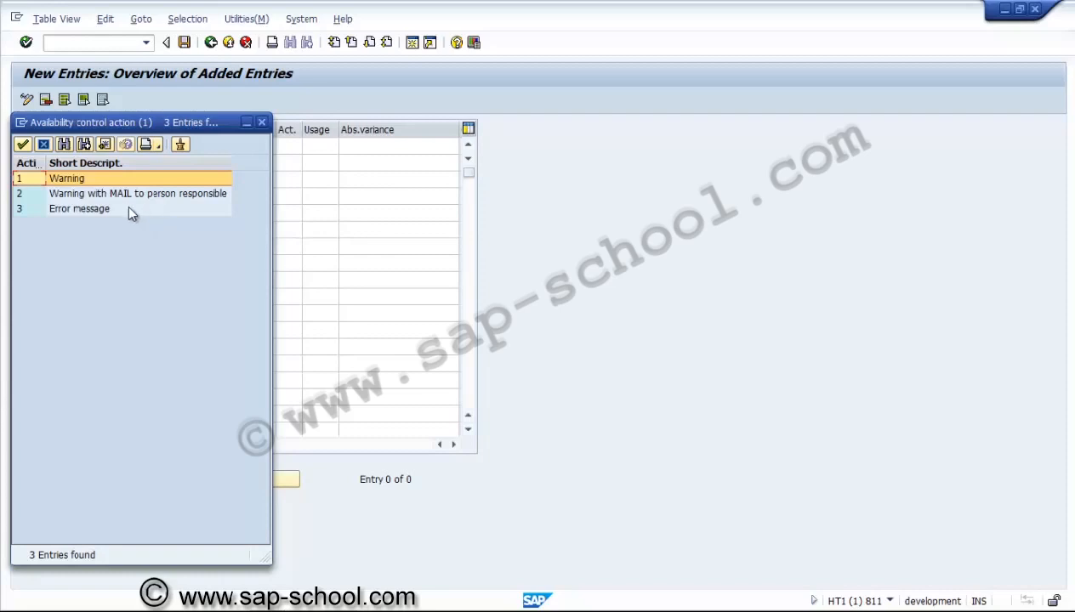
double_click(109, 178)
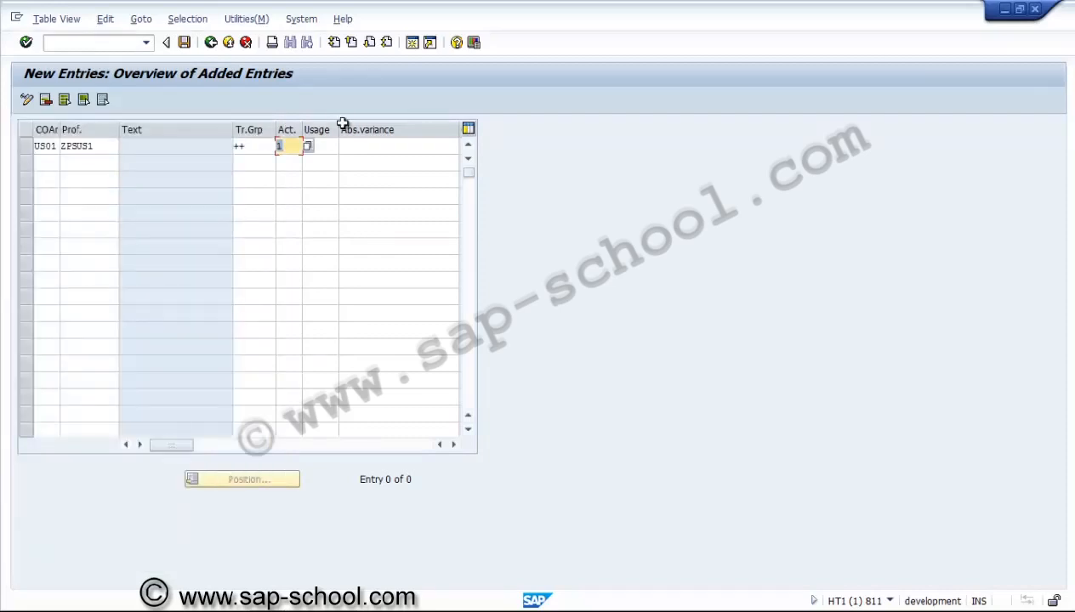
click(335, 148)
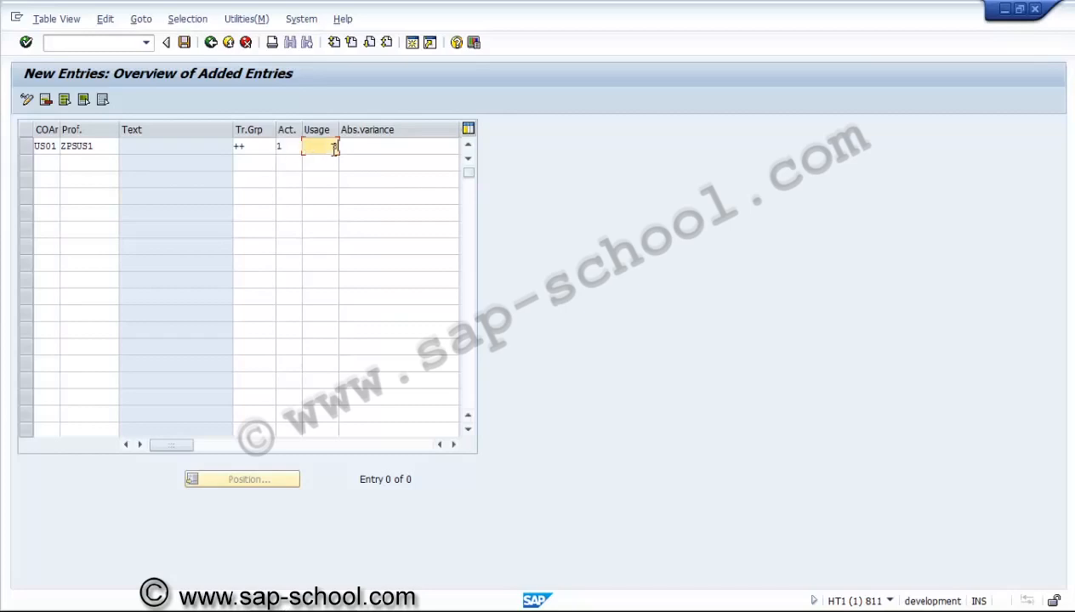
text(85)
click(368, 150)
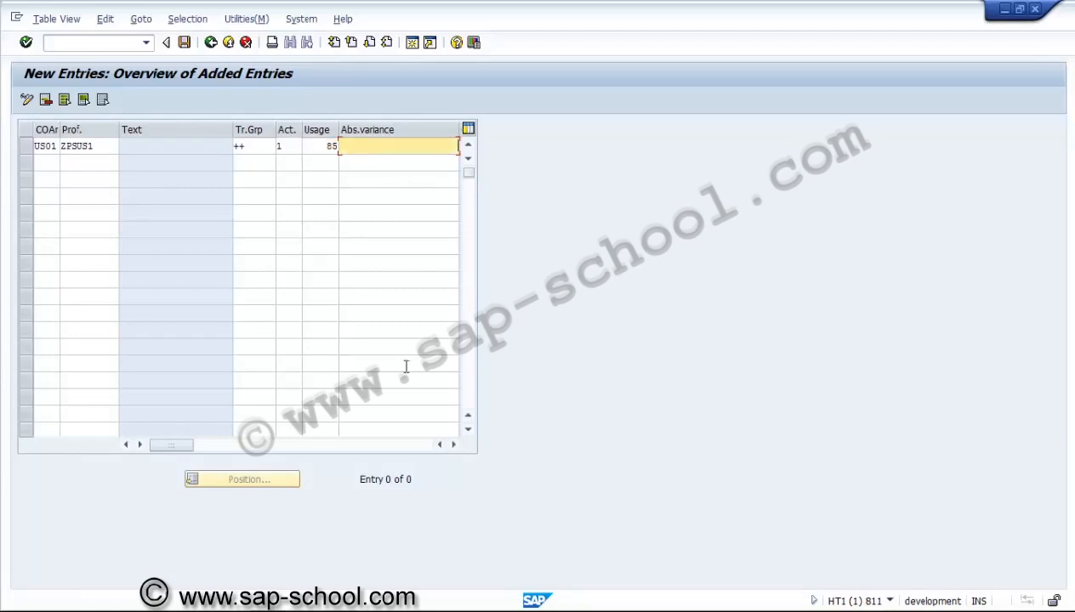
click(453, 444)
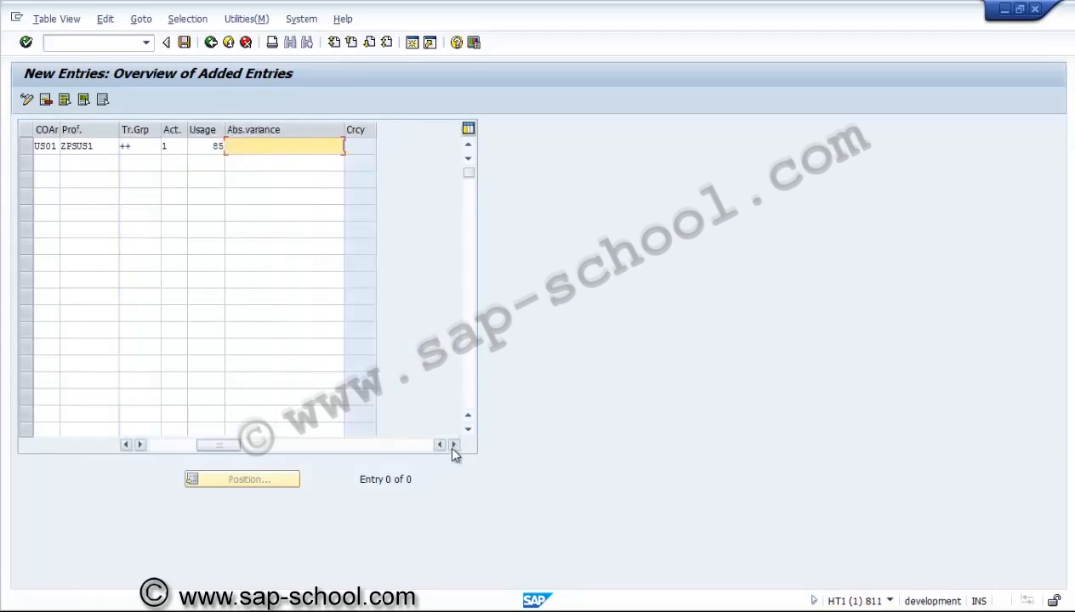
click(161, 445)
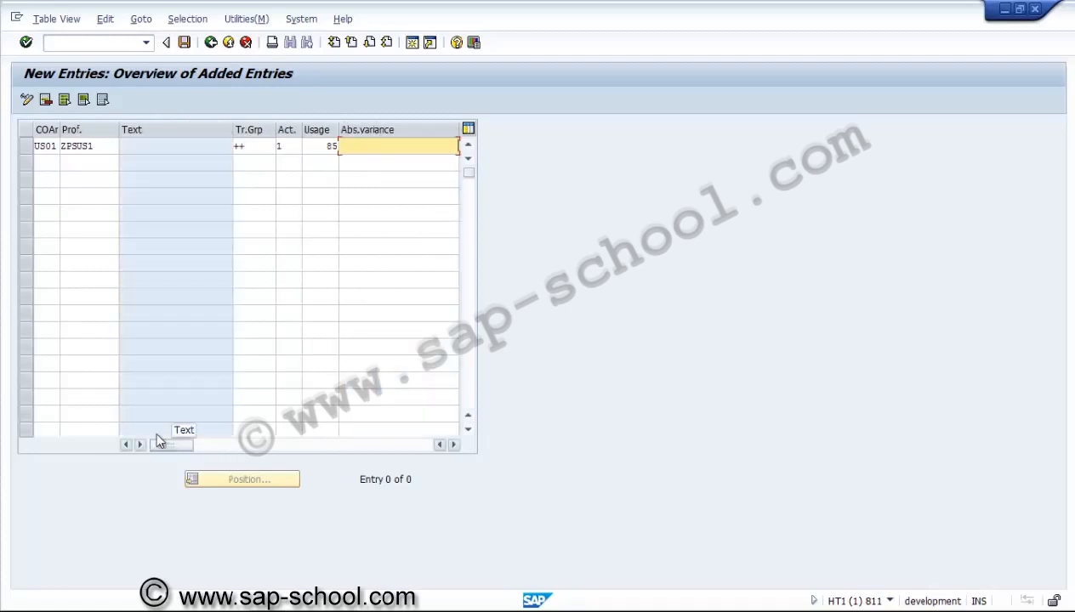
Step: Add a second tolerance limit entry for controlling area US01 with profile ZPSUS1 and activity group ++
click(49, 164)
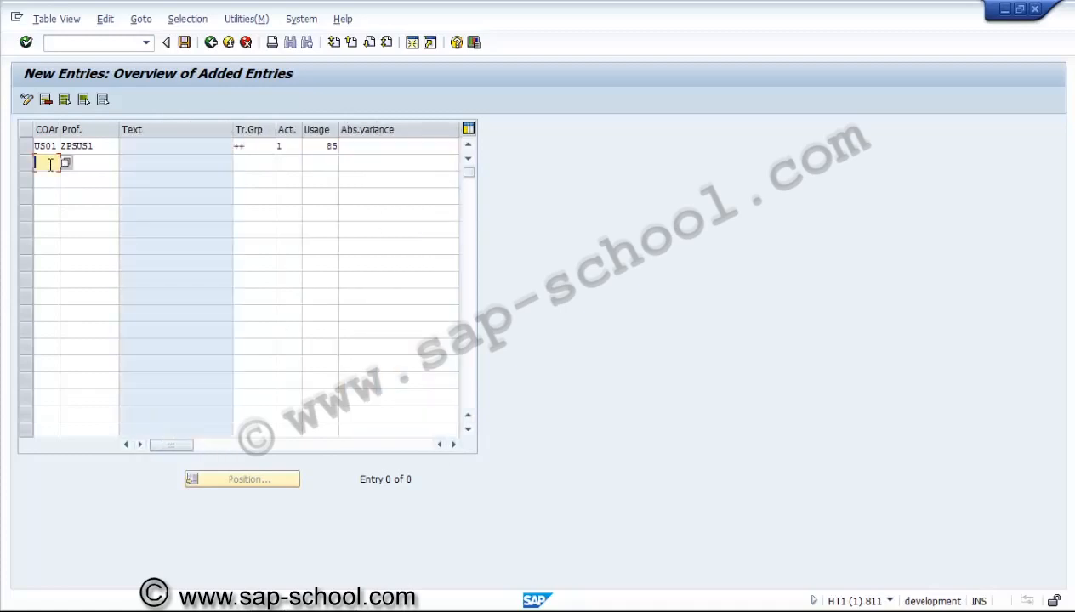
text(us01)
key(Tab)
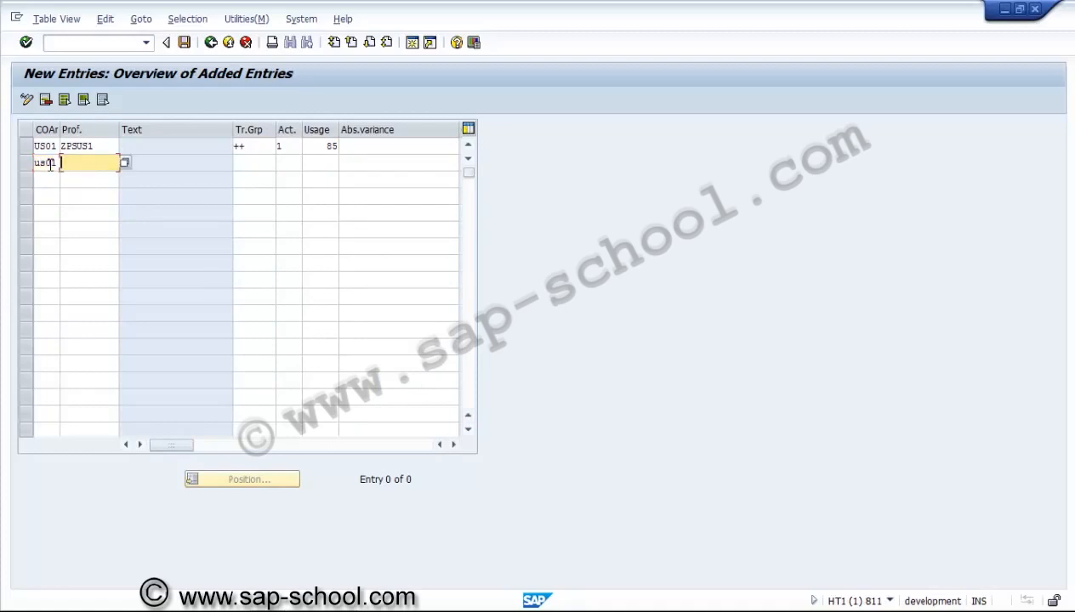
text(zpsus1)
key(Tab)
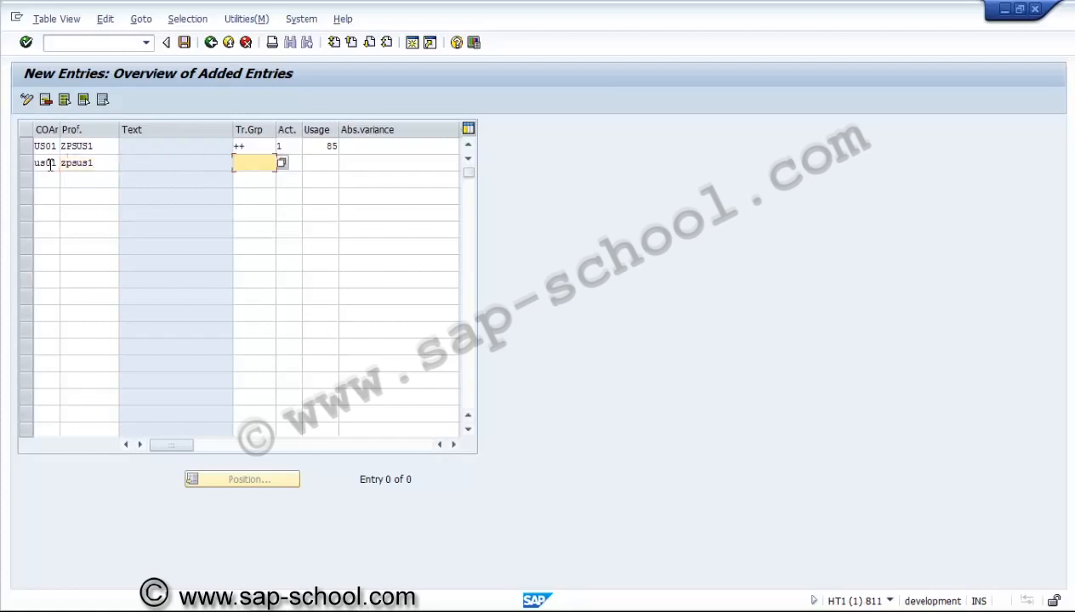
key(F4)
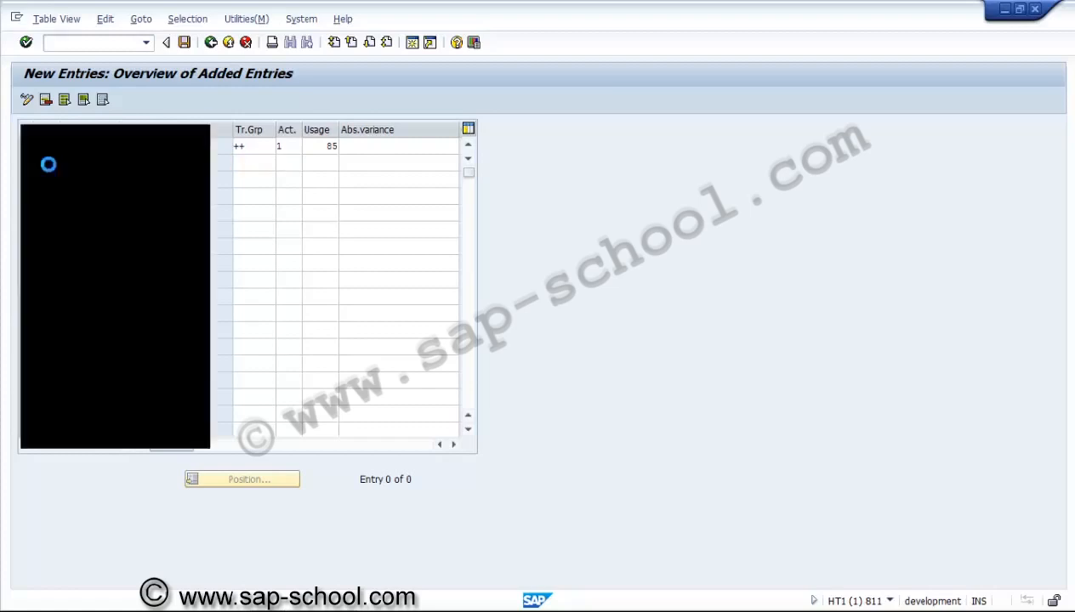
double_click(44, 179)
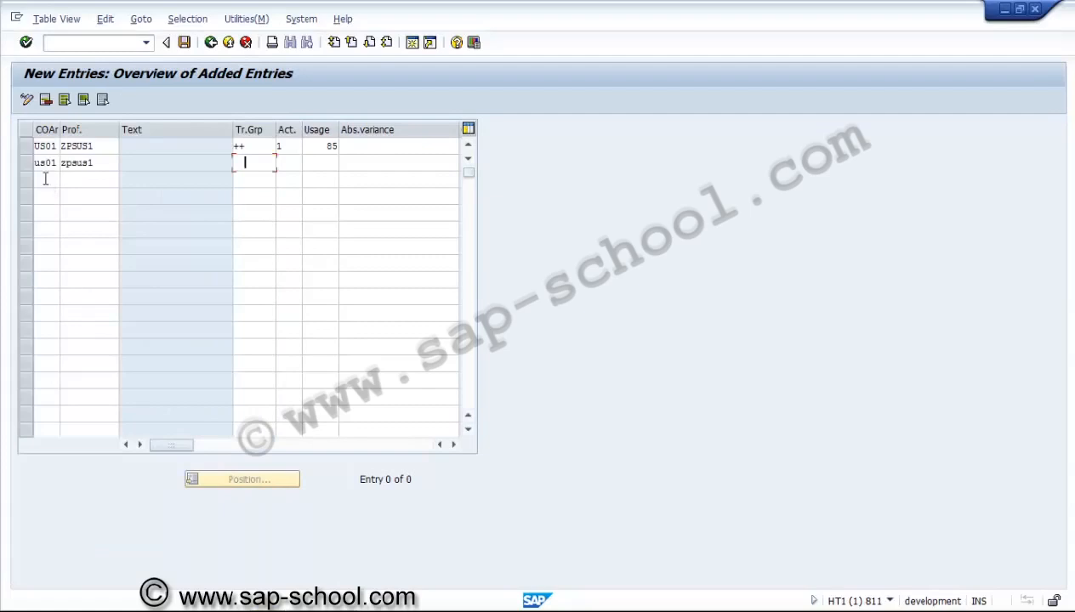
Step: Set the second entry's action to 3 (Error message) and its usage to 100, and validate both entries
click(295, 164)
click(308, 163)
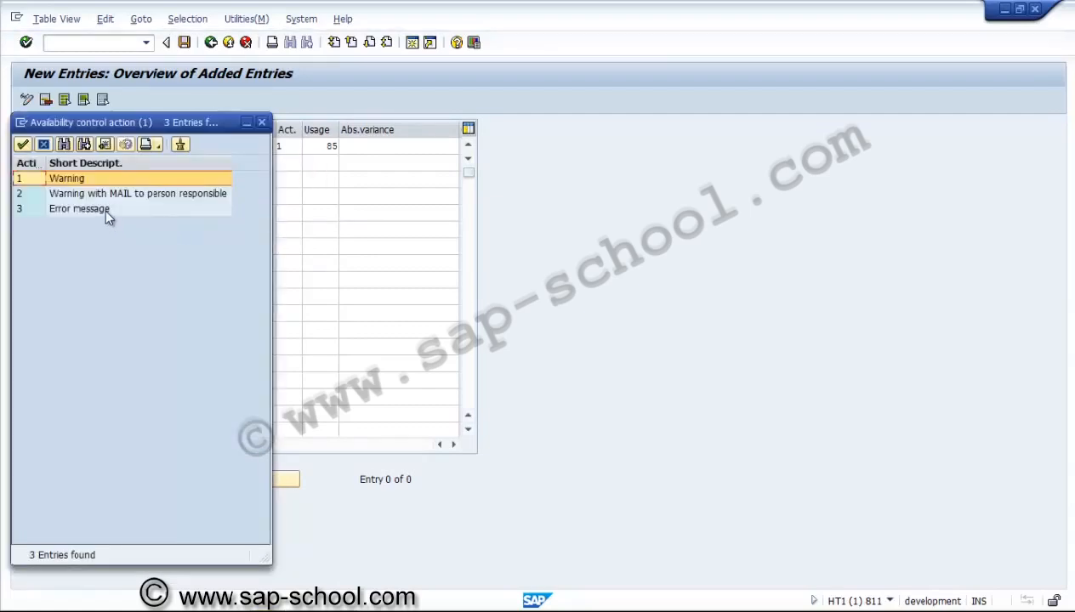
double_click(103, 208)
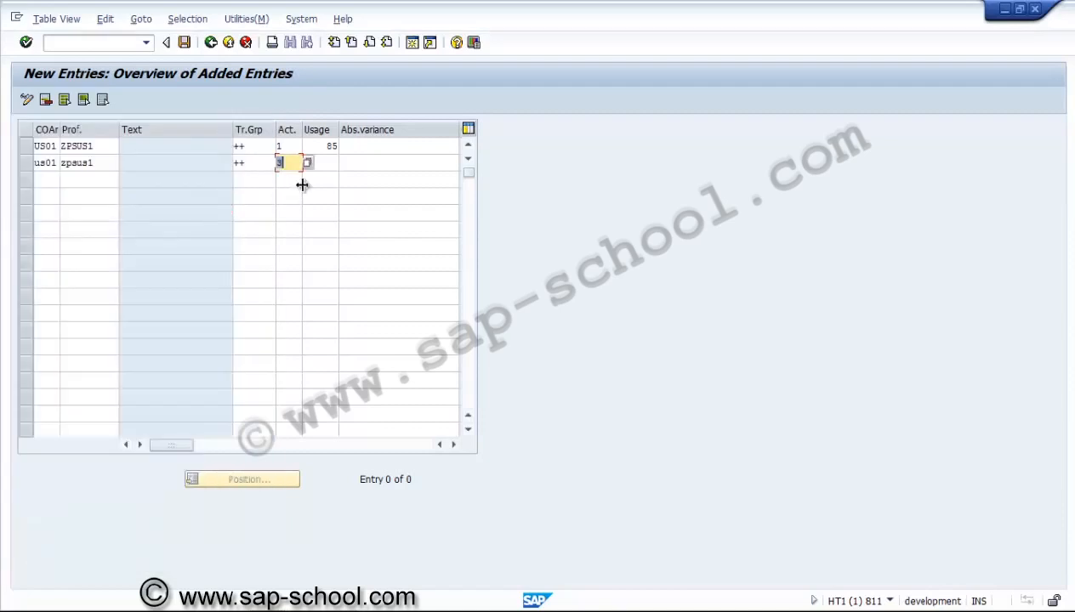
click(327, 165)
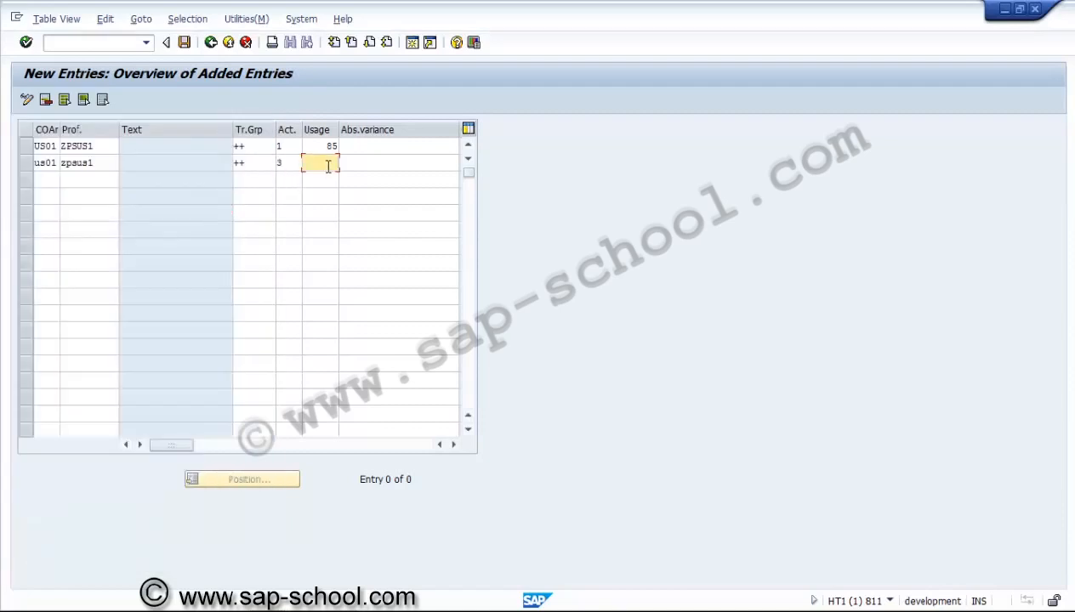
text(100)
key(Tab)
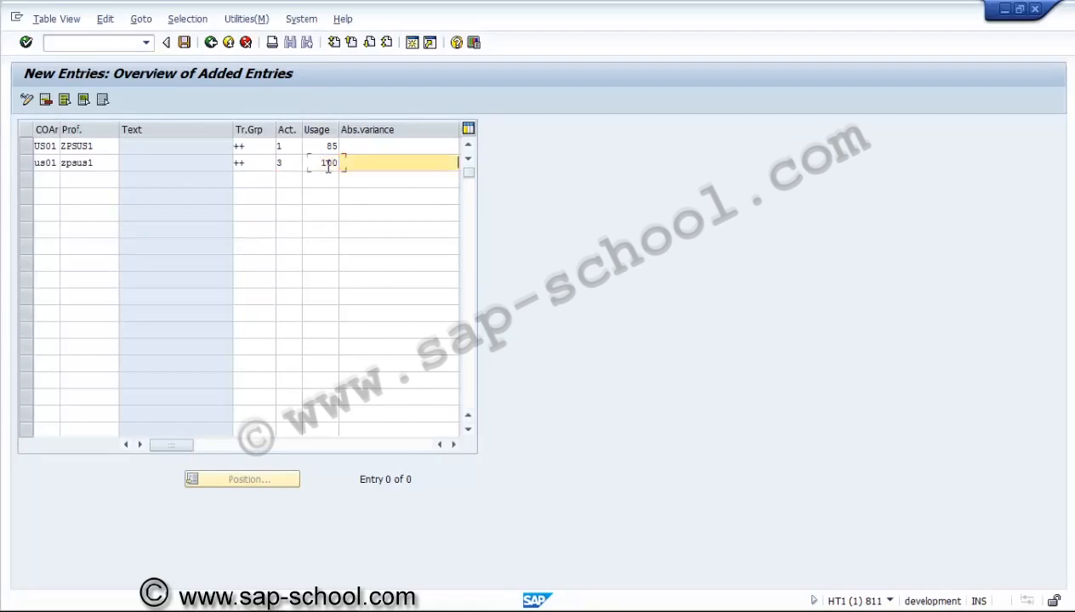
key(Return)
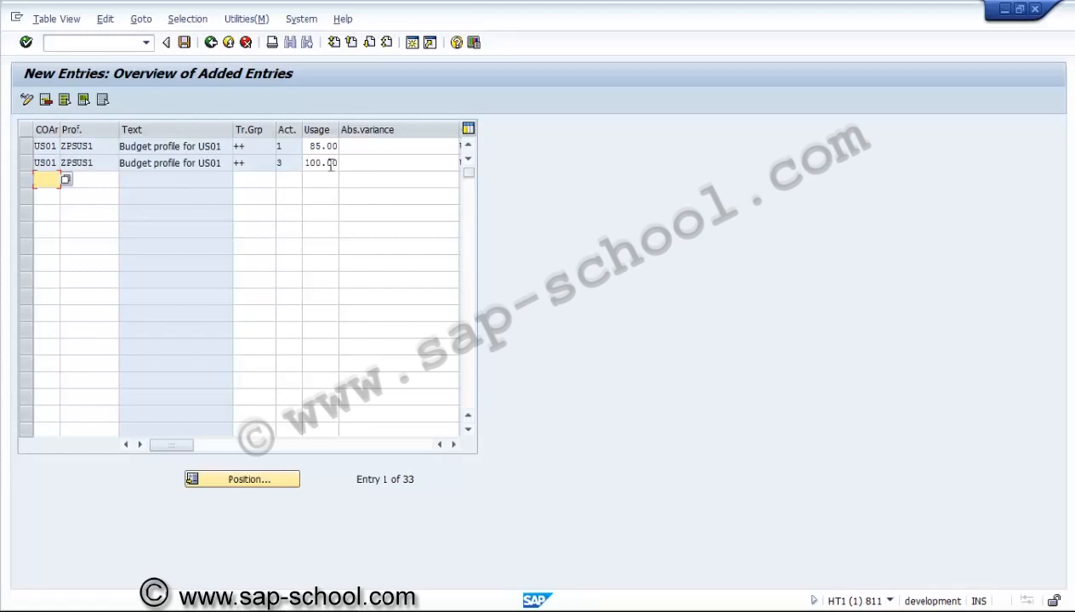
Step: Check the usage and currency columns of both tolerance limit entries and save them
click(328, 163)
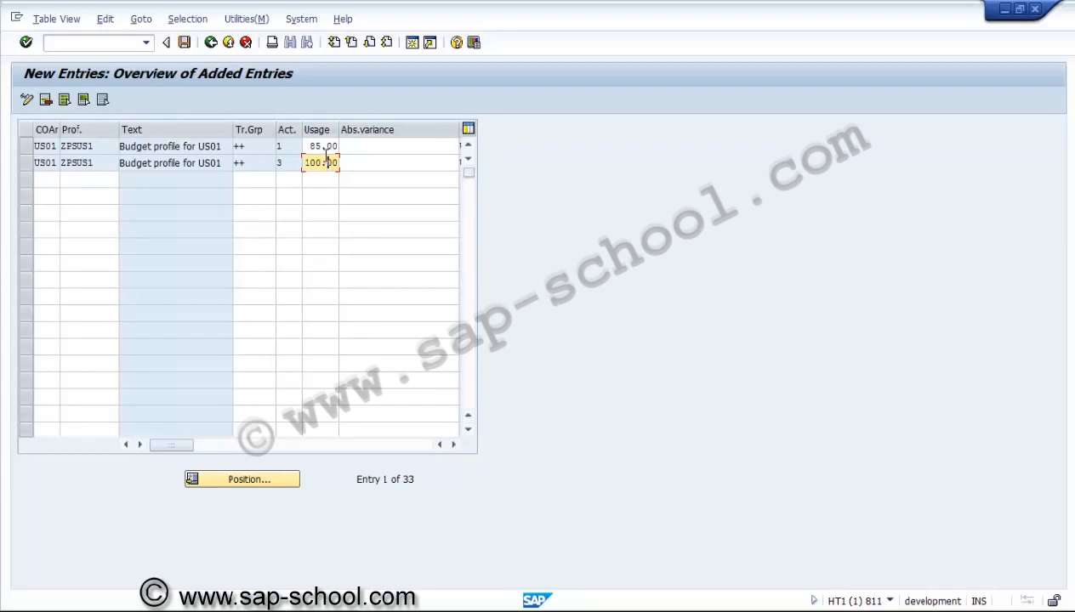
click(325, 148)
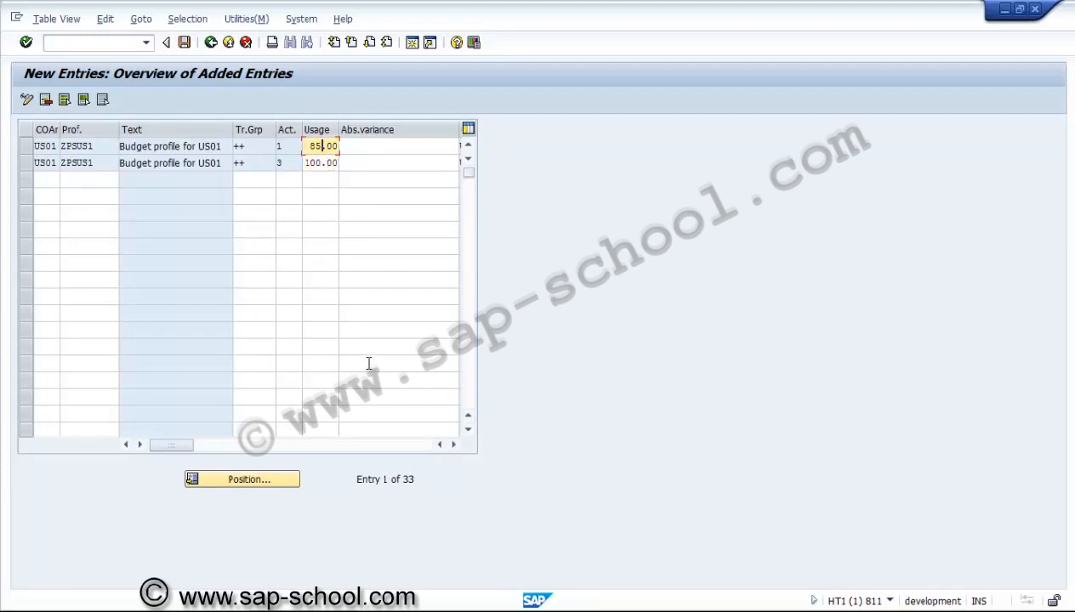
click(454, 444)
click(454, 444)
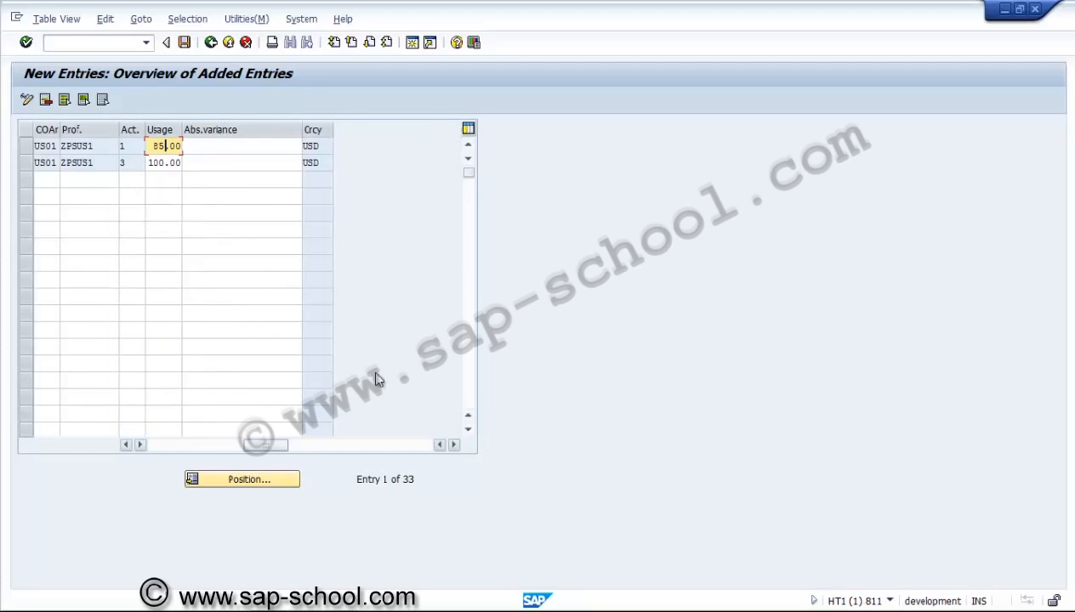
click(185, 43)
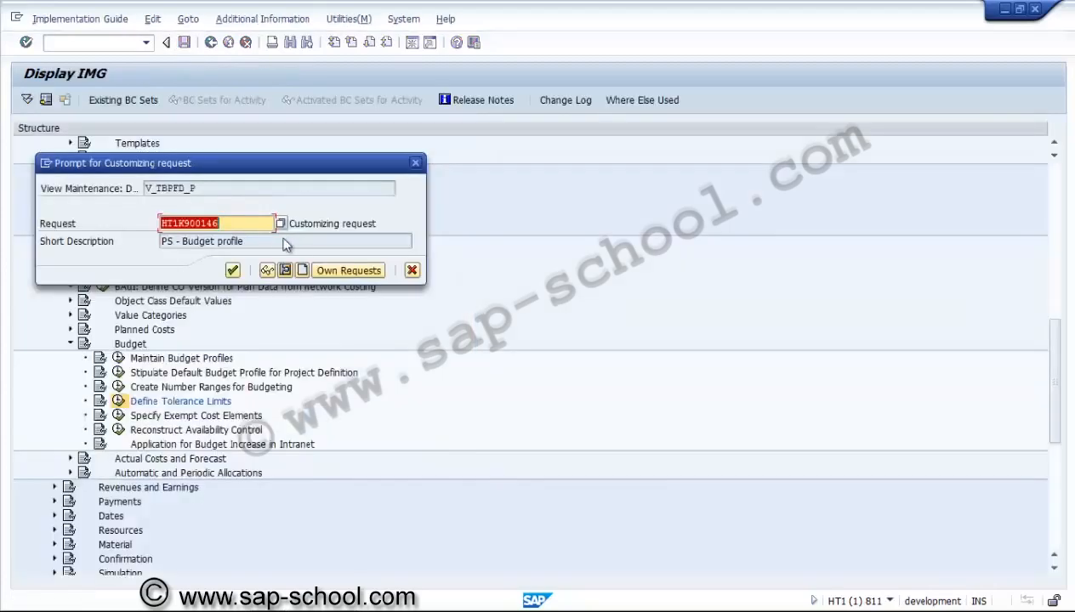
Step: Create a customizing request described as "PS - Tolerance limits", save the new tolerance limit entries to it and return to the IMG structure
click(302, 270)
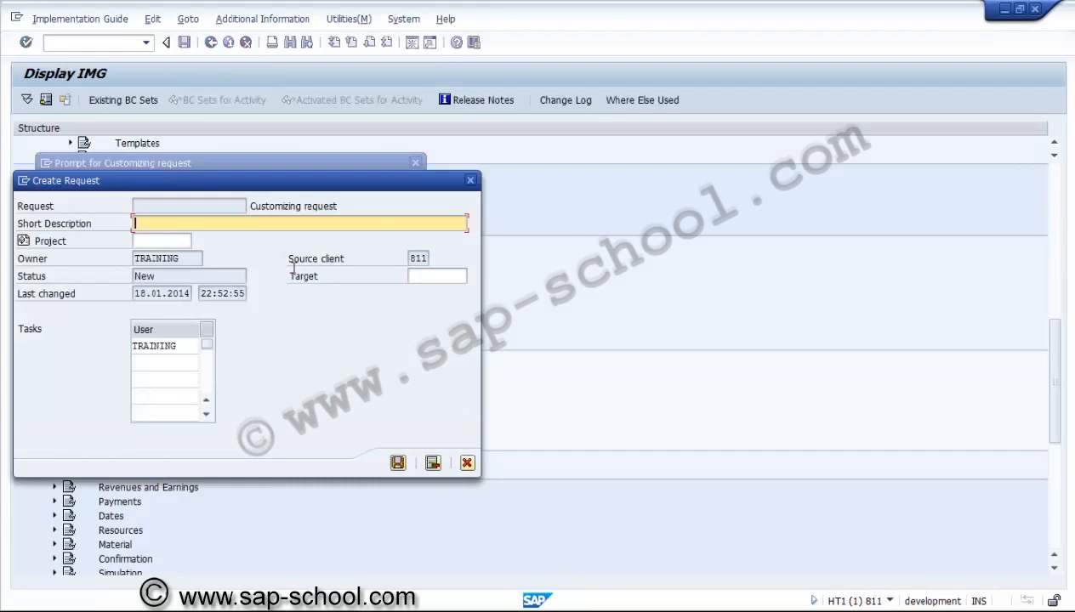
text(PS )
text(- Toler)
text(ence)
key(BackSpace)
key(BackSpace)
key(BackSpace)
key(BackSpace)
text(a)
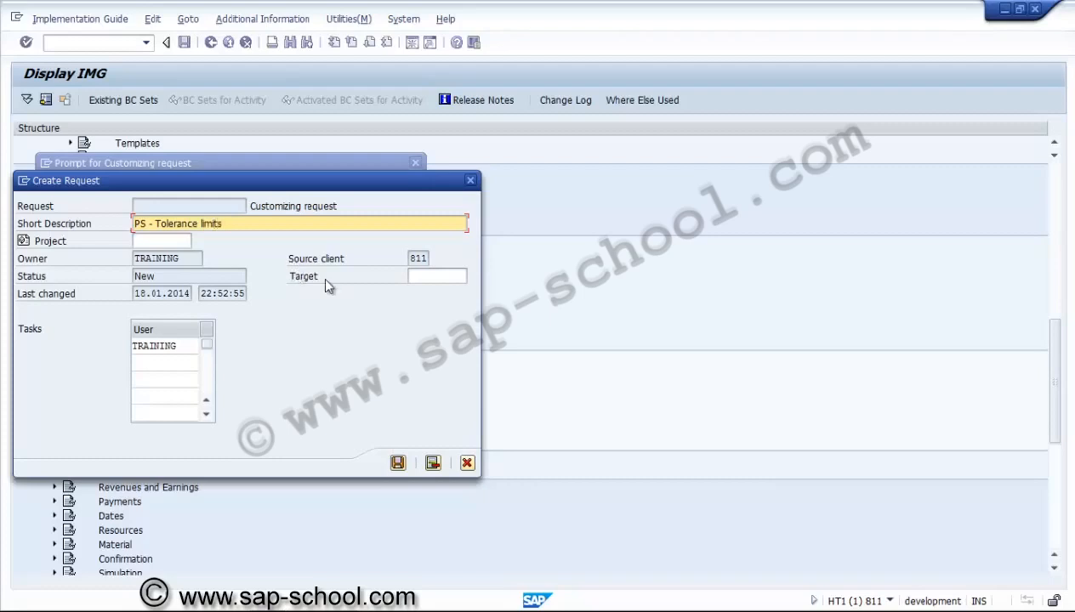
click(398, 463)
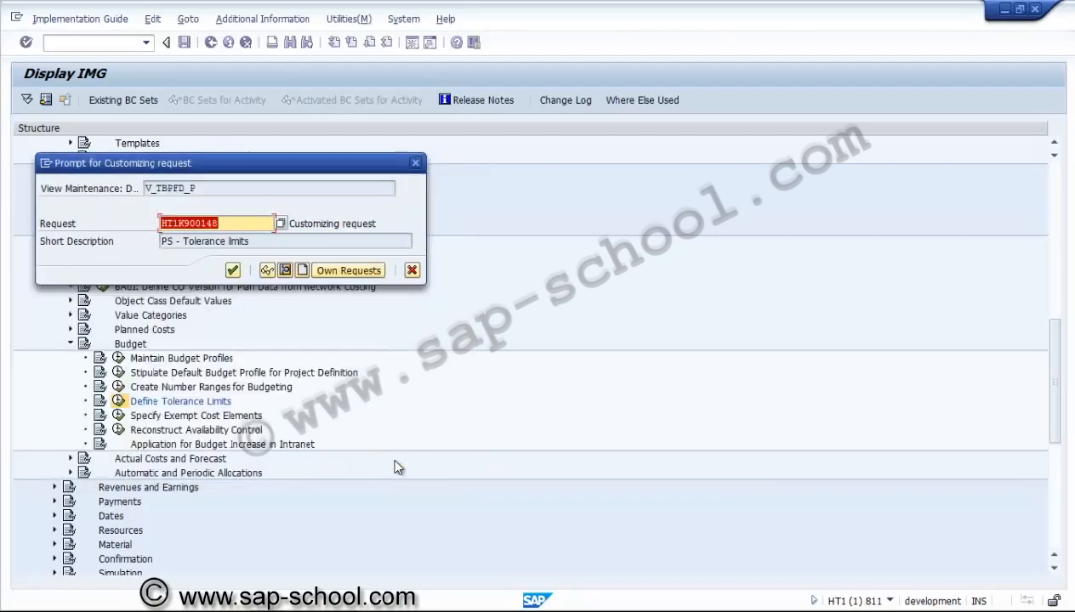
click(233, 271)
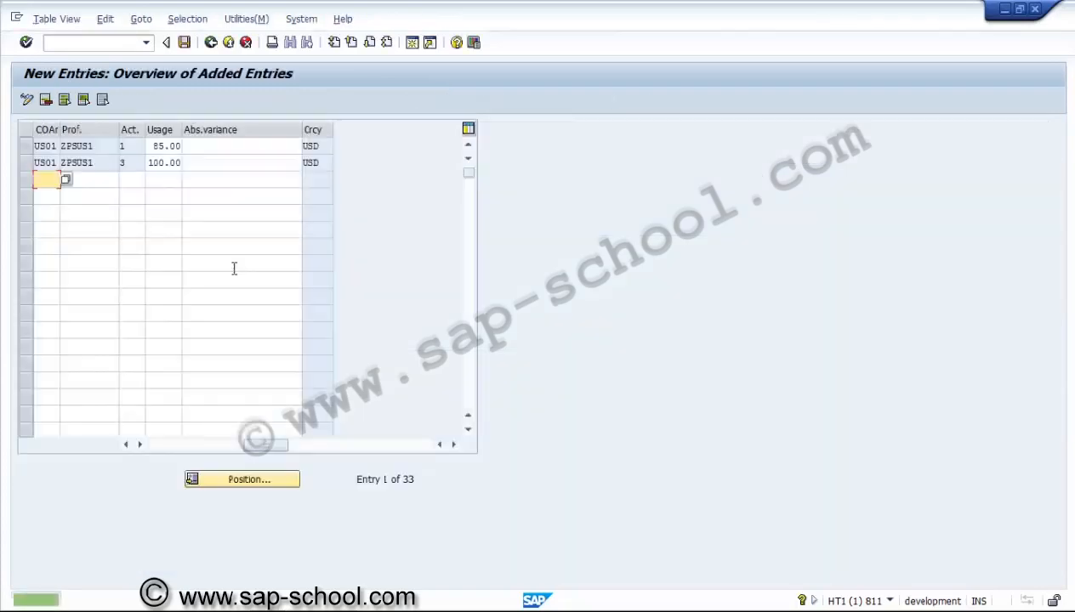
click(212, 44)
click(210, 44)
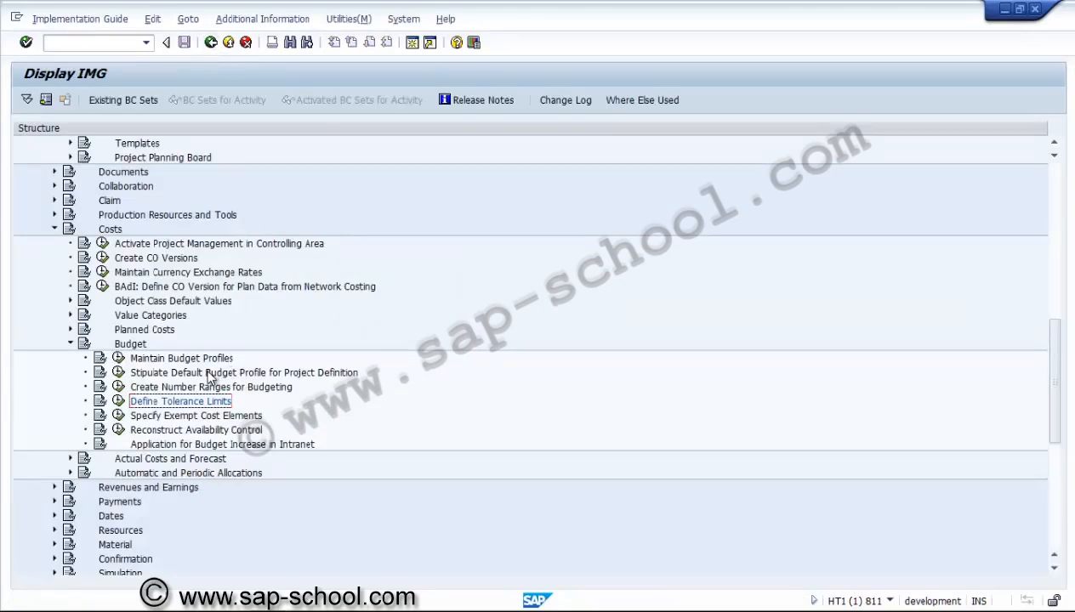
Step: Examine the budget profile assignment in the Stipulate Default Budget Profile for Project Definition activity
click(210, 387)
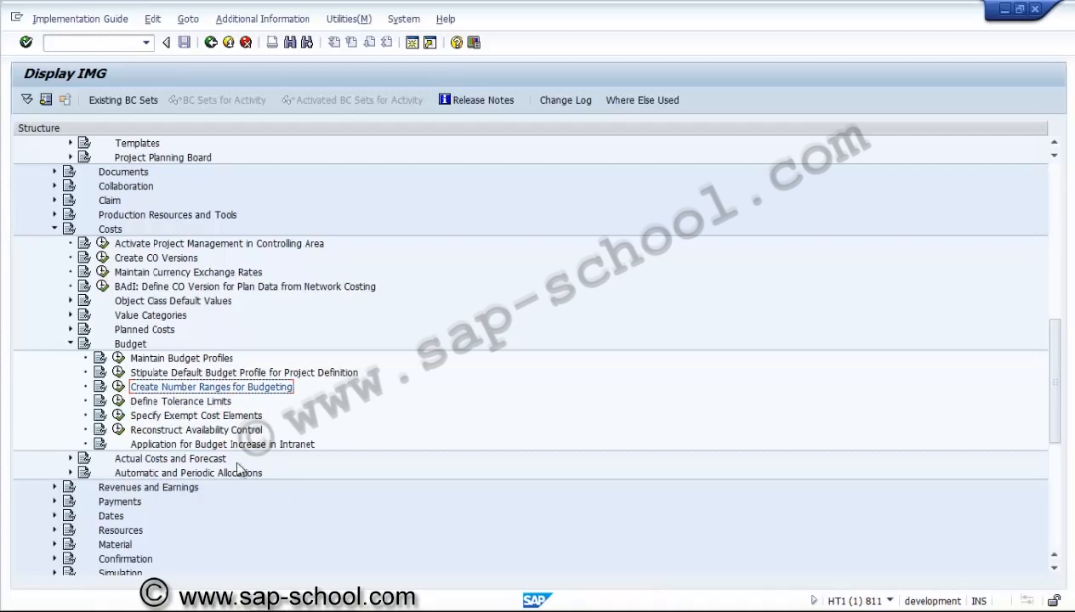
click(244, 374)
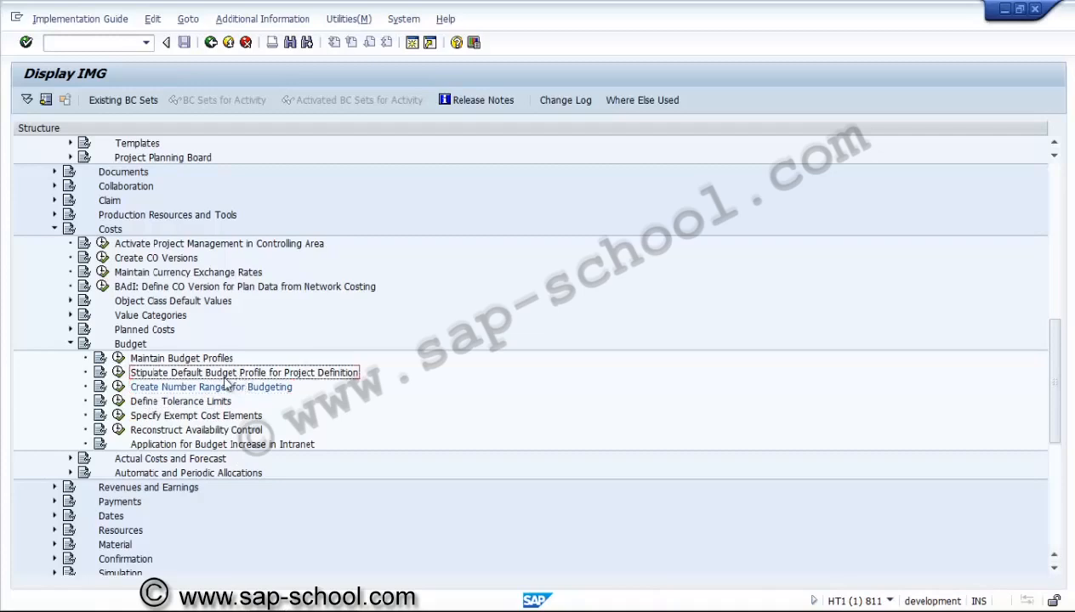
click(119, 373)
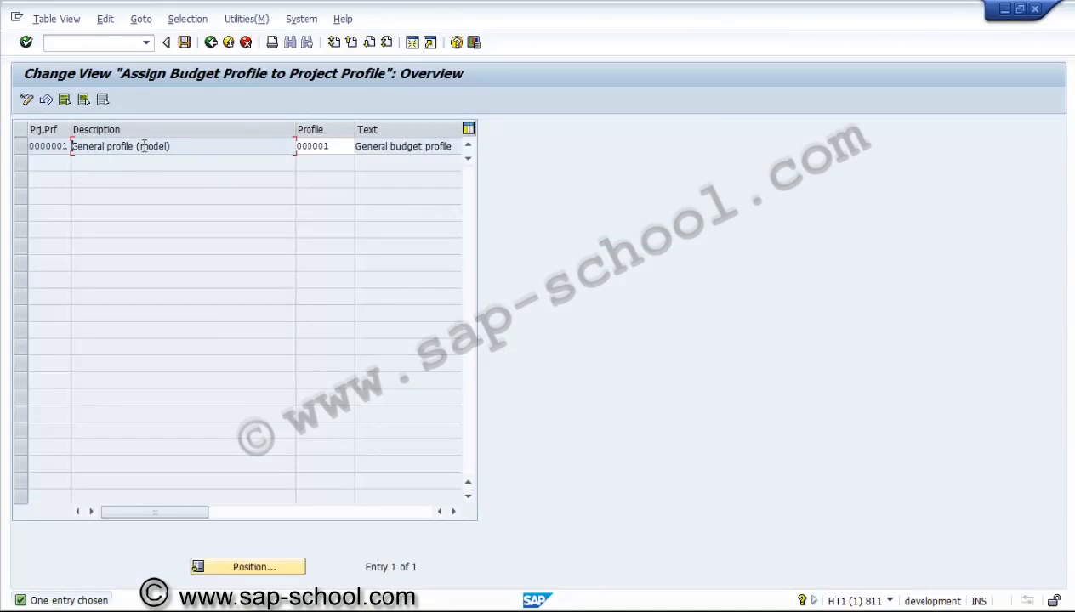
click(211, 43)
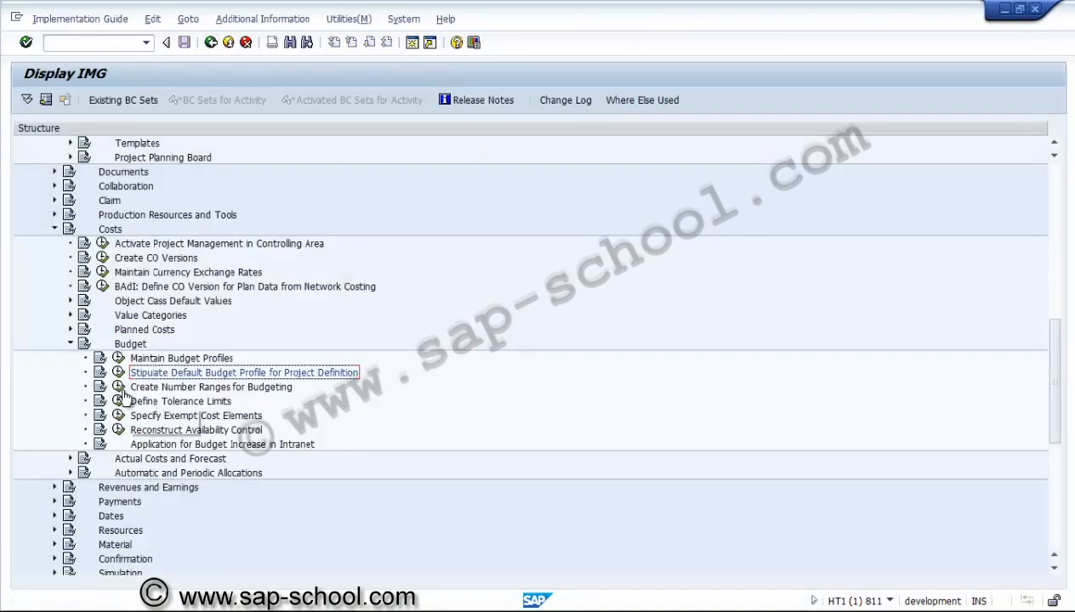
Step: Display the number range intervals for cost planning and budgeting, and return to the IMG structure
click(118, 387)
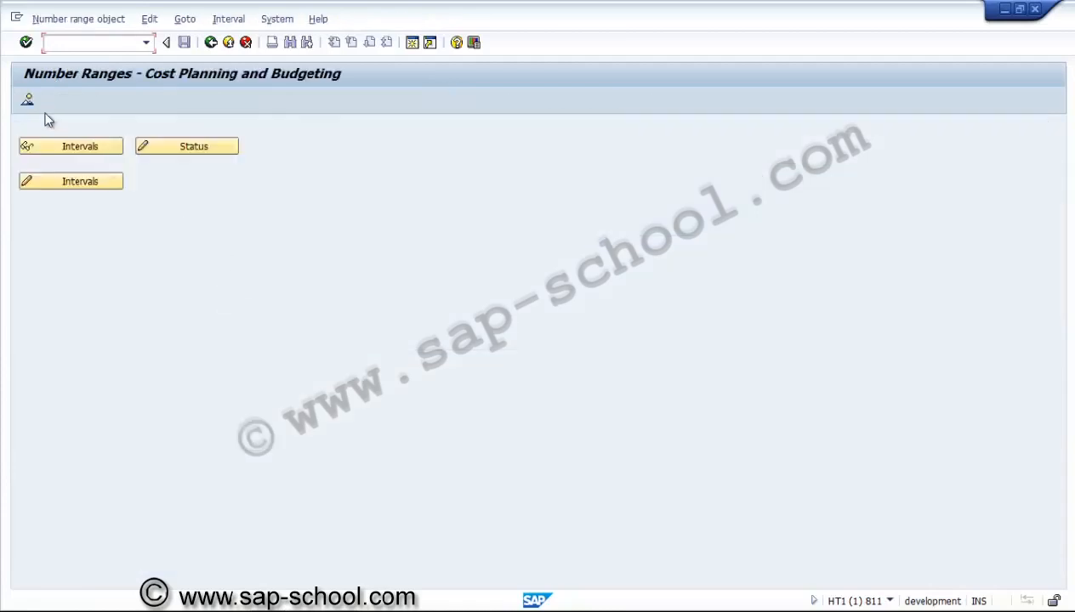
click(71, 147)
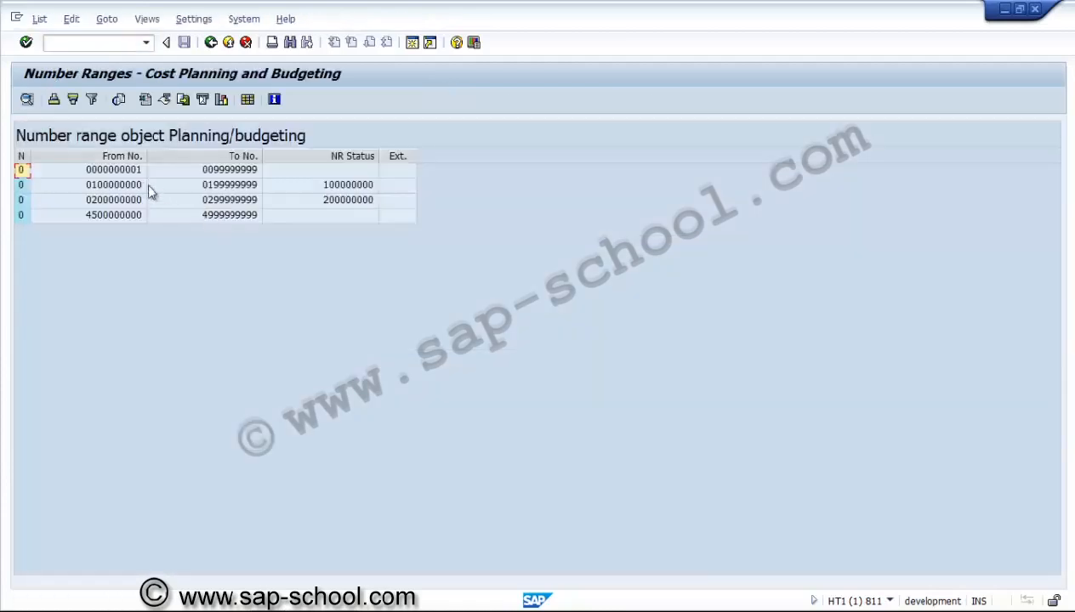
click(211, 43)
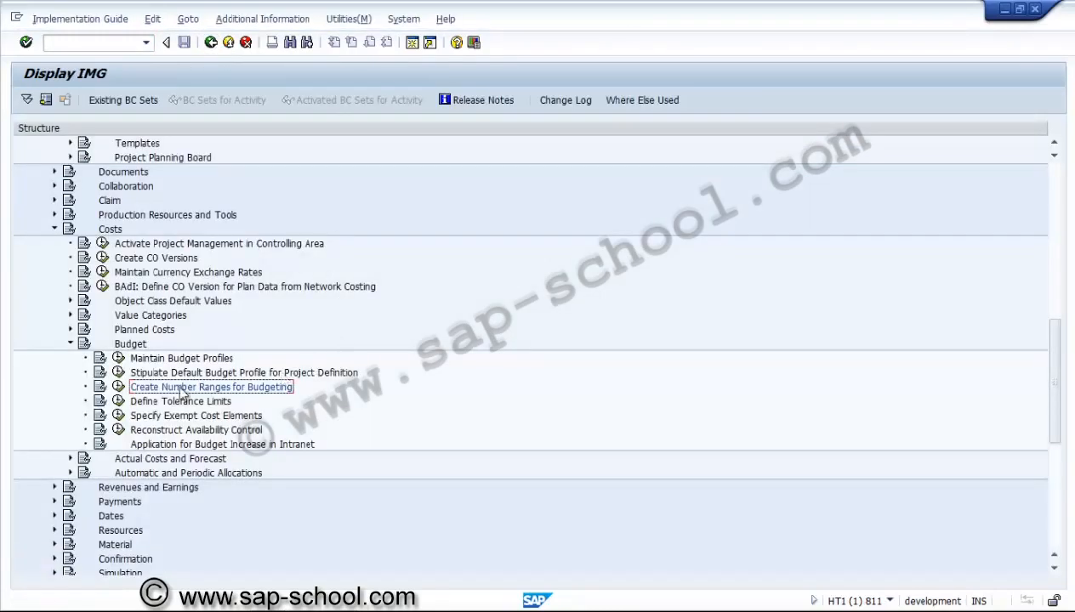
Step: Collapse the Budget node and expand Settlement within Automatic and Periodic Allocations of the project Costs
click(73, 345)
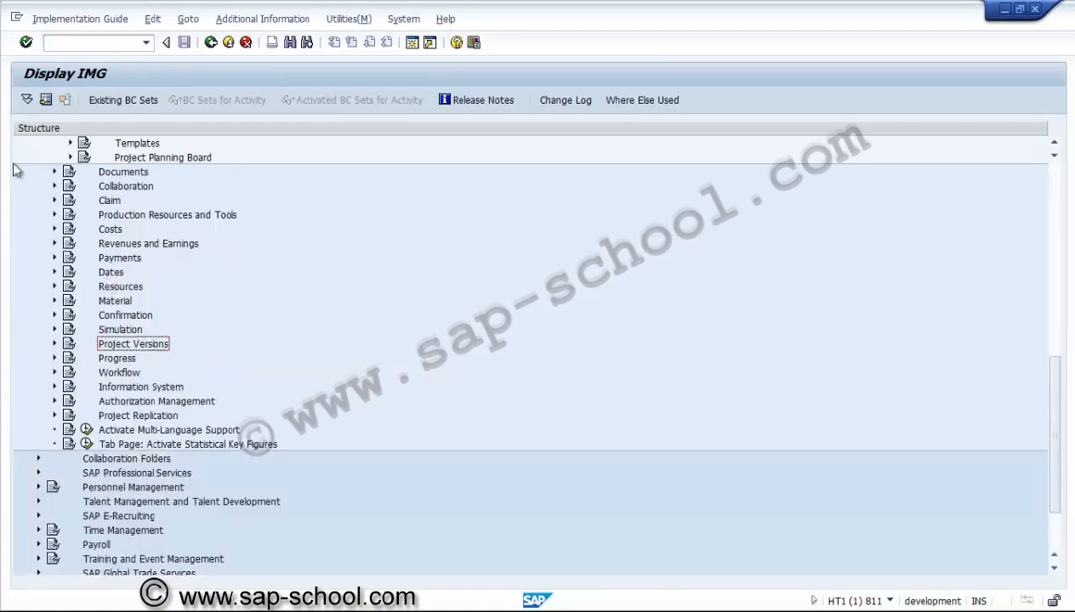
click(54, 230)
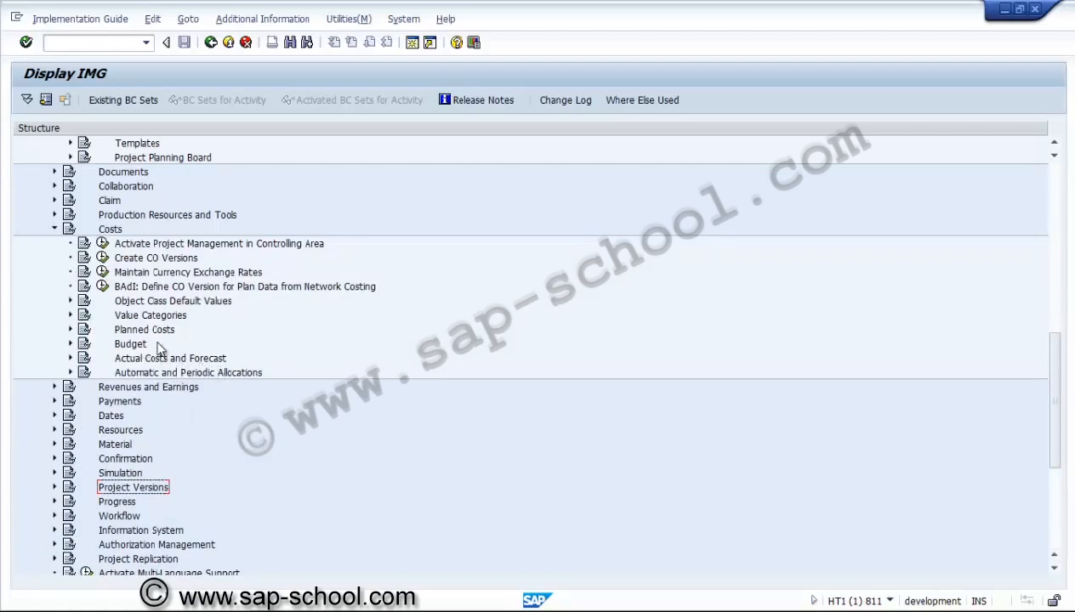
click(117, 232)
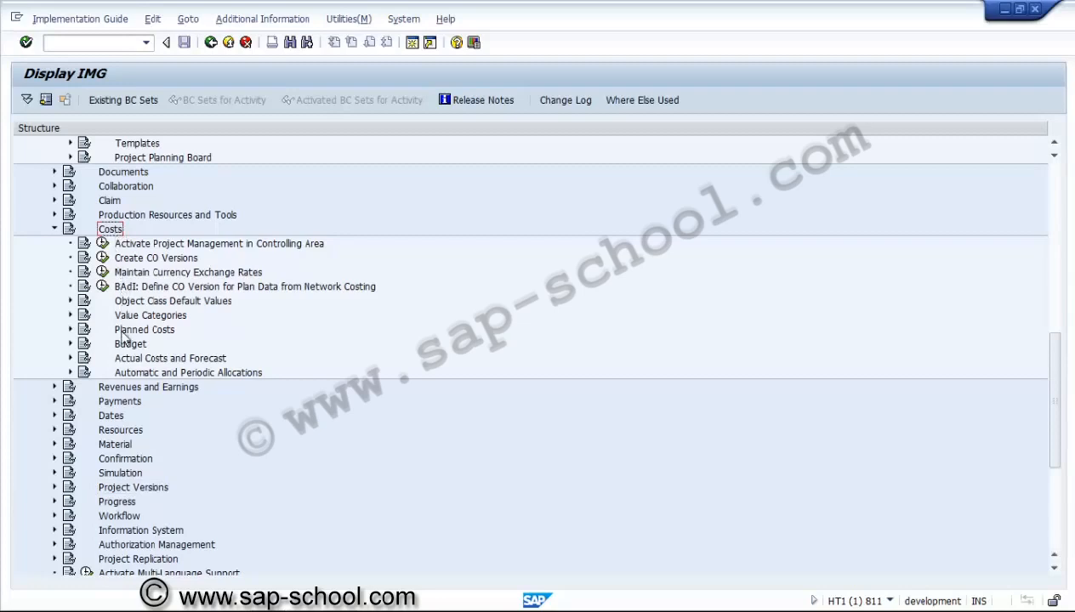
click(124, 373)
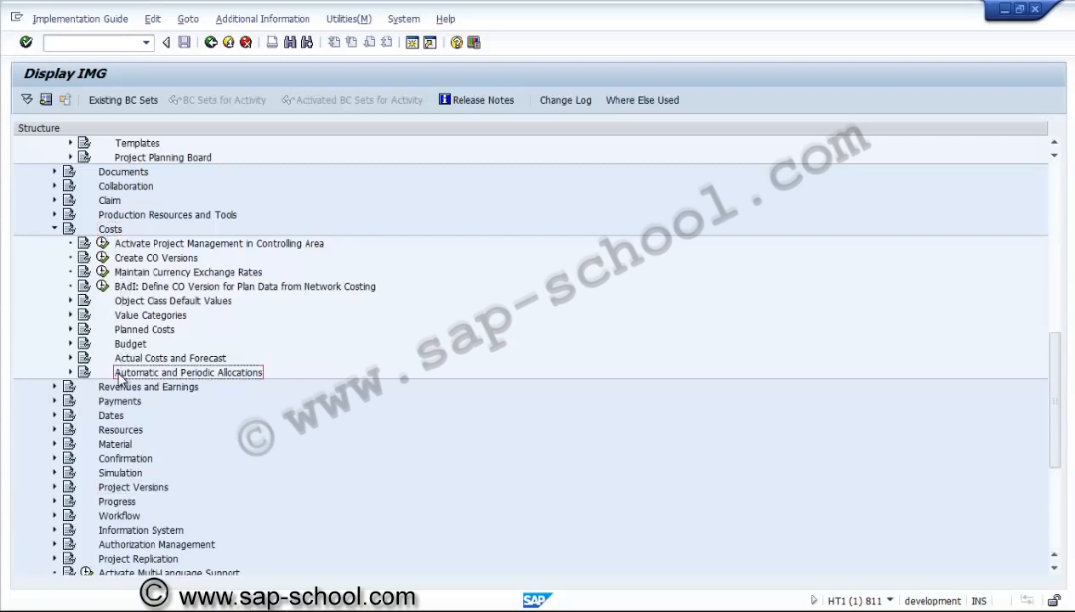
click(71, 372)
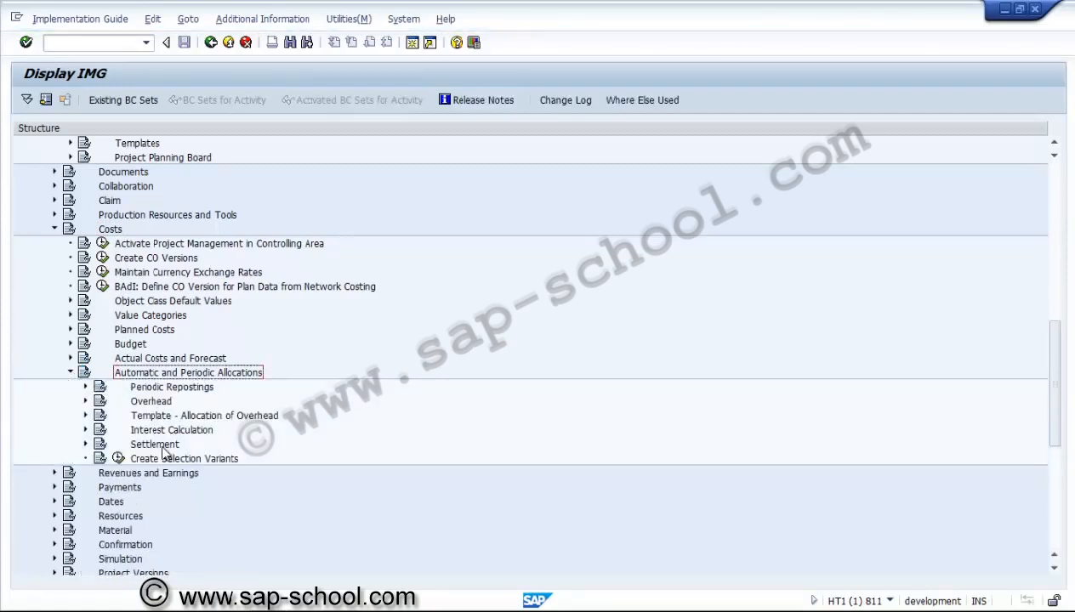
click(161, 448)
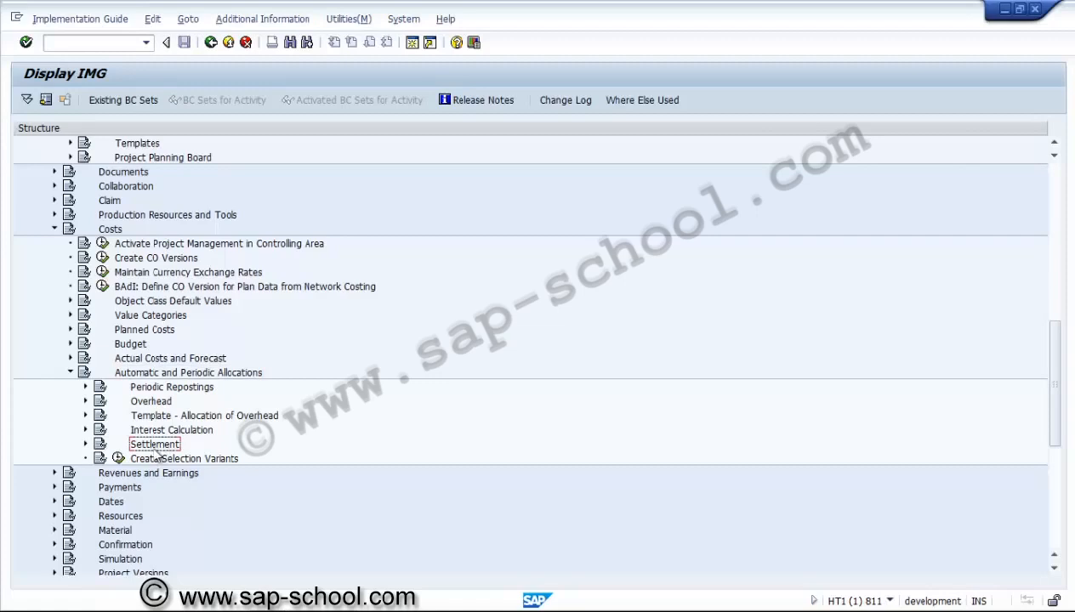
click(86, 444)
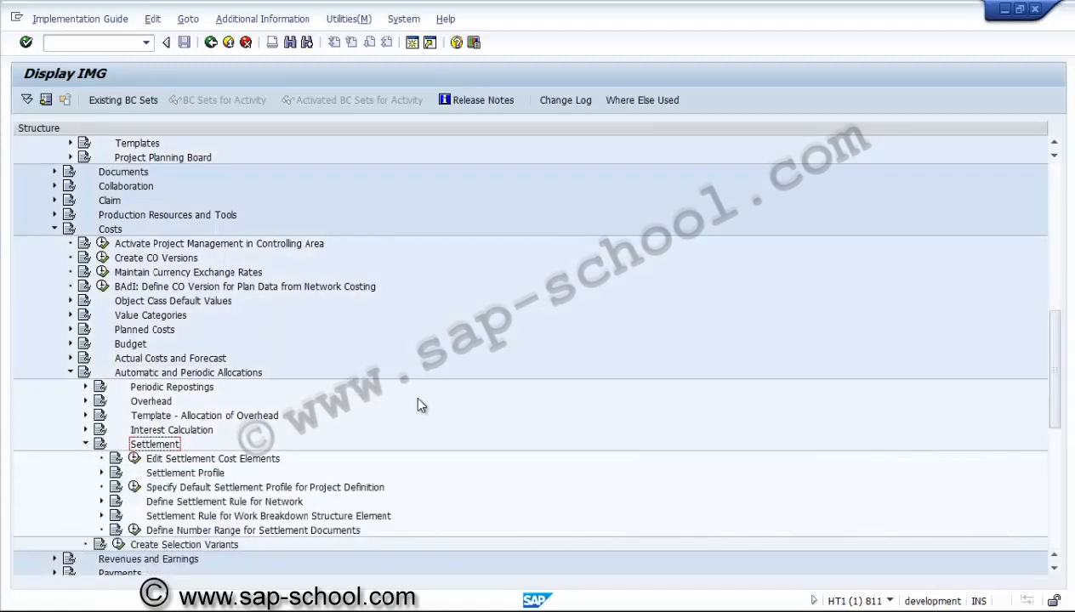
click(245, 459)
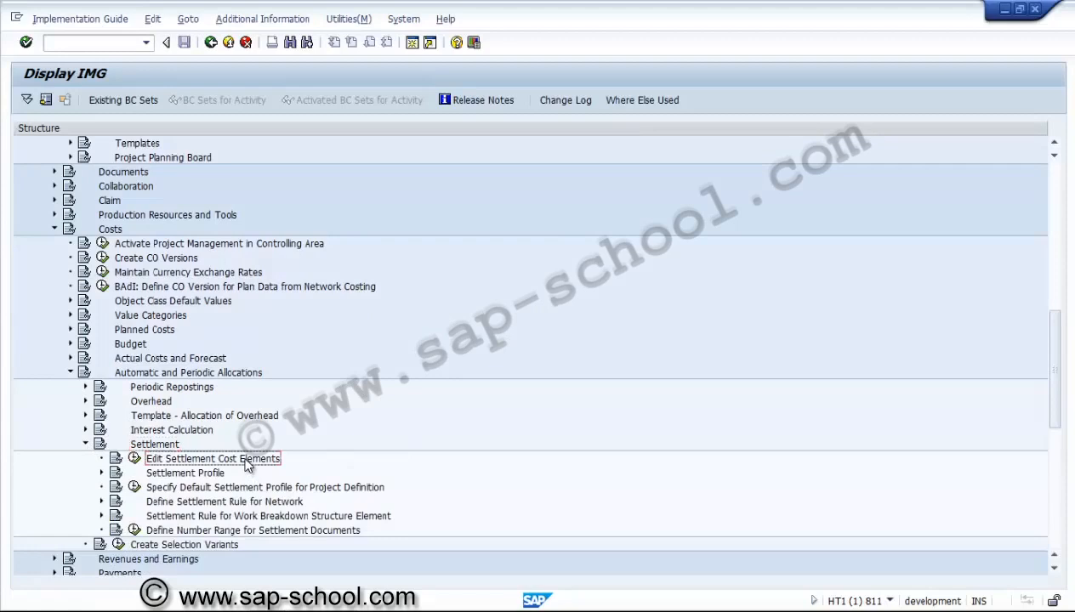
Step: Expand Settlement Profile and open the Create Allocation Structure activity
click(1054, 569)
click(1054, 569)
click(1053, 569)
click(1053, 569)
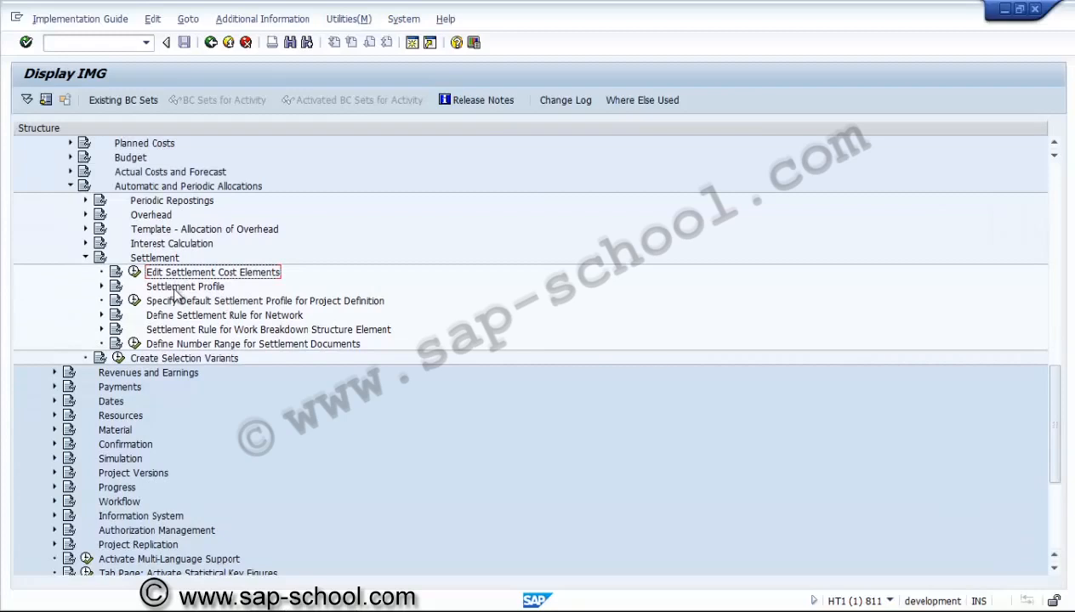
click(101, 287)
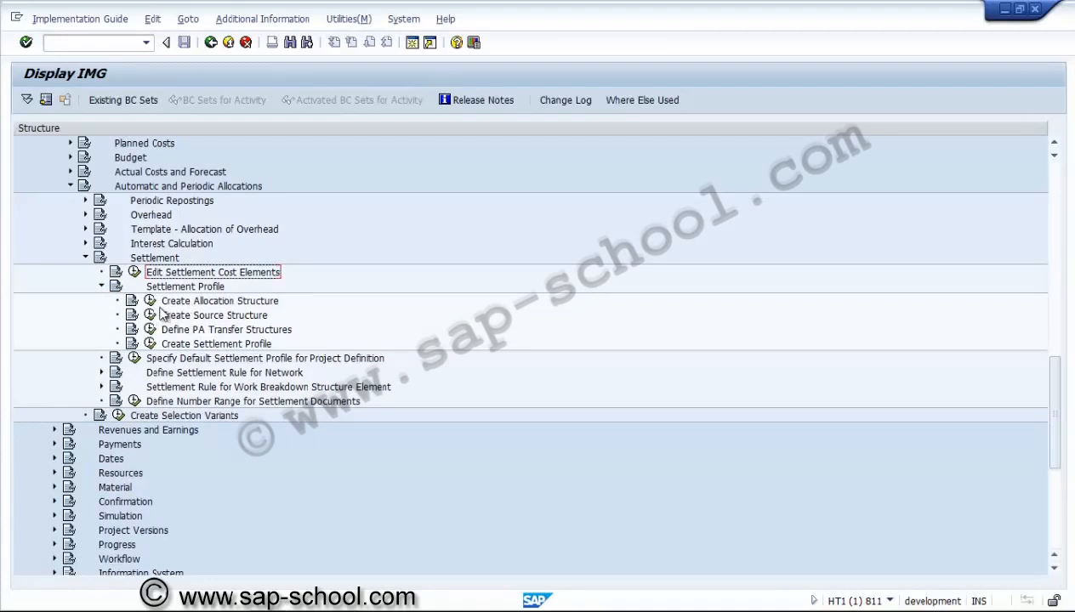
click(151, 303)
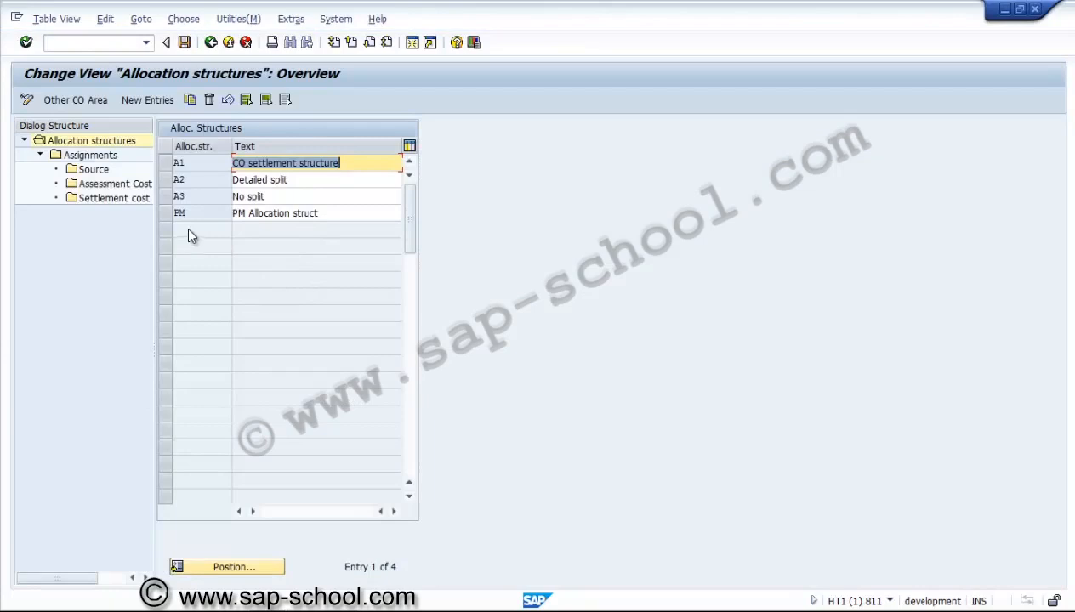
Step: Copy the PM allocation structure with its dependent entries as PS, named "PS Allocation struct"
click(185, 214)
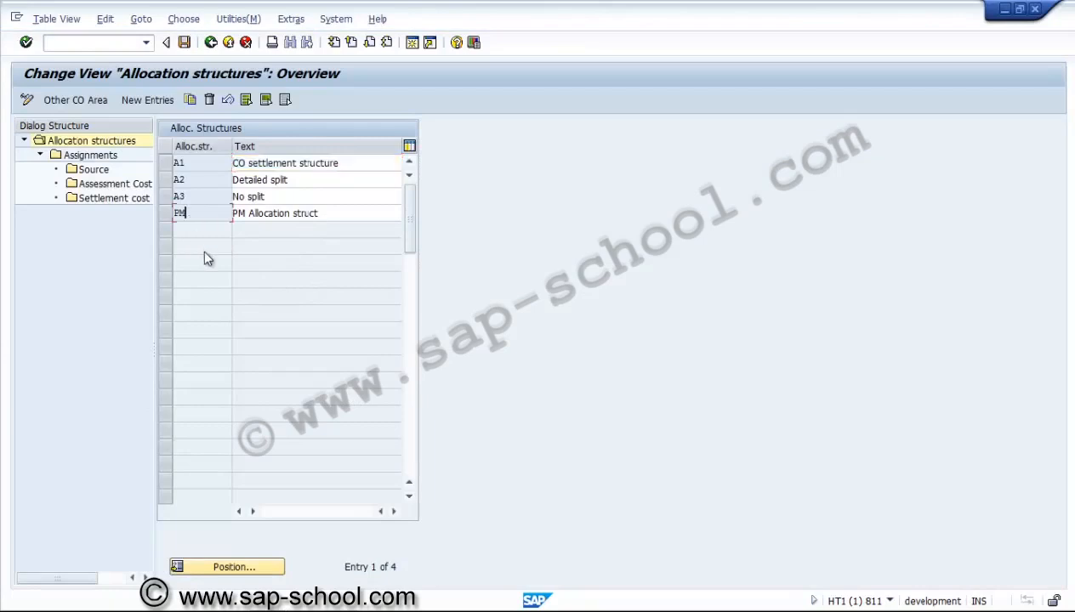
click(202, 180)
click(166, 212)
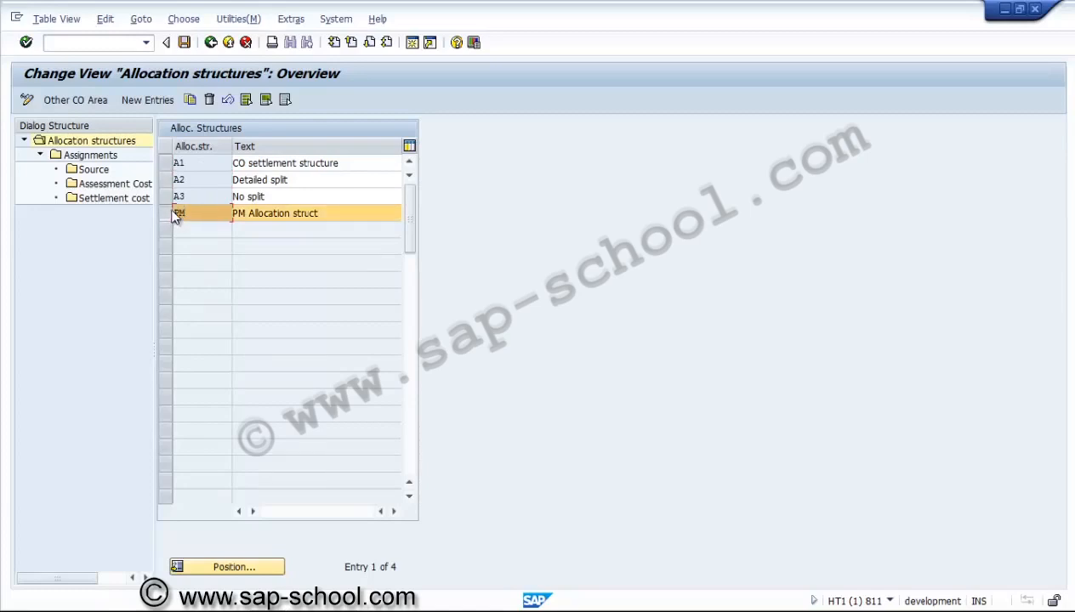
click(190, 100)
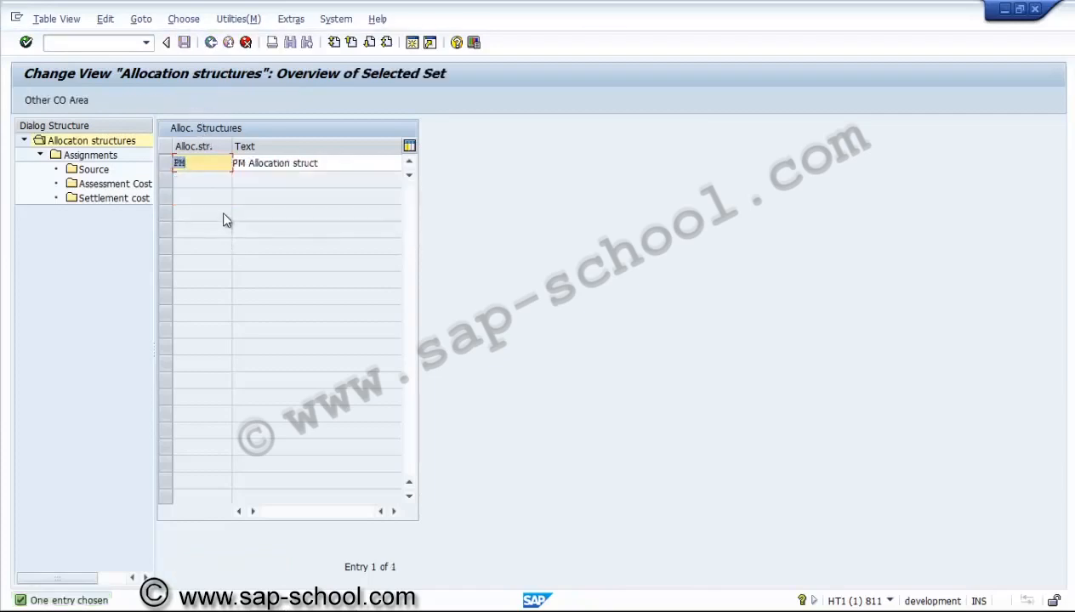
text(PS)
click(240, 165)
text(S)
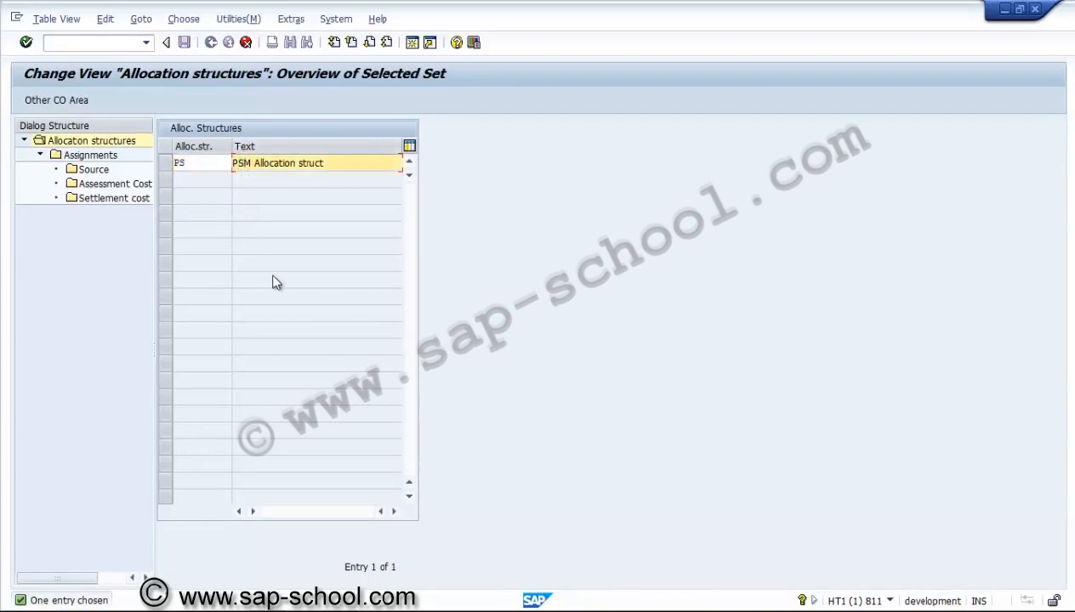
key(Delete)
click(189, 162)
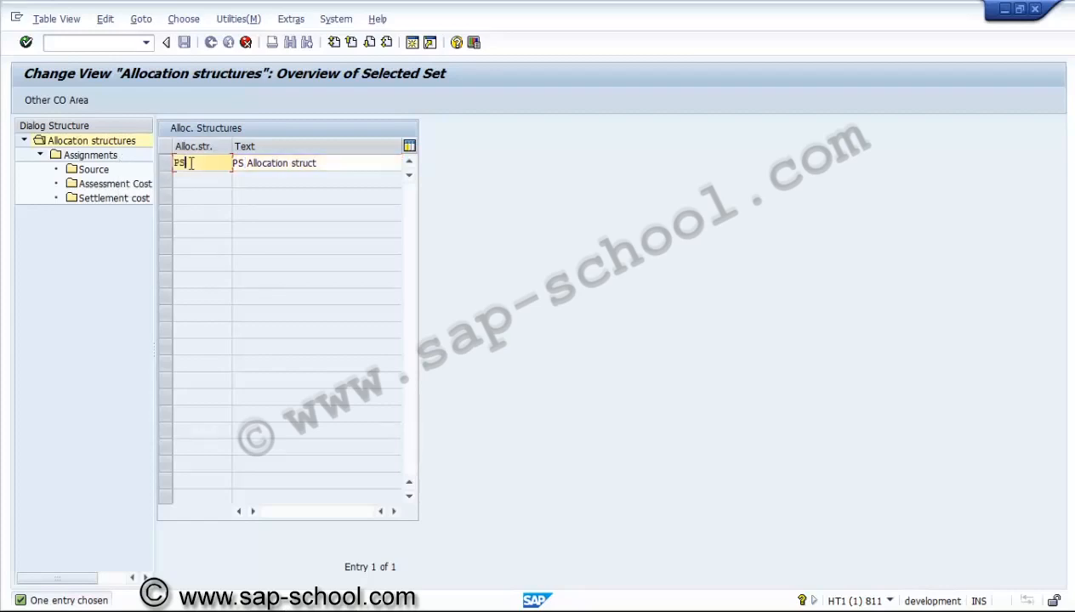
click(110, 157)
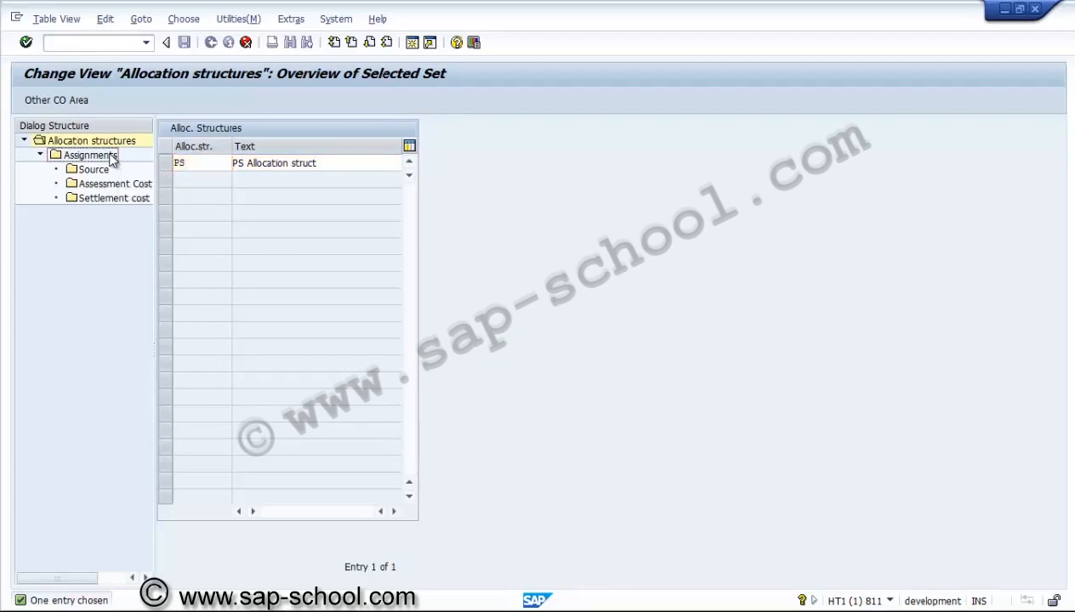
double_click(198, 165)
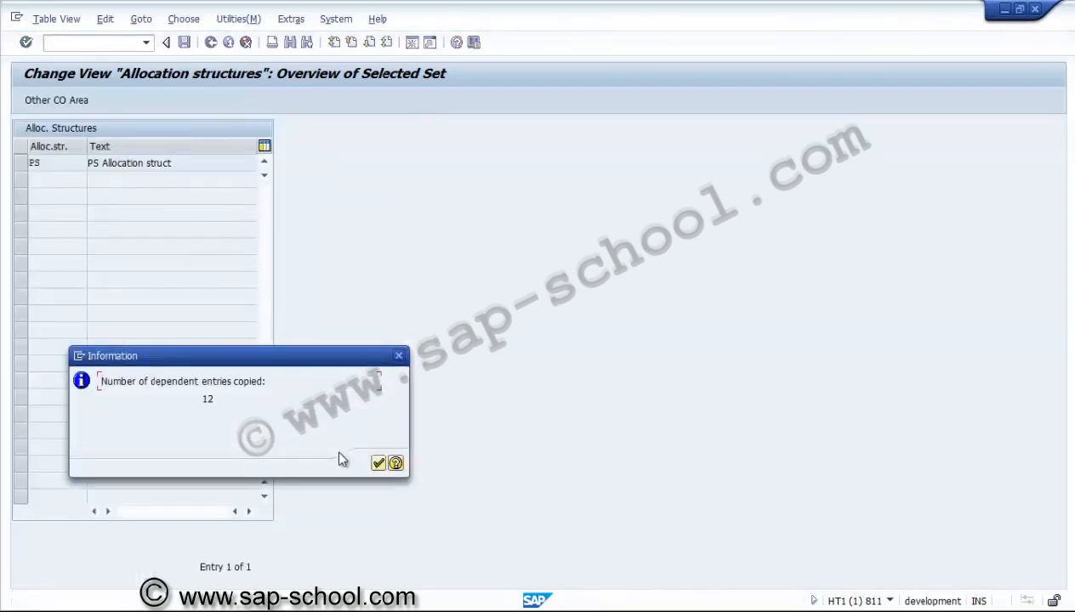
click(378, 463)
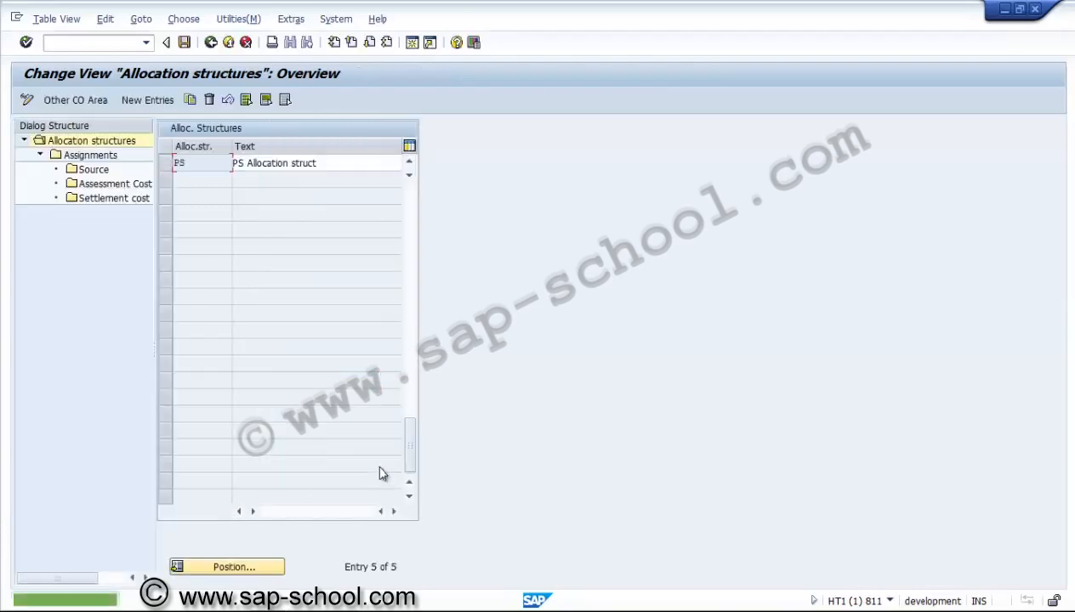
Step: Open the assignments of allocation structure PS and review their cost descriptions
click(167, 163)
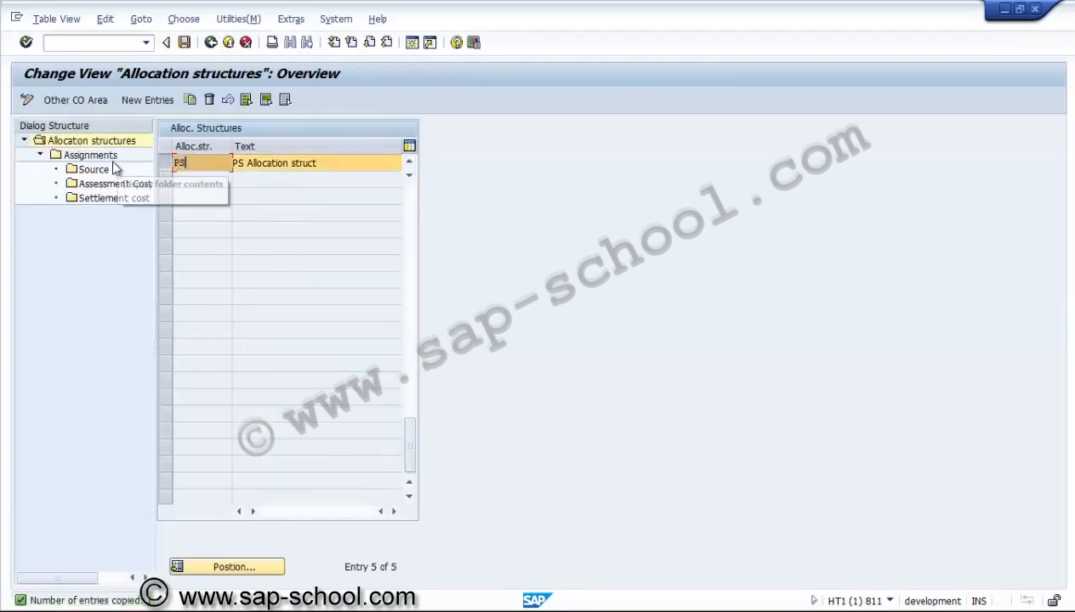
double_click(114, 155)
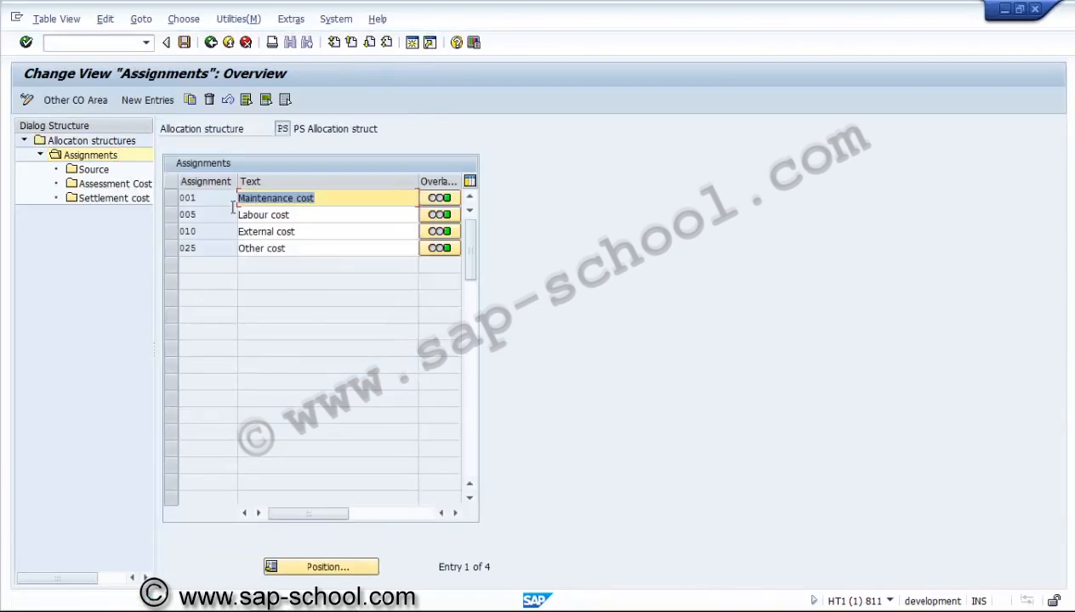
click(330, 218)
click(328, 238)
click(326, 249)
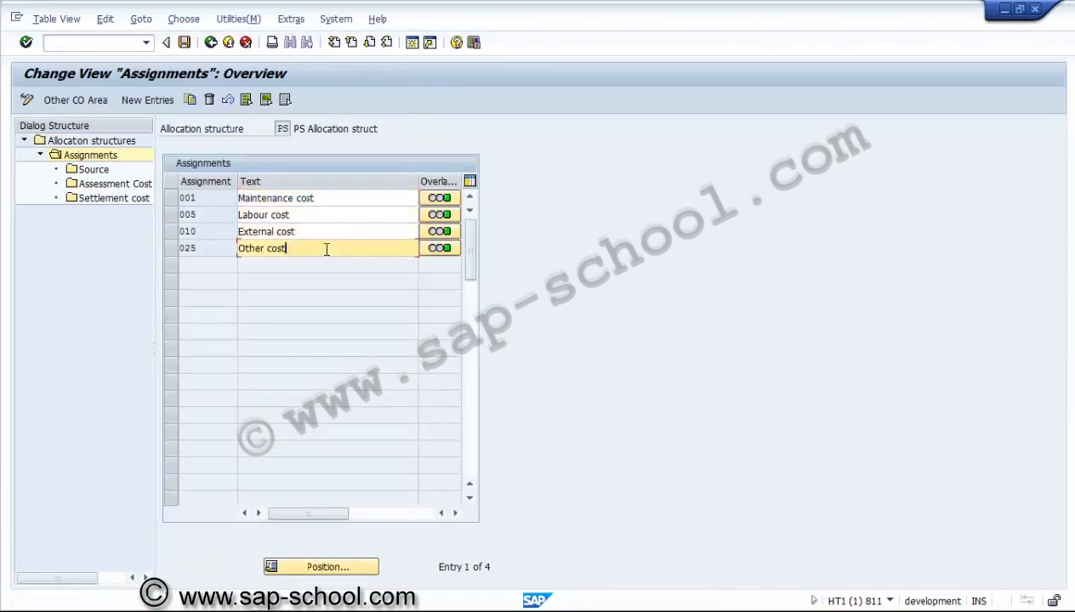
click(329, 233)
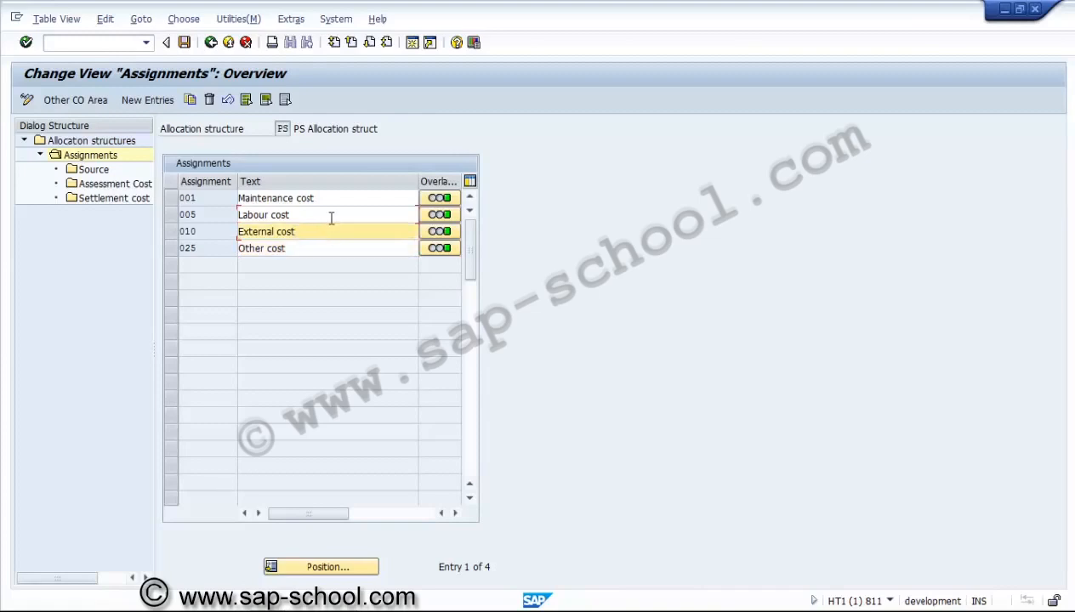
Step: Delete the Labour cost, External cost and Other cost assignments with their dependent entries from allocation structure PS
click(330, 217)
click(339, 198)
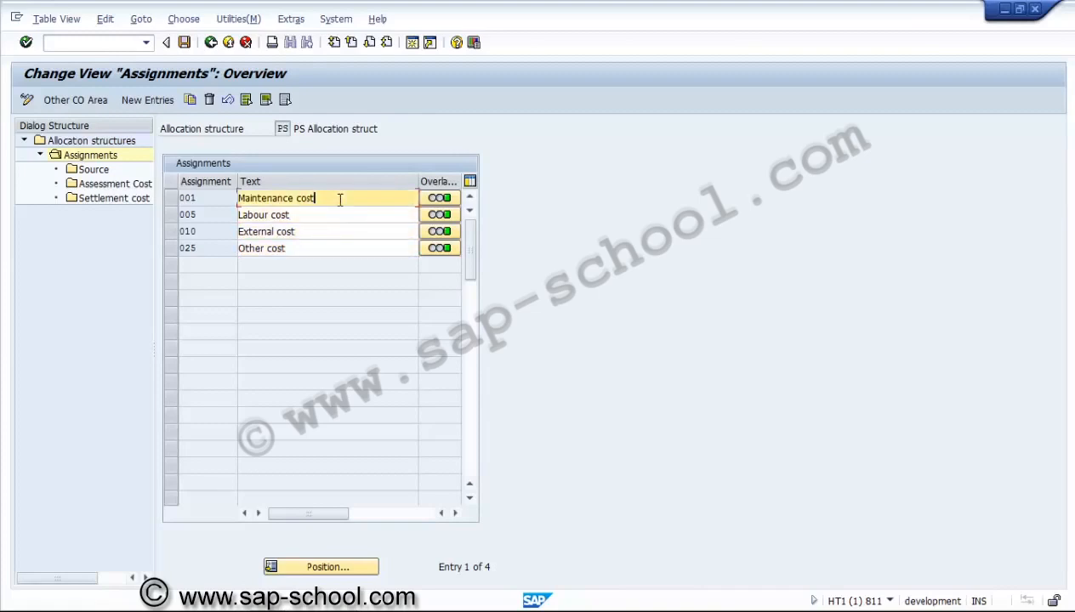
click(337, 216)
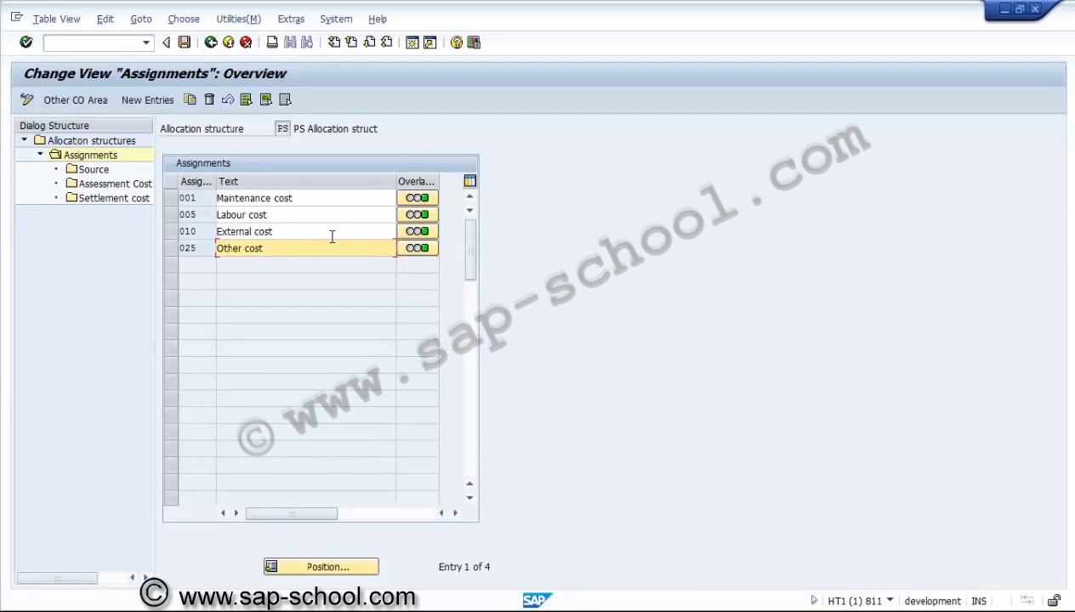
click(167, 247)
click(169, 231)
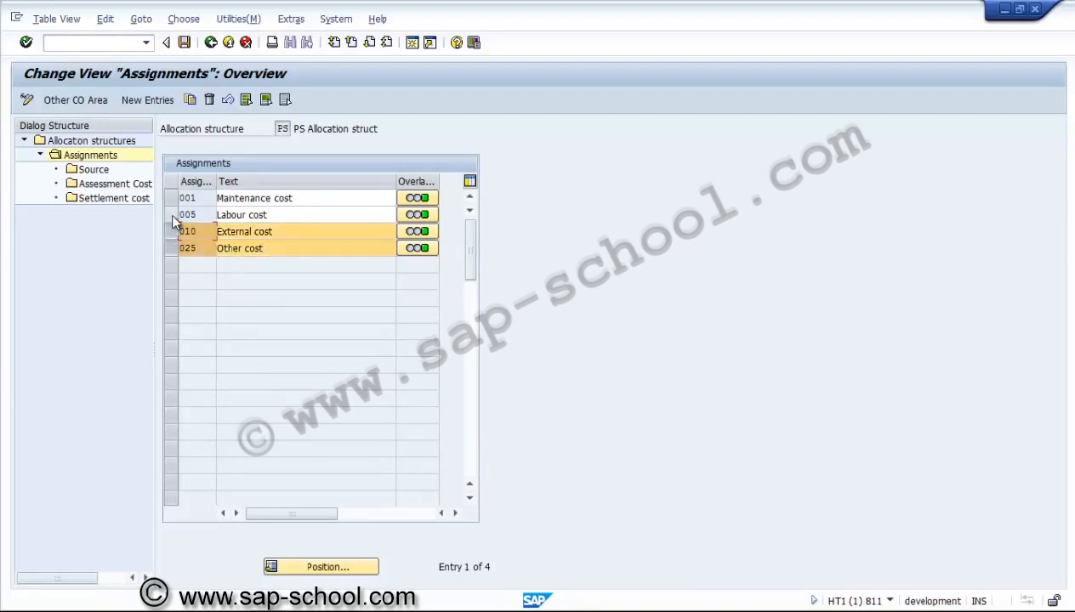
click(169, 214)
click(210, 100)
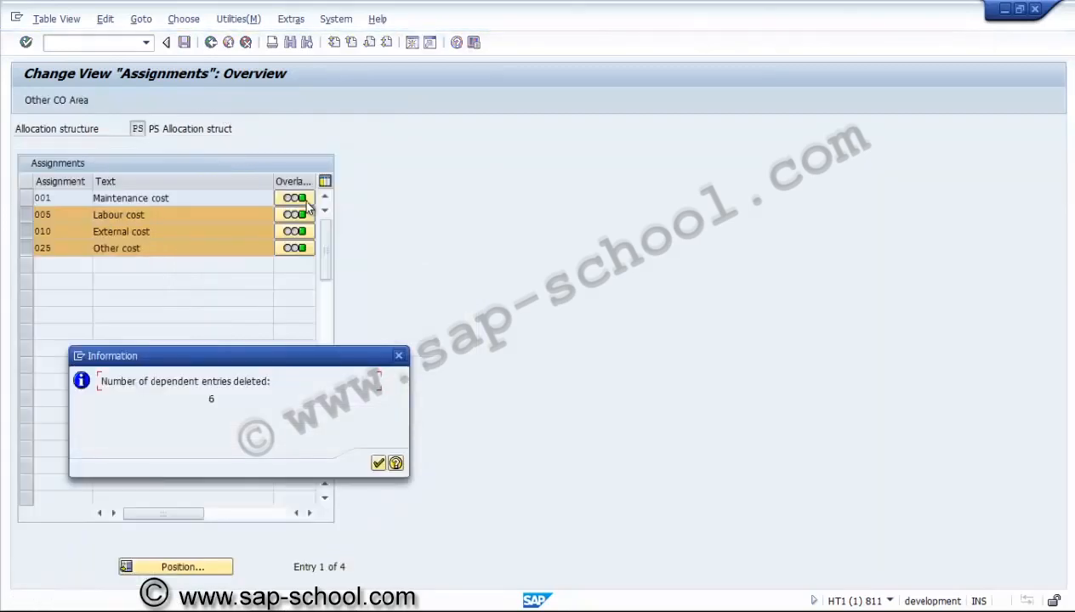
click(379, 463)
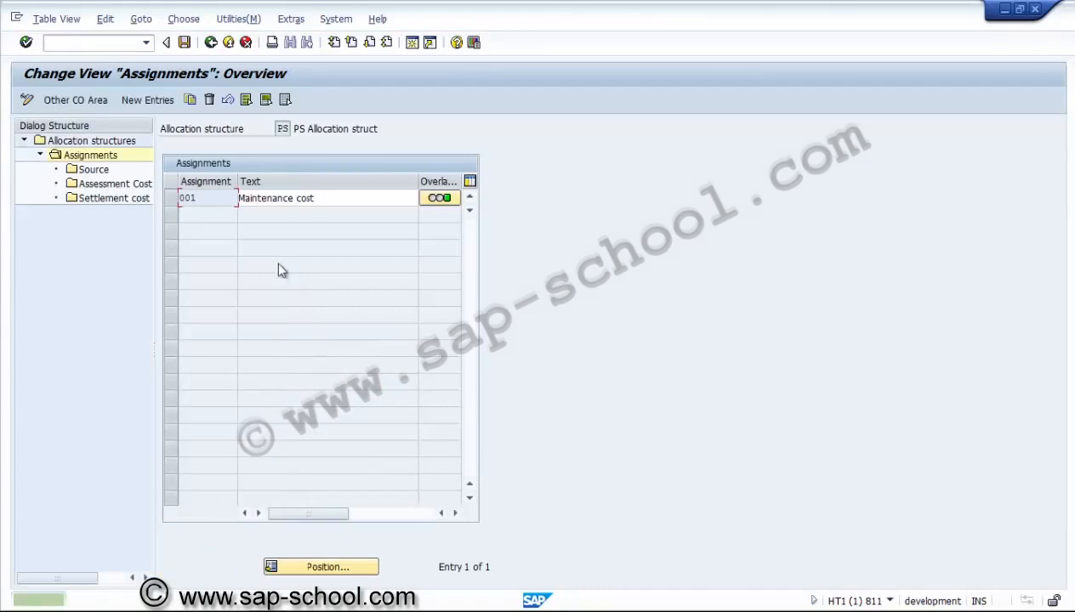
Step: Rename assignment 001 of allocation structure PS to "Material cost"
click(322, 203)
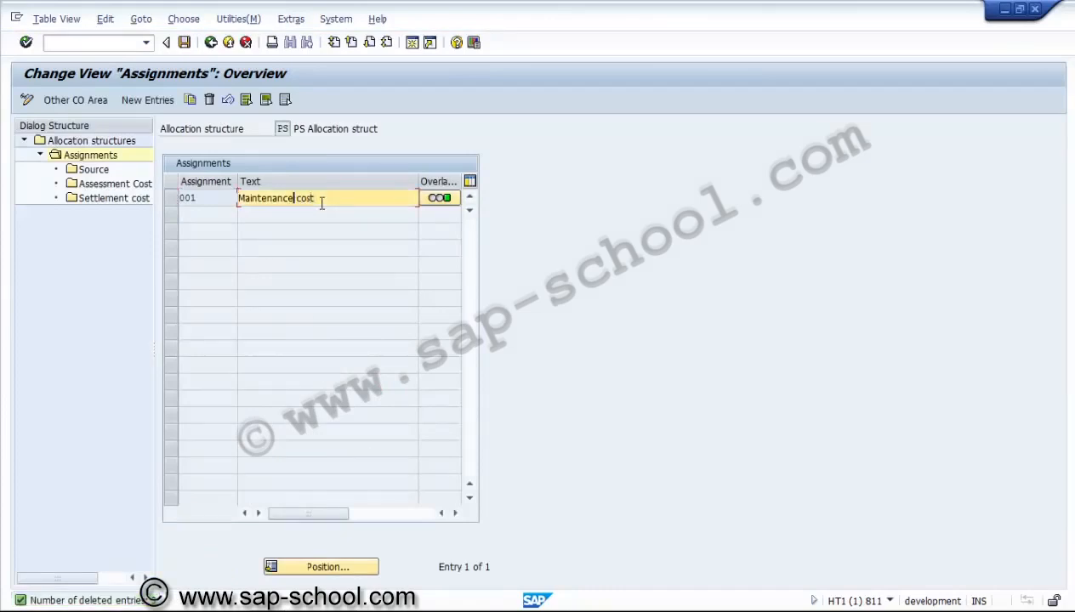
key(shift+Left)
key(shift+Left)
key(shift+Left)
key(BackSpace)
text(terial)
double_click(330, 205)
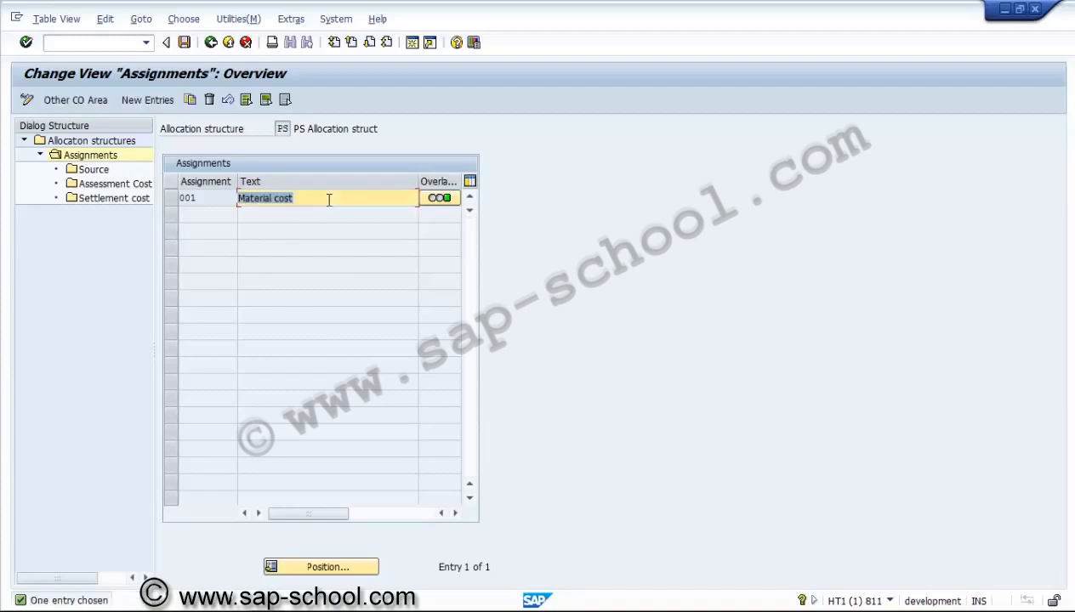
Step: Select assignment 001 and open its Source details
double_click(108, 173)
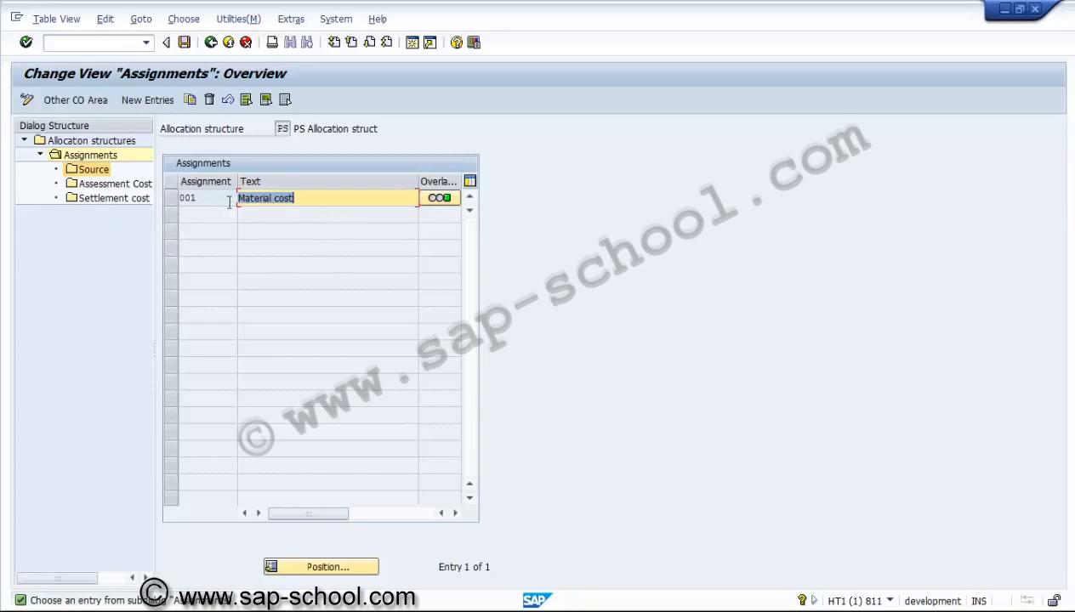
click(171, 198)
double_click(96, 171)
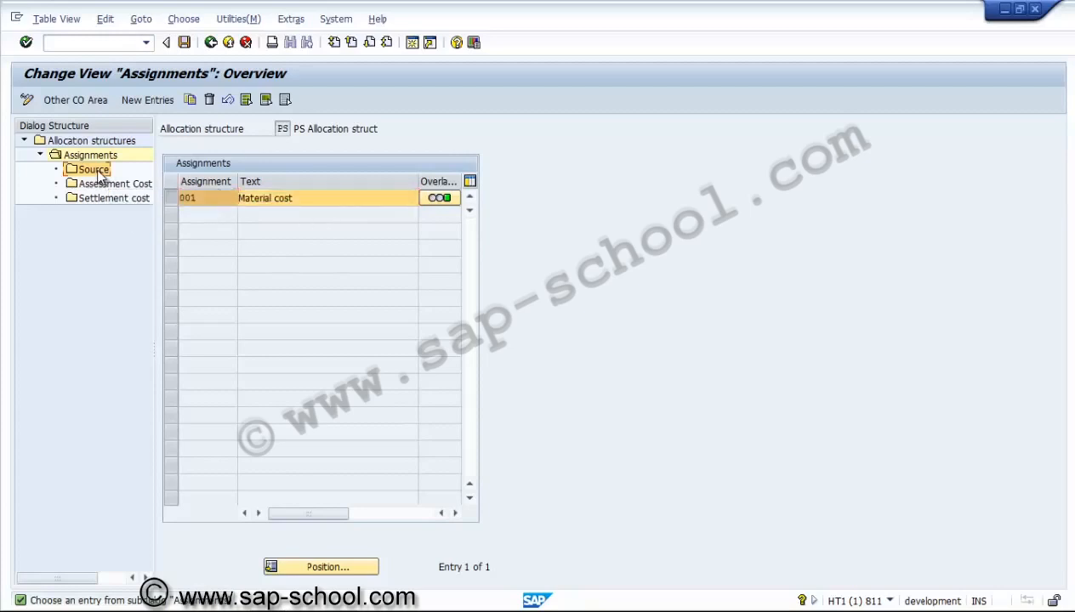
Step: List all nodes of the cost element groups available for the source's cost element group, keeping the source fields in view
click(426, 222)
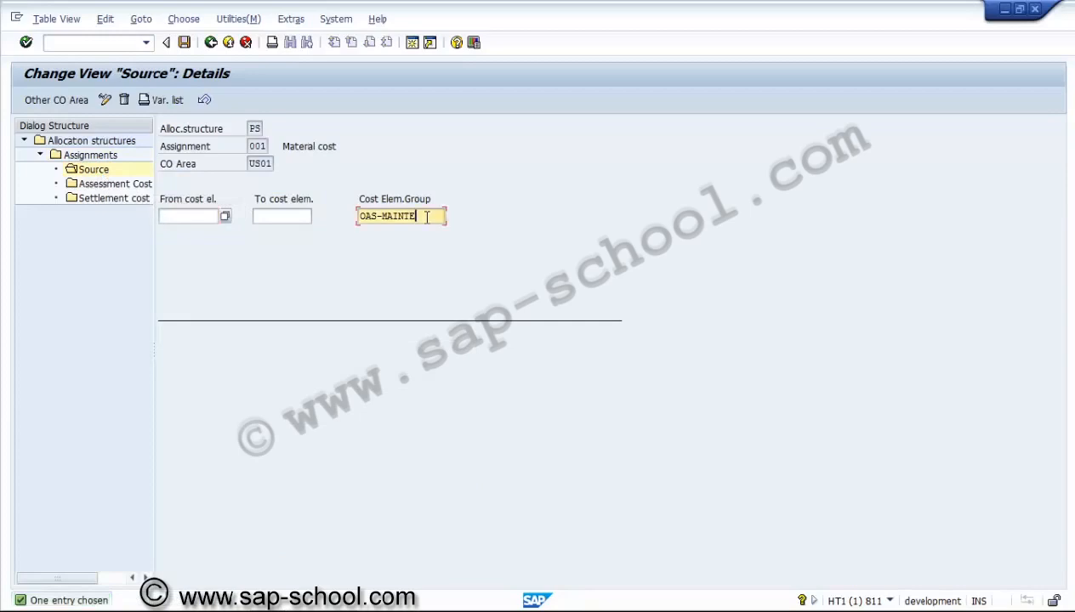
click(452, 217)
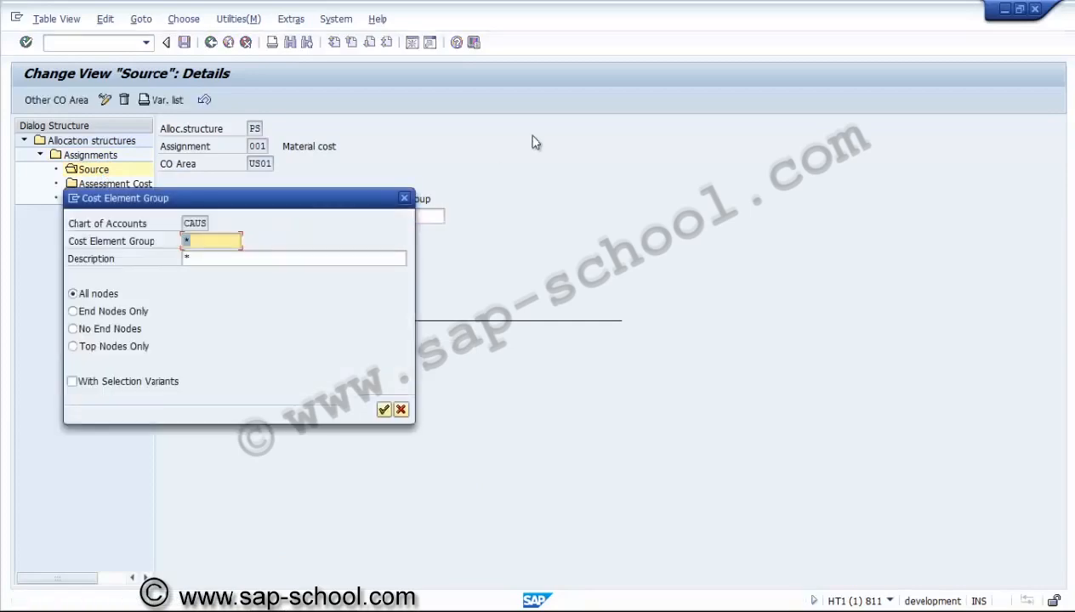
click(384, 411)
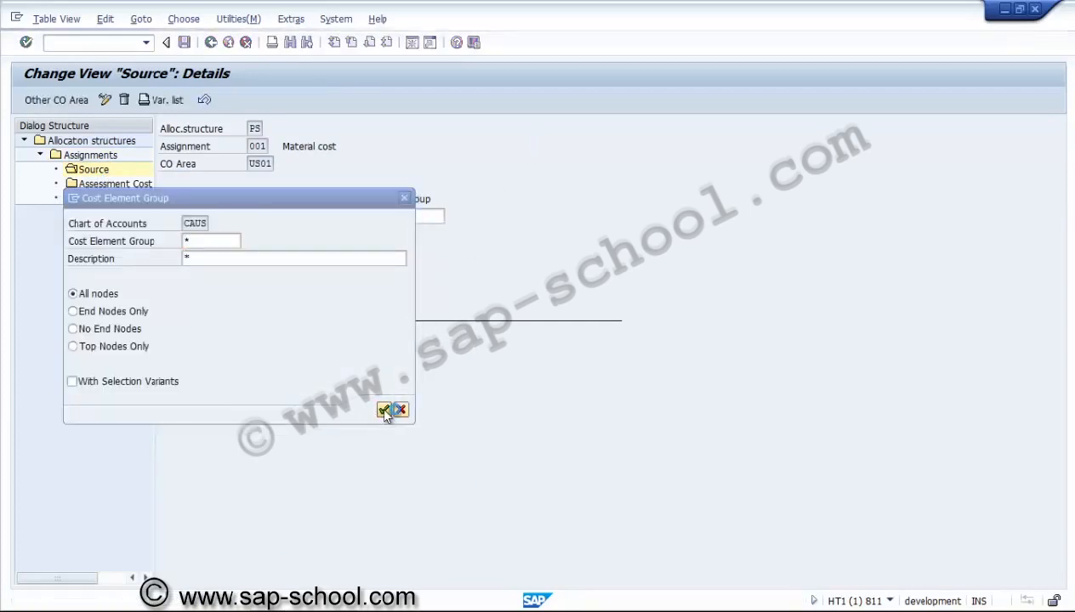
drag(363, 202, 744, 108)
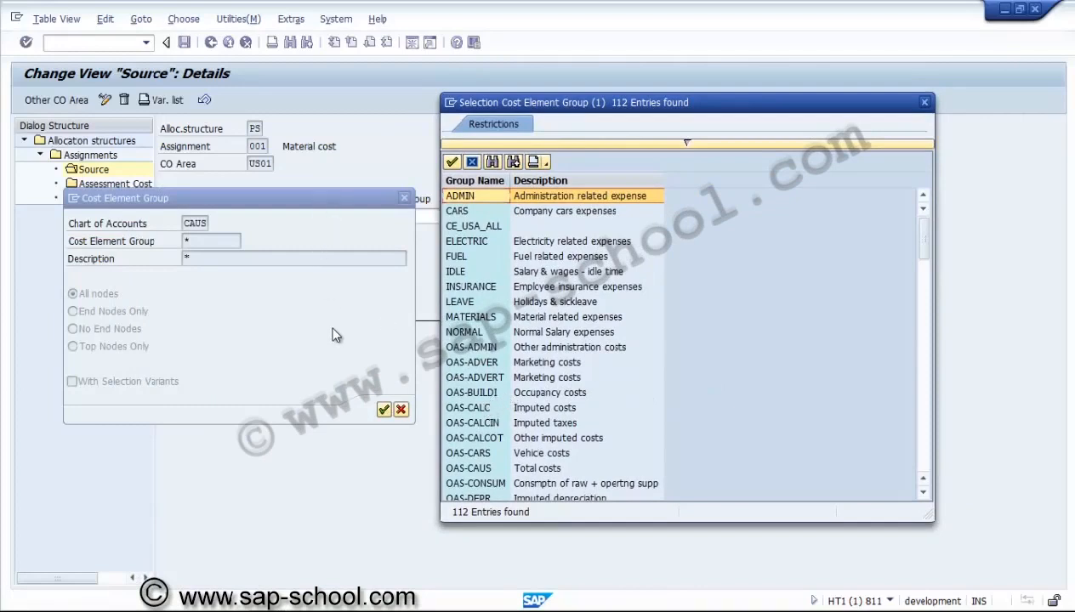
click(921, 102)
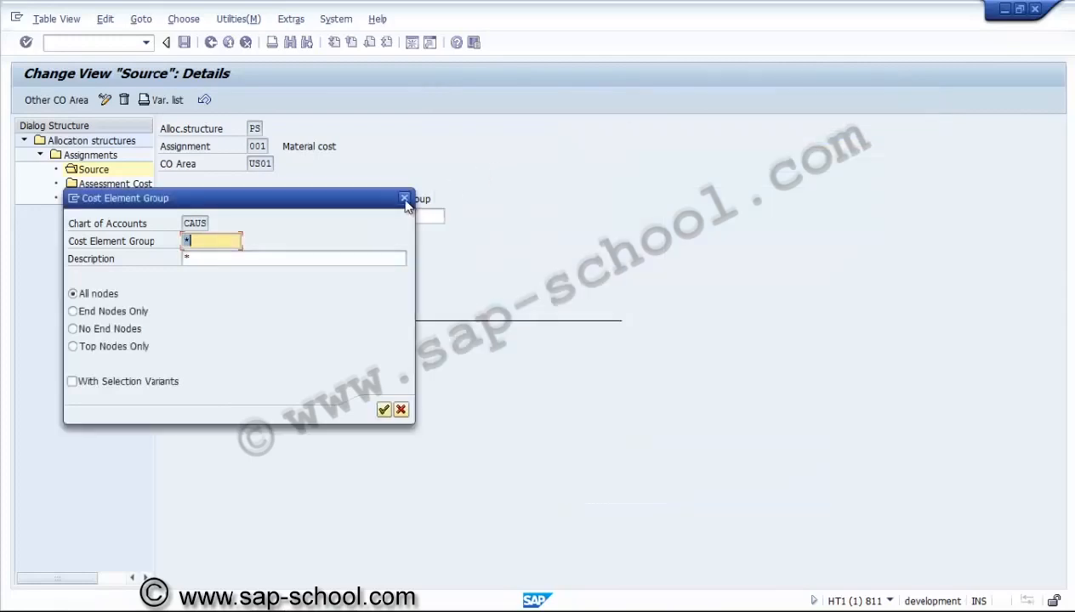
drag(394, 198, 853, 139)
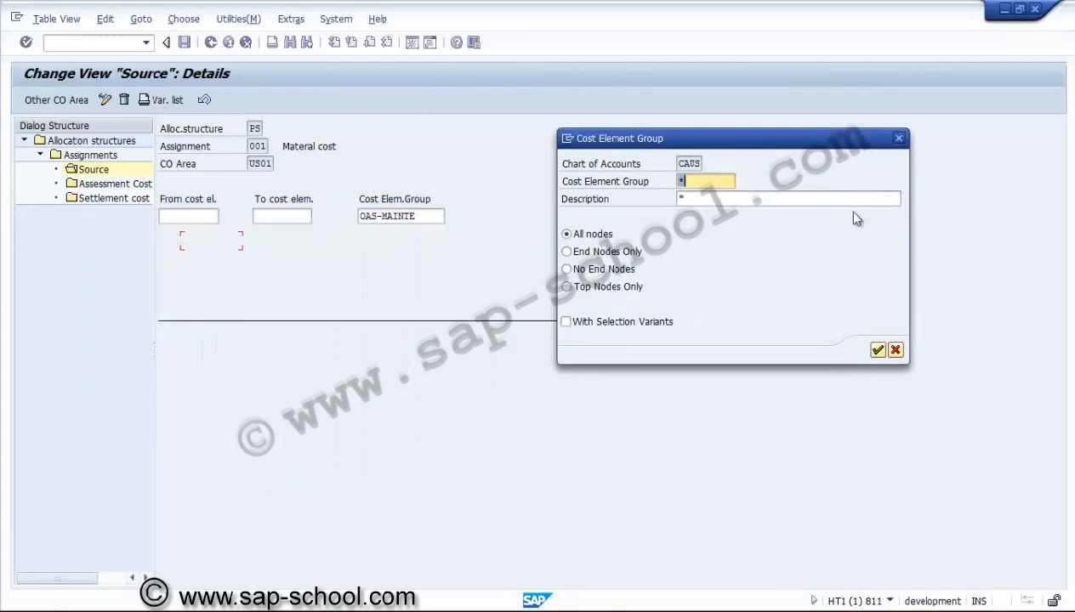
click(877, 351)
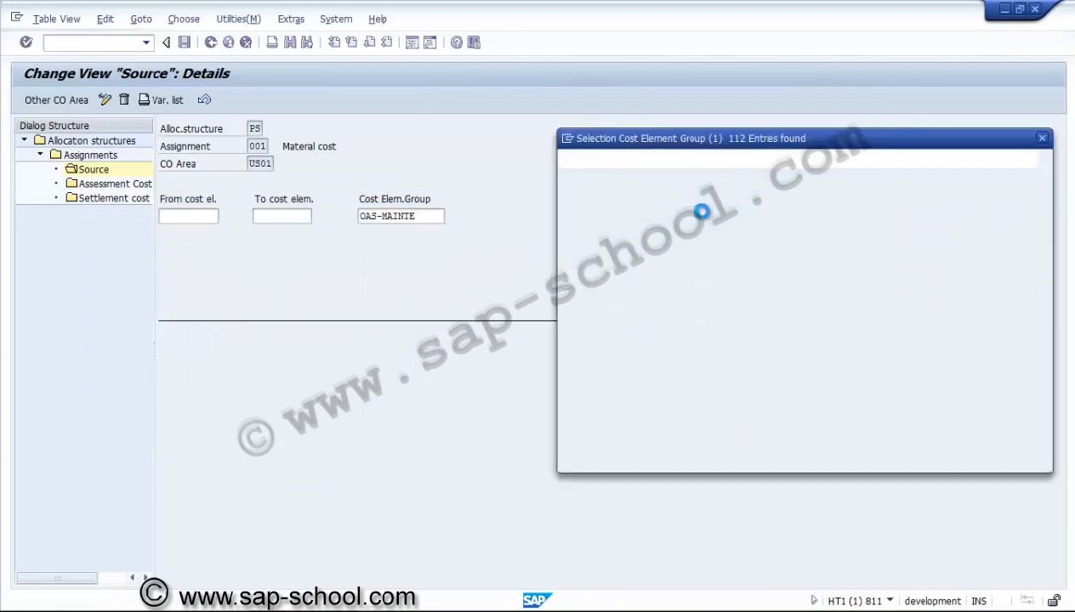
Step: Browse the cost element group list and locate the maintenance costs group OAS-MAINTE
click(614, 430)
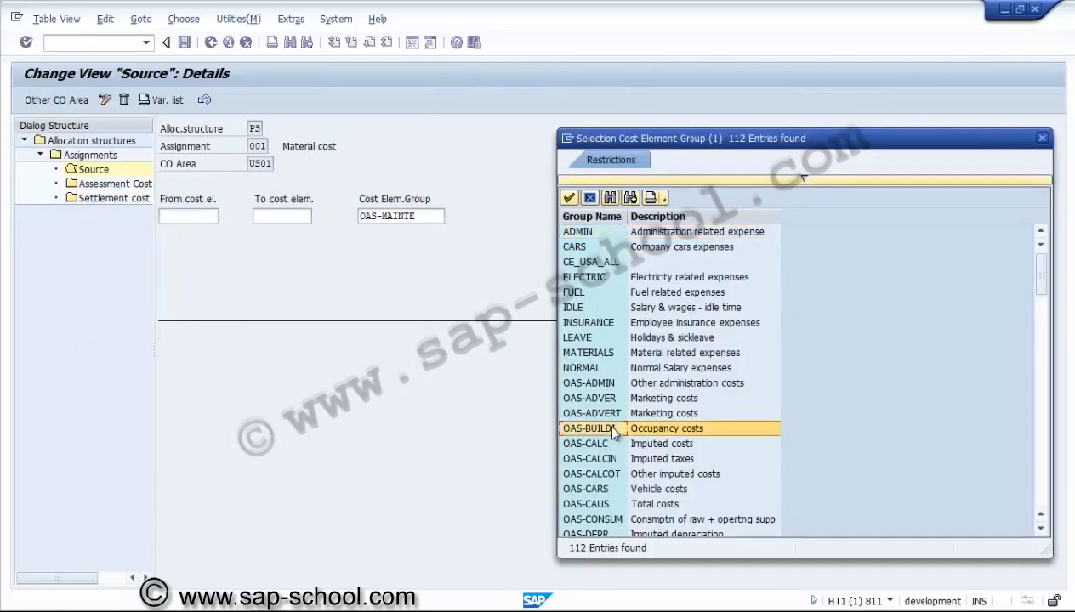
key(Down)
key(Down)
key(Down)
key(Down)
key(Down)
key(Down)
key(Down)
key(Down)
key(Down)
key(Down)
key(Down)
key(Down)
key(Down)
key(Down)
key(Down)
key(Down)
key(Down)
key(Down)
key(Down)
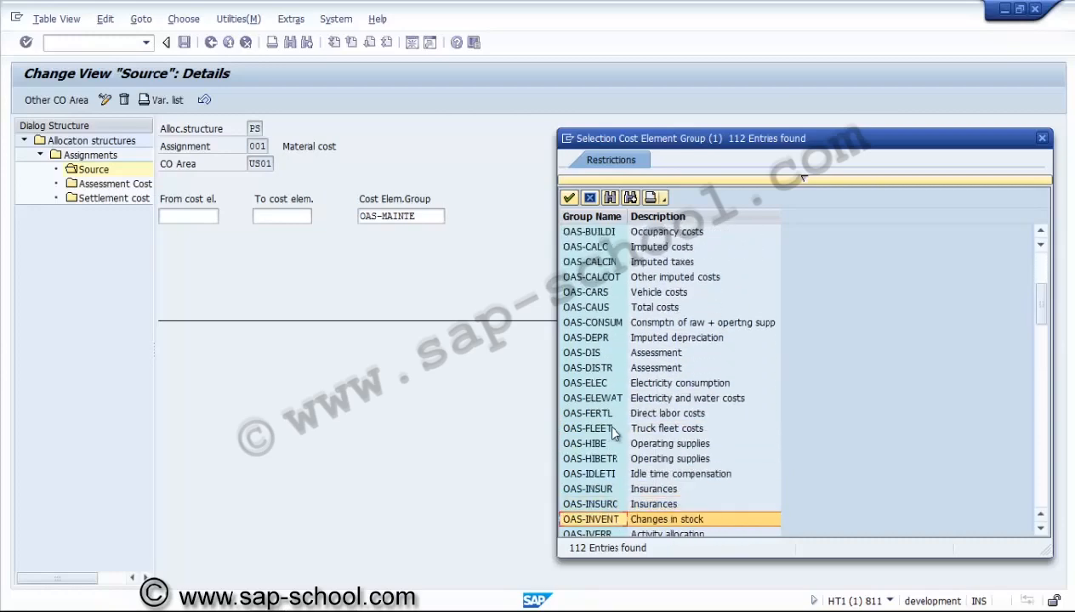
key(Down)
key(Down)
key(Down)
key(Down)
key(Down)
key(Down)
key(Down)
key(Down)
key(Down)
key(Down)
key(Down)
key(Down)
key(Down)
key(Down)
key(Up)
key(Up)
key(Up)
key(Up)
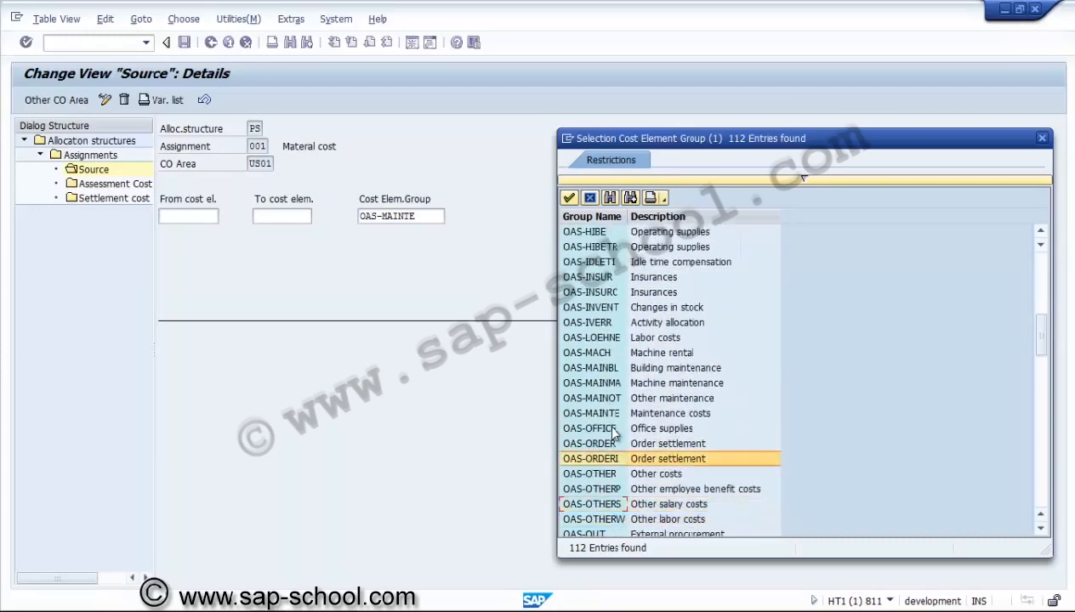
key(Up)
key(Up)
key(Up)
key(Up)
key(Up)
key(Up)
key(Down)
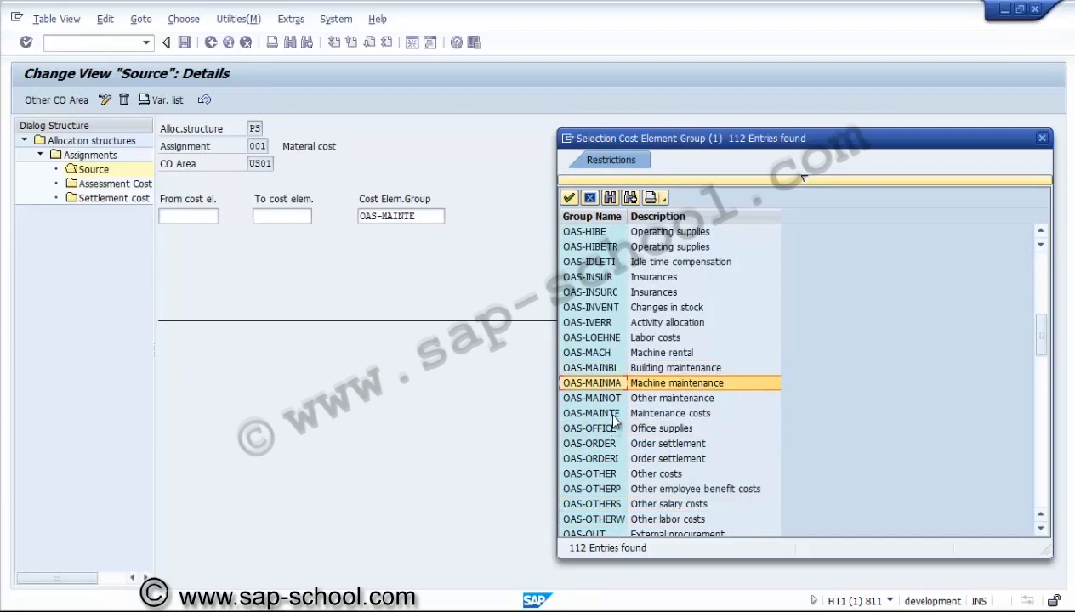
click(612, 415)
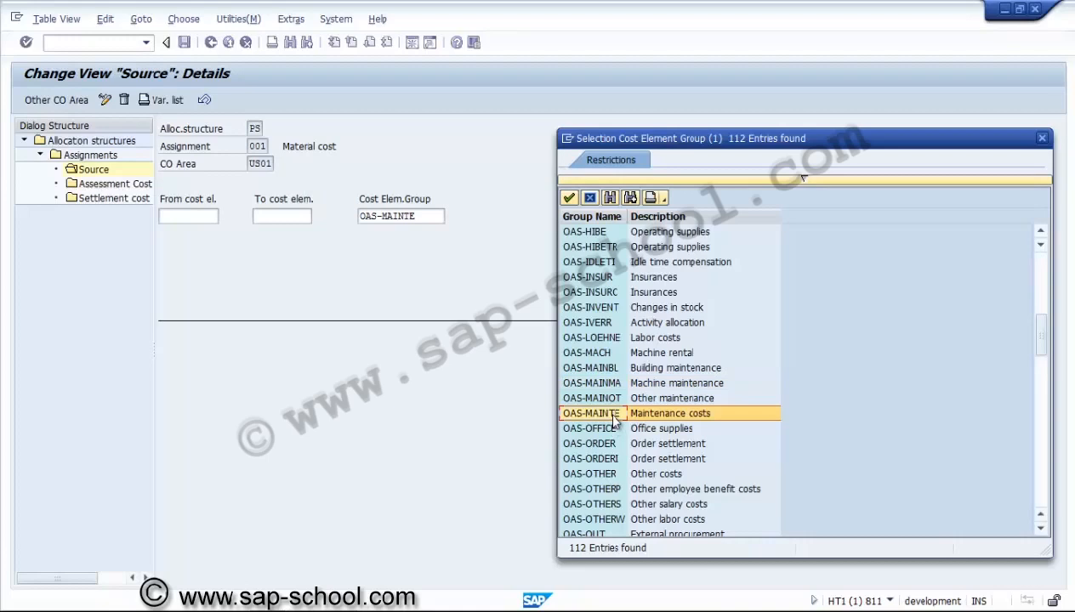
Step: Look through the cost element groups listed after OAS-MAINTE, down to OAS-RENT
key(Down)
key(Down)
key(Down)
key(Down)
key(Down)
key(Down)
key(Down)
key(Down)
key(Down)
key(Down)
key(Down)
key(Down)
key(Down)
key(Down)
key(Down)
key(Down)
key(Down)
key(Down)
key(Down)
key(Down)
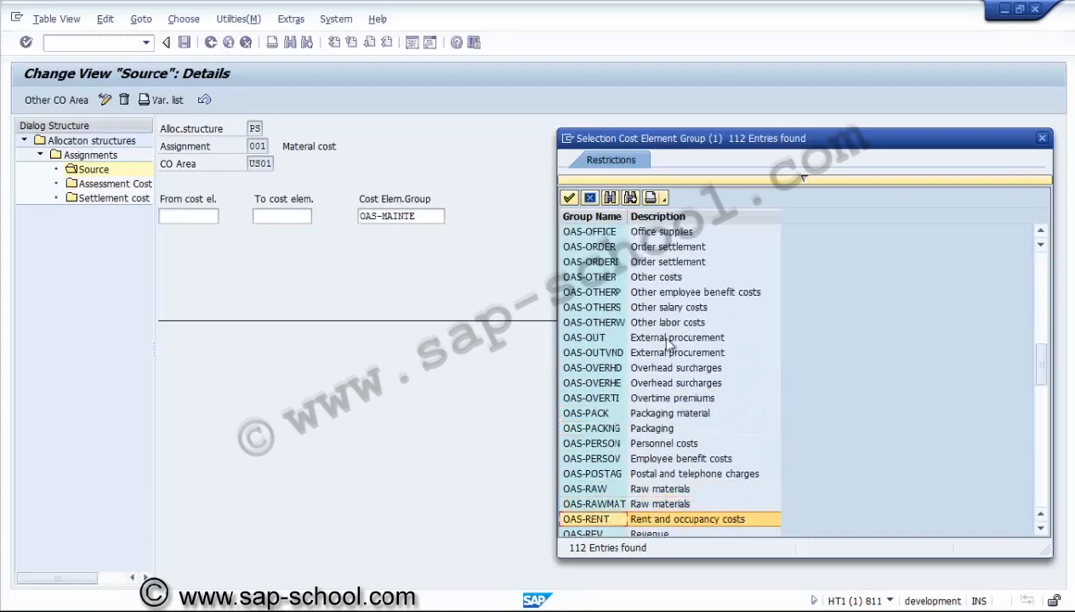
Step: Search the cost element group list for "material" and step through all the matches
click(611, 198)
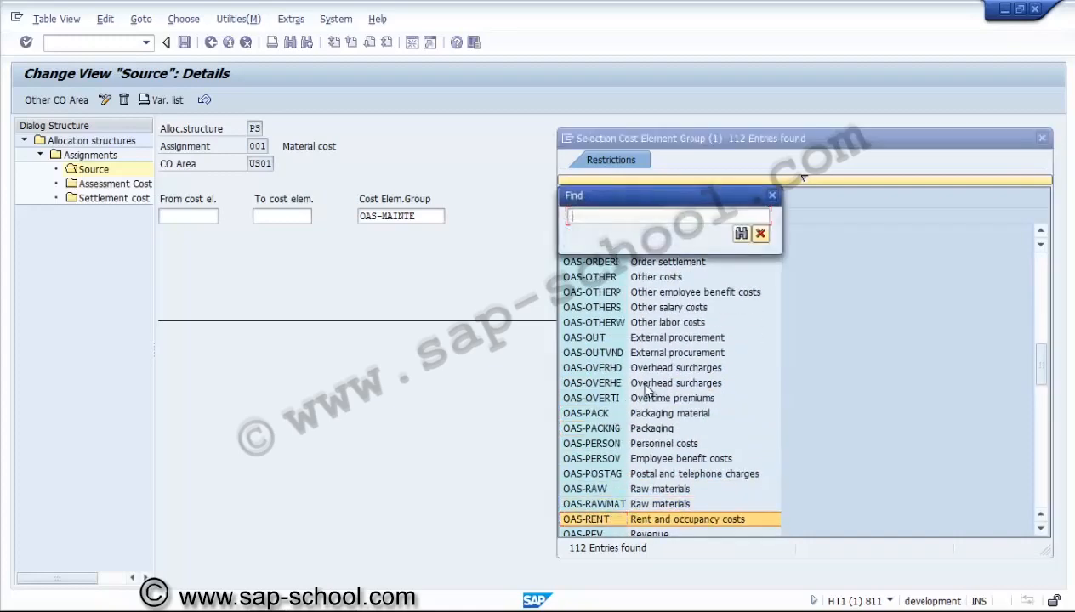
text(material)
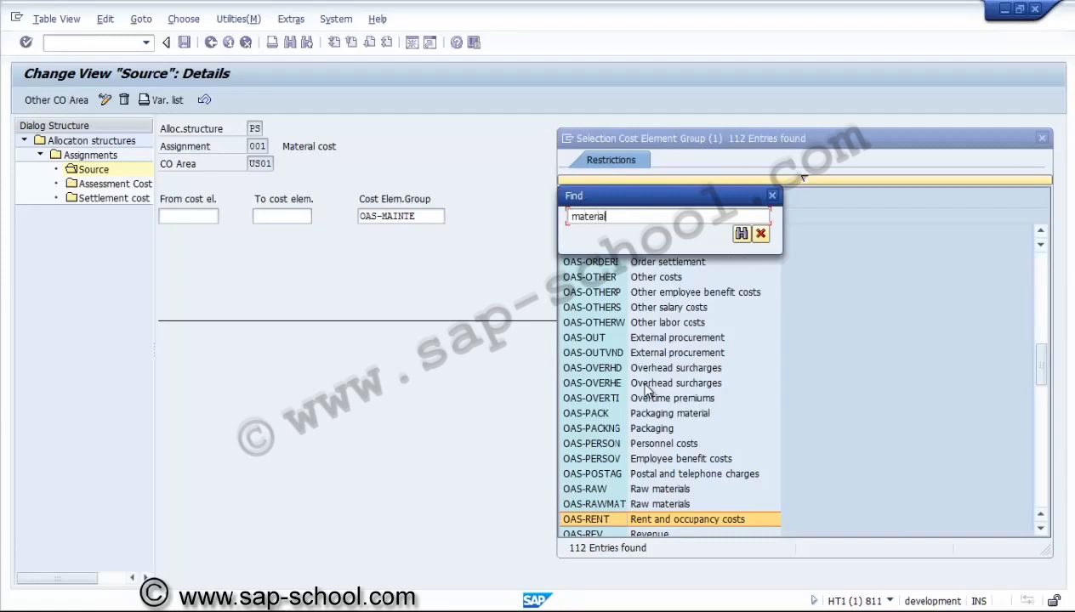
key(Return)
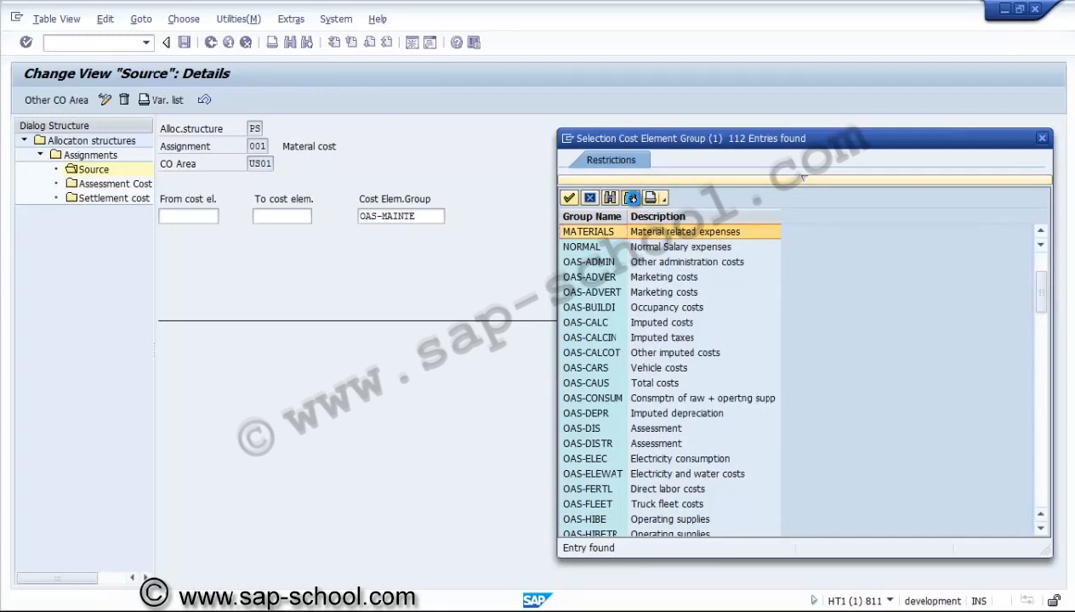
click(630, 198)
click(630, 198)
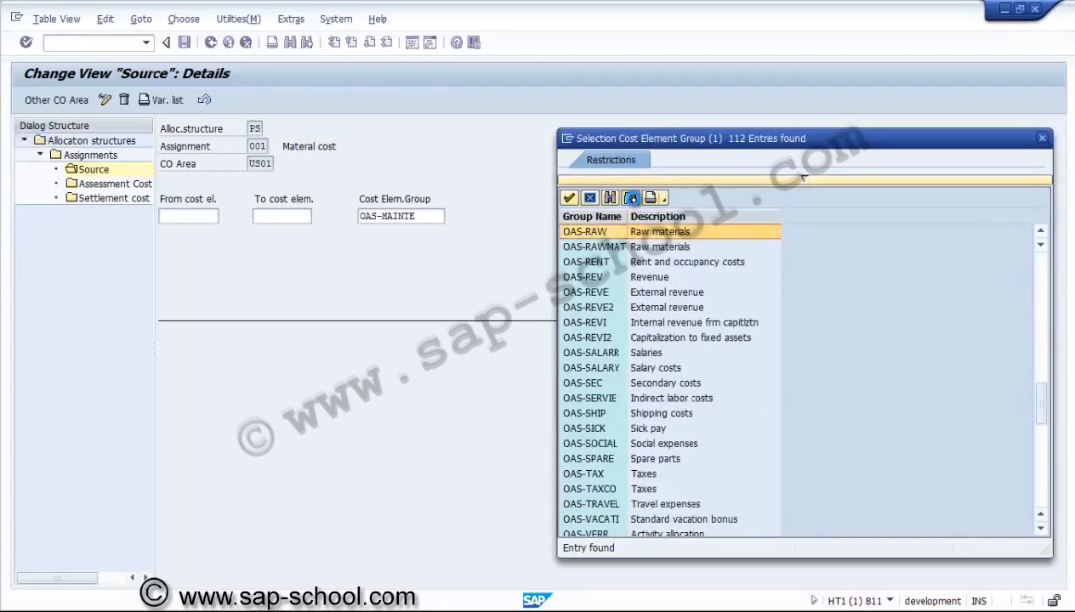
click(630, 198)
click(630, 199)
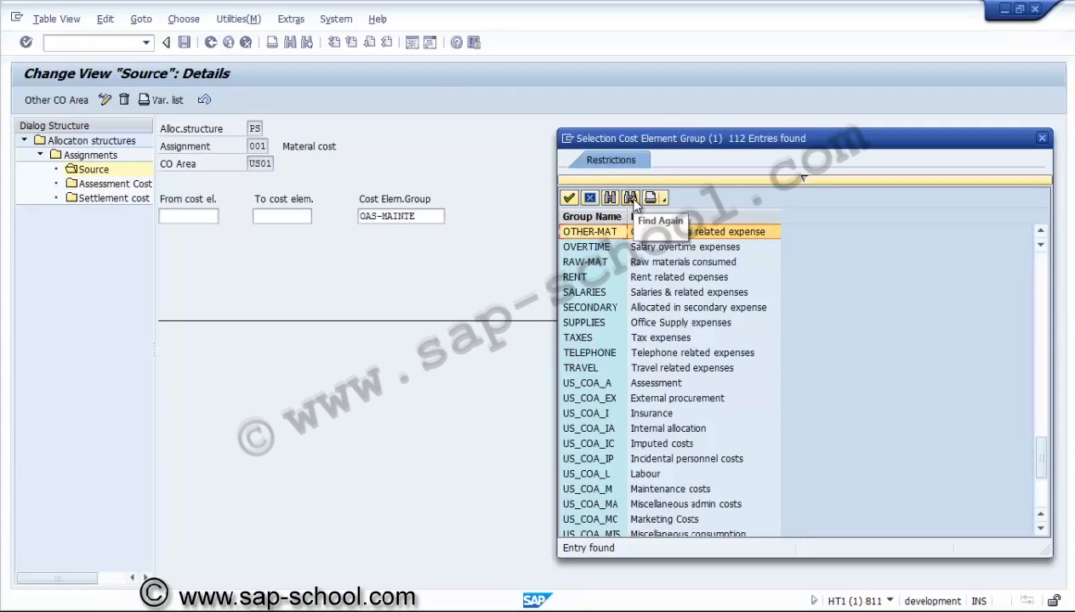
click(630, 198)
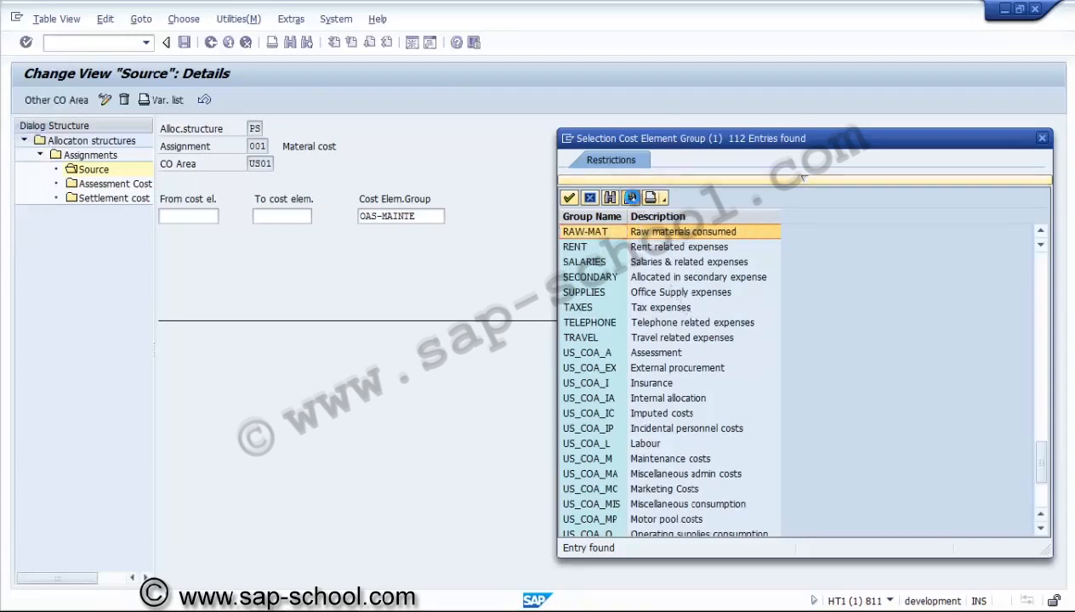
click(630, 198)
click(630, 198)
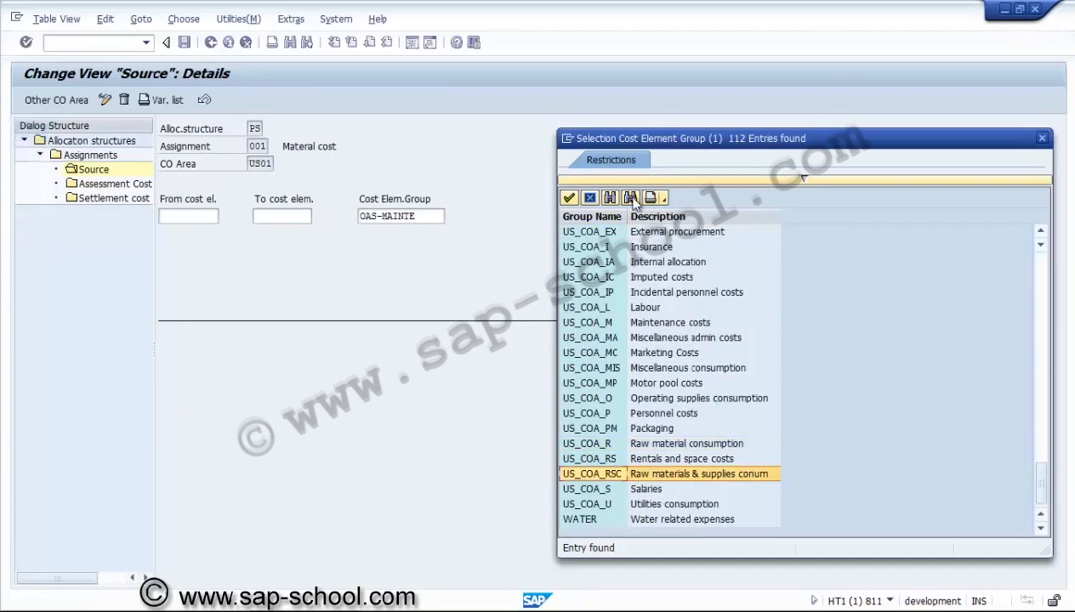
click(630, 198)
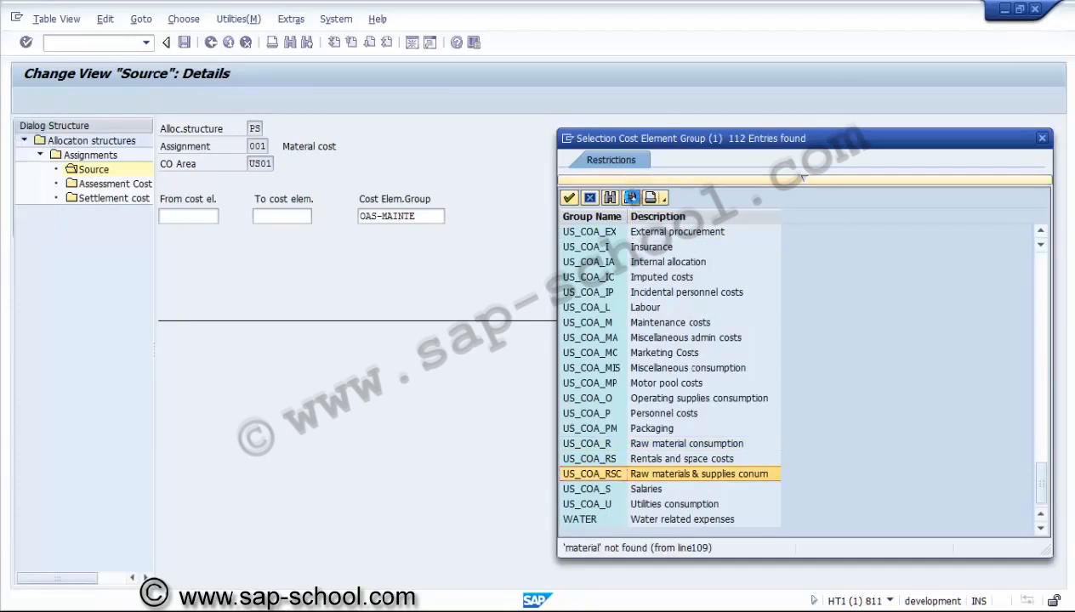
Step: Leave the cost element group selection without choosing a group and open the Assessment Cost Element view of assignment 001
click(1042, 138)
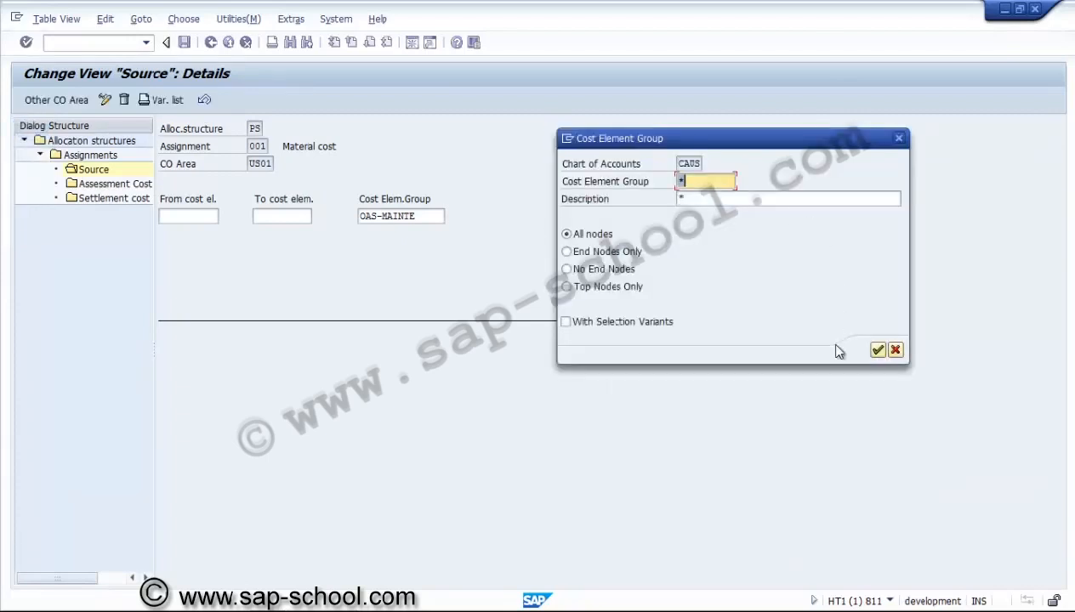
click(878, 351)
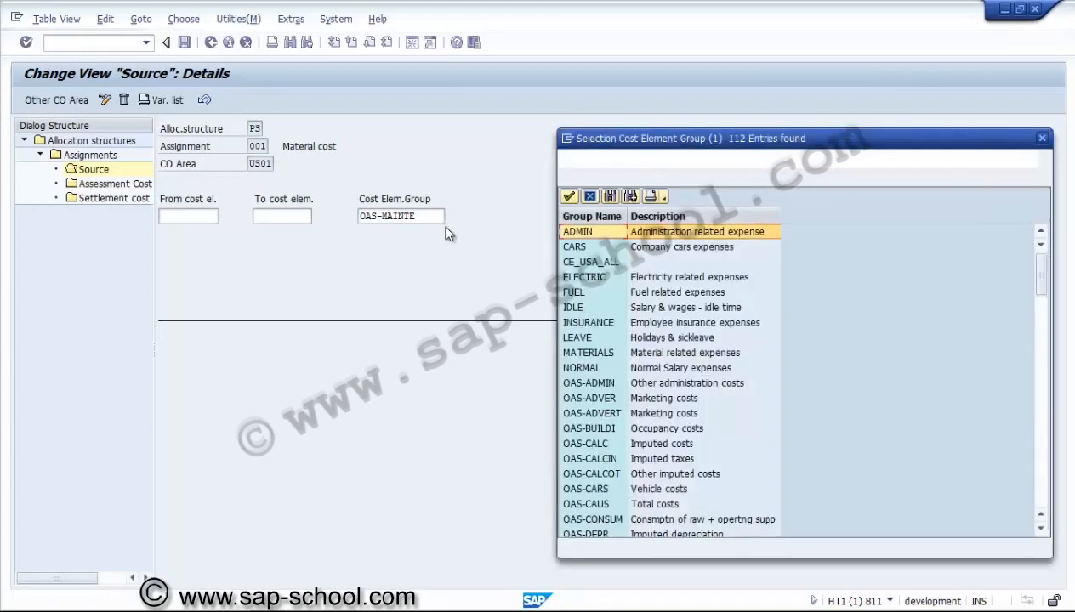
click(1040, 138)
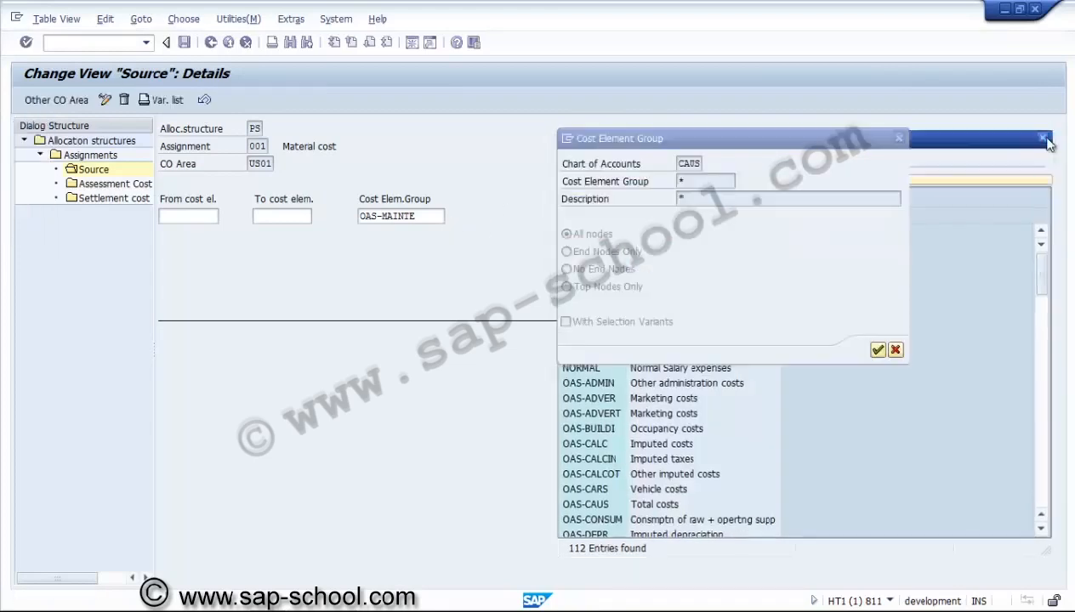
click(895, 351)
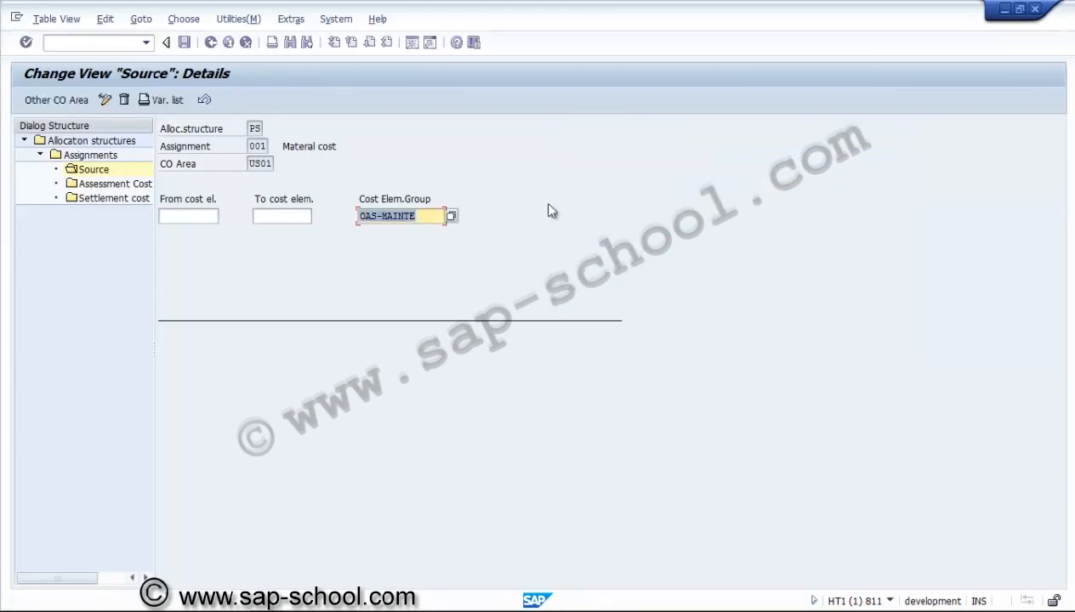
double_click(144, 184)
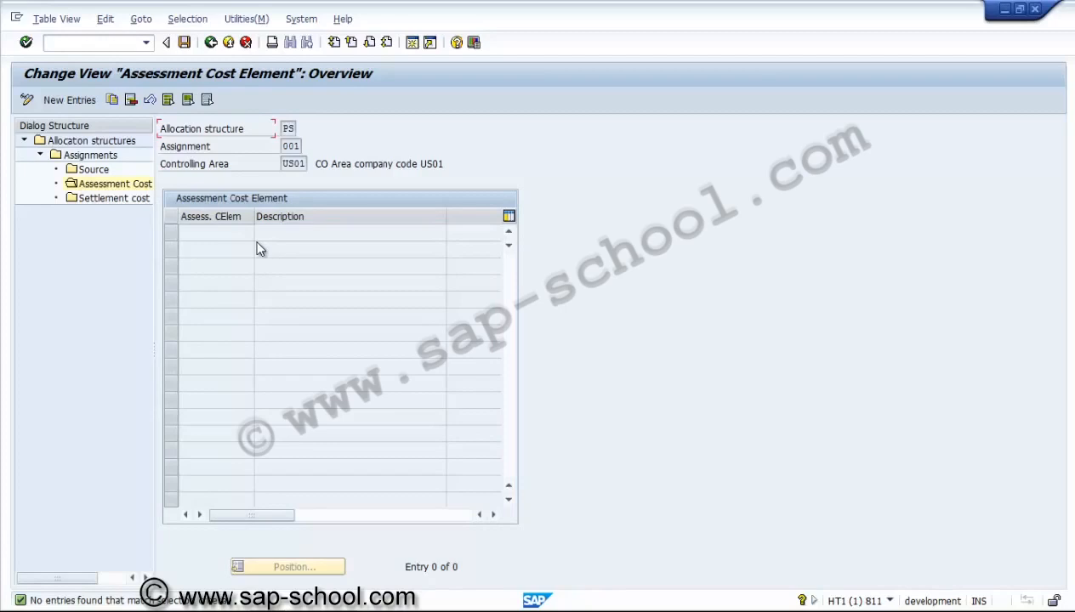
Step: Open the settlement cost elements of assignment 001 and delete the CTR receiver category entry
double_click(121, 204)
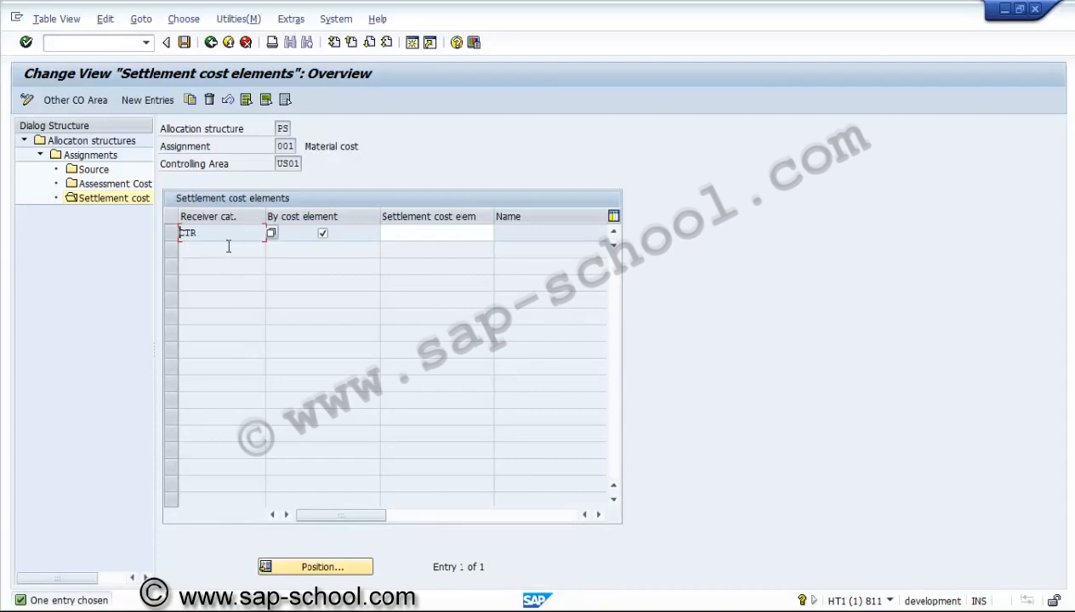
click(170, 232)
click(210, 101)
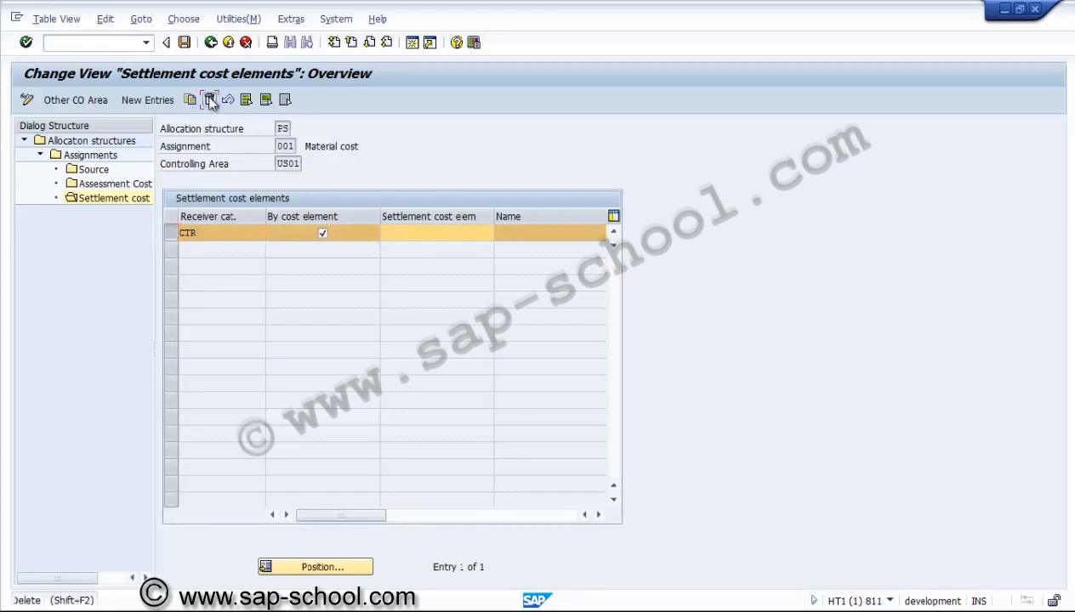
click(378, 446)
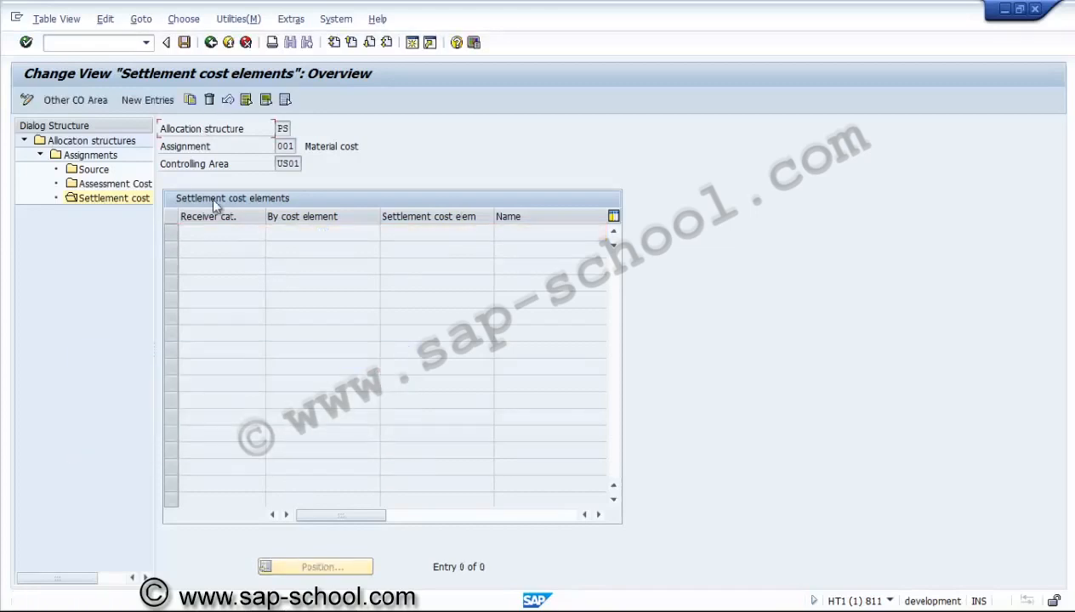
Step: Add new settlement cost element entries for receiver categories WBS and FXA, both settled by cost element
click(159, 102)
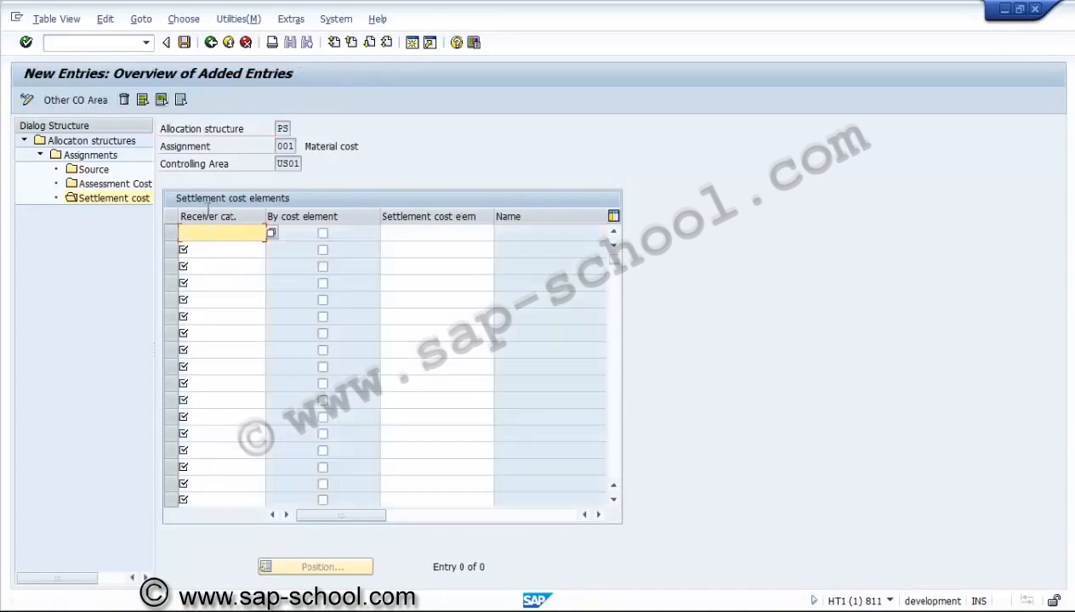
click(323, 232)
click(225, 250)
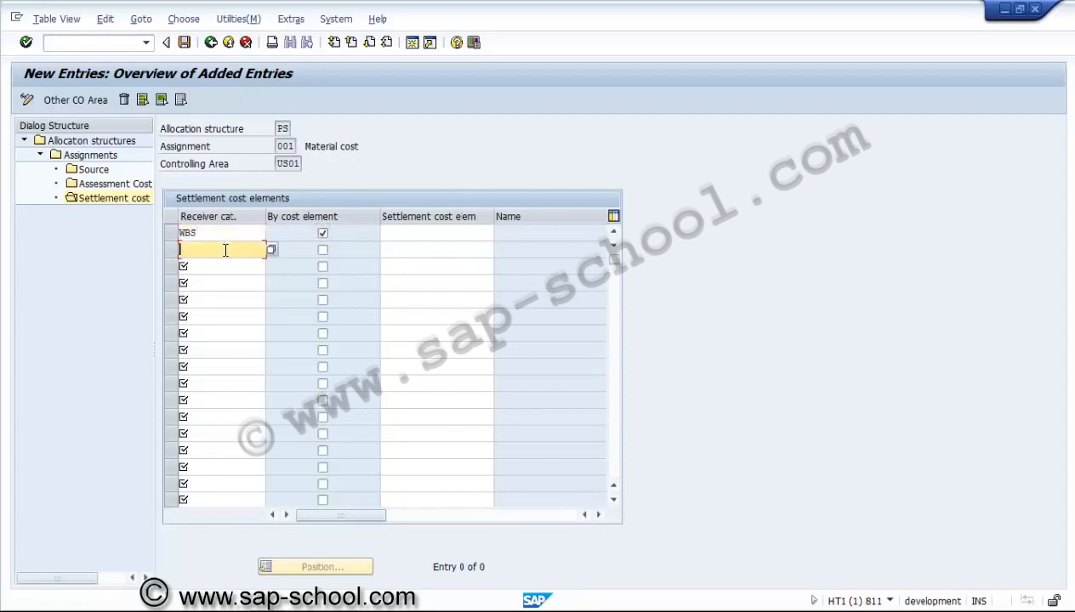
text(FXA)
key(Return)
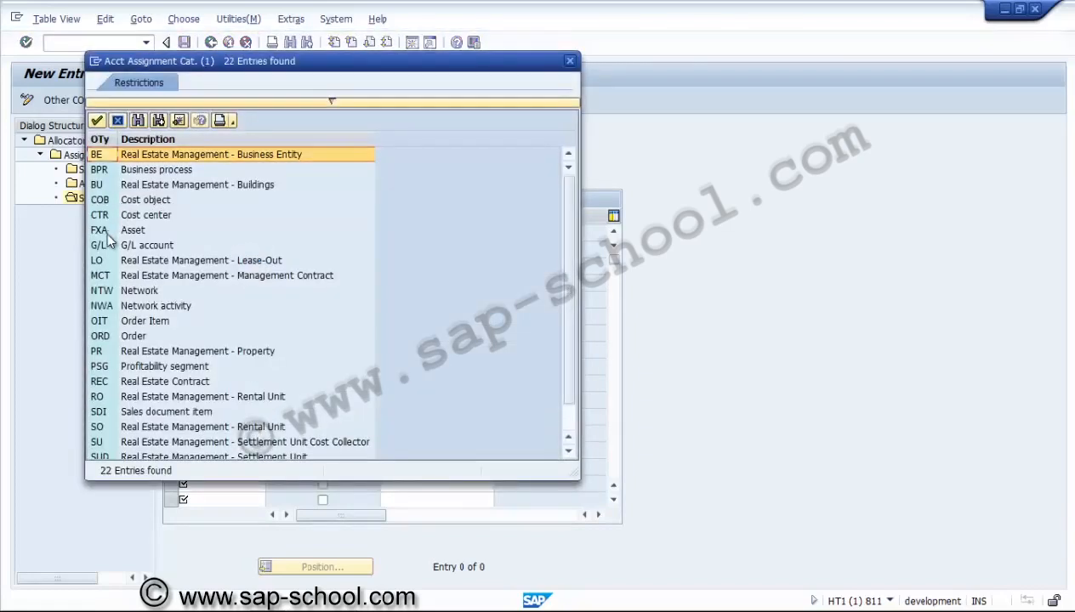
double_click(105, 233)
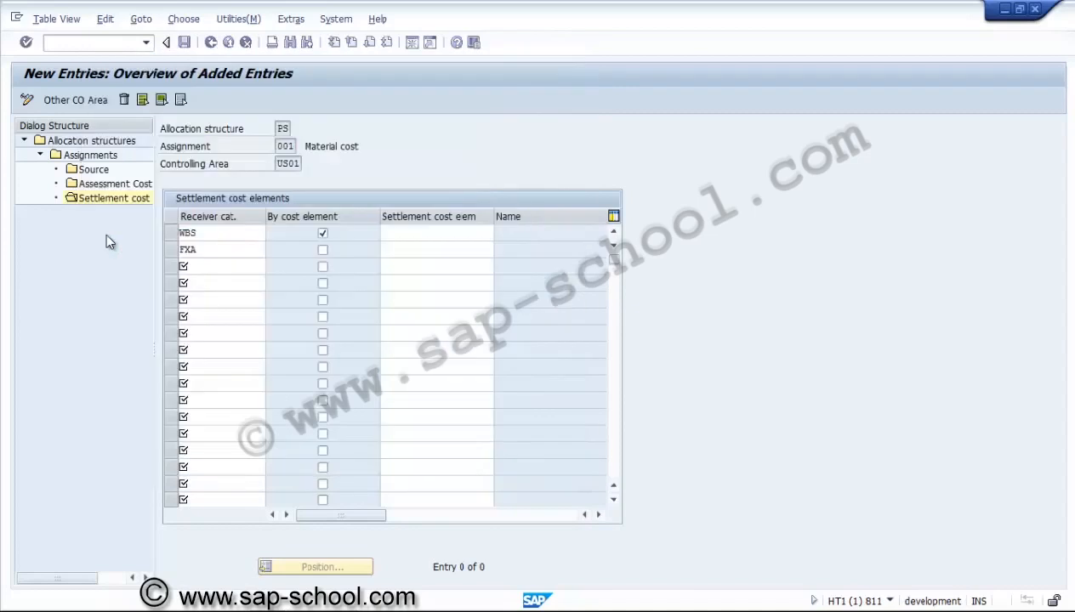
click(323, 250)
key(Return)
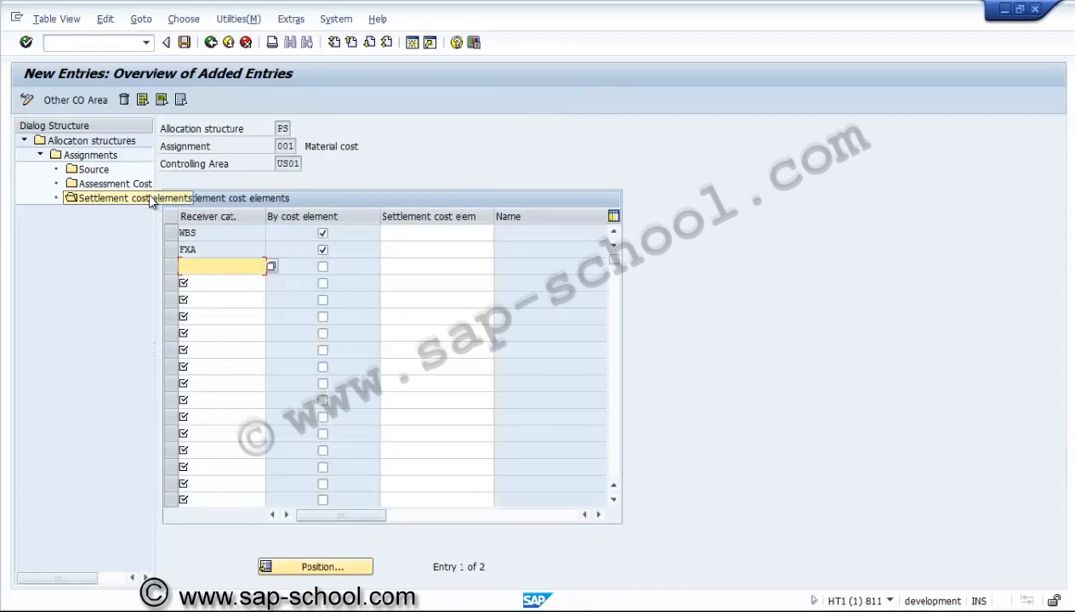
Step: Save the allocation structure in a new customizing request described as "PS - Allocation structure" and return to the implementation guide
click(183, 43)
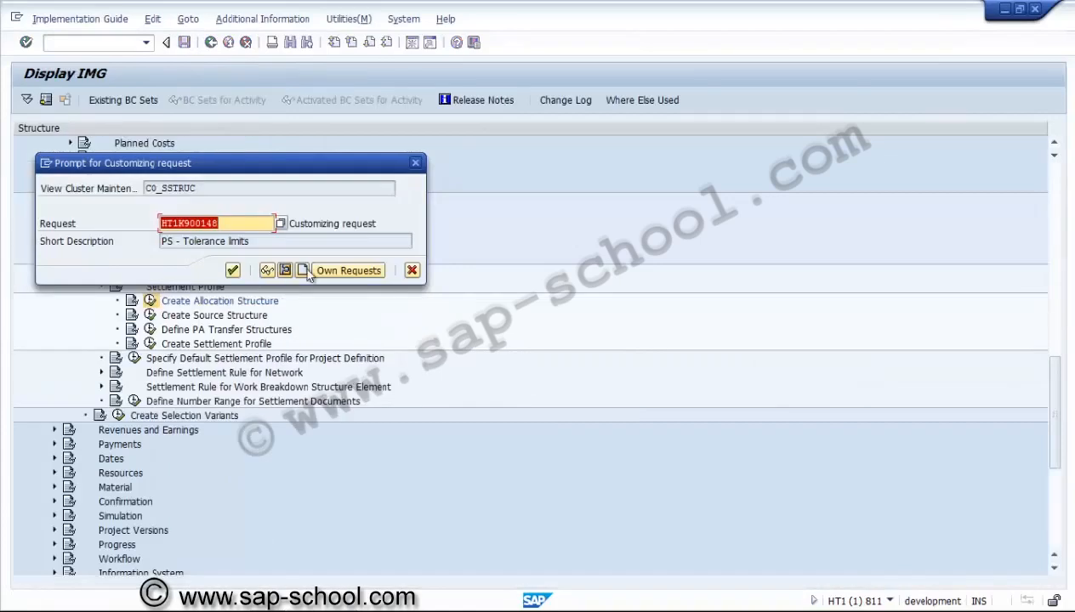
click(304, 271)
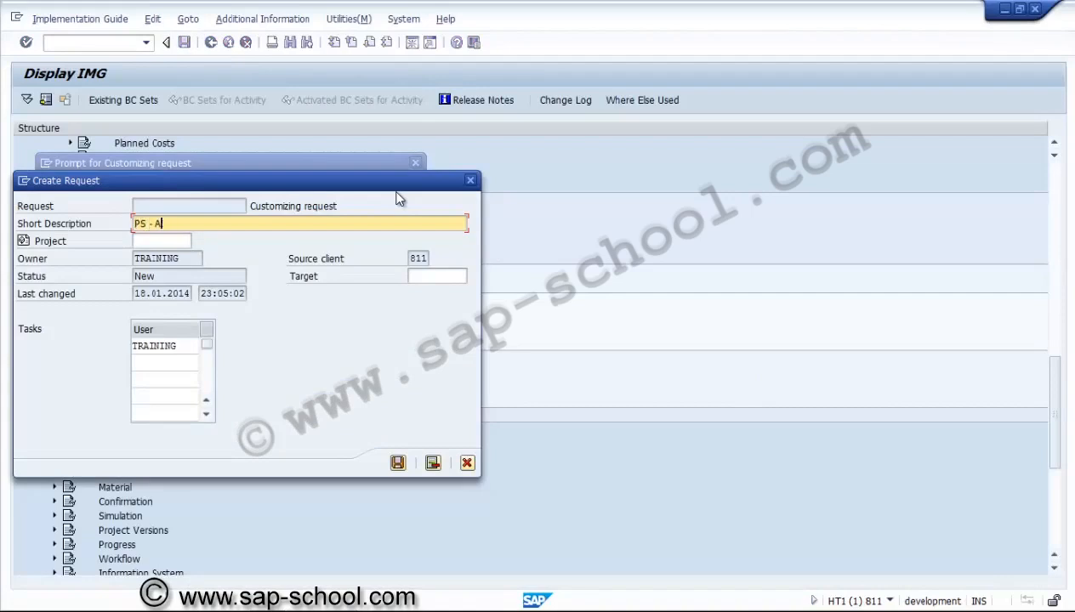
text(PS - Allocation structure)
click(398, 463)
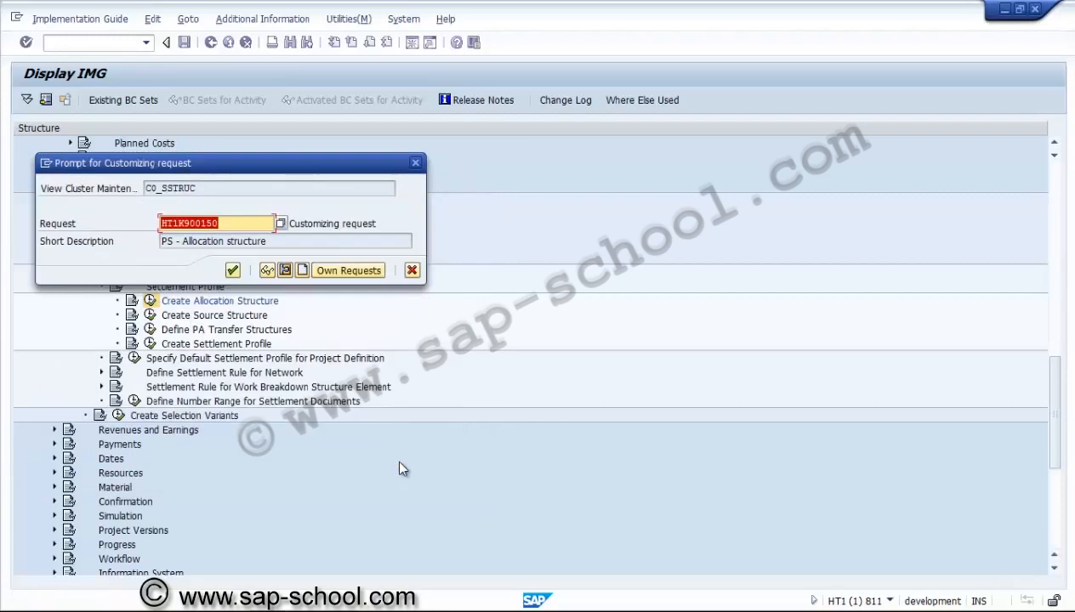
click(233, 273)
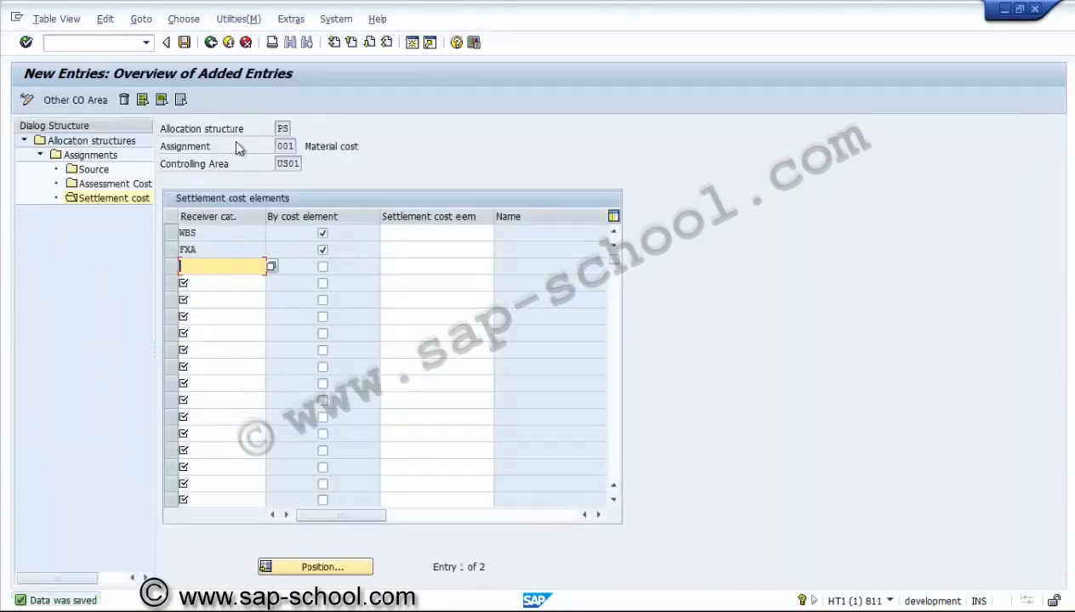
click(211, 42)
click(211, 43)
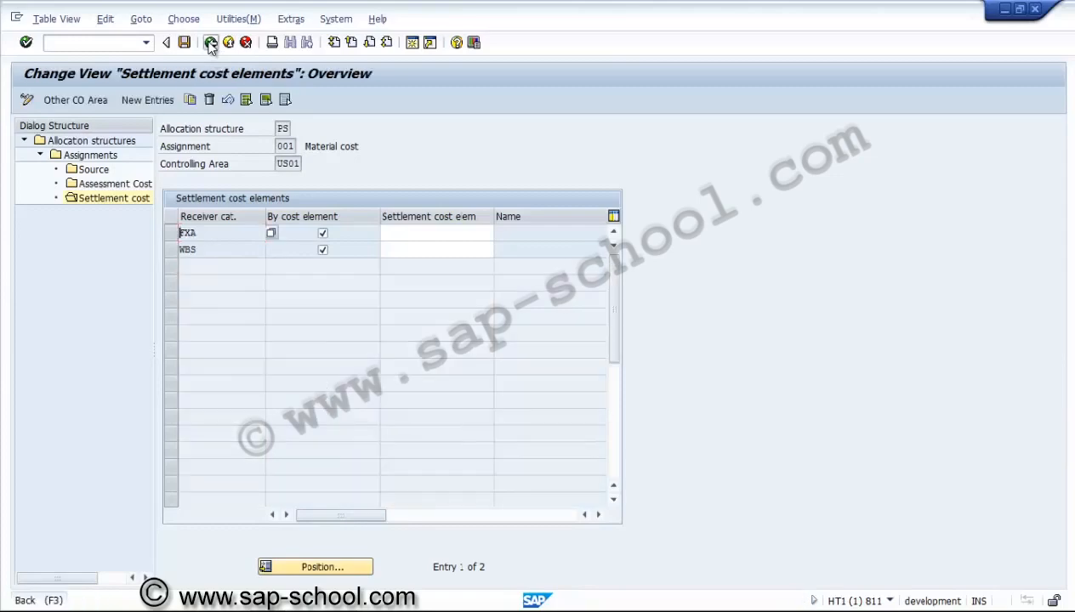
click(211, 42)
click(211, 42)
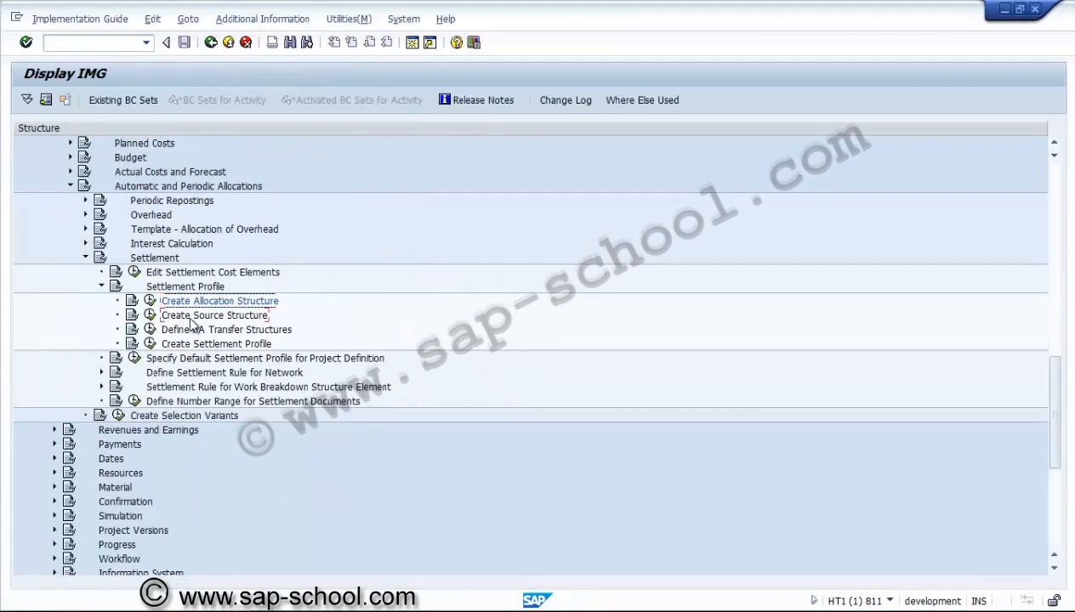
Step: View the source structures overview through the Create Source Structure activity and leave it without adding entries
click(190, 316)
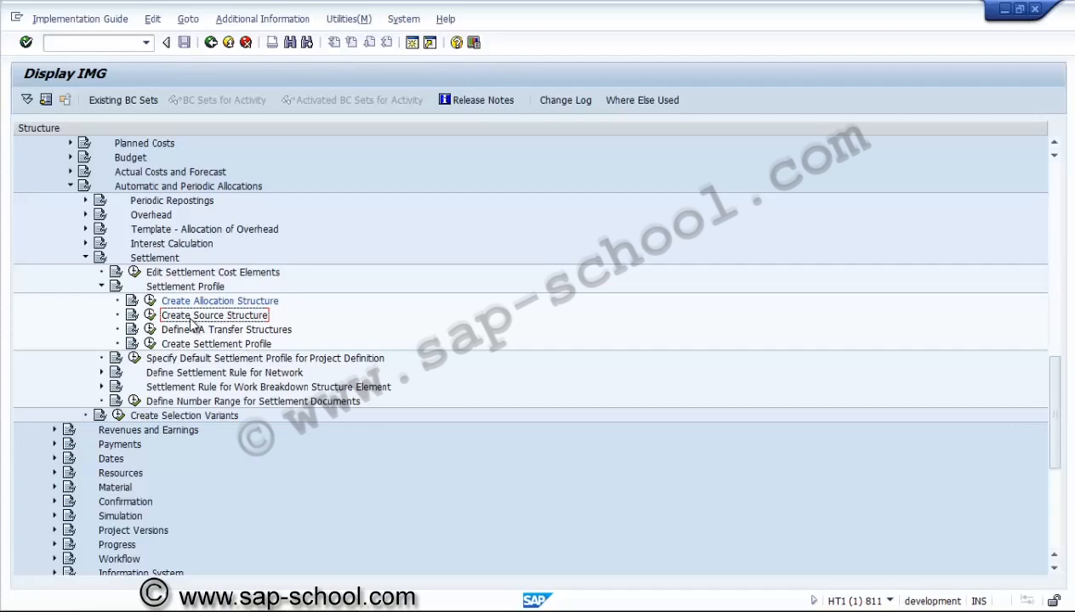
click(150, 315)
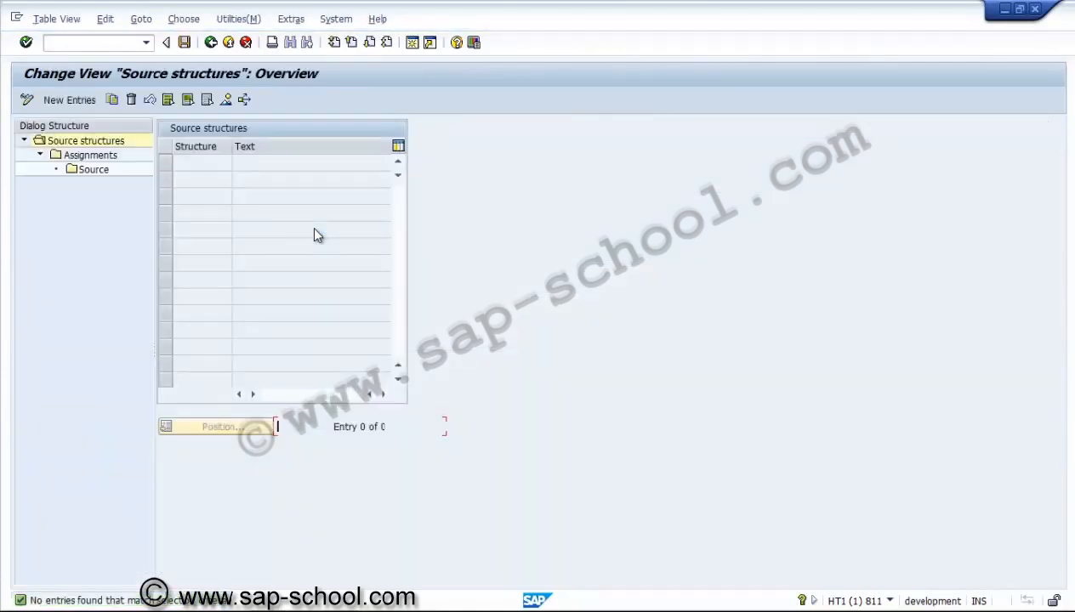
click(210, 44)
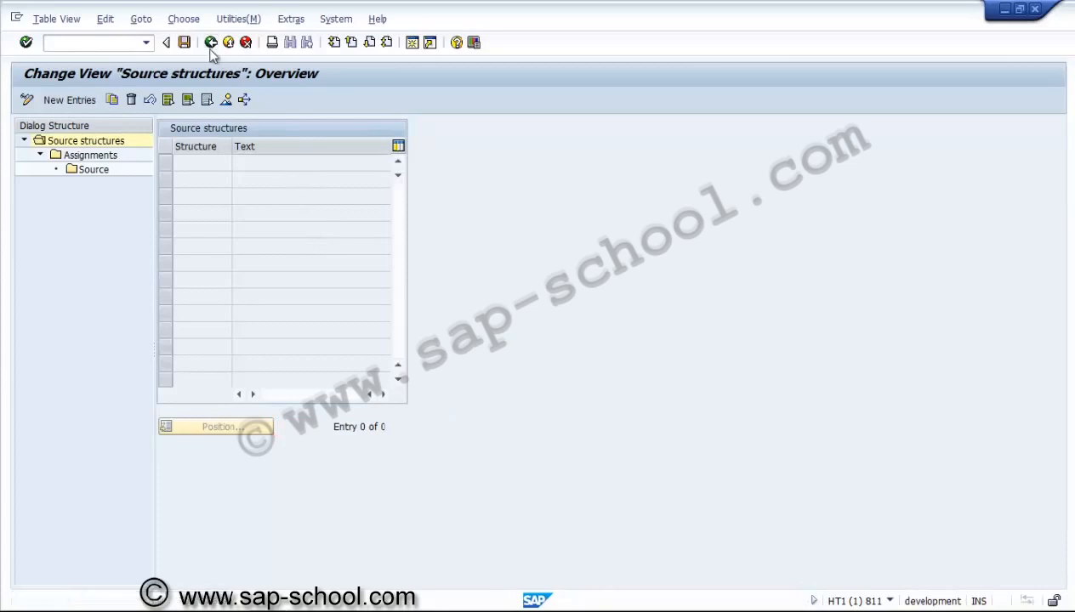
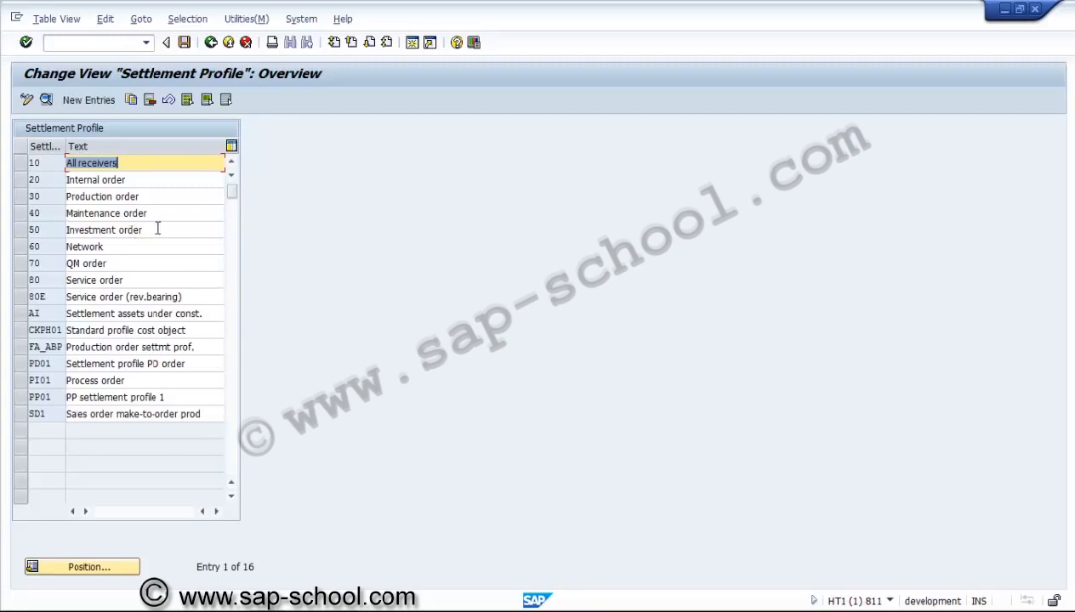
Step: Review the details of settlement profile 60 (Network) and return to the settlement profile overview
click(101, 214)
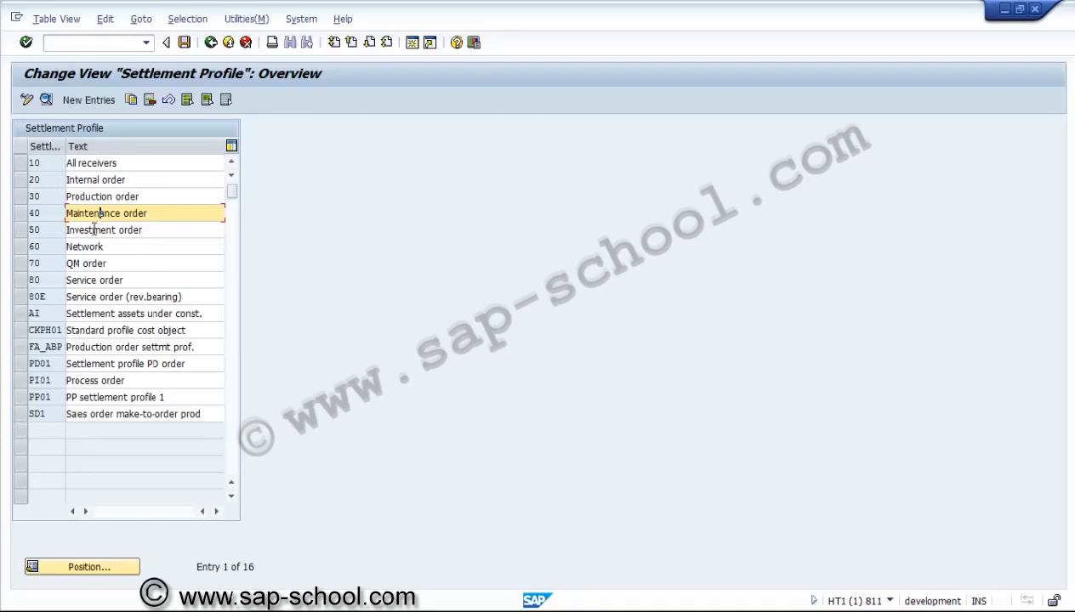
click(96, 230)
click(85, 246)
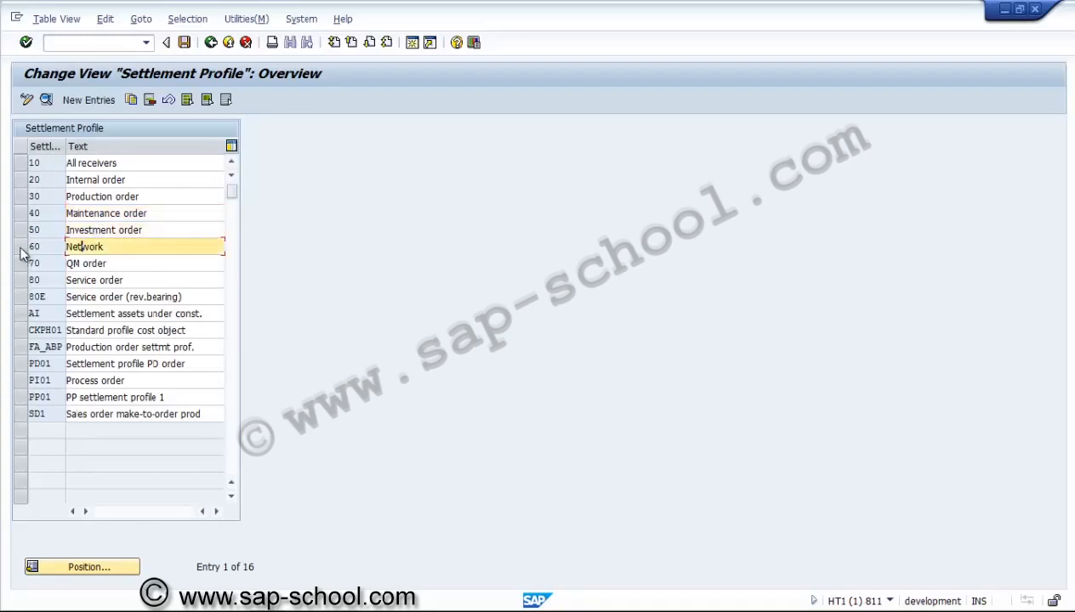
click(21, 246)
click(46, 99)
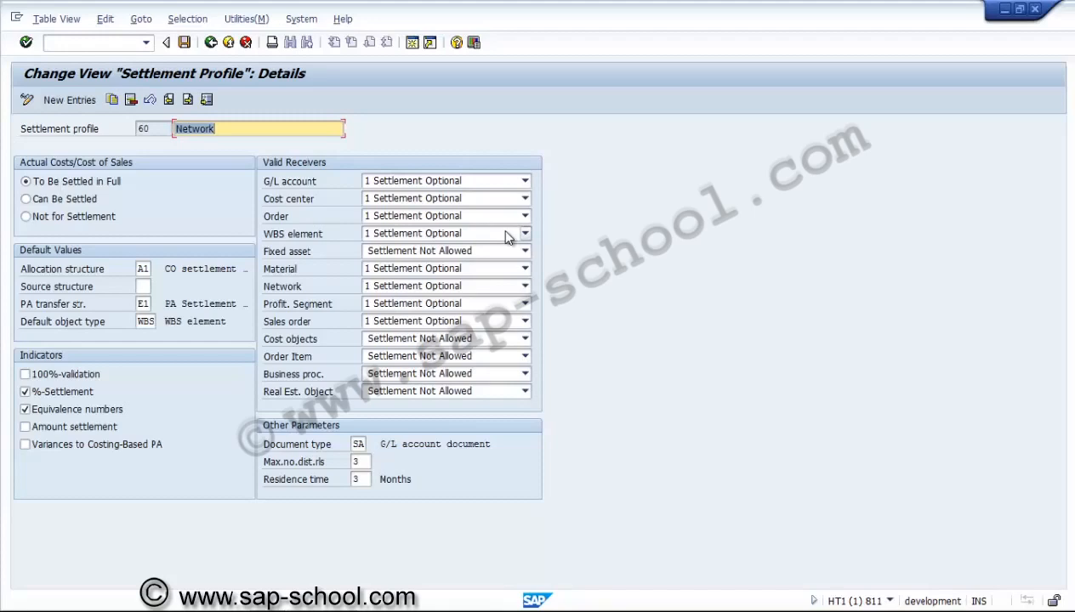
key(F3)
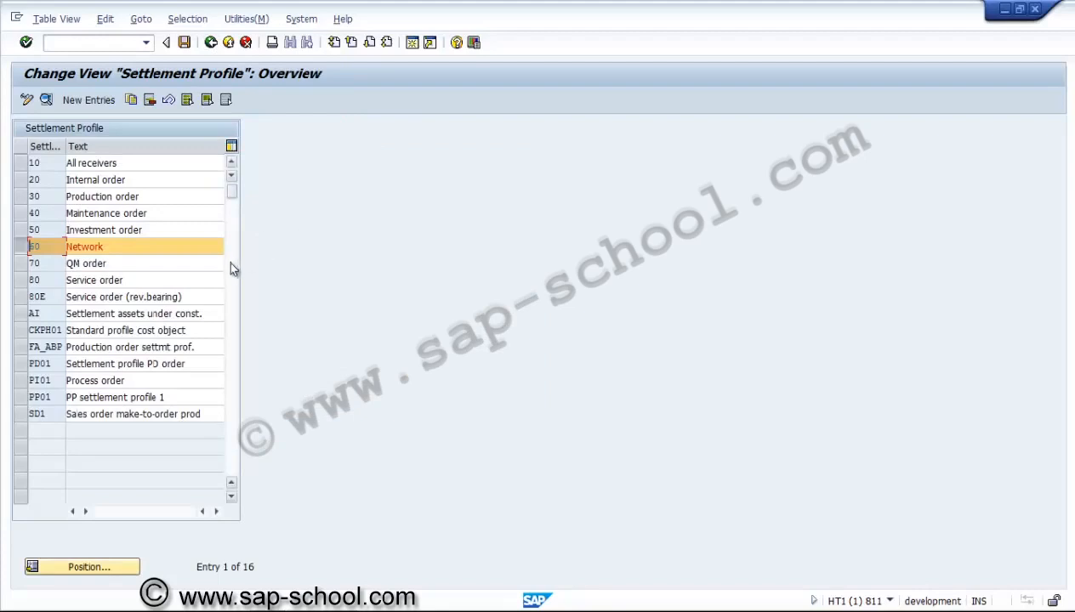
Step: Open settlement profile AI and examine its default object type and the available allocation structures, without choosing one
click(20, 249)
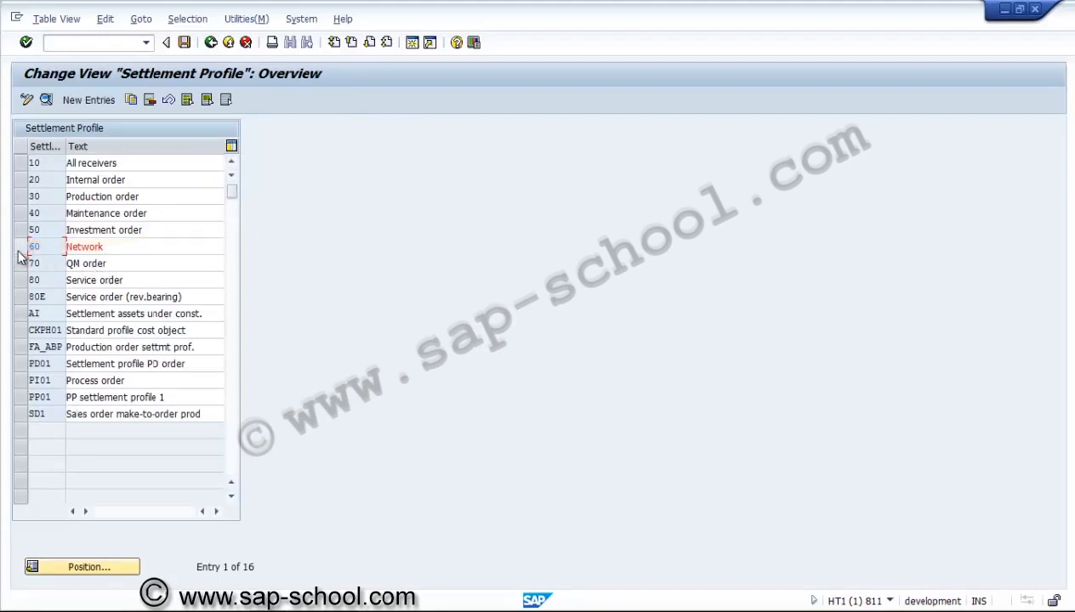
click(19, 314)
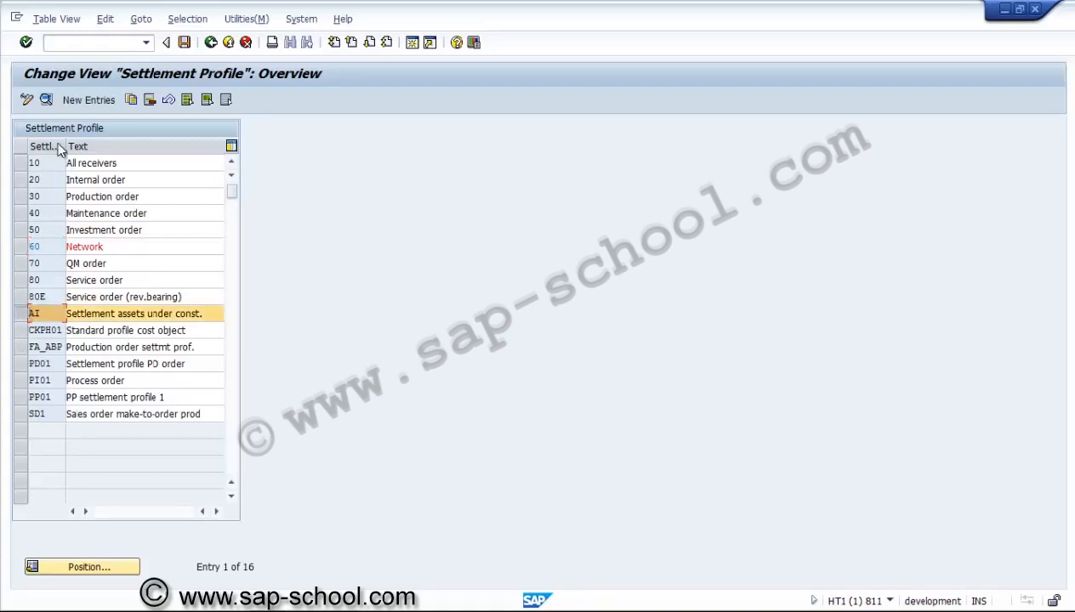
click(47, 101)
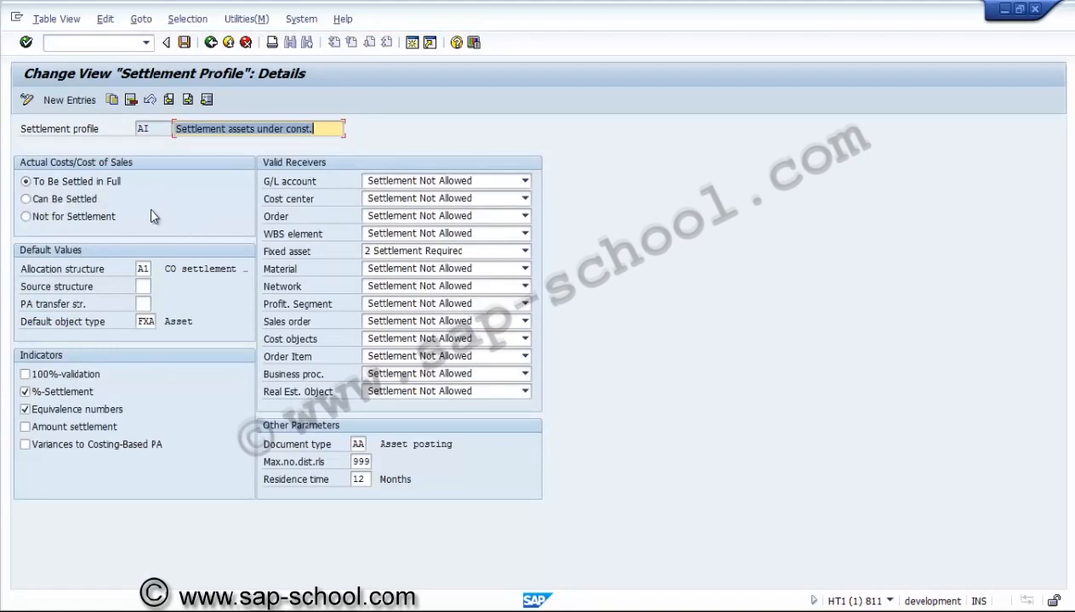
click(147, 268)
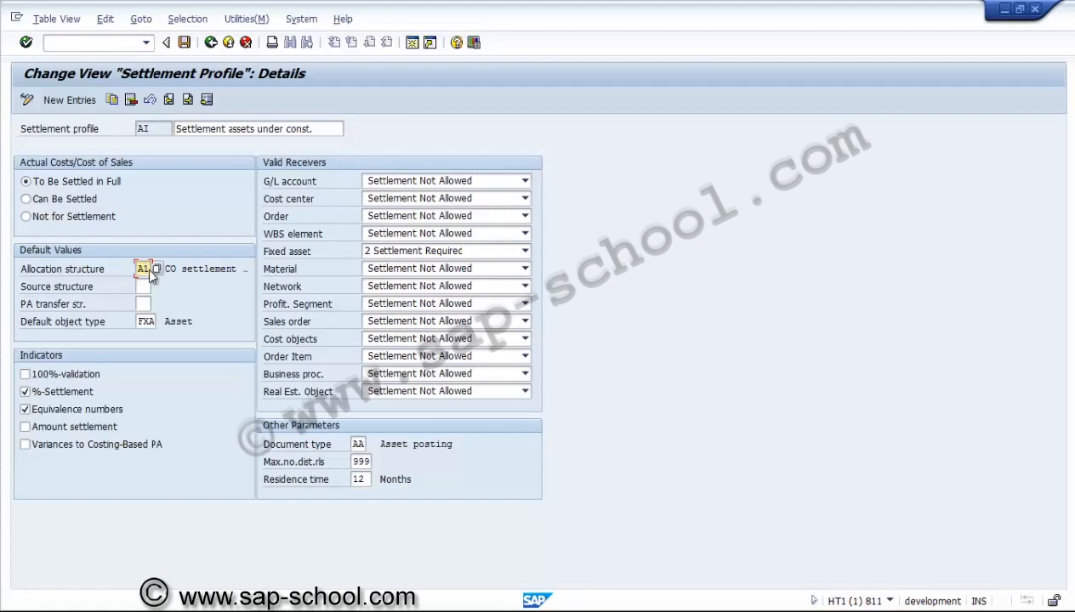
click(157, 270)
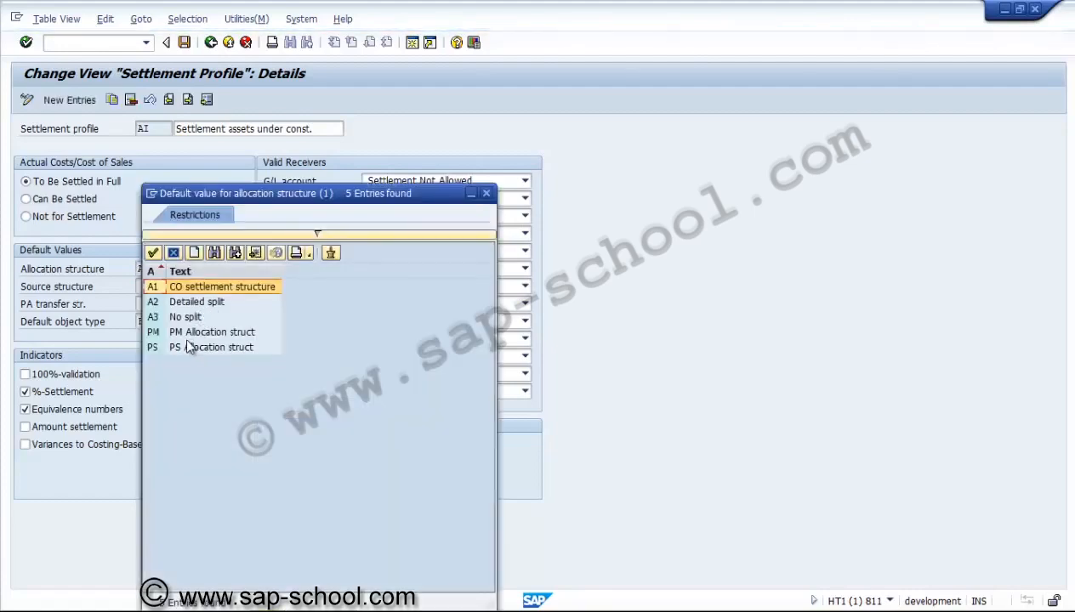
click(486, 194)
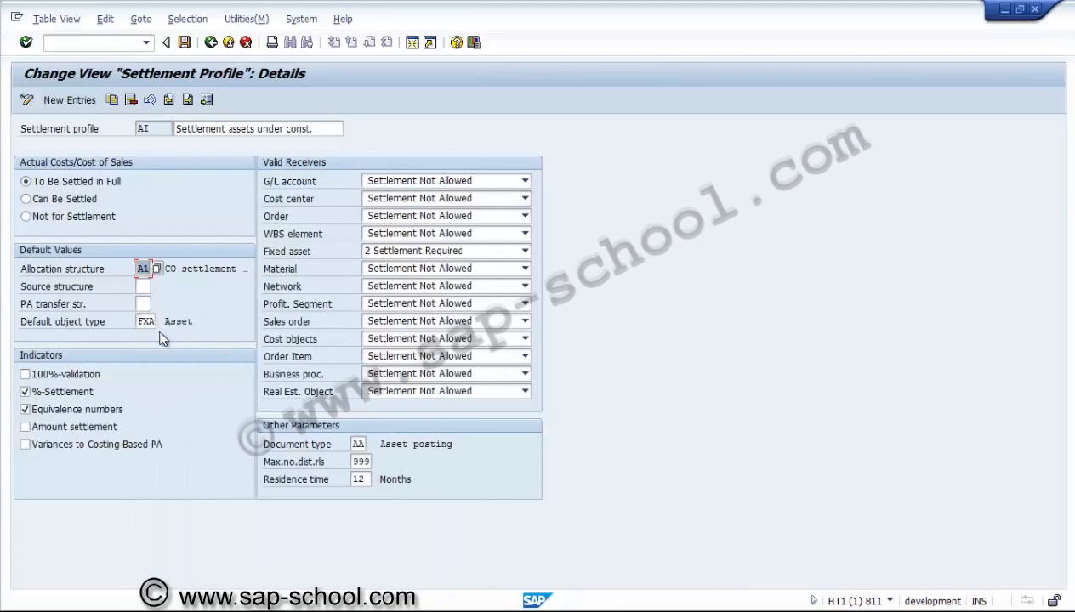
click(147, 321)
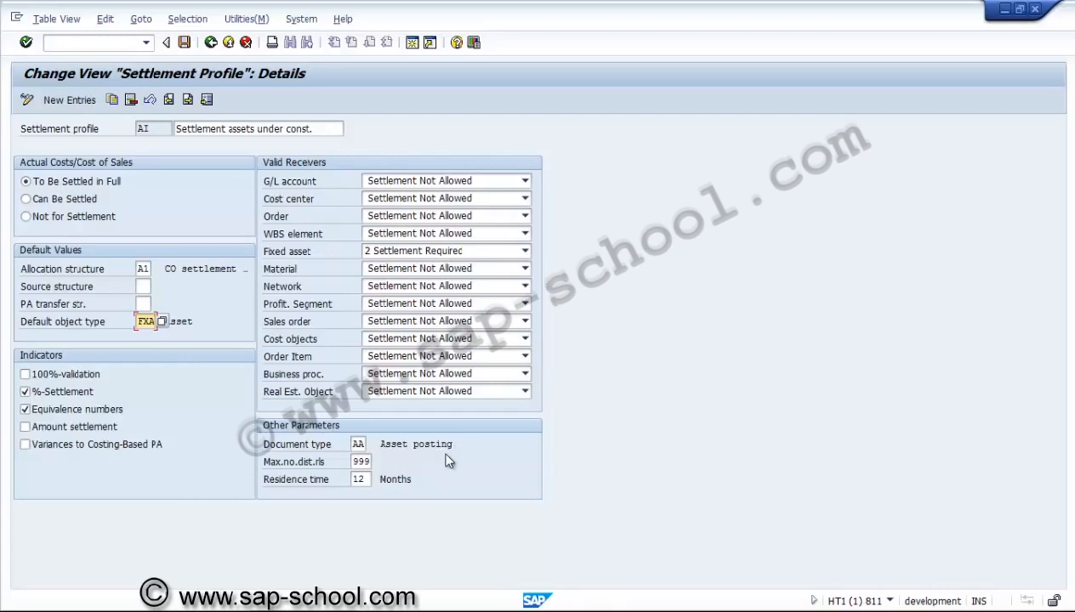
Step: Copy settlement profile AI and name the new profile ZPSAUC
click(114, 100)
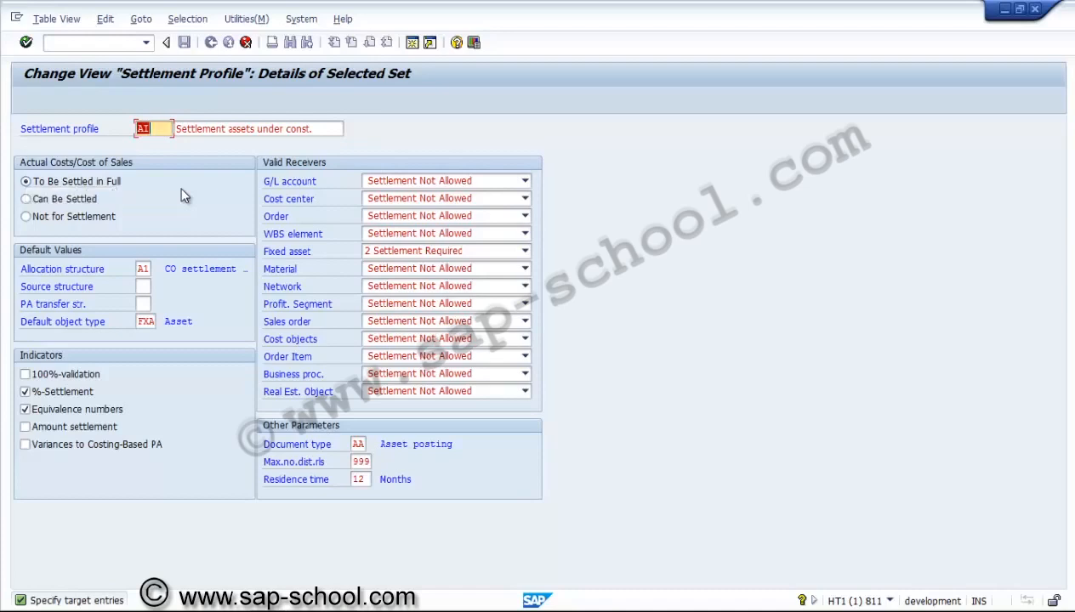
text(Z)
text(ZA)
key(BackSpace)
key(BackSpace)
text(PSAUC)
key(BackSpace)
key(BackSpace)
key(BackSpace)
text(AUC)
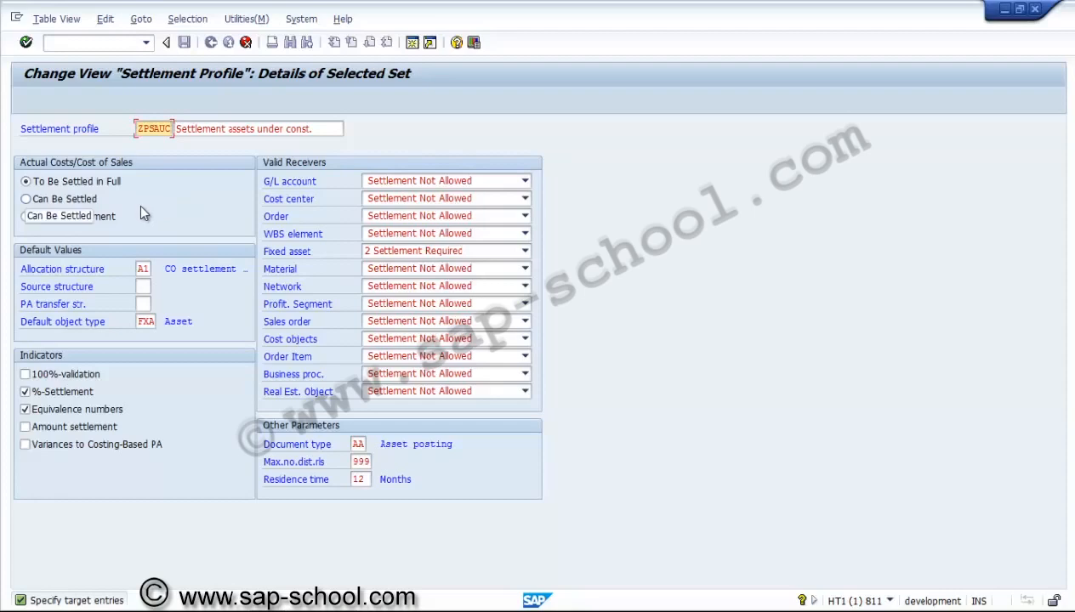
Step: Set the default allocation structure of profile ZPSAUC to PS and enable 100%-validation and amount settlement
click(143, 268)
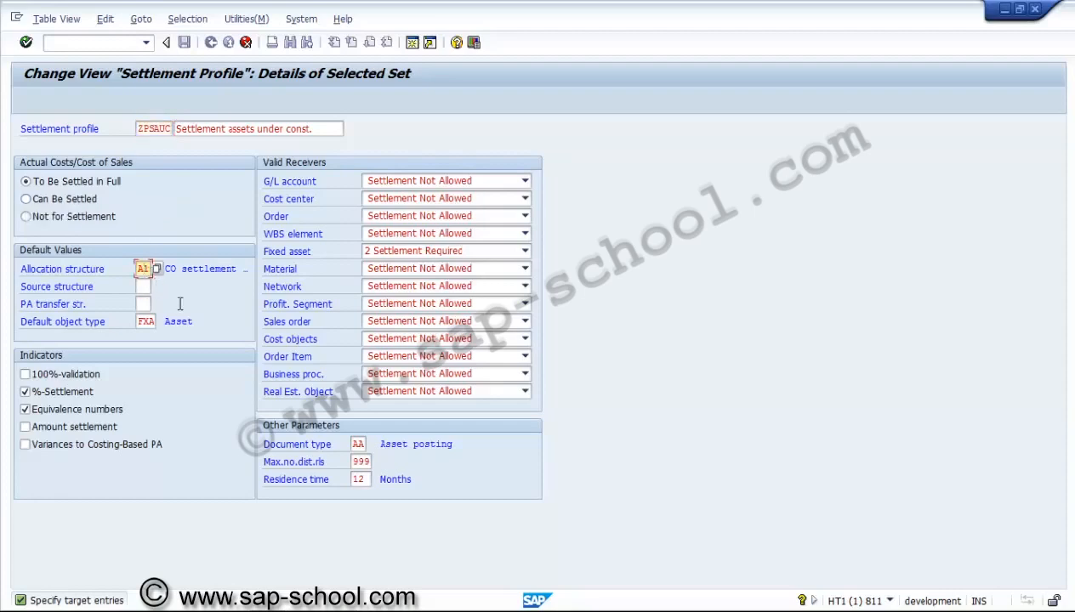
key(BackSpace)
key(BackSpace)
text(ps)
click(52, 372)
click(53, 429)
Step: Set the fixed asset receiver of profile ZPSAUC to Settlement Optional
click(460, 252)
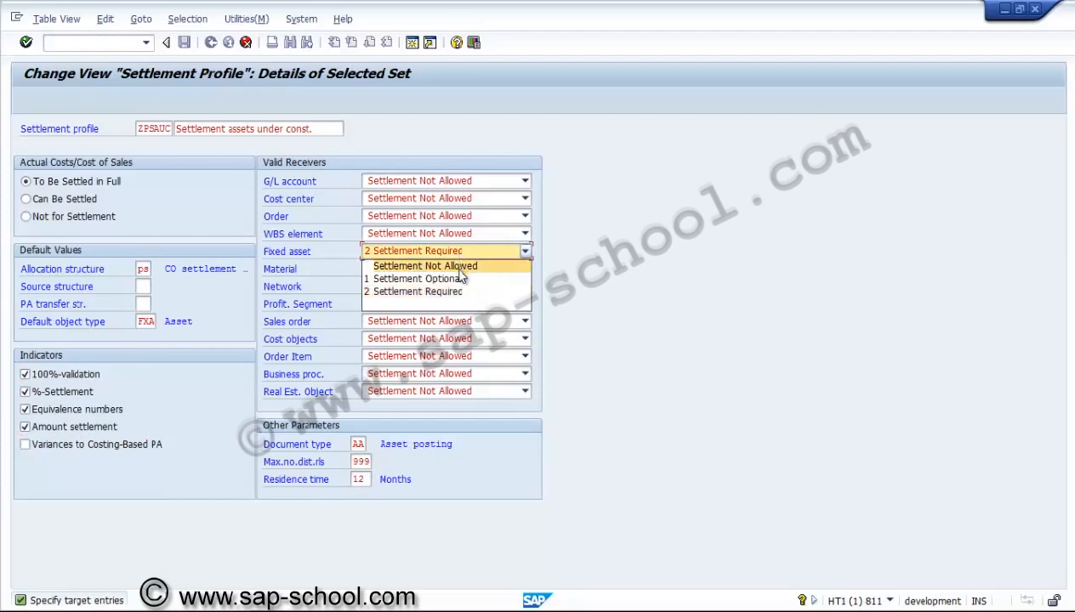
click(460, 279)
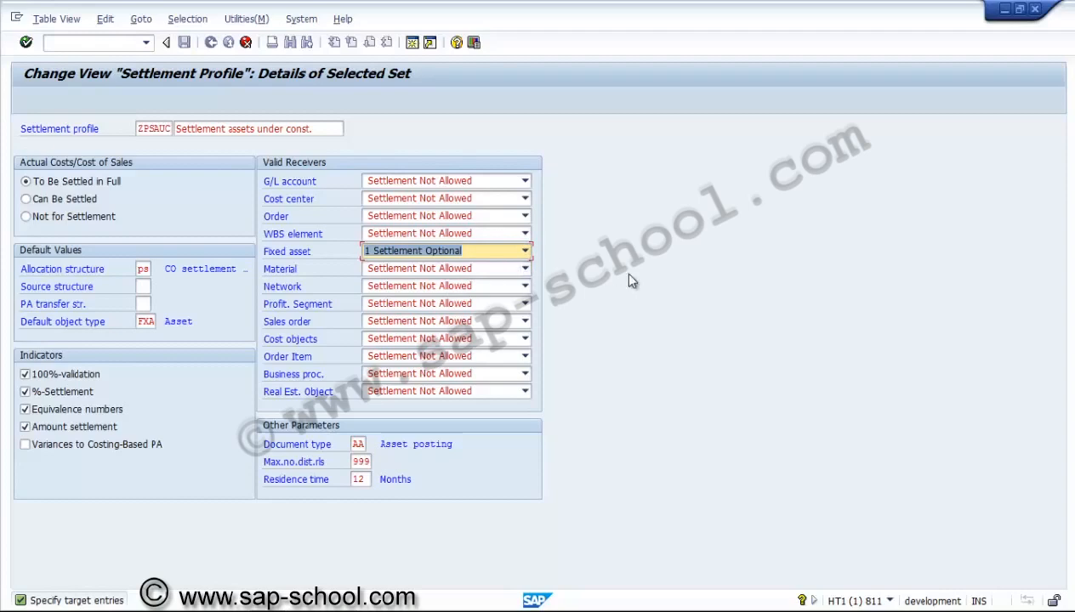
key(Return)
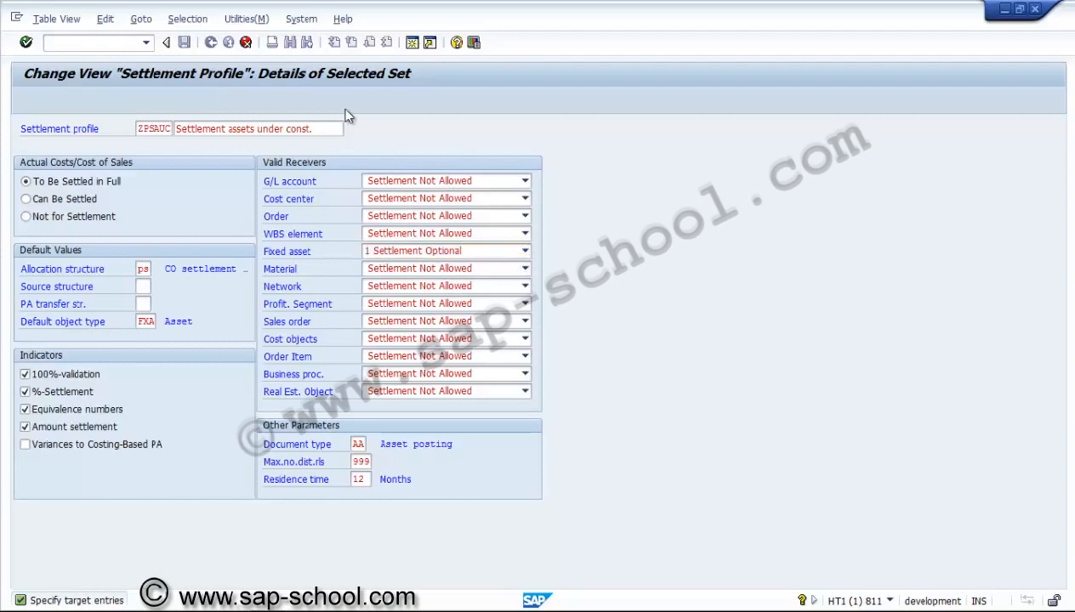
Step: Save settlement profile ZPSAUC in a new customizing request described as "PS - Settlement profile" and return to the IMG structure
click(184, 42)
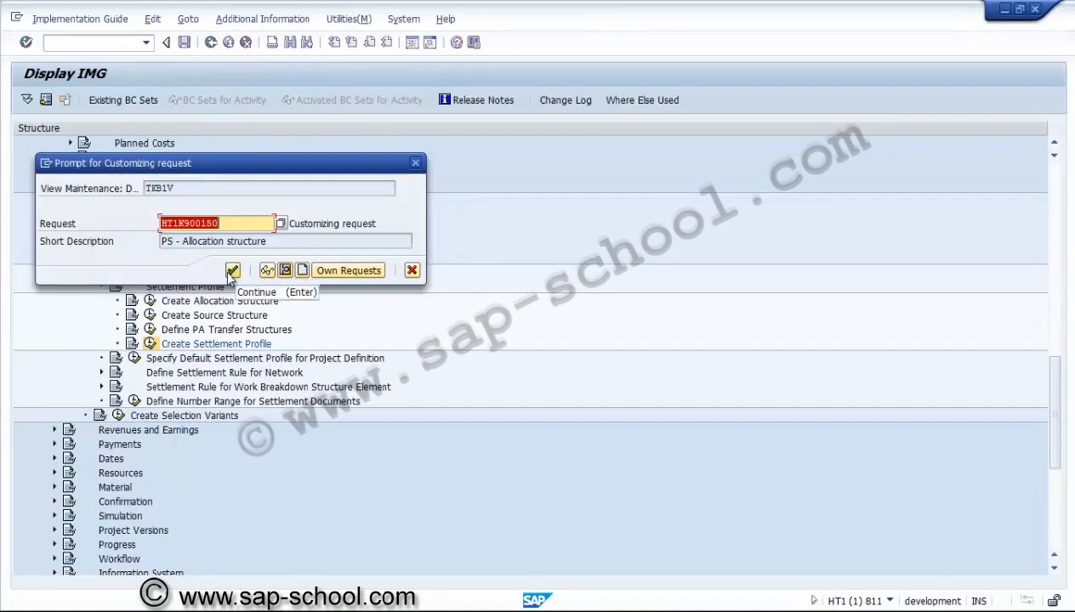
click(301, 269)
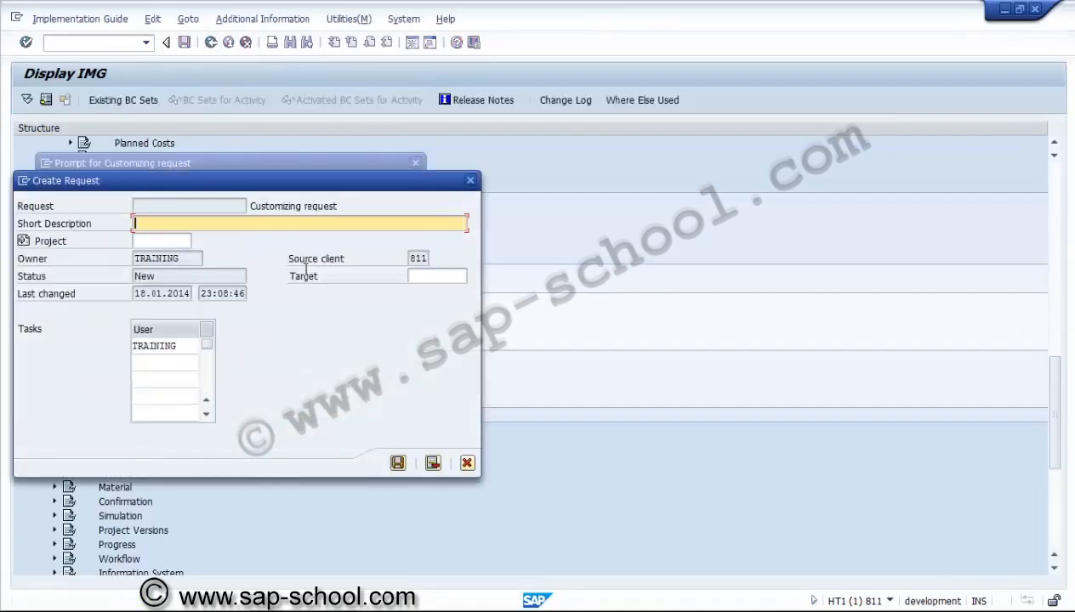
text(PS - Settlement profile)
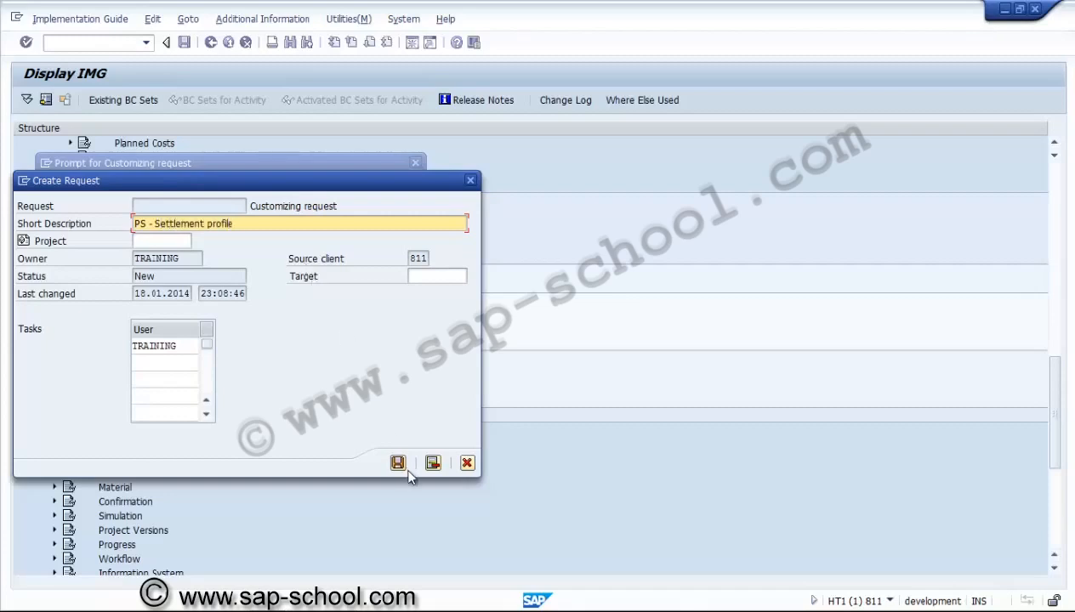
click(398, 463)
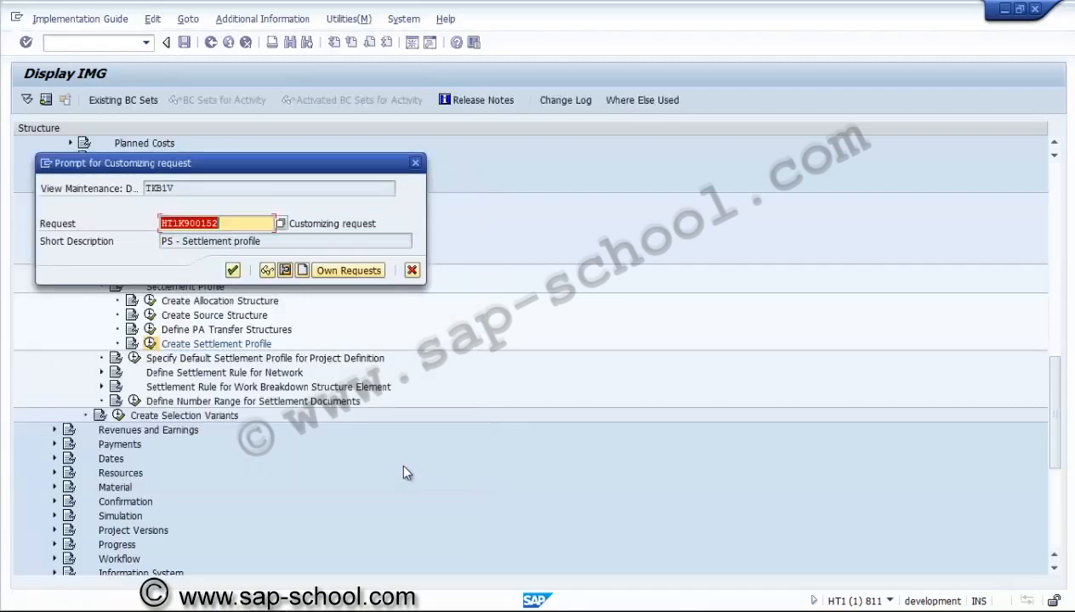
click(233, 270)
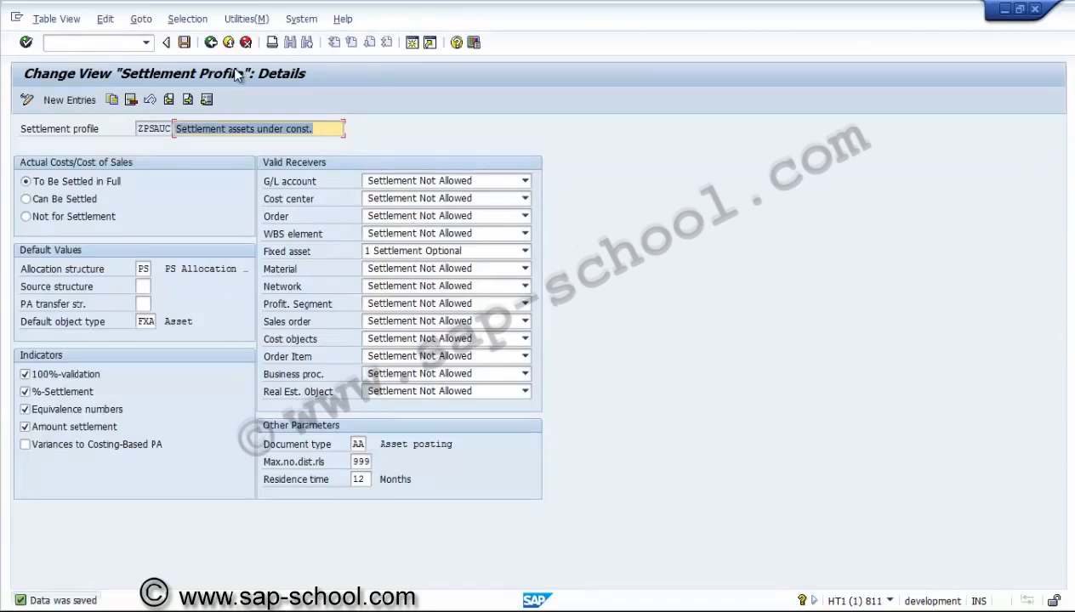
click(161, 127)
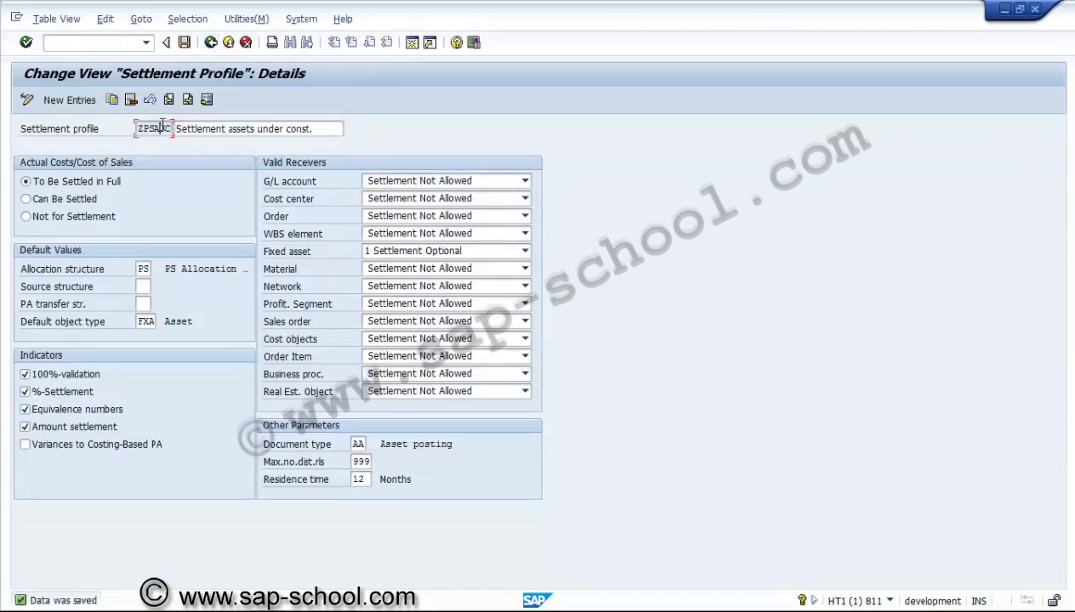
click(211, 42)
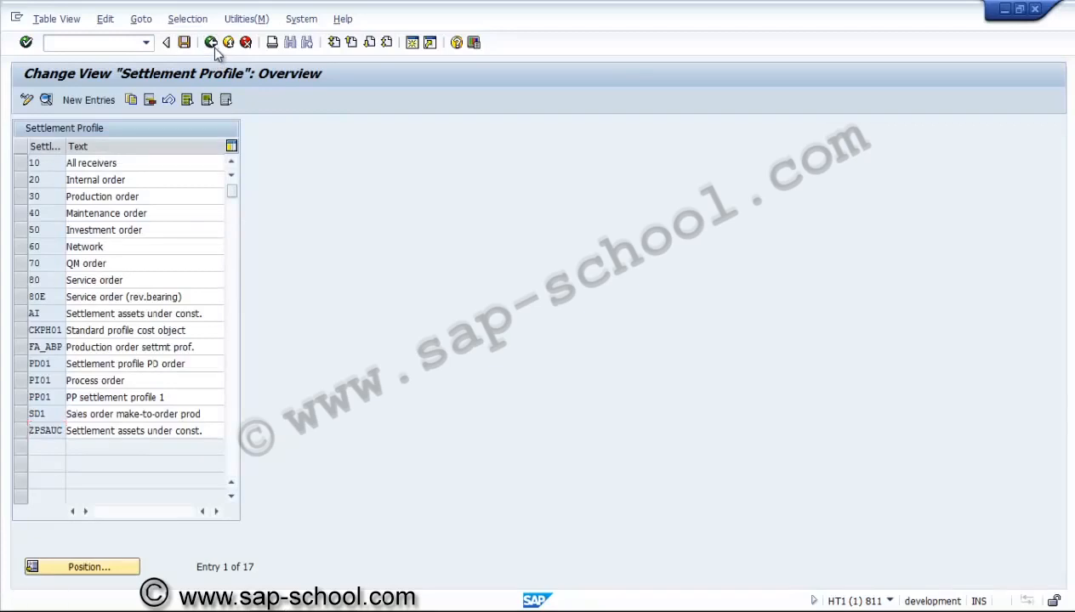
click(211, 43)
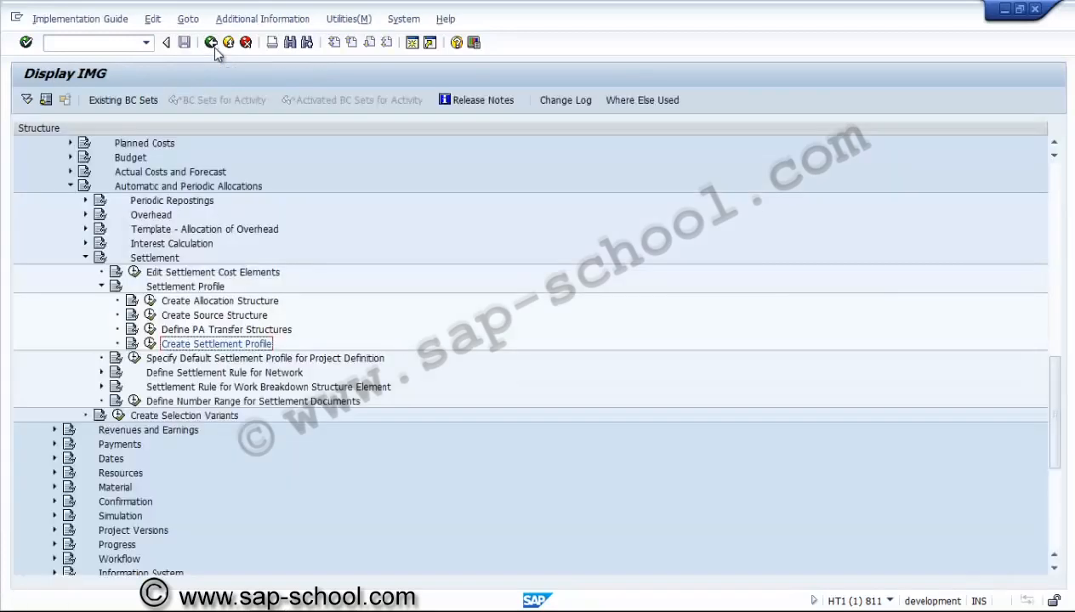
Step: Open the activity Determine Strategy for Settlement Rule under Settlement Rule for Work Breakdown Structure Element
click(101, 287)
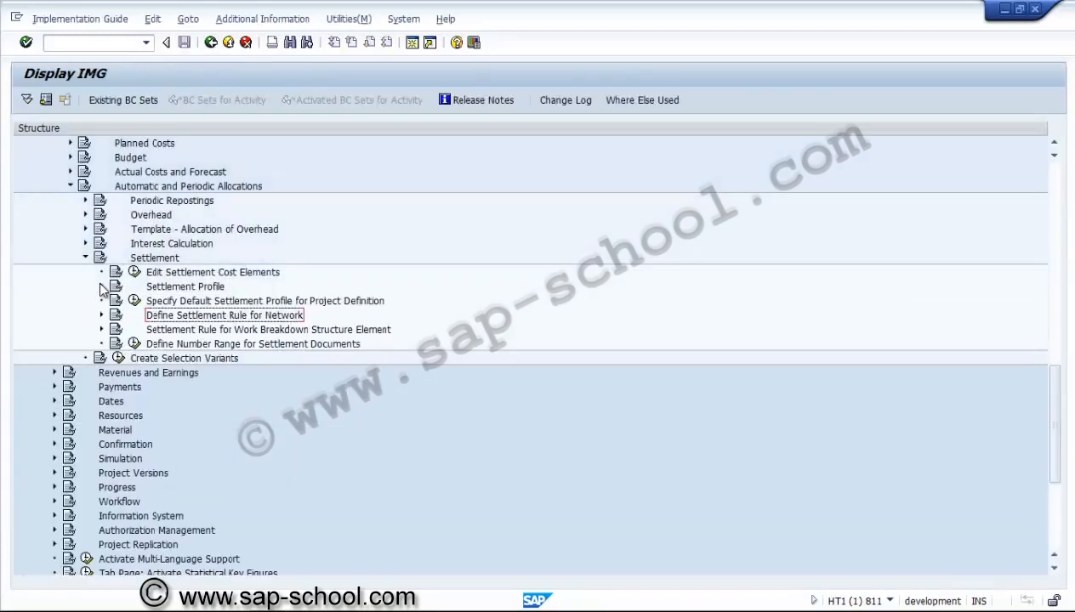
click(85, 258)
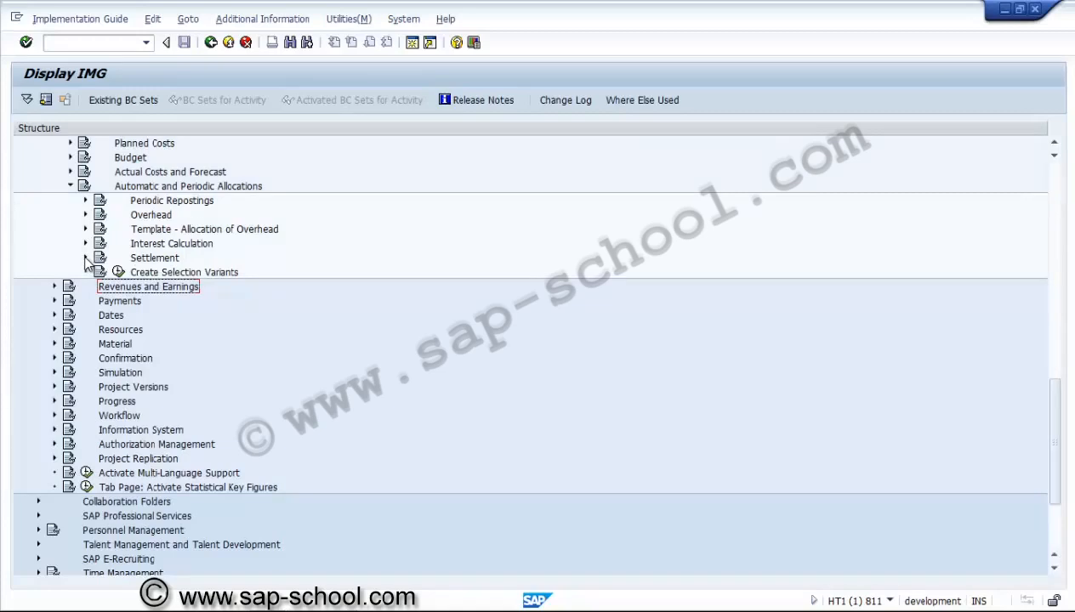
click(85, 258)
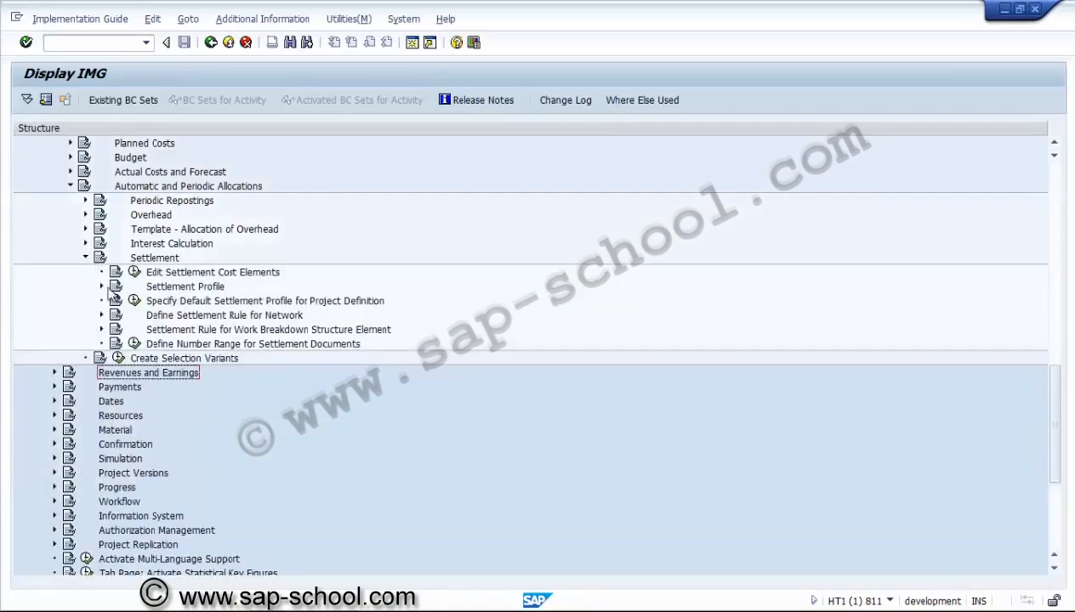
click(184, 330)
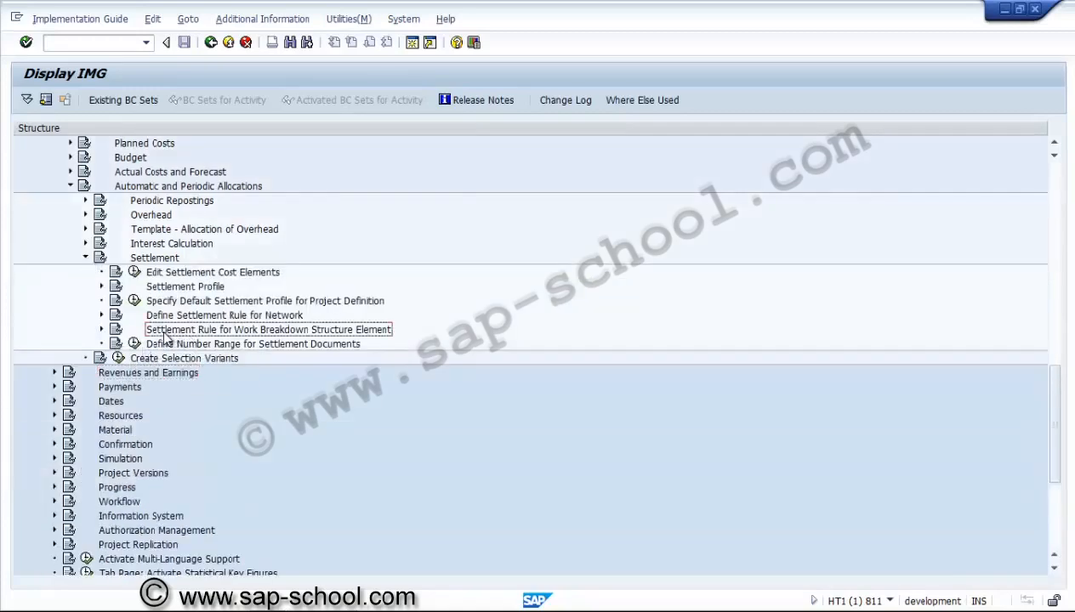
click(101, 330)
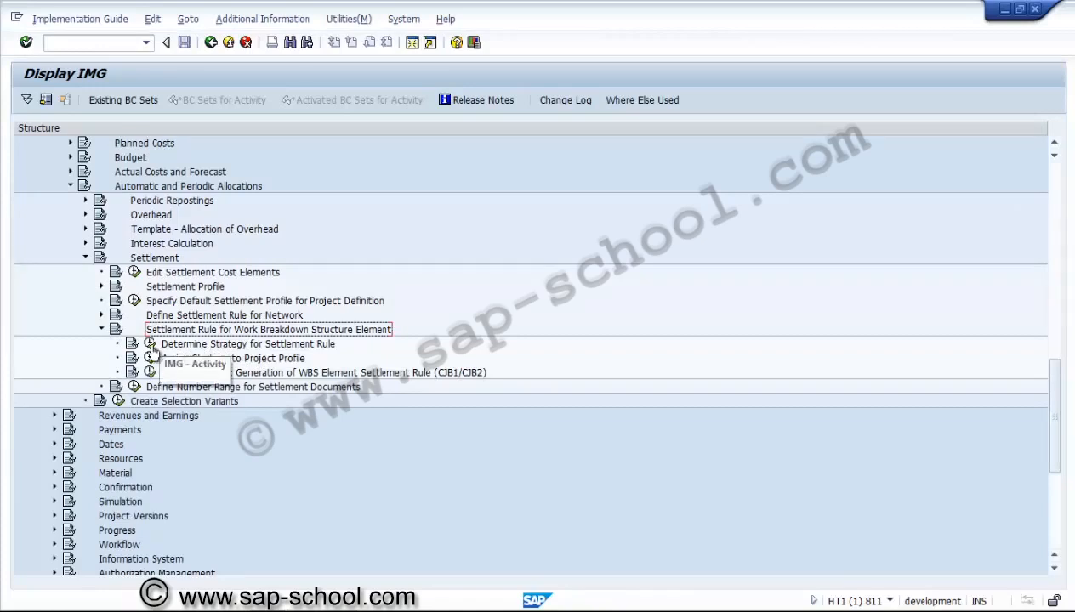
click(151, 345)
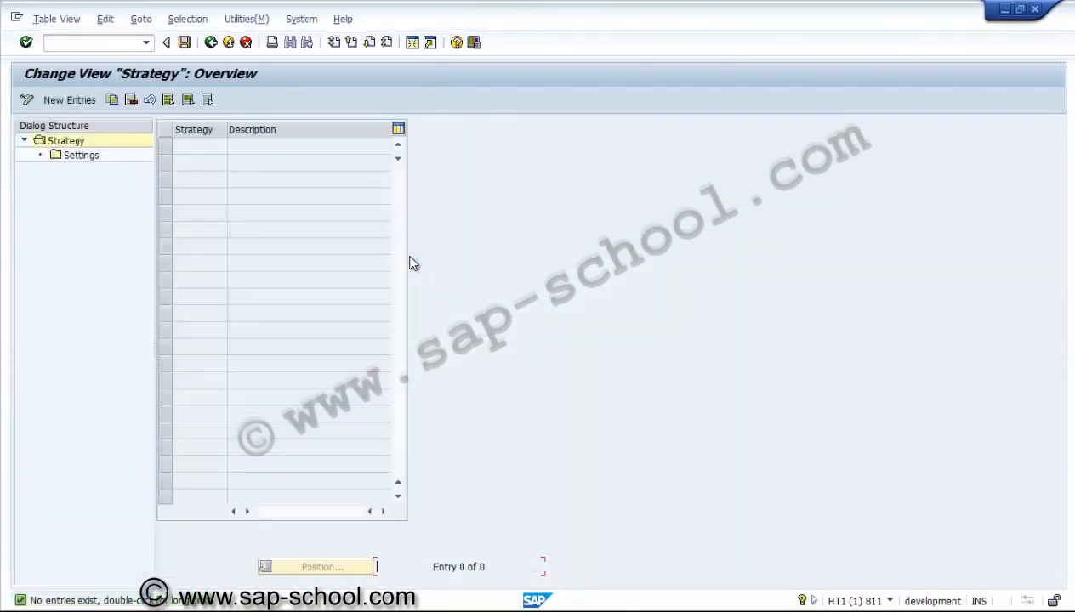
Step: Create settlement strategy 01 with the description "Settlement strategy"
click(70, 100)
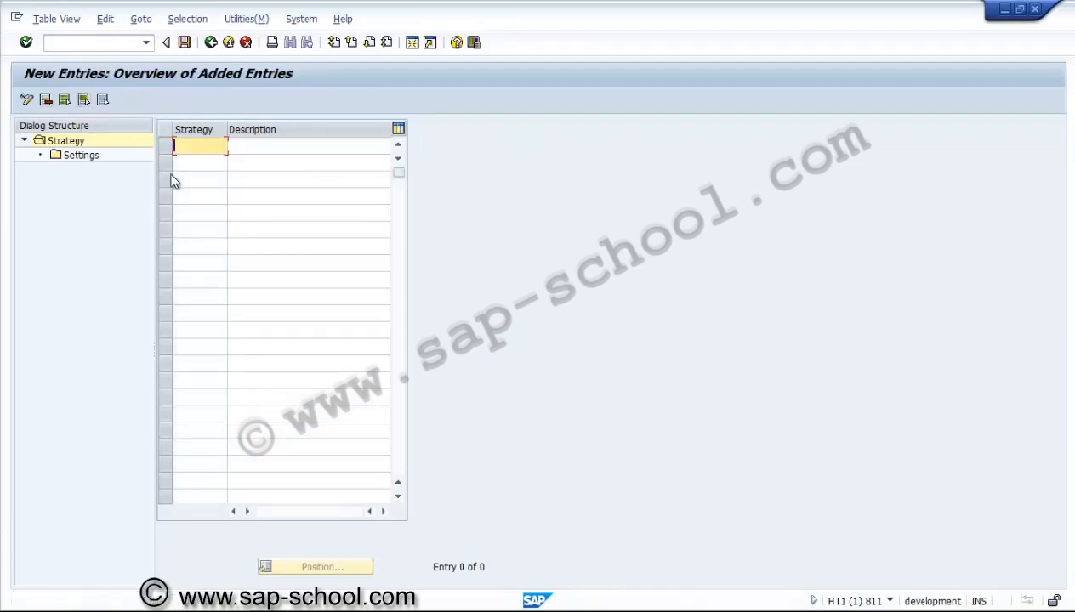
text(01)
click(266, 146)
text(Se)
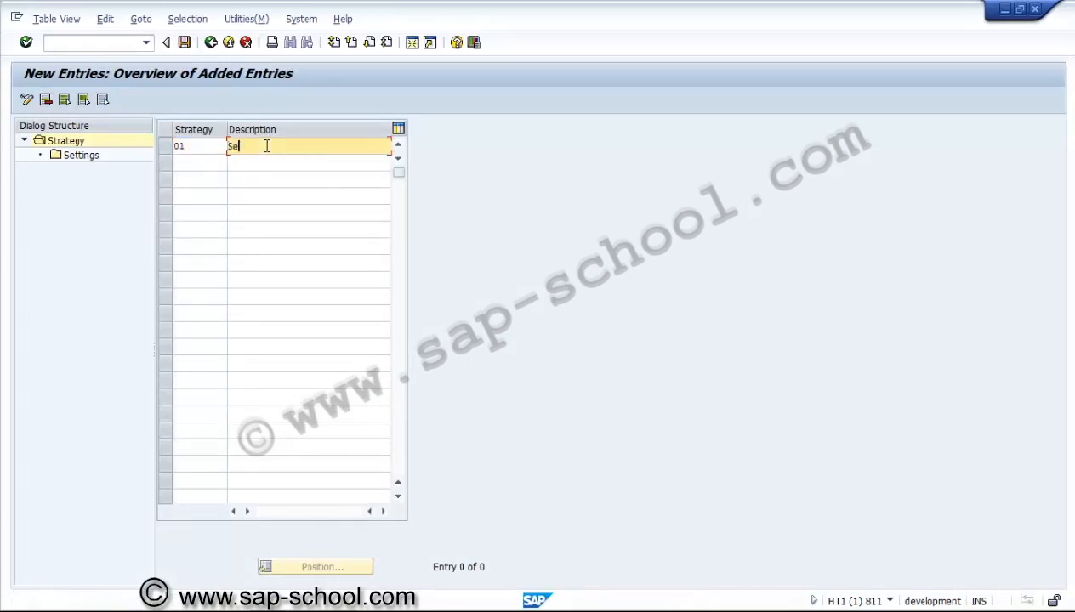
text(ttlement strategy)
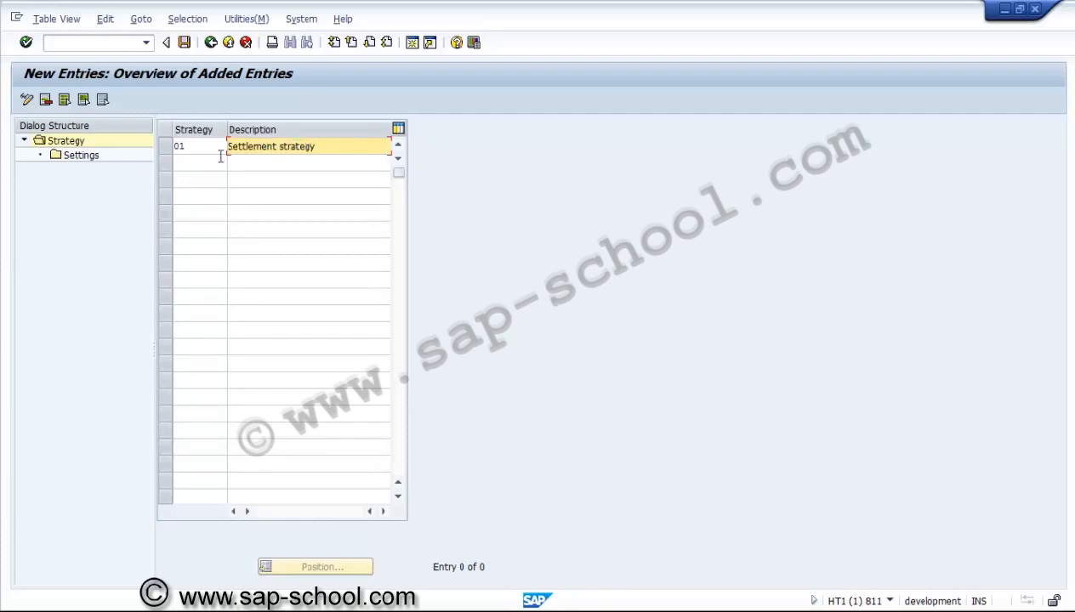
key(Return)
Step: Add a settings entry to strategy 01 for the AA element and enable its Org.ch. indicator
click(167, 150)
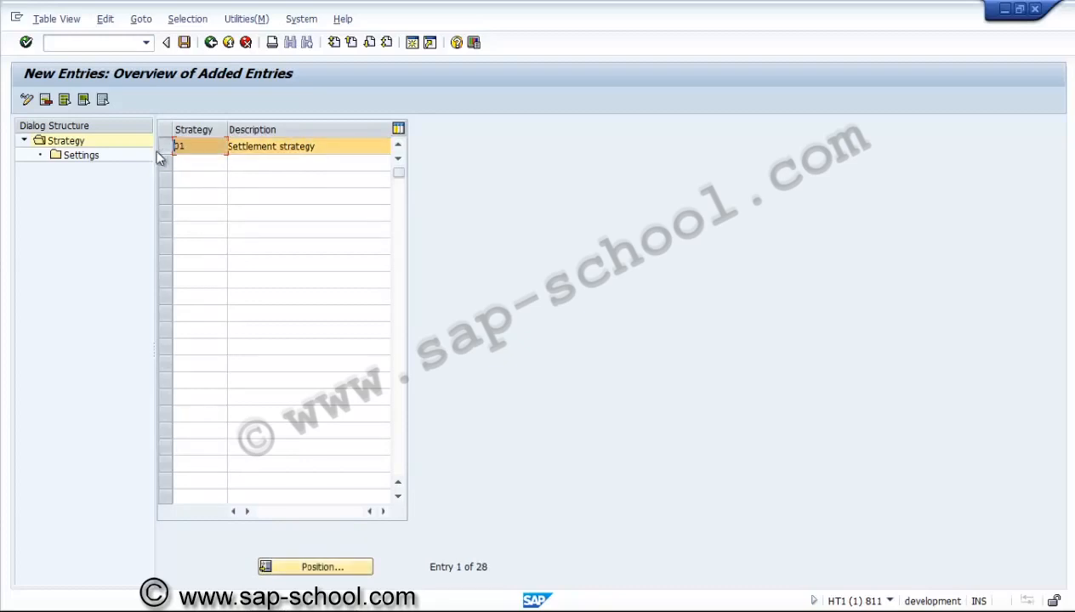
double_click(97, 156)
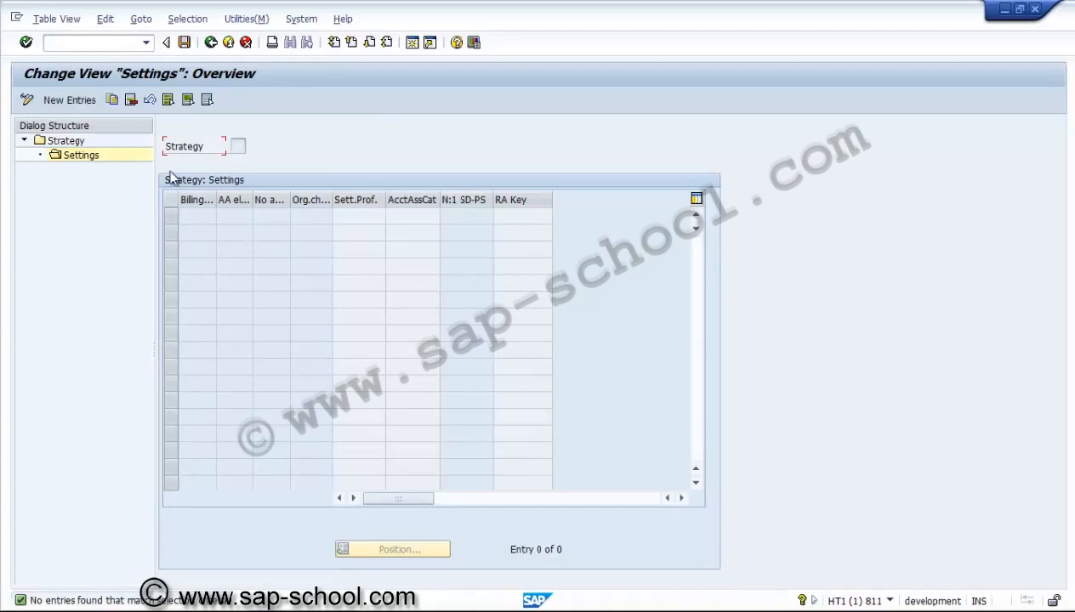
click(69, 101)
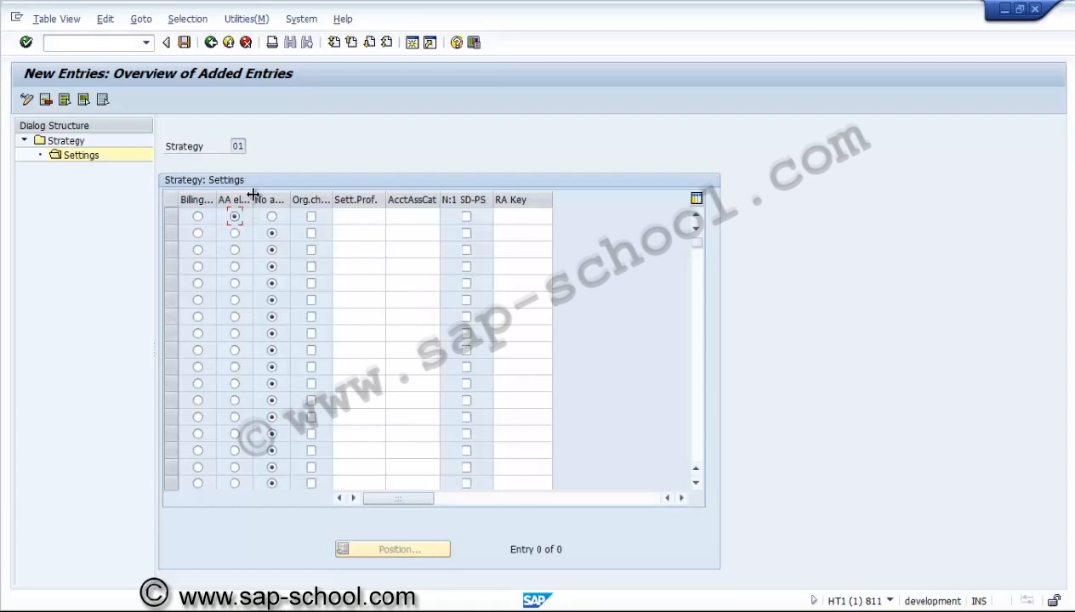
drag(253, 195, 294, 201)
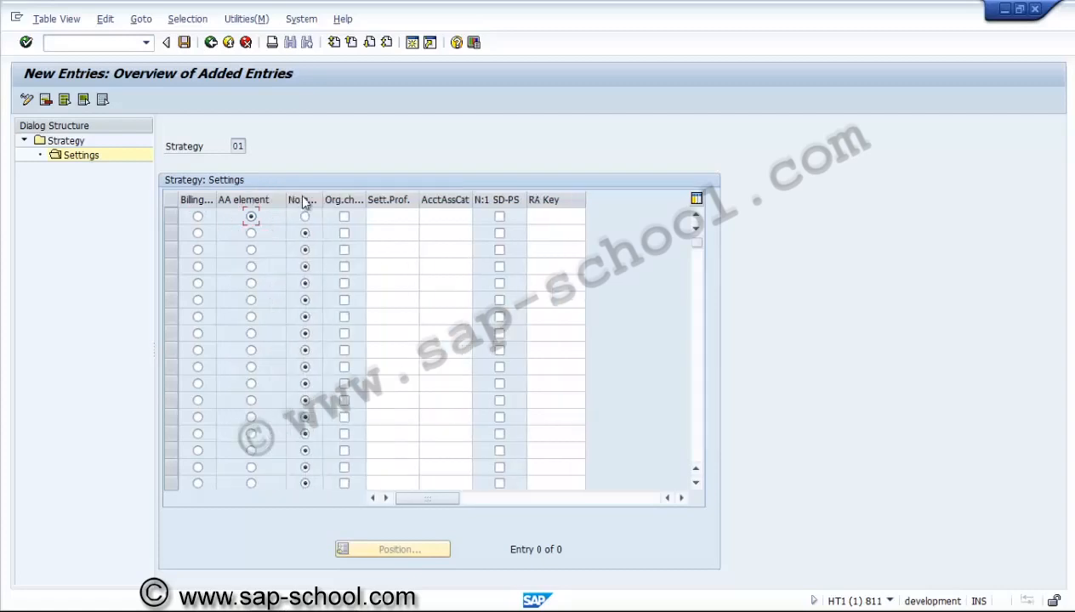
click(345, 218)
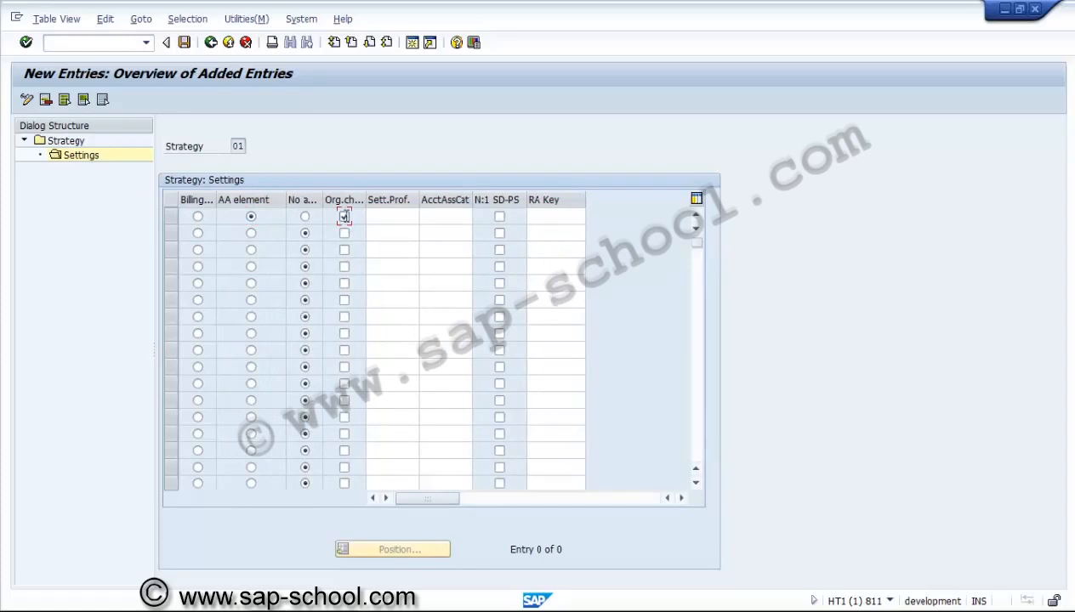
Step: Assign settlement profile ZPSAUC to the AA element entry of strategy 01 and return to the strategy list
click(400, 216)
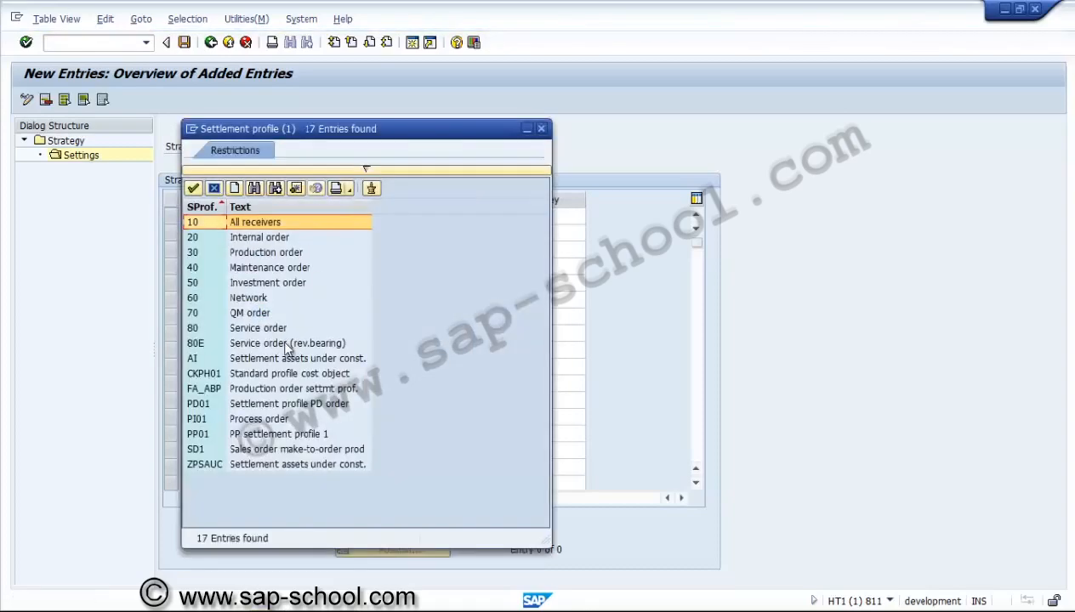
double_click(215, 465)
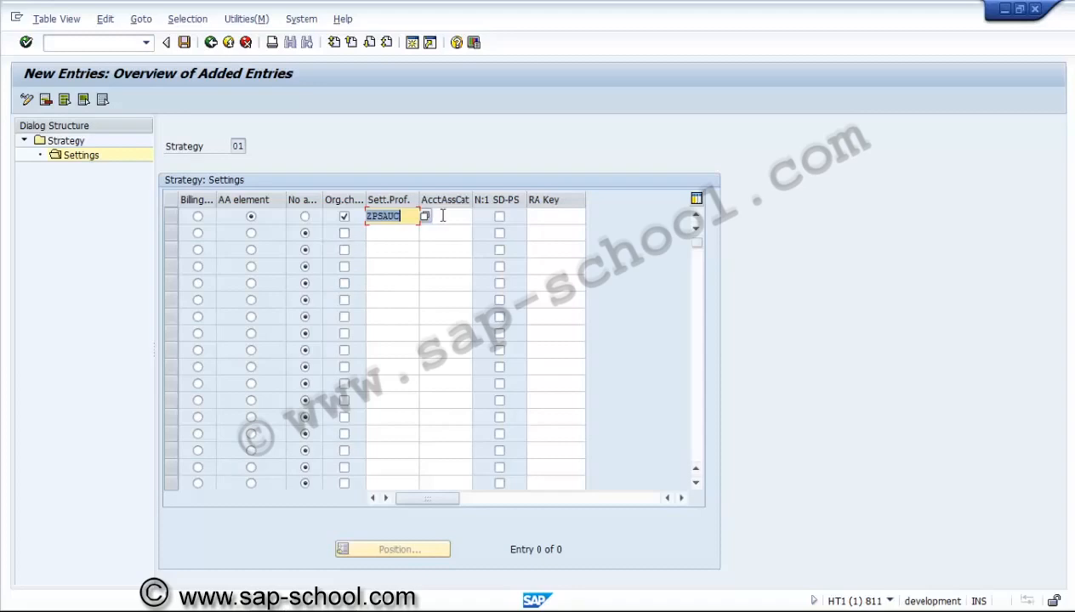
key(Return)
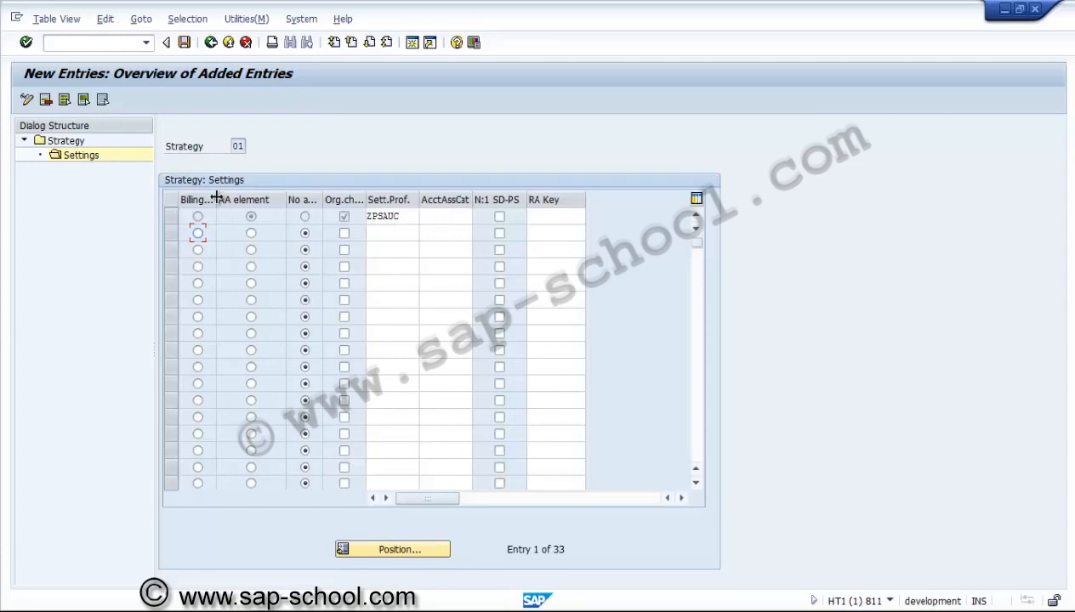
drag(217, 198, 259, 210)
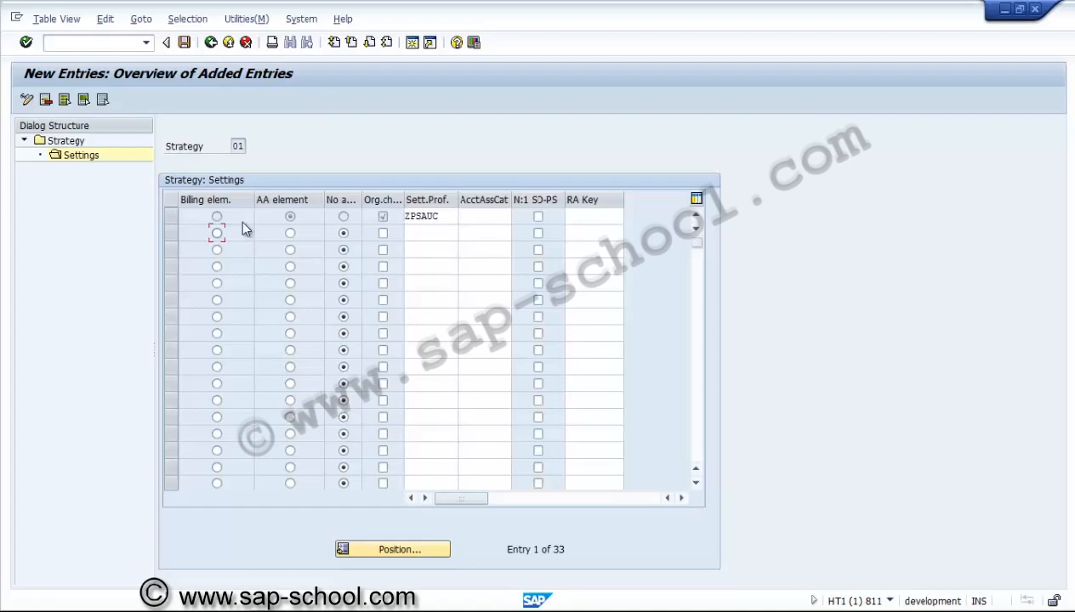
click(212, 44)
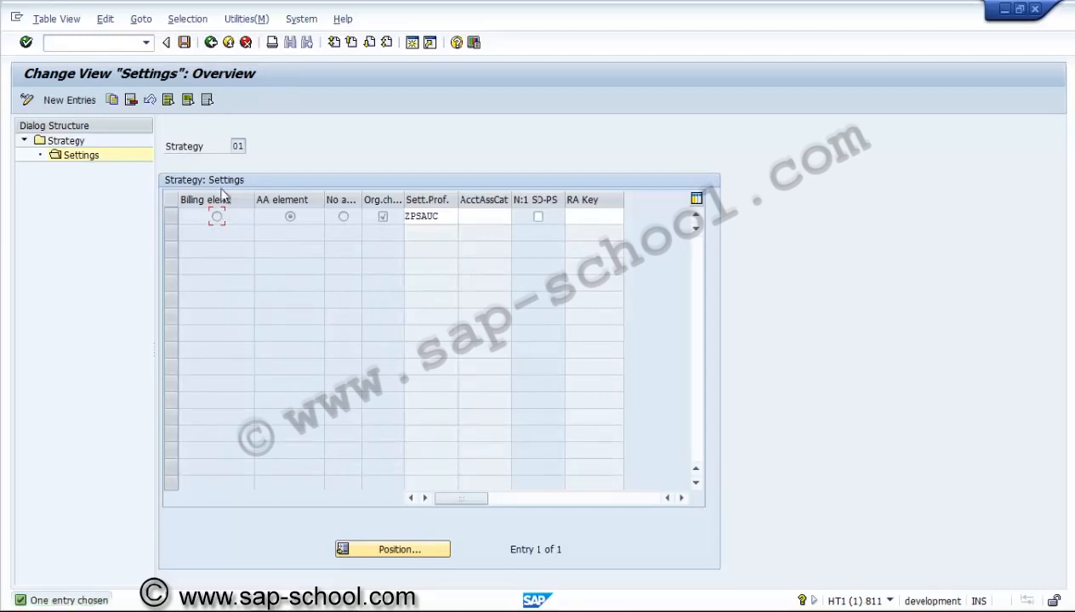
click(211, 43)
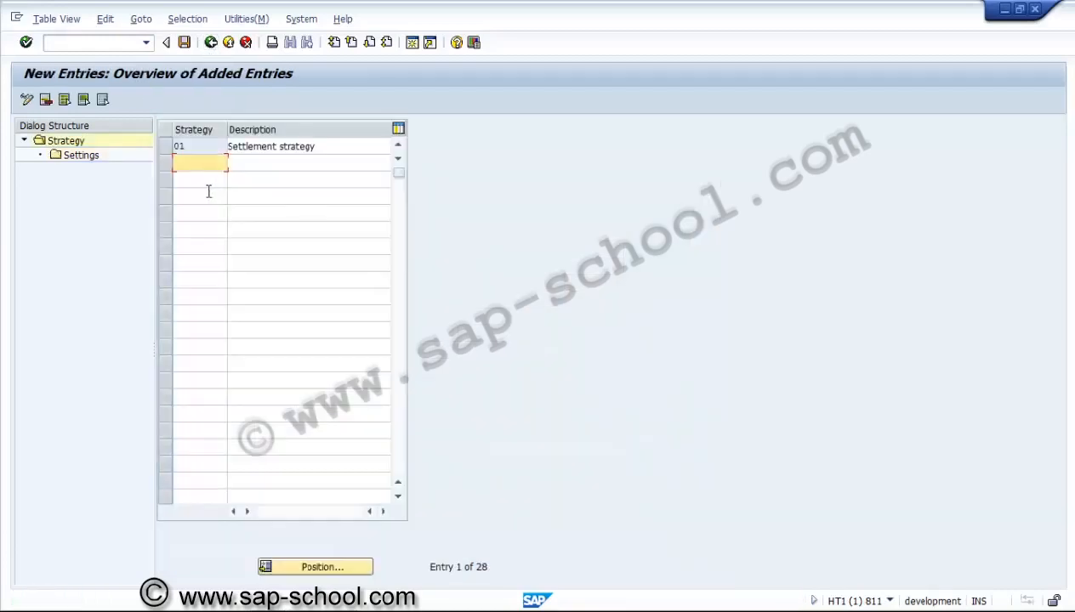
text(02)
click(228, 163)
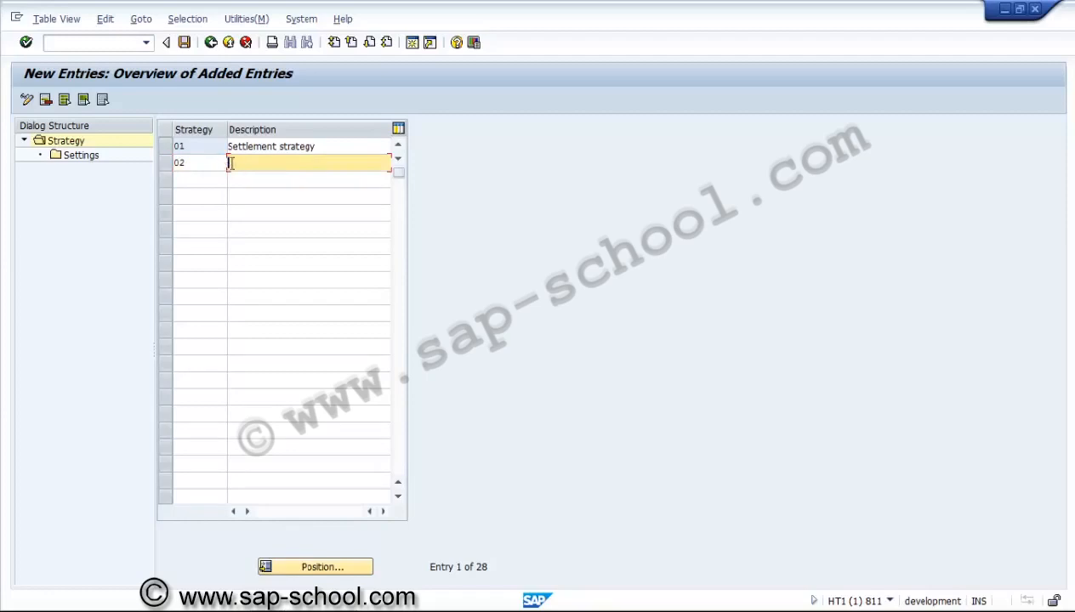
click(215, 164)
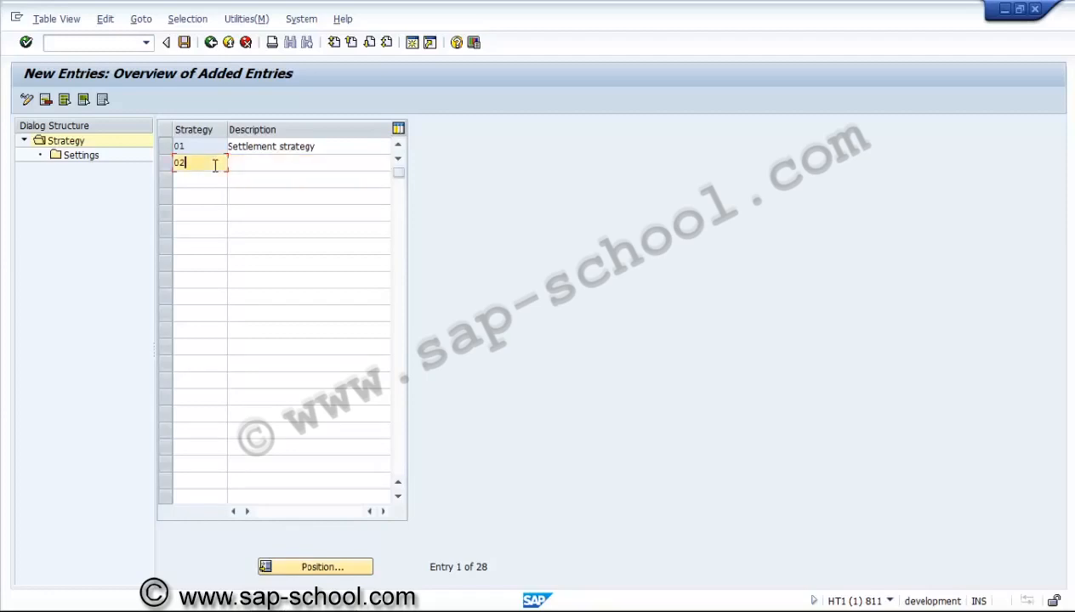
key(BackSpace)
key(BackSpace)
click(241, 146)
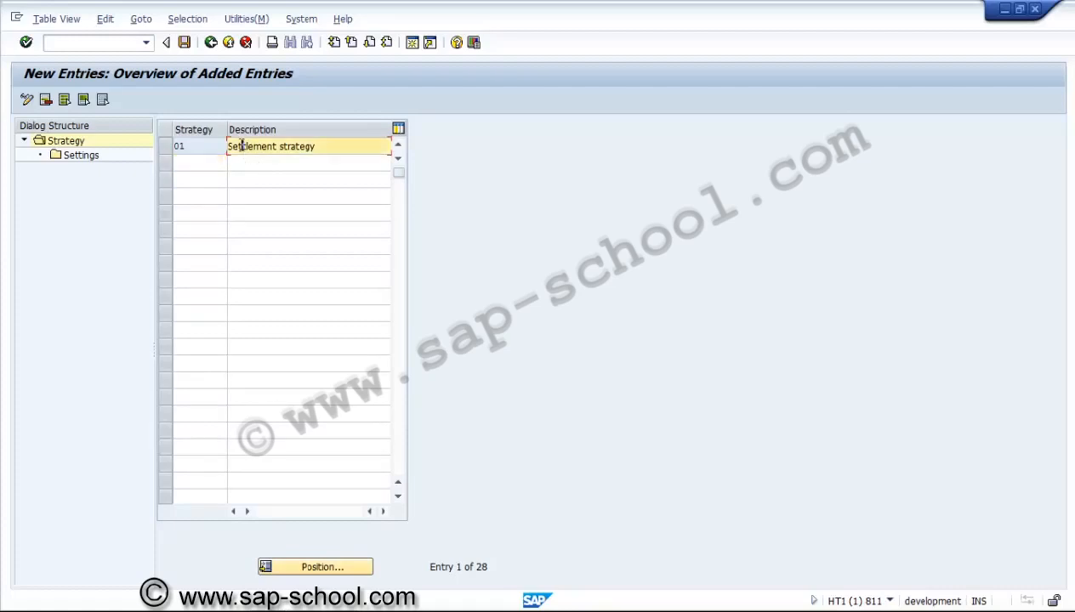
Step: Save strategy 01 to a new customizing request with the short description "PS - Settlement strategy"
click(186, 44)
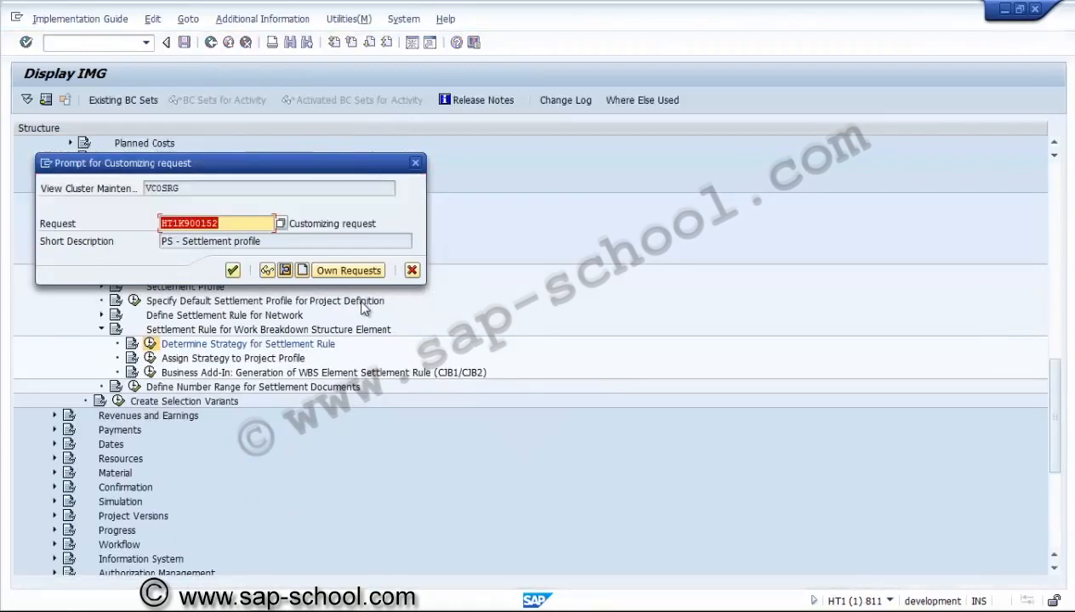
click(302, 270)
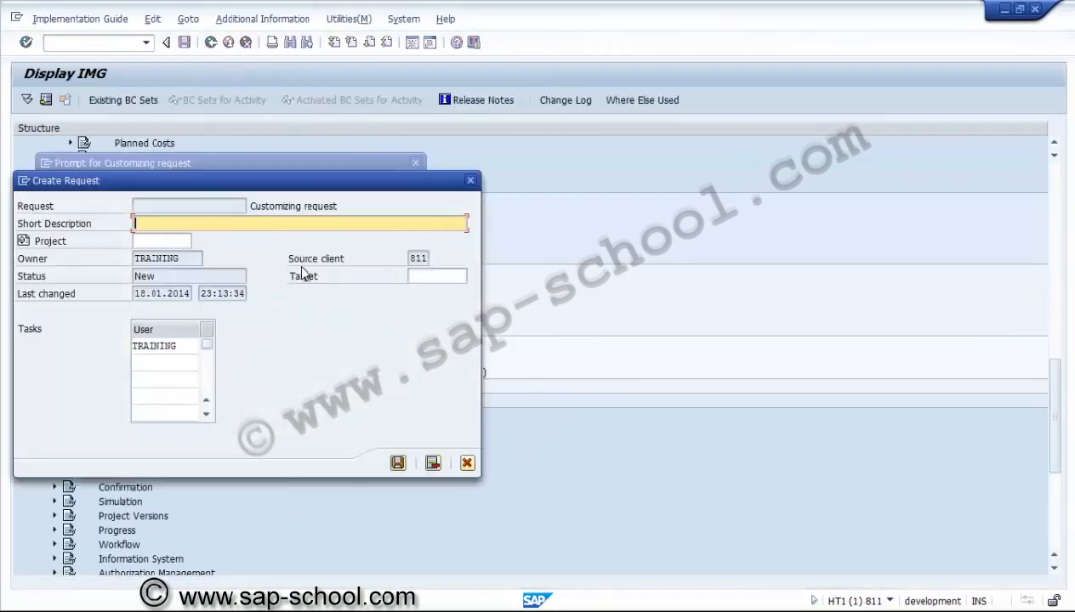
text(PS - Settlement strategy)
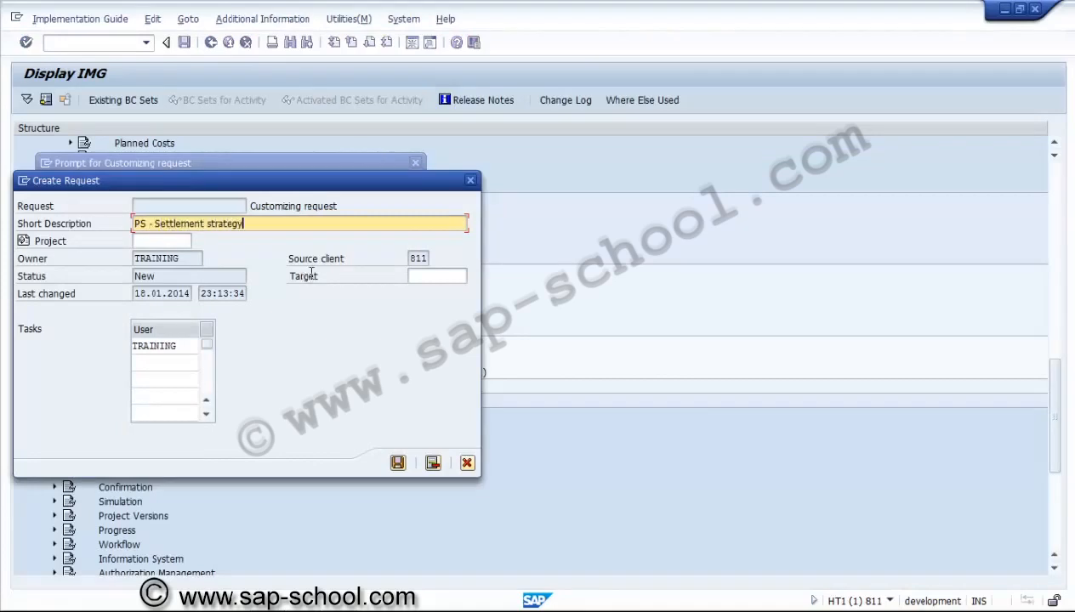
click(398, 462)
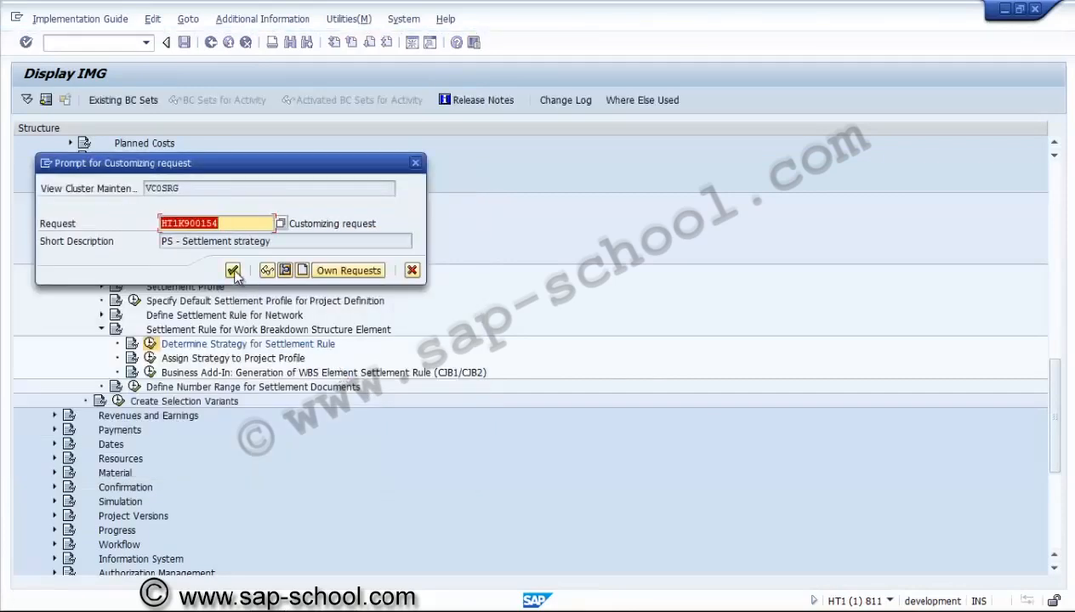
click(233, 271)
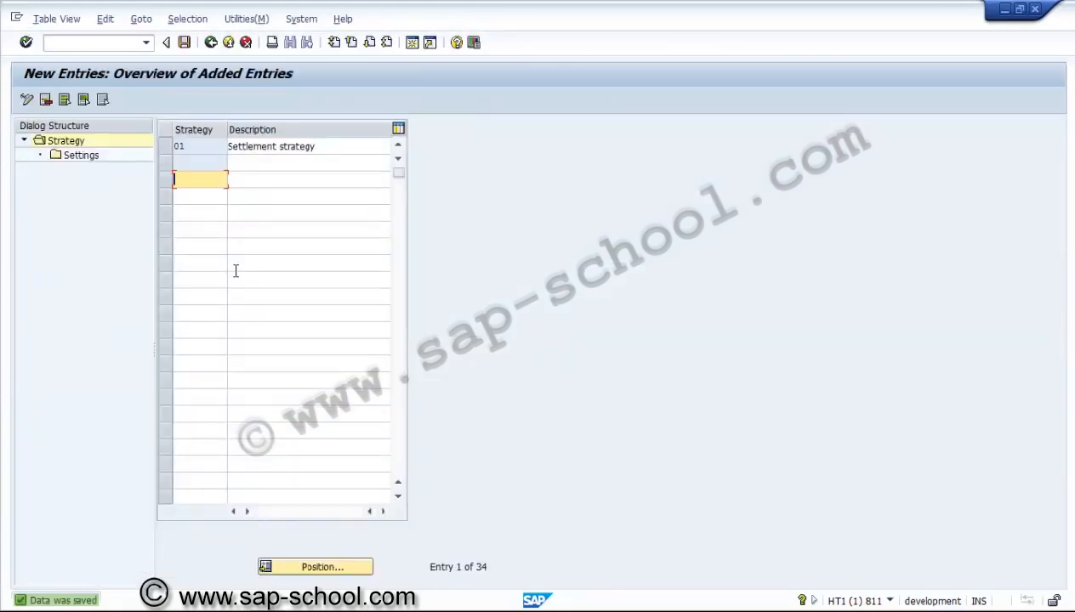
Step: Delete the blank entry from the strategy overview, save the change and return to the IMG structure
click(212, 43)
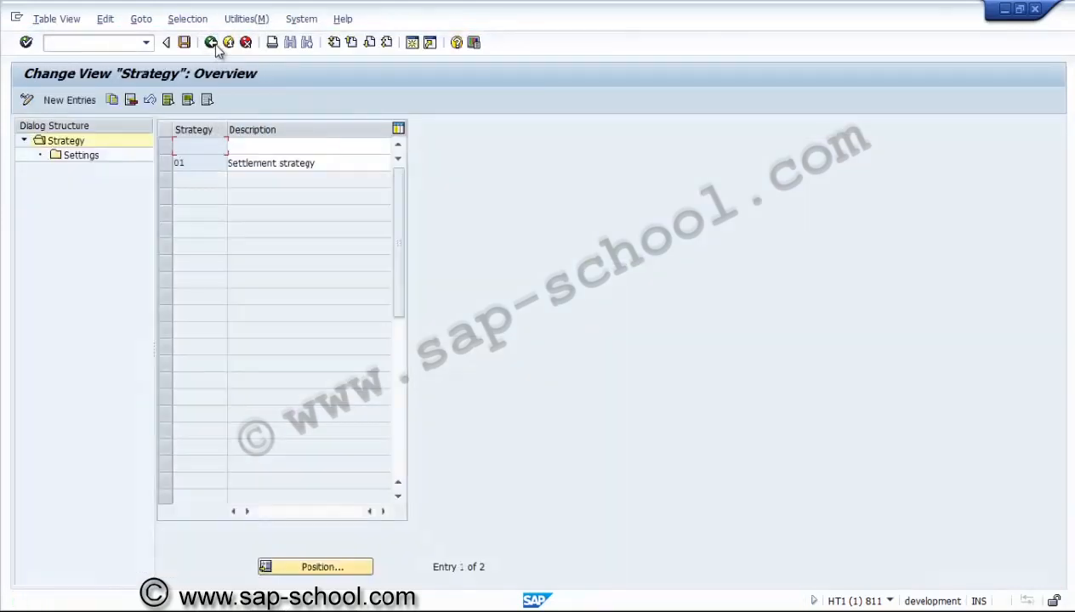
click(164, 145)
click(134, 101)
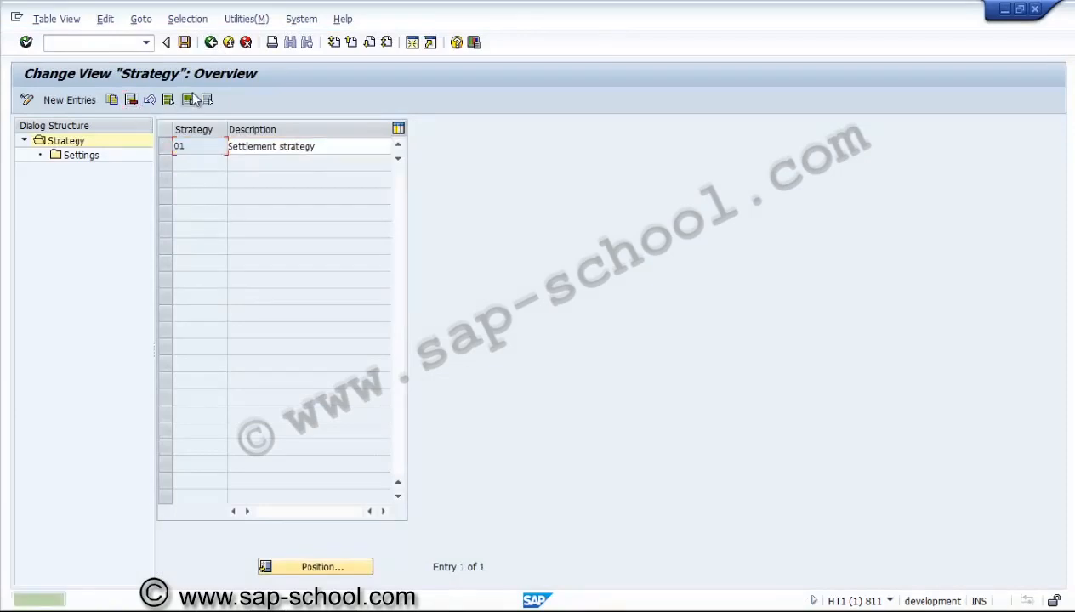
click(184, 42)
click(210, 43)
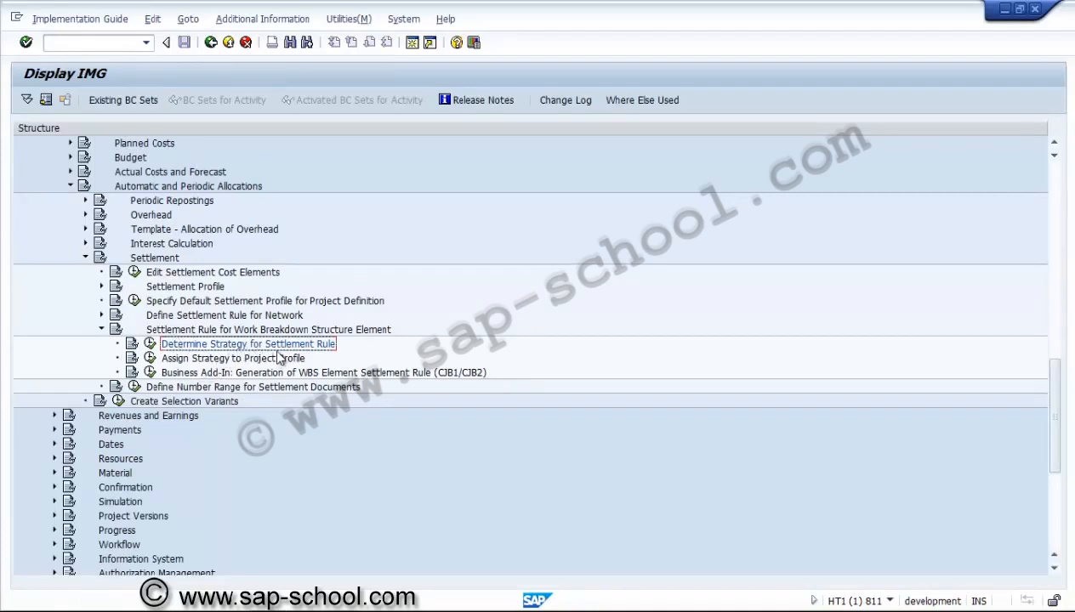
Step: Open the activity Maintain Value Categories under Costs > Value Categories, accepting controlling area US01
click(101, 330)
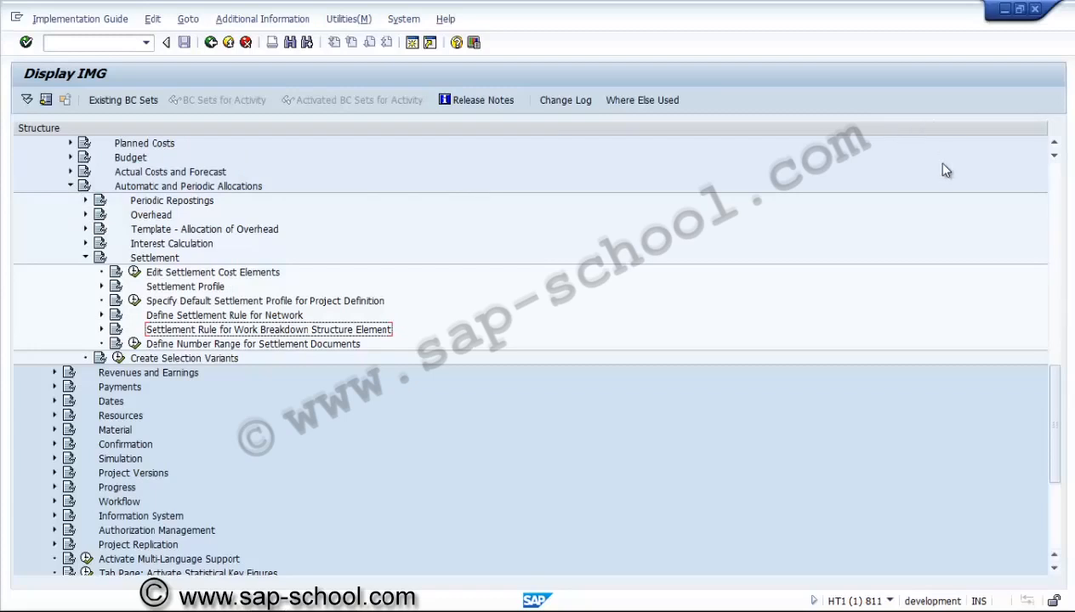
click(1054, 142)
click(1054, 143)
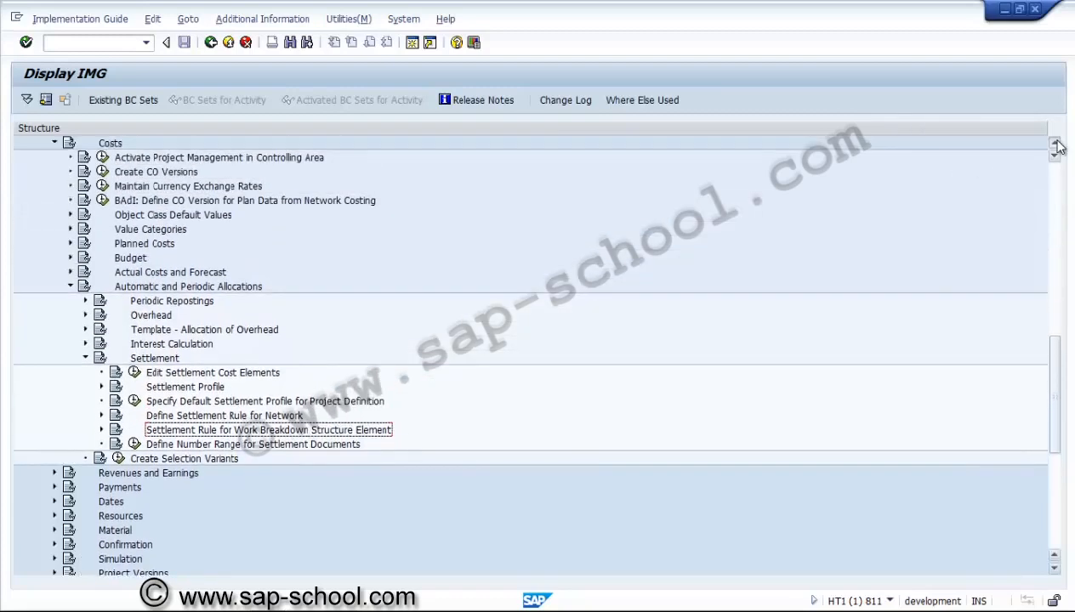
click(147, 231)
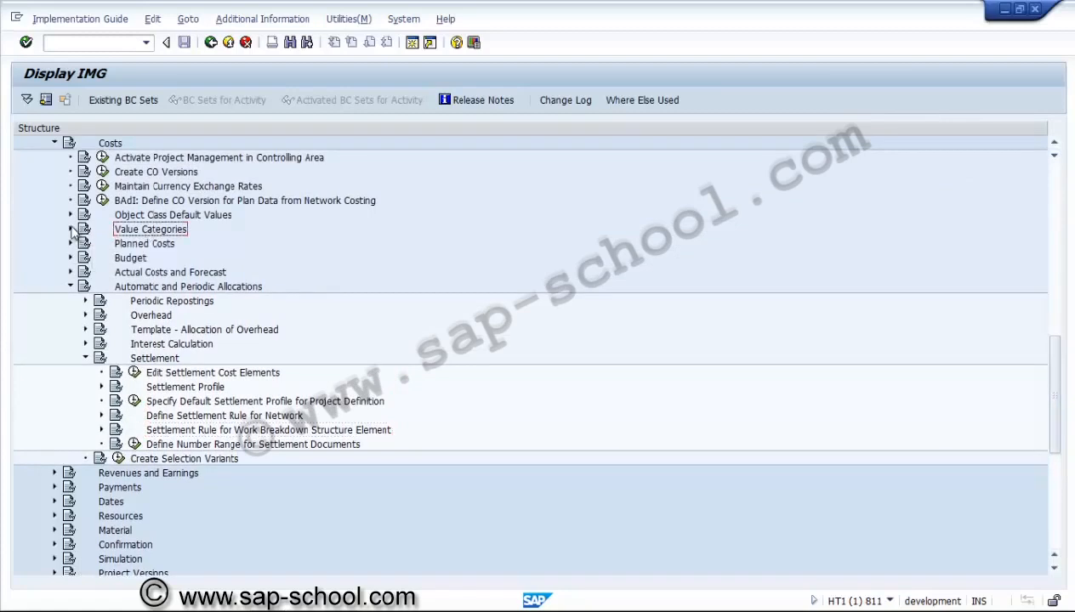
click(71, 230)
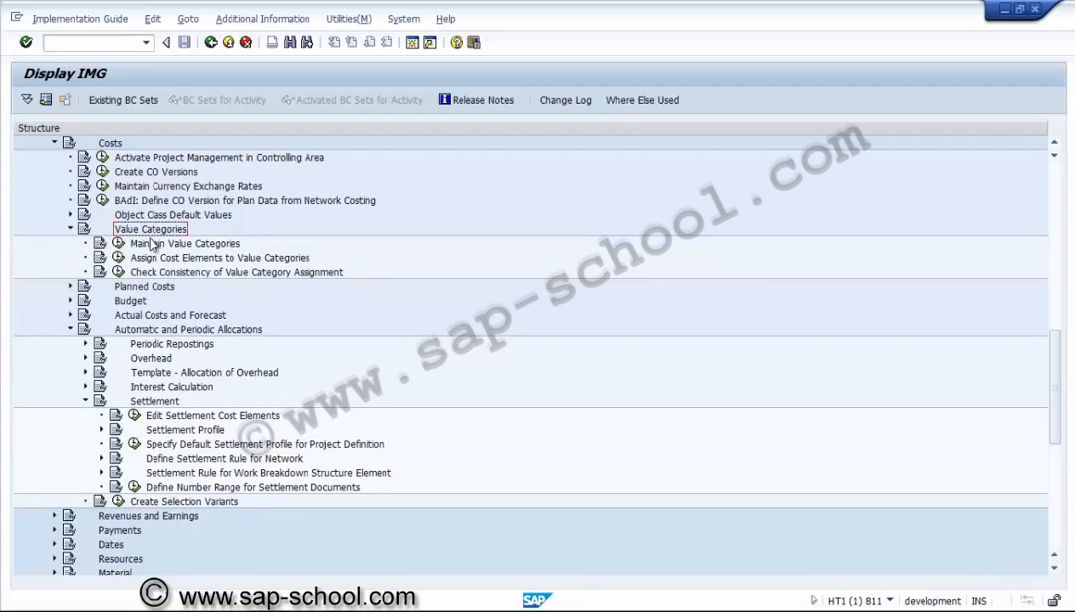
click(121, 245)
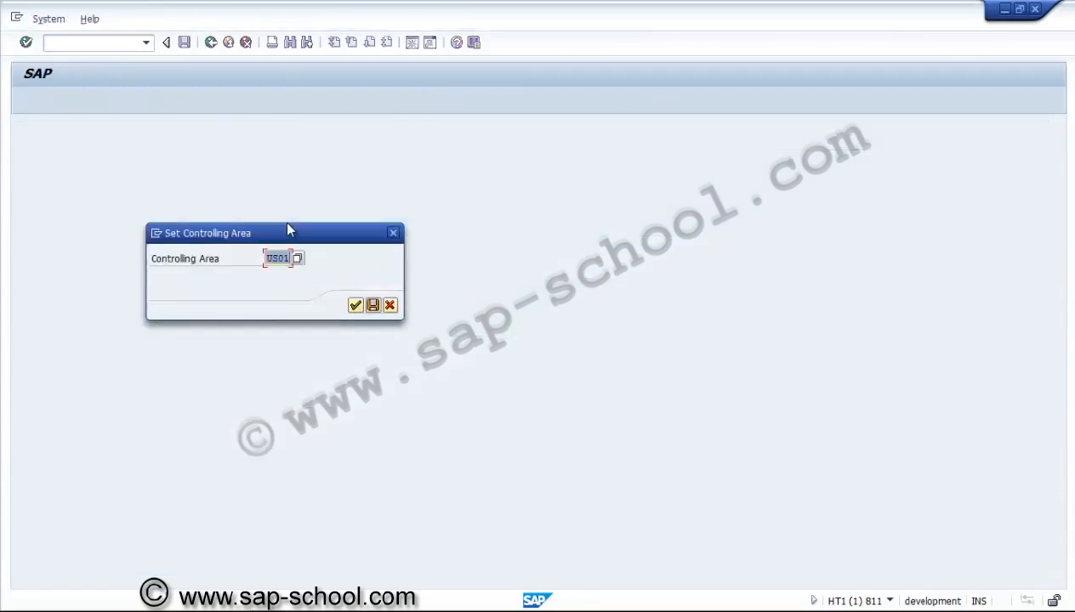
key(Return)
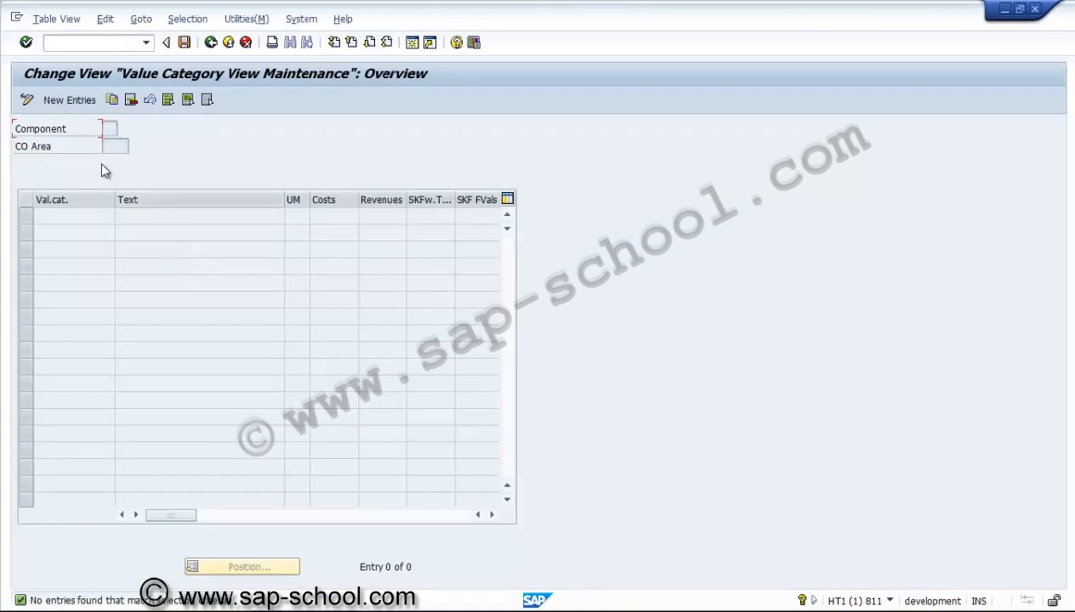
Step: Create value category PS01 with the text "Non Aggregated POC", unit of measure % and the SKFw.T... option
click(90, 101)
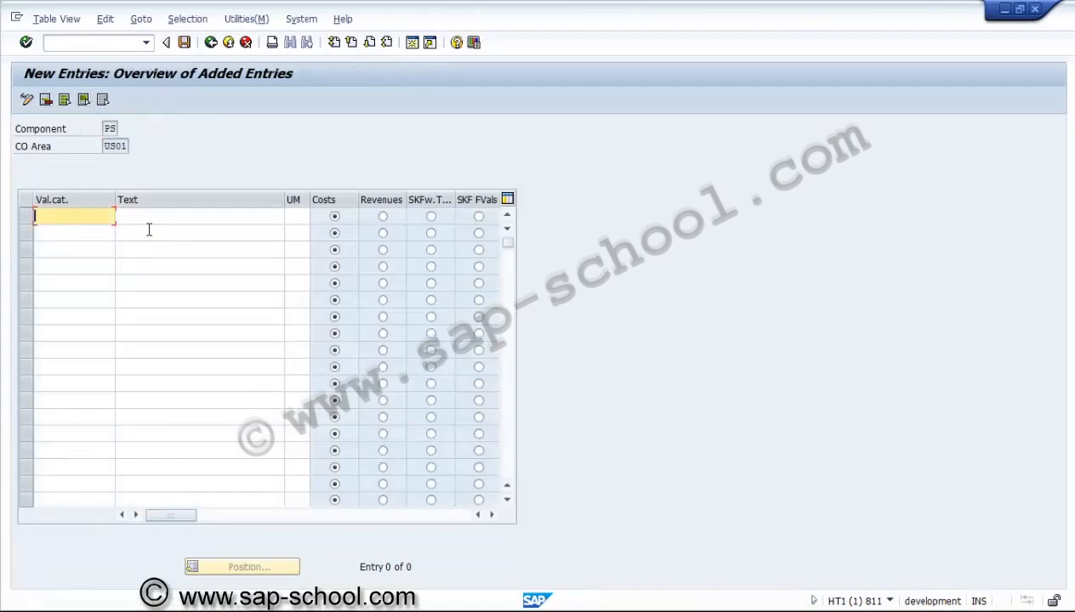
text(PS01)
key(Tab)
text(N)
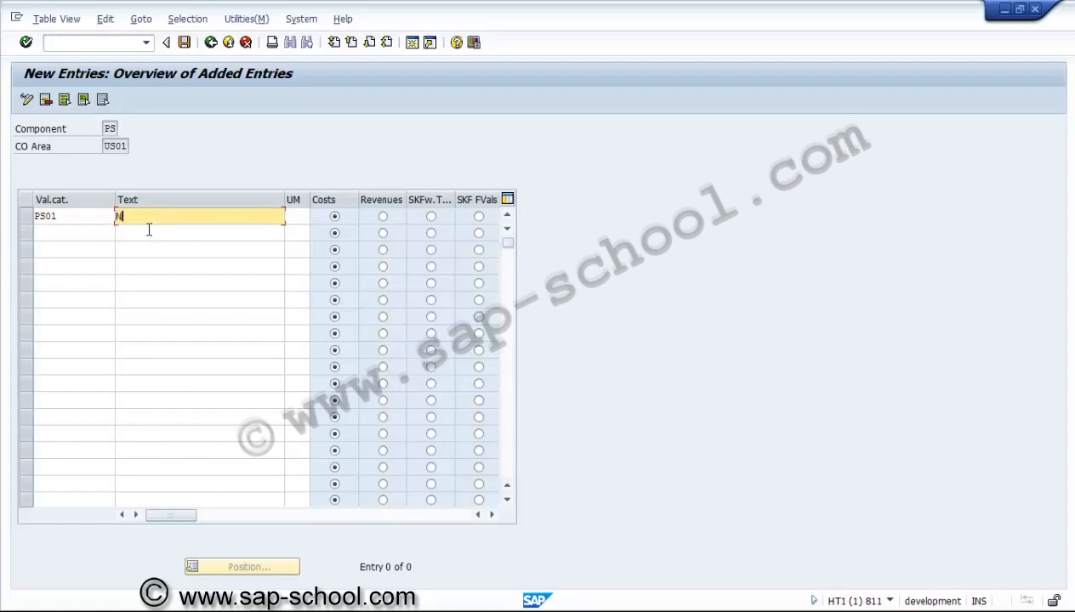
text(on Aggregated POC)
click(301, 217)
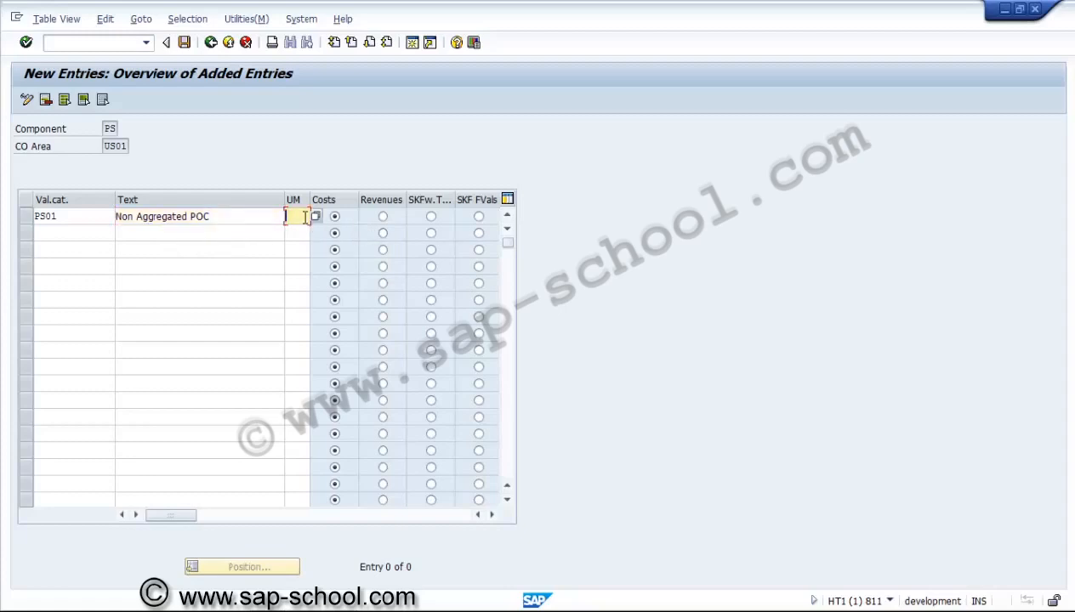
text(%)
click(336, 219)
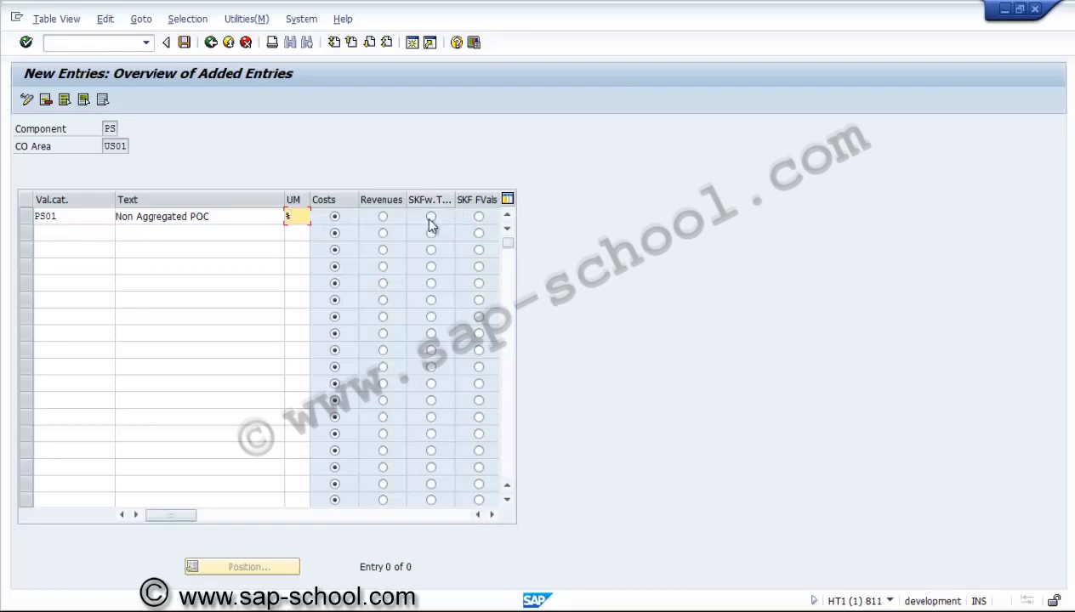
click(432, 218)
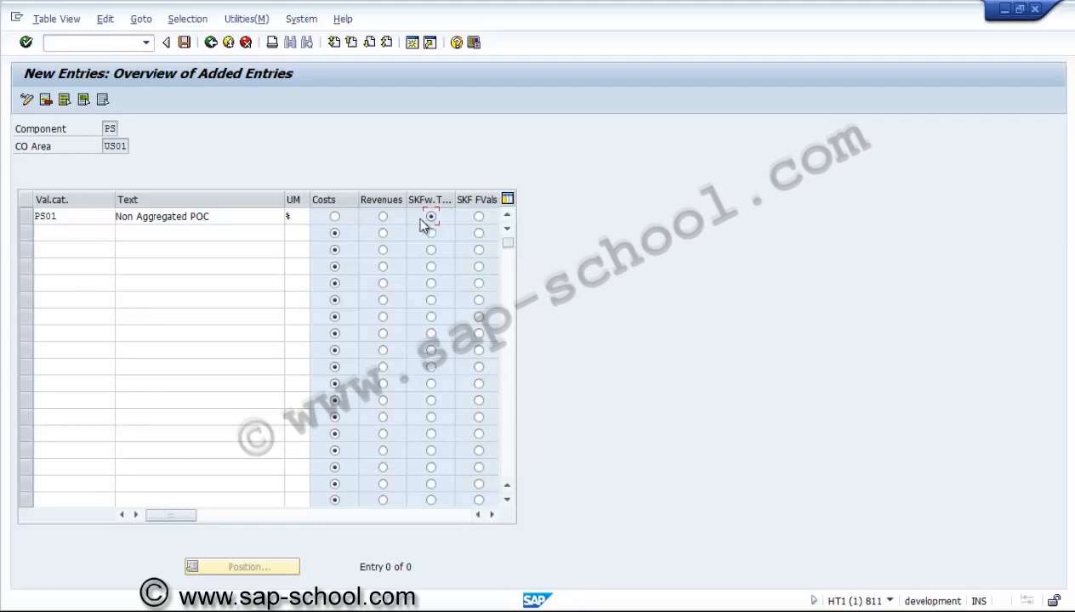
Step: Add value category PS02 with the text "Aggregated POC", unit of measure % and the SKFw.T... option
click(88, 235)
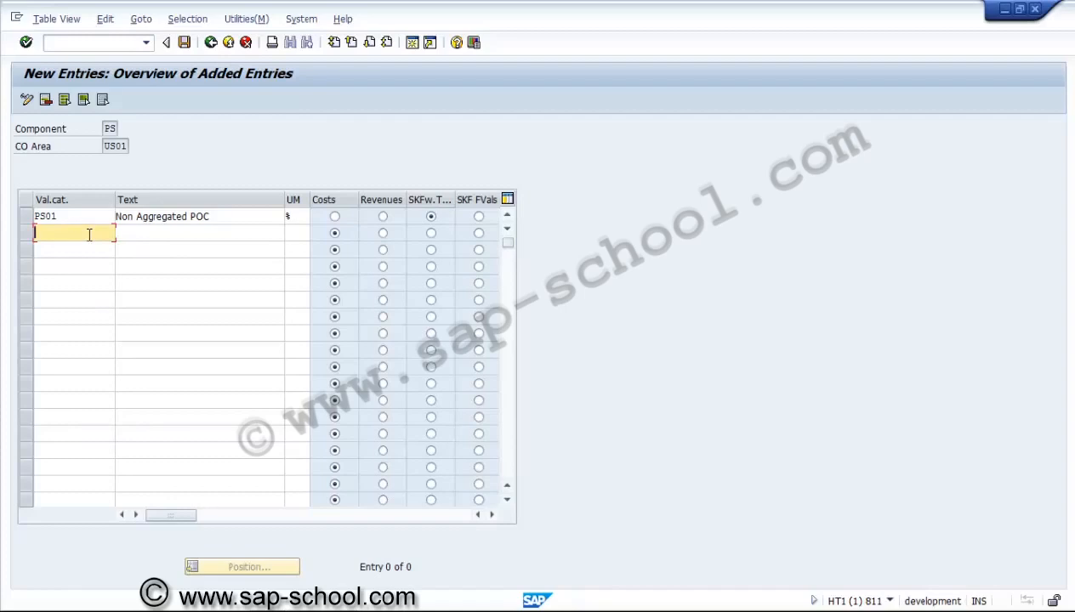
text(PS02)
key(Tab)
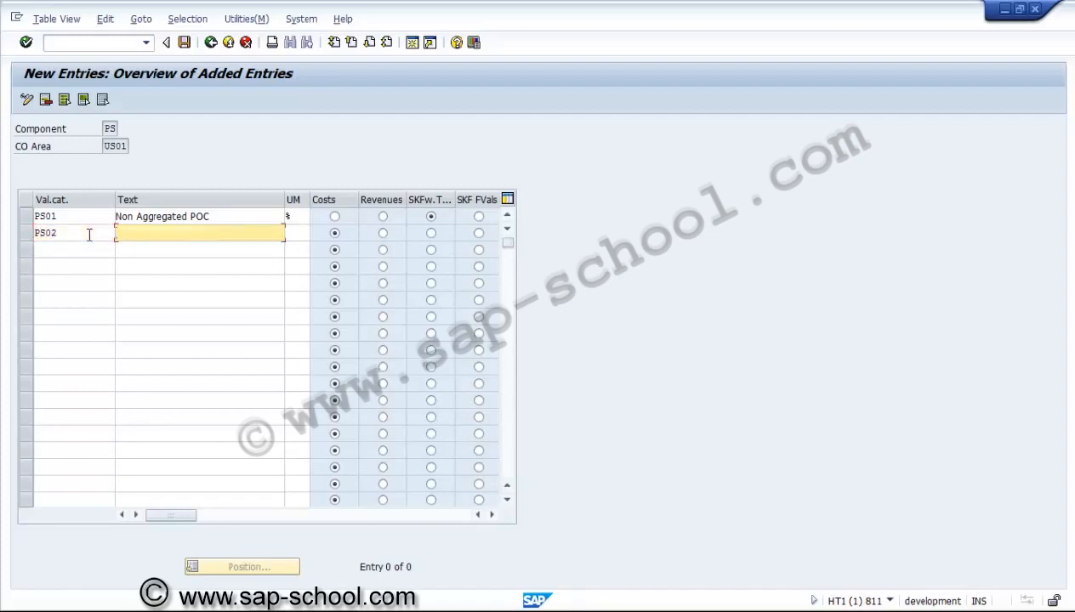
text(Aggregated POC)
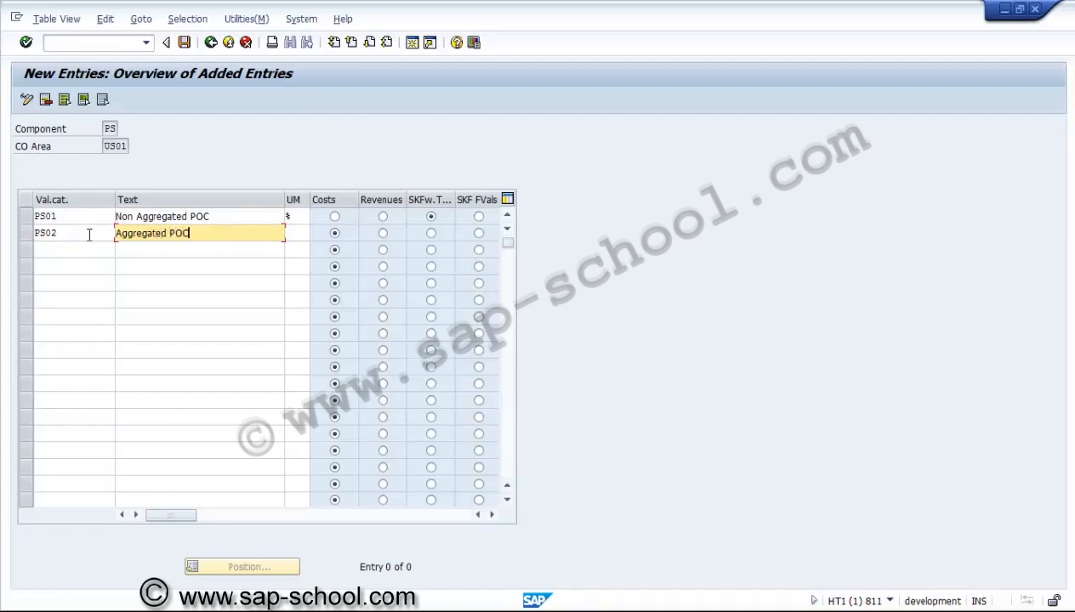
key(Tab)
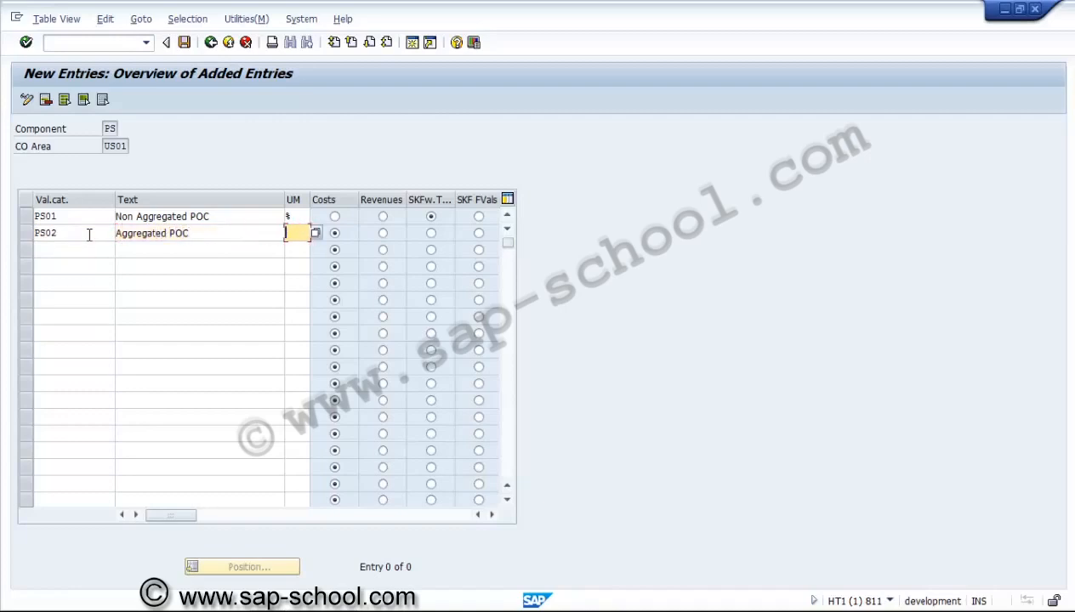
text(%)
click(432, 234)
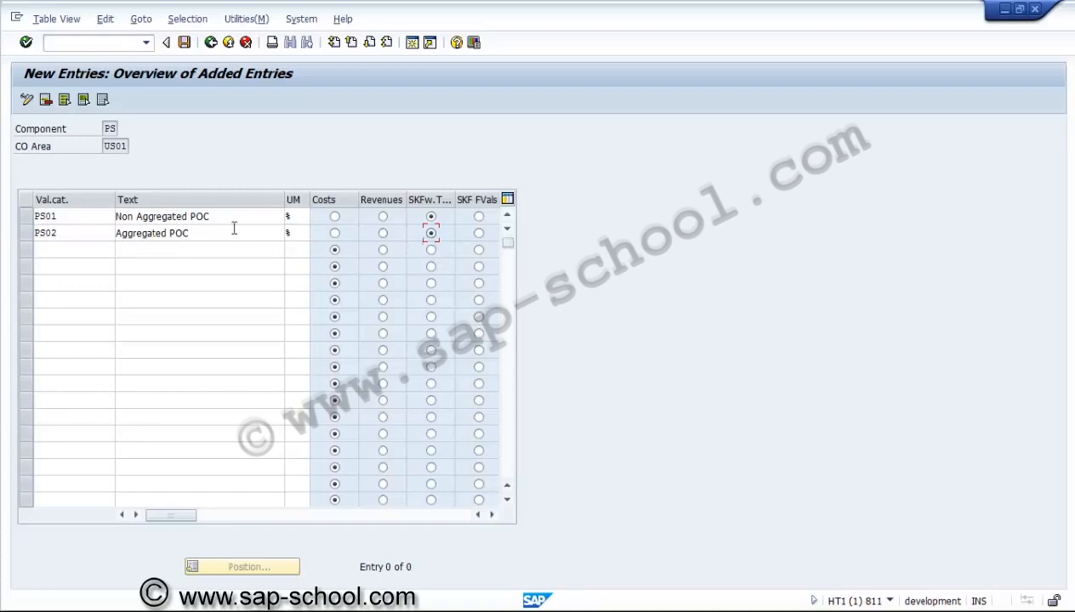
Step: Add value category PS03 with the text "POC for Result Analysis", unit of measure % and the SKFw.T... option
click(79, 260)
key(Up)
text(PS03)
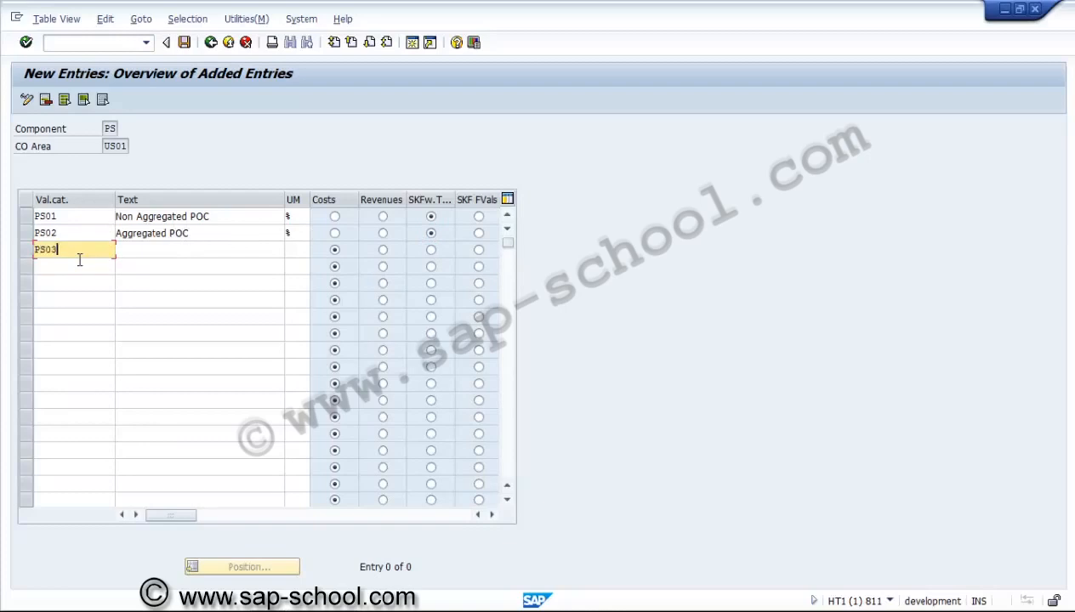
key(Tab)
text(P)
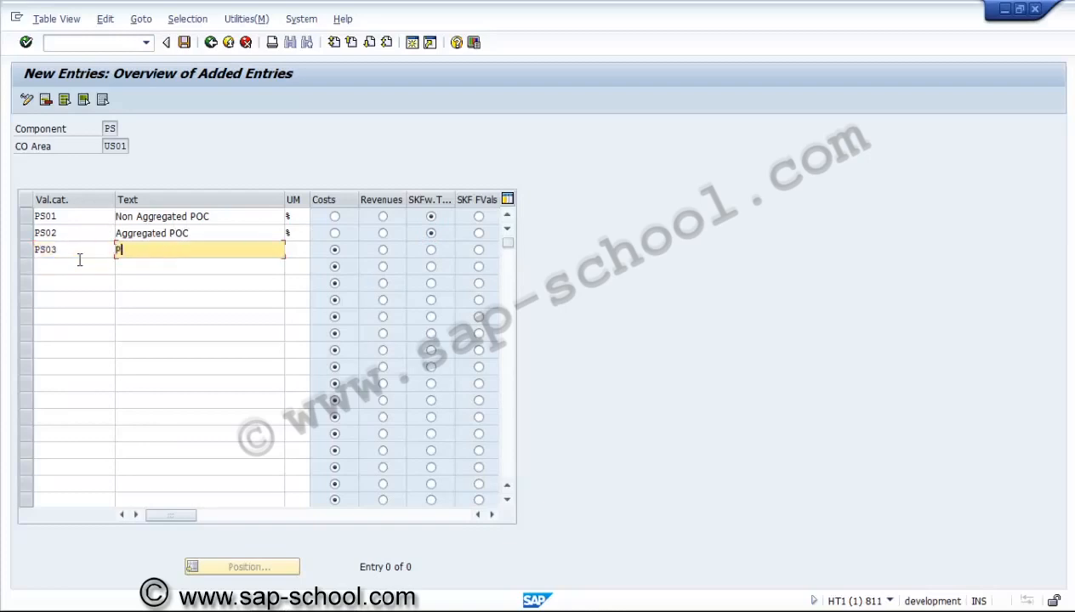
text(OC for Result Analysis)
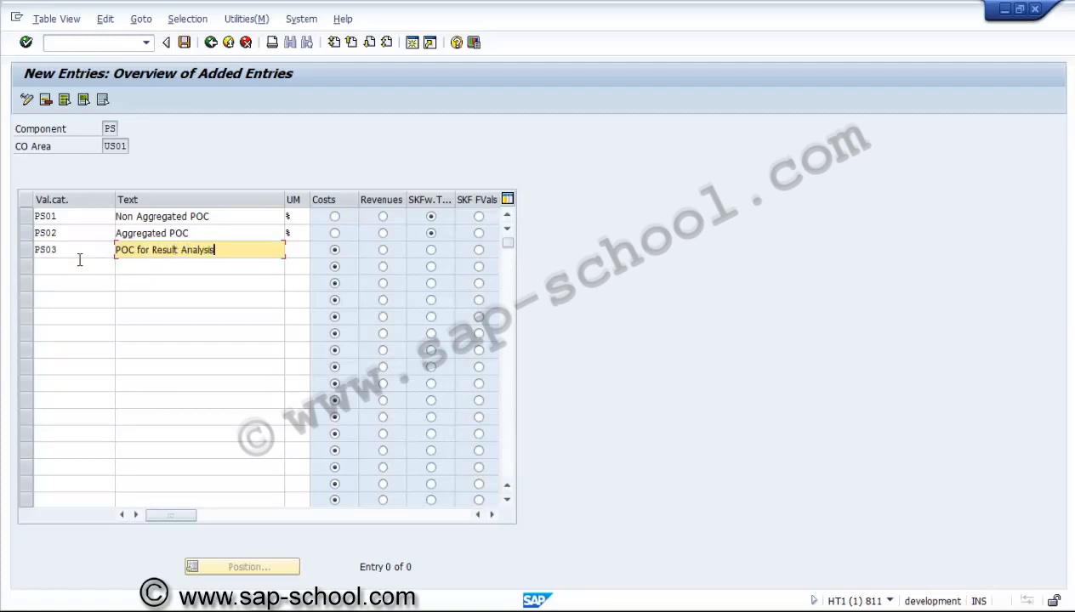
key(Tab)
text(%)
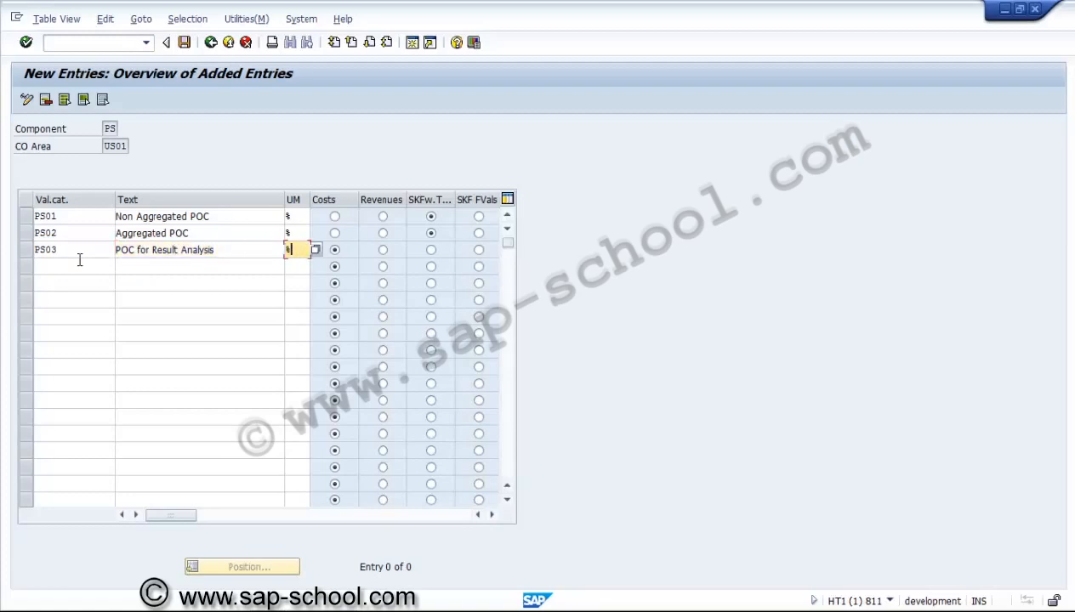
click(430, 249)
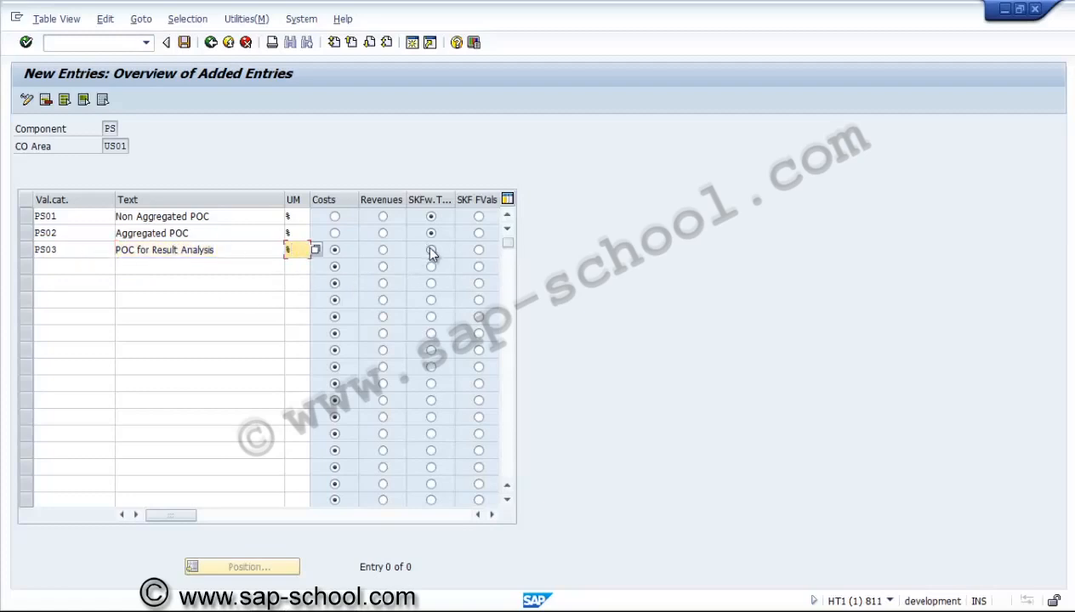
Step: Add value category PS04 with the text "SKF for Planned and Actual val", unit of measure % and the SKFw.T... option
click(85, 270)
text(PS04)
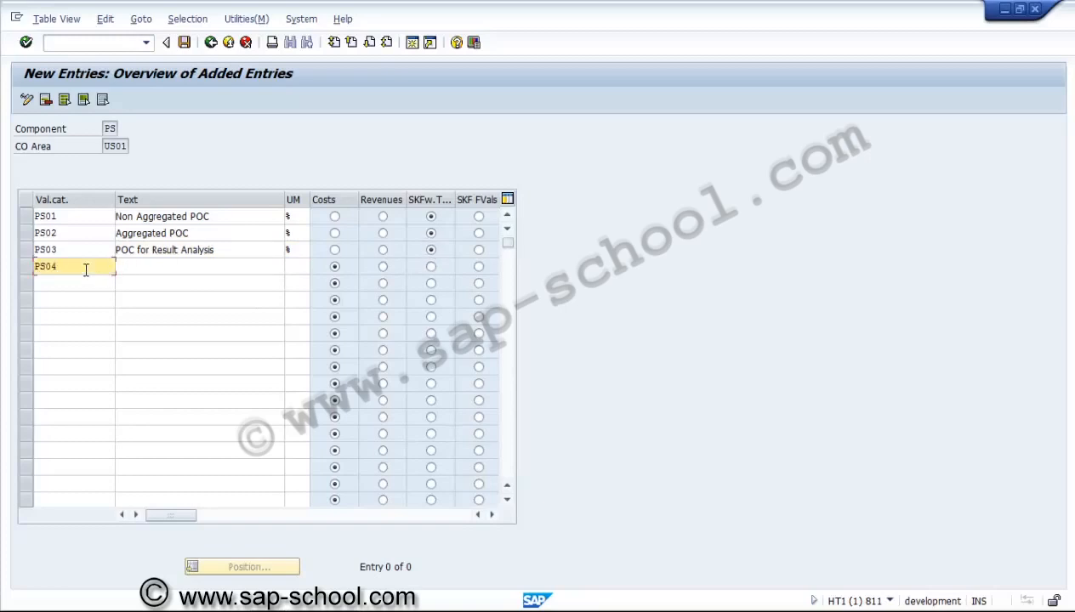
key(Tab)
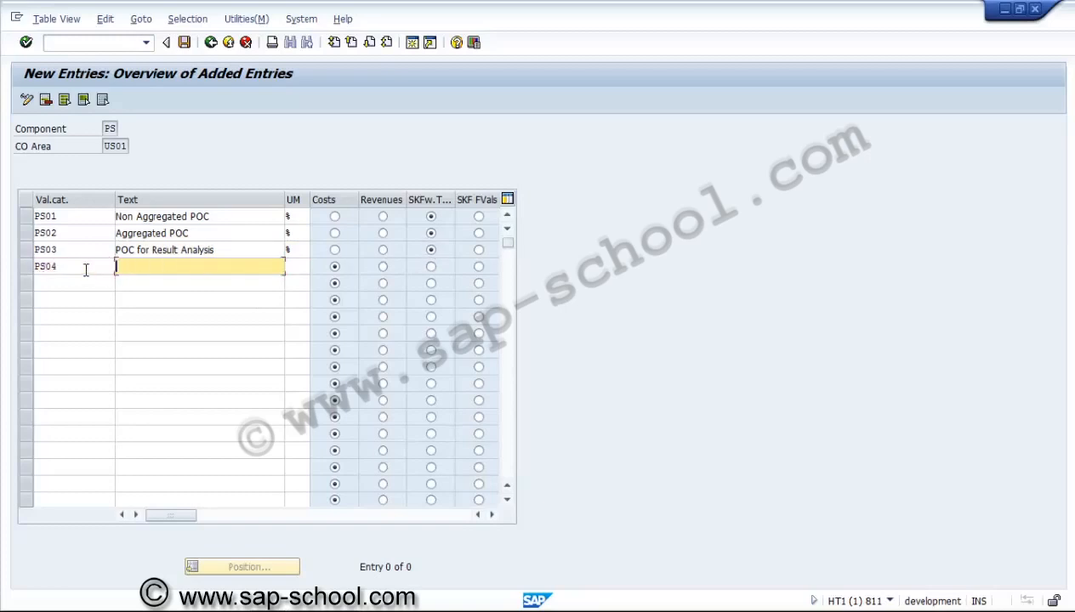
text(SKF for Planned and )
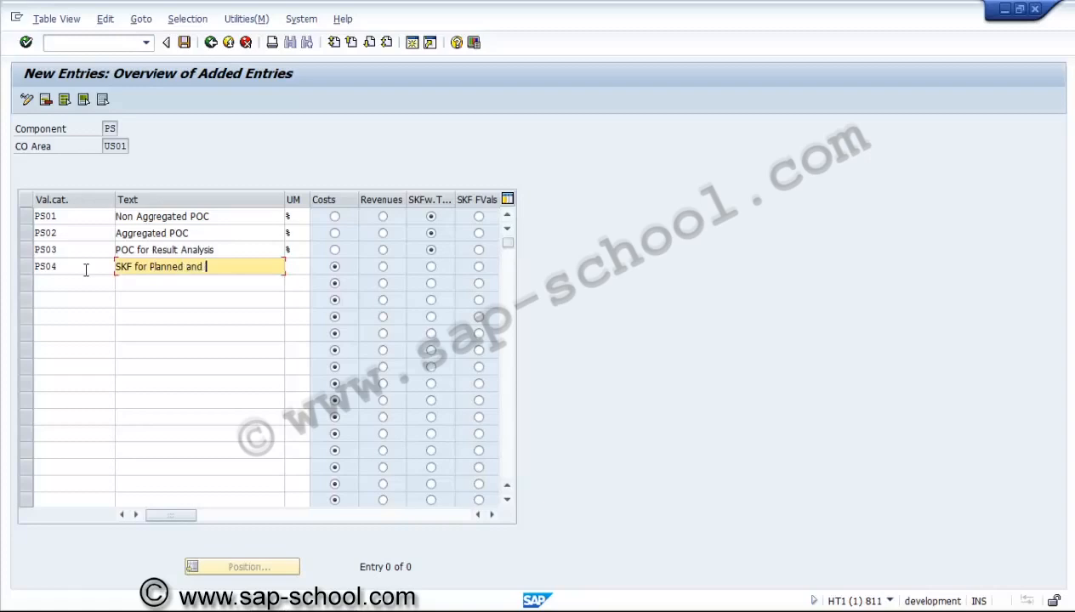
text(Actual val)
click(299, 267)
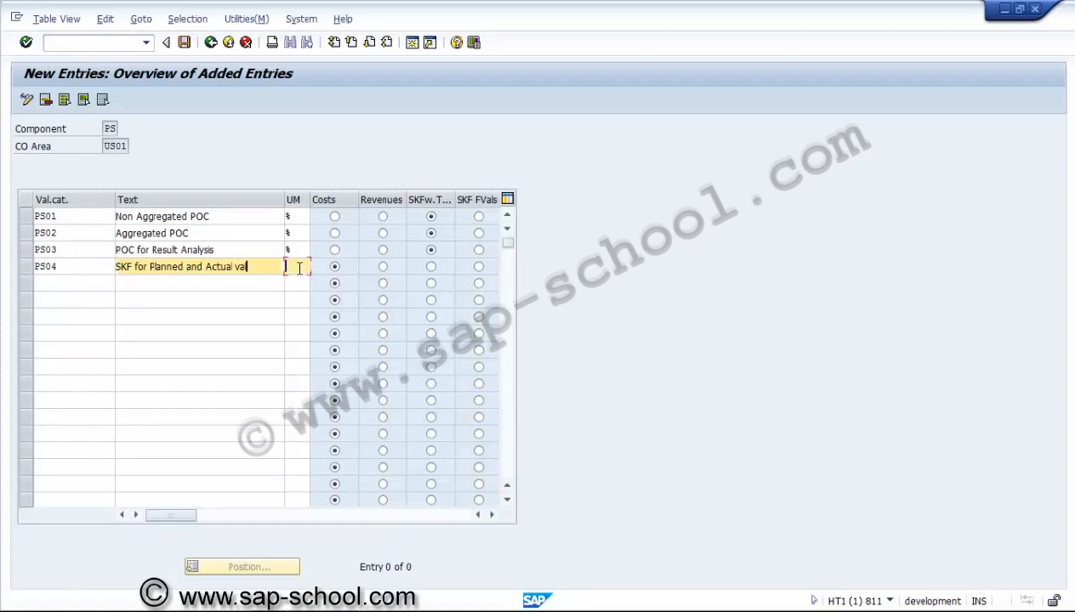
text(%)
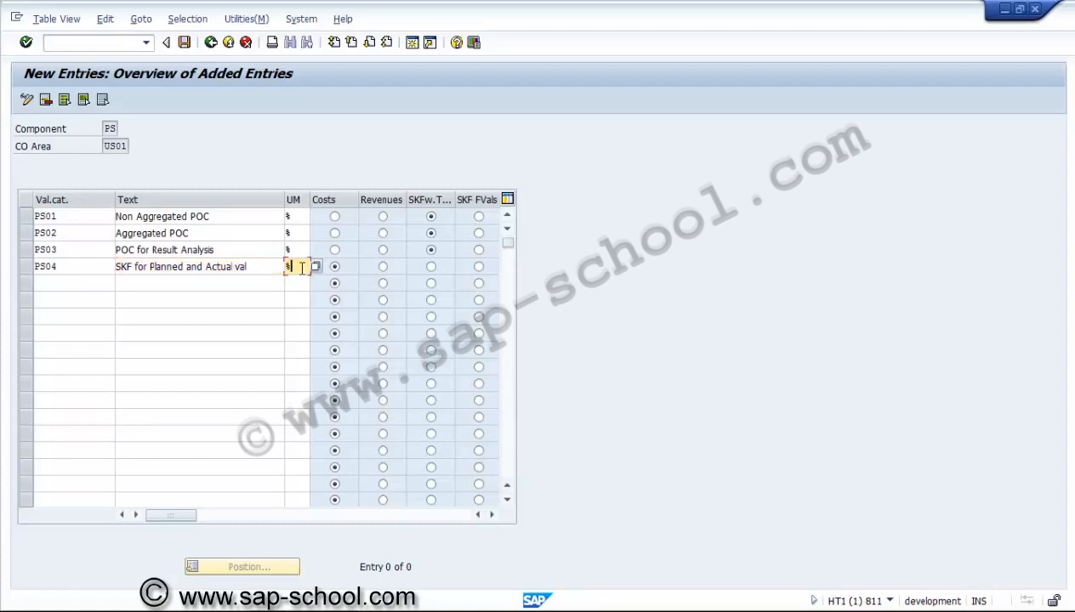
click(430, 269)
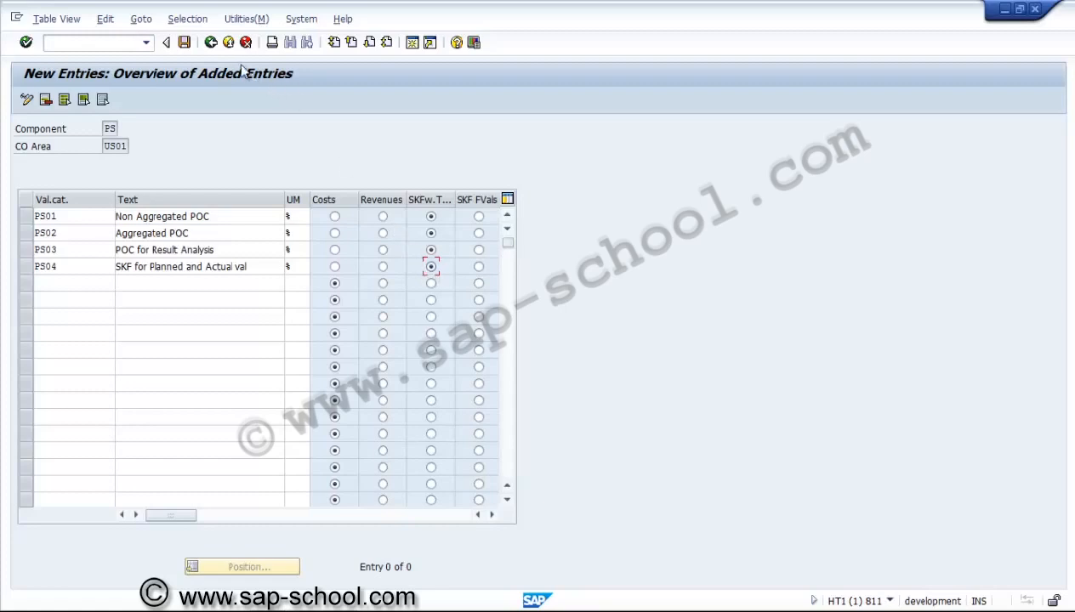
Step: Save the value categories in a new customizing request described "PS - Value Categories" and return to the implementation guide
click(184, 42)
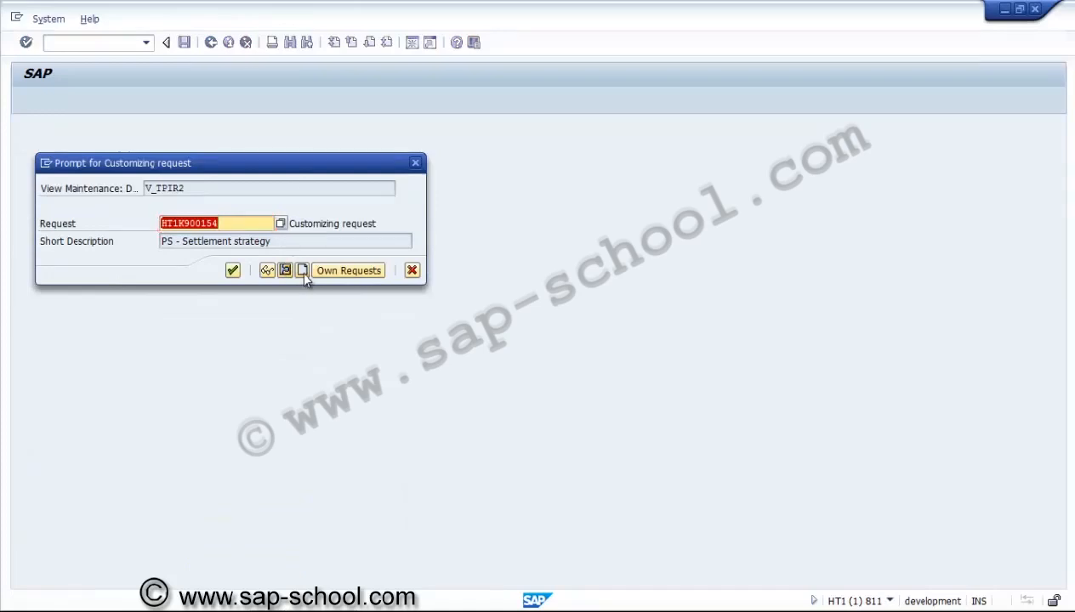
click(302, 270)
text(PS)
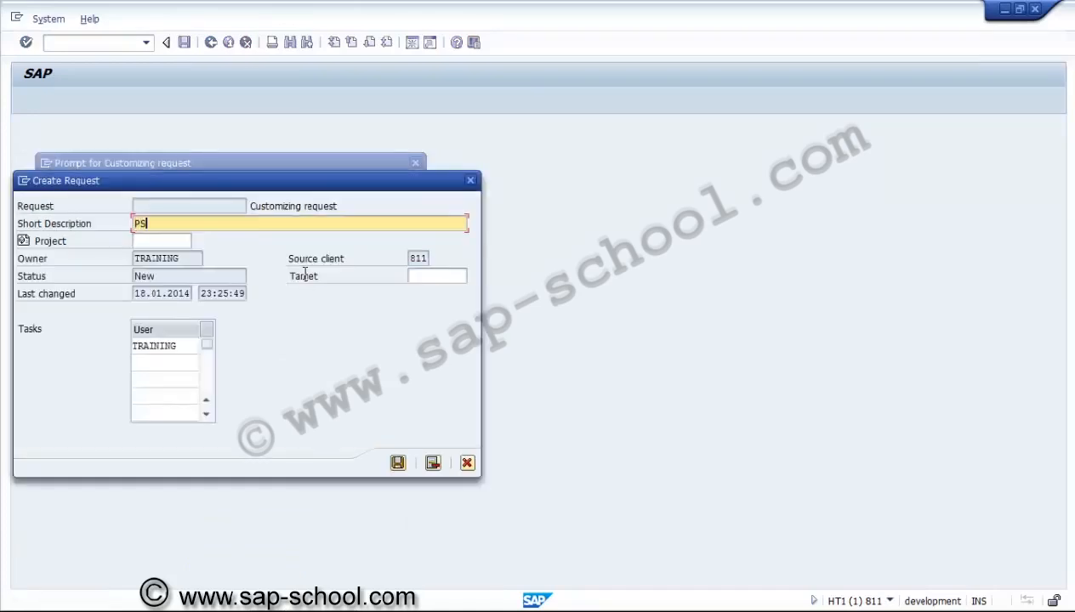
text( - Value Categories)
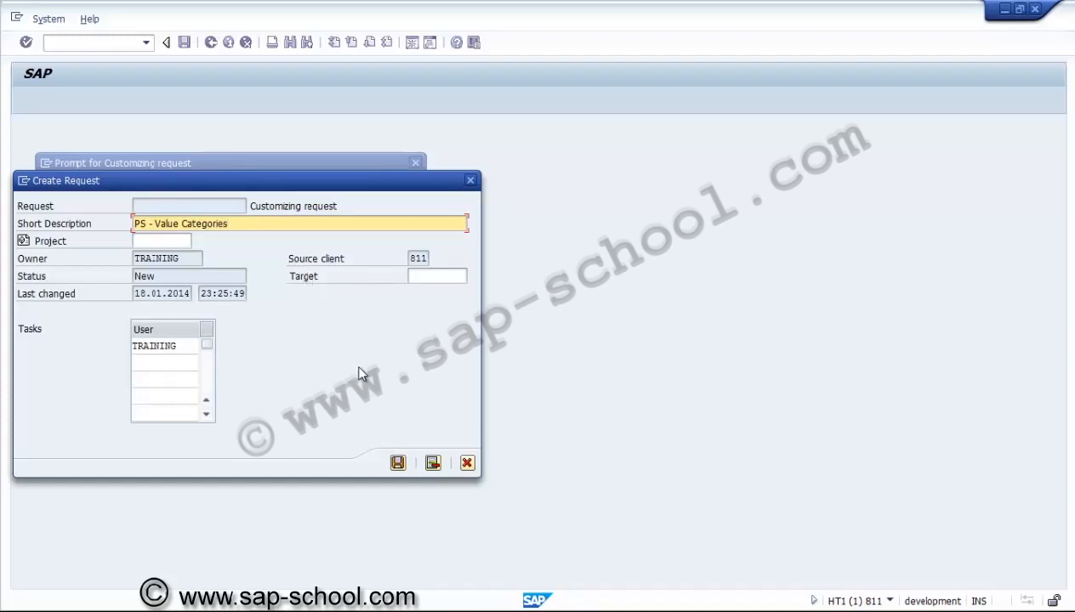
click(397, 463)
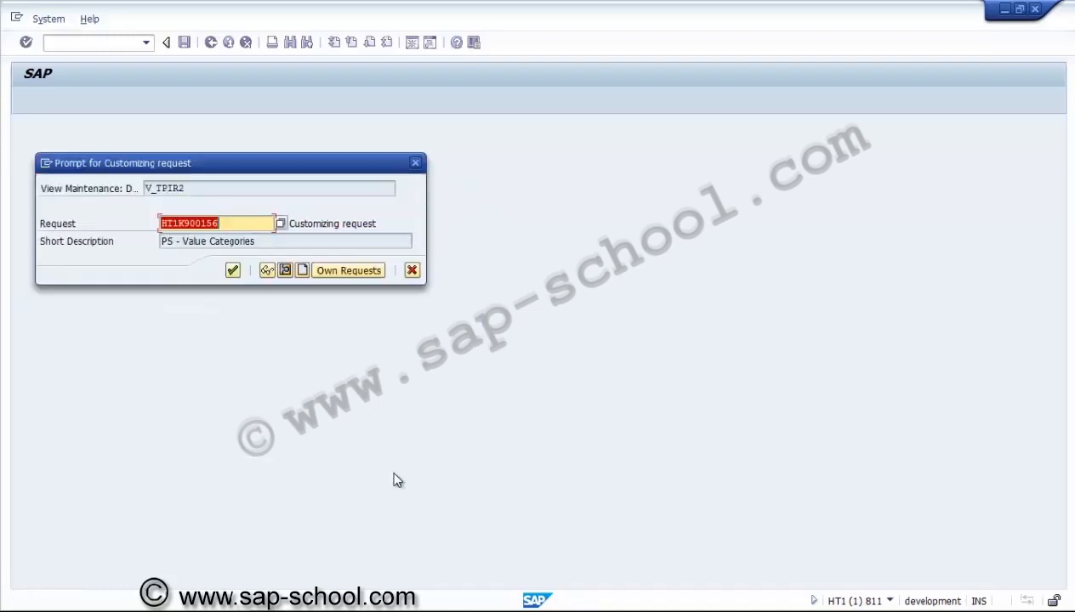
click(233, 270)
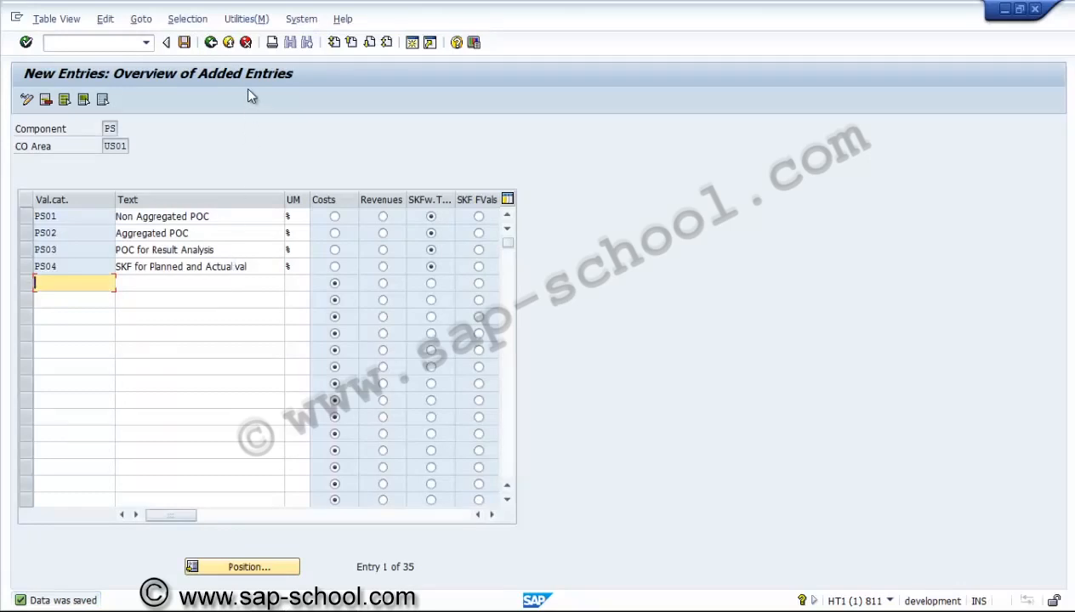
click(196, 44)
click(211, 44)
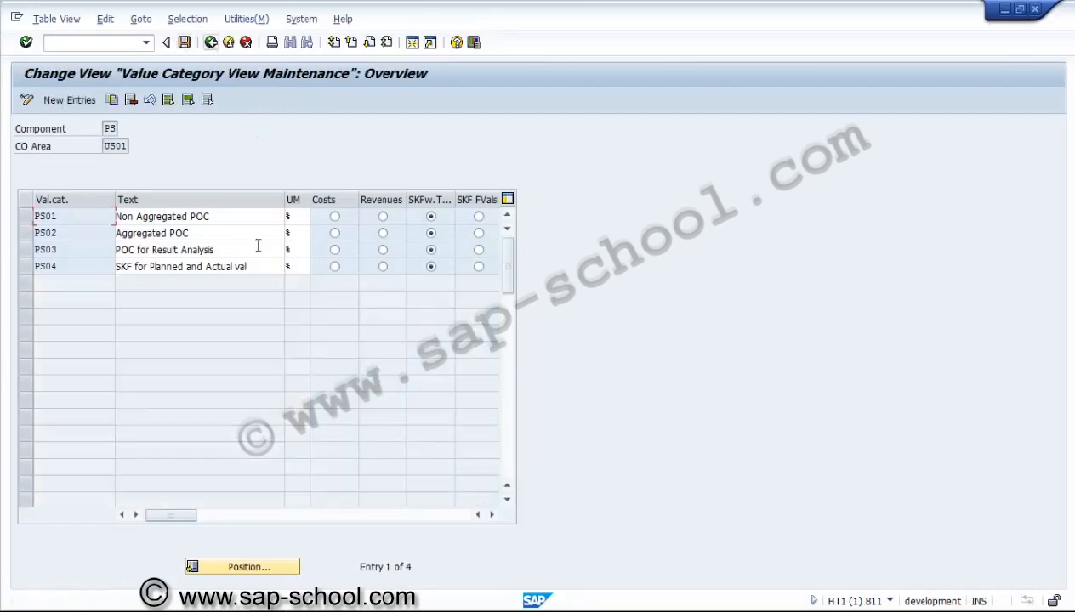
click(211, 44)
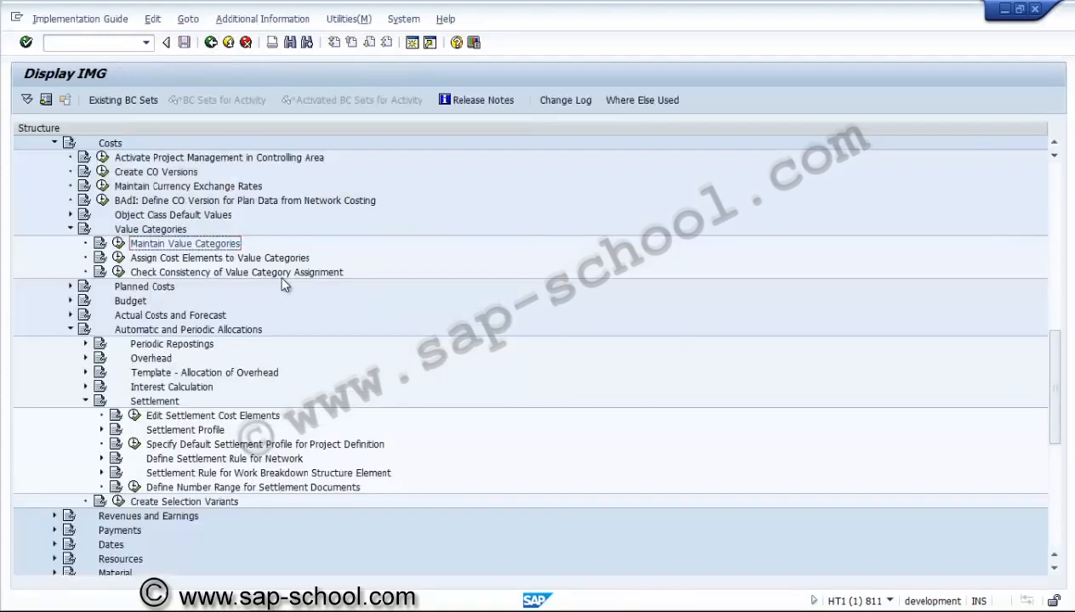
Step: Review the Planned Costs activities under Costs, with the Value Categories and Automatic and Periodic Allocations branches collapsed
click(177, 261)
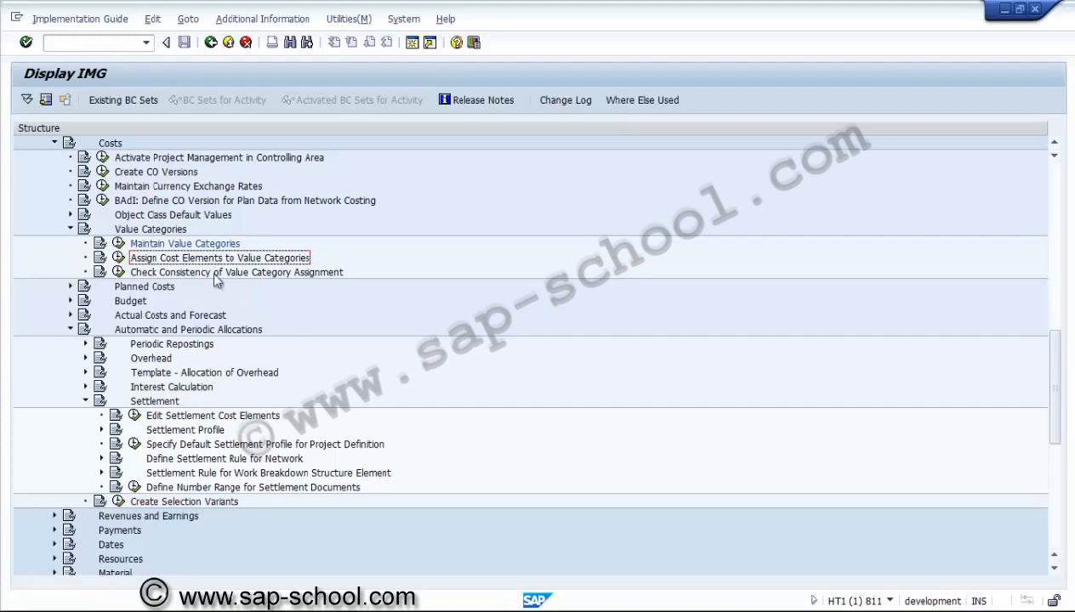
click(71, 230)
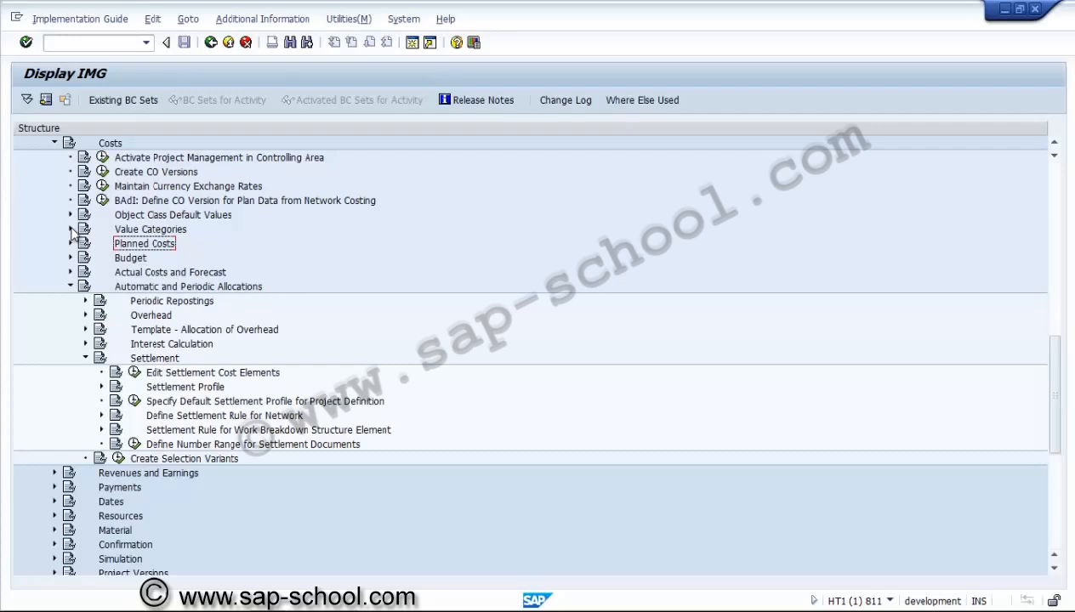
click(70, 287)
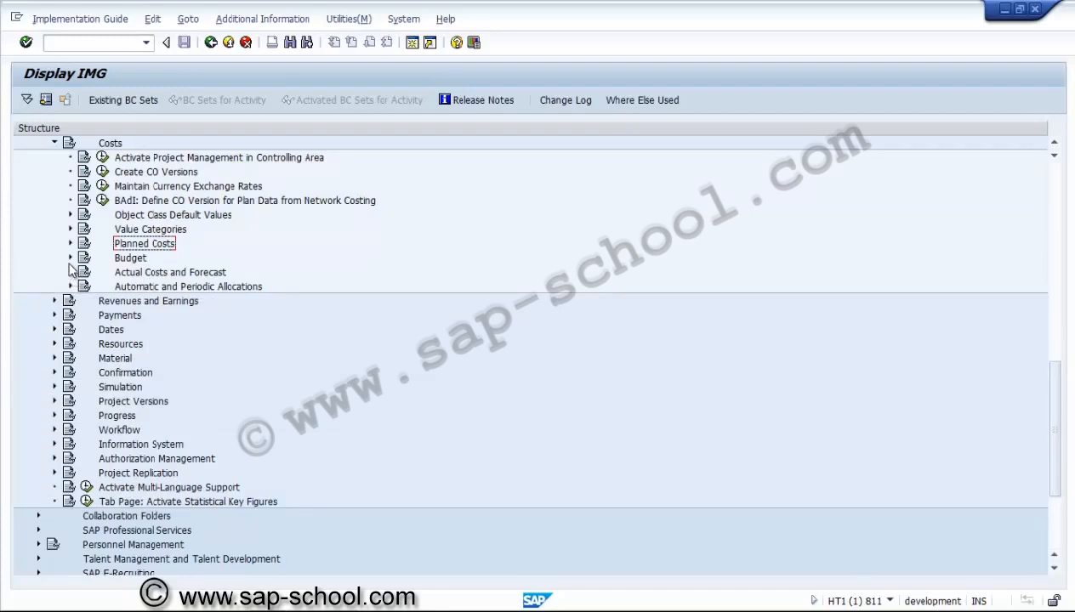
click(70, 243)
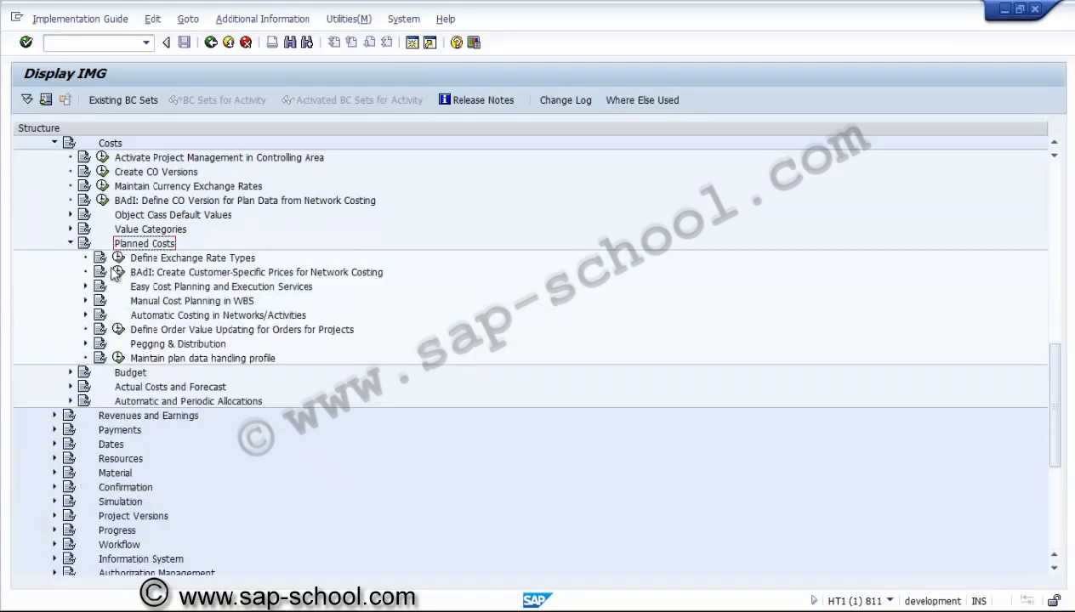
click(158, 317)
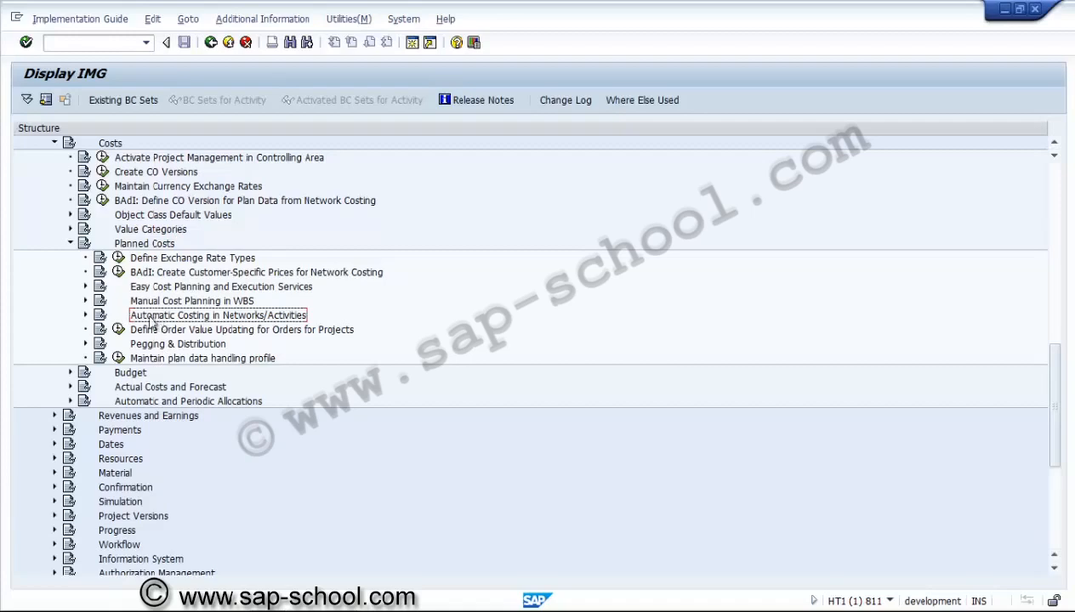
click(70, 244)
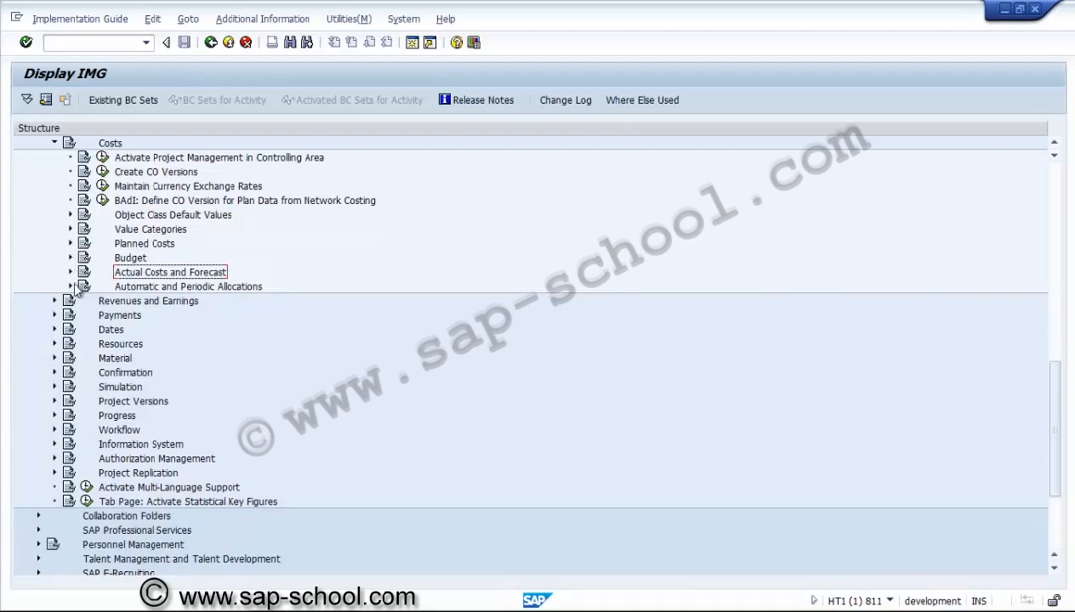
Step: Open the Maintain Progress Version activity of Progress Analysis under the Project System's Progress node
click(56, 416)
click(124, 433)
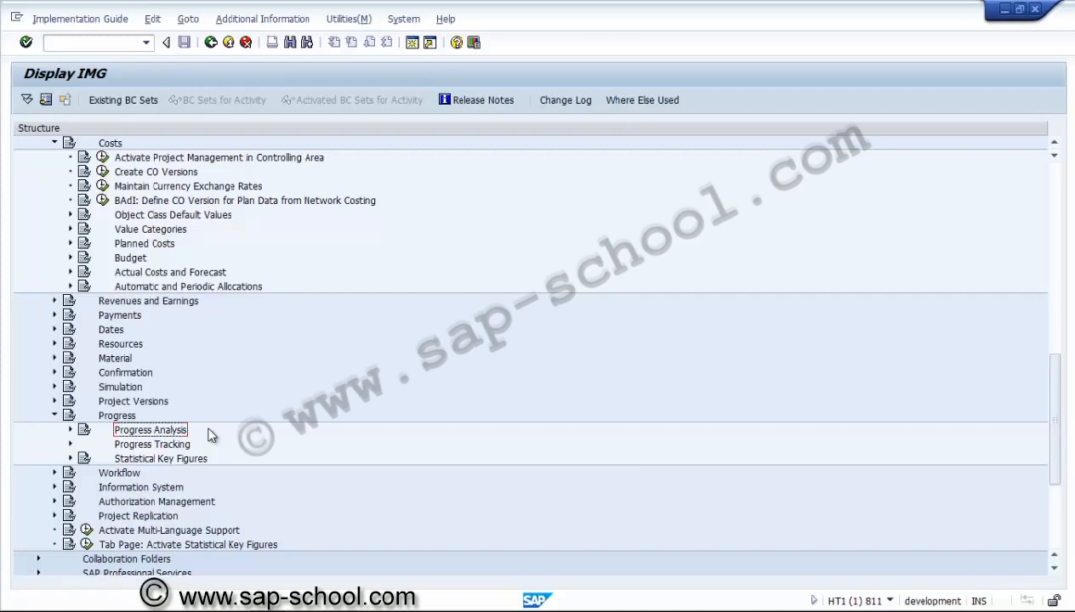
click(72, 431)
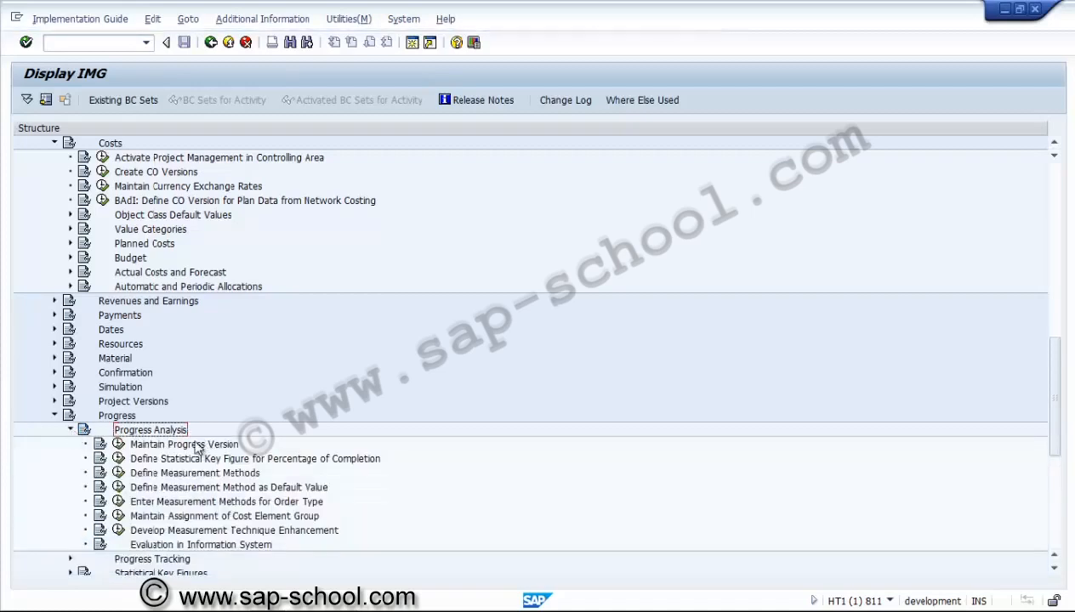
click(196, 445)
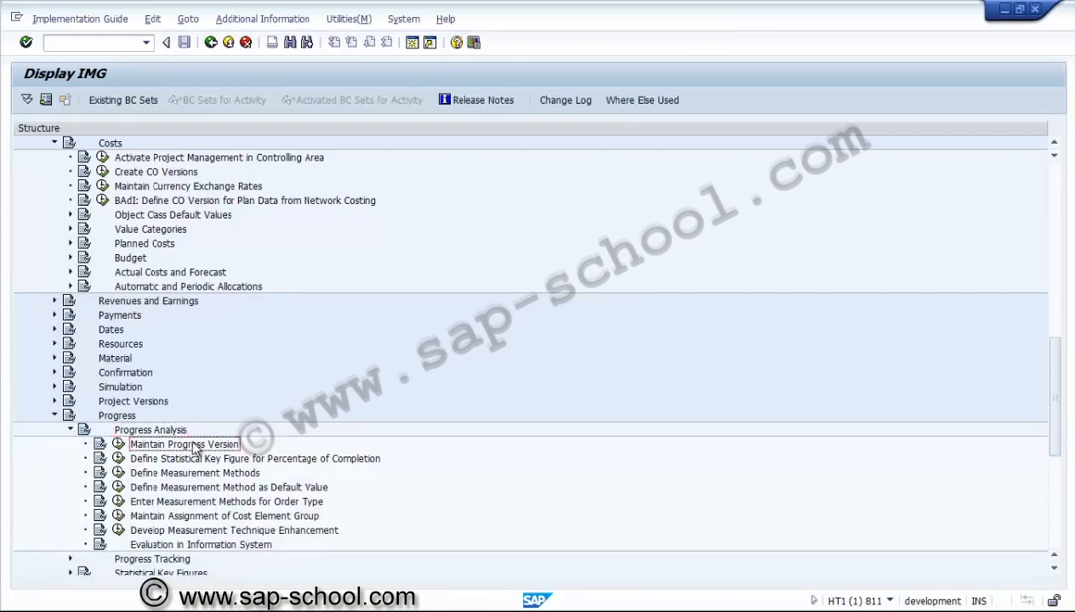
click(120, 445)
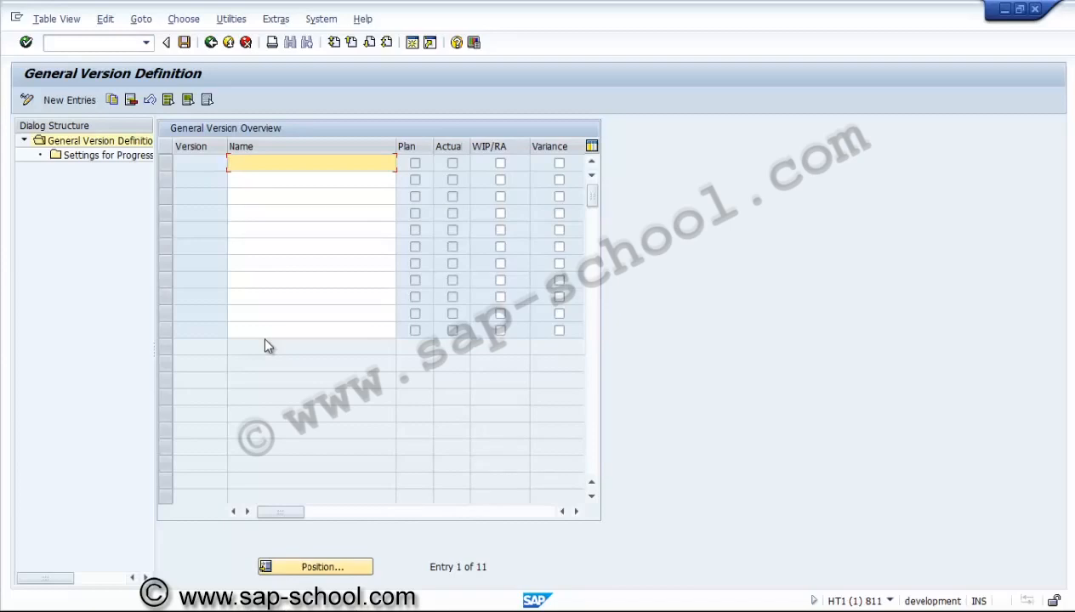
Step: Add a new general version NPA with the name "Progress Analysis version"
text(Progress Analysis version)
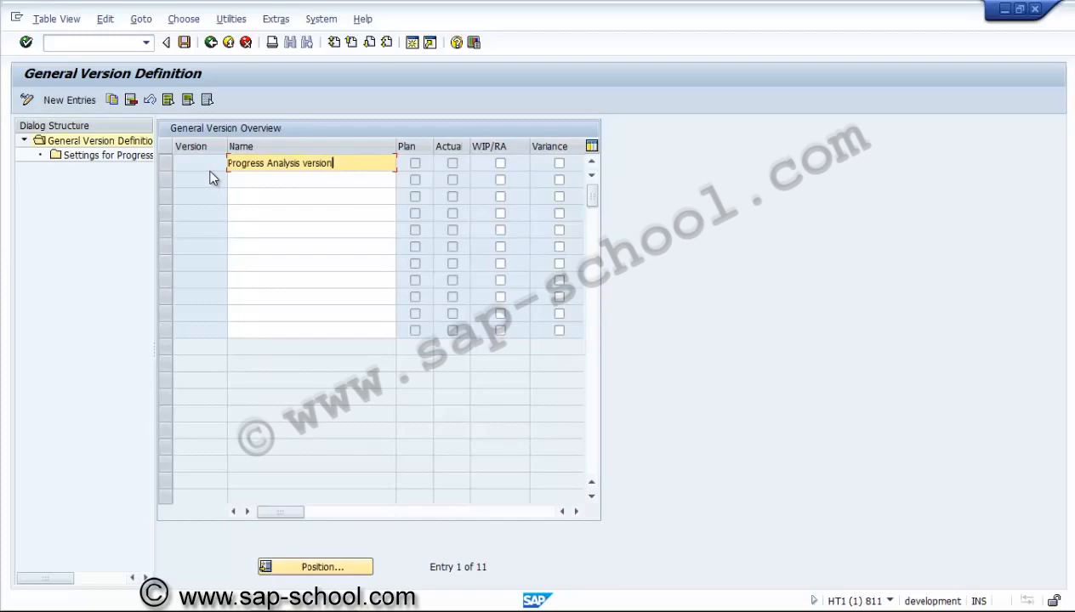
key(F5)
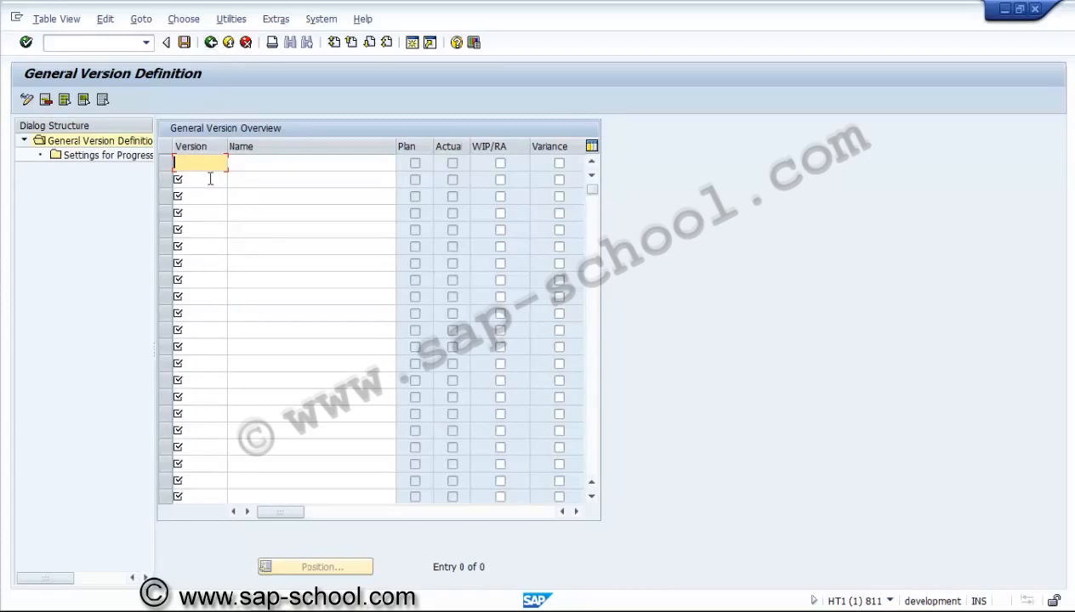
text(NPA)
key(Tab)
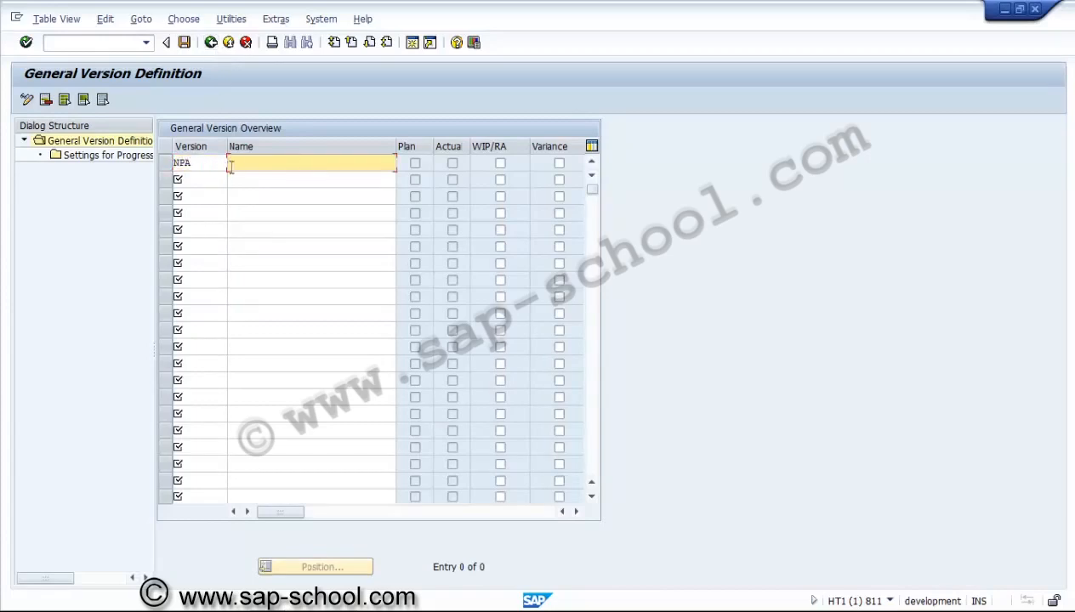
text(Progress Analysis version)
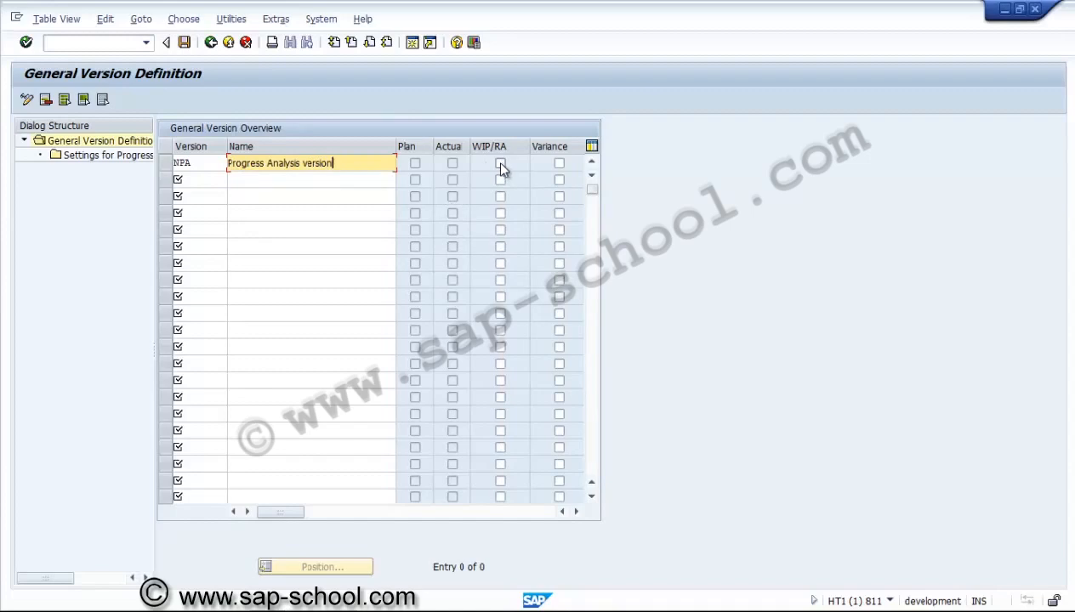
key(Return)
Step: Create a progress analysis settings entry for version NPA with CO area US01, description "Progress Analysis" and plan version 0
click(170, 167)
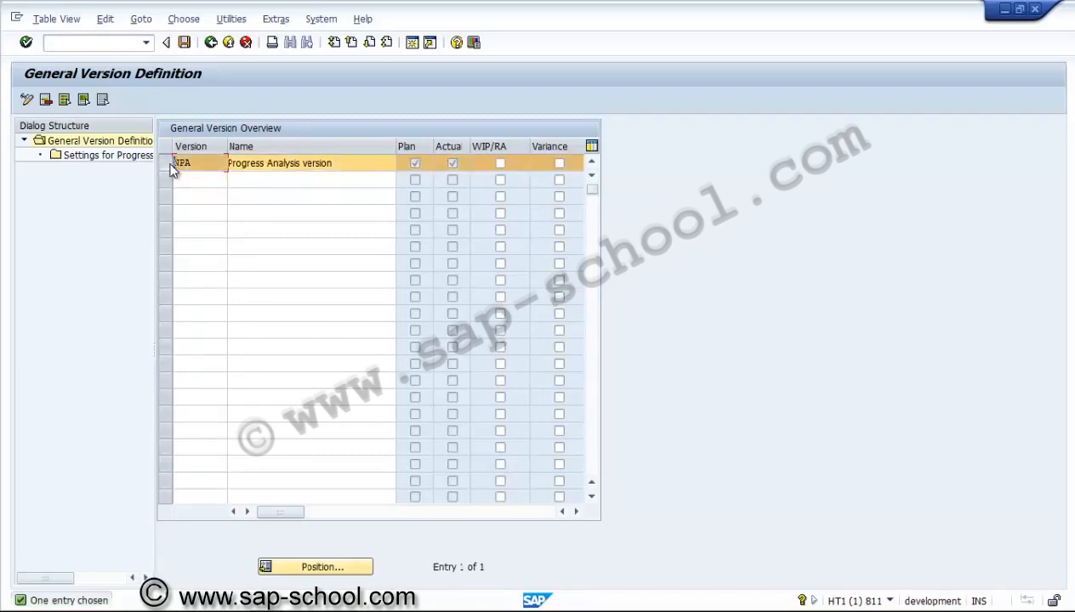
double_click(133, 160)
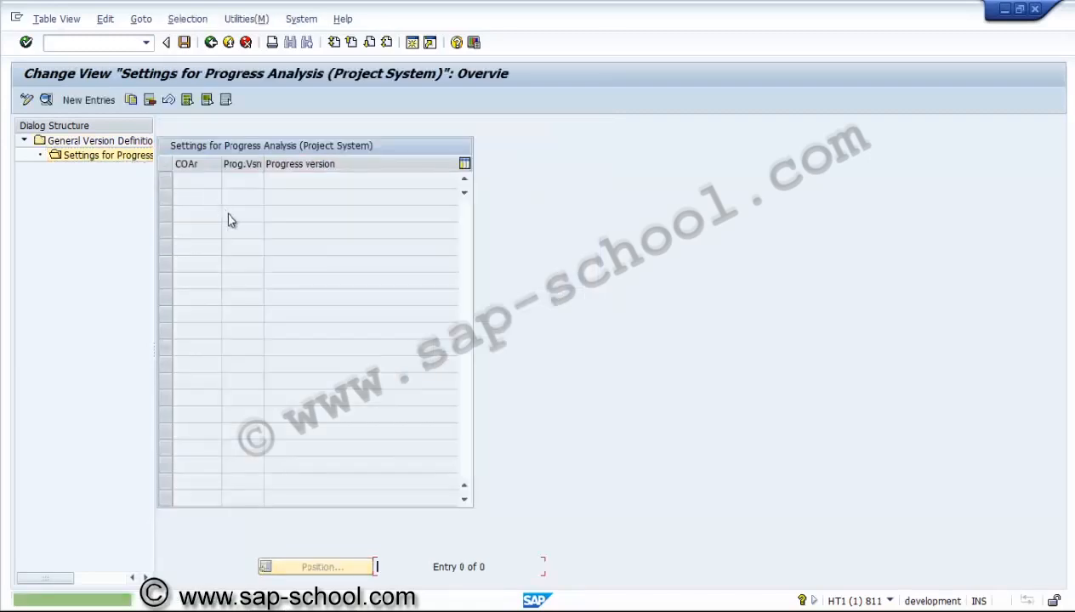
click(88, 100)
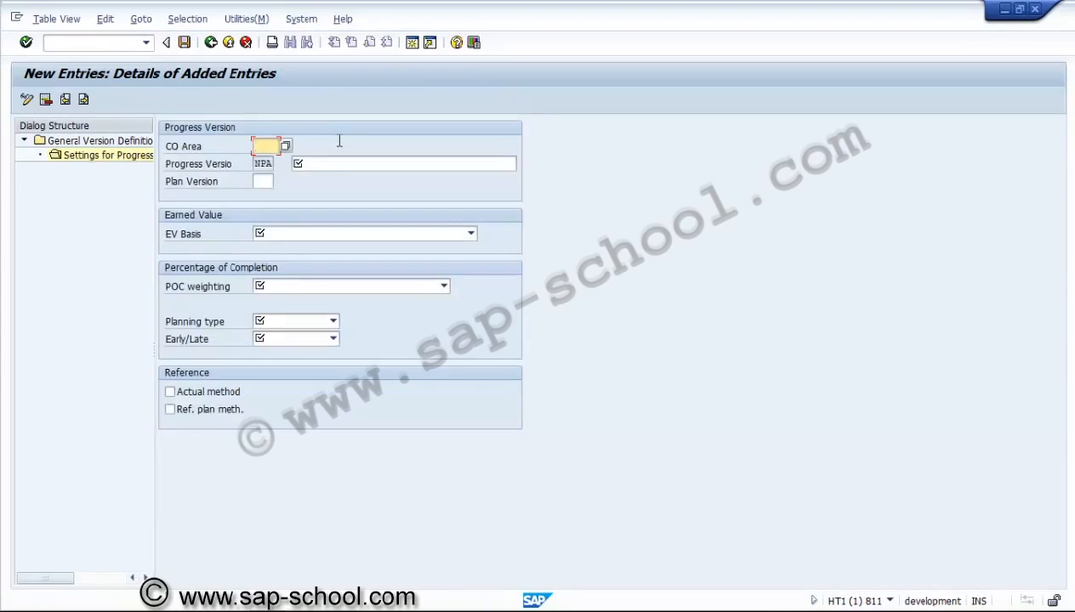
text(us01)
click(337, 166)
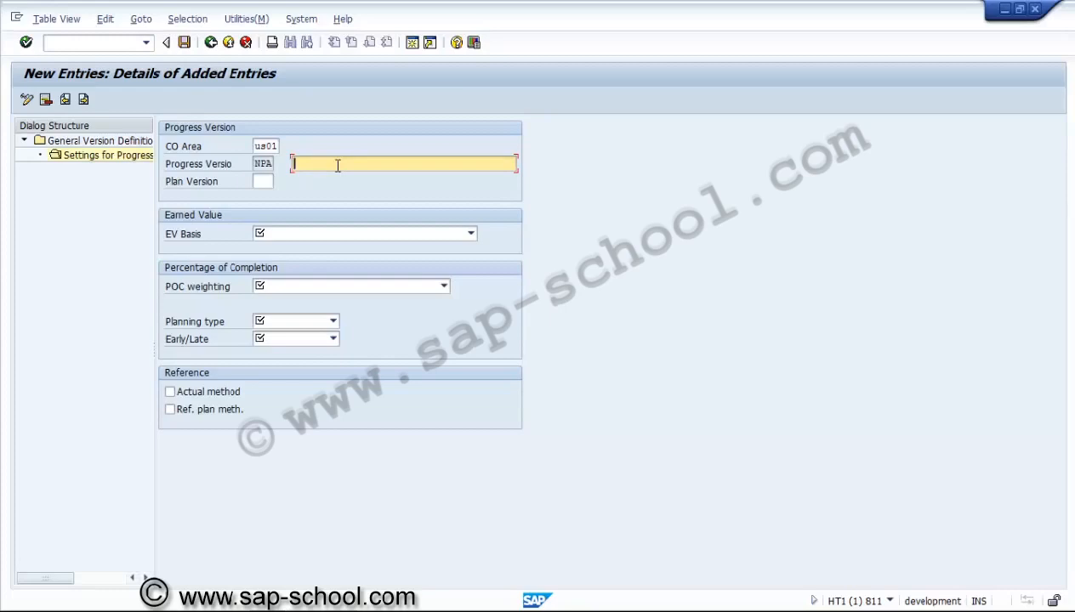
text(Progress Anaalysis)
click(331, 163)
key(Delete)
text(A)
click(263, 181)
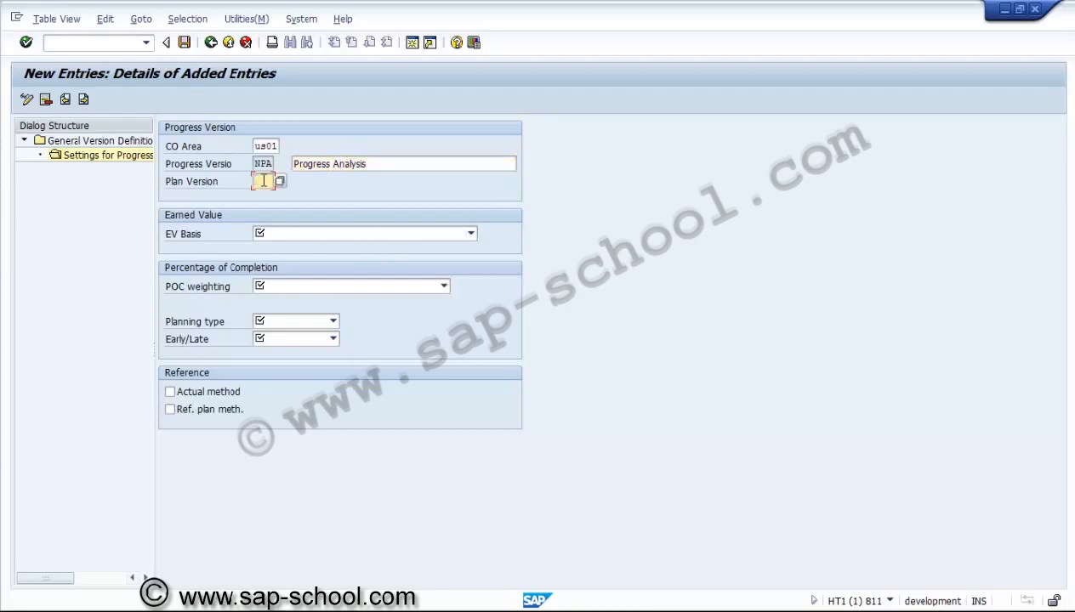
text(0)
Step: Set the EV basis to "Cost plan (active project, overall values)" and the POC weighting to "Weight (active project)"
click(273, 239)
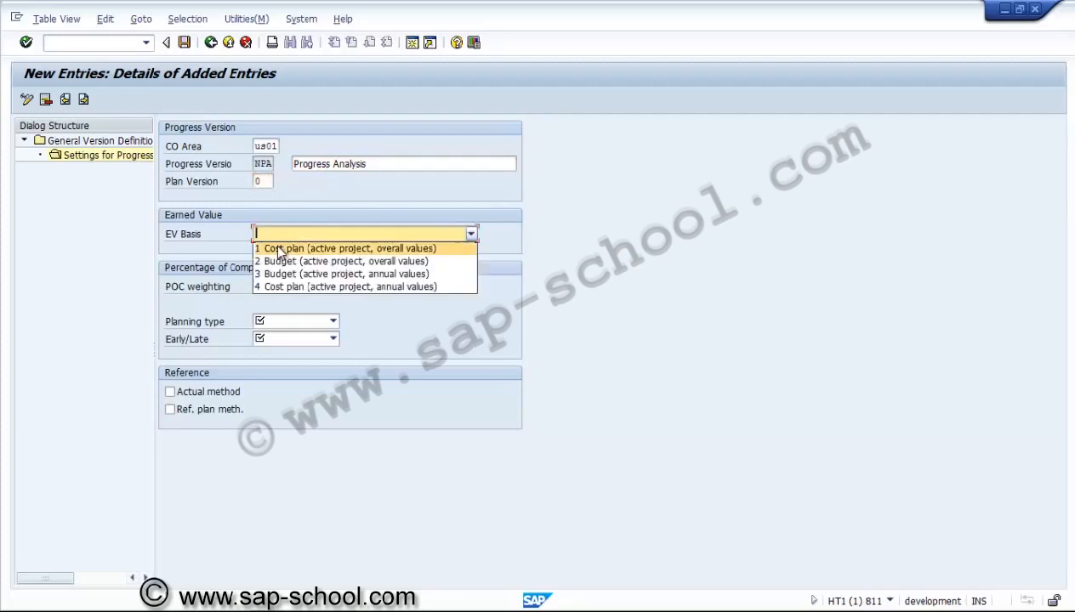
click(276, 249)
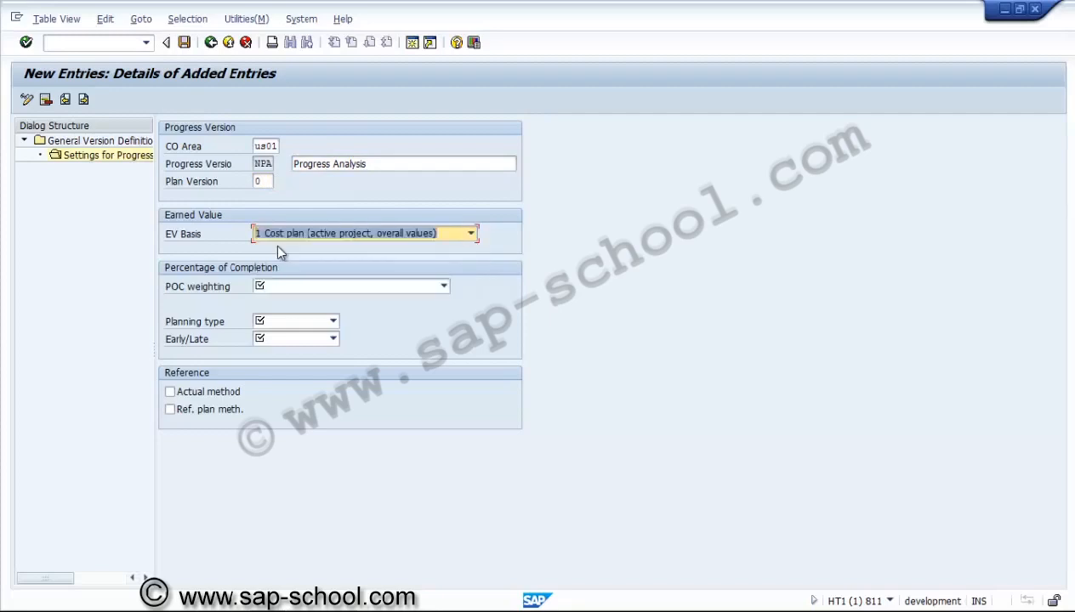
click(288, 290)
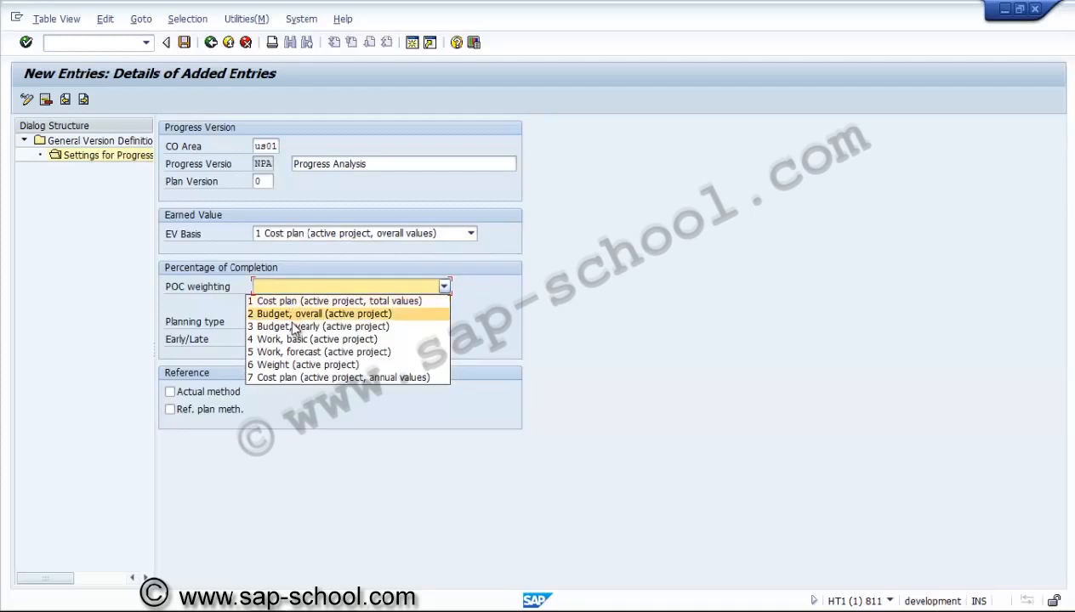
click(298, 364)
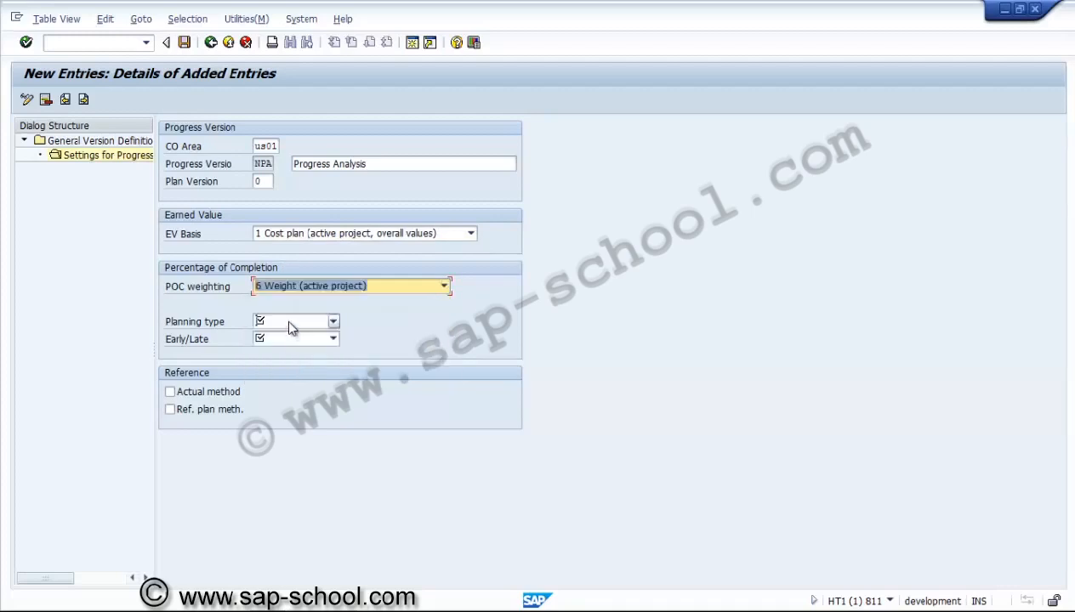
Step: Set the planning type to Basic dates and Early/Late to Earliest possible for the percentage of completion
click(286, 320)
click(288, 337)
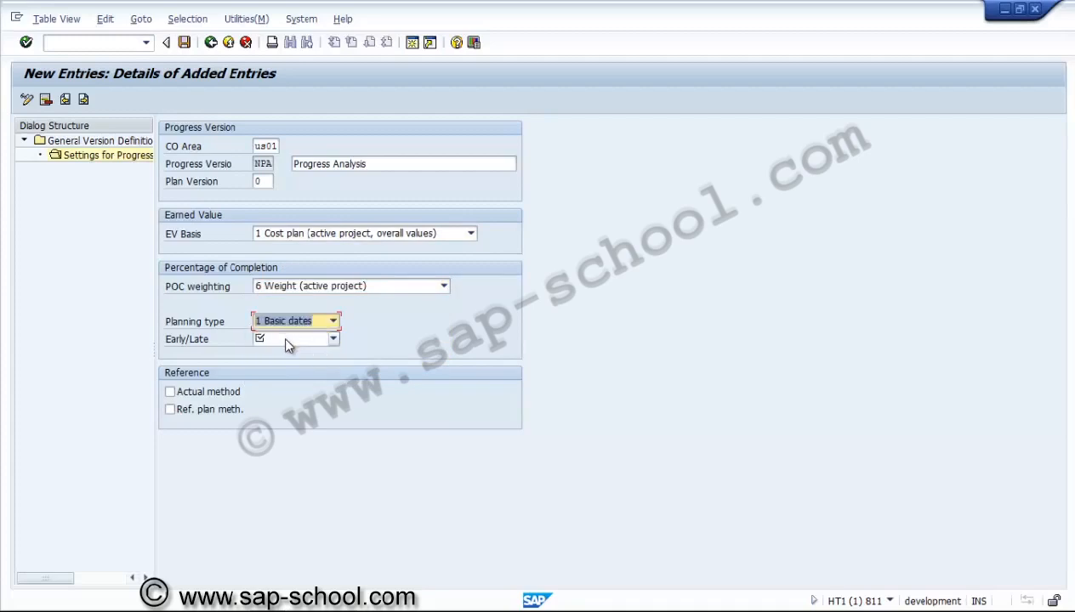
click(287, 340)
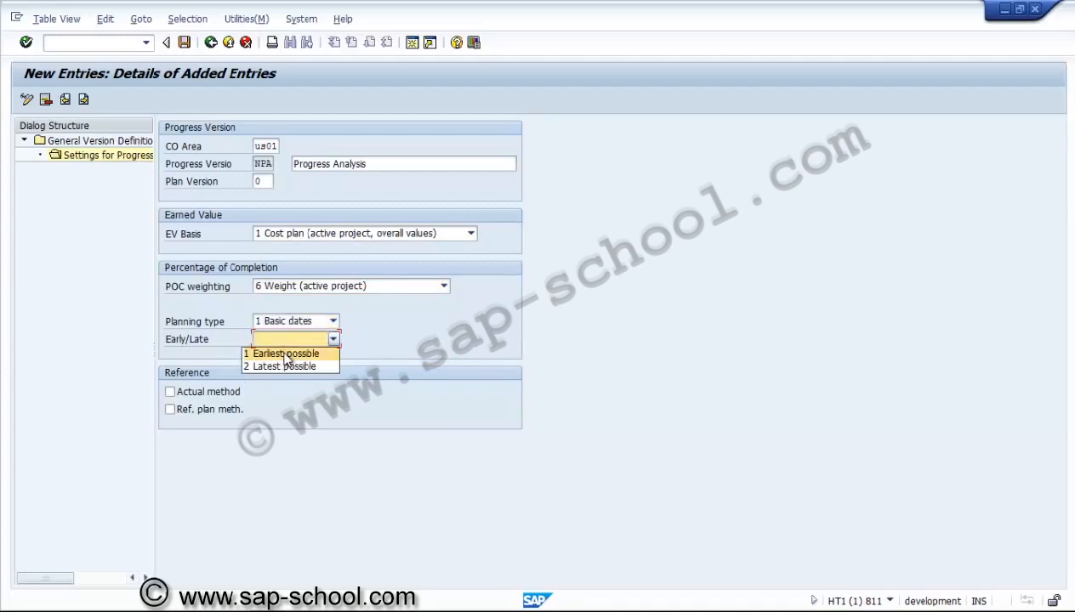
click(290, 355)
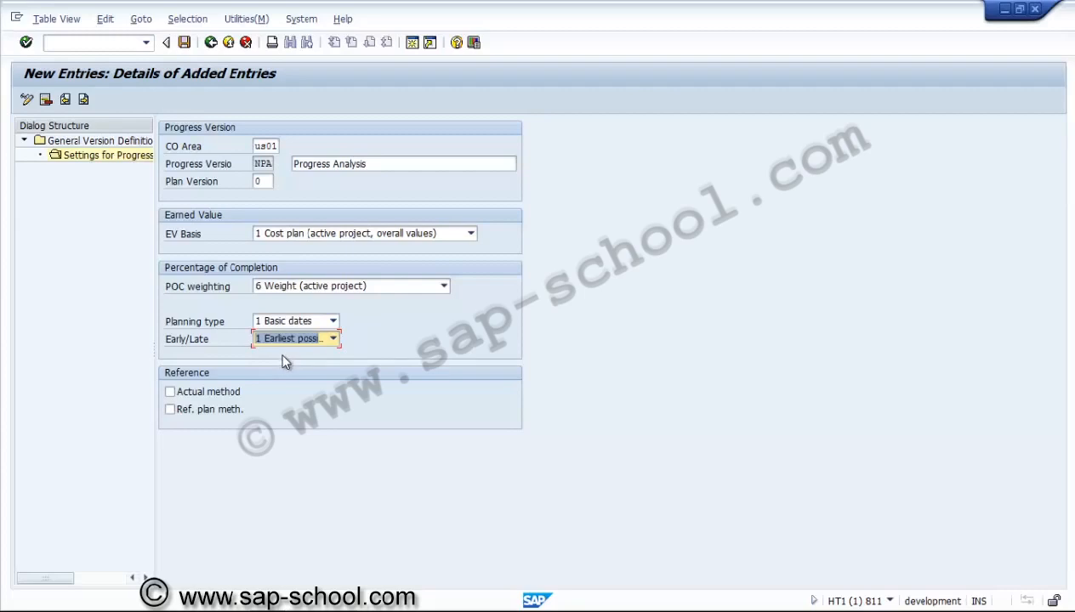
Step: Enable the Actual method and Ref. plan meth. reference options and validate the progress version entry
click(236, 393)
click(234, 396)
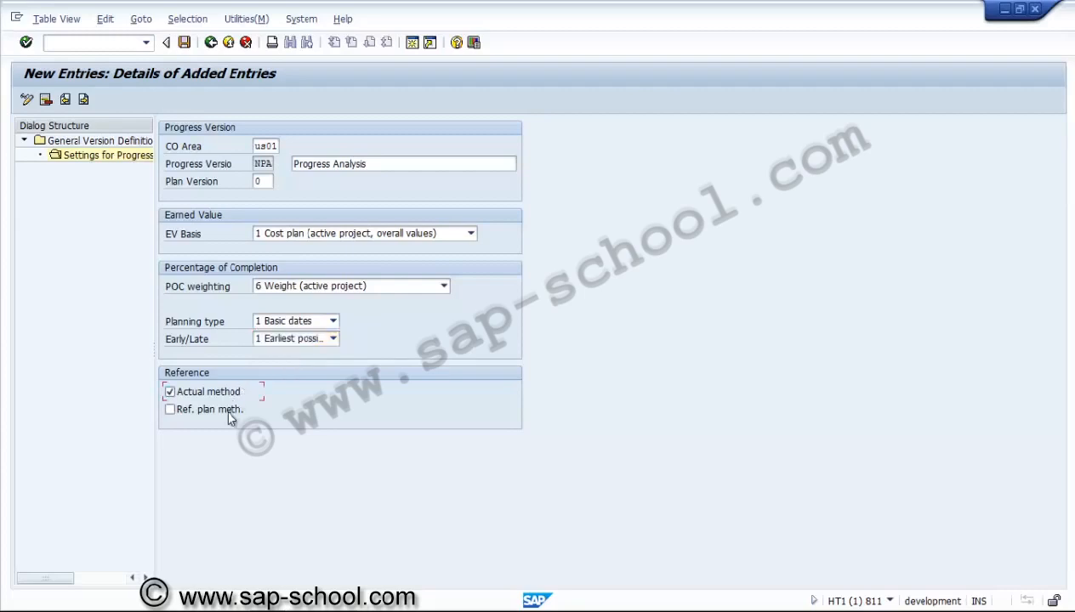
click(229, 415)
key(Return)
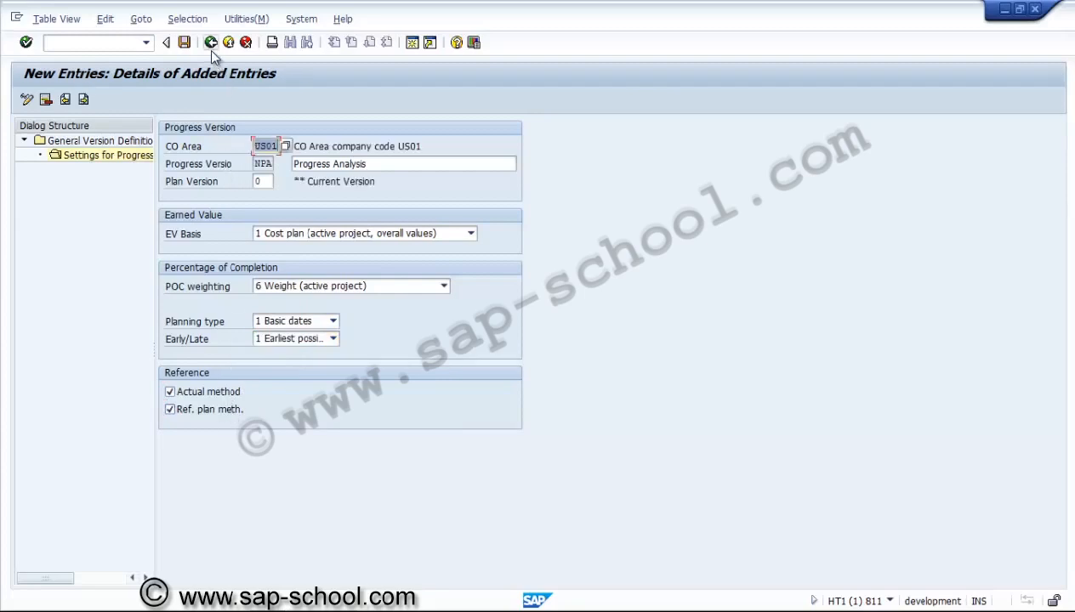
Step: Save the NPA progress settings under a new customizing request described "PS - Settings for Progress analysis" and return to the settings overview
click(187, 43)
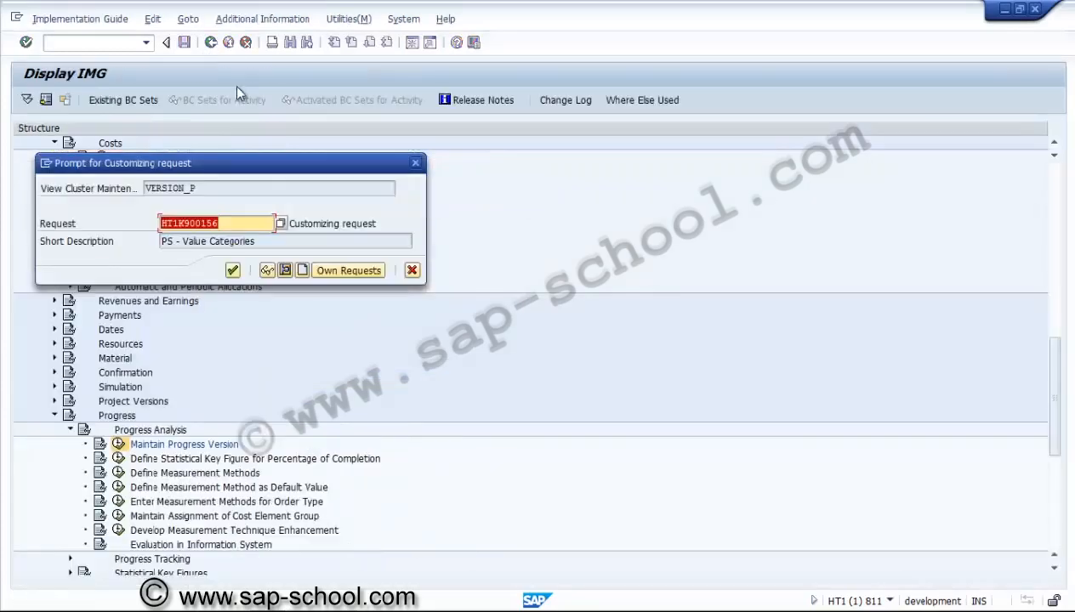
click(301, 270)
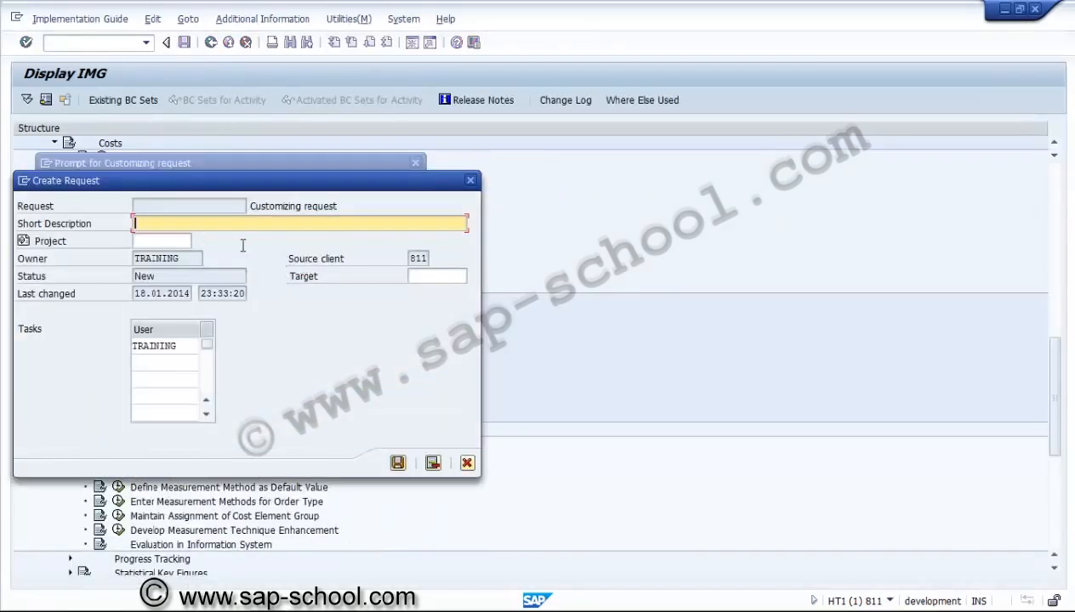
text(PS - Settings for Progress analysis)
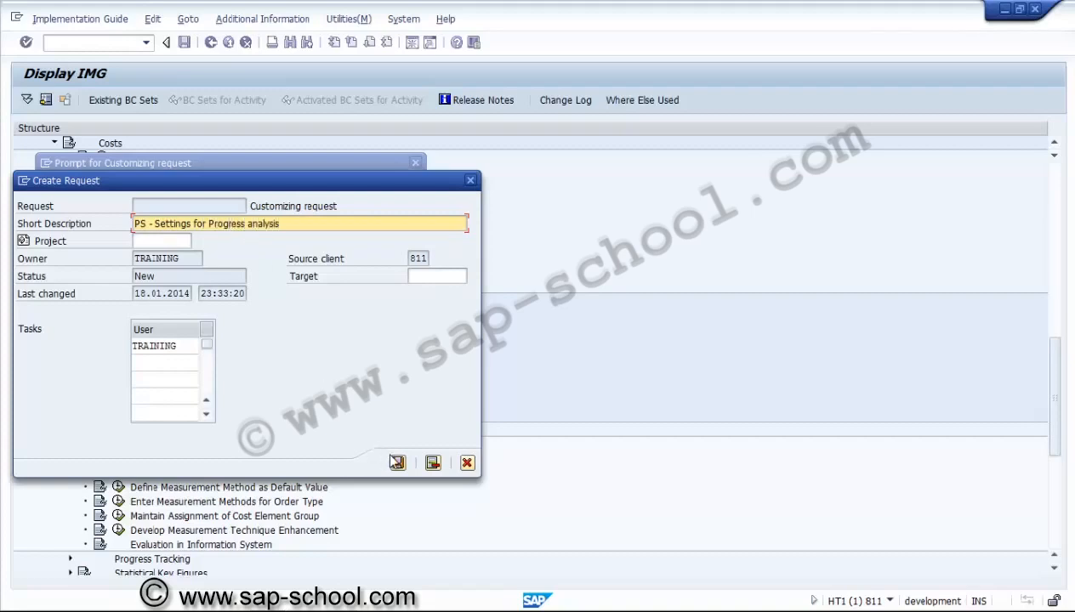
click(398, 463)
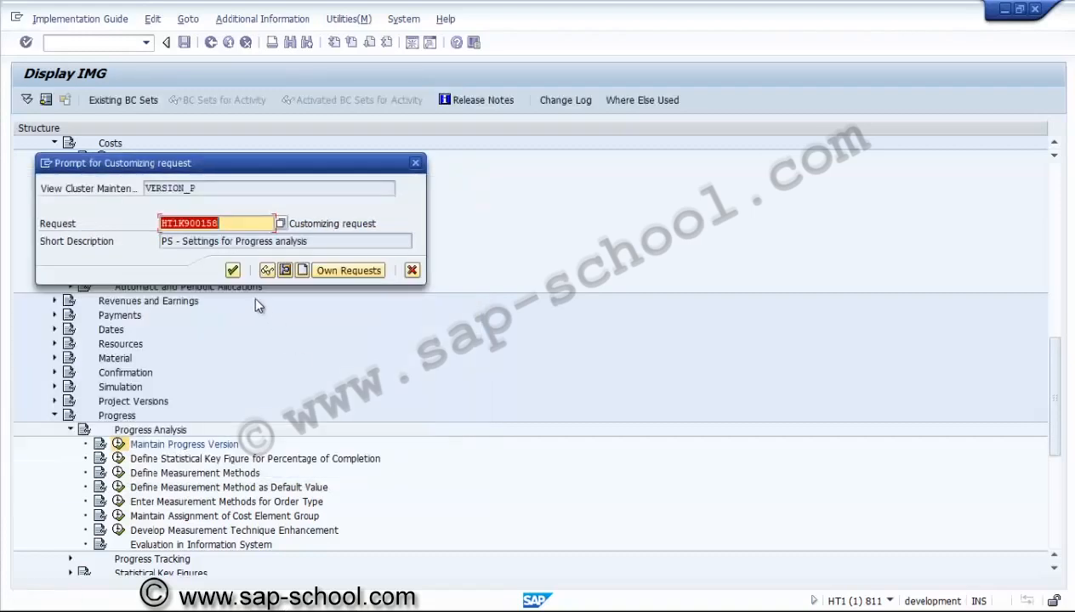
click(233, 270)
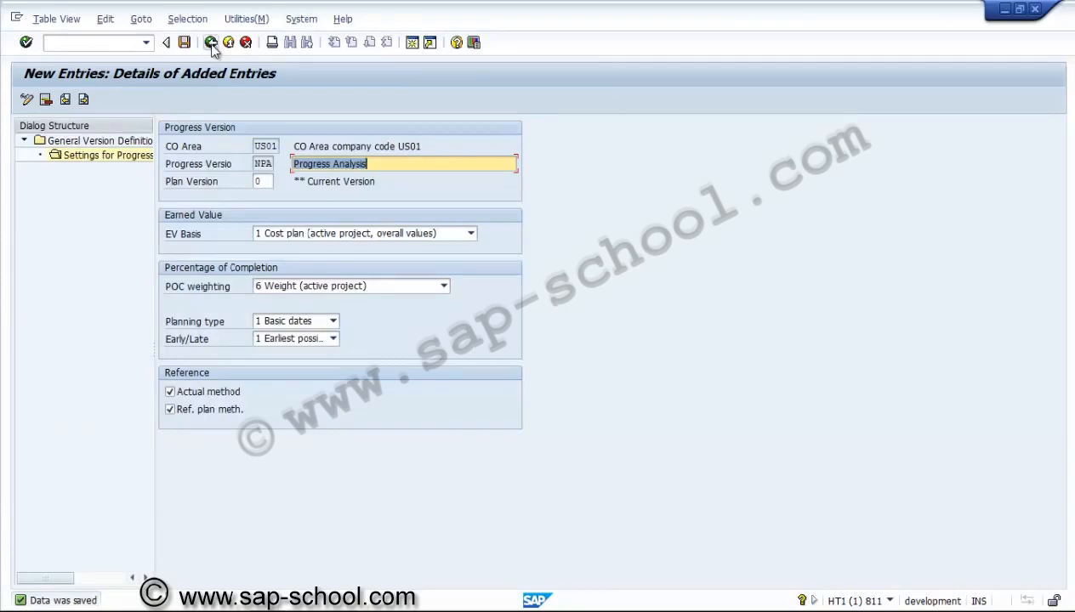
click(210, 42)
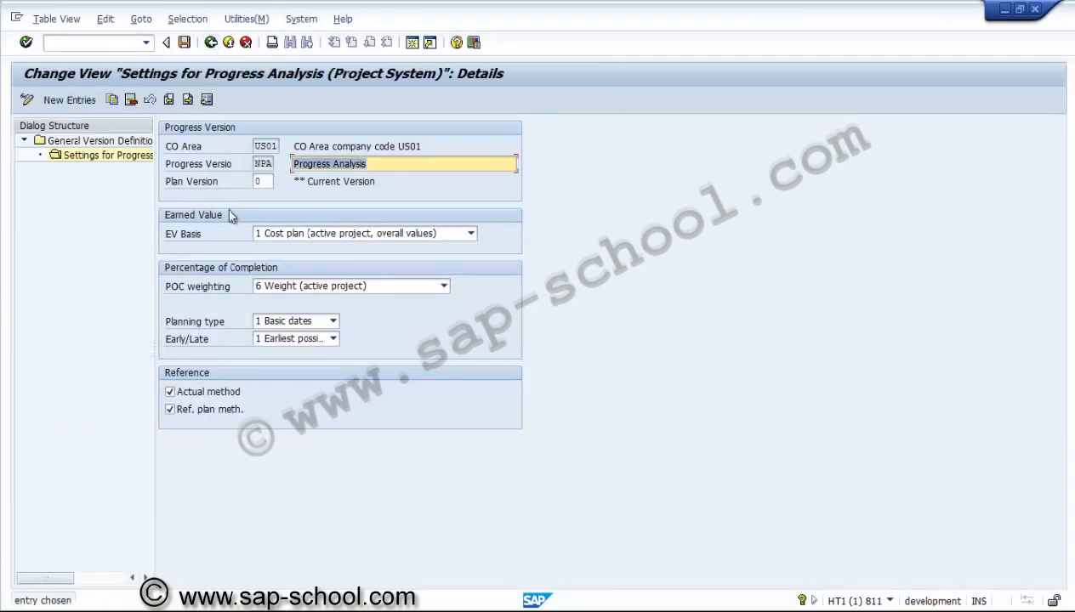
click(210, 42)
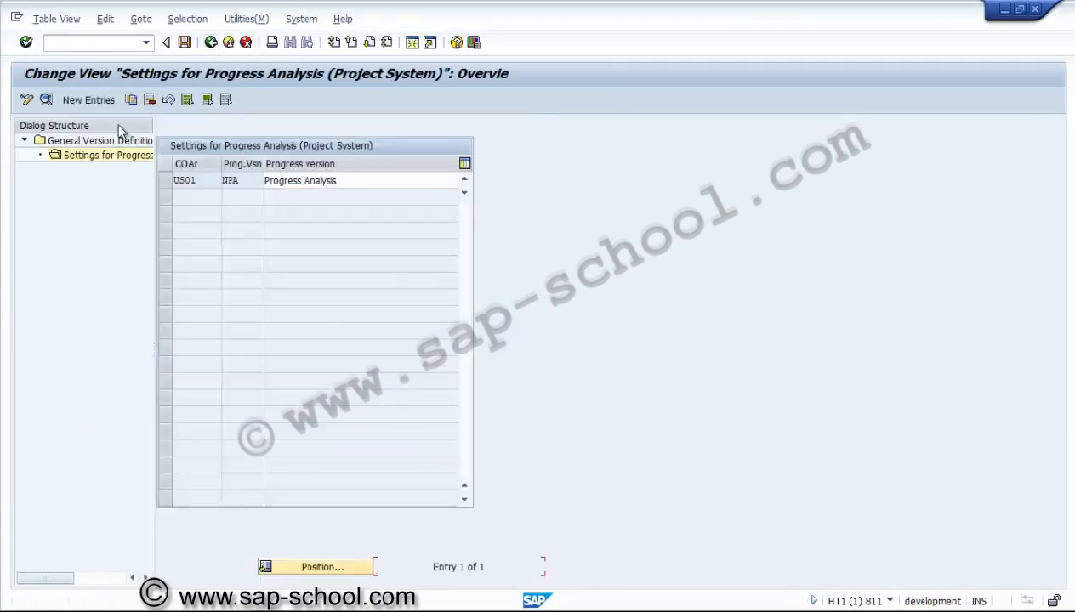
click(111, 102)
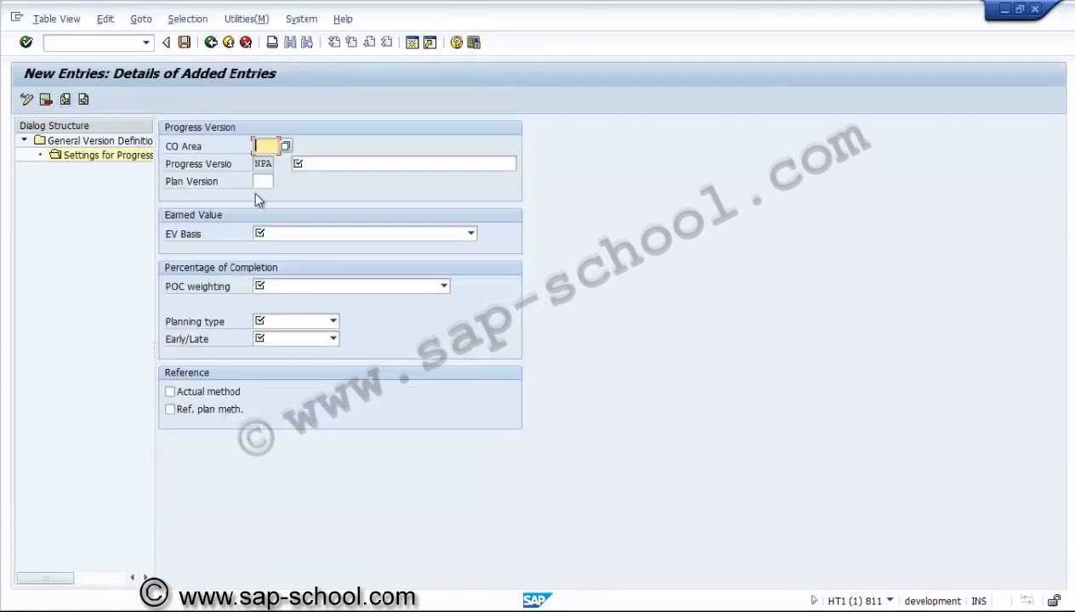
click(210, 49)
click(246, 43)
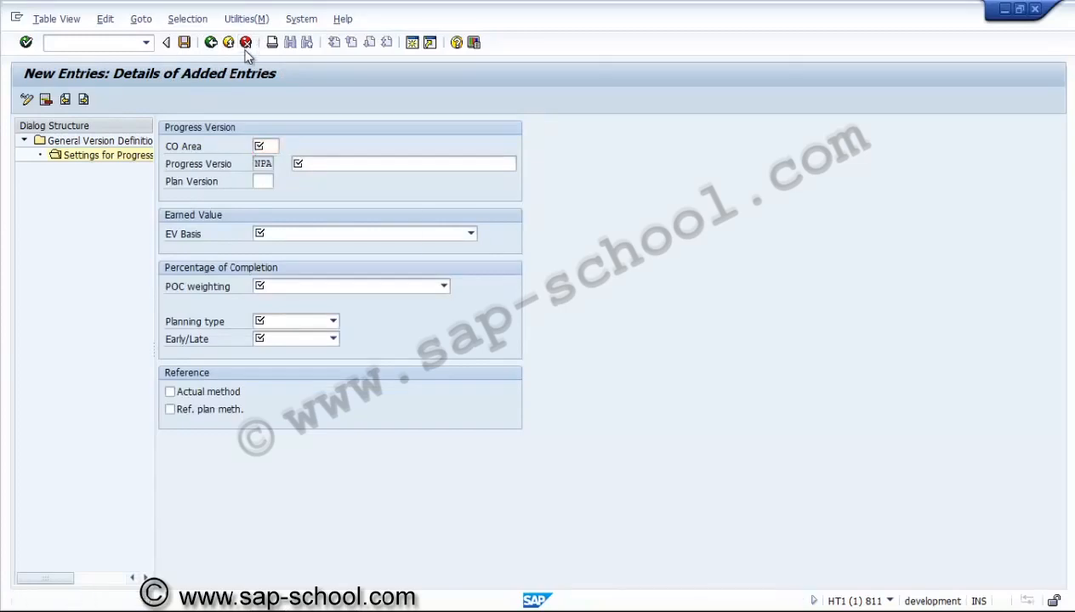
click(226, 292)
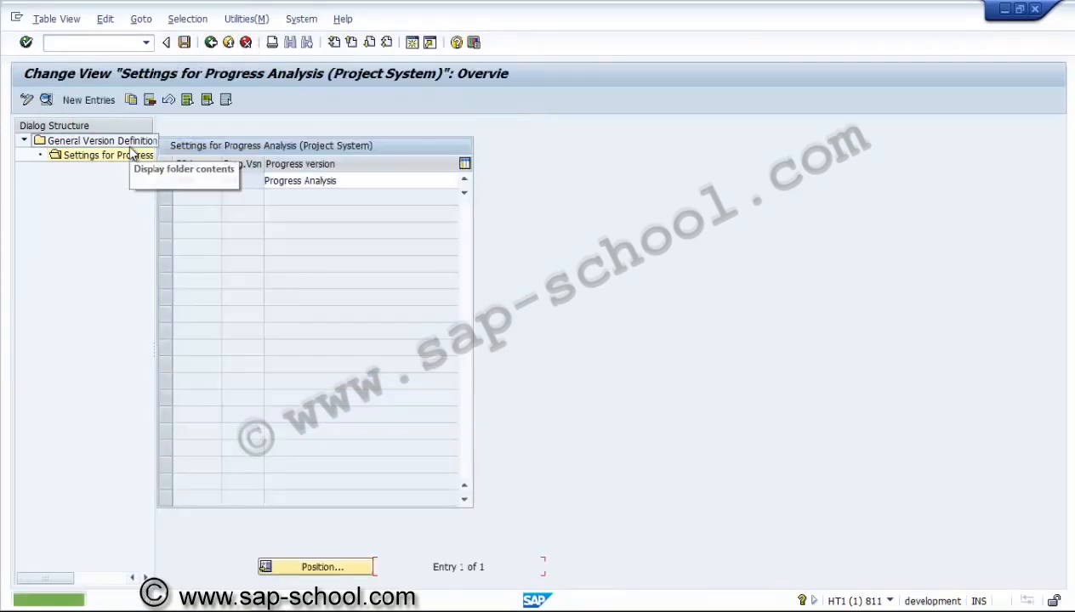
Step: Add version PRA named "Progress Analysis Version" to the general version definition
double_click(129, 143)
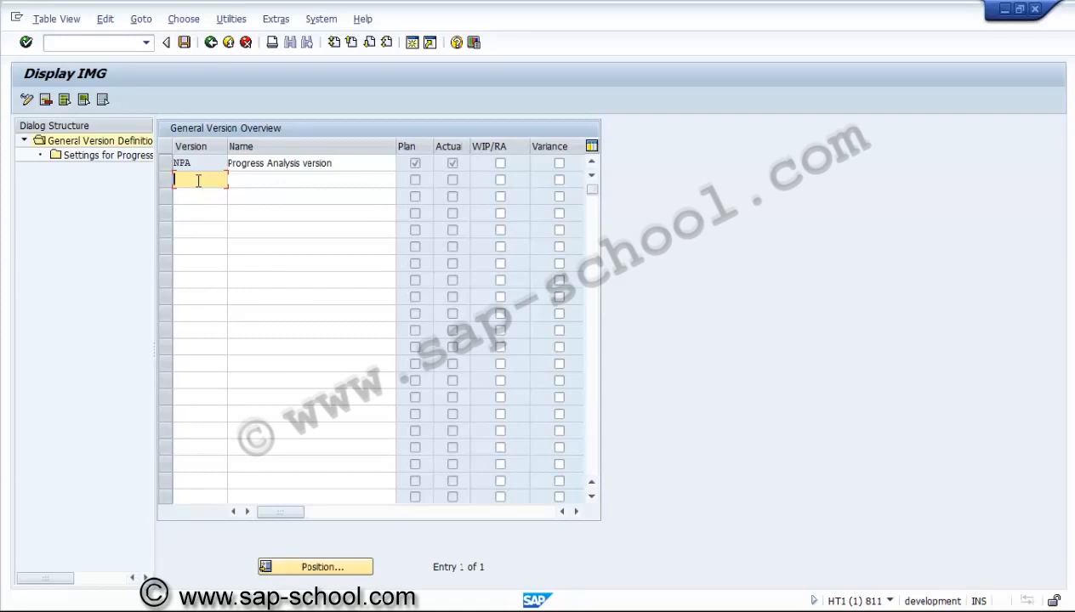
text(PRA)
key(Tab)
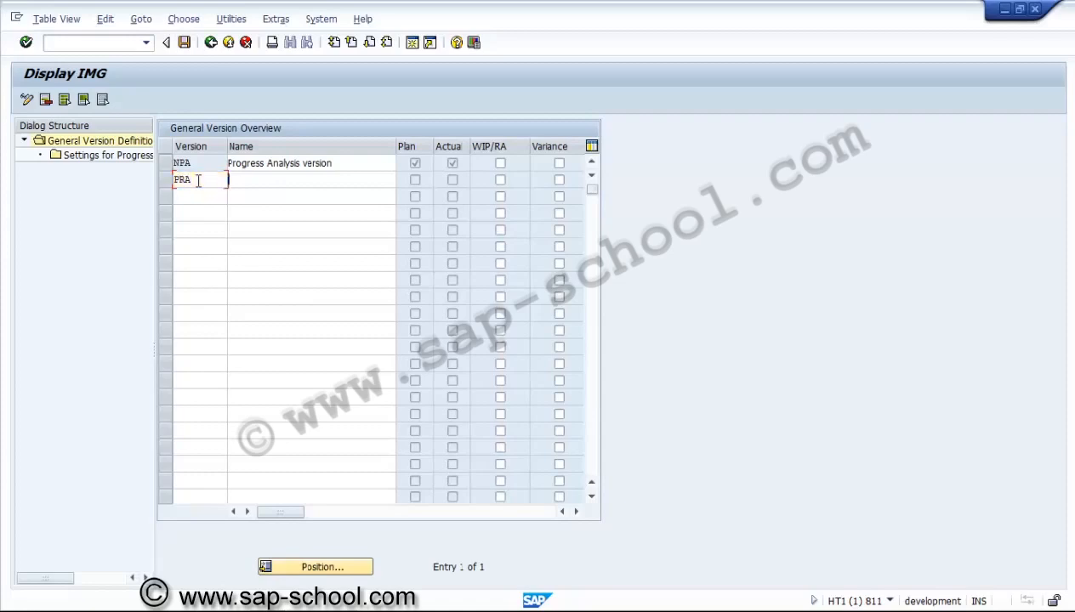
text(Pro)
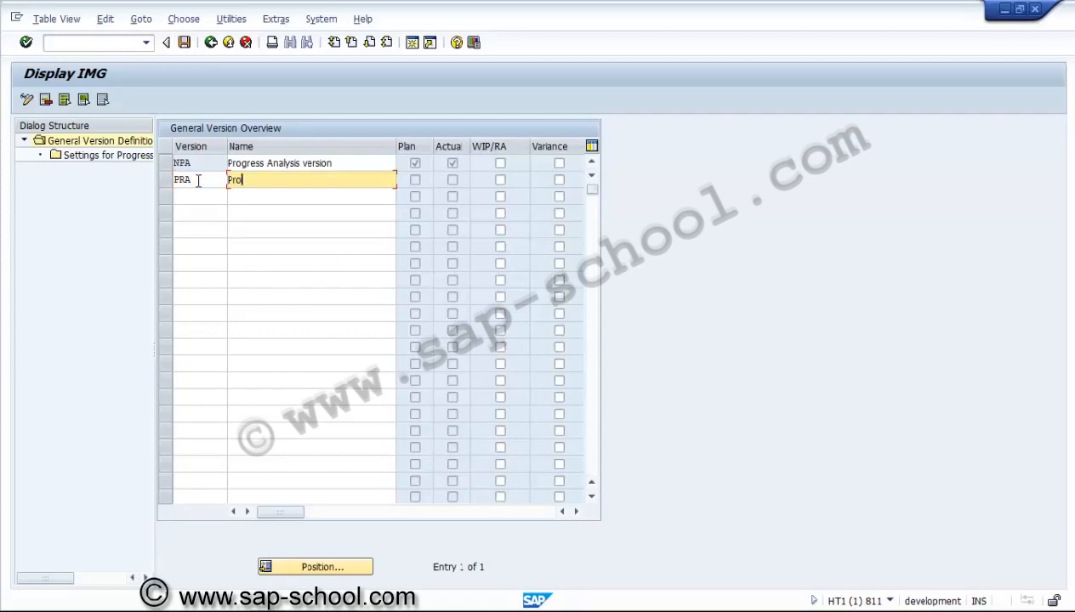
text(gress Analysis Version)
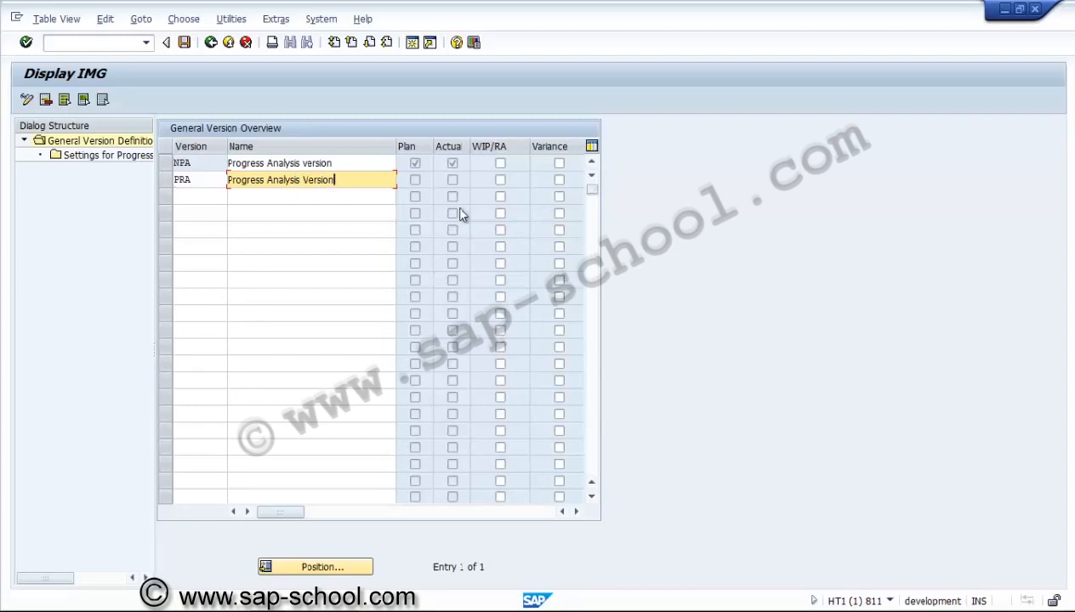
Step: Enable WIP/RA and Variance for version NPA and validate the general version entries
click(501, 164)
click(558, 164)
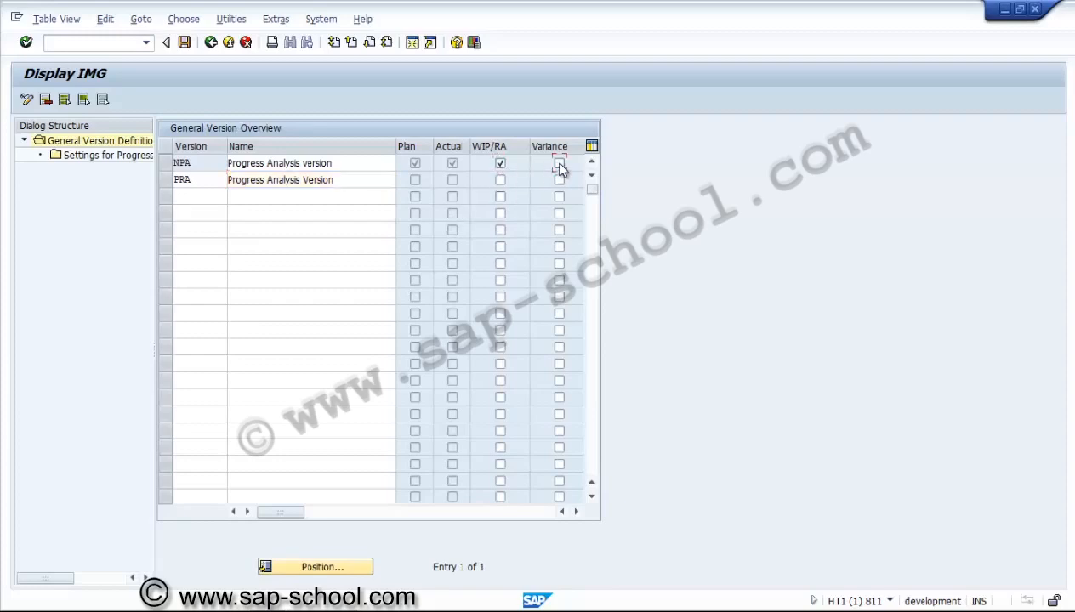
click(576, 512)
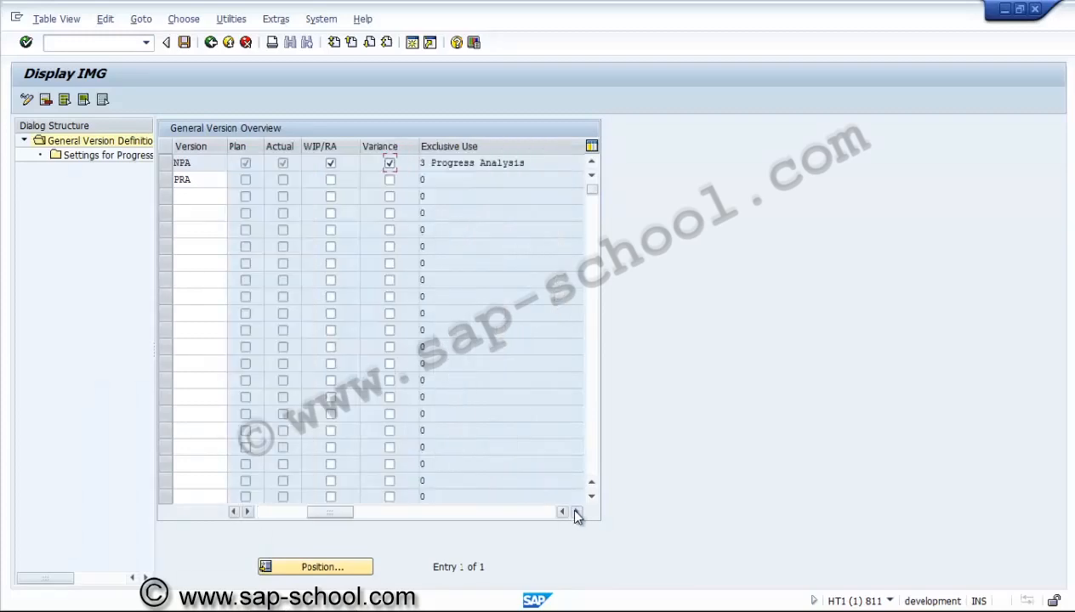
click(576, 513)
click(576, 513)
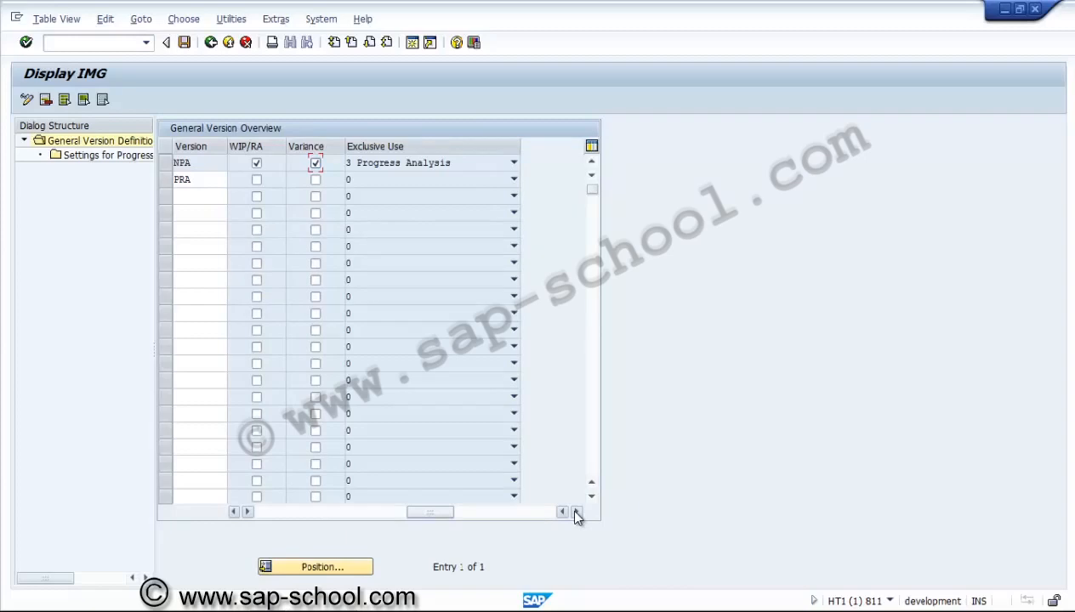
click(284, 515)
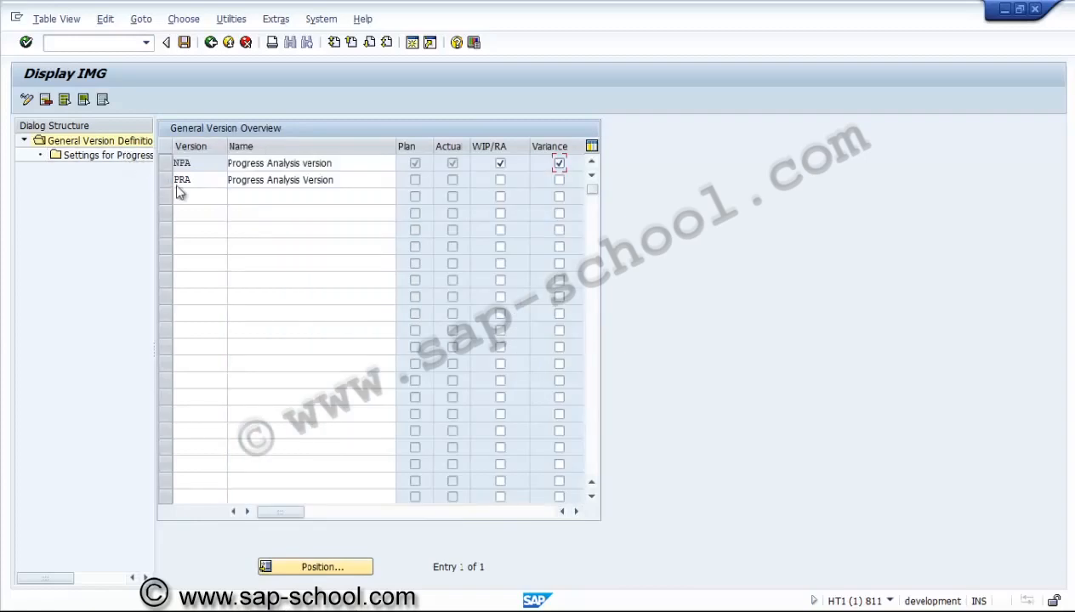
key(Return)
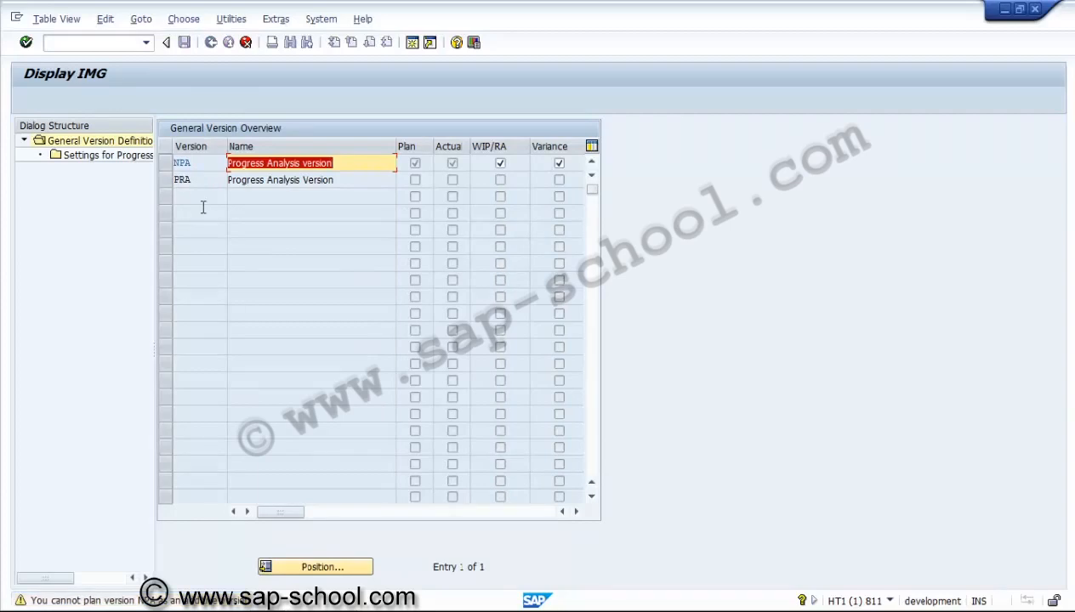
key(Return)
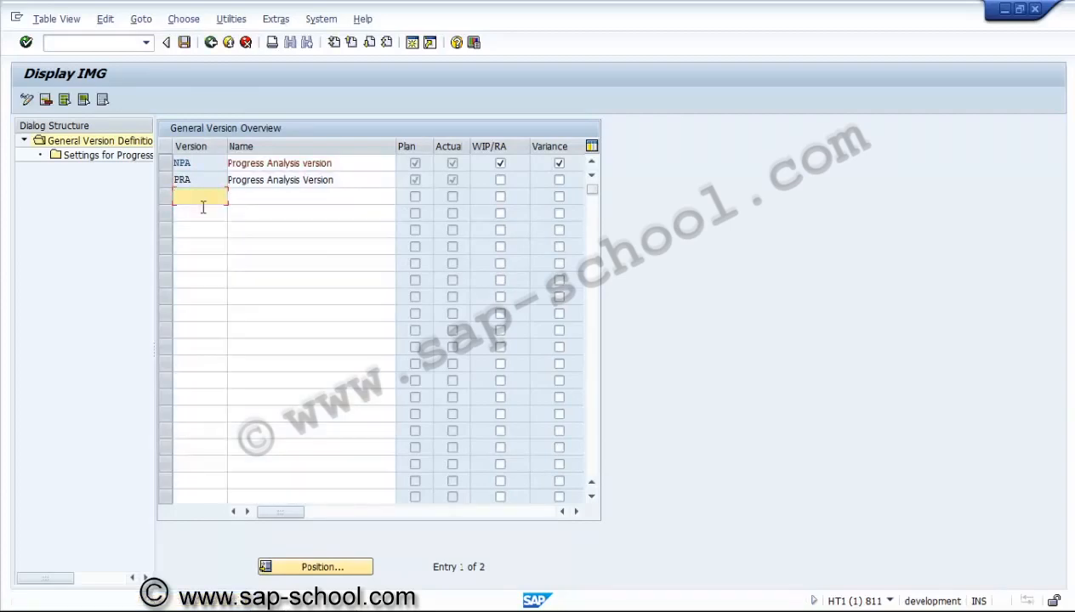
Step: Create a progress analysis settings entry for version PRA with CO area US01 and description "Progress Analysis"
click(170, 182)
click(167, 181)
double_click(128, 155)
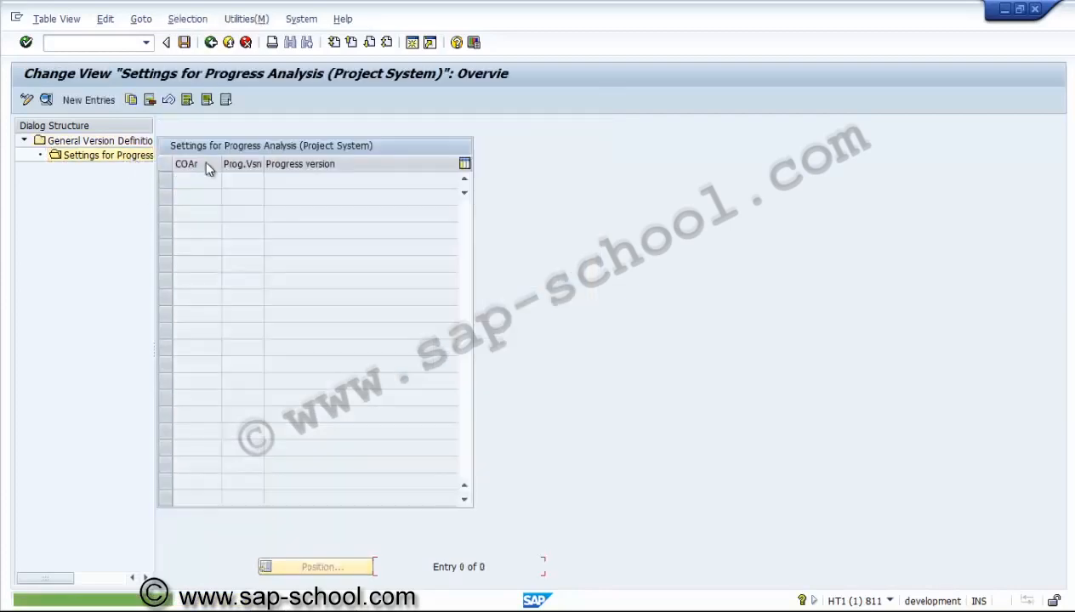
click(60, 98)
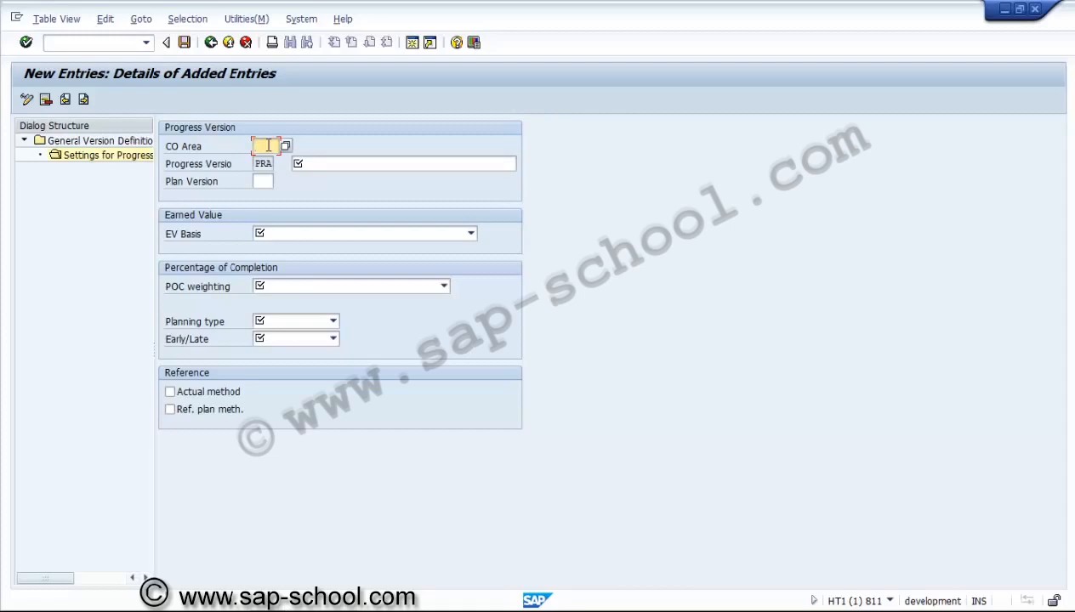
text(us01)
click(365, 164)
text(Progres)
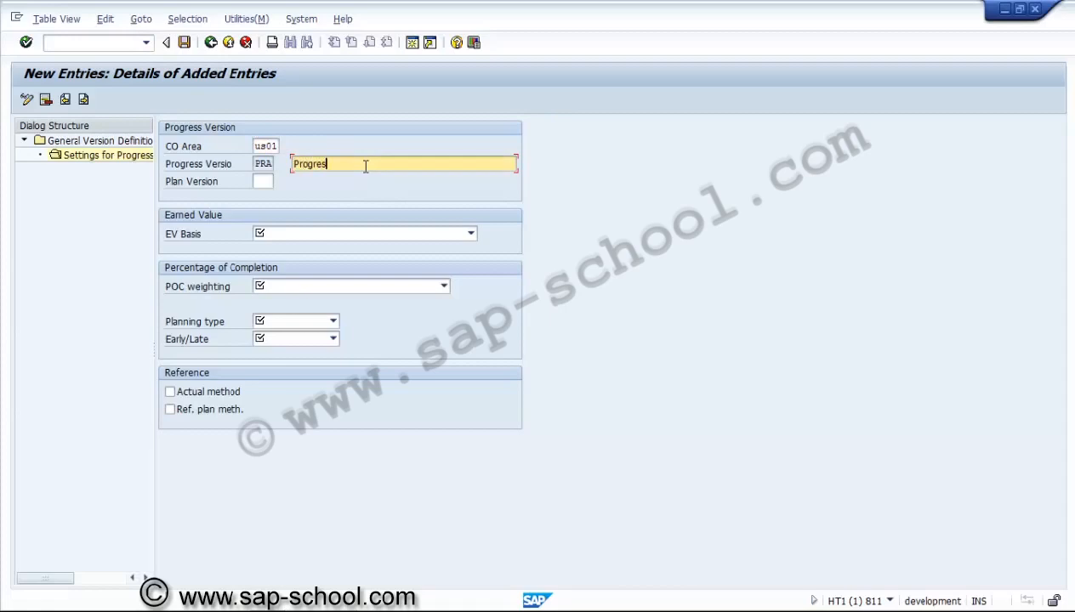
text(s Analysis)
Step: Set the EV basis to "Cost plan (active project, annual values)" and the POC weighting to "Work, basic (active project)"
click(359, 234)
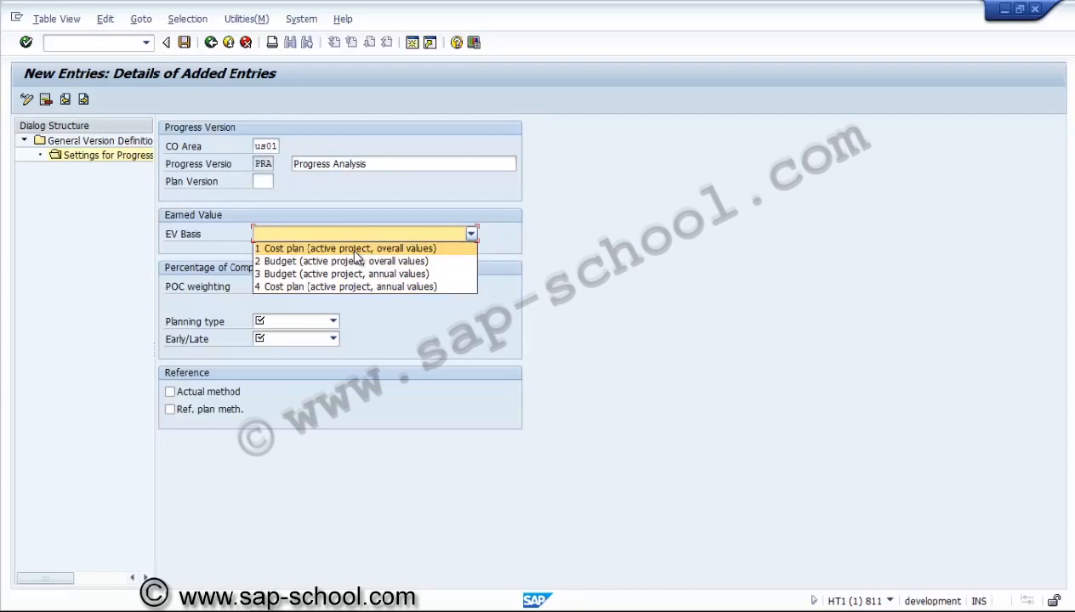
click(351, 287)
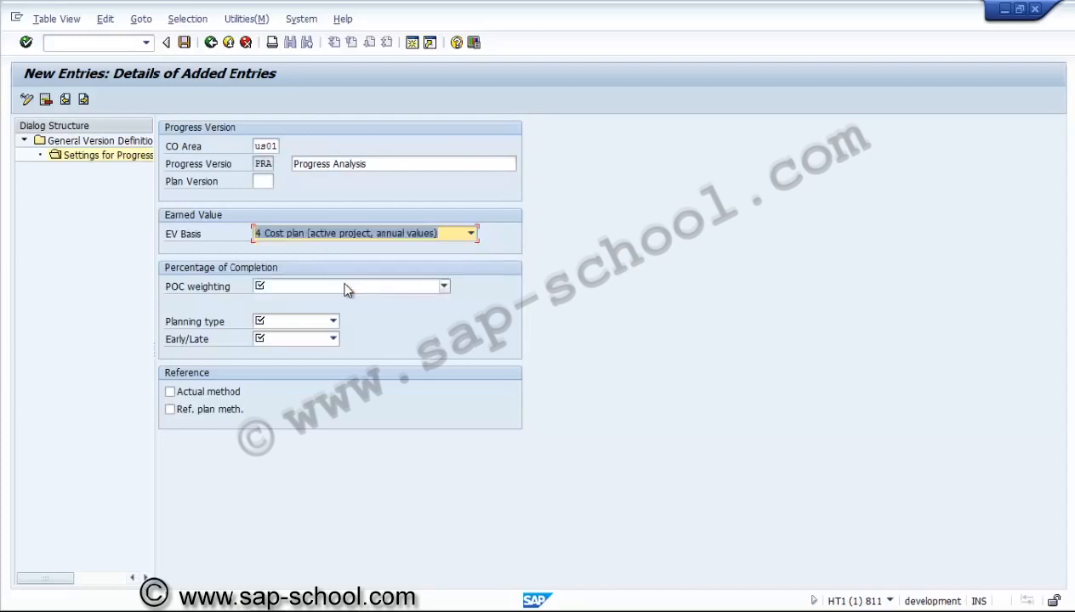
click(334, 289)
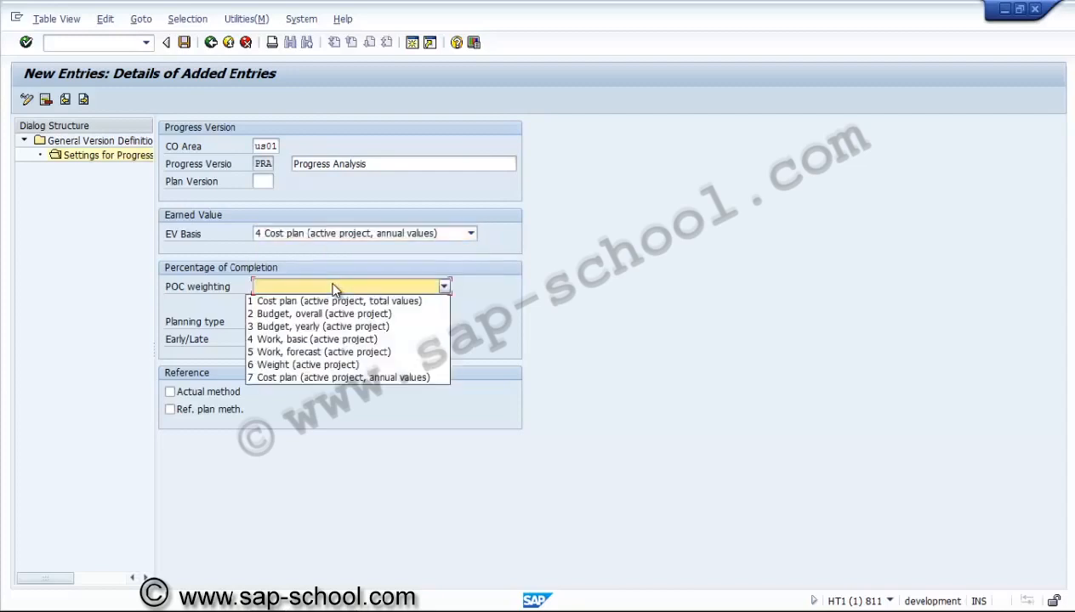
click(320, 341)
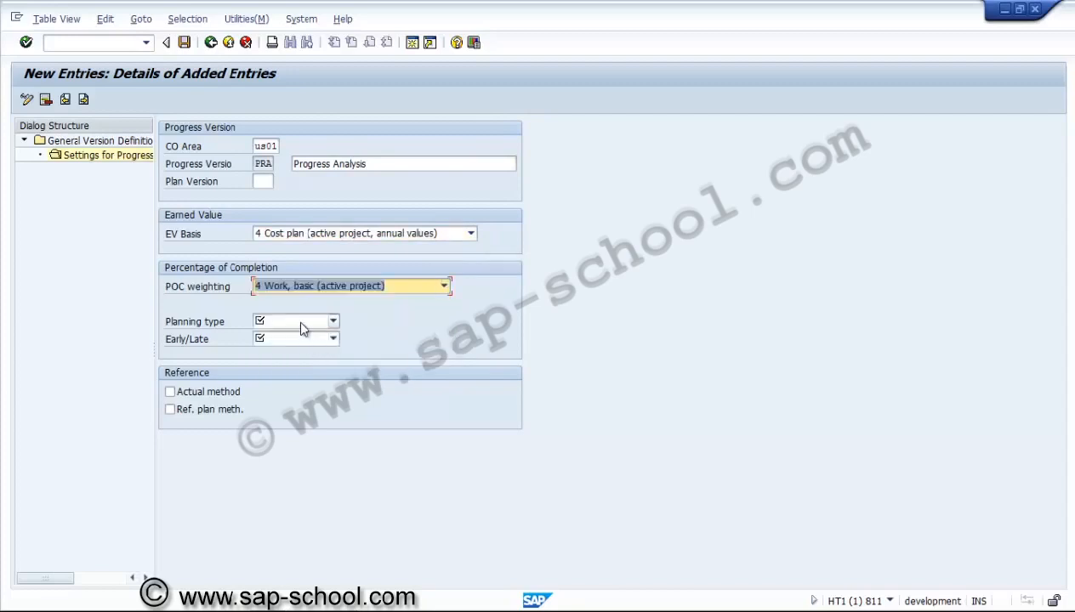
Step: Set the PRA entry's planning type to Basic dates and Early/Late to Latest possible
click(296, 318)
click(299, 339)
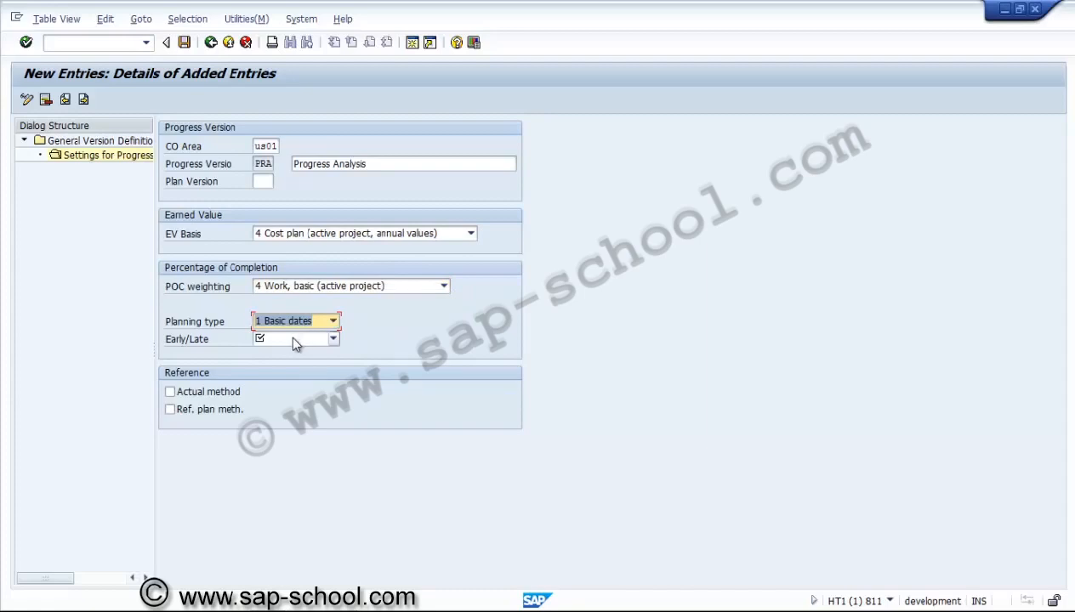
click(292, 339)
click(291, 366)
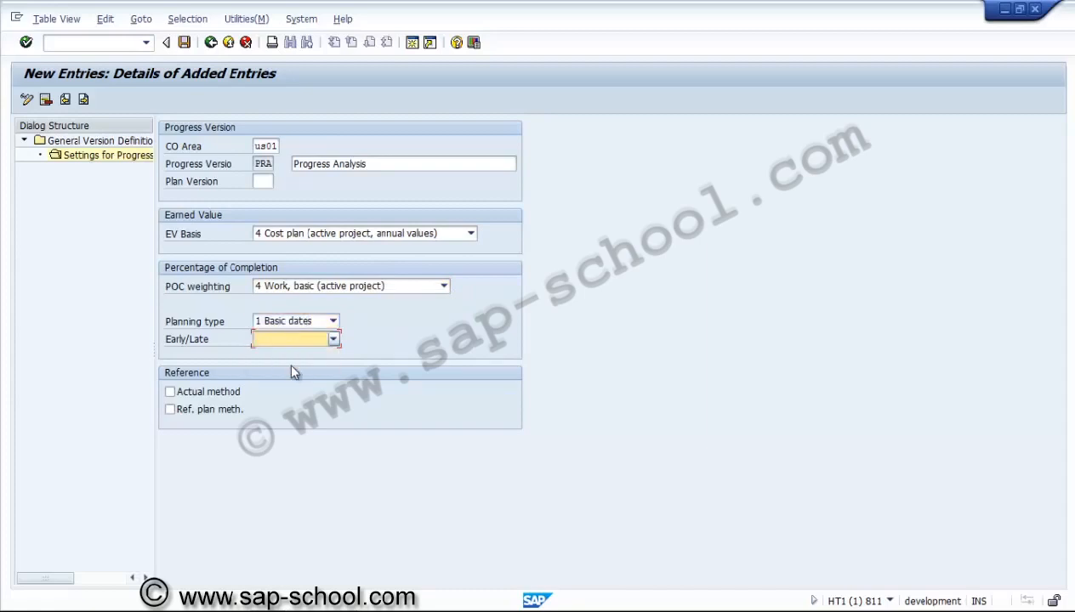
Step: Enable the Actual method and Ref. plan meth. reference options for version PRA and try to validate the entry
click(236, 394)
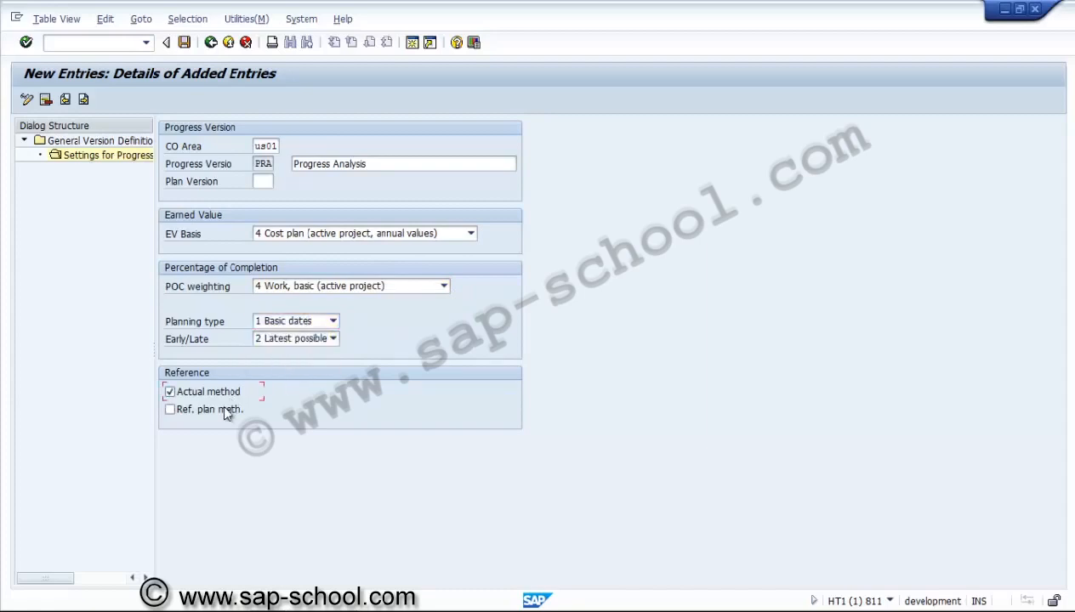
click(227, 411)
key(Return)
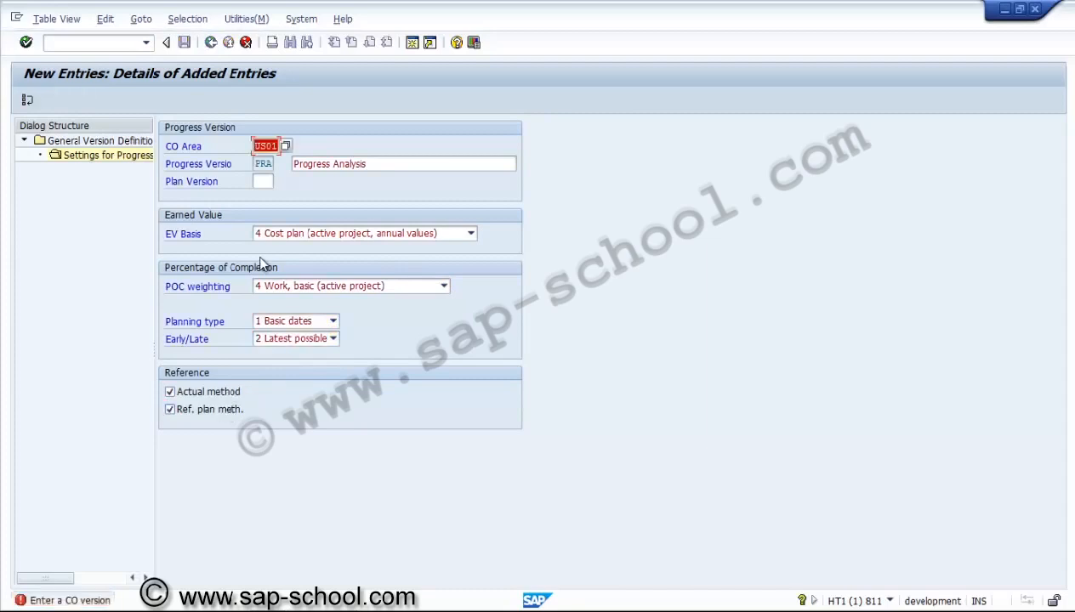
Step: Set the plan version to 0, save the PRA progress settings and return to the settings overview
click(268, 183)
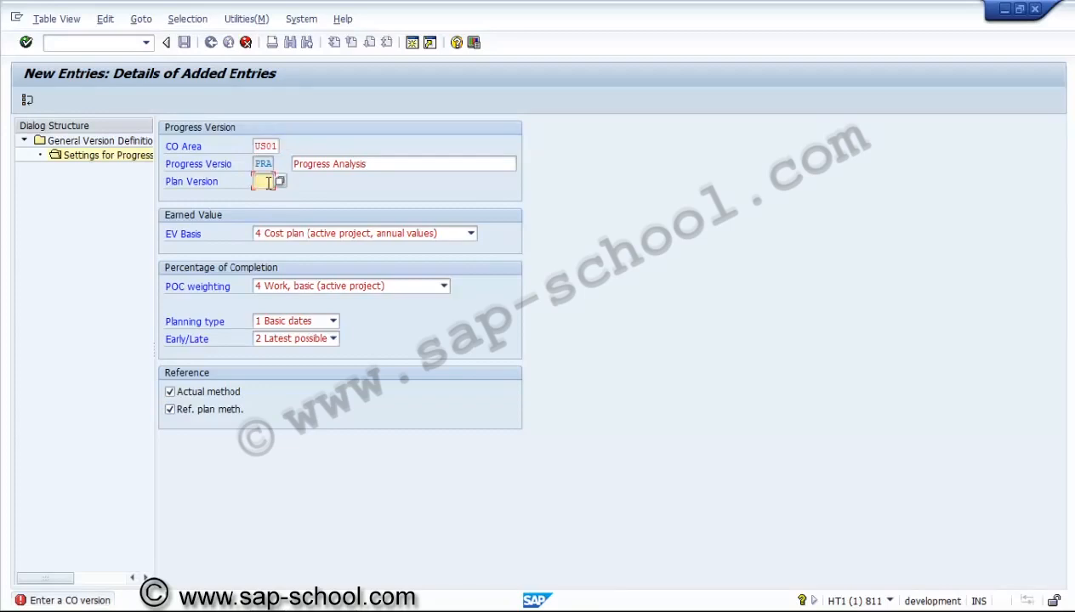
text(0)
key(Return)
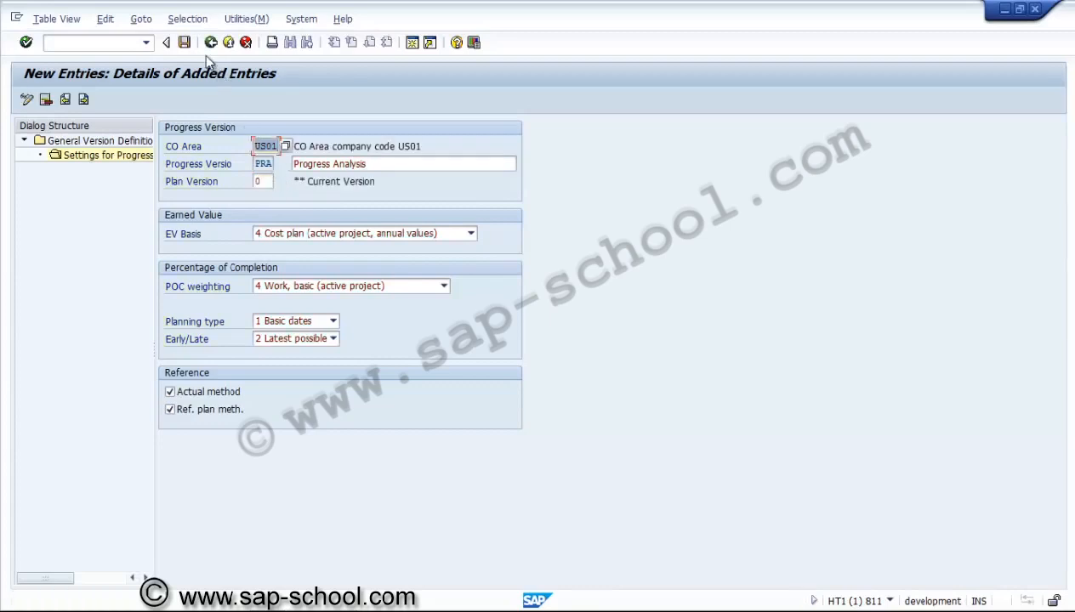
click(185, 42)
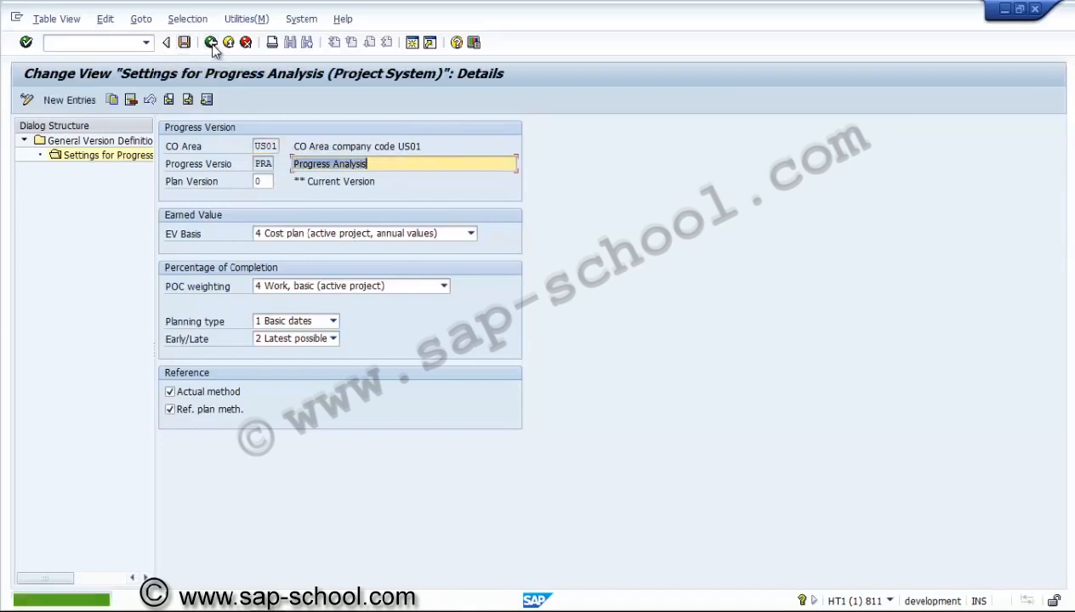
click(210, 43)
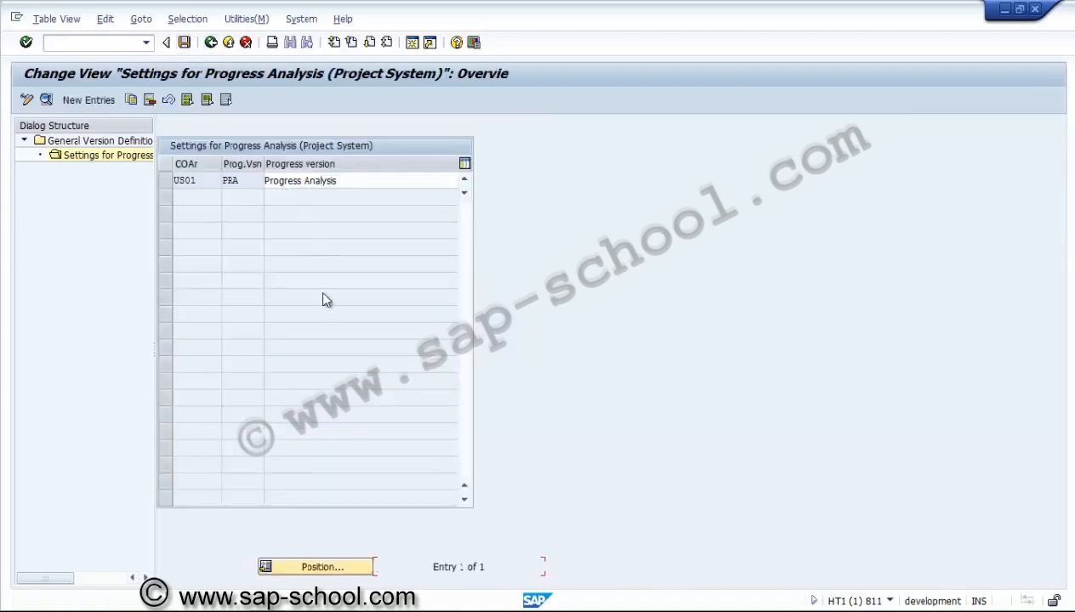
Step: Enable Variance for version PRA in the general version overview, save it and return to the customizing structure
click(211, 42)
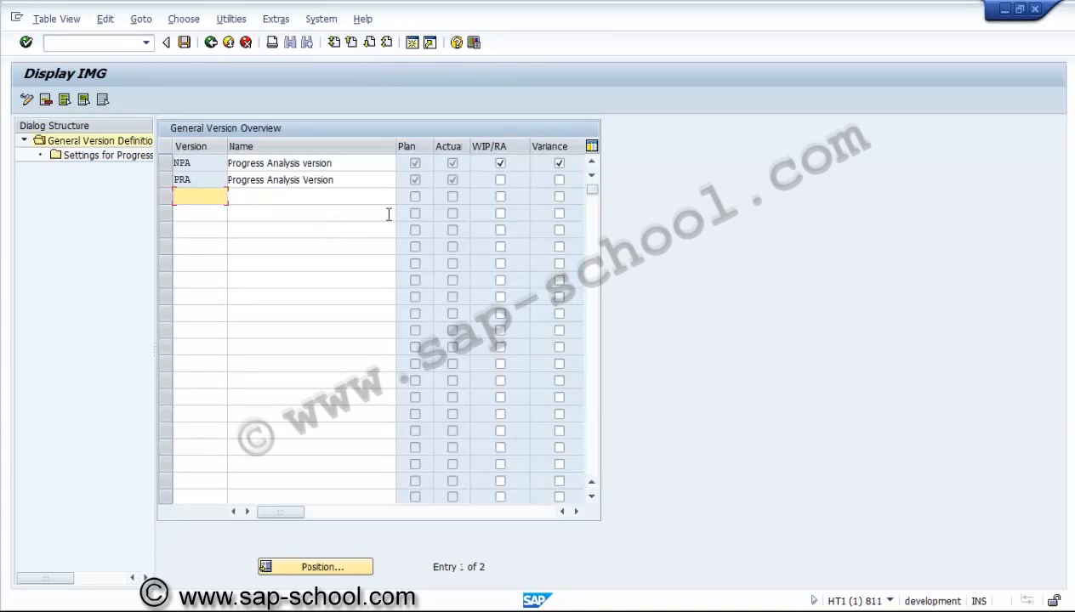
click(558, 180)
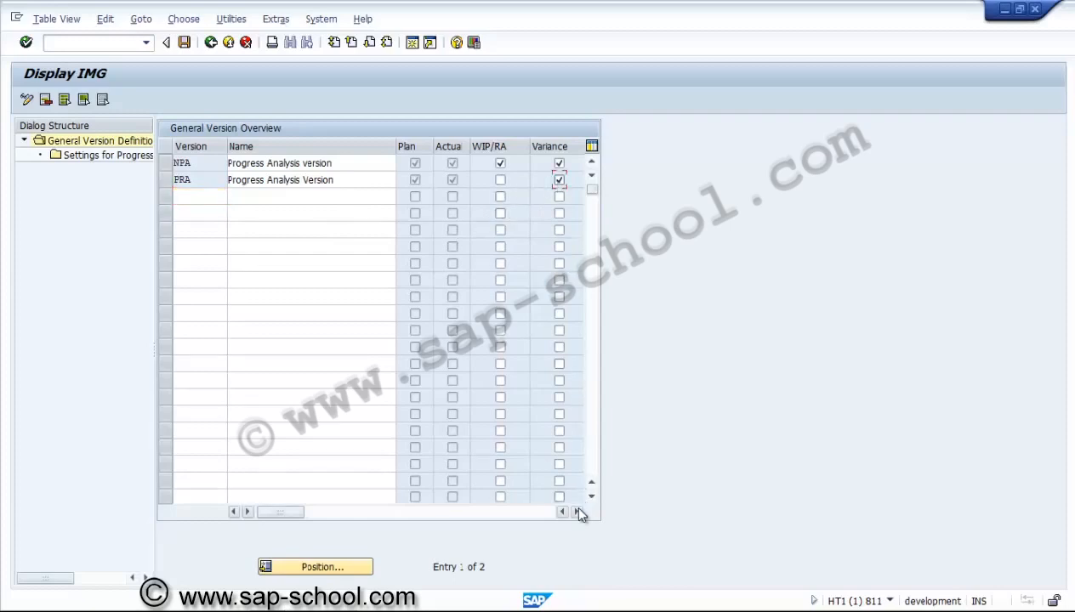
click(577, 511)
key(Return)
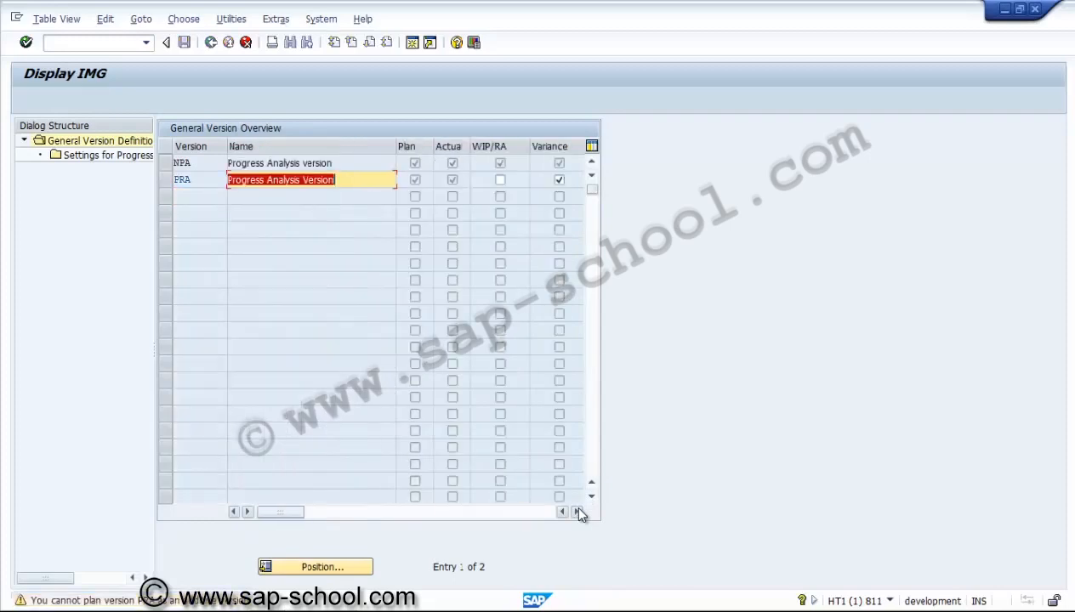
key(Return)
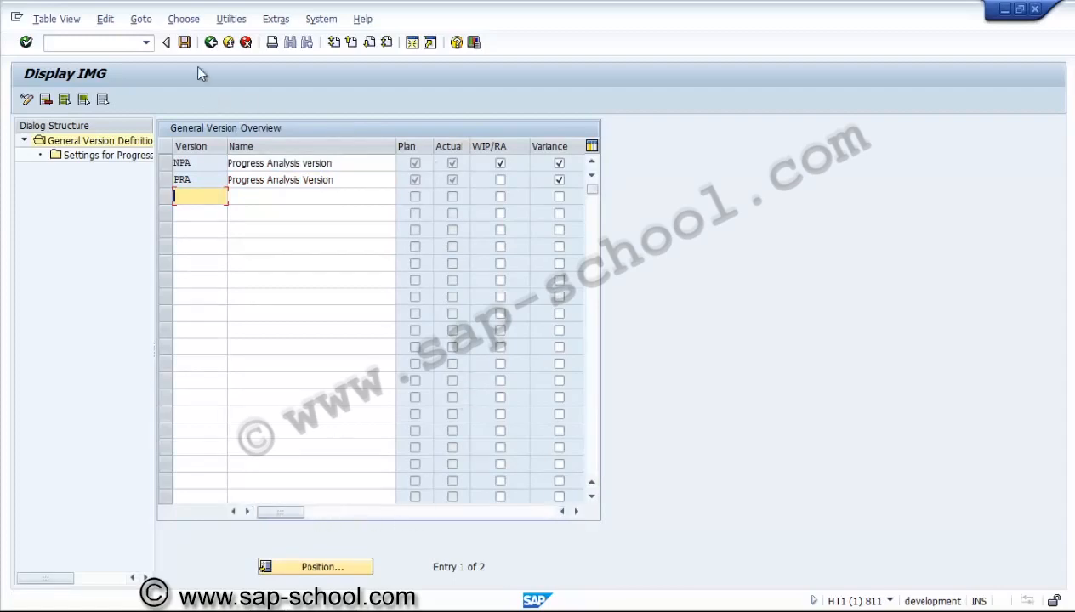
click(185, 42)
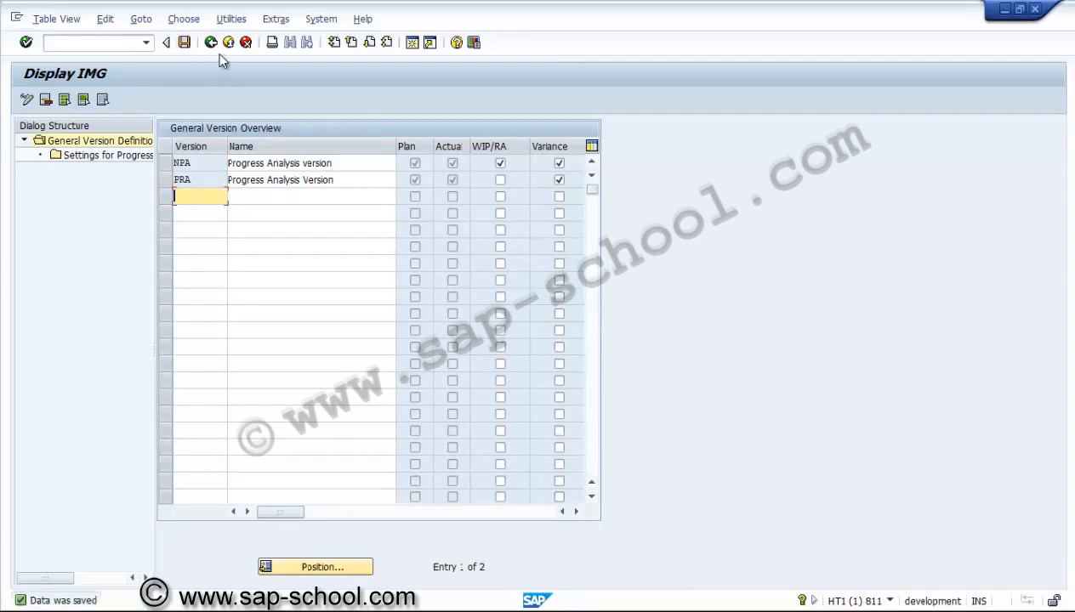
click(210, 44)
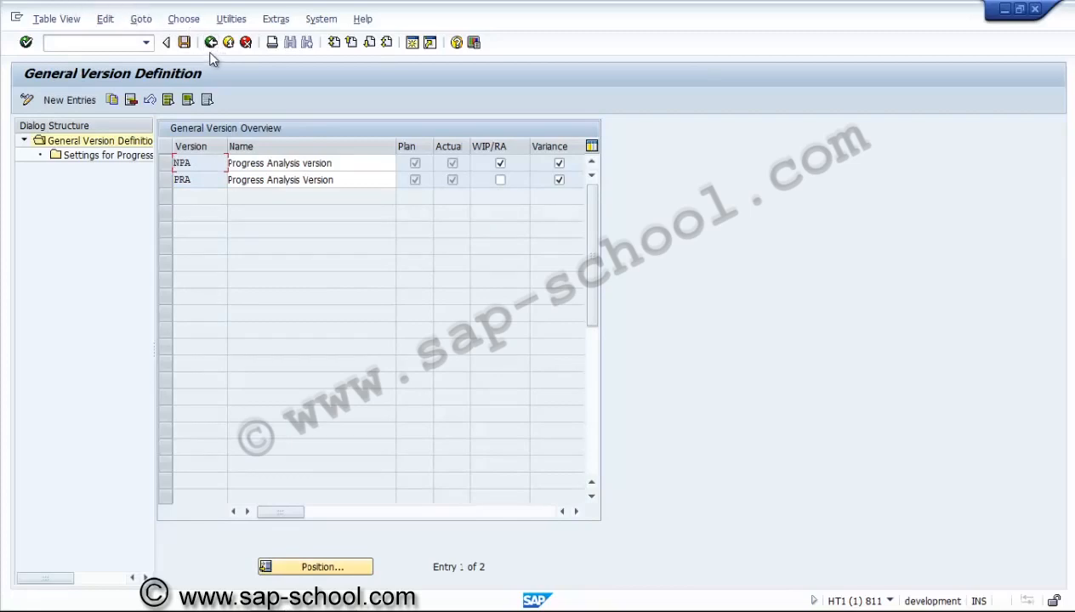
click(210, 45)
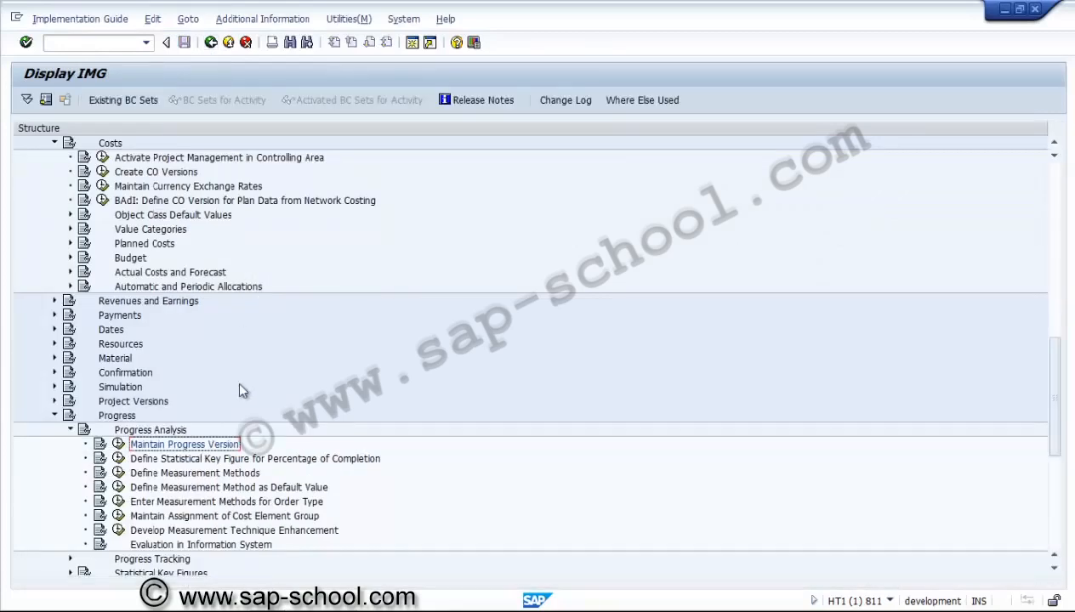
Step: Create a new entry under Define Statistical Key Figure for Percentage of Completion with CO area US01 and usage Non-Aggregated POC
click(230, 460)
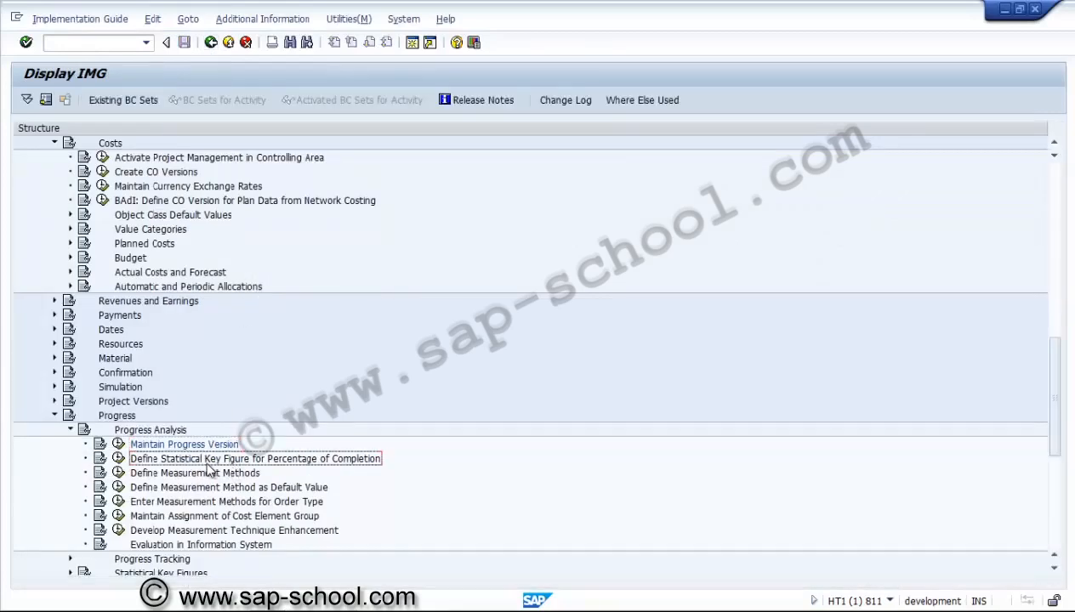
click(119, 461)
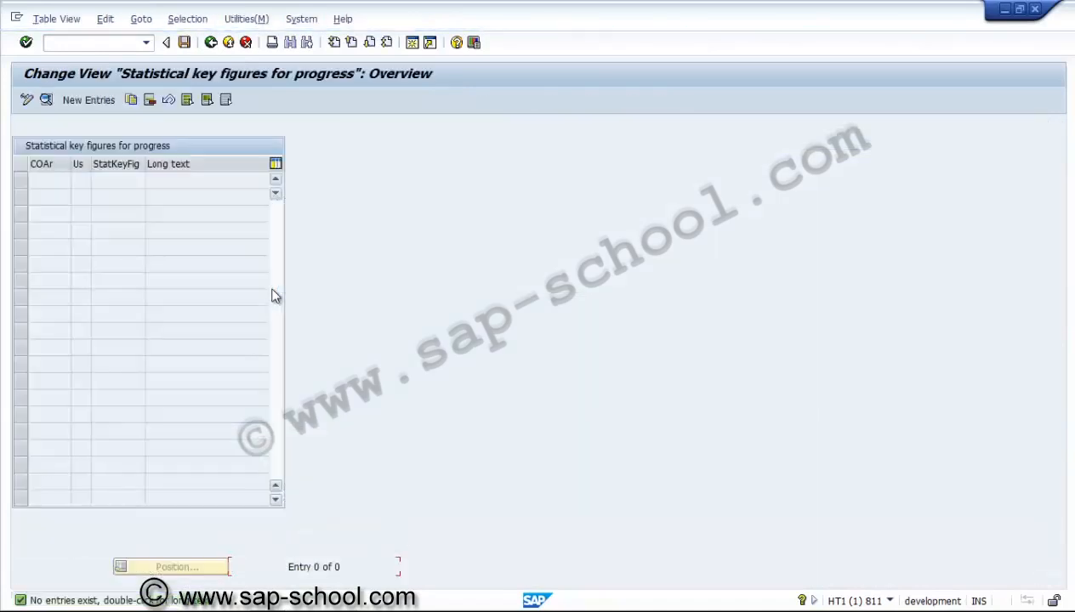
click(88, 99)
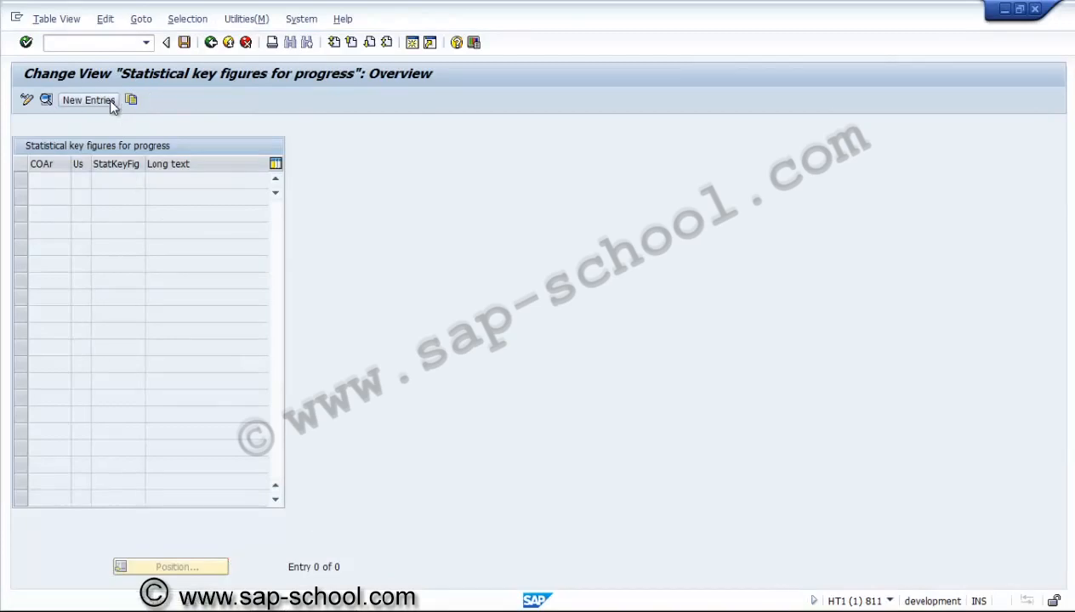
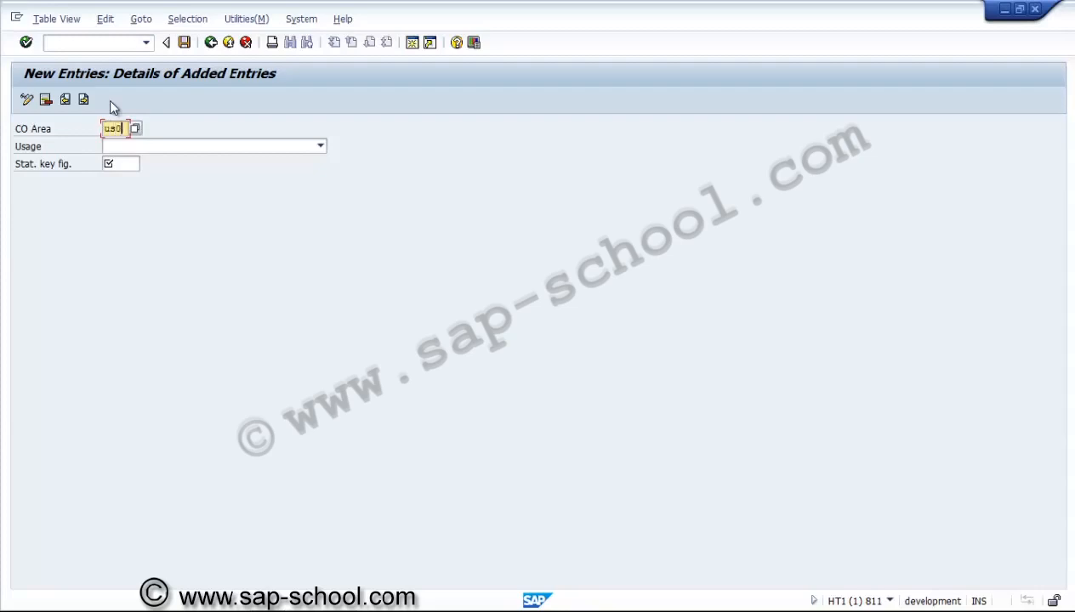
click(140, 148)
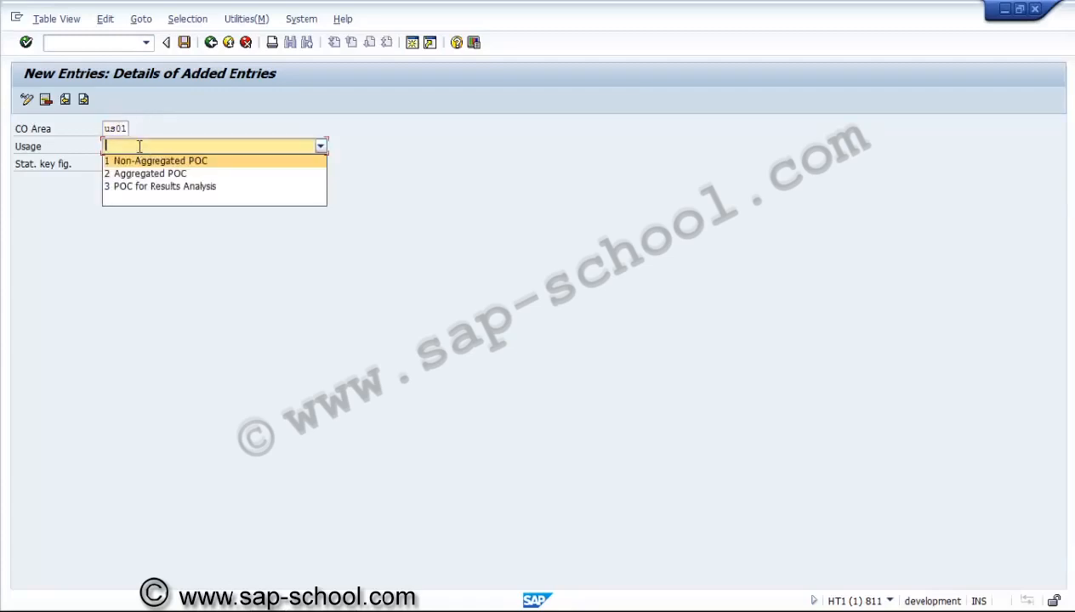
click(138, 161)
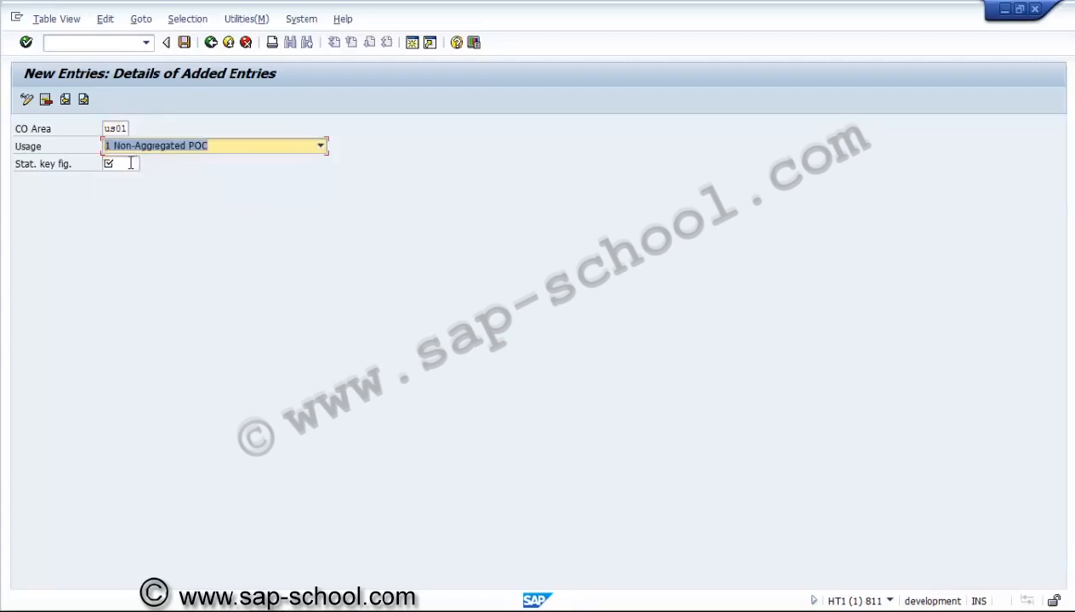
click(129, 164)
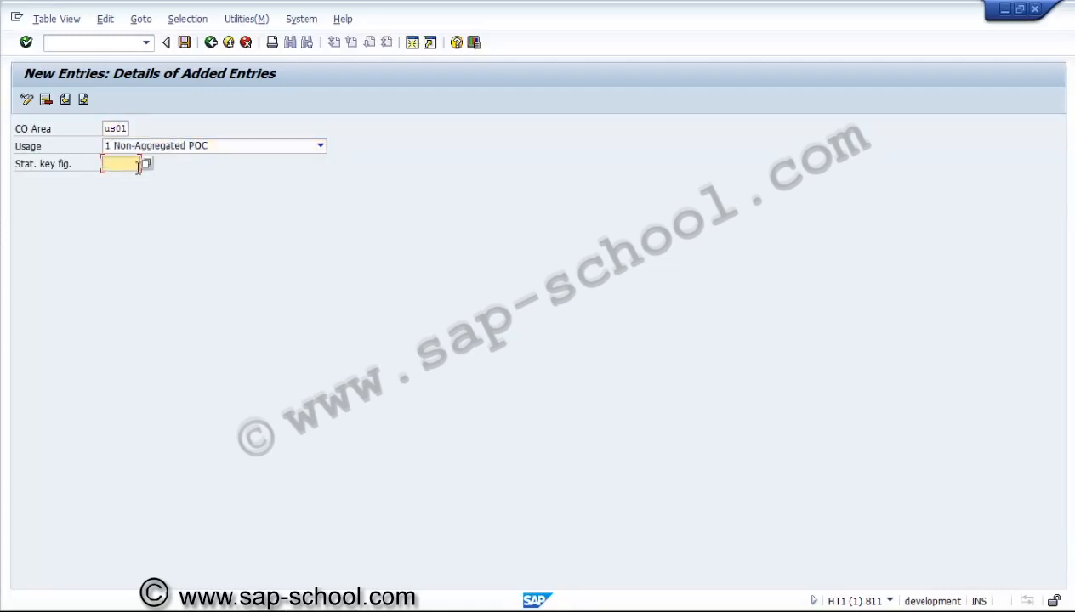
key(Return)
Step: Start transaction KK01 in a new session and confirm US01 as the controlling area
click(107, 37)
text(/o)
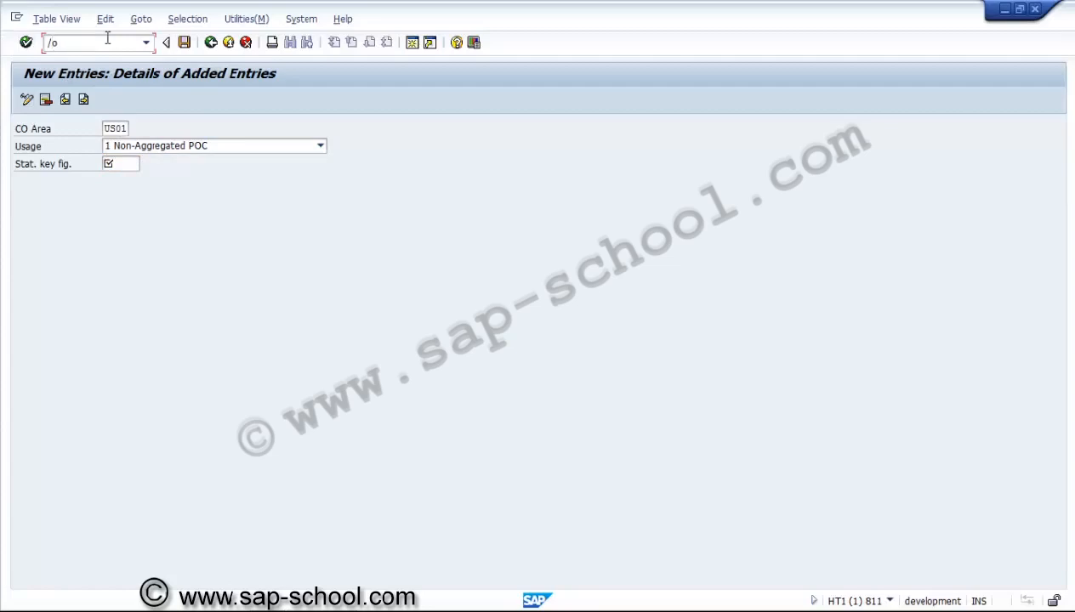
text(kk01)
key(Return)
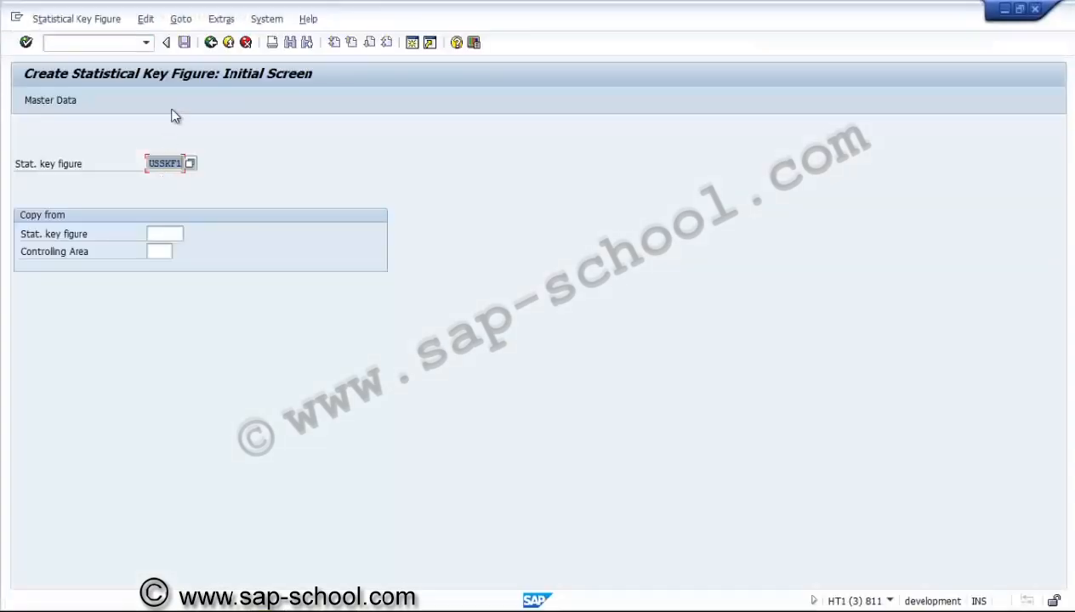
click(180, 21)
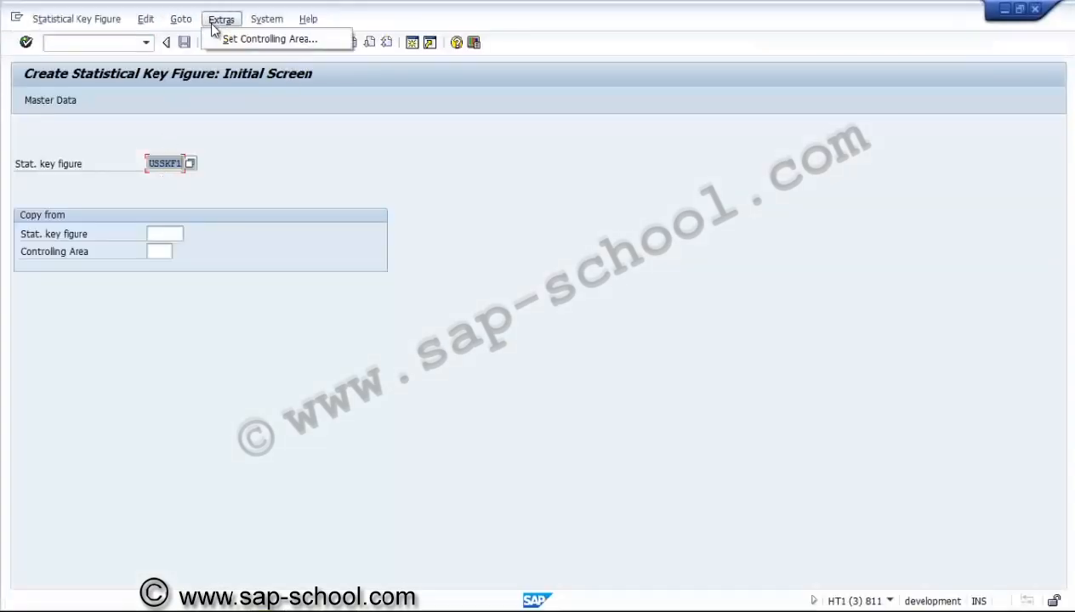
click(211, 38)
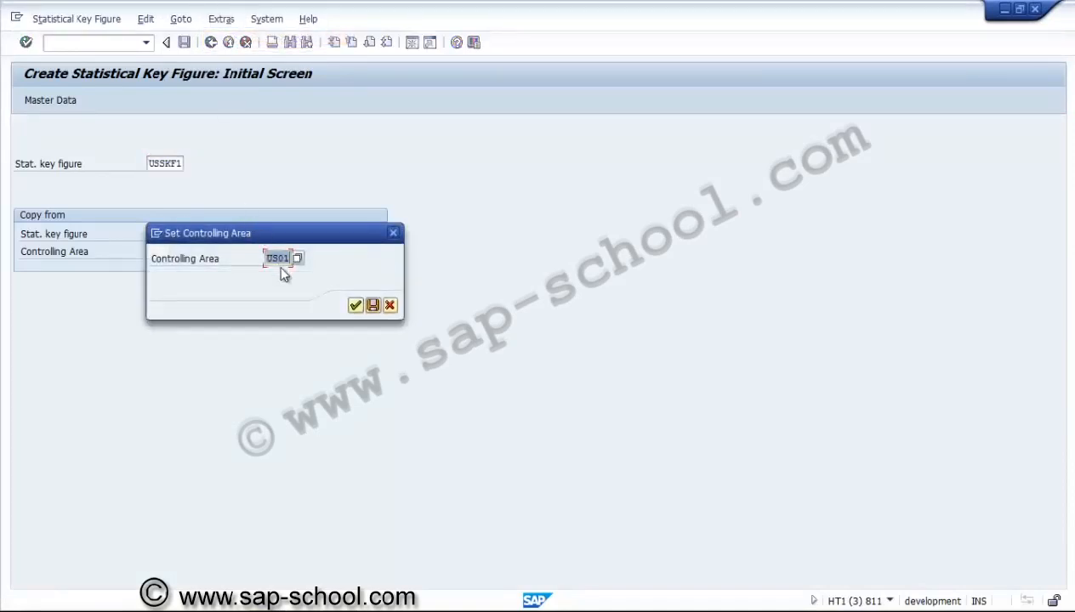
click(350, 304)
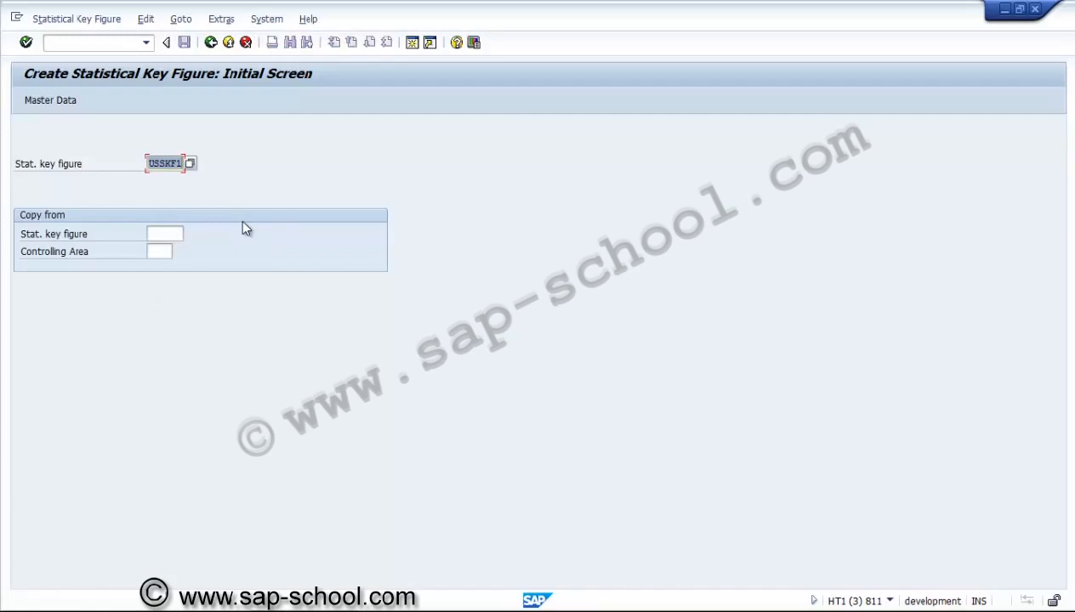
Step: Create and save statistical key figure USNAP1 named Non Aggregated POC, with unit % and category Tot. values
key(BackSpace)
text(US)
text(NAP1)
key(Return)
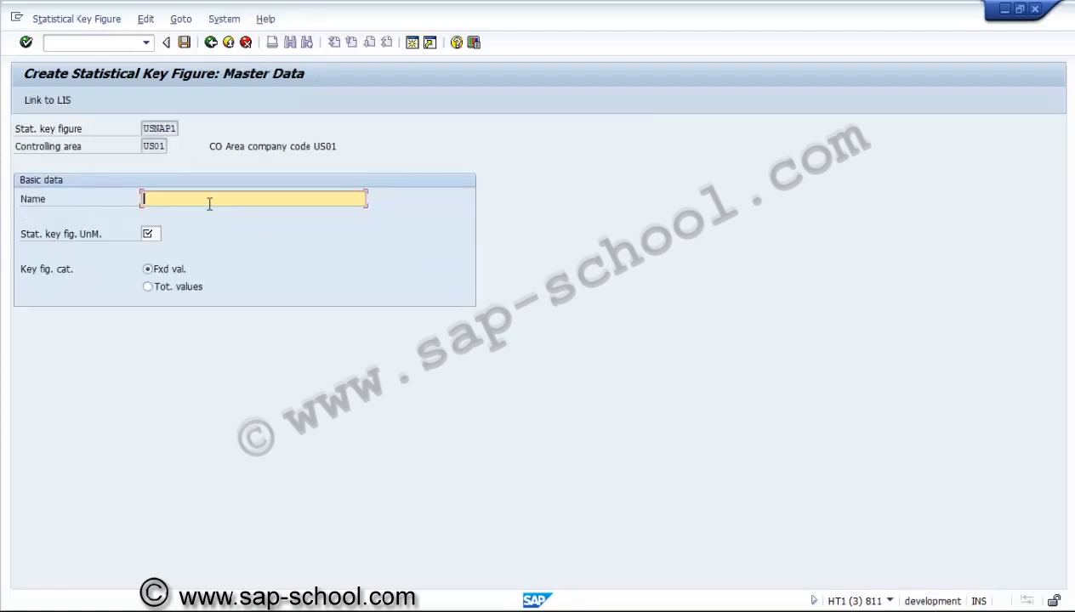
text(Non Aggregated POC)
click(152, 233)
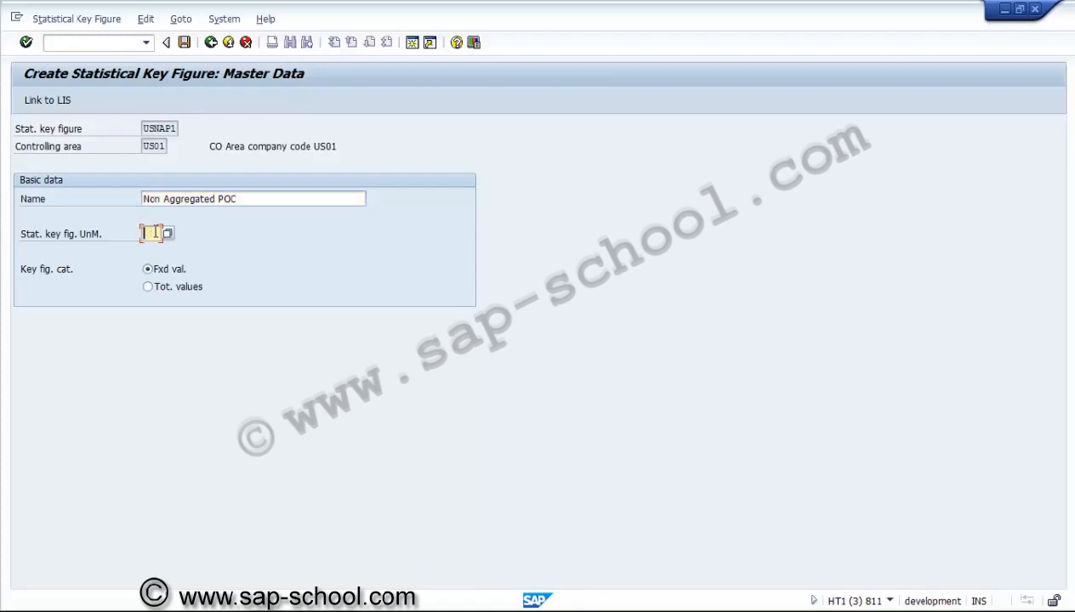
text(%)
click(150, 287)
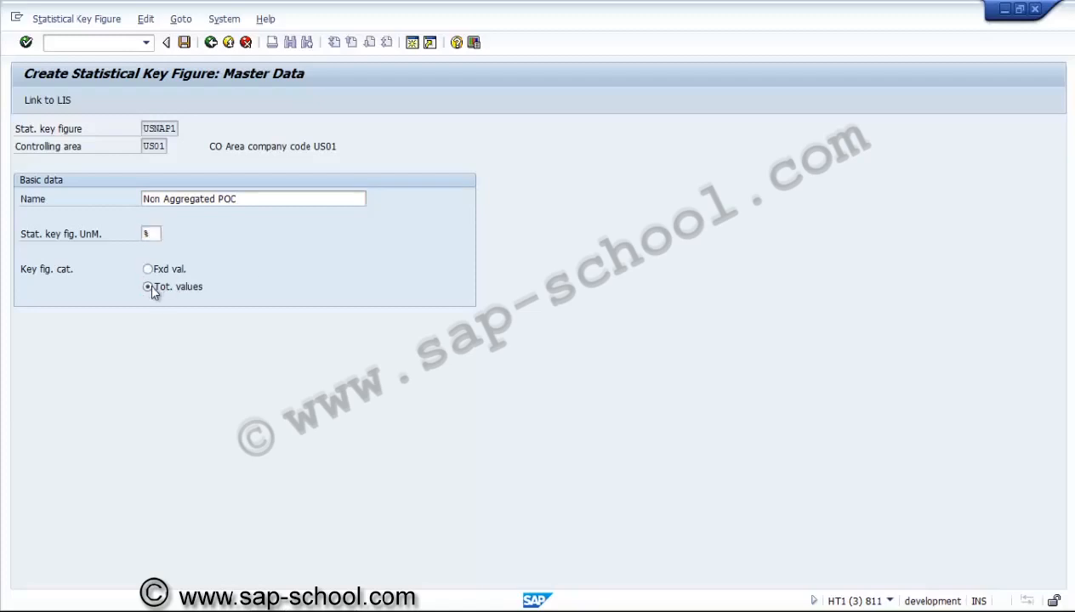
key(Return)
click(185, 43)
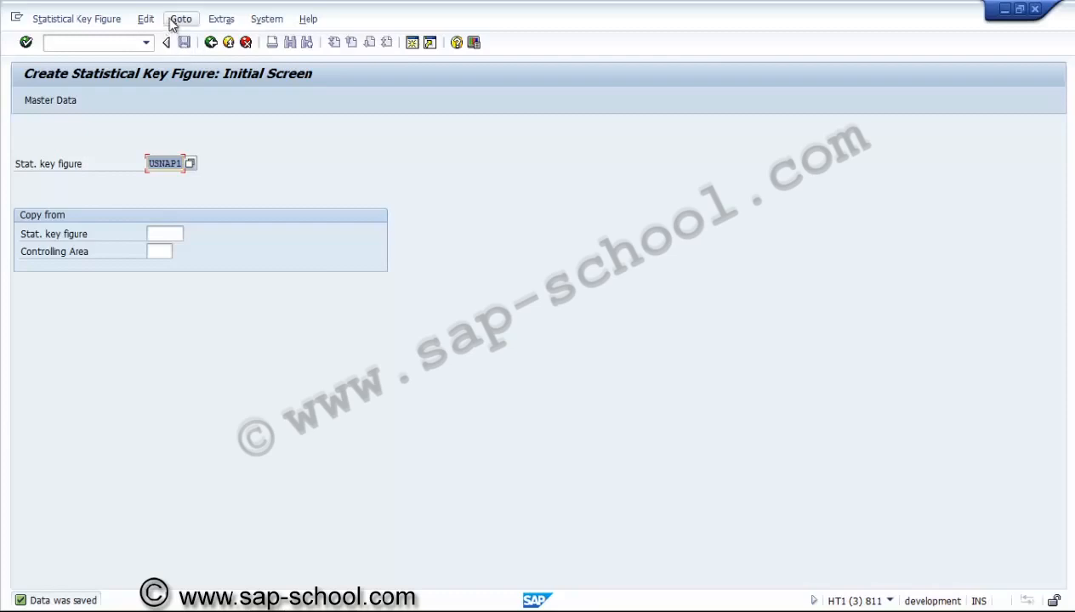
Step: Start creating another statistical key figure with the key USAP01
click(168, 166)
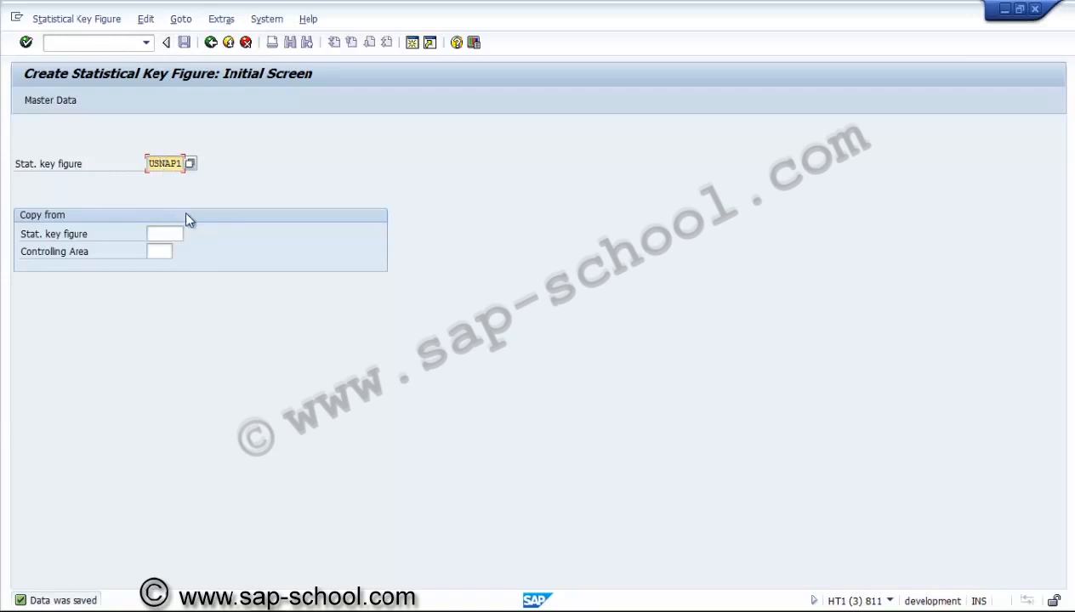
key(Delete)
key(Right)
key(Right)
key(Delete)
text(01)
key(Return)
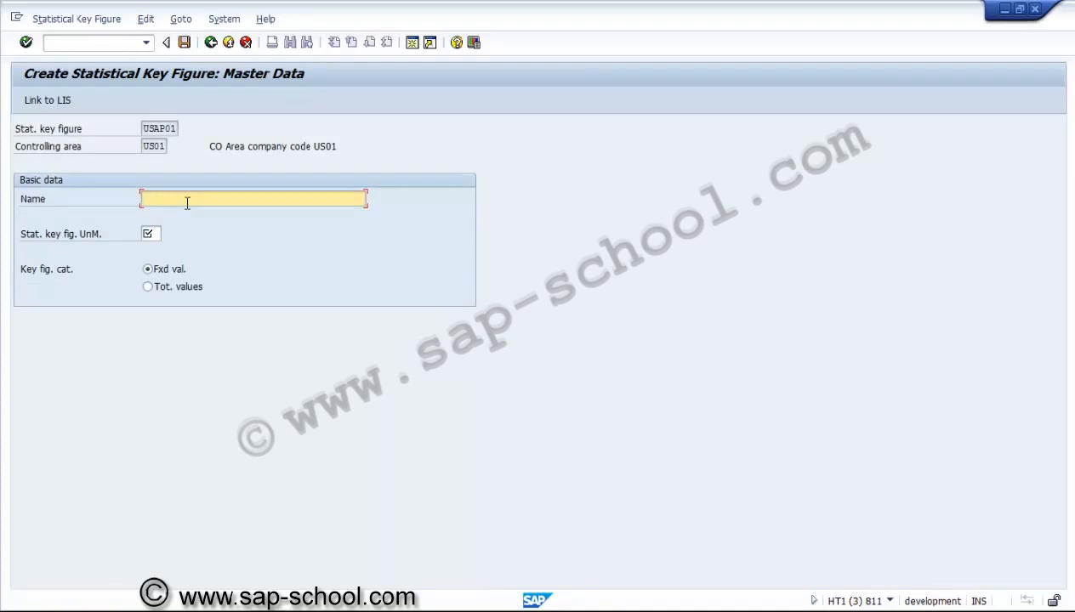
Step: Name key figure USAP01 Aggregated POC, set its unit to % and its category to Tot. values, and save it
text(Acgre)
text(gated )
text(POC)
click(151, 233)
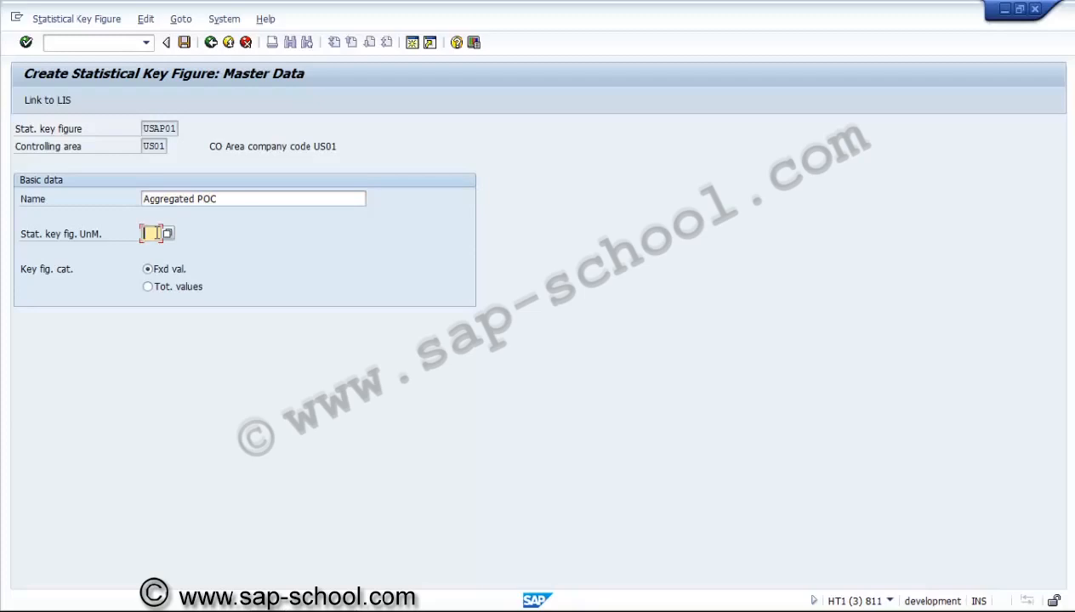
text($)
click(148, 287)
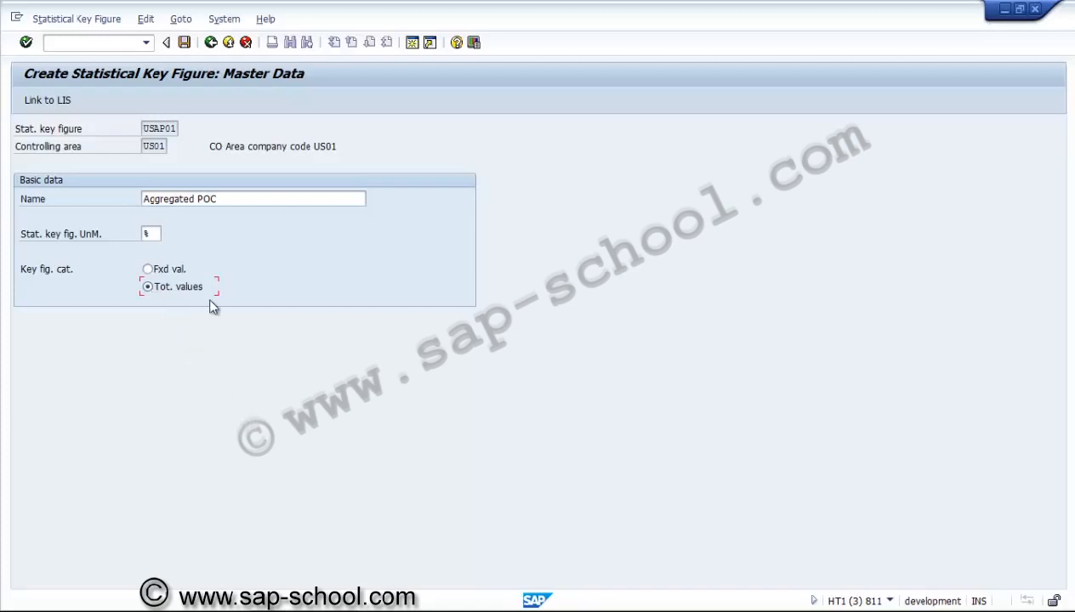
click(184, 45)
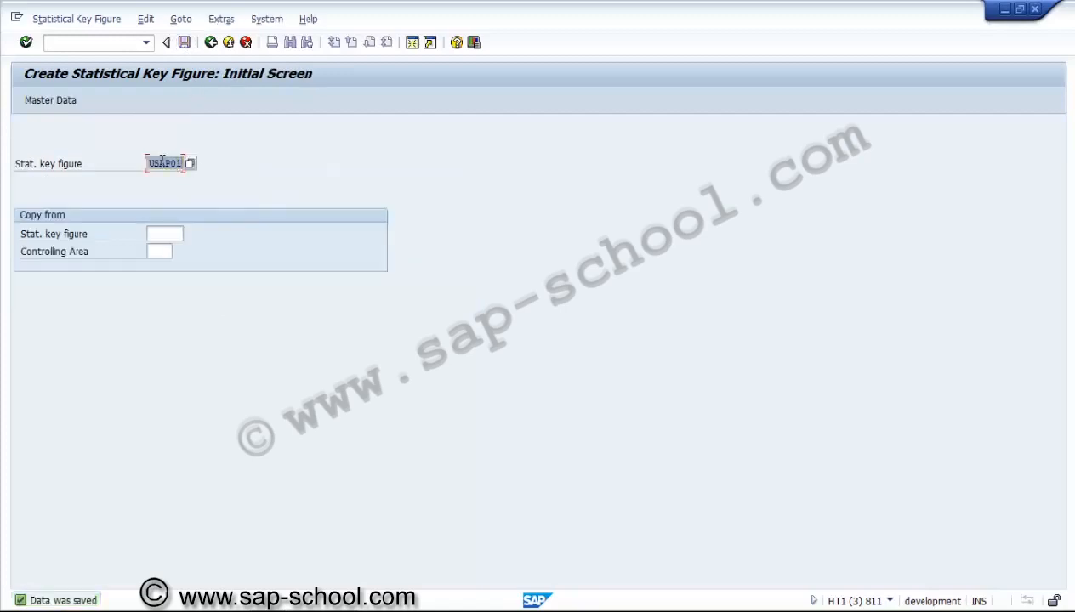
Step: Start creating a third statistical key figure with the key USRAP1
click(162, 161)
key(Delete)
key(Delete)
key(Delete)
key(Delete)
text(RA)
text(P0)
key(BackSpace)
text(1)
key(Return)
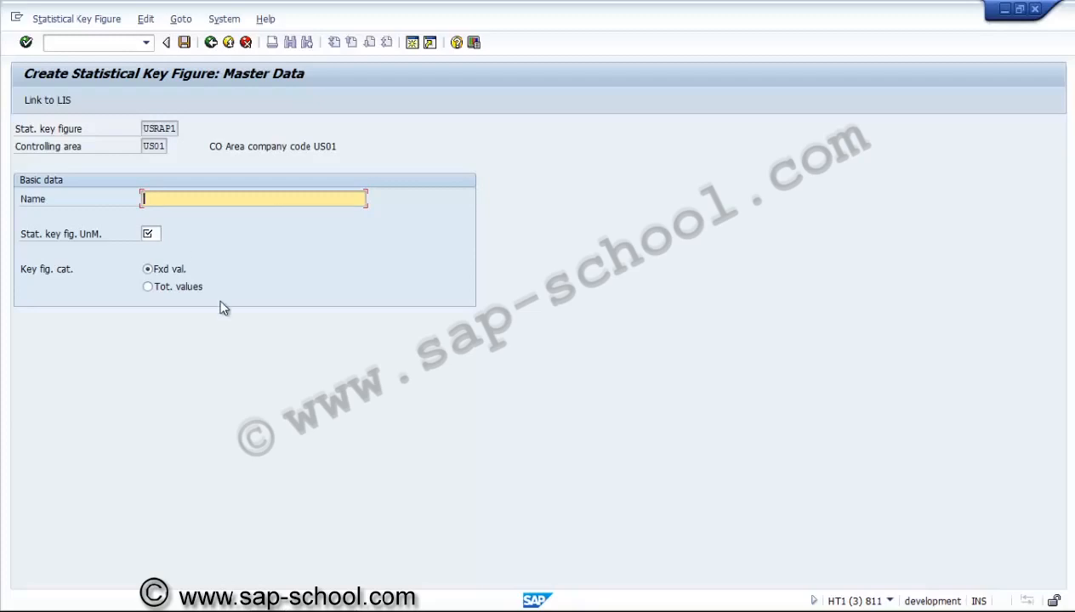
Step: Name key figure USRAP1 POC for Result Analysis, set its unit to % and its category to Tot. values, and save it
text(POC for Result Analysis)
click(151, 233)
text(%)
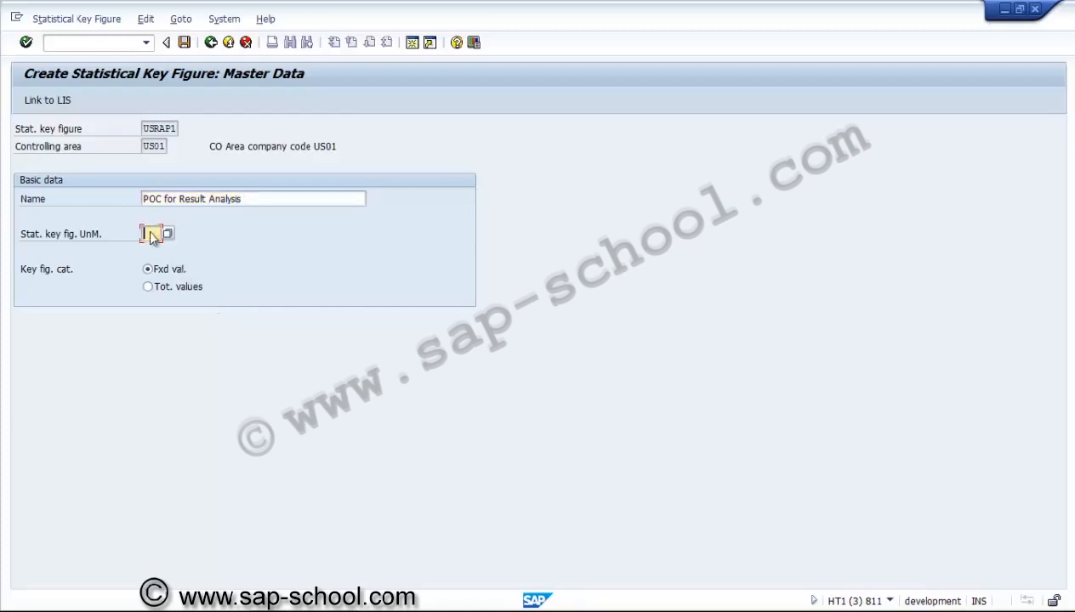
click(149, 288)
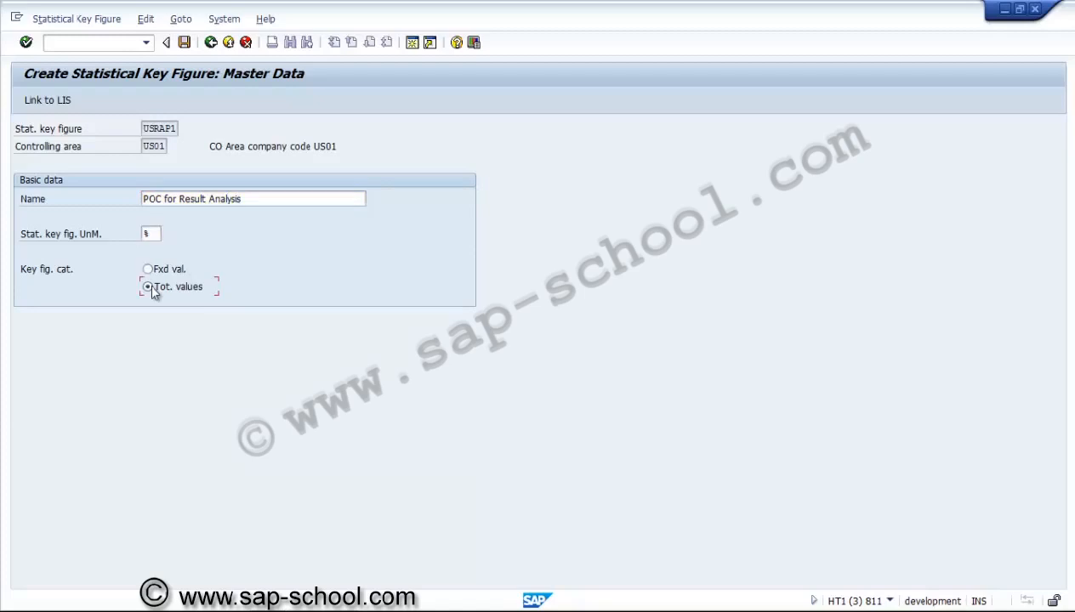
click(184, 43)
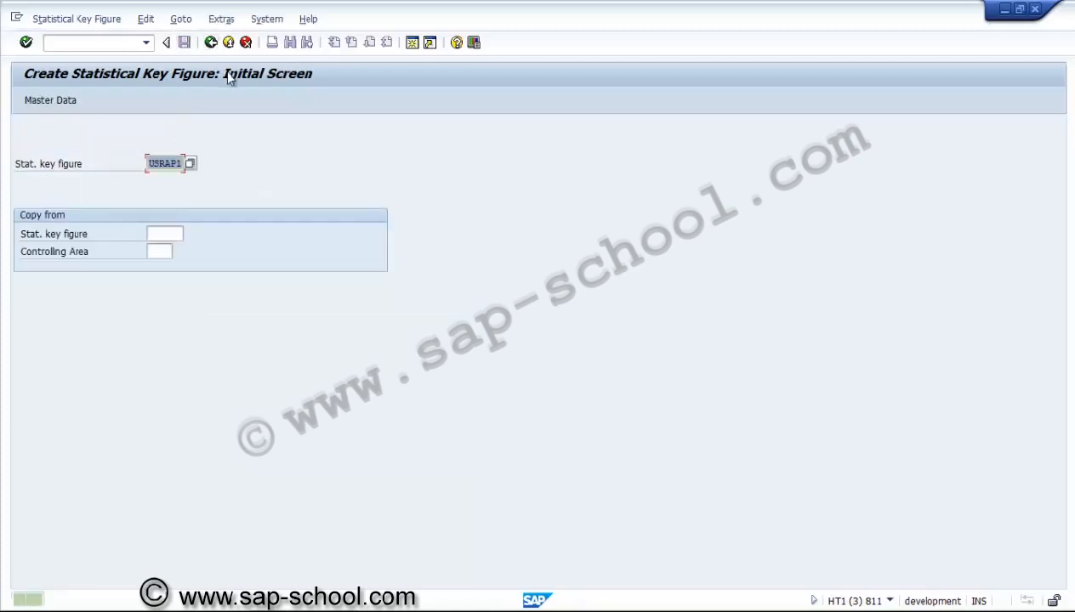
Step: Switch back to the new progress key figure entry for US01 and assign USNAP1 to usage 1 Non-Aggregated POC
key(alt+s)
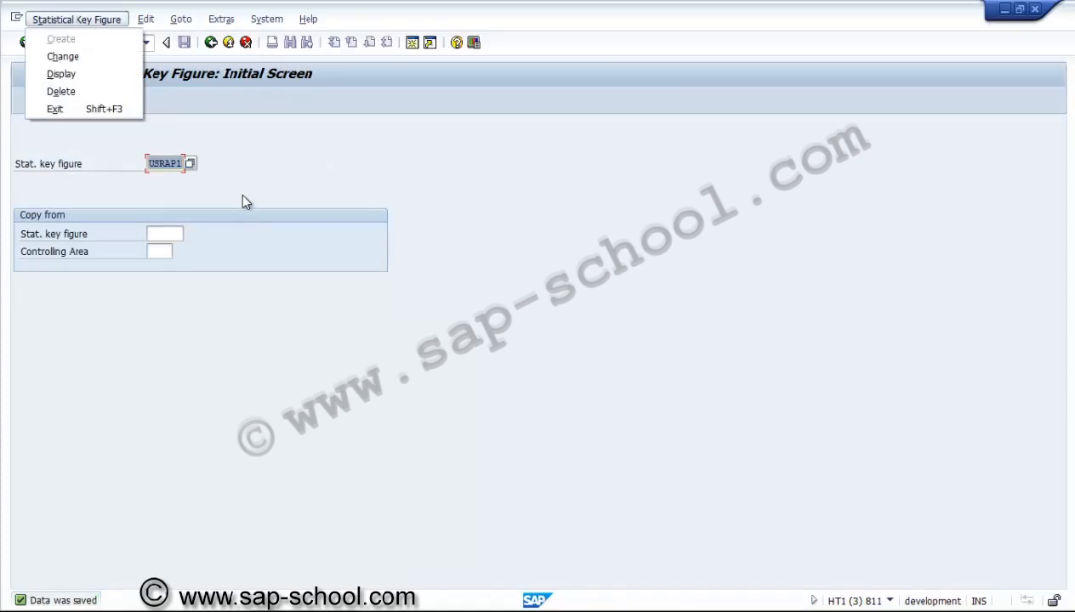
key(Escape)
key(alt+Tab)
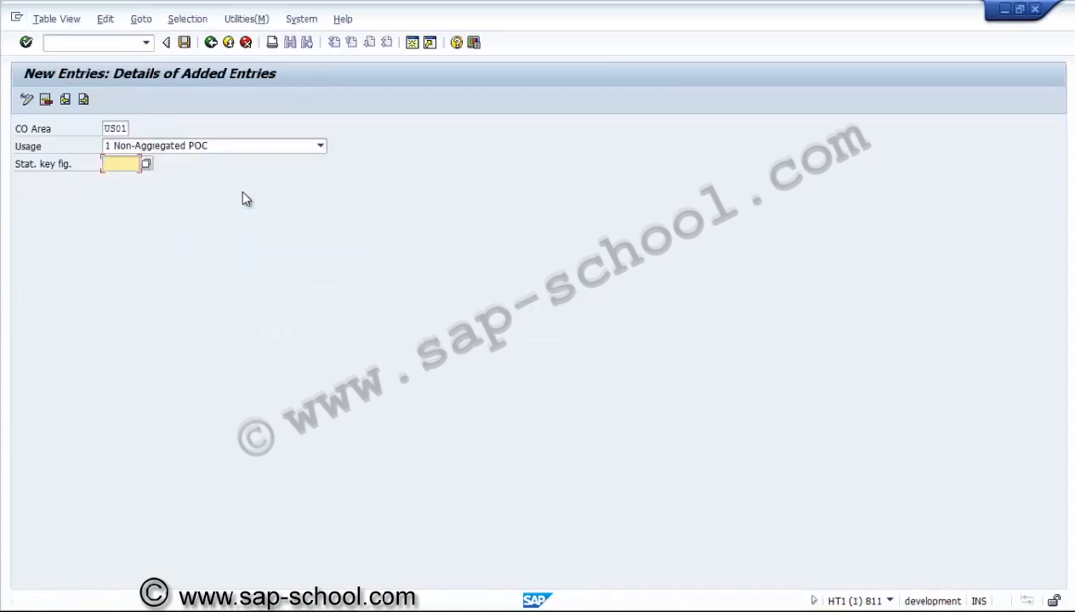
click(145, 165)
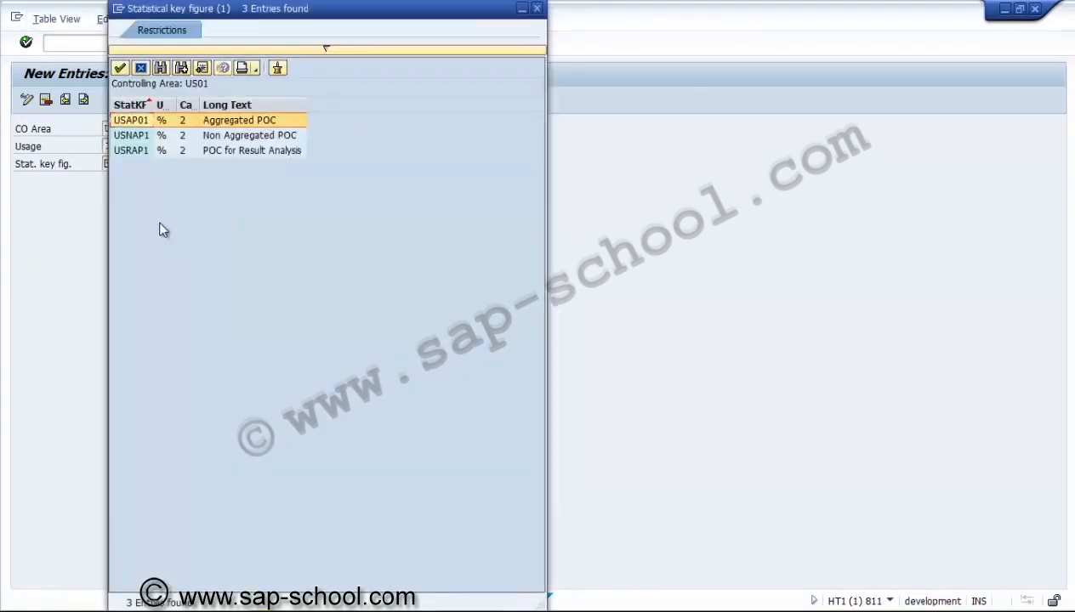
double_click(214, 134)
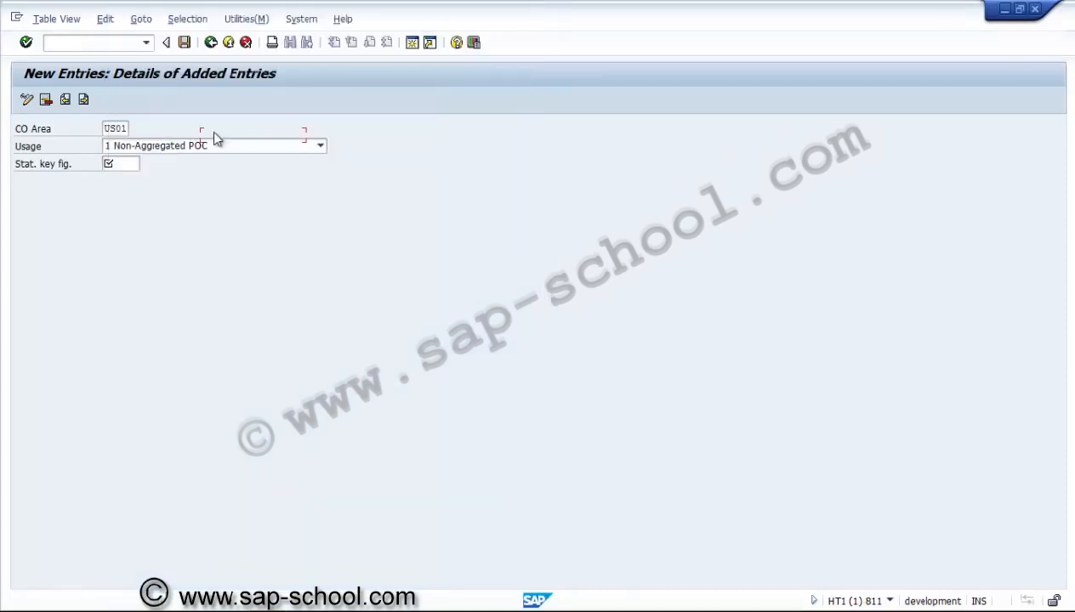
Step: Save the USNAP1 assignment under a new customizing request described as PS - SKFs for Progress
click(184, 42)
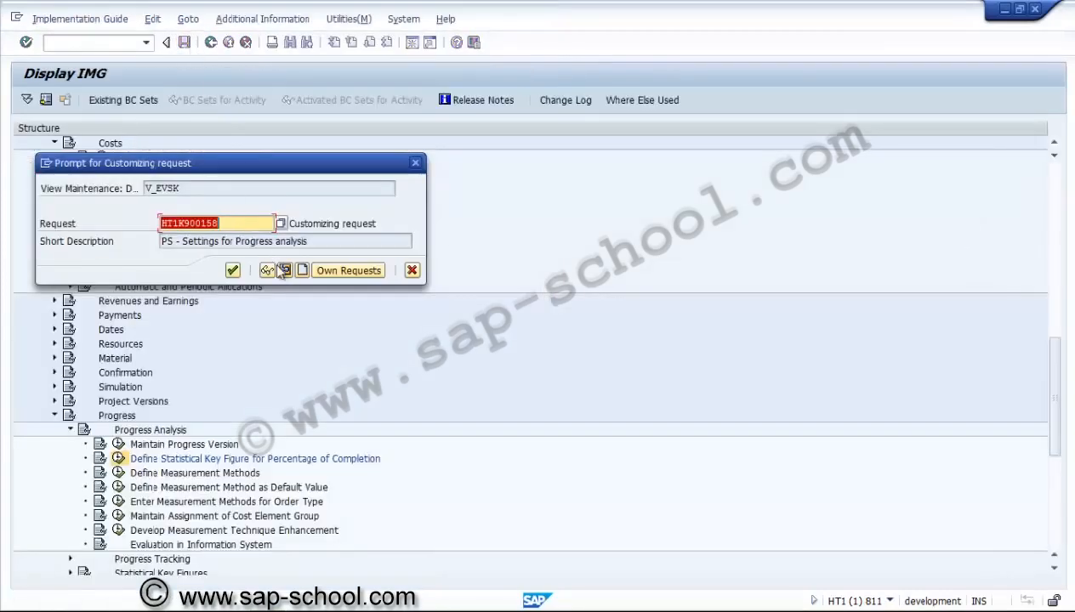
click(283, 270)
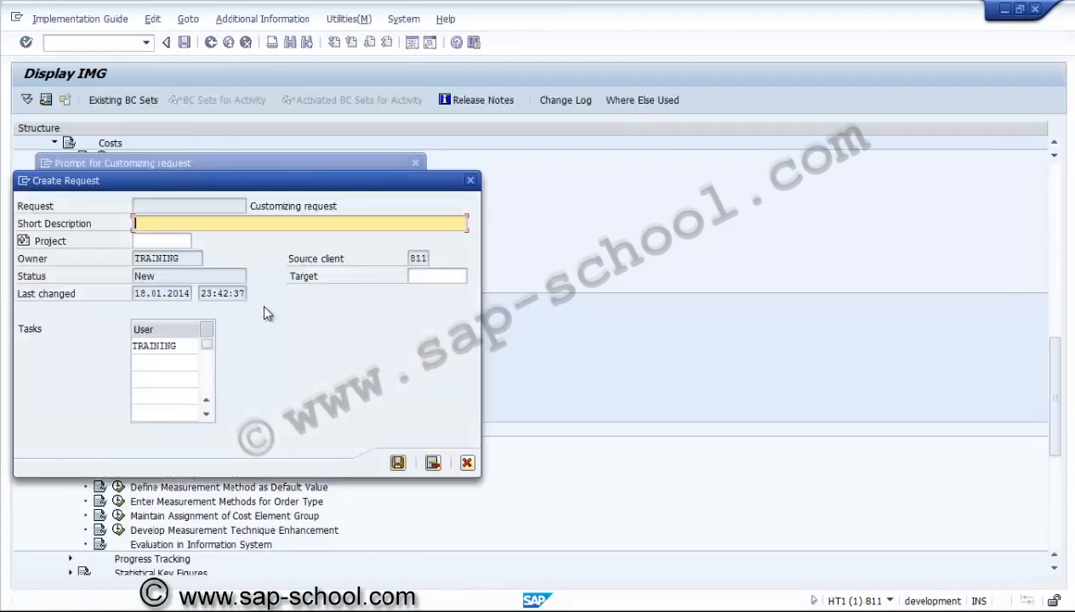
text(PS - SKFs for Progress)
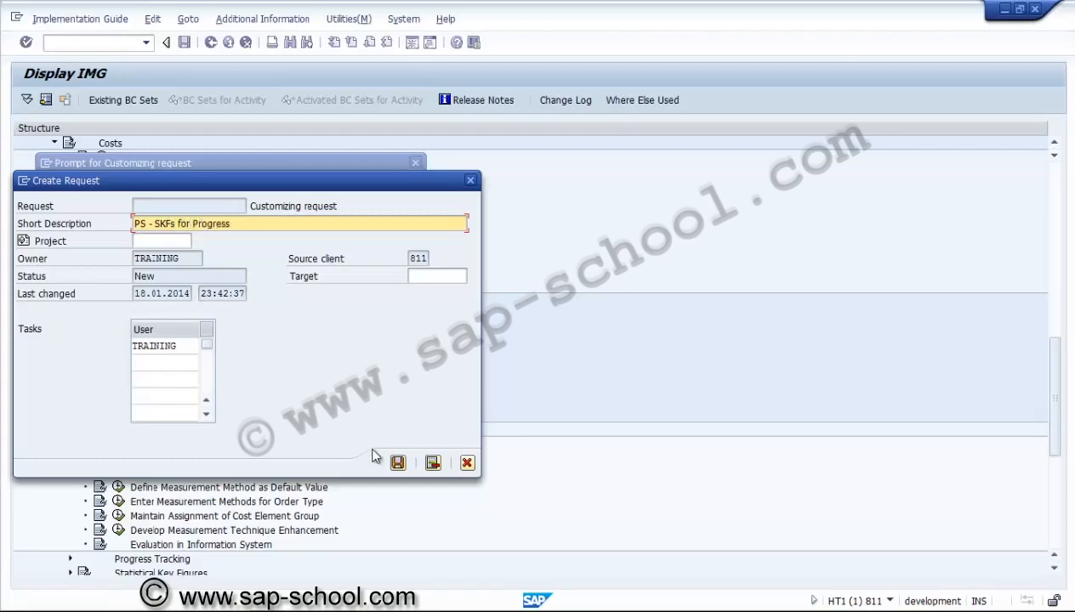
click(397, 462)
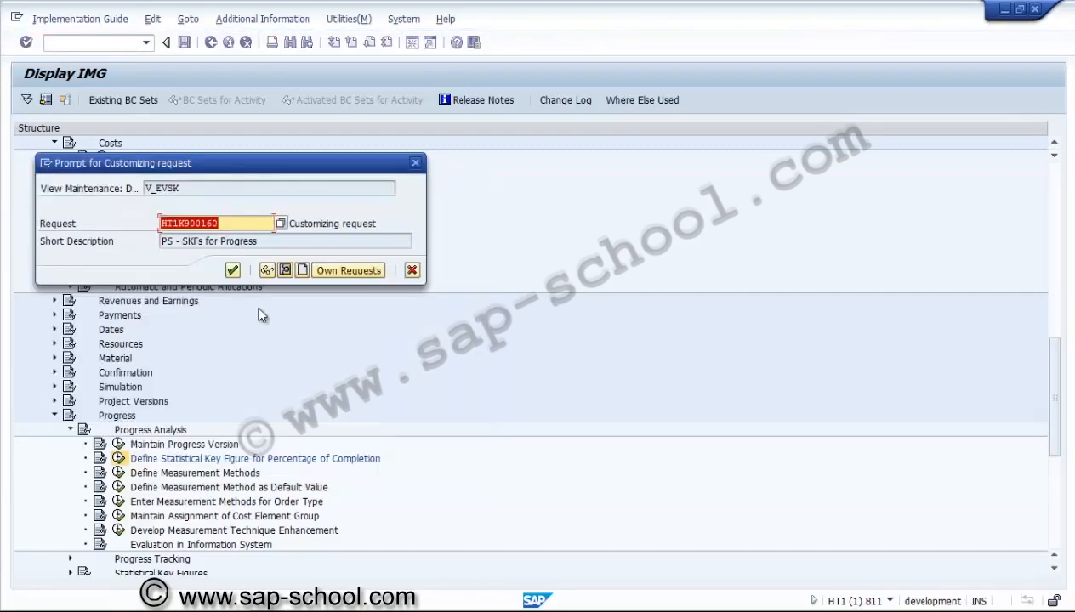
click(233, 271)
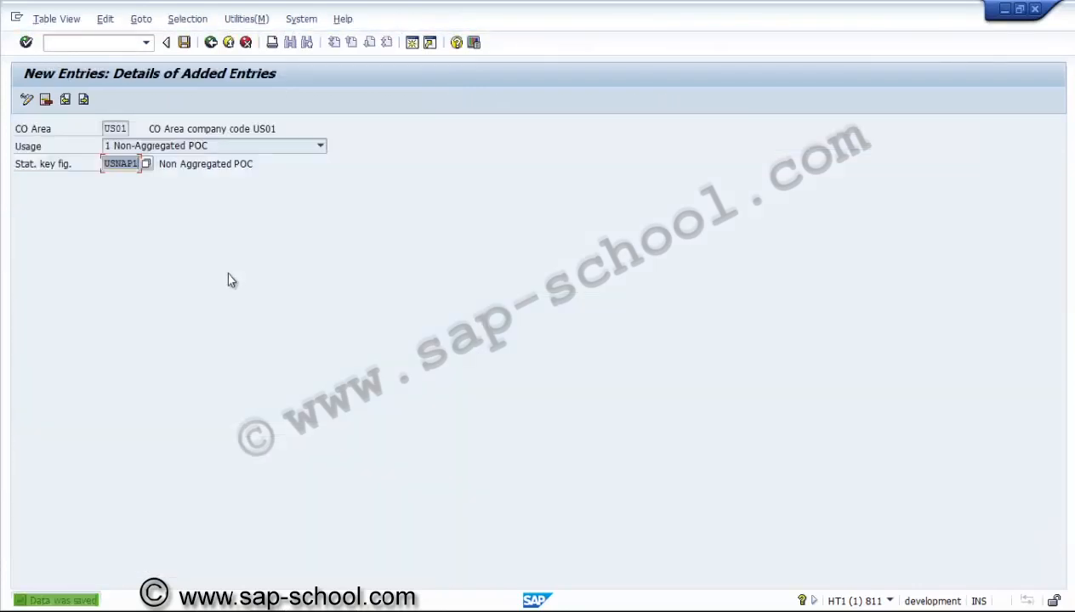
Step: Copy the US01 entry to usage 2 Aggregated POC with statistical key figure USAP01 and save it
click(211, 42)
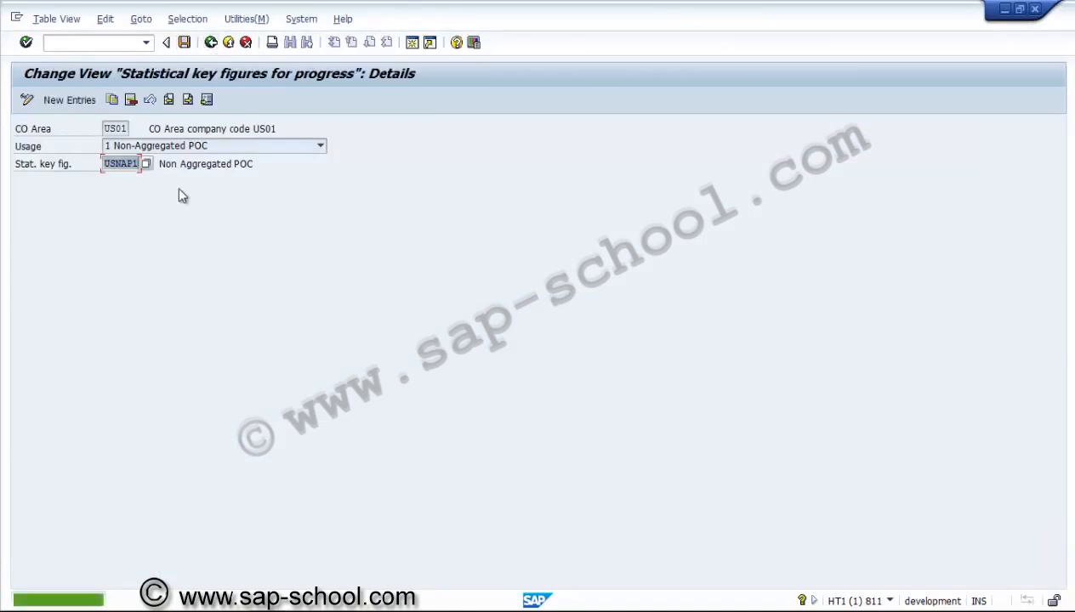
click(112, 100)
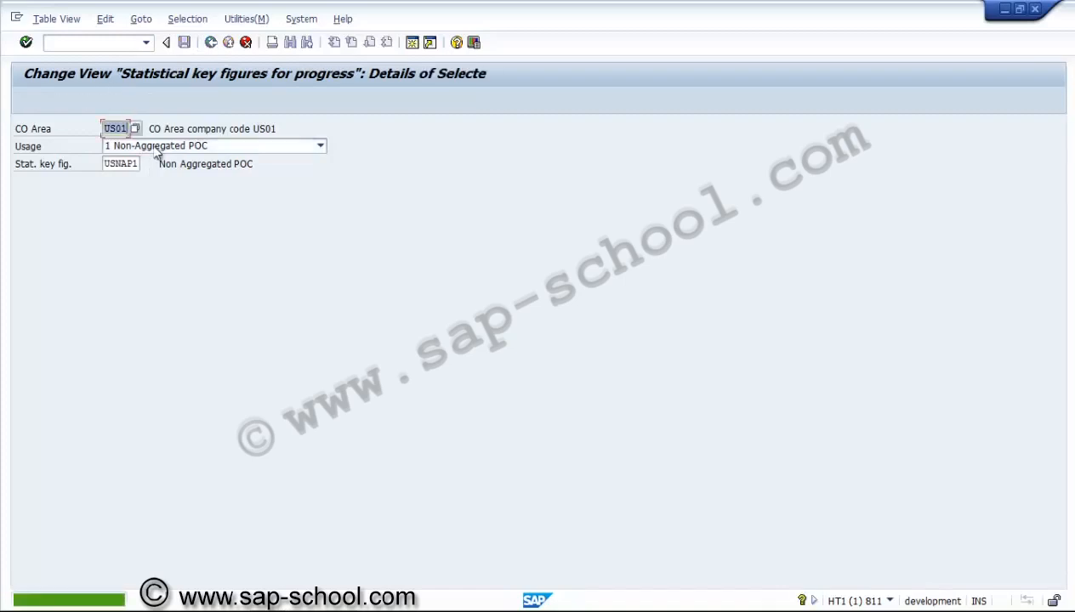
click(157, 150)
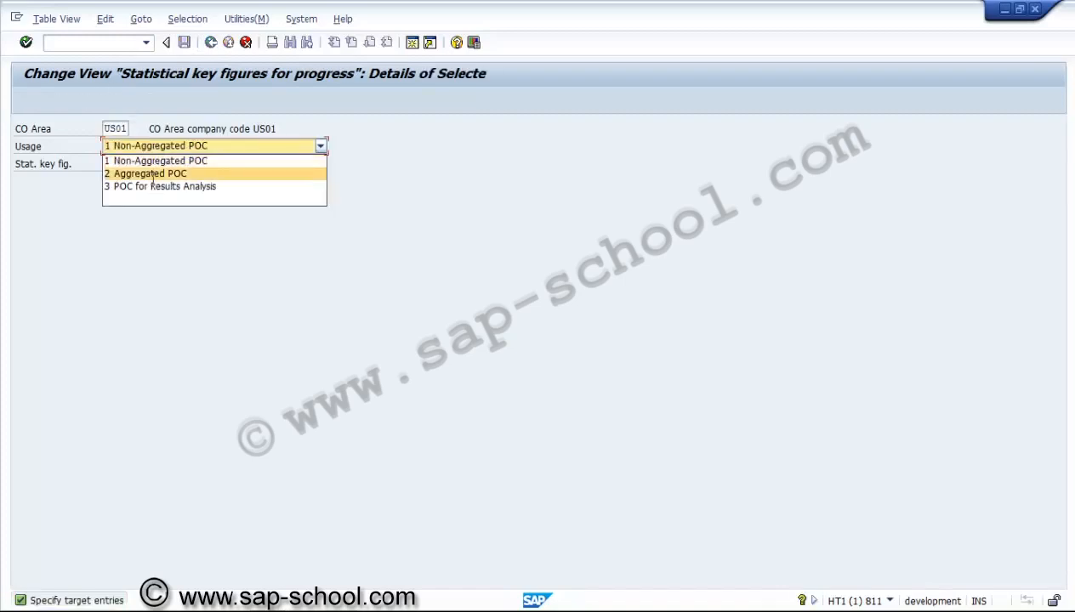
click(149, 173)
click(131, 165)
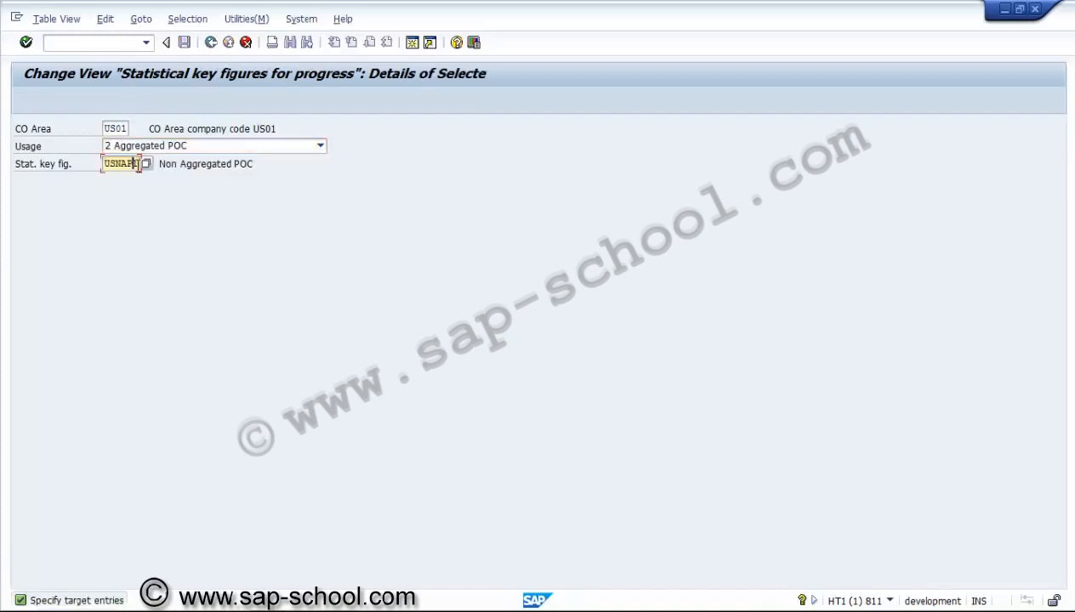
click(144, 166)
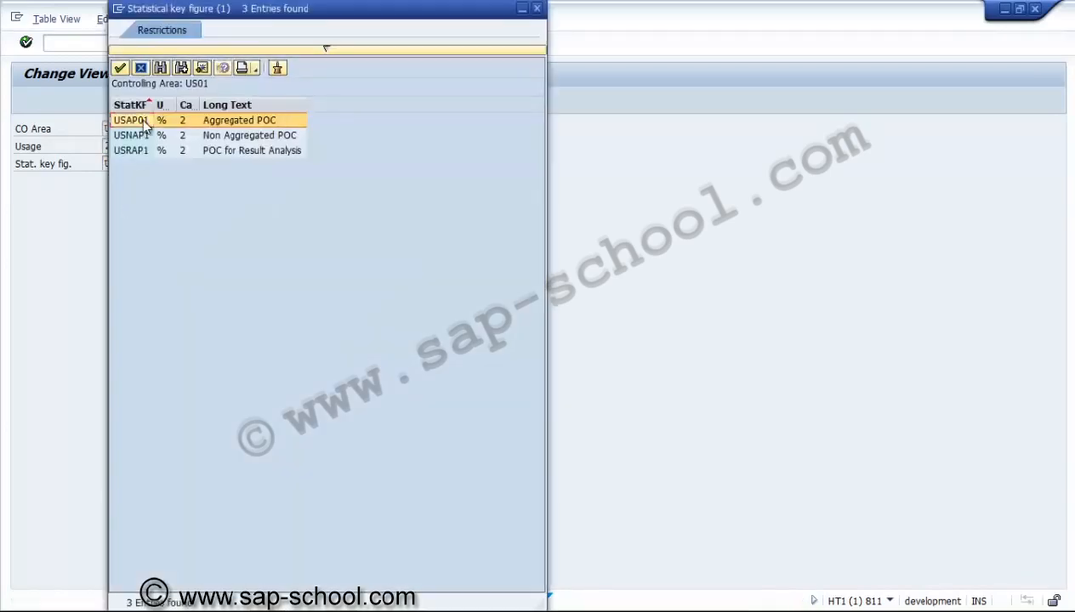
double_click(143, 122)
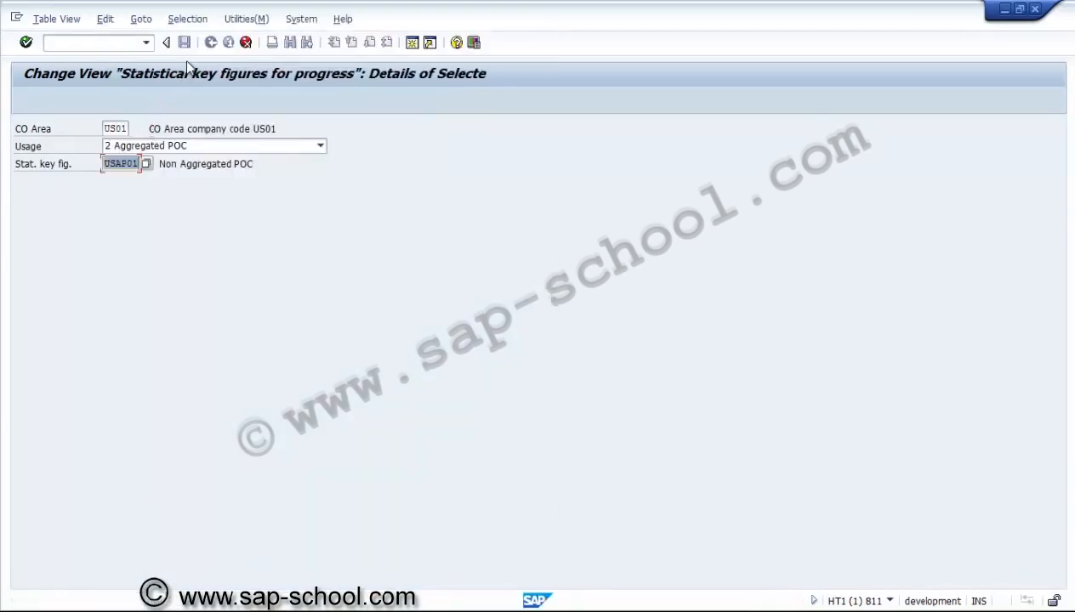
key(Return)
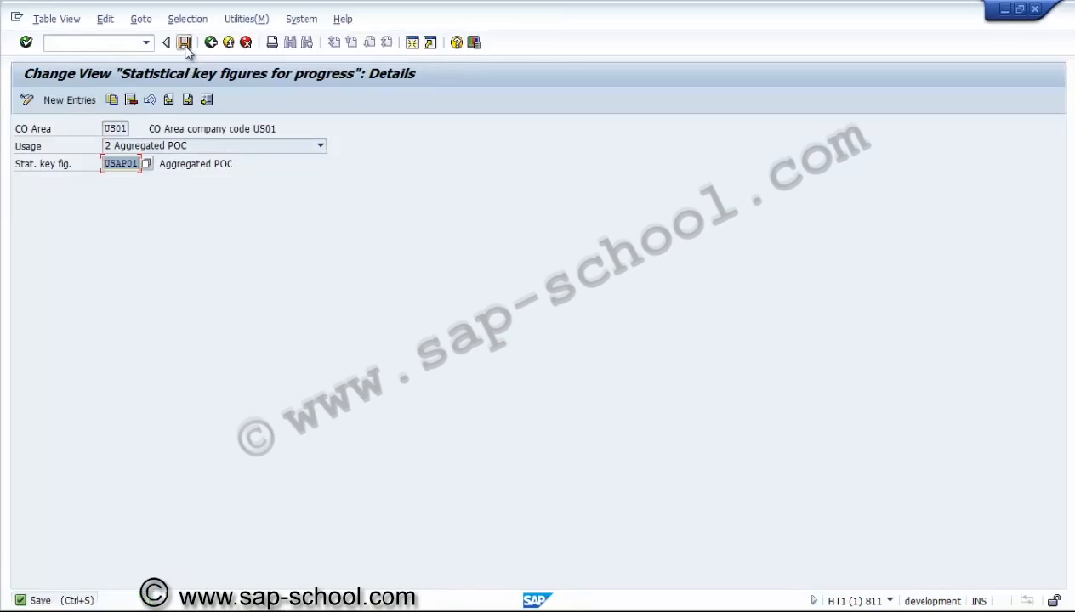
click(184, 45)
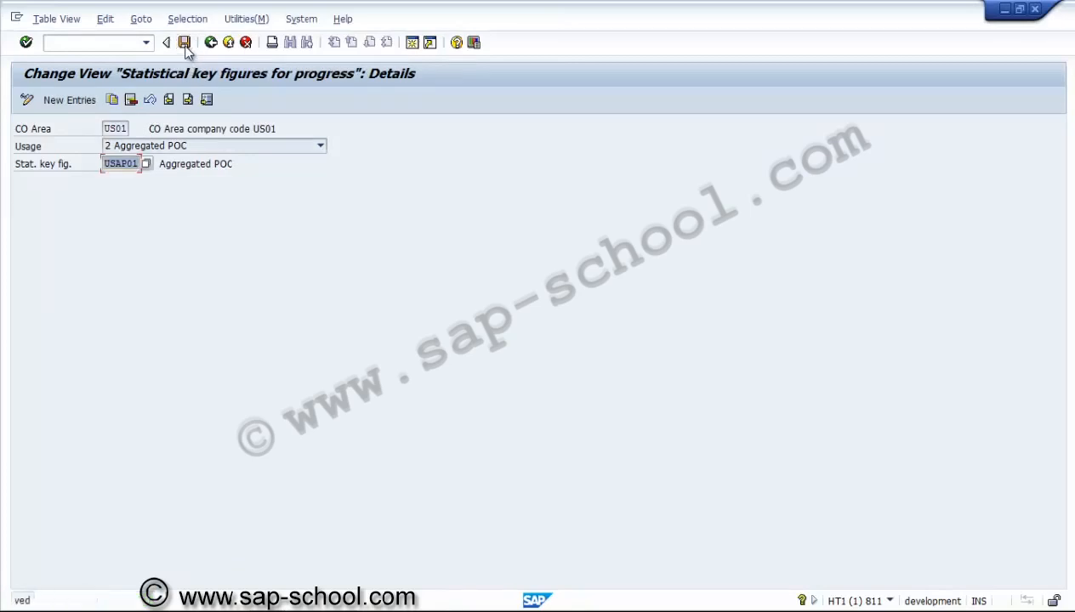
Step: Copy the Aggregated POC entry to usage 3 POC for Results Analysis with statistical key figure USRAP1 and save it
click(113, 100)
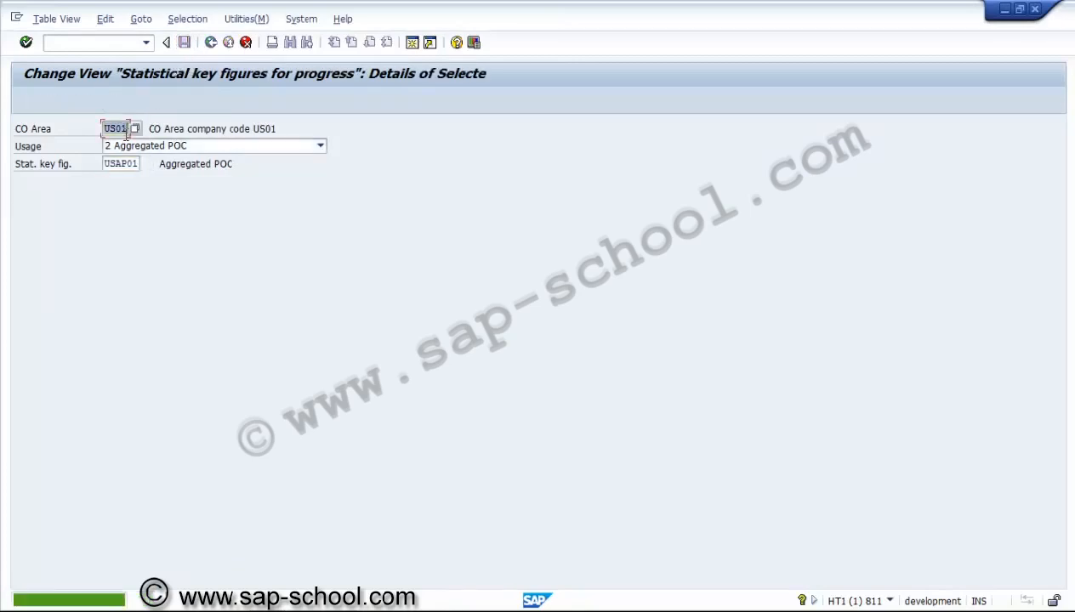
click(128, 151)
click(128, 183)
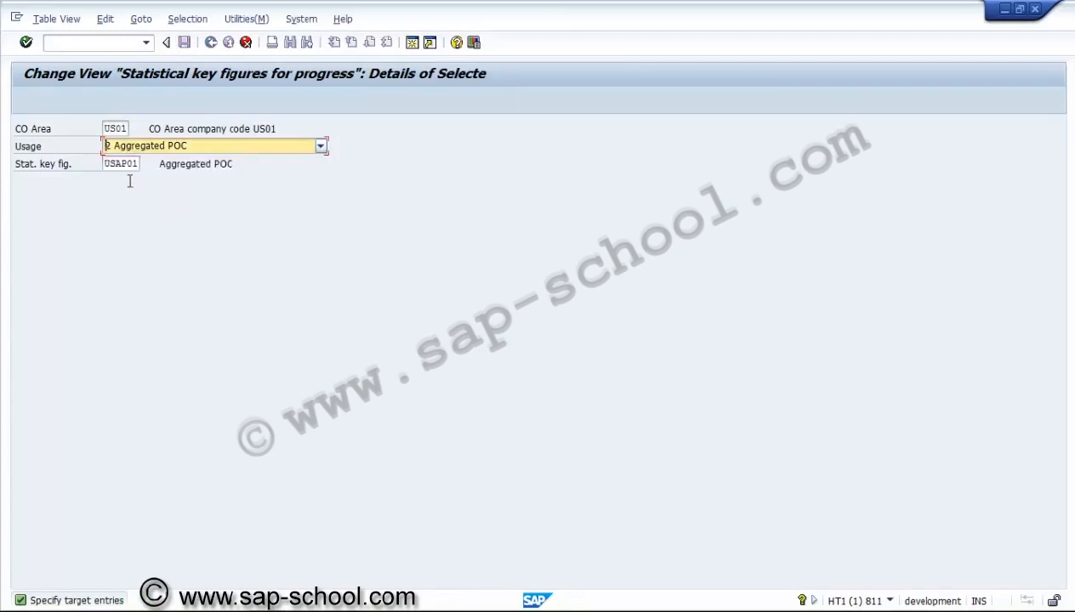
click(125, 166)
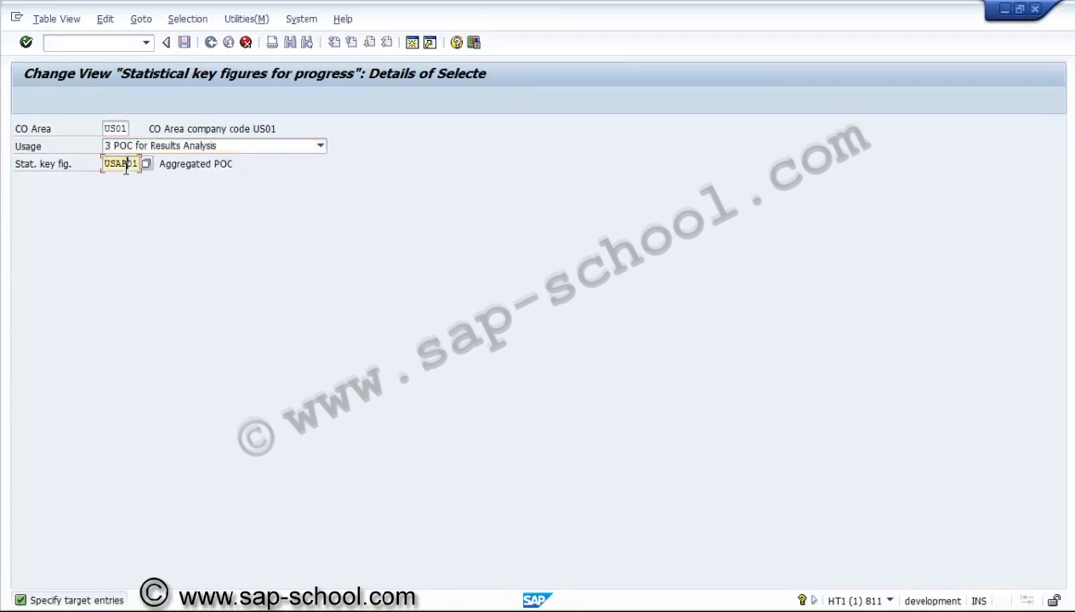
click(146, 165)
double_click(145, 155)
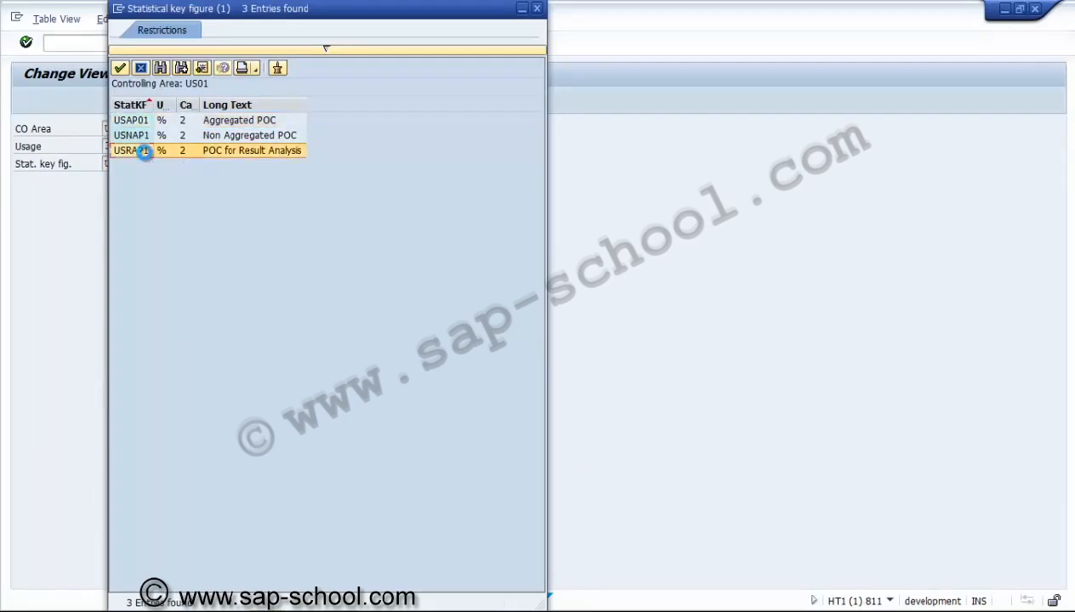
key(Return)
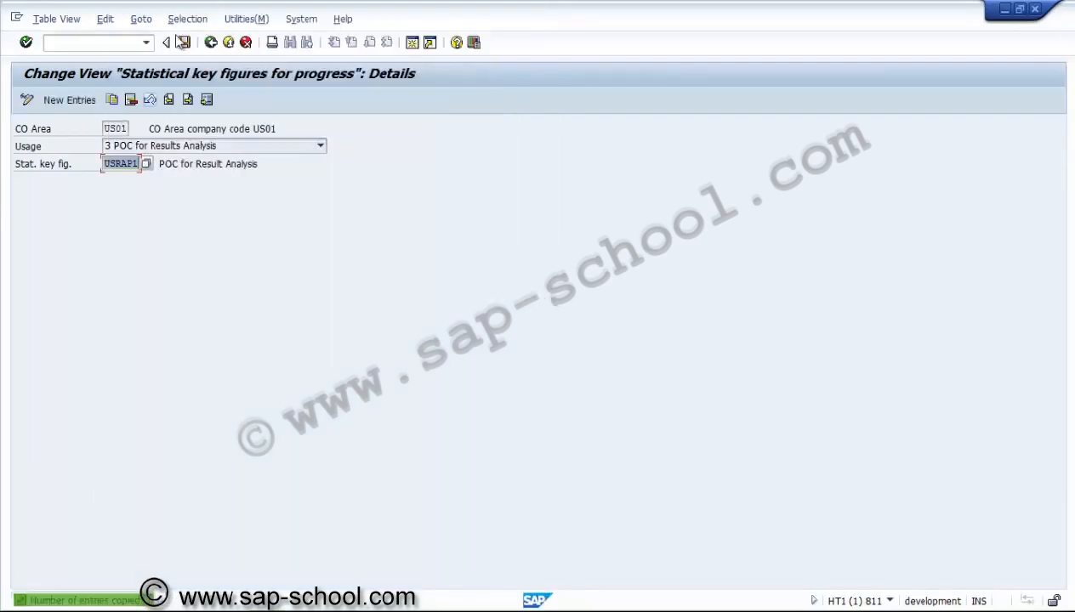
click(185, 45)
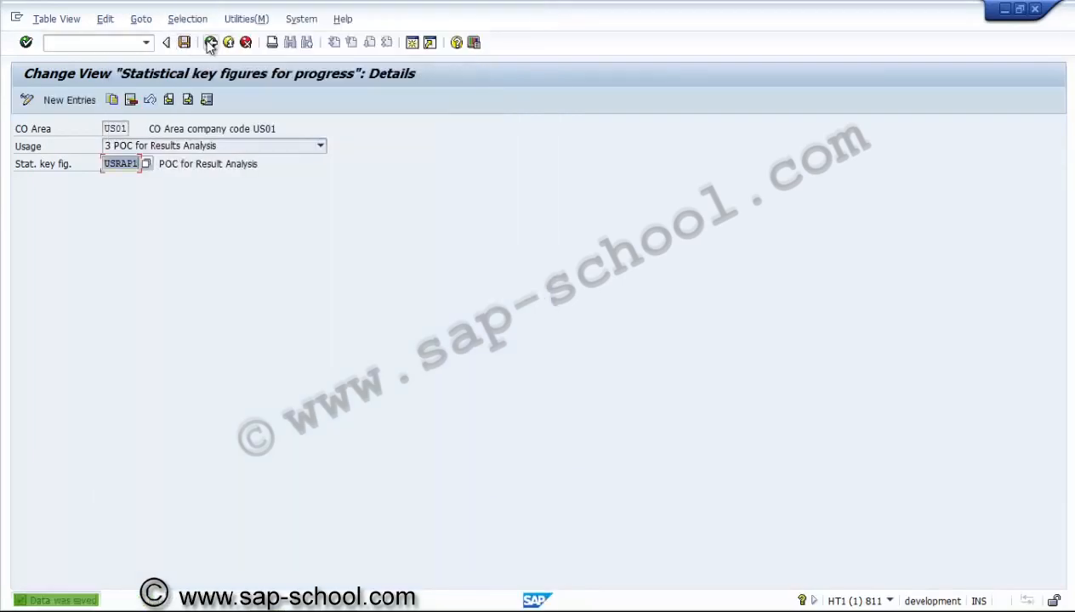
Step: Save from the overview of statistical key figures for progress and return to the implementation guide structure
click(210, 43)
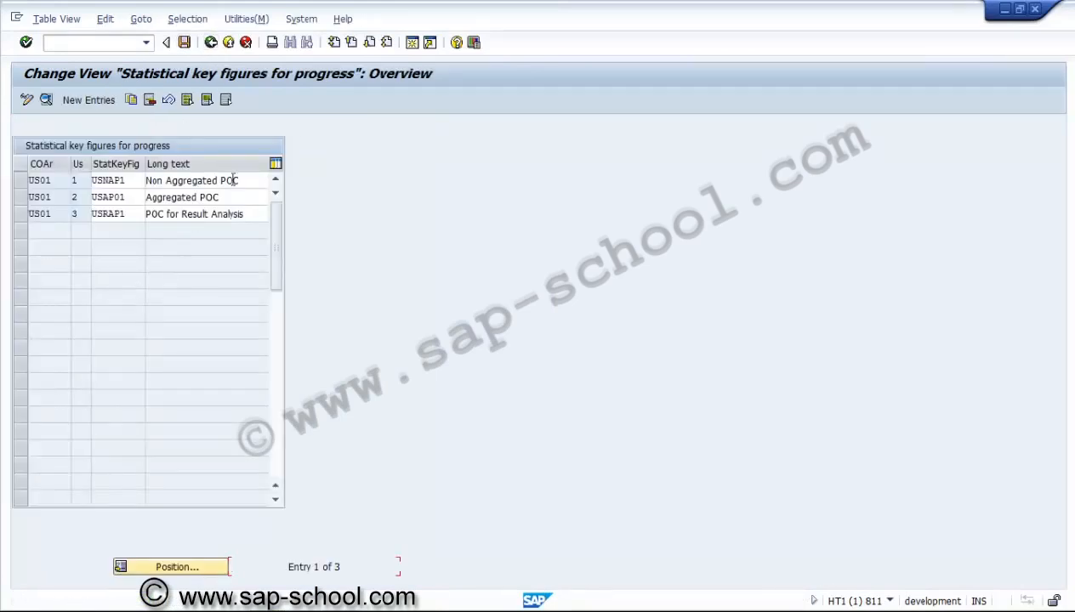
click(185, 42)
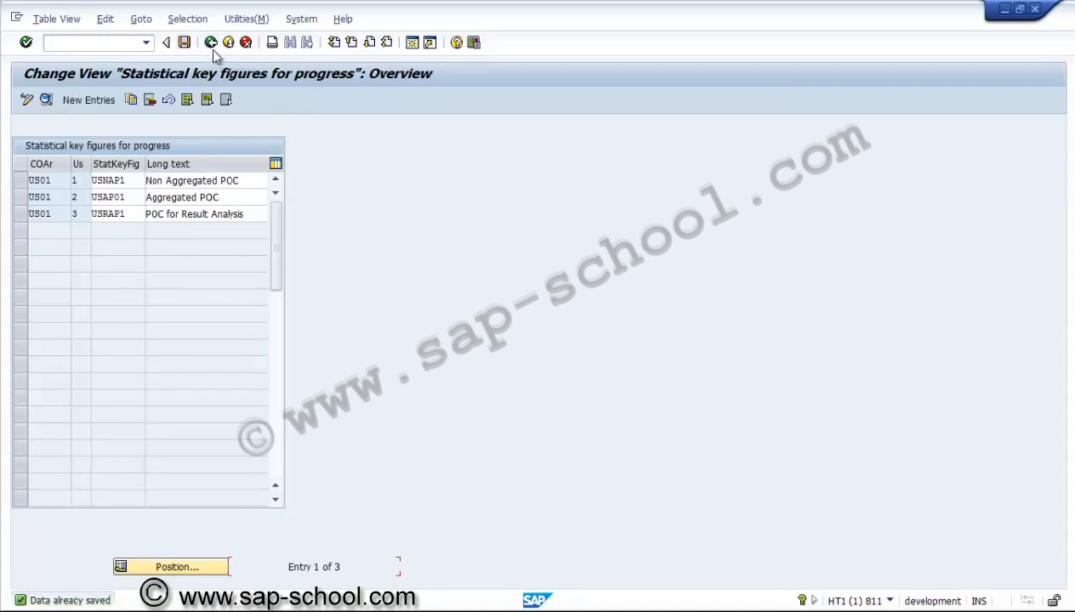
click(211, 43)
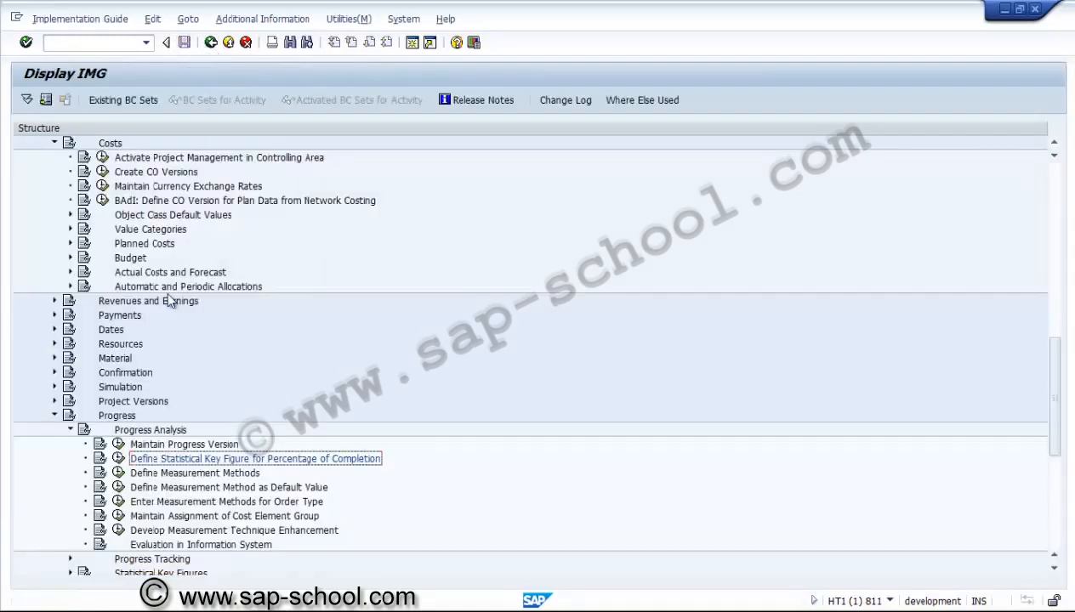
Step: Open the Define Measurement Methods activity and select the 0-100 method entry
click(119, 473)
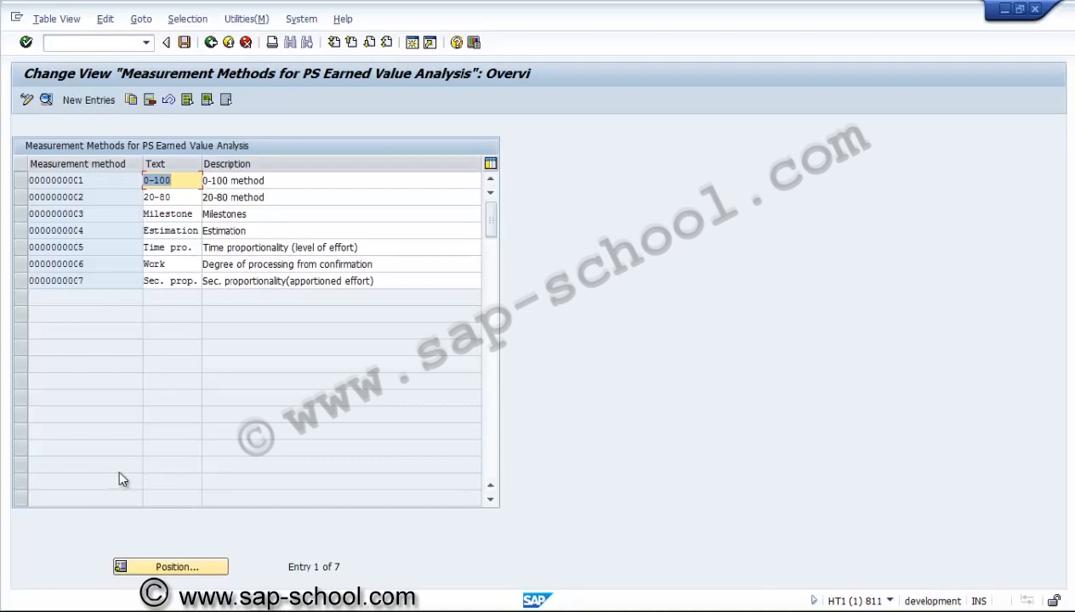
click(277, 277)
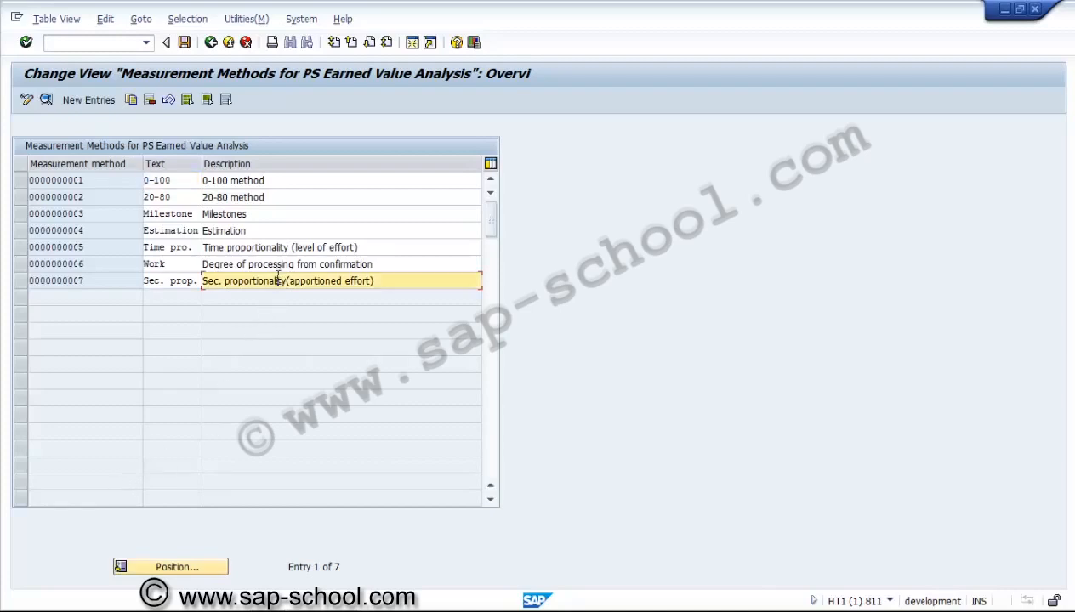
click(21, 182)
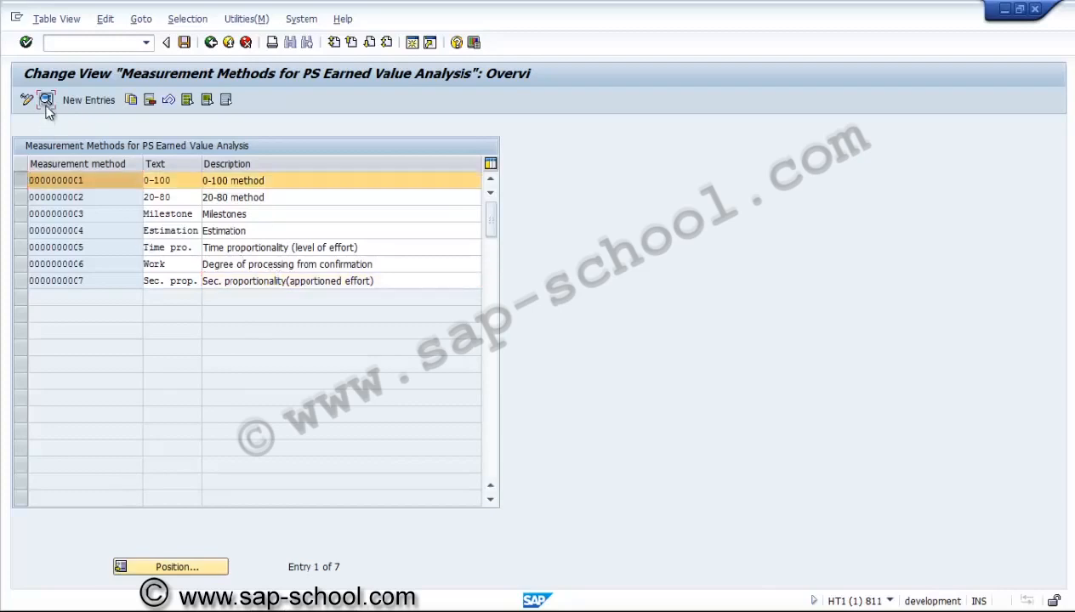
Step: Review the detail settings of the 0-100 and Work measurement methods
click(46, 99)
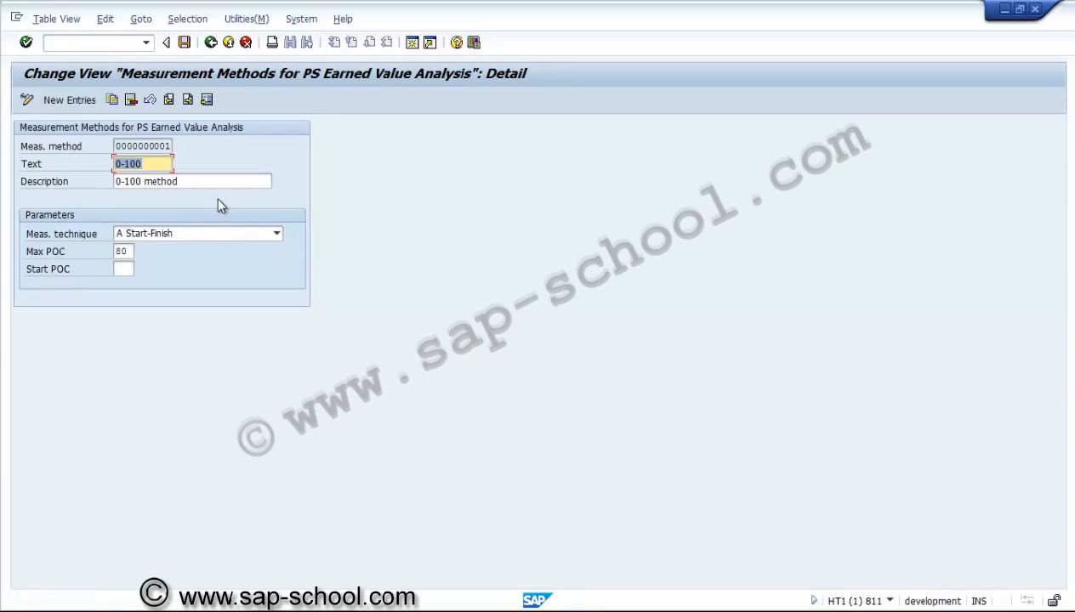
click(211, 42)
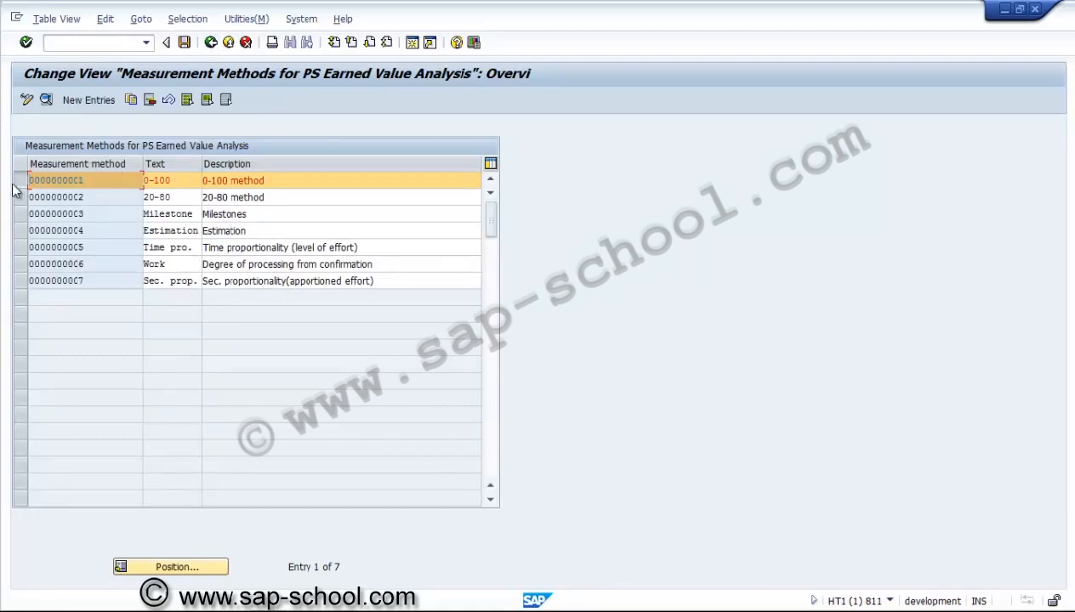
click(18, 179)
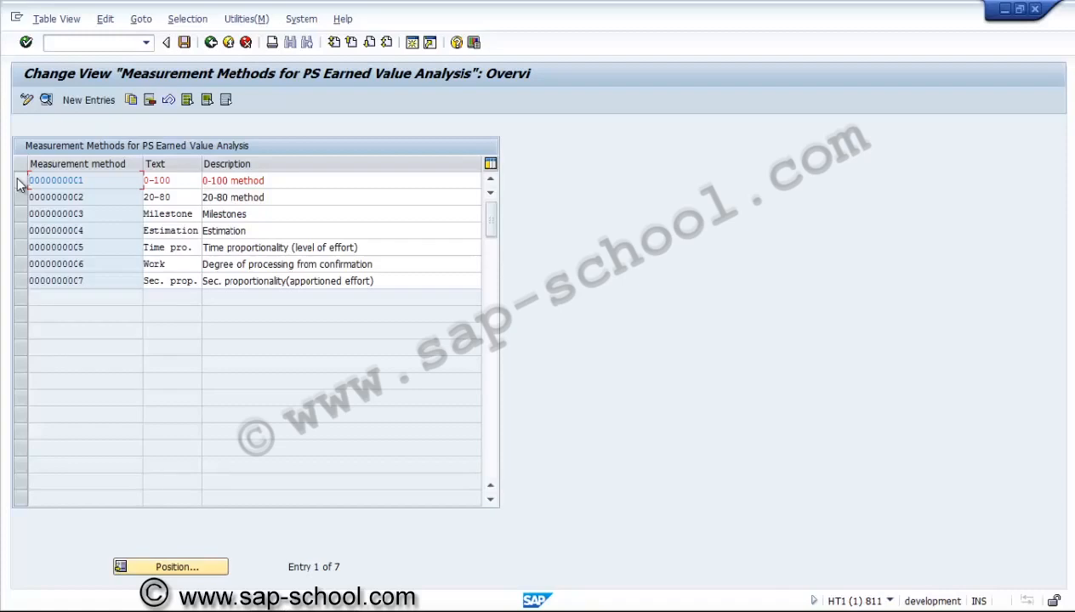
click(20, 264)
click(46, 100)
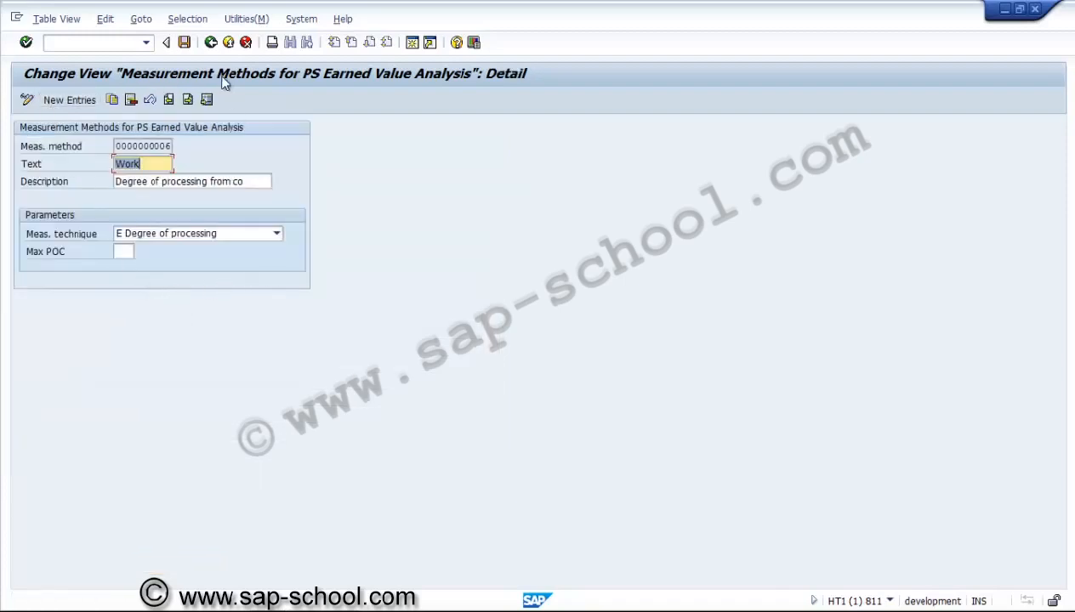
click(209, 43)
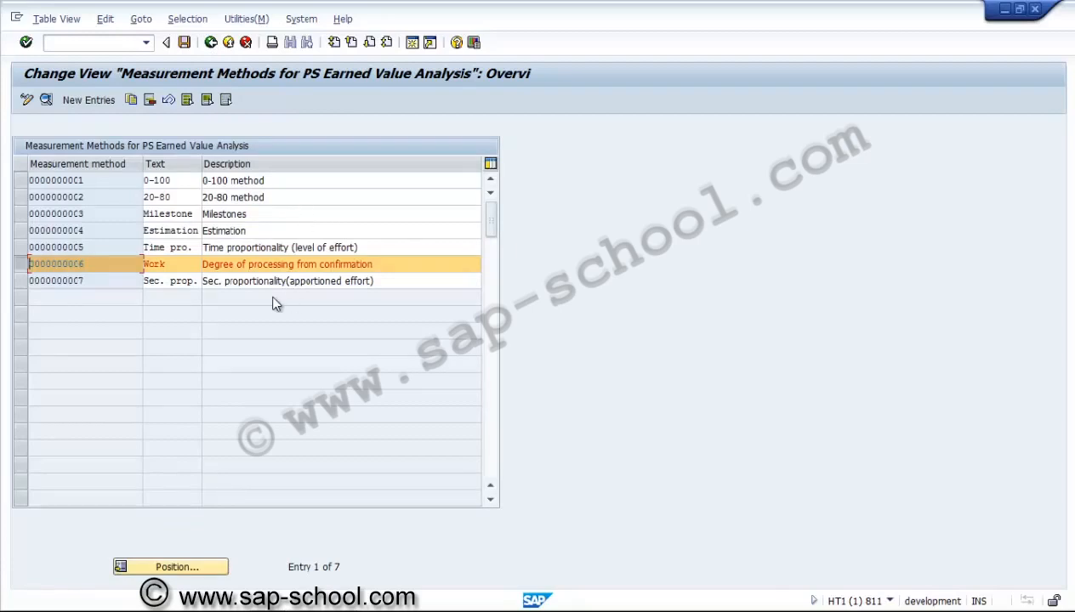
click(25, 267)
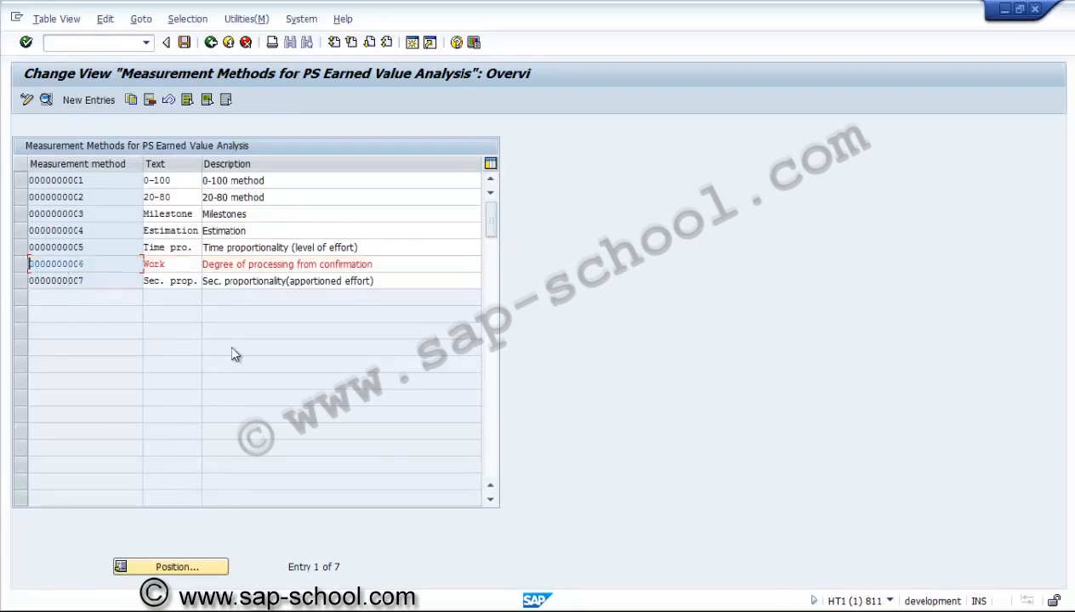
Step: Start a new measurement method entry with the method key ZUSEVA0001
click(85, 101)
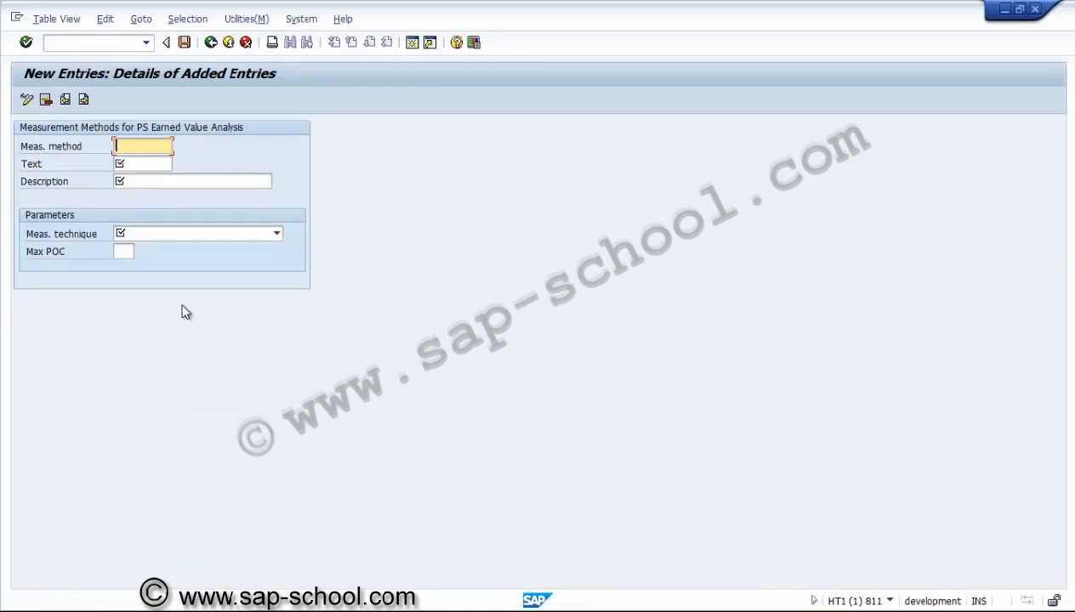
text(ZUS)
text(EVA0001)
Step: Give the new measurement method the text "Quantity" and the description "Quantutative method"
click(159, 167)
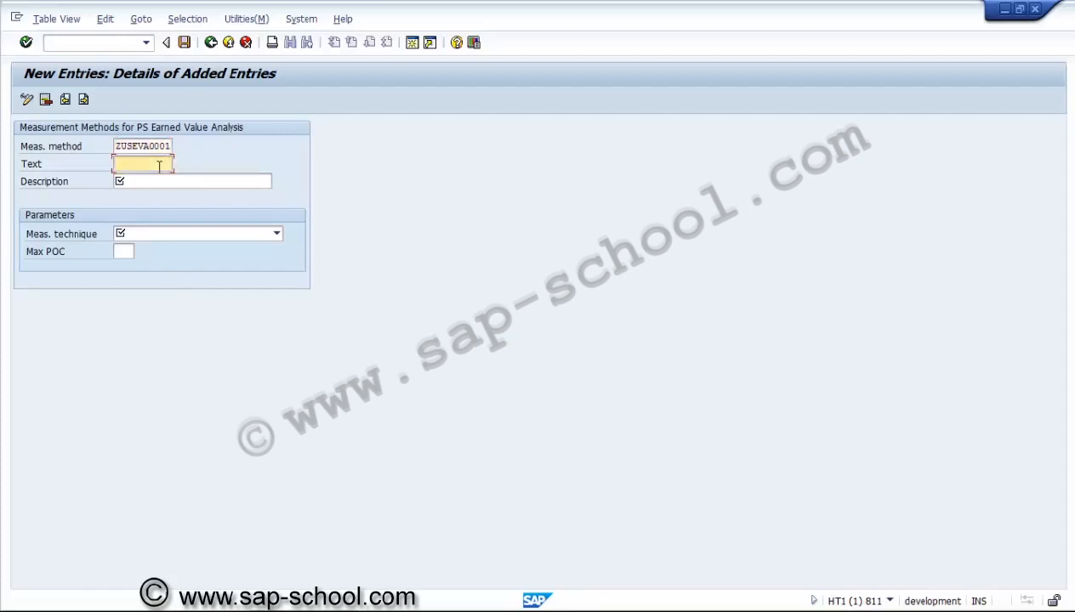
text(d)
key(BackSpace)
key(Tab)
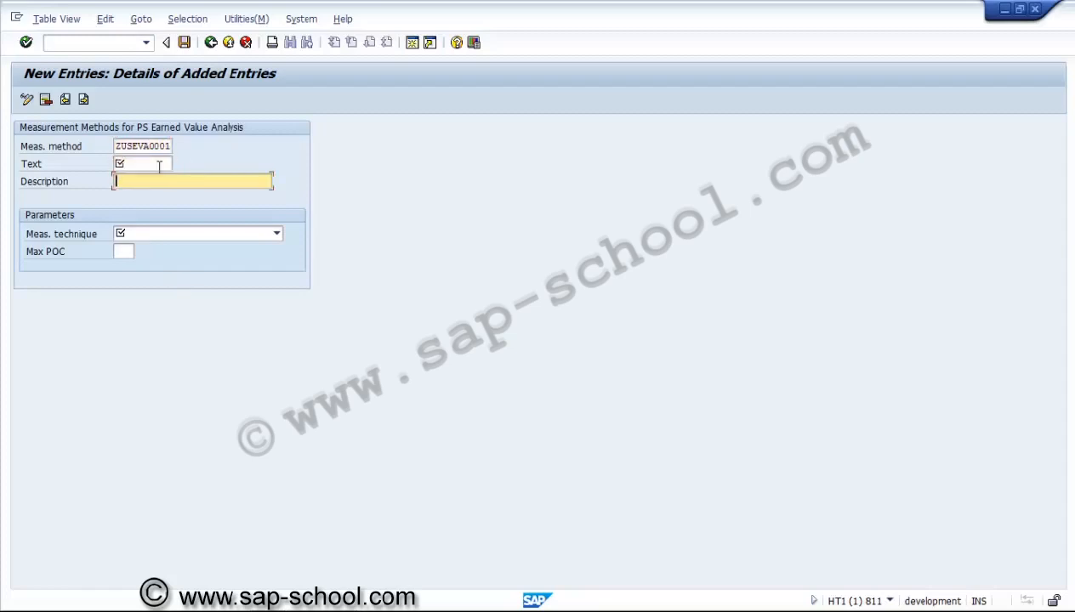
text(Qua)
key(BackSpace)
key(BackSpace)
key(BackSpace)
click(156, 164)
text(Quan)
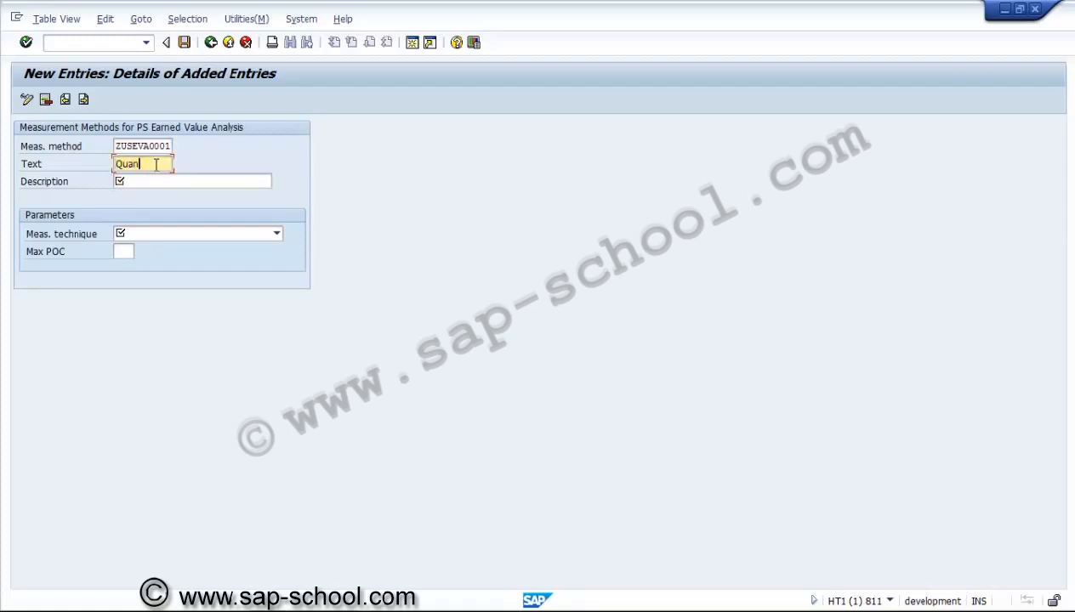
text(tity)
key(Tab)
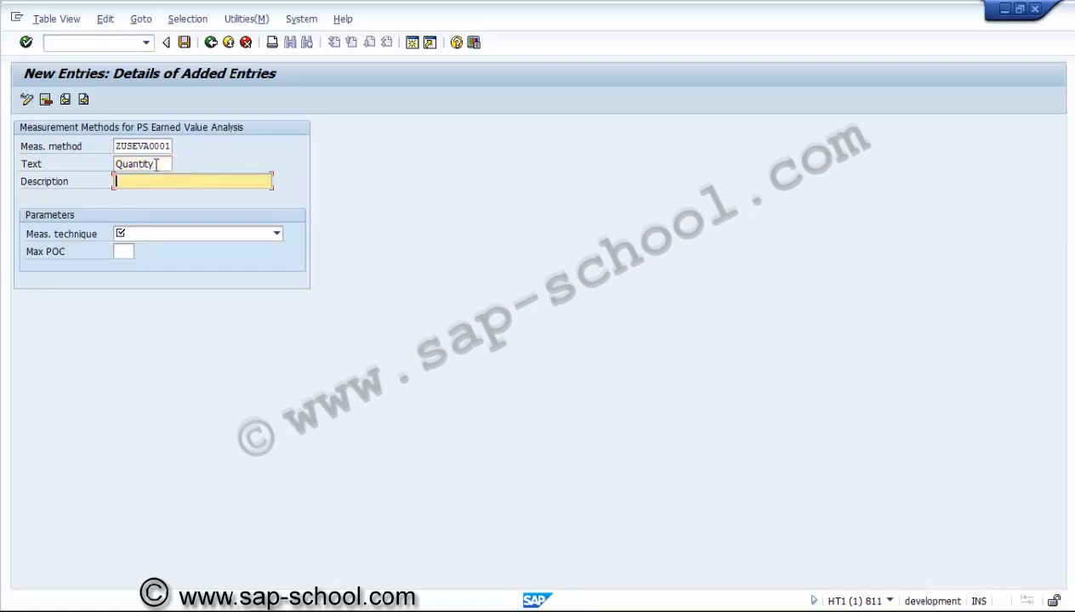
text(Quantutative method)
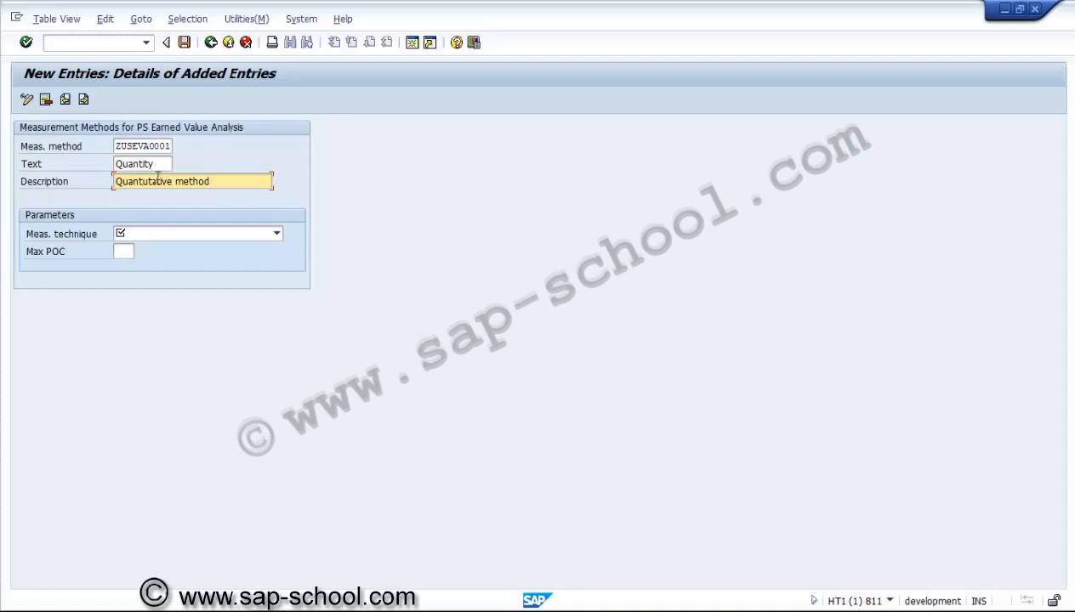
Step: Set the measurement technique to F Quantity proportional with a maximum POC of 100
click(154, 232)
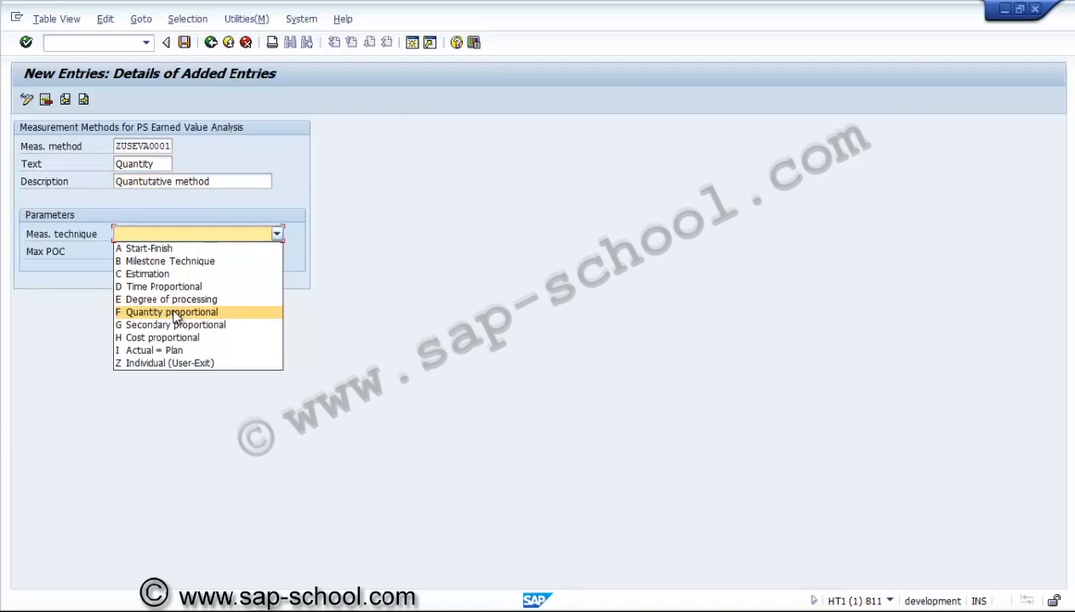
click(174, 313)
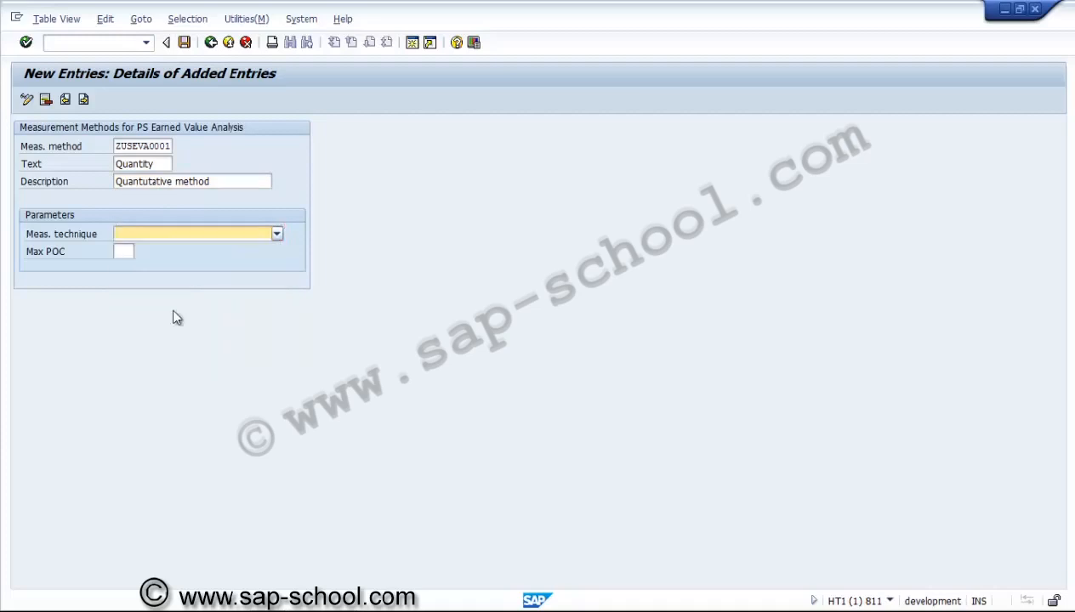
click(127, 252)
text(100)
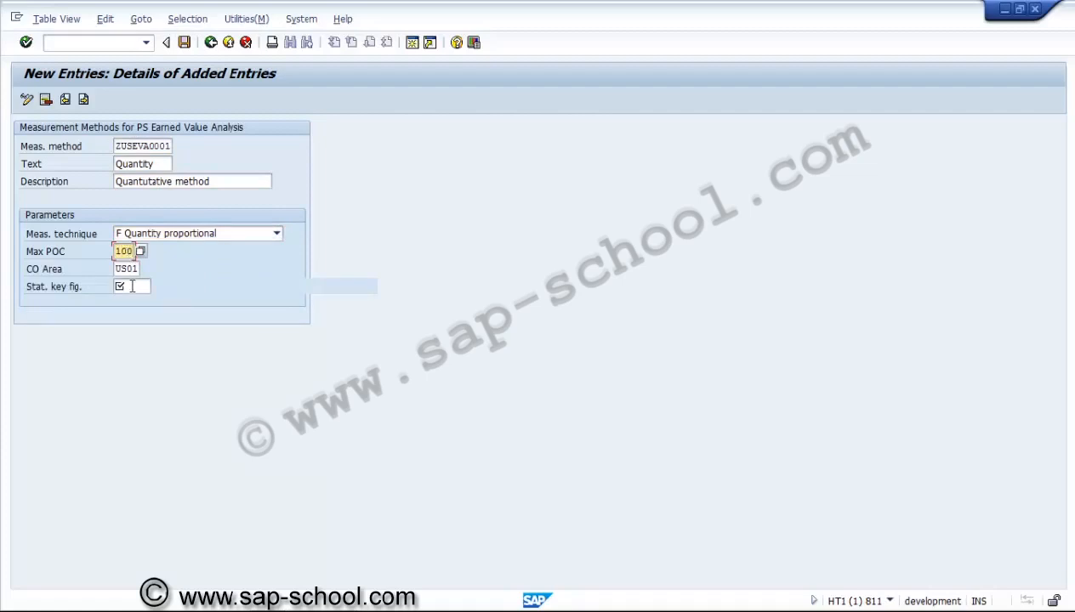
click(131, 287)
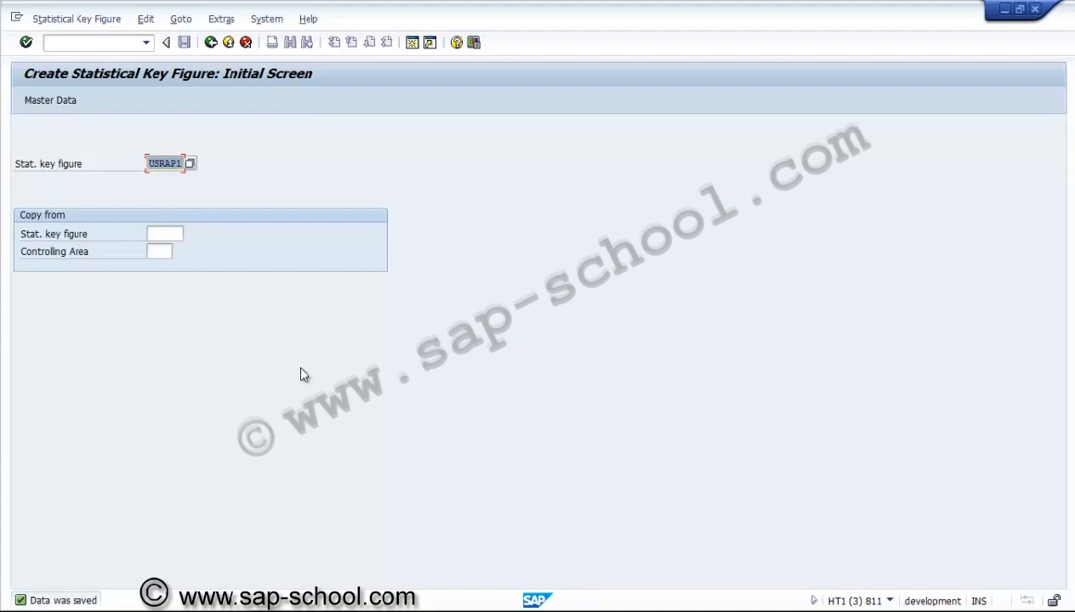
Step: In the statistical key figure creation session, enter USPAP1 as the new key figure and open its master data
click(161, 165)
key(Delete)
key(Delete)
key(Delete)
key(Delete)
text(PAP1)
key(Return)
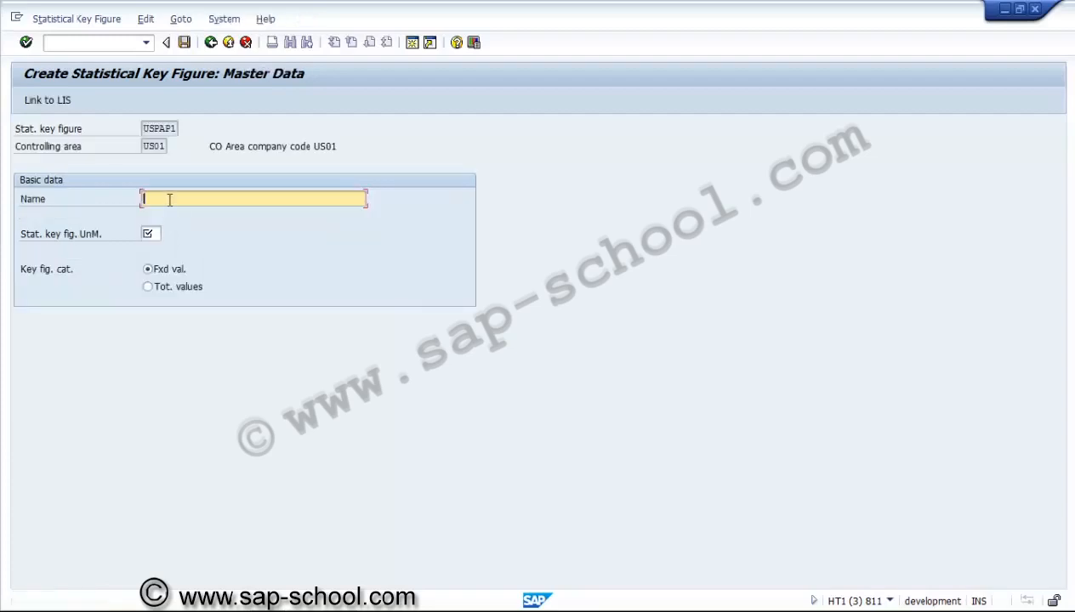
Step: Name the key figure "SKF for Planned and Actual values", set unit ea and category total values, and save it
text(SKF for Planned and Actual values)
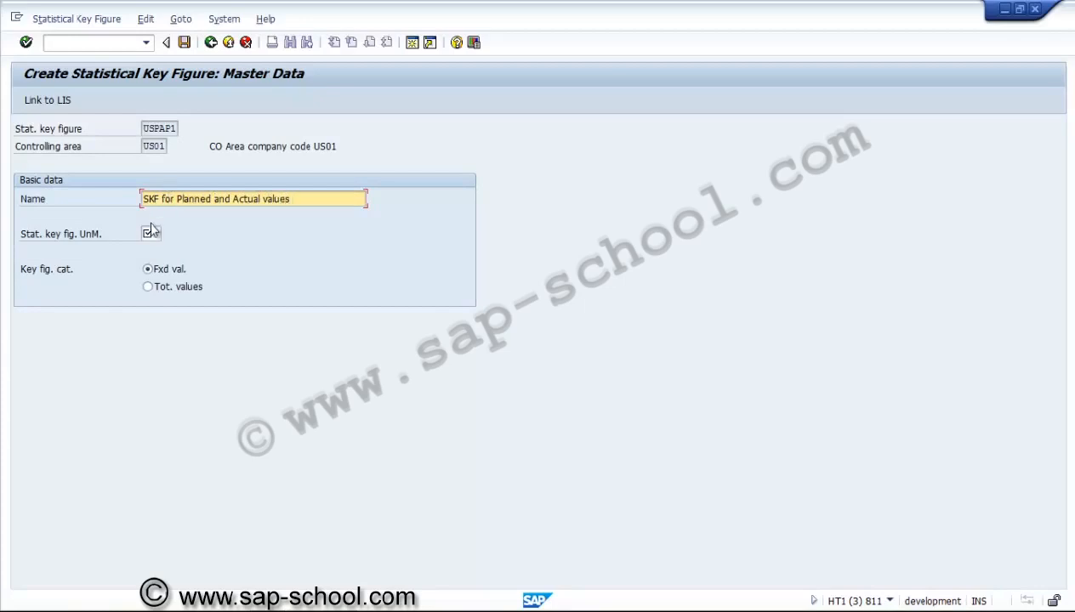
click(151, 232)
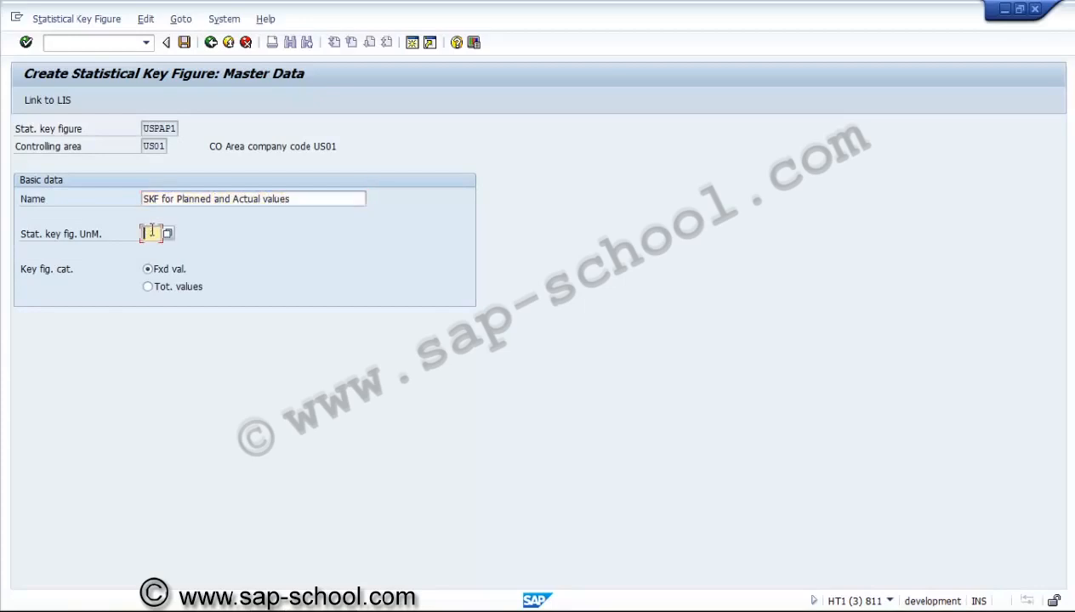
text(ea)
click(147, 286)
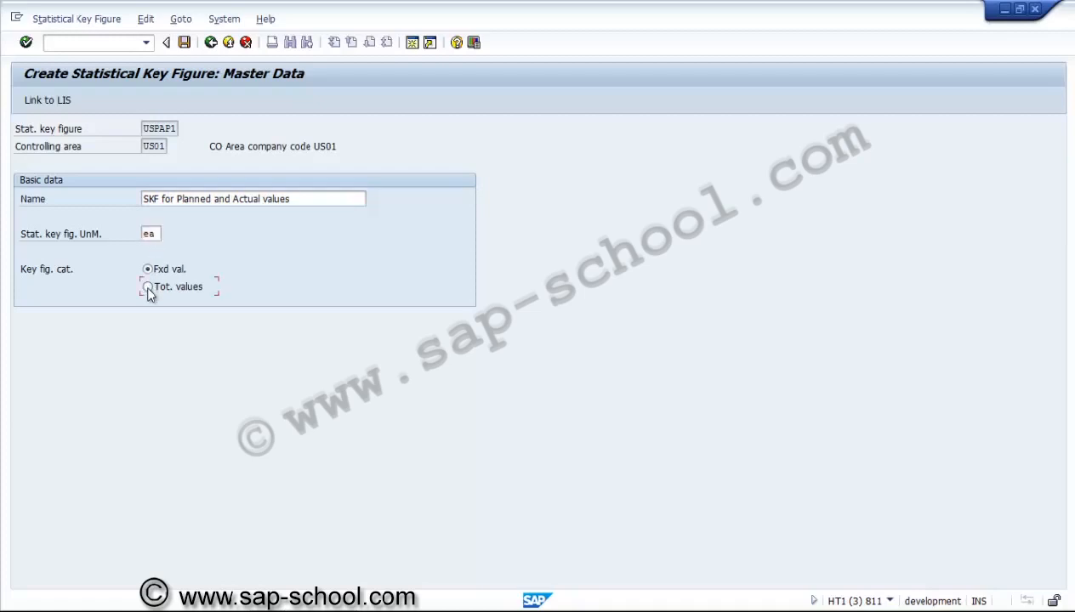
click(184, 43)
Step: Return to the measurement method entry and assign USPAP1 as its statistical key figure
key(alt+Tab)
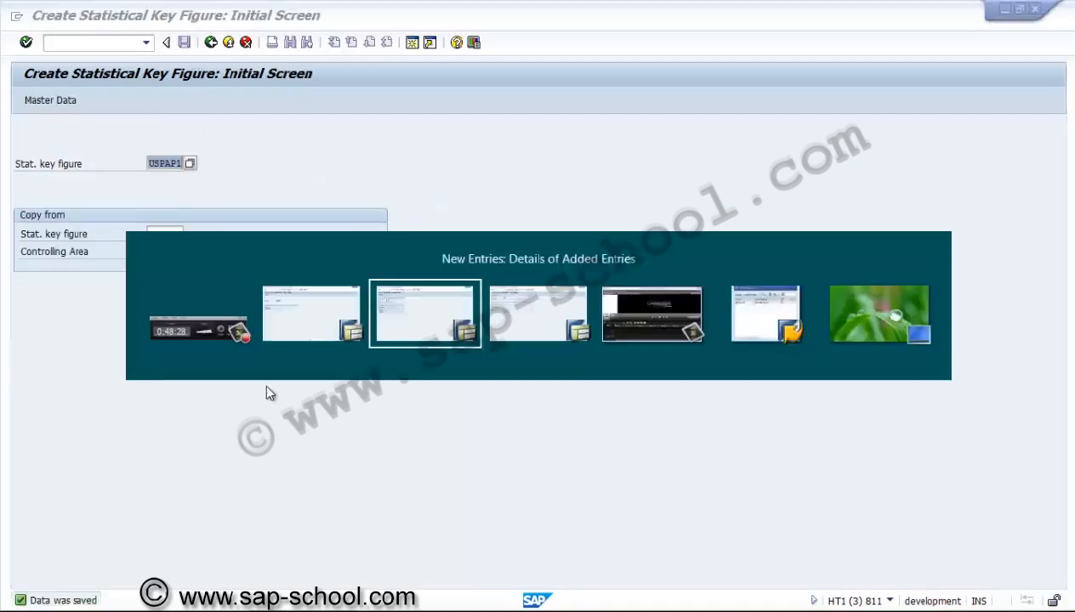
click(156, 287)
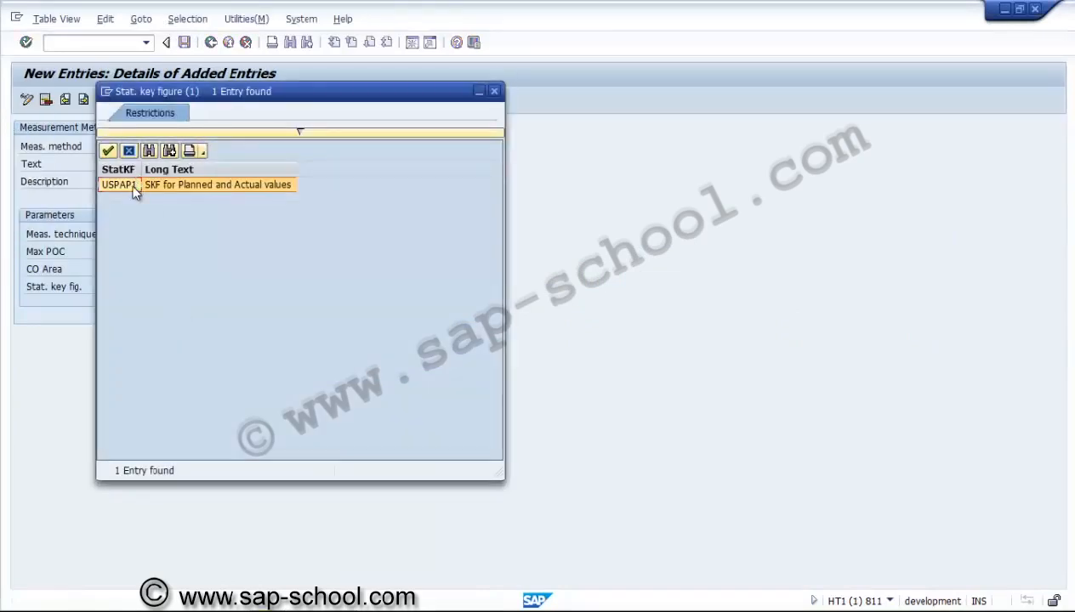
double_click(132, 183)
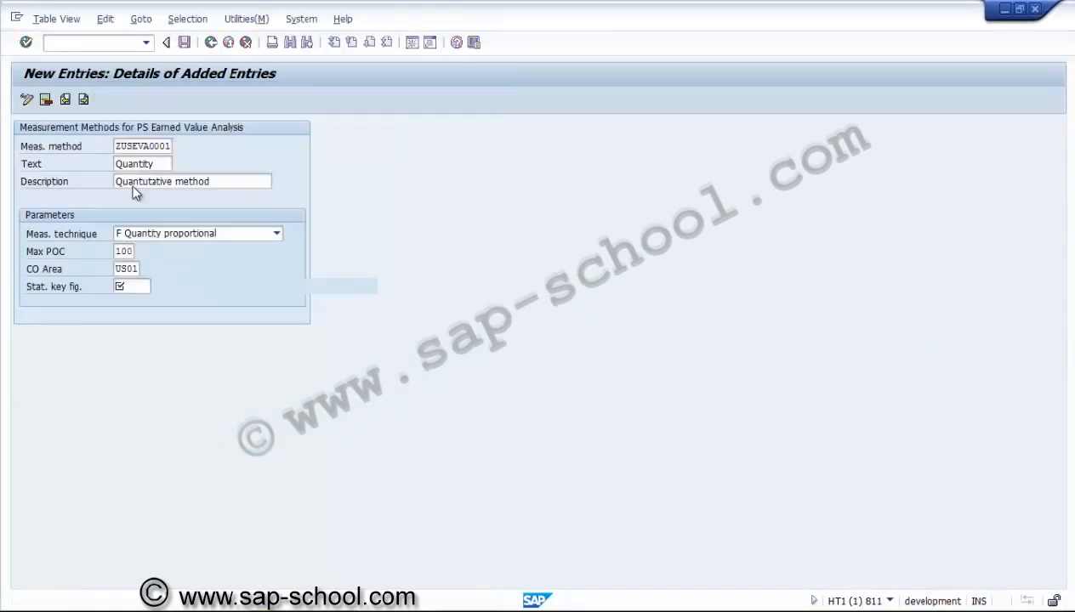
Step: Save the measurement method under a new customizing request described as "PS - Measurement method"
click(184, 42)
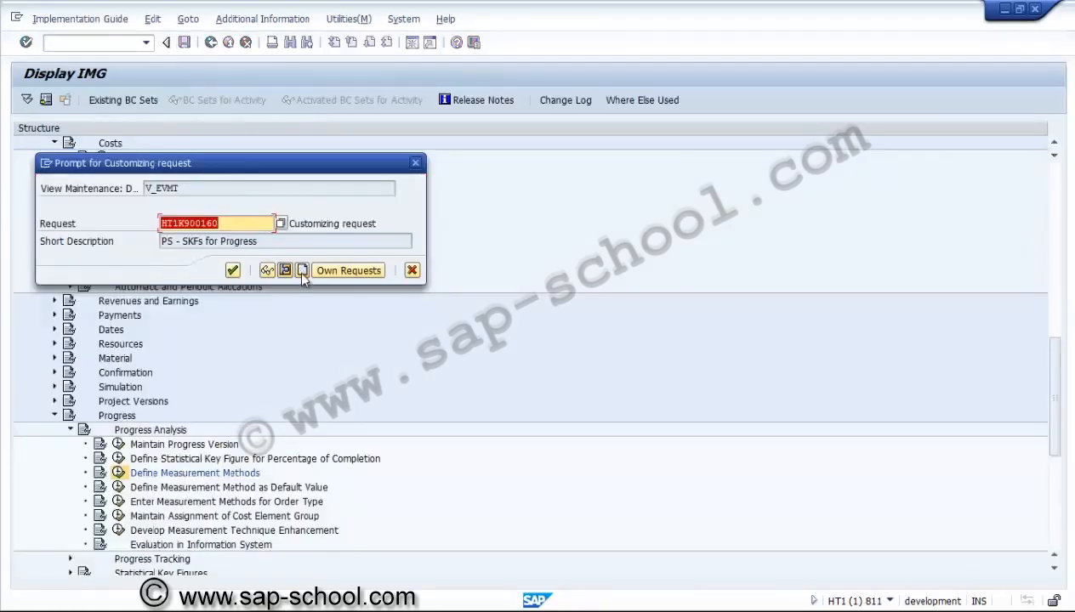
click(303, 273)
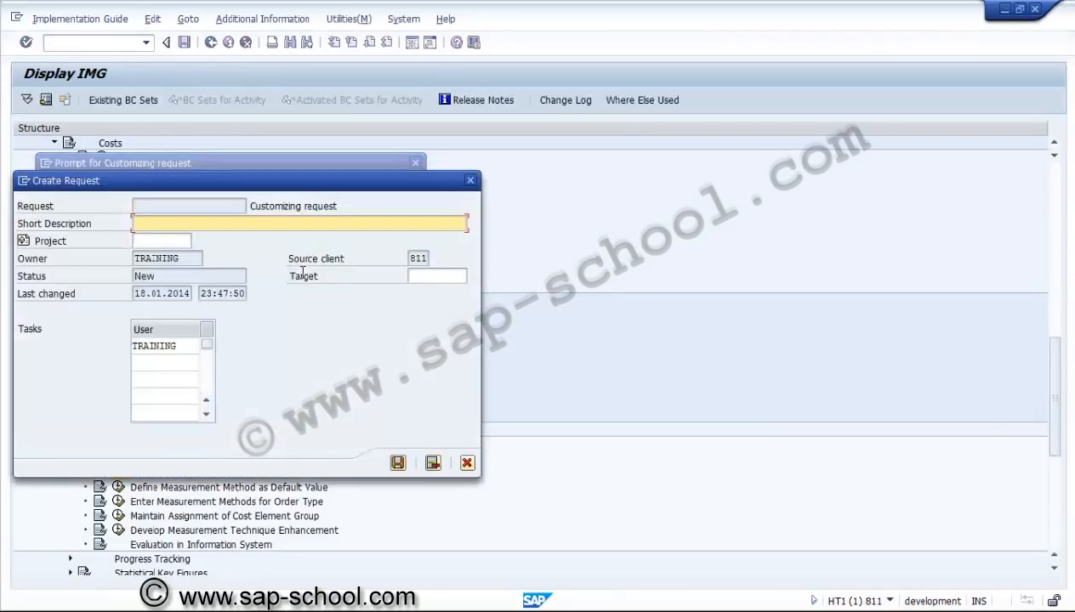
text(PS - Measurement metho)
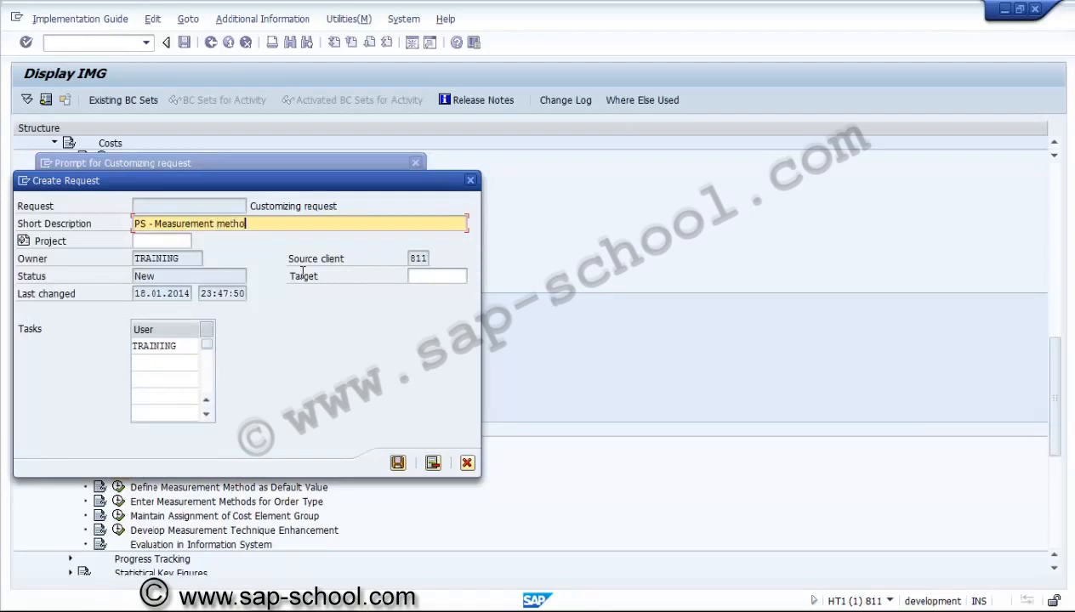
text(d)
click(397, 462)
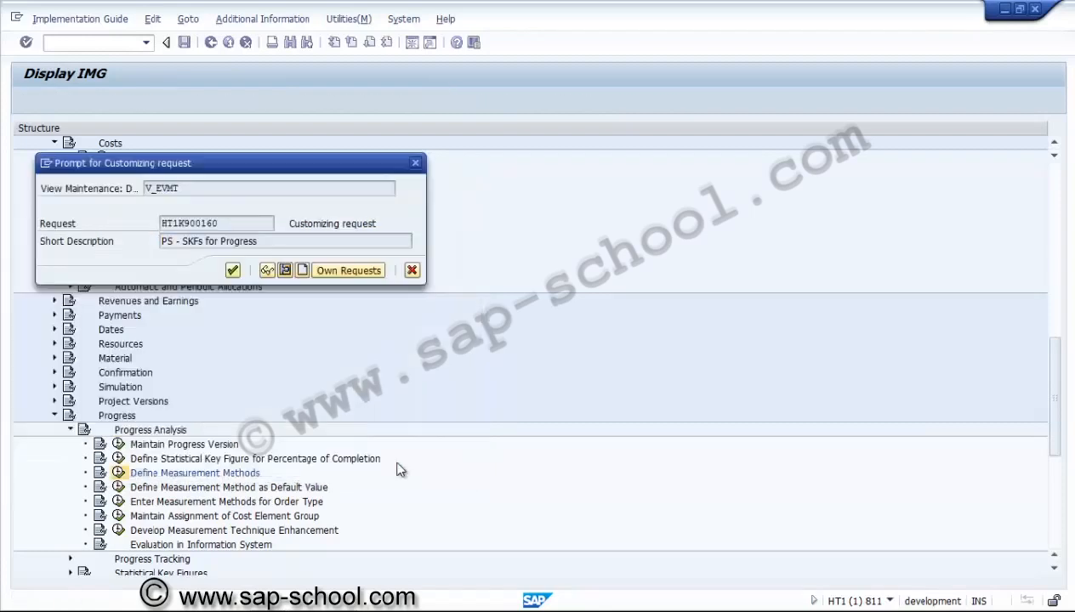
click(232, 271)
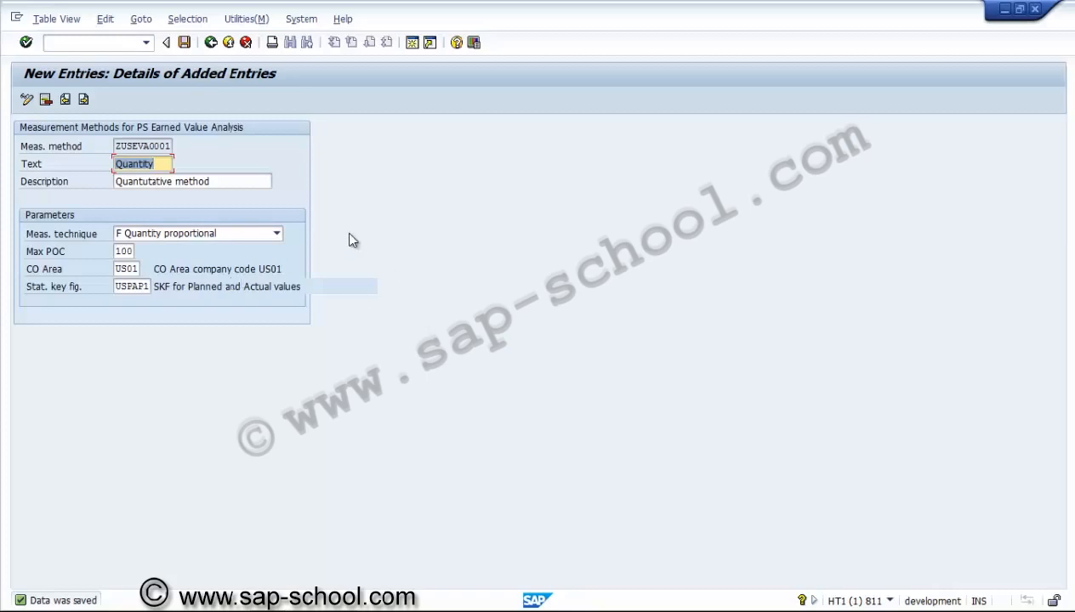
Step: Open Define Measurement Method as Default Value for controlling area US01 and start a new entry
click(210, 43)
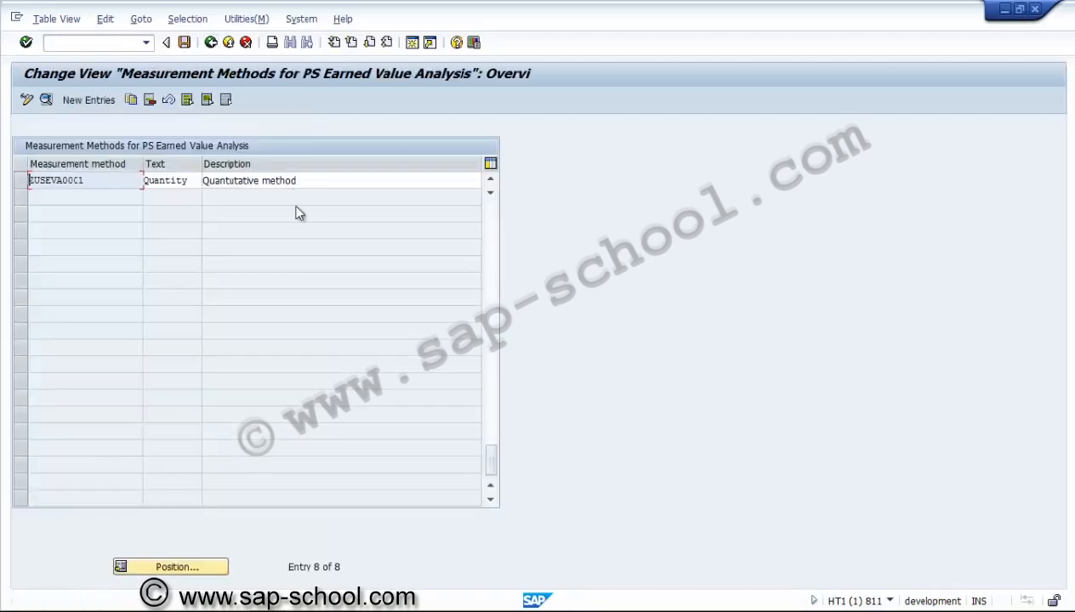
click(211, 43)
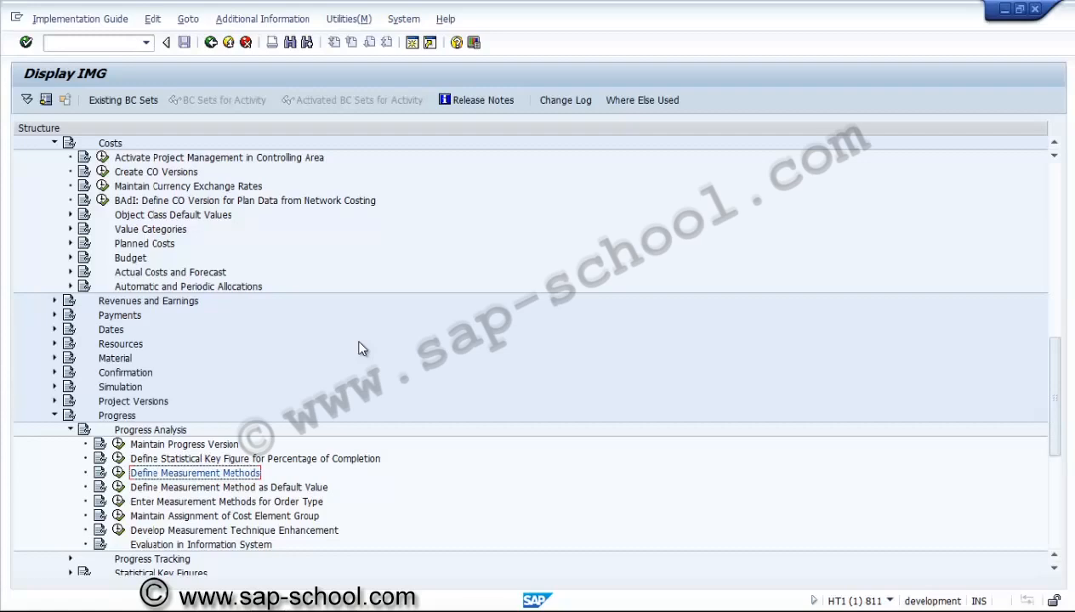
click(119, 489)
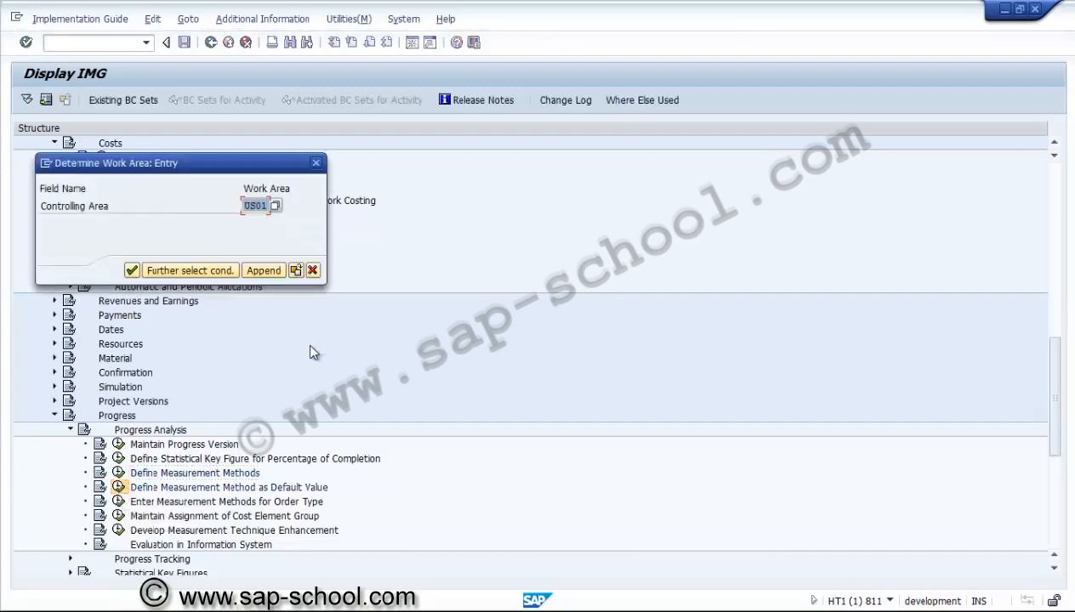
click(131, 270)
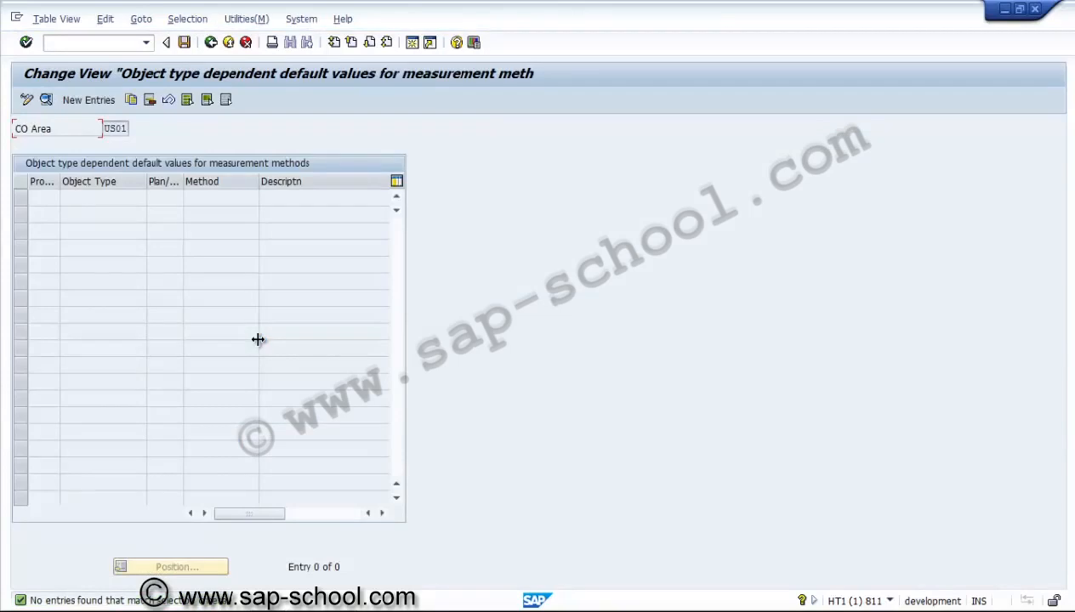
click(102, 96)
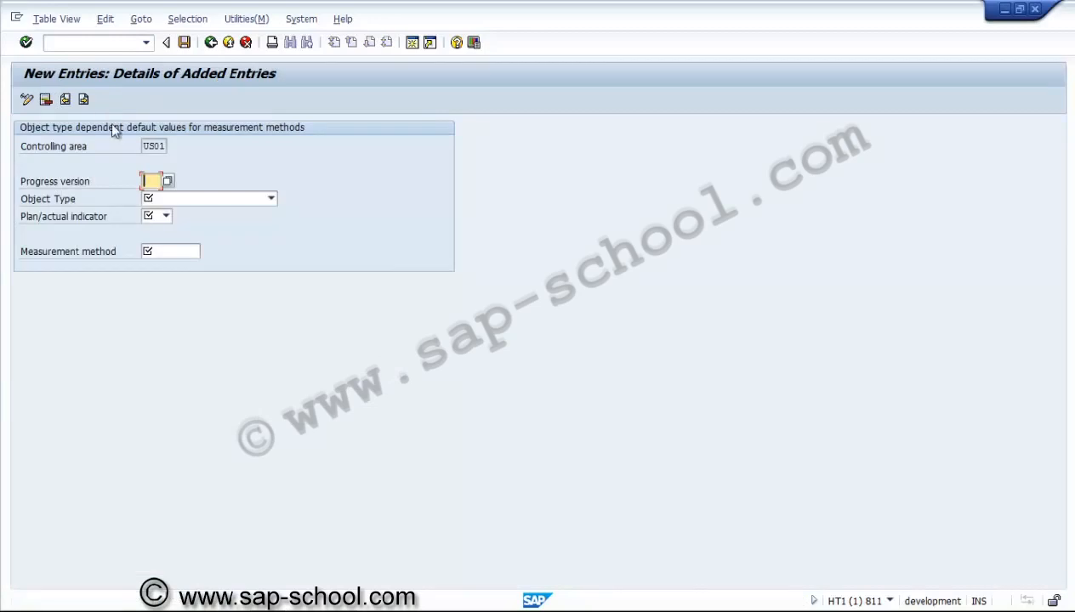
Step: Set the new default entry's progress version to NPA and its object type to 2 Activity, internal processing
click(166, 183)
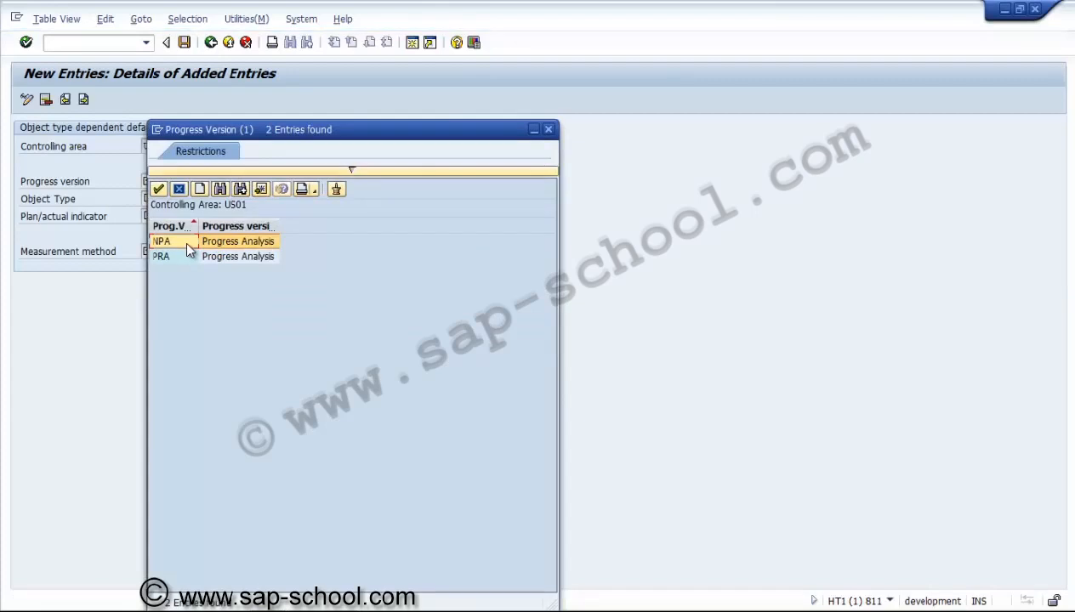
click(183, 256)
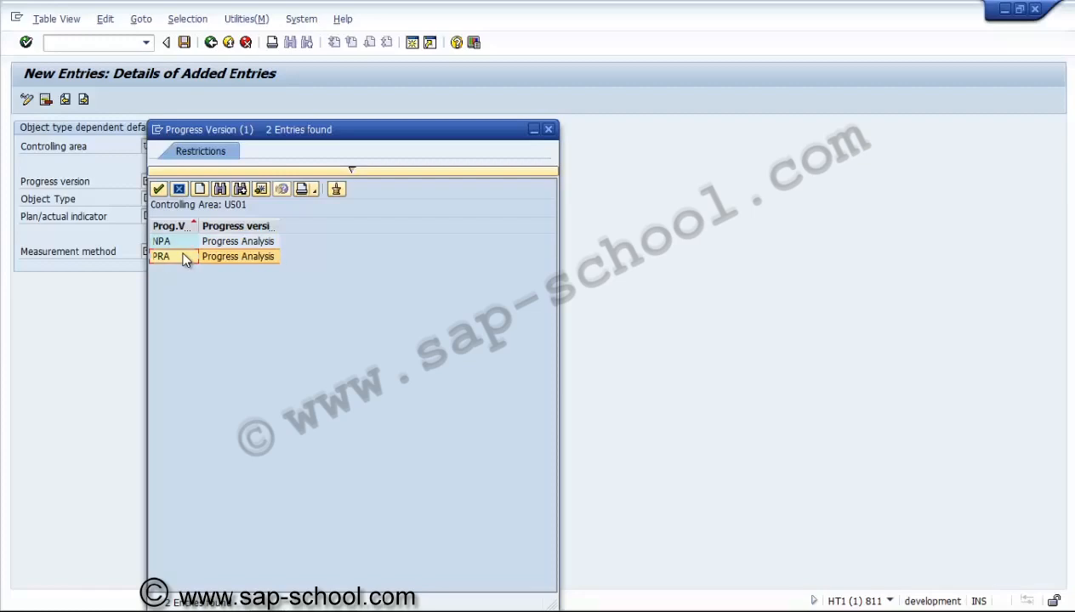
double_click(184, 244)
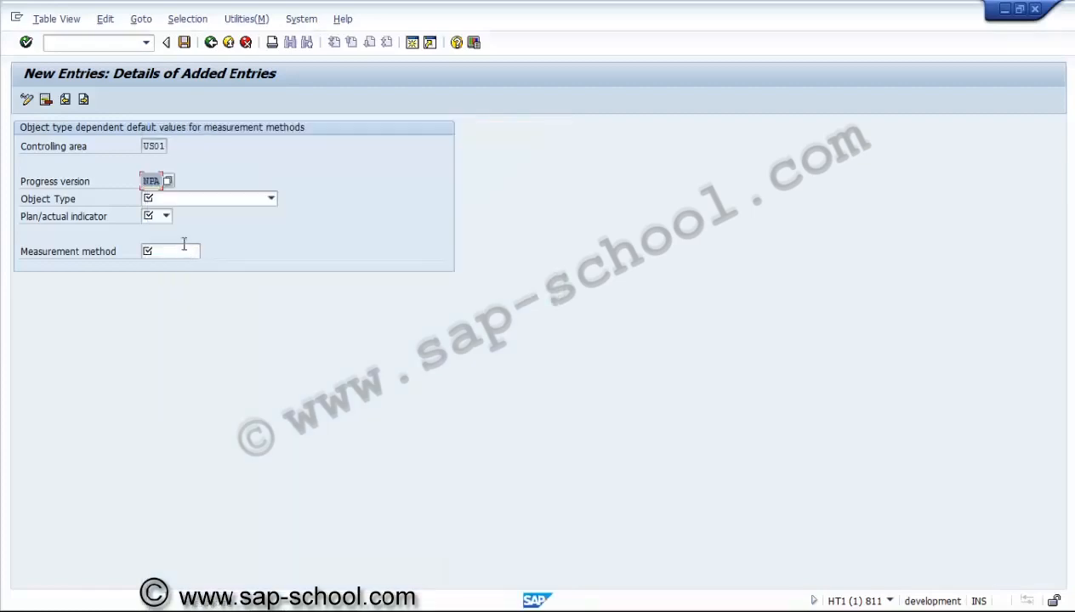
click(186, 202)
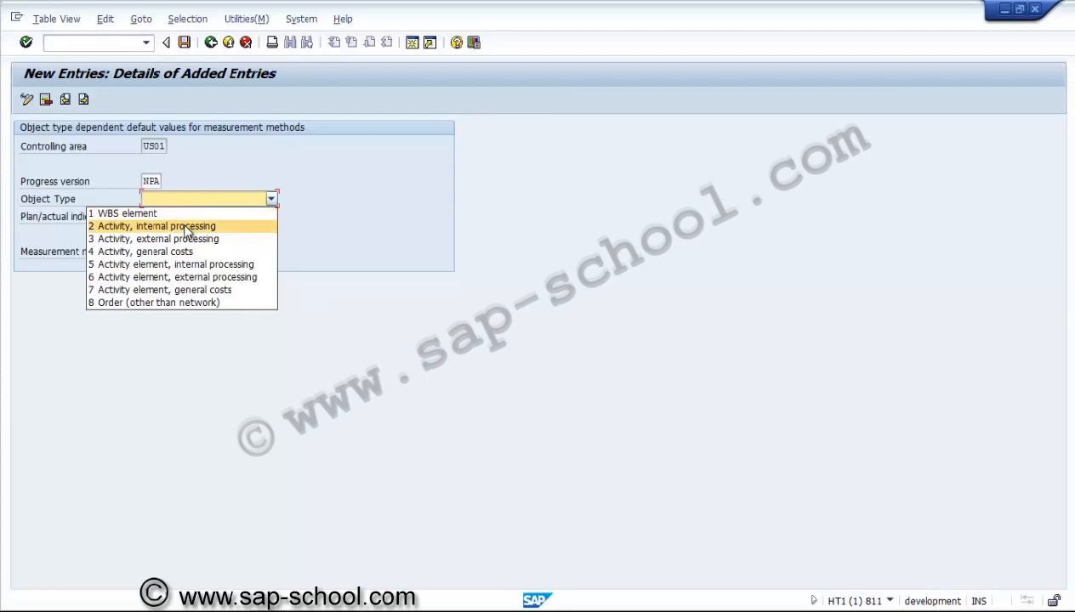
click(187, 228)
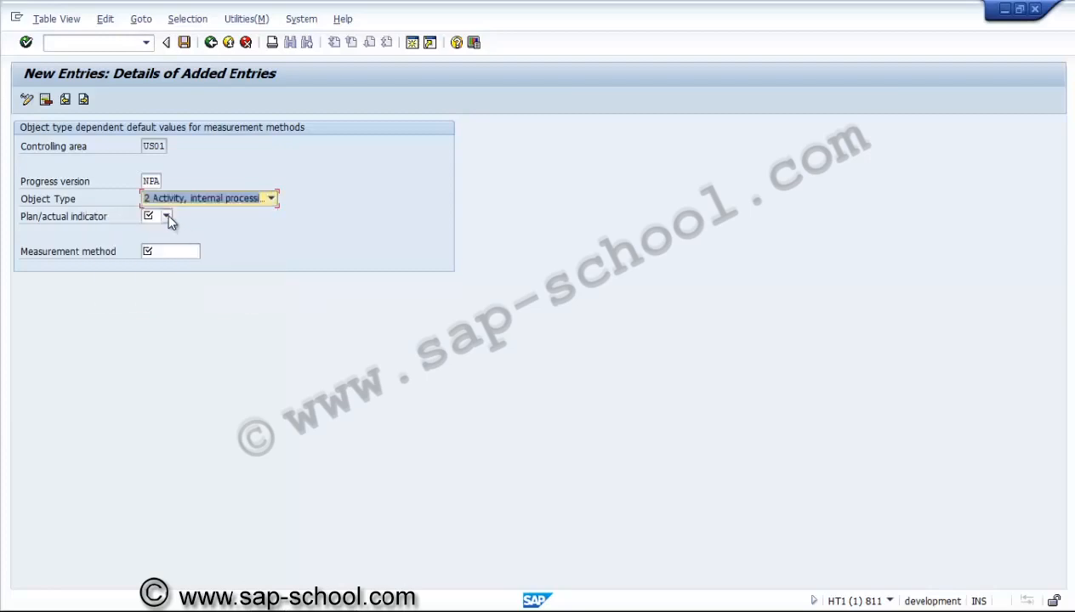
click(167, 218)
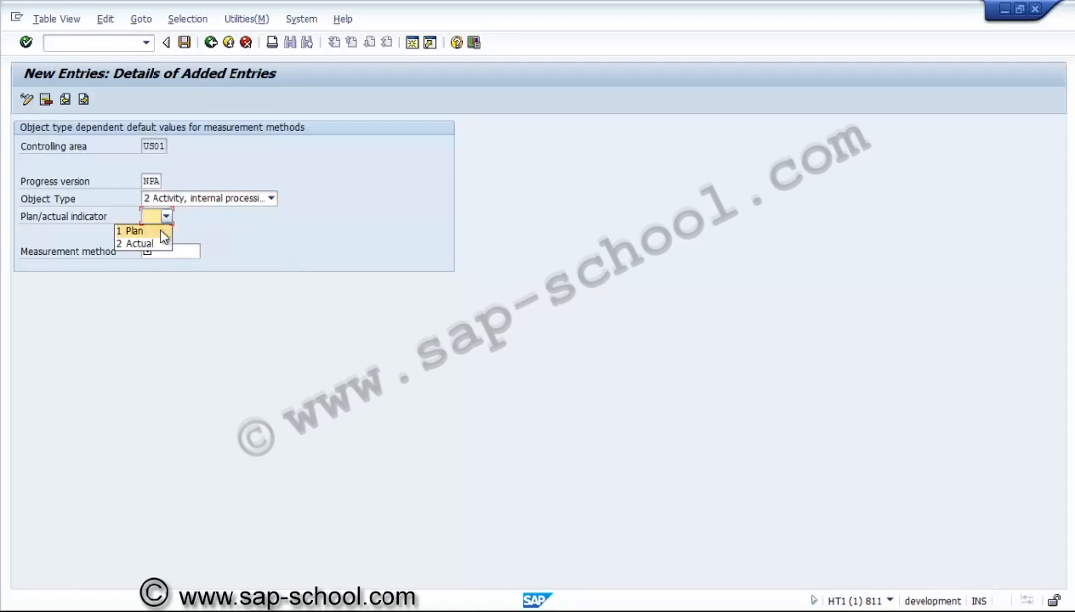
click(163, 232)
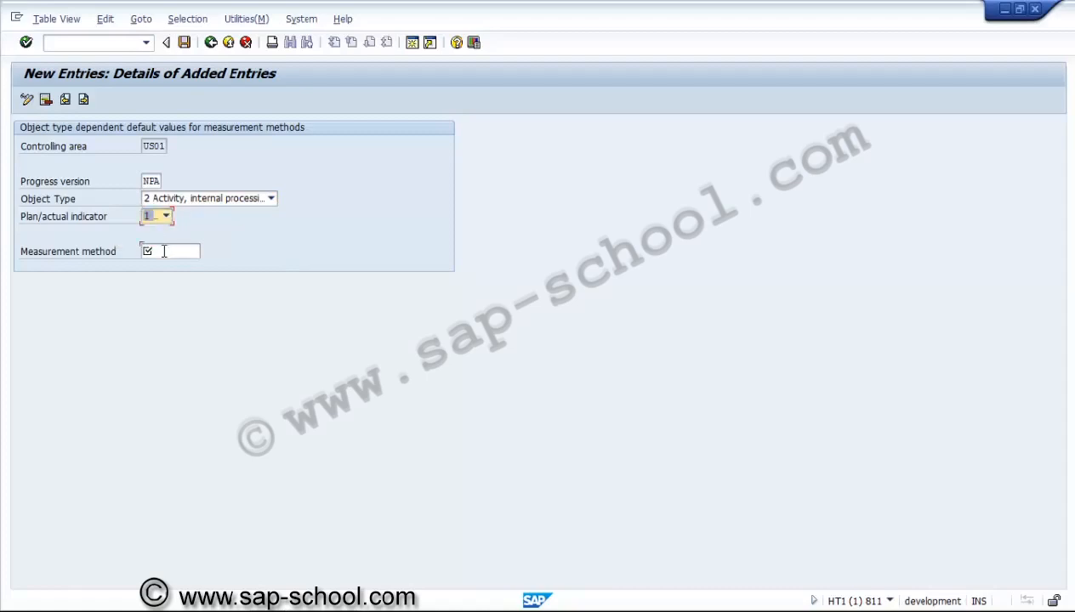
click(164, 252)
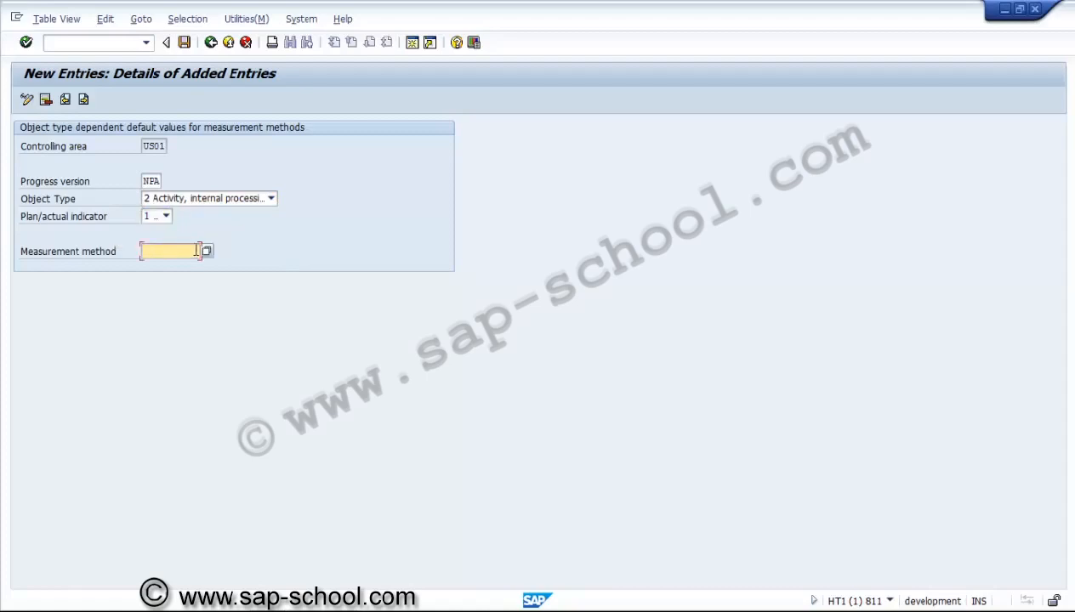
click(206, 251)
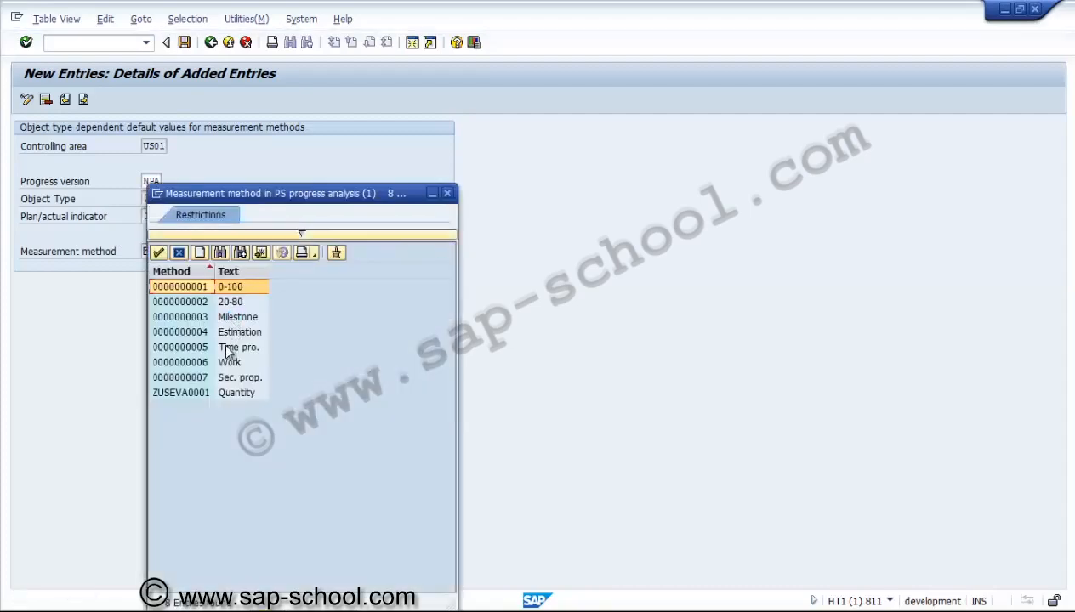
click(228, 349)
double_click(228, 349)
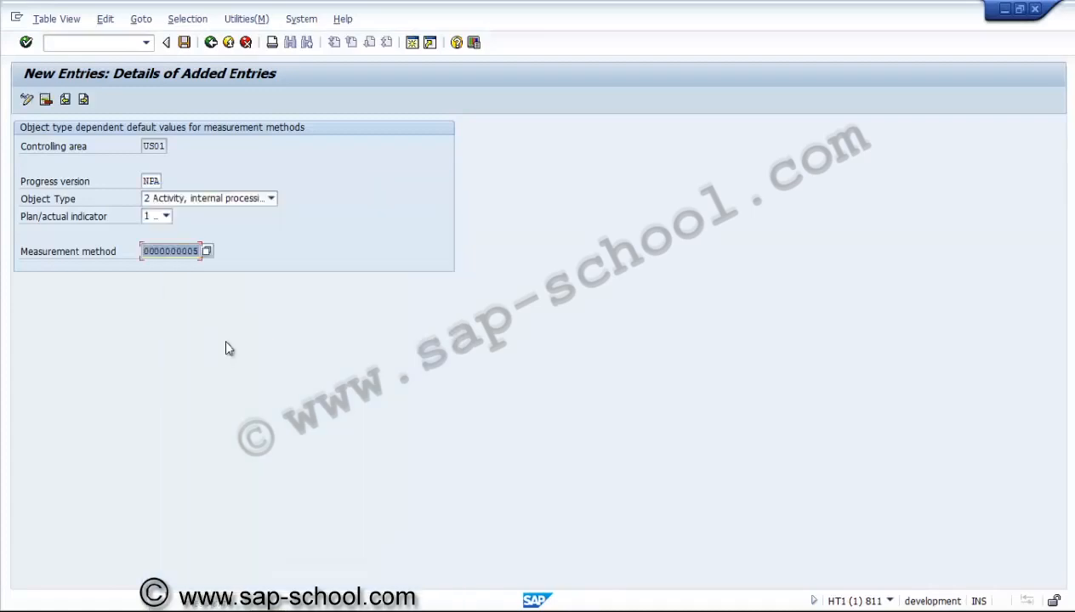
Step: Save the default entry under a new customizing request described as "PS - Measurement method defaults" and leave new-entry mode
click(185, 44)
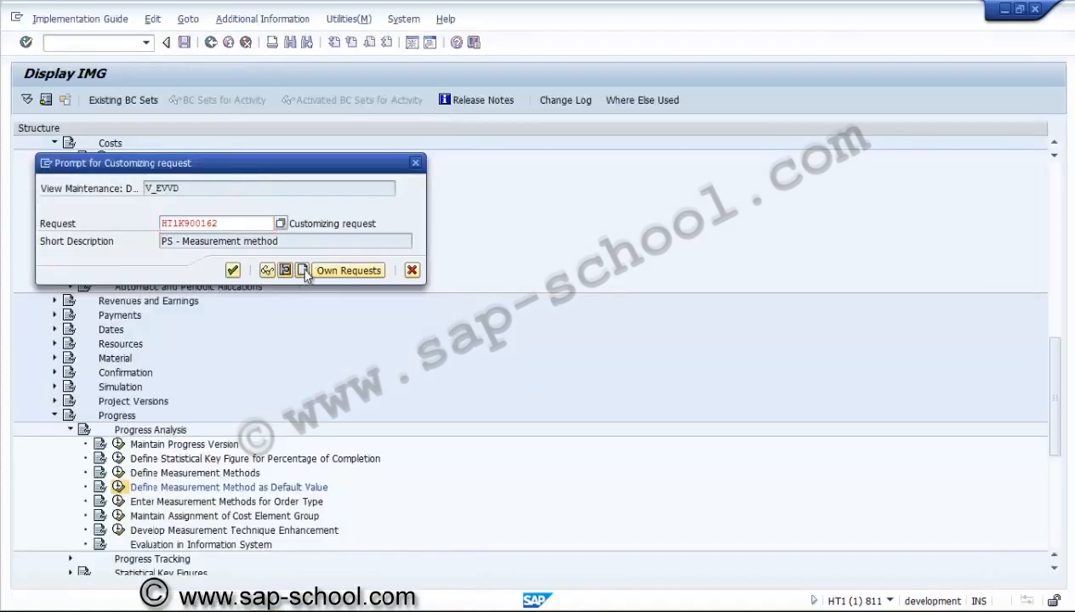
click(303, 270)
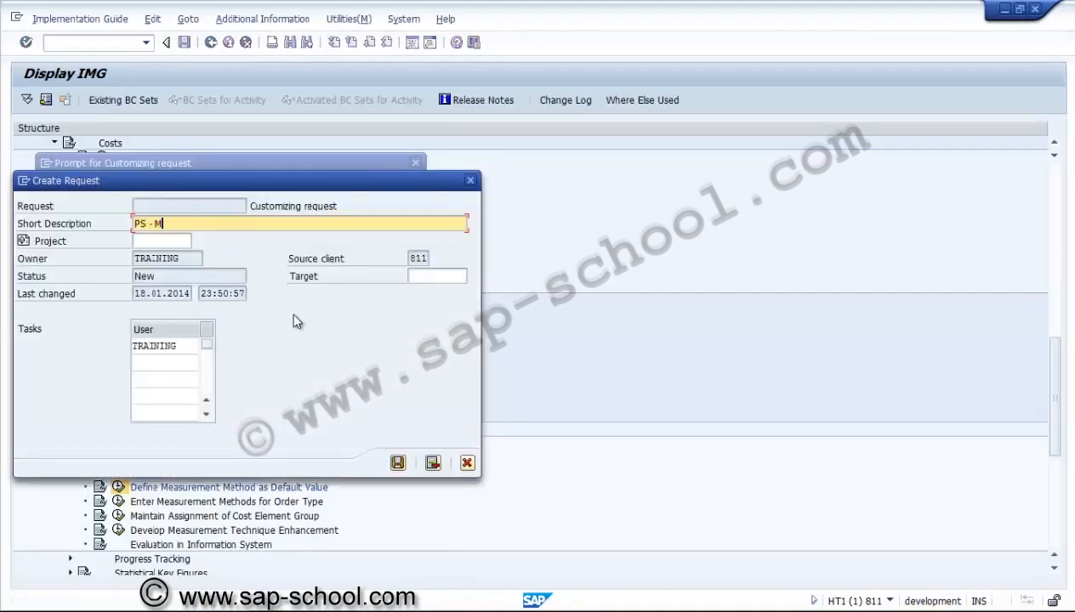
text(PS - Measurement method)
key(BackSpace)
key(BackSpace)
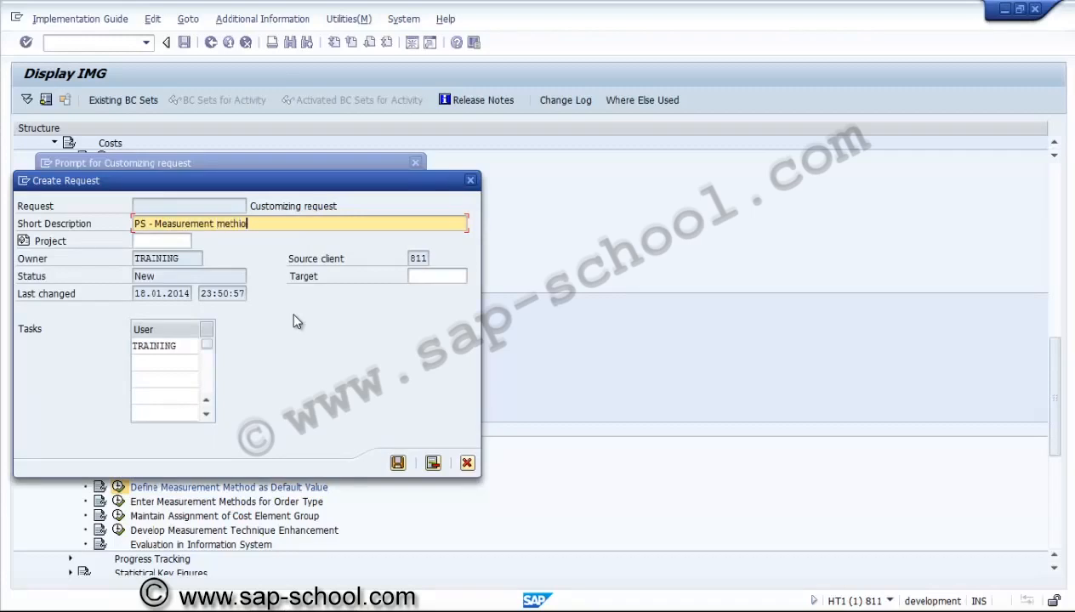
text(od defaults)
click(398, 463)
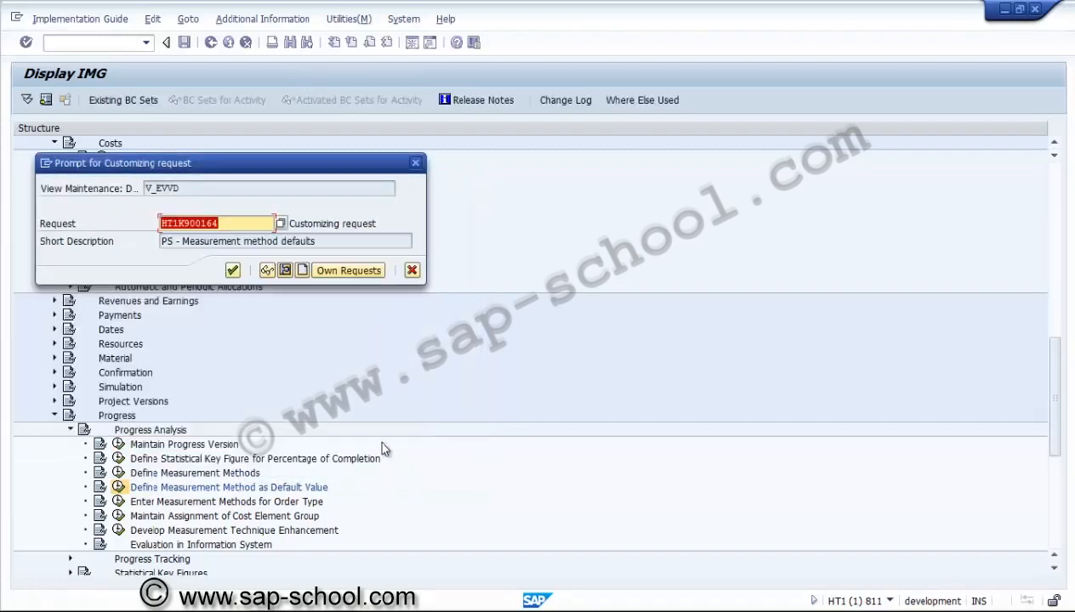
click(233, 269)
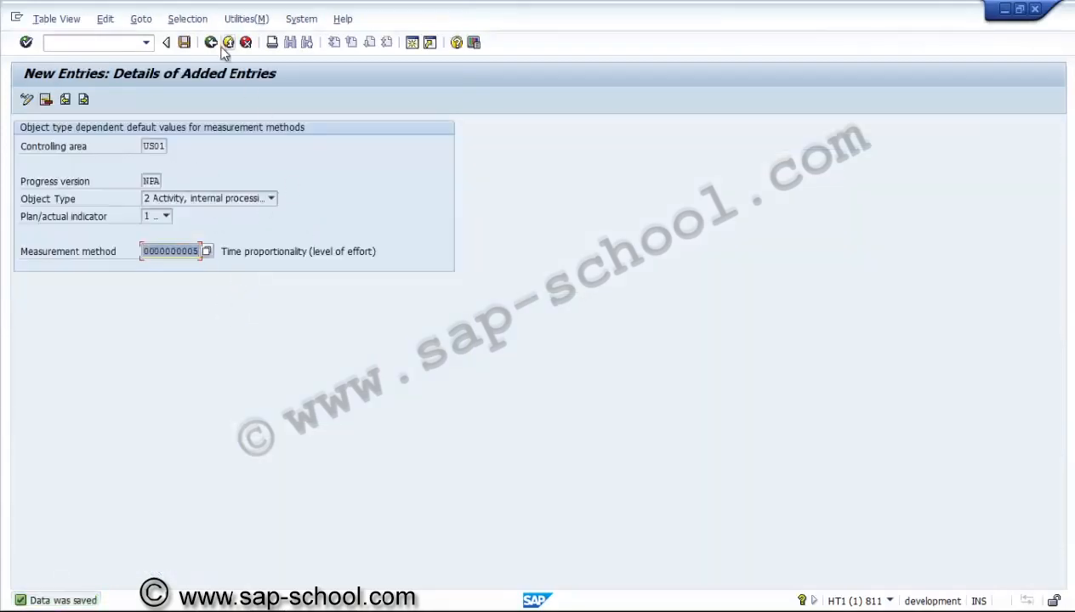
click(186, 42)
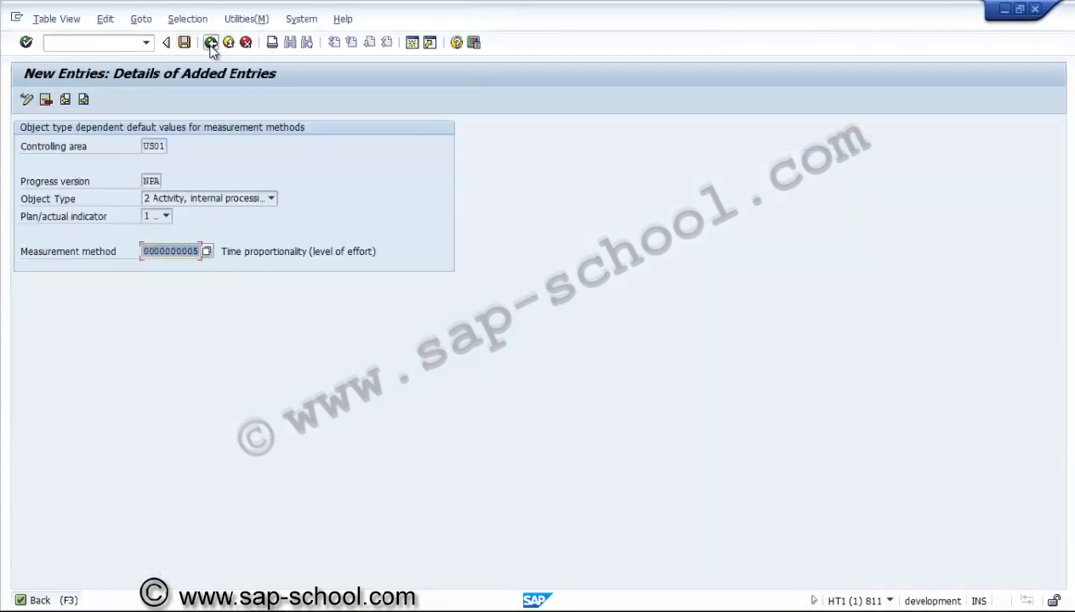
click(210, 43)
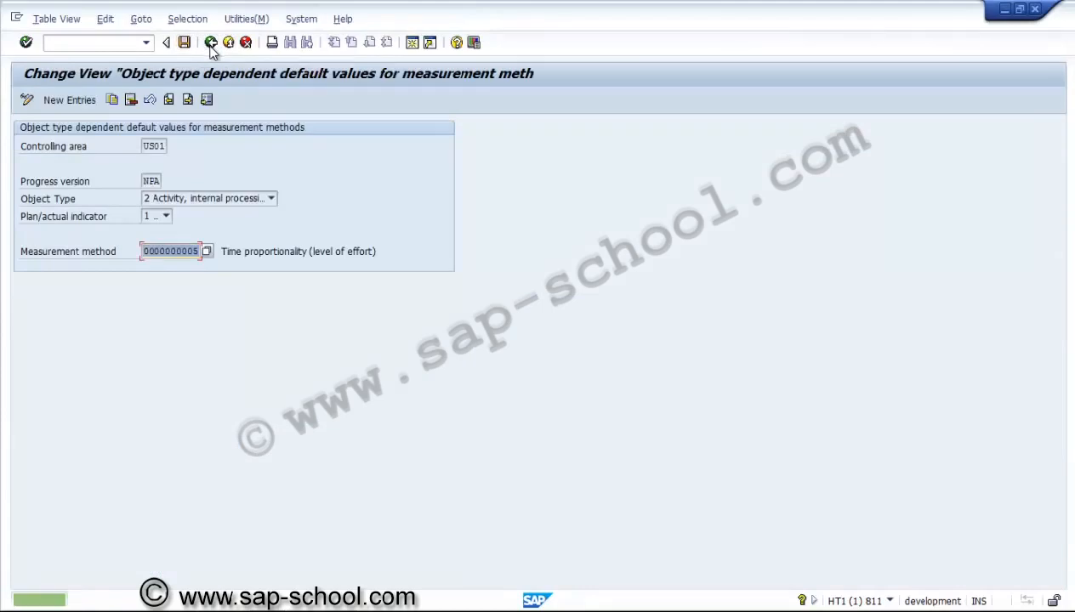
click(112, 100)
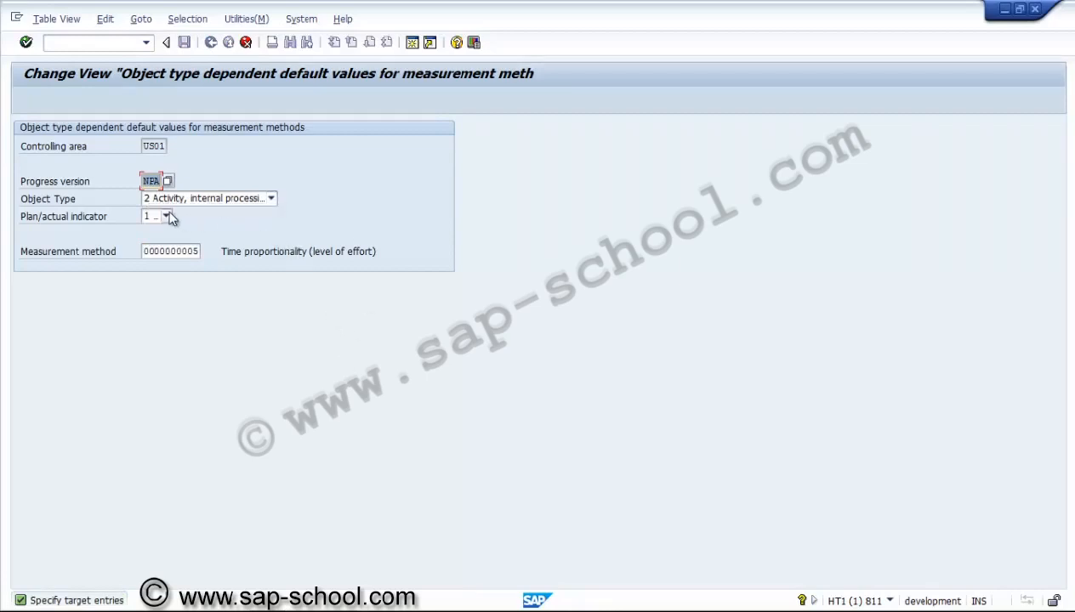
click(165, 217)
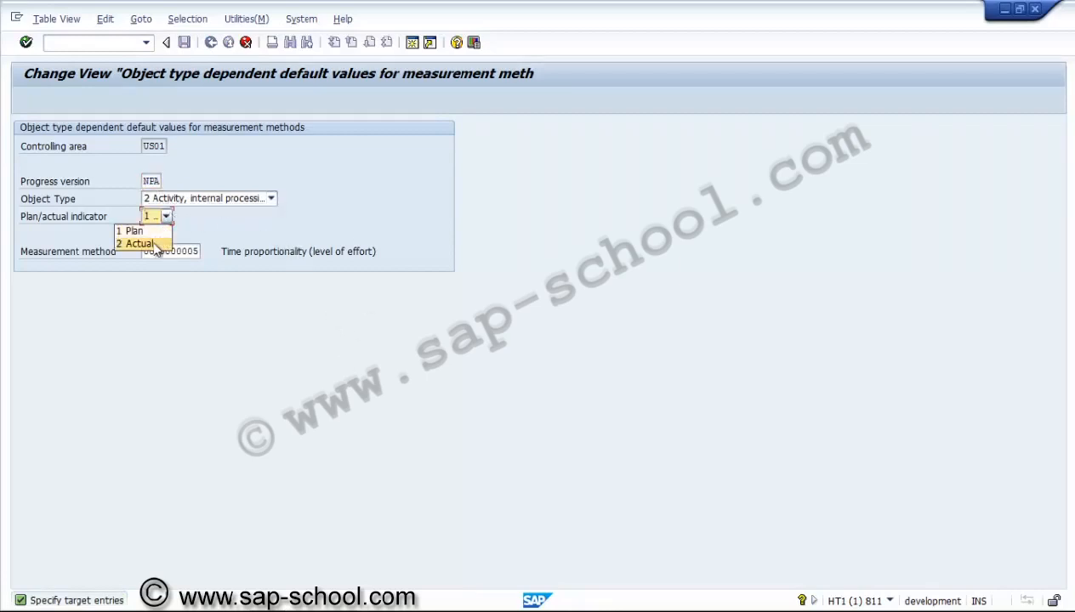
click(156, 244)
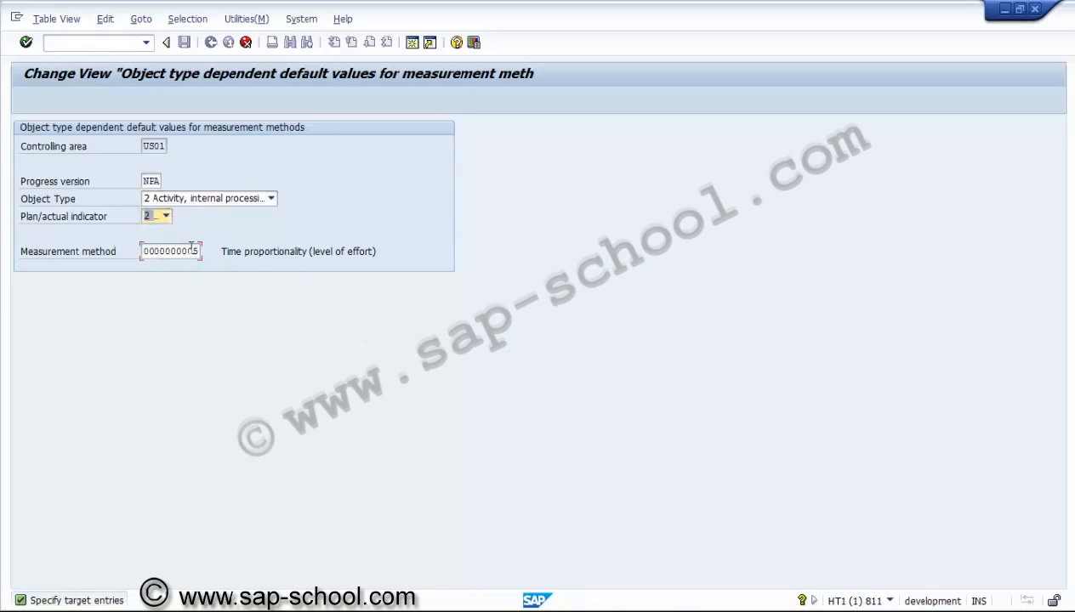
click(192, 248)
click(207, 252)
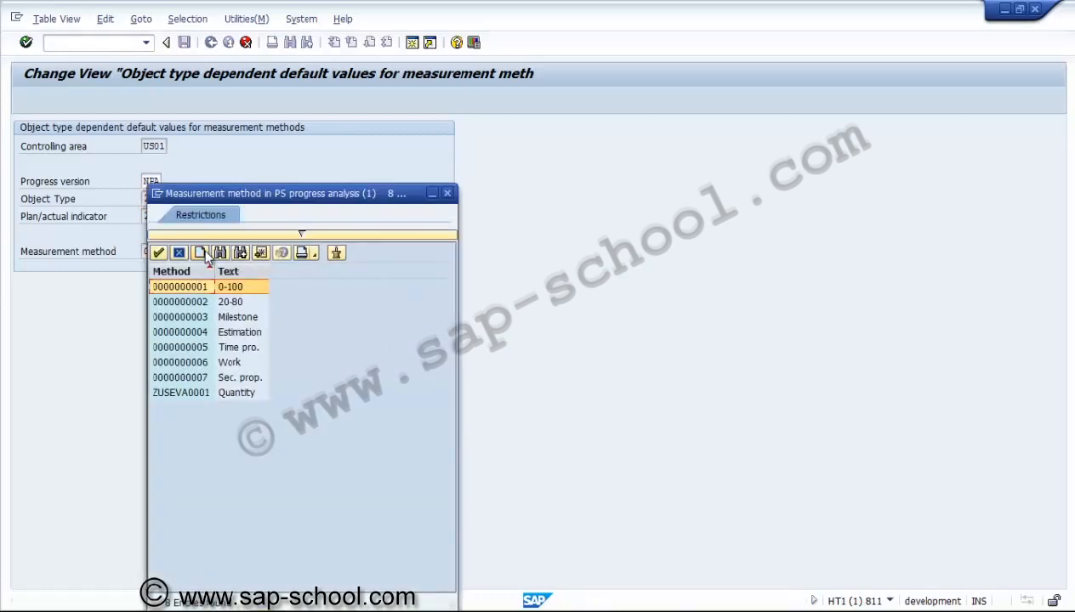
double_click(222, 363)
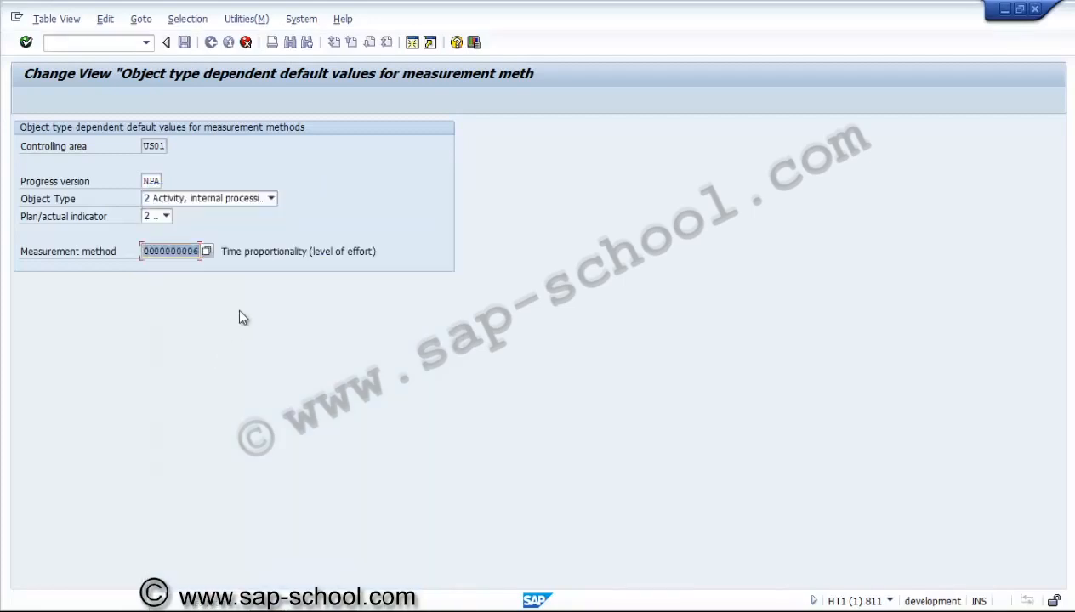
key(Return)
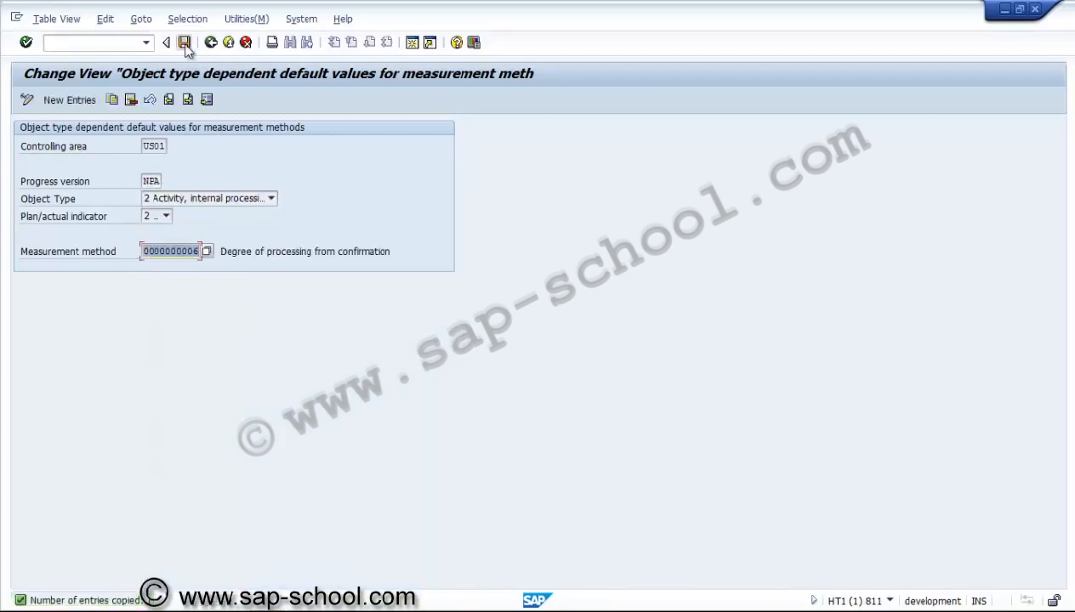
click(185, 43)
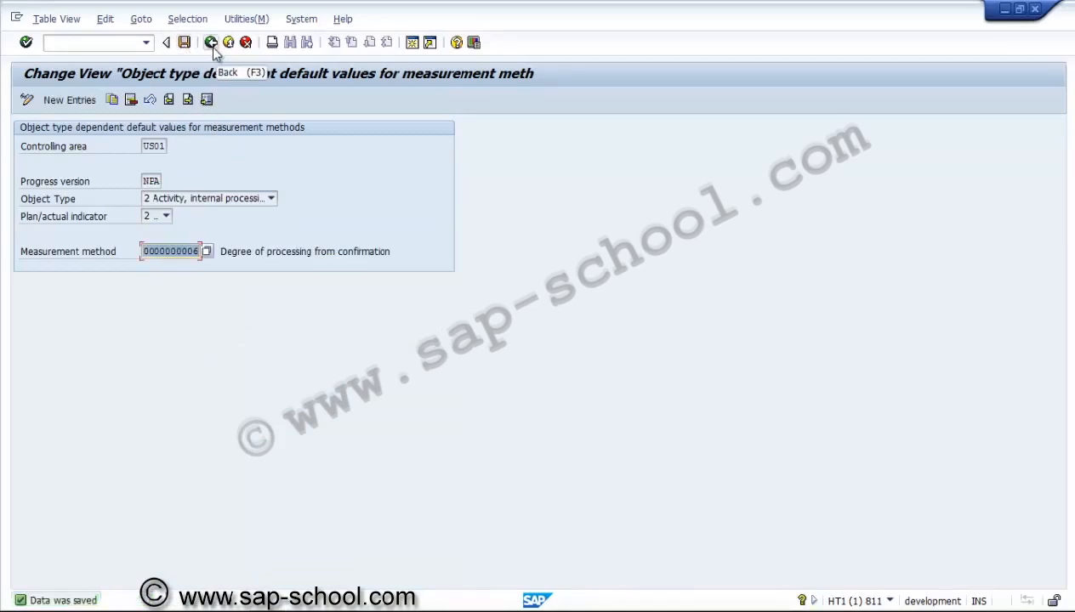
Step: Copy the internal-processing actual entry and set the copy's object type to 3 Activity, external processing
click(111, 99)
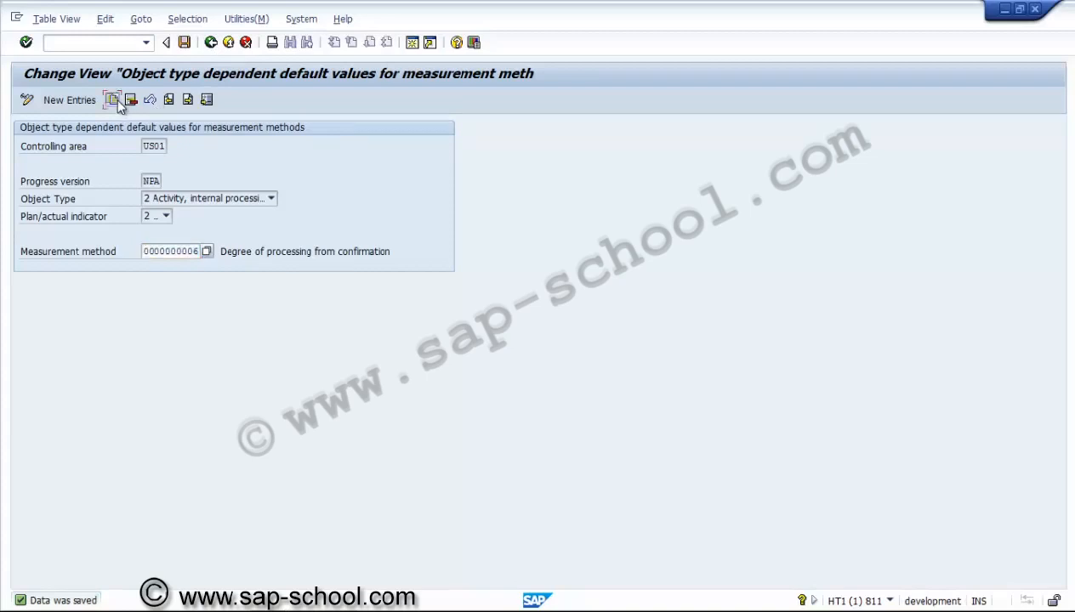
click(187, 199)
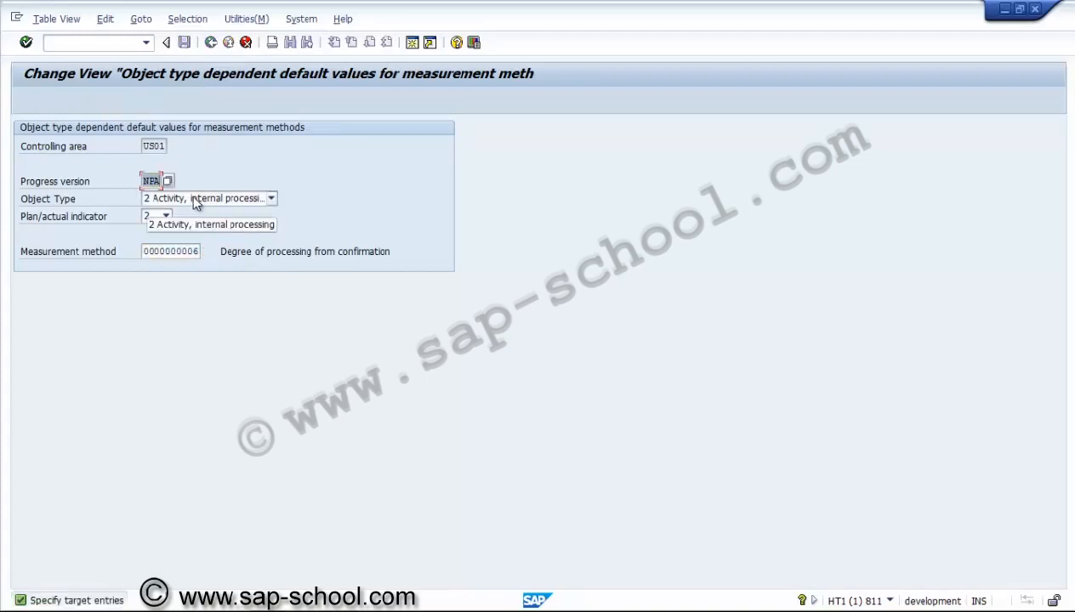
click(193, 197)
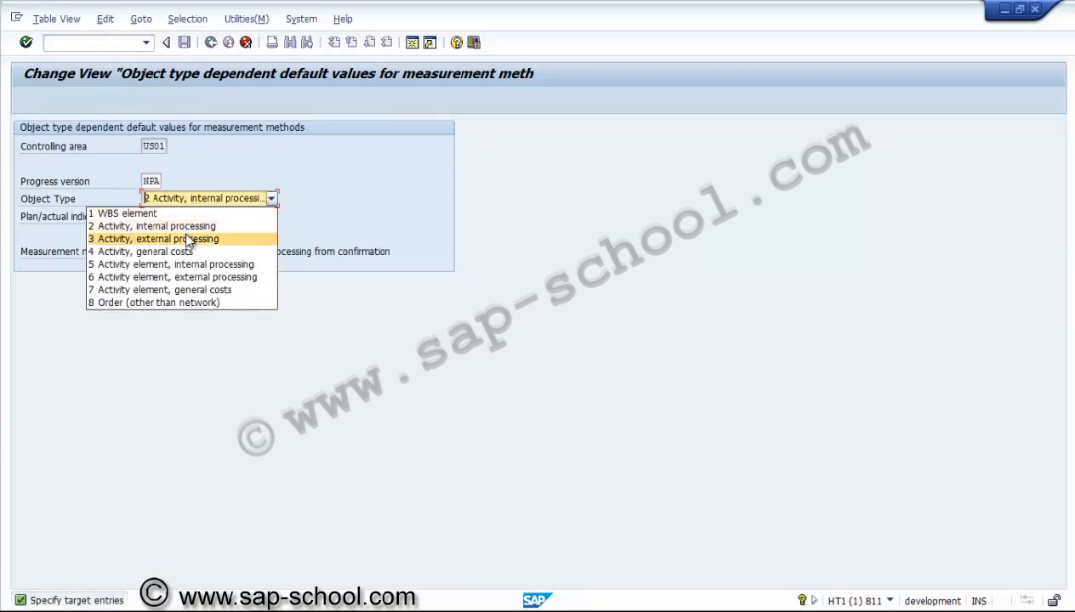
click(187, 239)
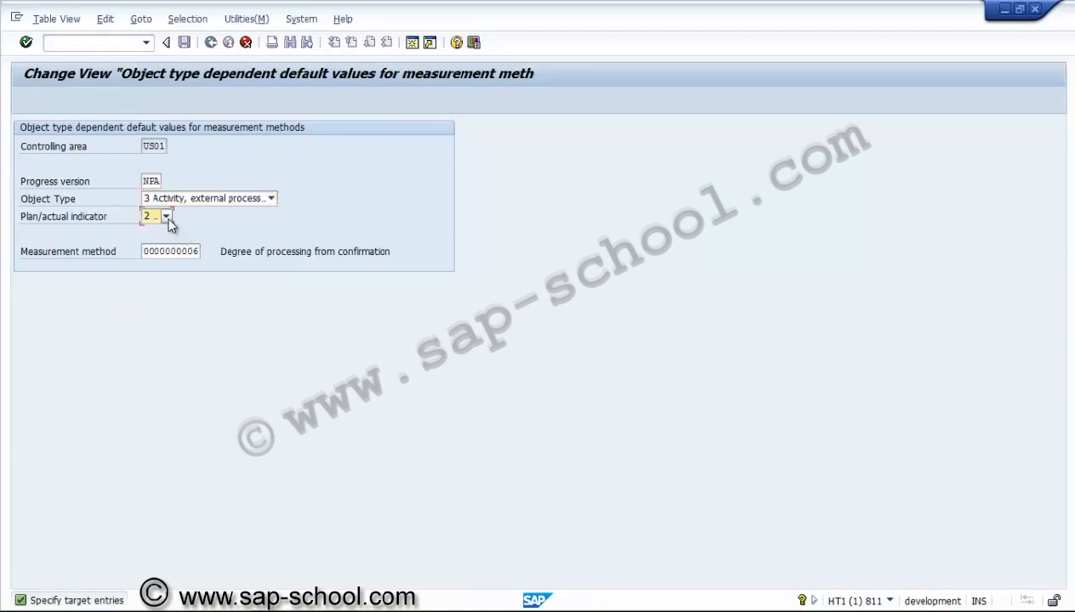
click(167, 216)
click(155, 228)
click(184, 253)
click(202, 252)
double_click(186, 340)
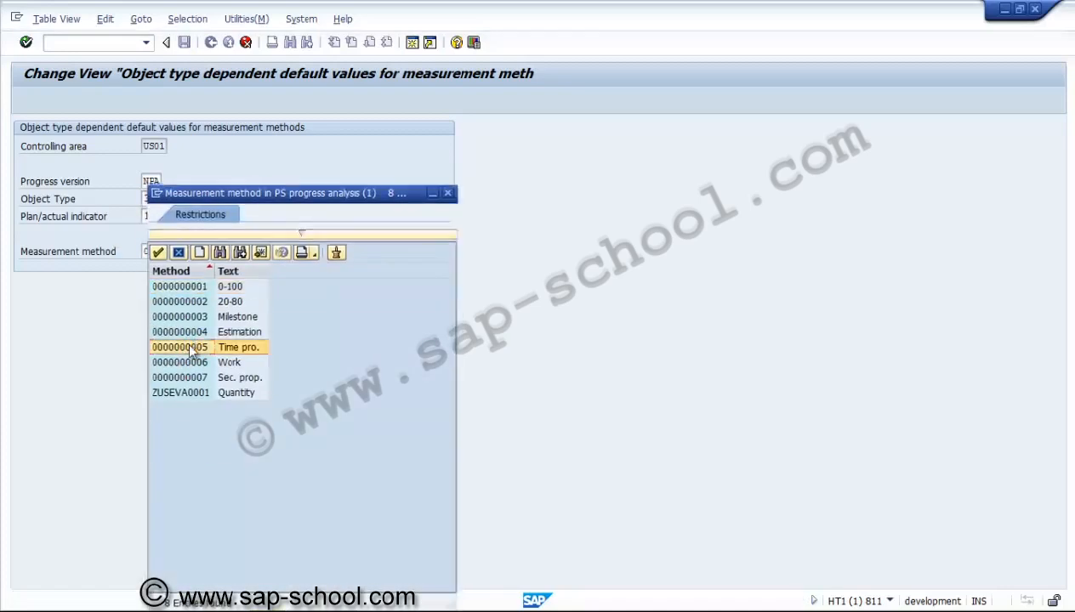
key(Return)
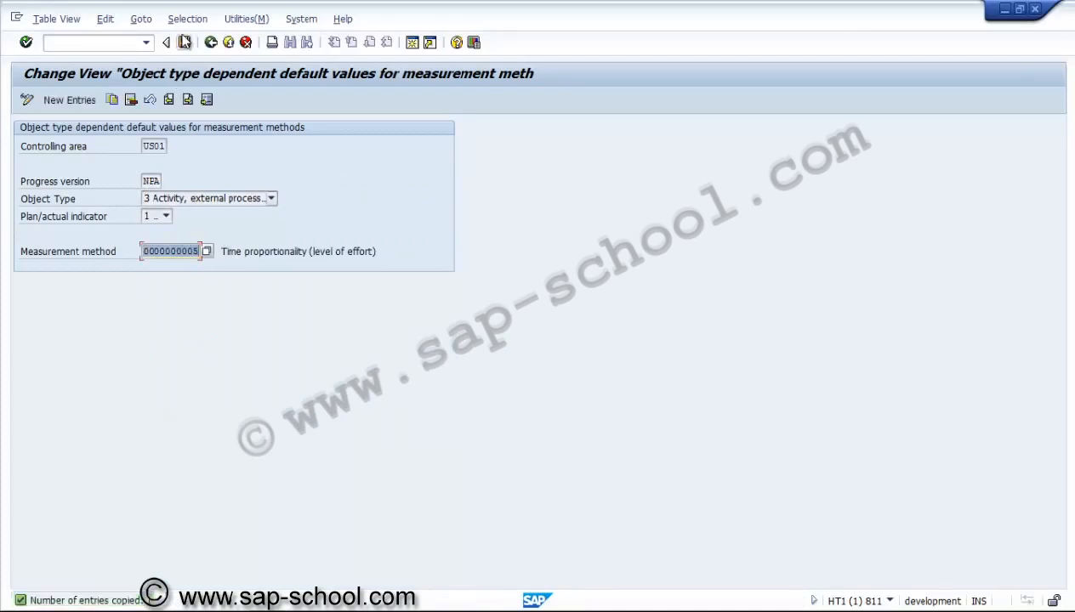
click(185, 42)
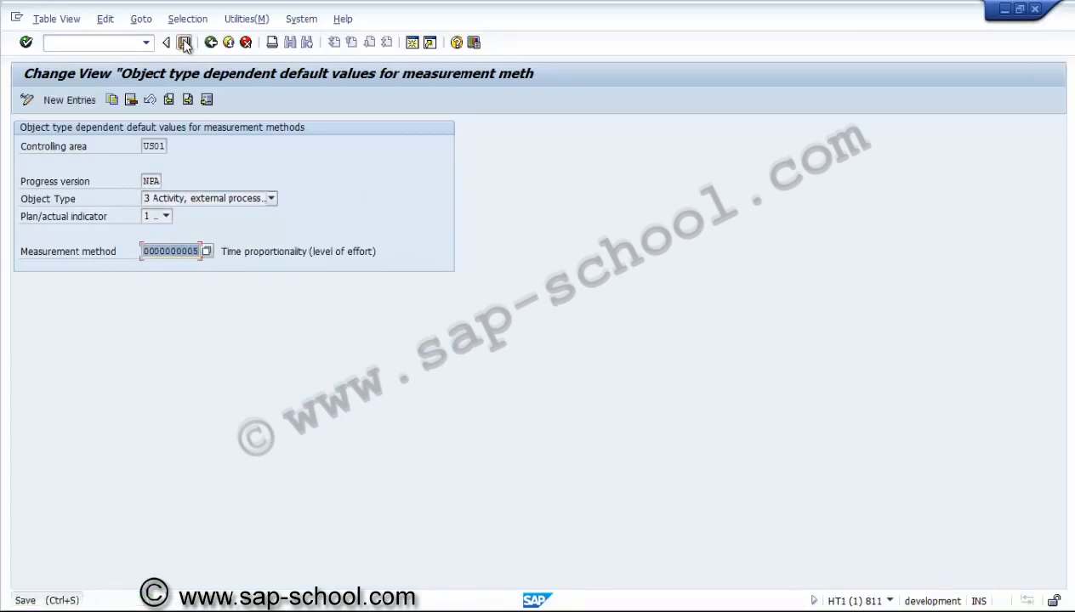
click(114, 97)
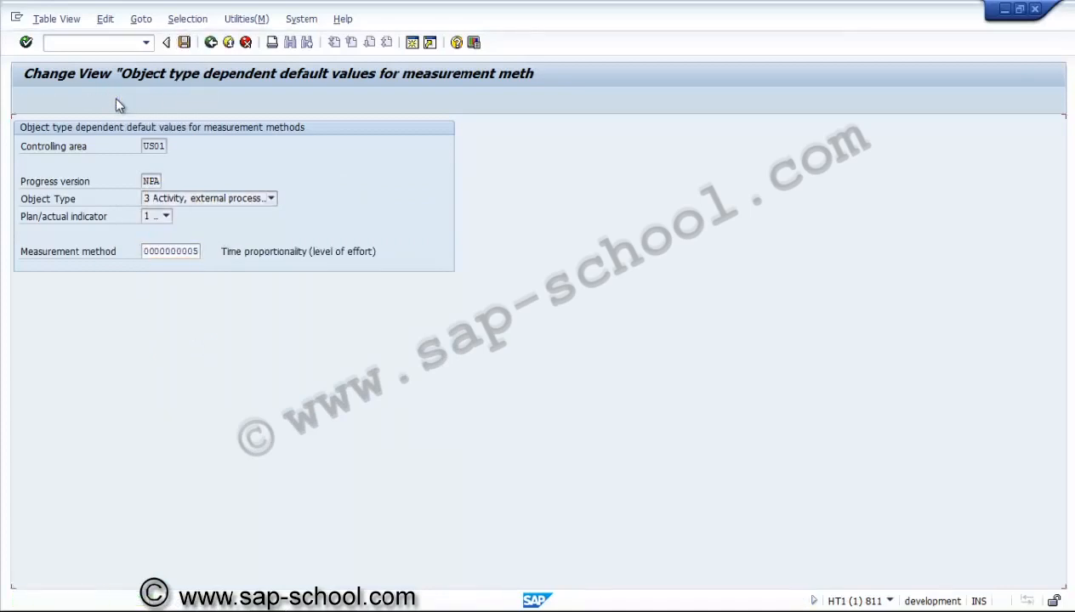
click(150, 200)
click(153, 241)
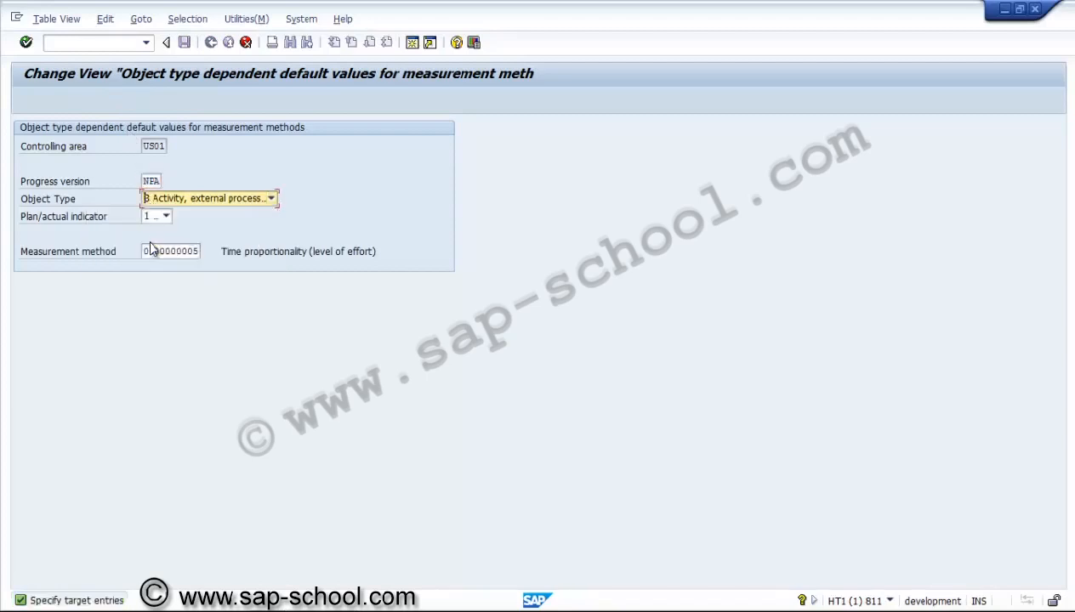
click(158, 222)
click(160, 225)
click(153, 243)
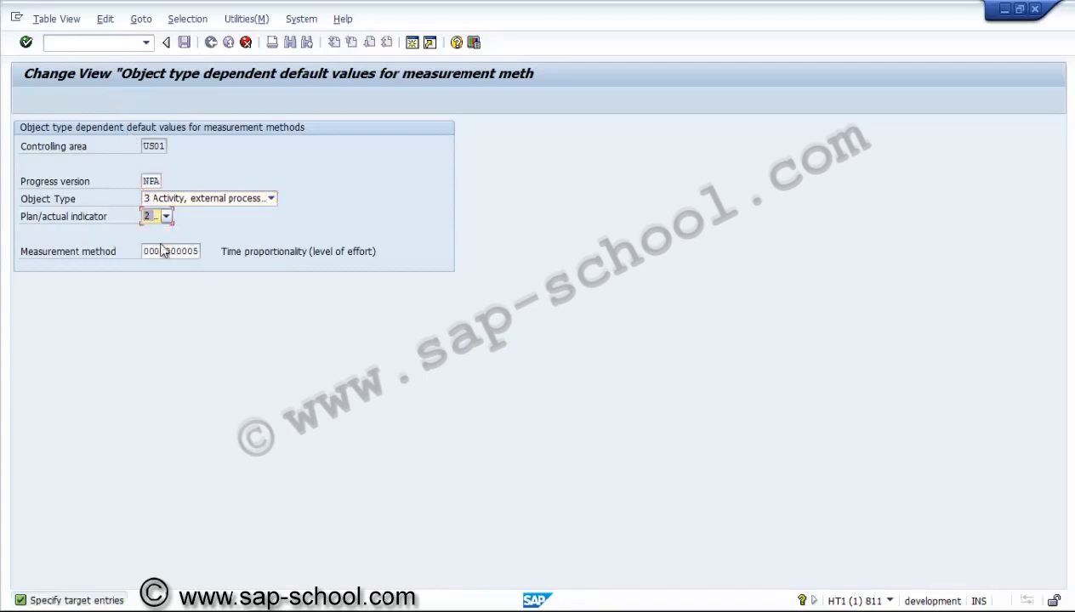
click(173, 251)
click(178, 250)
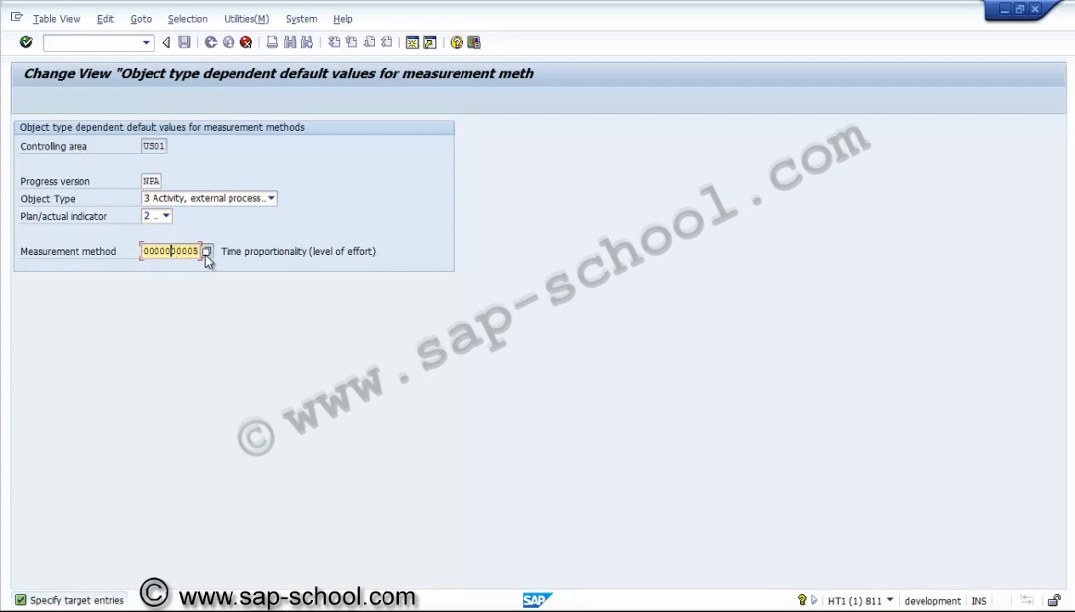
click(206, 252)
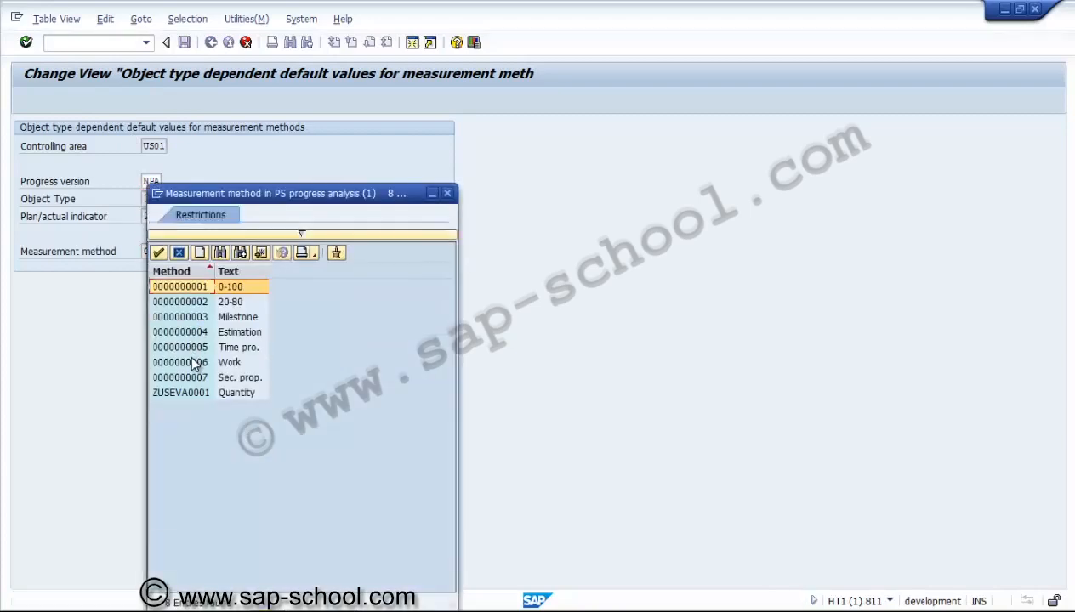
double_click(191, 361)
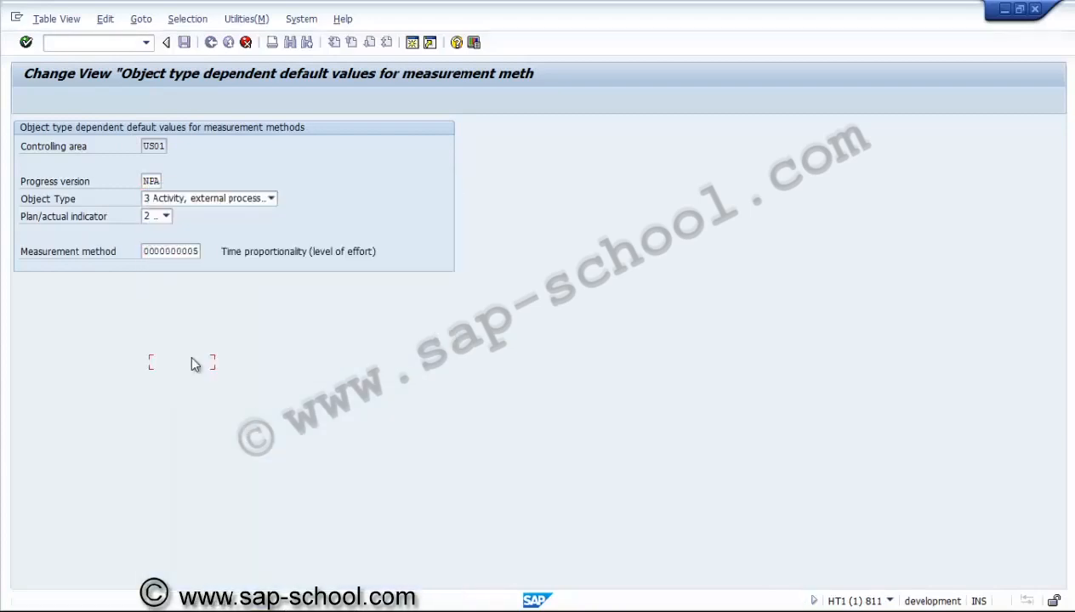
click(184, 43)
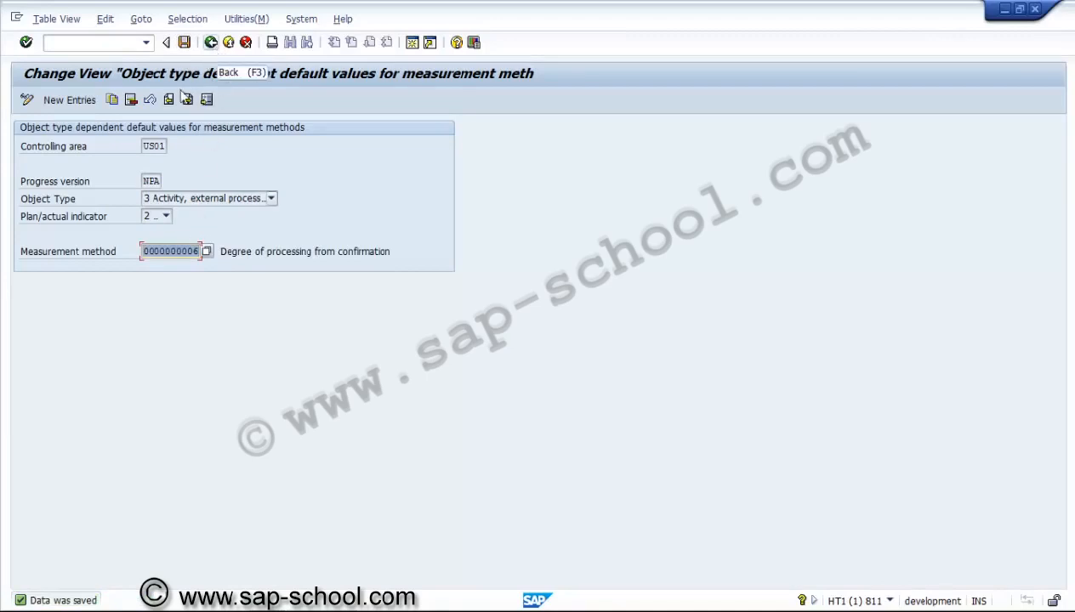
Step: Copy the external-processing actual entry and set the copy's progress version to PRA and object type to 1 WBS element
click(111, 99)
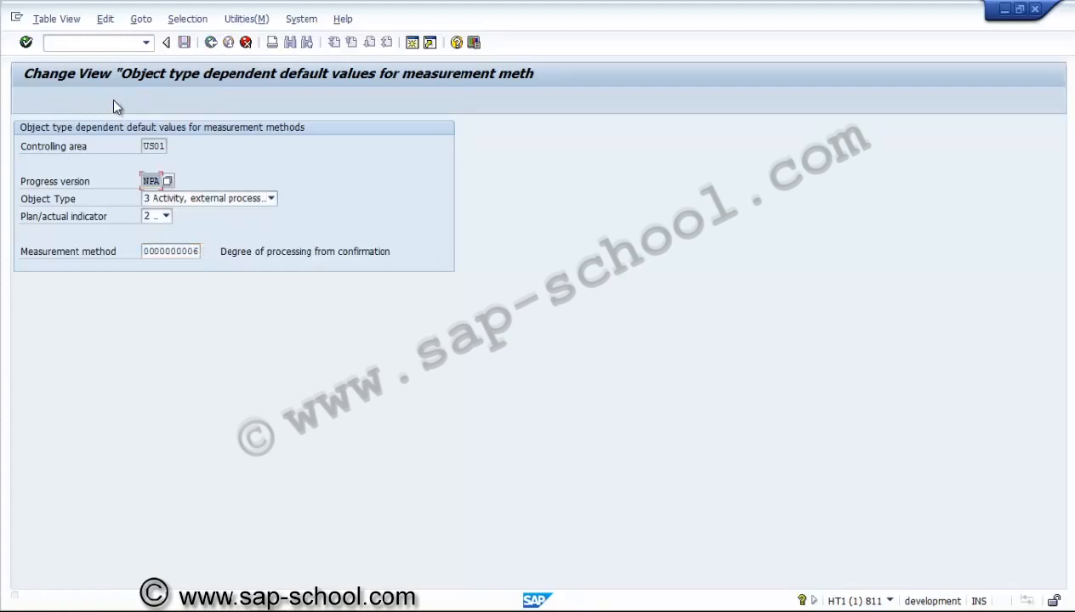
click(167, 182)
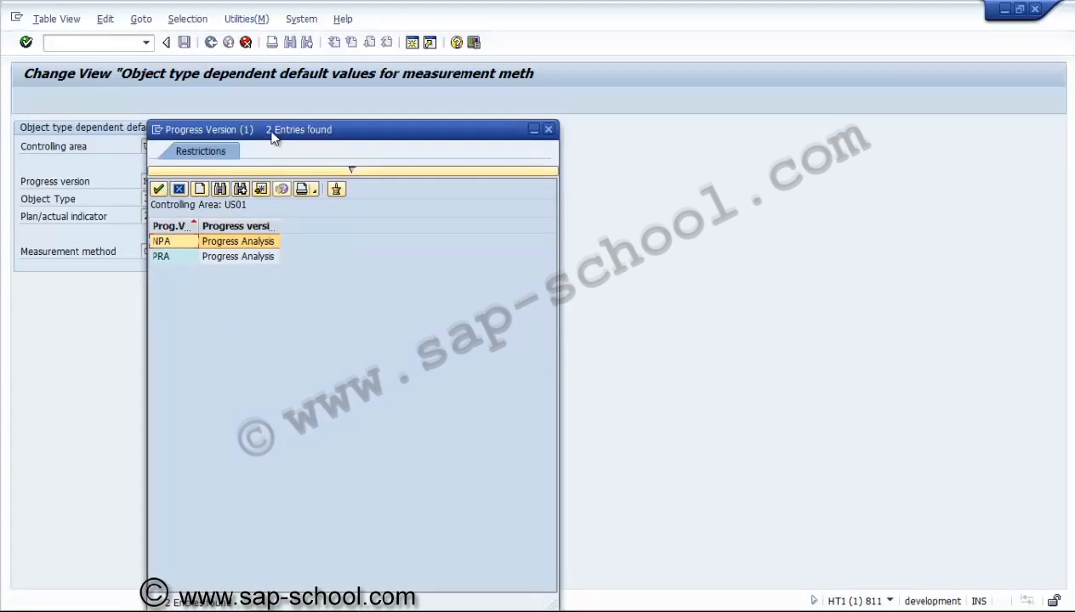
drag(272, 138, 489, 42)
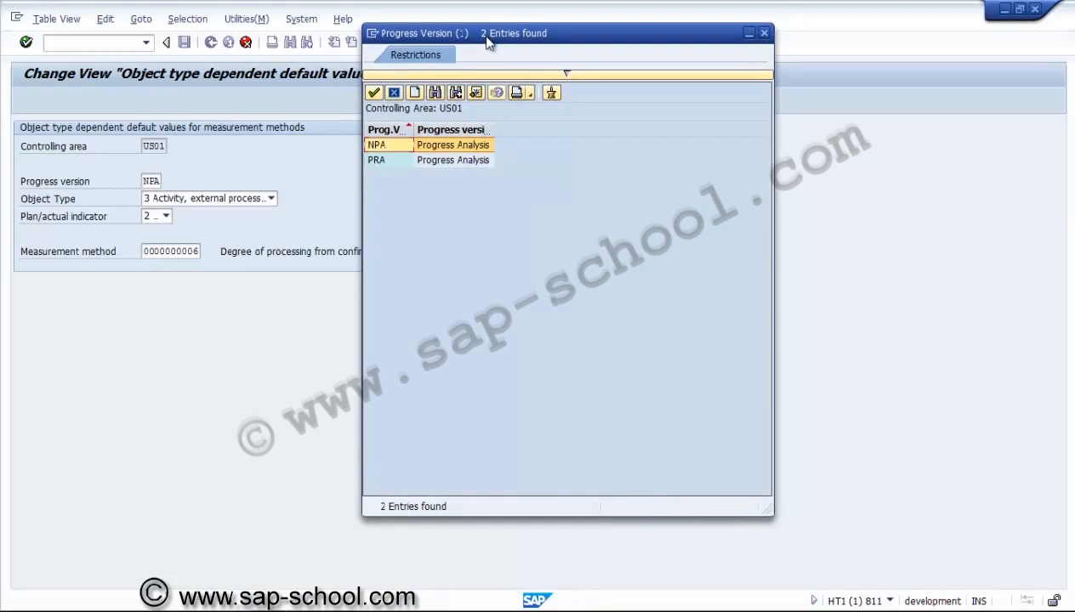
click(405, 164)
double_click(406, 165)
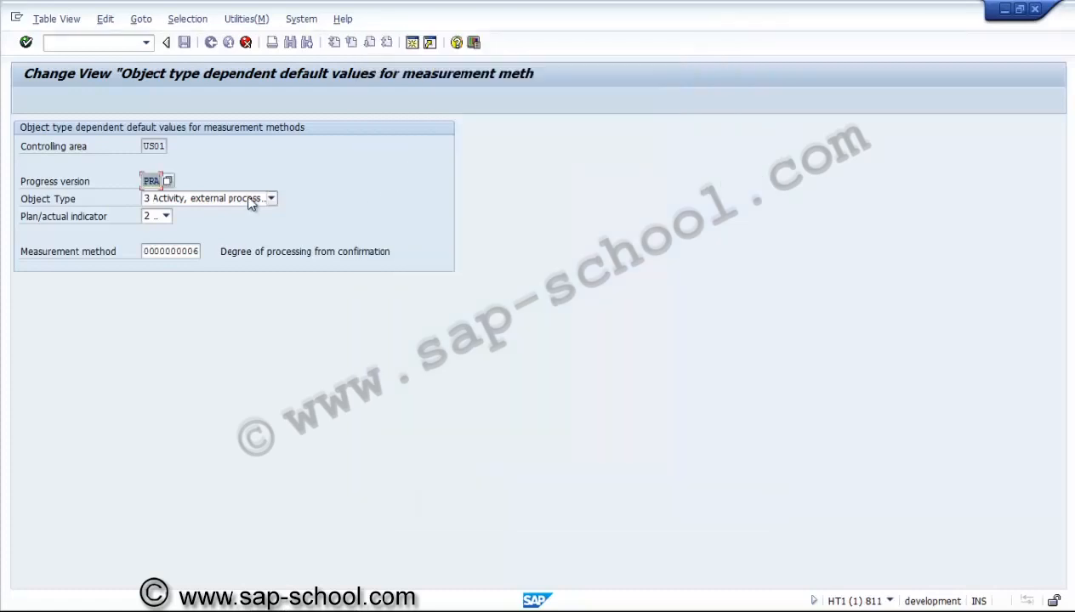
click(270, 198)
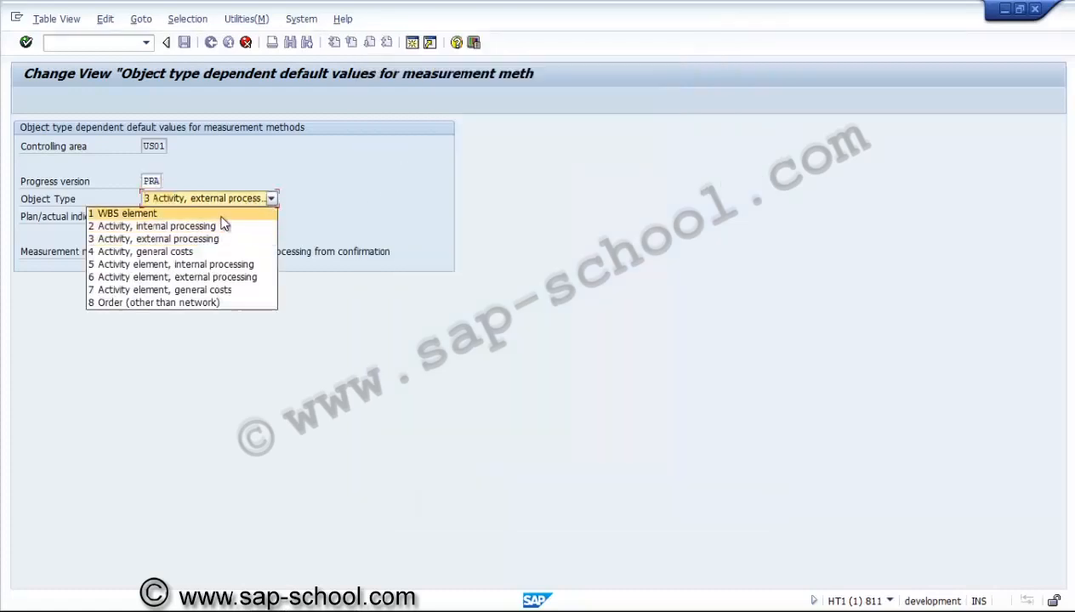
click(222, 215)
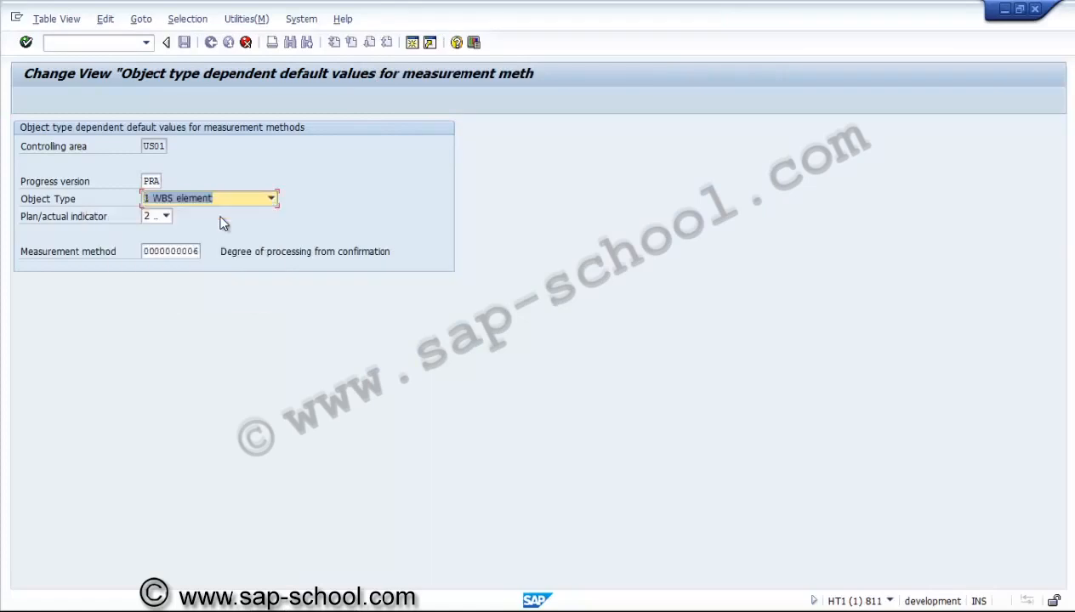
Step: Set the WBS element copy to 1 Plan with measurement method ZUSEVA0001 (Quantity) and save it
click(168, 217)
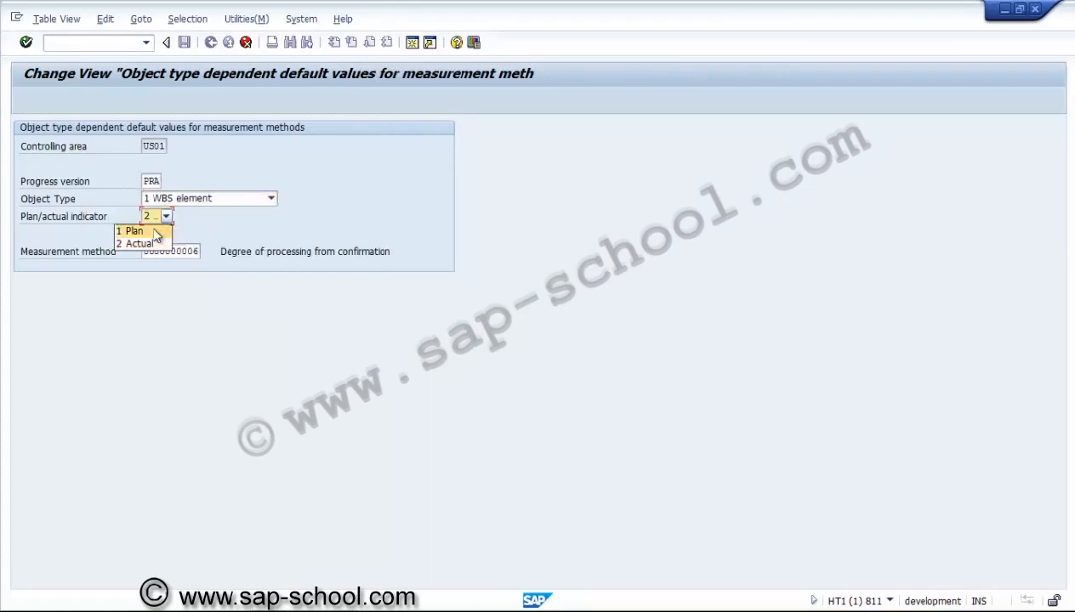
click(160, 227)
click(174, 252)
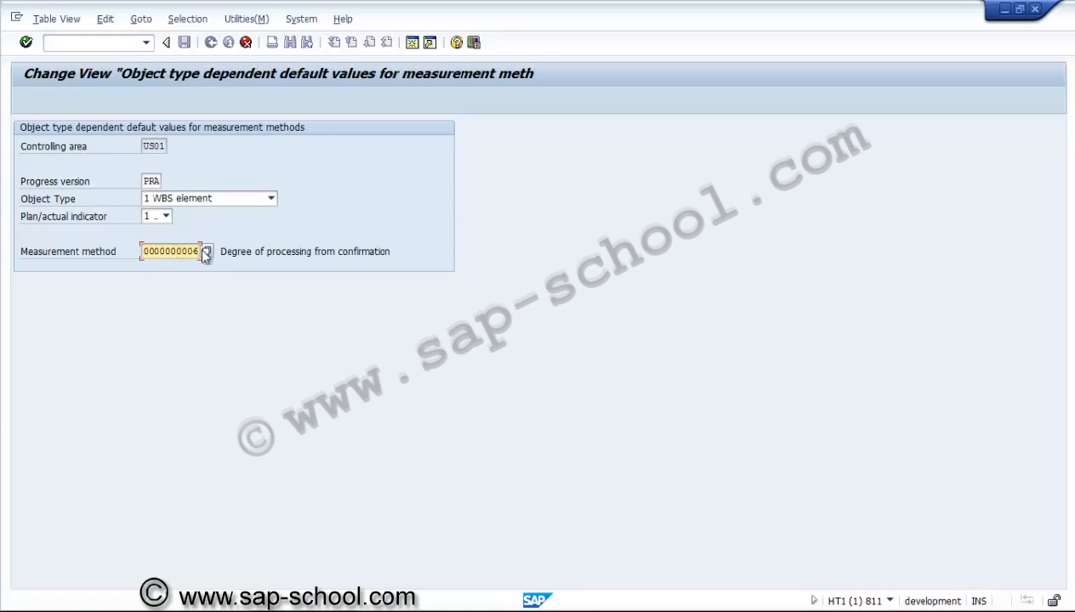
click(206, 252)
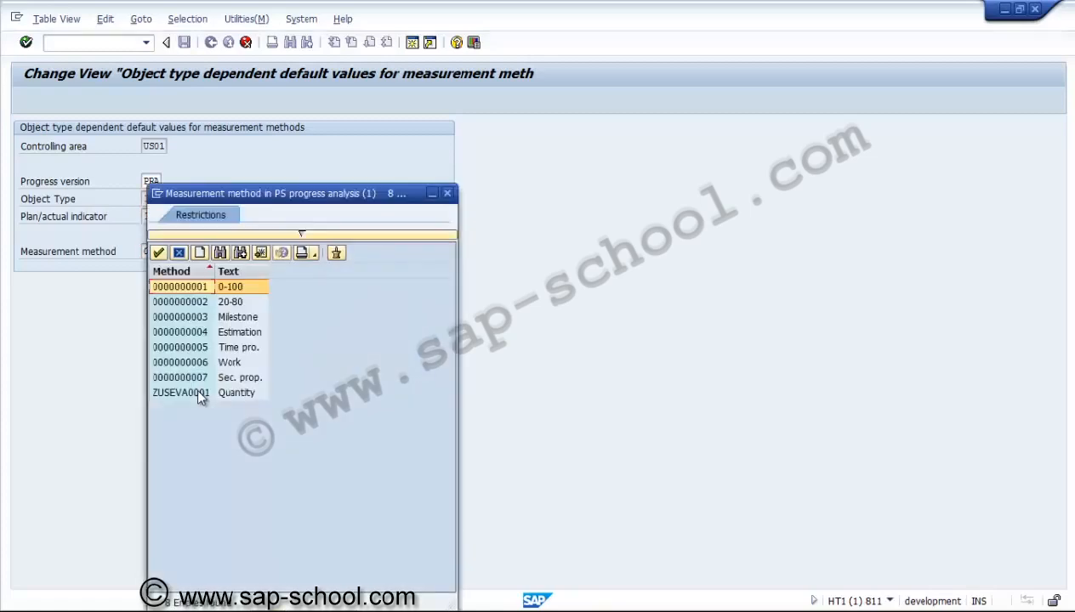
double_click(197, 395)
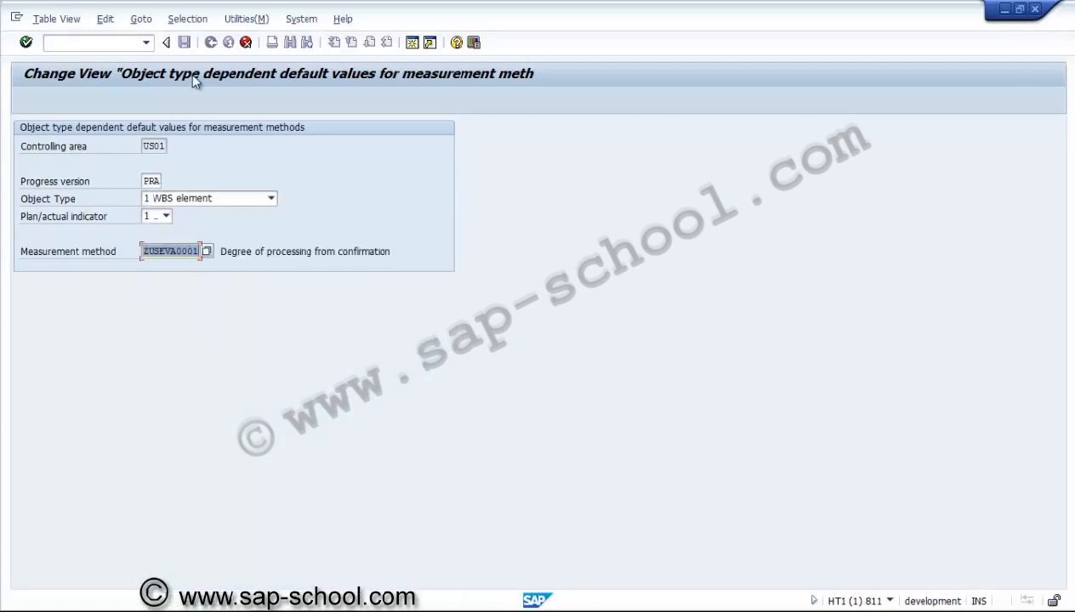
key(Return)
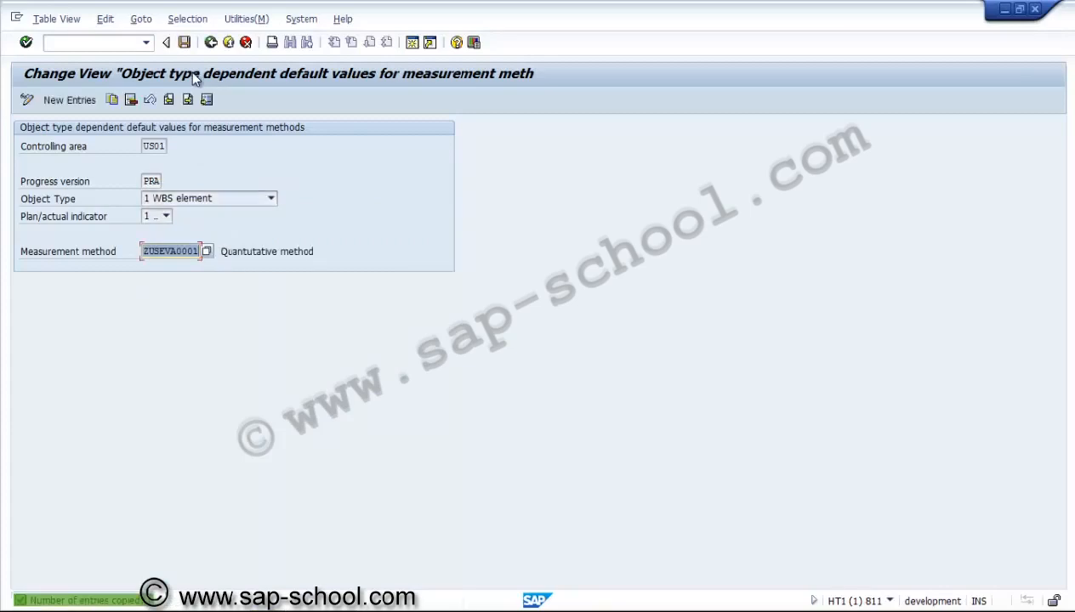
click(186, 42)
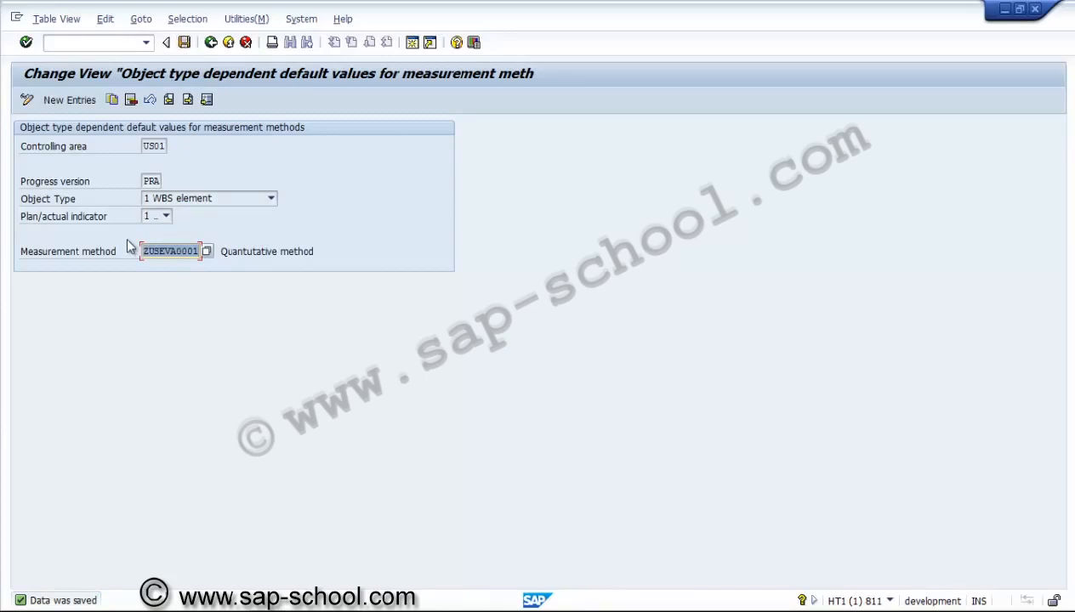
Step: Copy the PRA WBS element plan entry as 2 Actual, keeping method ZUSEVA0001, and save it
click(110, 100)
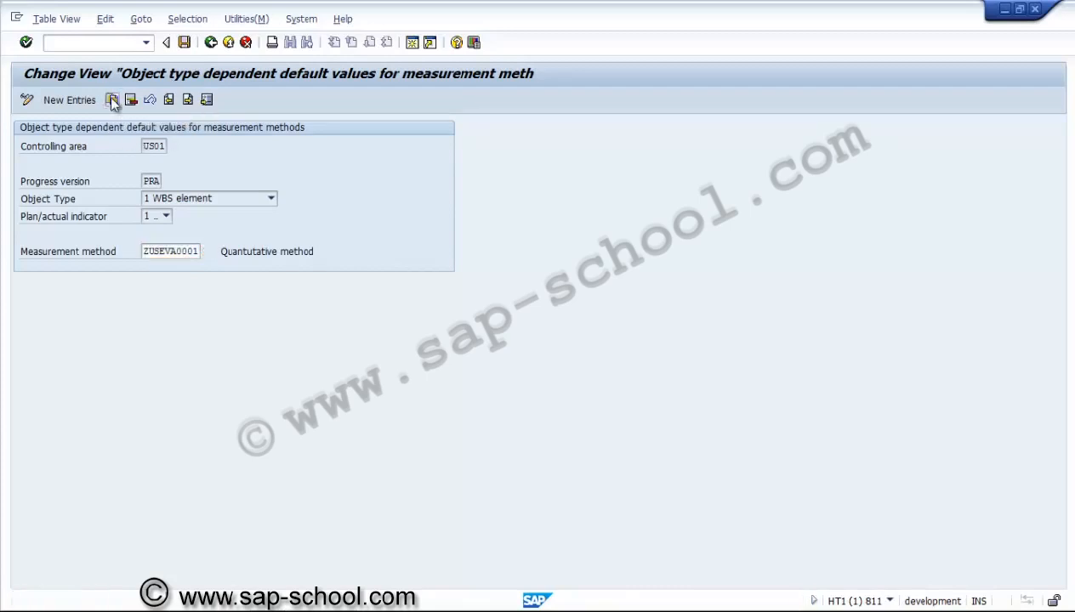
click(167, 217)
click(158, 243)
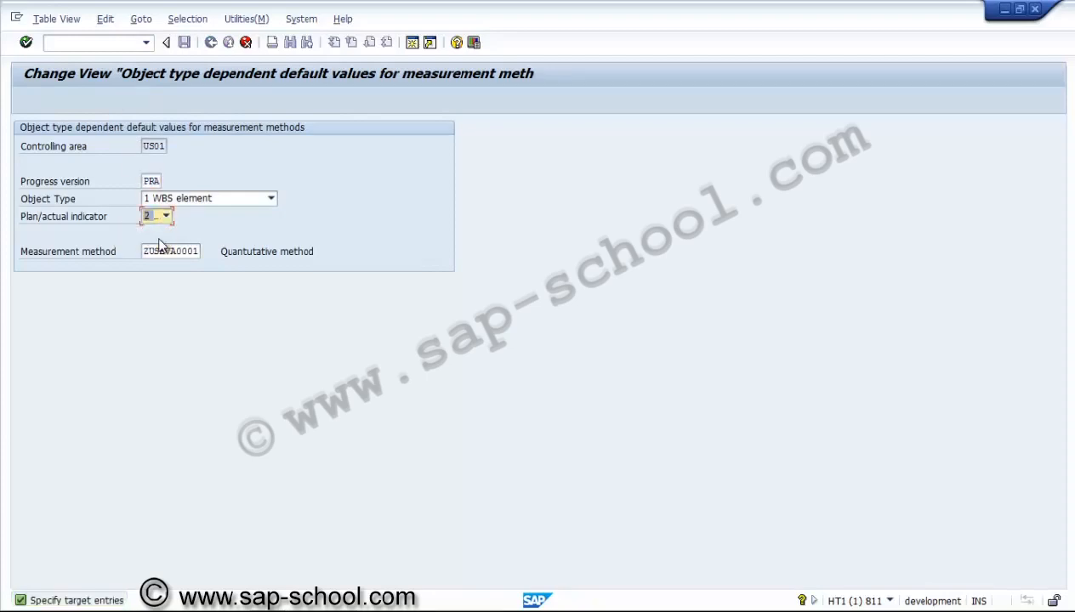
key(Return)
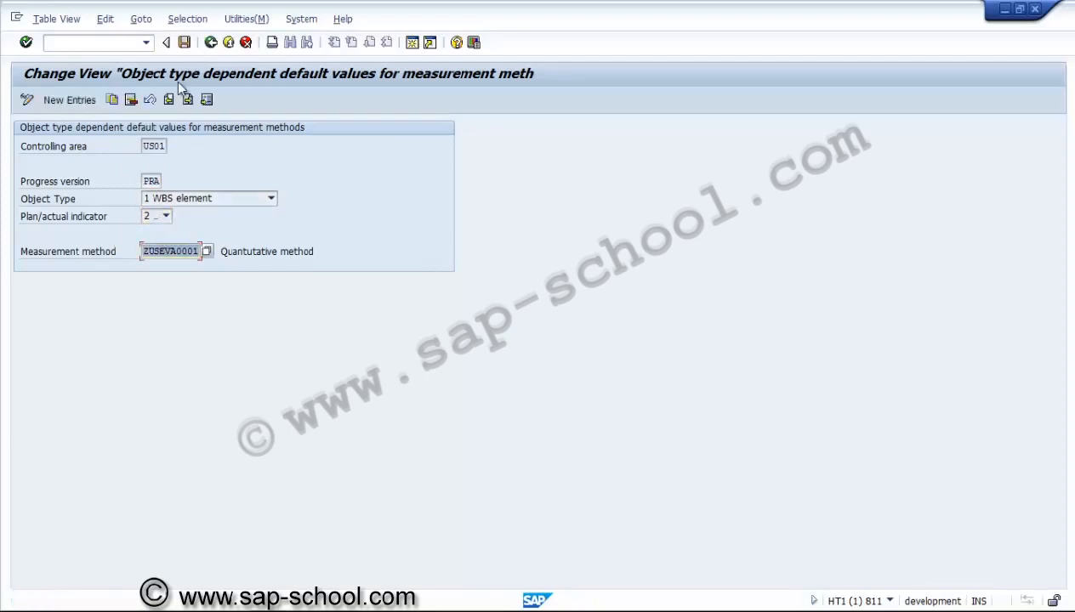
click(184, 43)
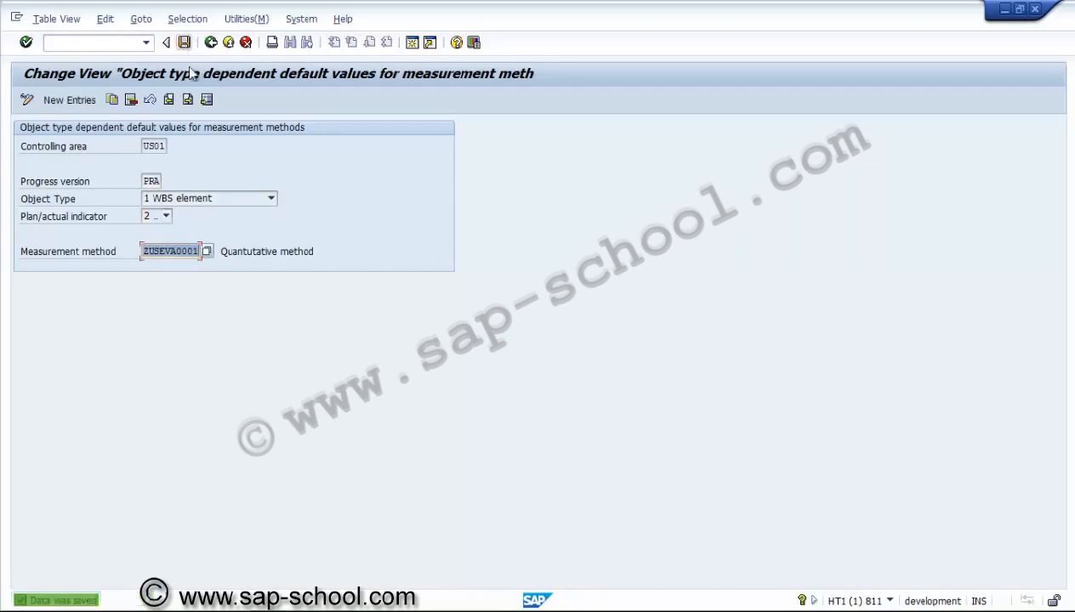
Step: Copy the WBS element actual entry as object type 2 Activity, internal processing with indicator 1 Plan and save it
click(111, 100)
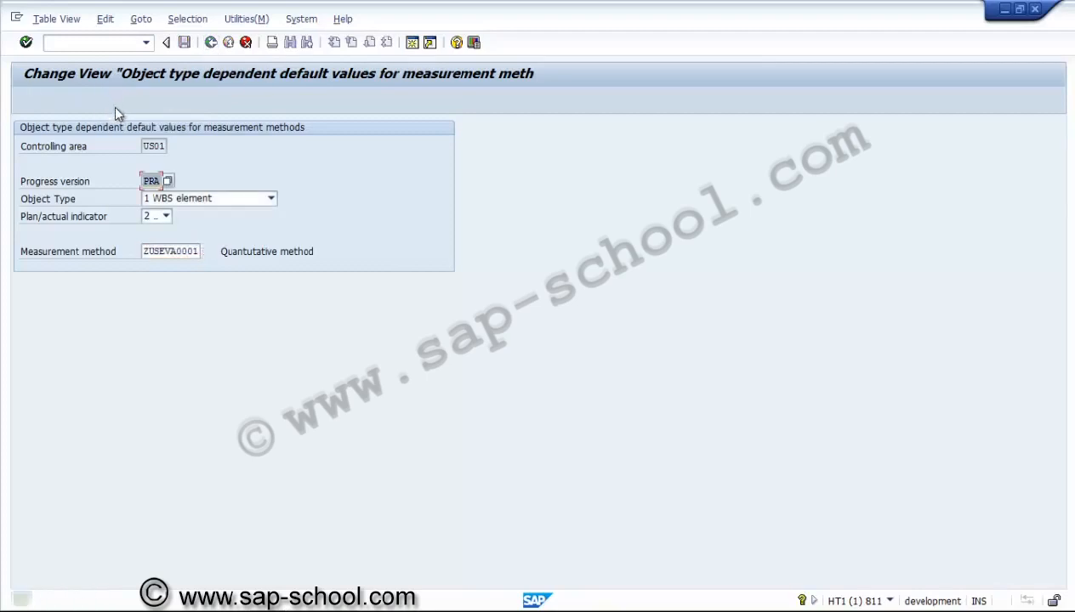
click(175, 202)
click(175, 206)
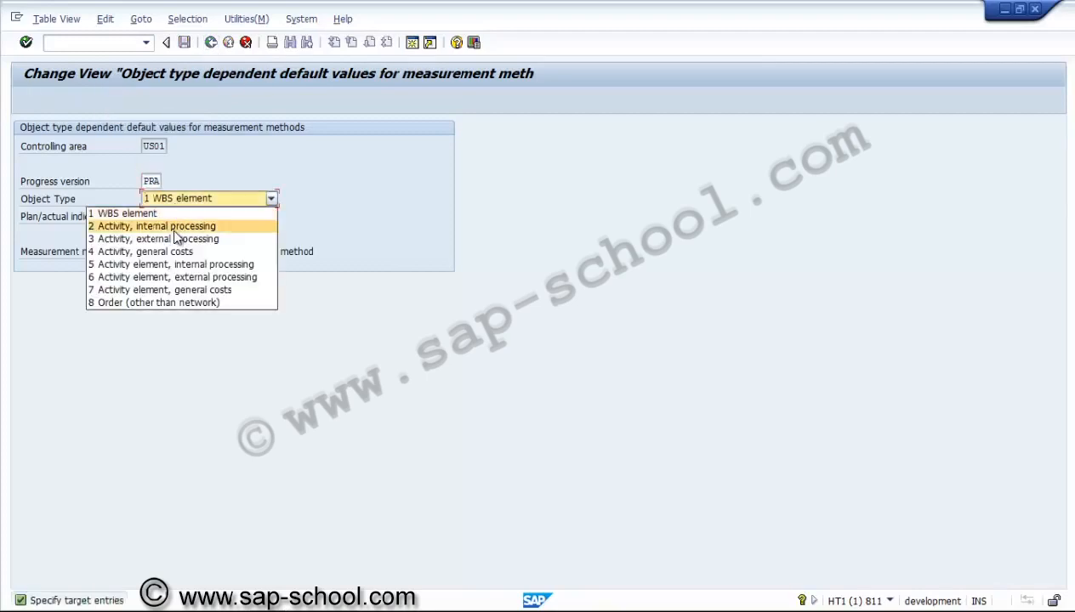
click(172, 227)
click(167, 218)
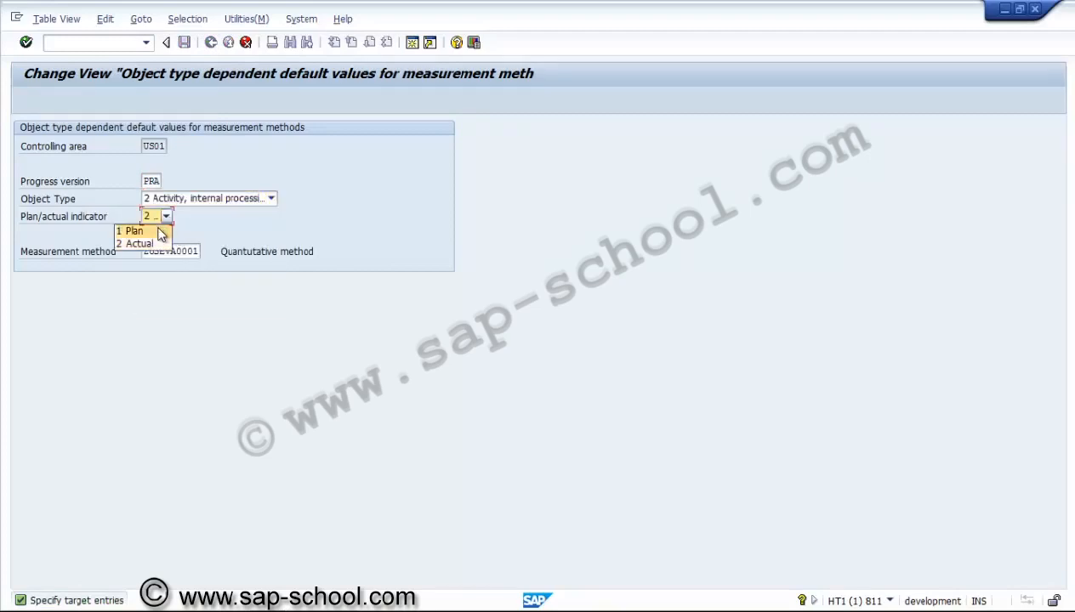
click(162, 231)
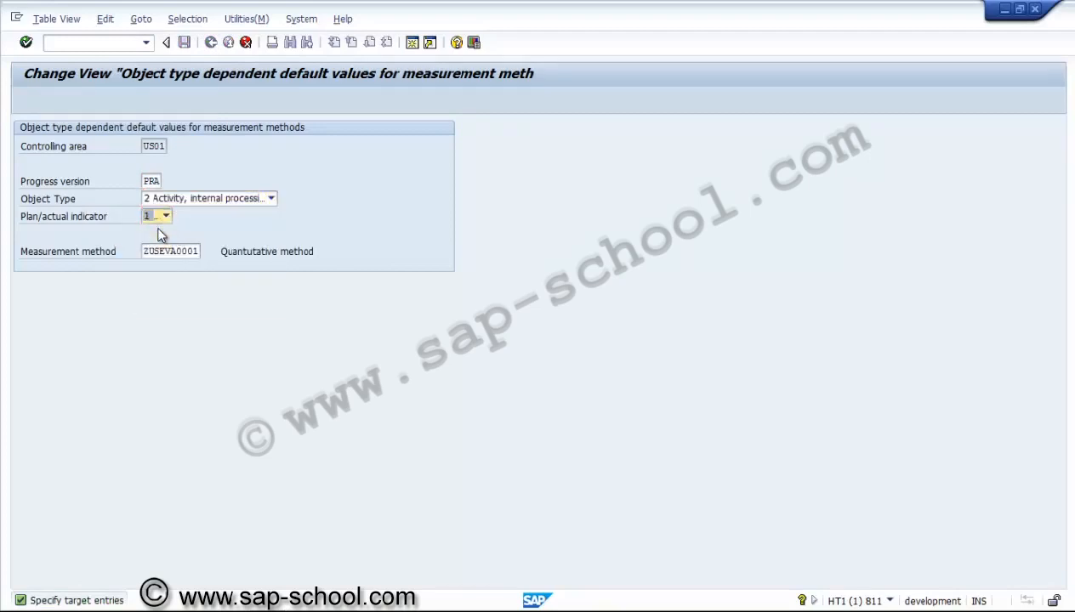
key(Return)
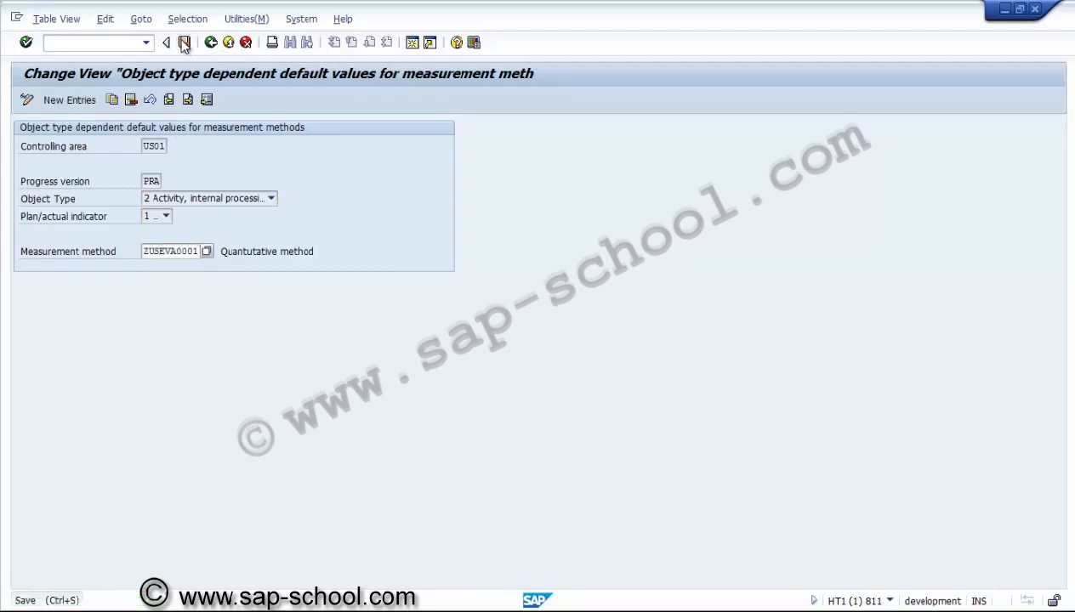
click(184, 45)
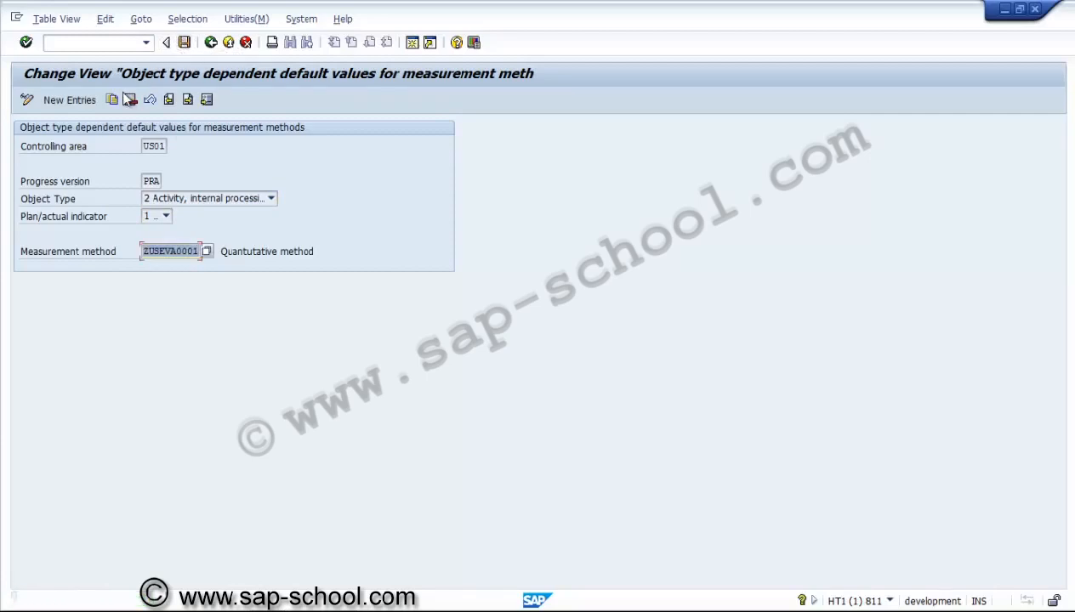
Step: Copy the PRA internal-processing plan entry as 2 Actual and save it
click(176, 199)
click(175, 222)
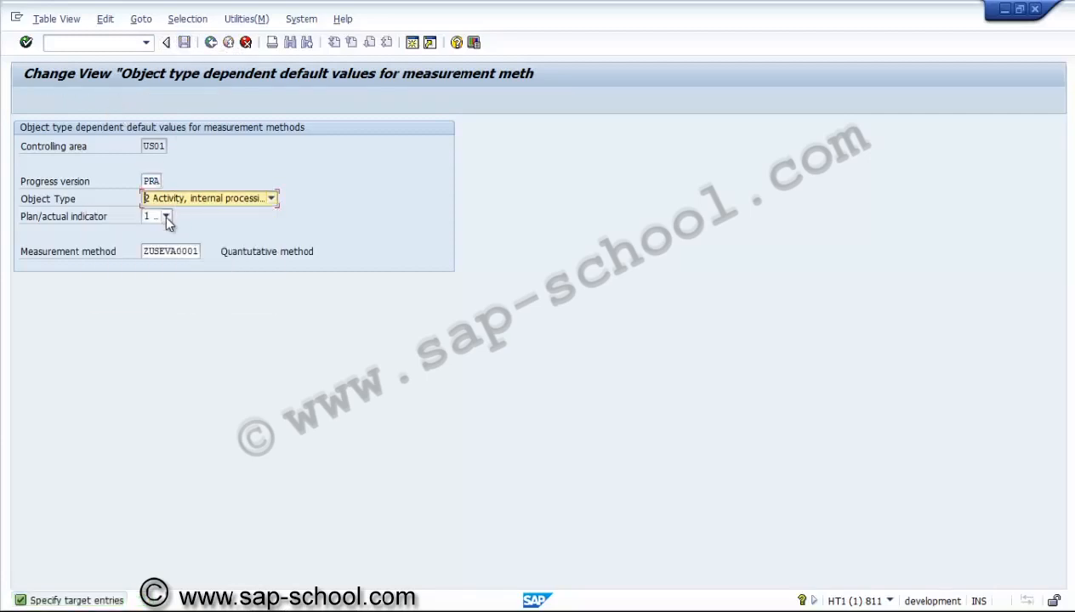
click(167, 218)
click(153, 240)
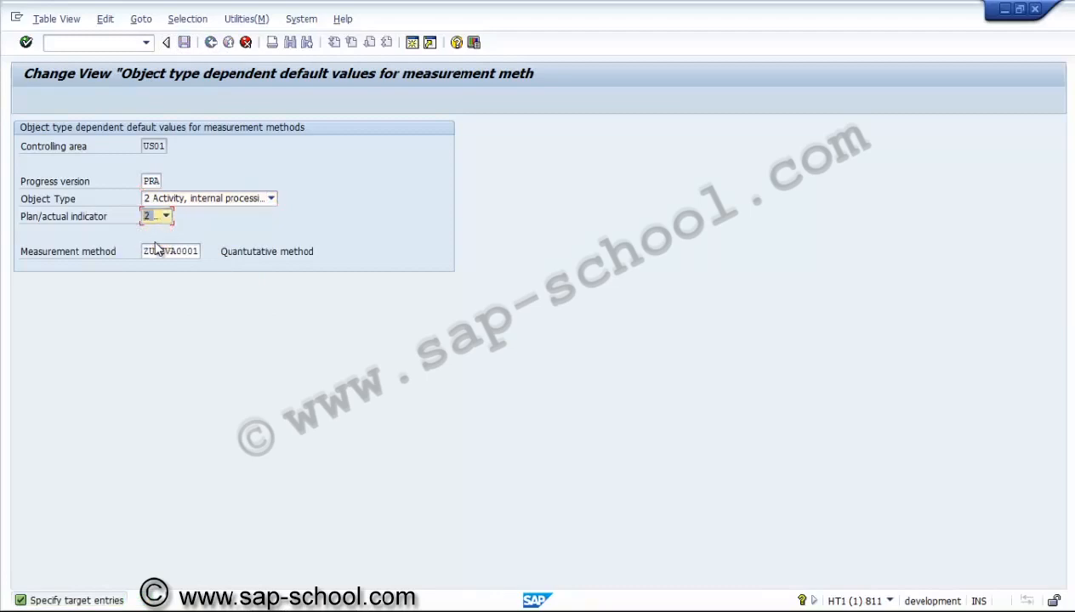
key(Return)
click(185, 46)
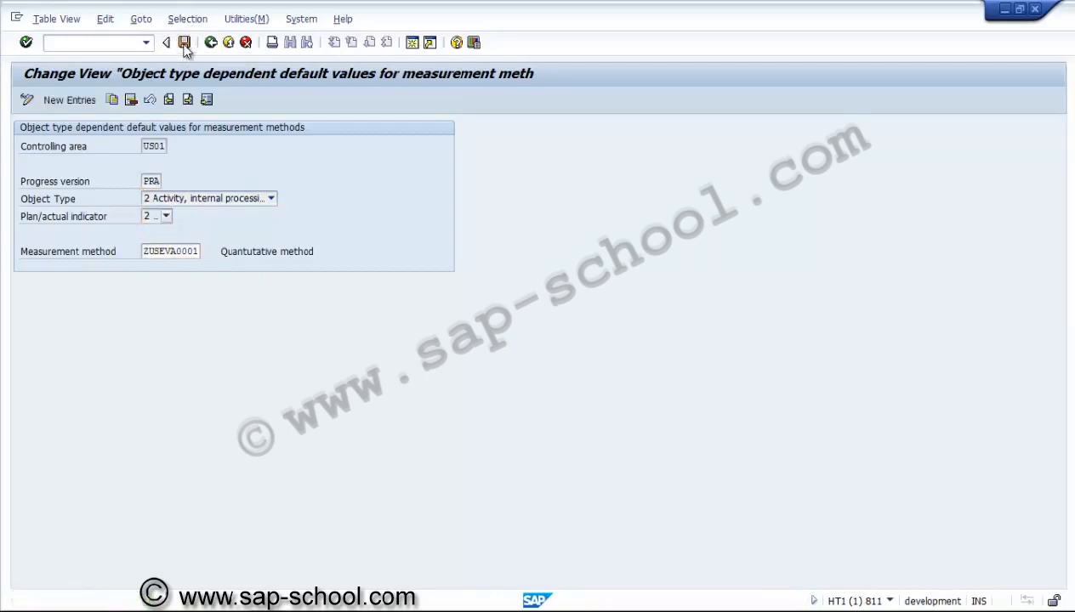
Step: Copy the PRA internal-processing actual entry as object type 3 Activity, external processing with indicator 1 Plan and save it
click(112, 99)
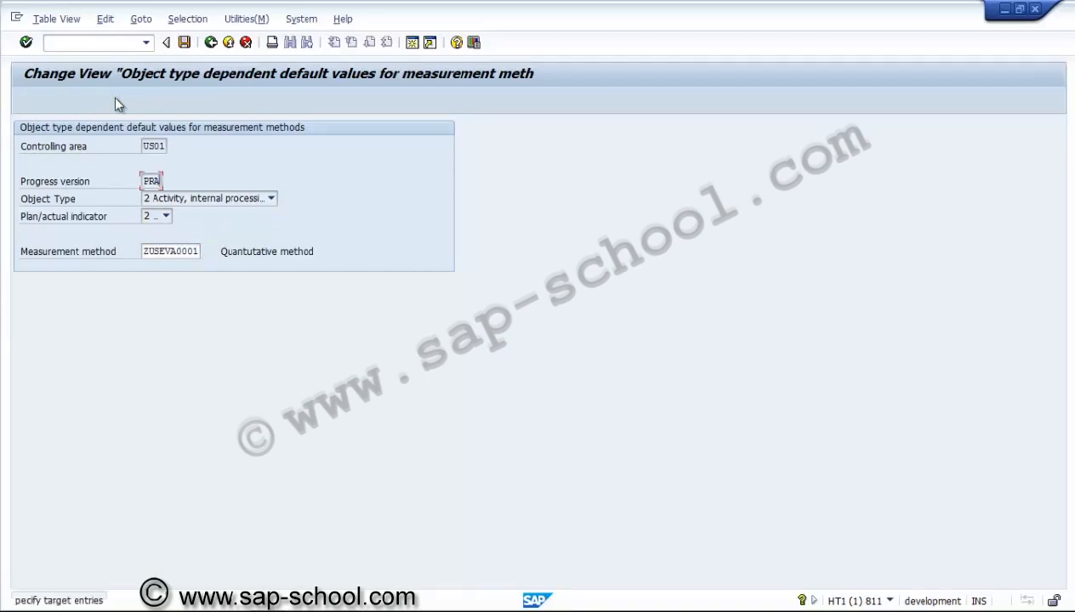
click(183, 201)
click(181, 240)
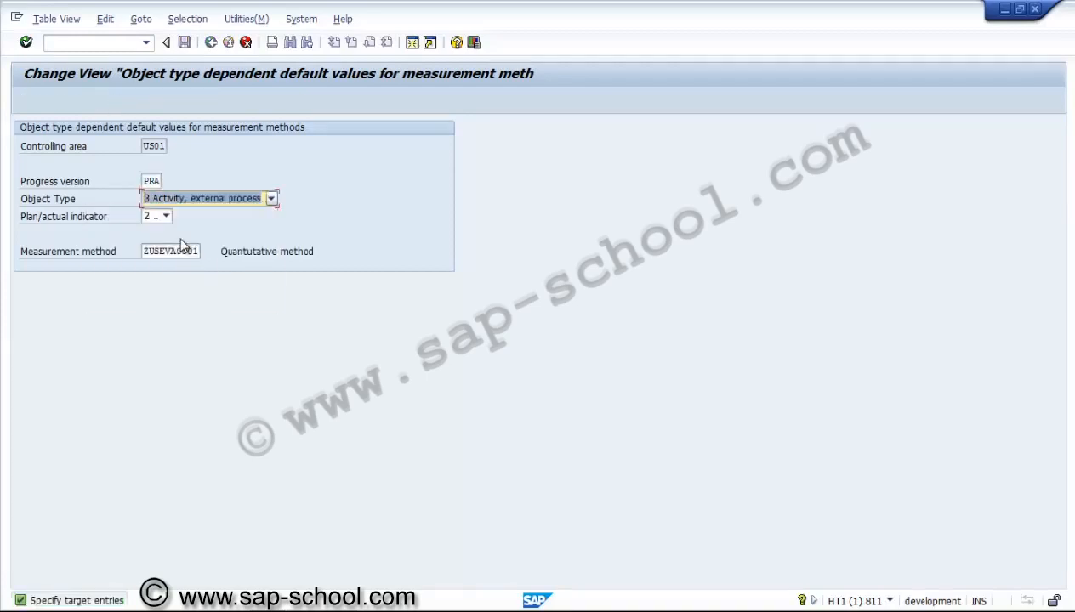
click(164, 216)
click(153, 228)
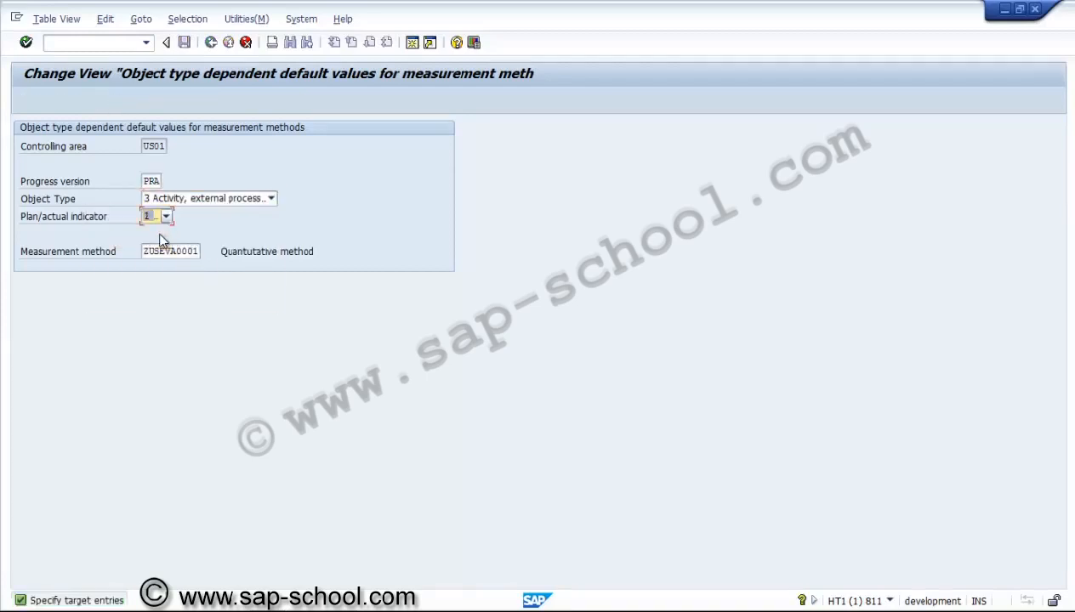
key(Return)
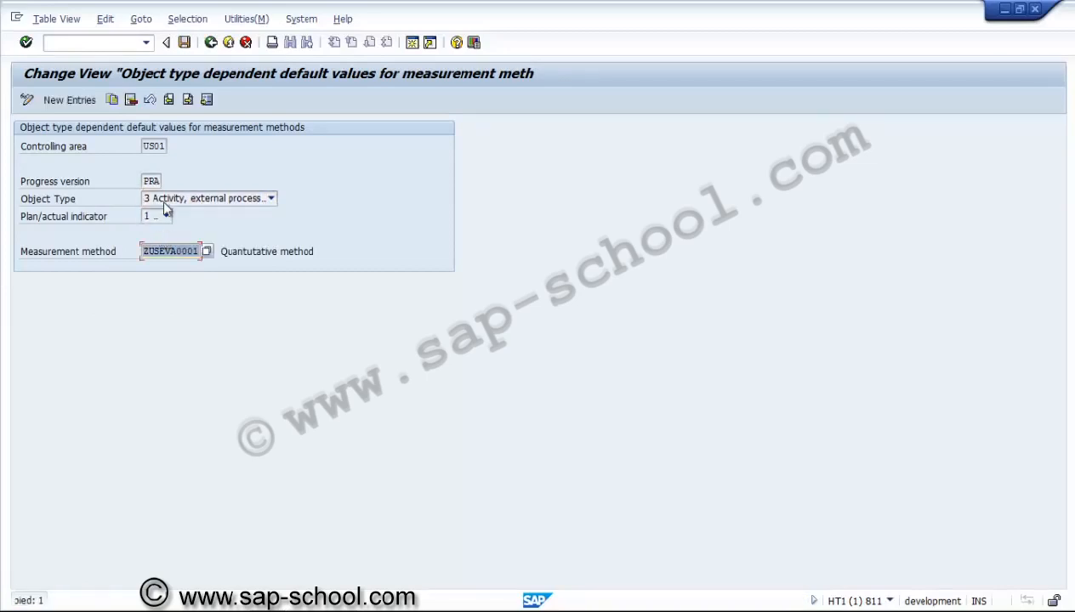
click(183, 43)
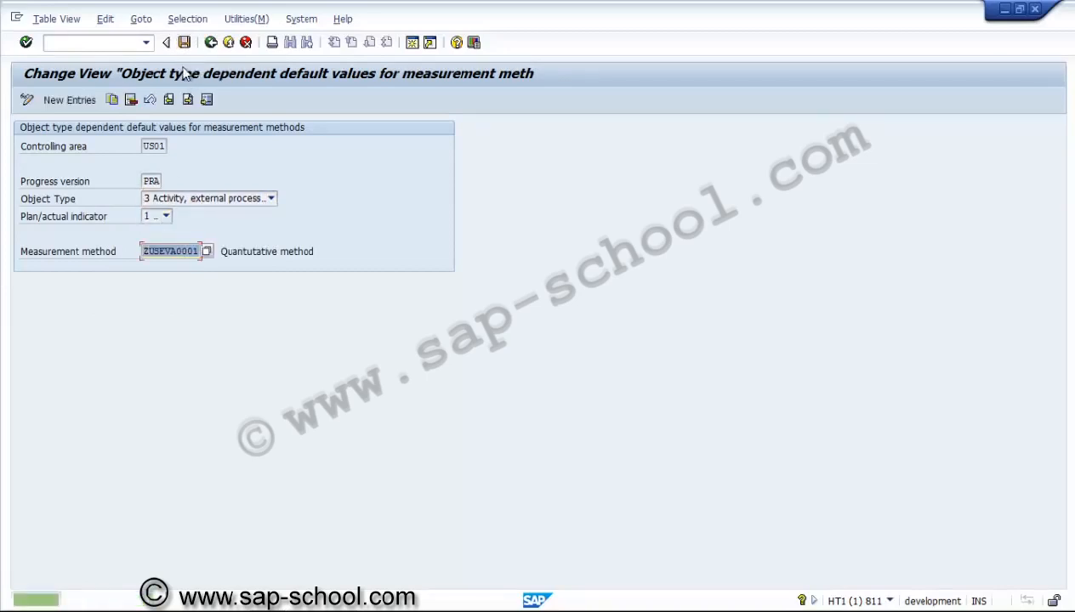
Step: Copy the PRA external-processing plan entry as 2 Actual, save it and return to the implementation guide
click(112, 100)
click(166, 216)
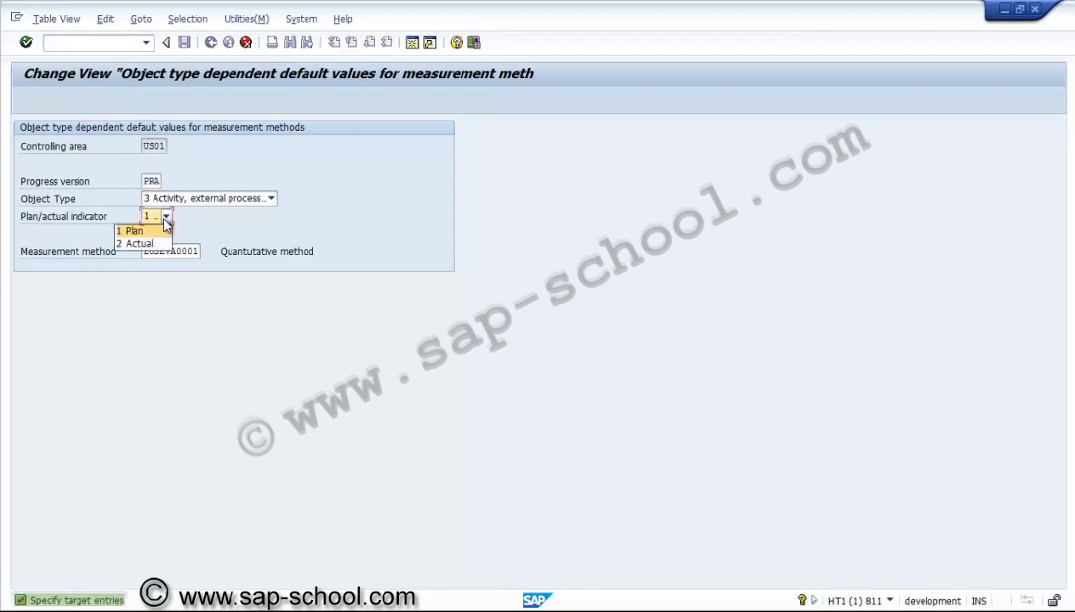
click(138, 243)
key(Return)
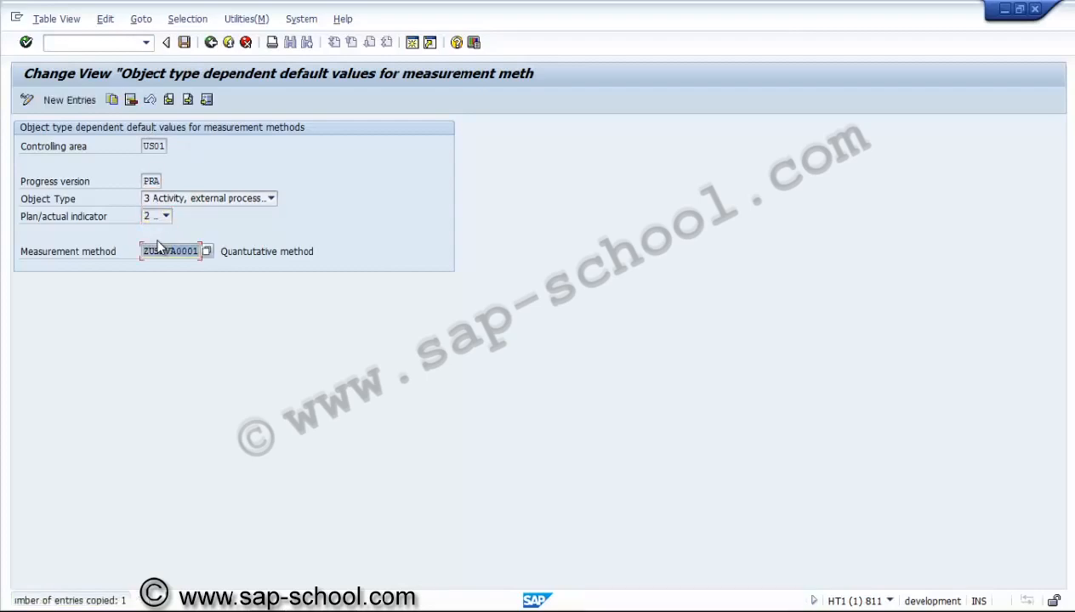
click(185, 43)
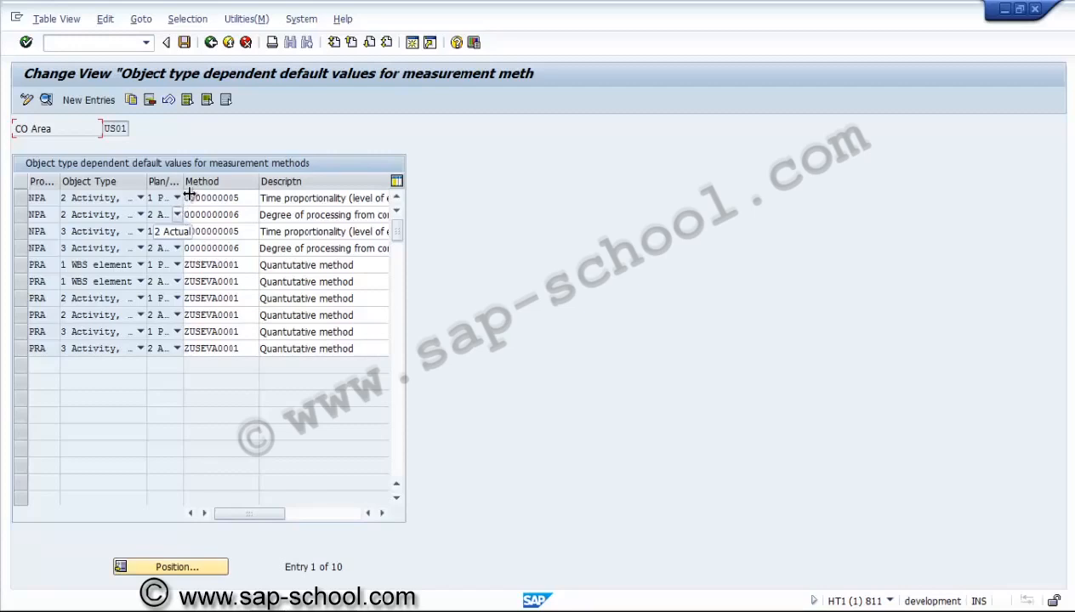
click(209, 42)
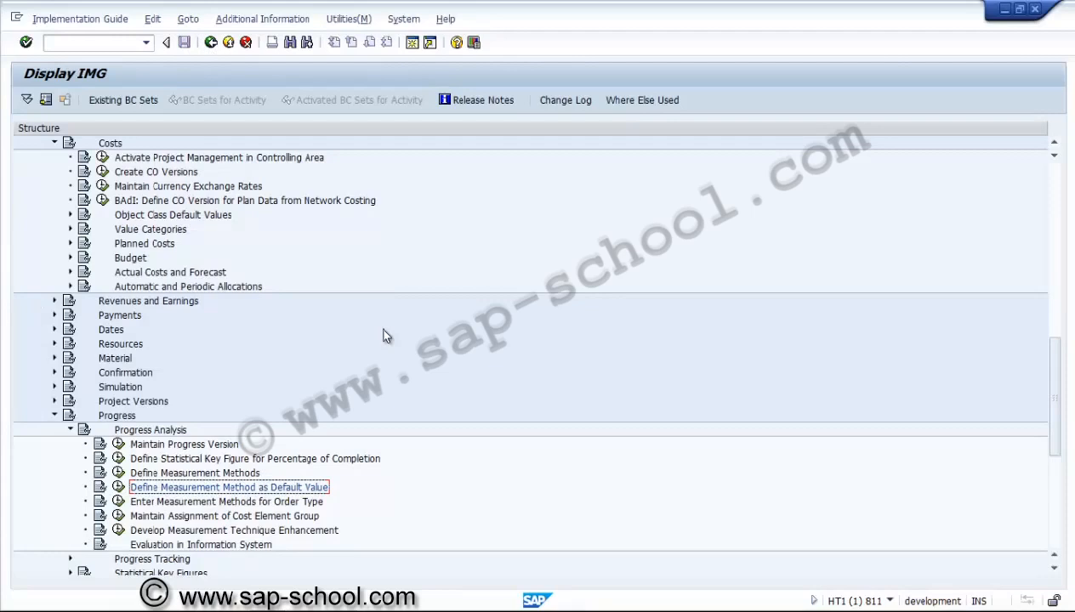
Step: Expand the Statistical Key Figures node under Progress in the implementation guide
click(300, 503)
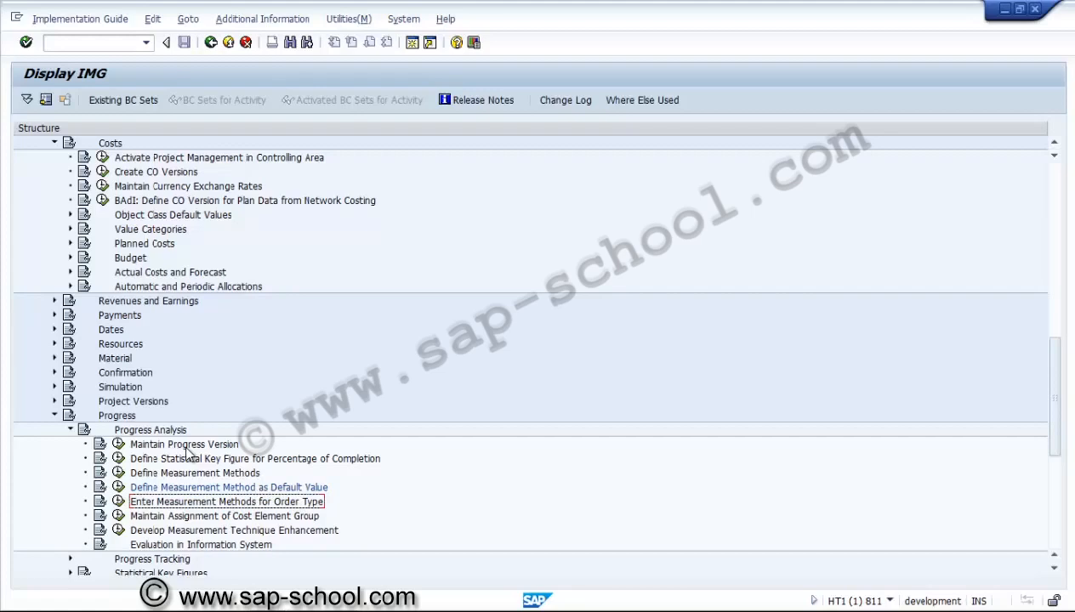
click(128, 414)
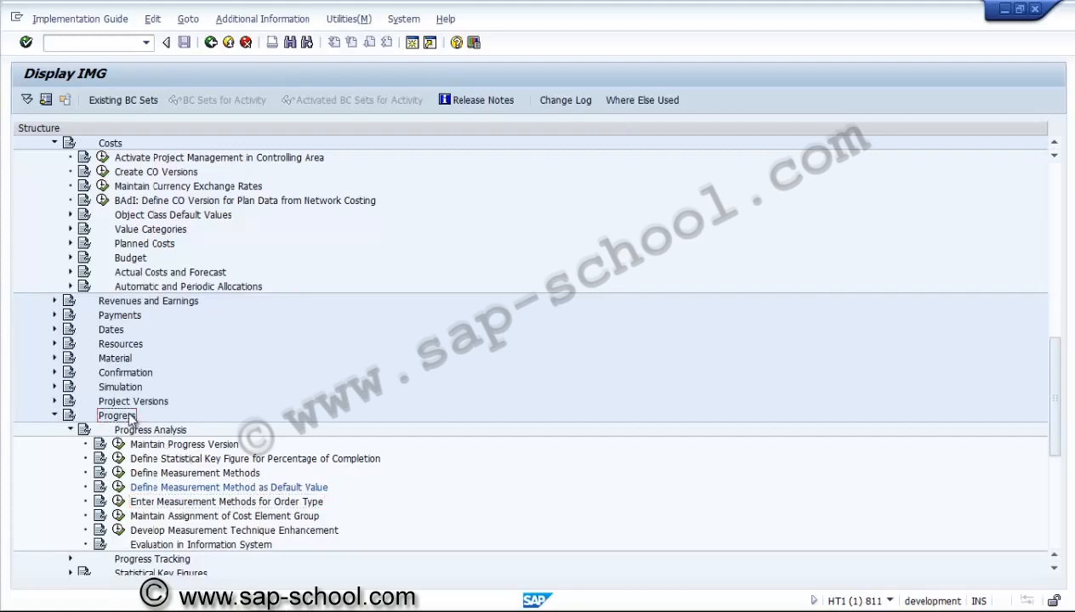
click(1055, 569)
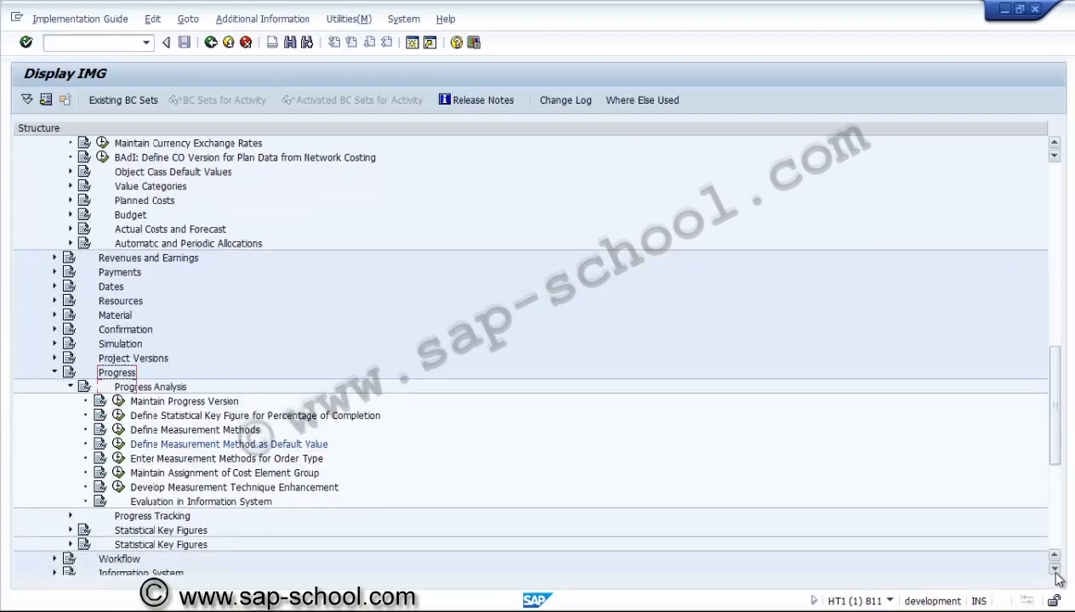
click(1055, 569)
click(1055, 569)
click(1055, 569)
click(1055, 569)
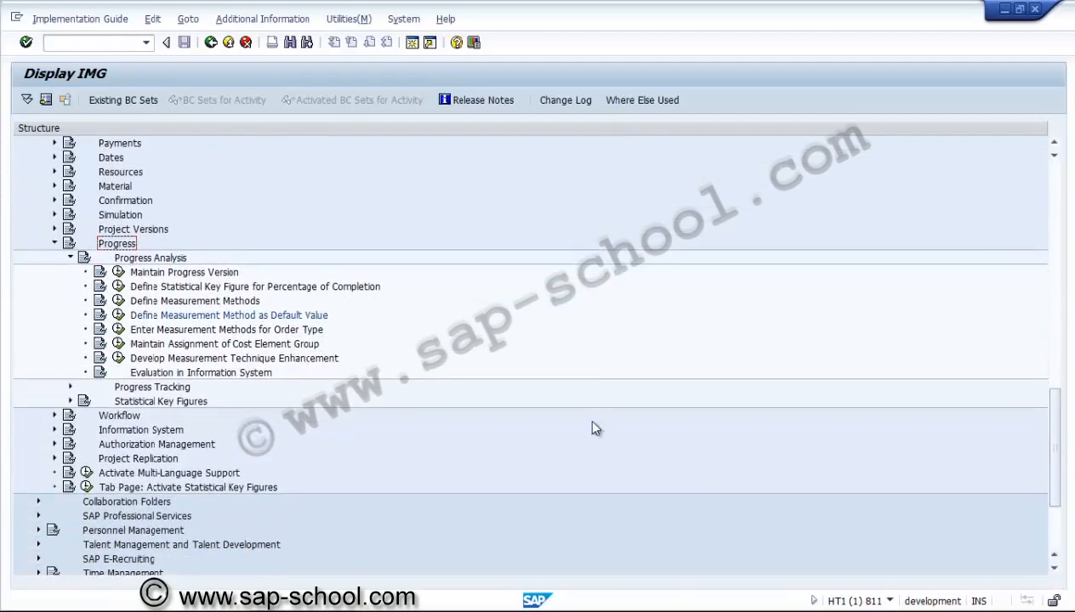
click(154, 402)
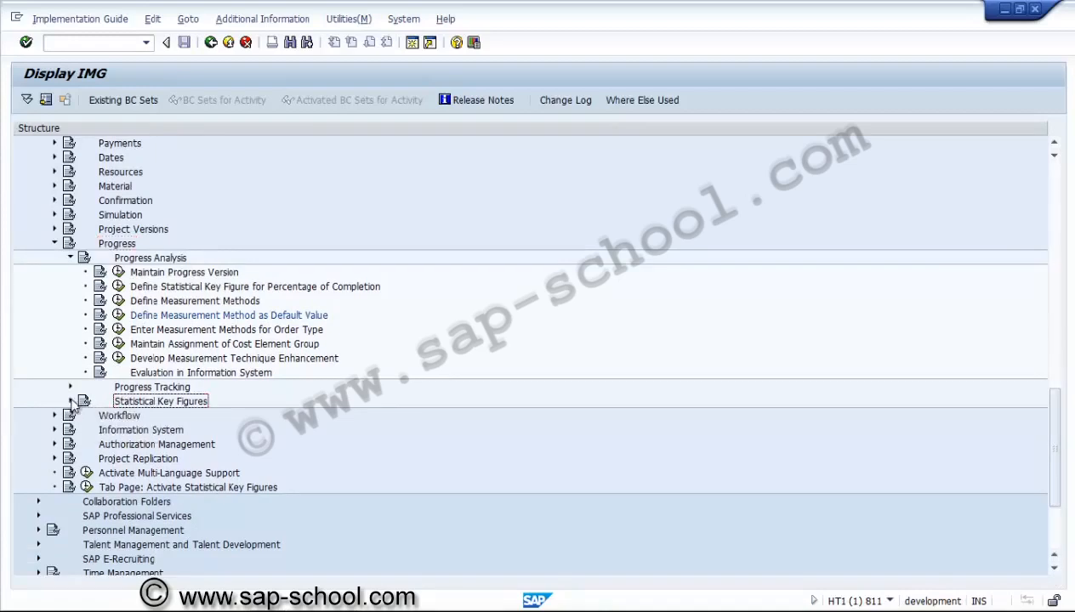
click(70, 402)
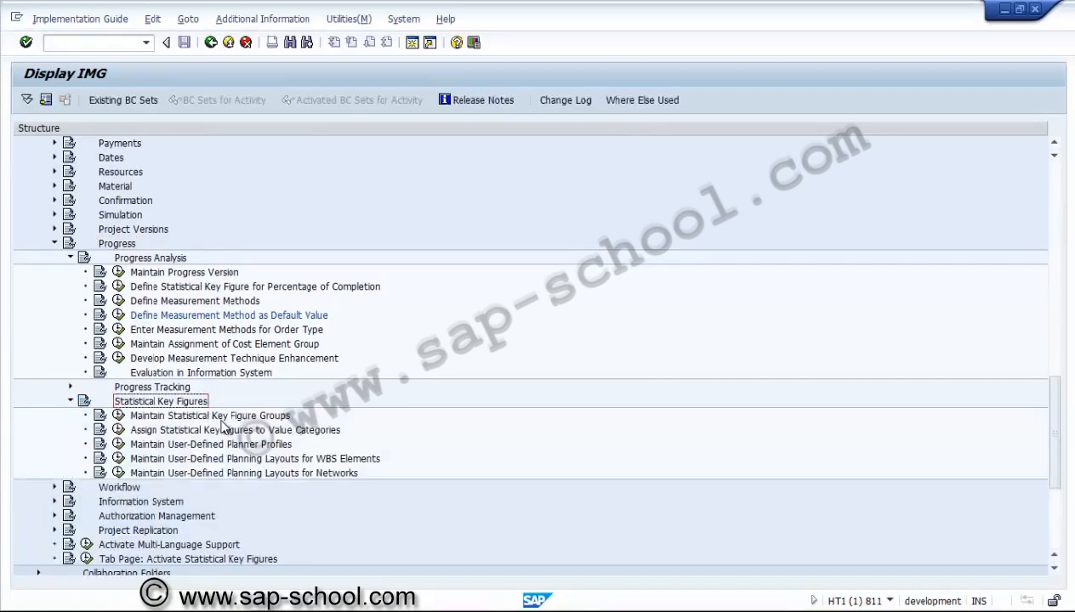
Step: Open the display activity for statistical key figure groups and search for all groups in controlling area US01
click(219, 418)
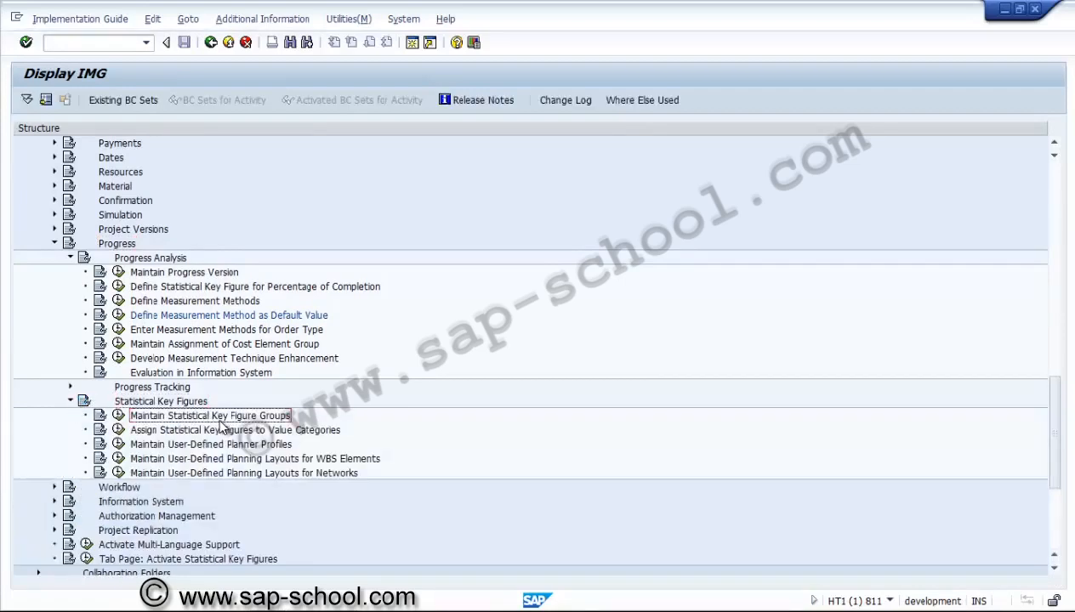
click(118, 414)
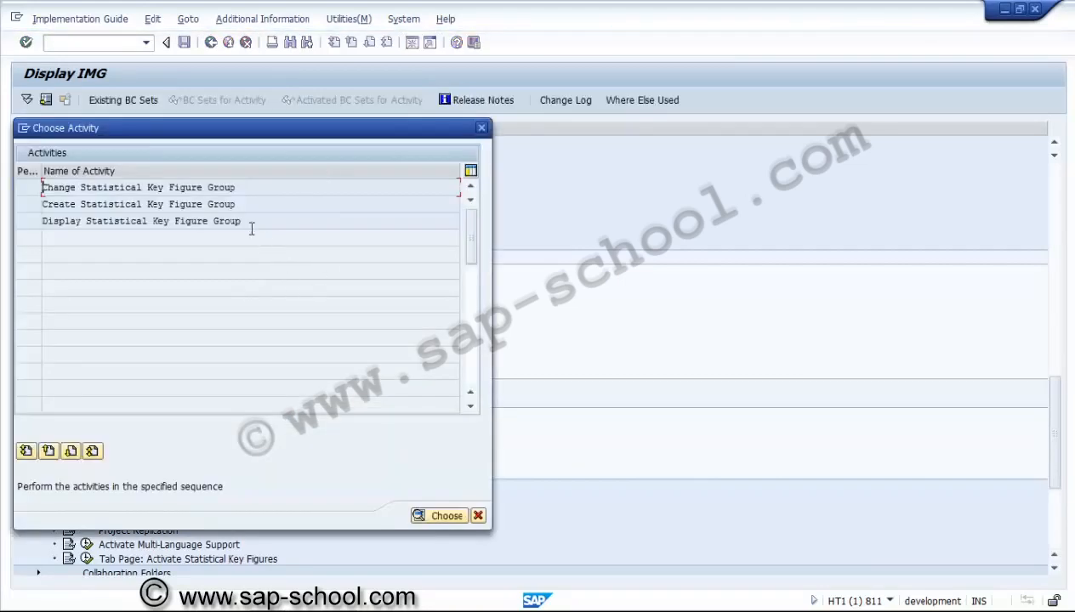
double_click(141, 223)
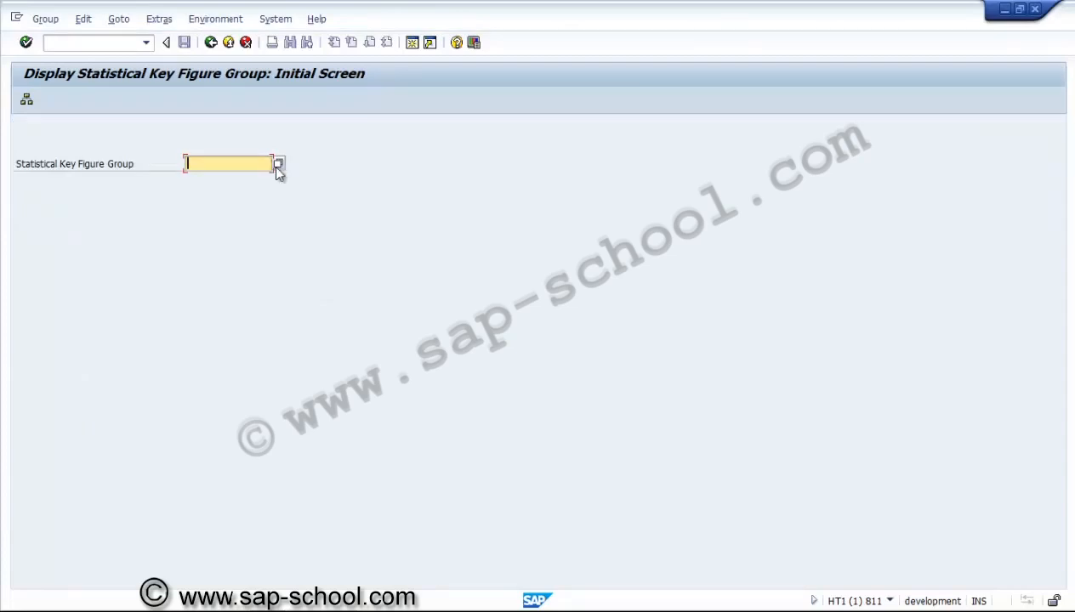
click(27, 102)
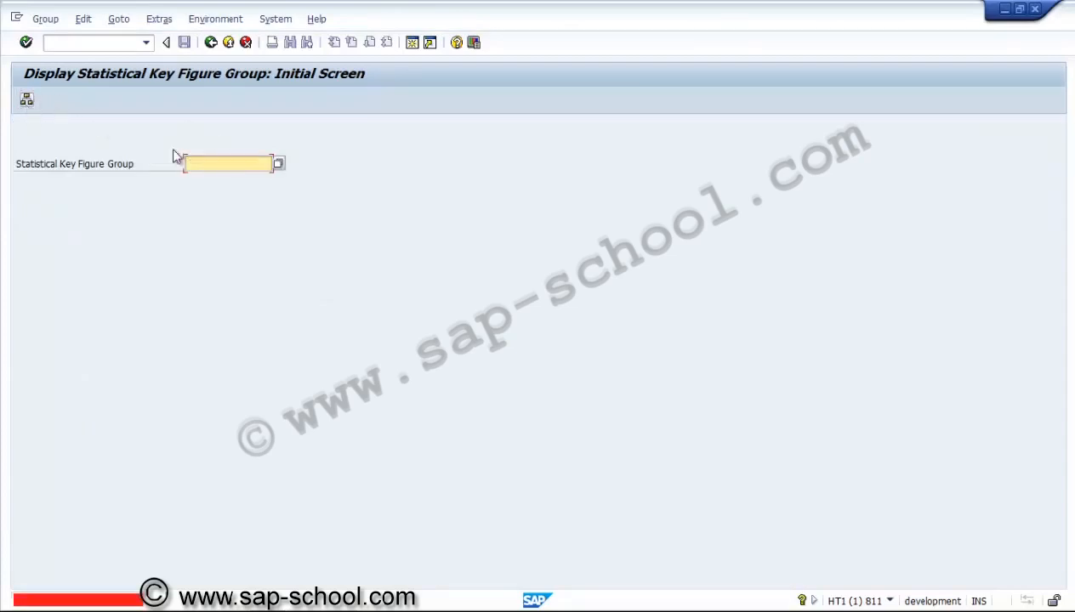
click(278, 164)
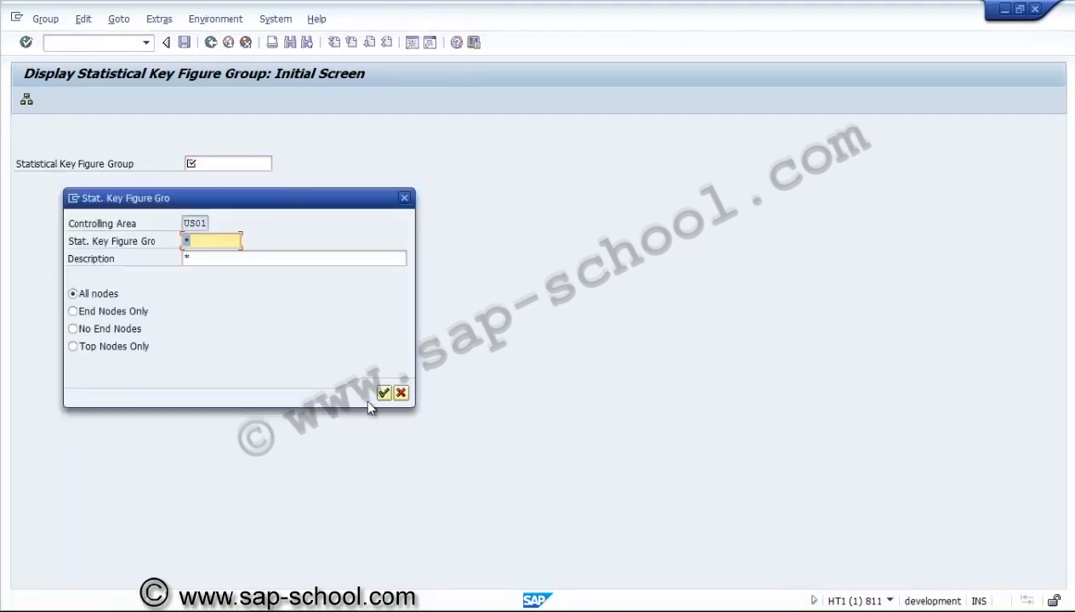
click(383, 392)
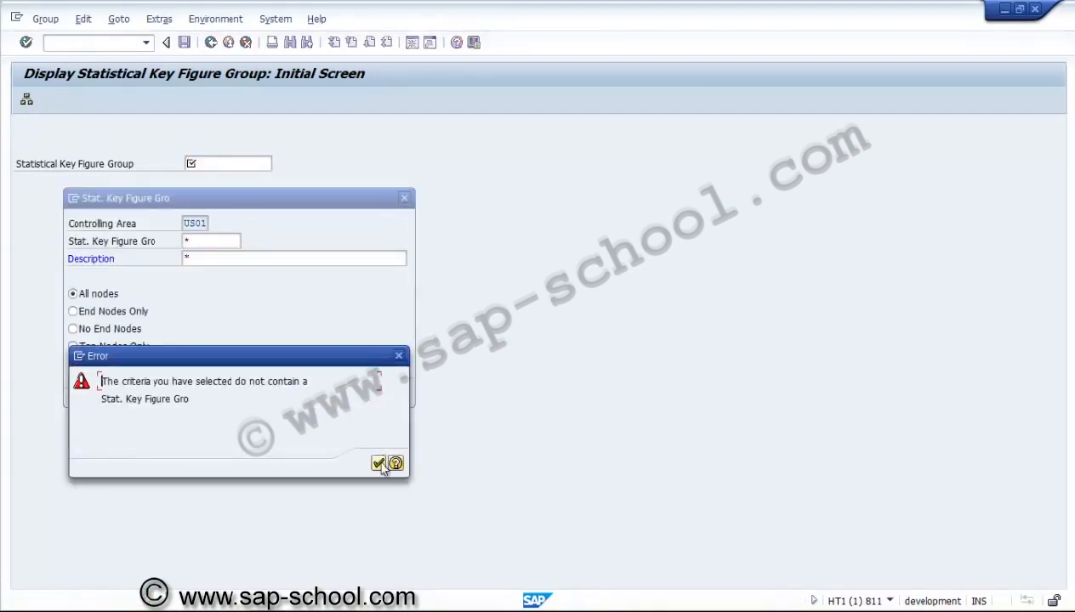
click(378, 463)
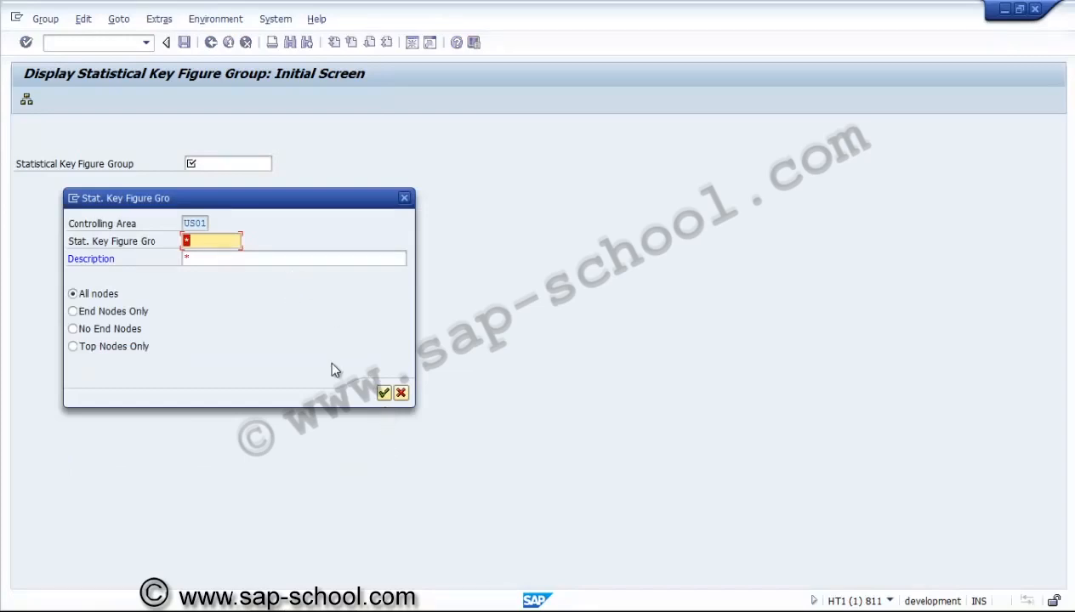
click(401, 393)
click(210, 41)
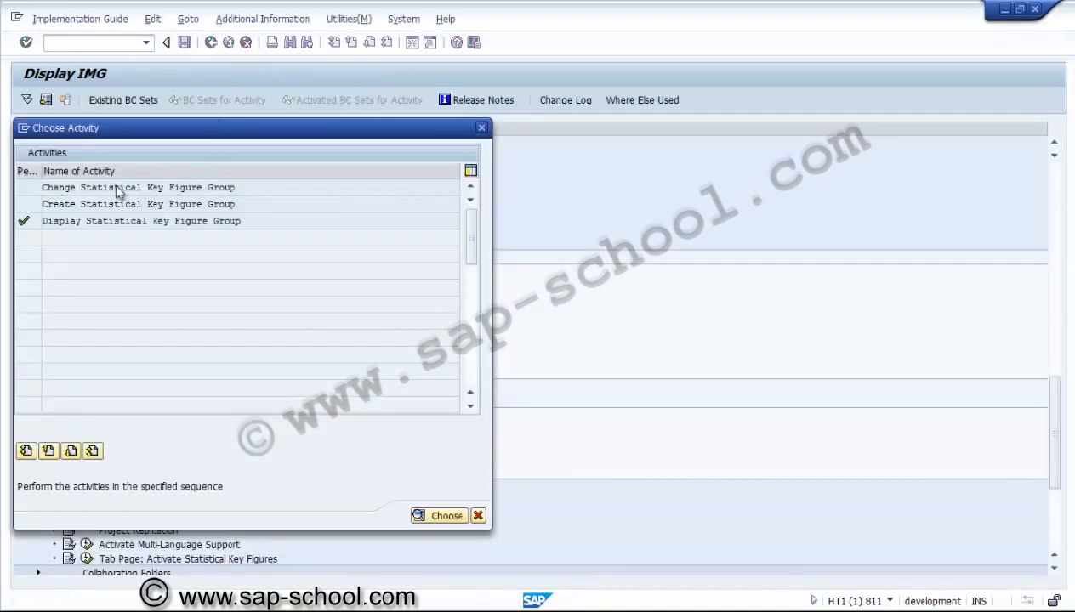
Step: View the initial screens for changing and creating a statistical key figure group, then close the activity selection
double_click(116, 187)
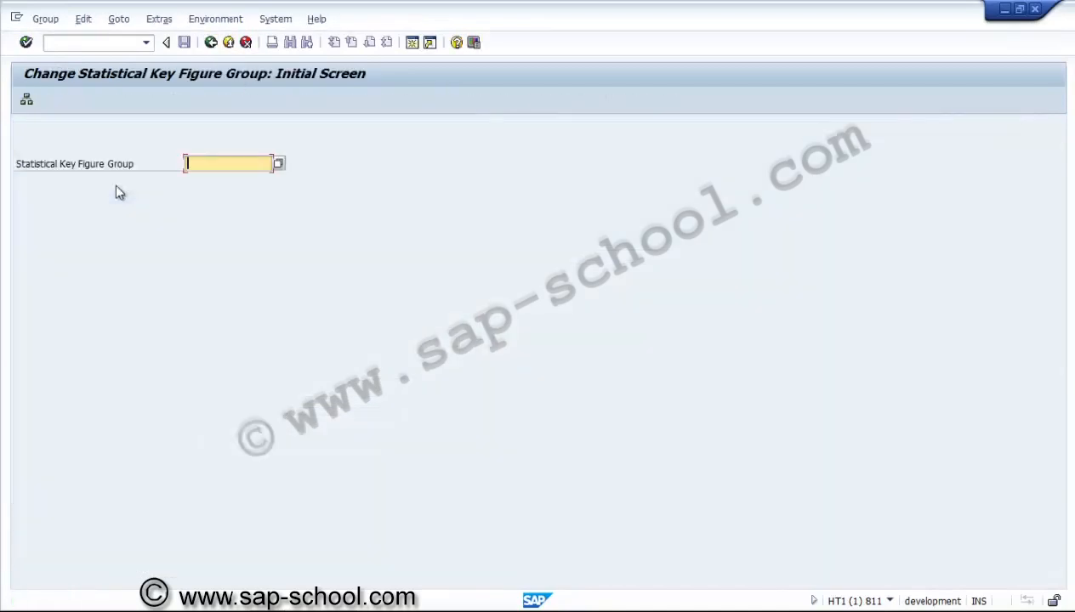
click(211, 42)
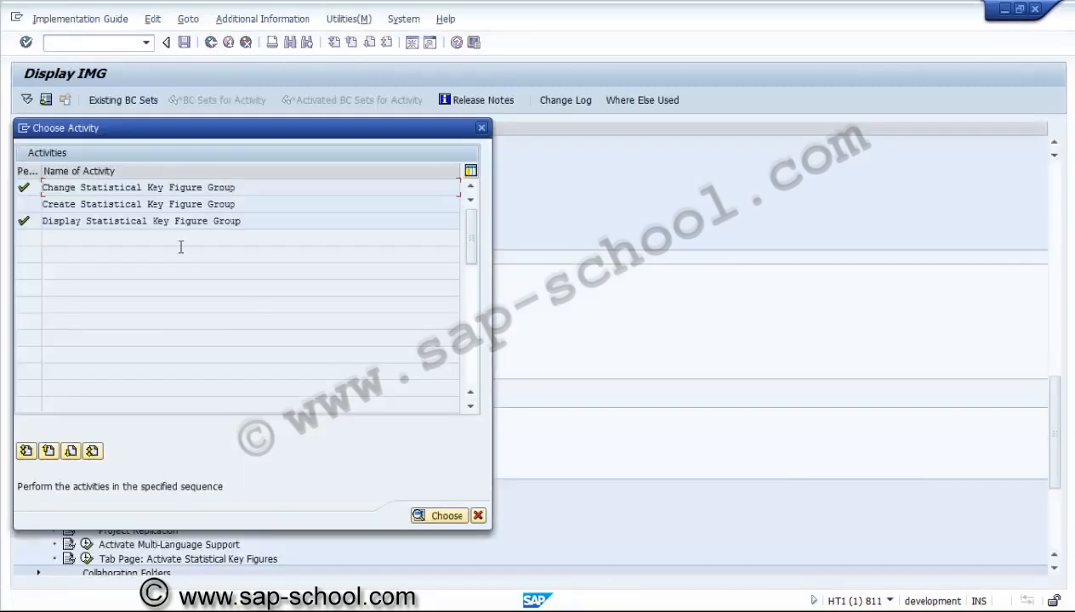
double_click(139, 204)
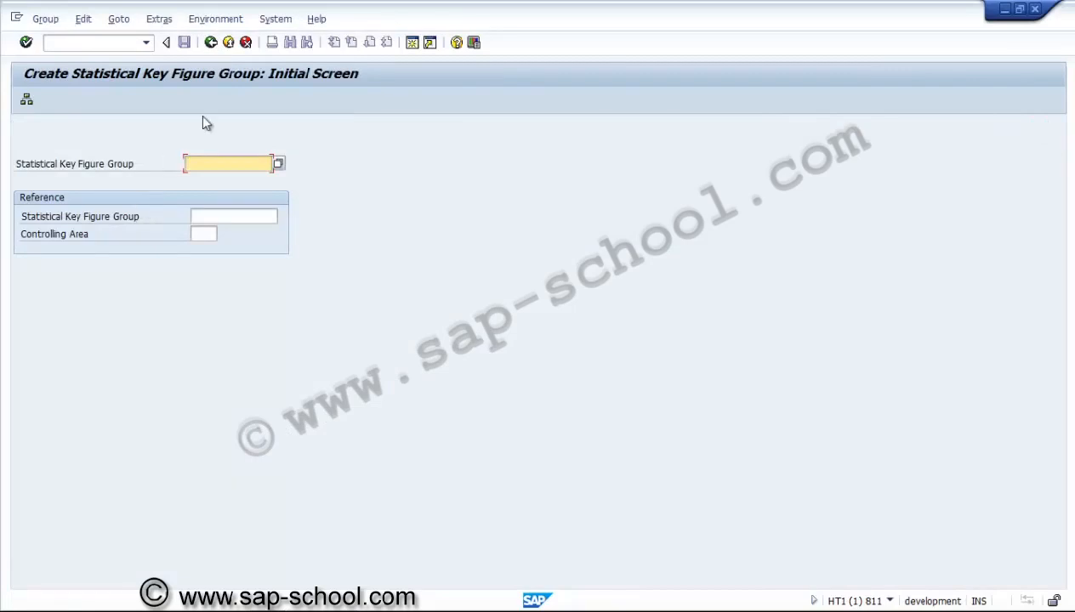
click(212, 47)
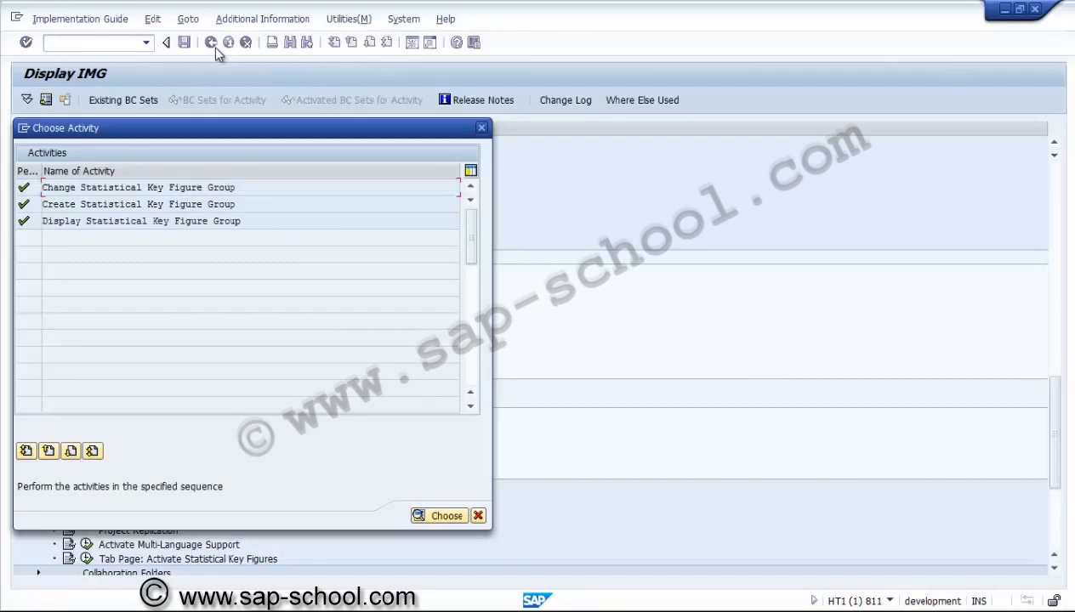
click(478, 515)
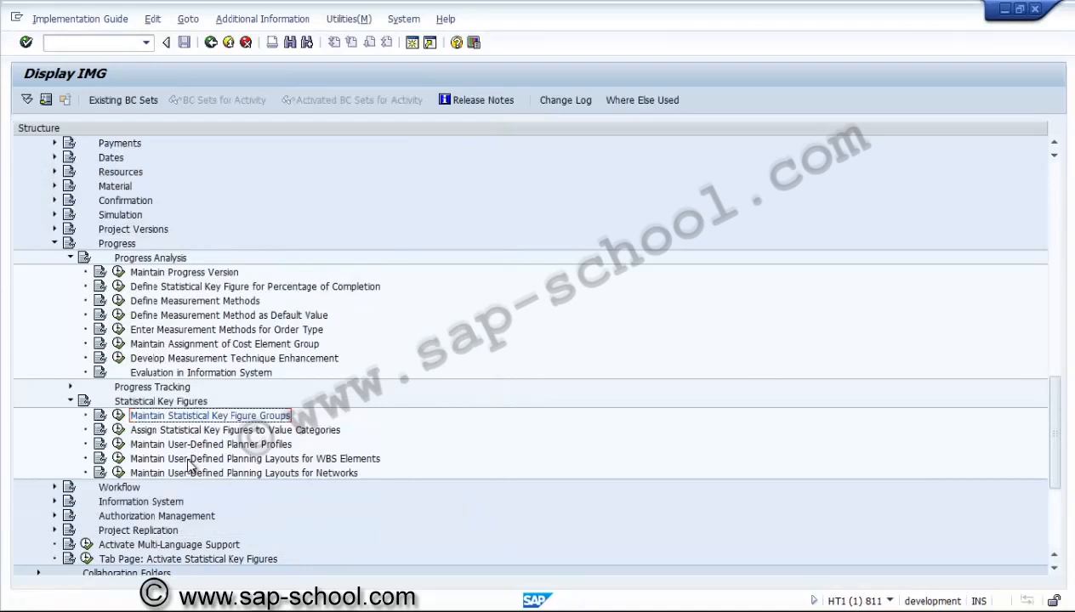
Step: Open the assignment of statistical key figures to value categories and start a new entry for value category PS01
click(120, 432)
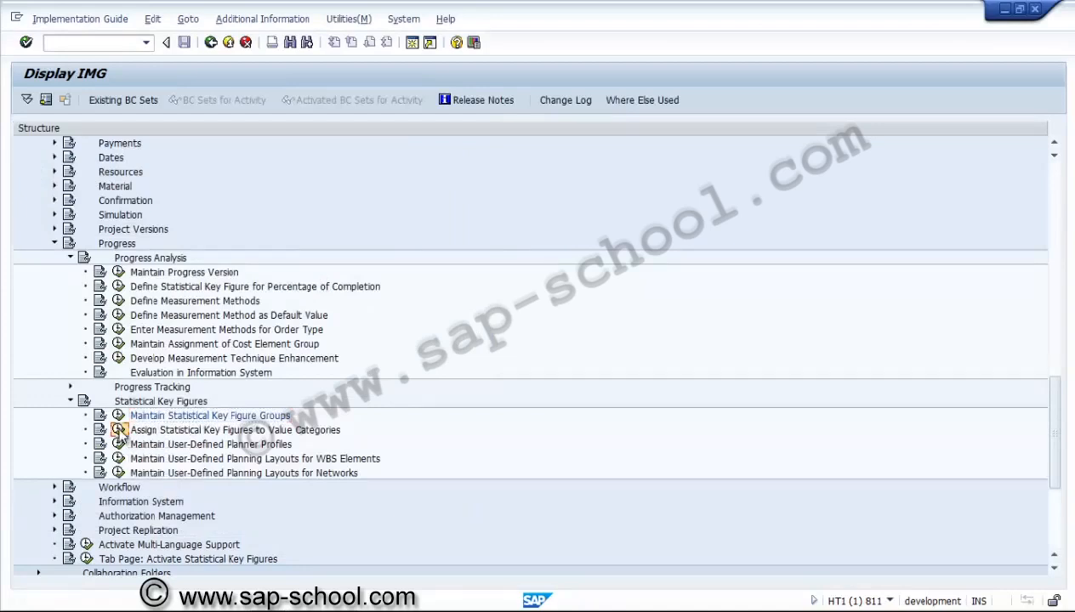
click(355, 305)
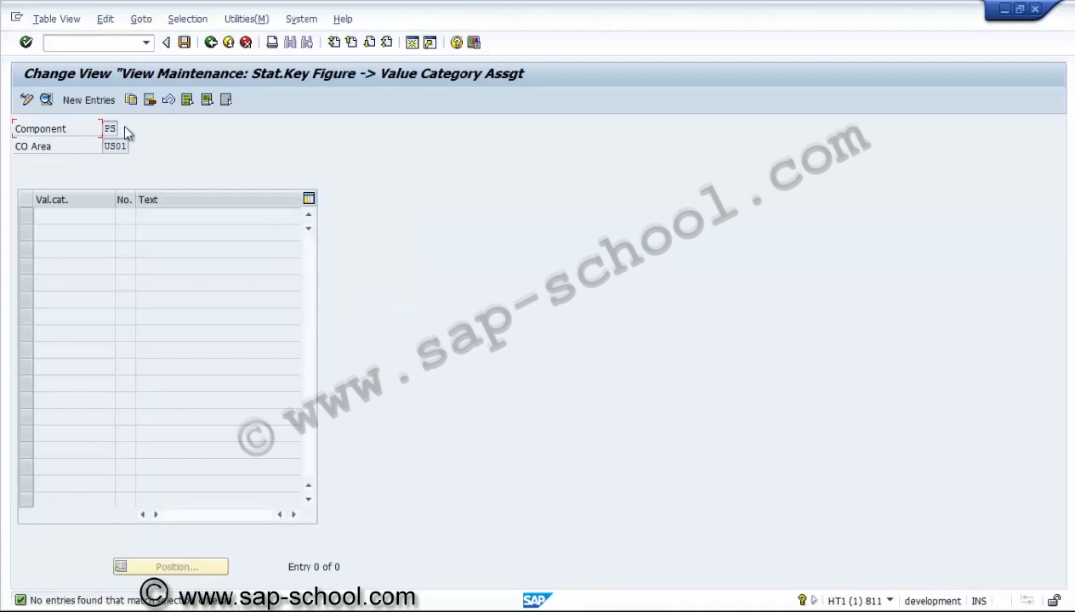
click(99, 101)
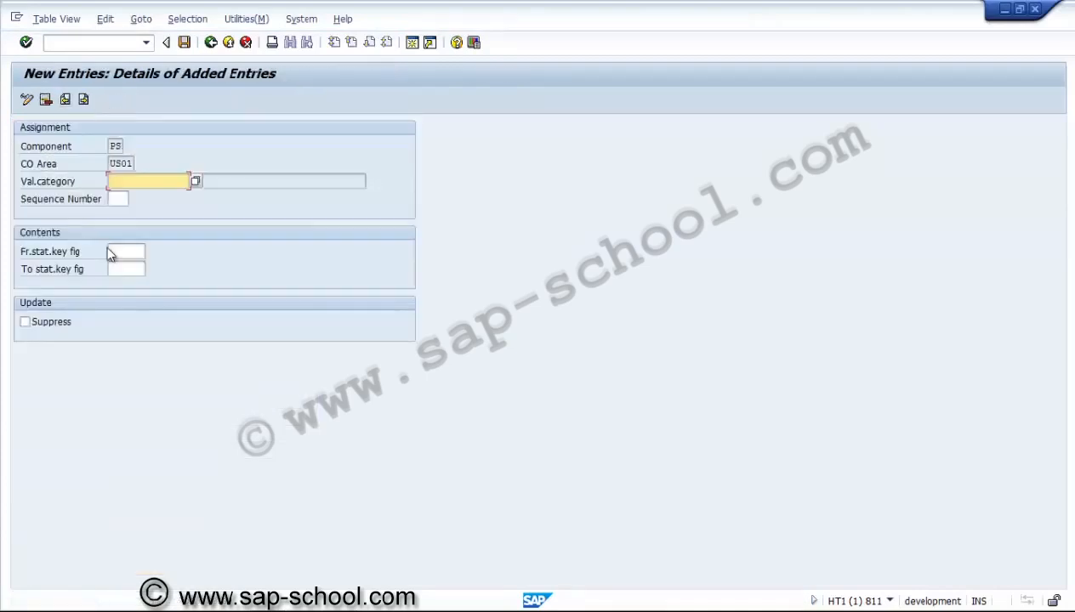
click(194, 183)
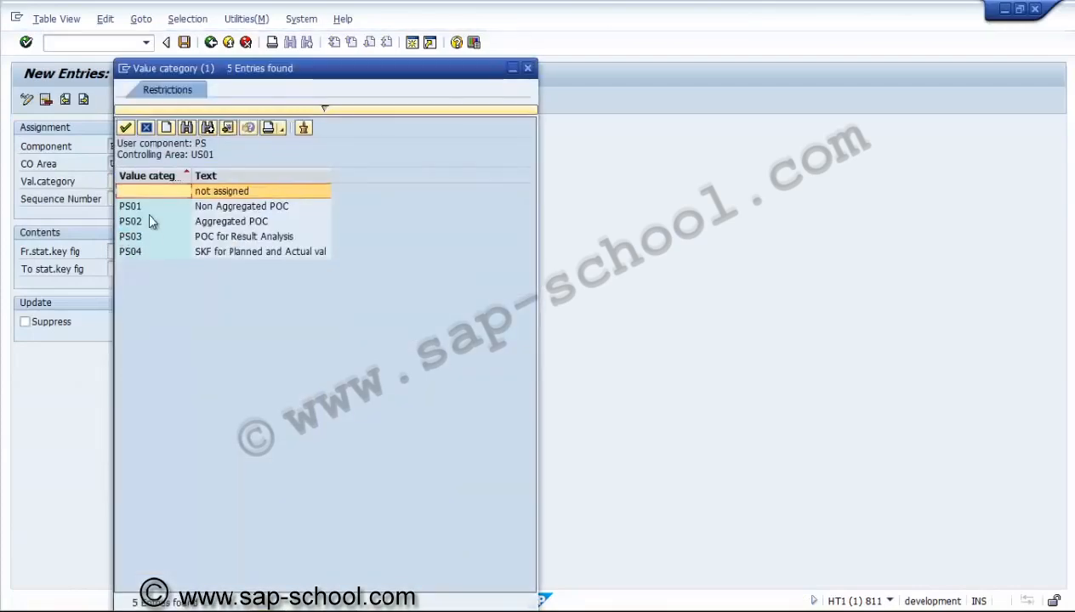
double_click(148, 205)
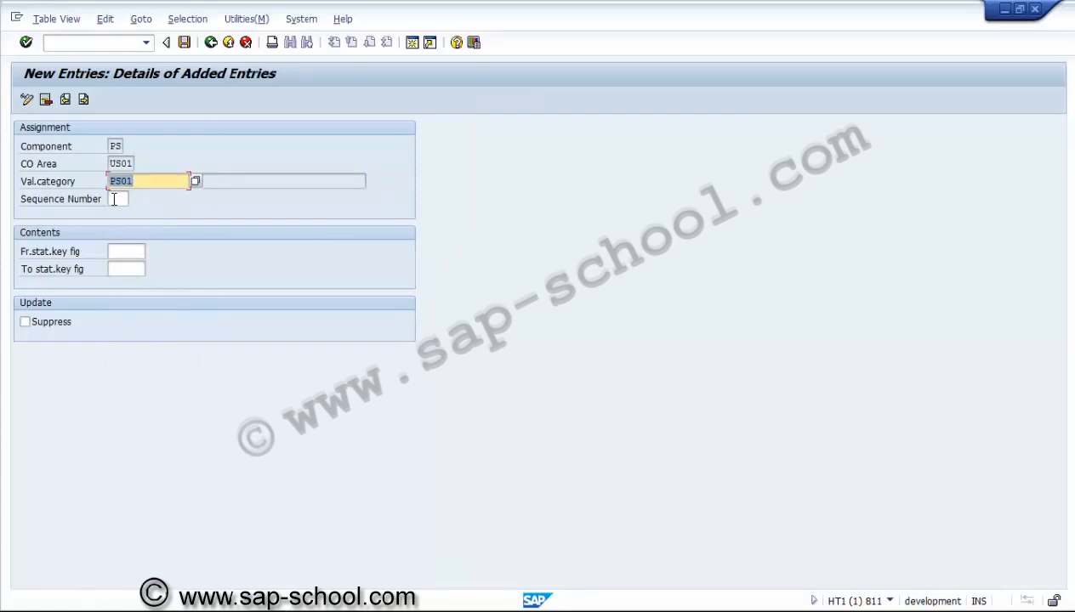
Step: Set the starting statistical key figure of the PS01 assignment to USNAP1 (Non Aggregated POC)
click(130, 252)
click(152, 251)
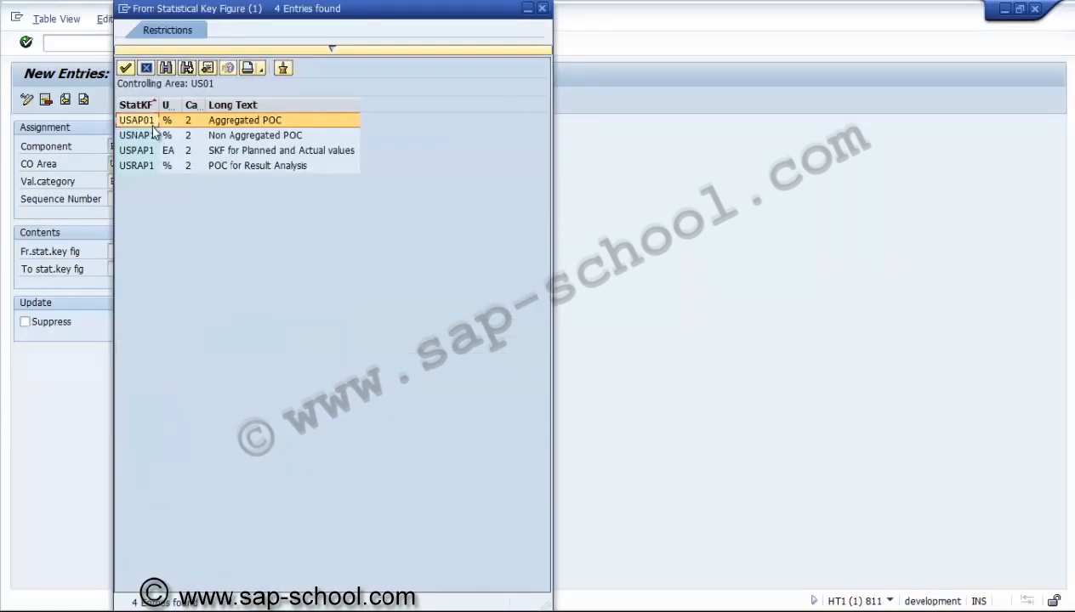
double_click(166, 137)
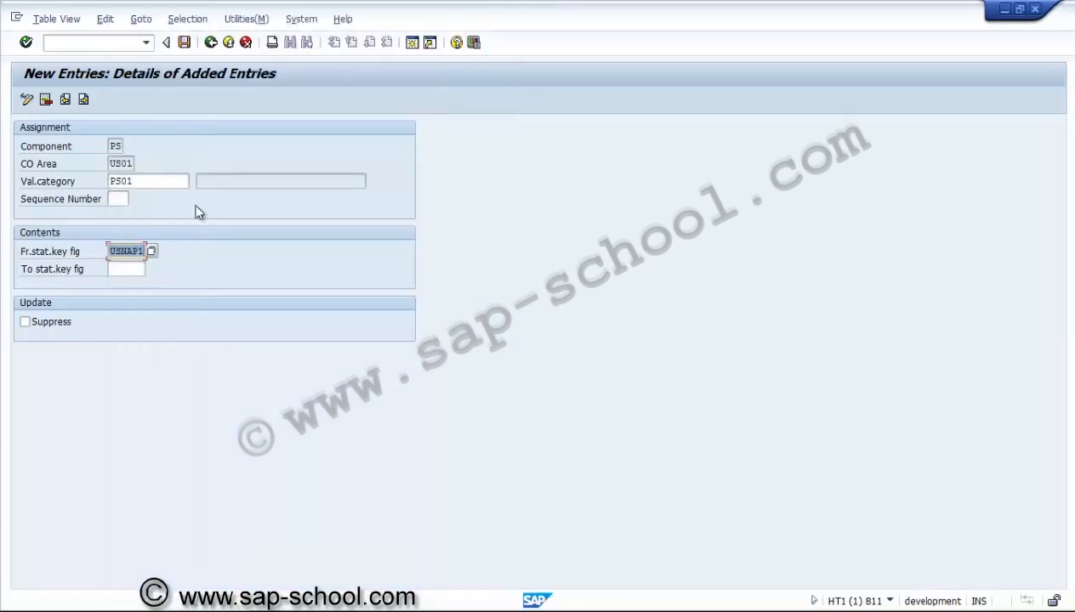
Step: Validate the new entry assigning USNAP1 to value category PS01 and save it
key(Return)
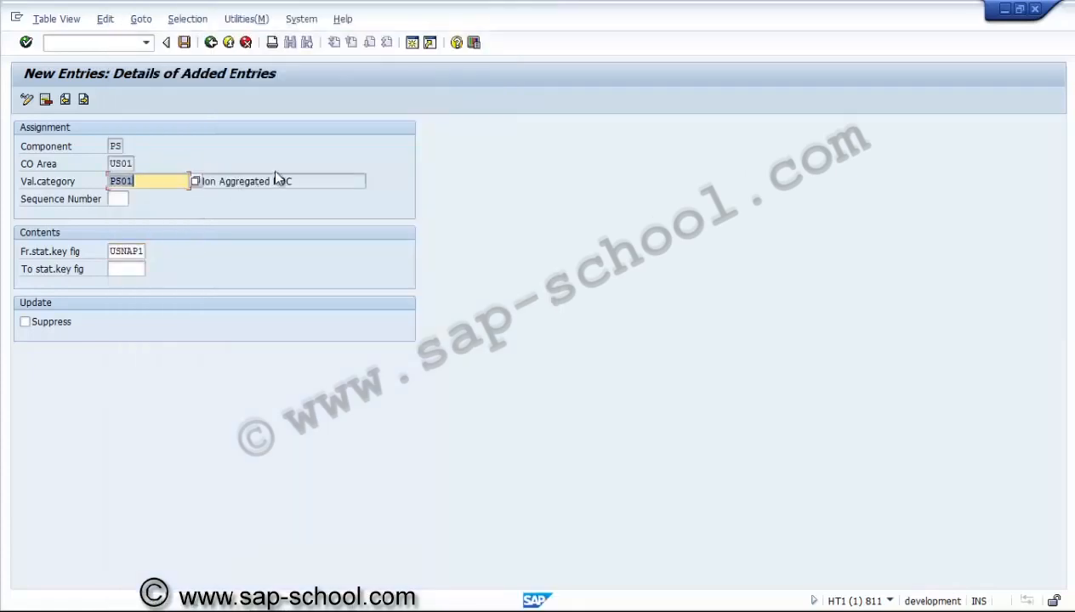
click(271, 182)
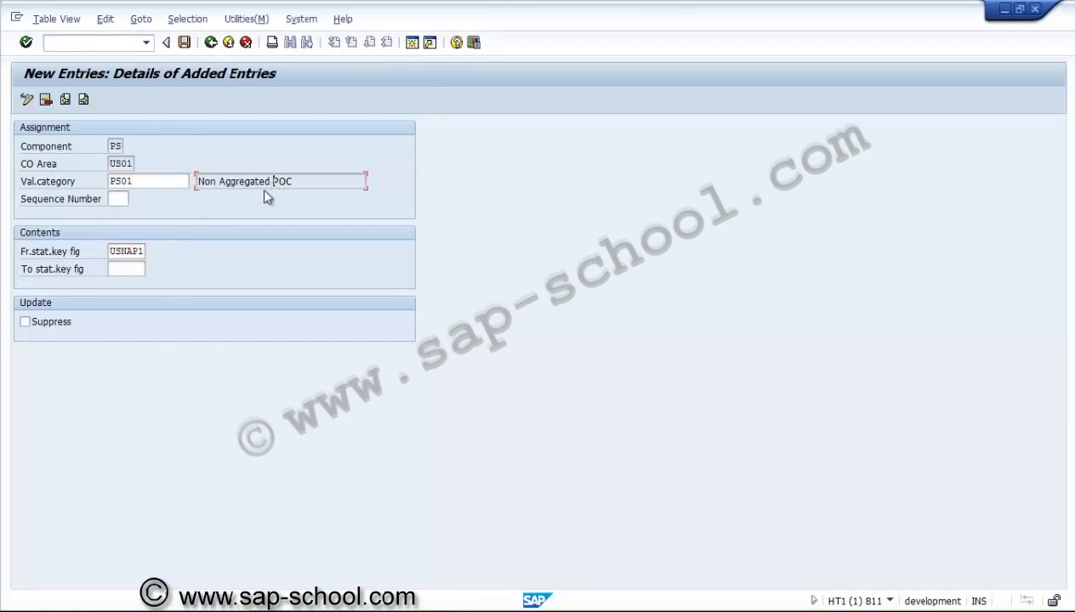
click(128, 251)
click(185, 43)
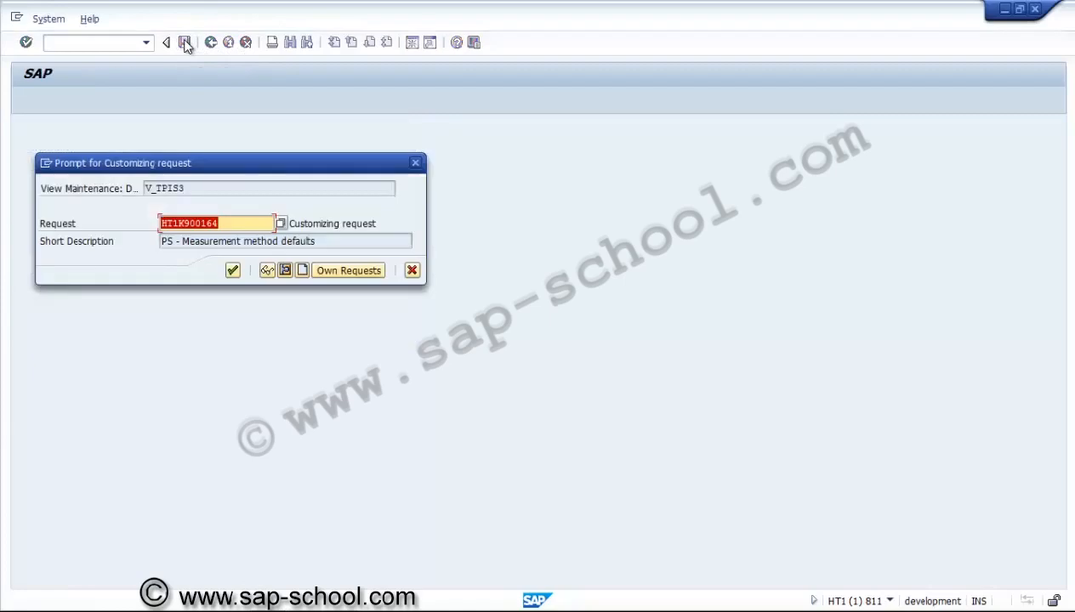
Step: Create a customizing request described "PS - Assignement of SKFs to Value categories" and record the PS01 assignment in it
click(301, 270)
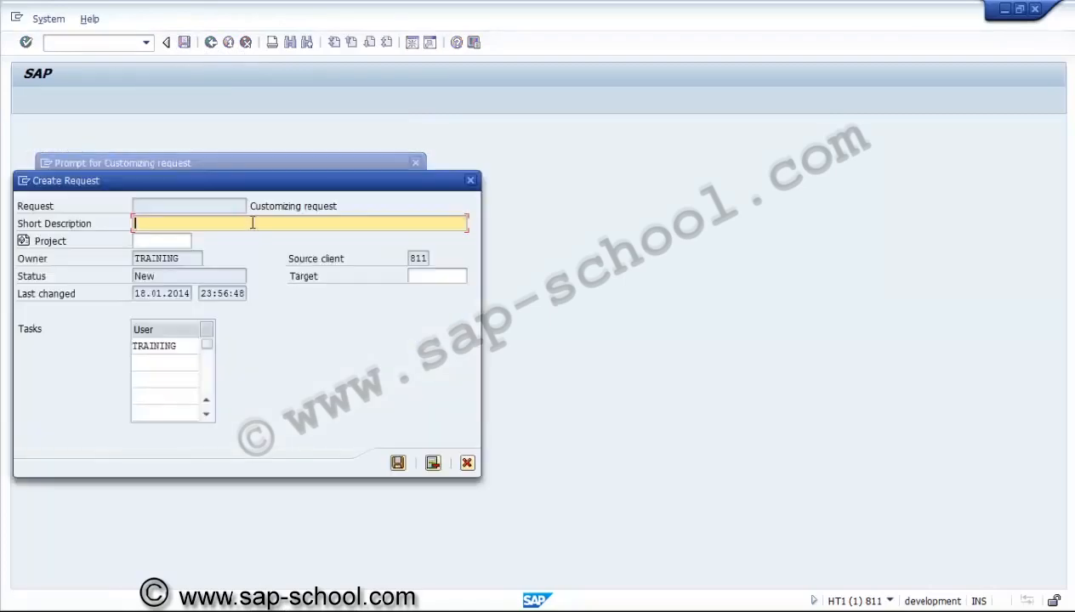
text(PS - Assignement of S)
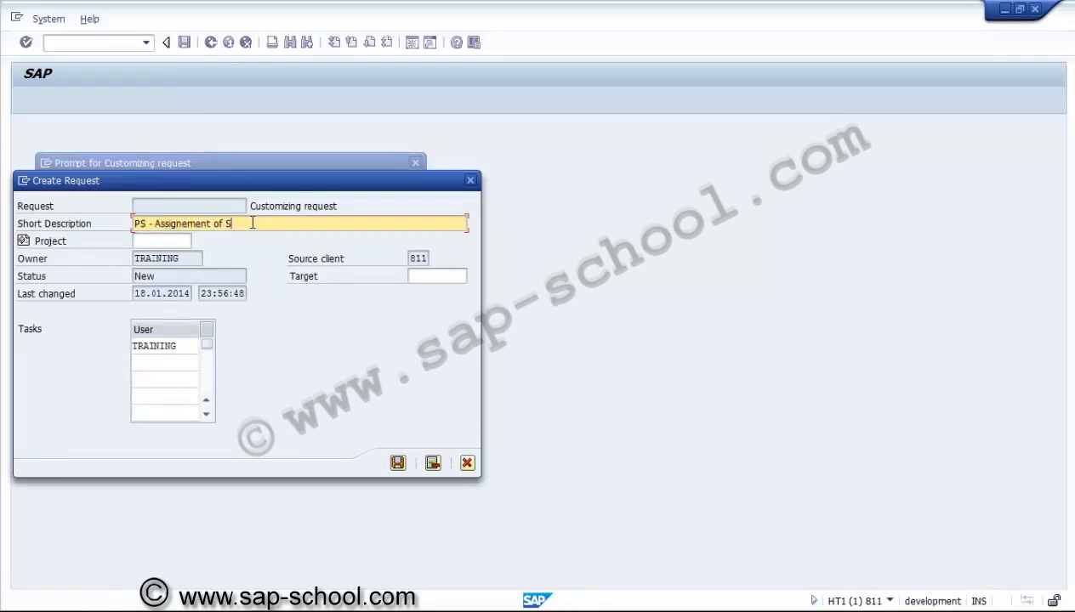
text(KFs to Value categor)
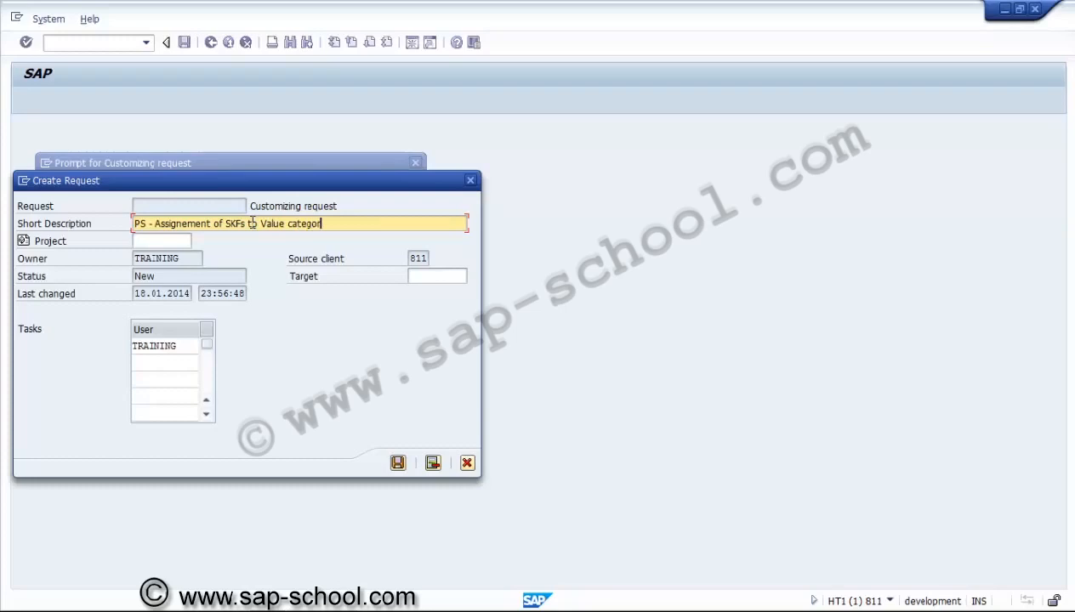
text(ies)
click(397, 463)
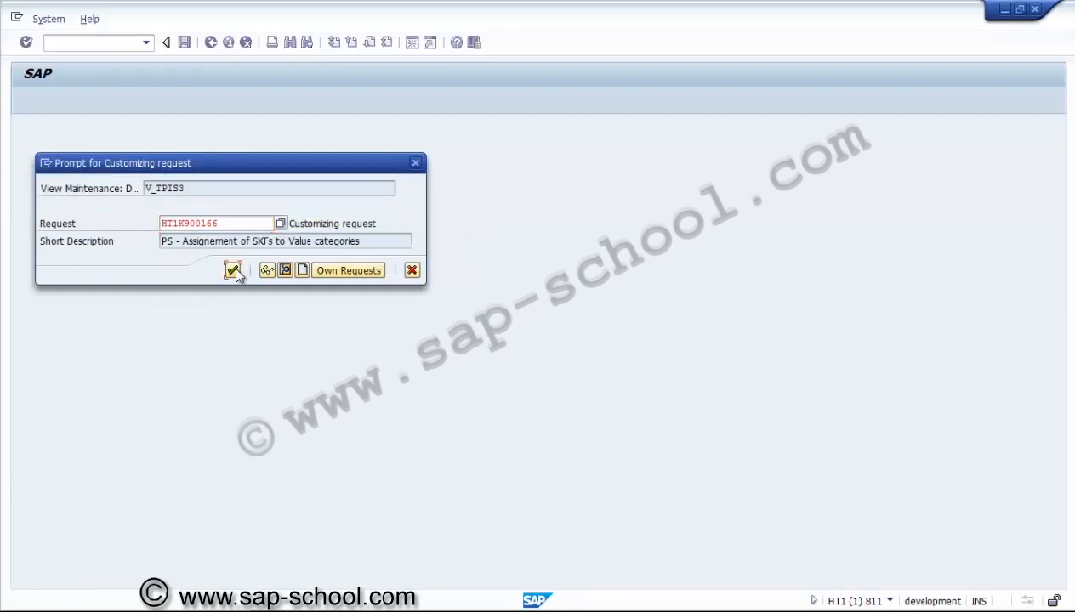
click(233, 270)
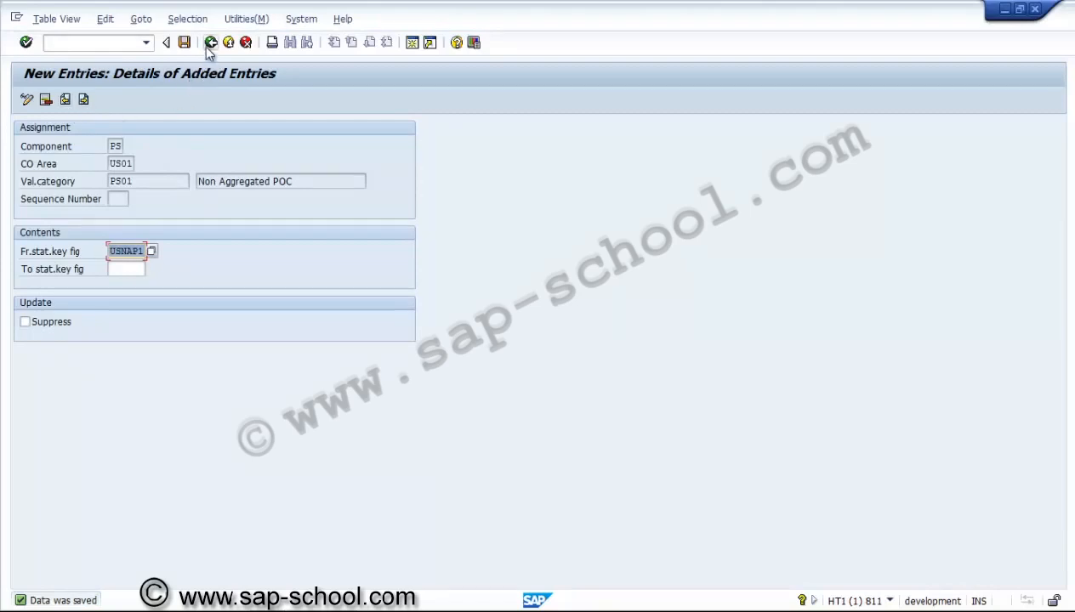
Step: Copy the PS01 assignment to value category PS02 with starting statistical key figure USAP01 (Aggregated POC) and save it
click(210, 45)
click(148, 181)
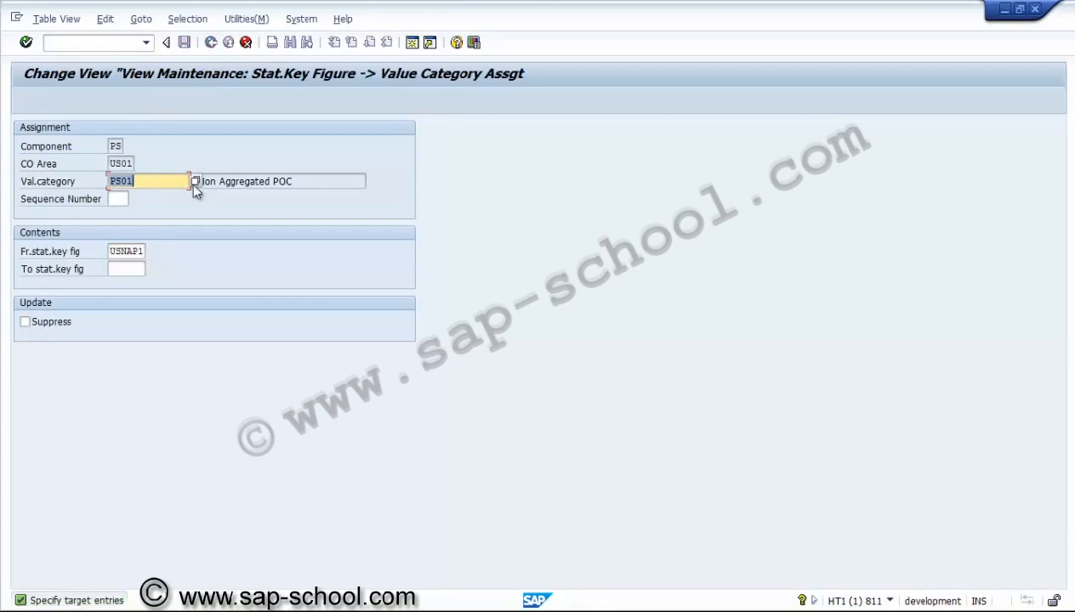
click(195, 182)
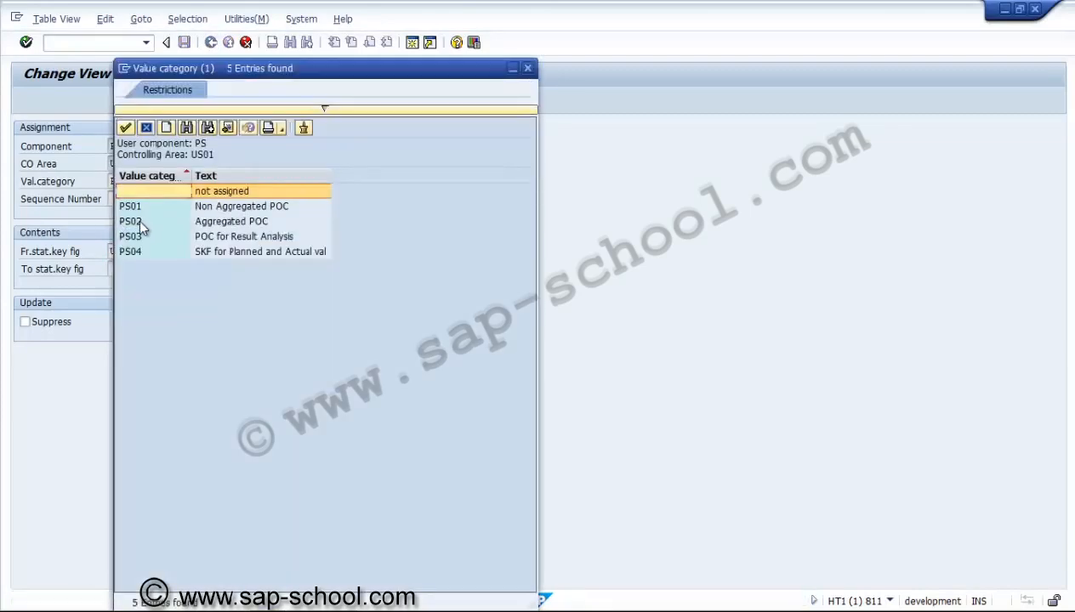
double_click(140, 219)
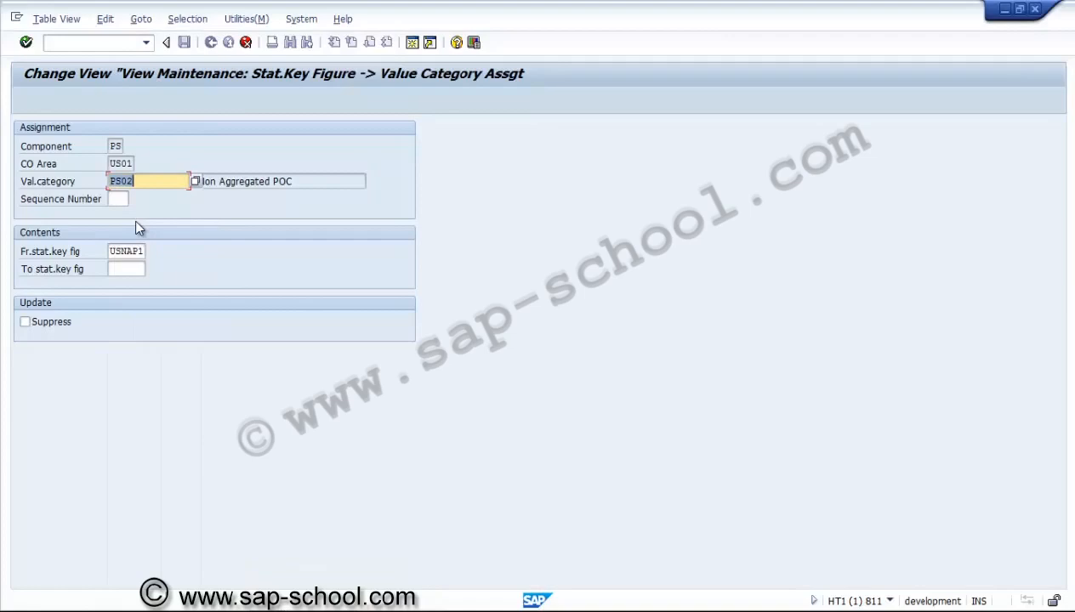
click(133, 251)
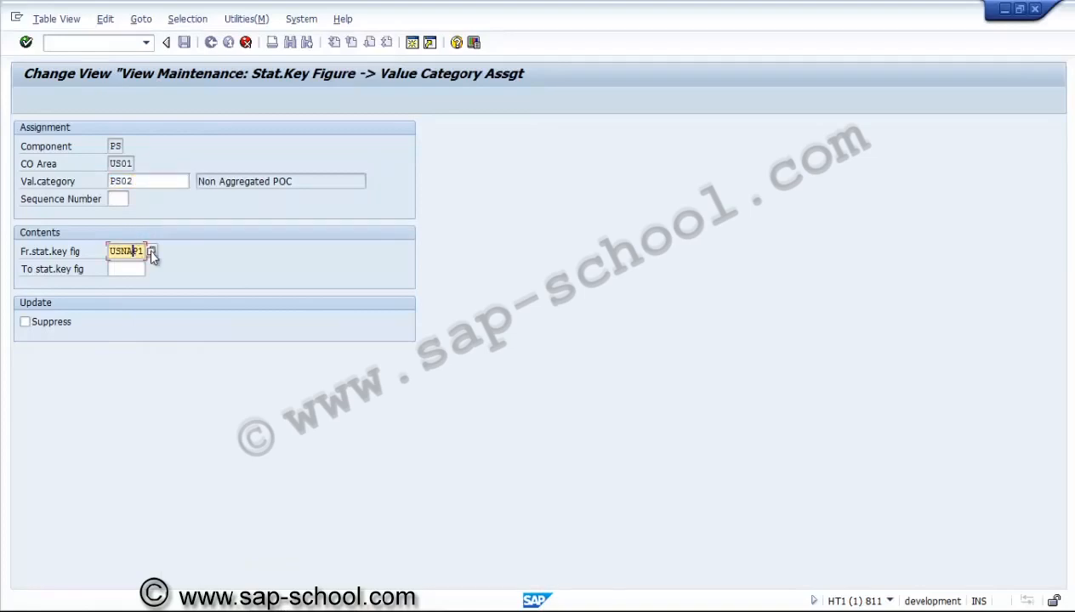
click(151, 250)
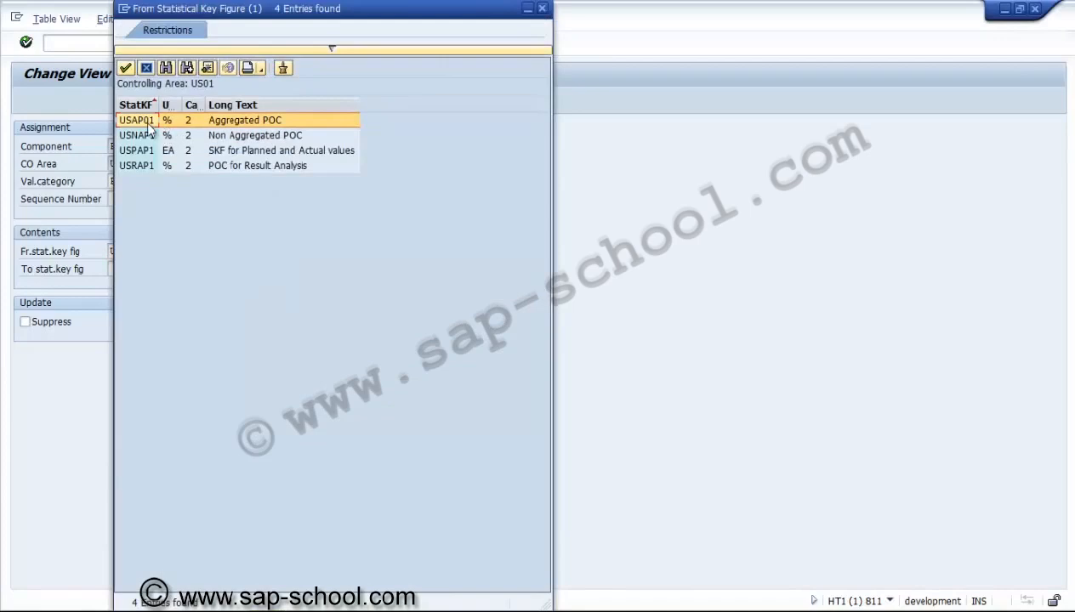
double_click(147, 121)
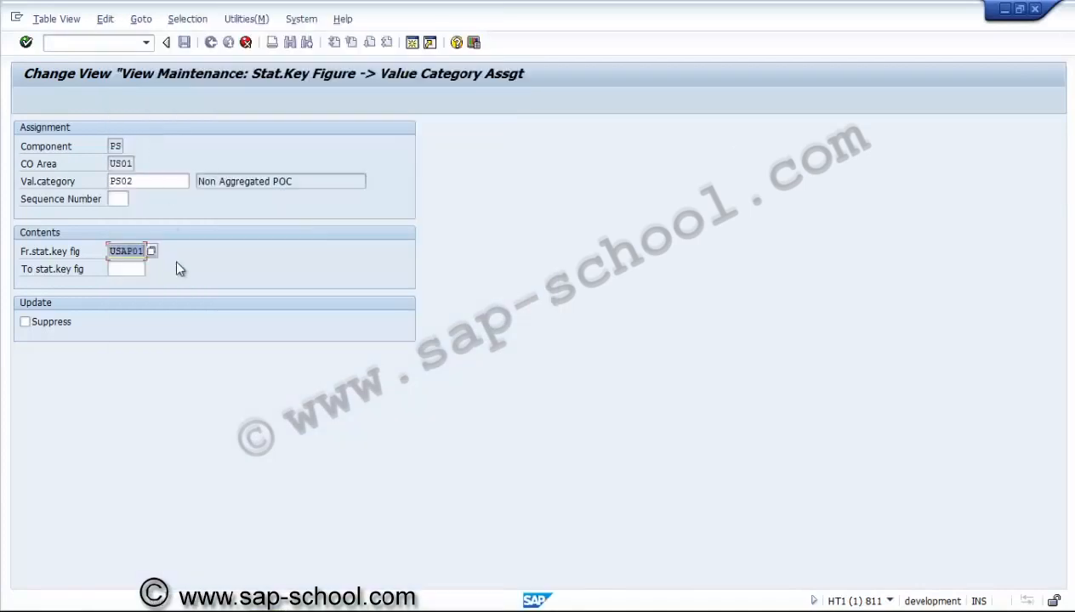
key(Return)
click(186, 43)
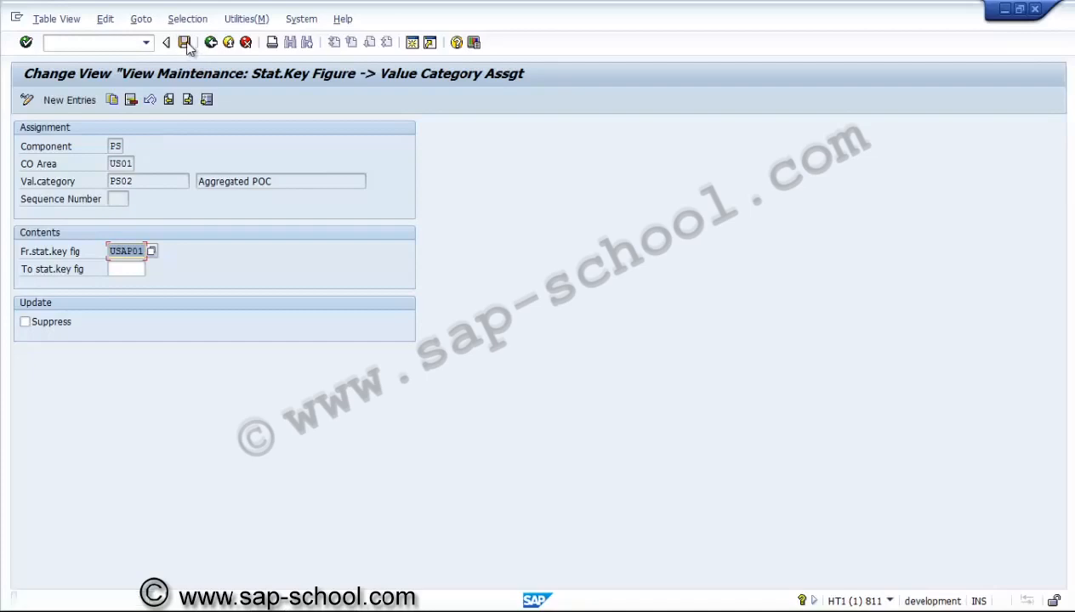
Step: Copy the PS02 assignment to value category PS03 with starting statistical key figure USRAP1 (POC for Result Analysis) and save it
click(112, 100)
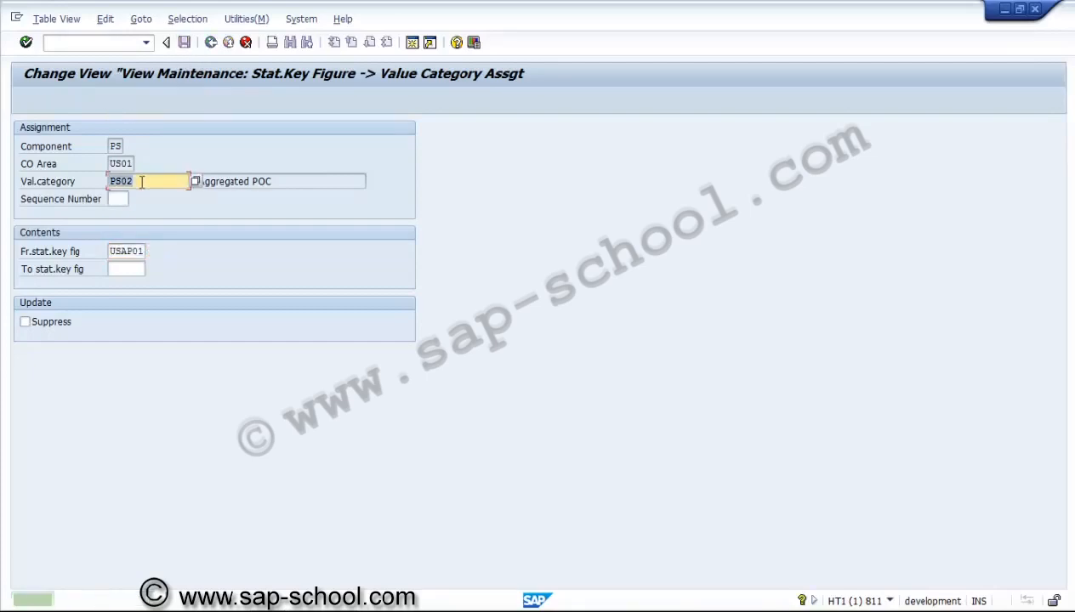
click(198, 181)
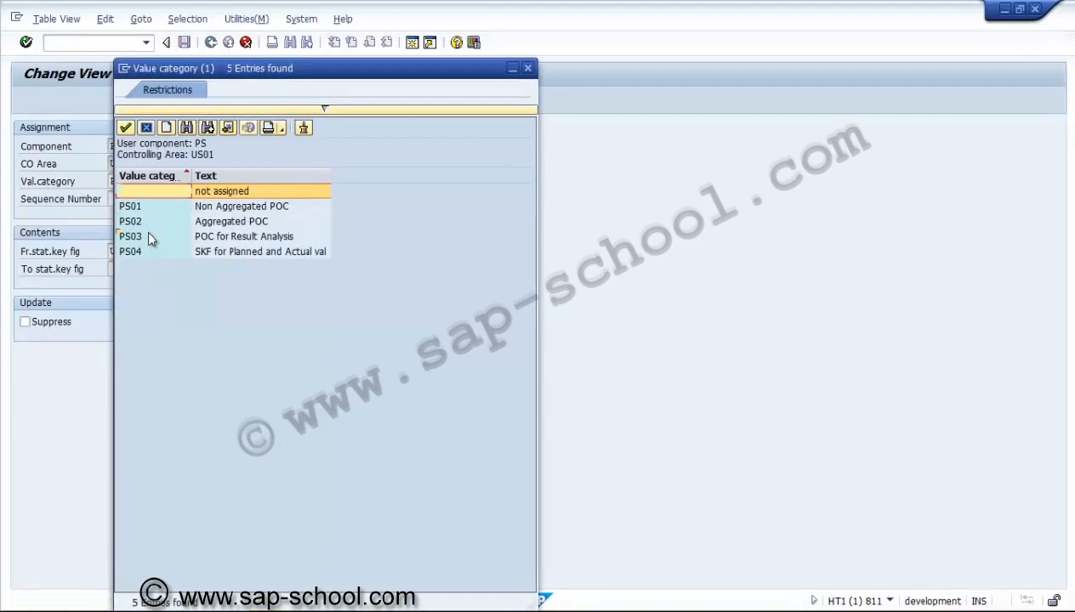
double_click(146, 230)
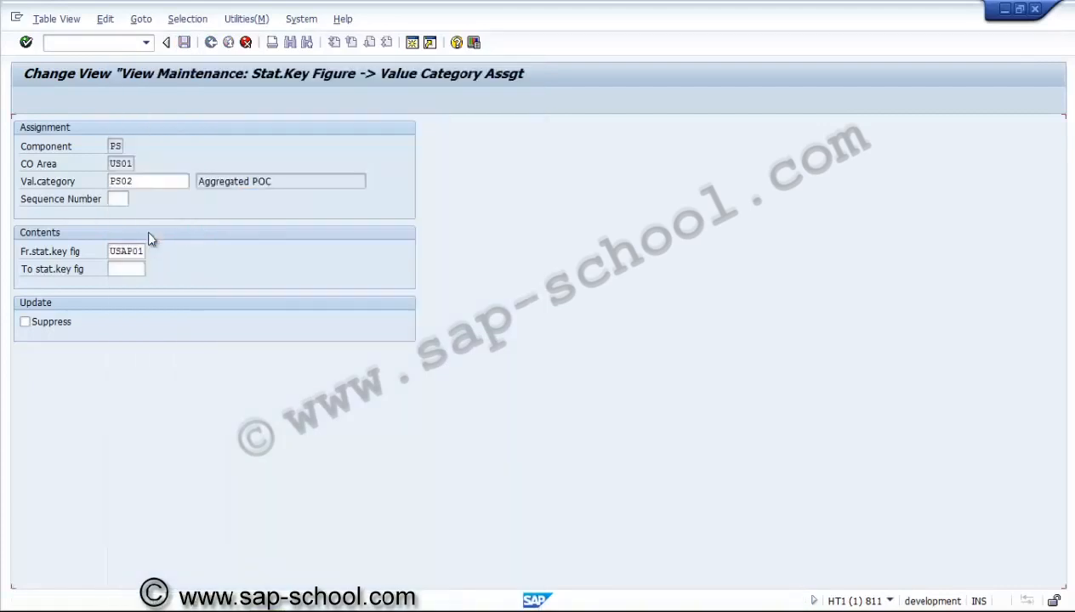
click(145, 252)
click(151, 252)
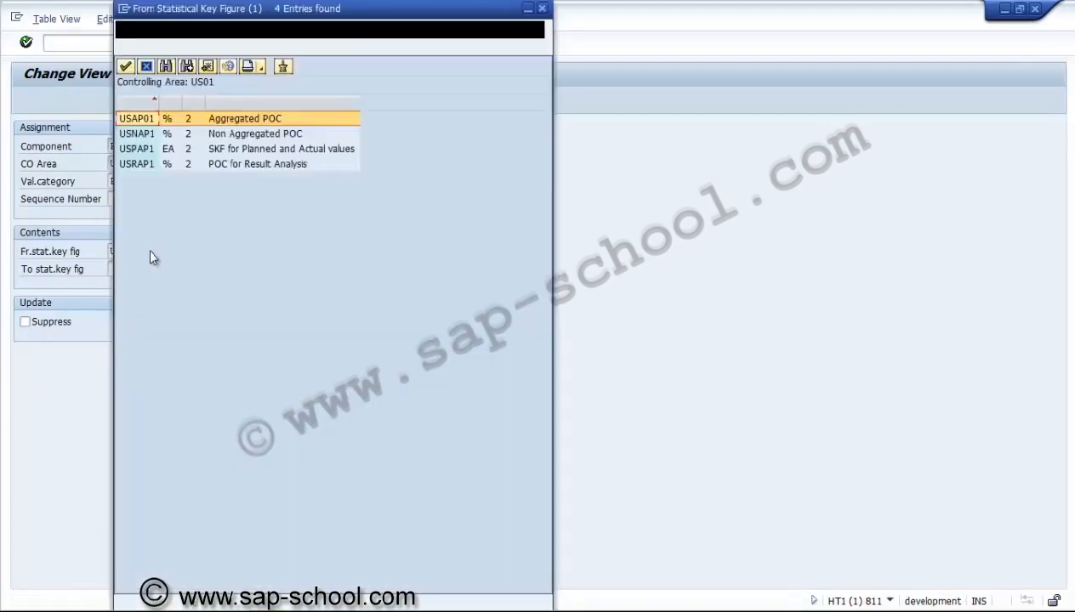
double_click(235, 168)
key(Return)
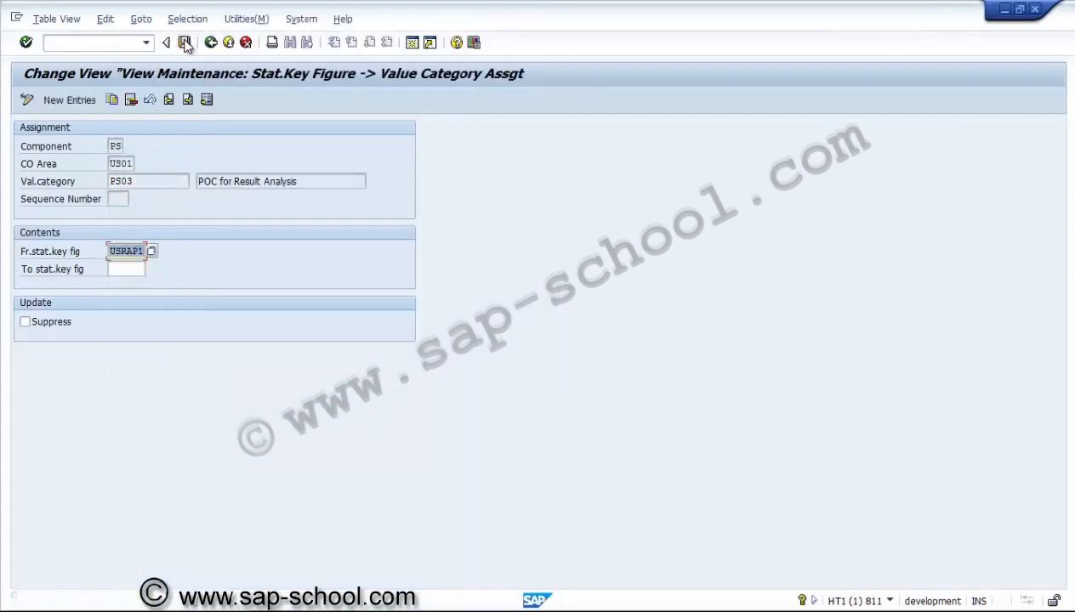
click(185, 43)
Step: Copy the PS03 assignment to value category PS04 with starting statistical key figure USPAP1, save it, and return to the implementation guide
click(112, 100)
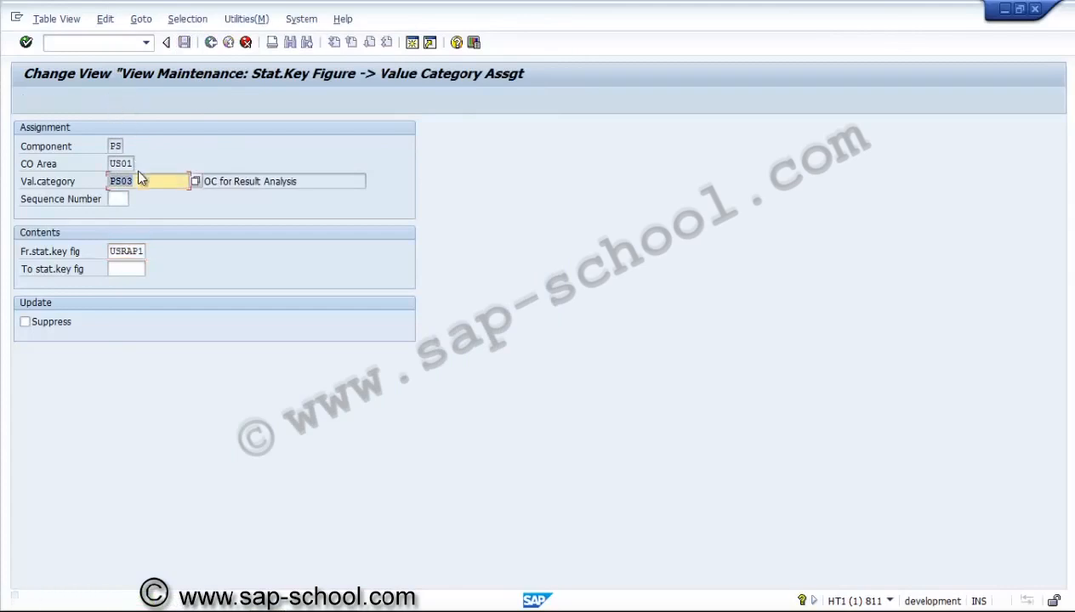
click(194, 181)
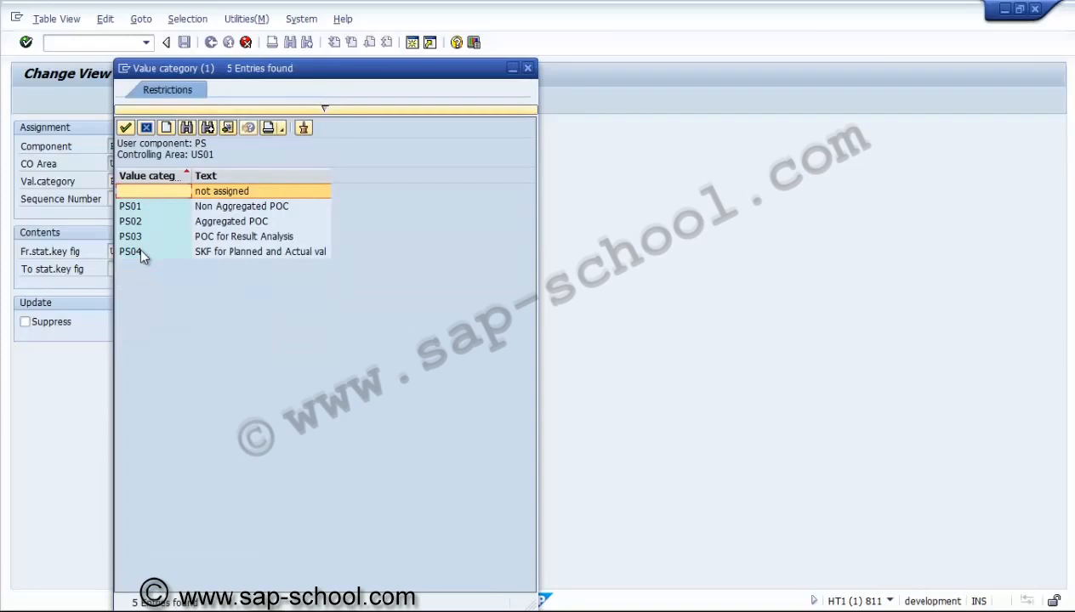
double_click(138, 251)
click(140, 250)
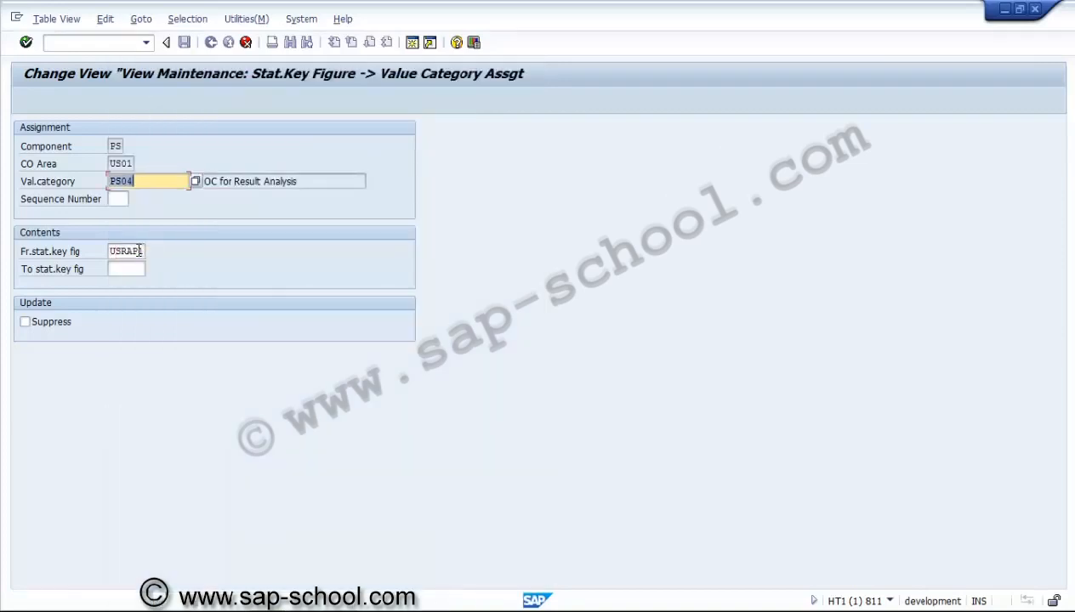
click(151, 250)
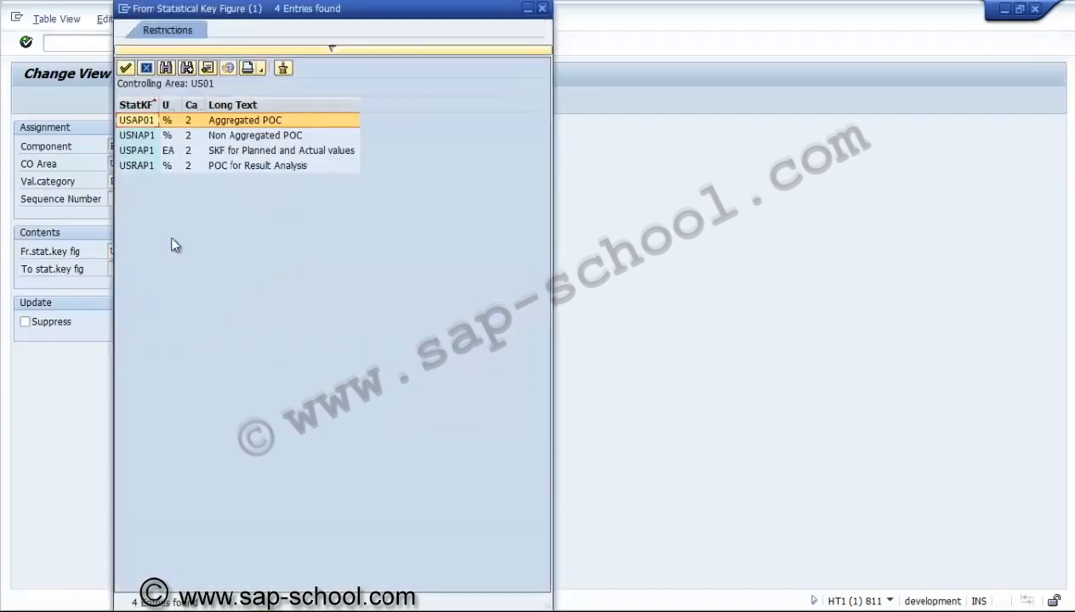
double_click(241, 158)
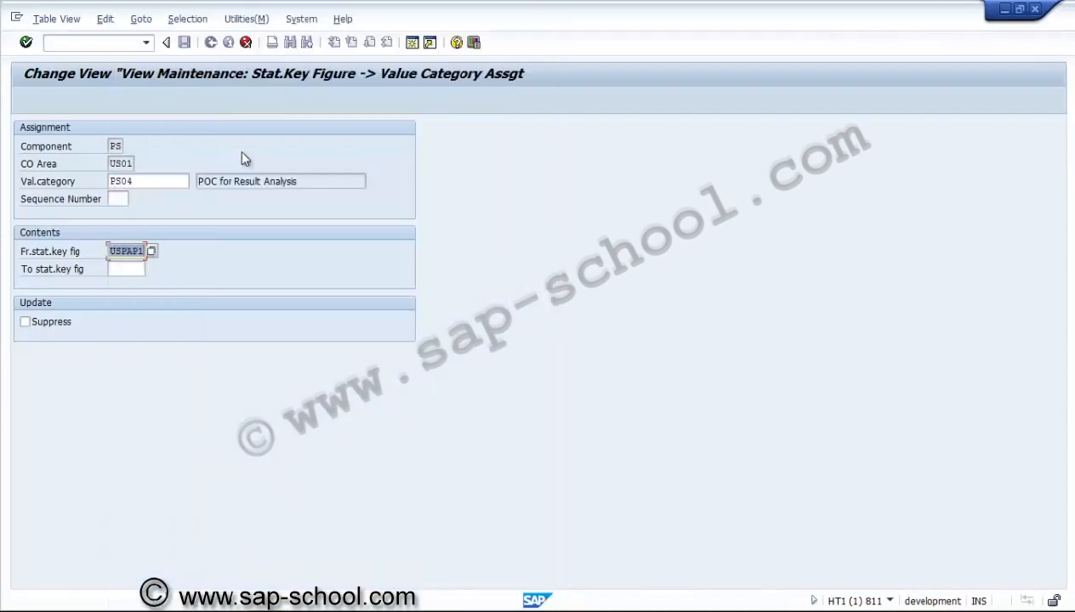
key(Return)
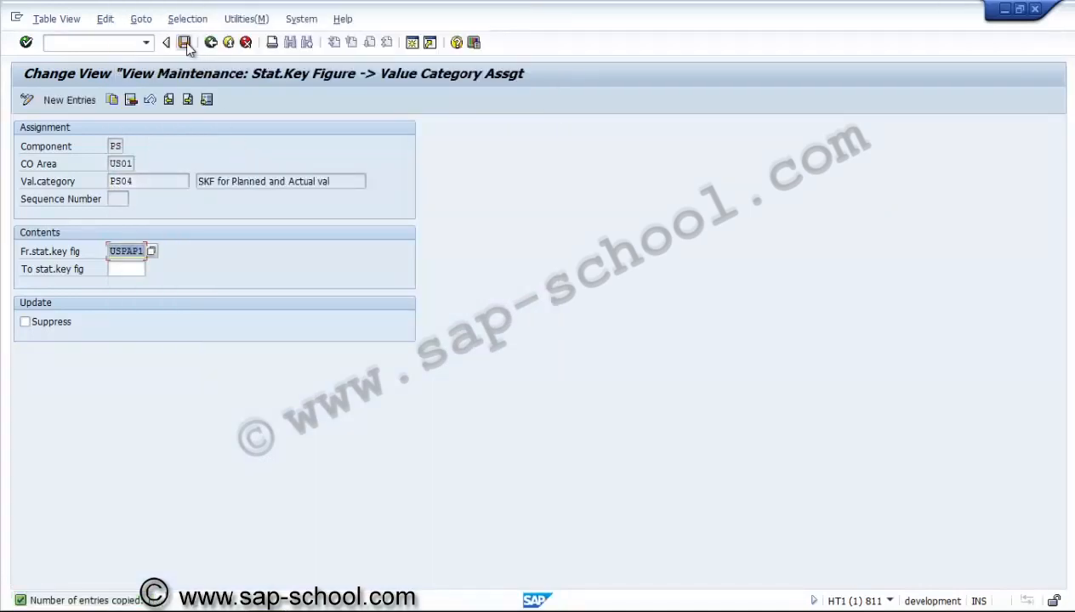
click(184, 42)
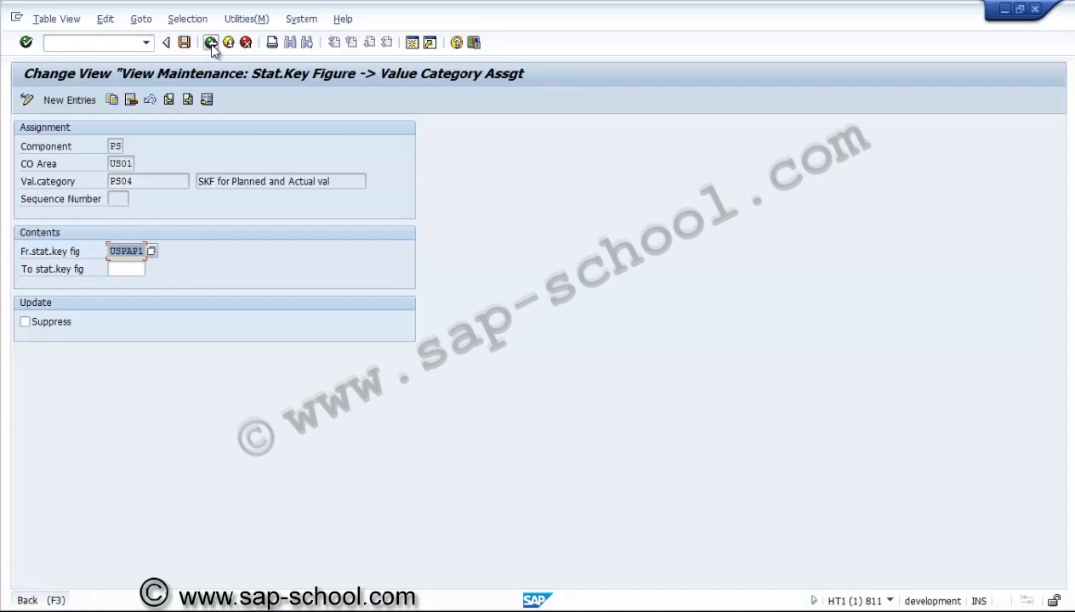
click(211, 45)
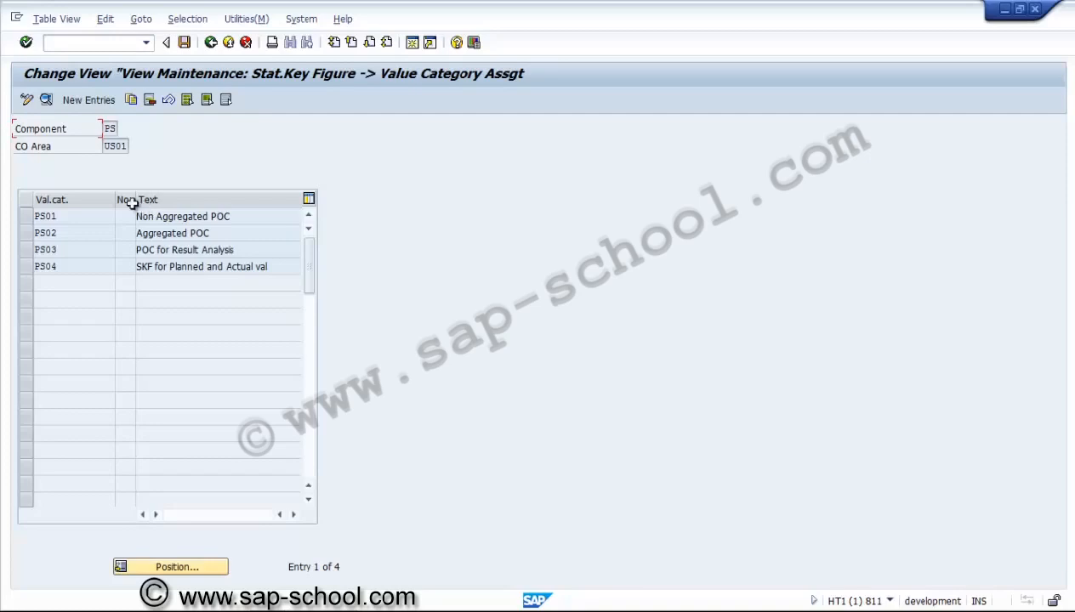
click(211, 43)
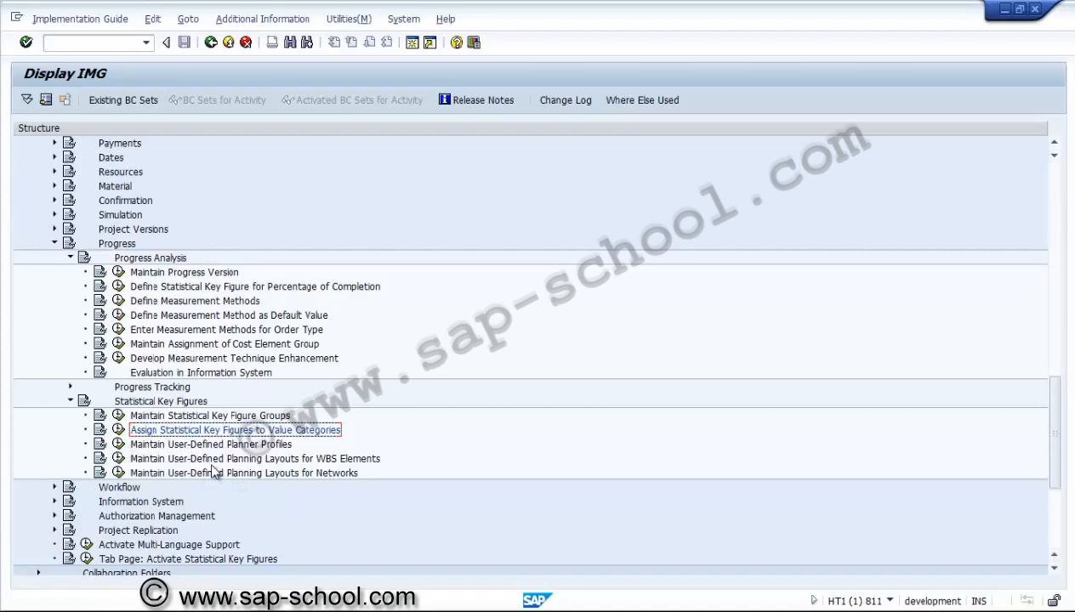
Step: Open the user-defined planner profiles, view the General Controlling planning areas of profile SAPALL, and try to open their layouts
click(119, 443)
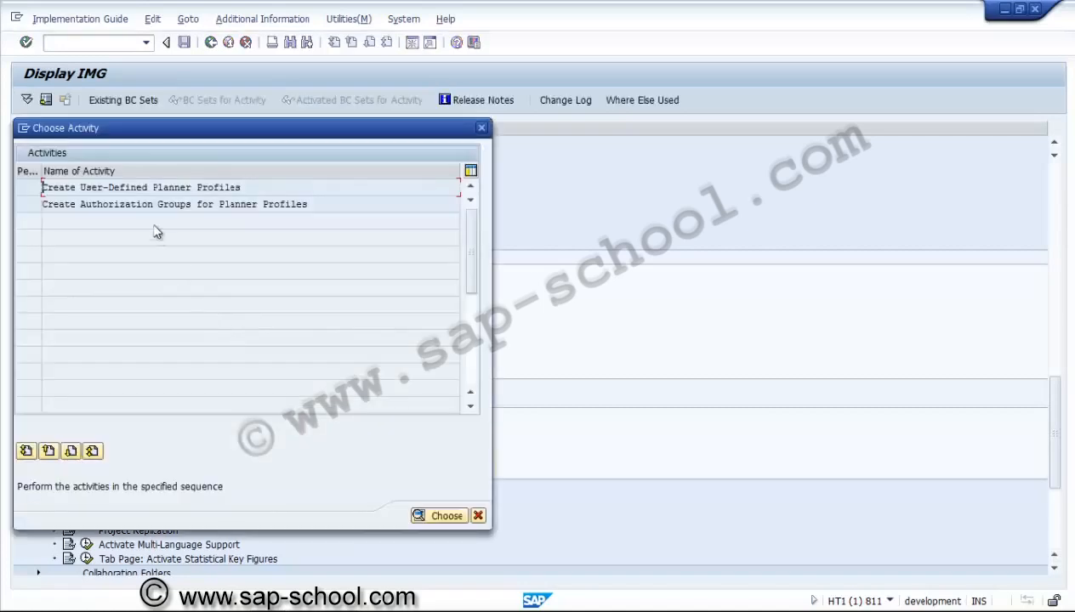
double_click(162, 187)
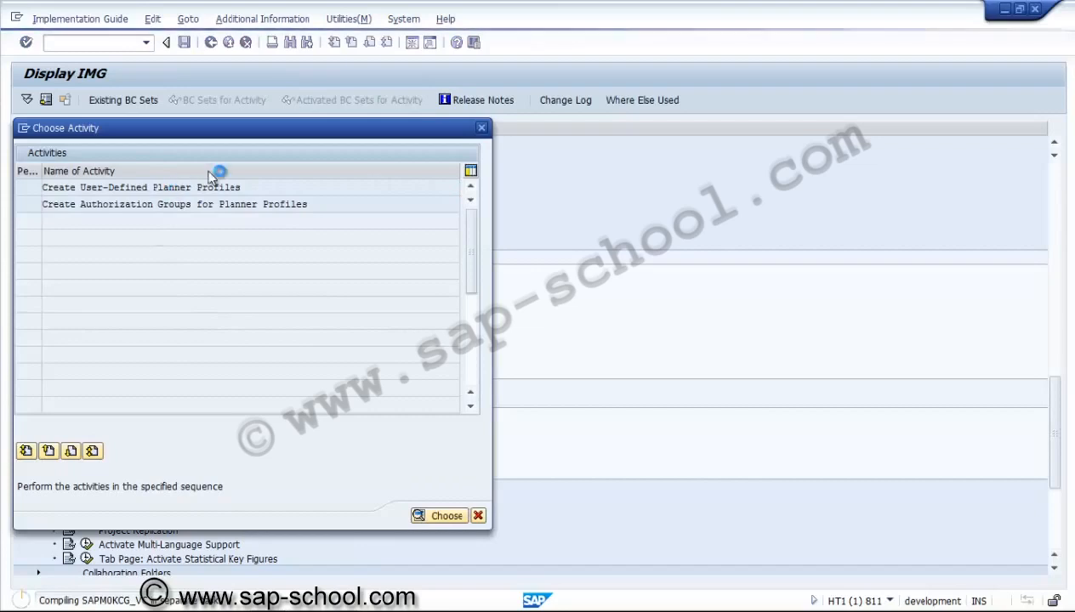
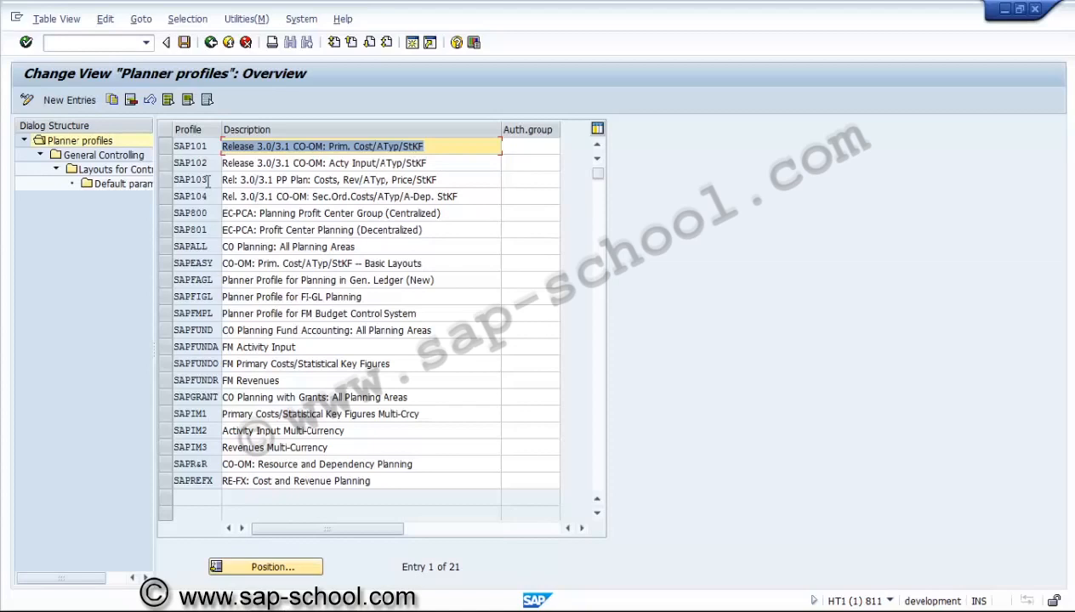
click(165, 247)
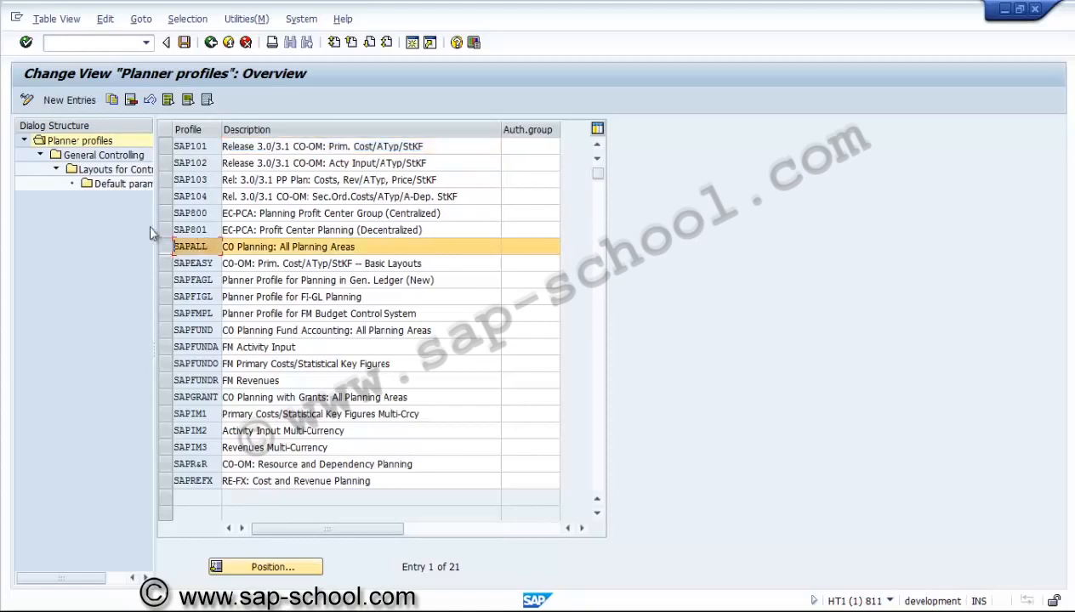
click(87, 156)
double_click(87, 157)
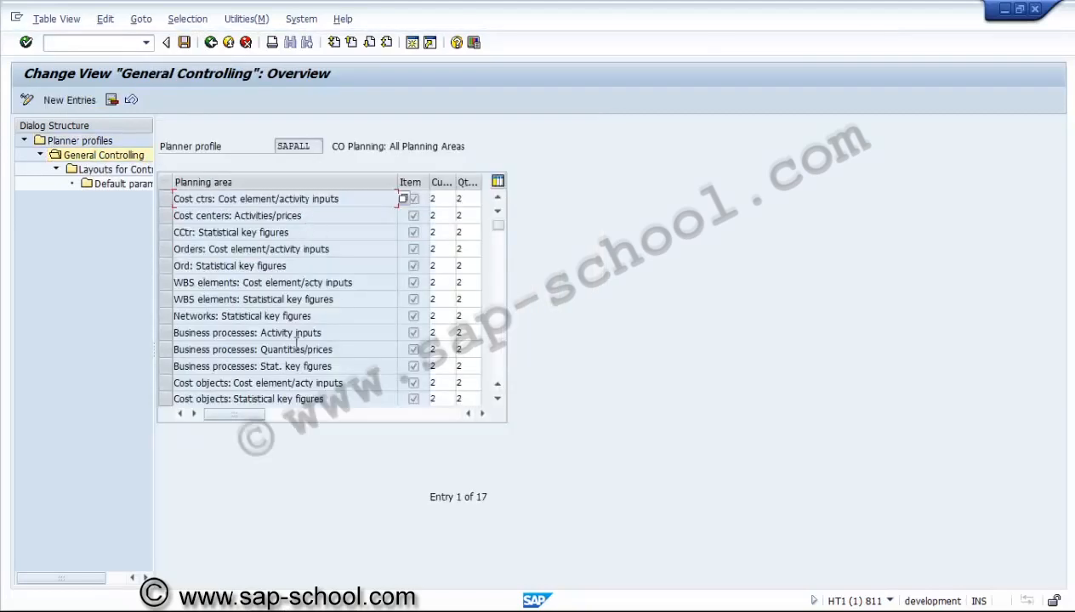
double_click(141, 170)
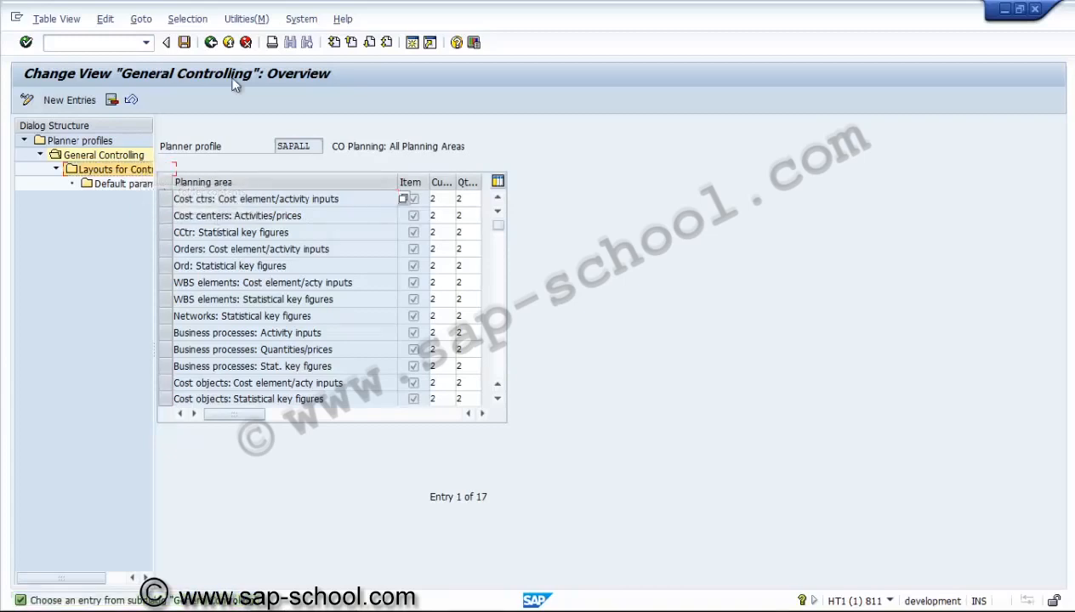
Step: Leave the planner profile configuration and return to the implementation guide
click(212, 44)
click(211, 44)
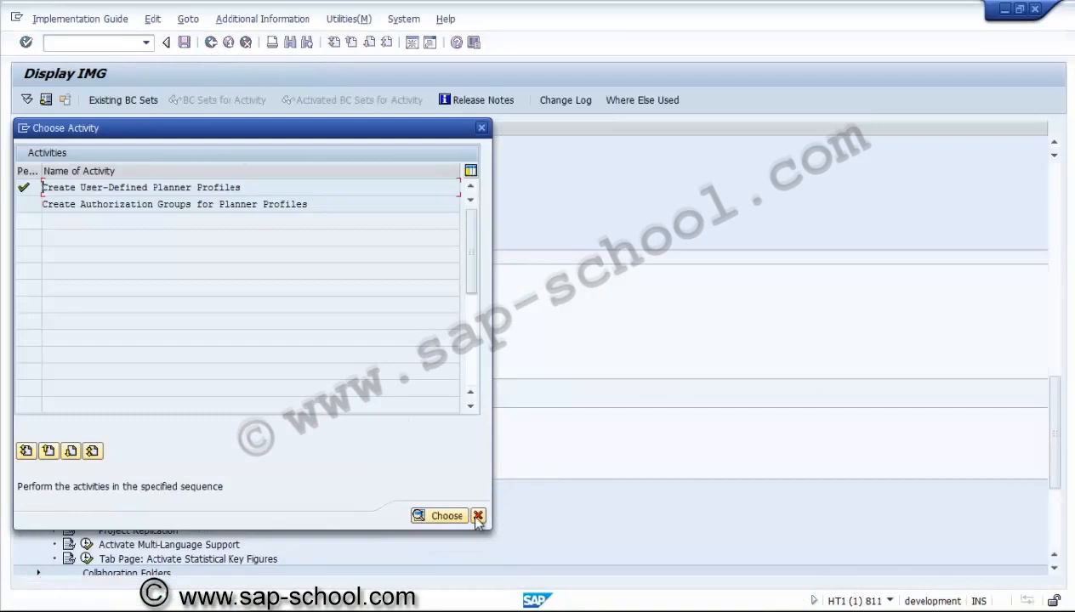
click(478, 516)
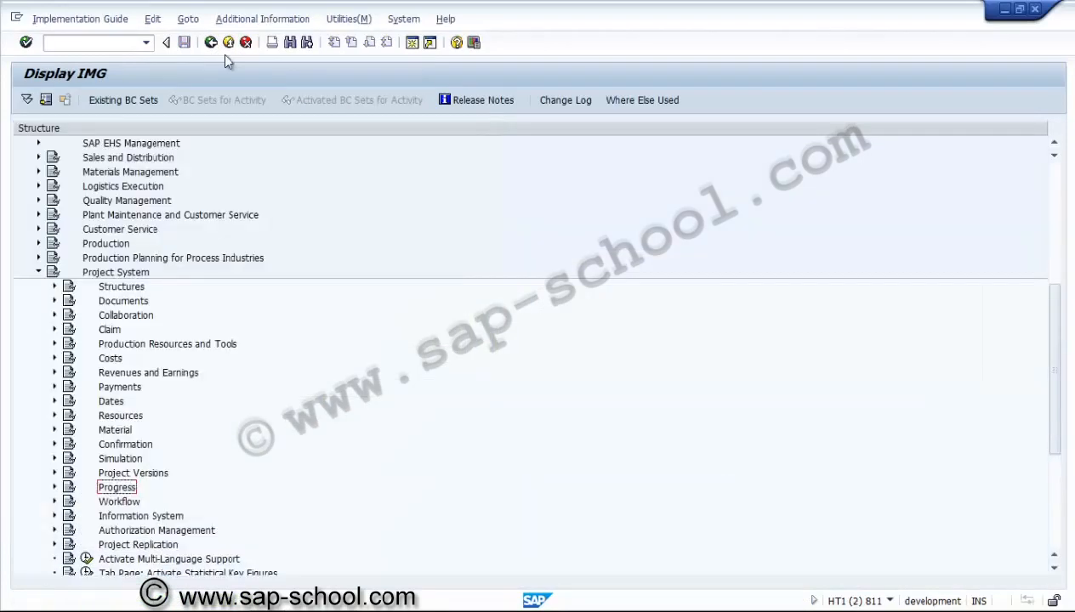
Step: View the details of the Standard selection (structure) database selection profile under the Project System Information System, and return to the implementation guide
click(55, 516)
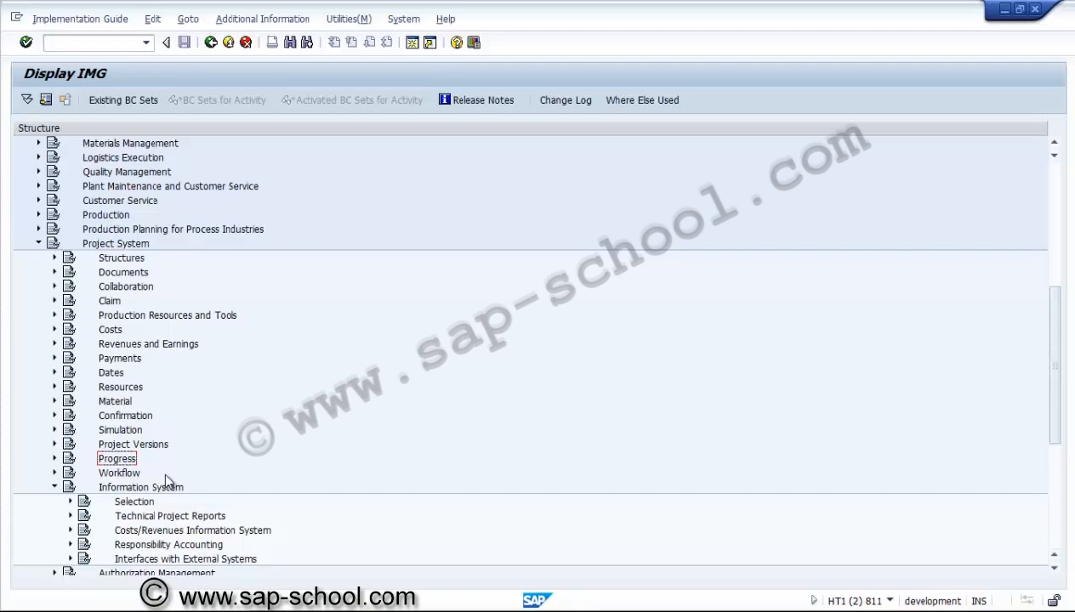
click(69, 502)
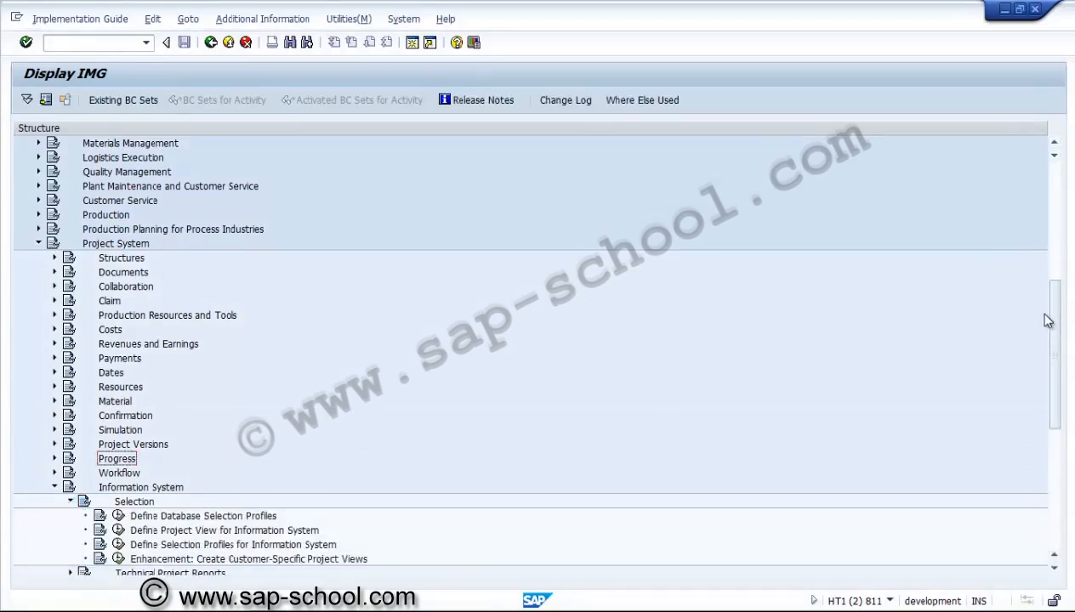
drag(1051, 316, 1053, 379)
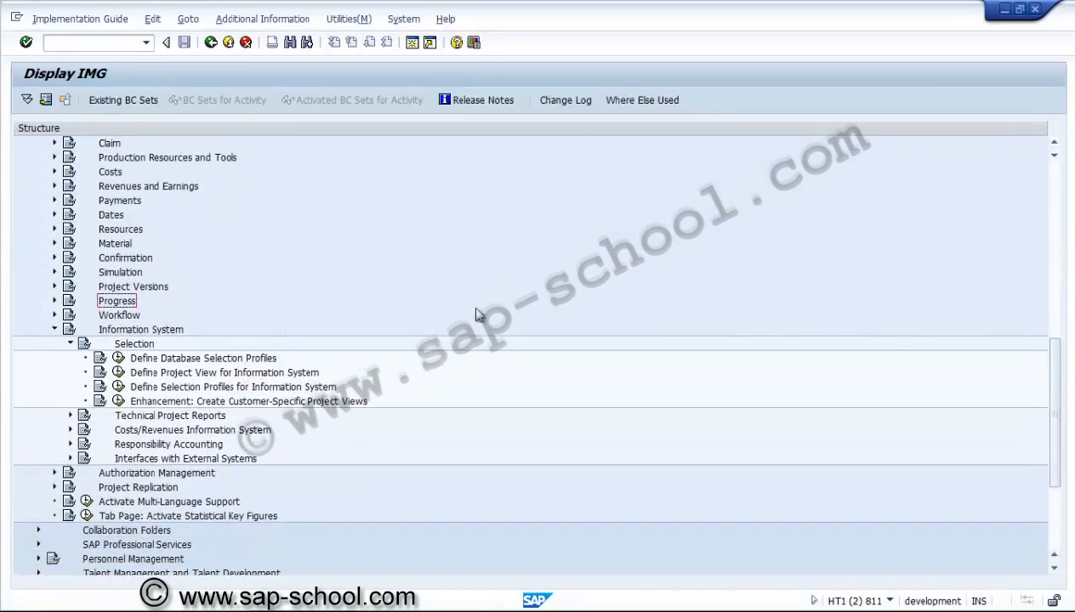
click(119, 359)
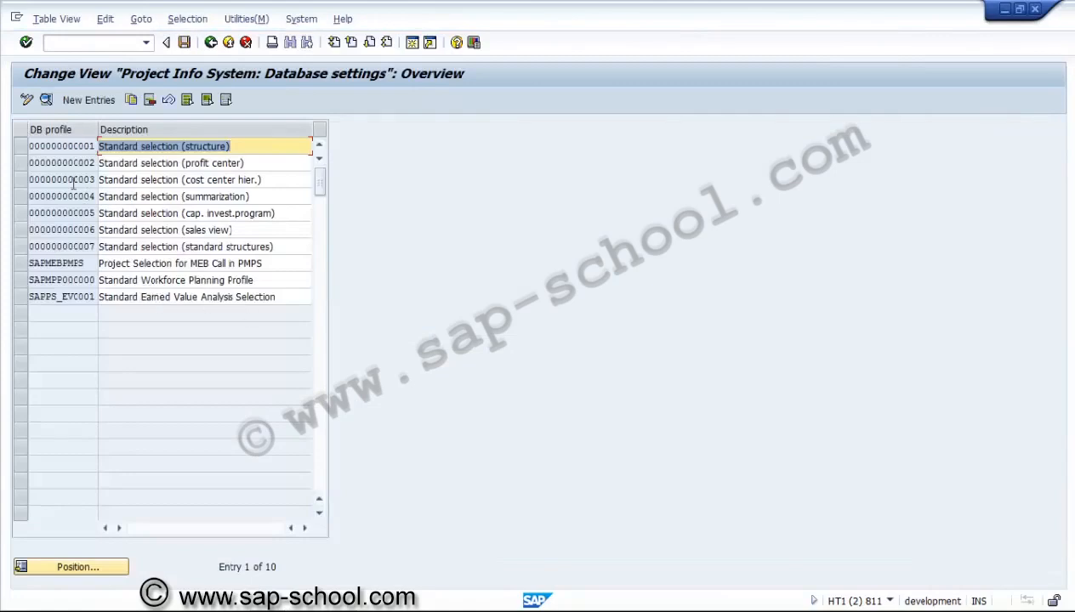
click(22, 146)
click(45, 100)
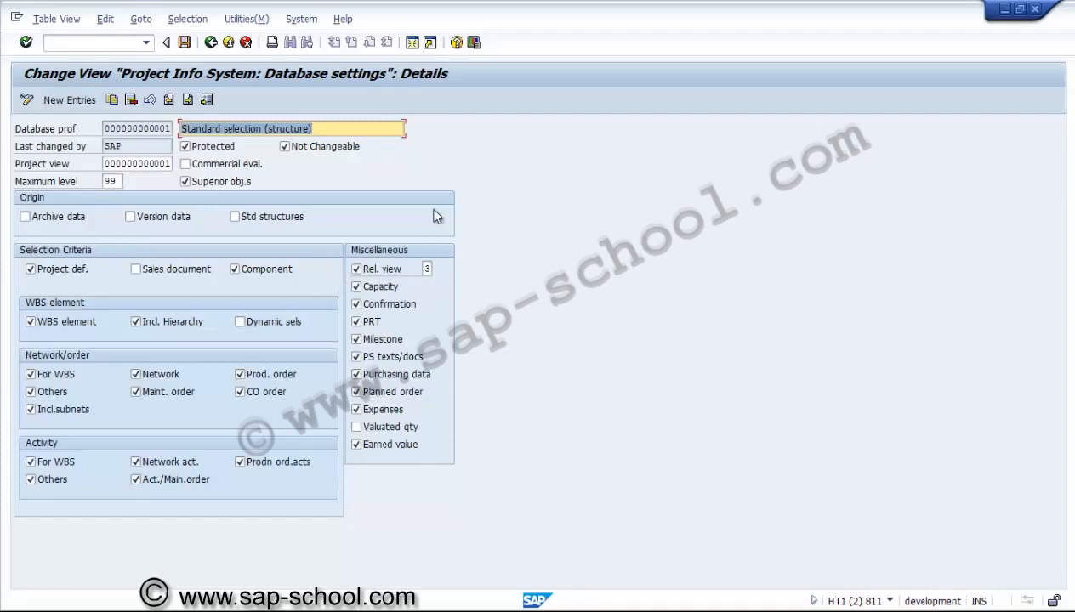
click(214, 45)
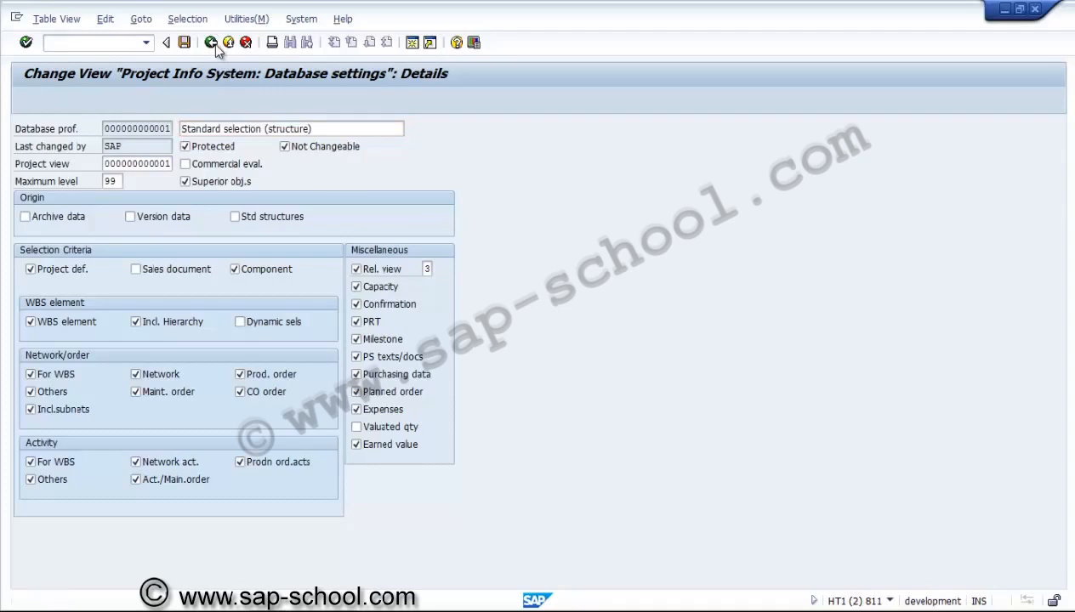
click(211, 43)
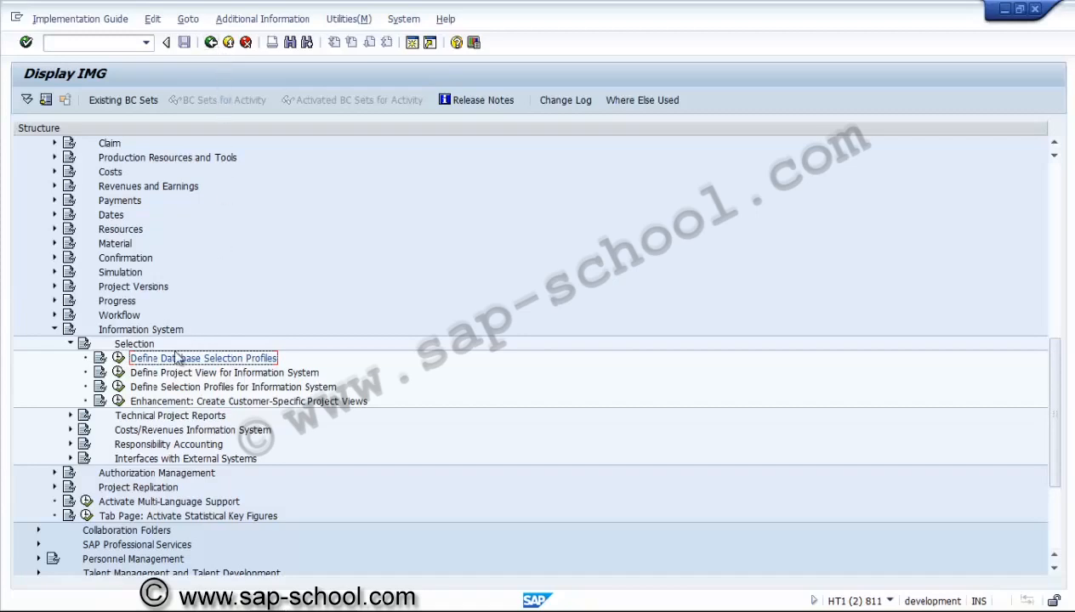
click(233, 378)
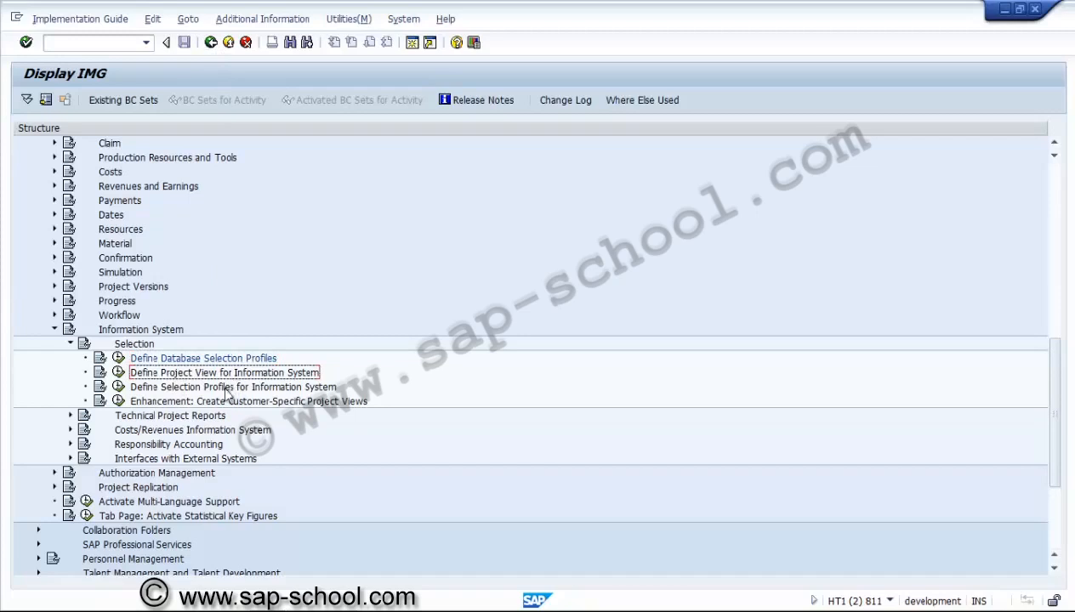
click(71, 416)
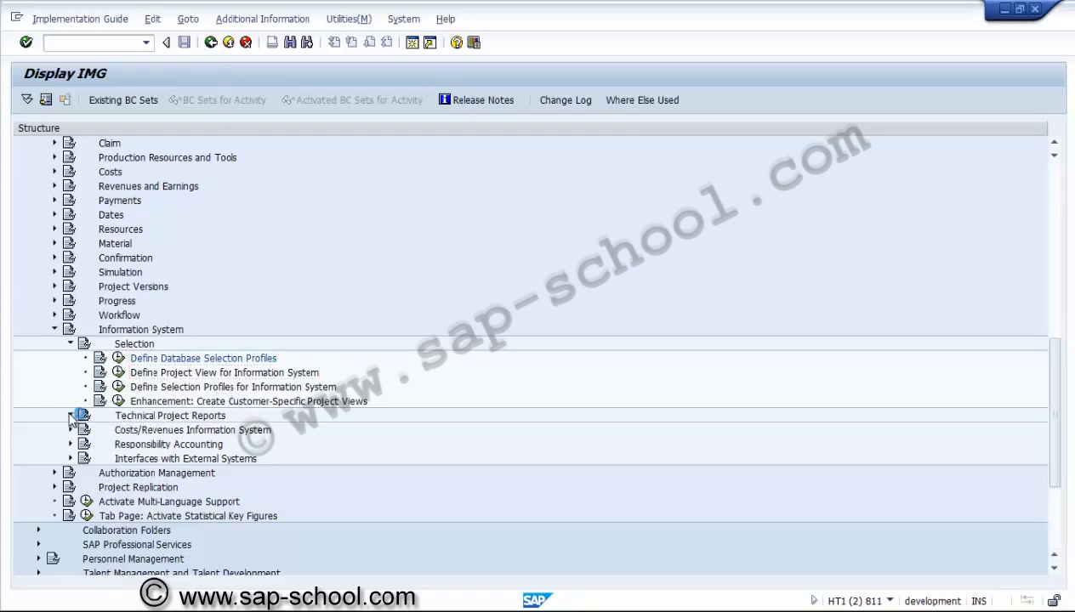
click(181, 434)
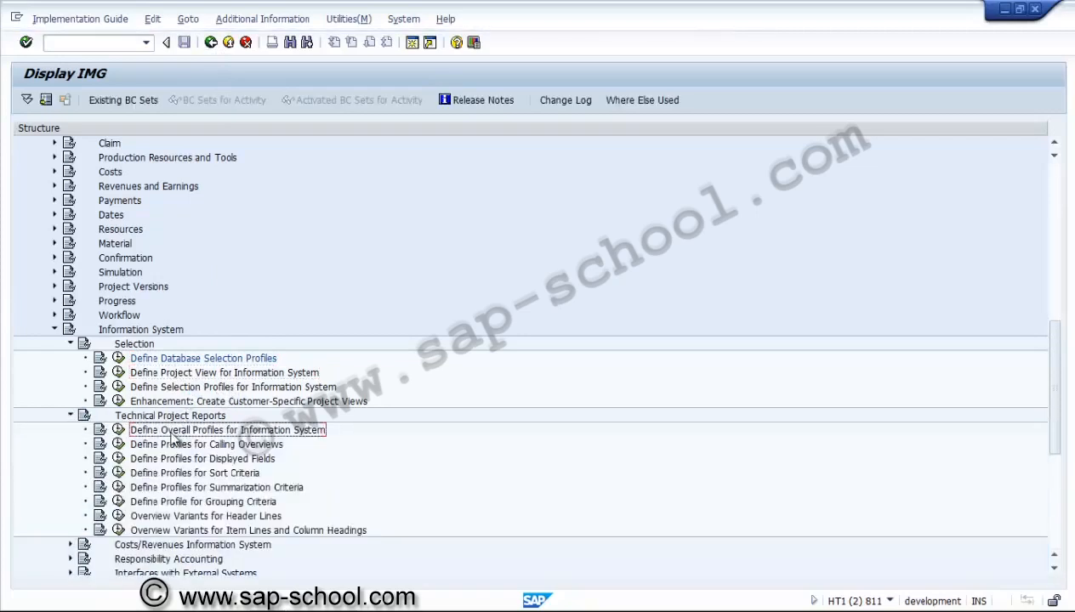
click(119, 431)
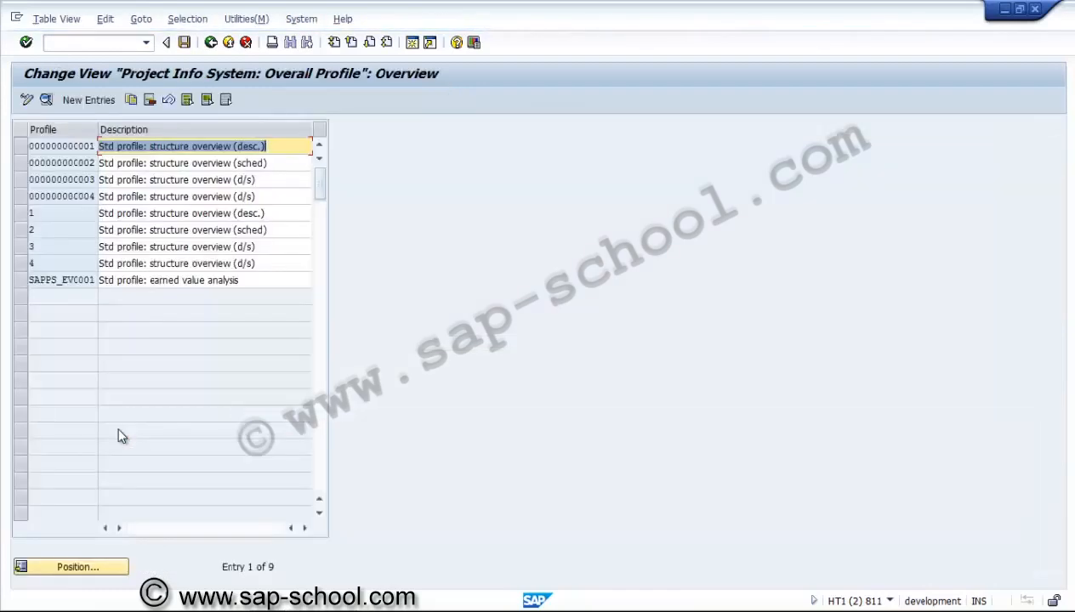
click(20, 146)
click(46, 98)
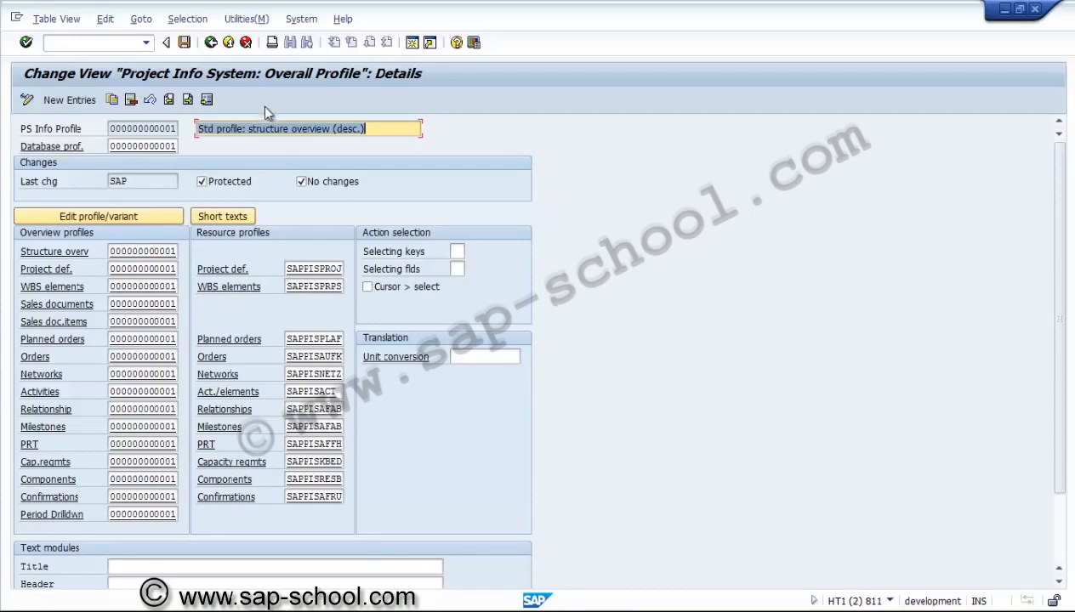
click(211, 42)
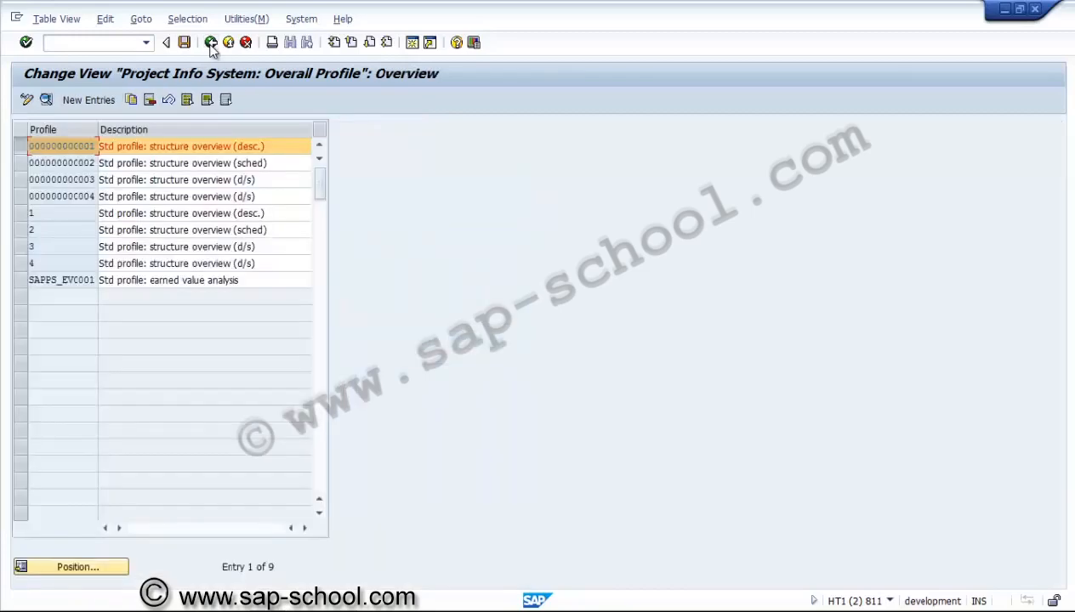
click(211, 42)
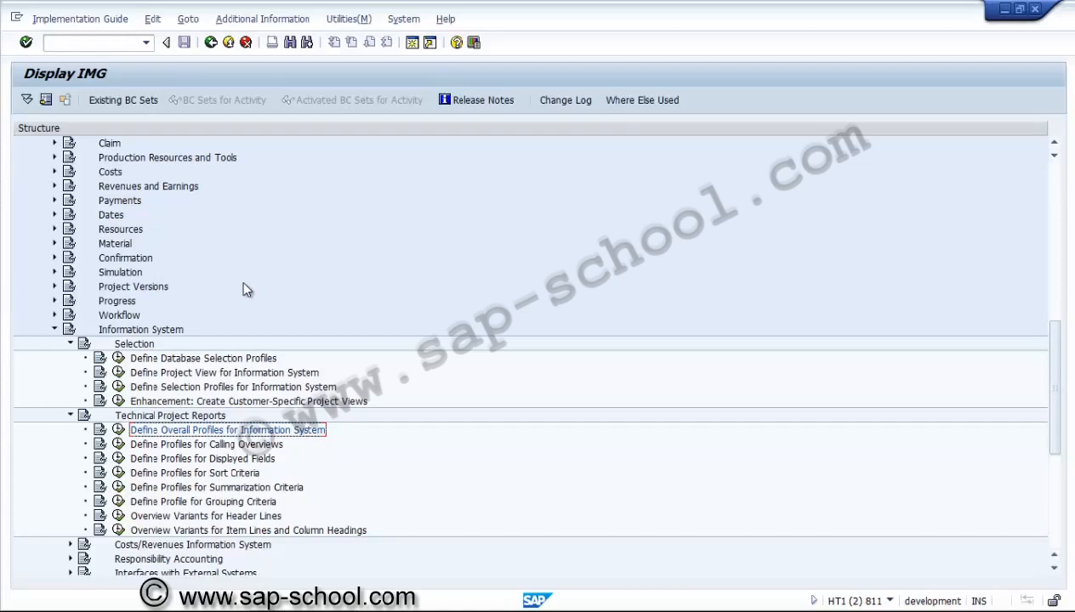
Step: Collapse the Information System node and review the Planned Costs activities under Costs, including Automatic Costing in Networks/Activities
click(70, 415)
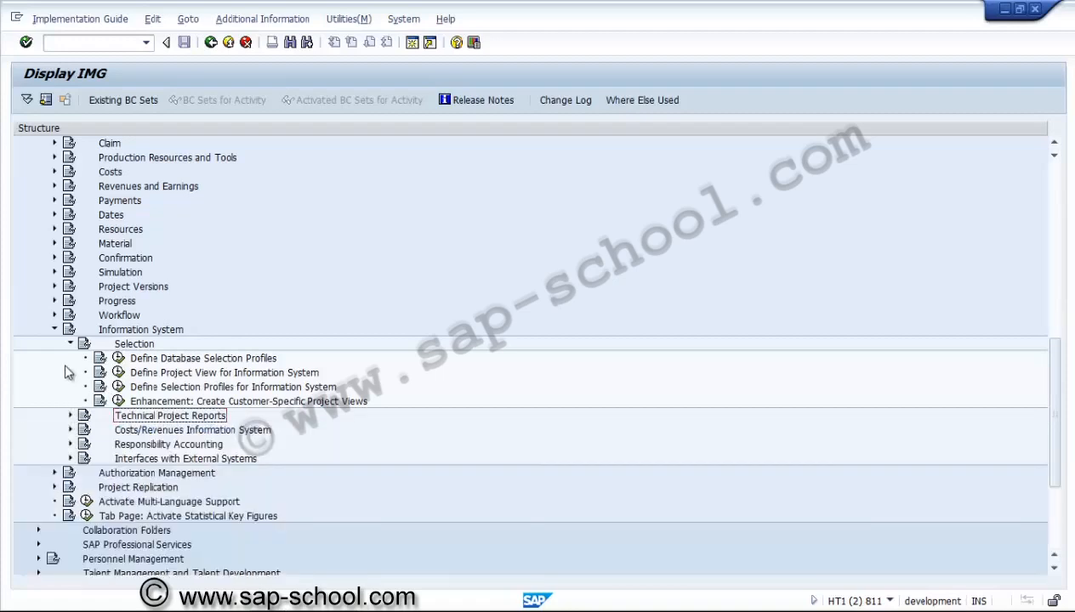
click(71, 345)
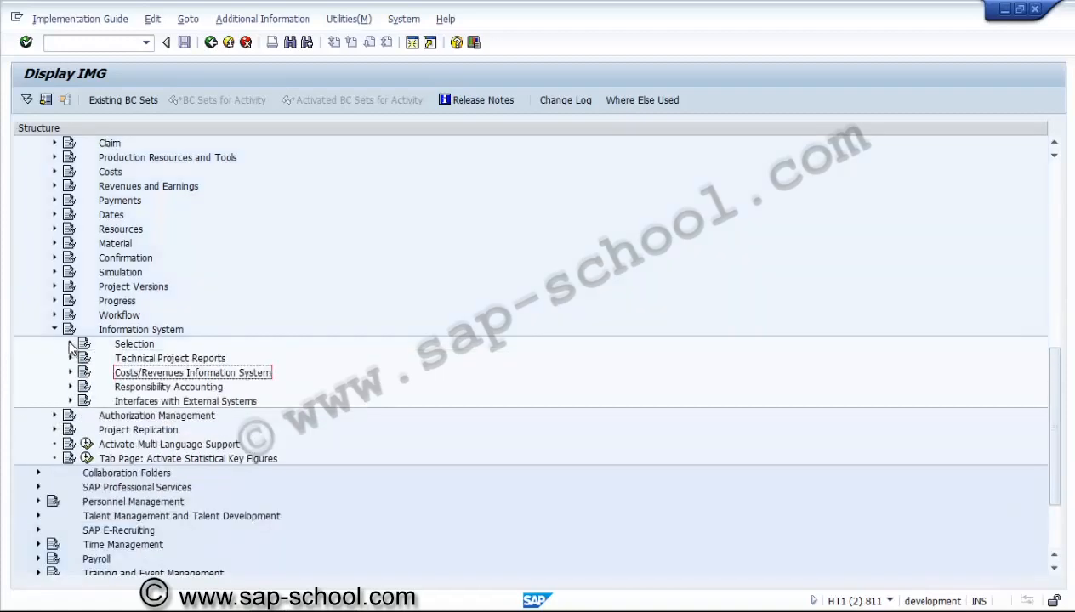
click(54, 330)
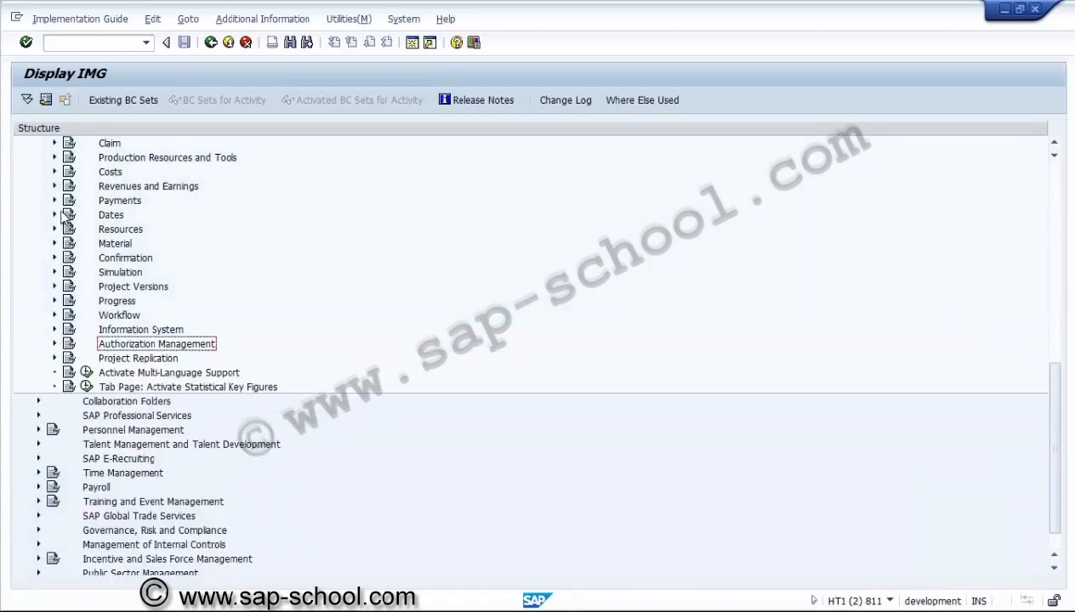
click(55, 172)
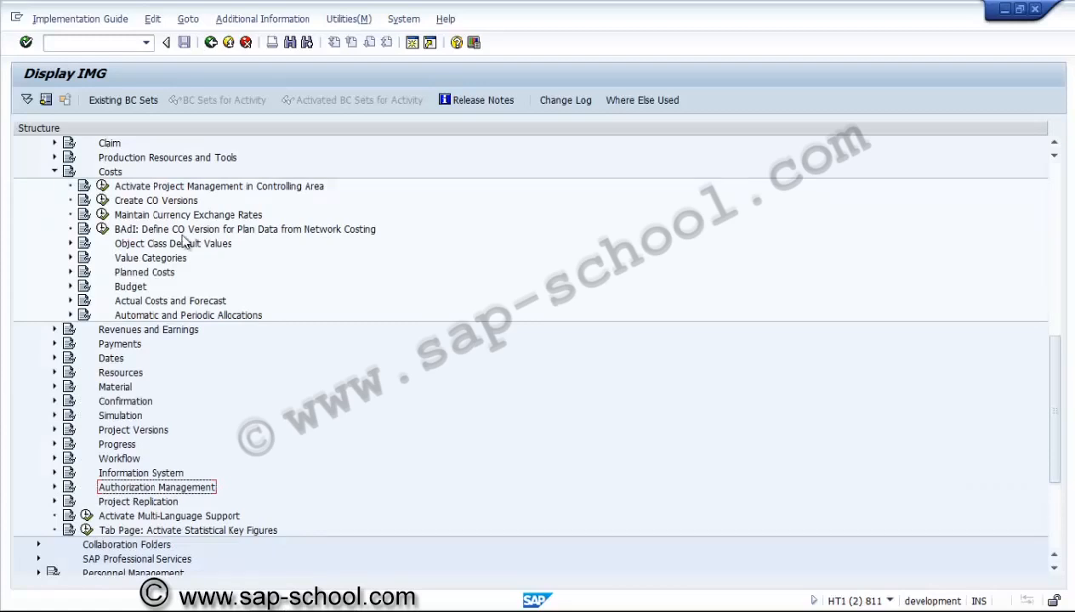
click(70, 272)
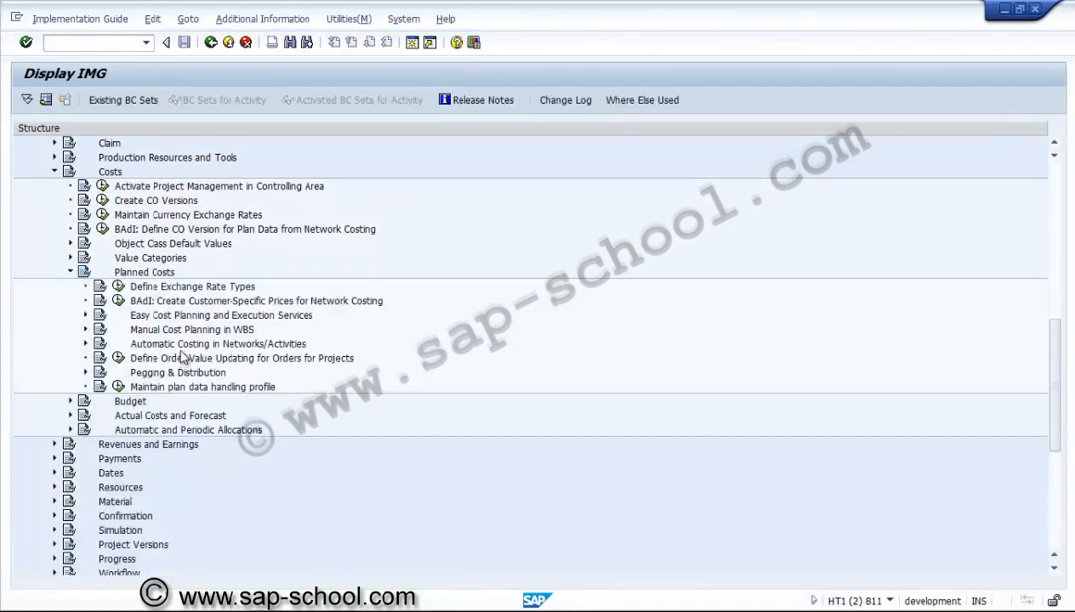
click(182, 345)
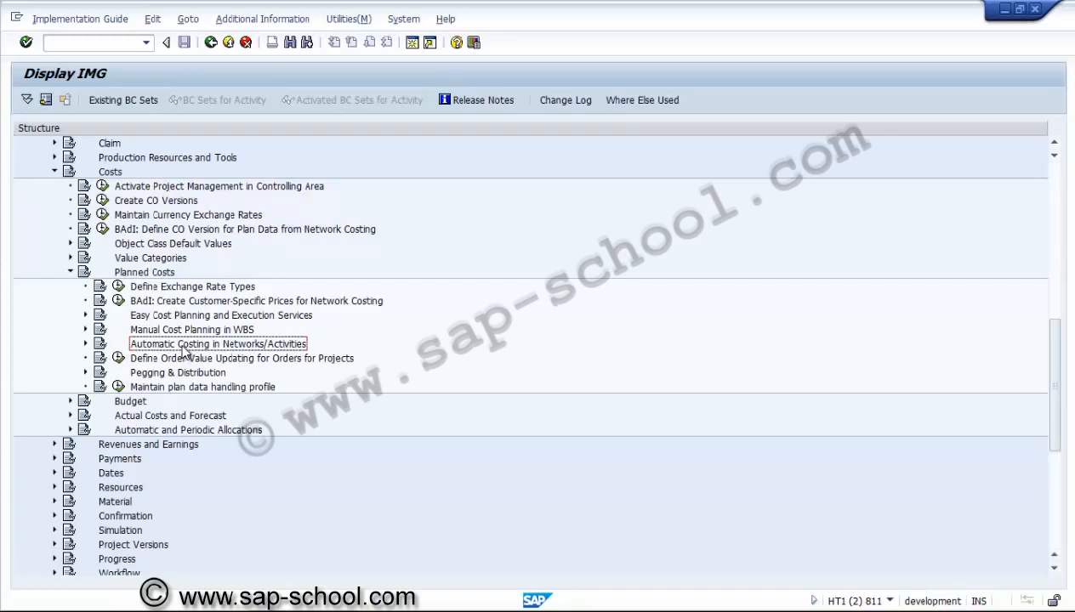
click(55, 170)
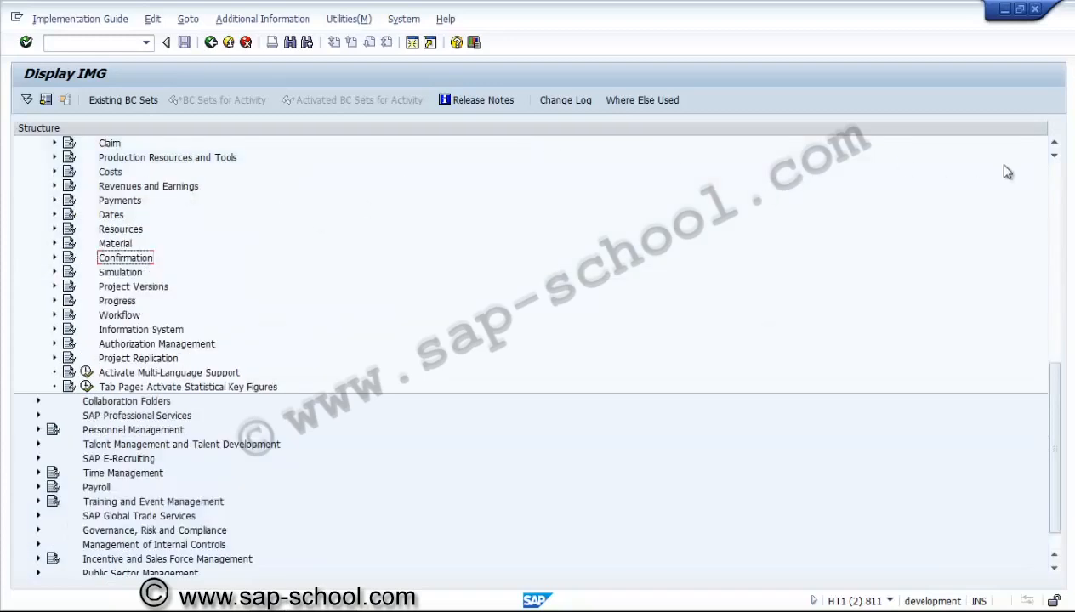
Step: Open the Maintain Controlling Area activity under Controlling, General Controlling, Organization
click(1055, 176)
click(1057, 181)
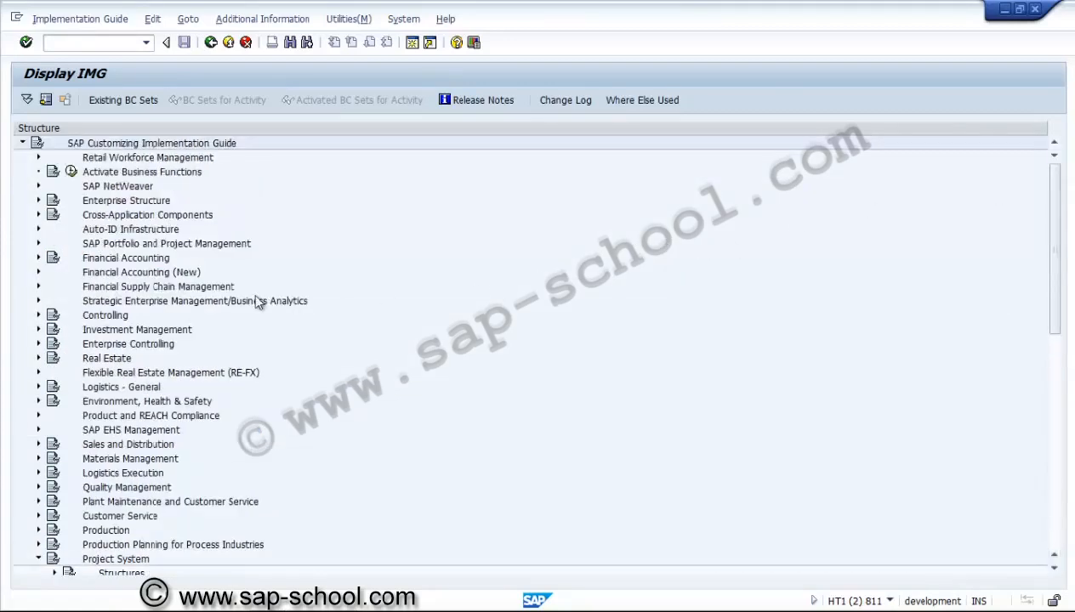
click(37, 315)
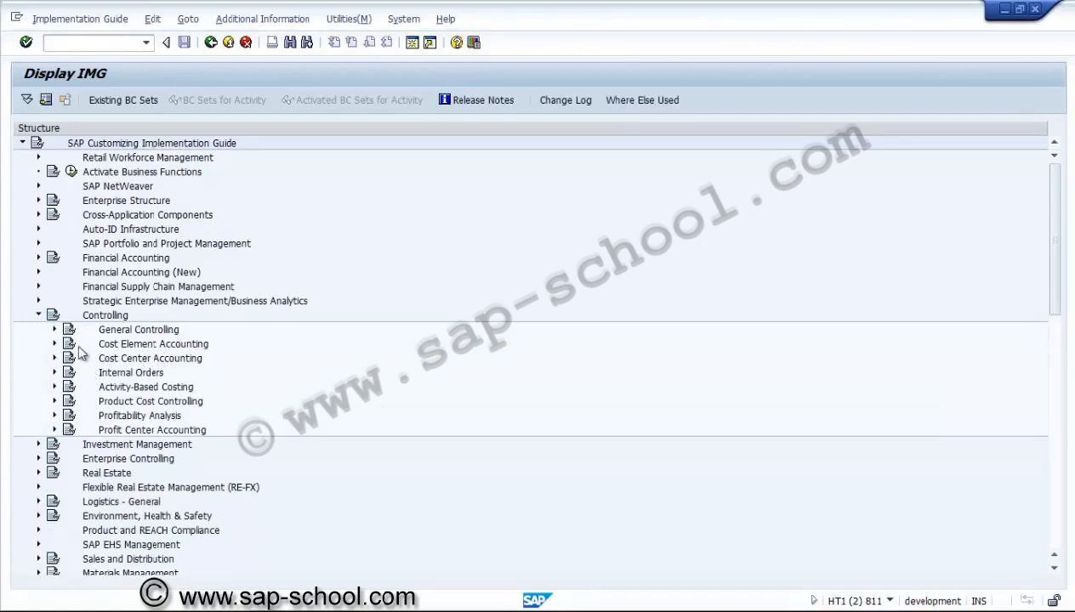
click(55, 329)
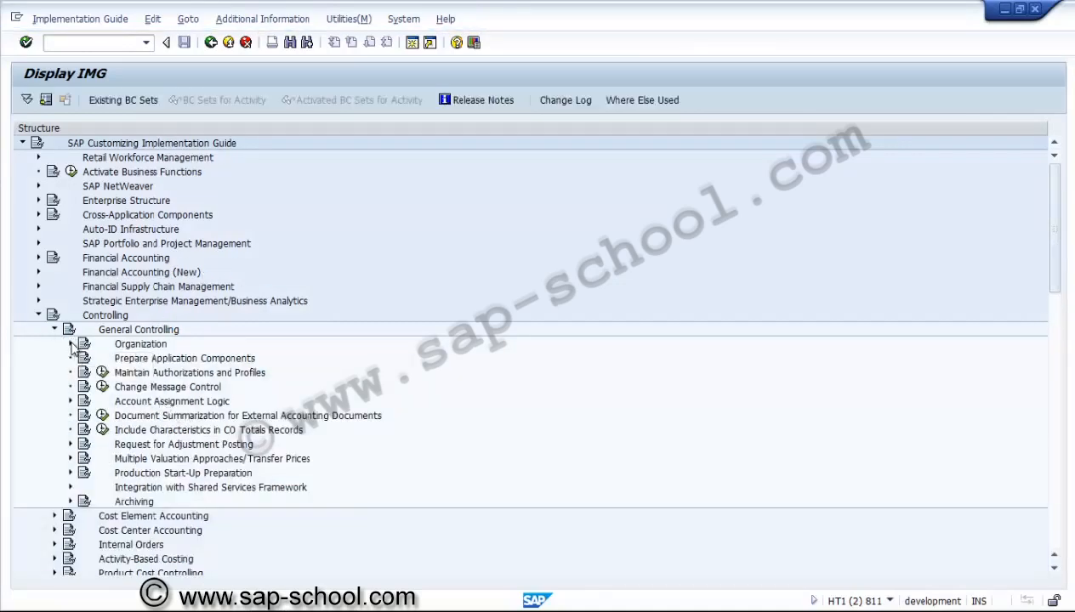
click(71, 345)
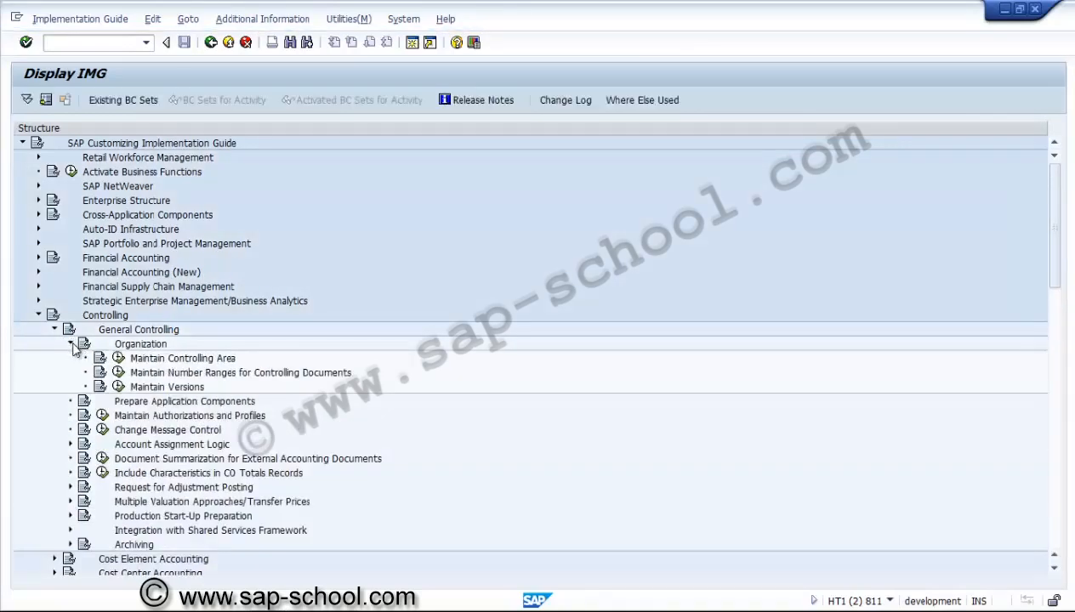
click(118, 358)
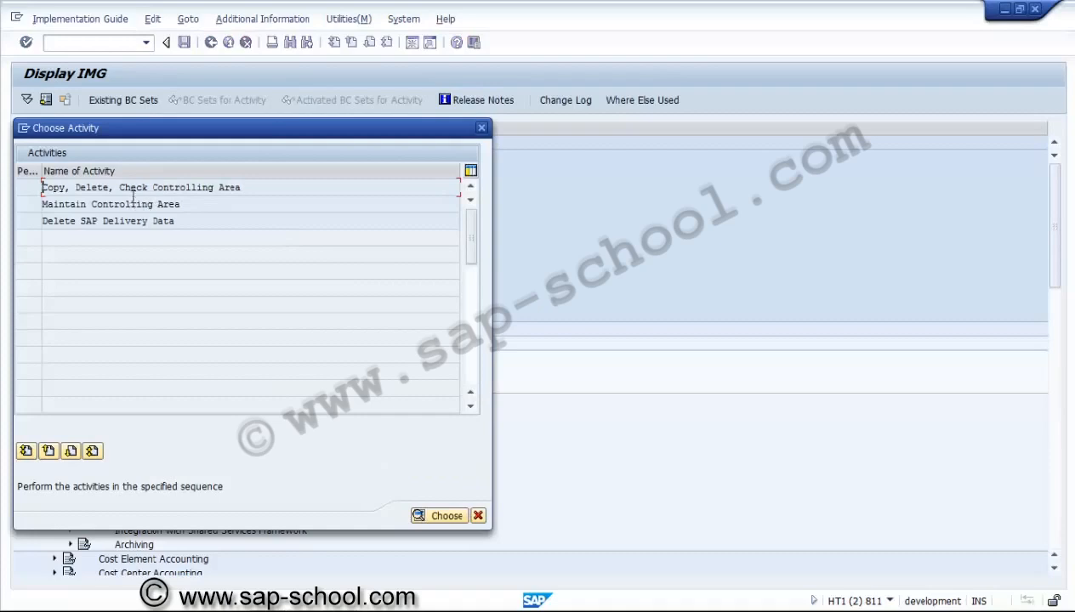
click(82, 205)
double_click(82, 205)
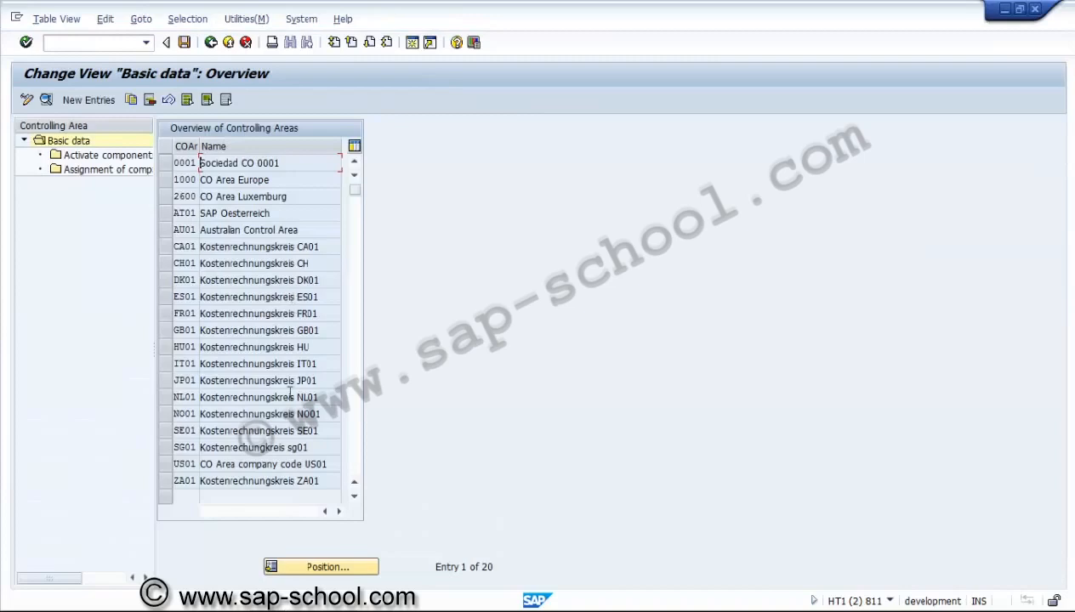
Step: Examine the basic data details of controlling area US01, including its assignment control, currency and hierarchy settings
click(171, 463)
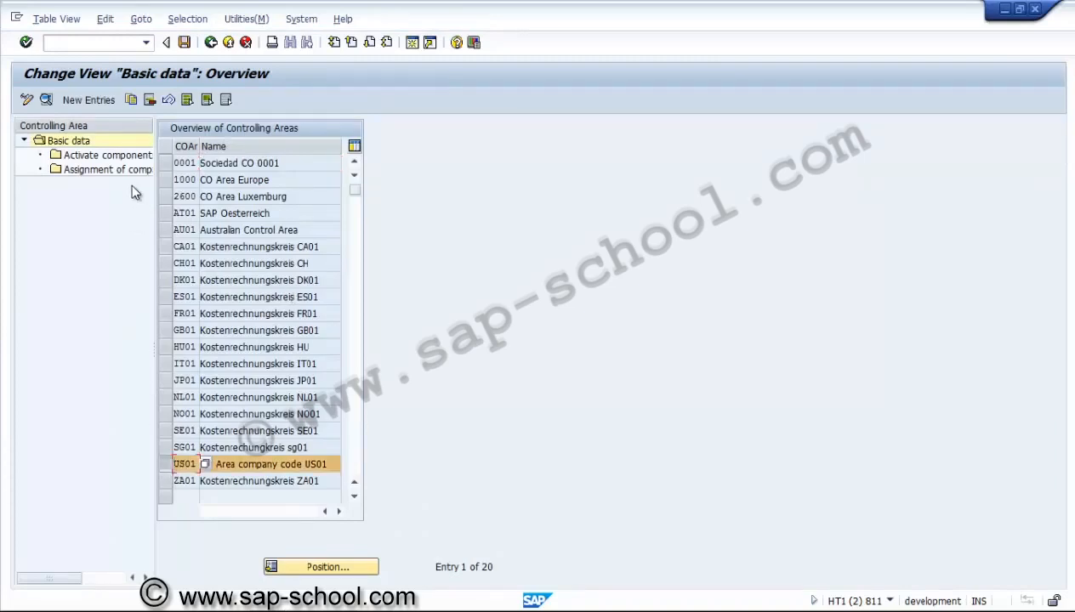
click(47, 100)
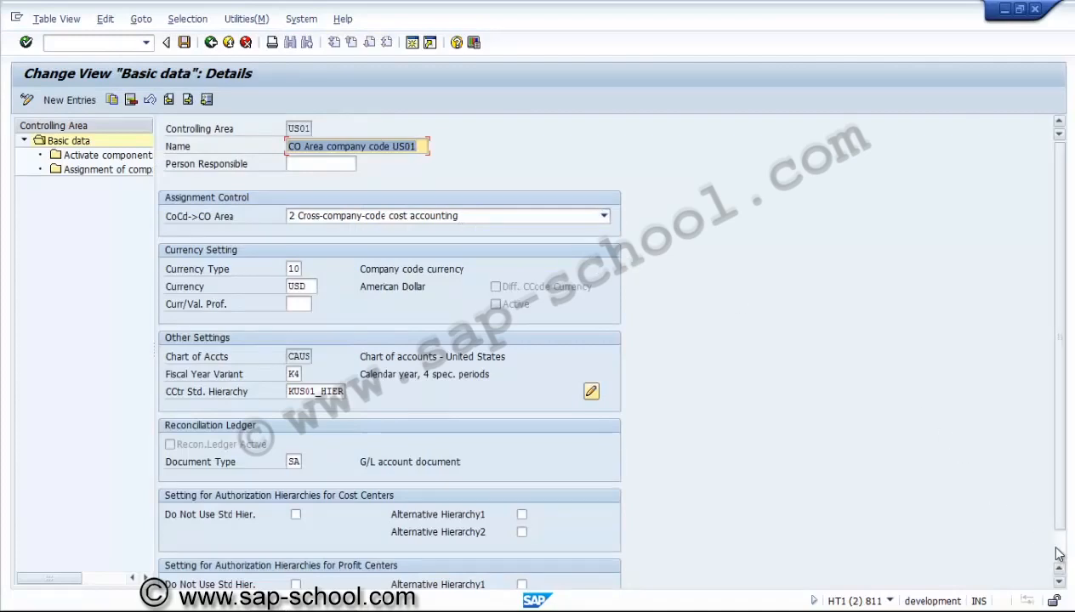
scroll(1045, 540, down, 1)
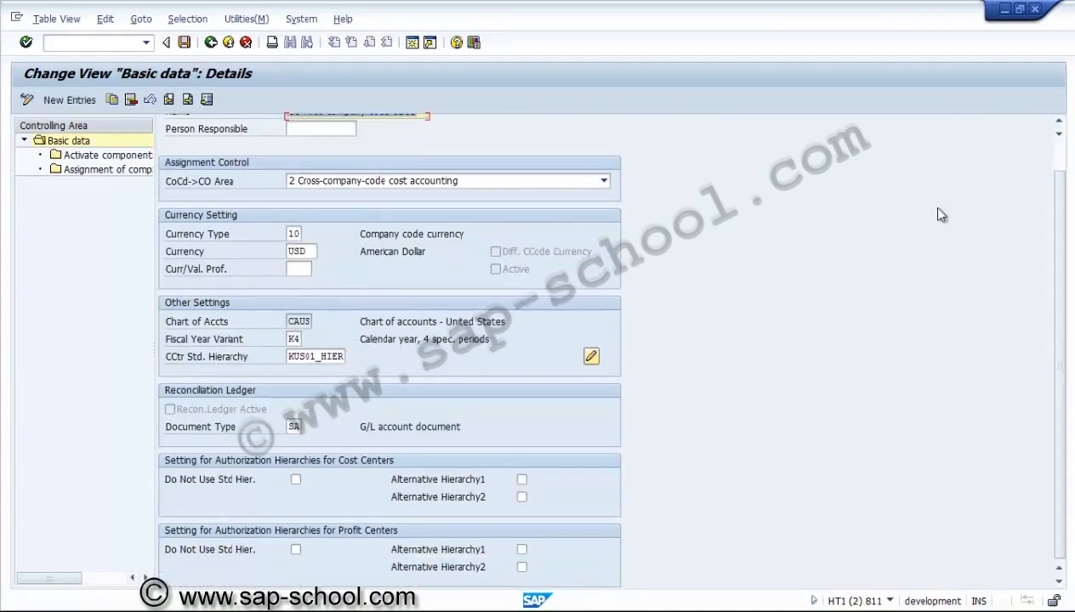
Step: Check the Projects indicator in the activated components of controlling area US01, and leave the details
click(102, 155)
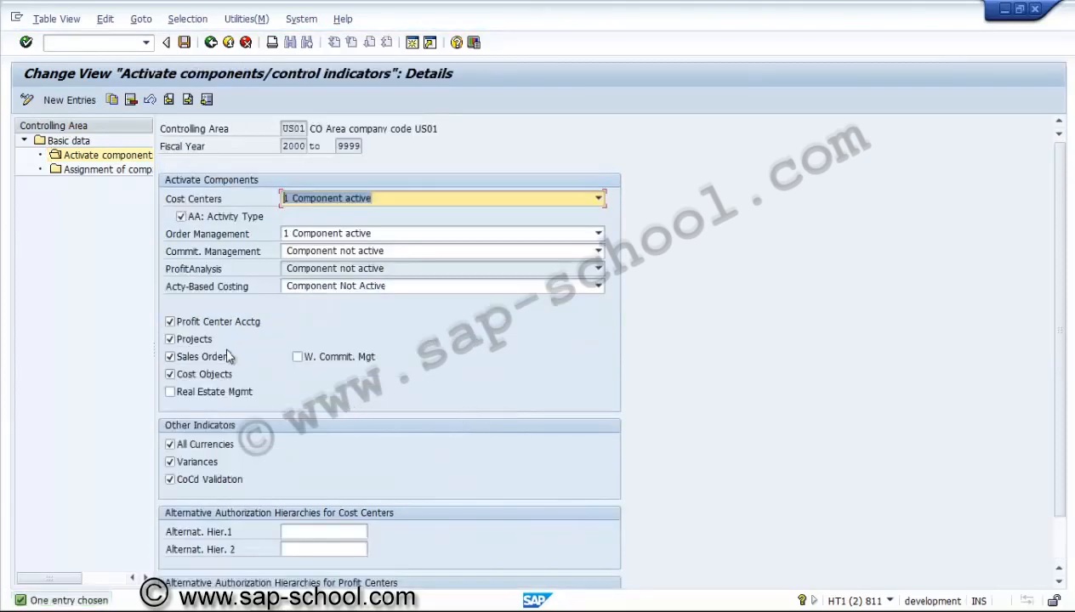
click(216, 341)
click(215, 341)
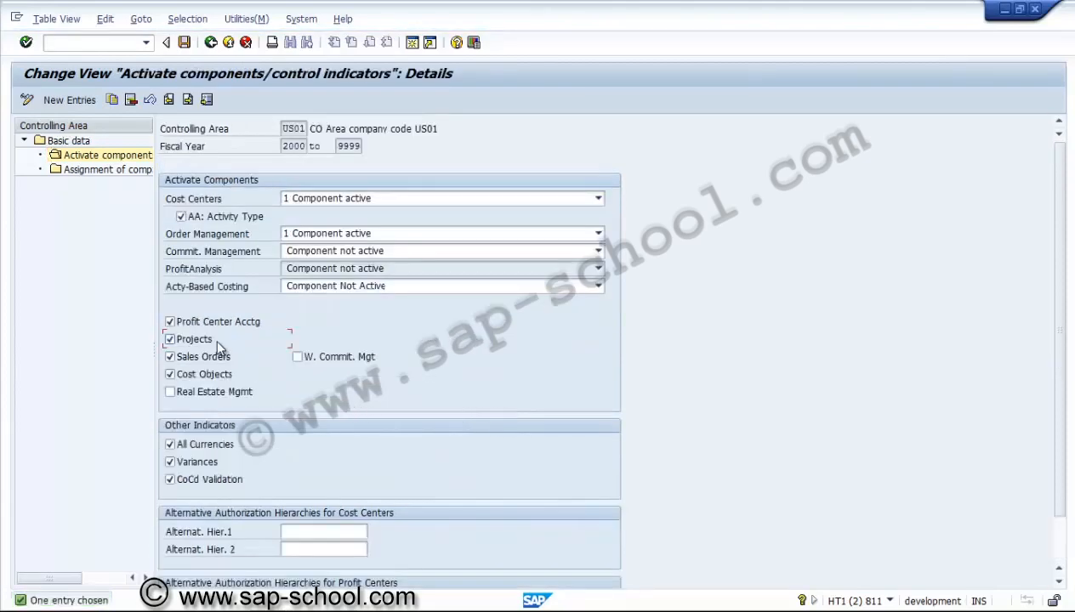
click(210, 41)
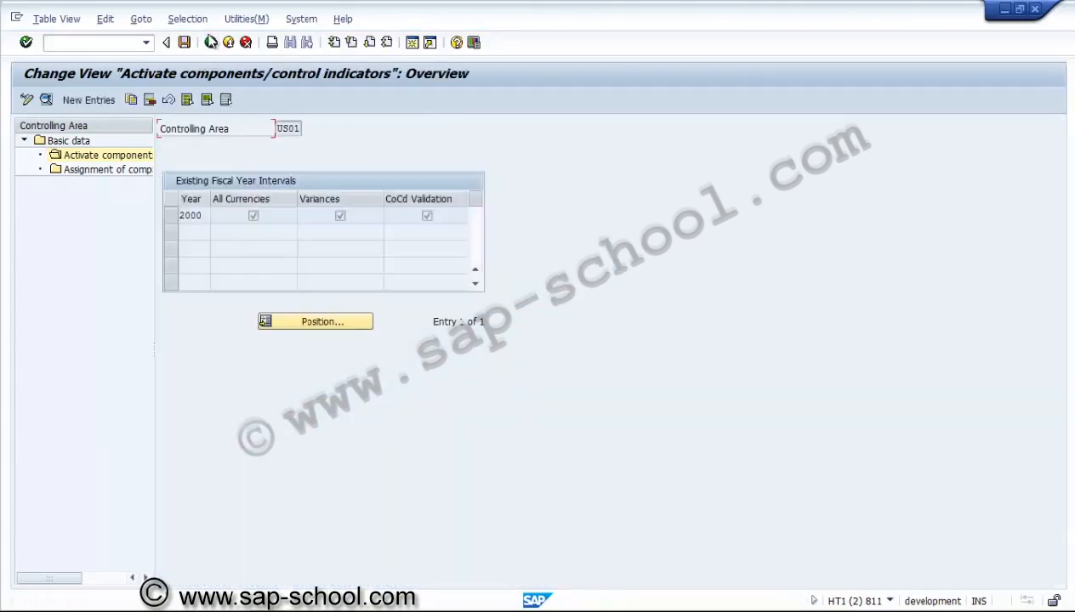
Step: Exit the controlling area maintenance back to the implementation guide and collapse the Controlling node
click(211, 42)
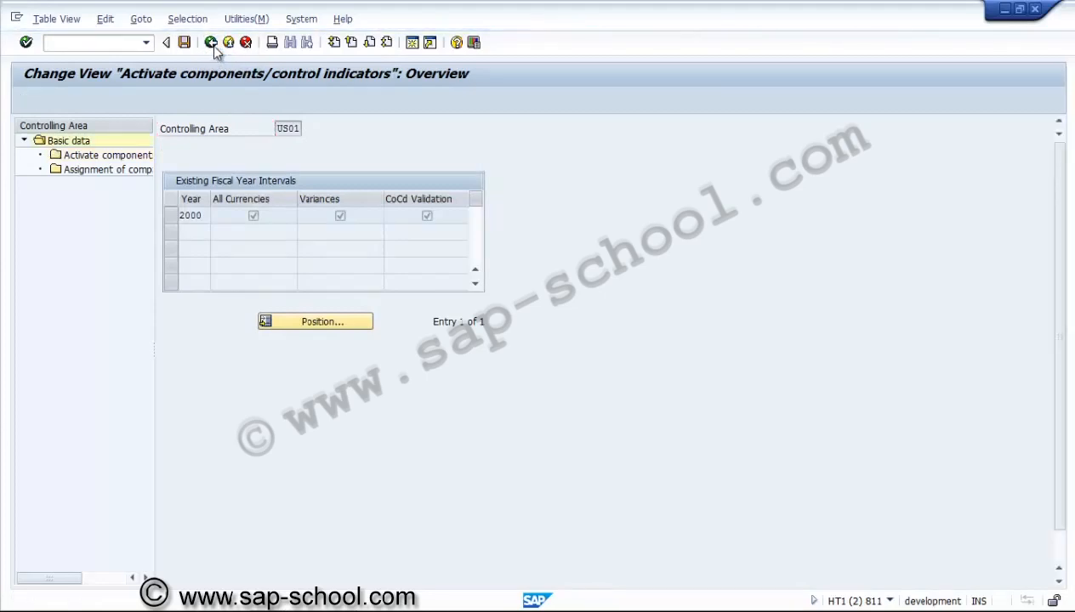
click(211, 44)
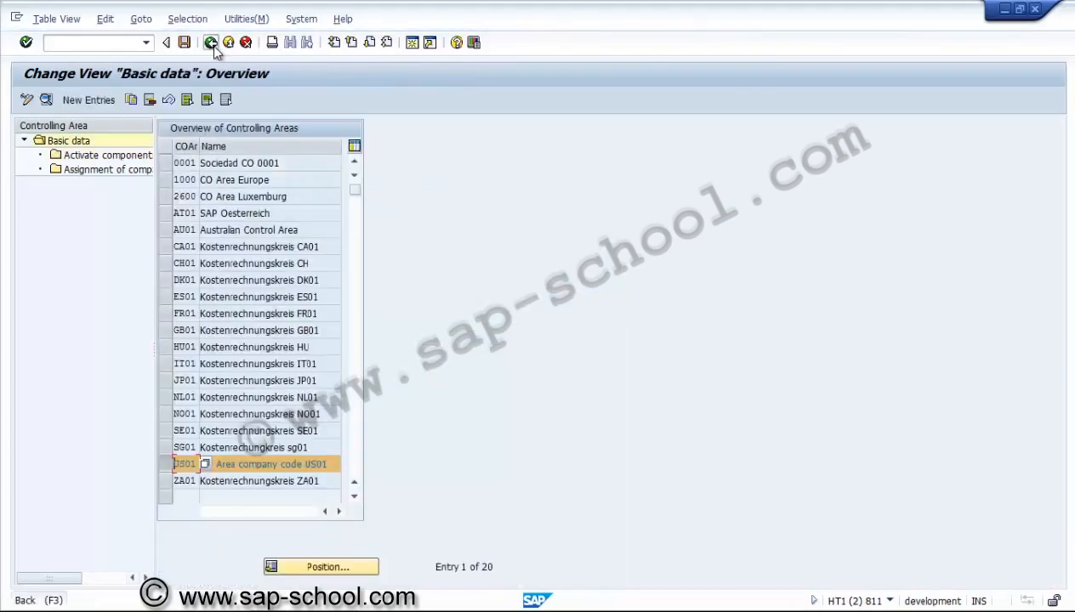
click(211, 44)
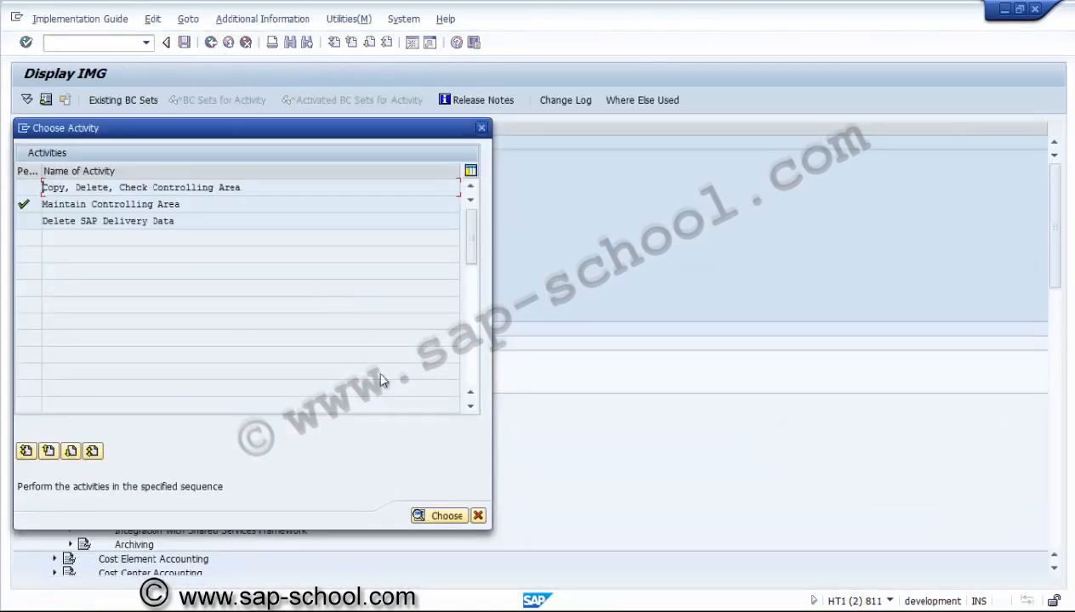
click(478, 516)
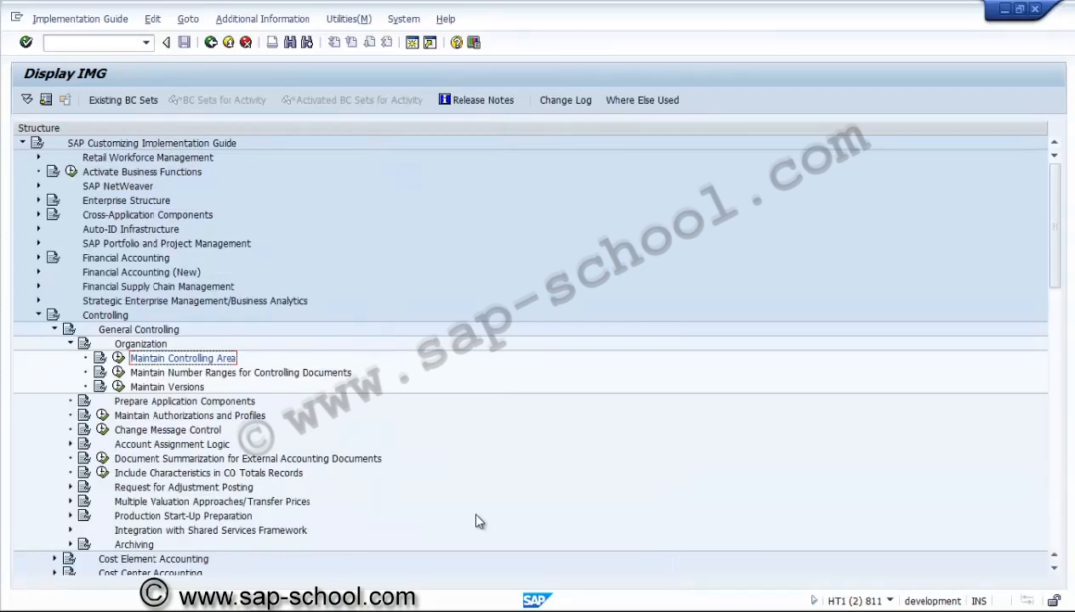
click(38, 315)
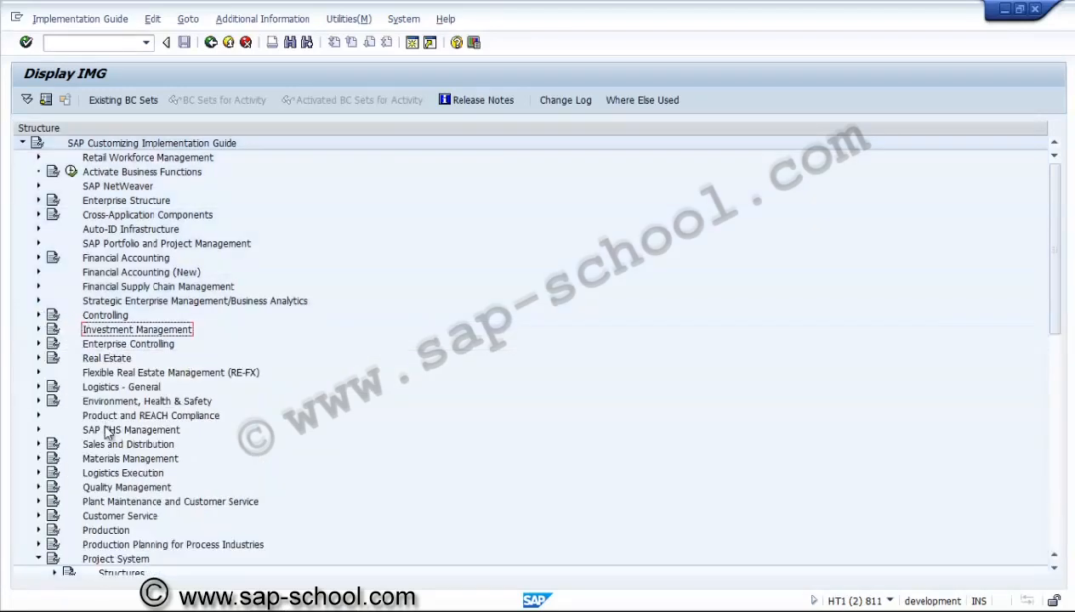
Step: Open Define Valuation Classes under Materials Management, Valuation and Account Assignment, Account Determination, Account Determination Without Wizard
click(38, 459)
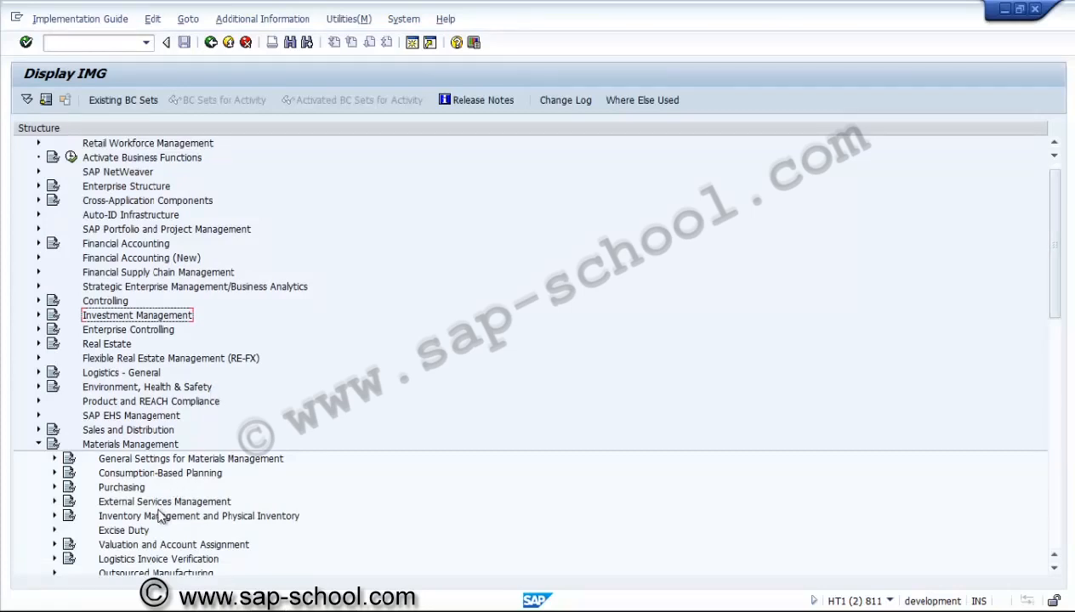
click(143, 545)
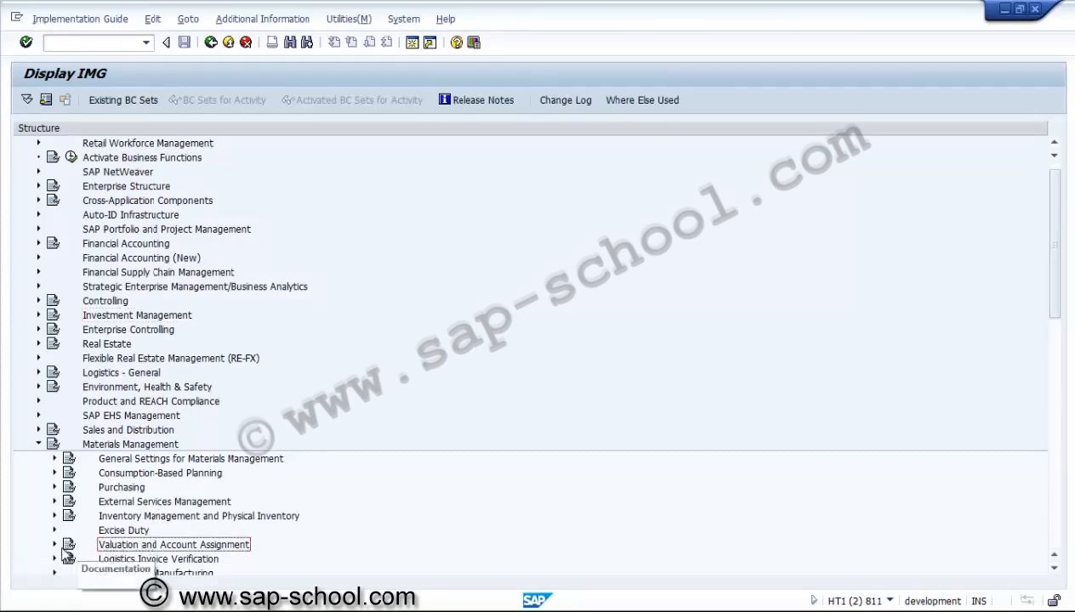
click(54, 544)
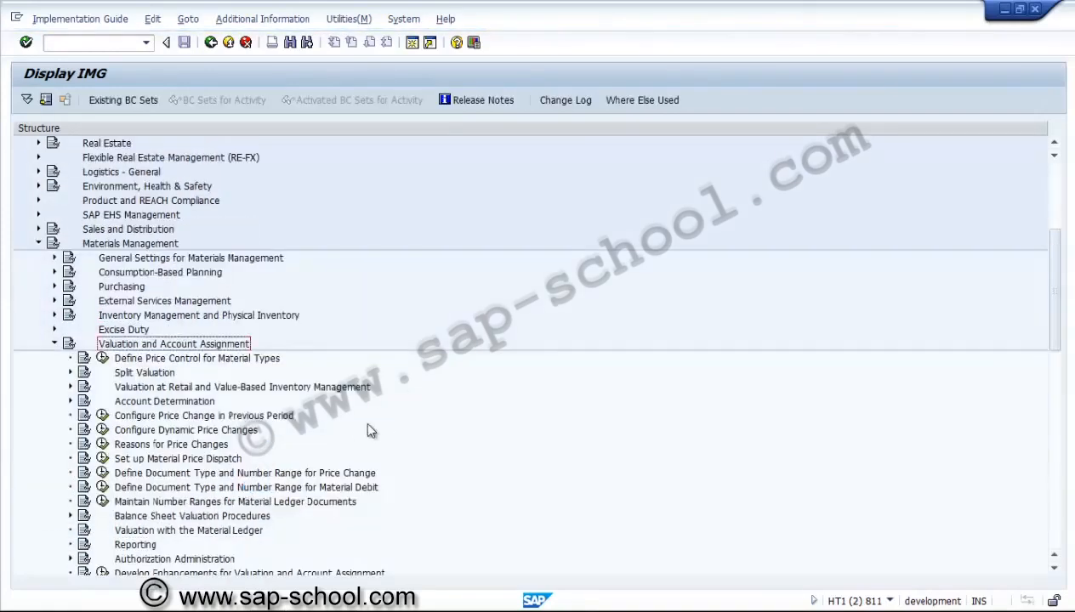
click(186, 389)
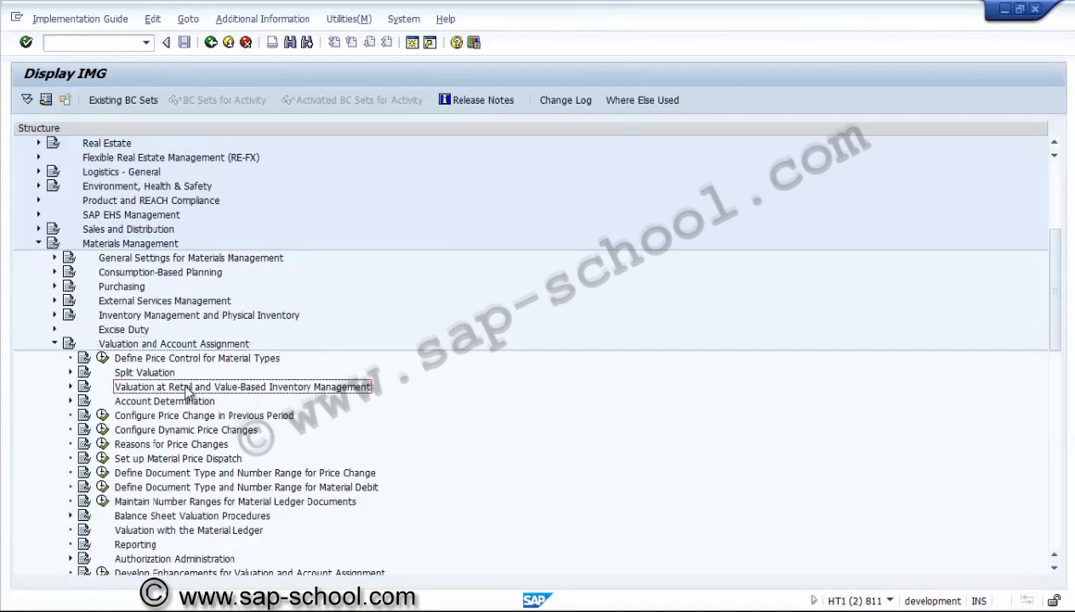
click(71, 401)
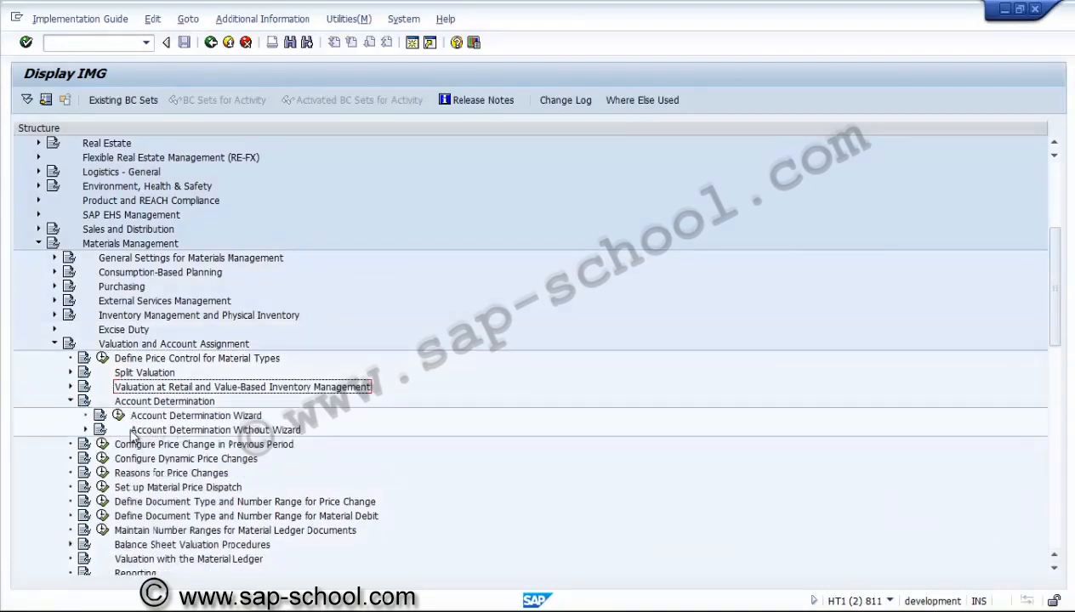
click(85, 430)
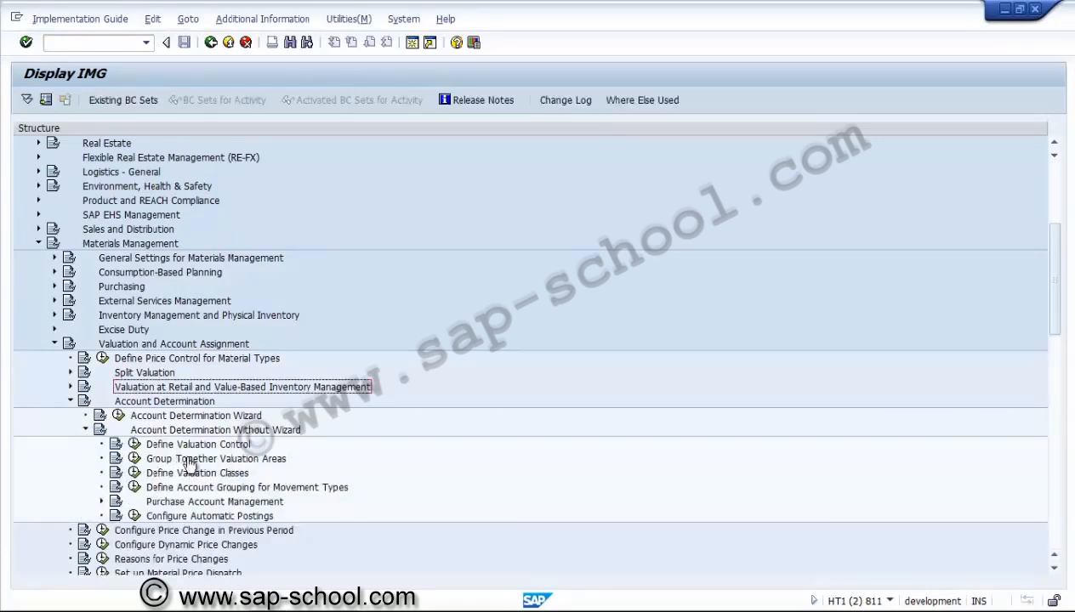
click(134, 472)
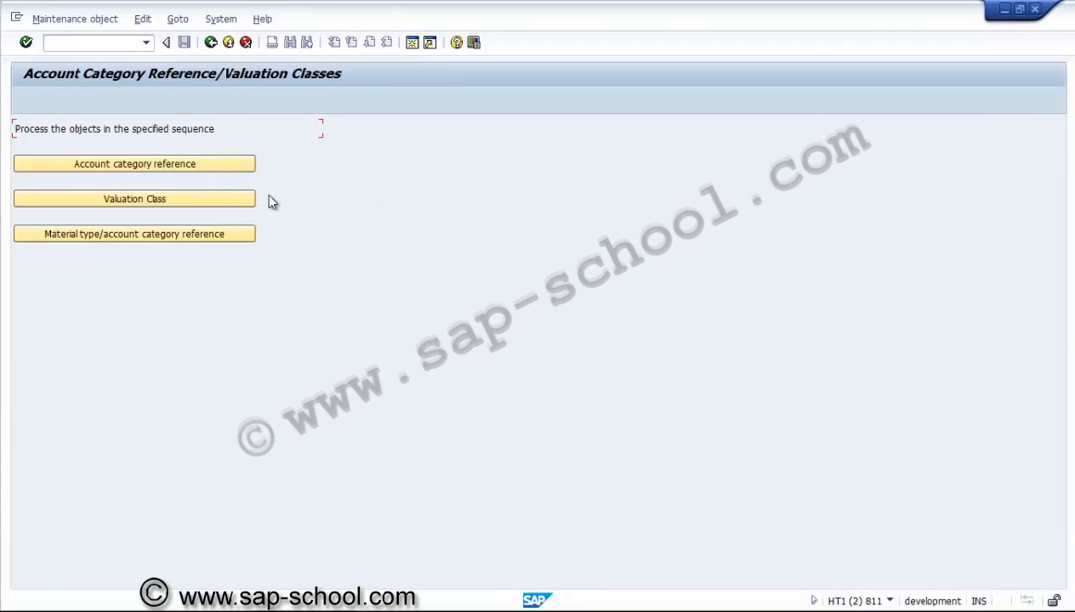
Step: Review the valuation classes list, including the Services and Spare parts entries, and return to the object selection
click(245, 199)
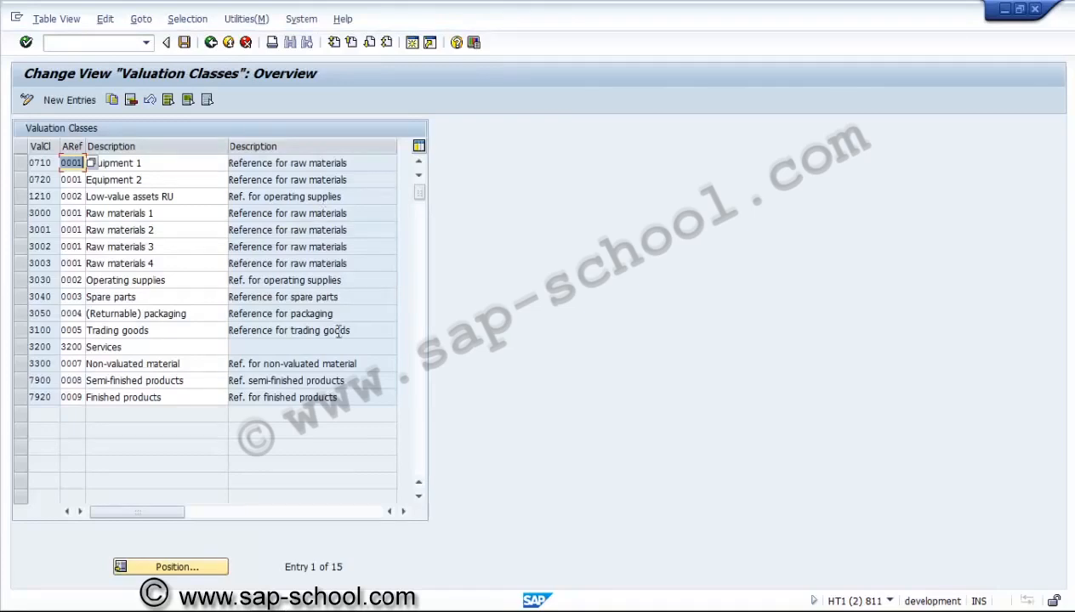
click(173, 347)
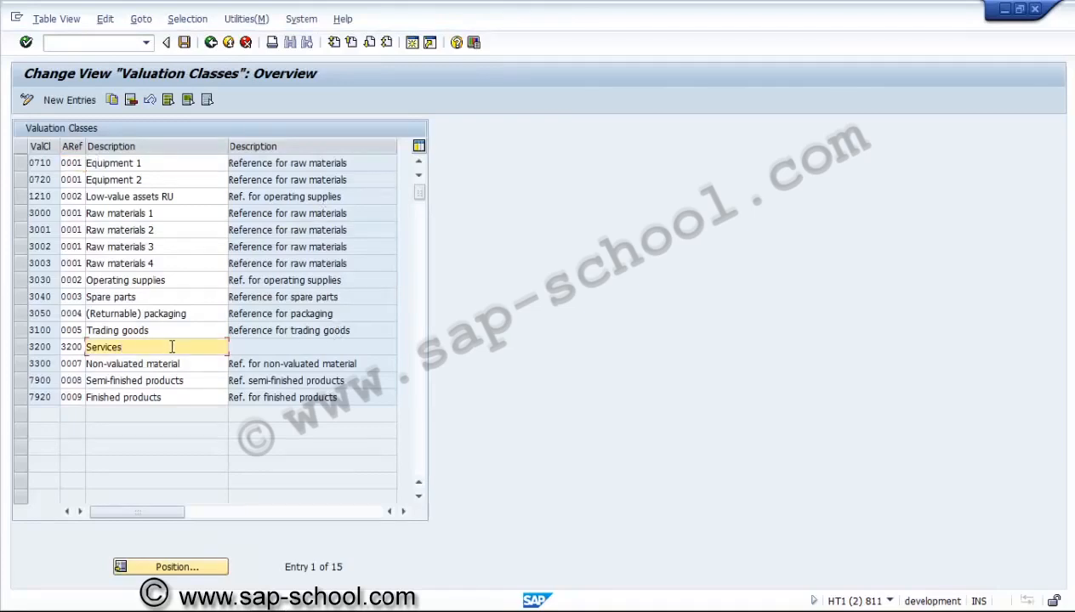
click(146, 297)
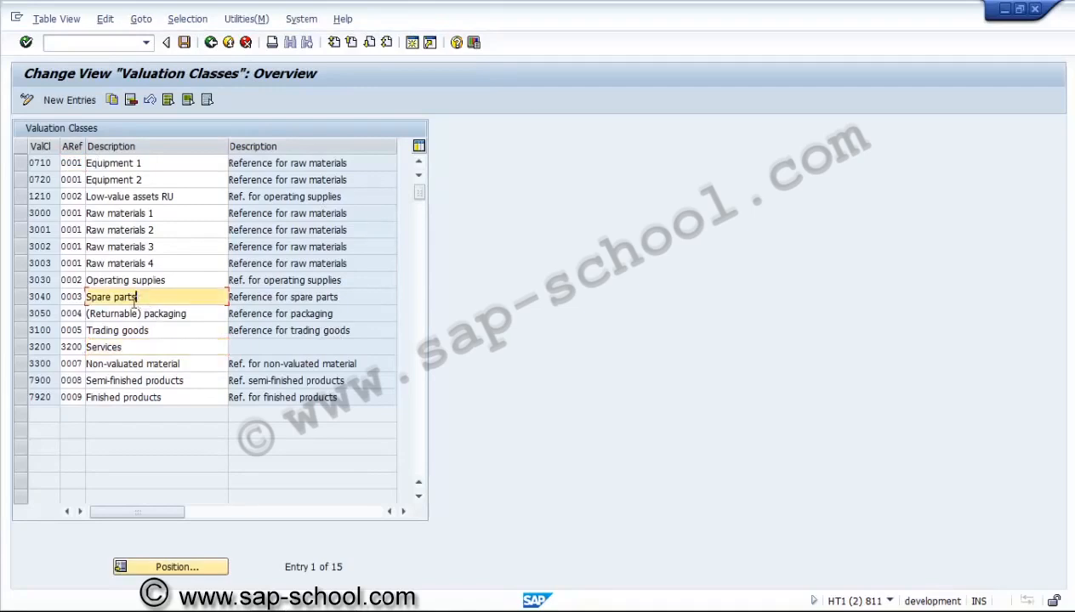
click(47, 295)
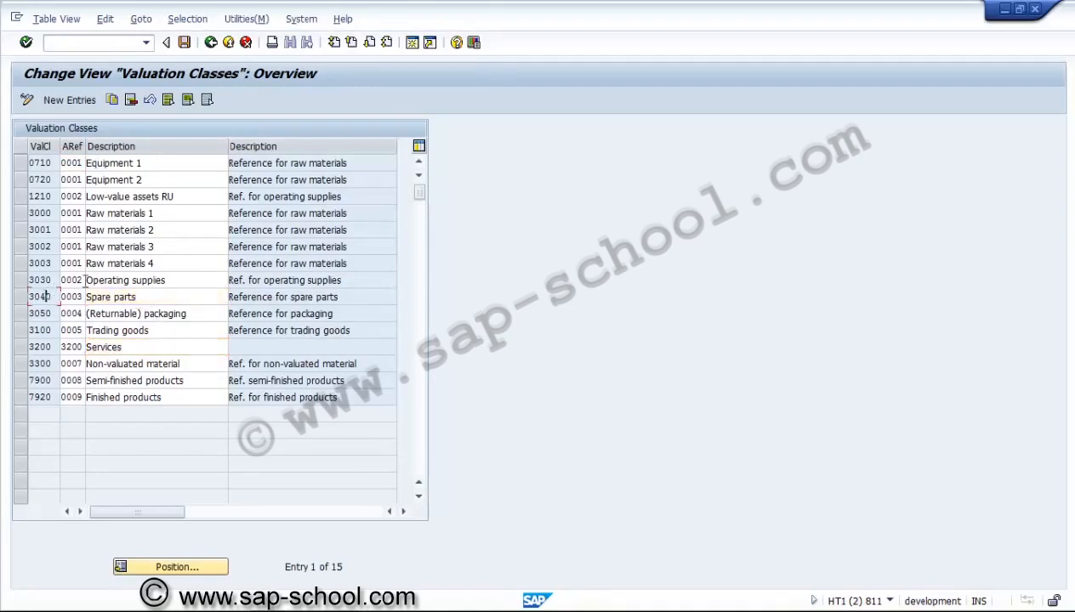
click(168, 301)
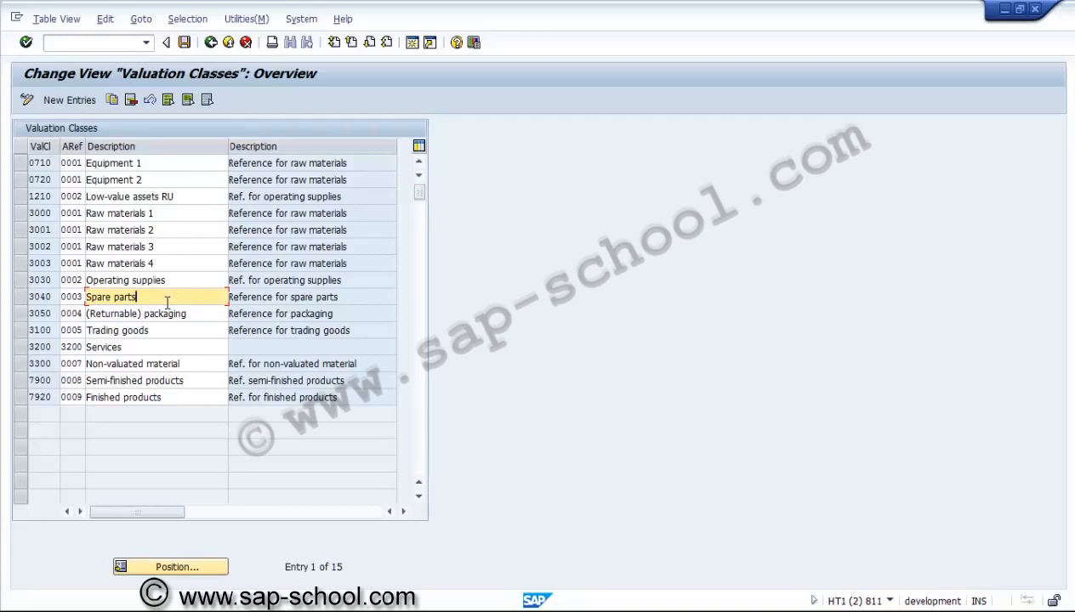
click(211, 42)
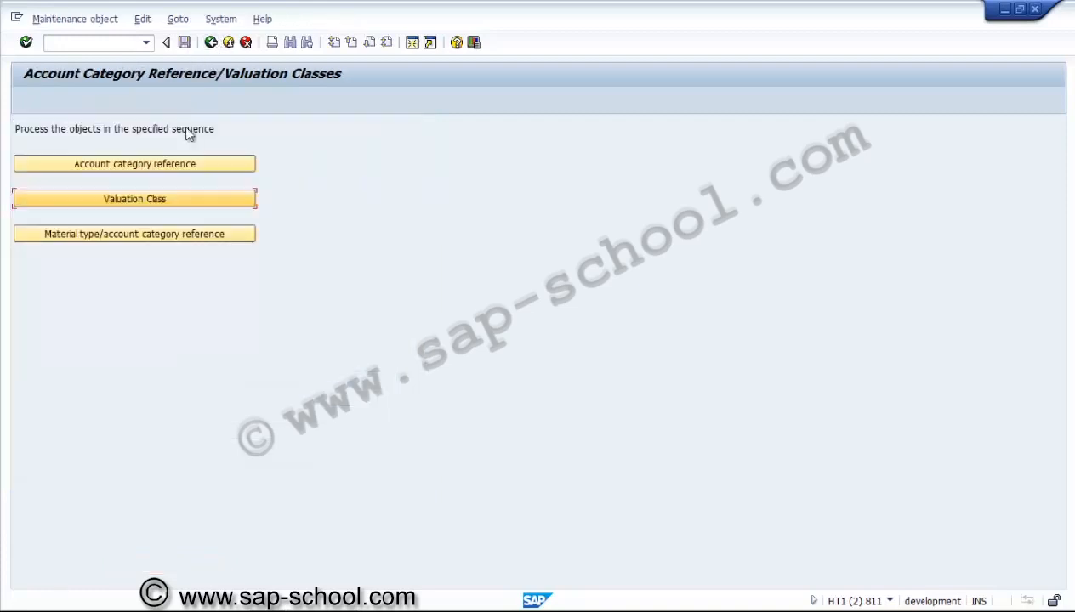
Step: Examine the account category references assigned to the material types, including Material Planning Object and Operating supplies, and return to the implementation guide
click(135, 233)
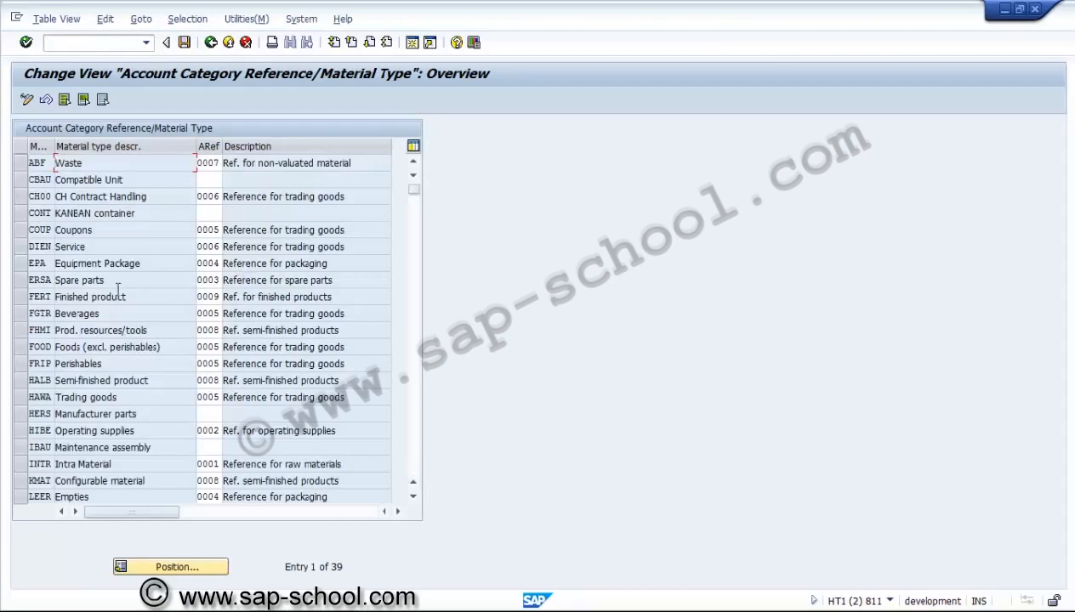
click(415, 459)
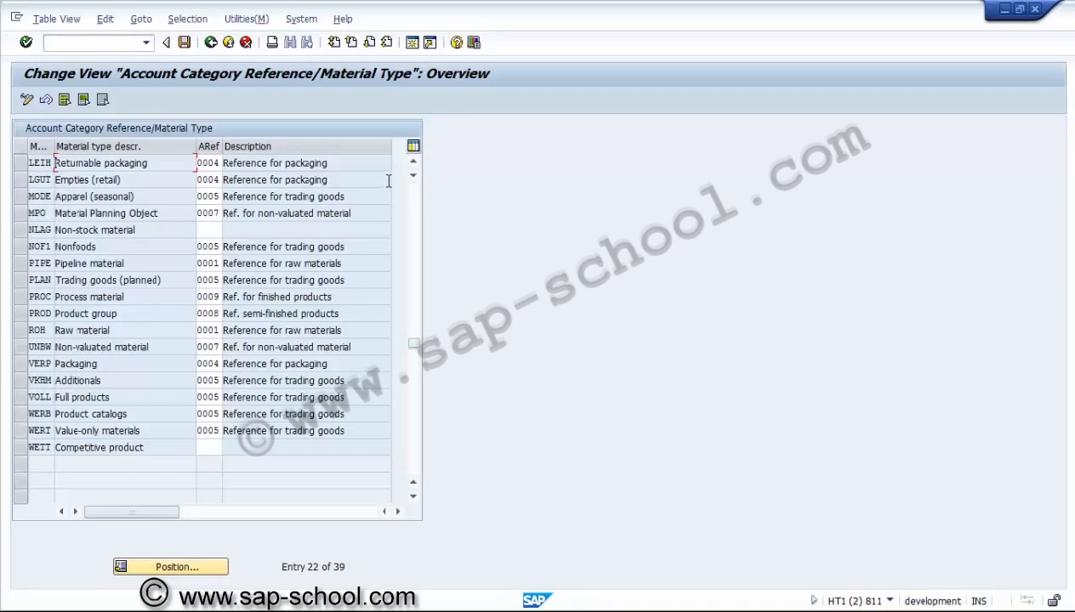
click(216, 214)
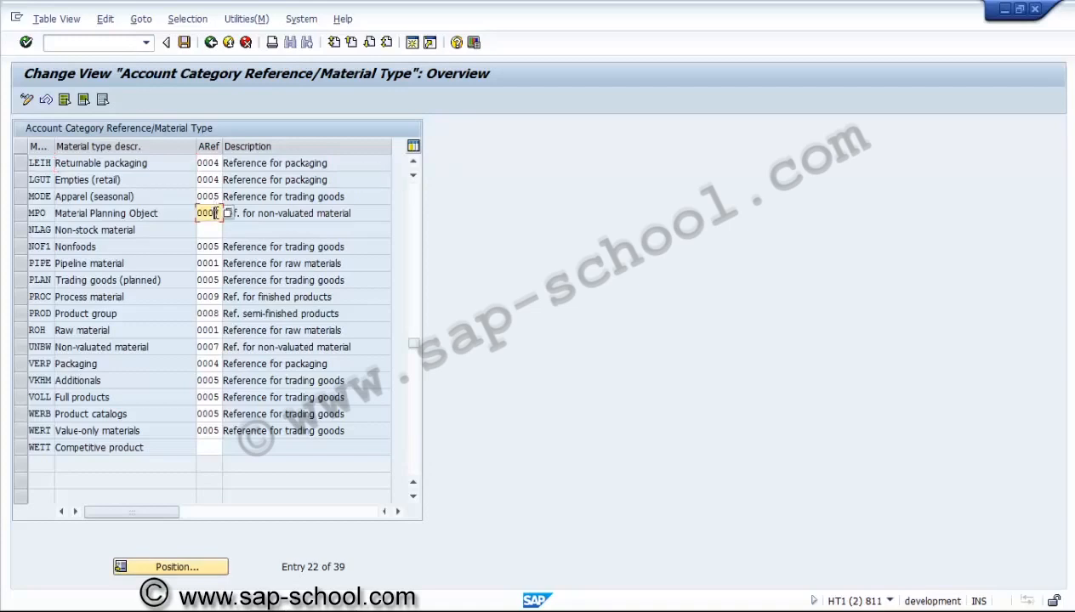
click(414, 162)
click(414, 162)
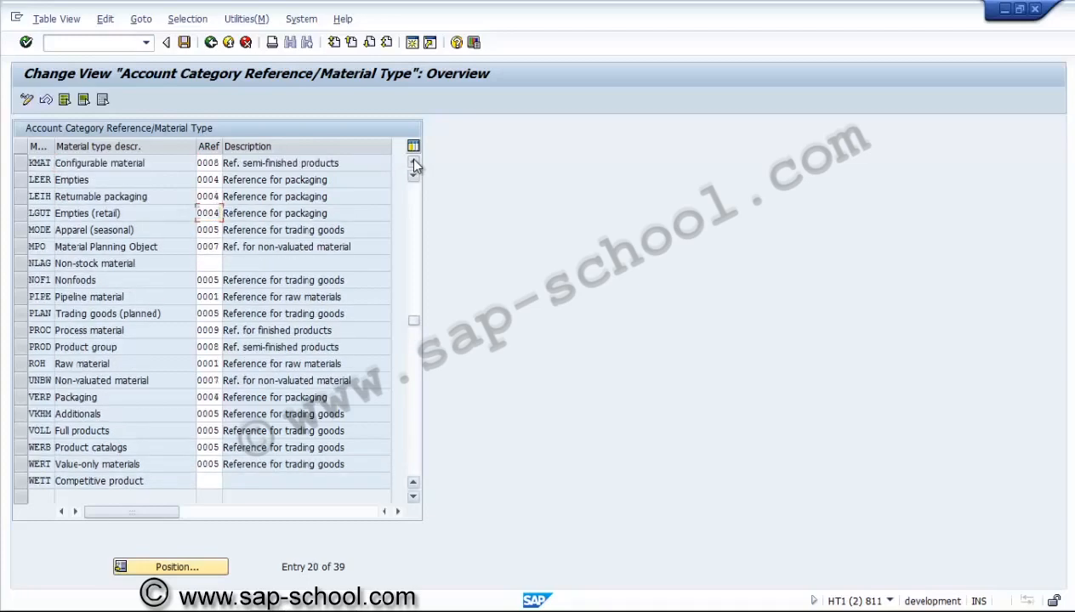
click(414, 163)
click(414, 162)
click(414, 162)
click(414, 162)
click(413, 162)
click(413, 162)
click(414, 162)
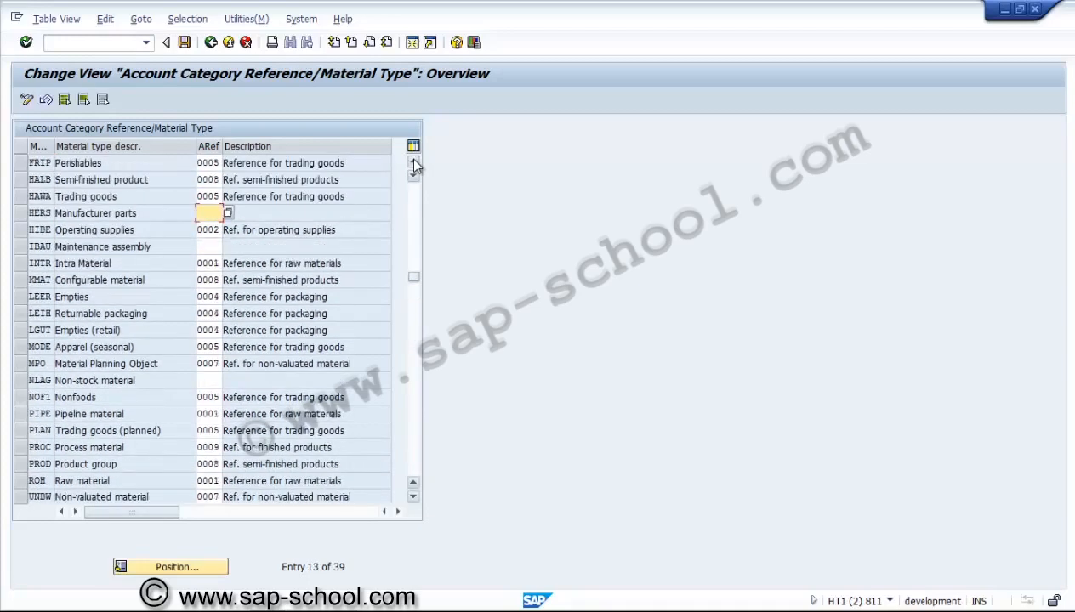
click(413, 162)
click(413, 162)
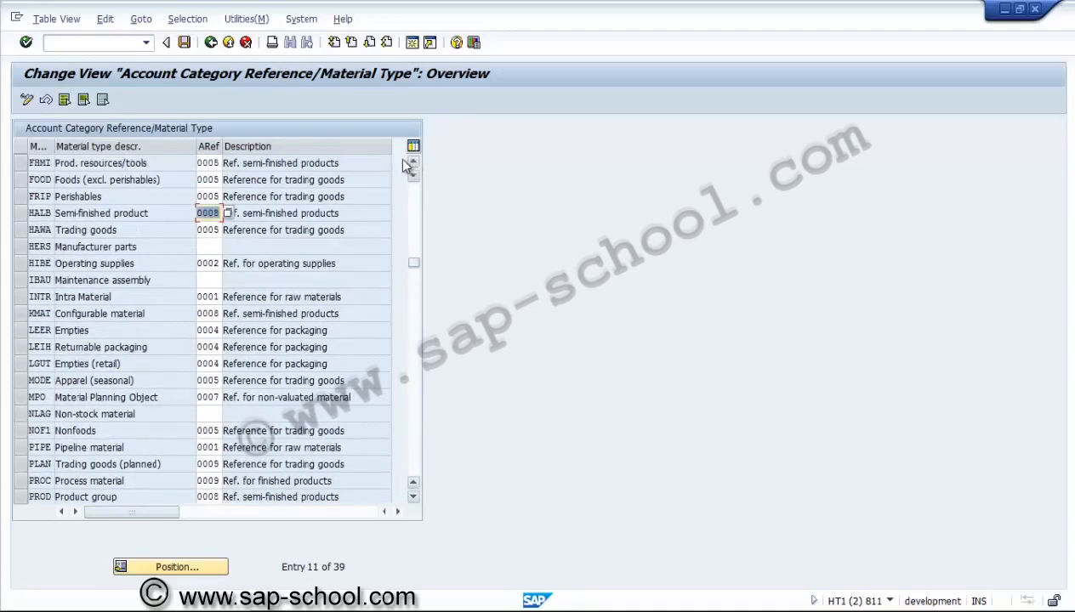
click(44, 247)
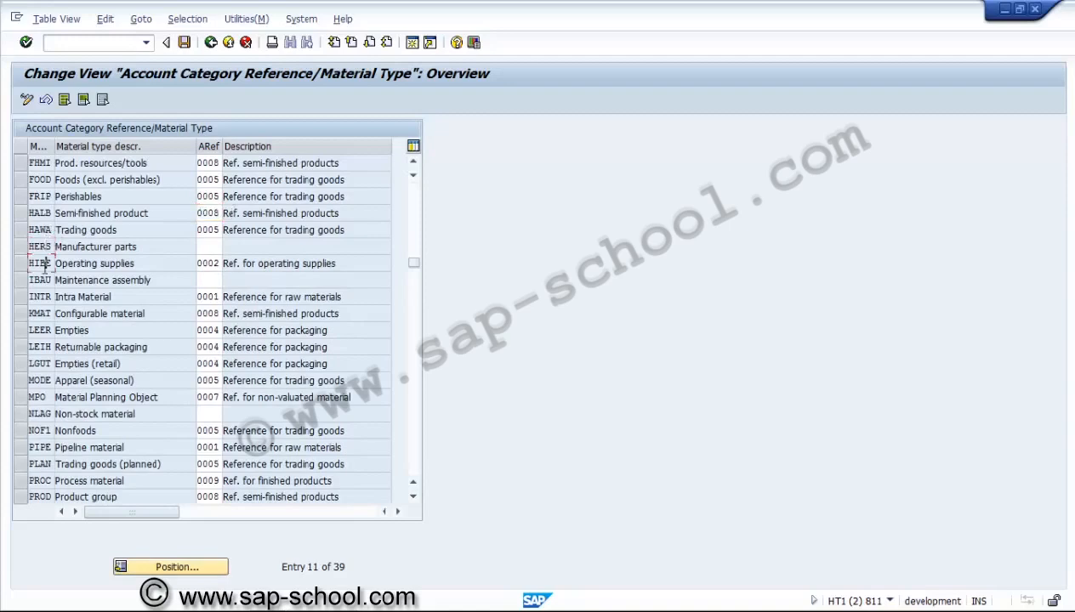
click(212, 44)
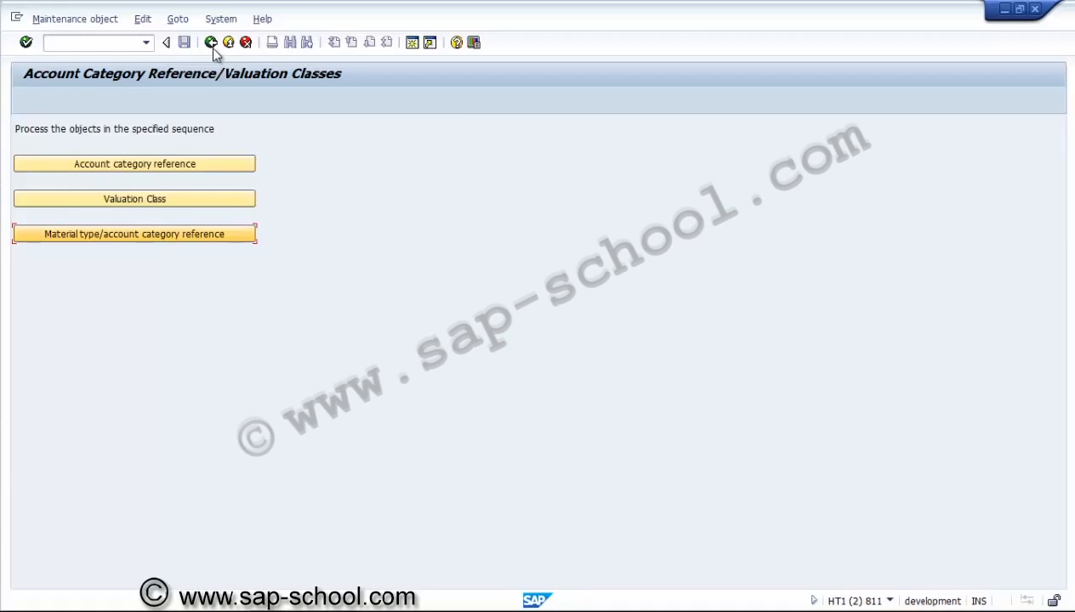
click(210, 42)
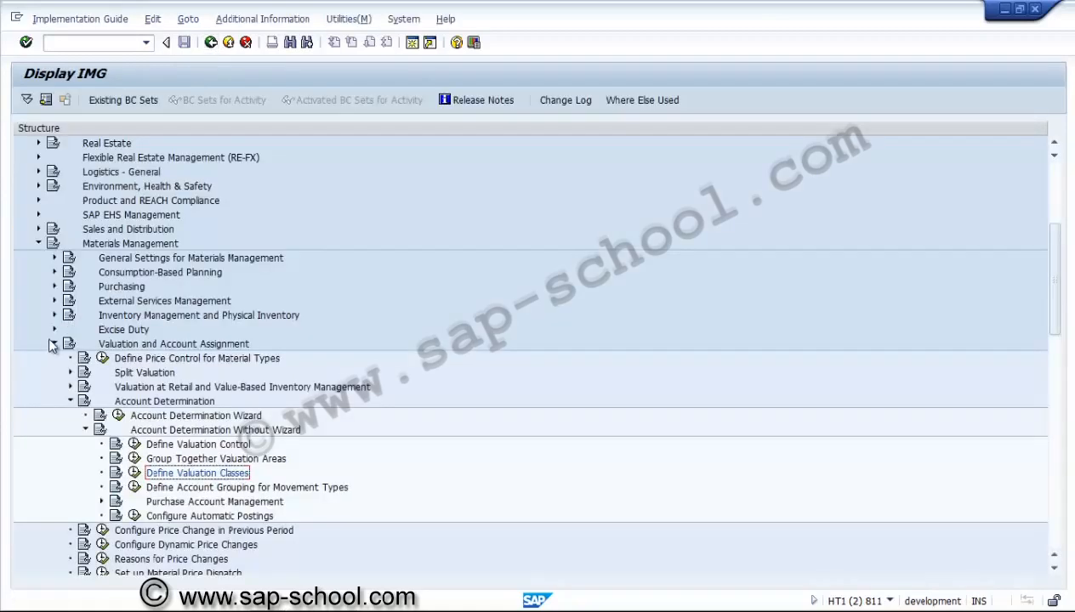
Step: Collapse the Valuation and Account Assignment, Materials Management and Project System nodes
click(54, 343)
click(38, 244)
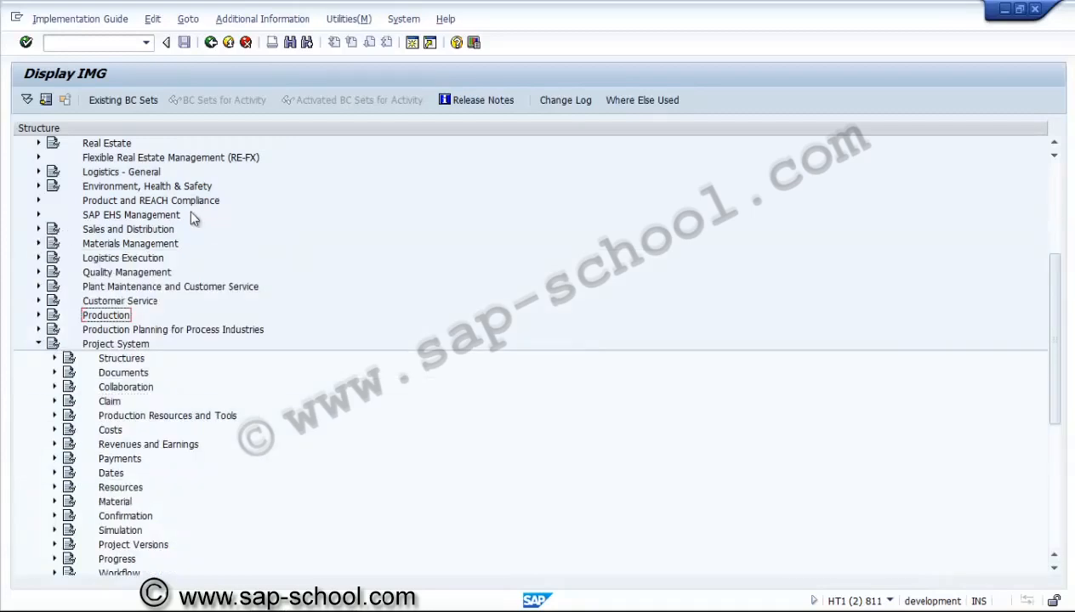
click(39, 344)
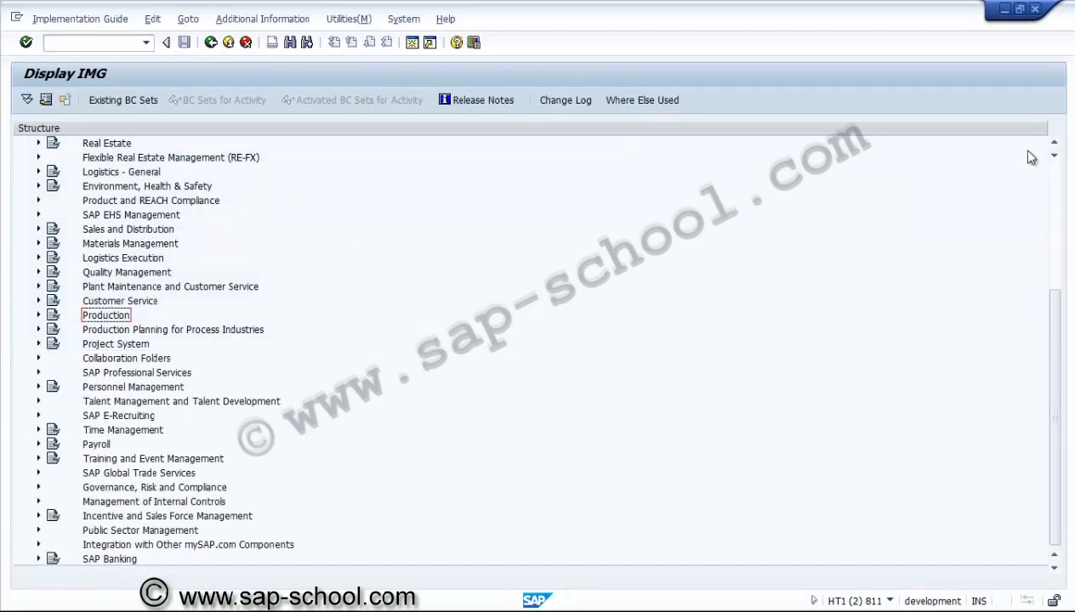
Step: Open Define Document Types under Financial Accounting, Financial Accounting Global Settings, Document, Document Header
click(1055, 144)
click(1055, 144)
click(1054, 144)
click(1054, 145)
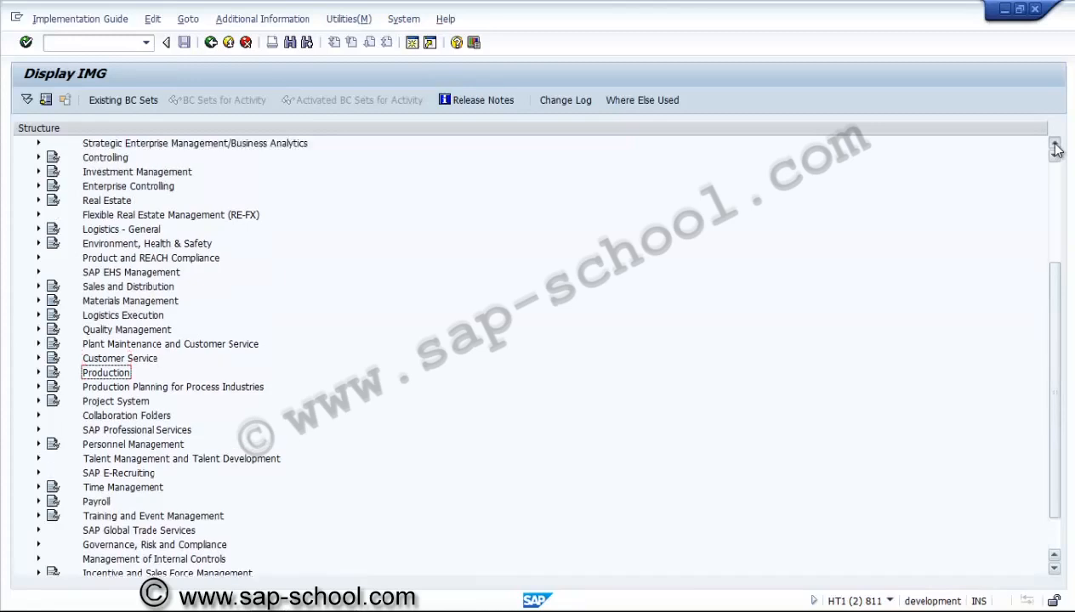
click(1054, 145)
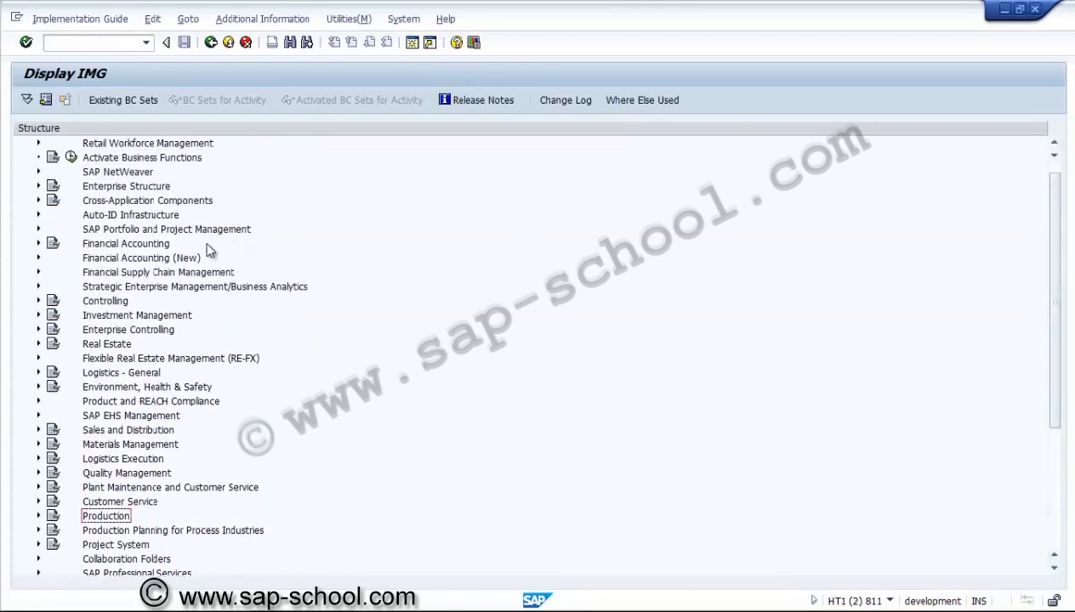
click(38, 244)
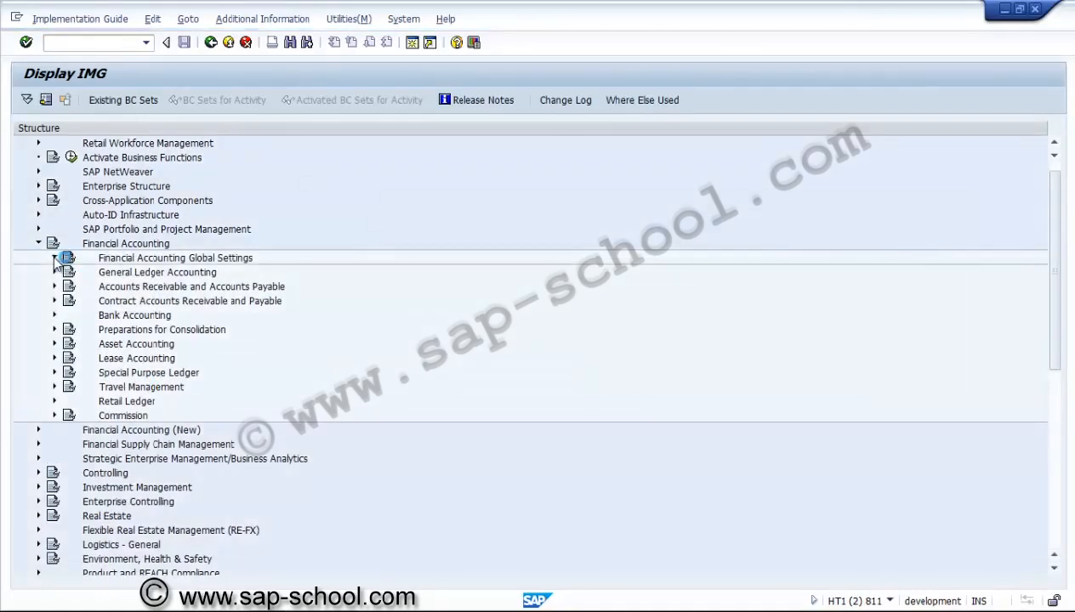
click(54, 259)
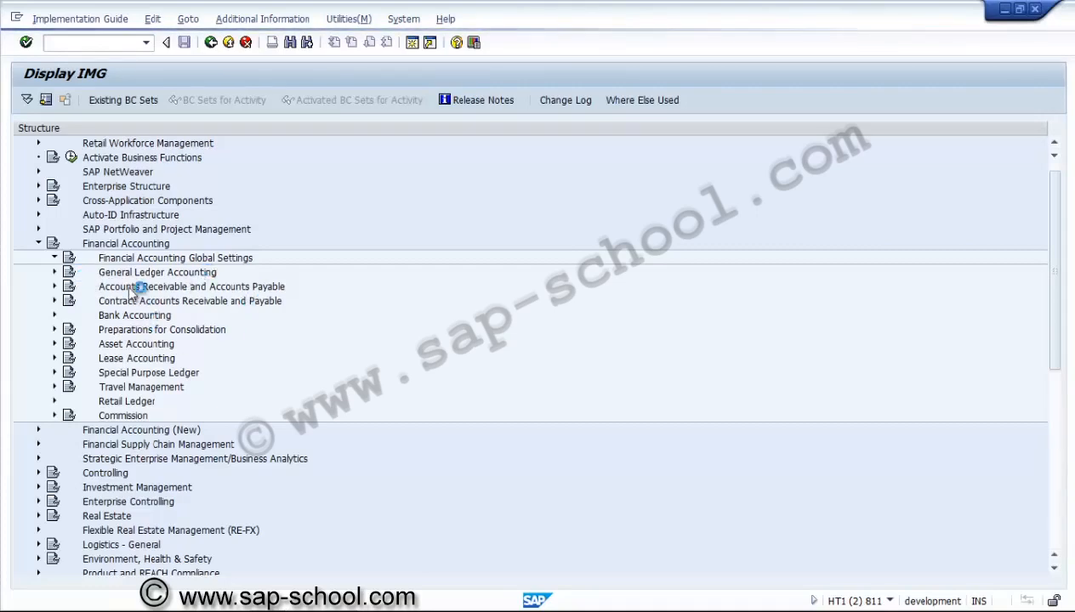
double_click(119, 259)
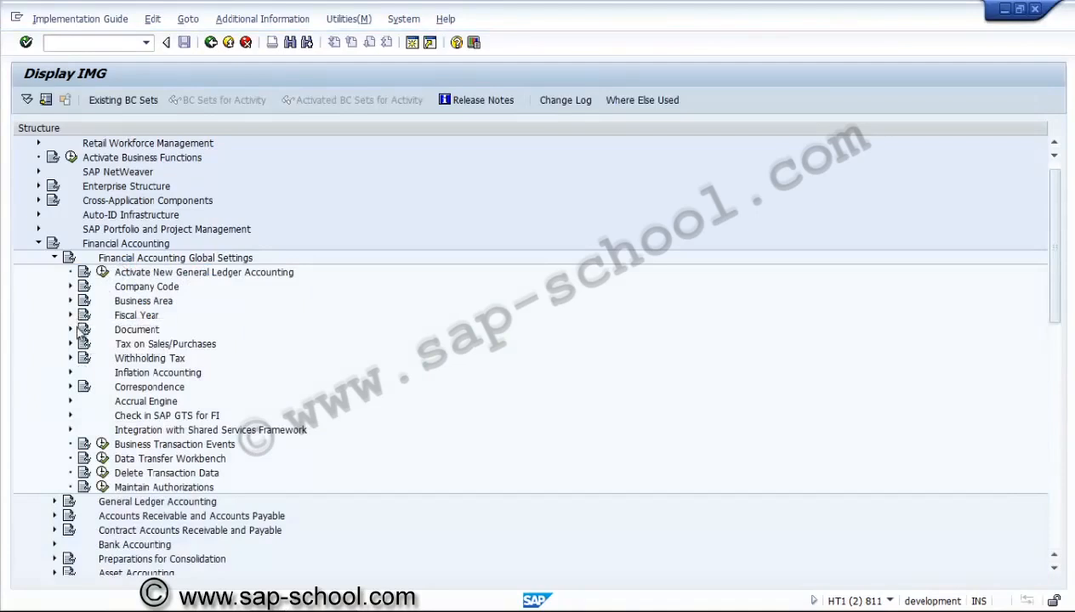
click(72, 330)
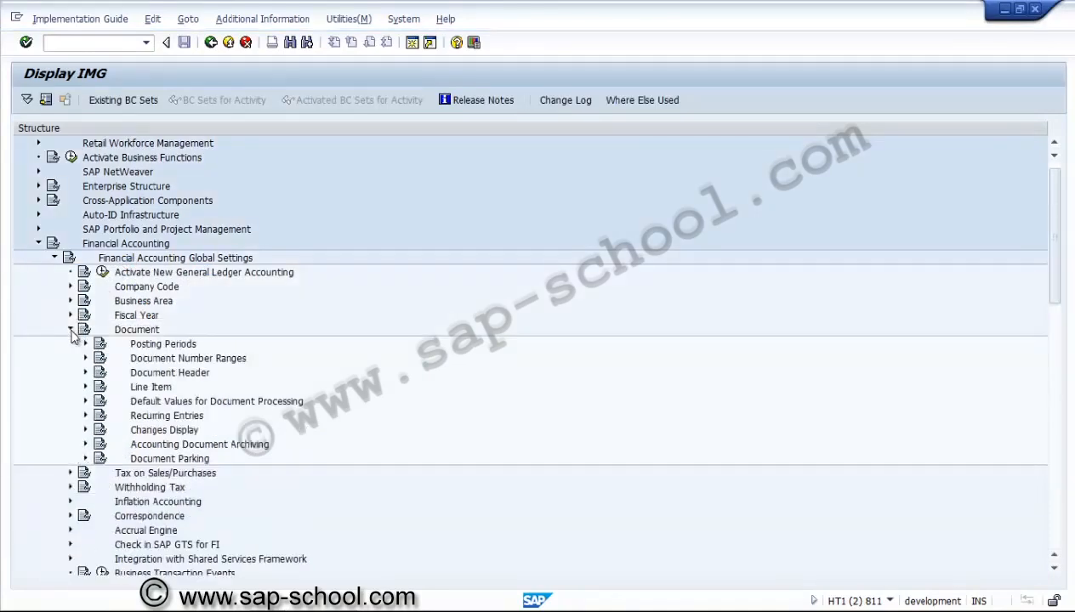
click(85, 372)
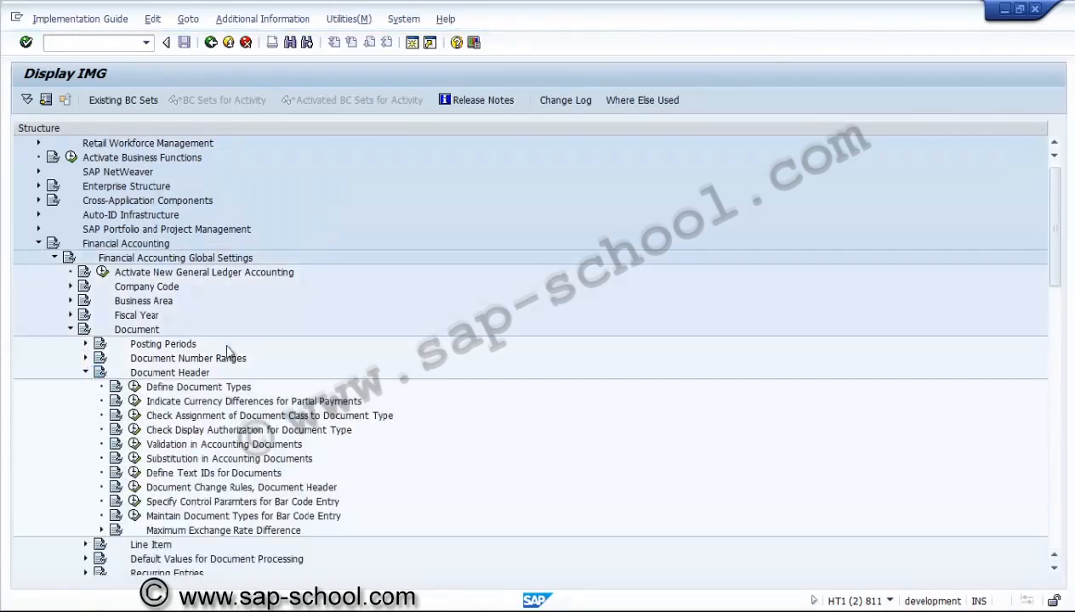
click(133, 387)
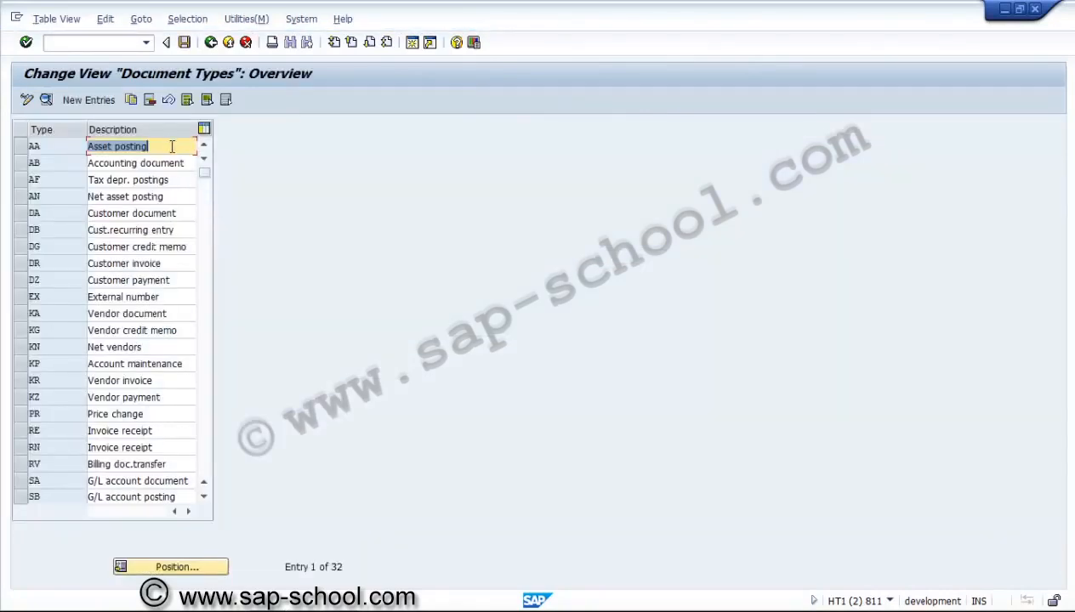
Step: Review the details of document type AA (Asset posting), including its number range and allowed account types, and return to the implementation guide
click(171, 148)
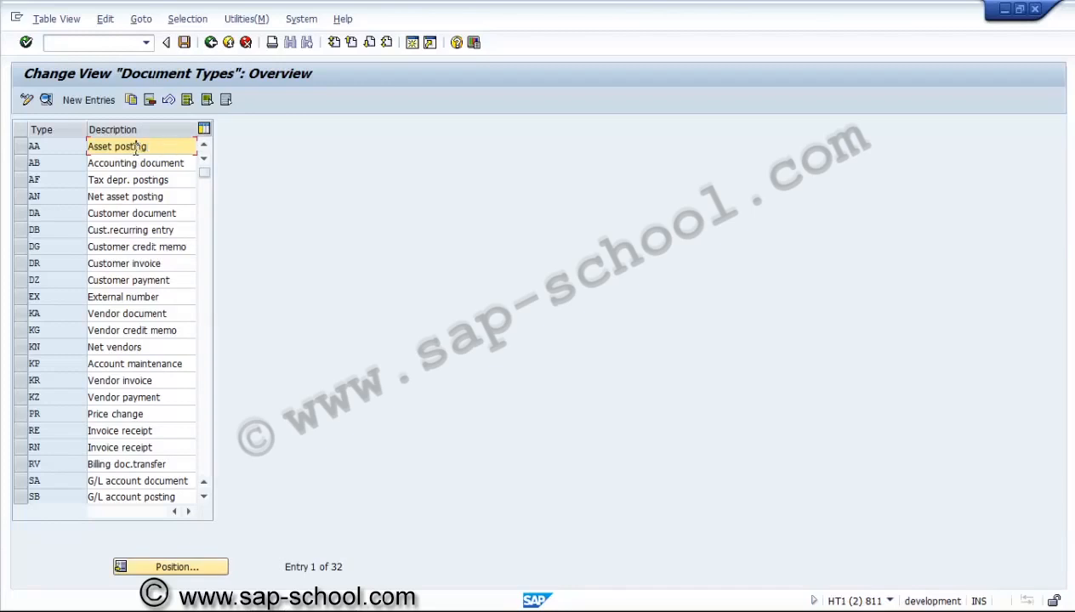
click(21, 146)
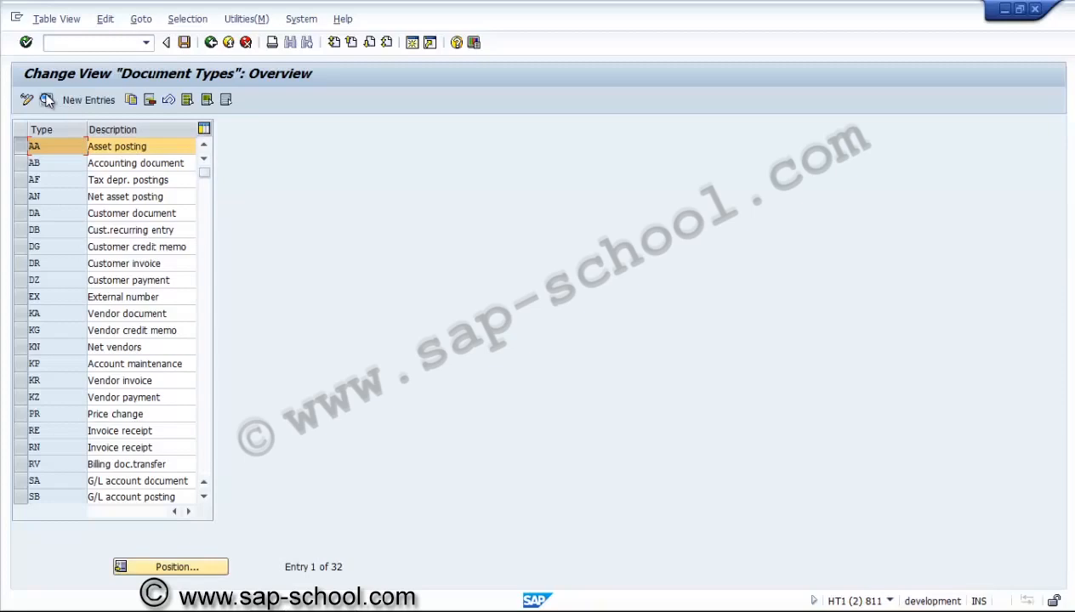
click(46, 99)
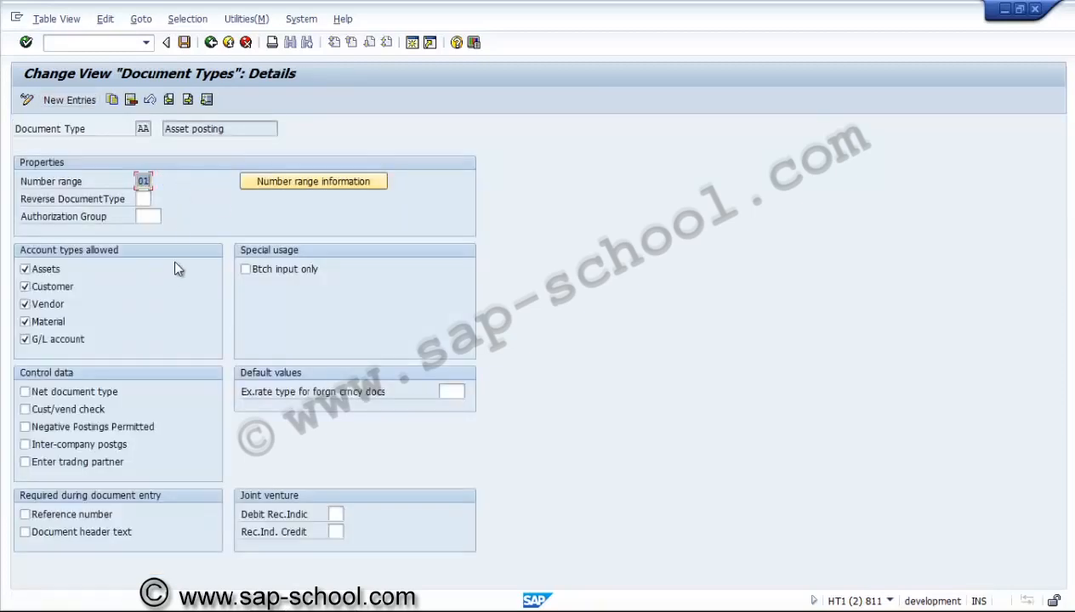
click(211, 43)
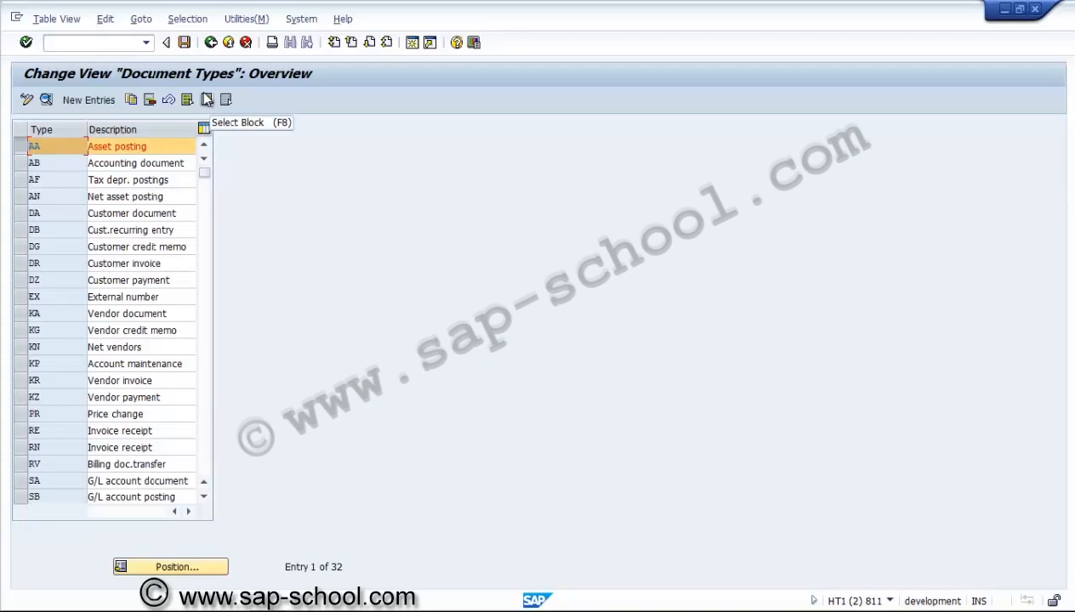
click(211, 43)
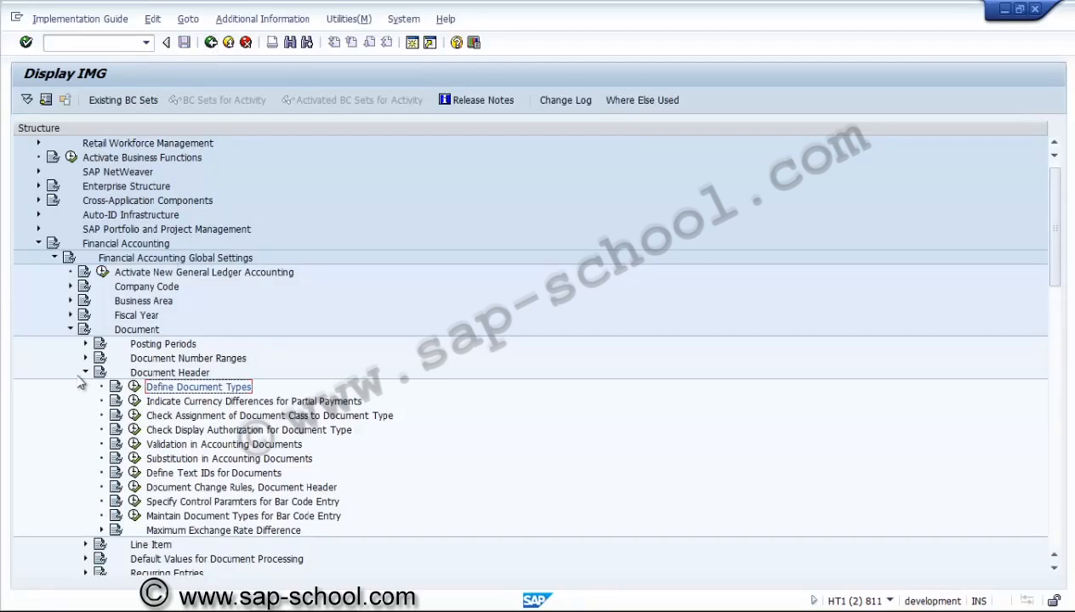
Step: Collapse the Document Header, Document, Financial Accounting Global Settings and Financial Accounting nodes
click(85, 372)
click(71, 329)
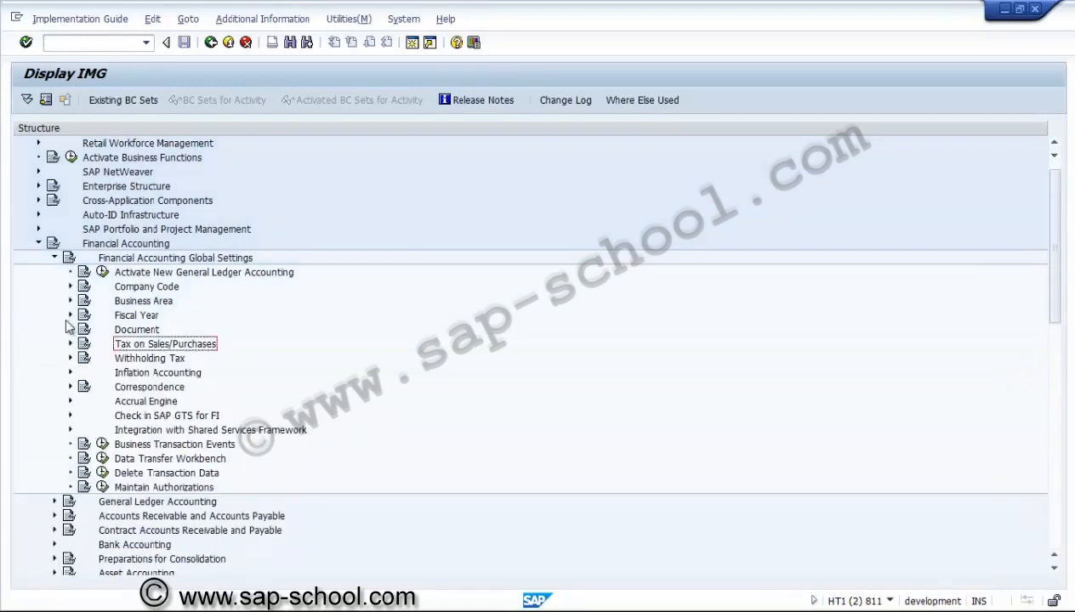
click(53, 258)
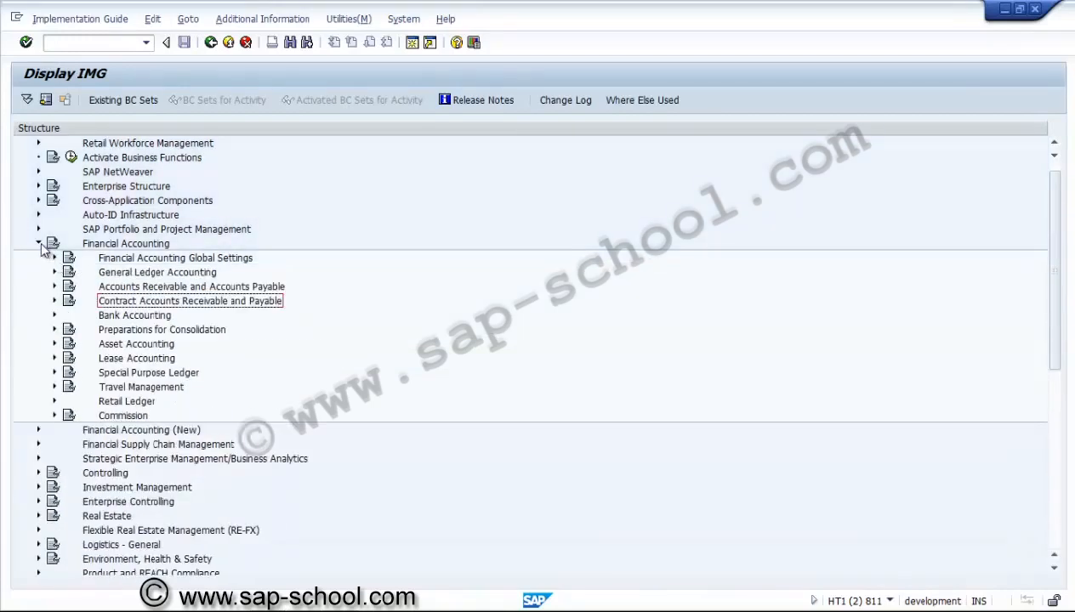
click(38, 243)
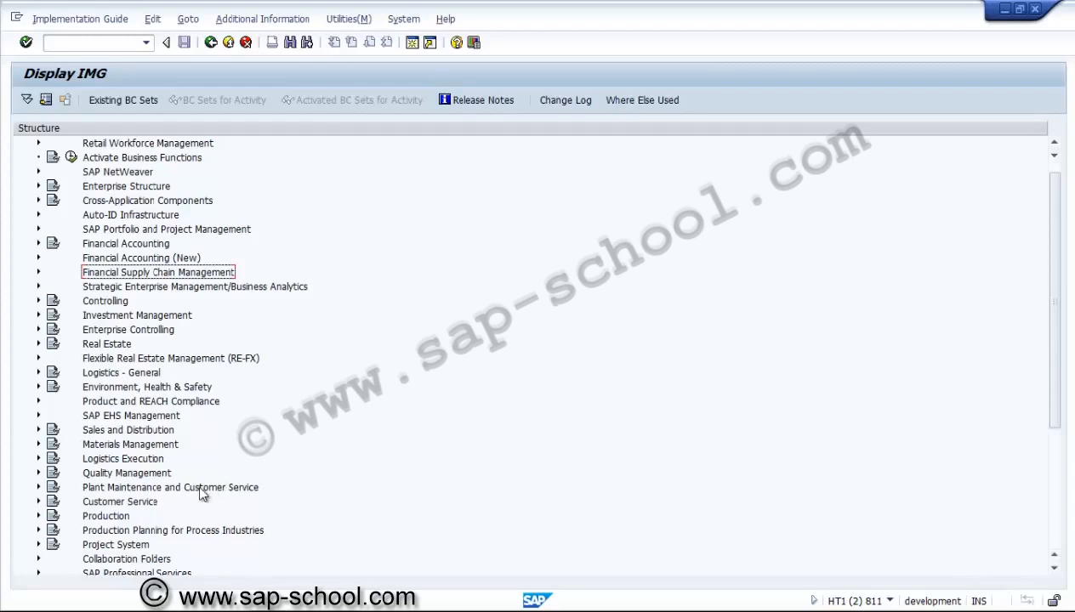
Step: Open Create CO Versions under Project System, Costs, collapsing the Planned Costs node
click(38, 544)
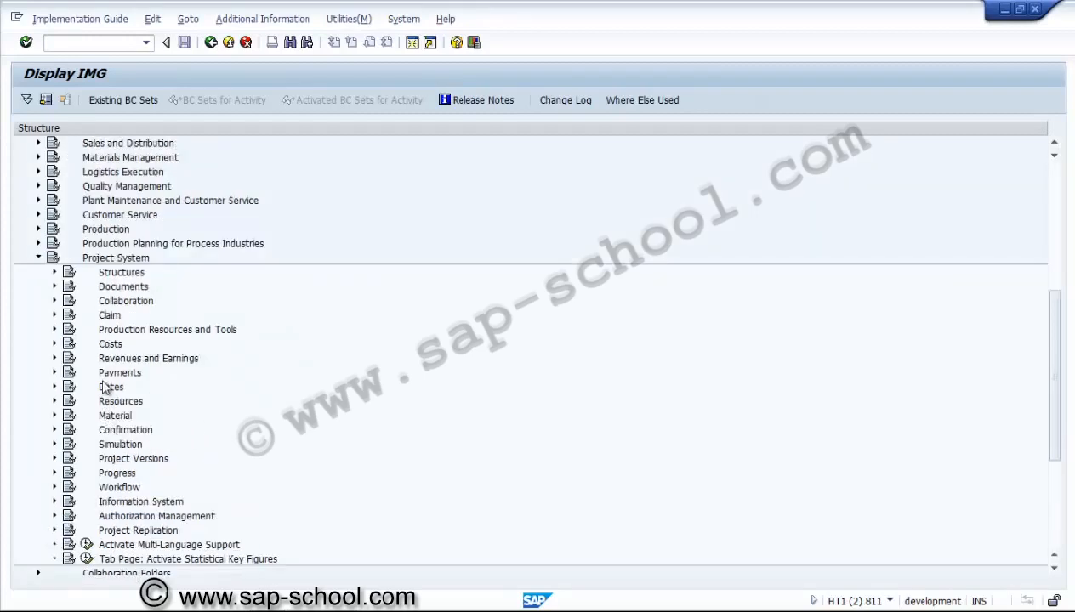
click(55, 344)
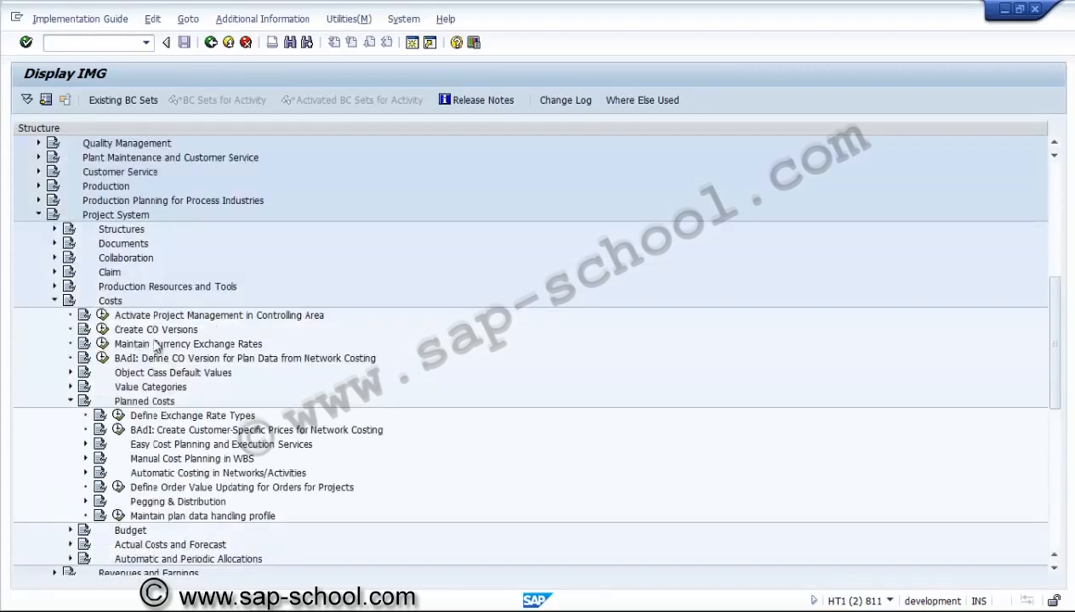
click(71, 402)
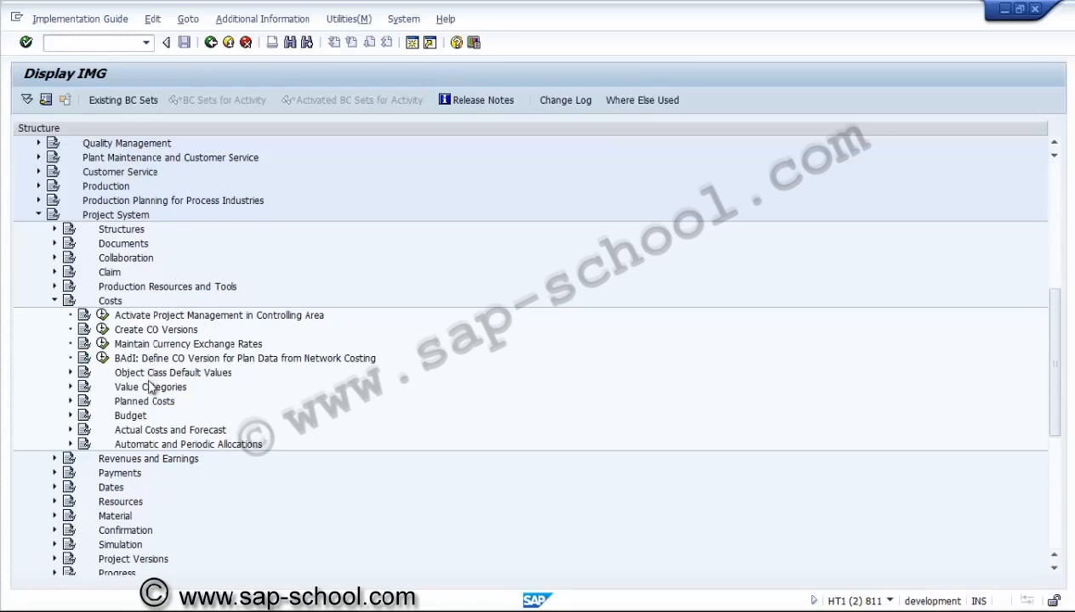
click(130, 332)
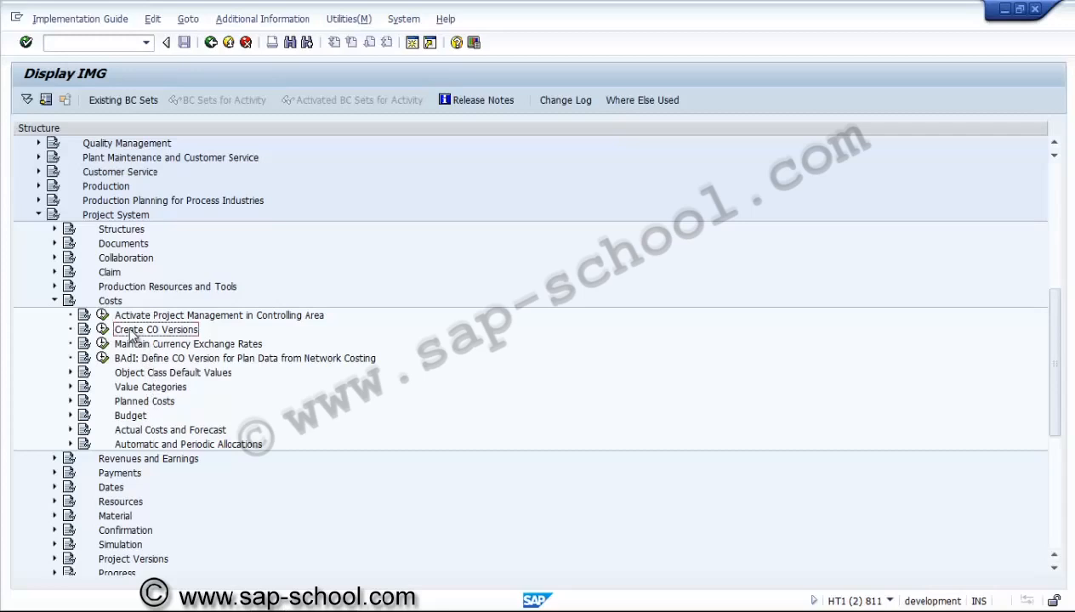
click(102, 329)
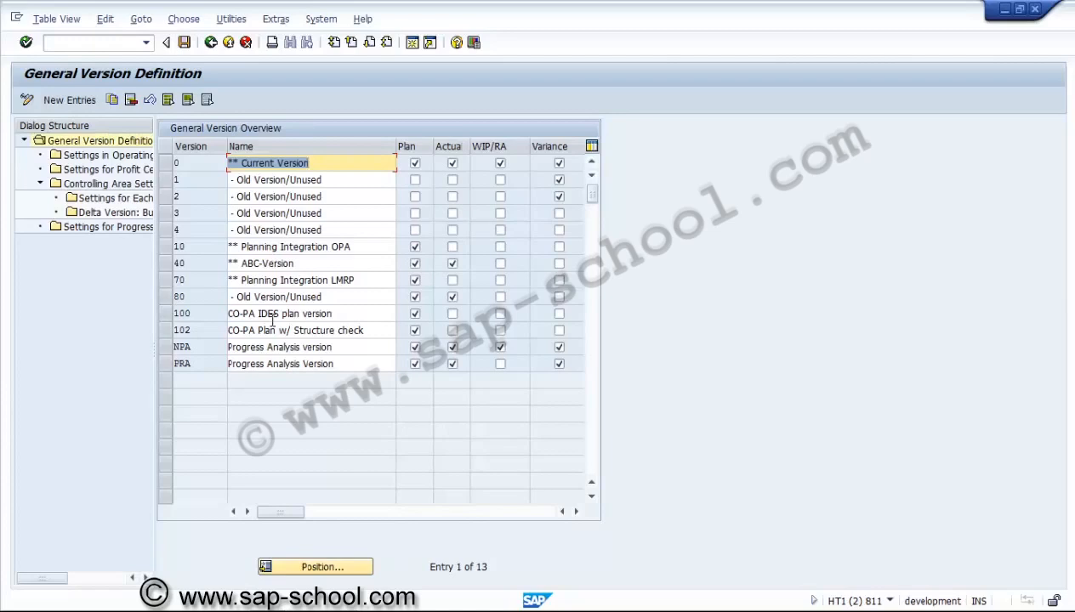
Step: Clear the Plan indicator for progress analysis version NPA and save the change to an existing progress-related customizing request of one's own
click(415, 347)
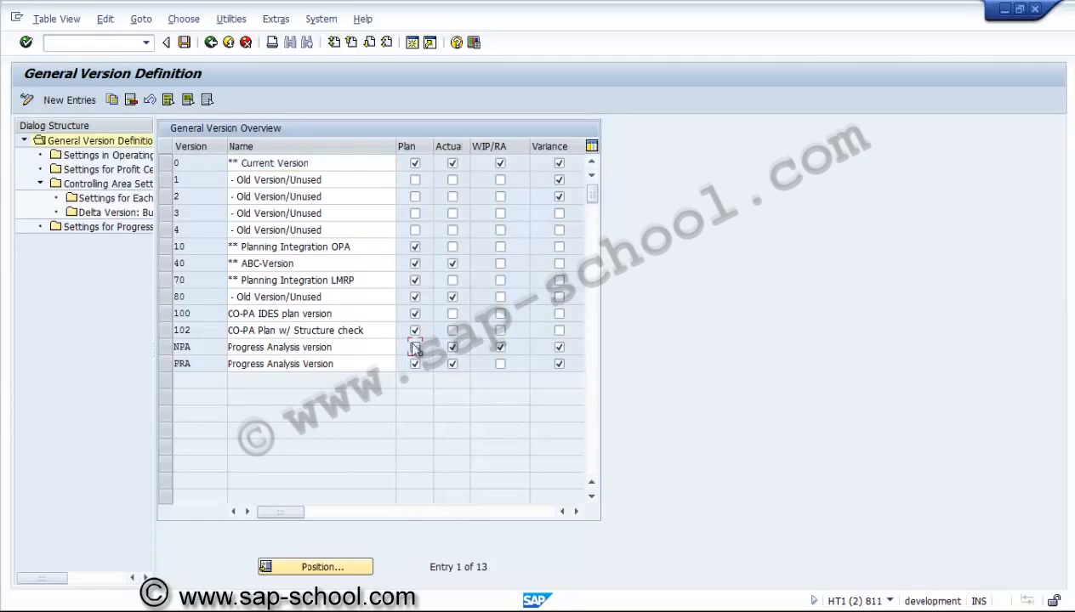
click(185, 43)
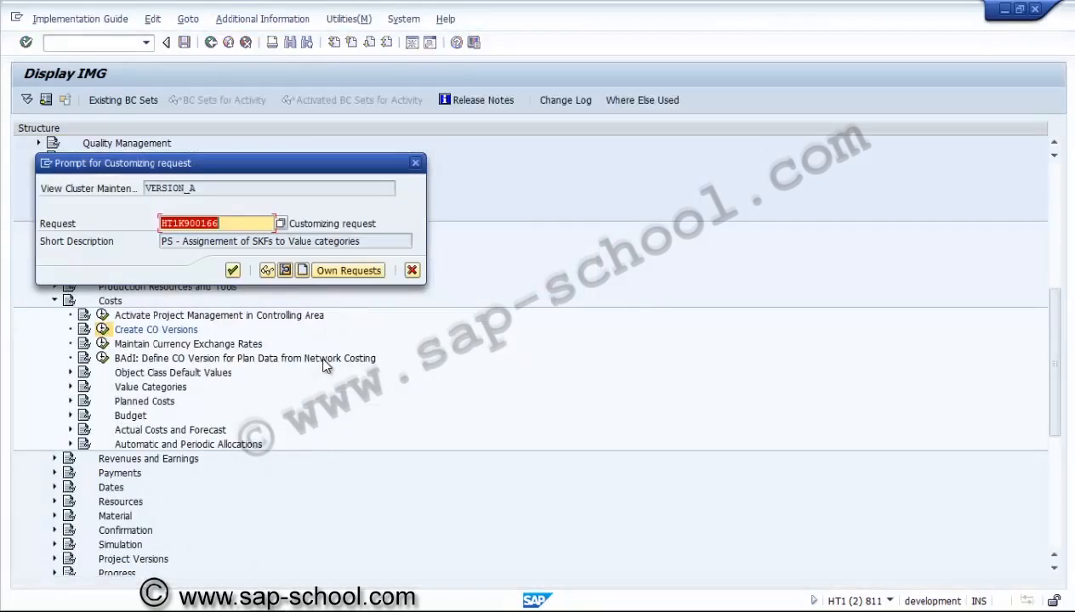
click(331, 272)
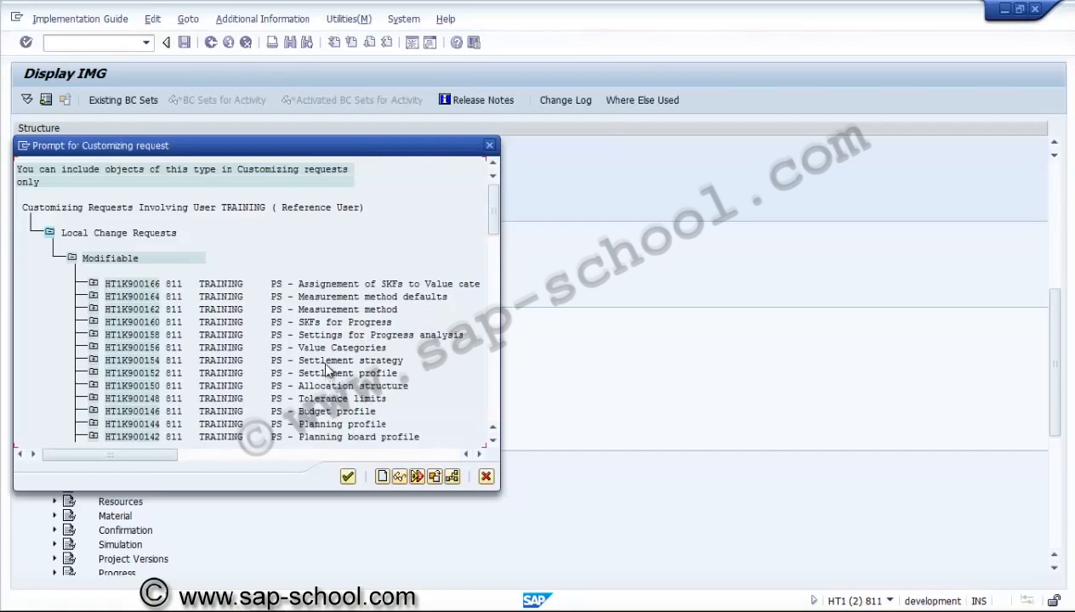
click(323, 362)
click(493, 440)
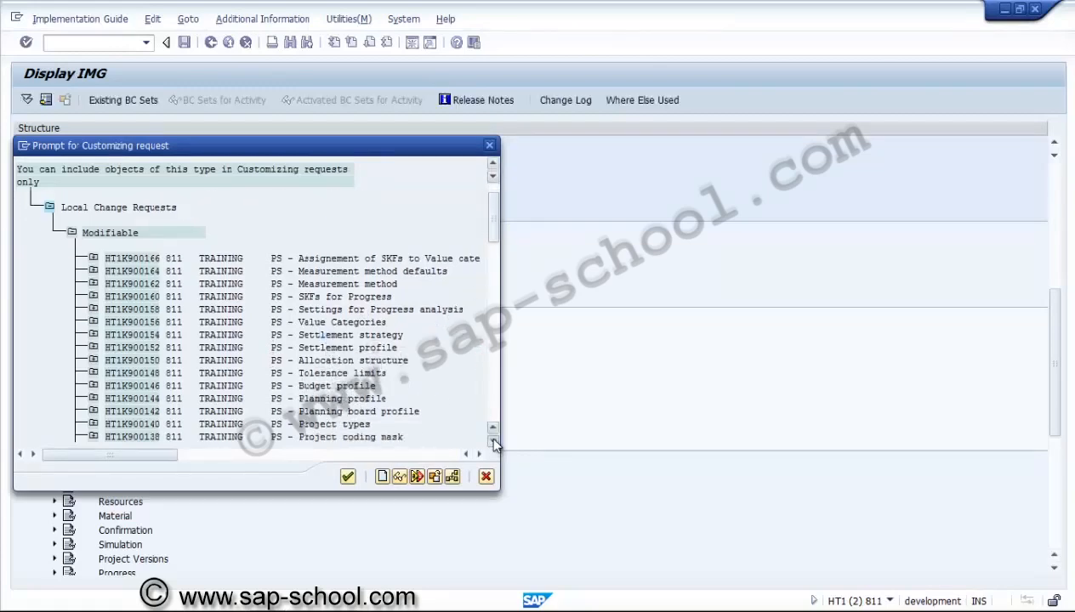
click(493, 440)
click(493, 440)
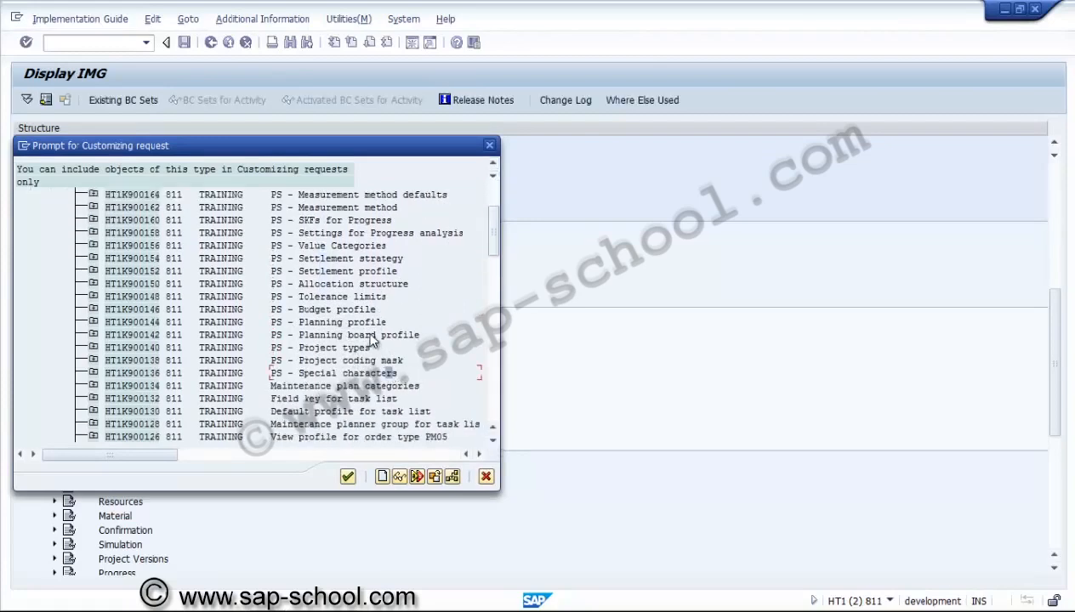
click(372, 337)
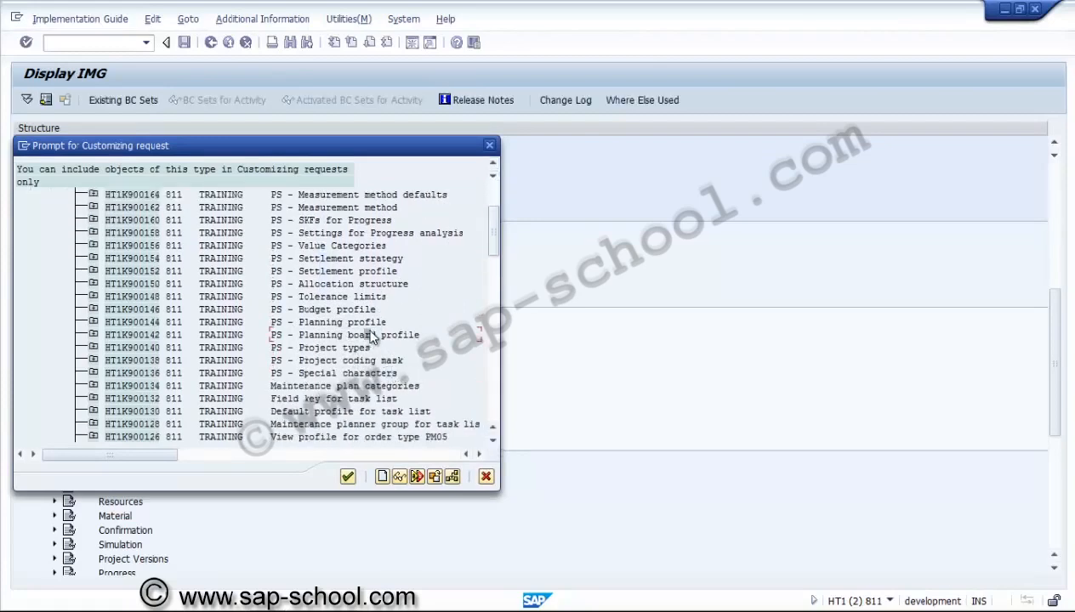
click(357, 234)
double_click(354, 219)
click(234, 271)
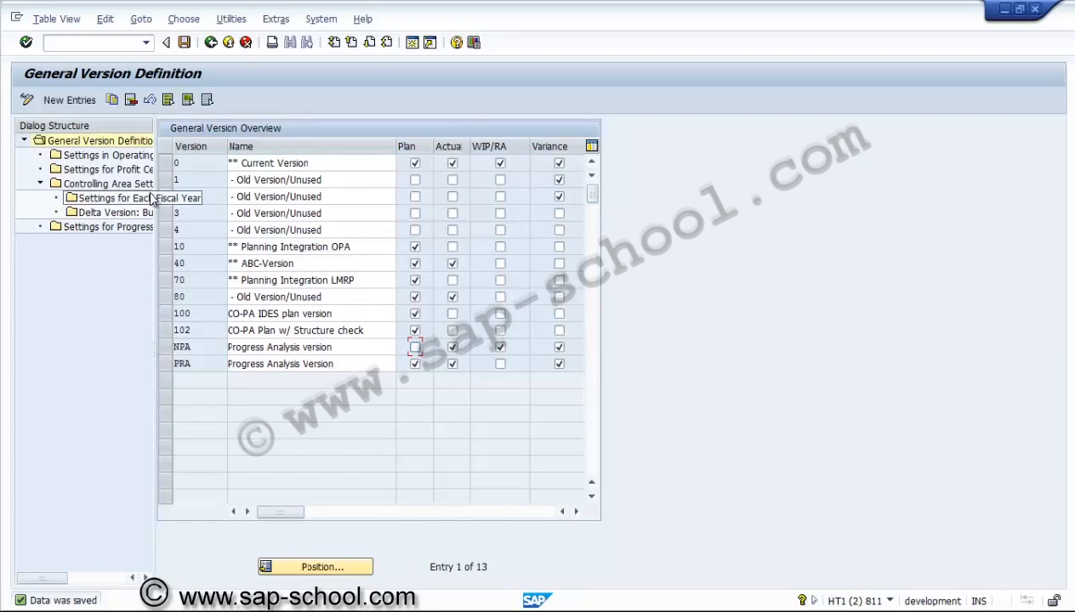
Step: Add a new version NBD named Budget Version with the Plan indicator selected
click(88, 100)
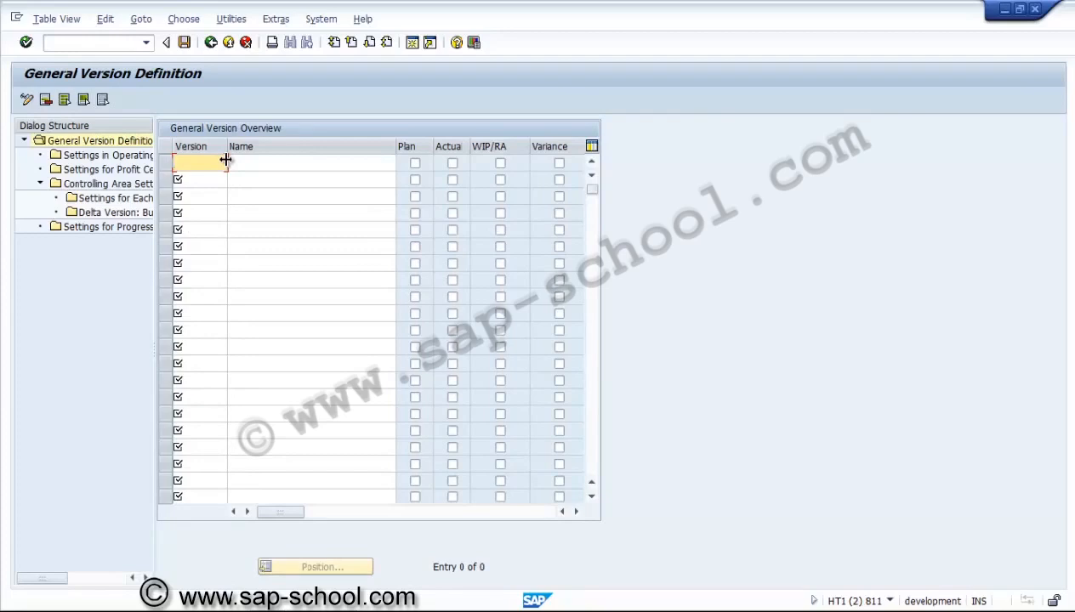
text(NBD)
key(Tab)
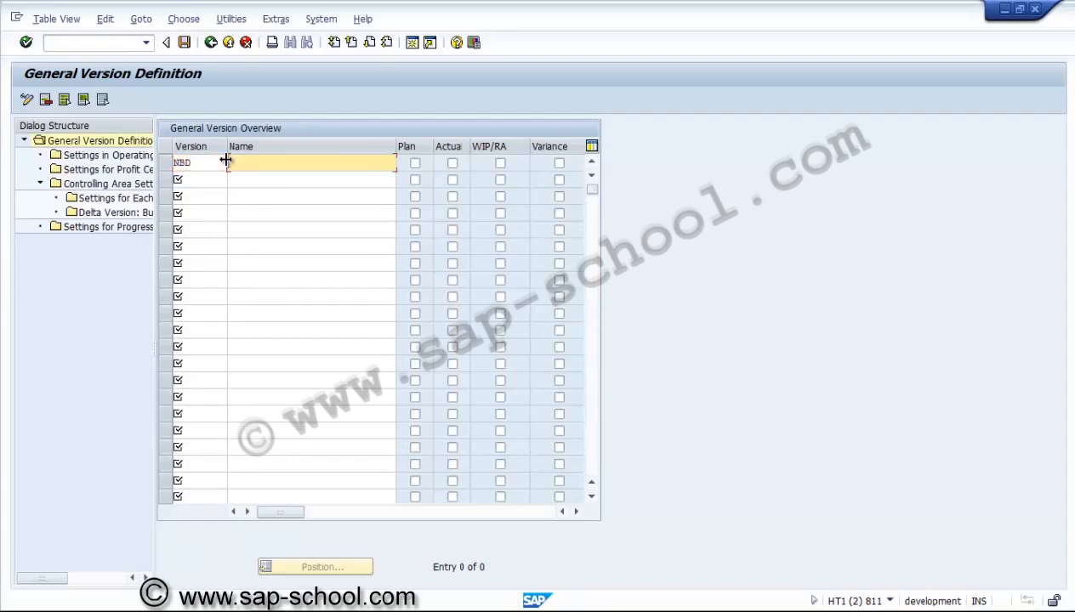
text(Budget Version)
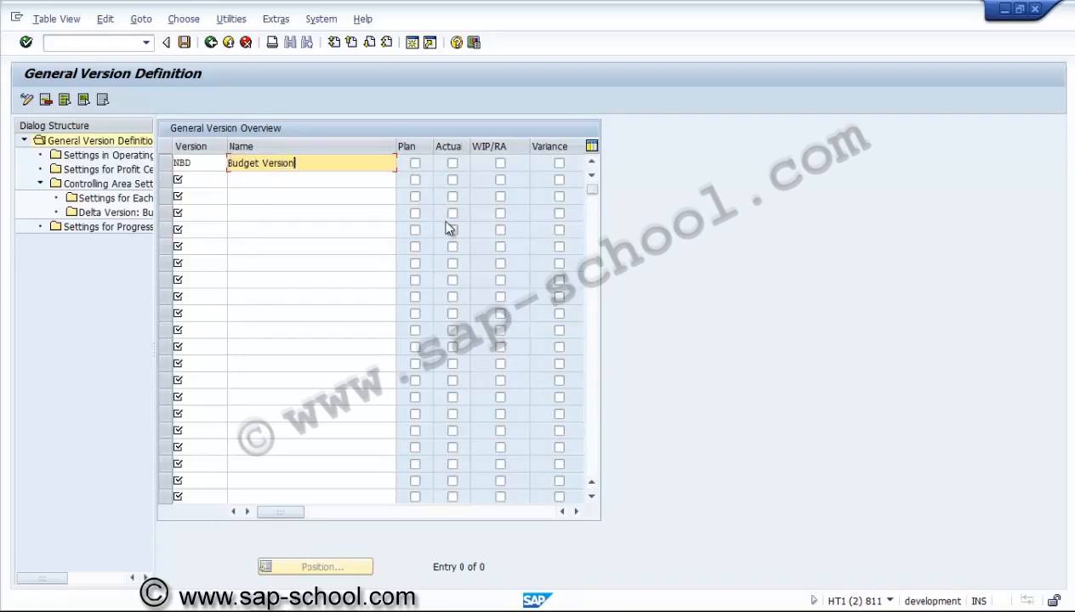
click(414, 164)
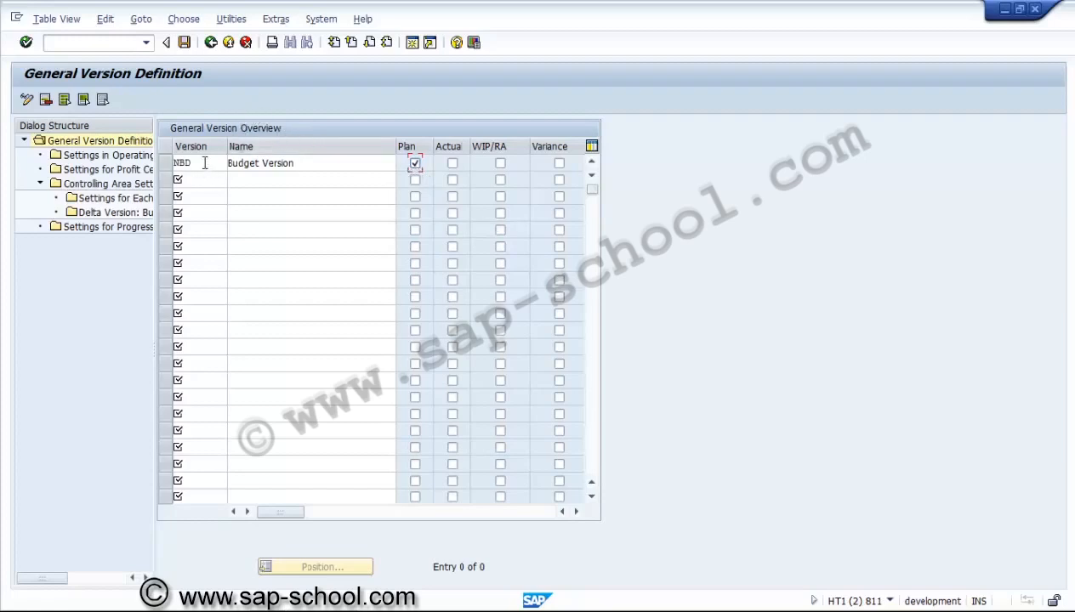
Step: Try to open the fiscal-year settings of version NBD for controlling area US01
click(166, 166)
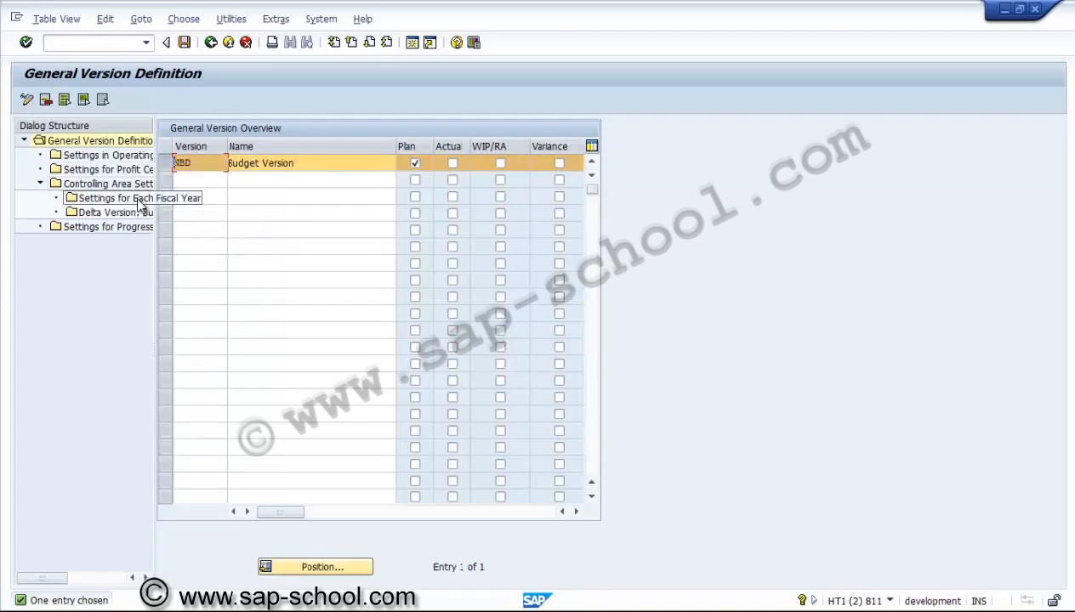
double_click(136, 196)
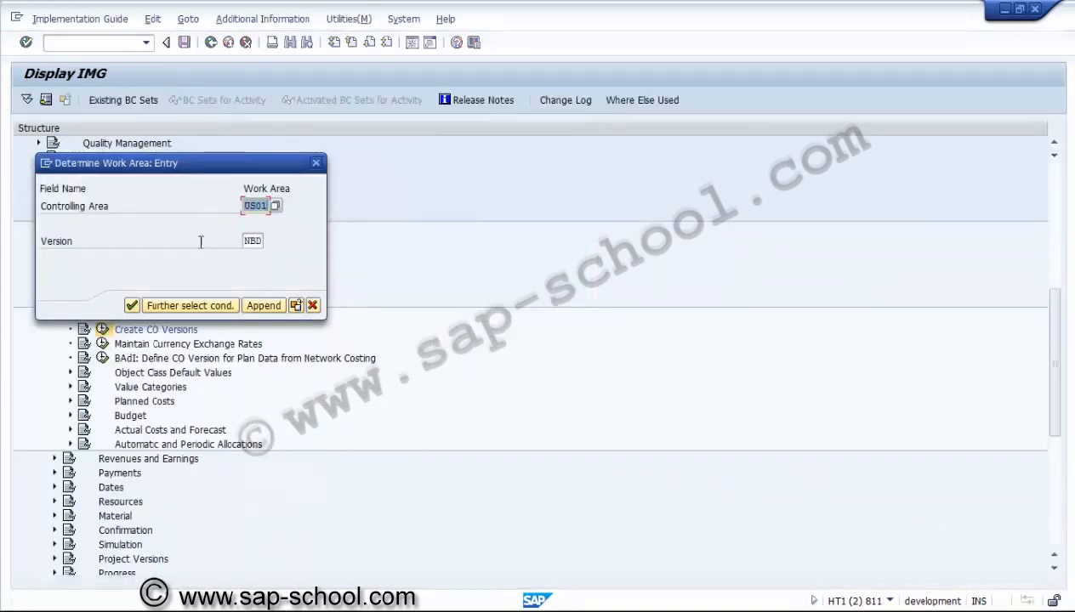
click(132, 305)
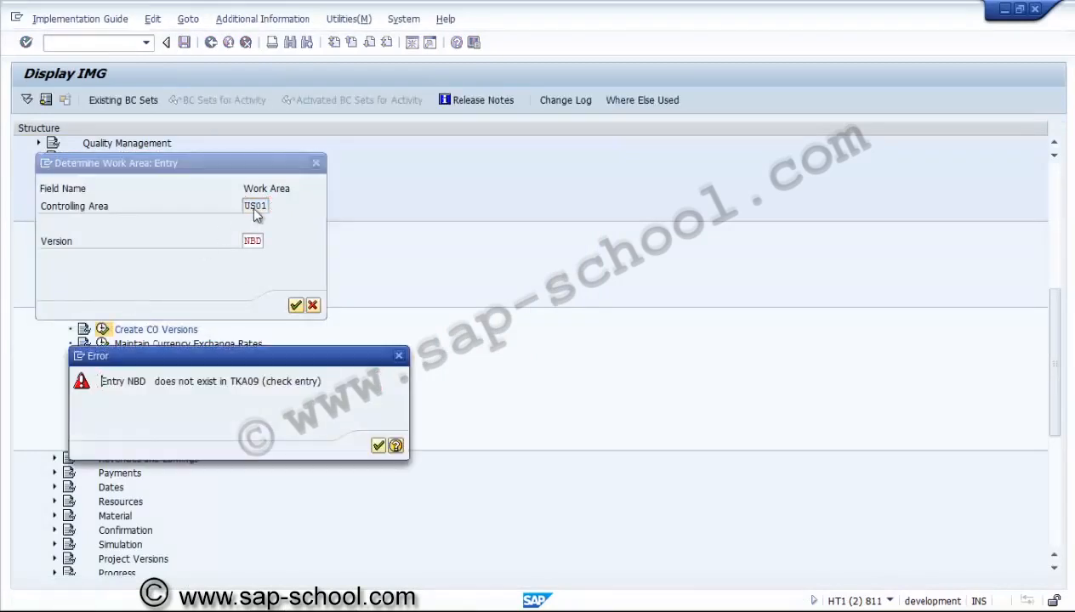
key(Return)
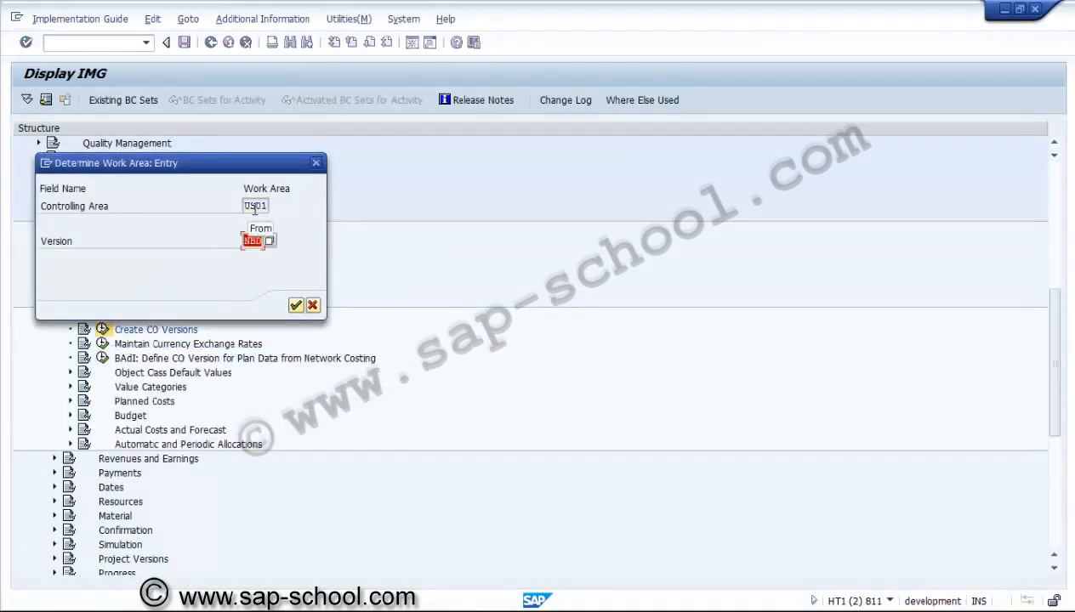
click(296, 305)
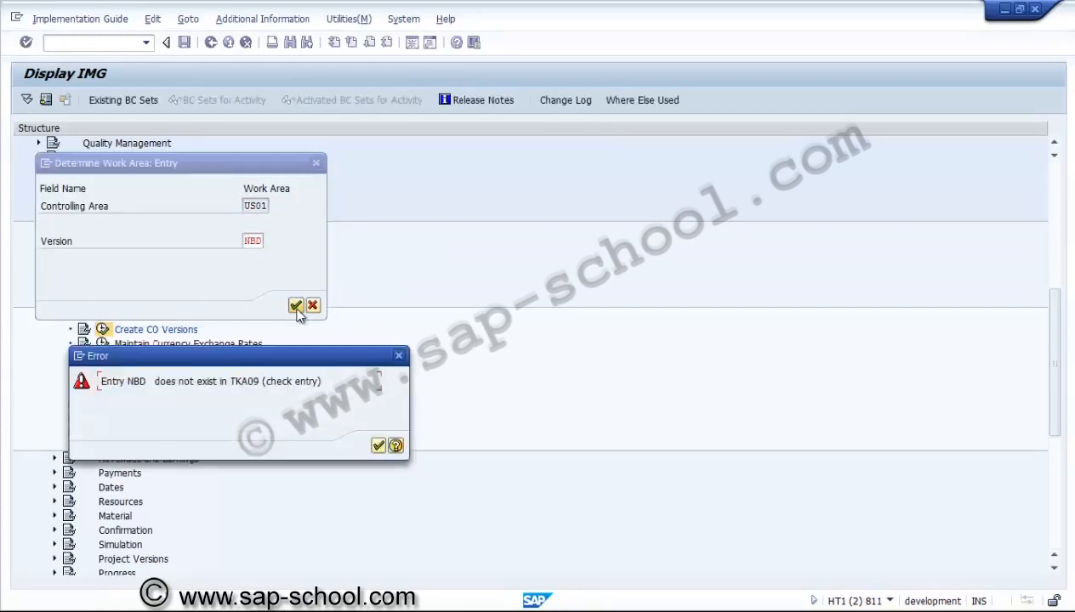
click(379, 446)
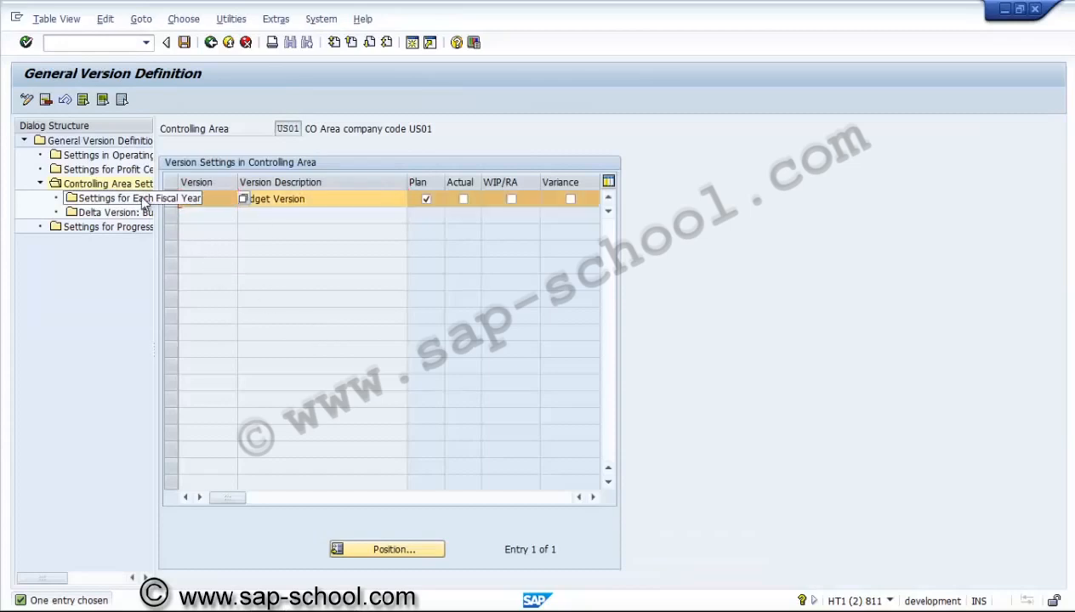
Step: Add a fiscal year 2014 entry for version NBD with Integrated Planning and Copying Allowed selected and exchange rate type M
double_click(110, 198)
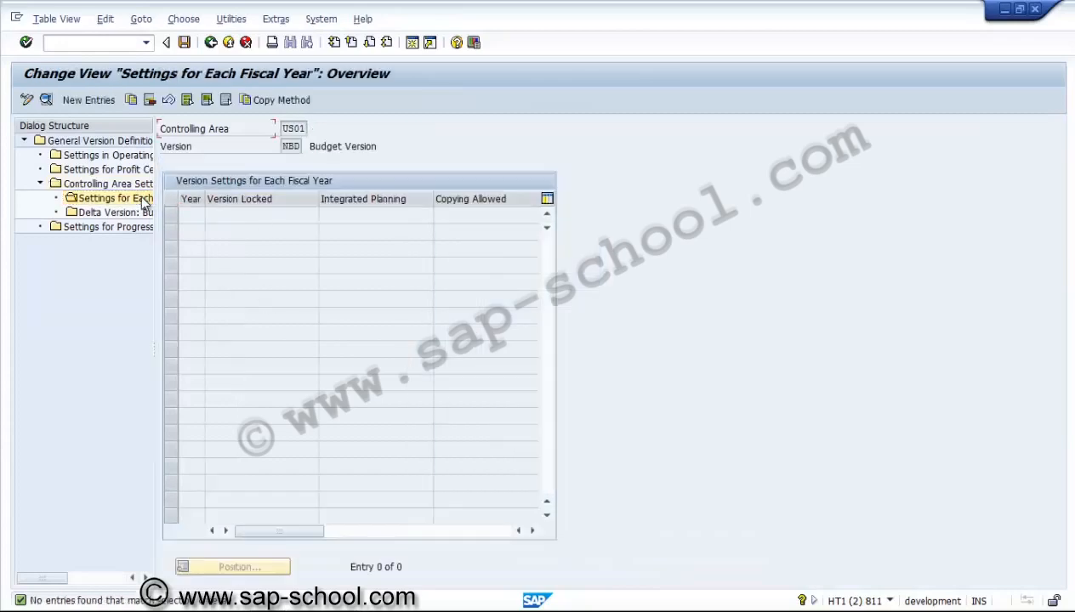
click(90, 100)
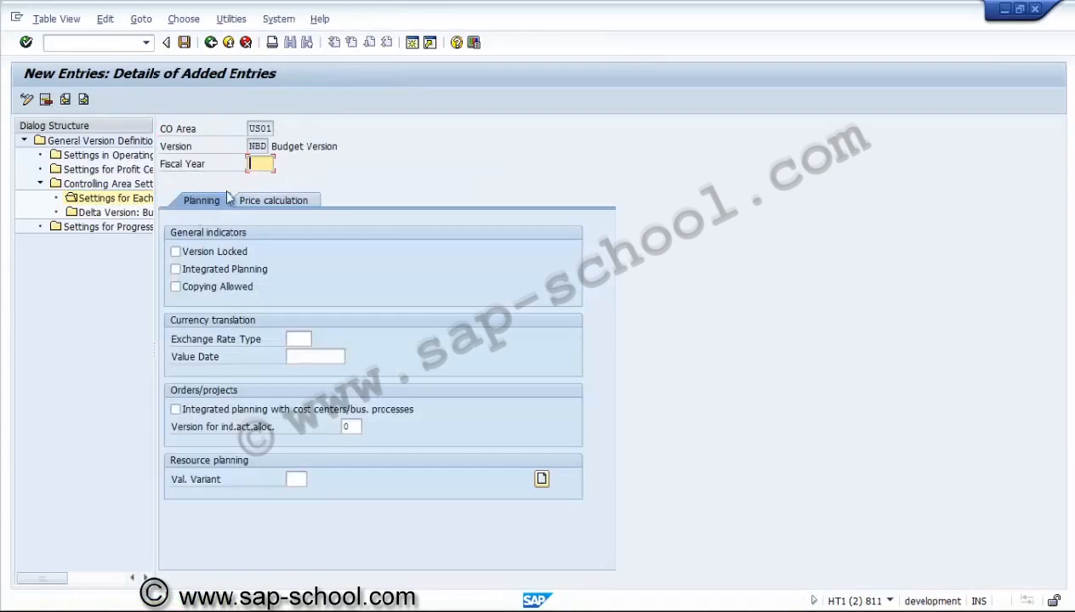
text(2014)
click(218, 272)
click(212, 288)
click(291, 339)
text(M)
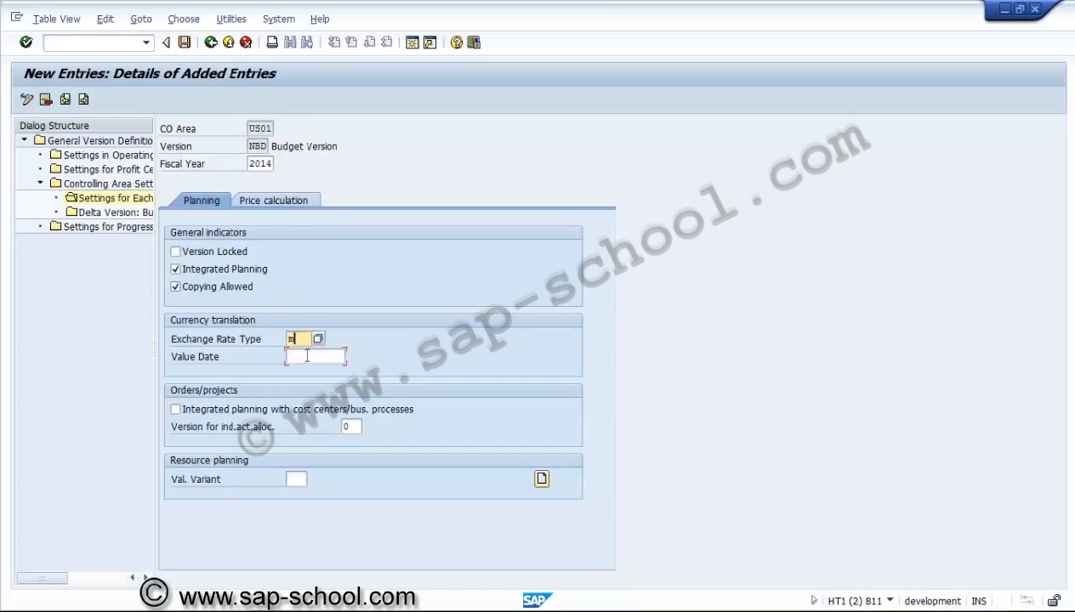
Step: Set the value date to 01.01.2014 and the resource planning valuation variant to 100
click(307, 356)
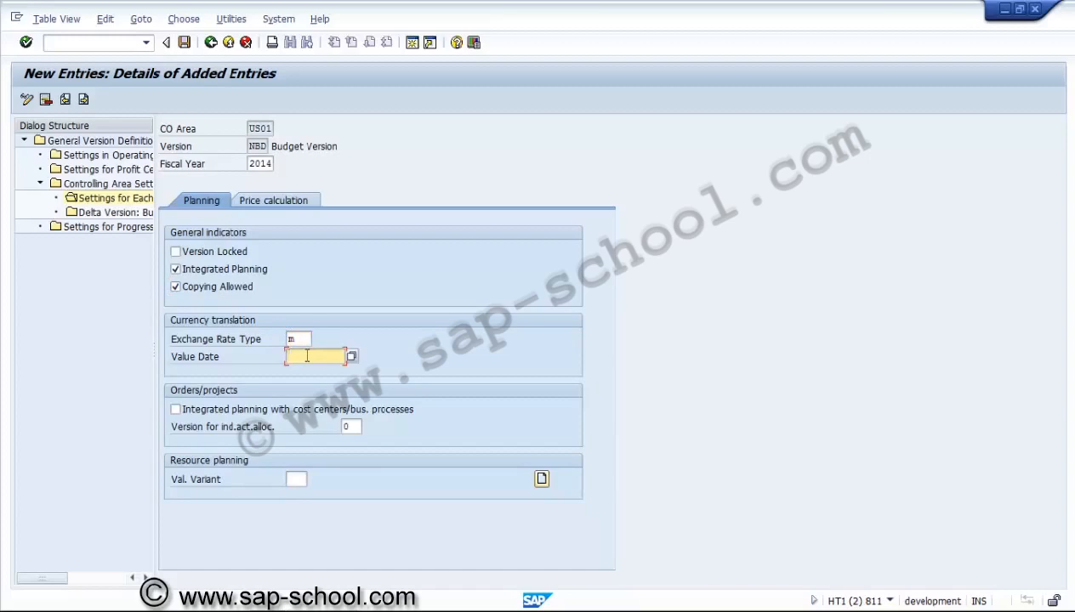
text(01.01.2014)
click(298, 479)
text(100)
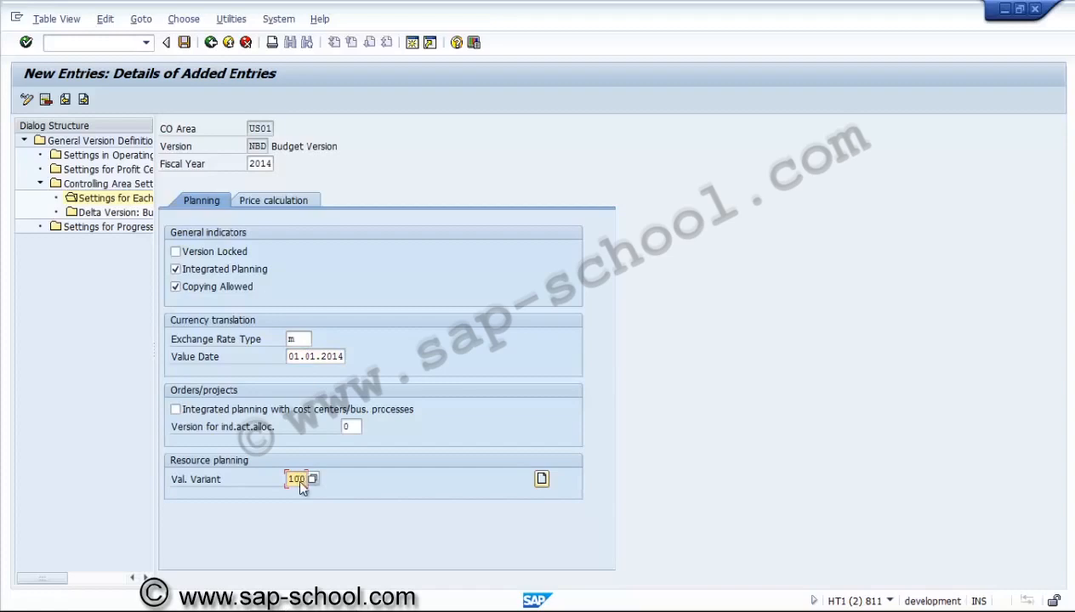
key(Return)
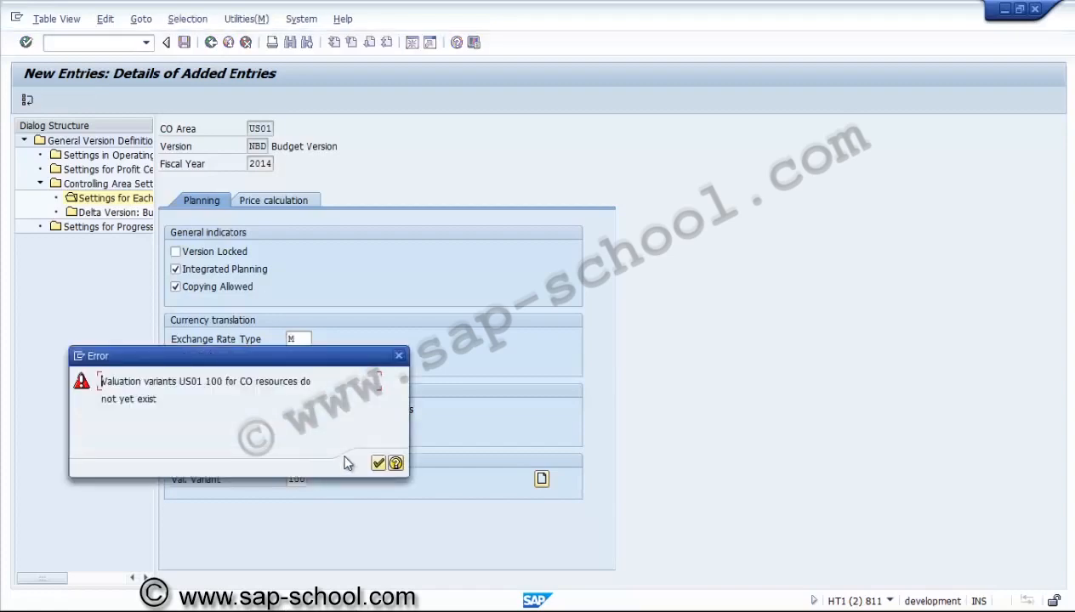
click(379, 464)
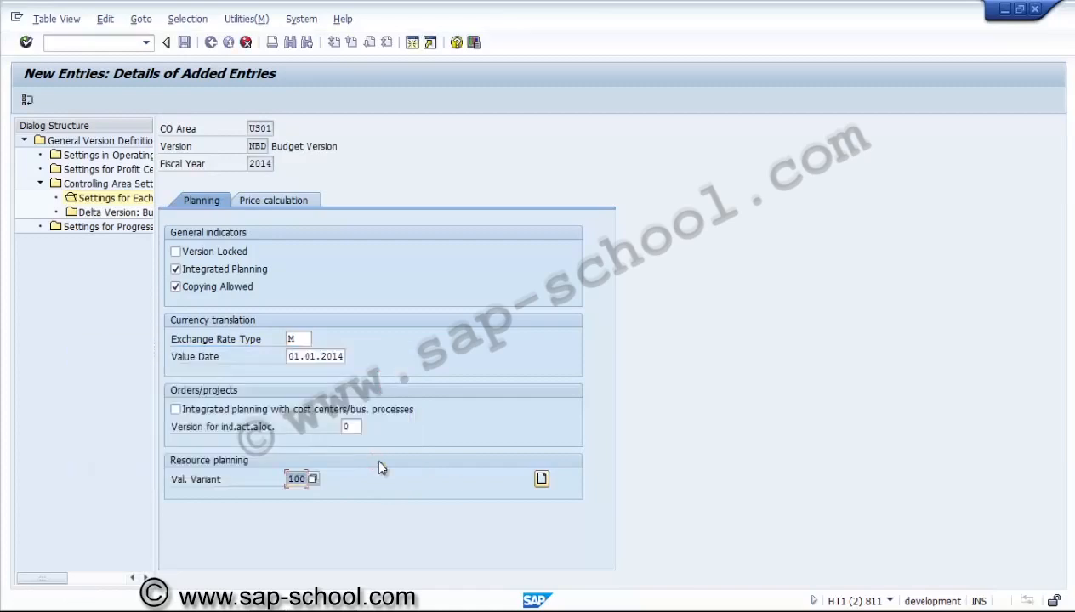
Step: Create valuation variant 100 for CO resources in controlling area US01 with the description Resource planning
click(542, 479)
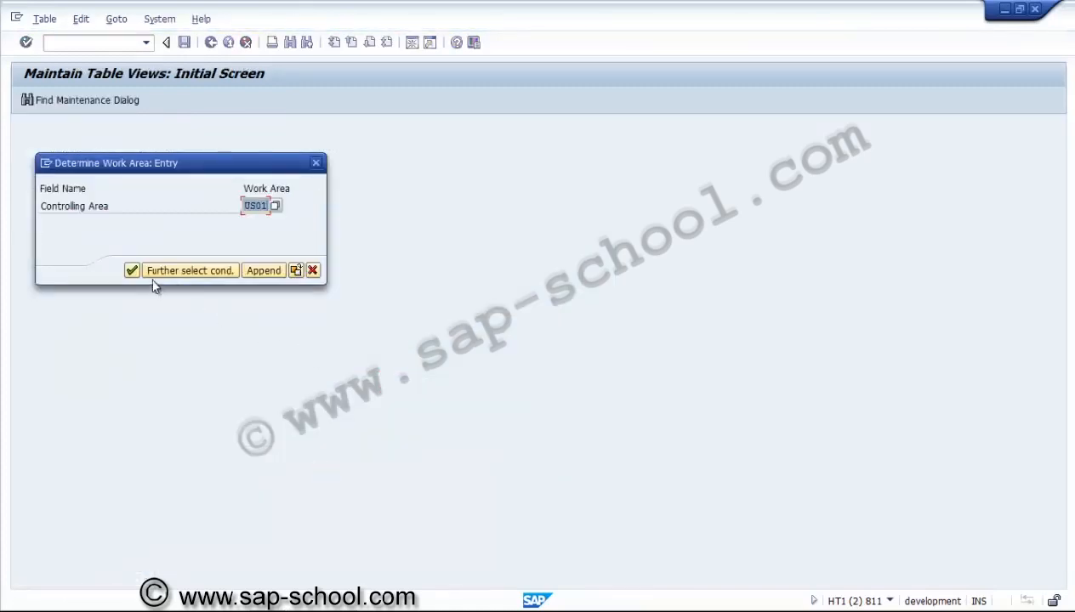
click(132, 271)
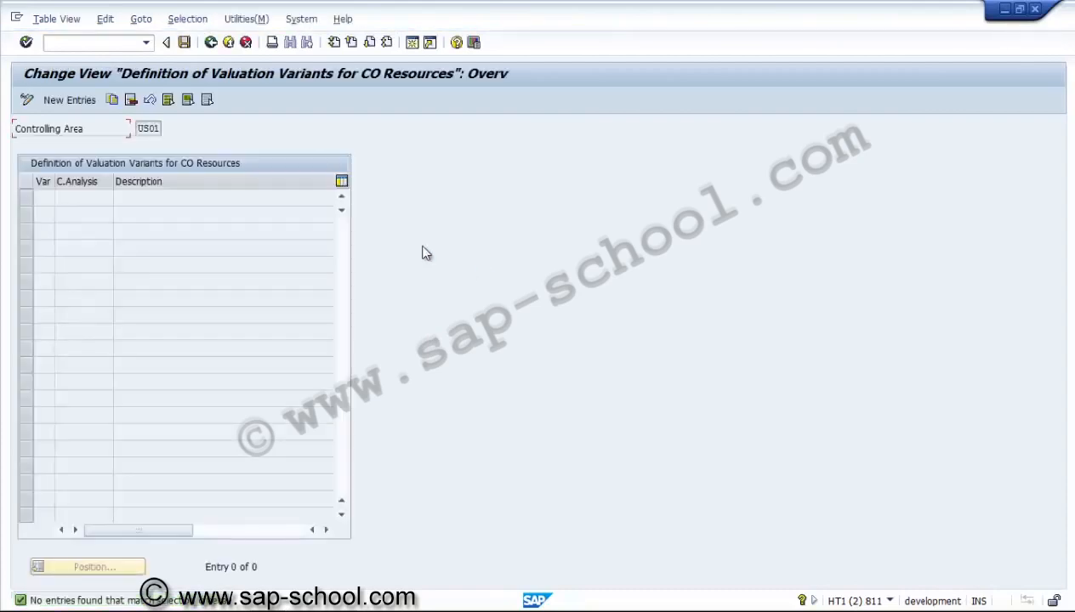
click(70, 99)
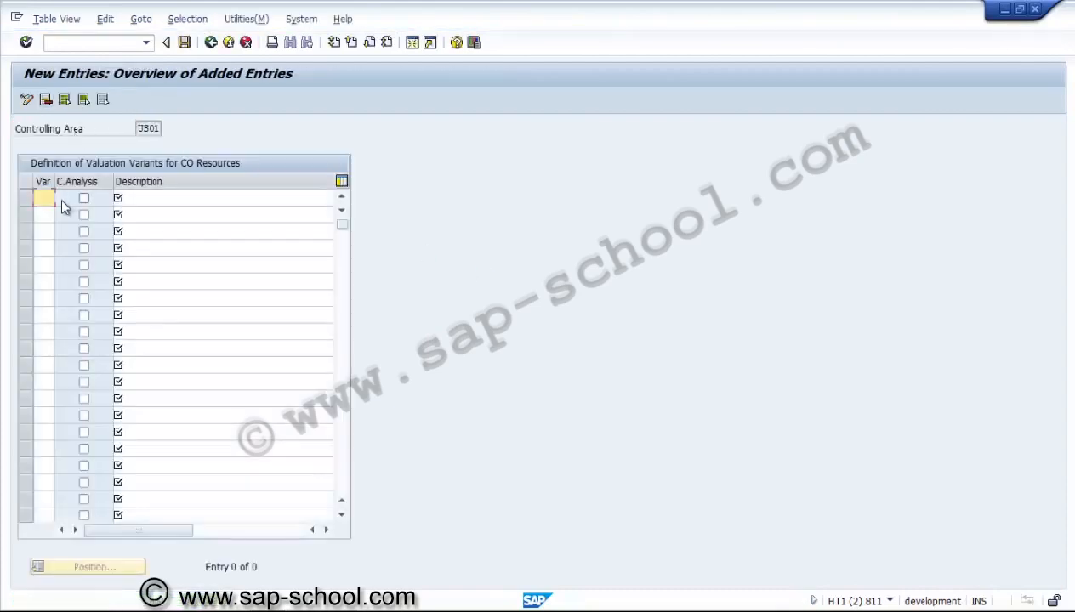
text(100)
click(155, 194)
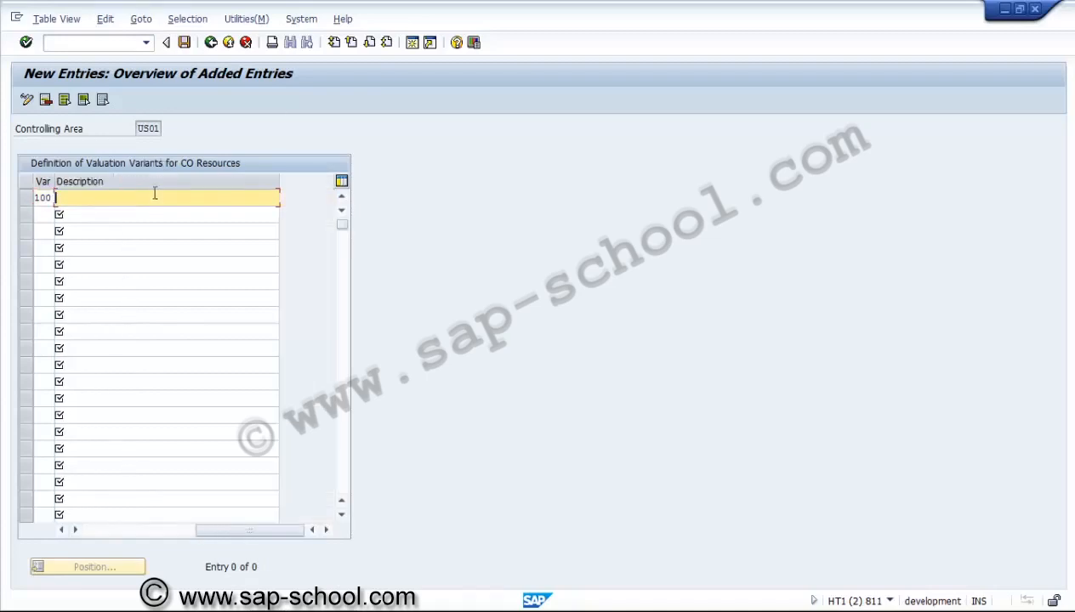
text(Resource planning)
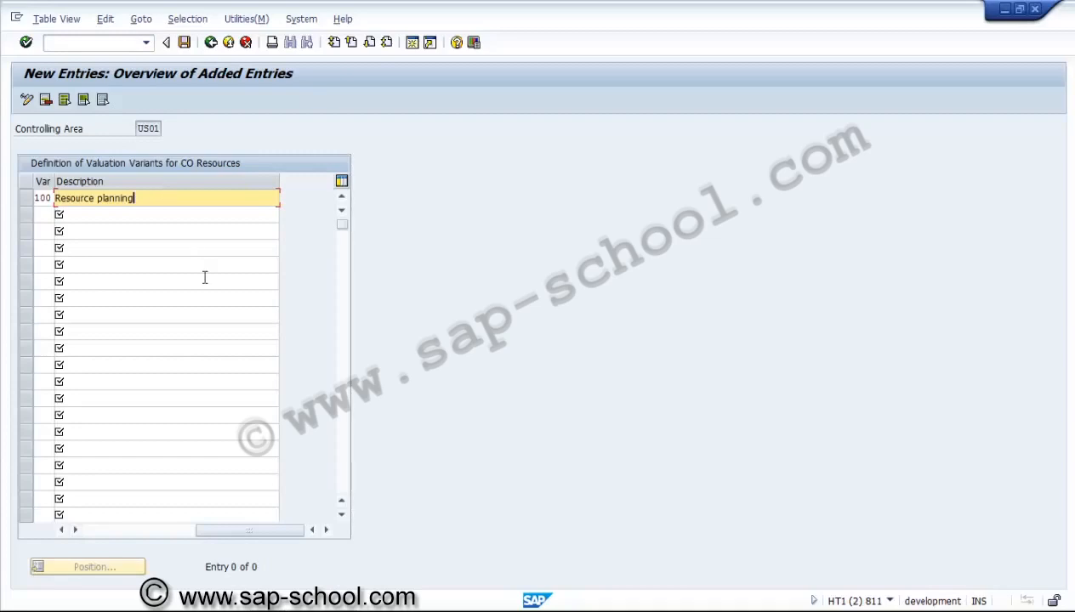
Step: Save the valuation variant to the PS - SKFs for Progress customizing request and return to the 2014 fiscal-year entry
click(121, 531)
click(183, 42)
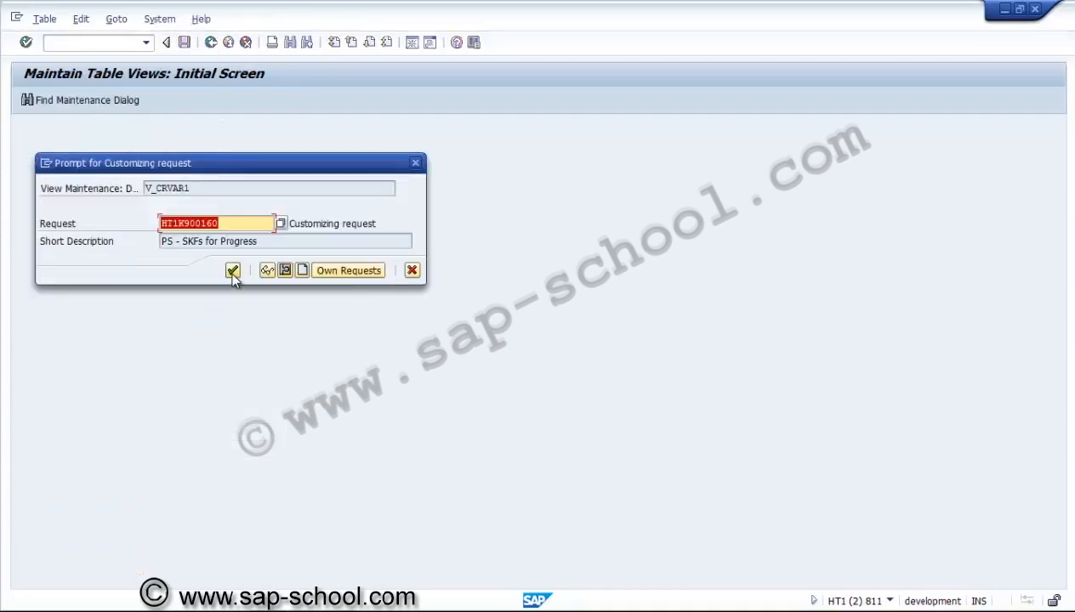
click(232, 270)
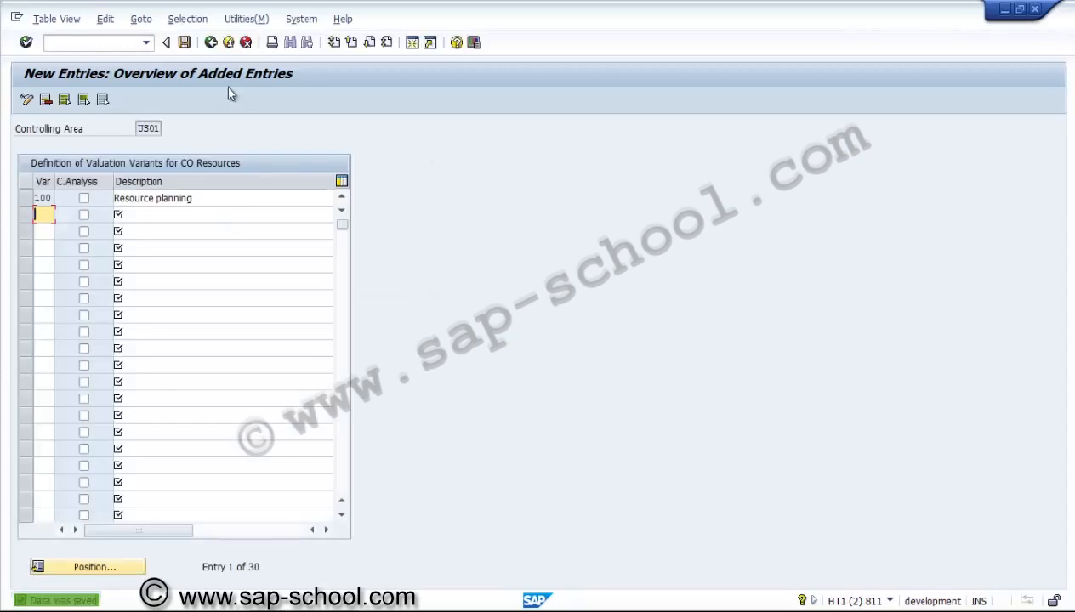
click(211, 43)
click(211, 42)
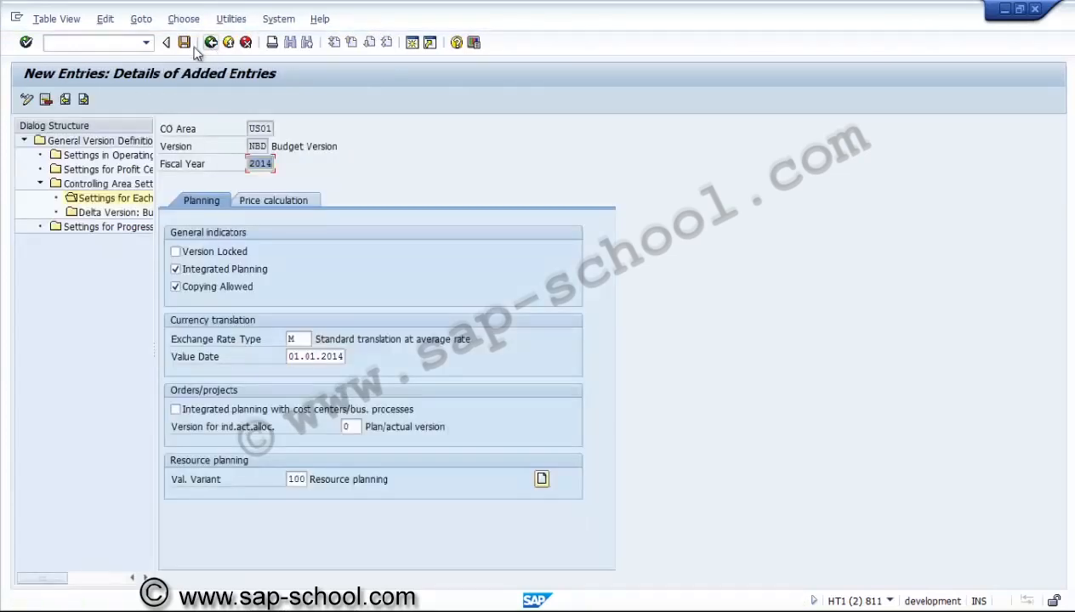
Step: Save the 2014 settings of version NBD and return to the overview of all general versions
click(184, 43)
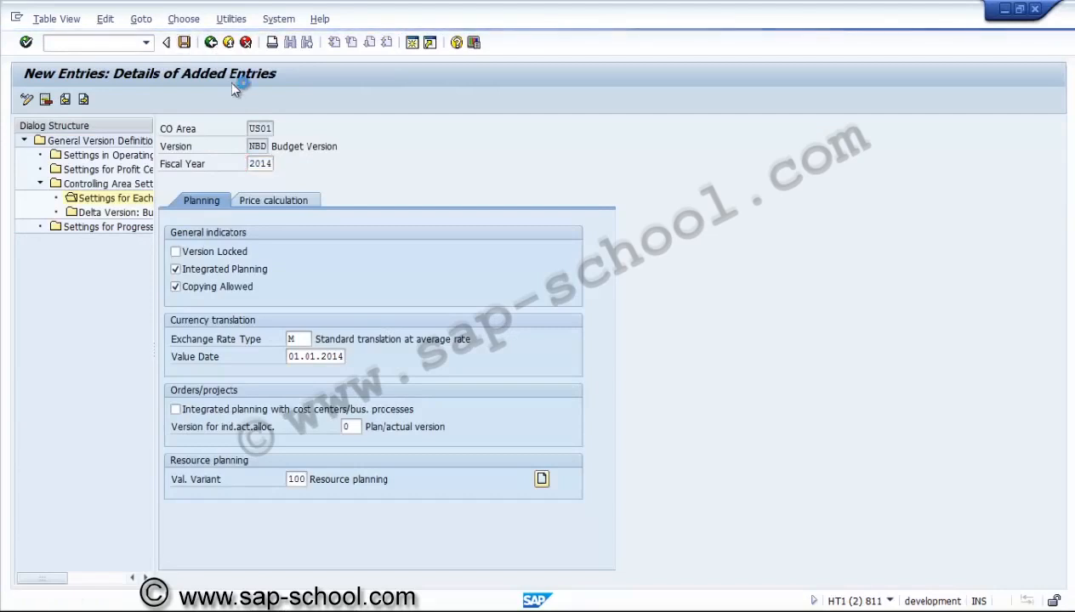
click(211, 43)
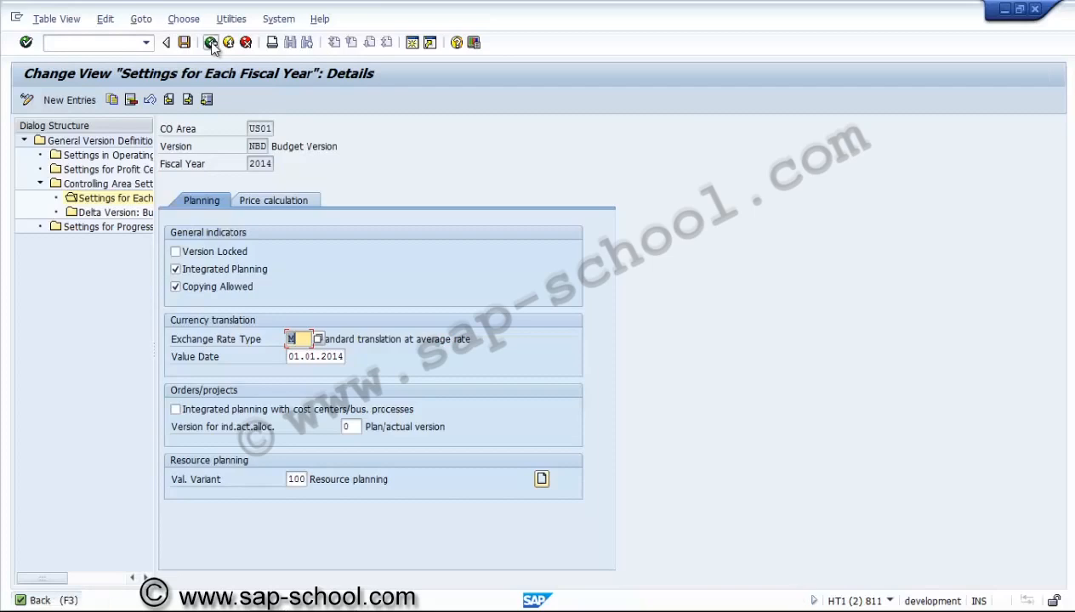
click(211, 42)
click(211, 42)
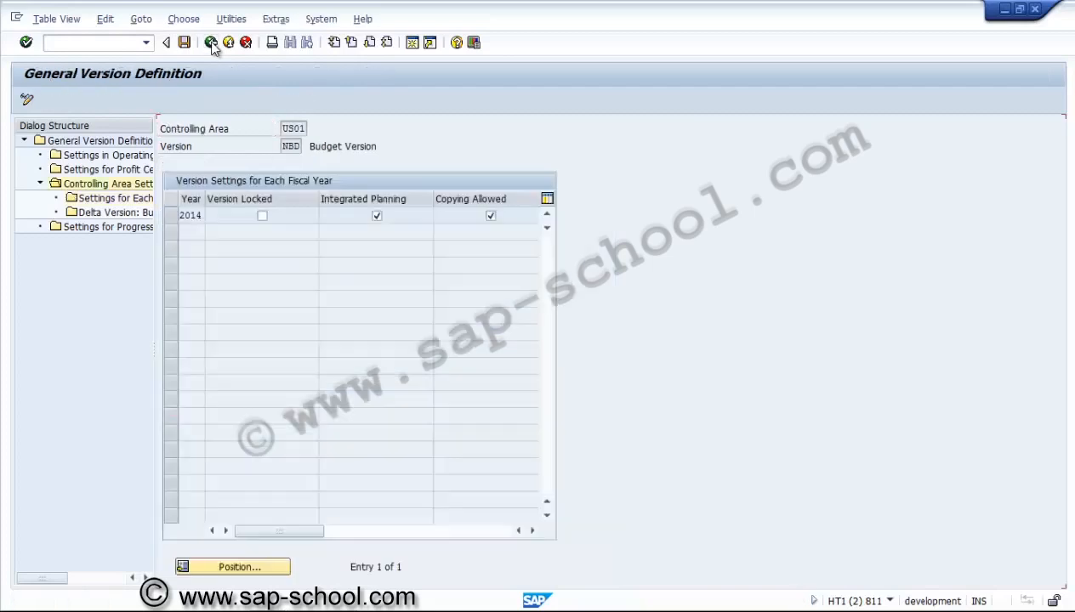
click(211, 45)
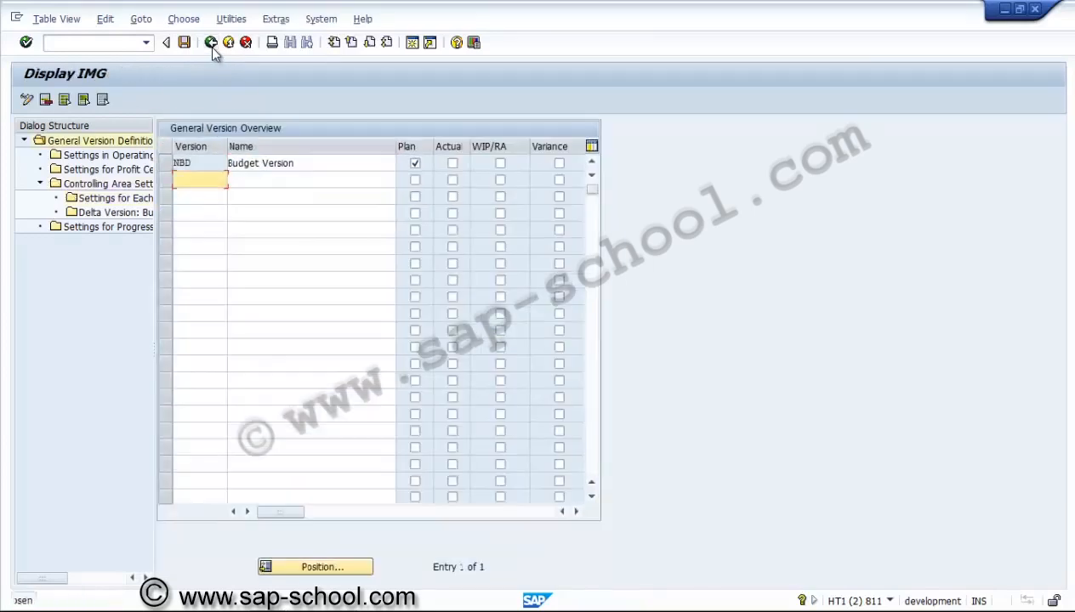
double_click(135, 140)
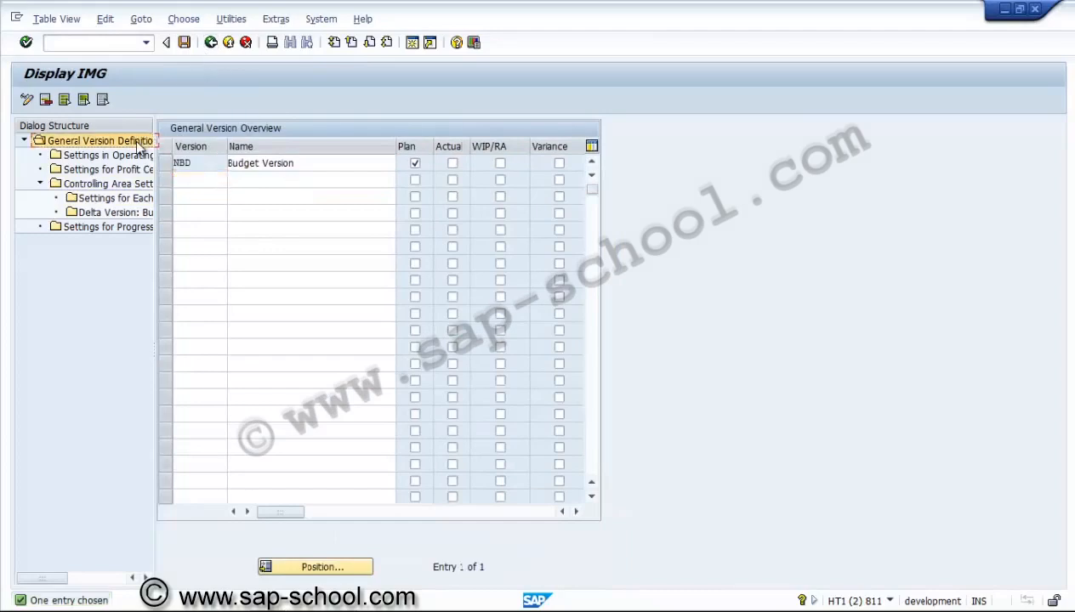
click(211, 44)
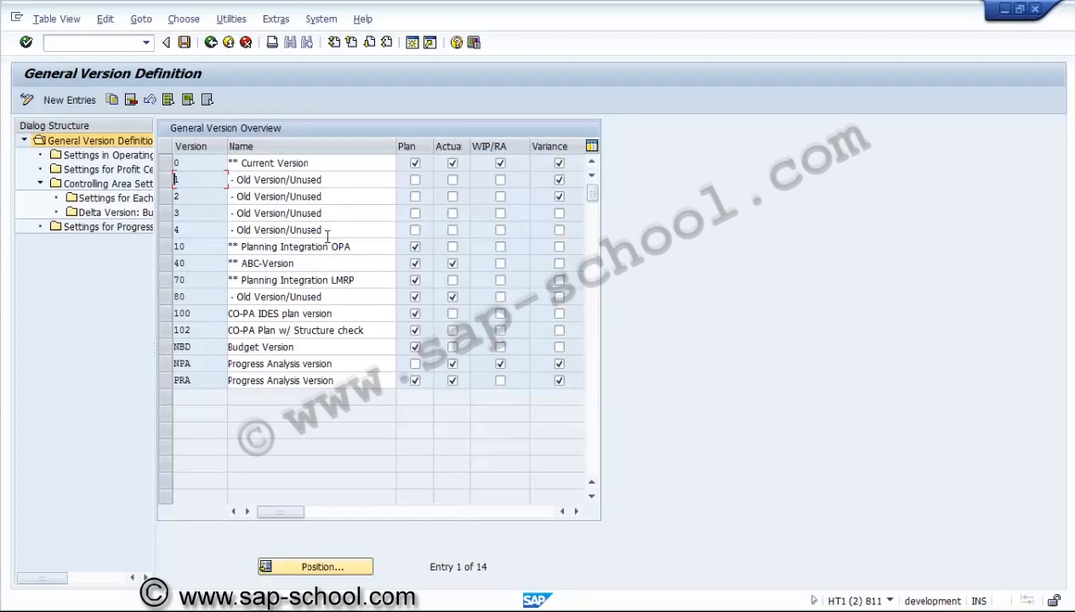
Step: Check the fiscal-year settings of version 0 in controlling area US01, returning to the version overview
click(166, 163)
click(133, 201)
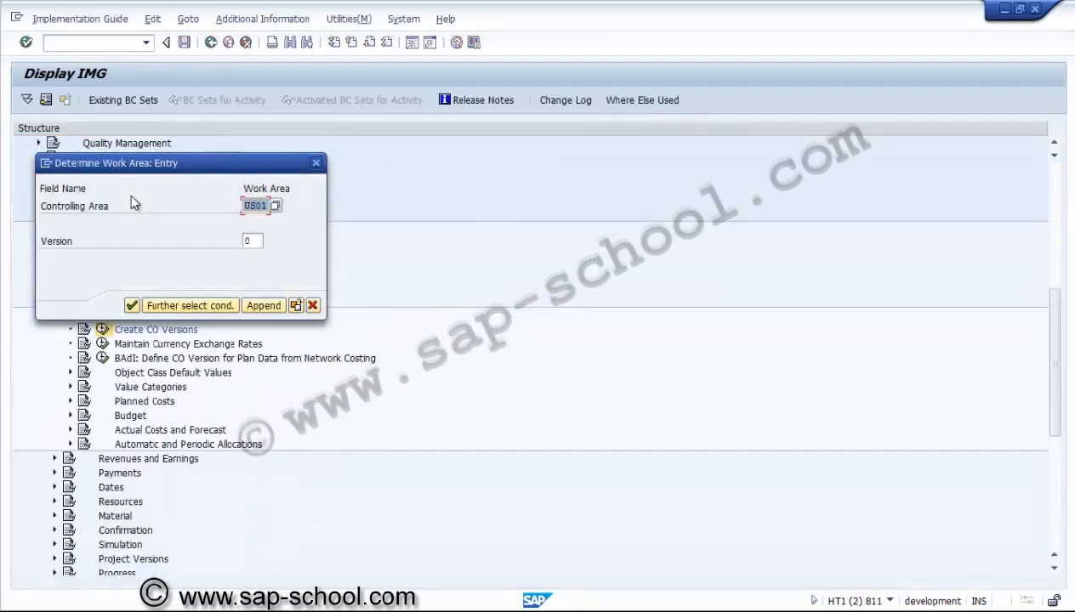
click(132, 306)
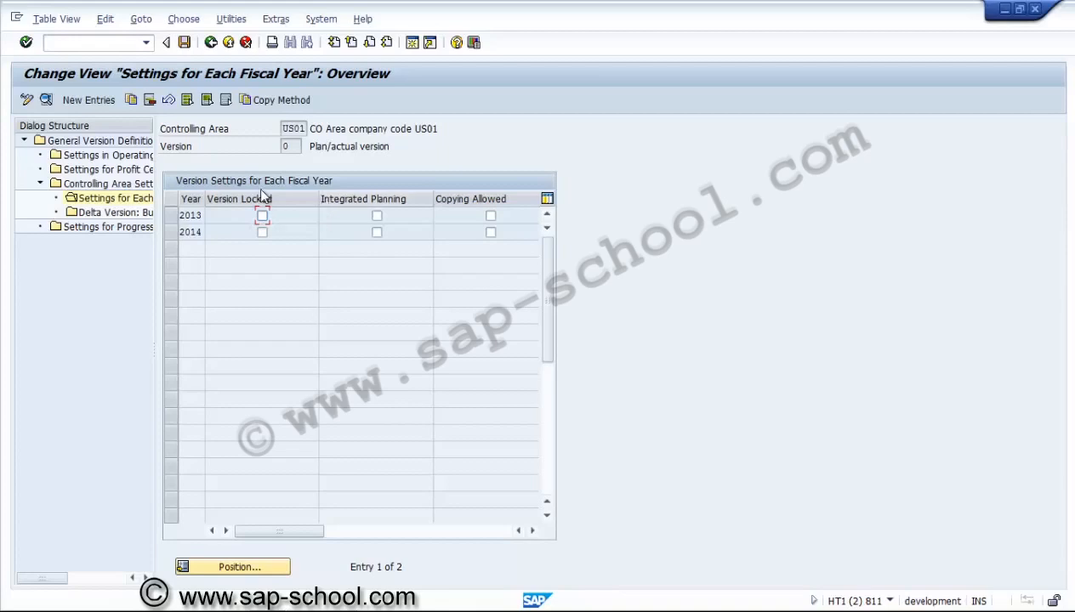
click(211, 42)
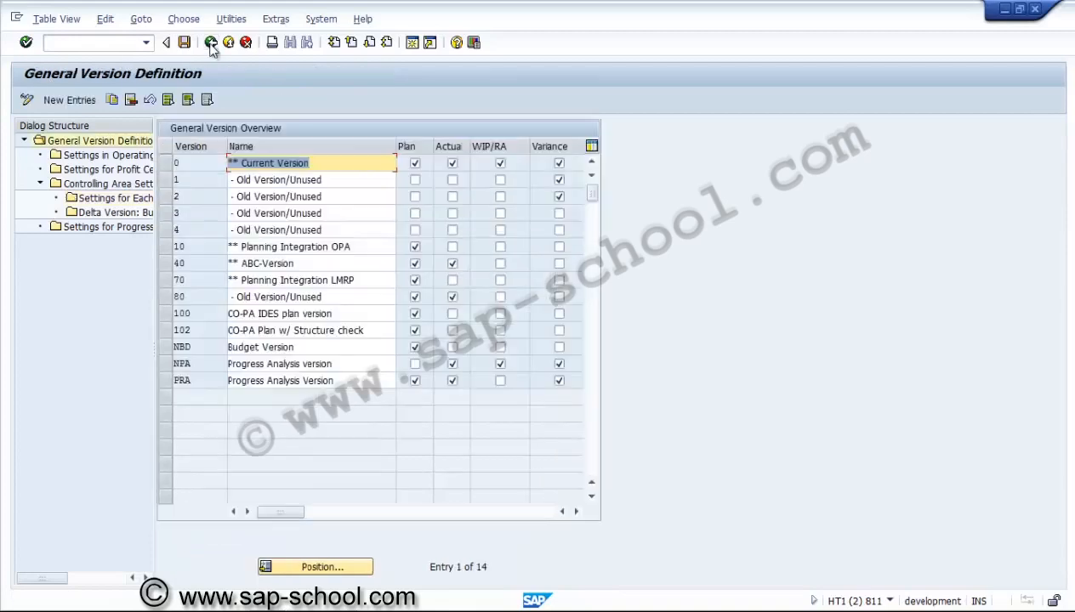
Step: Try to open the fiscal-year settings for versions 1, 2, 10, 40, 70, 80, 100, 102, NPA and PRA together
click(166, 180)
ctrl+click(166, 197)
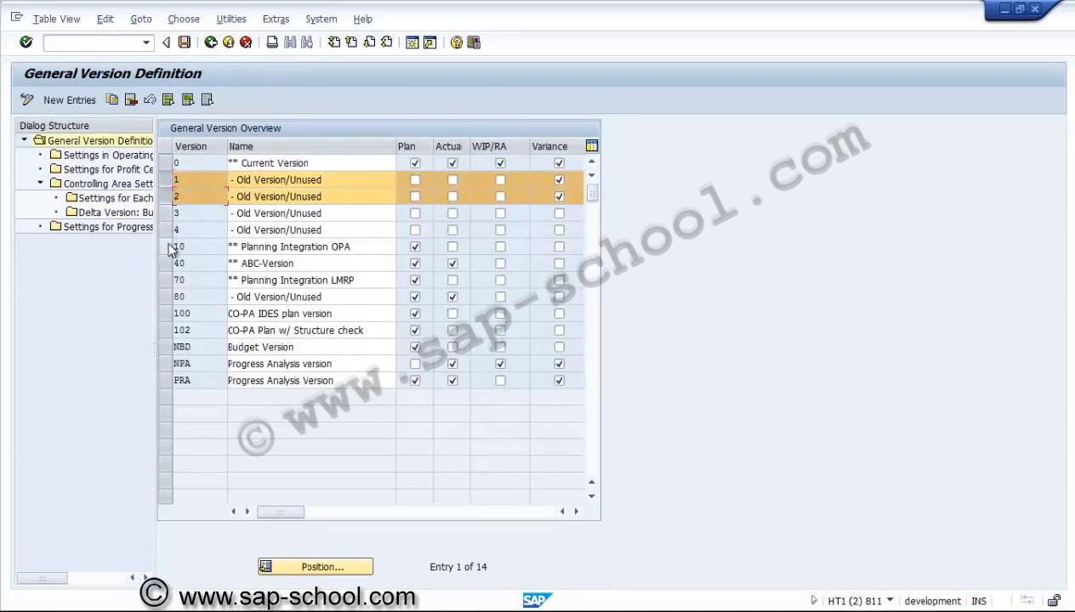
ctrl+click(167, 247)
ctrl+click(167, 263)
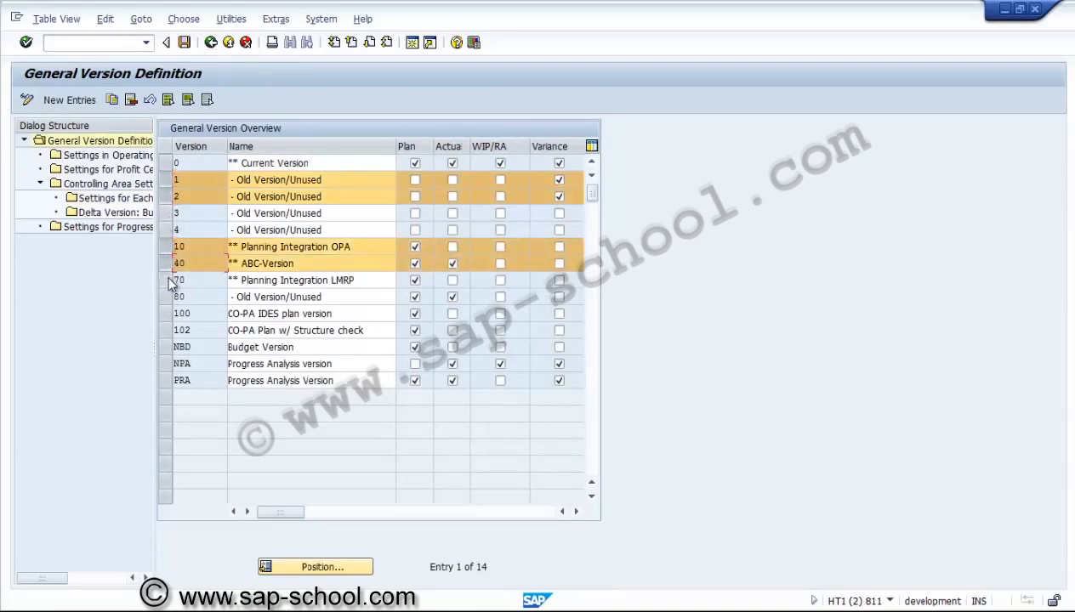
ctrl+click(167, 278)
ctrl+click(166, 297)
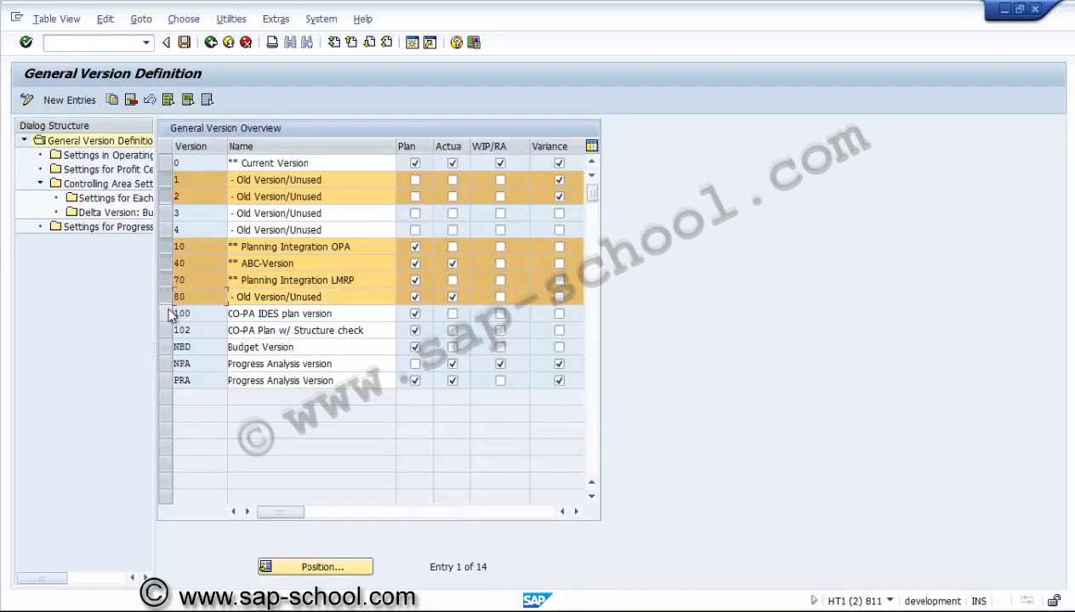
ctrl+click(167, 314)
ctrl+click(166, 330)
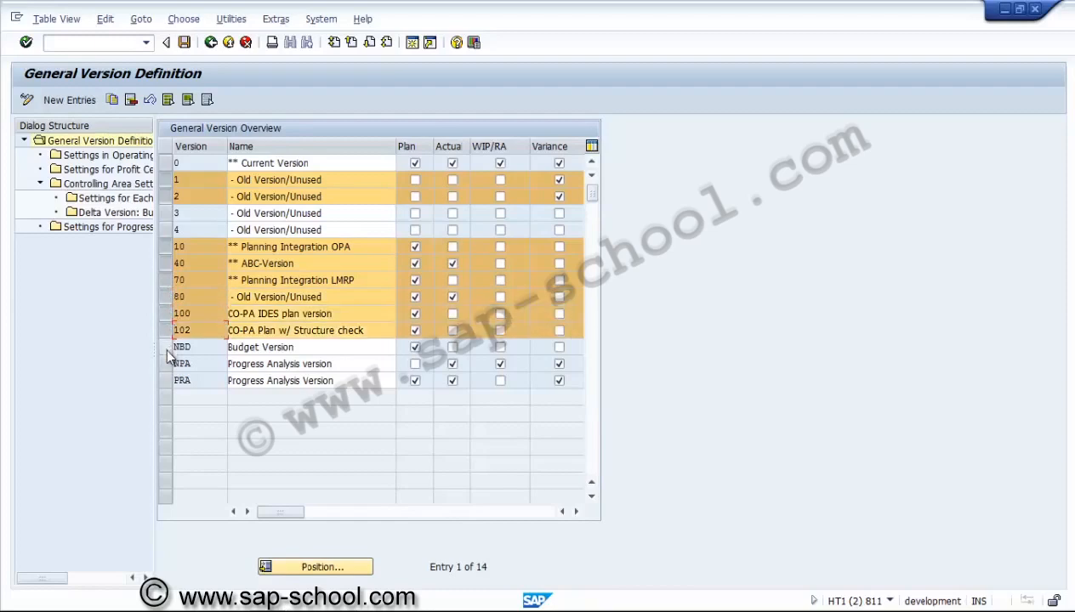
ctrl+click(166, 364)
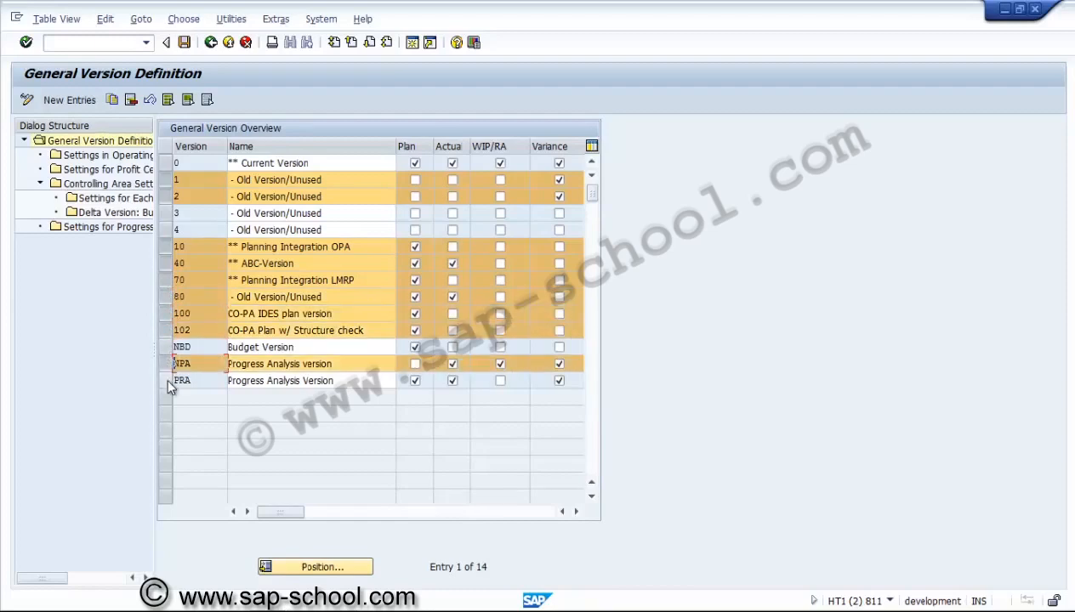
ctrl+click(167, 380)
double_click(134, 199)
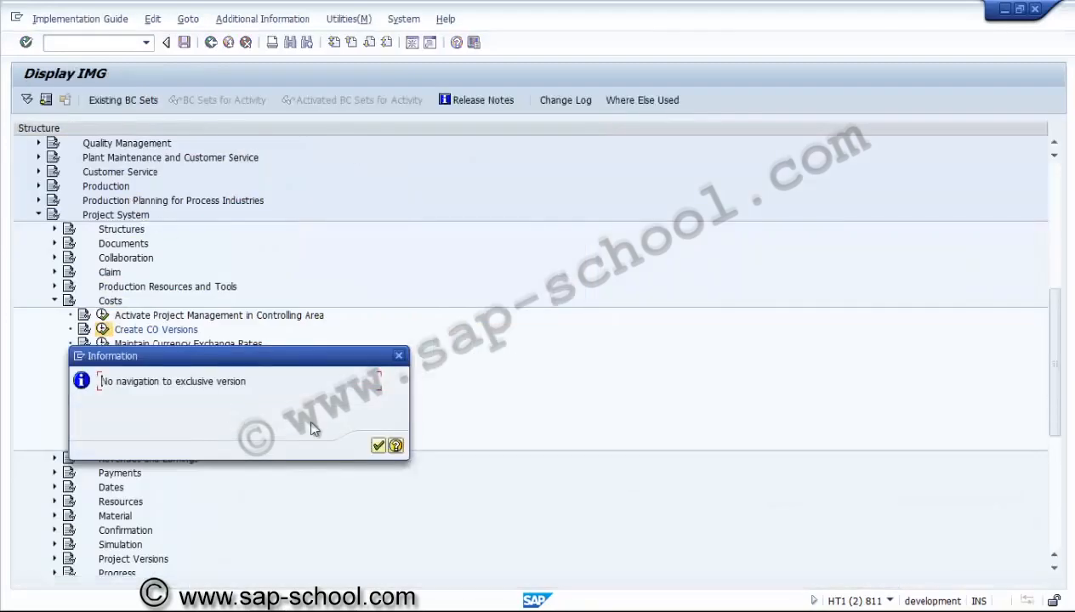
click(378, 445)
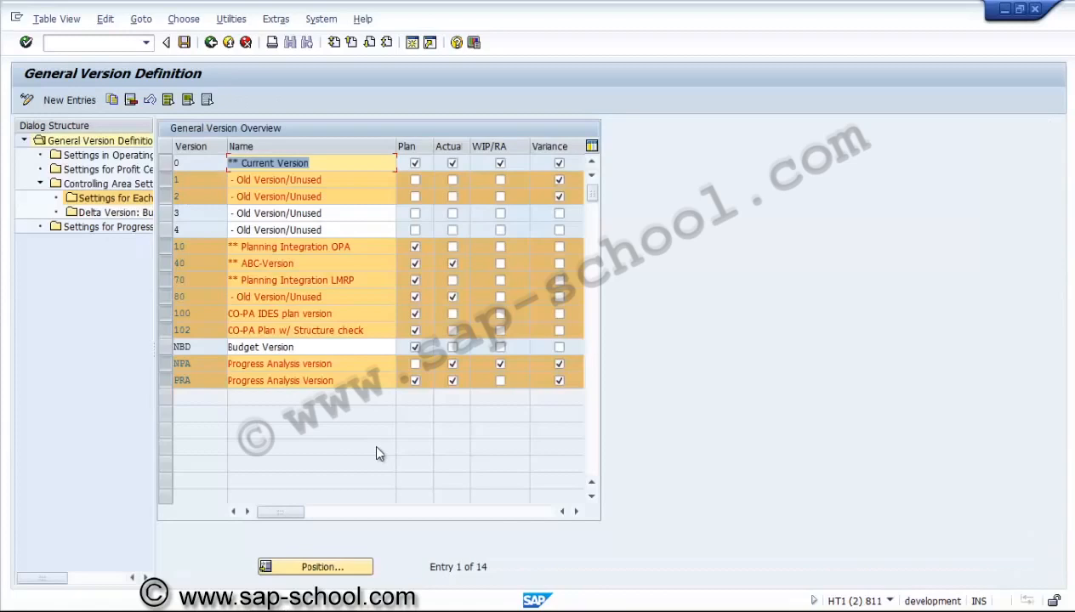
Step: Deselect the marked versions 1, 2, 10, 40, 70, 80 and 100 in the general version overview
ctrl+click(167, 180)
ctrl+click(166, 196)
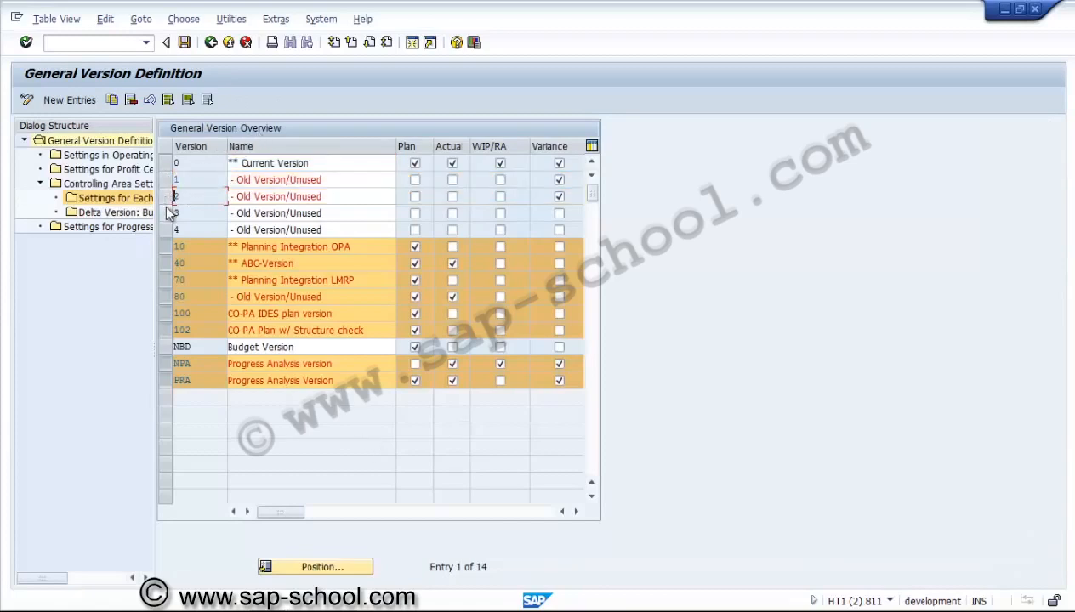
ctrl+click(166, 248)
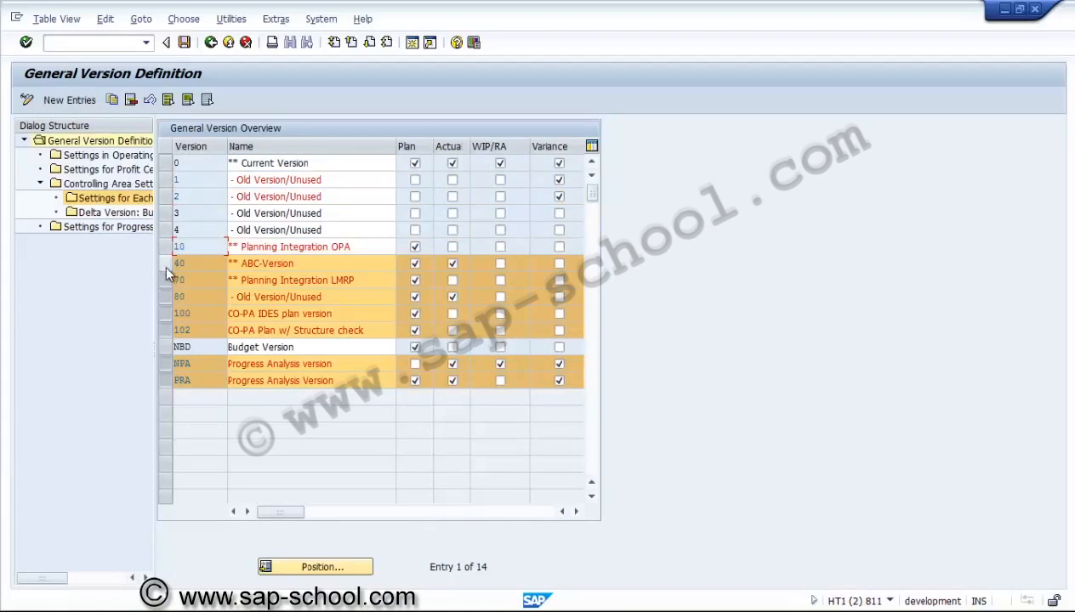
ctrl+click(165, 264)
ctrl+click(165, 280)
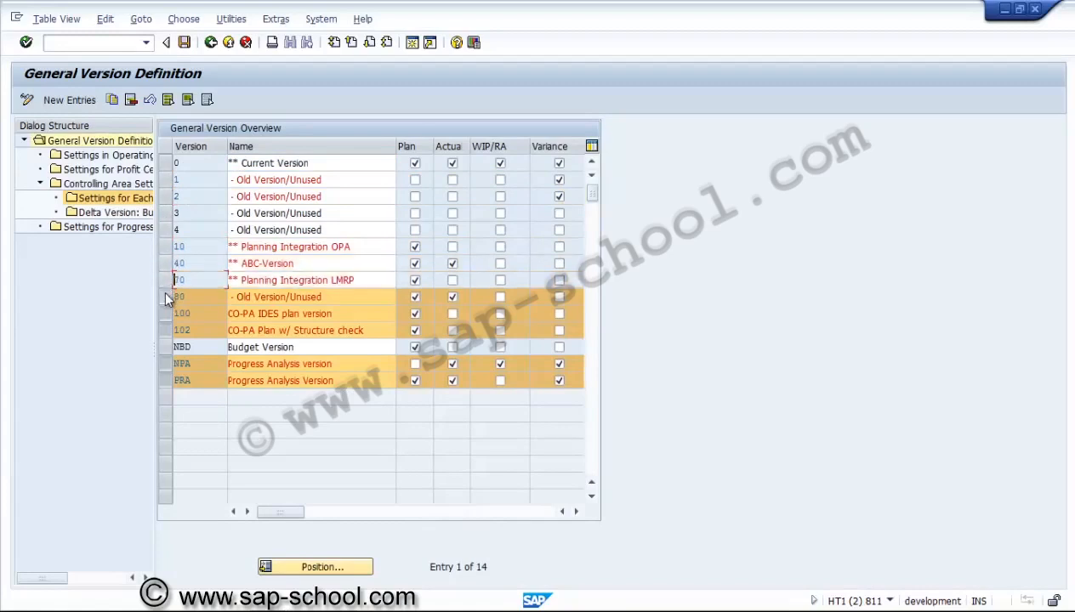
ctrl+click(166, 297)
ctrl+click(166, 313)
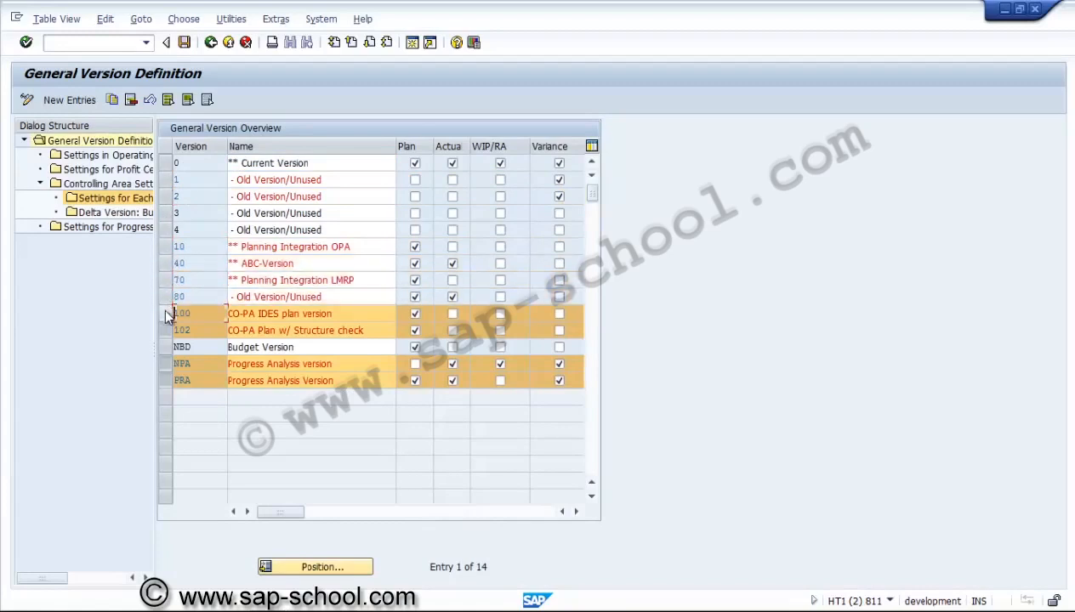
Step: Deselect the remaining highlighted versions 100, 102, NPA and PRA in the general version overview and save
ctrl+click(166, 330)
ctrl+click(166, 364)
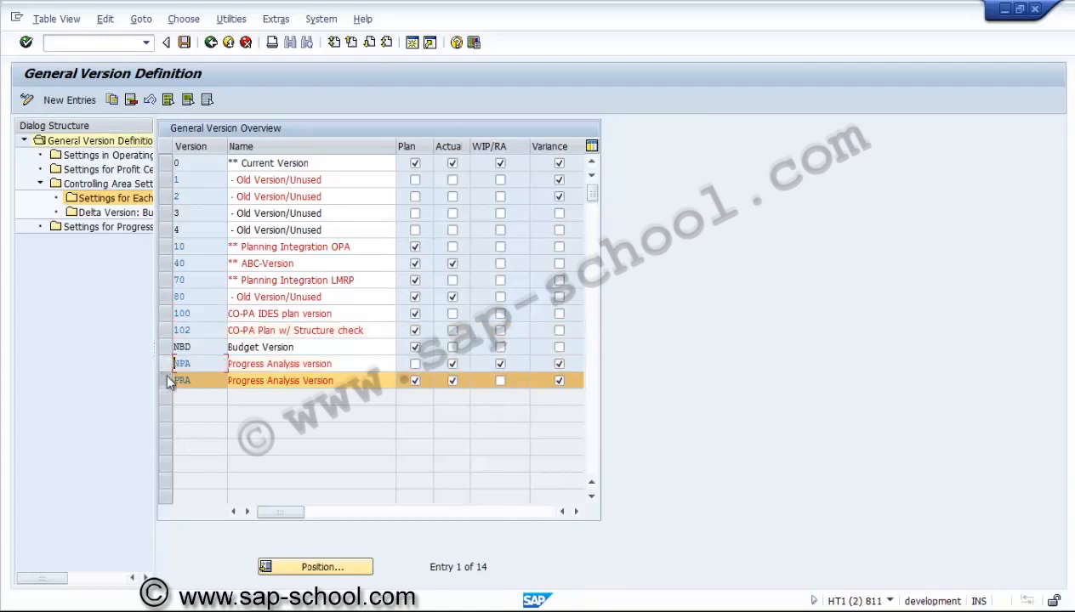
ctrl+click(165, 381)
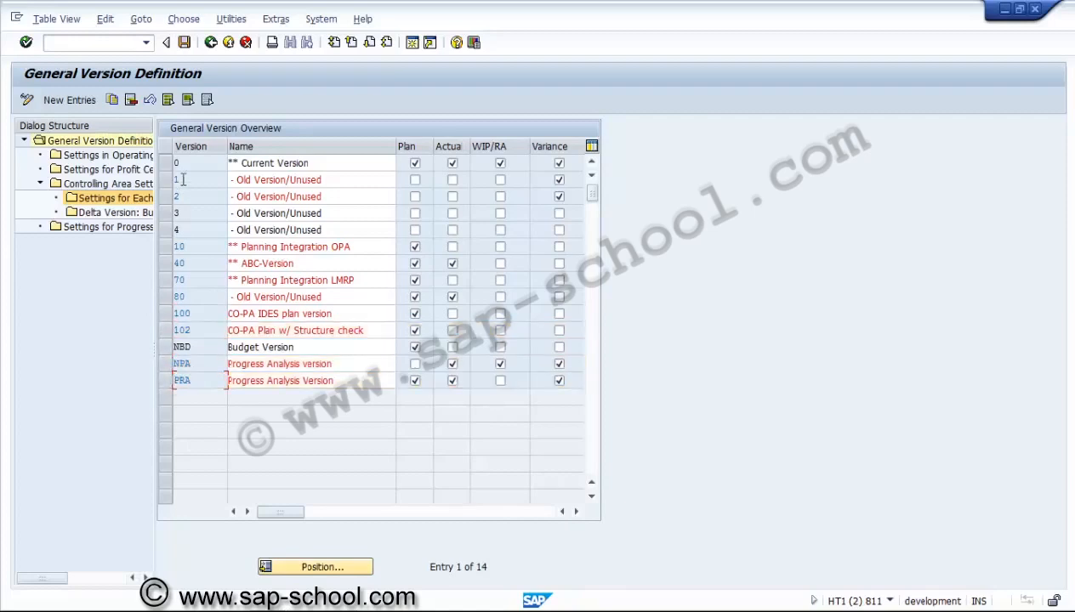
click(183, 42)
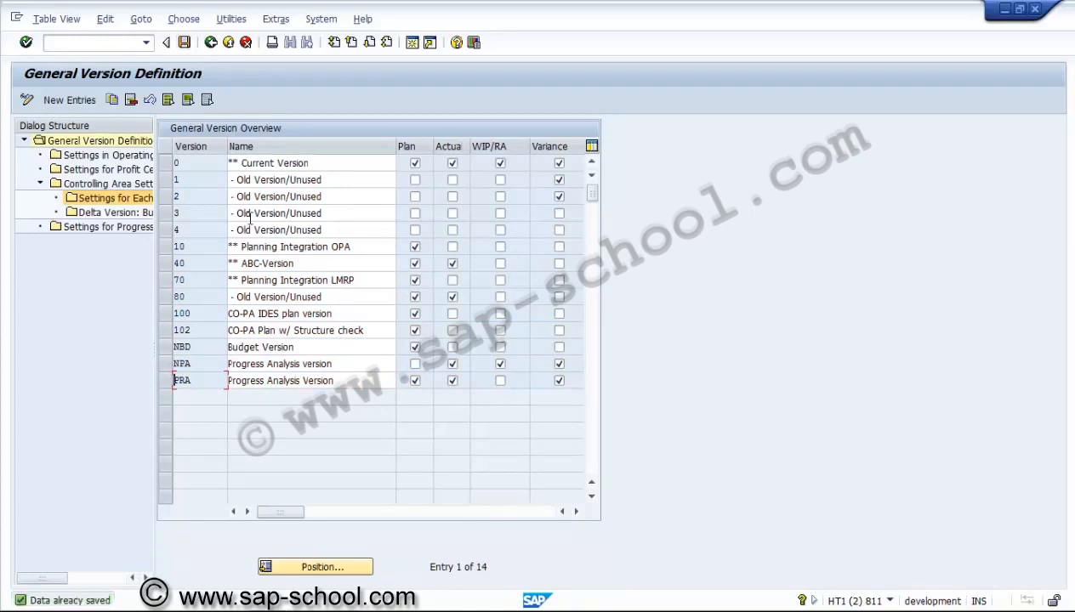
Step: Leave the general version definition and collapse the Costs and Project System branches of the implementation guide
click(415, 364)
click(415, 364)
click(452, 364)
click(211, 44)
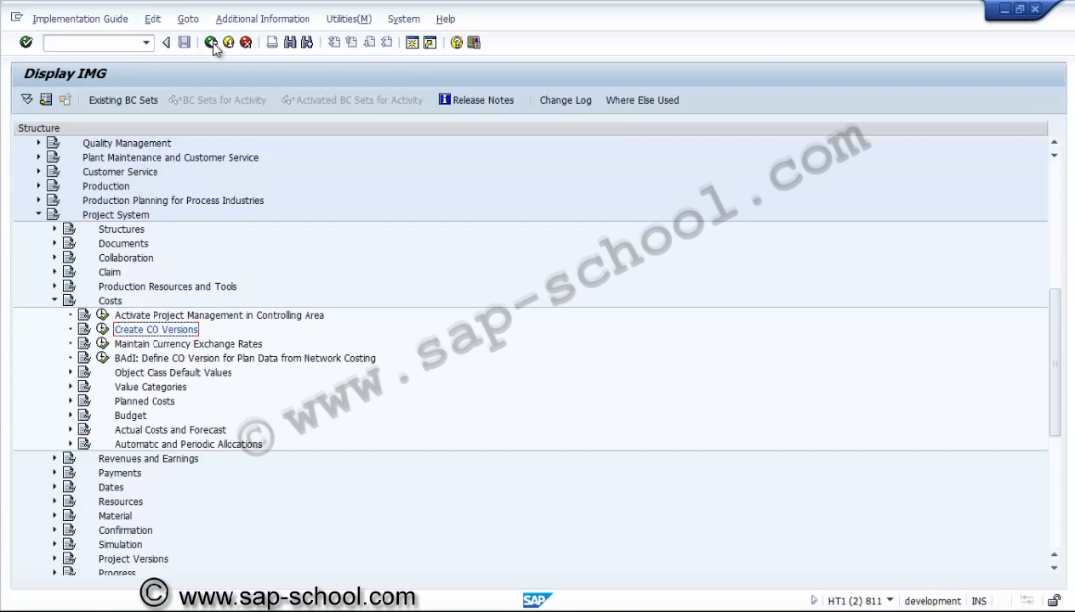
click(54, 301)
click(38, 215)
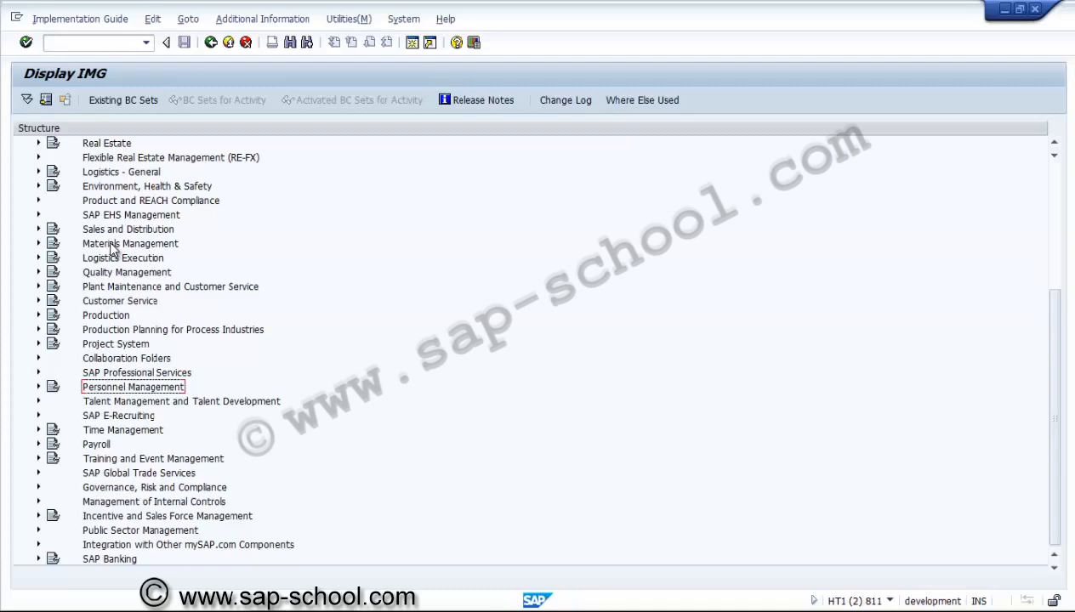
Step: Expand Investment Management and its Projects as Investment Measures branch in the implementation guide
click(112, 203)
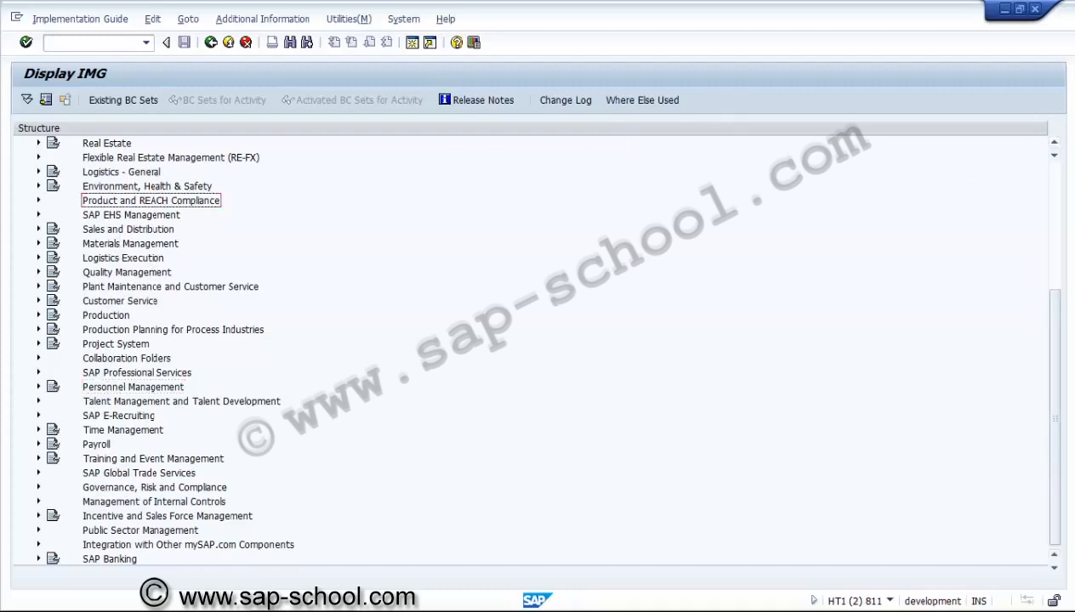
click(1055, 143)
click(1055, 143)
click(1055, 143)
click(1055, 144)
click(1055, 145)
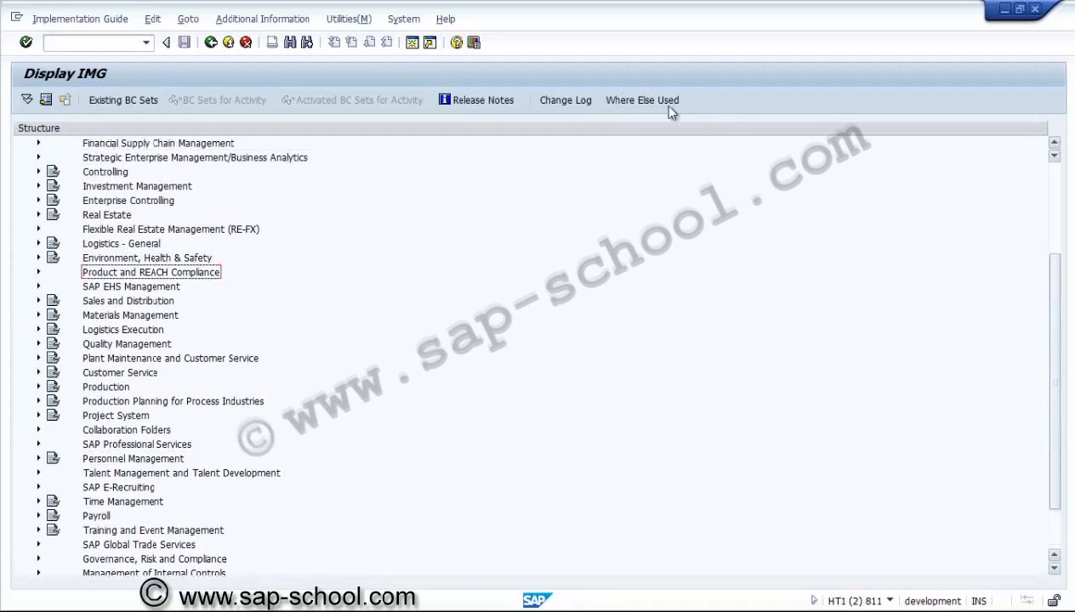
click(37, 186)
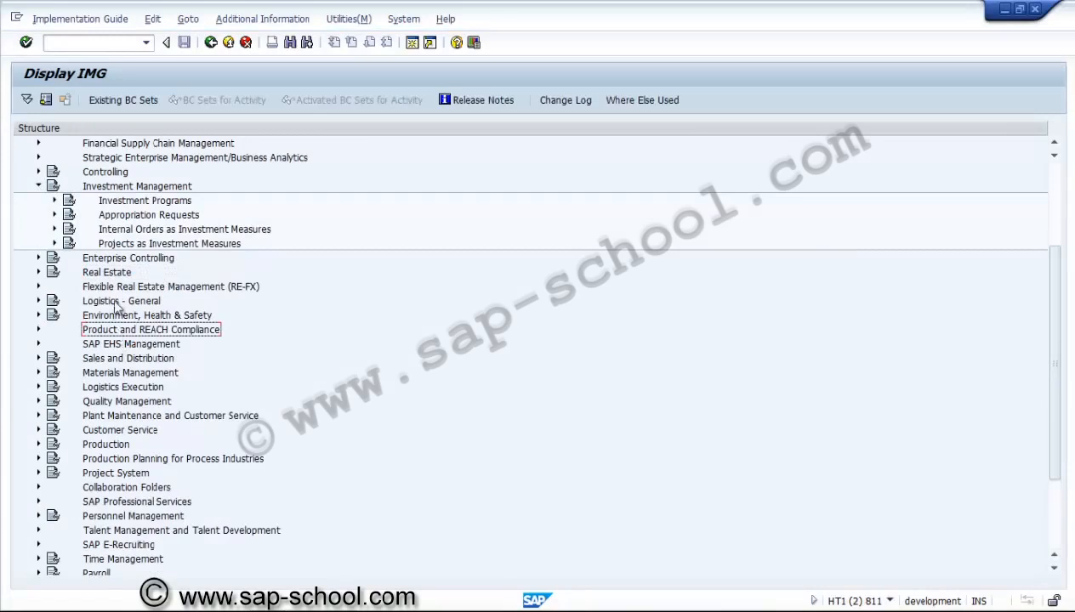
click(111, 244)
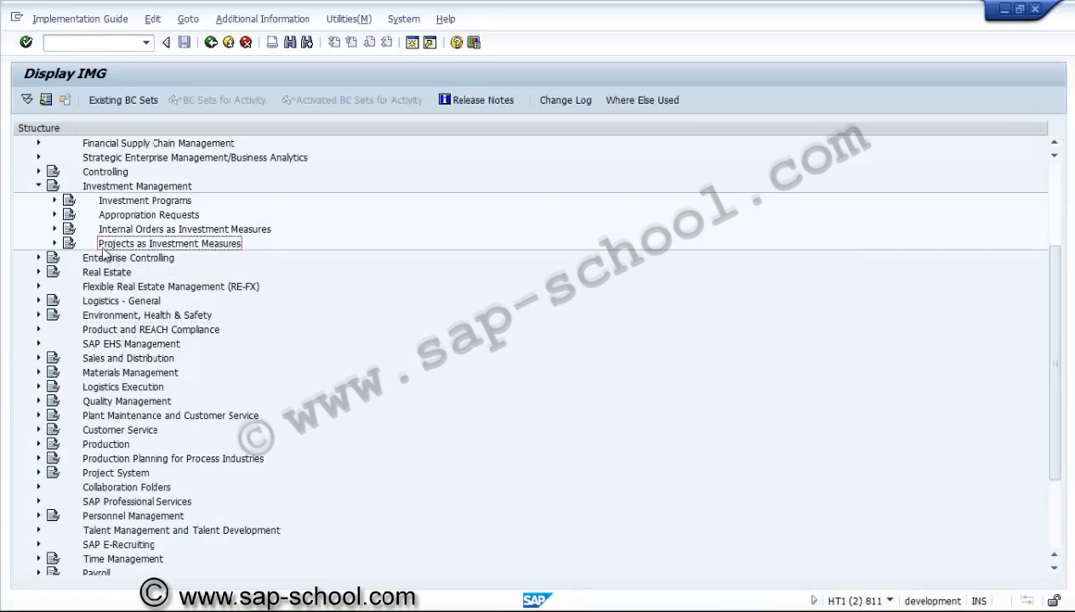
click(68, 244)
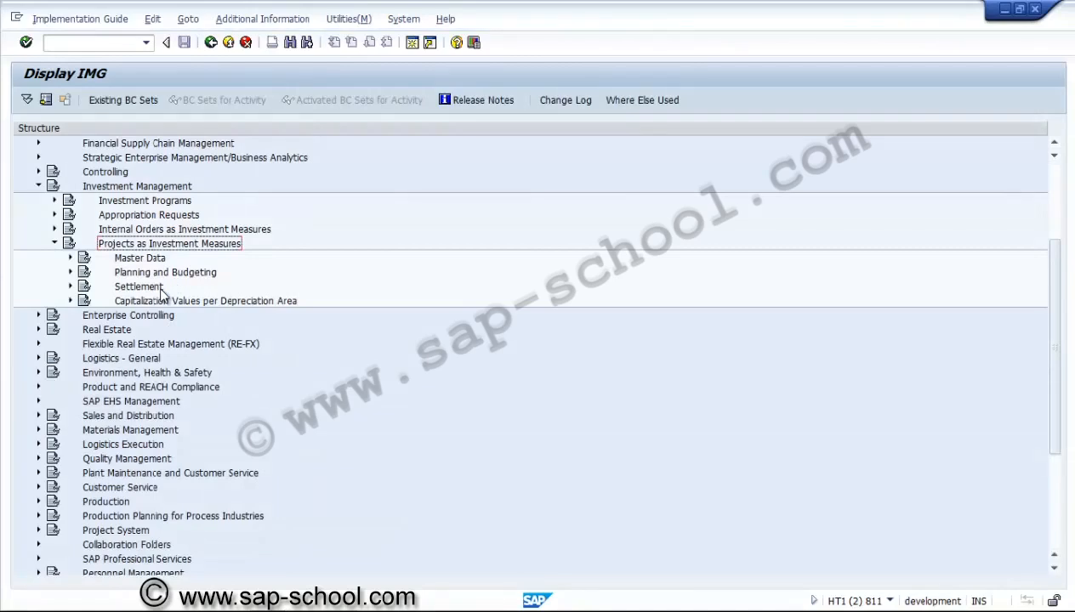
Step: Expand Master Data and Assets under Construction, and open the Define Asset Classes activity
click(70, 258)
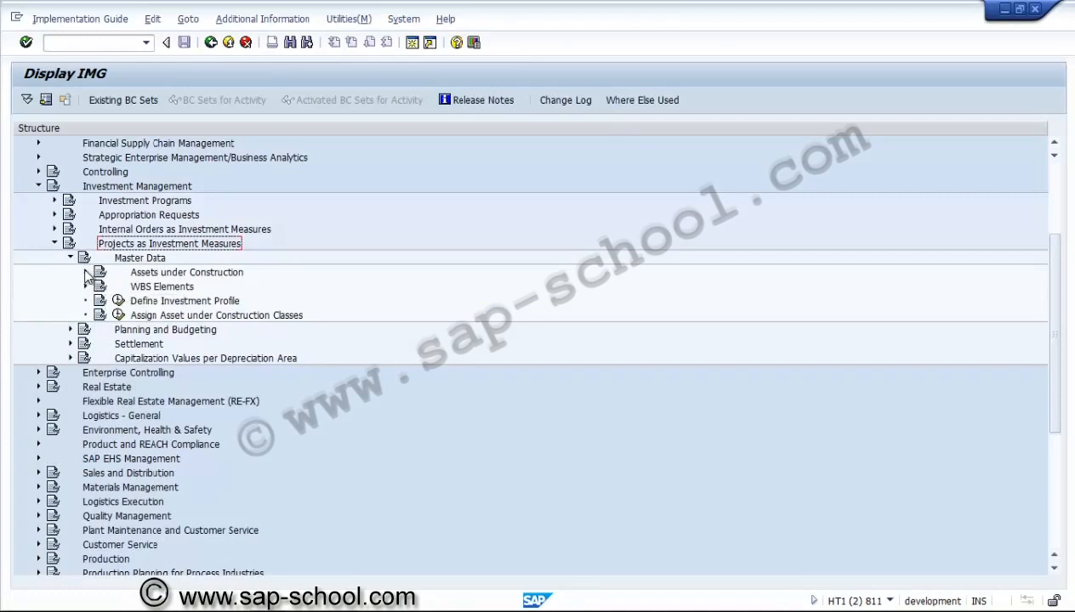
click(85, 272)
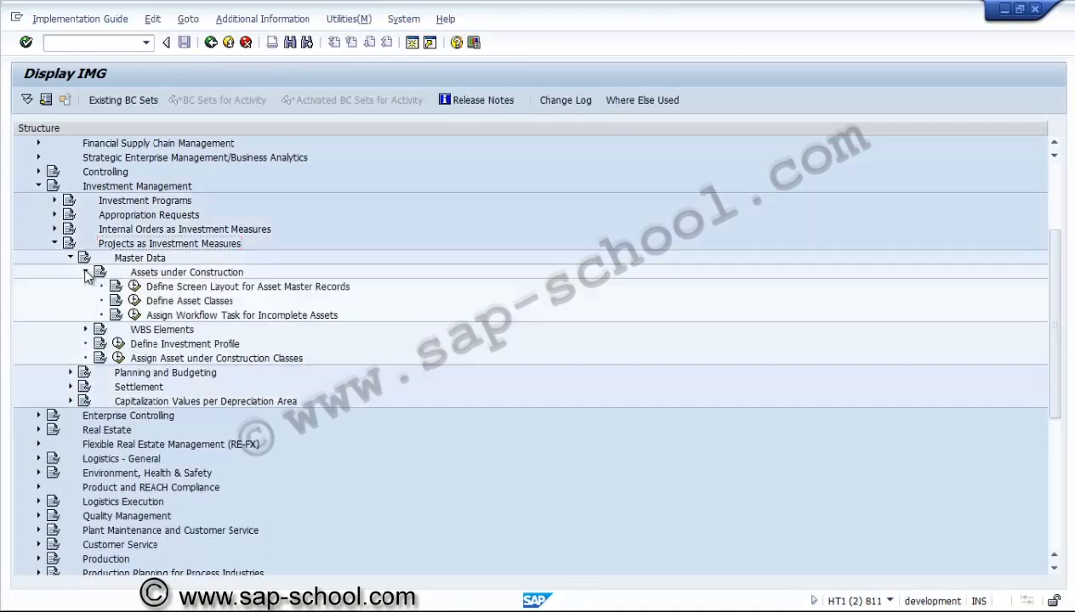
click(133, 301)
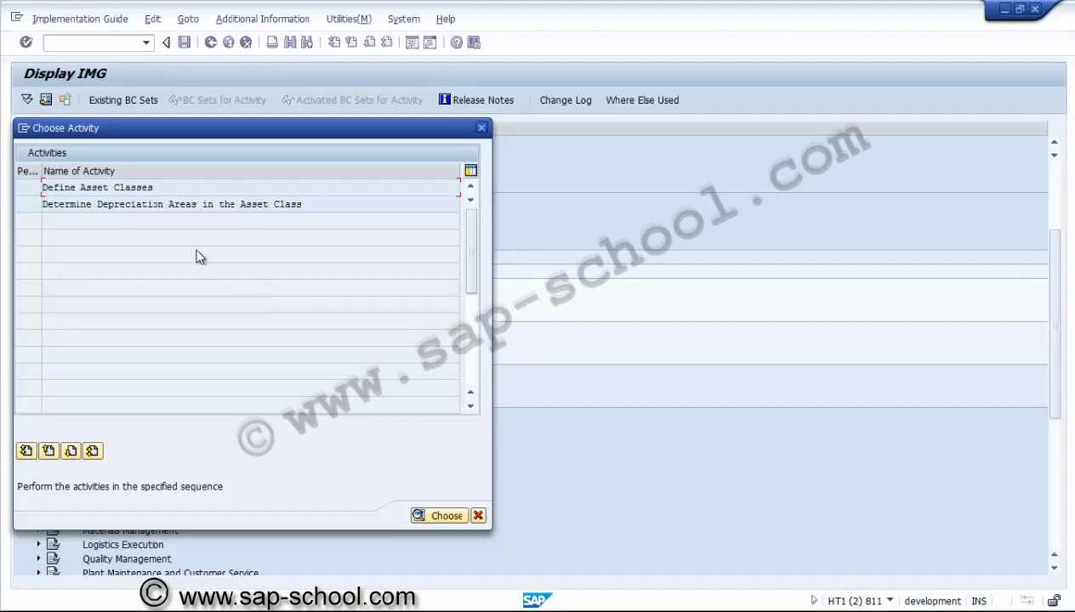
click(131, 189)
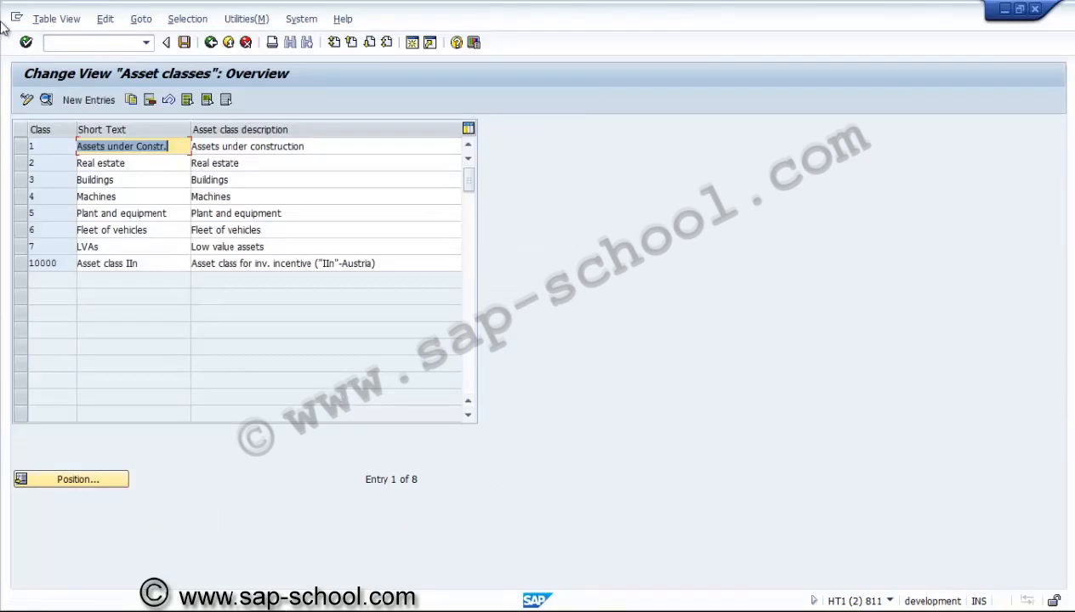
Step: Examine asset class 1's account determination, screen layout rule, number range and AuC status in its details, and return to the overview
click(24, 146)
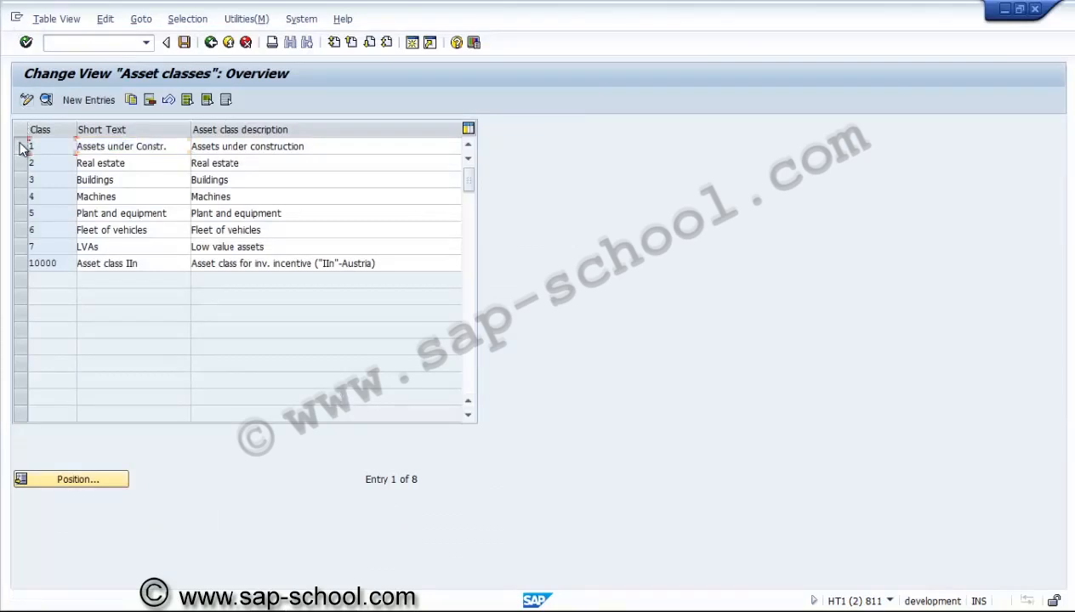
click(46, 98)
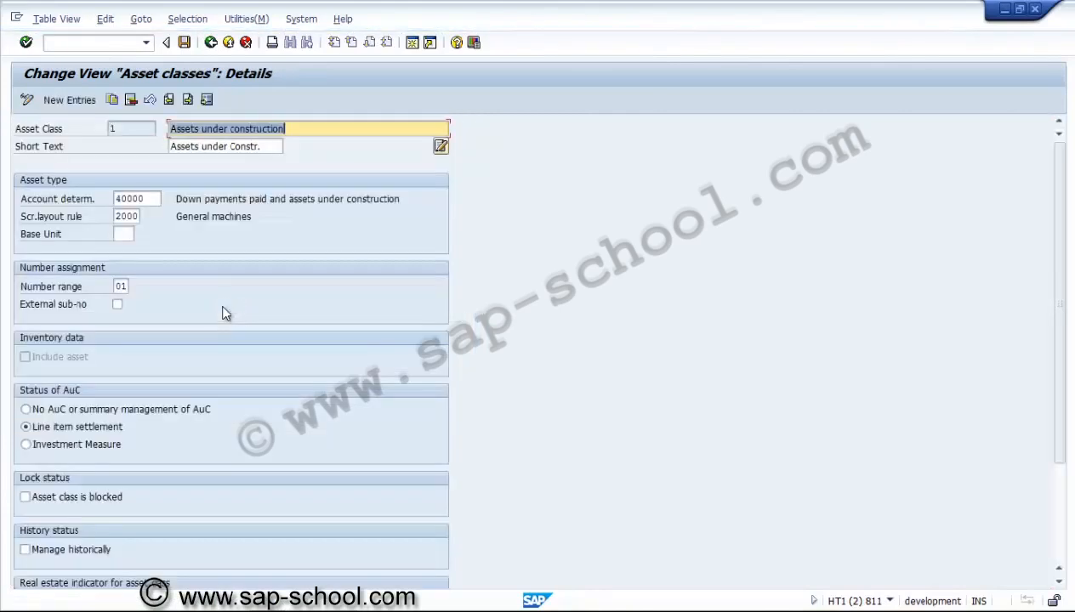
click(136, 199)
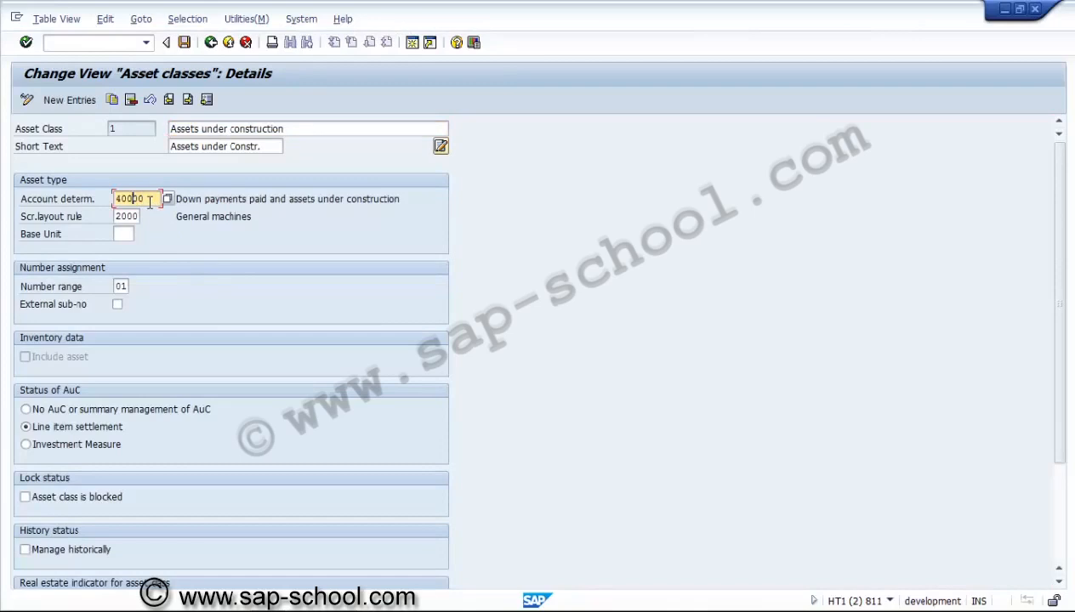
click(150, 202)
click(135, 217)
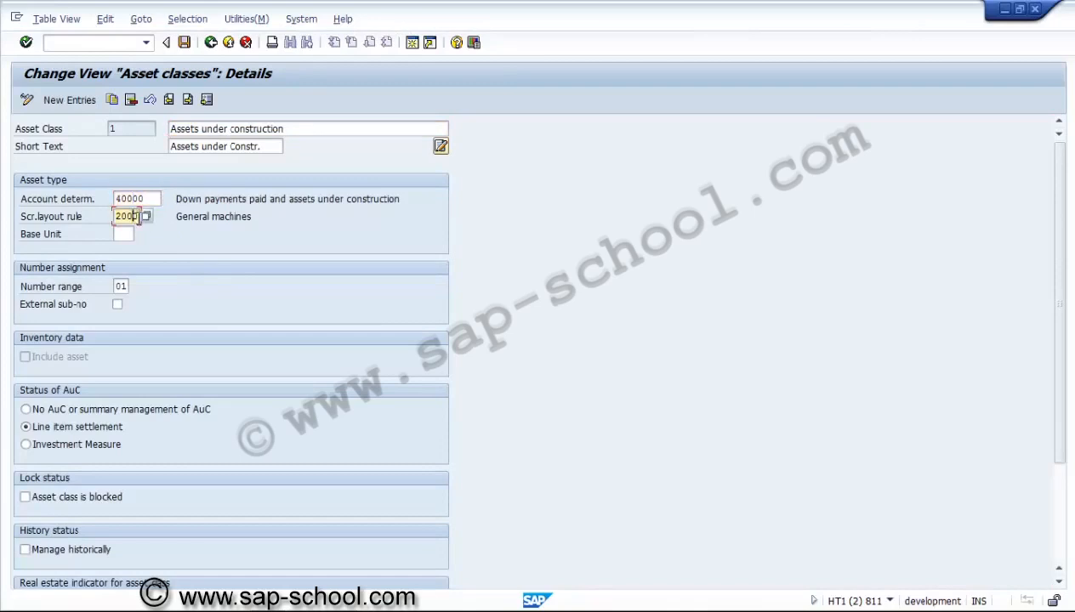
click(123, 286)
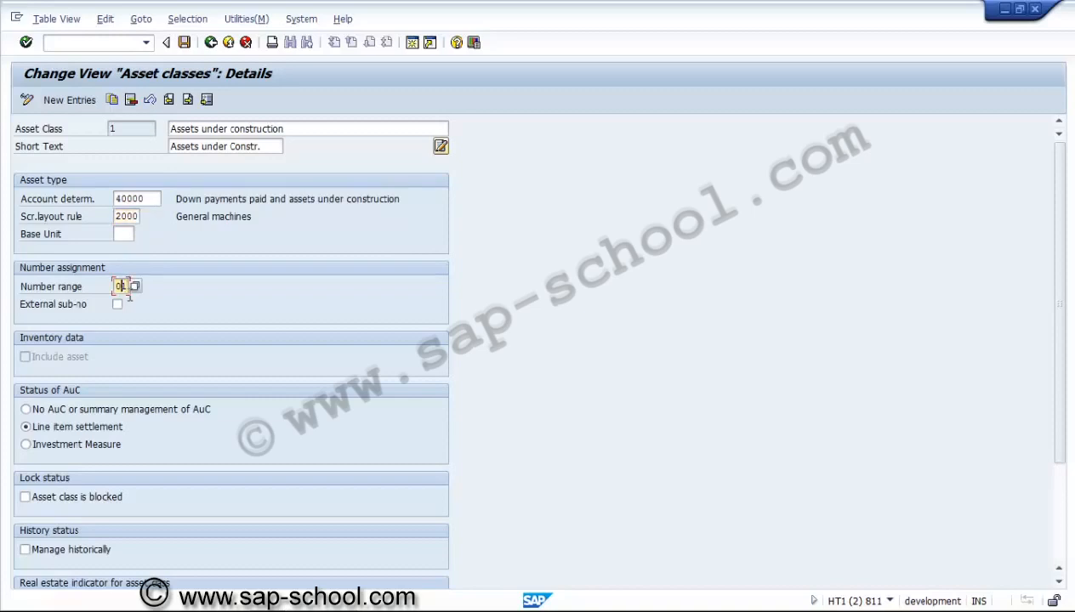
click(120, 433)
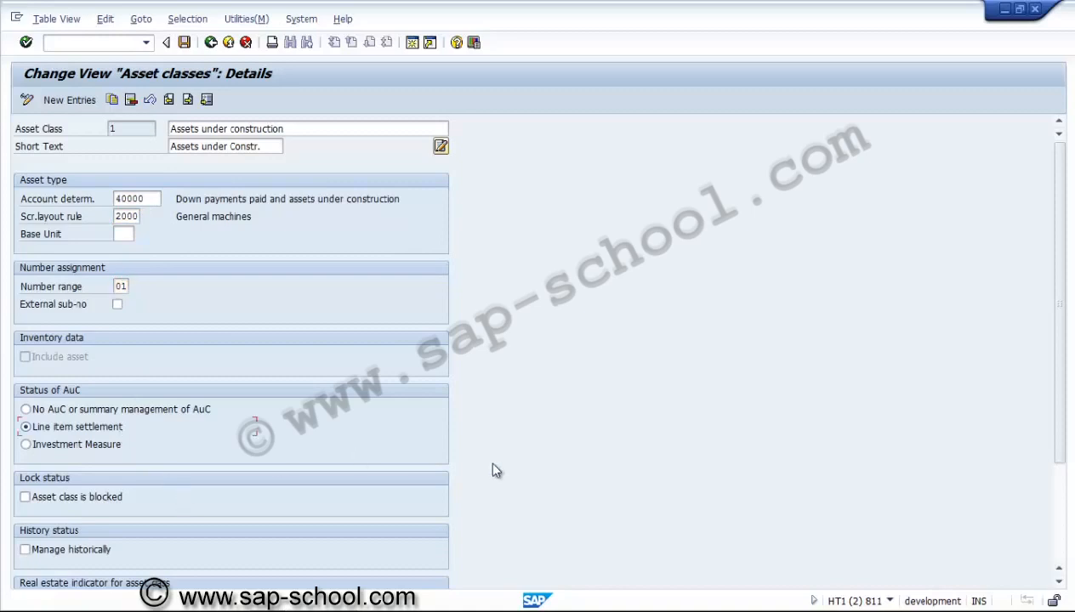
click(1061, 514)
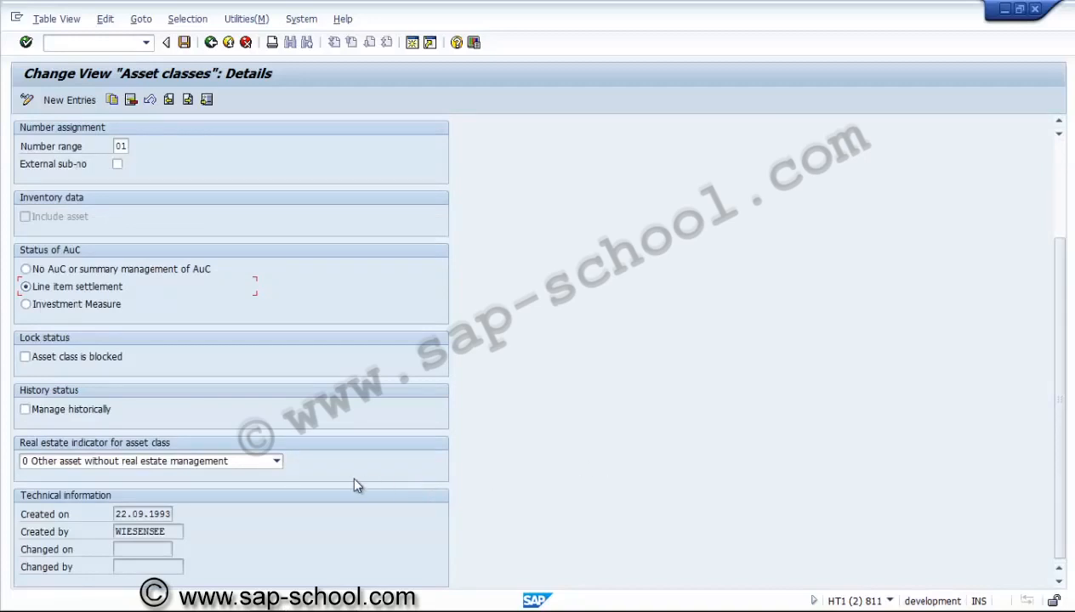
click(1059, 161)
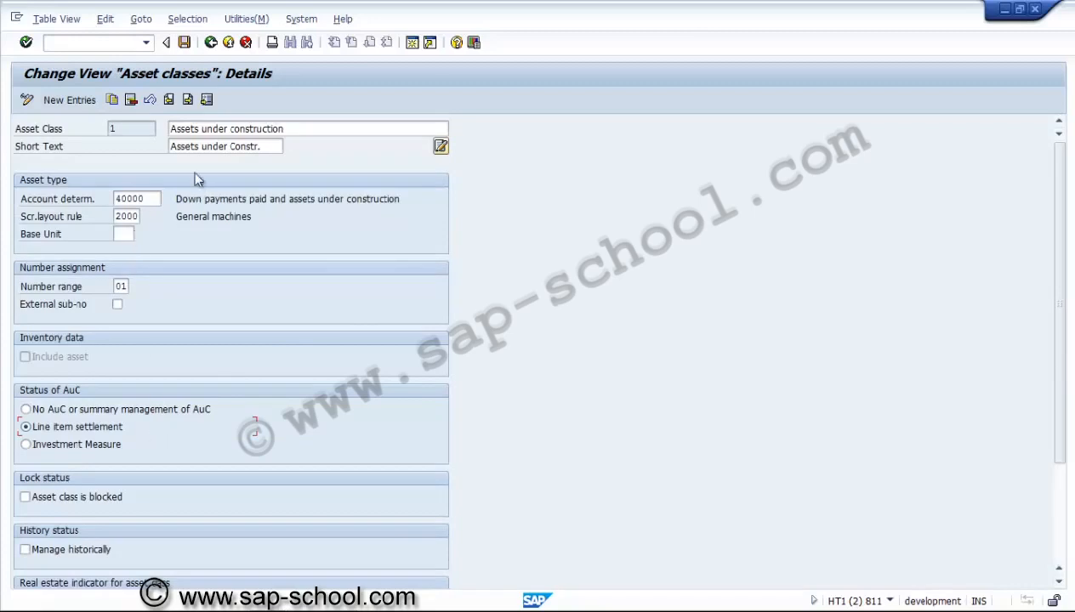
click(213, 49)
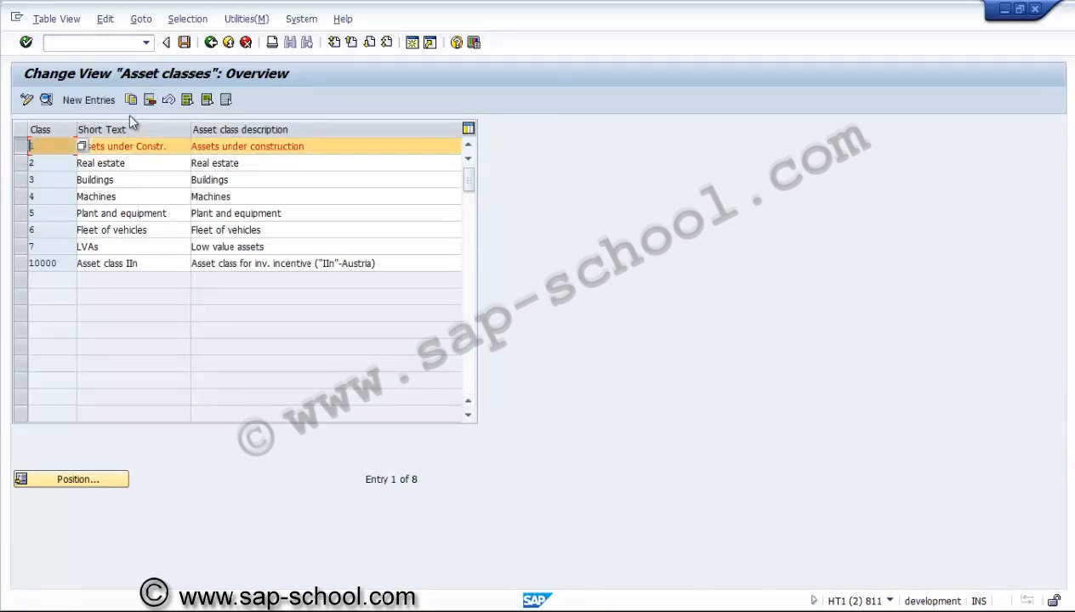
Step: Copy asset class 1, Assets under construction, and name the copied class ZUSAC
double_click(83, 145)
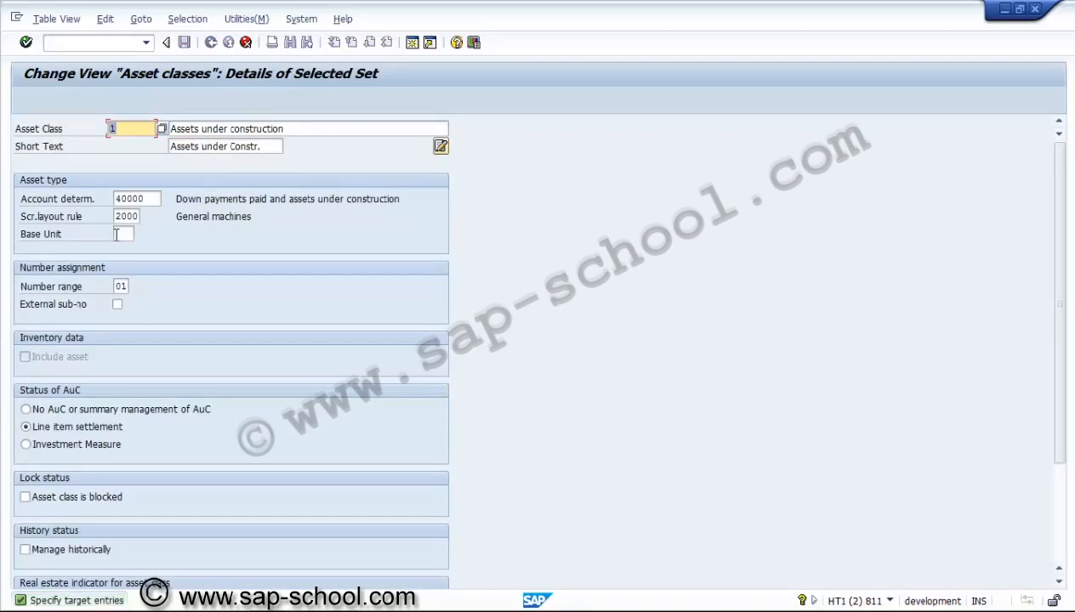
text(4000)
key(BackSpace)
key(BackSpace)
key(BackSpace)
key(BackSpace)
text(ZUSA)
Step: Describe the copied class as "Assets under construction for US01" and set its AuC status to Investment Measure
click(306, 129)
text(F)
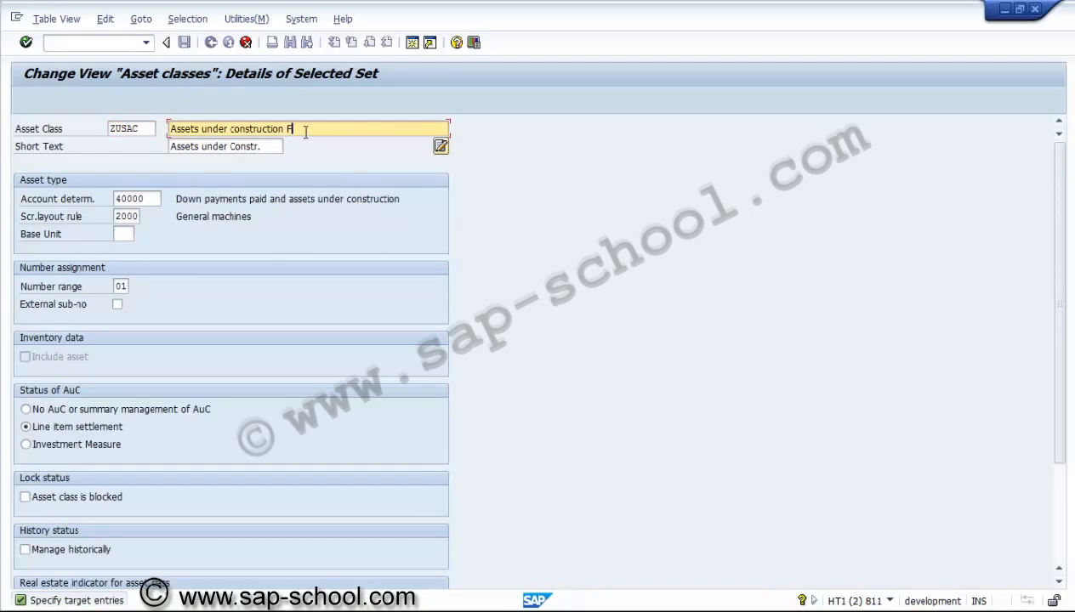
text(for US01)
click(64, 444)
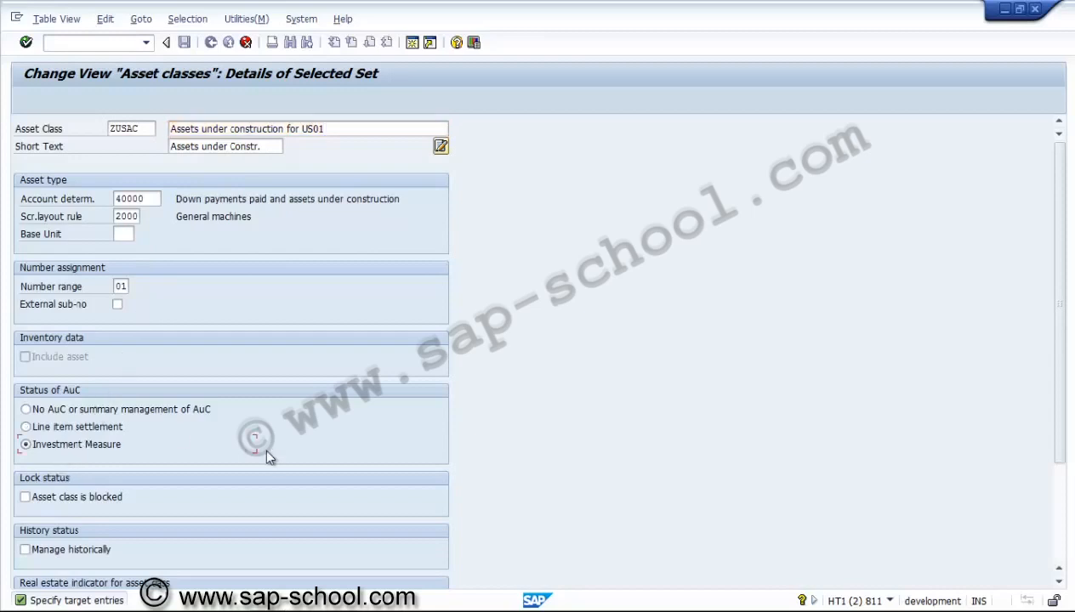
key(Return)
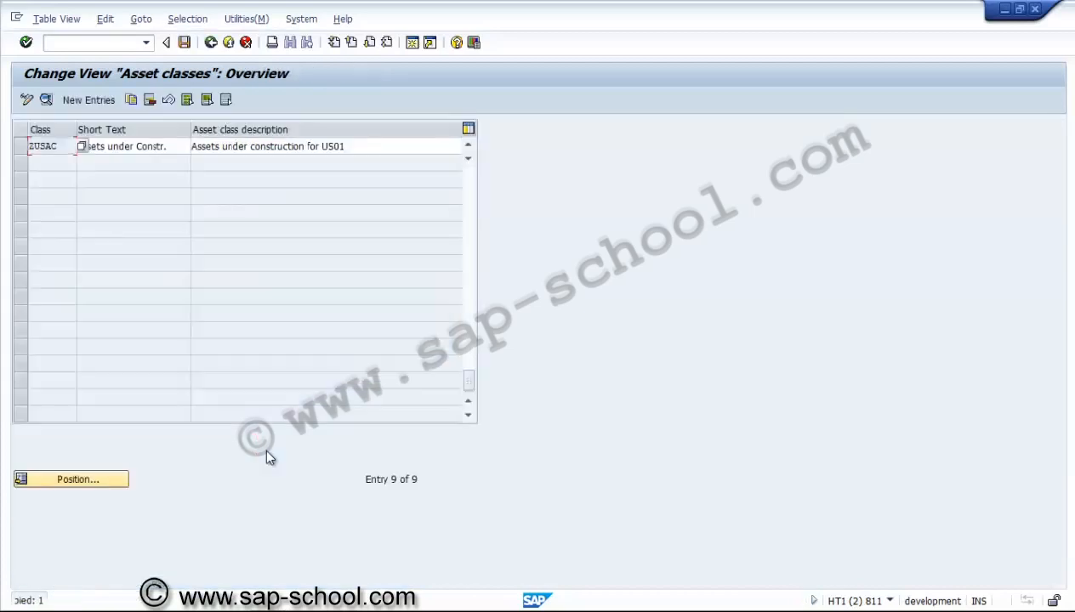
Step: Save the new asset class and create a customizing request described as "PS - Asset class for AUC" for it
click(184, 44)
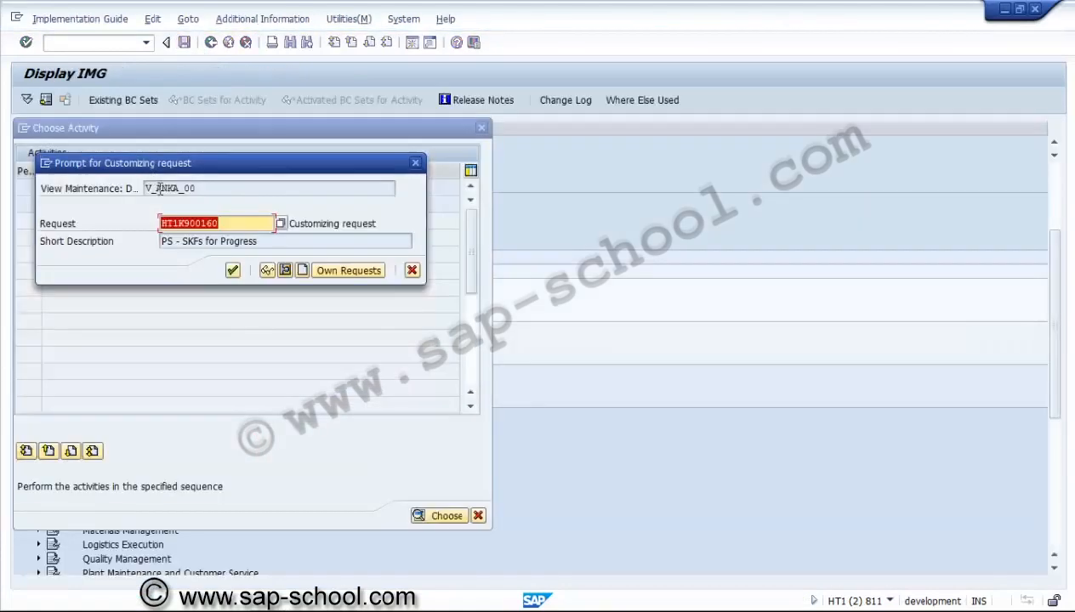
click(302, 271)
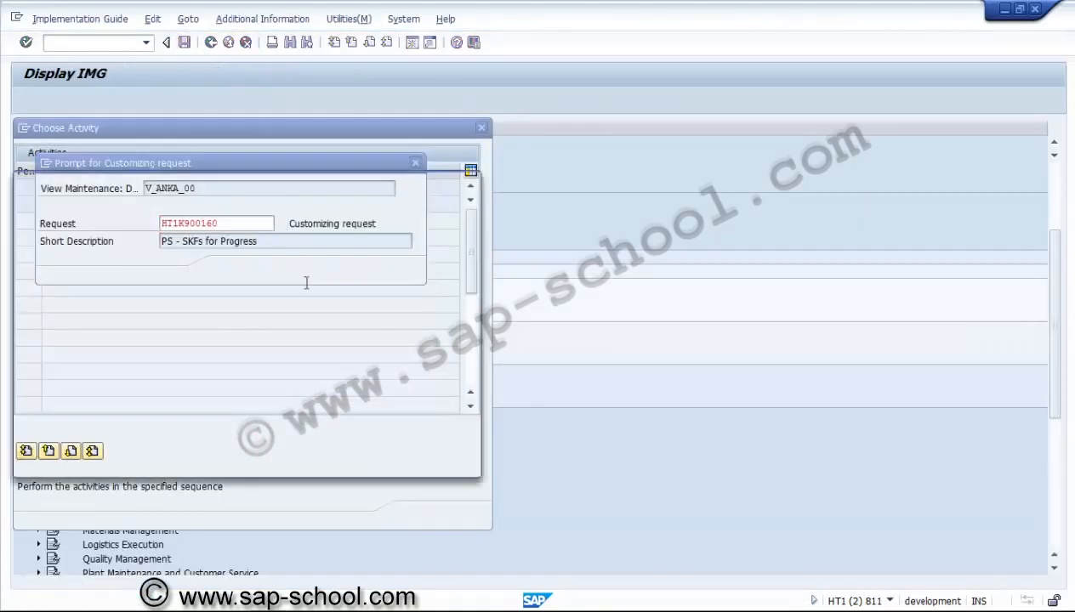
text(Ak)
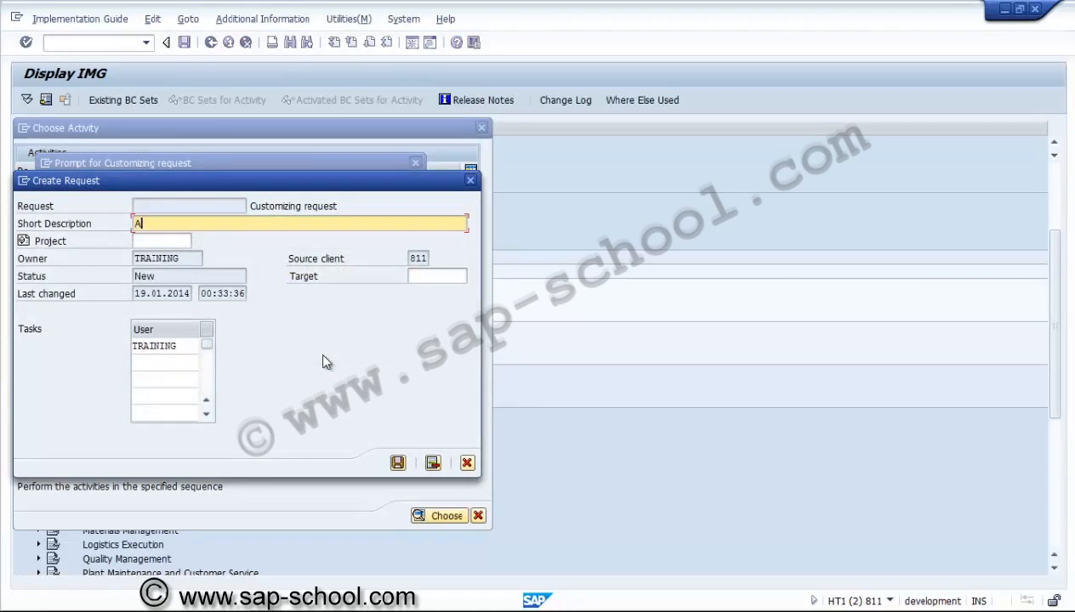
key(BackSpace)
key(BackSpace)
text(PS )
text(- Asse)
text(t)
text( classes)
key(BackSpace)
key(BackSpace)
text(for AUC)
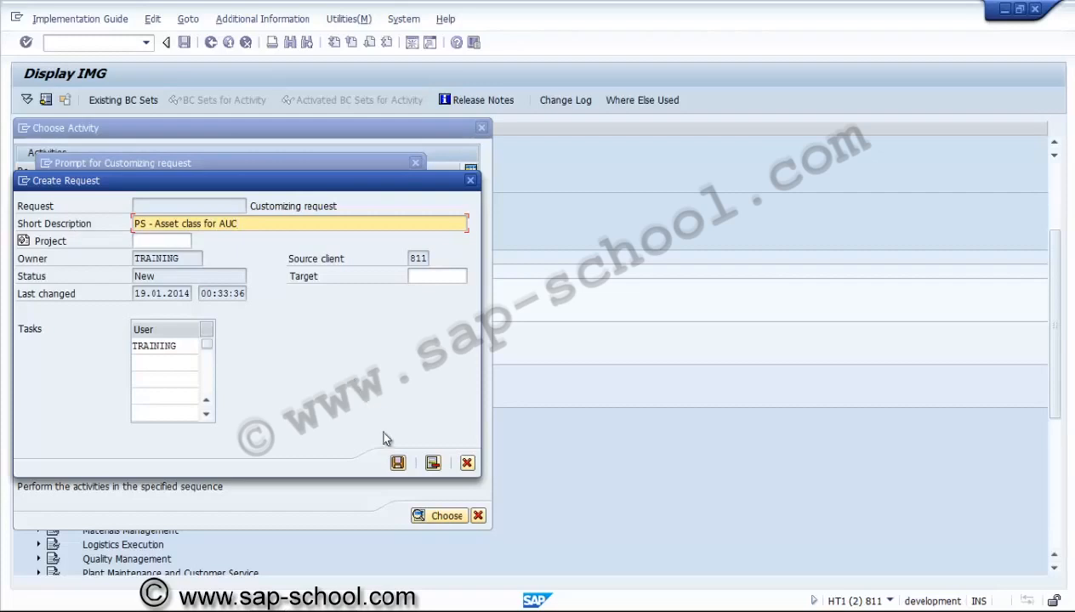
click(398, 463)
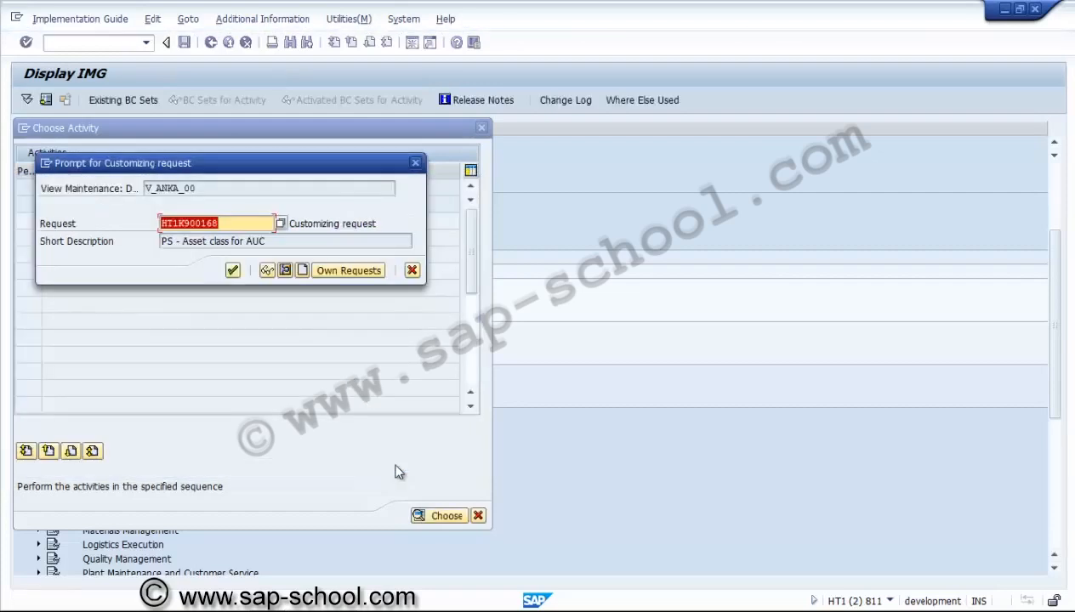
Step: Accept the new customizing request for the asset class, check the class list and return to the activity selection
click(232, 270)
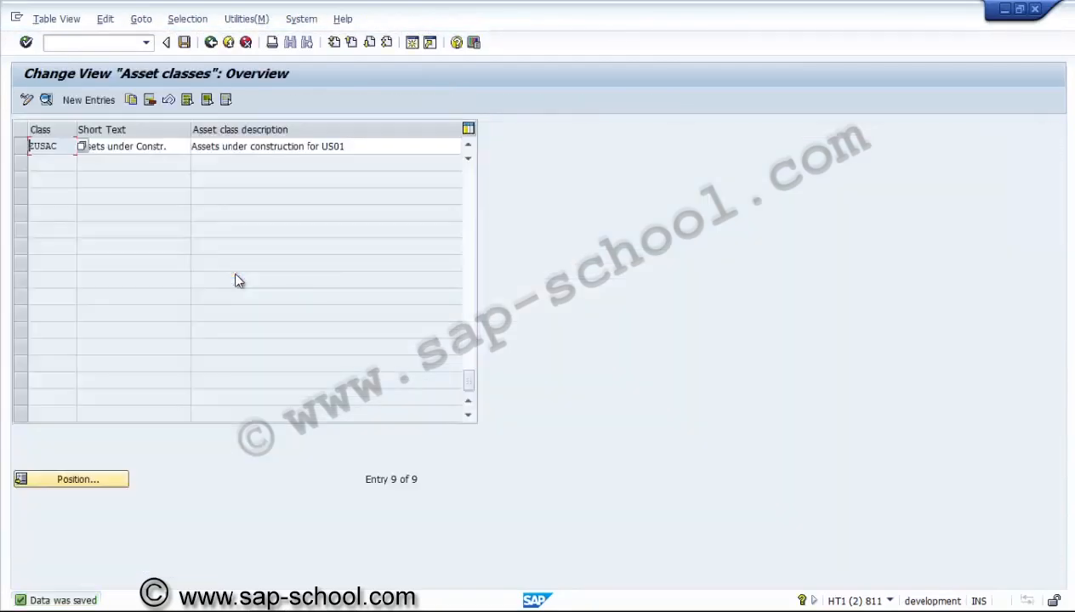
click(143, 230)
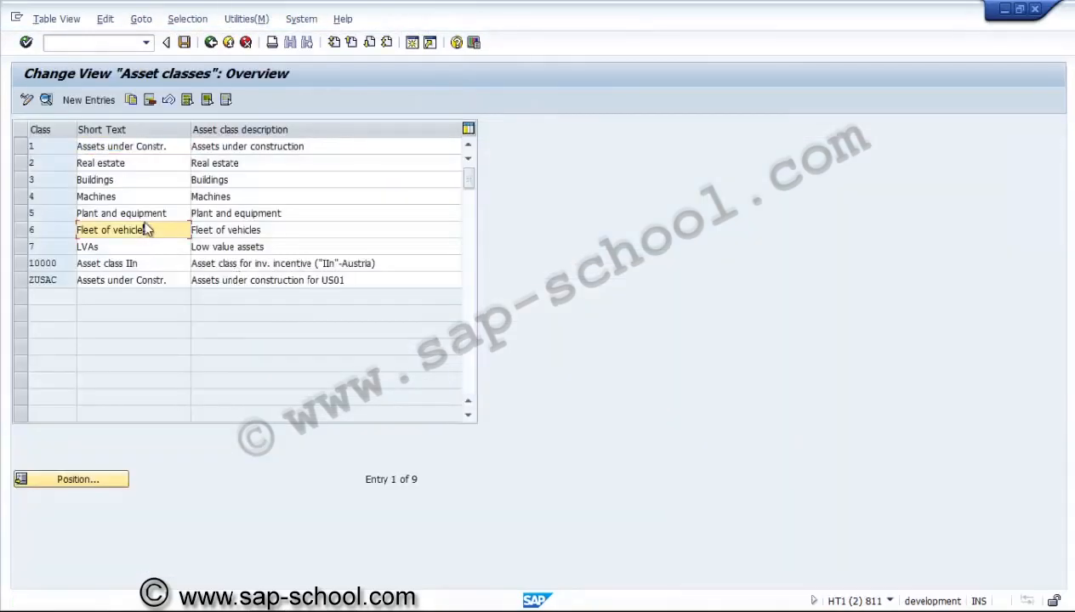
click(211, 43)
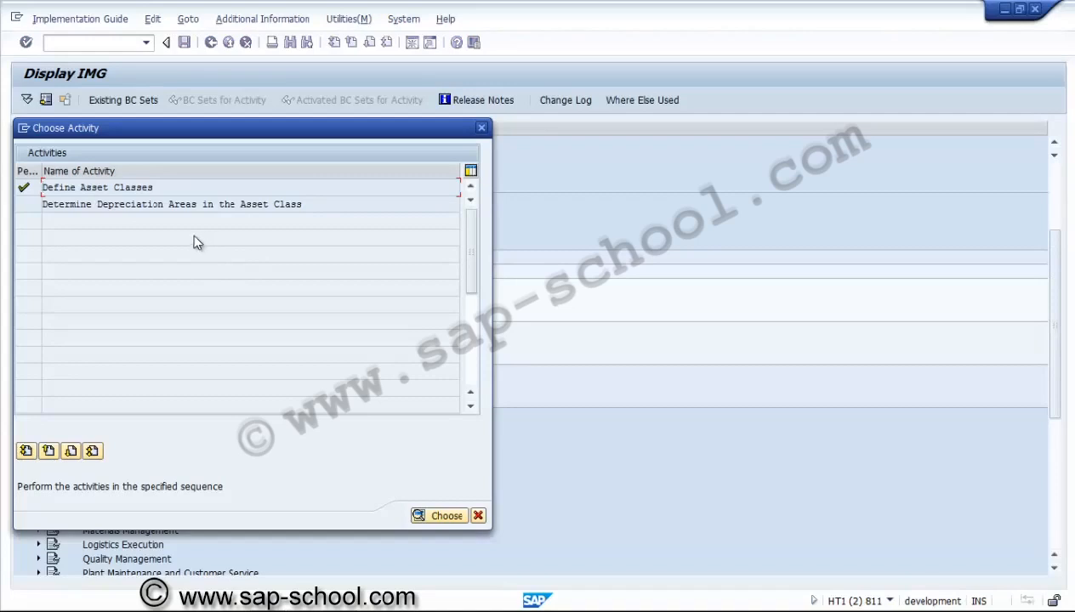
Step: Open the Determine Depreciation Areas in the Asset Class activity for chart of depreciation 1US
double_click(177, 204)
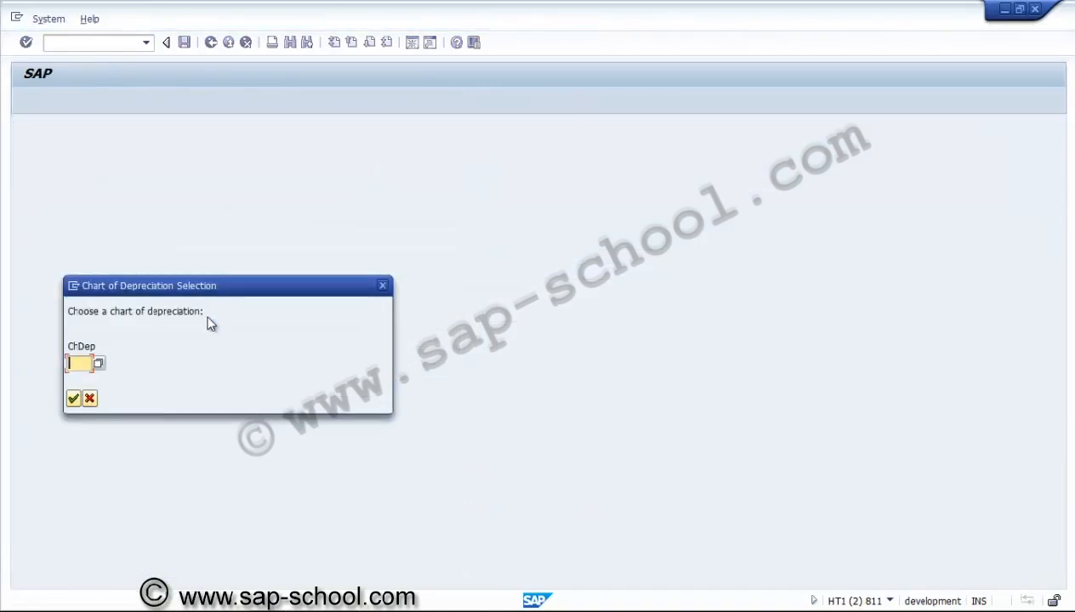
click(101, 363)
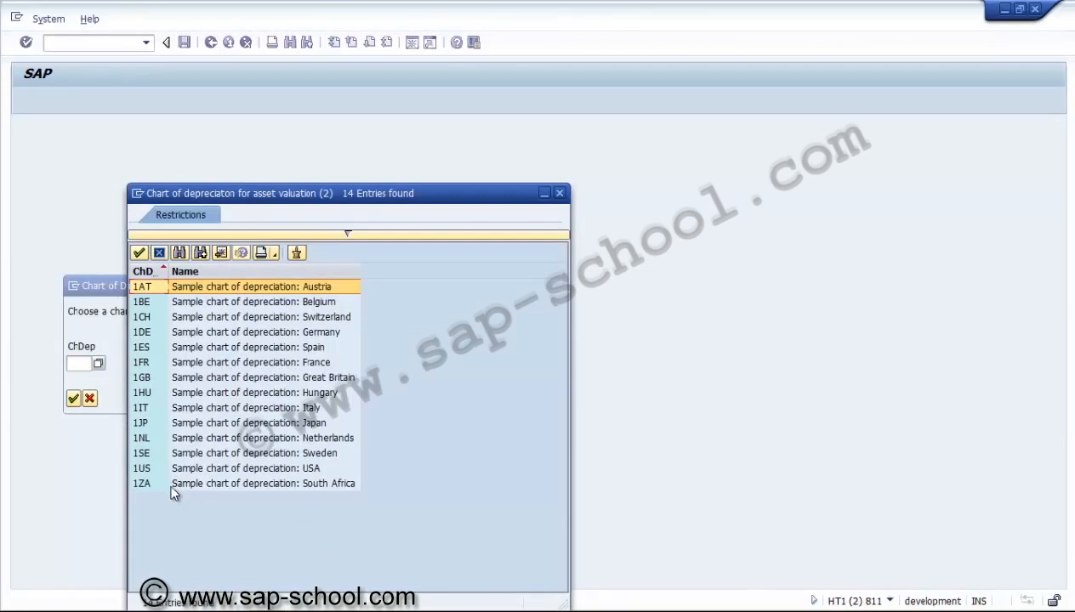
double_click(219, 468)
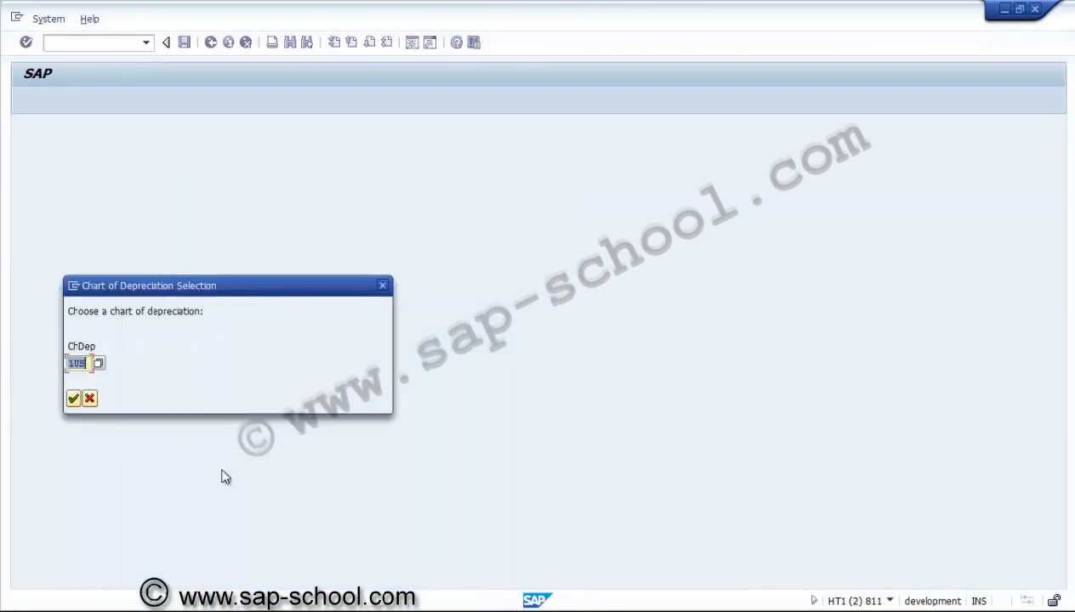
key(Return)
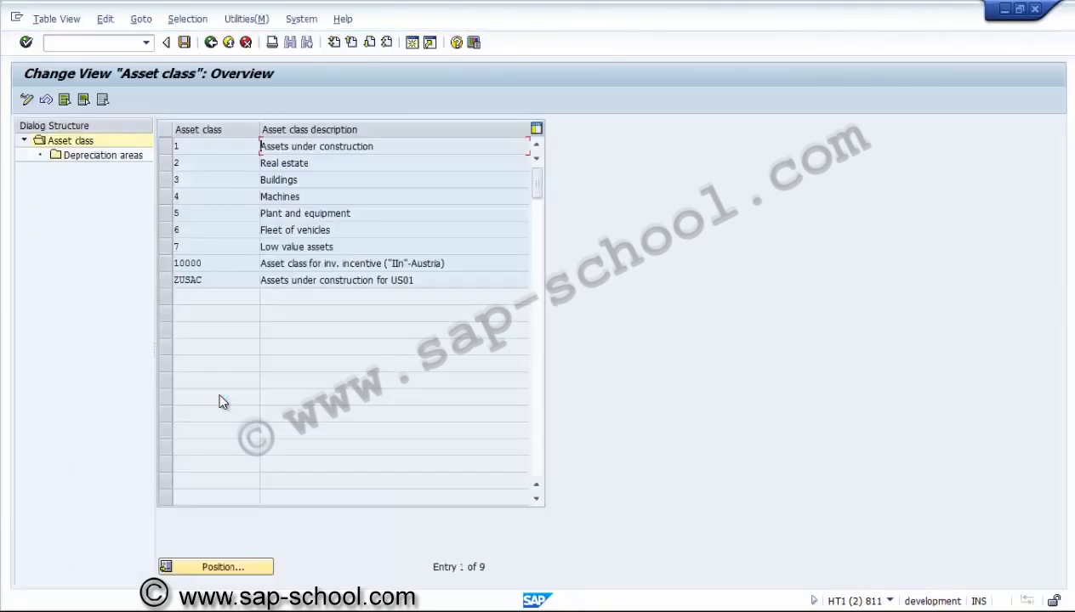
Step: Review the depreciation areas of asset class 1, Assets under construction, and return to the class list
click(164, 146)
double_click(126, 160)
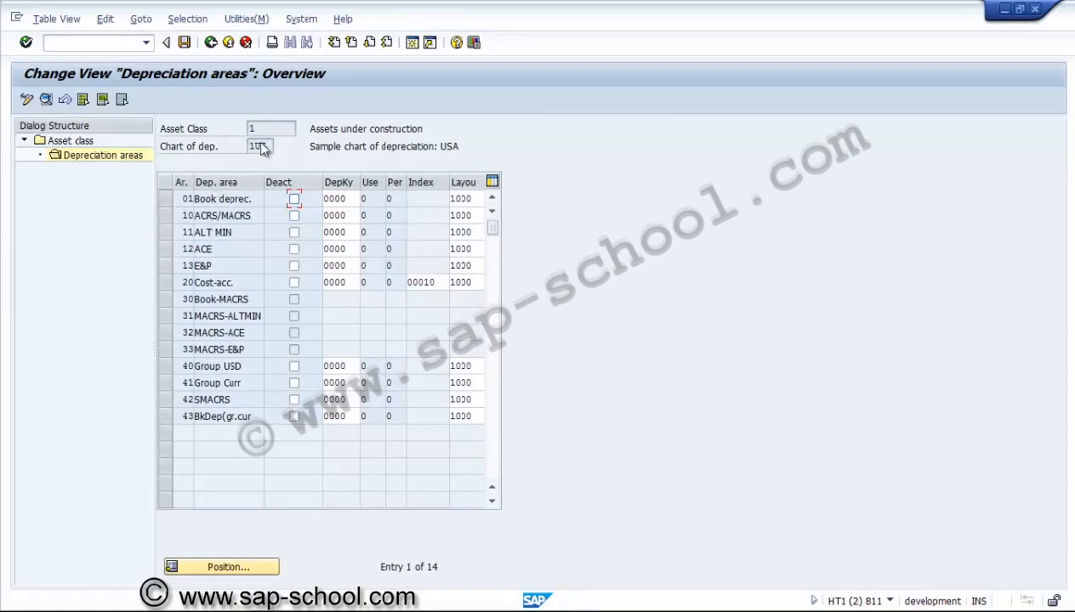
click(211, 41)
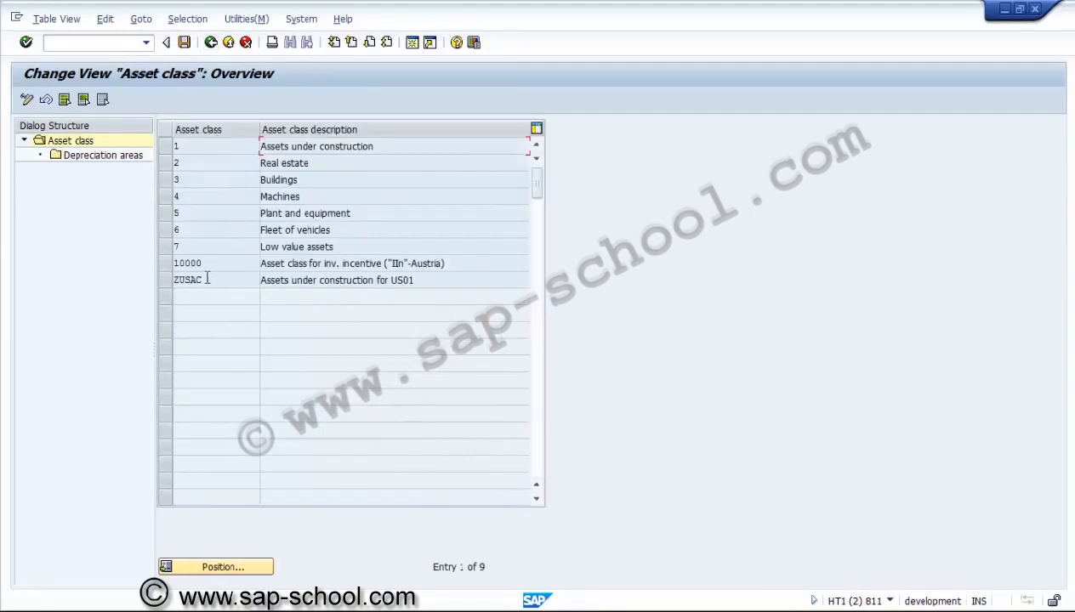
Step: Review the depreciation areas of asset class ZUSAC, leave the view and close the activity selection
click(165, 280)
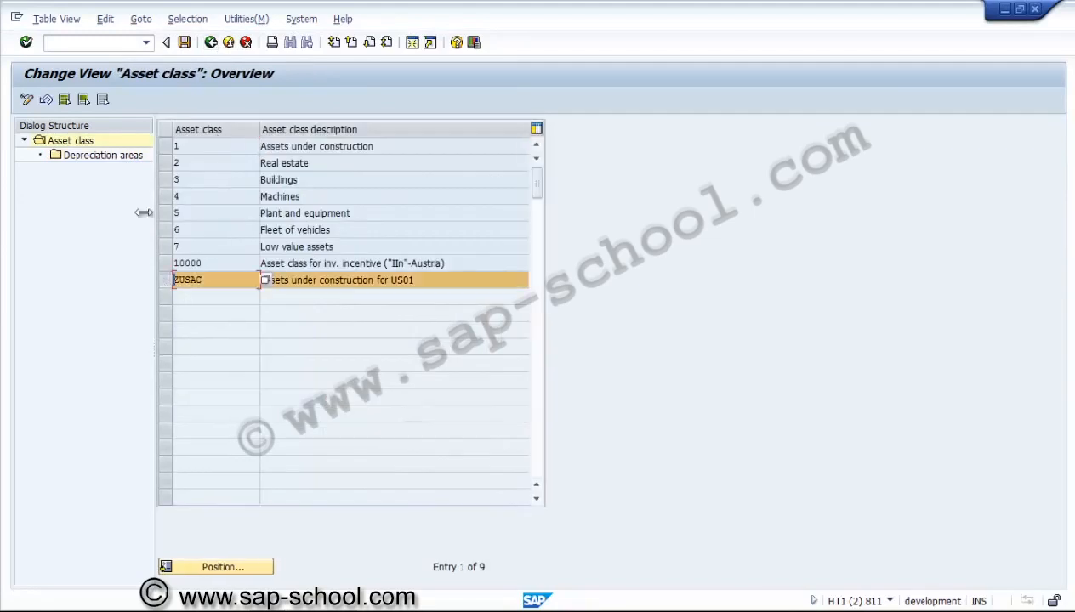
double_click(132, 161)
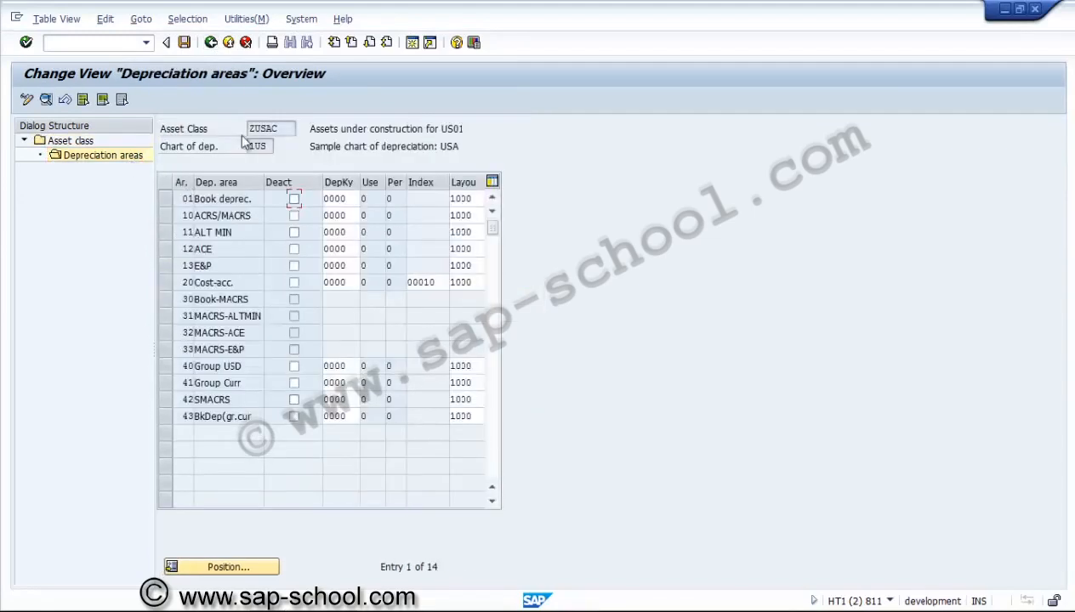
click(185, 44)
click(212, 48)
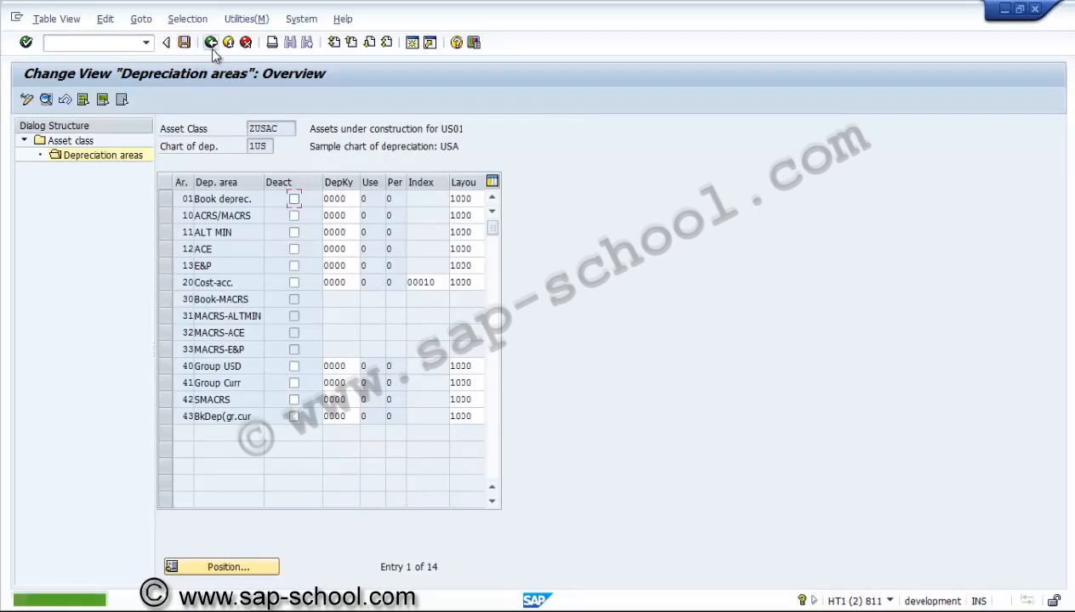
click(211, 48)
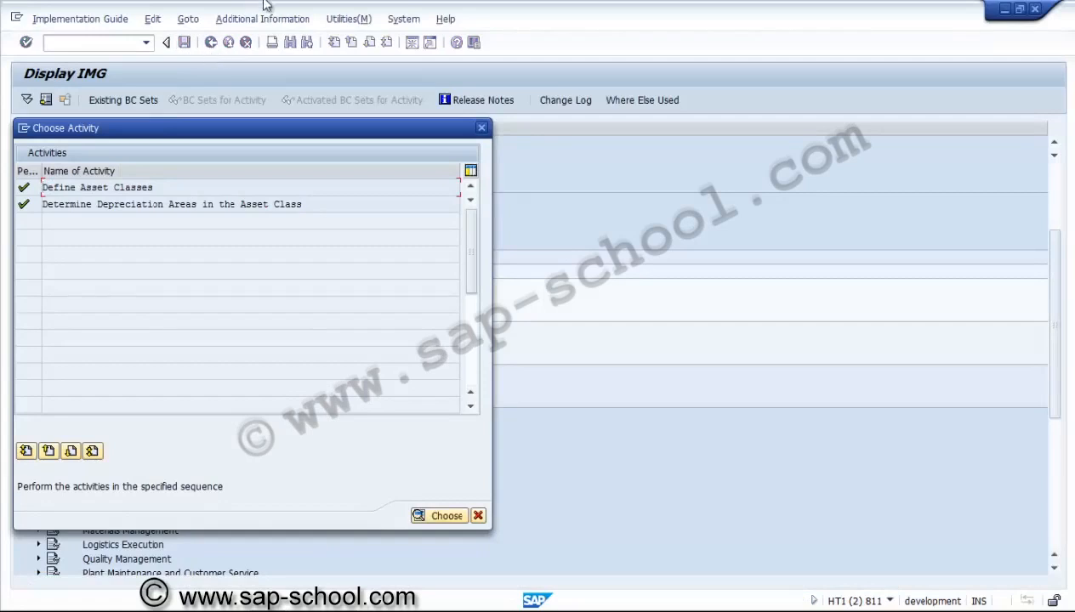
click(476, 514)
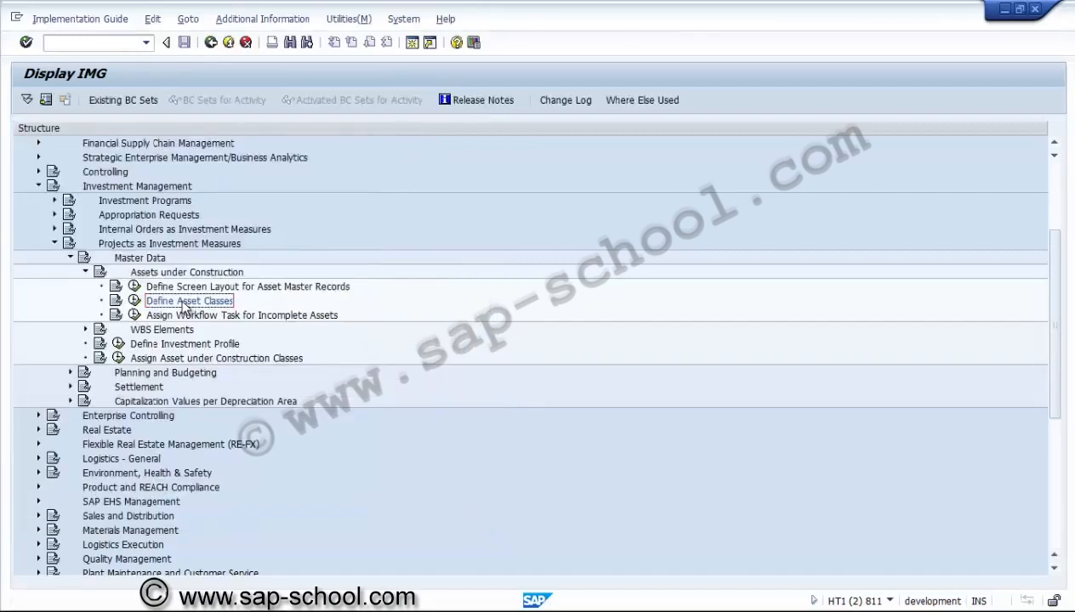
Step: Open Specify Chart-of-Dep.-Dependent Screen Layout/Acct Assignment for asset classes in the organizational structures of Asset Accounting under Financial Accounting
click(71, 259)
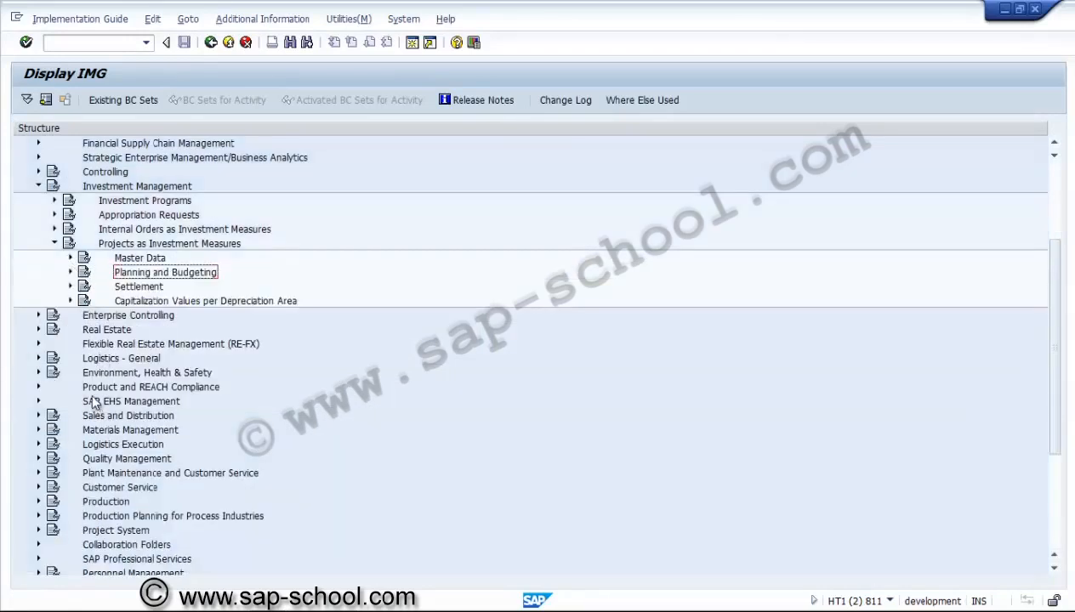
click(1053, 179)
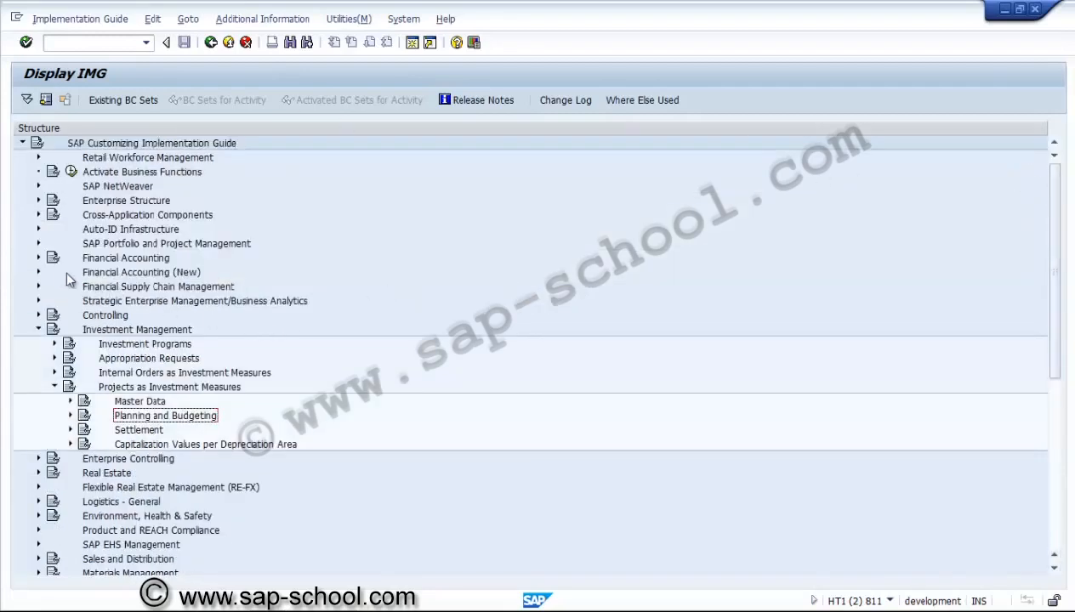
click(37, 257)
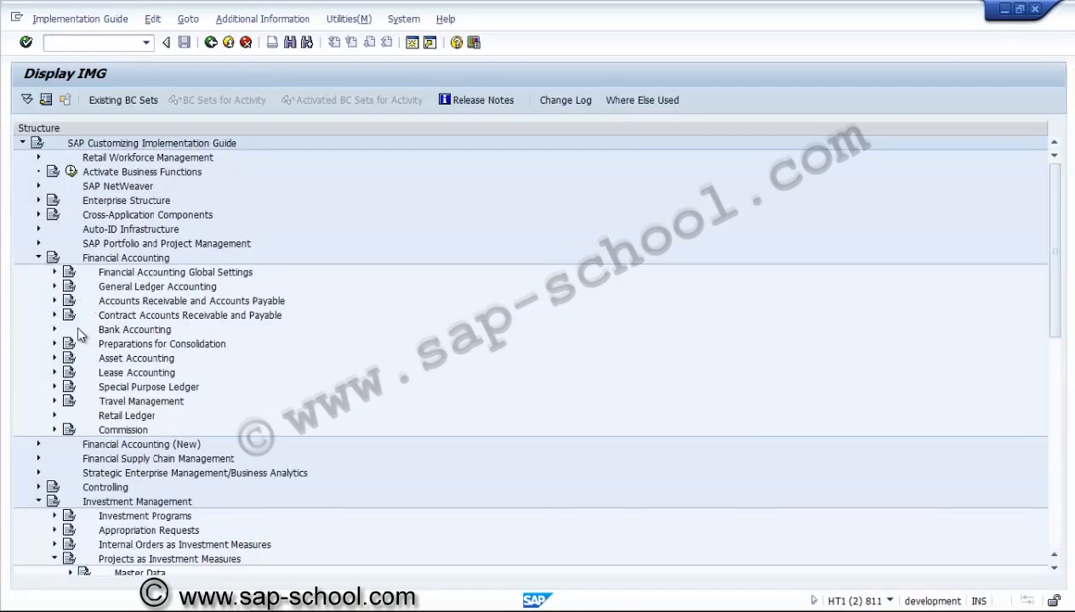
click(53, 358)
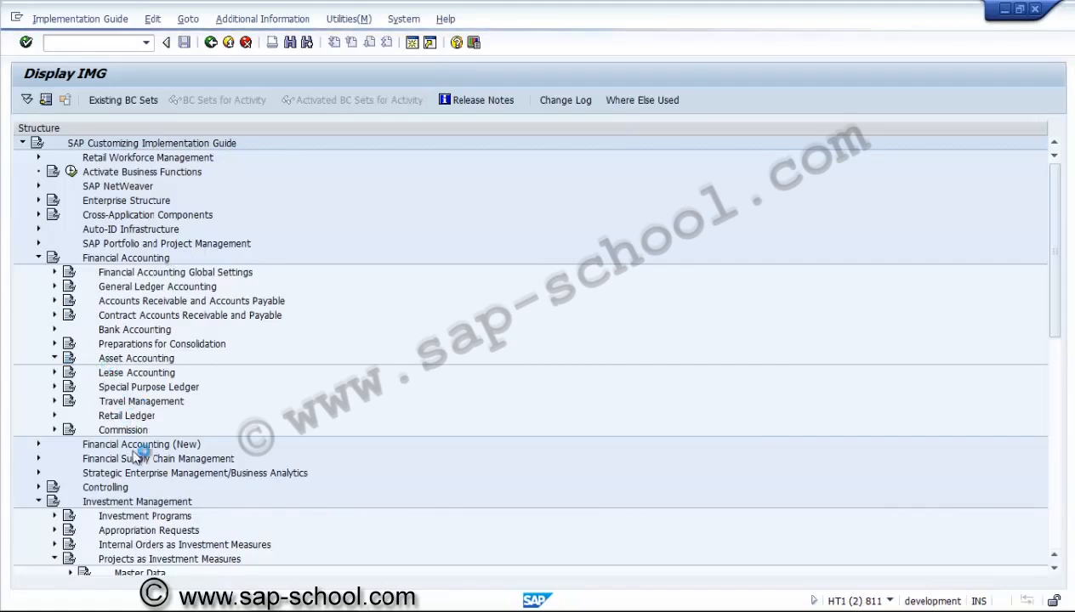
click(119, 388)
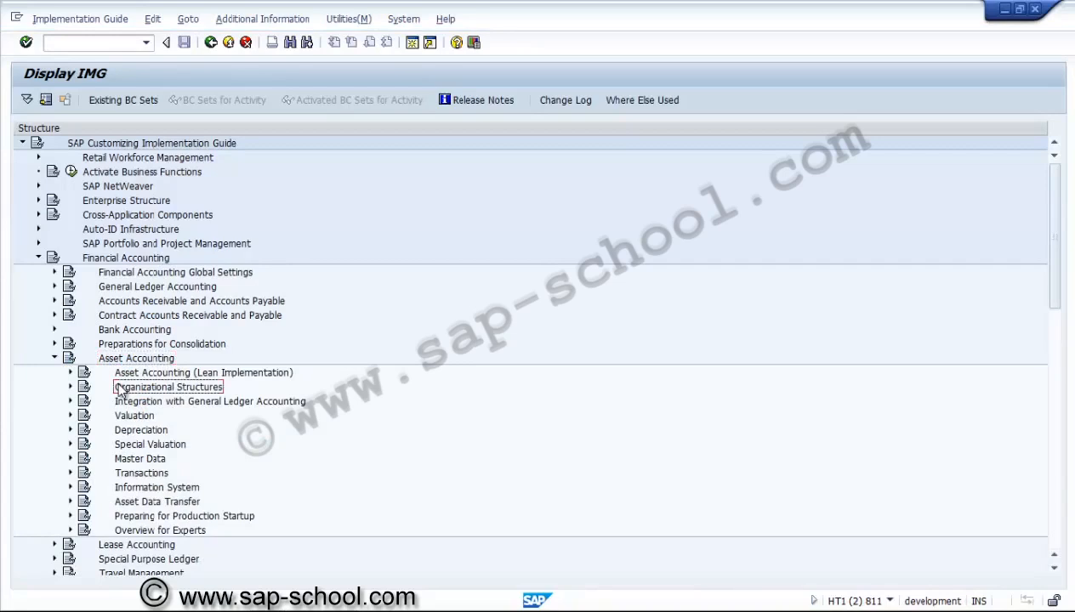
click(72, 388)
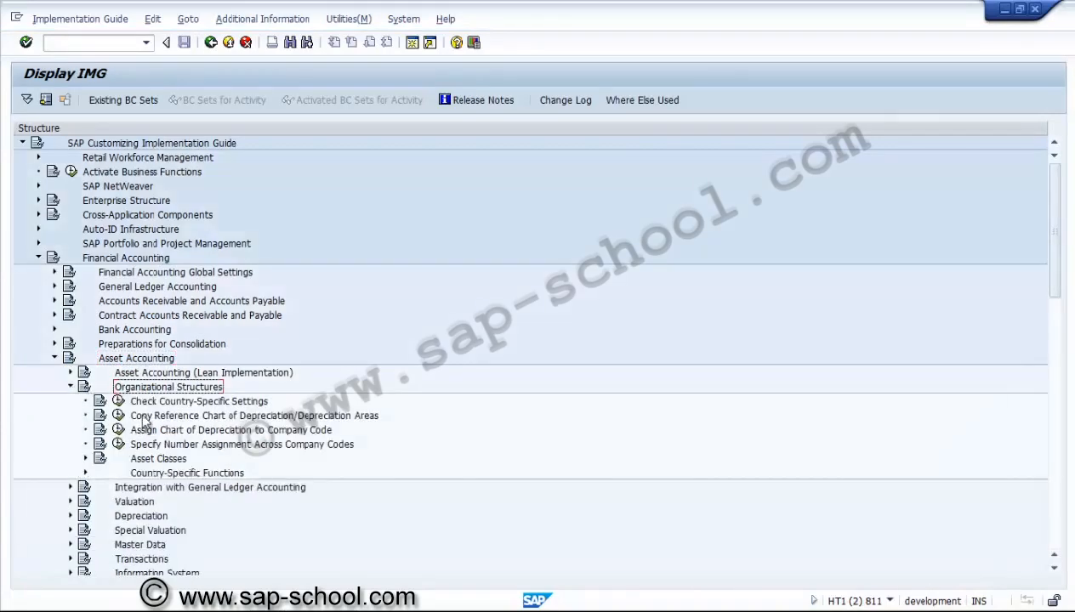
click(86, 459)
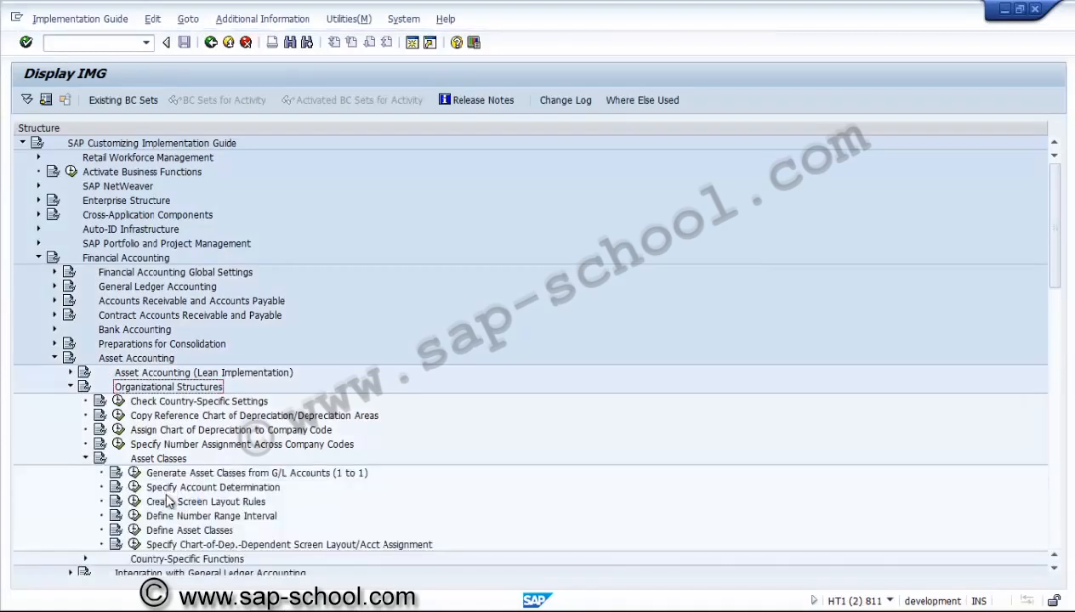
click(173, 547)
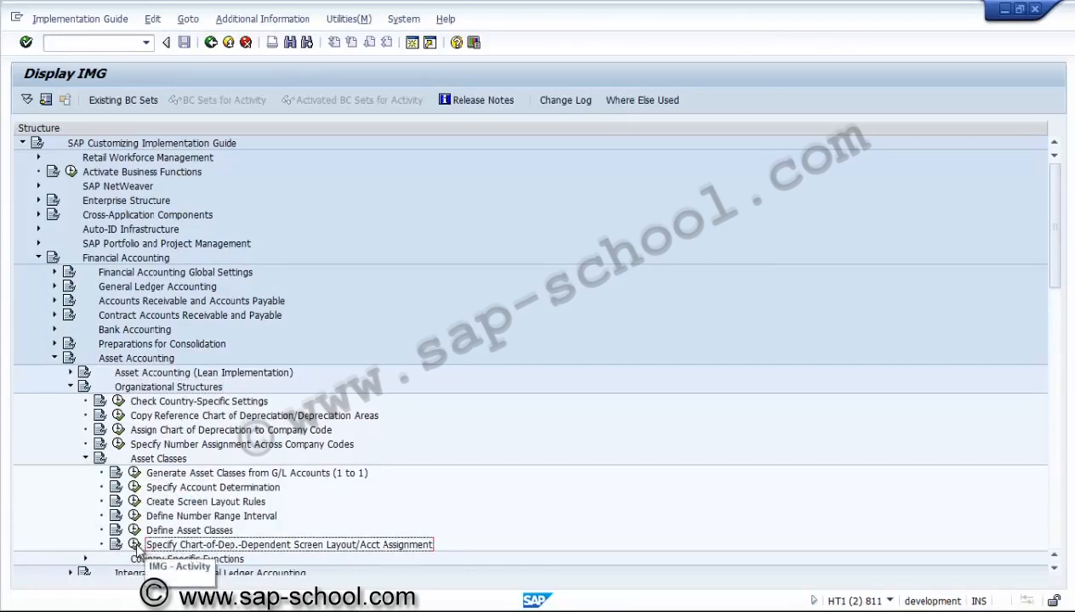
click(135, 546)
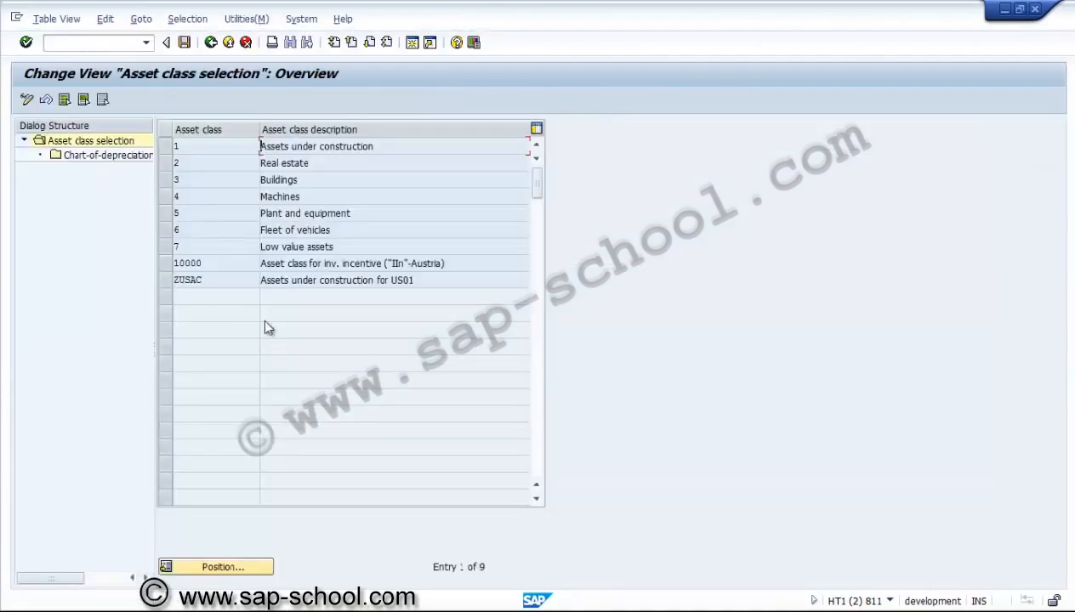
Step: Add a new chart-of-depreciation-dependent entry for asset class ZUSAC with chart of depreciation 1US
click(213, 280)
click(166, 279)
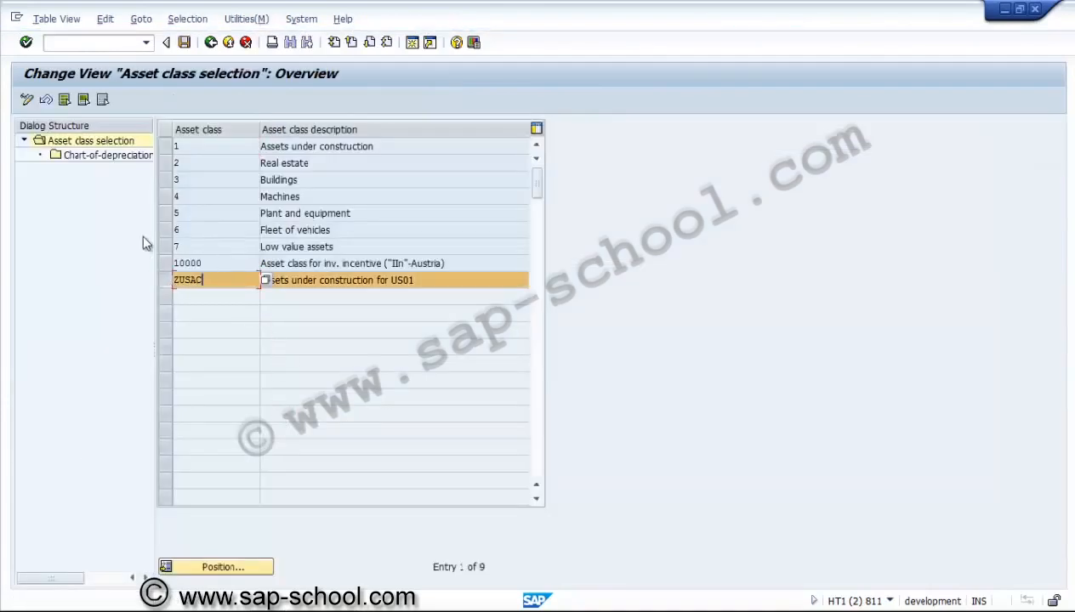
double_click(111, 157)
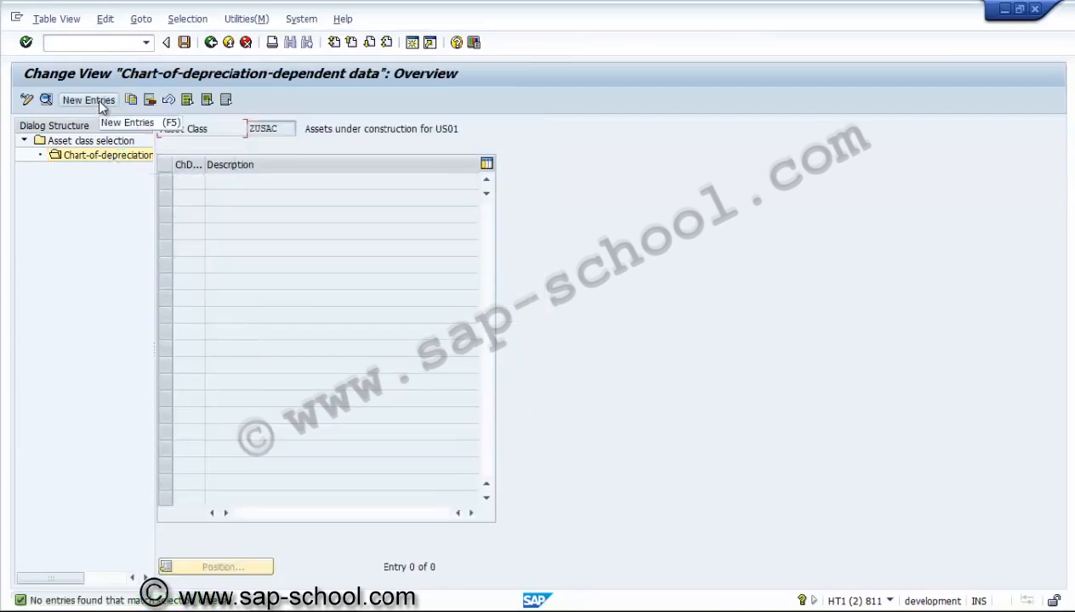
click(98, 99)
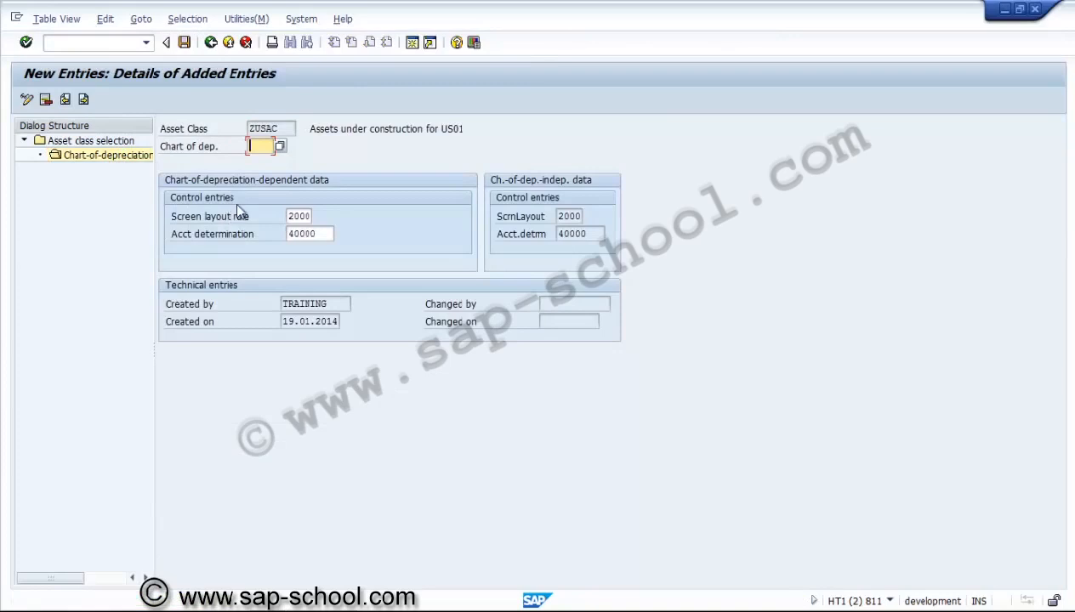
click(279, 146)
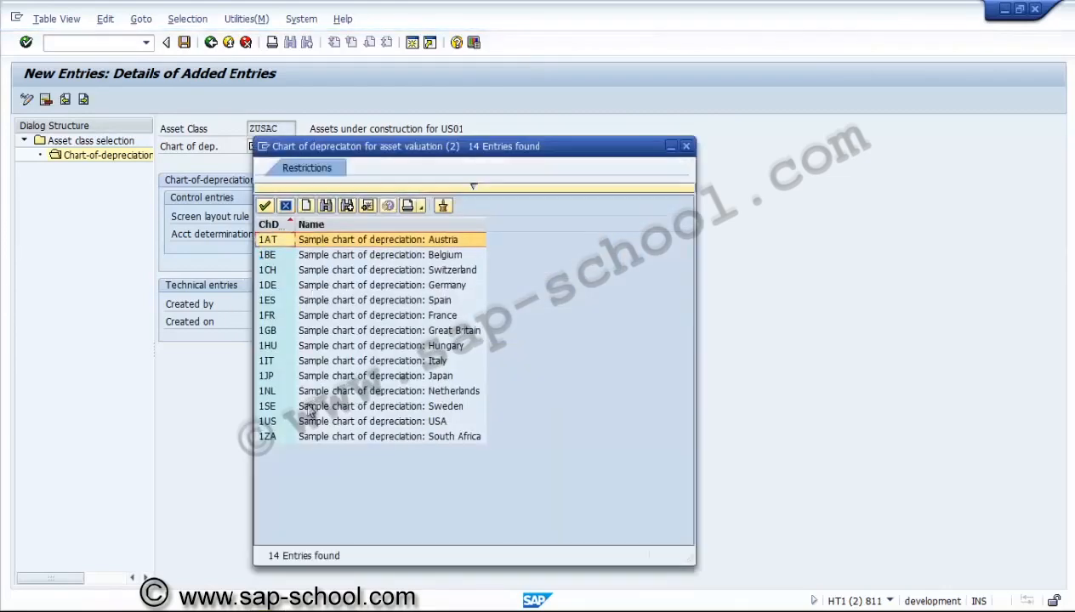
double_click(272, 421)
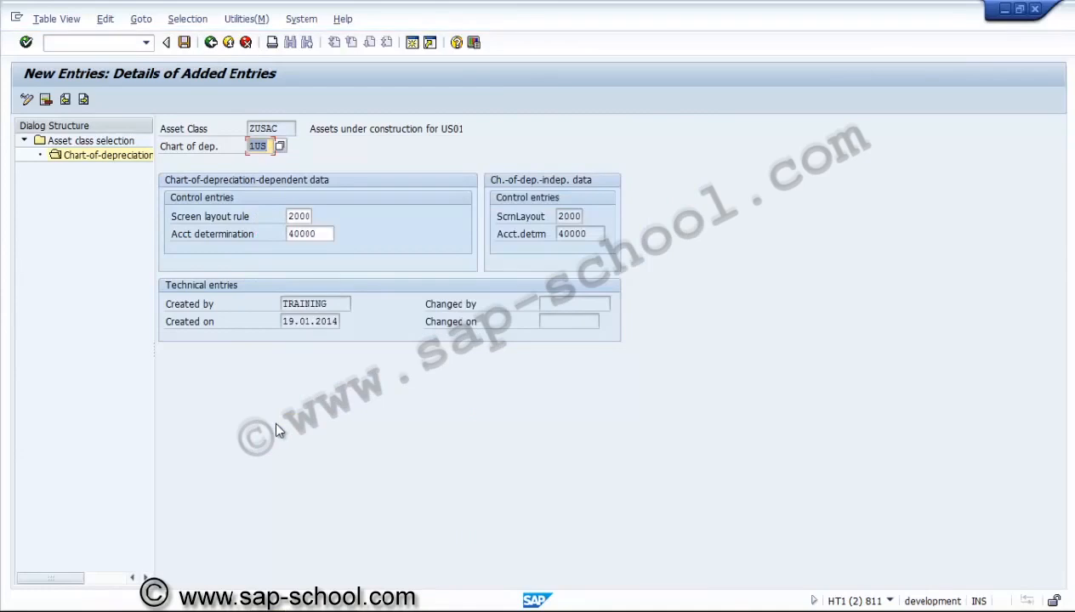
key(Return)
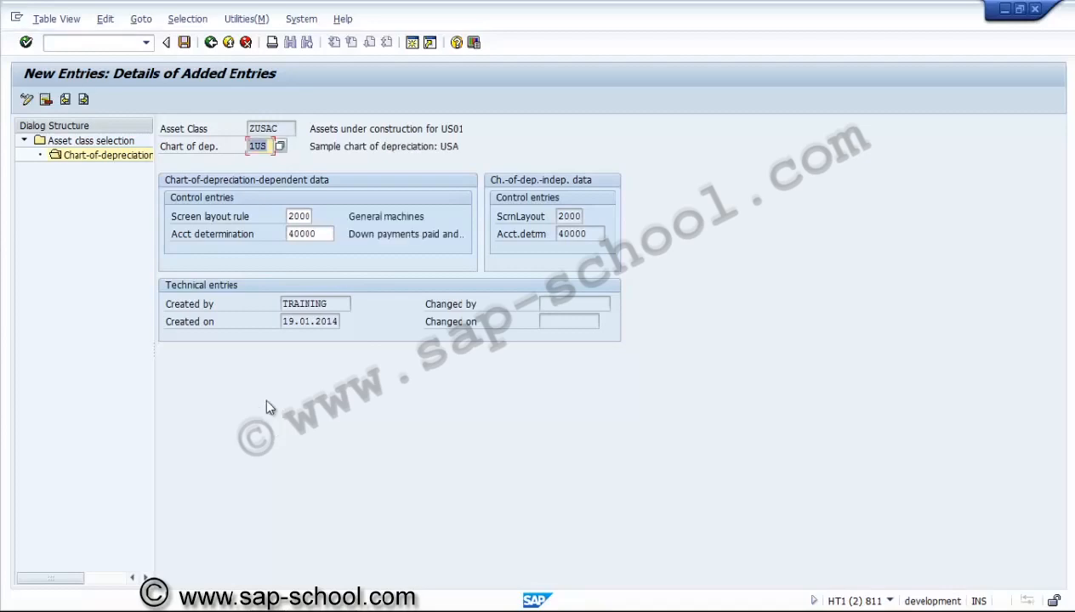
Step: Save the entry under a new customizing request described as "PS - Assign thedepreciation type to Asset class"
click(185, 42)
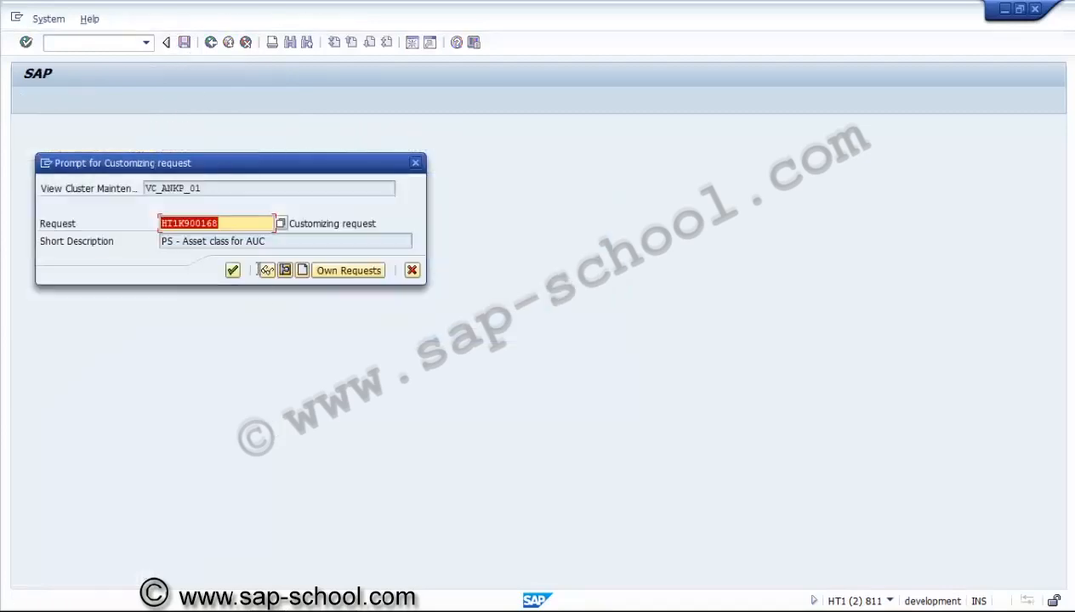
click(303, 270)
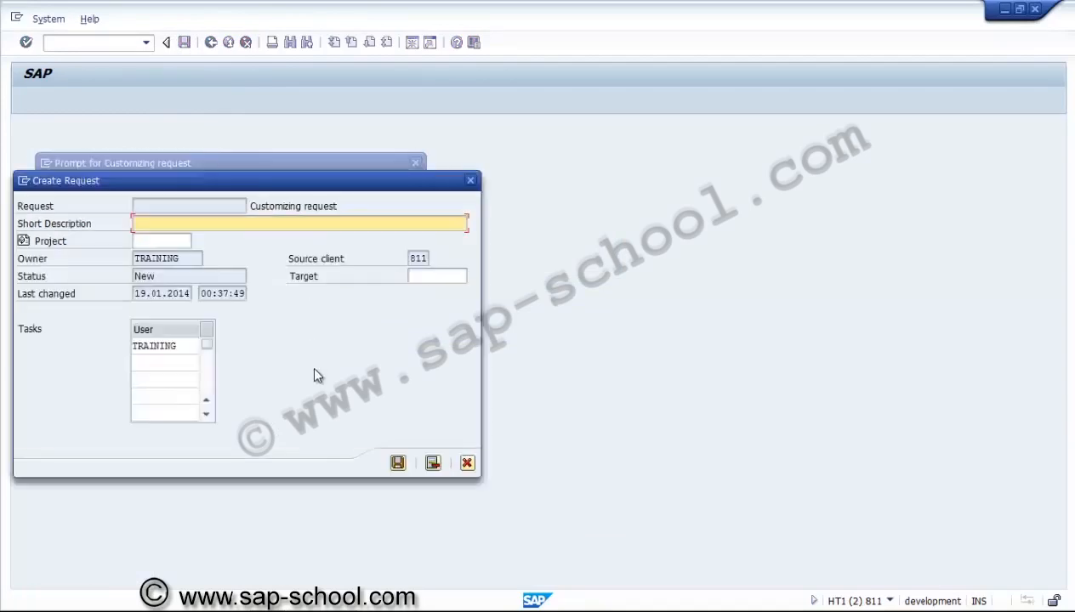
text(PS - Assign thedepre)
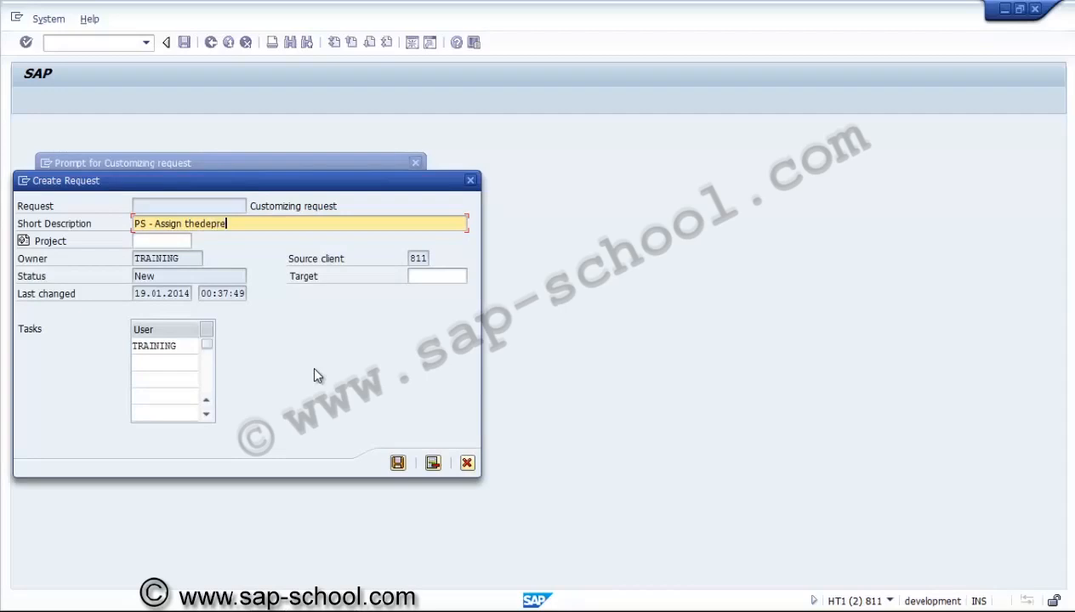
text(ciation type to Asset class)
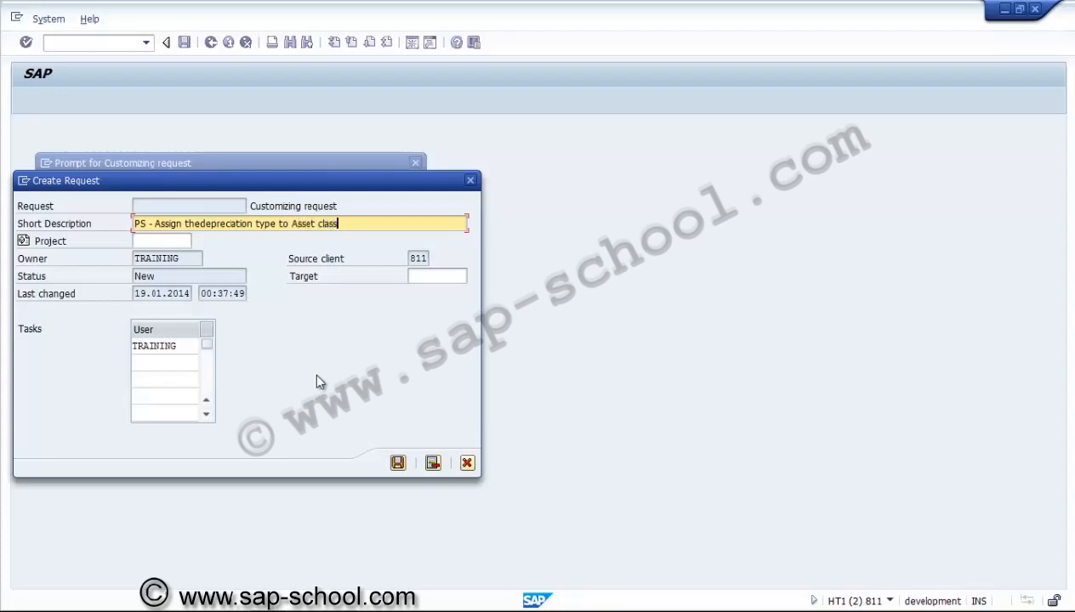
click(397, 463)
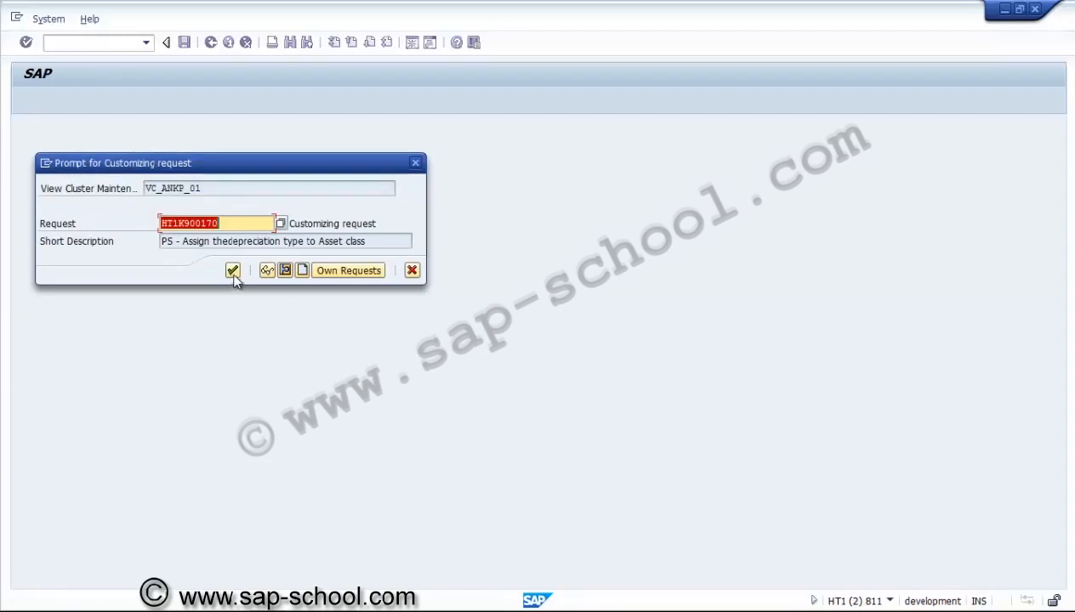
click(234, 274)
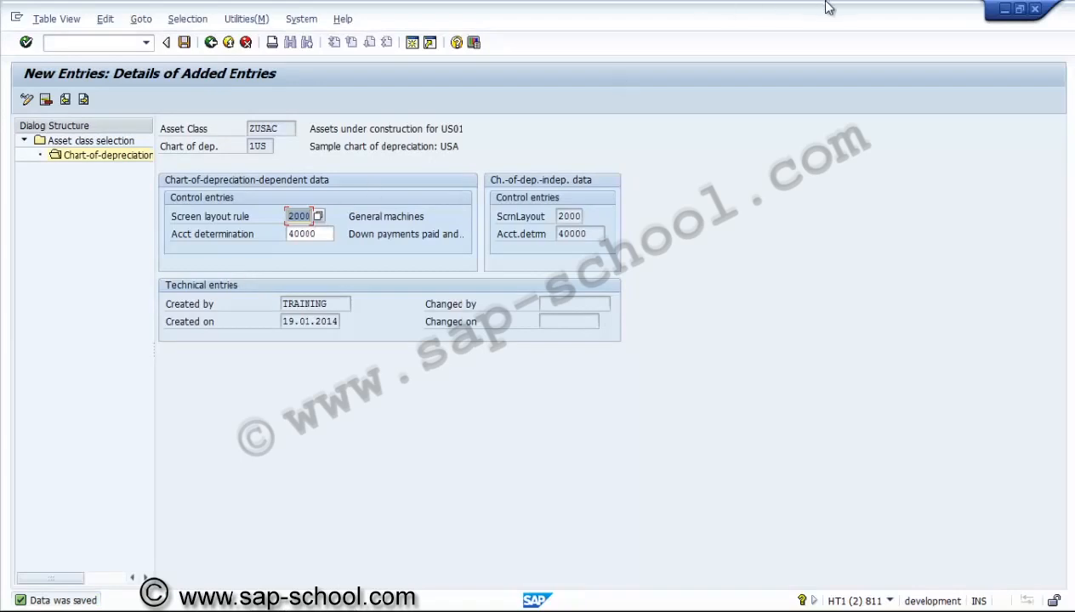
Step: Leave the asset class entry and switch to an SAP Easy Access session
click(1002, 7)
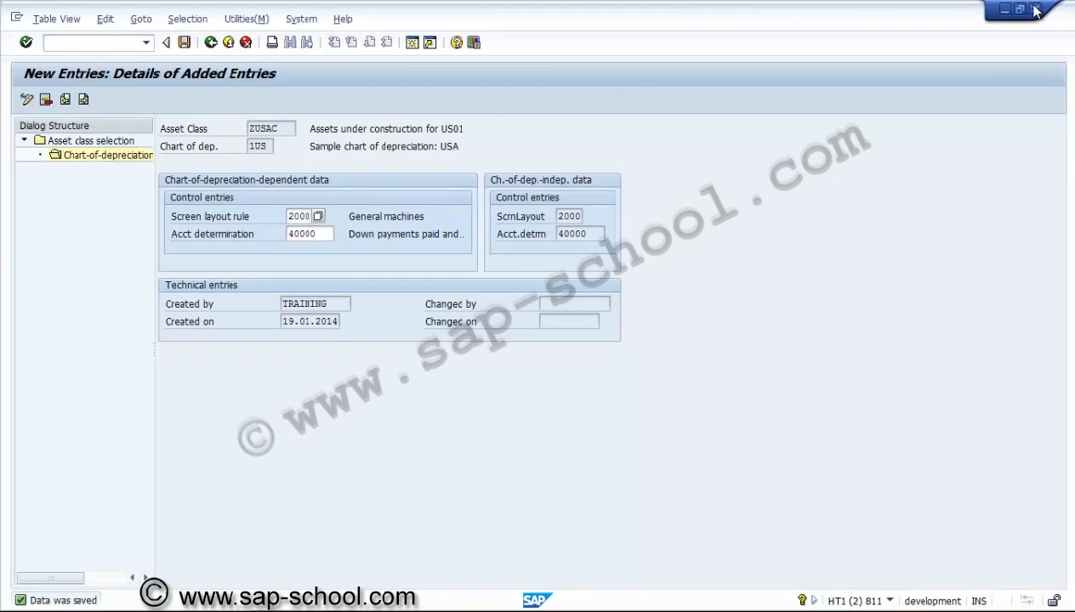
click(666, 248)
mouse_move(291, 606)
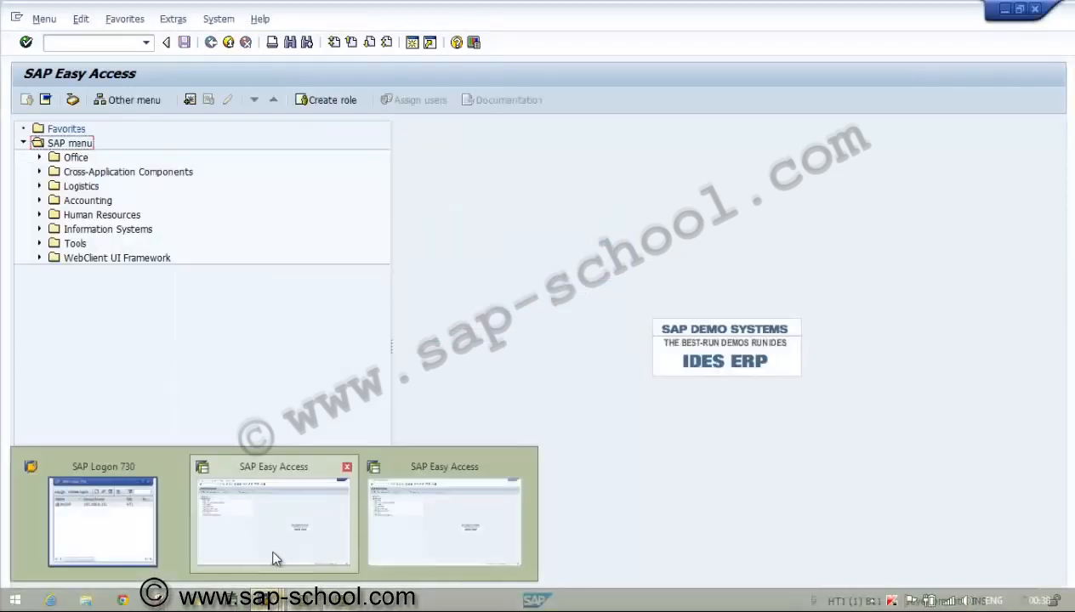
click(273, 557)
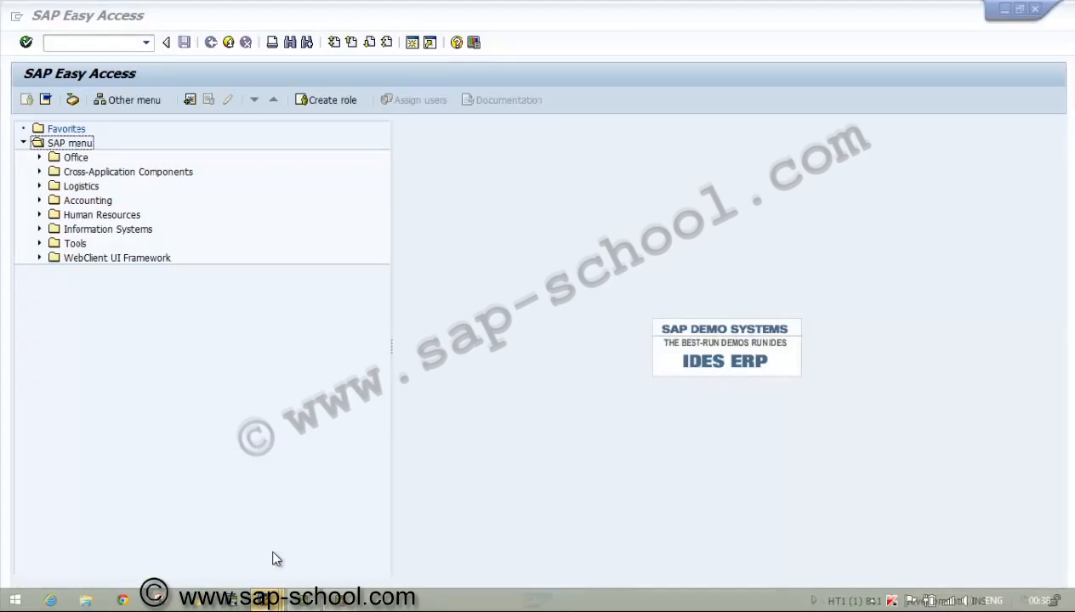
Step: Start transaction spro and display the SAP Reference IMG
click(95, 44)
text(spro)
key(Return)
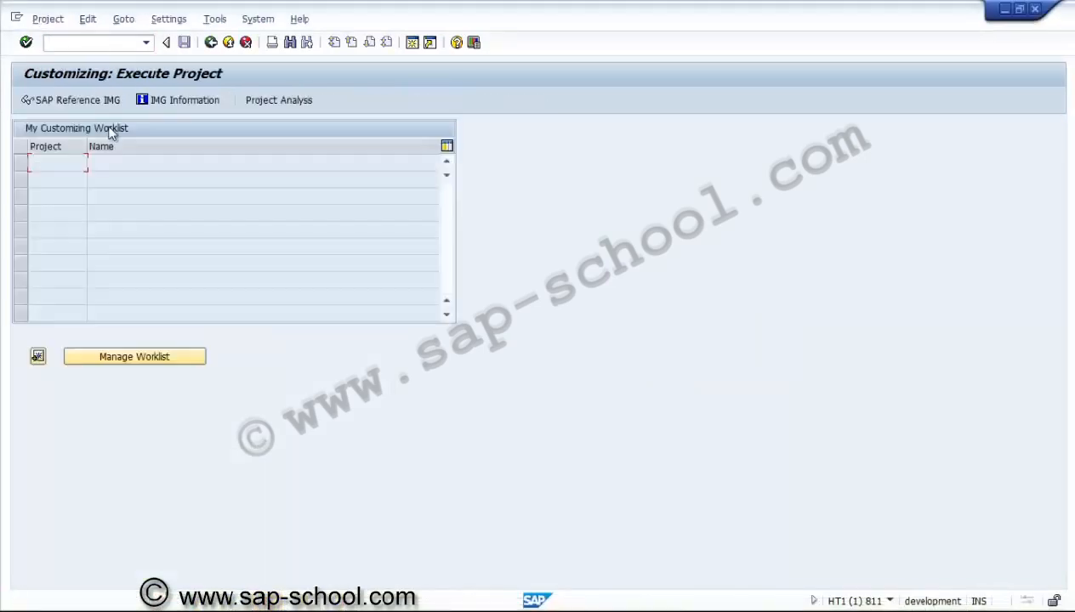
click(75, 102)
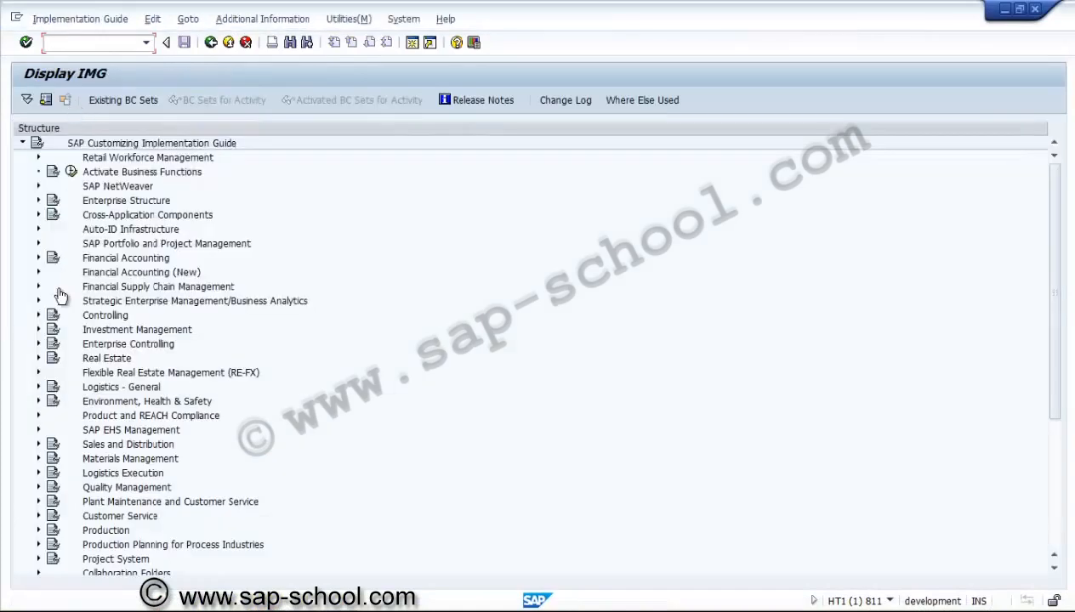
Step: Open the Define Investment Profile activity in the master data of Projects as Investment Measures under Investment Management
click(38, 330)
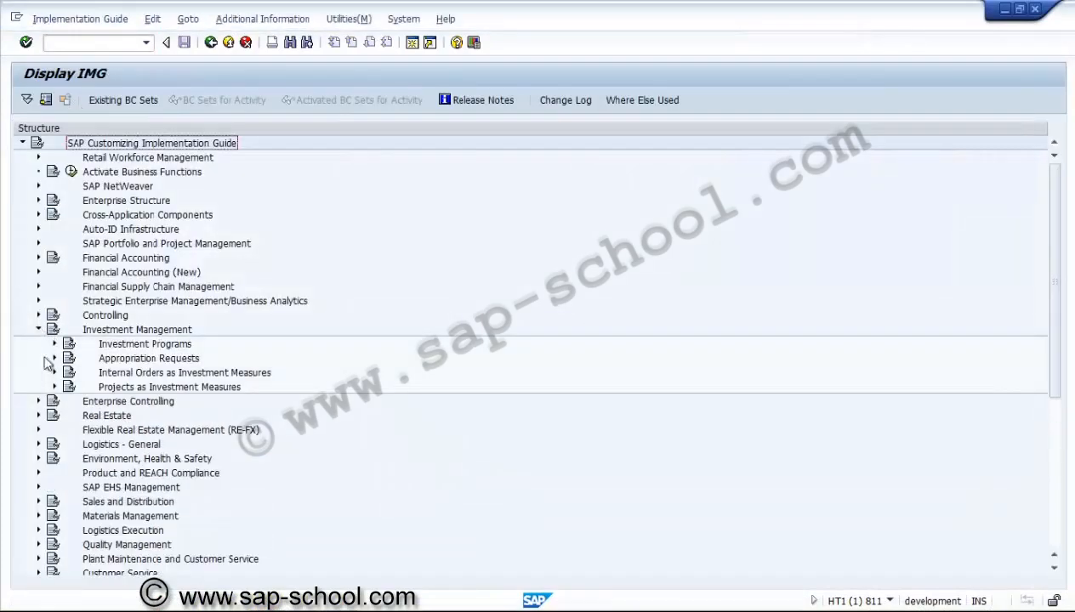
click(55, 387)
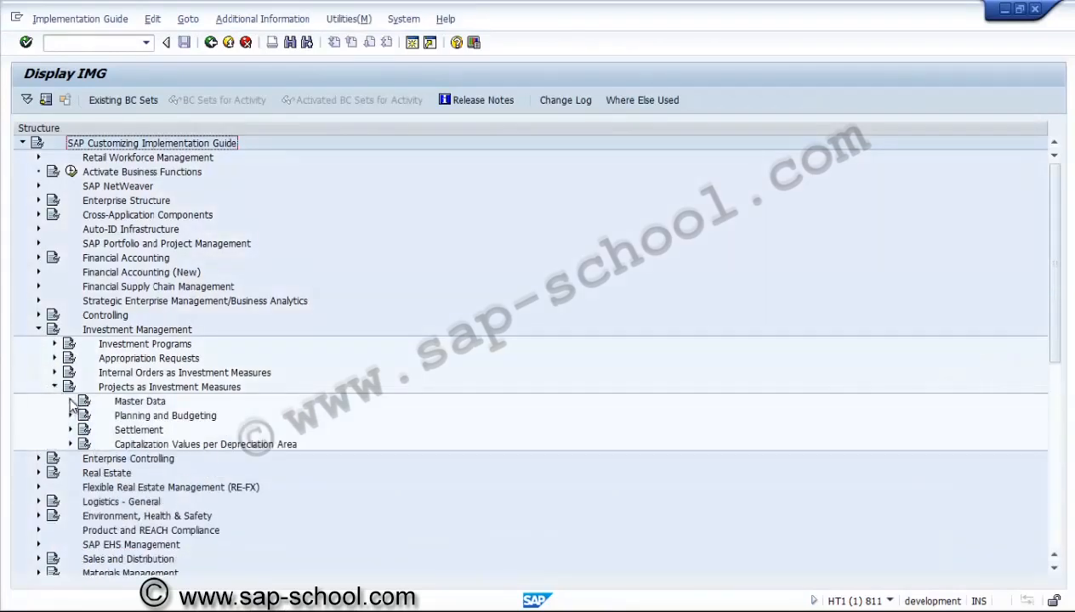
click(70, 403)
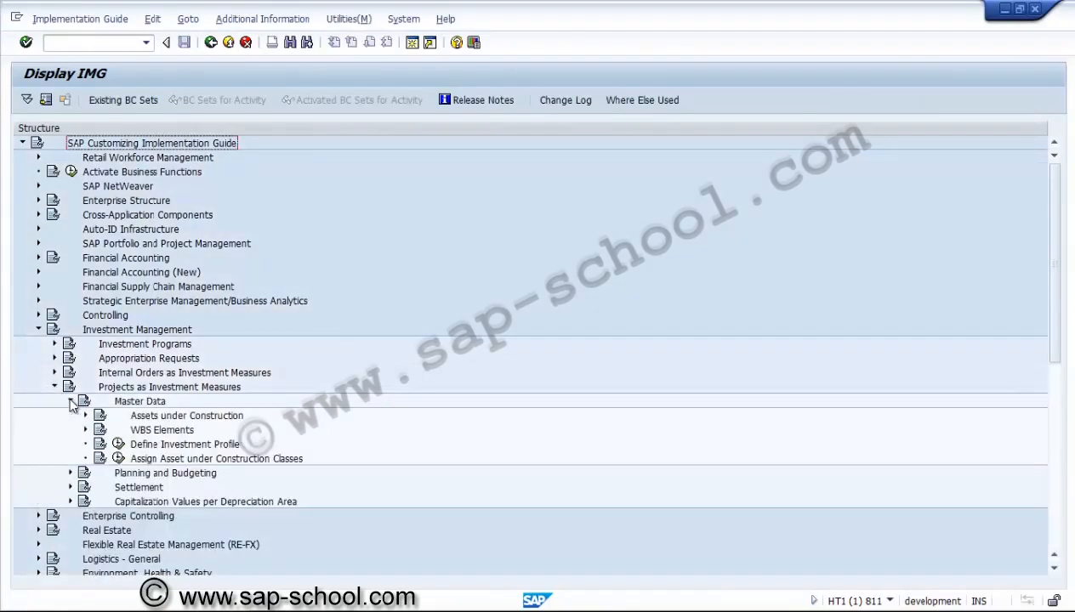
click(119, 444)
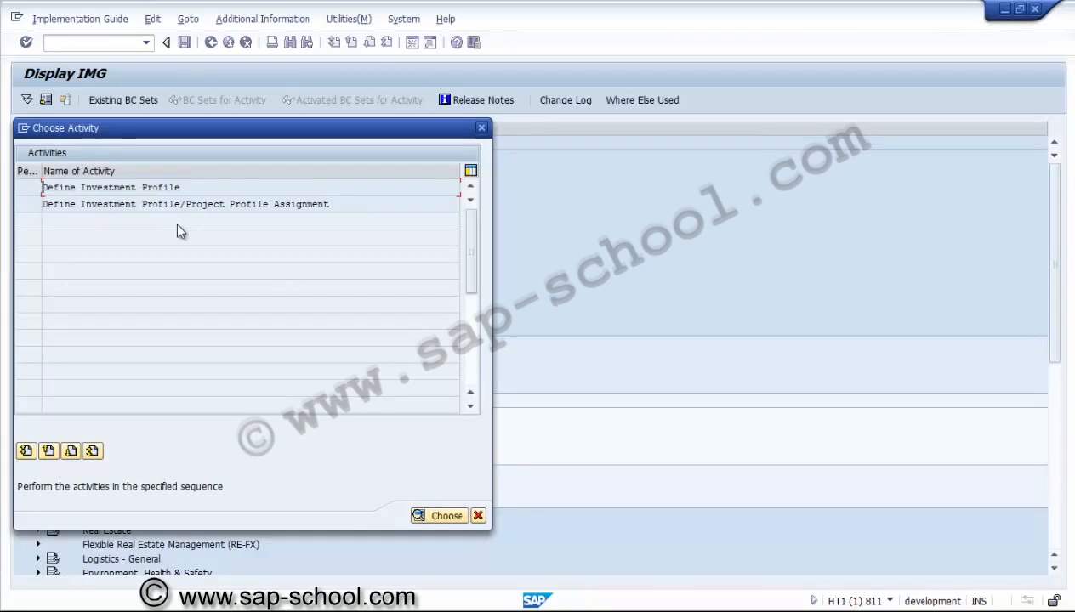
double_click(127, 191)
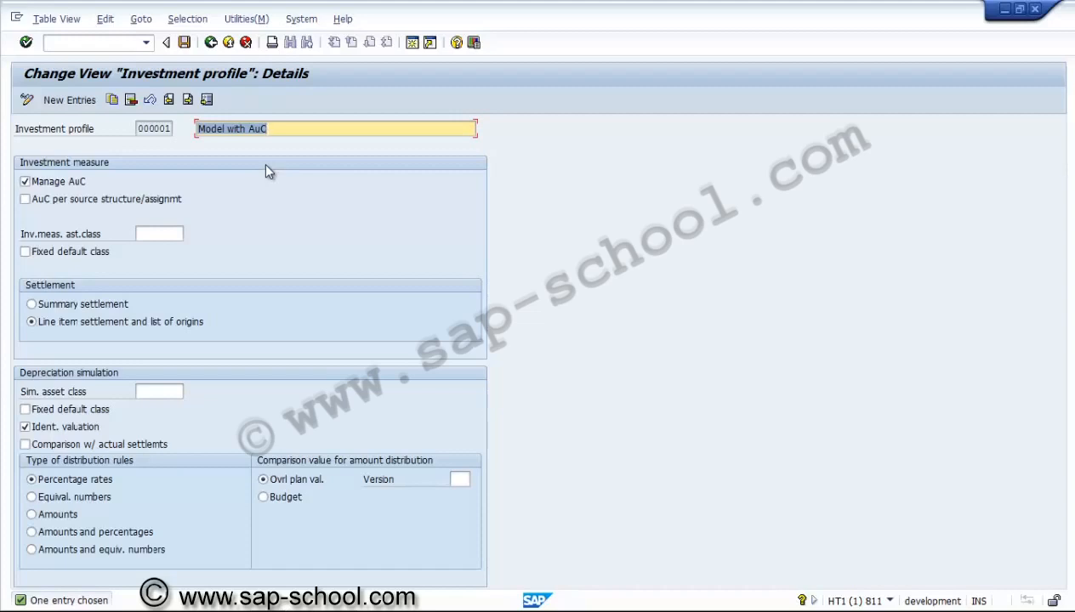
Step: Copy investment profile 000001 as ZUSI01 and name it "Investment profile for AuC"
click(113, 99)
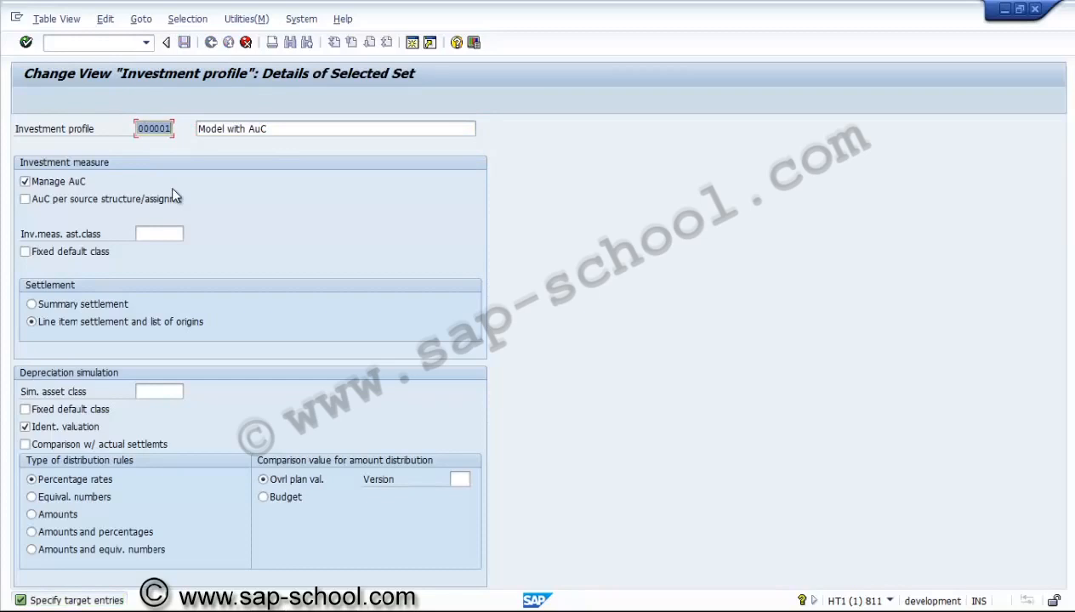
text(ZUSI01)
click(248, 128)
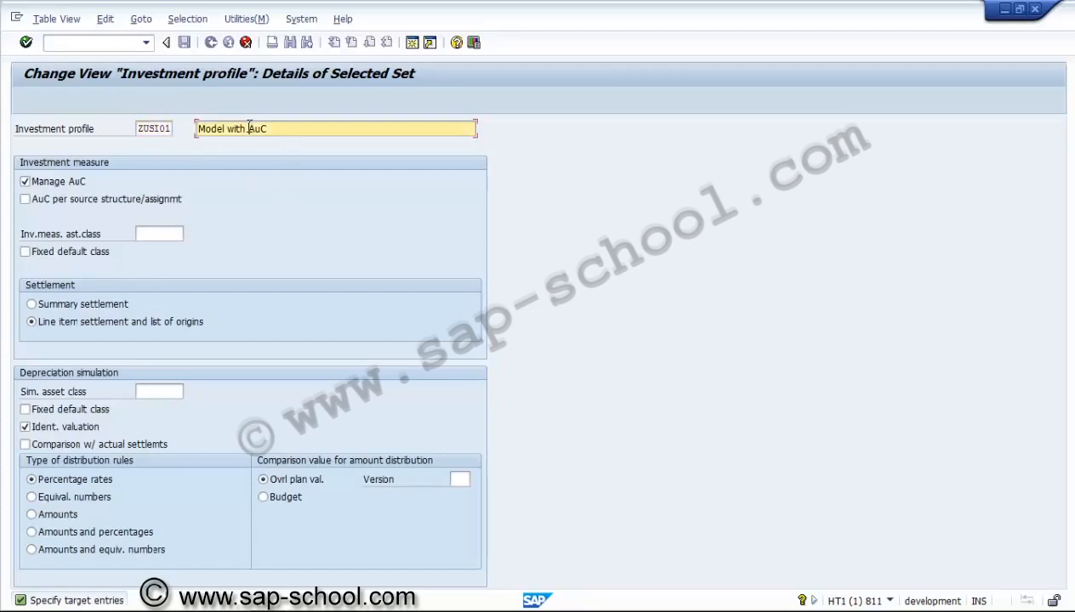
key(BackSpace)
key(BackSpace)
key(BackSpace)
key(BackSpace)
key(BackSpace)
key(BackSpace)
key(BackSpace)
key(BackSpace)
key(BackSpace)
key(BackSpace)
key(BackSpace)
text(in)
key(BackSpace)
key(BackSpace)
text(iN)
key(BackSpace)
key(BackSpace)
key(Tab)
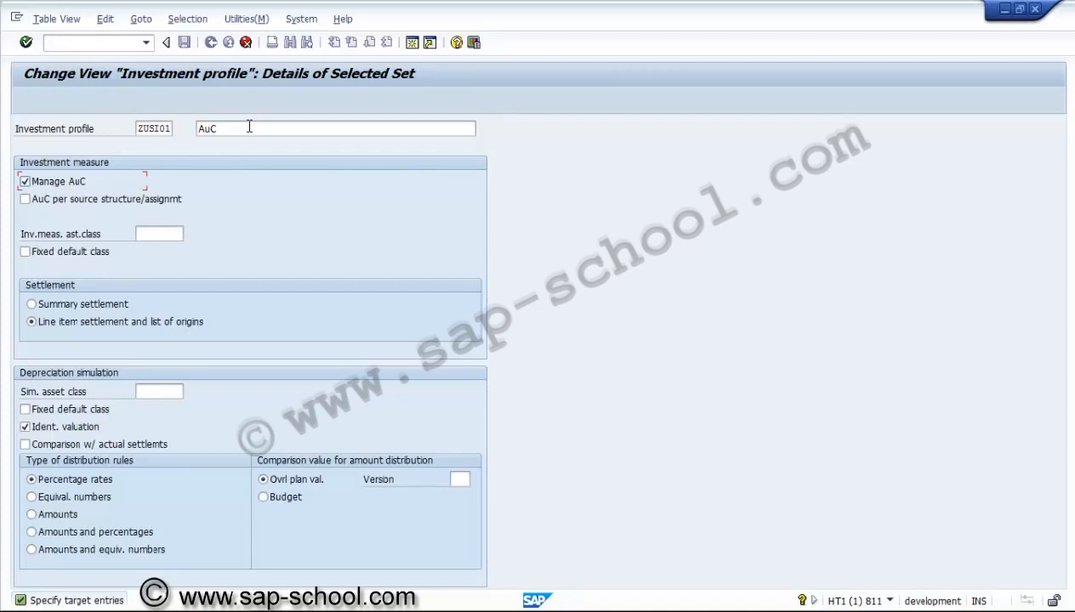
click(199, 127)
text(Inv)
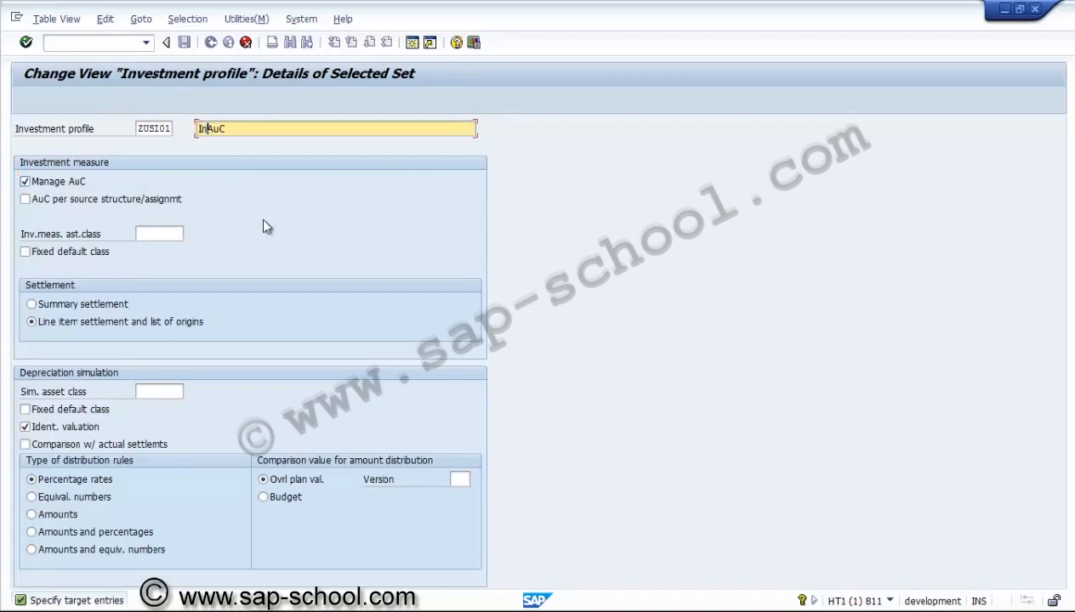
text(estment profile )
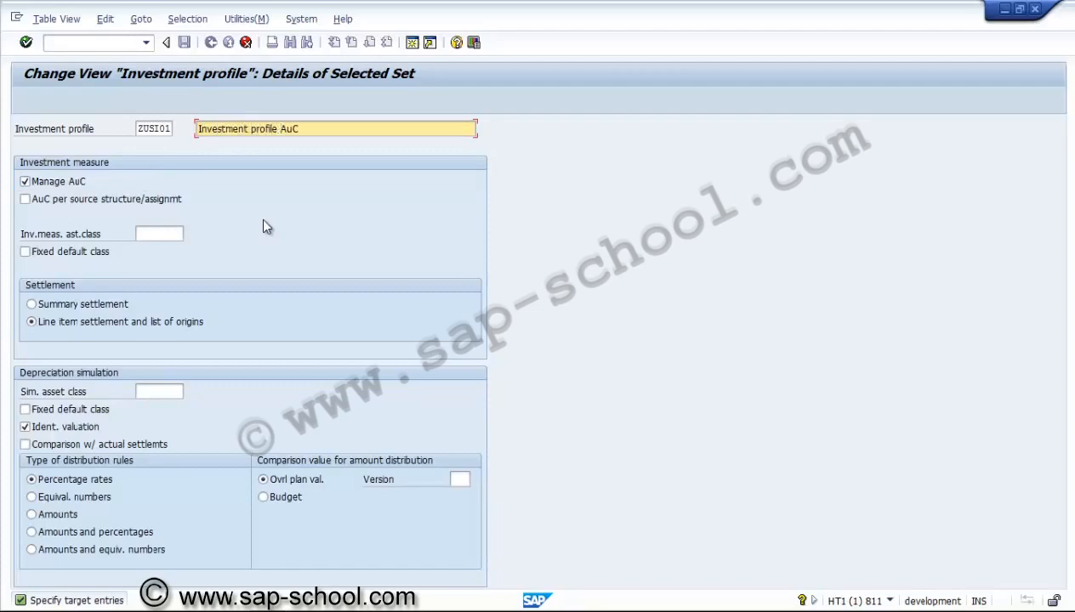
text(for)
Step: Assign ZUSAC as the investment measure asset class of profile ZUSI01 and confirm the copied entry
click(155, 233)
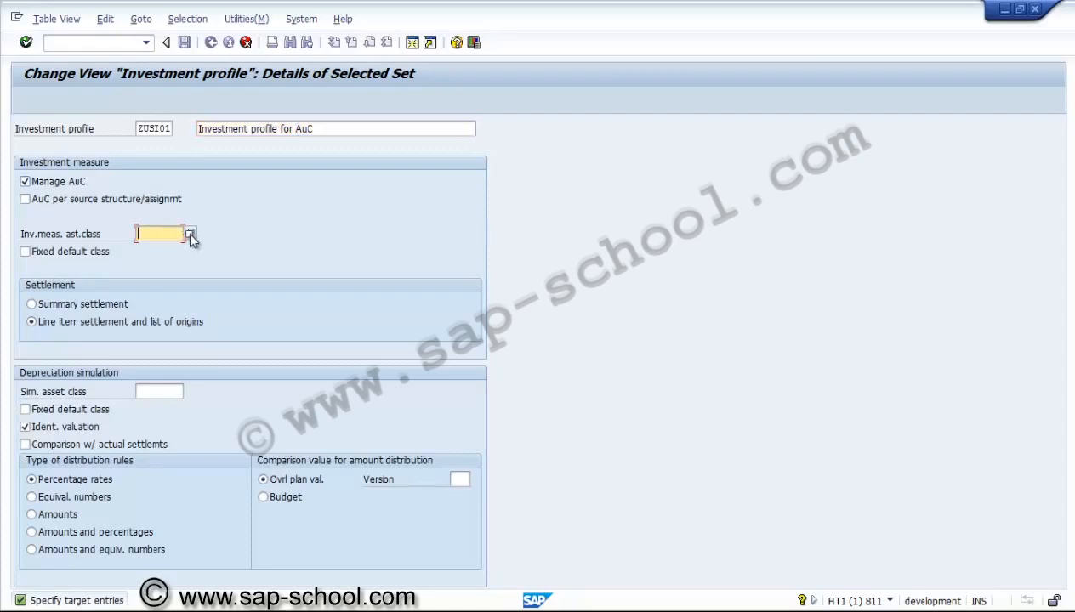
click(190, 233)
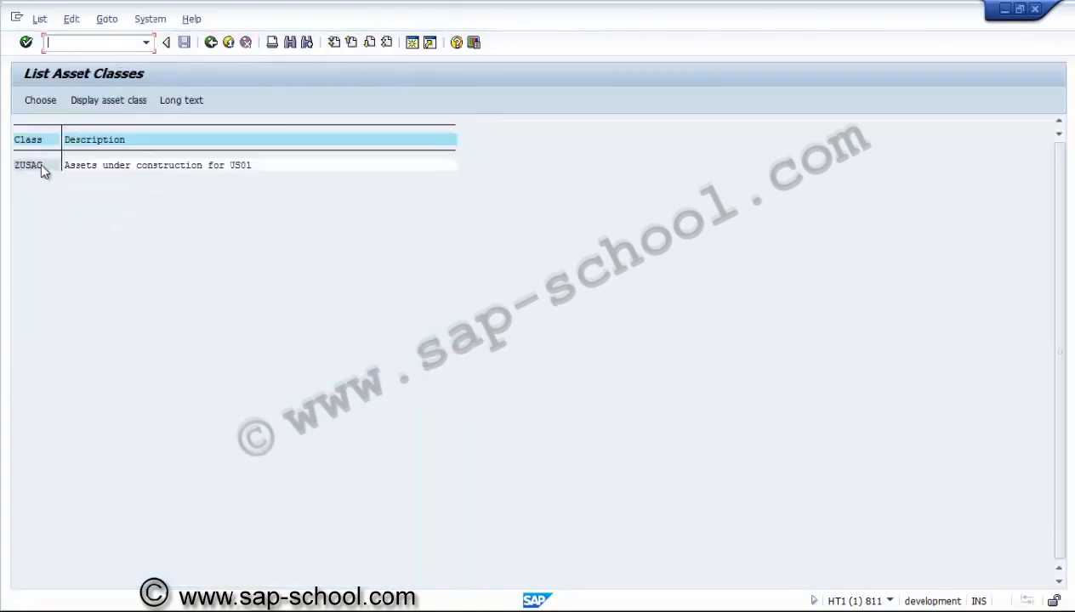
double_click(40, 164)
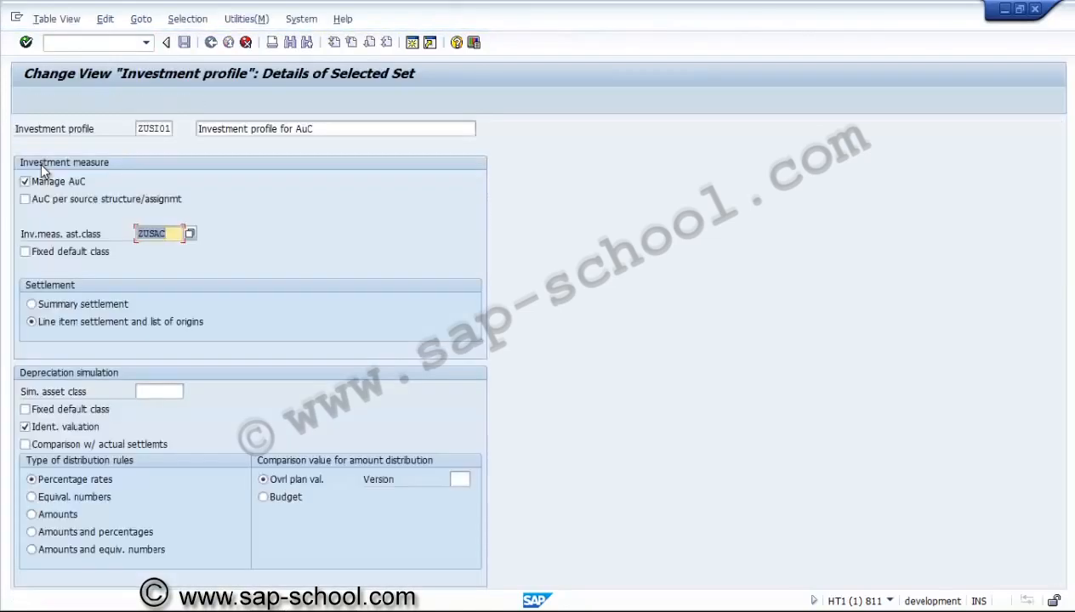
click(177, 234)
key(Return)
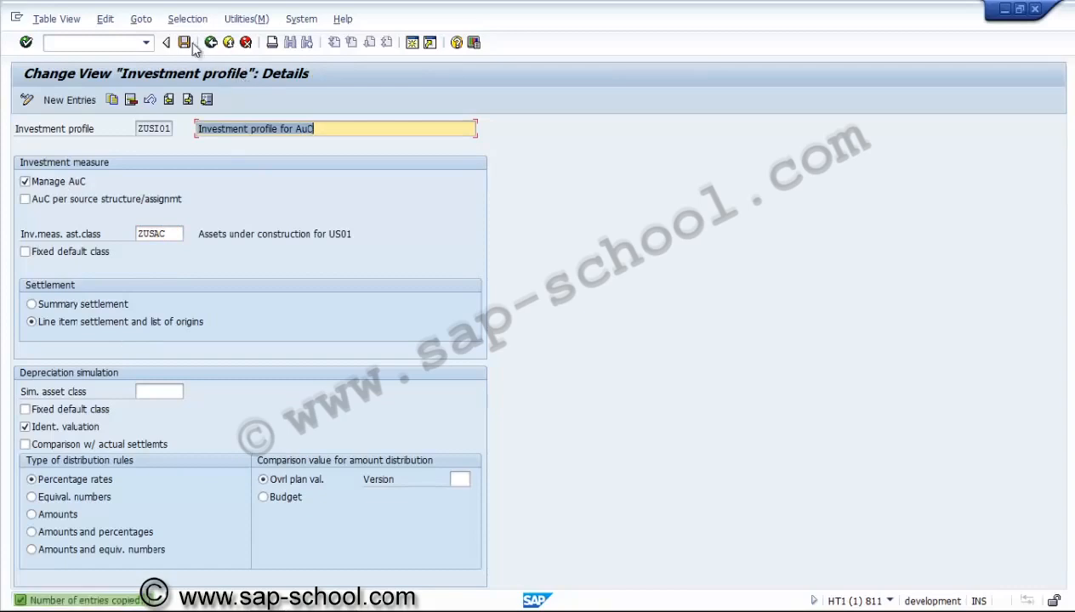
Step: Save the investment profile under a new customizing request described as "PS - Investment profile" and return to the IMG structure
click(183, 42)
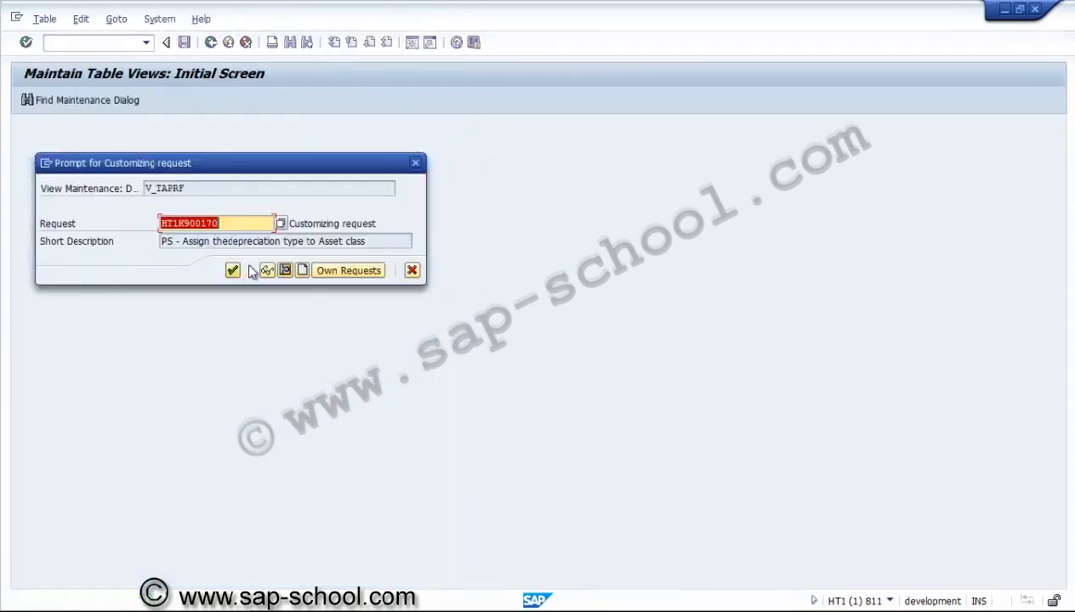
click(301, 269)
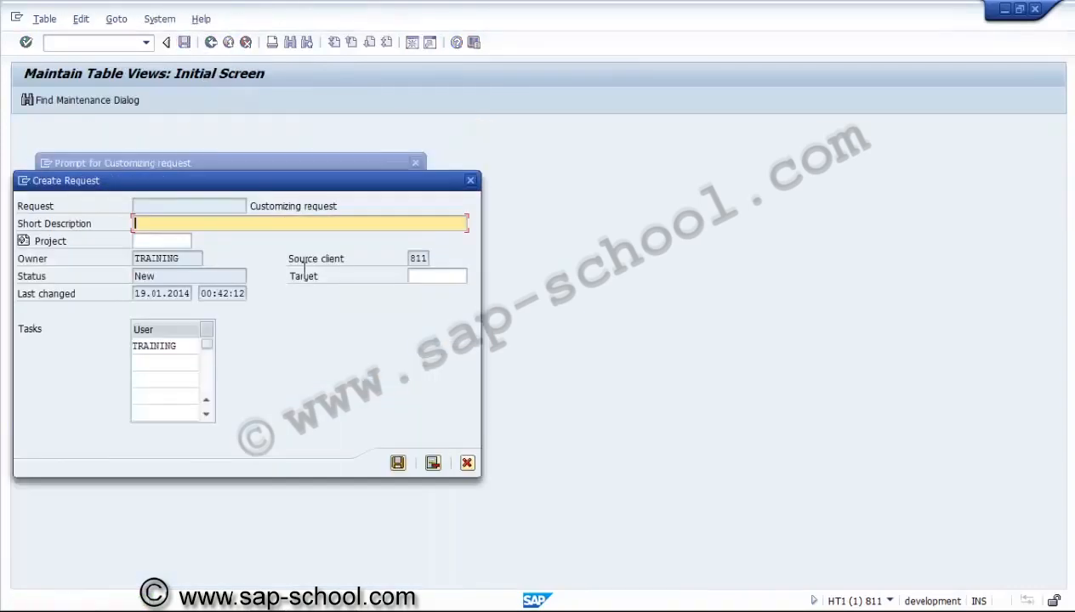
text(PS - Investment profile)
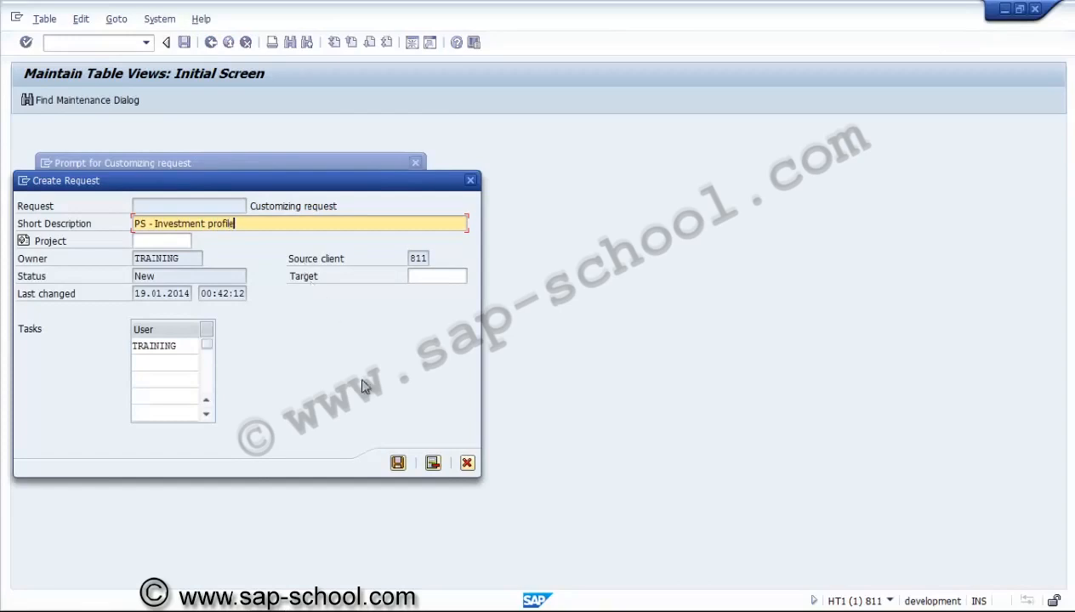
click(398, 462)
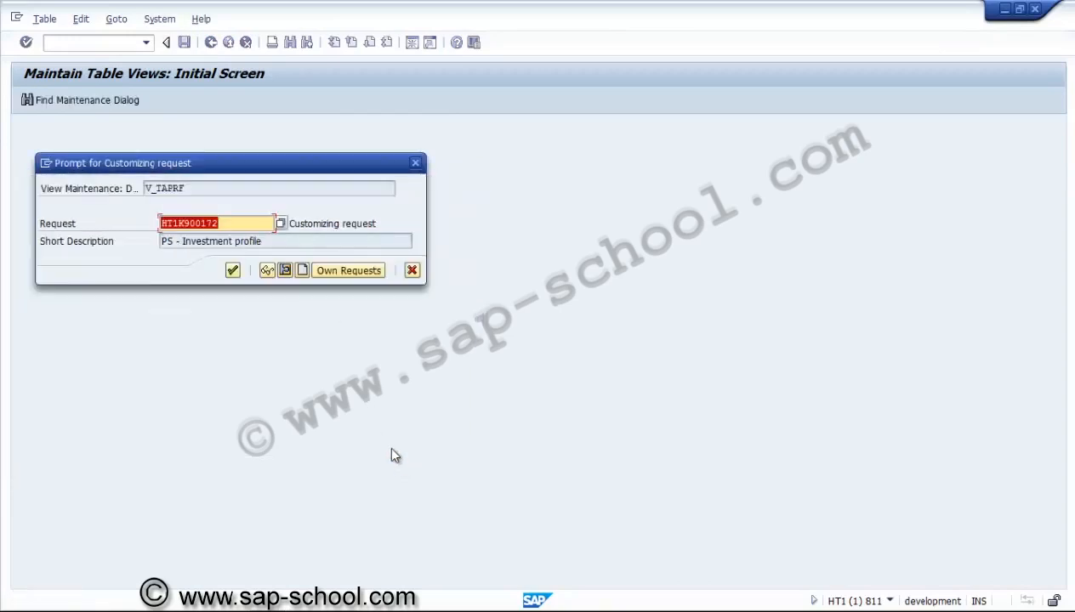
click(228, 272)
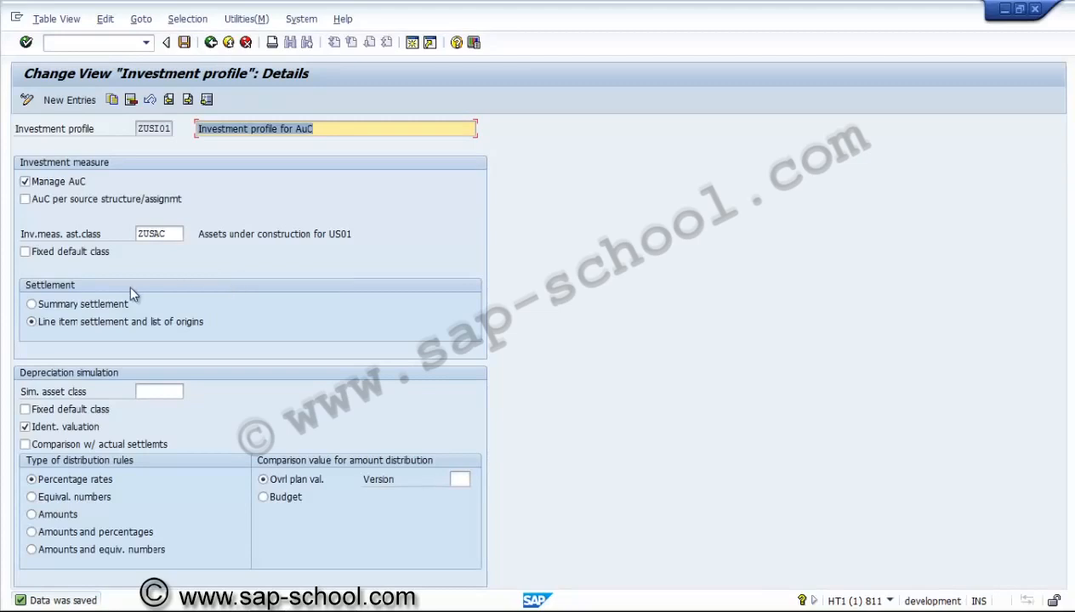
click(211, 43)
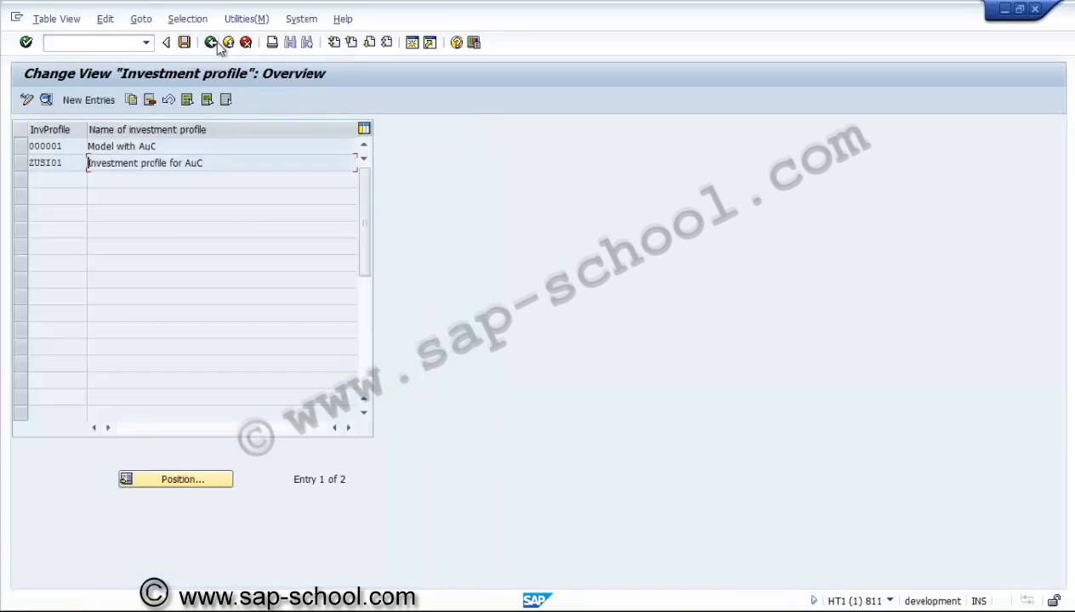
click(213, 42)
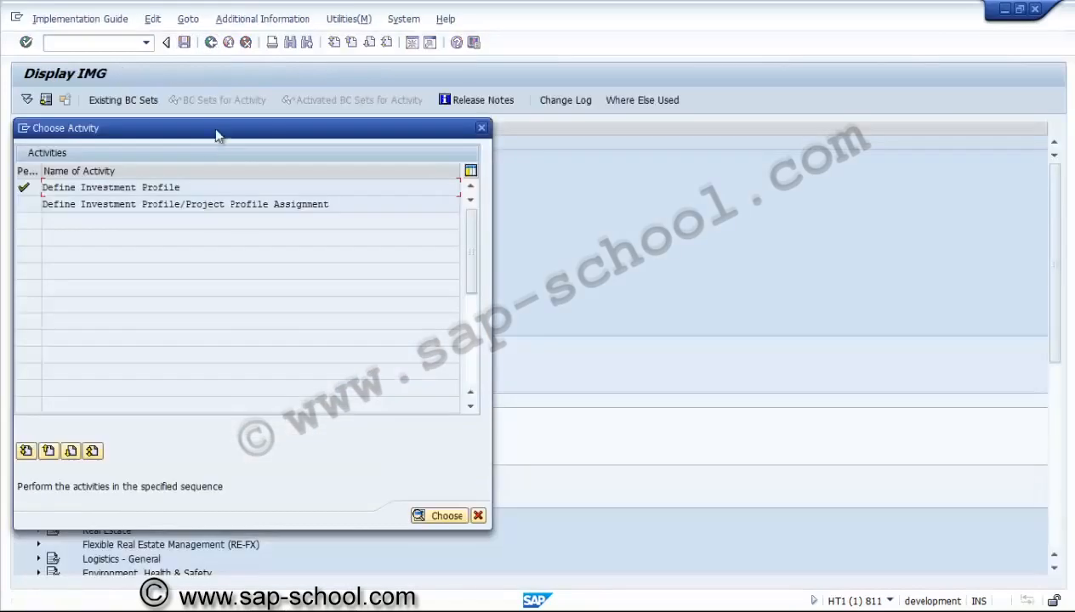
click(478, 516)
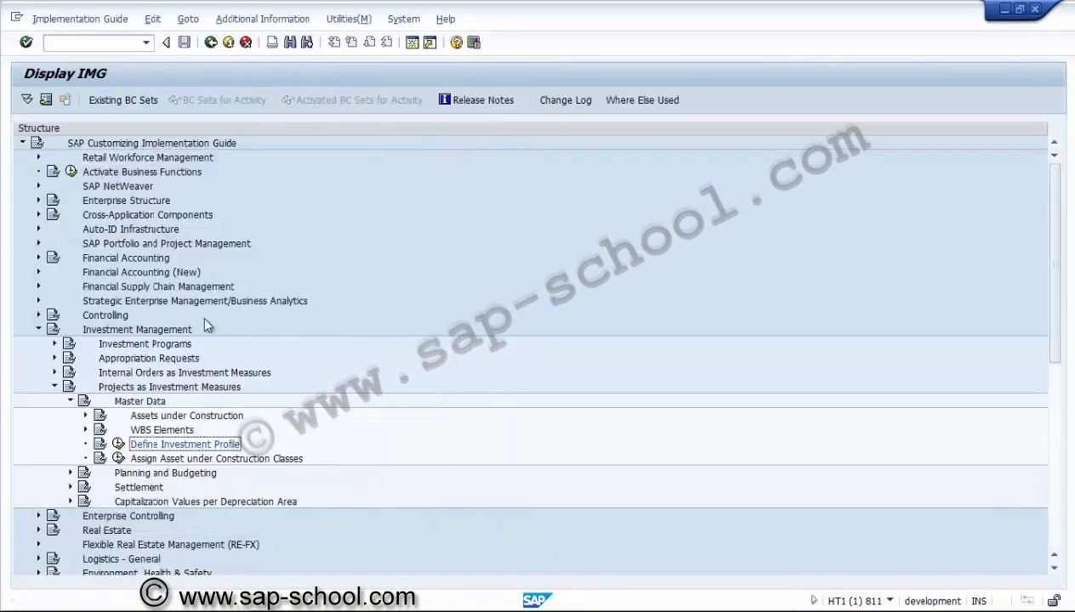
Step: Open Allow Transfer Transaction Types for Asset Classes in the Capitalization of Assets under Construction transactions of Asset Accounting, under Financial Accounting
click(39, 257)
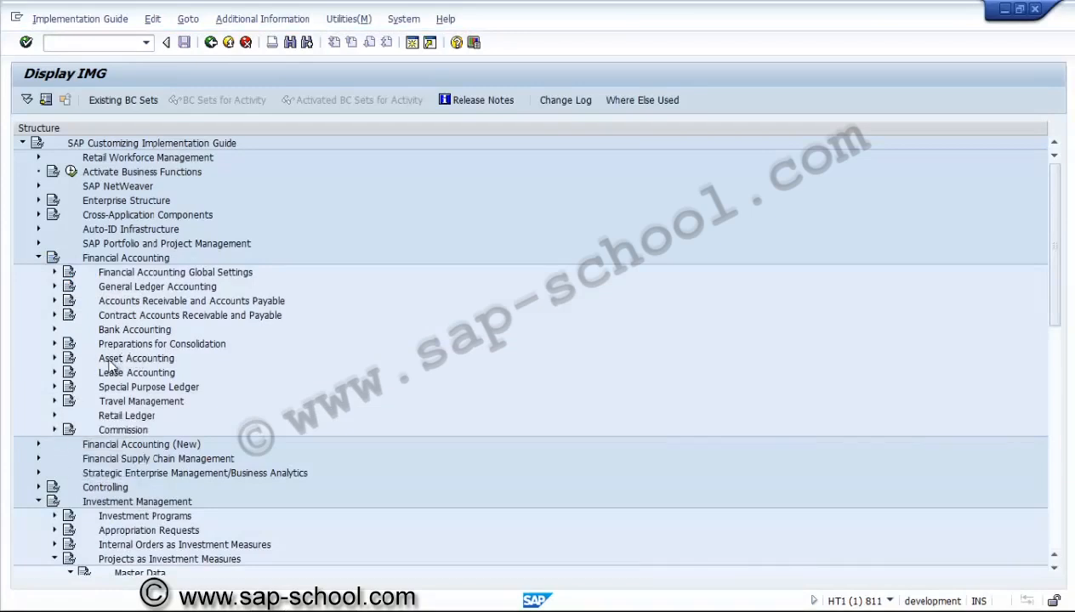
click(55, 358)
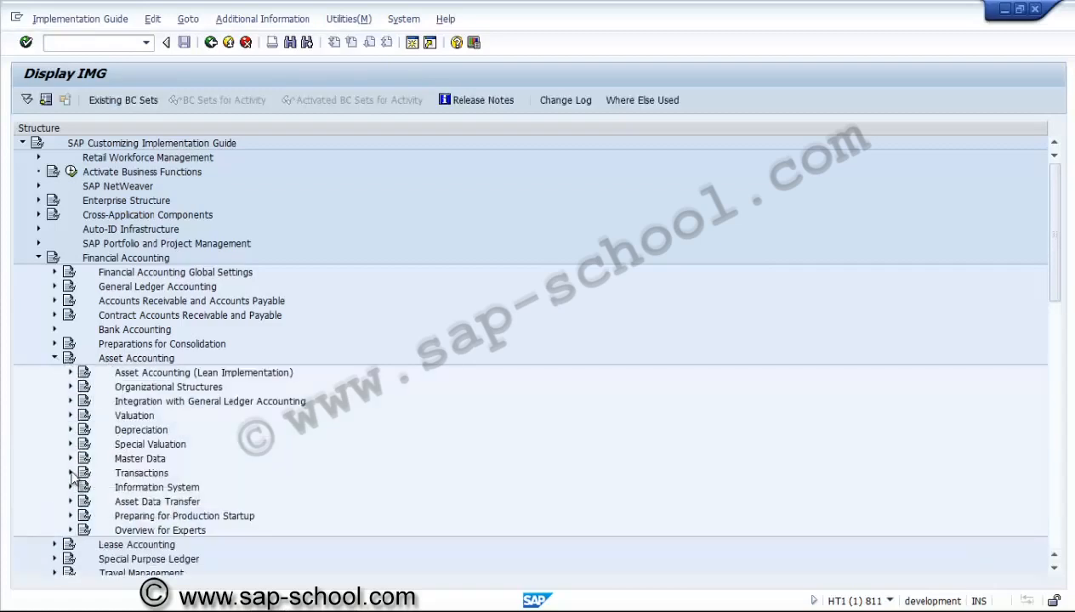
click(71, 473)
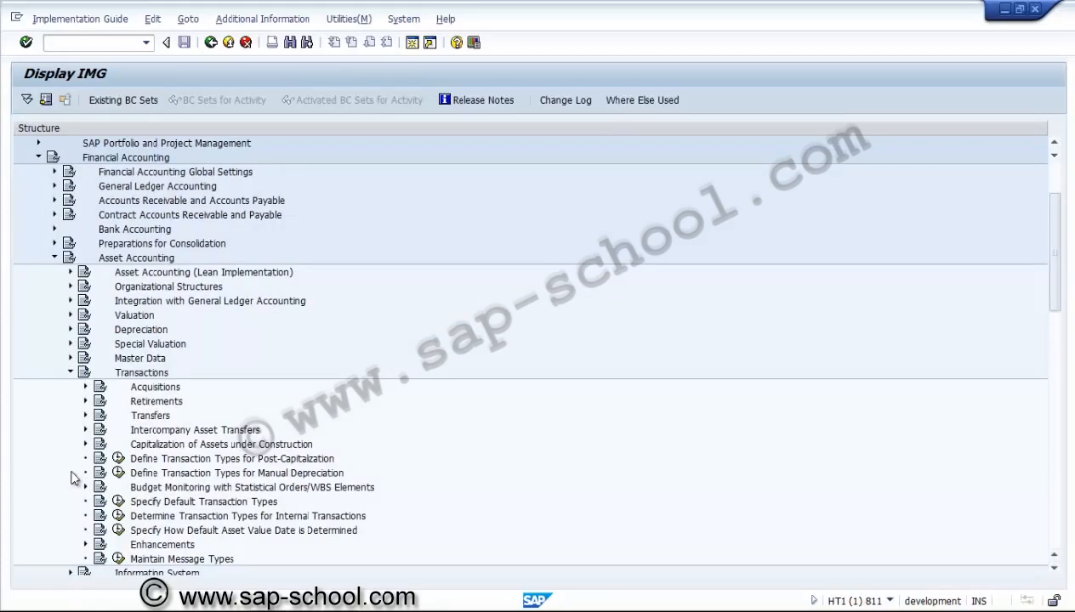
click(159, 445)
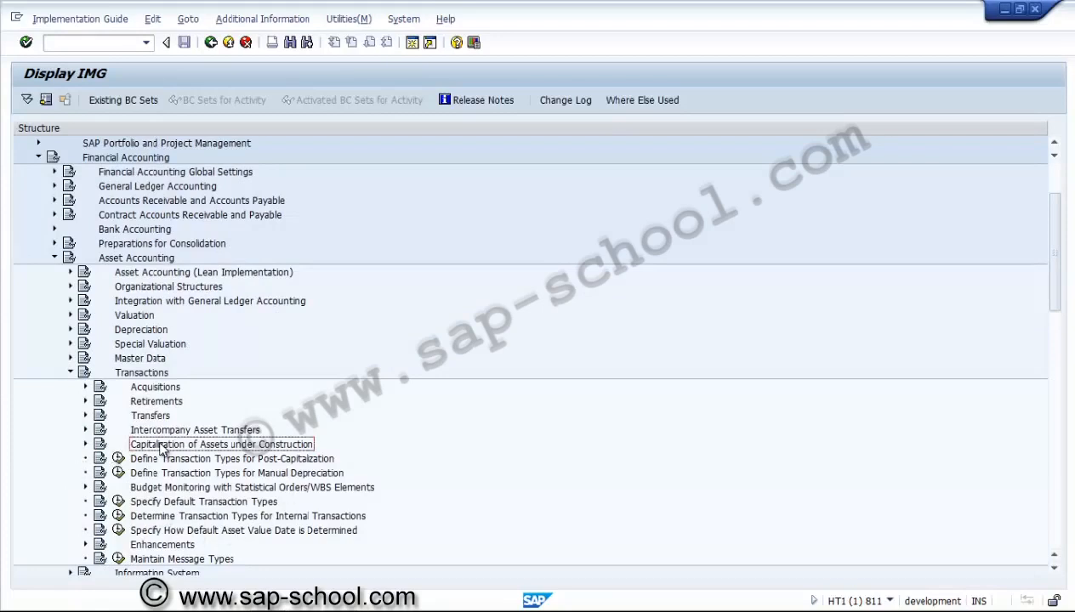
click(87, 445)
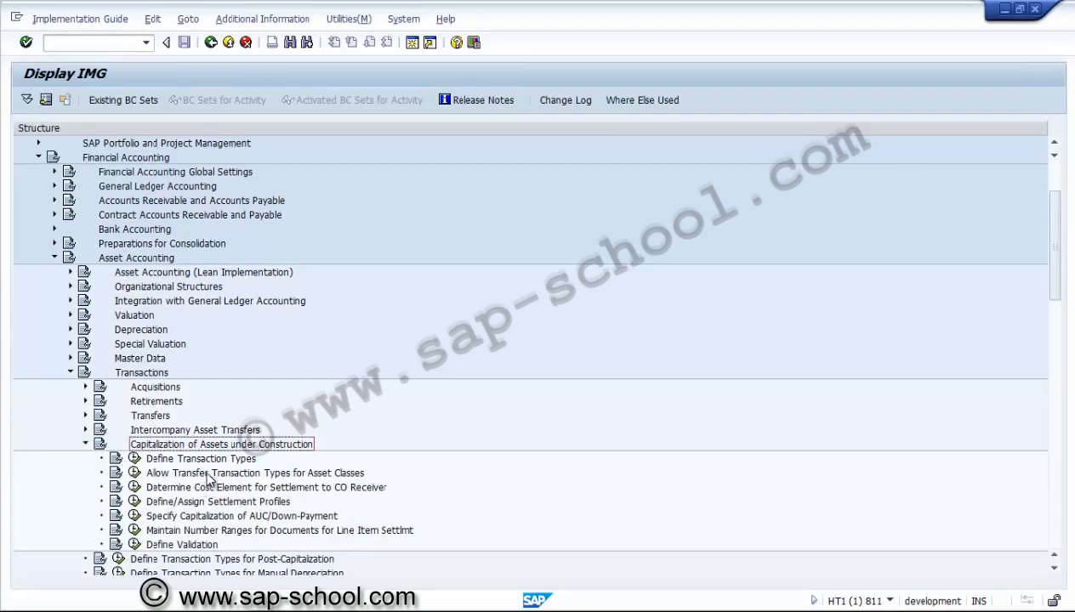
click(134, 474)
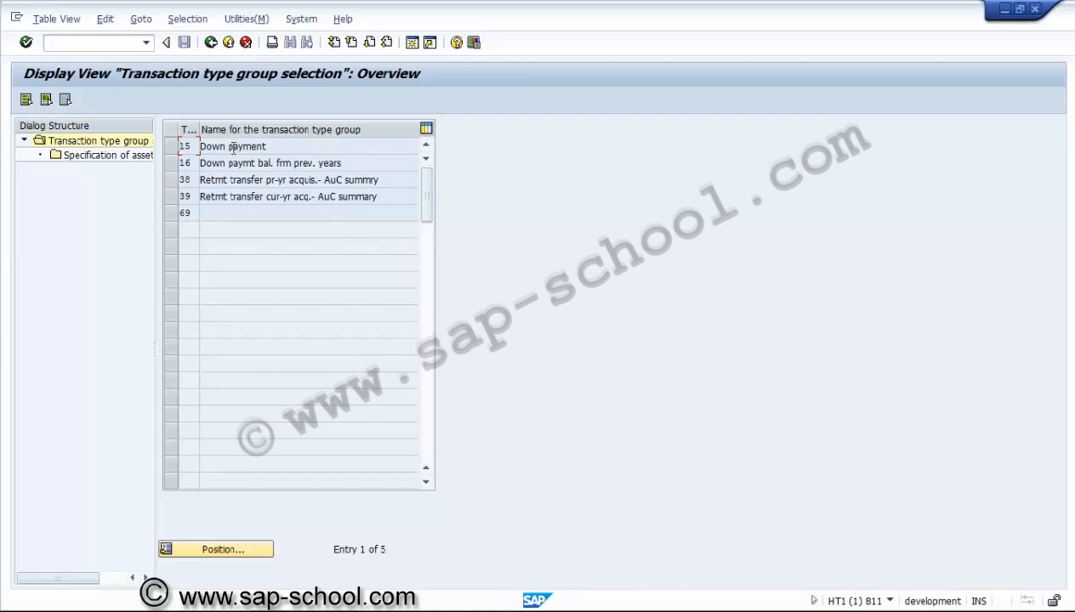
Step: Add asset class ZUSAC as a new entry in the asset class specification of transaction type group 15, Down payment
click(170, 148)
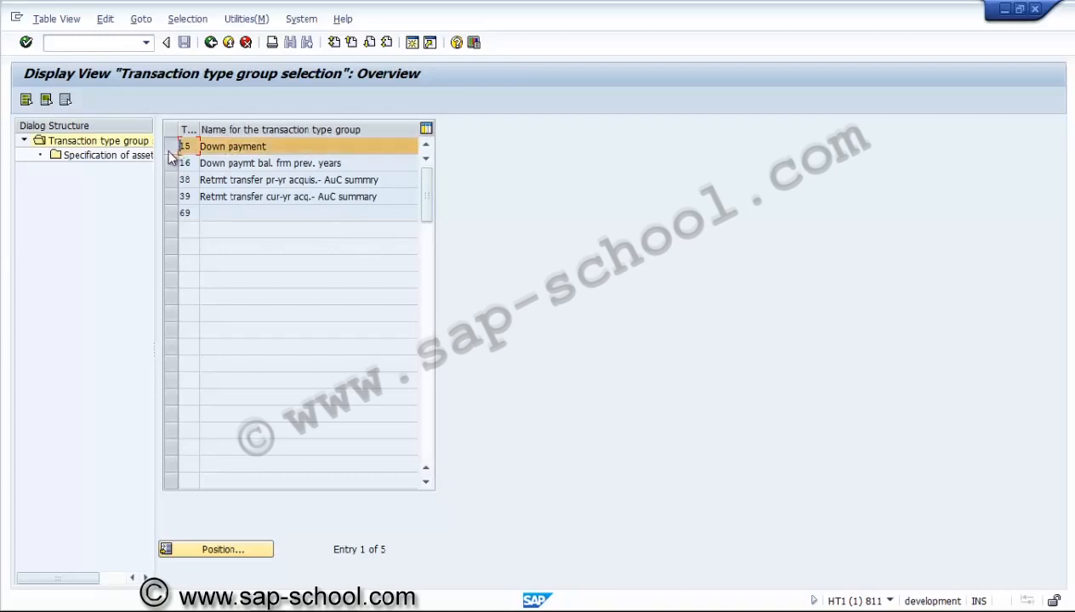
double_click(126, 156)
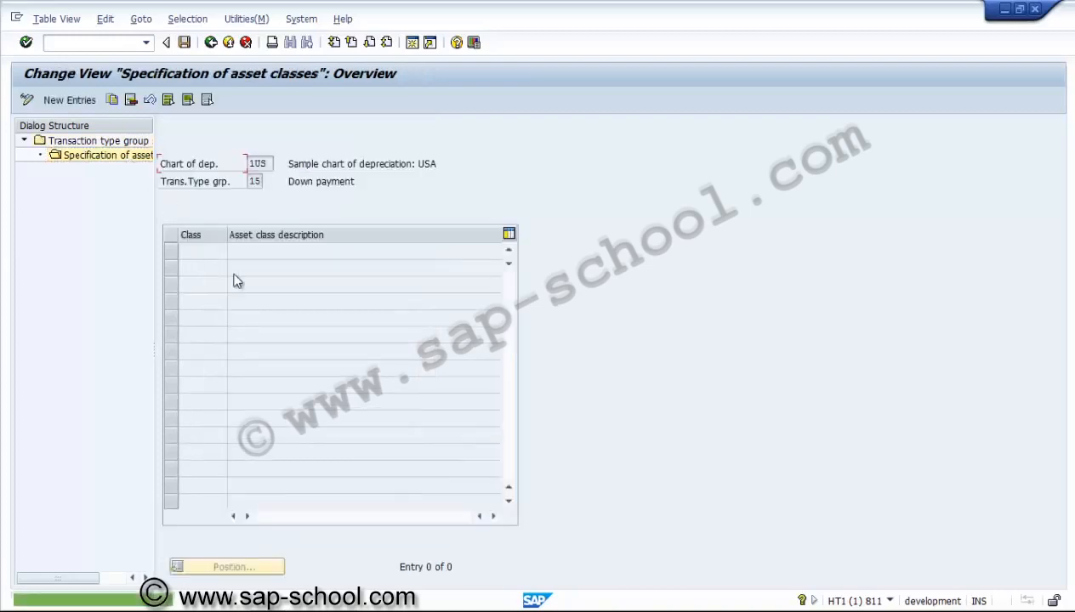
click(89, 102)
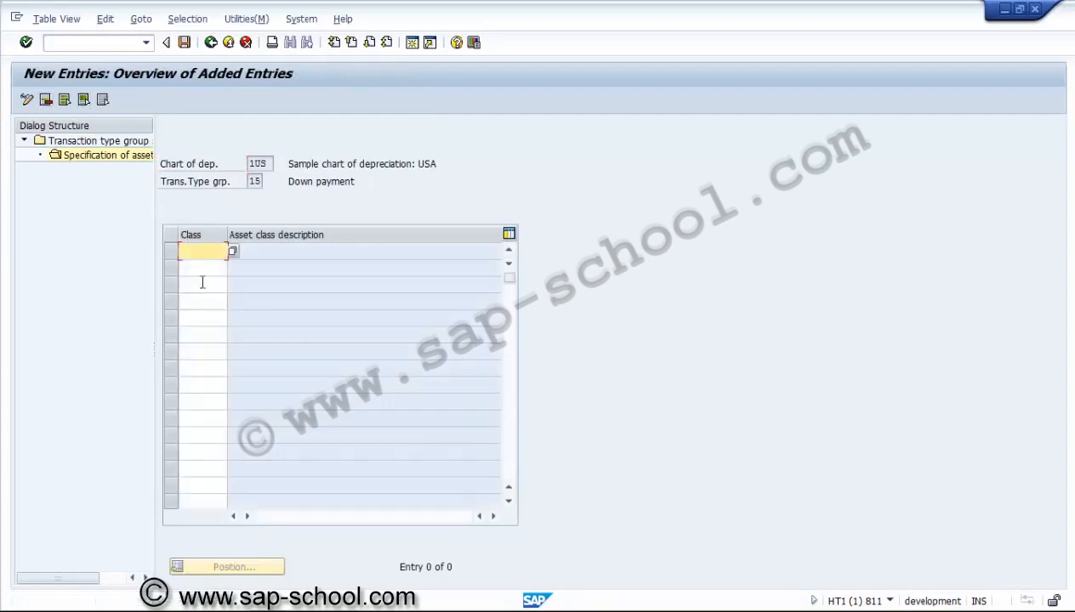
click(233, 252)
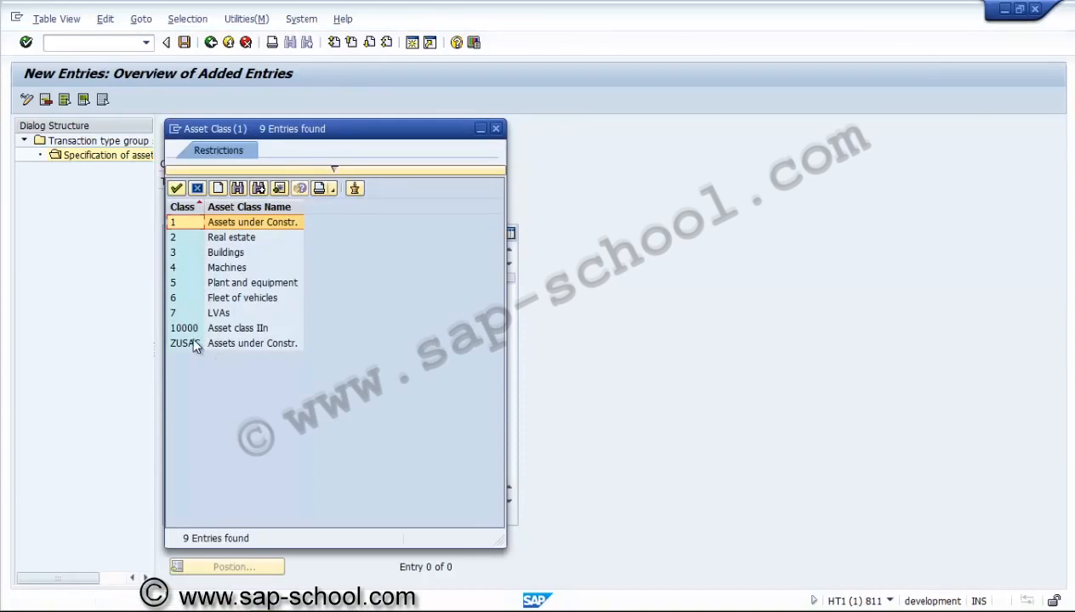
double_click(192, 342)
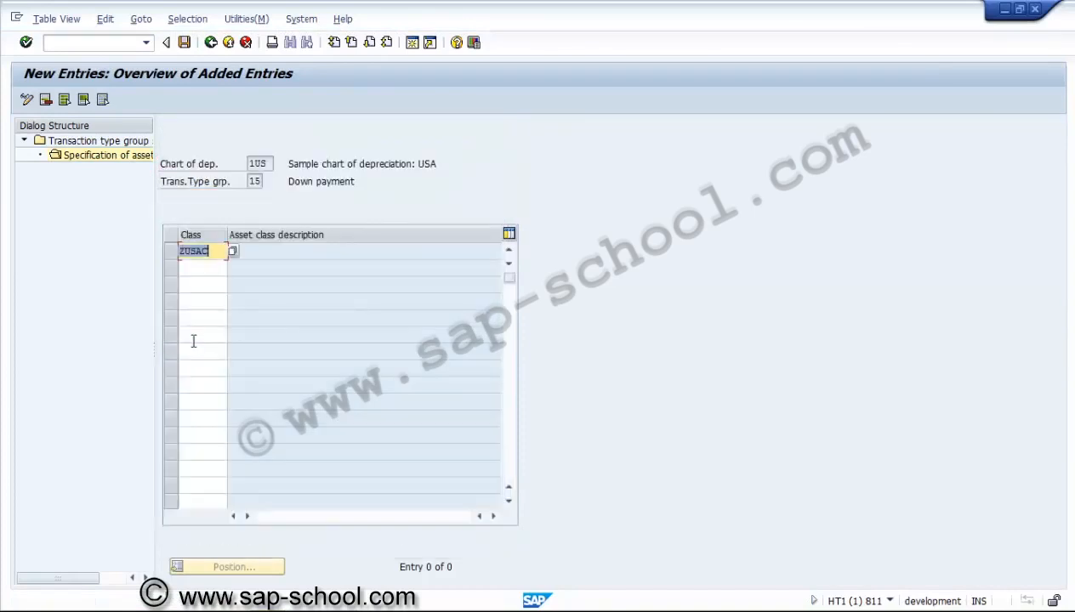
Step: Confirm the ZUSAC entry for transaction type group 15 and return to the transaction type group overview
key(Return)
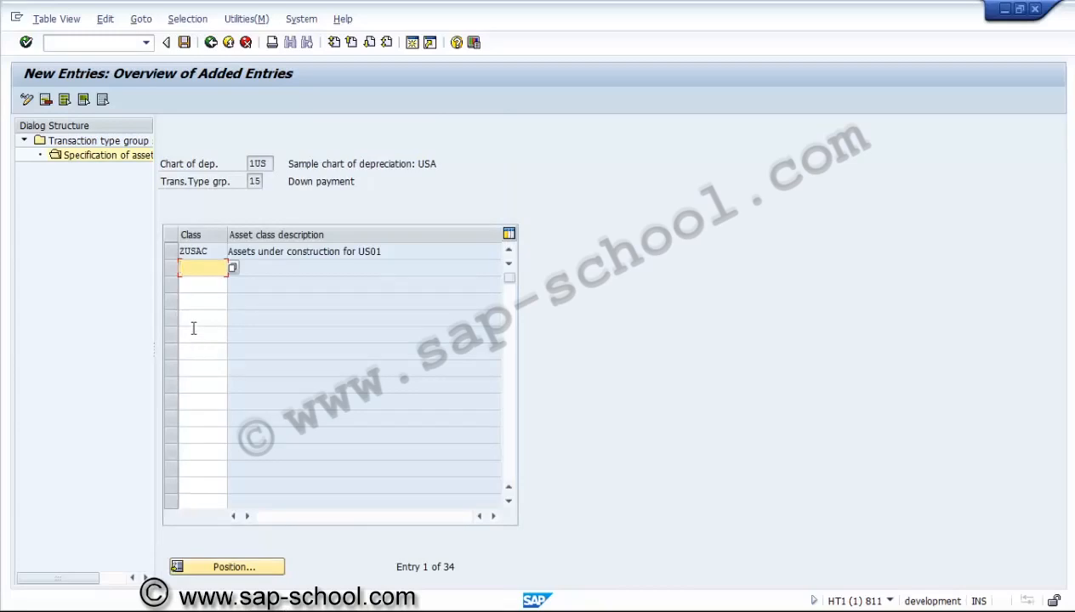
click(211, 42)
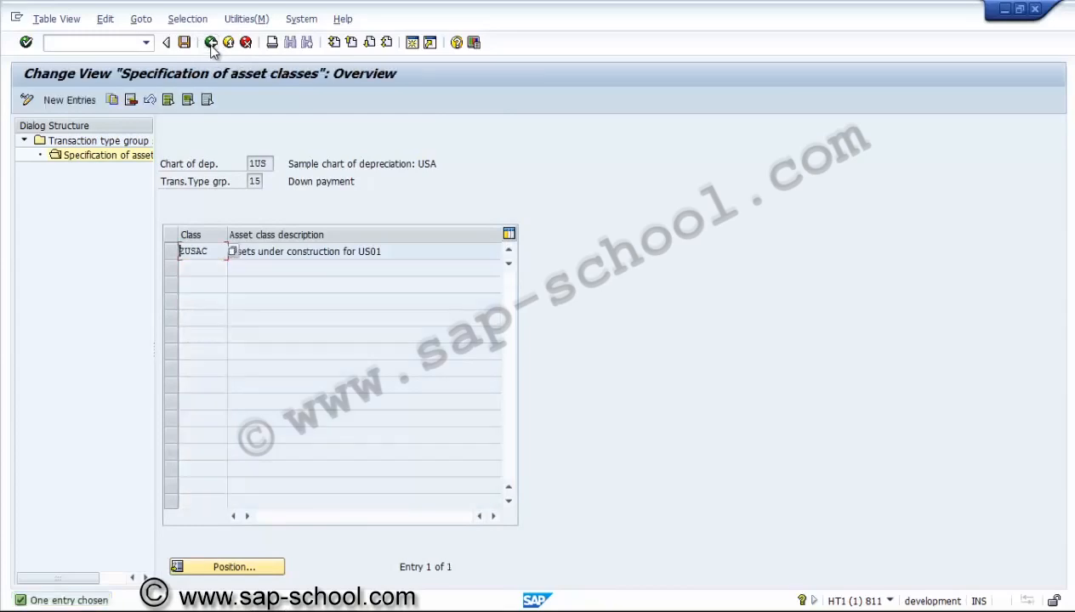
click(211, 42)
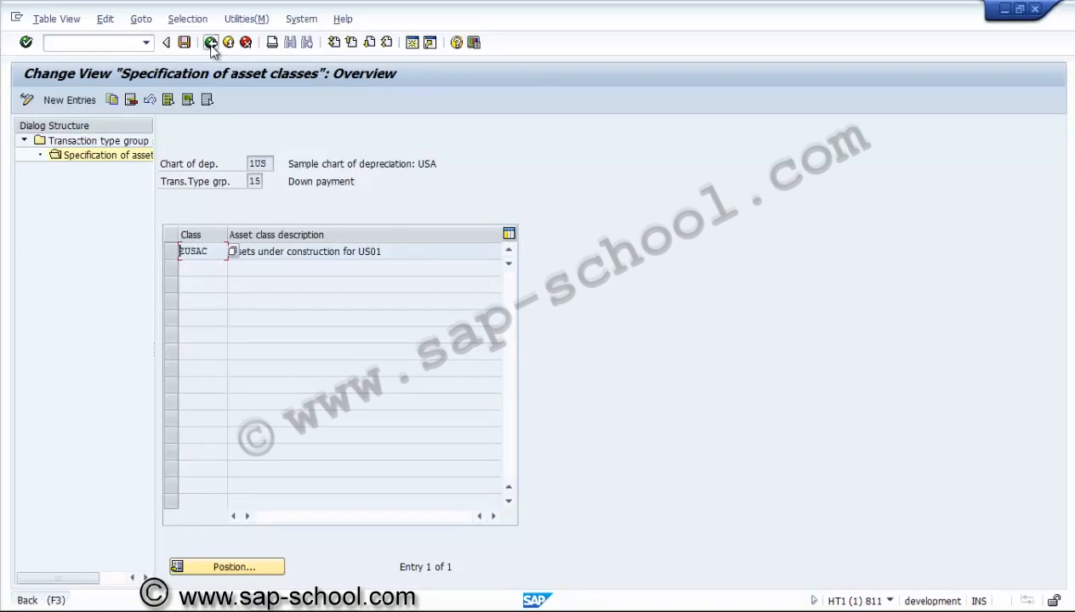
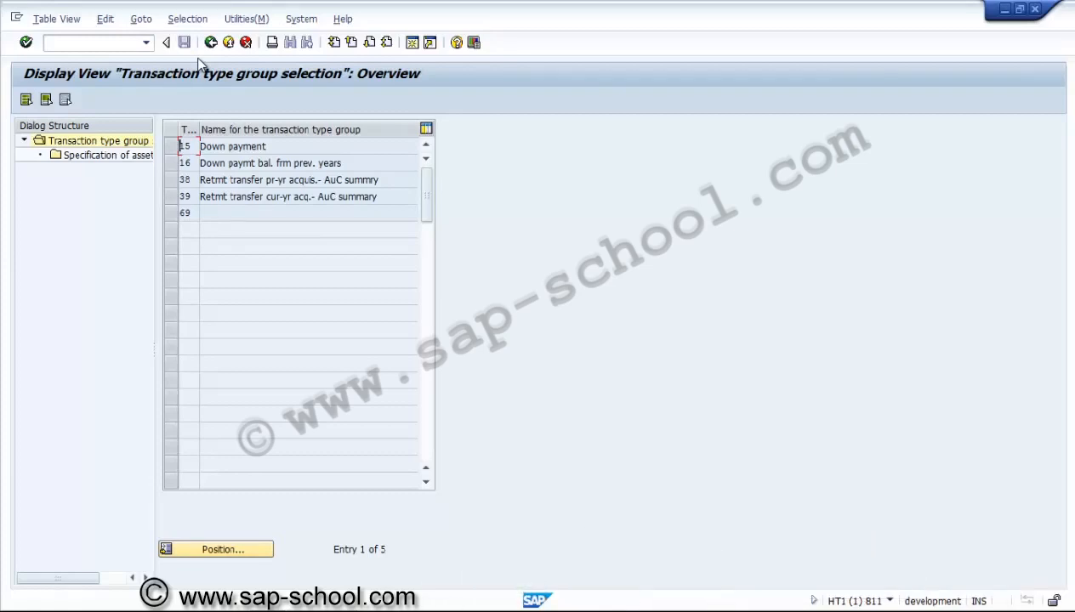
Step: Exit and save the specification under a new customizing request described as "PS - Transaction types allowed for AUC captilisation"
click(211, 42)
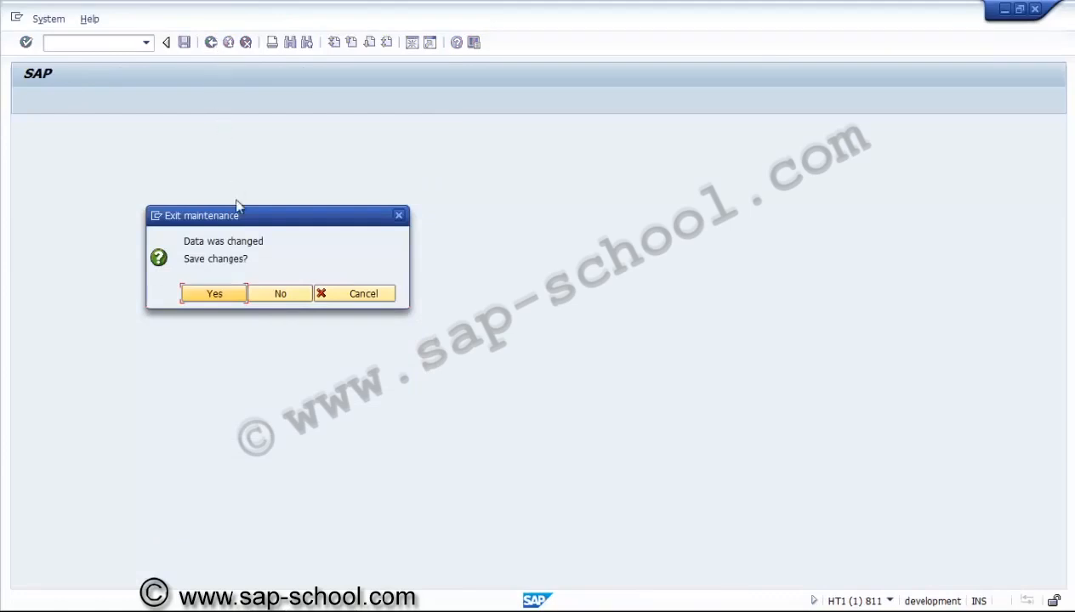
click(215, 294)
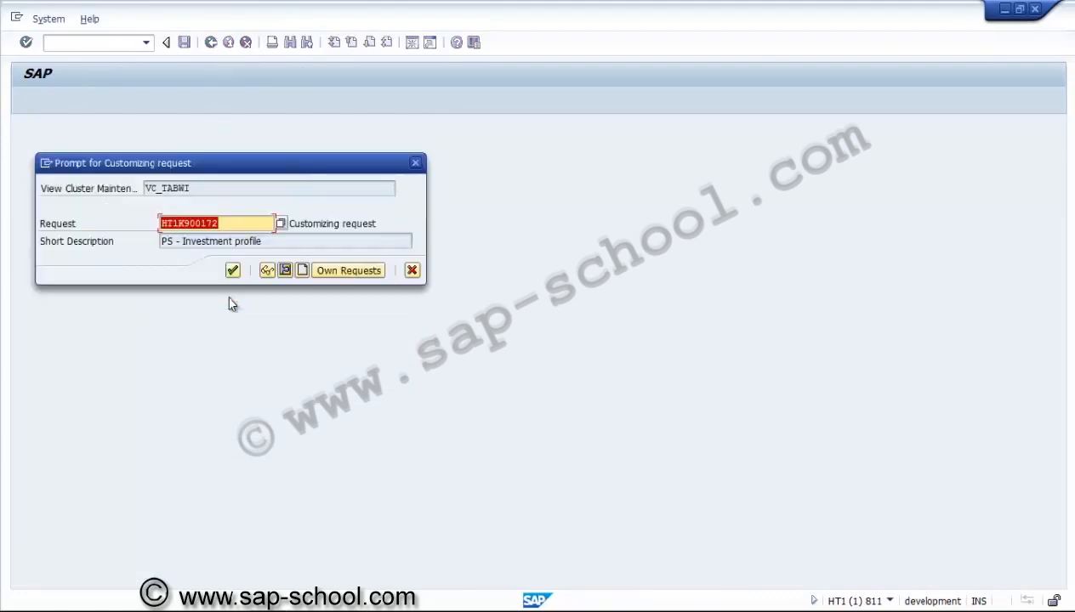
click(297, 272)
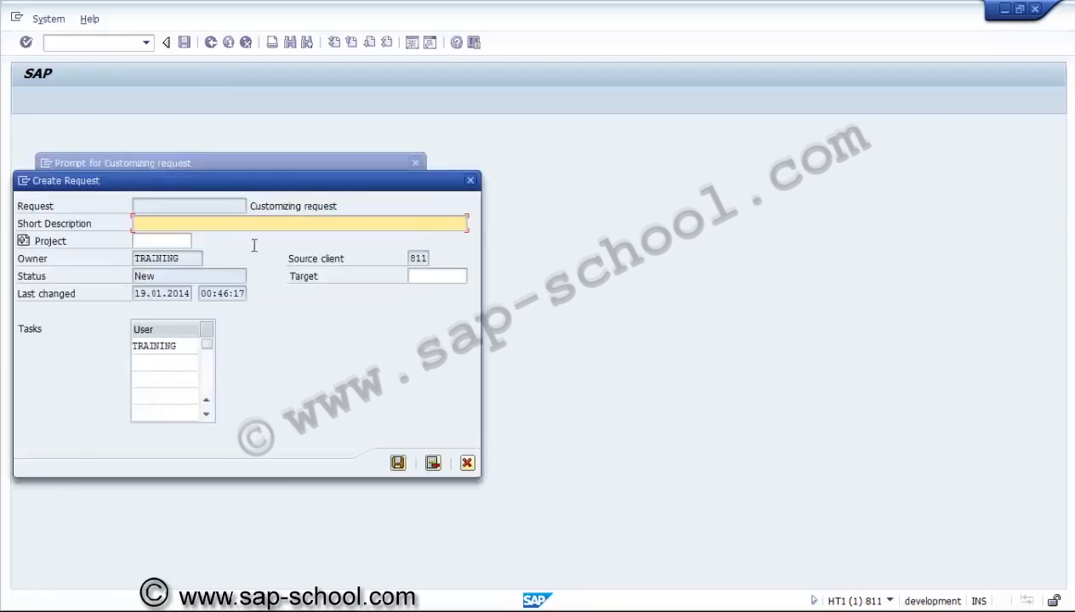
text(PS-)
key(BackSpace)
text(- Transaction typeas)
key(BackSpace)
key(BackSpace)
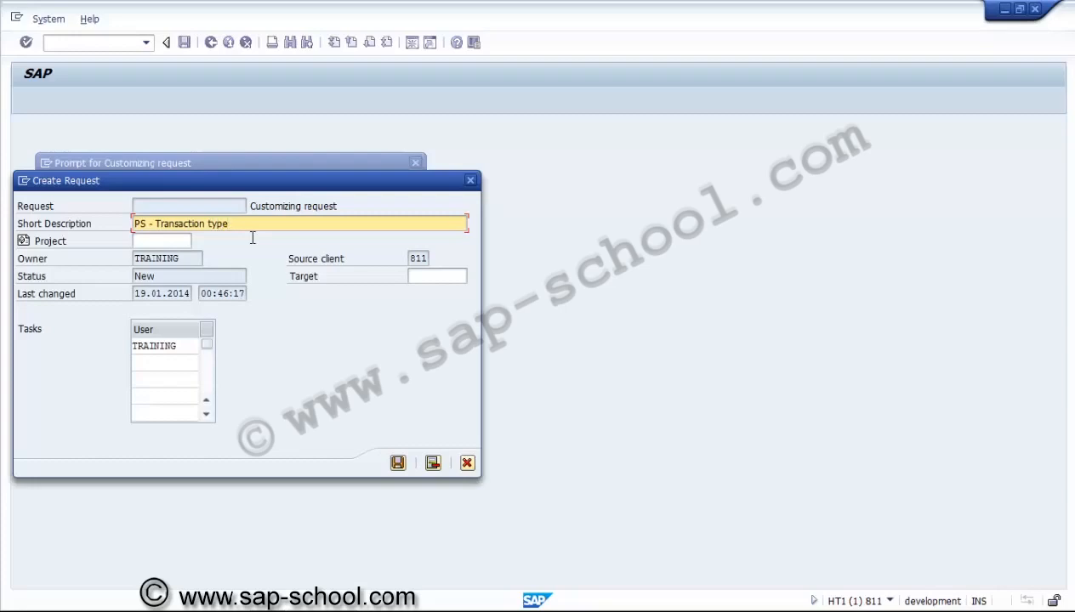
text(s allowed for AUC captilisation)
click(397, 464)
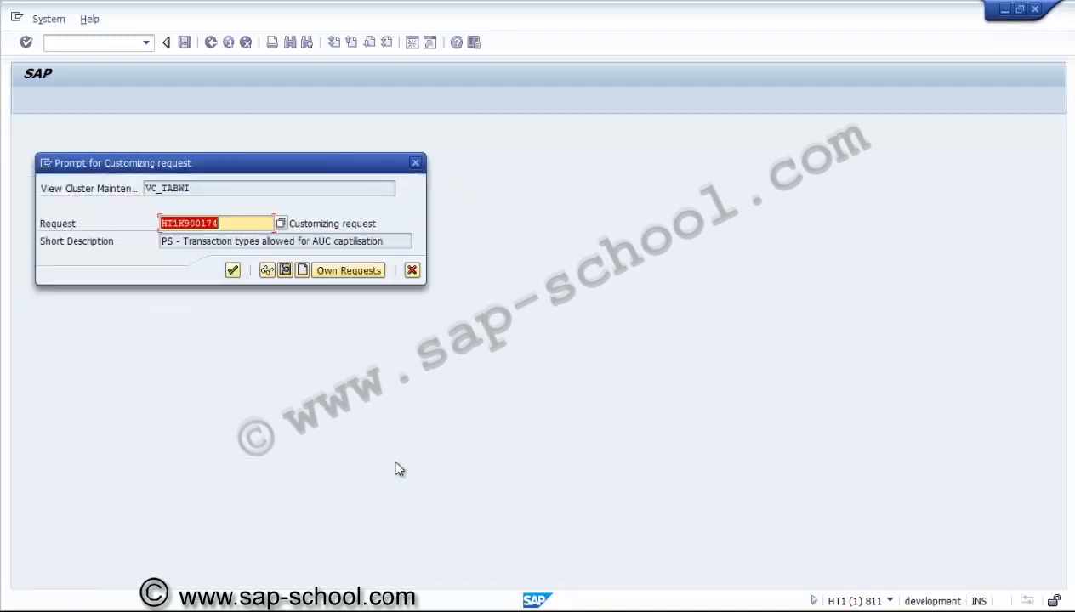
click(234, 274)
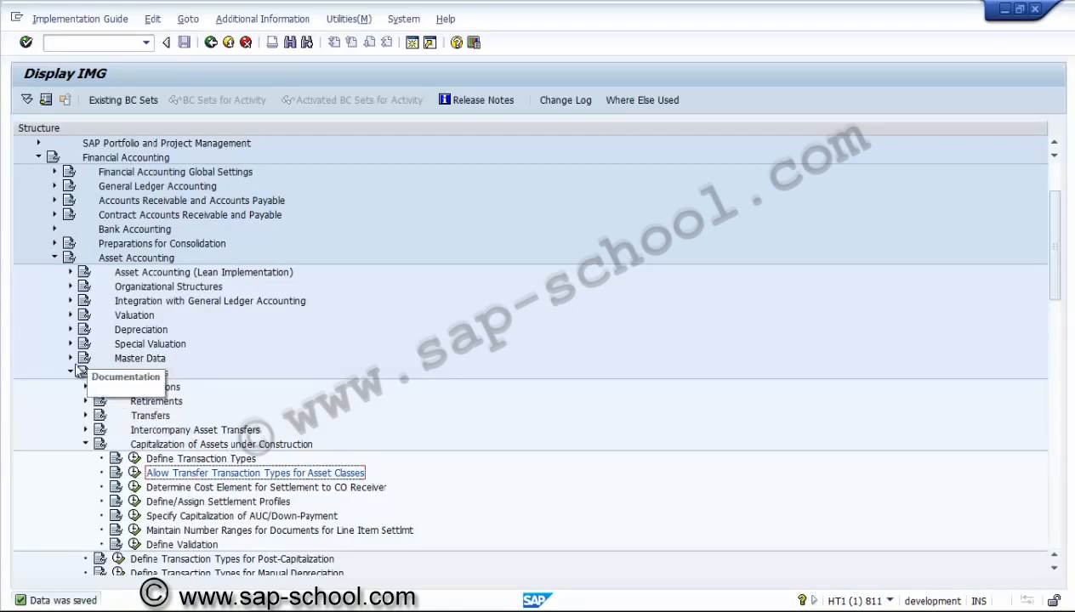
Step: Examine the sort levels of version 0001 in Define Sort Versions for Asset Reports, under Asset Accounting's Information System, and return to the IMG structure
click(70, 373)
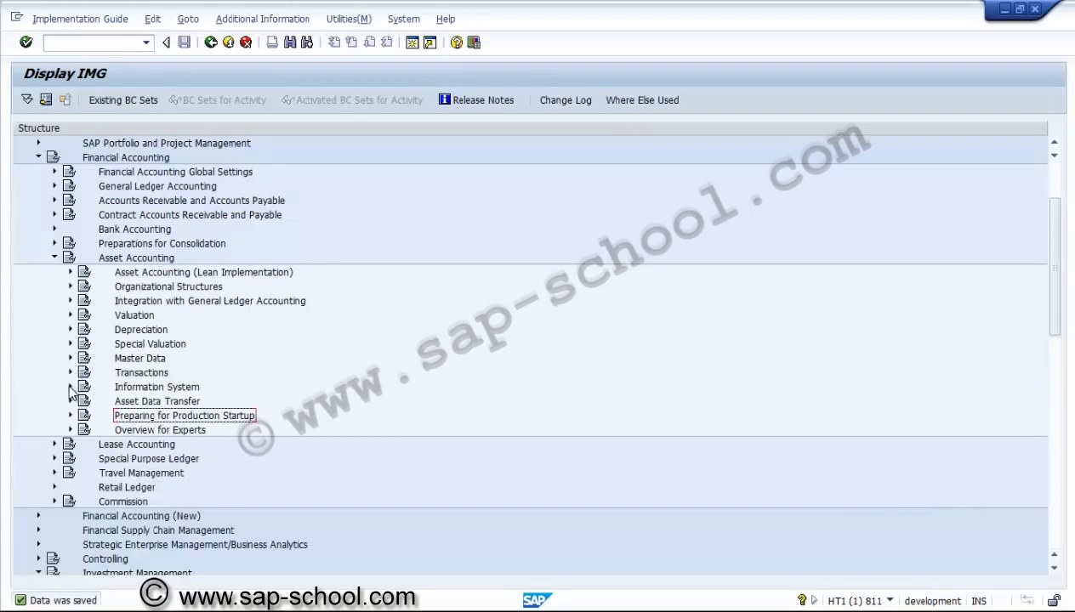
click(71, 387)
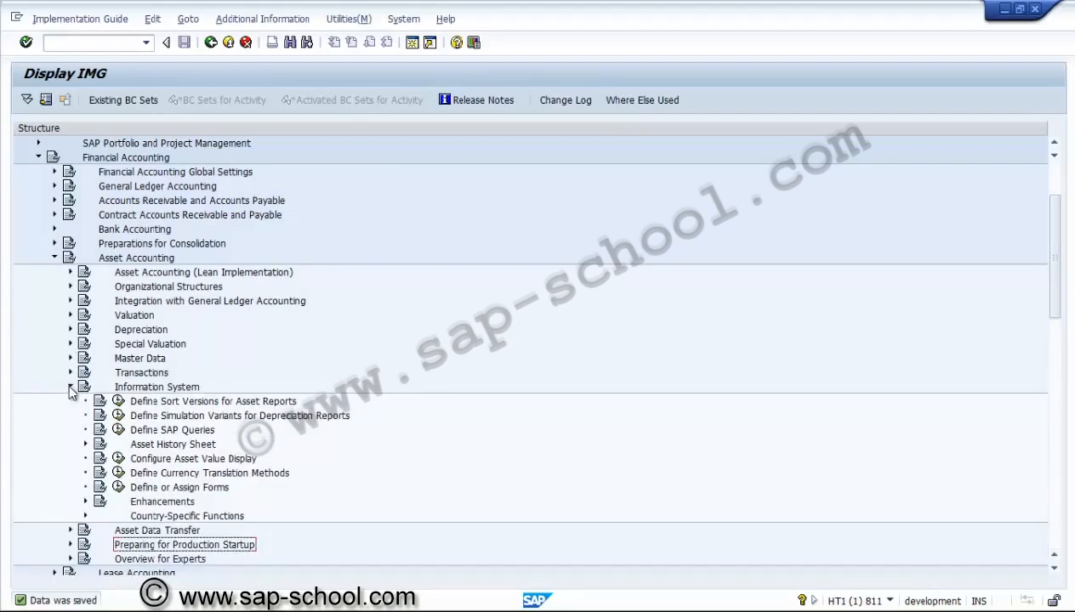
click(120, 401)
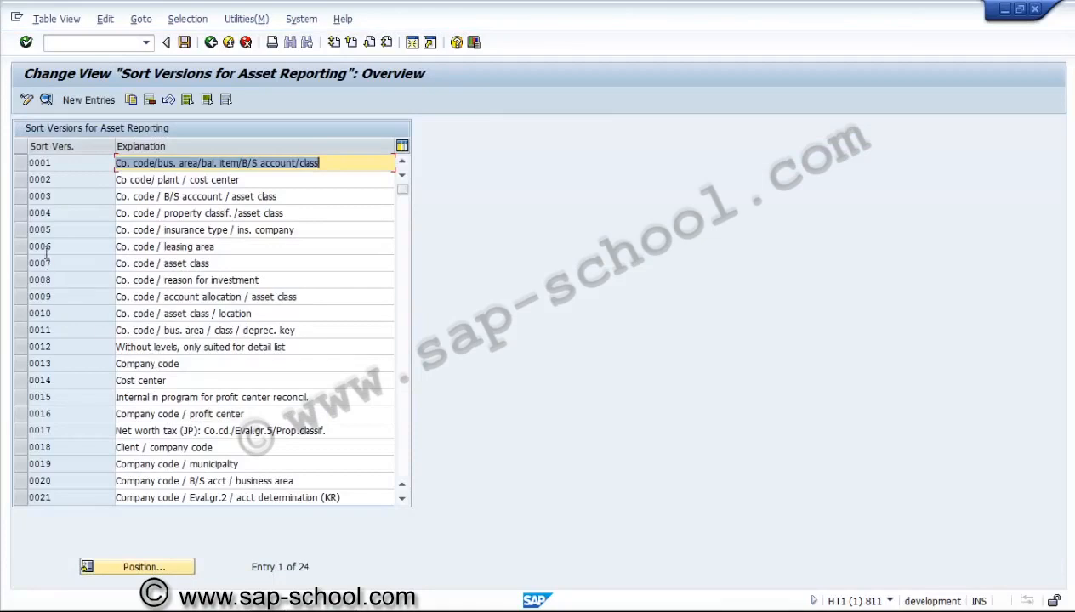
click(18, 163)
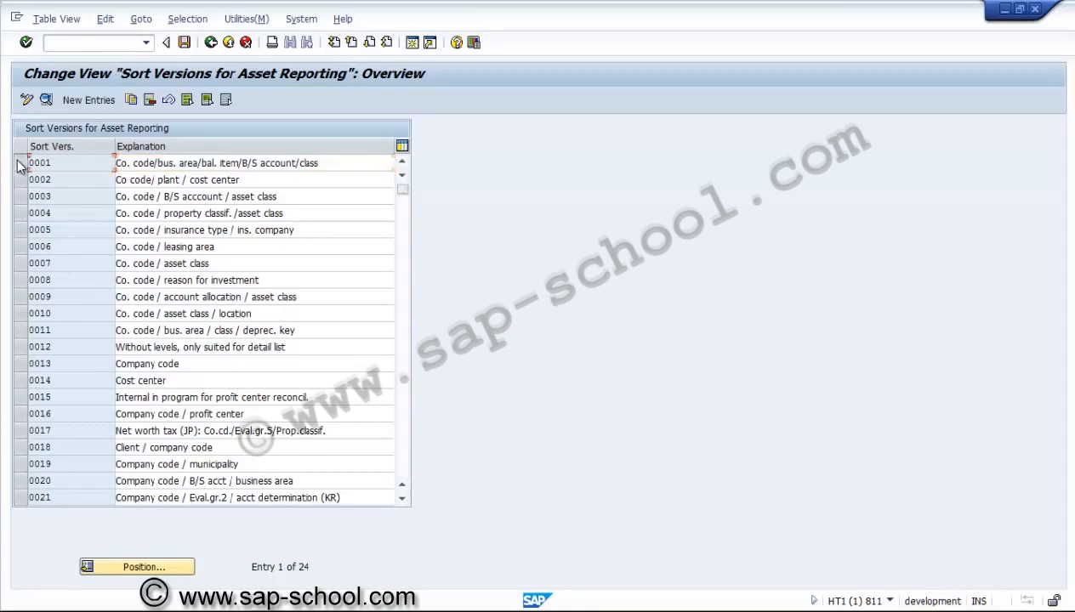
click(47, 100)
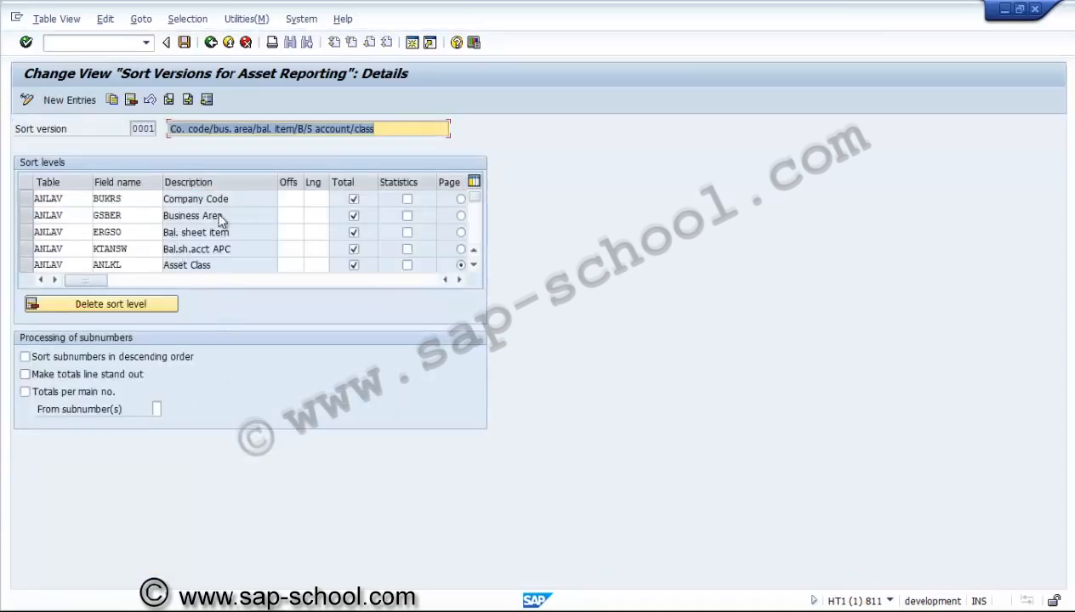
click(211, 43)
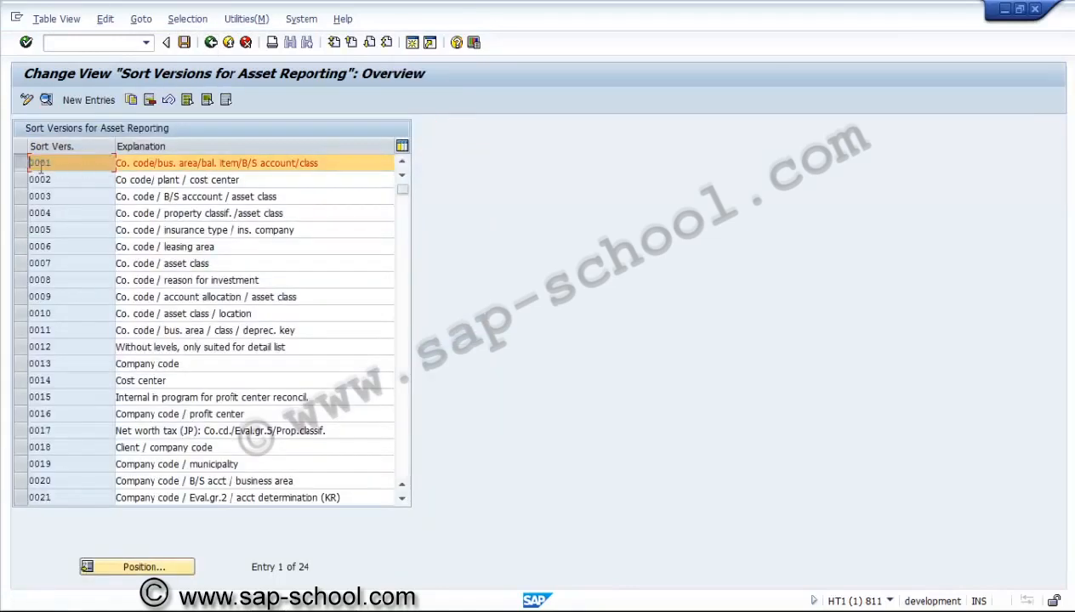
click(211, 43)
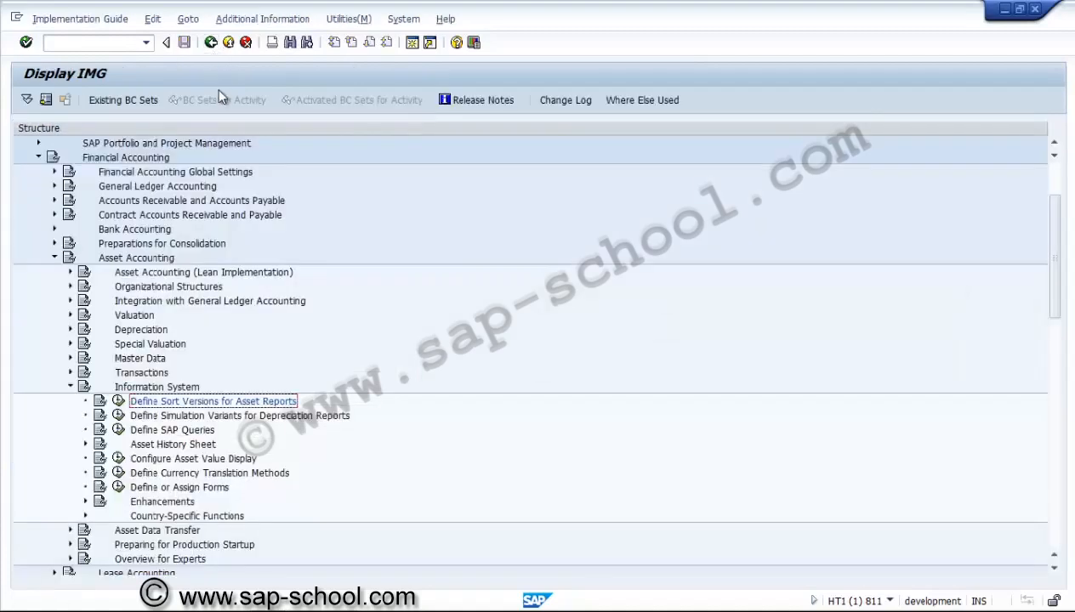
Step: Collapse Asset Accounting and Investment Management in the IMG structure and expand Project System
click(55, 257)
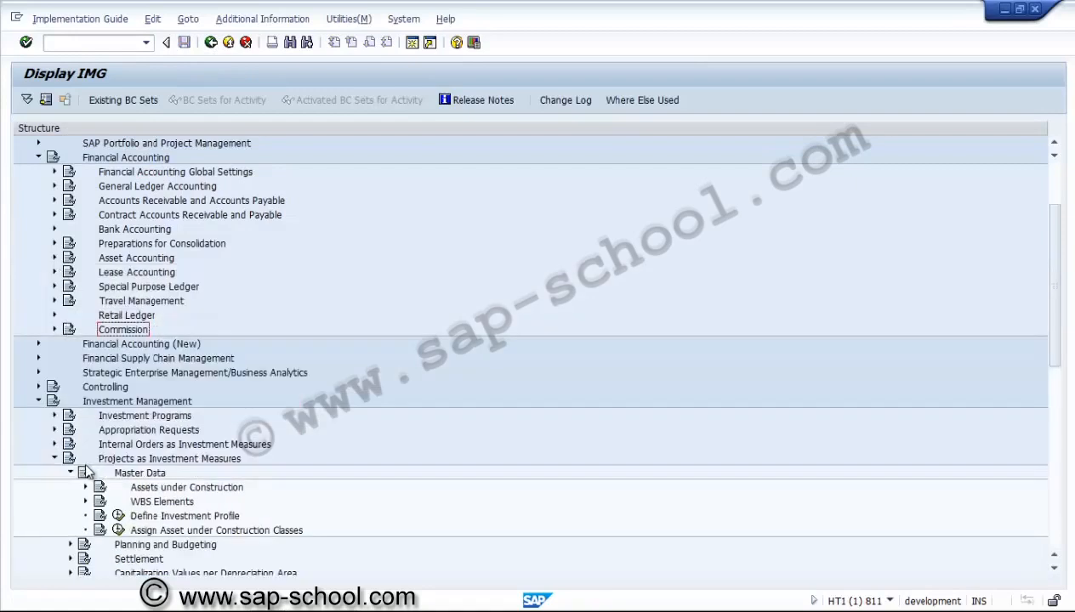
click(38, 400)
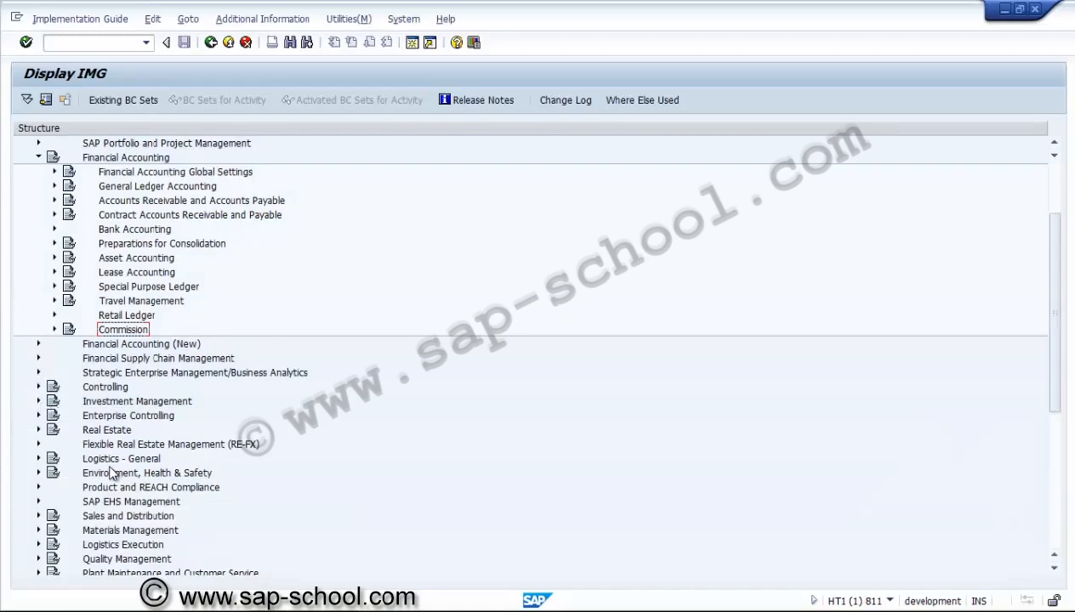
click(107, 519)
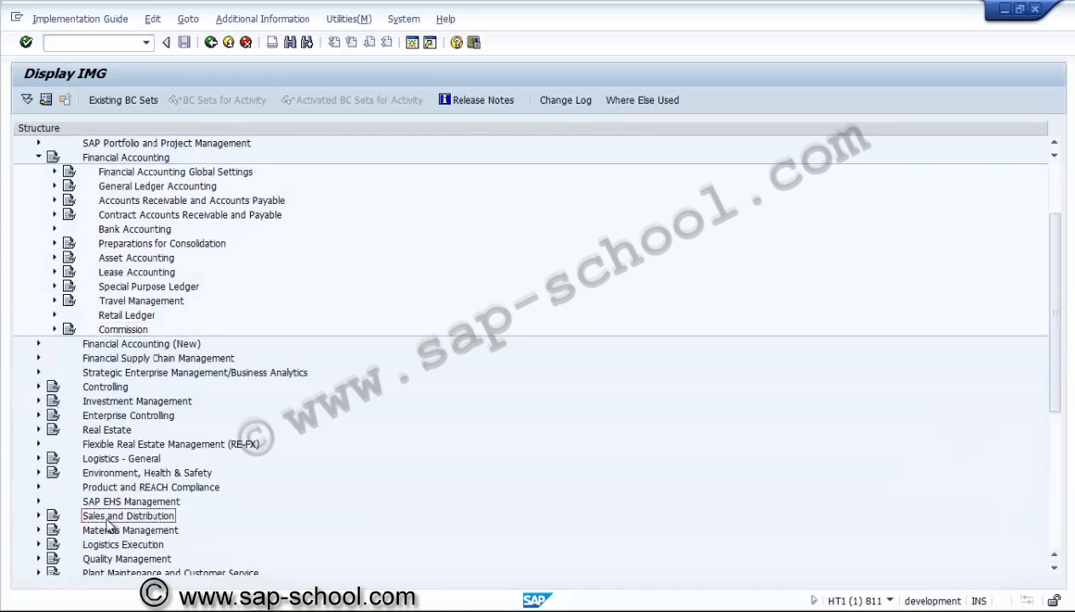
key(Down)
key(Down)
key(Down)
key(Down)
key(Down)
key(Down)
key(Down)
key(Down)
key(Down)
key(Down)
key(Down)
key(Down)
key(Down)
key(Down)
key(Down)
key(Down)
key(Down)
key(Down)
key(Down)
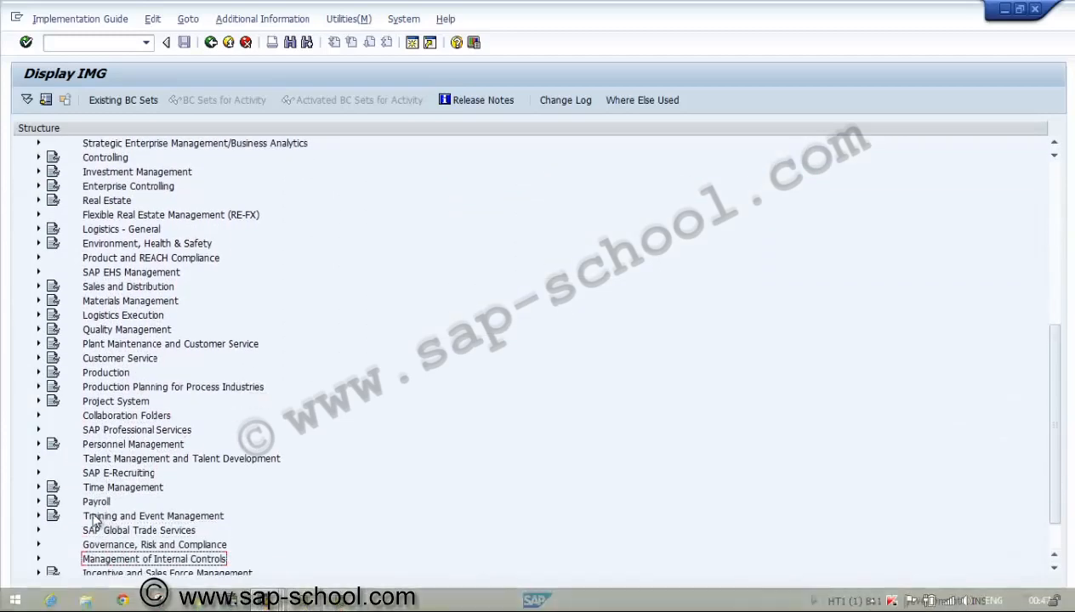
click(38, 401)
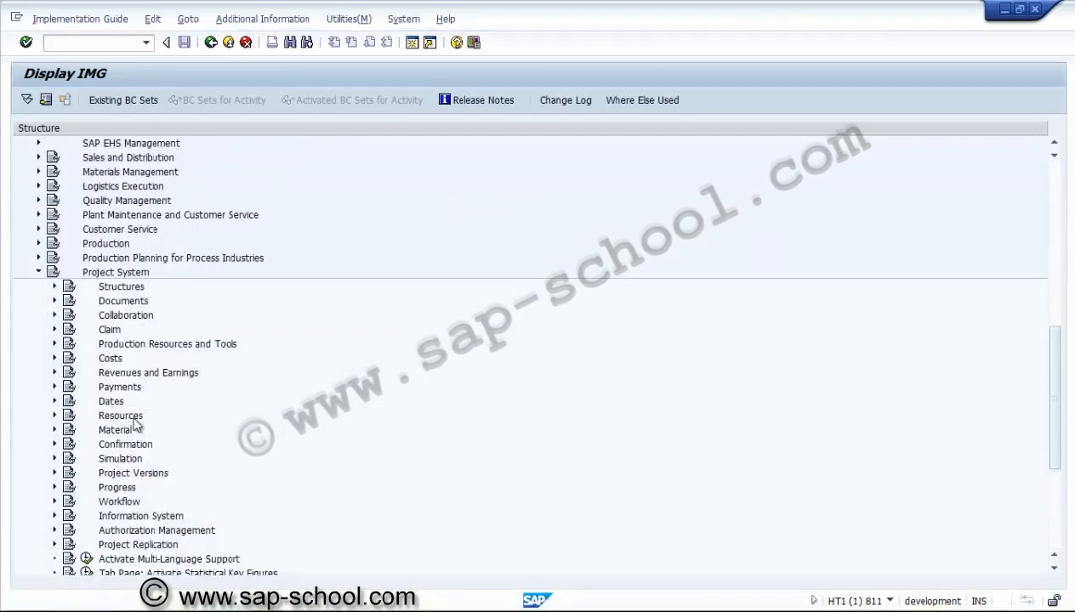
Step: Open Stipulate Simulation Profiles in the Simulation section of Project System
click(121, 461)
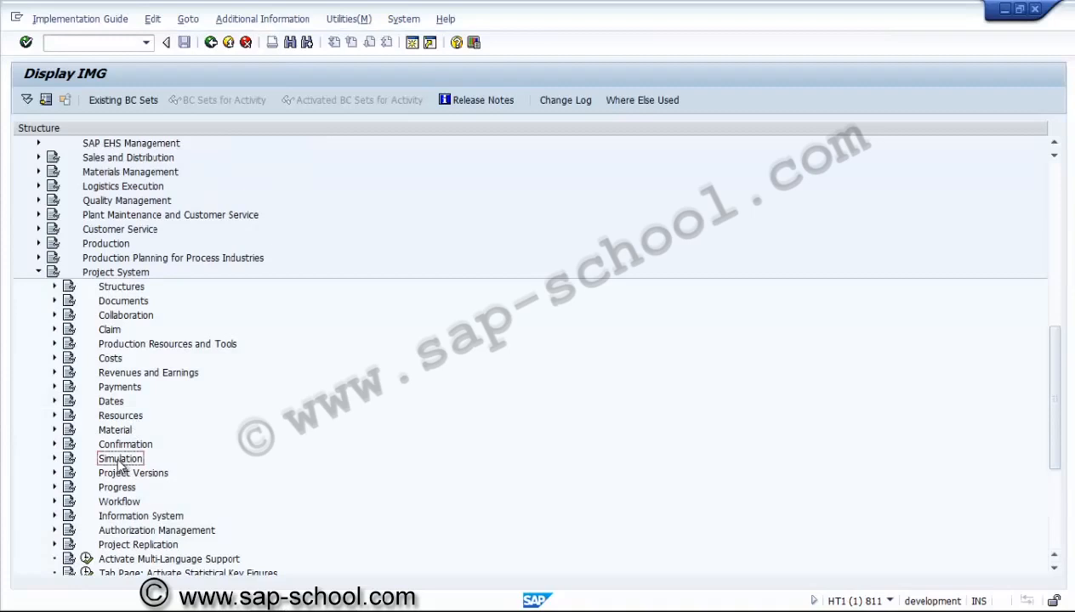
click(55, 459)
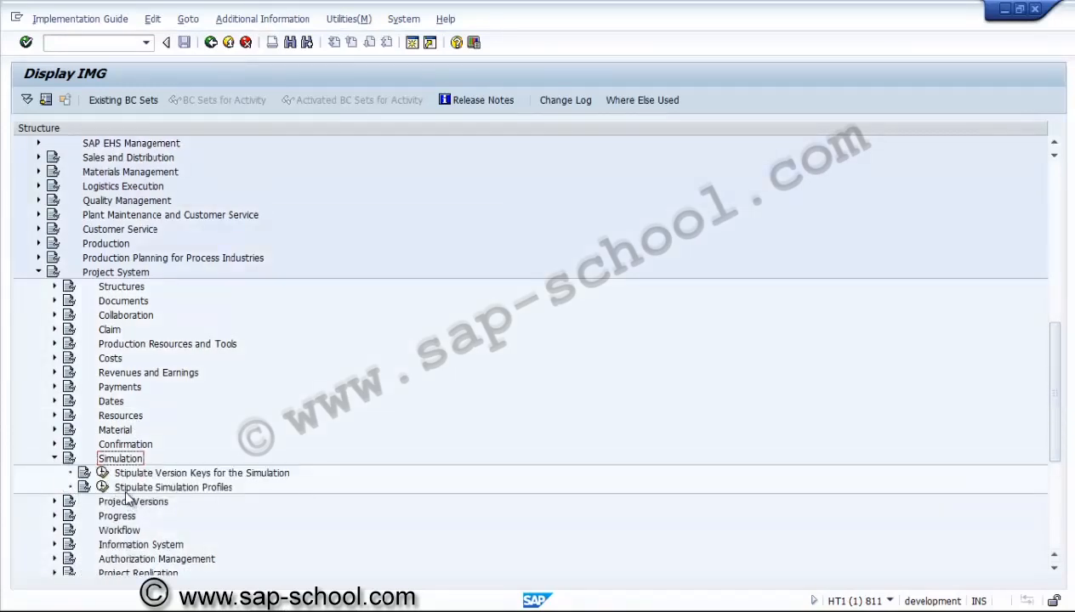
click(101, 488)
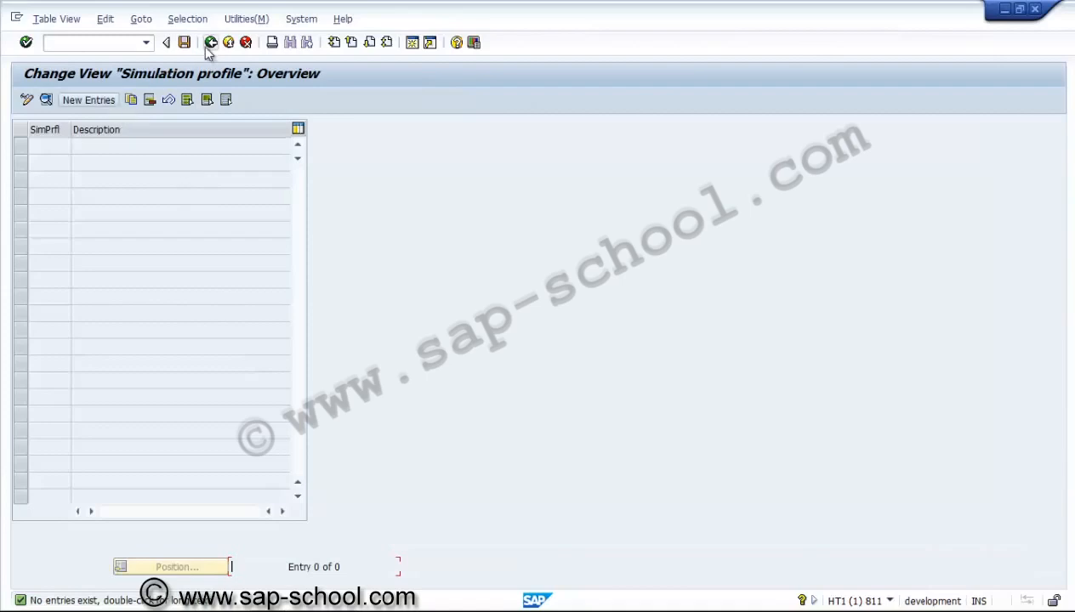
Step: Create a new simulation profile ZUSS001 with the description "Simulation version"
click(87, 99)
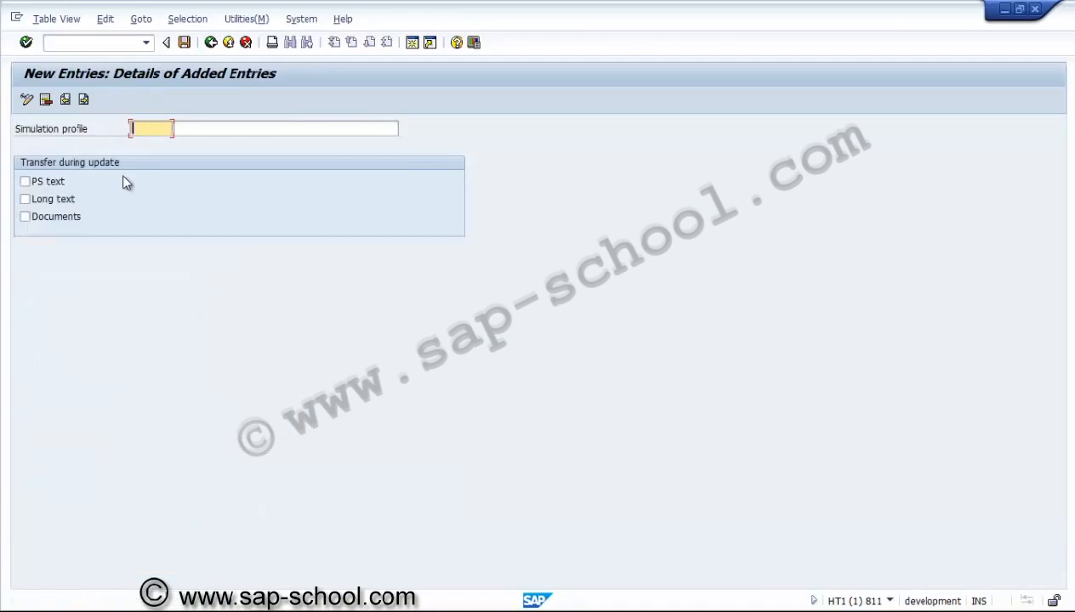
text(z)
key(BackSpace)
text(ZUSS001)
key(Tab)
text(sIM)
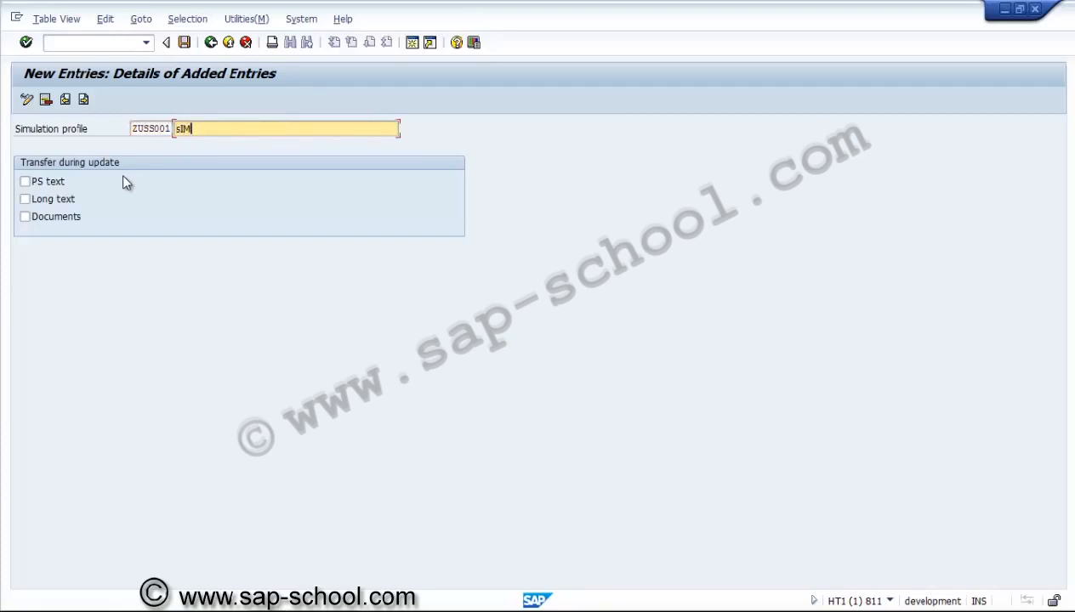
text(ULA)
key(BackSpace)
key(BackSpace)
key(BackSpace)
key(BackSpace)
key(BackSpace)
key(BackSpace)
text(Simulation version)
Step: Enable the transfer of PS text and Long text during update for profile ZUSS001, leaving Documents disabled
click(63, 184)
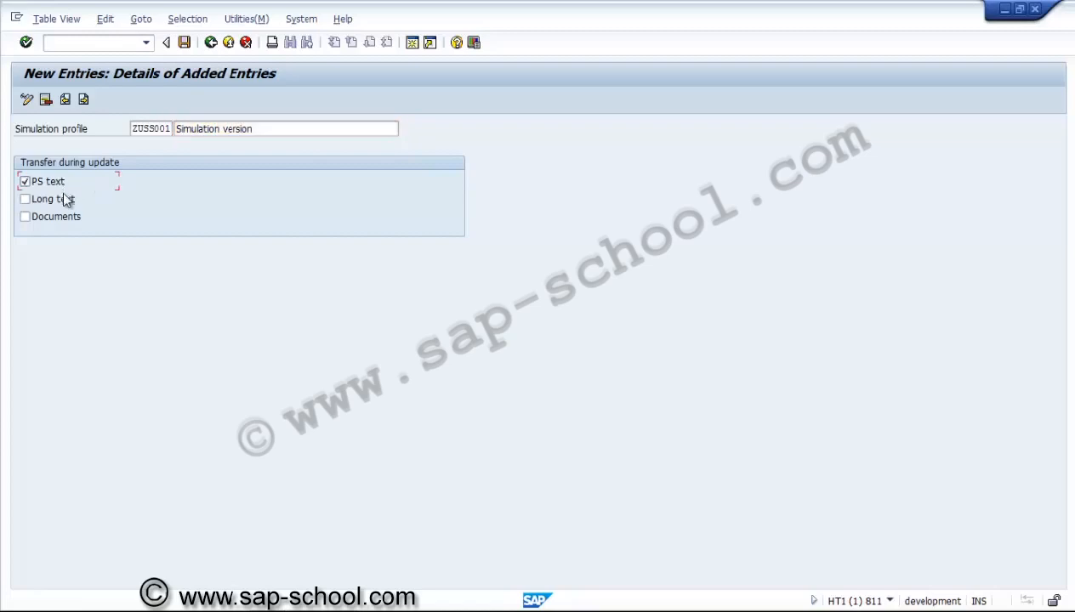
click(67, 201)
click(62, 216)
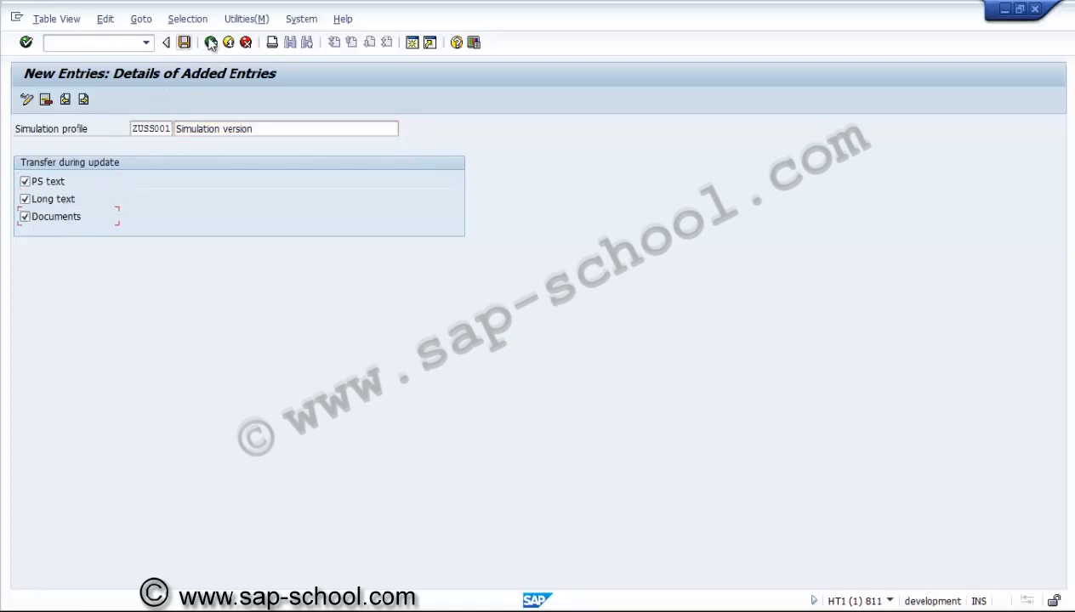
click(73, 219)
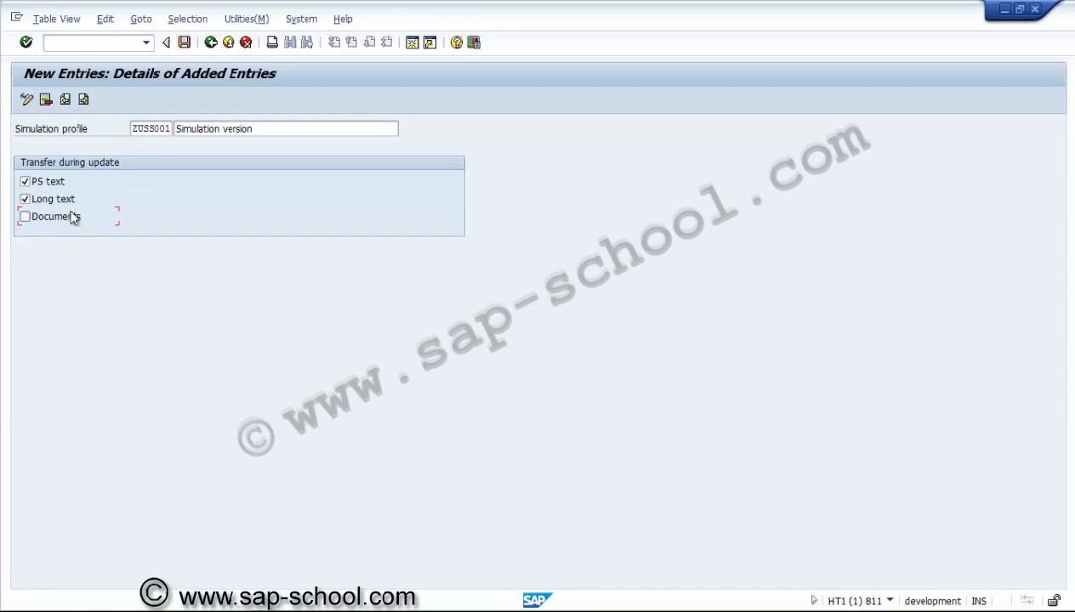
Step: Save the simulation profile under a new customizing request described as "PS - Simulation version"
click(184, 42)
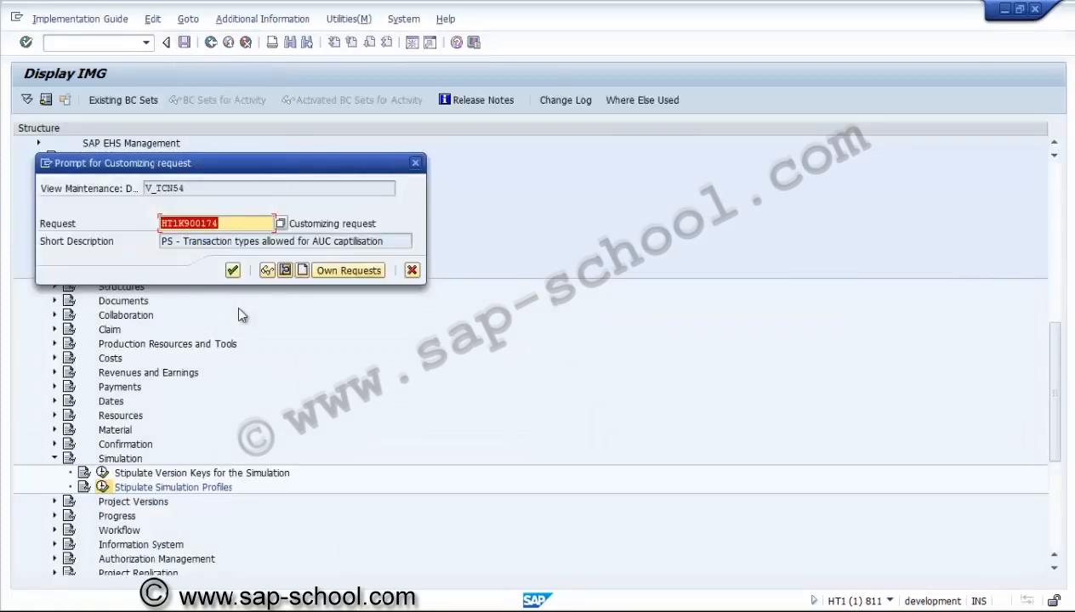
click(301, 269)
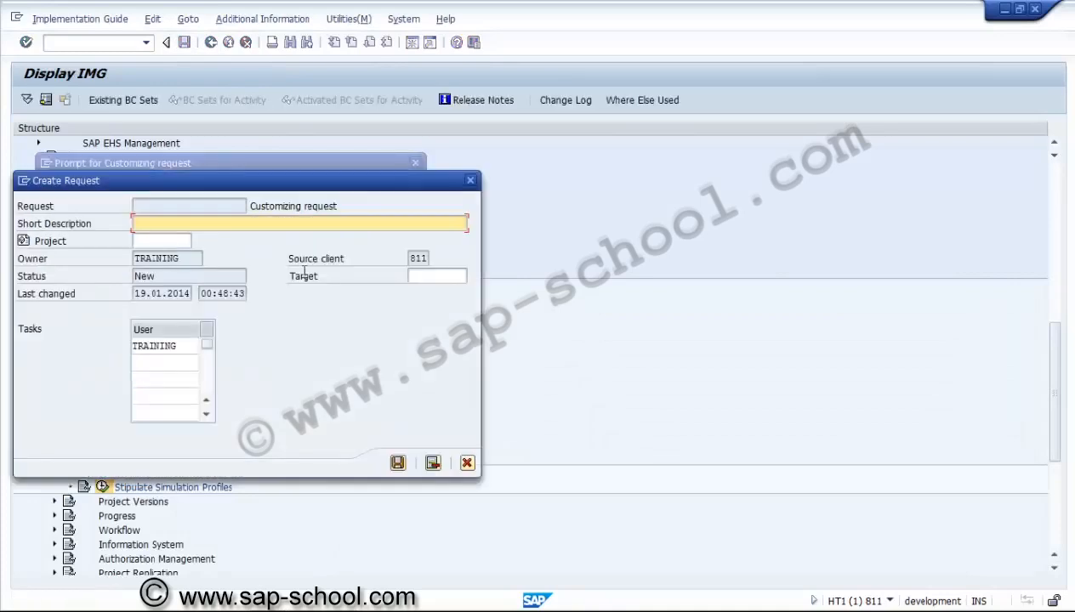
text(PS - Simulation version)
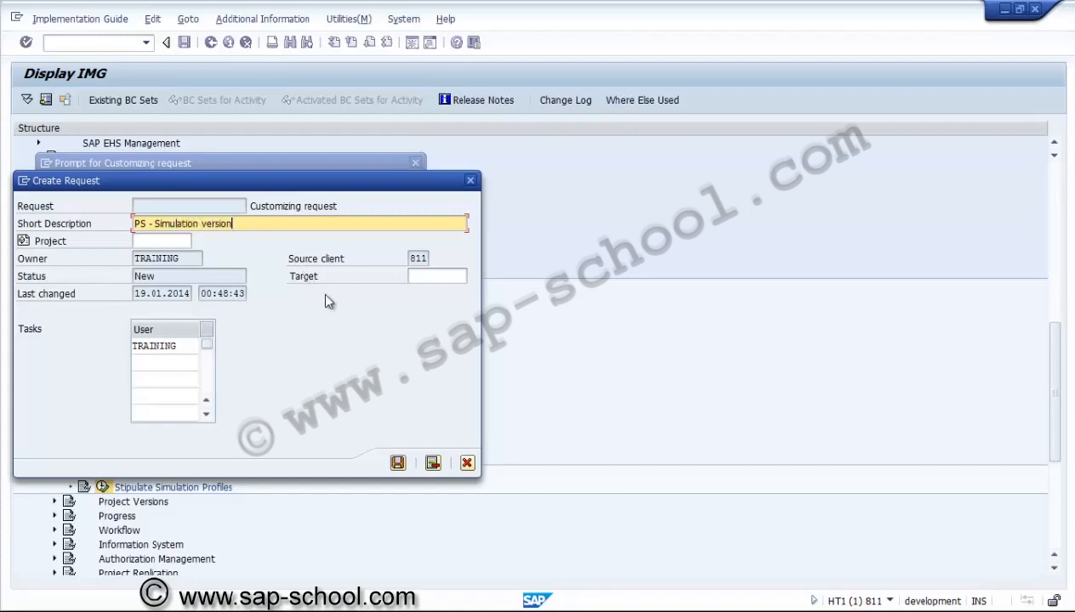
click(398, 463)
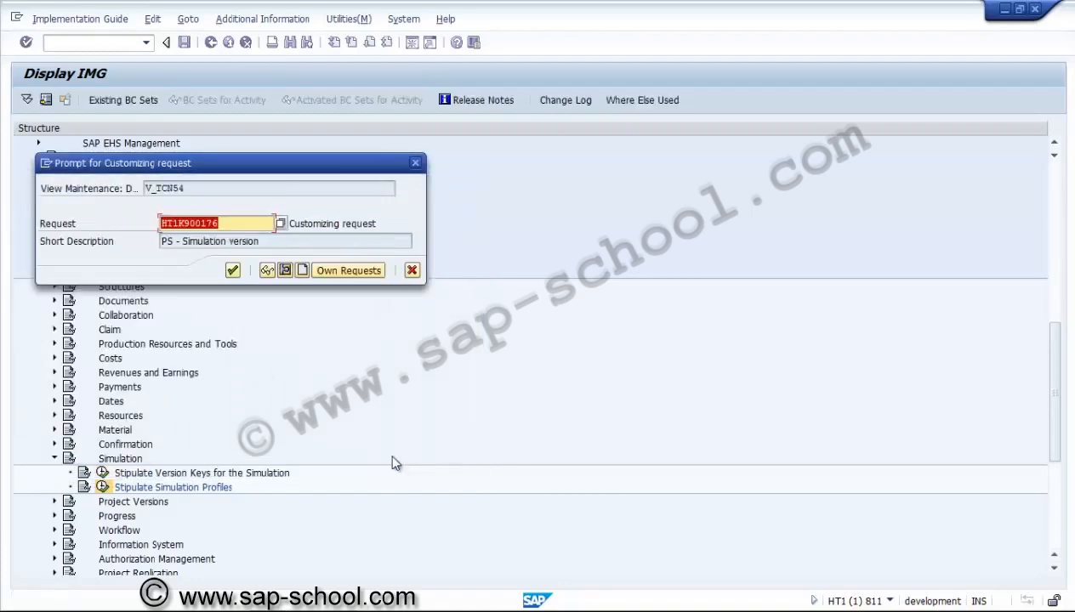
click(233, 270)
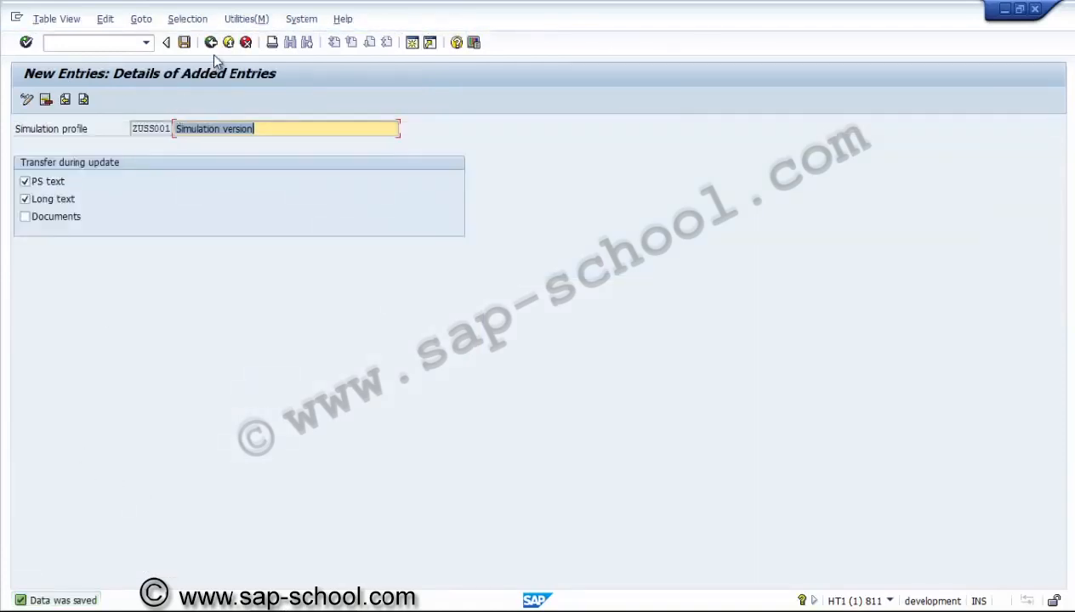
Step: Return from the simulation profile to the IMG and open Create Profile for Project Version under Project Versions
click(210, 44)
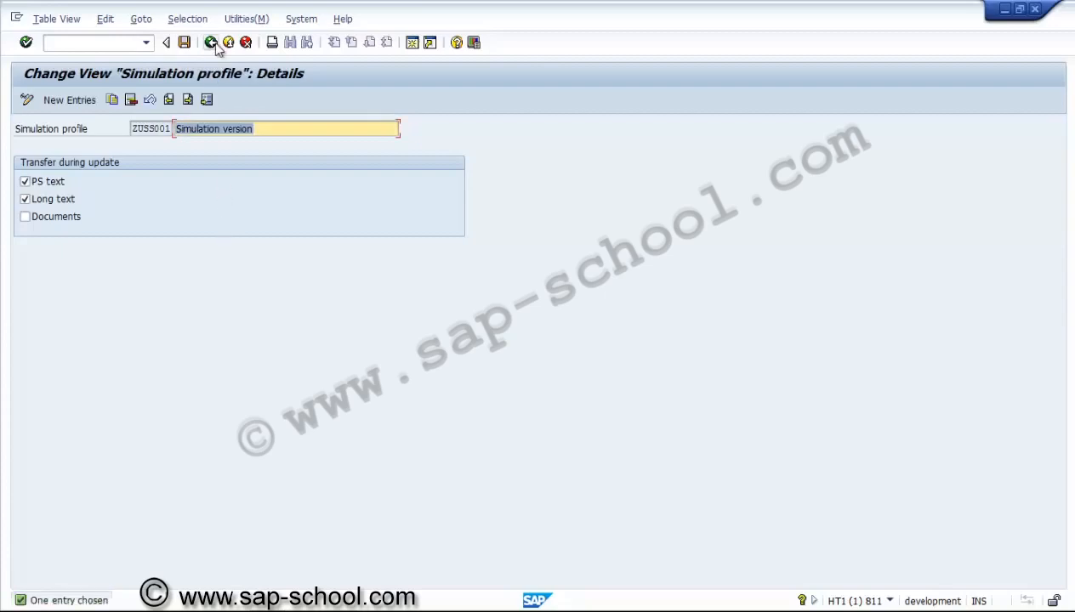
click(210, 42)
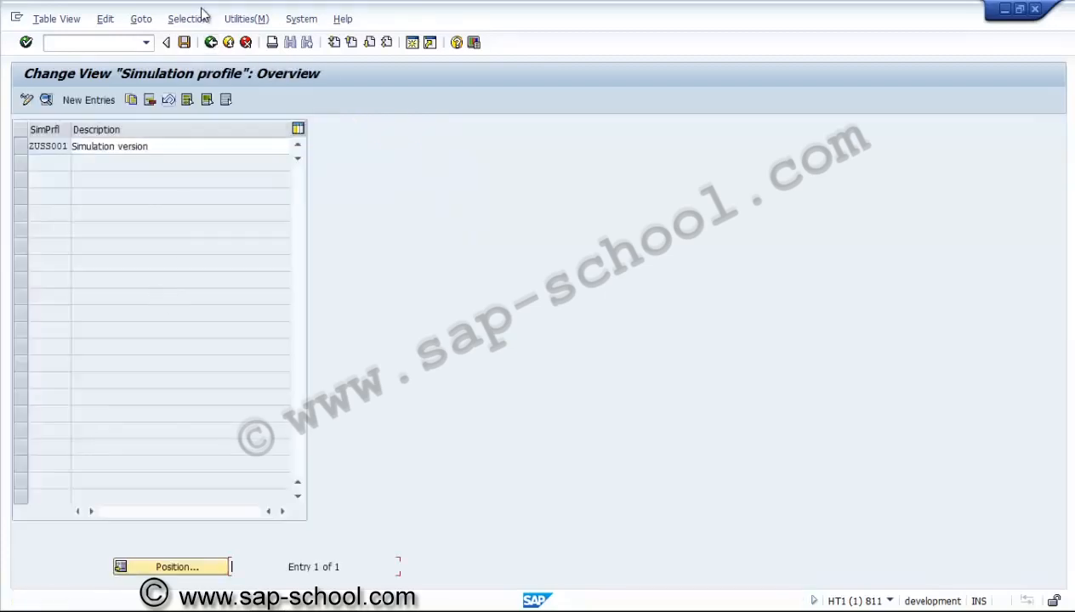
click(210, 42)
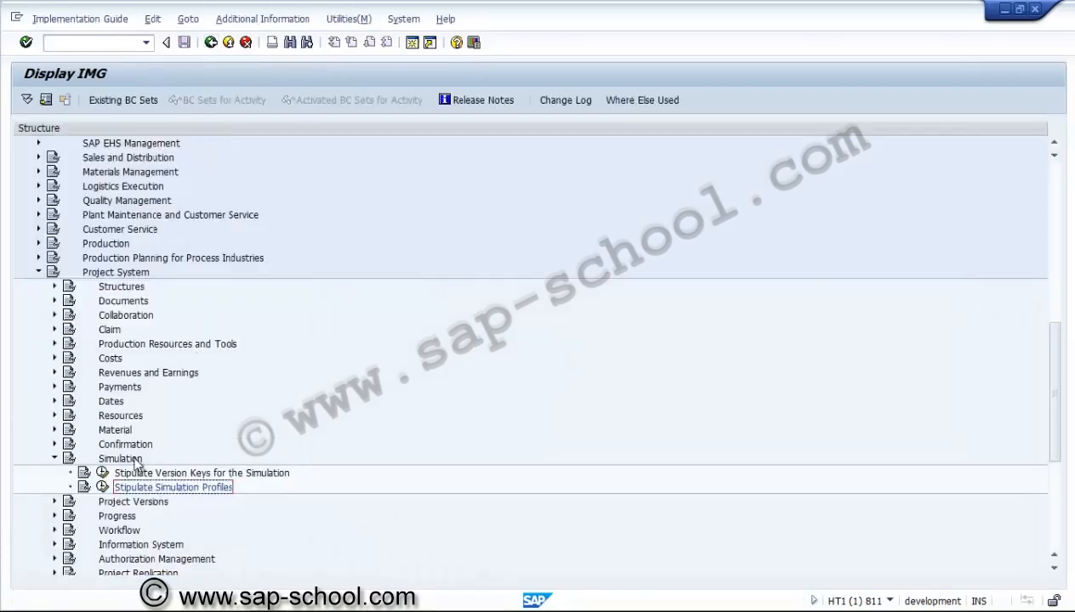
click(55, 458)
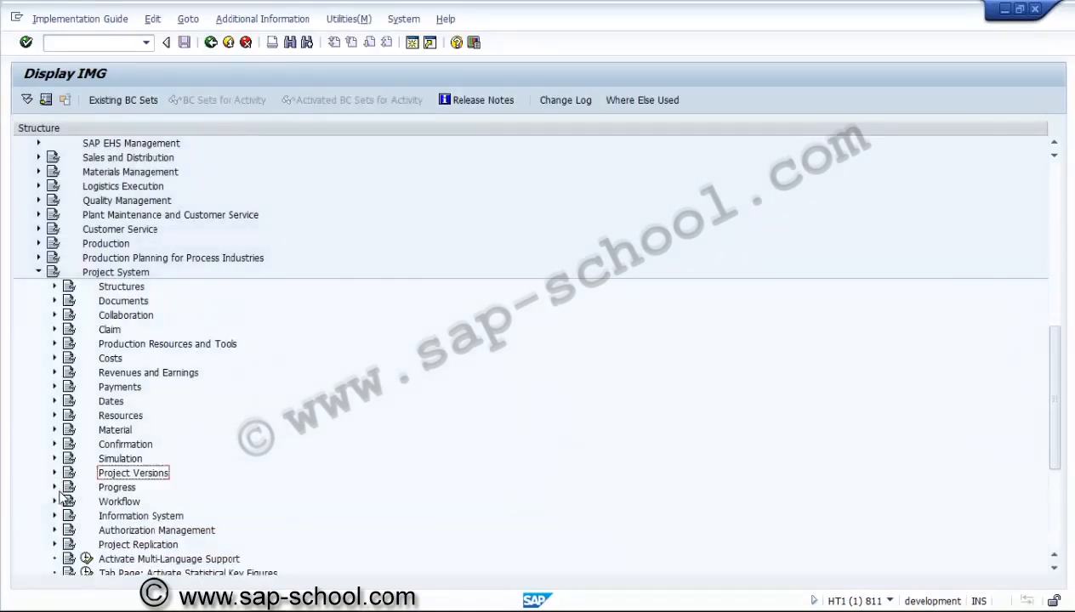
click(54, 473)
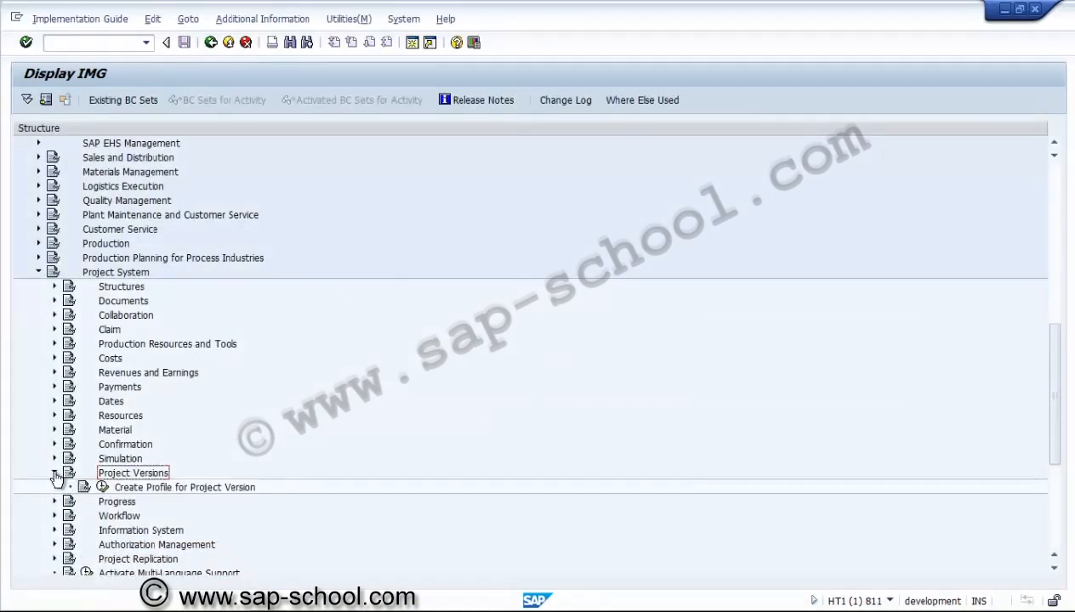
click(102, 487)
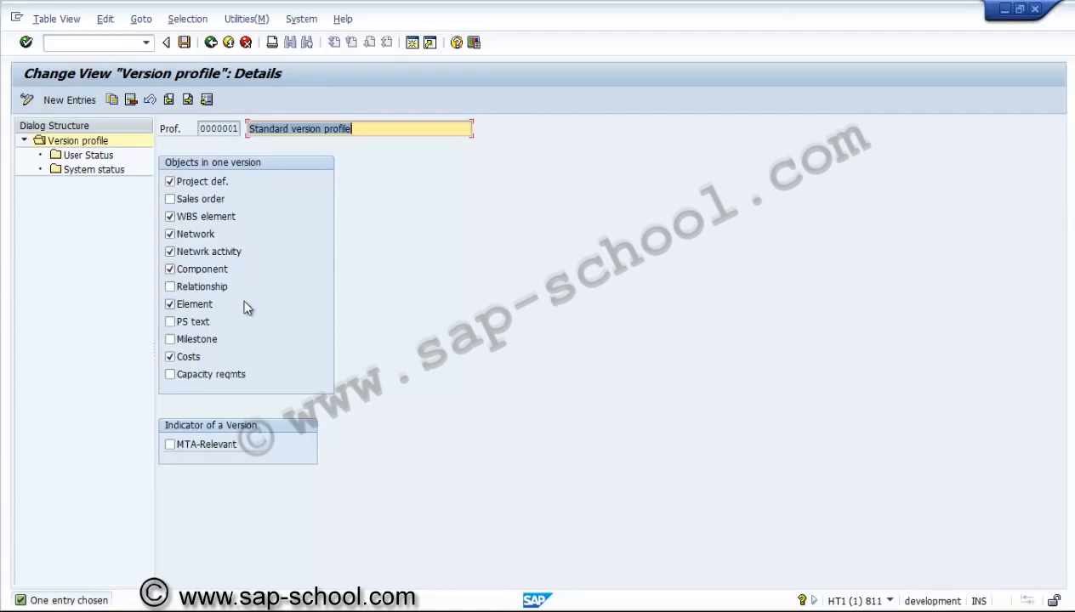
Step: Review the User Status and System status settings of the standard version profile and return to the IMG
click(89, 156)
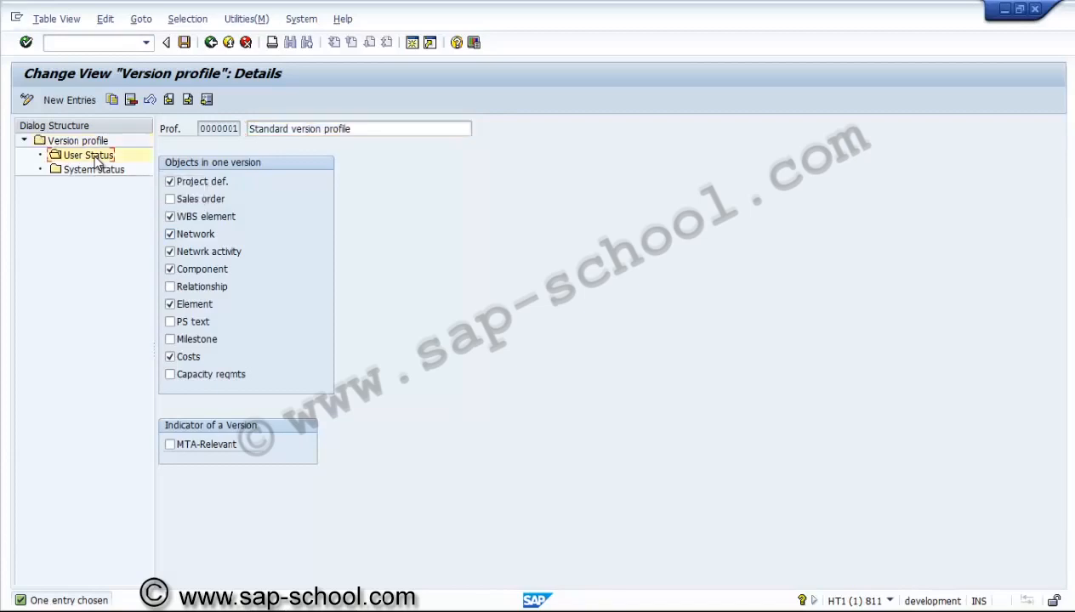
click(93, 169)
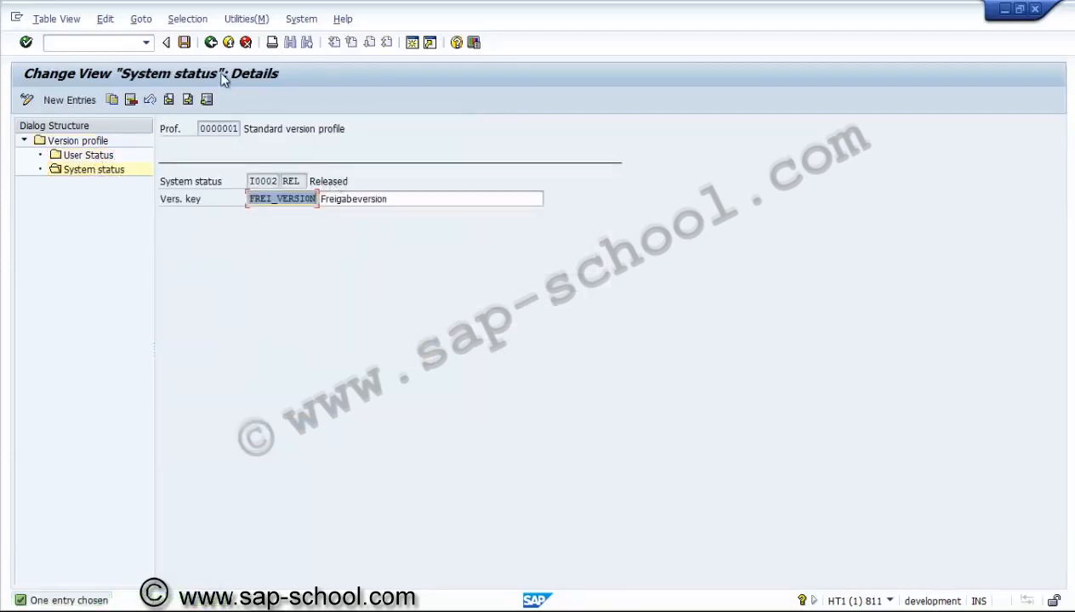
click(210, 43)
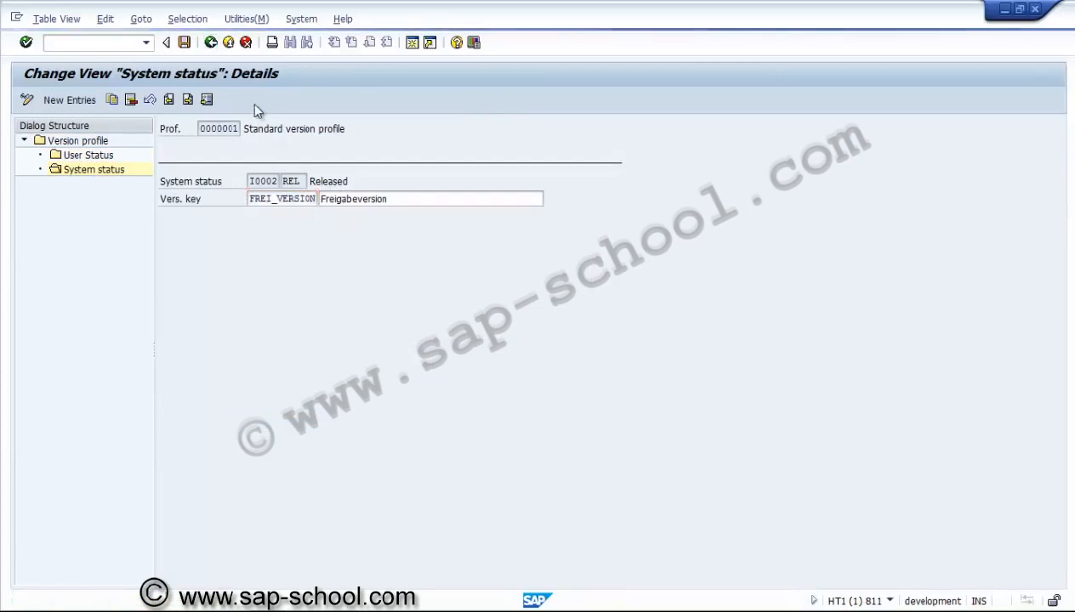
click(213, 46)
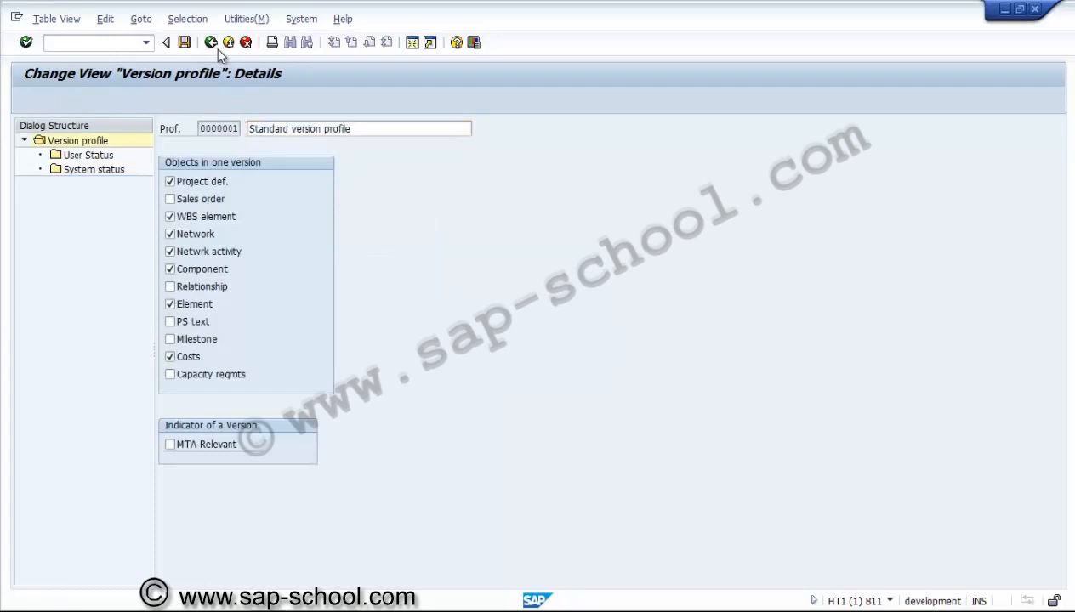
click(215, 48)
click(216, 49)
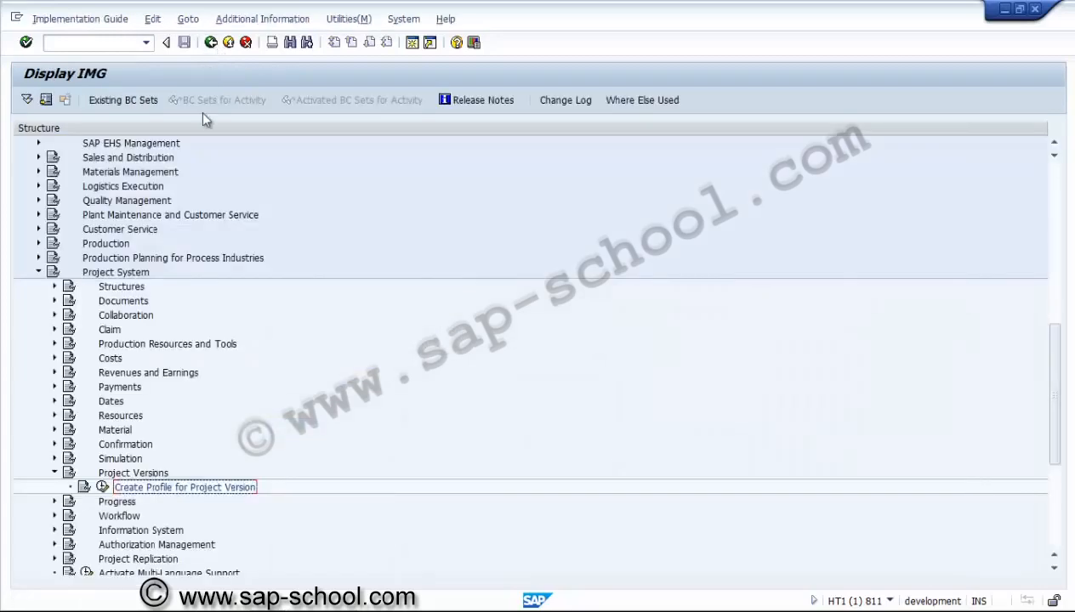
Step: Open Create Project Profile under Structures, Operative Structures, Work Breakdown Structure (WBS) in Project System
click(54, 473)
click(55, 286)
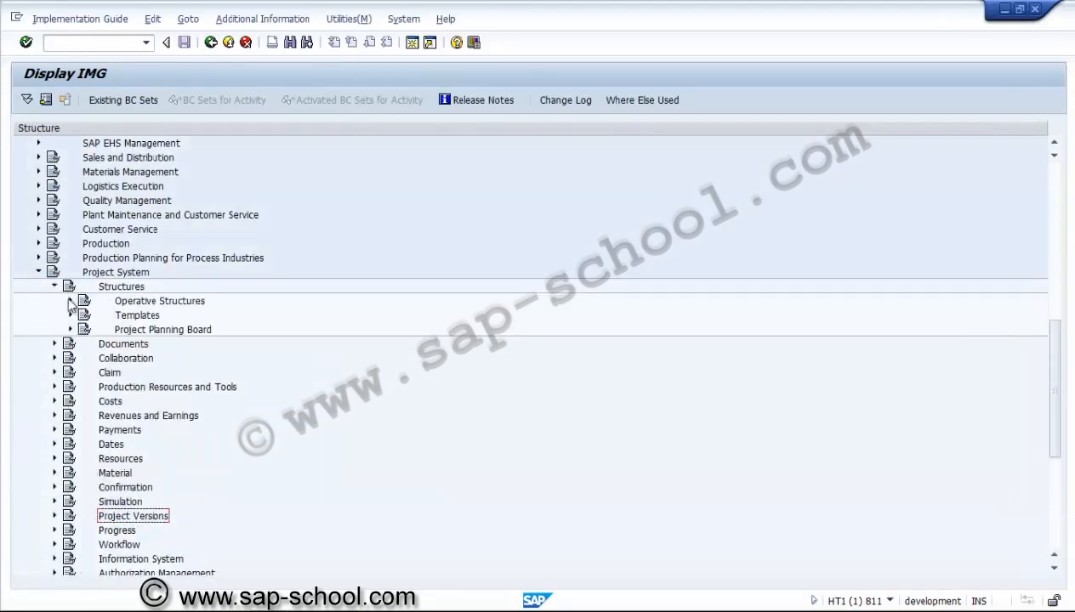
click(70, 301)
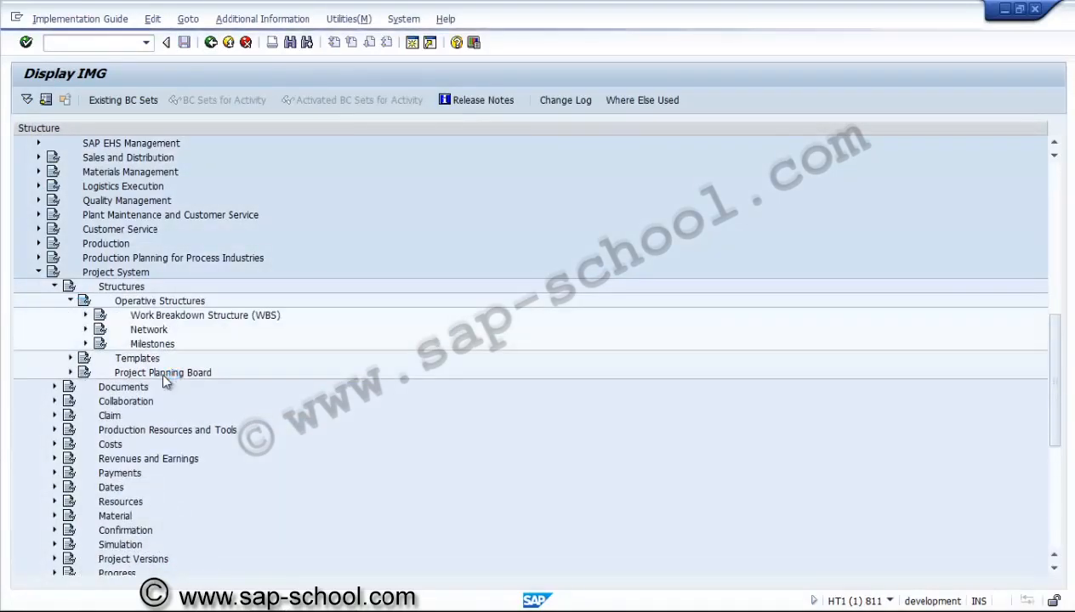
click(85, 316)
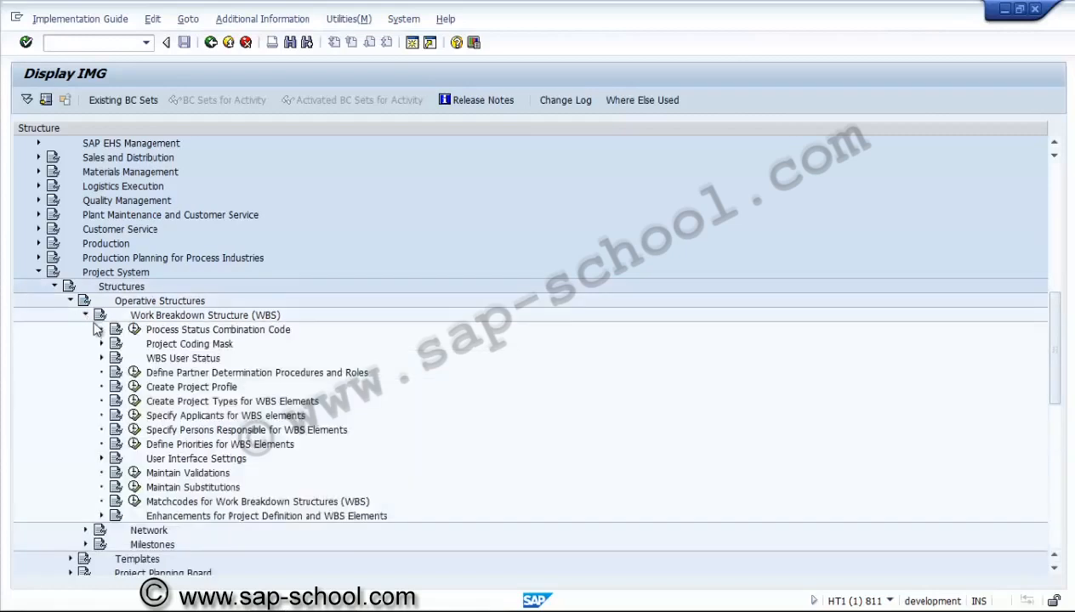
click(135, 387)
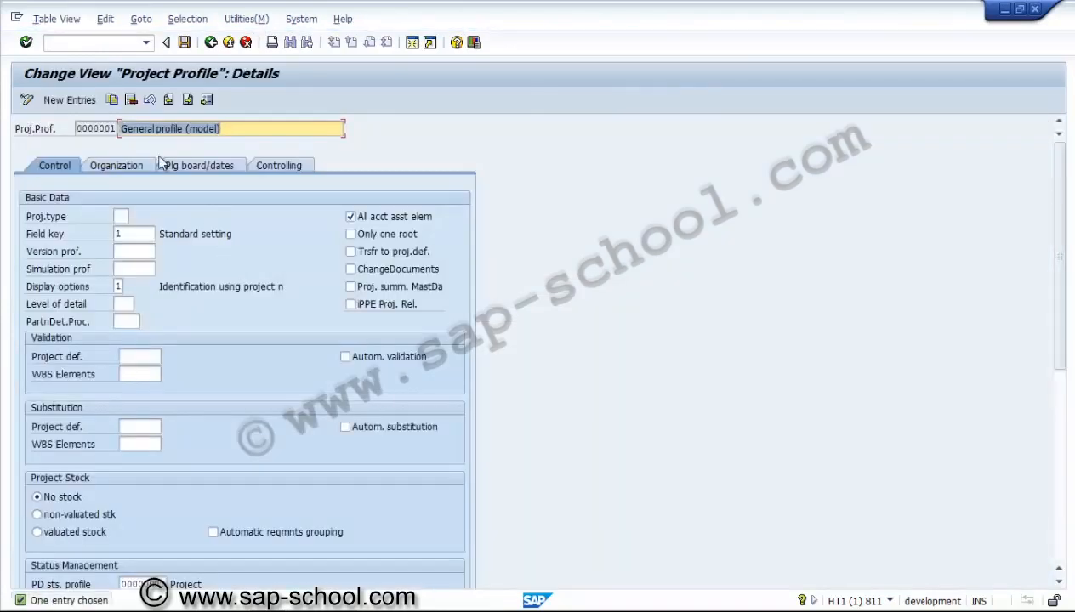
Step: Copy the project profile "General profile (model)" from the overview to a new profile with the key ZUS3000
click(111, 99)
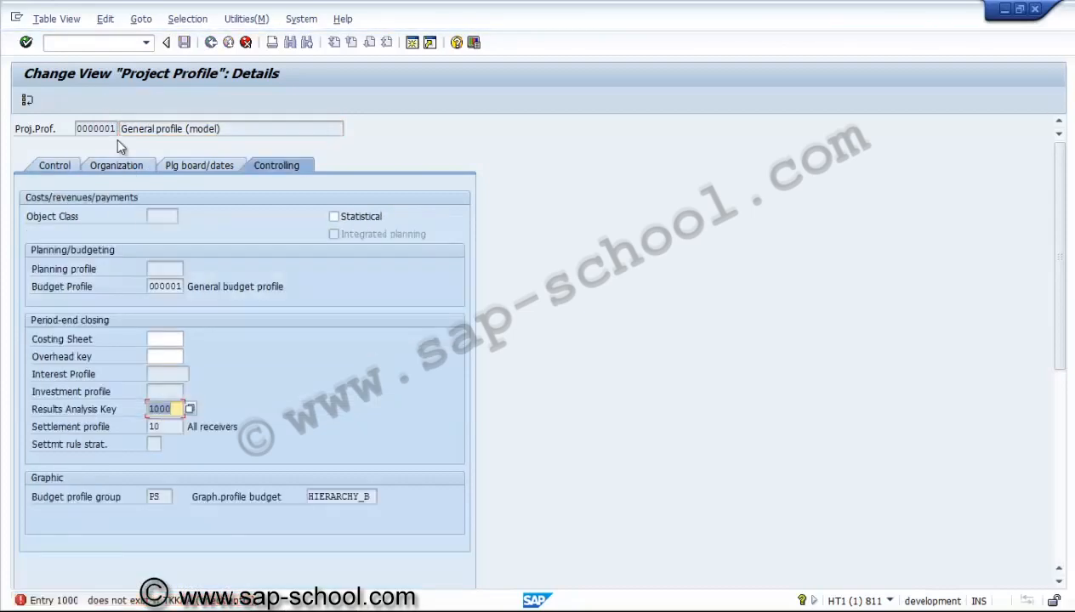
click(245, 45)
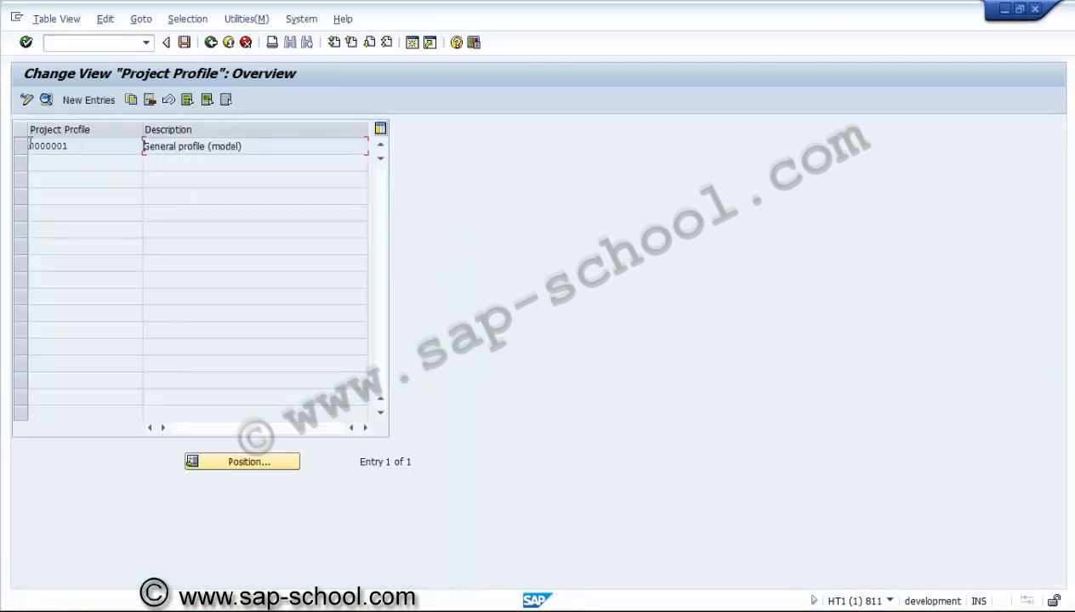
click(21, 146)
click(130, 99)
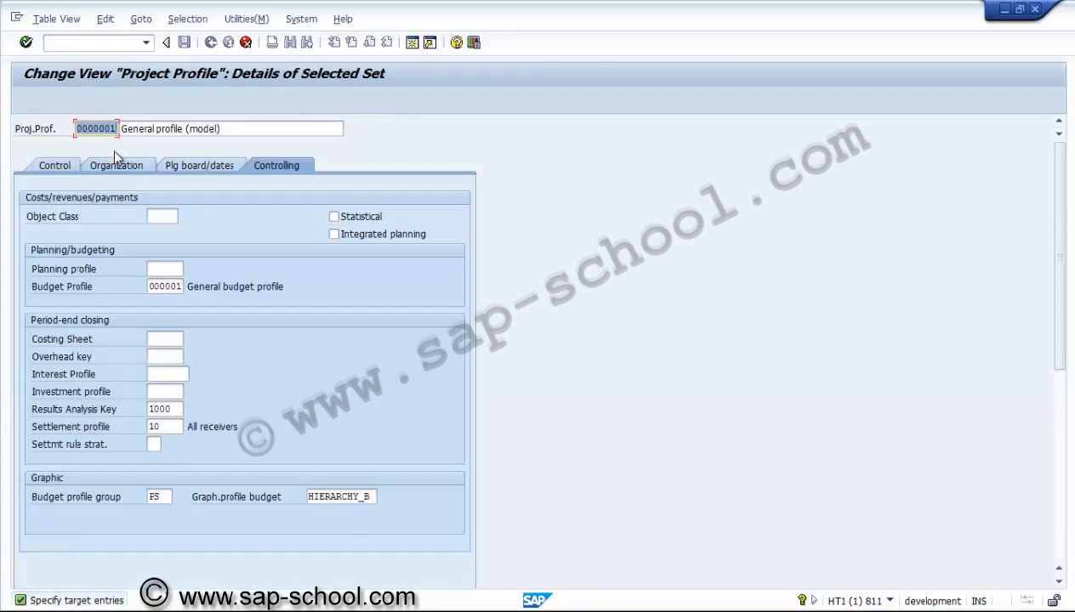
text(ZUS3000)
Step: Replace the description of project profile ZUS3000 with "Project profile for US/3000"
click(223, 128)
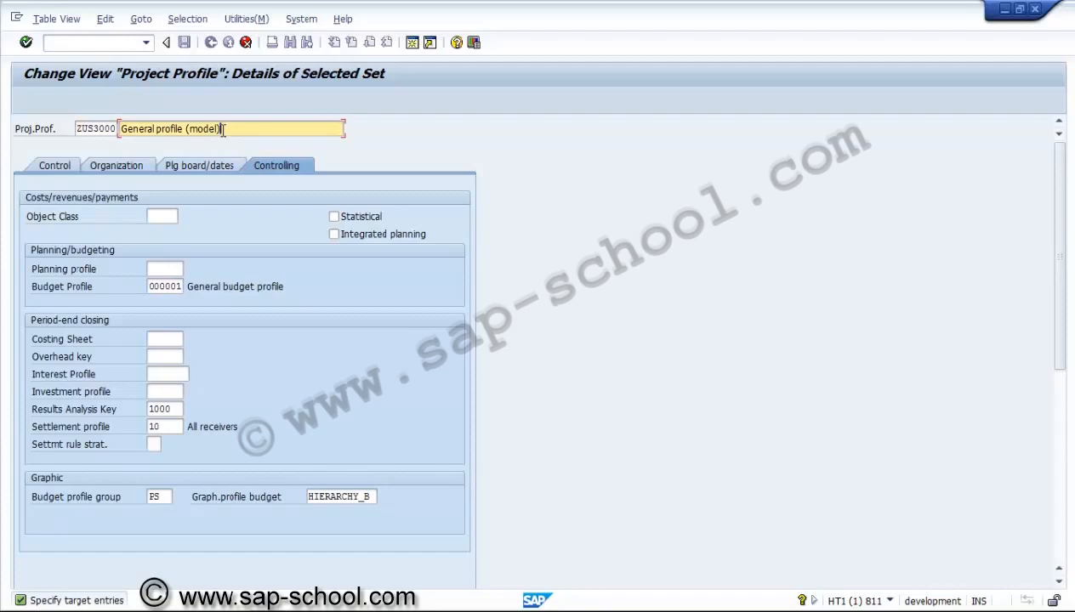
key(shift+Left)
key(shift+Left)
key(shift+Left)
key(shift+Left)
key(shift+Left)
key(shift+Left)
key(shift+Left)
key(shift+Left)
key(shift+Left)
key(shift+Left)
key(shift+Left)
key(shift+Left)
key(shift+Left)
key(shift+Left)
key(shift+Left)
key(shift+Left)
key(shift+Left)
key(shift+Left)
key(shift+Left)
key(shift+Left)
text(p)
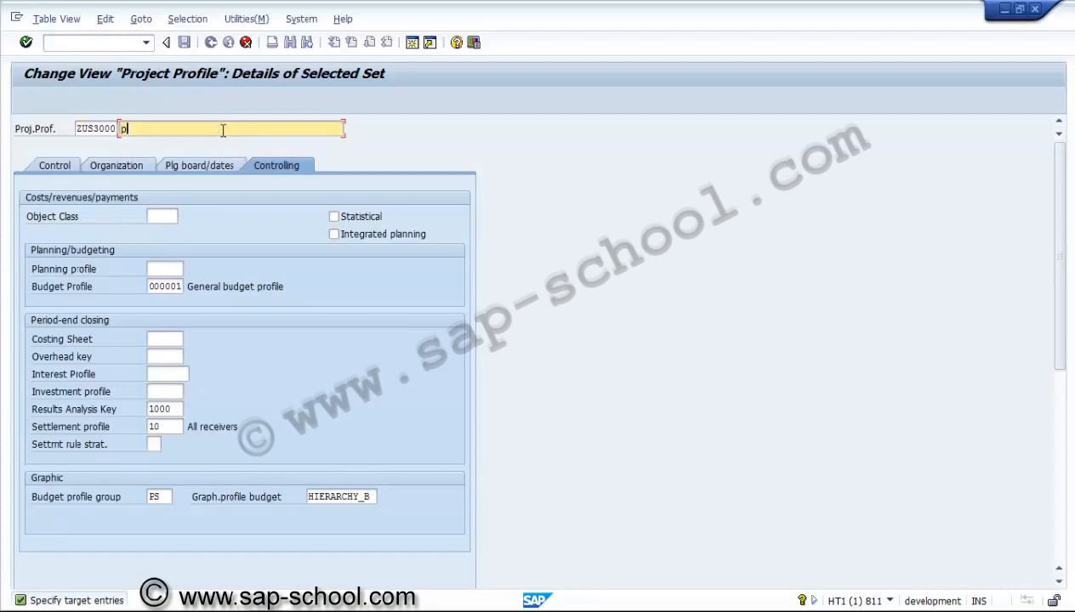
text(ROJECT PROFILE)
key(shift+Left)
key(shift+Left)
key(shift+Left)
key(shift+Left)
key(shift+Left)
key(shift+Left)
key(shift+Left)
key(shift+Left)
key(shift+Left)
key(shift+Left)
key(shift+Left)
key(shift+Left)
key(shift+Left)
key(shift+Left)
key(shift+Left)
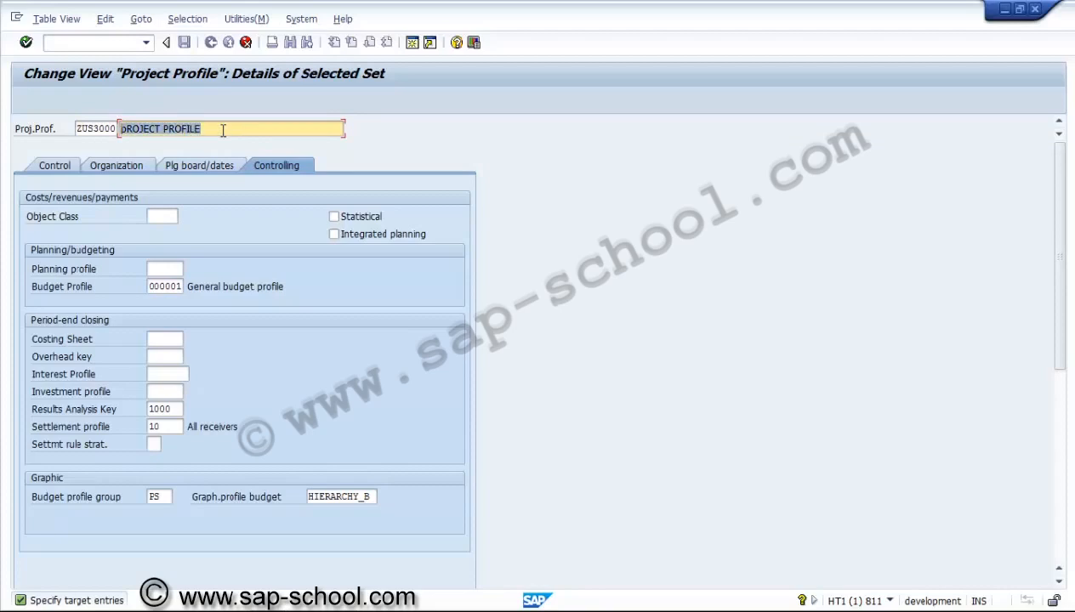
text(Project)
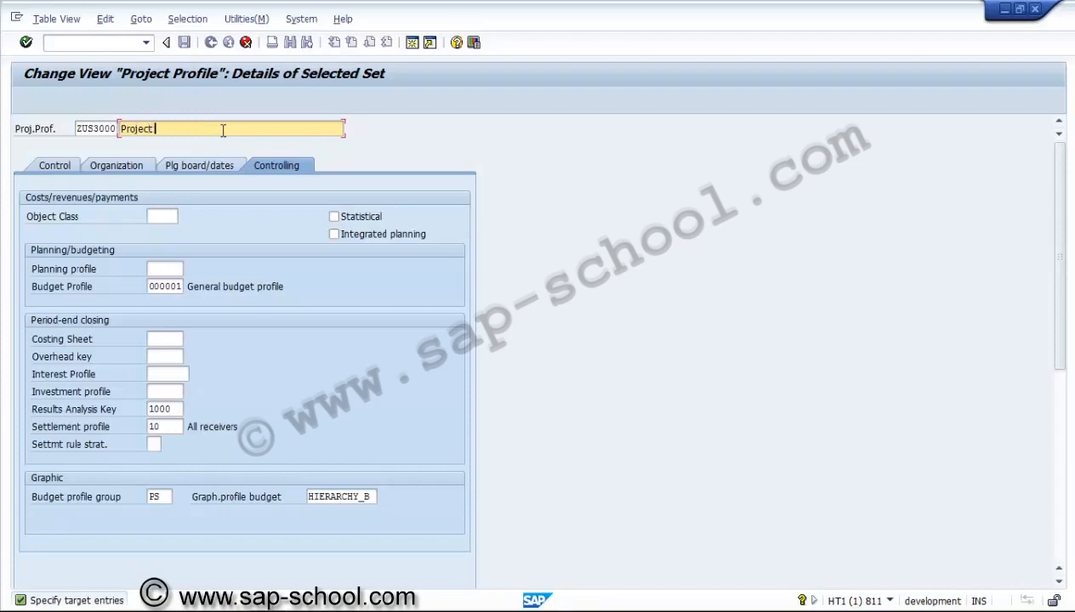
text( profile for US/3000)
Step: Set the project type in the control data of profile ZUS3000 to 20, Expansion / diversification
click(78, 168)
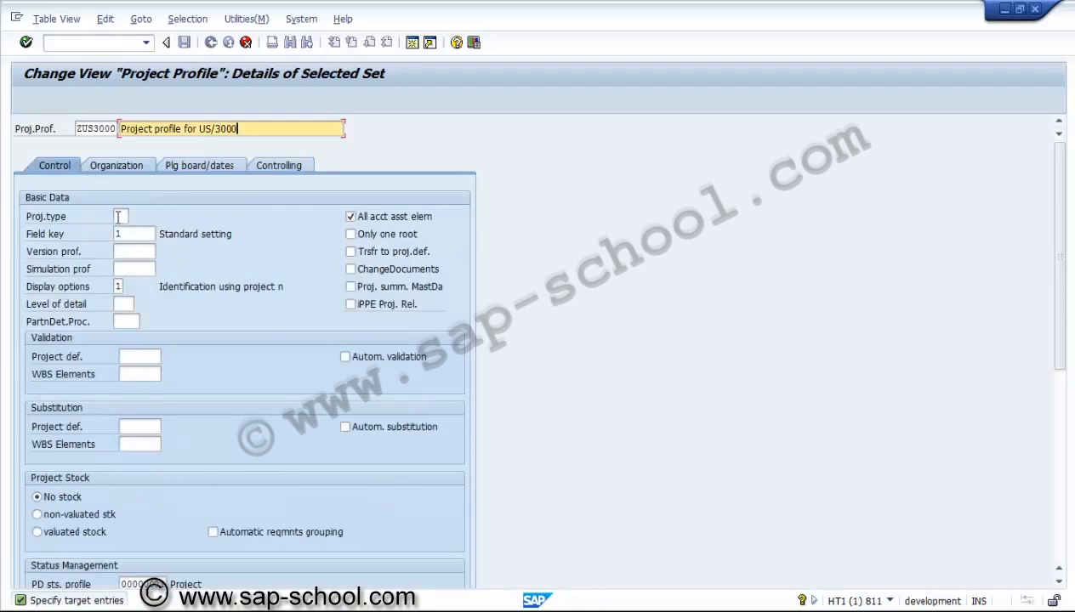
click(120, 216)
click(136, 216)
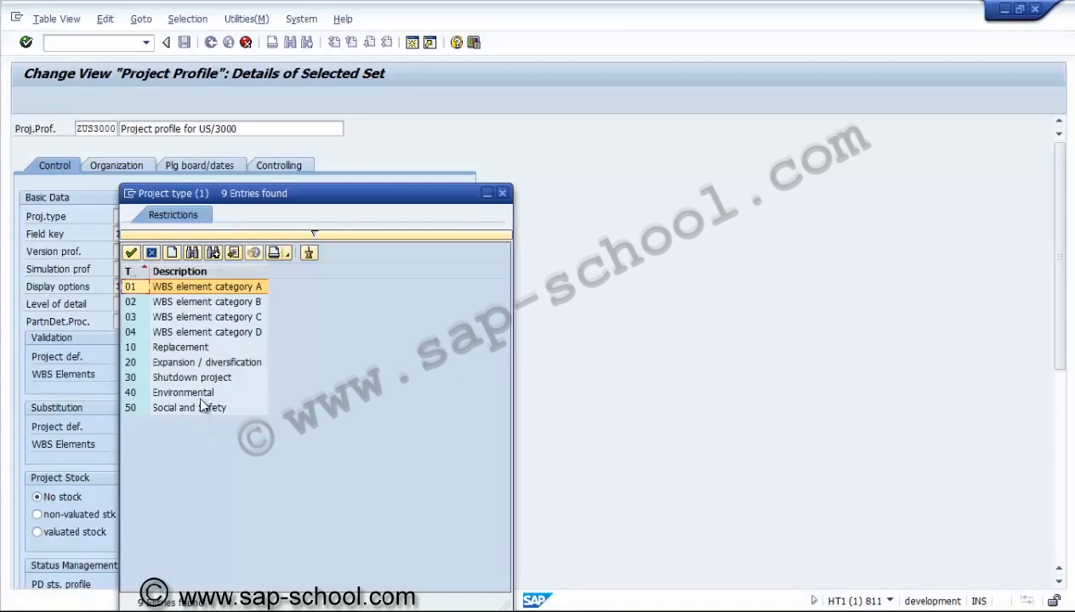
double_click(174, 363)
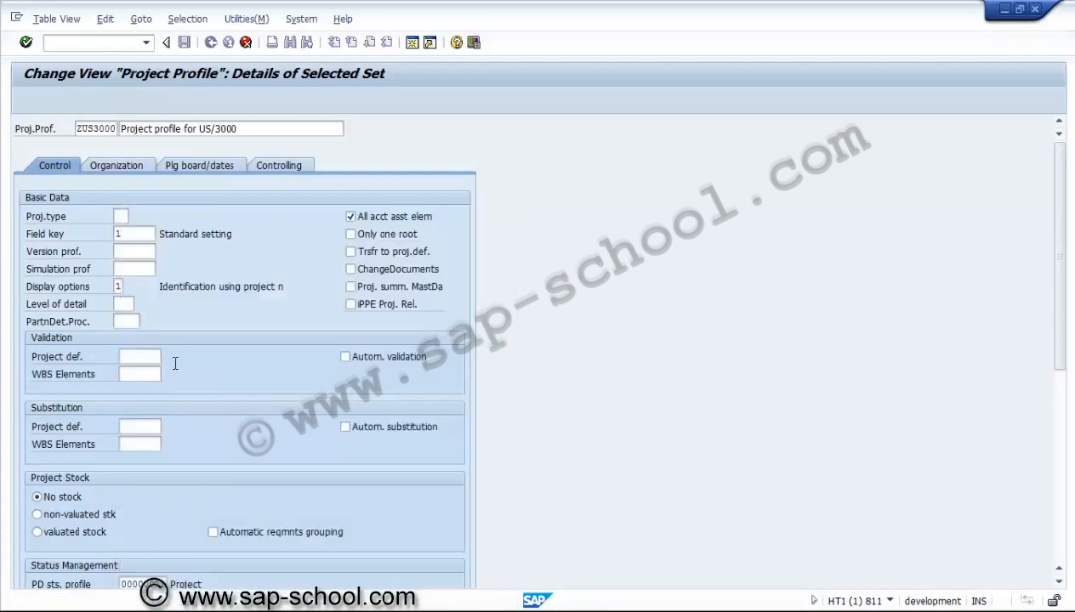
click(140, 235)
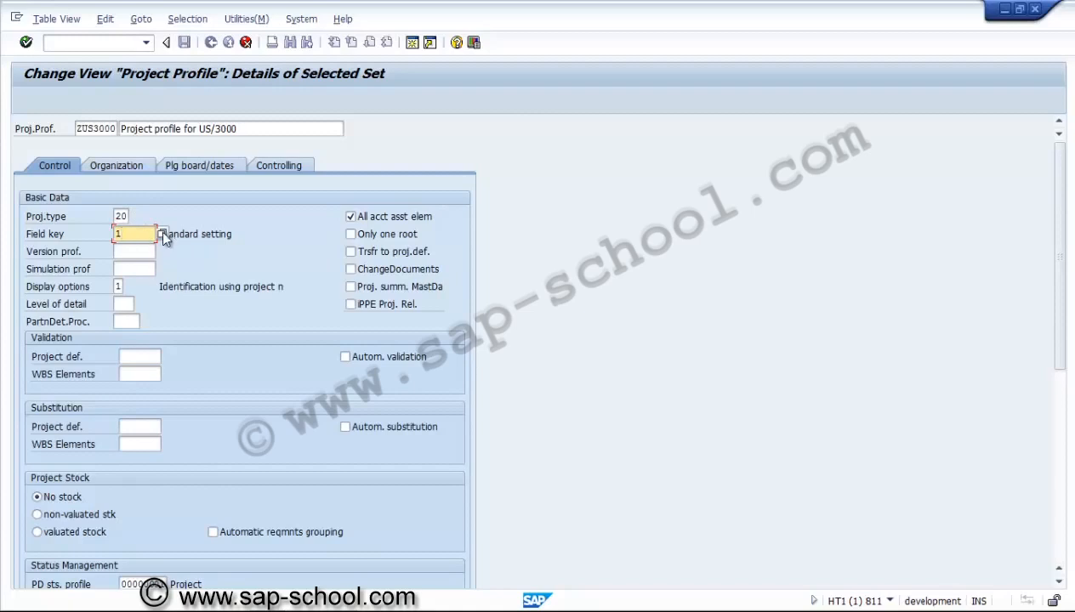
Step: Assign version profile 0000001 and simulation profile ZUSS001 to the project profile
click(143, 248)
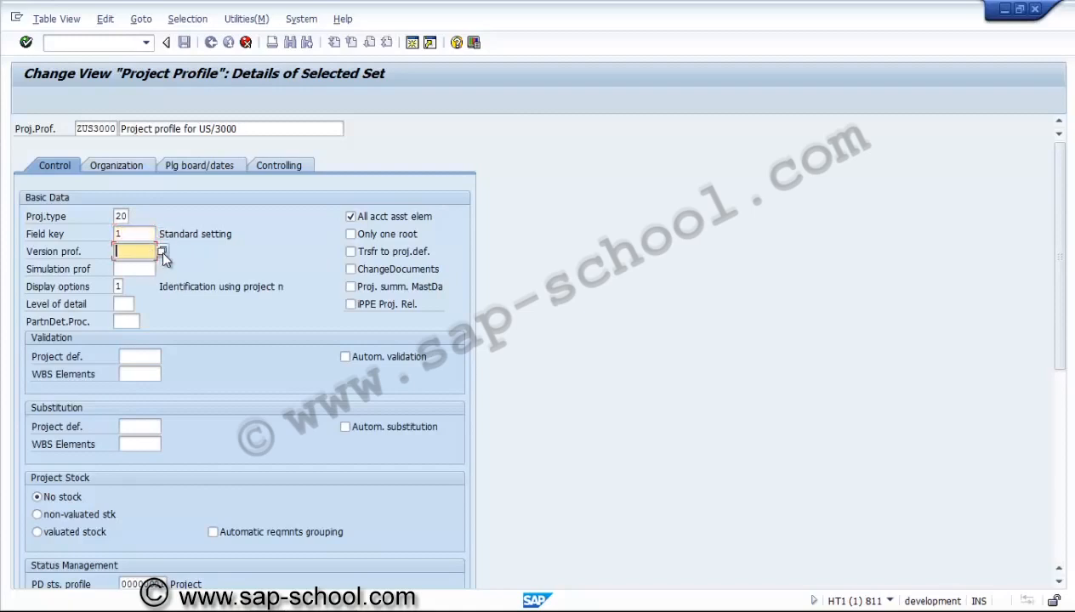
click(160, 252)
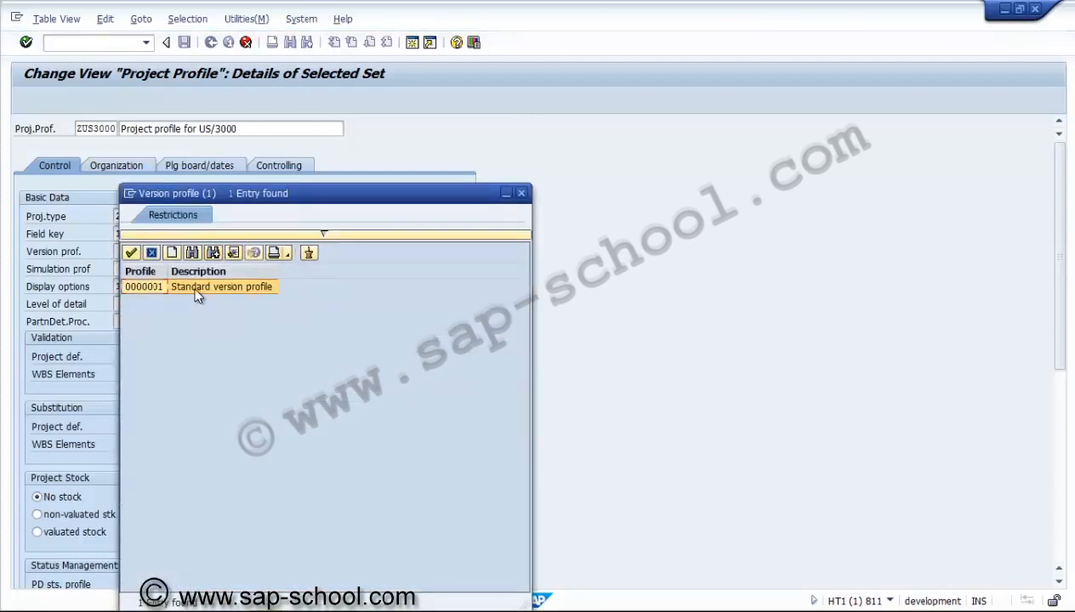
double_click(192, 285)
click(160, 273)
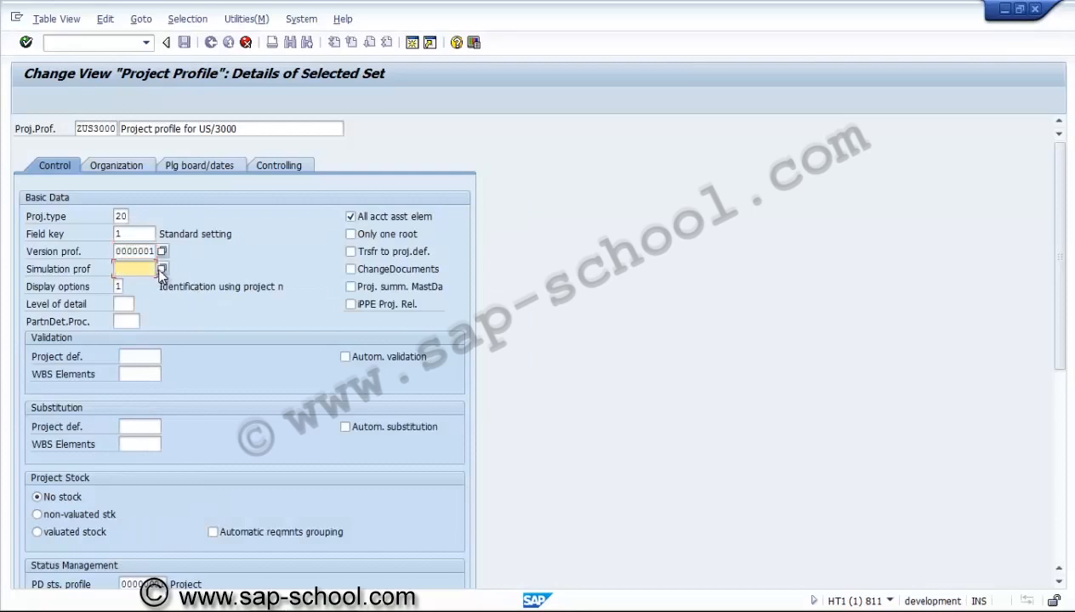
click(161, 269)
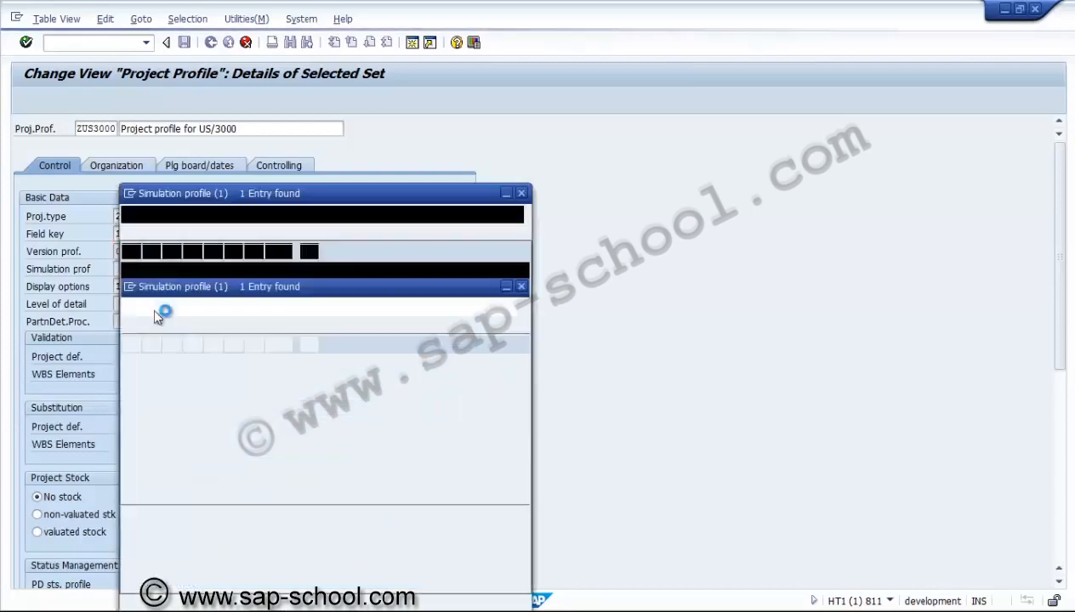
double_click(157, 289)
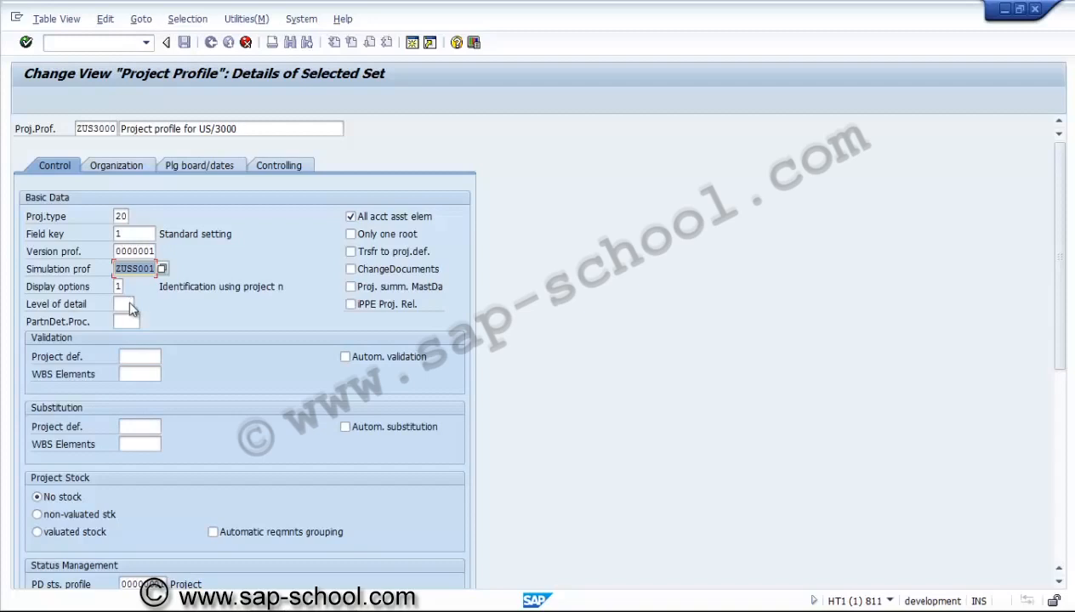
Step: Enable Only one root, ChangeDocuments and Proj. summ. MastDa, and disable All acct asst elem for the project profile
click(350, 237)
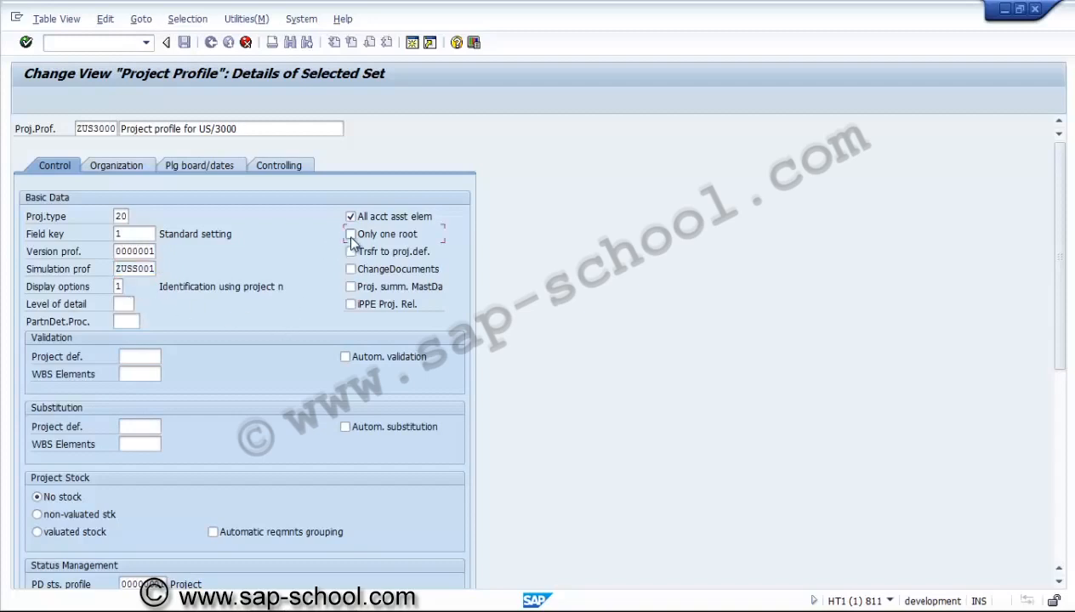
click(351, 217)
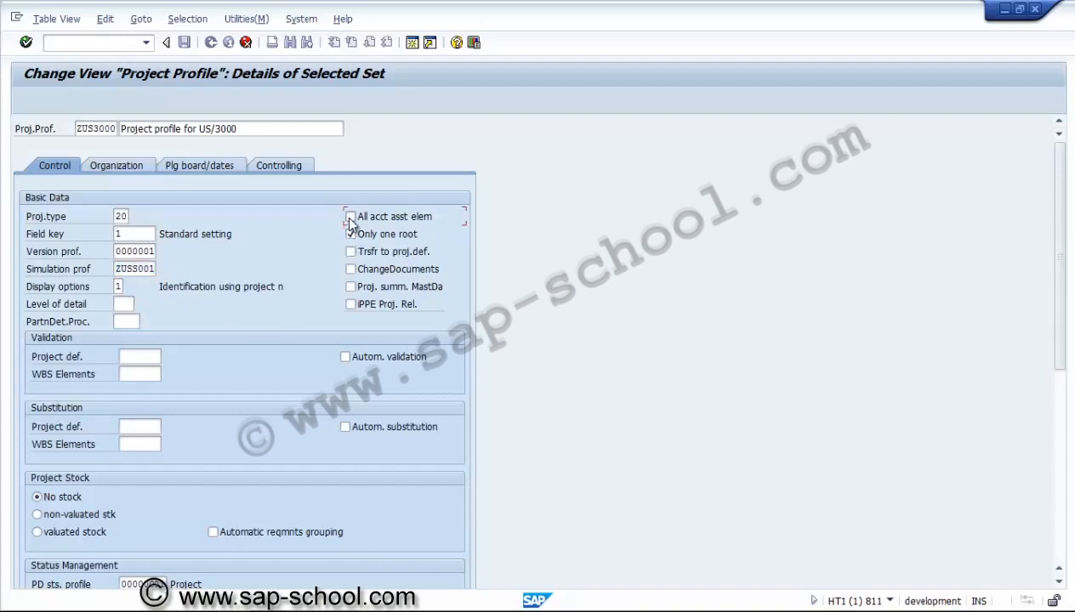
click(352, 270)
click(351, 288)
Step: Set the profile's display option to 1, Identification using project number, and the level of detail to 99
click(119, 287)
text(1)
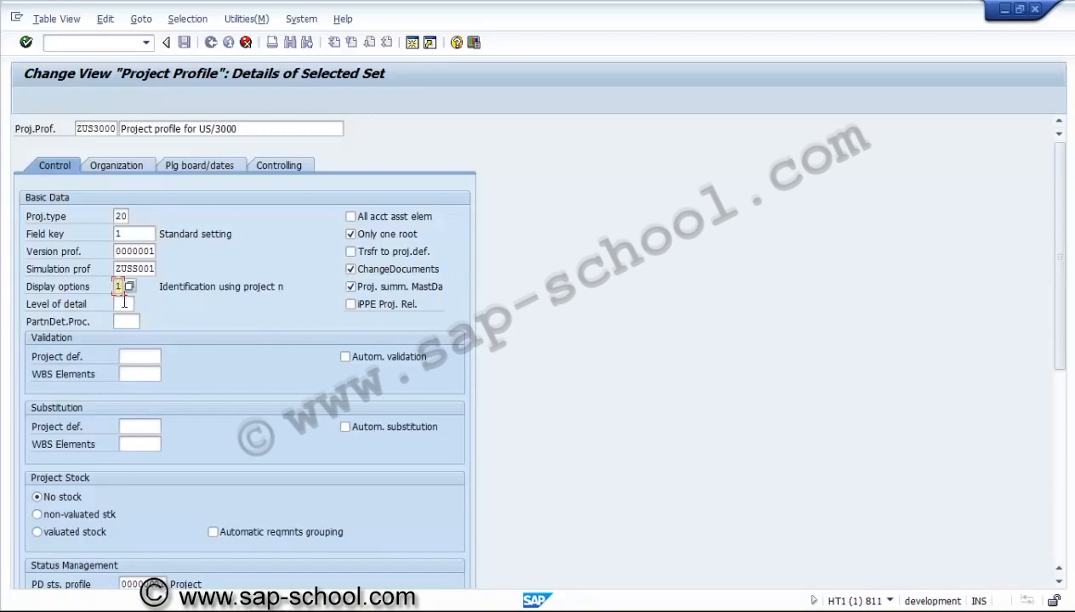
click(129, 288)
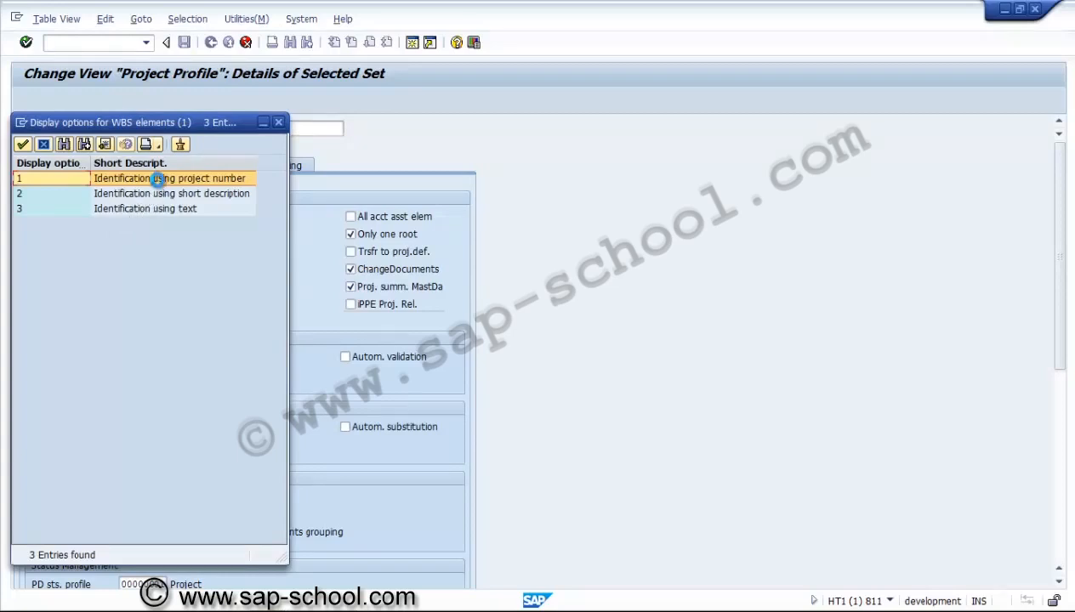
double_click(158, 178)
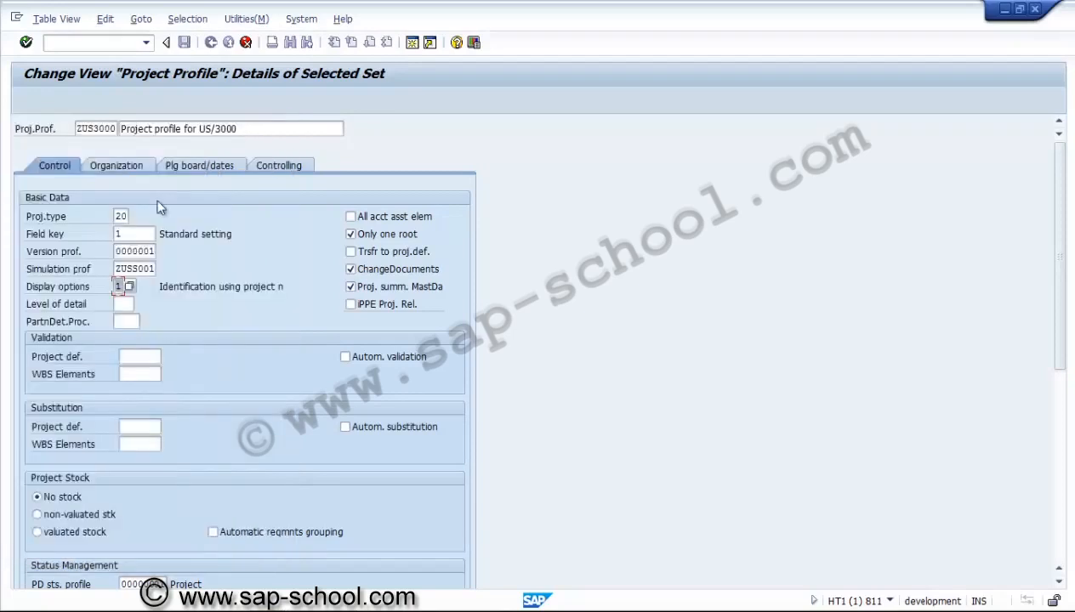
click(125, 305)
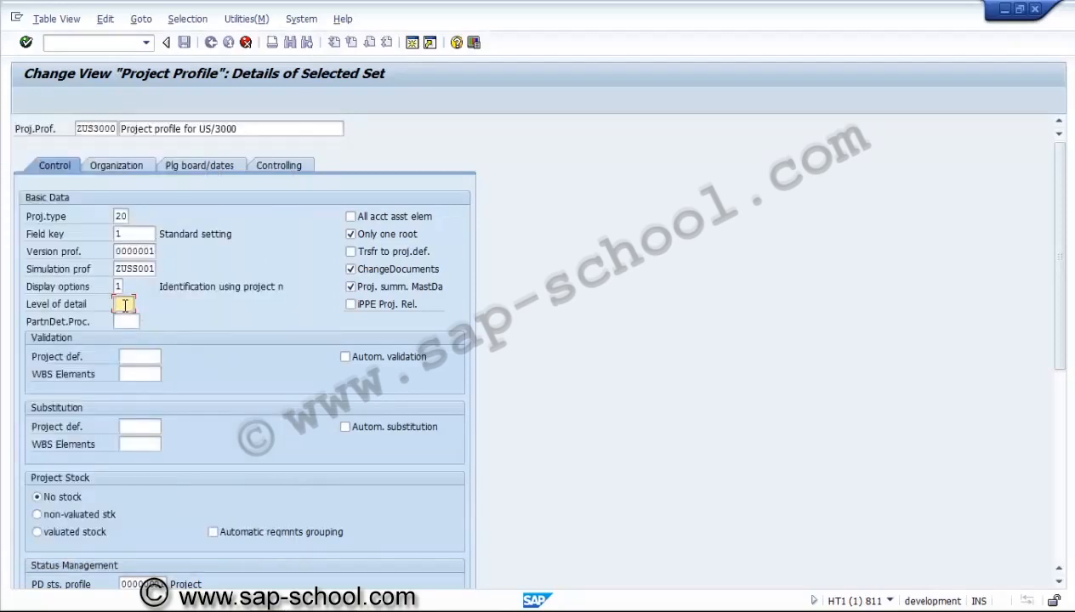
text(95)
Step: Leave the validation and substitution project definition fields blank and set the project stock to valuated stock
click(136, 357)
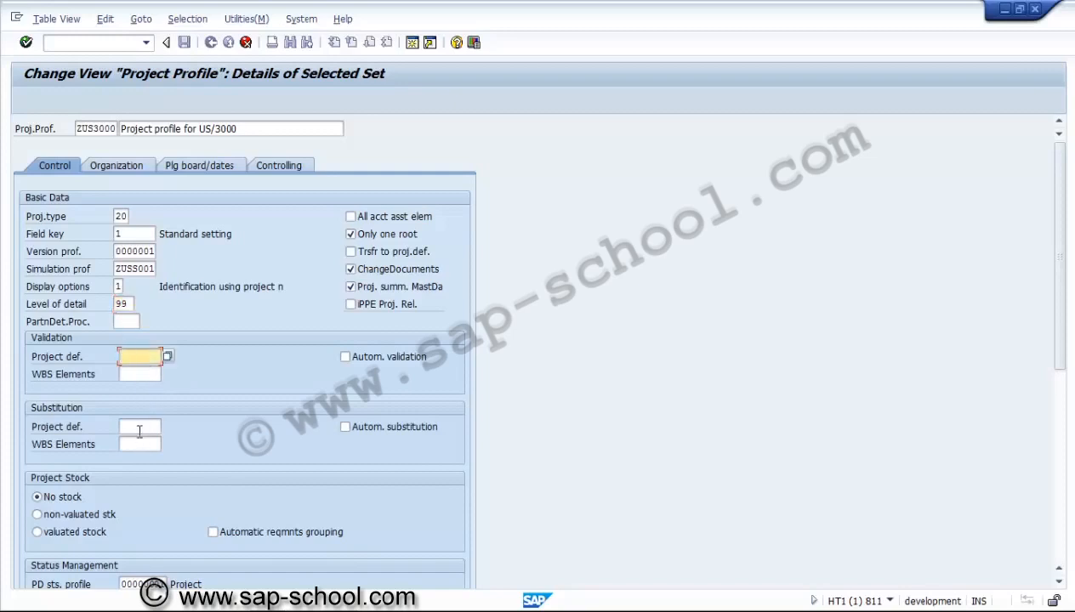
click(139, 429)
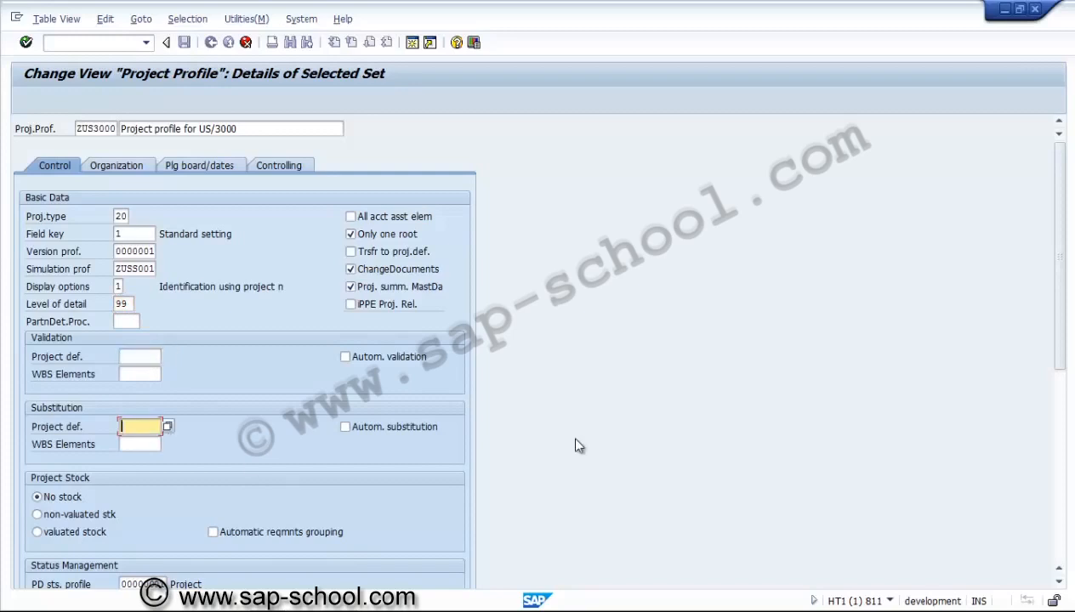
click(49, 531)
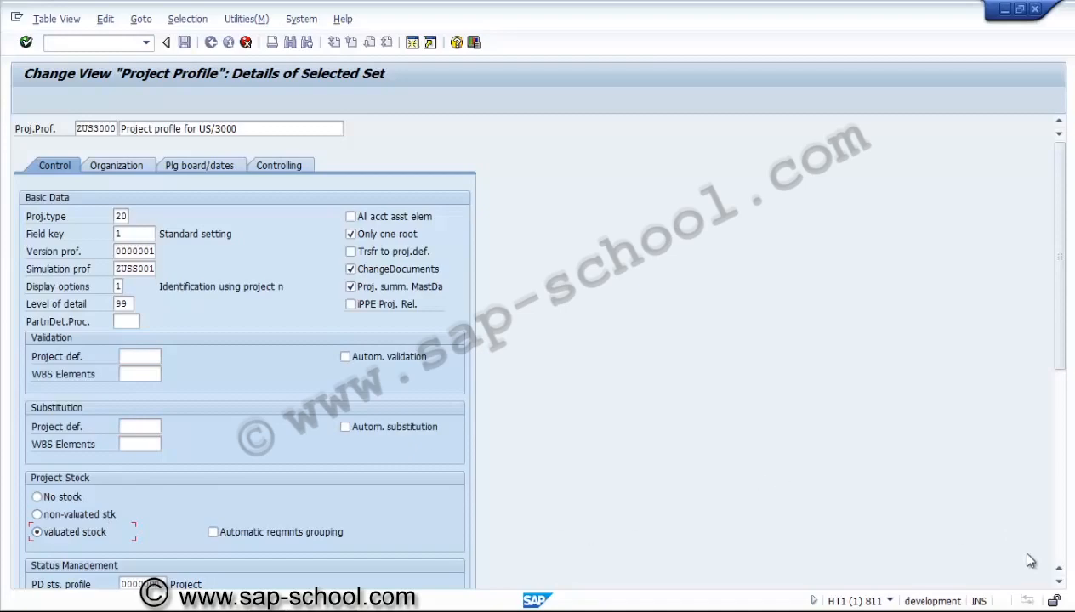
Step: Review the remaining control data of the profile, including the status management, graphic, project summarization and sales pricing settings
click(1059, 584)
click(1059, 585)
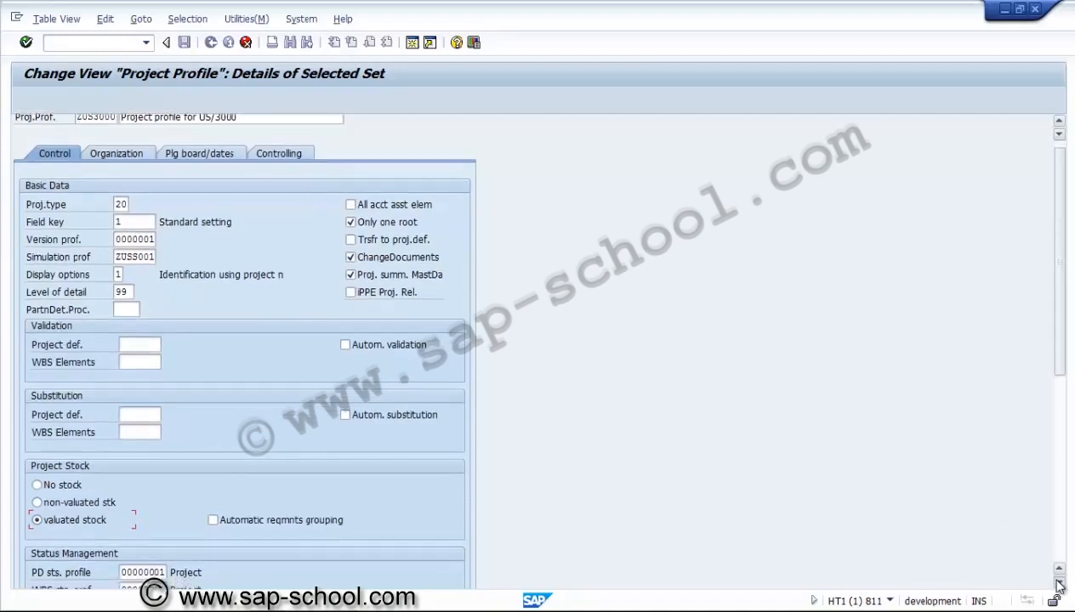
click(1059, 584)
click(1059, 584)
click(1059, 584)
click(1059, 584)
click(1059, 584)
click(1058, 584)
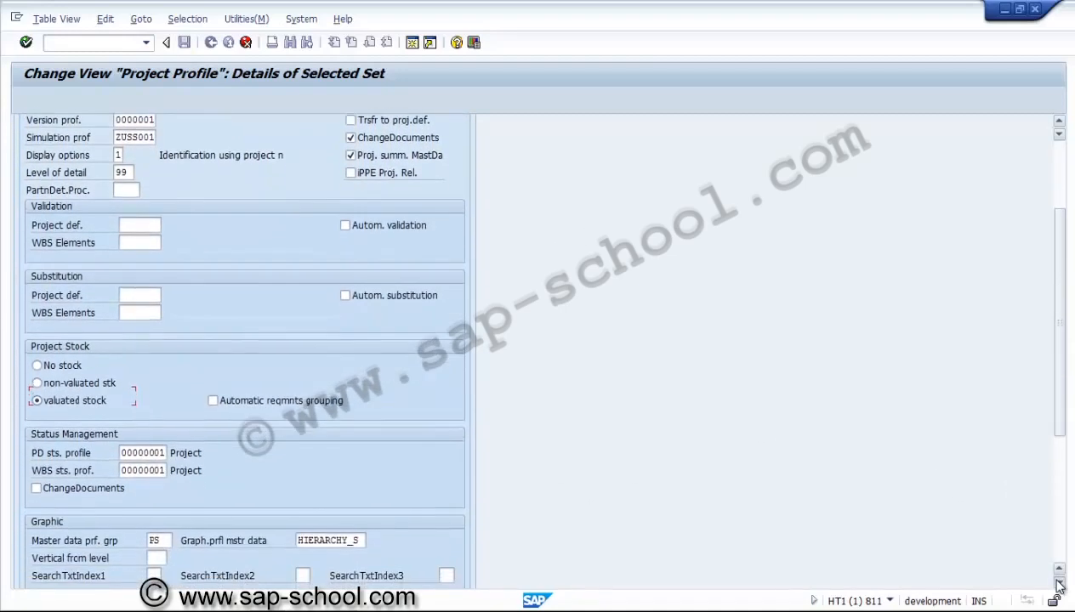
click(1059, 584)
click(1058, 584)
click(1058, 584)
click(1058, 584)
click(1059, 584)
click(1059, 584)
click(1059, 584)
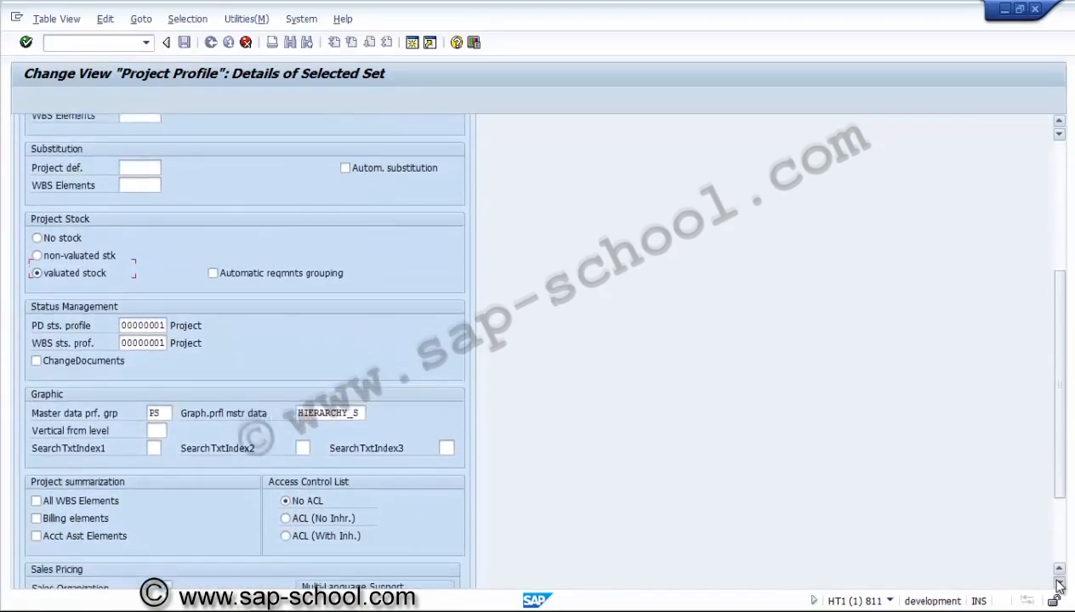
click(1058, 584)
click(1059, 584)
click(1059, 585)
click(1058, 584)
click(1059, 584)
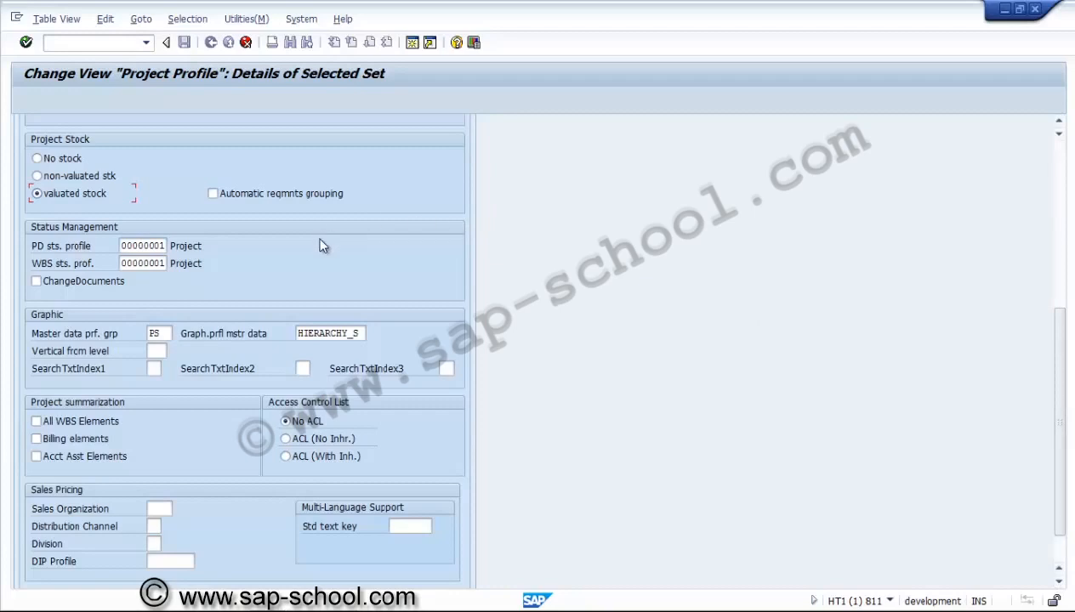
click(160, 245)
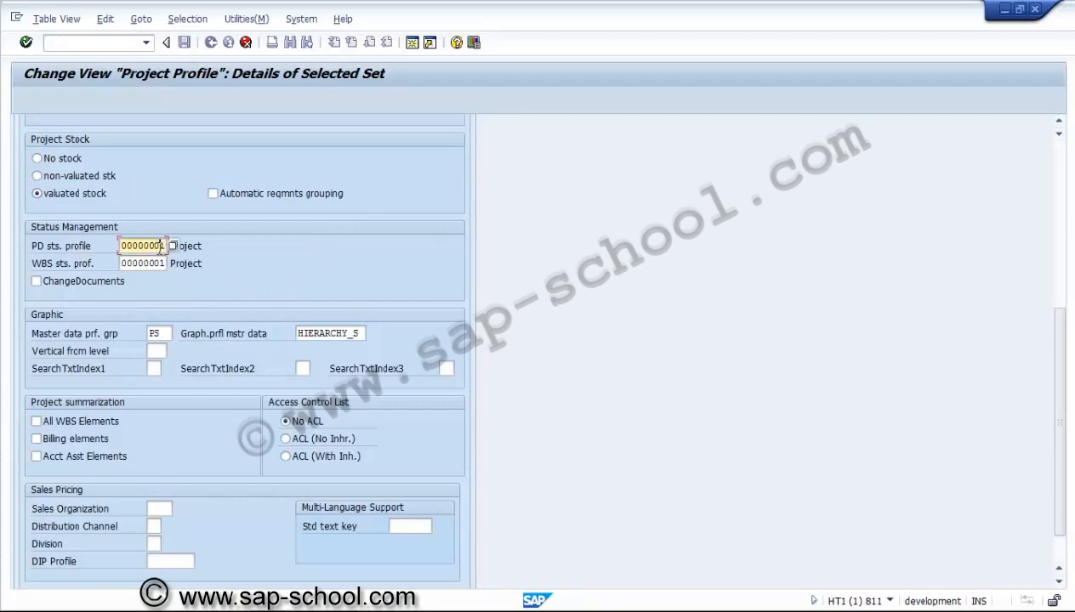
click(156, 263)
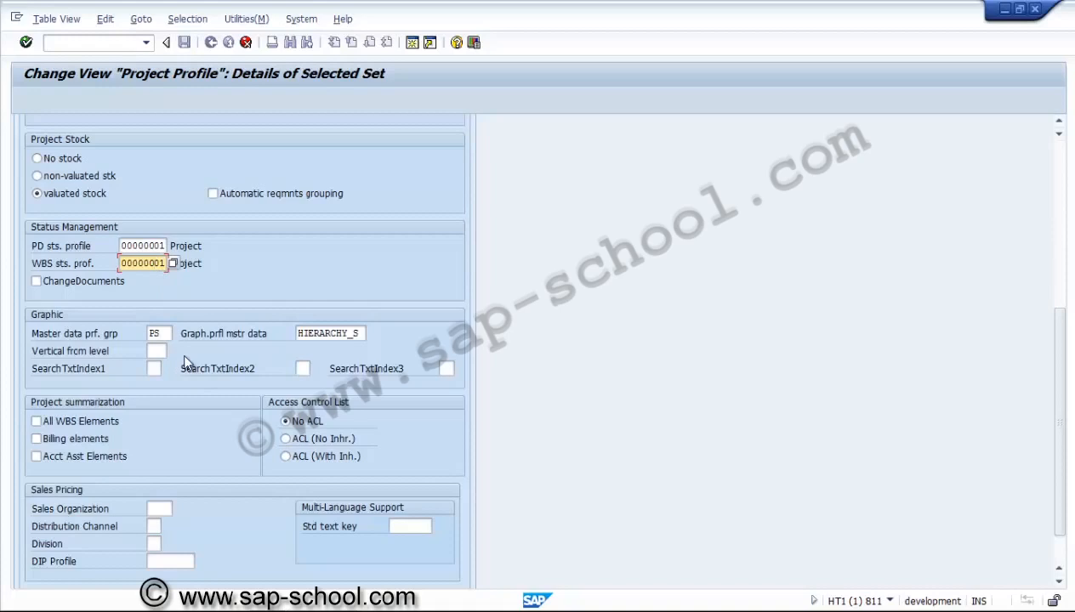
click(1059, 163)
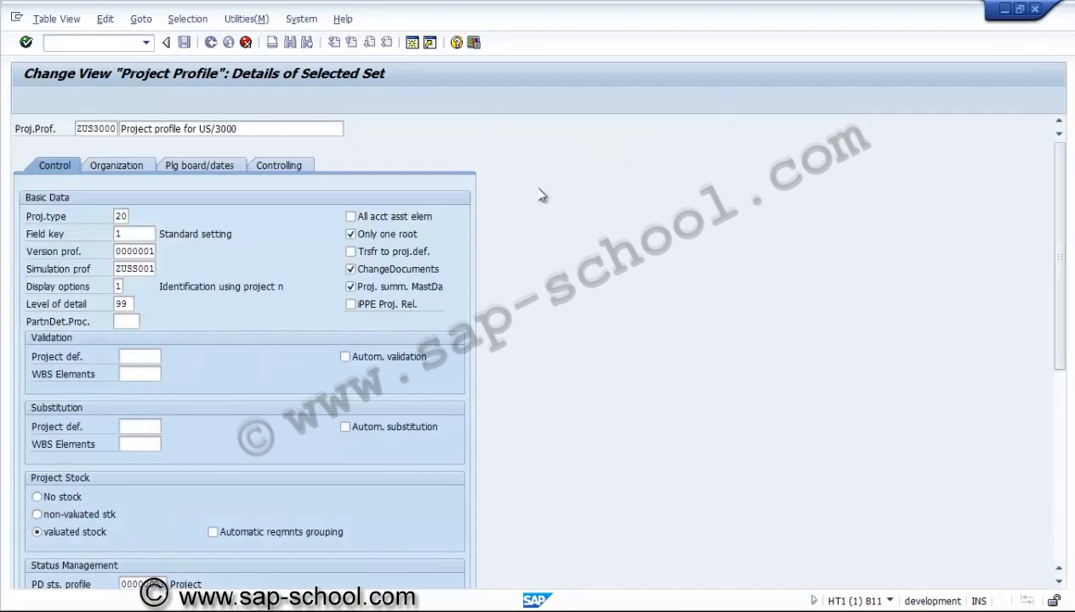
Step: Set the controlling area to US01 and the company code to 3000, IDES US INC, in the profile's organization data
click(150, 166)
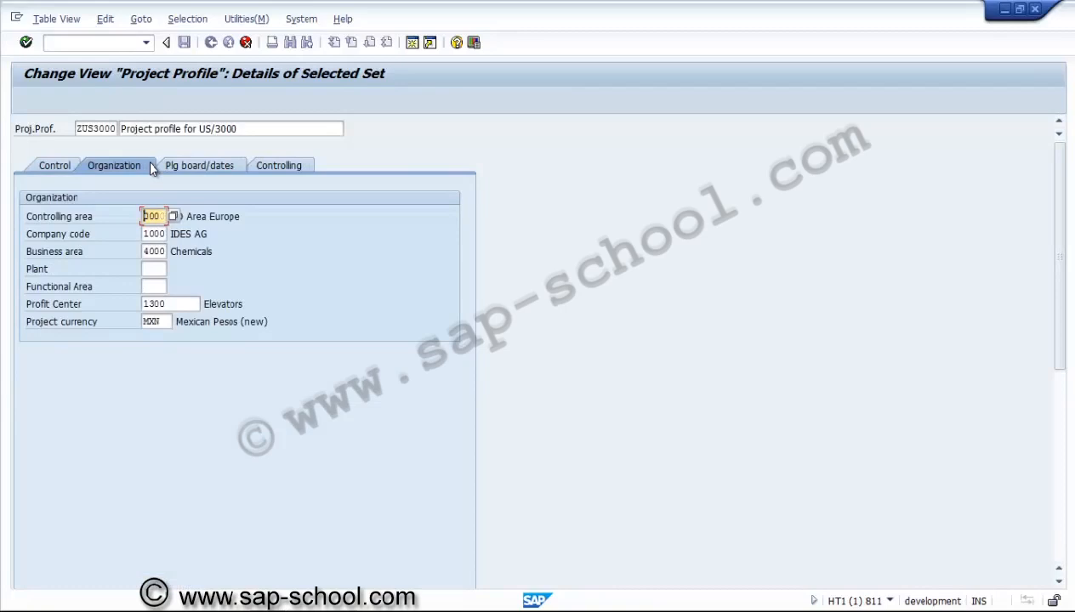
key(Delete)
text(us01)
key(Tab)
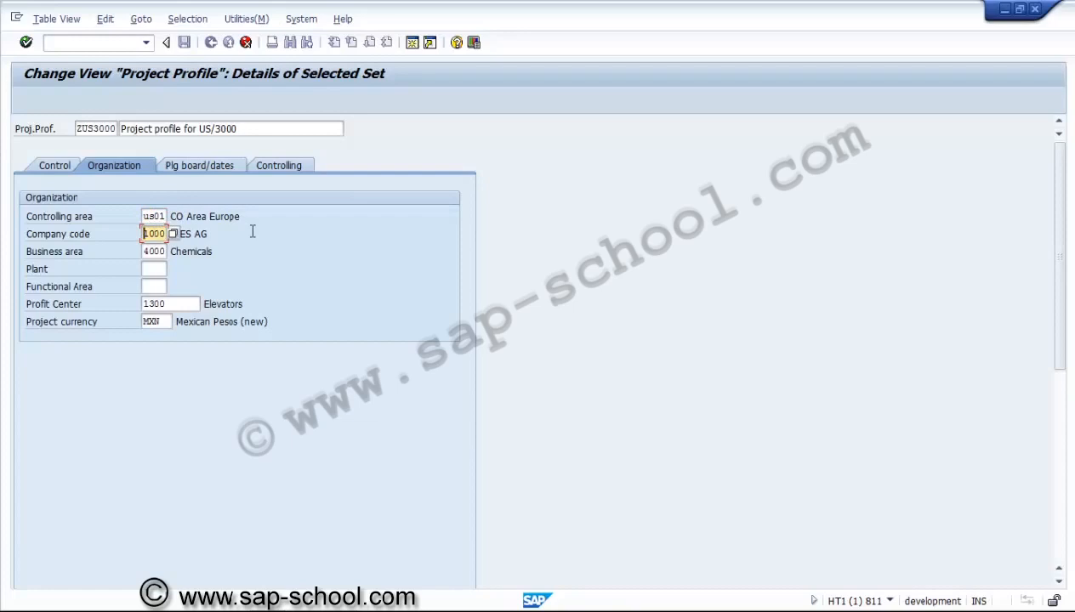
key(Return)
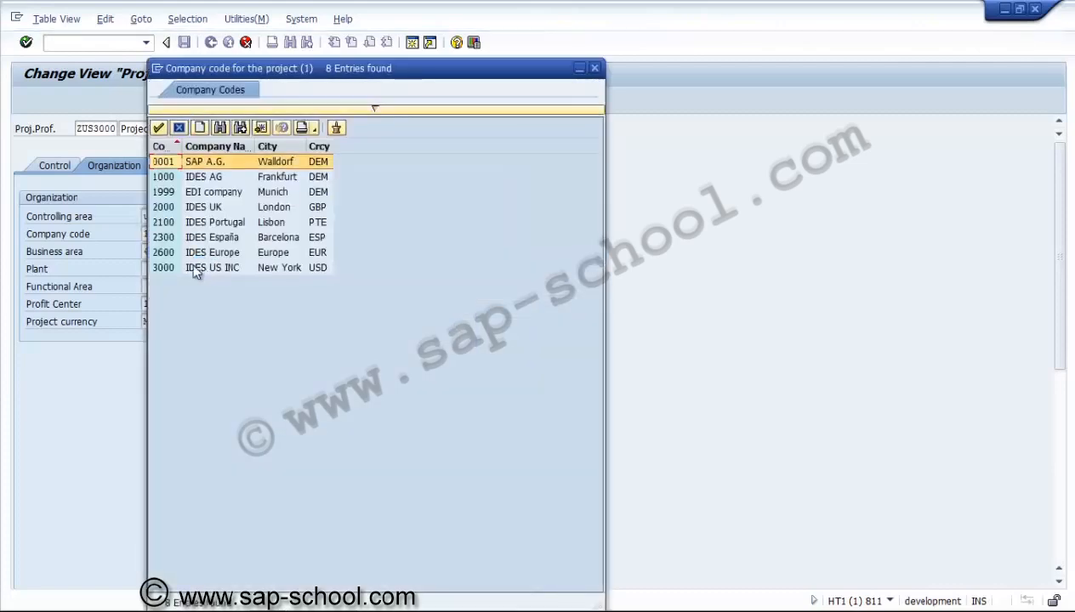
double_click(164, 268)
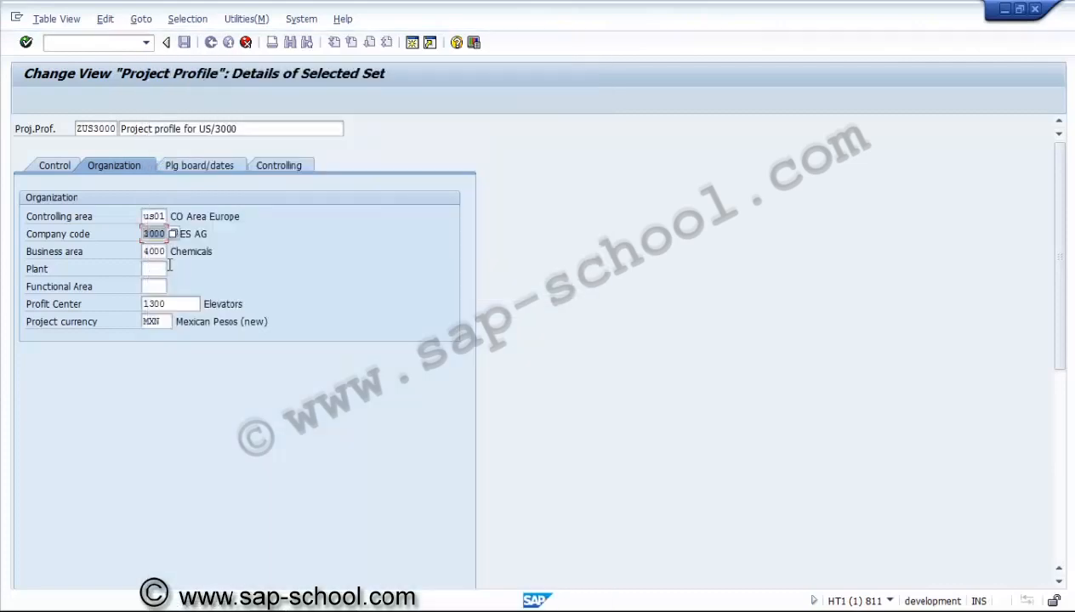
Step: Assign business area 3000, Automotive, and plant 3000, New York, to the project profile
click(160, 253)
click(172, 252)
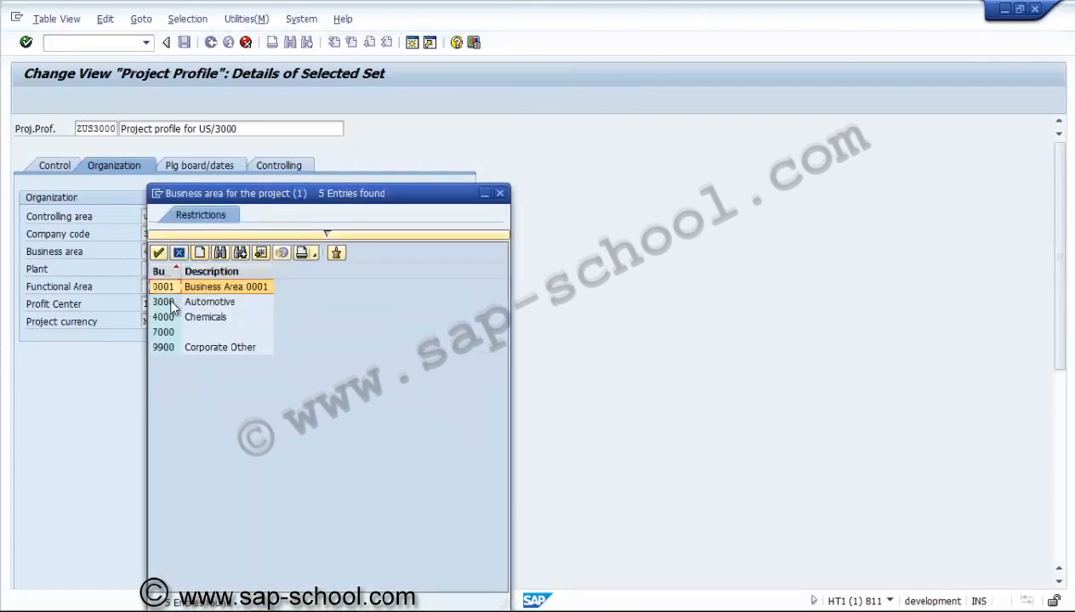
click(171, 302)
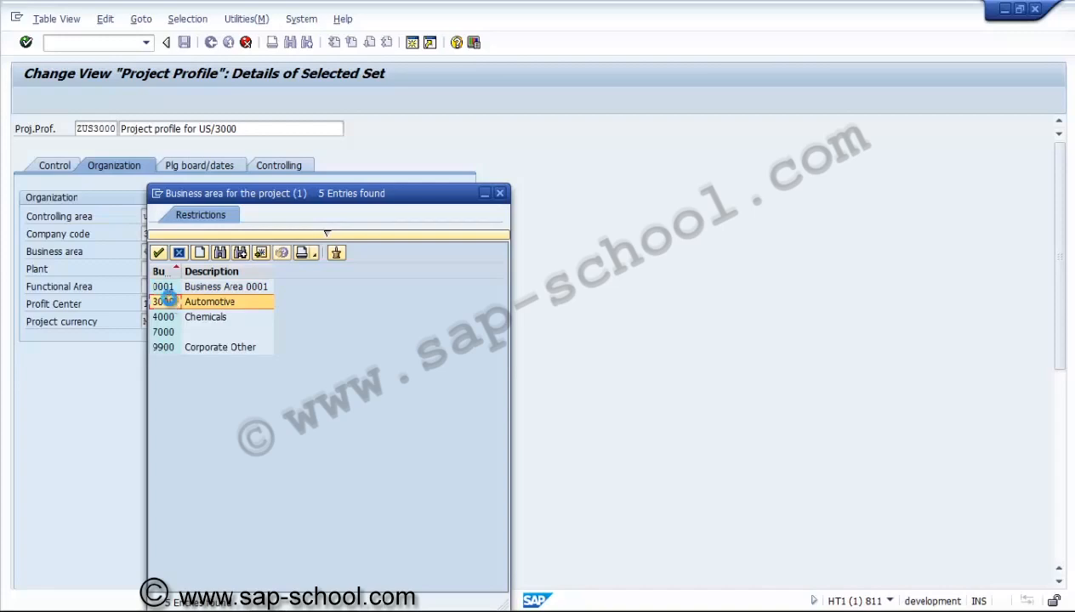
double_click(162, 302)
click(156, 270)
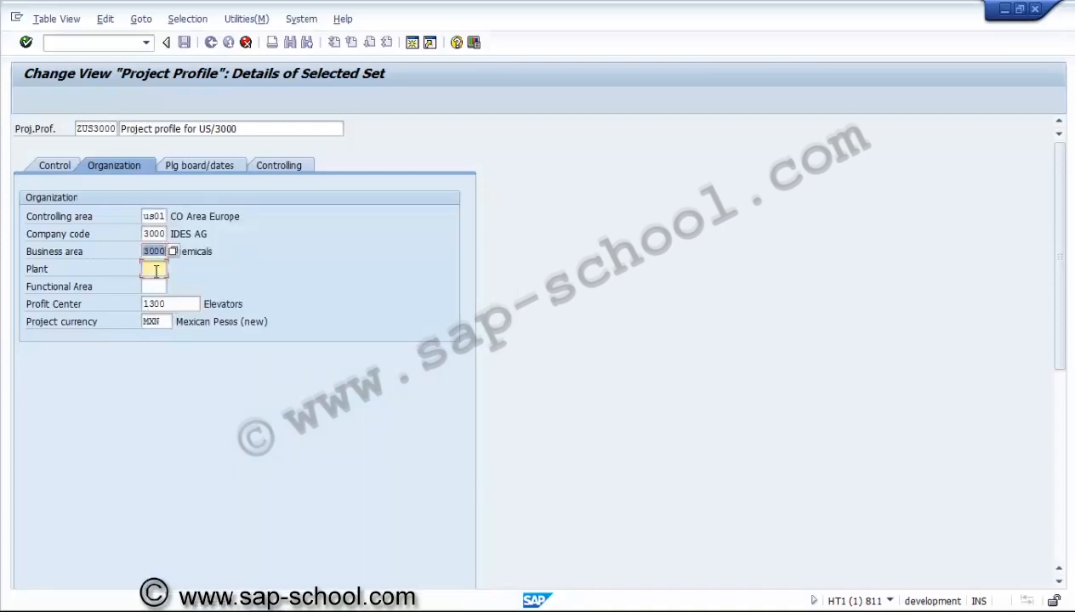
text(3000)
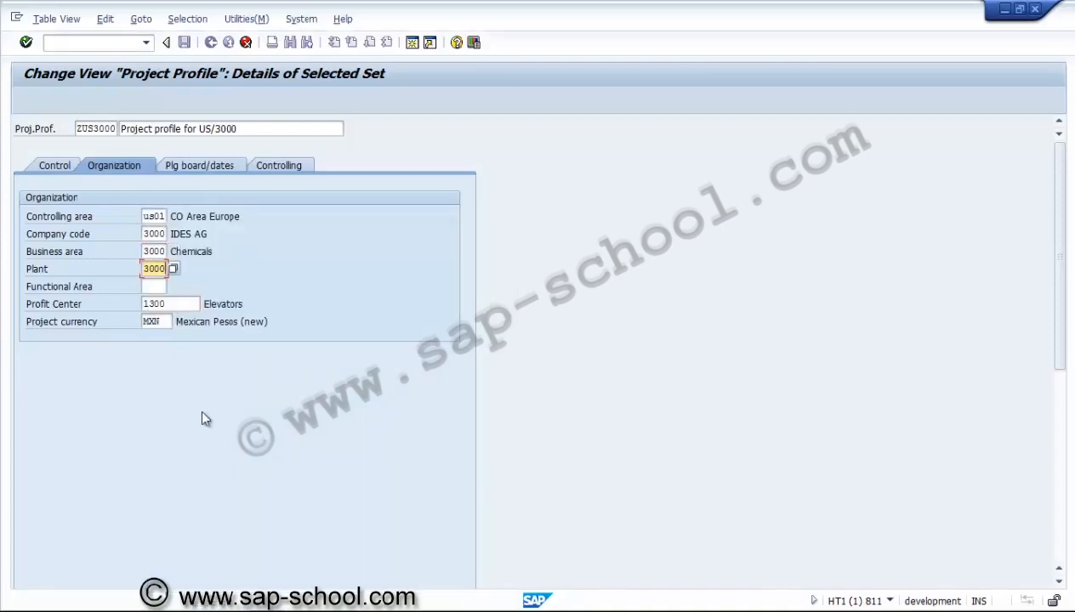
key(Return)
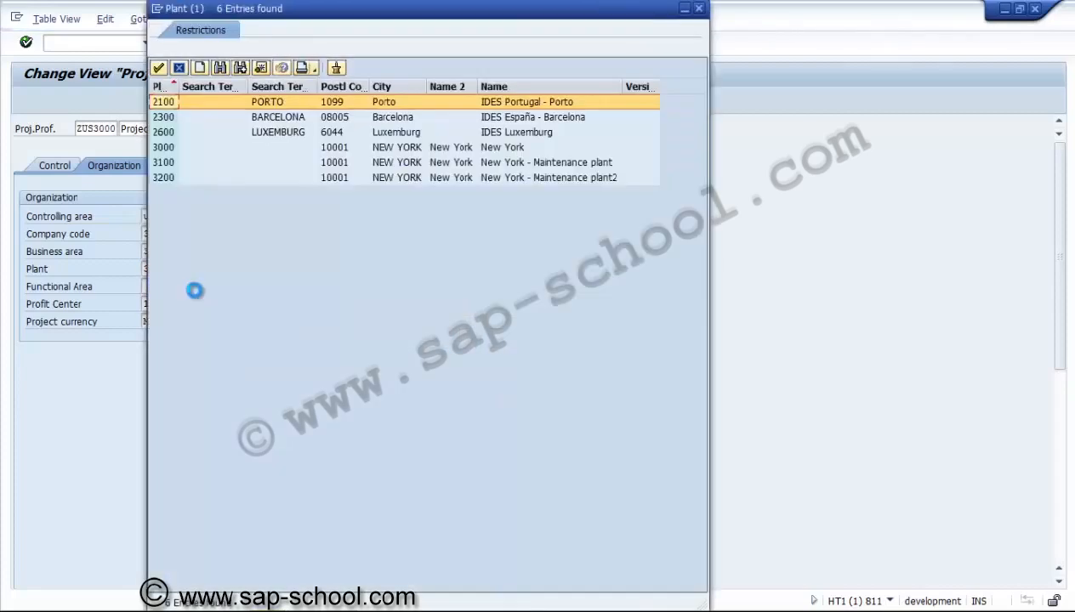
click(166, 148)
double_click(168, 146)
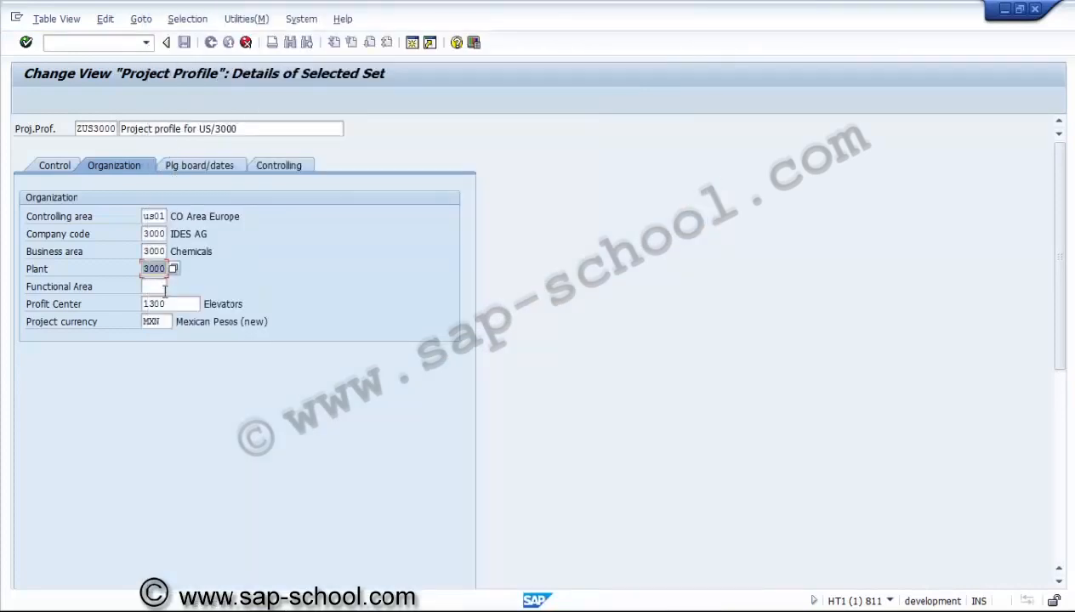
Step: Set the profit center to 1400 and the project currency to USD, and confirm the organization data
click(182, 302)
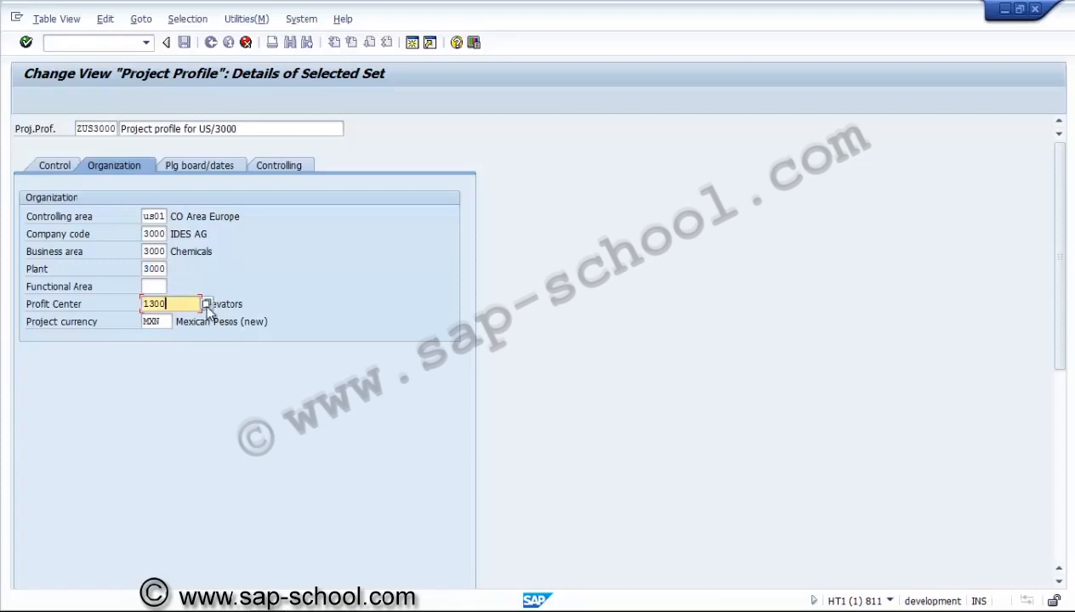
key(Return)
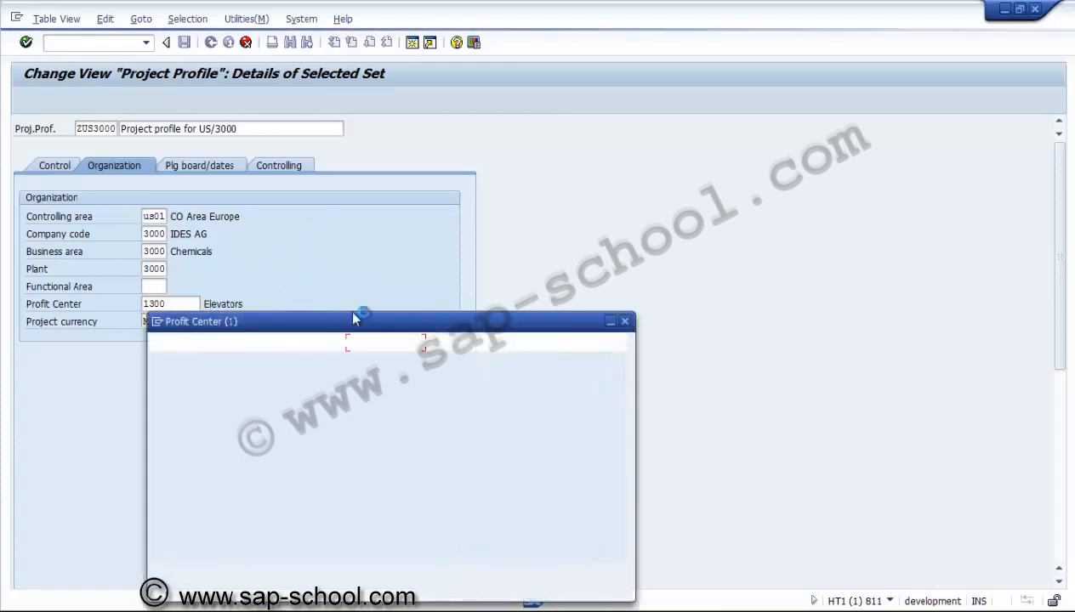
key(Return)
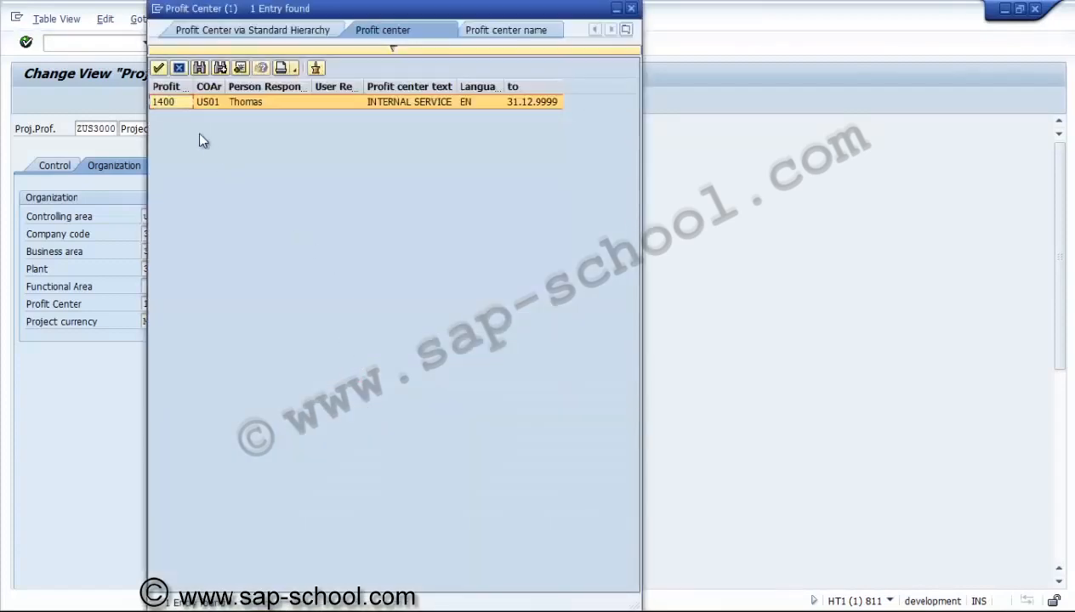
double_click(169, 101)
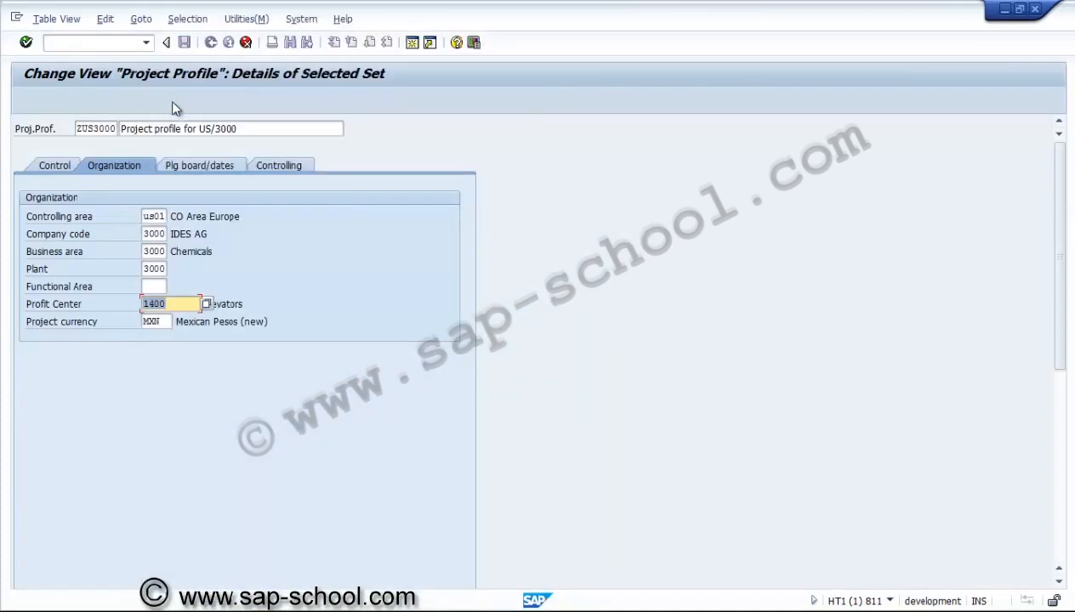
click(169, 321)
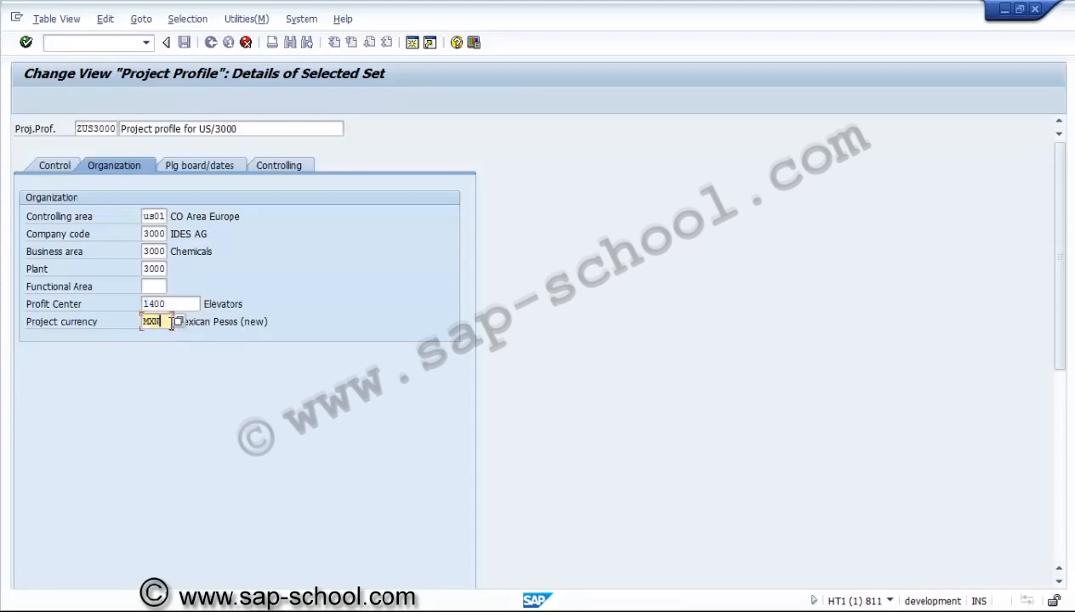
key(BackSpace)
text(usd)
key(Return)
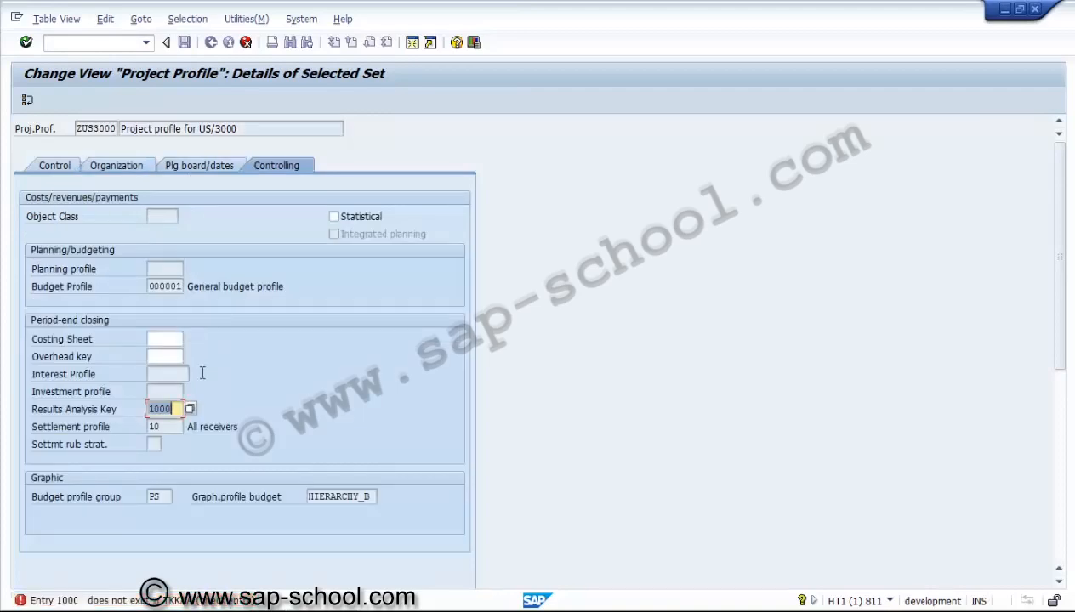
Step: Set the results analysis key in the profile's controlling data to AUFT, Results analysis for project/order, and confirm the copied profile
click(197, 167)
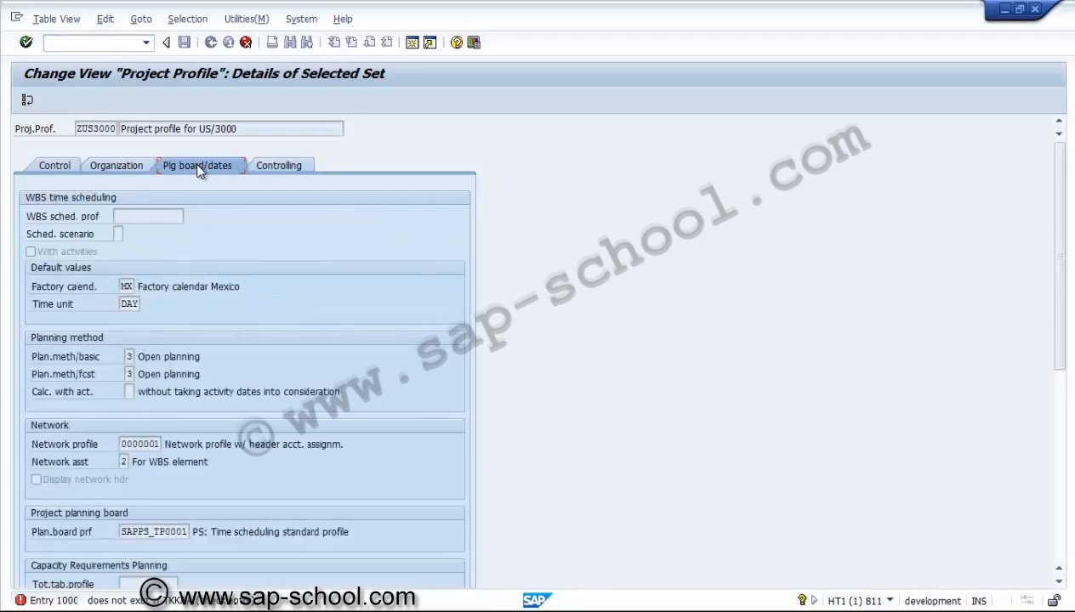
click(285, 168)
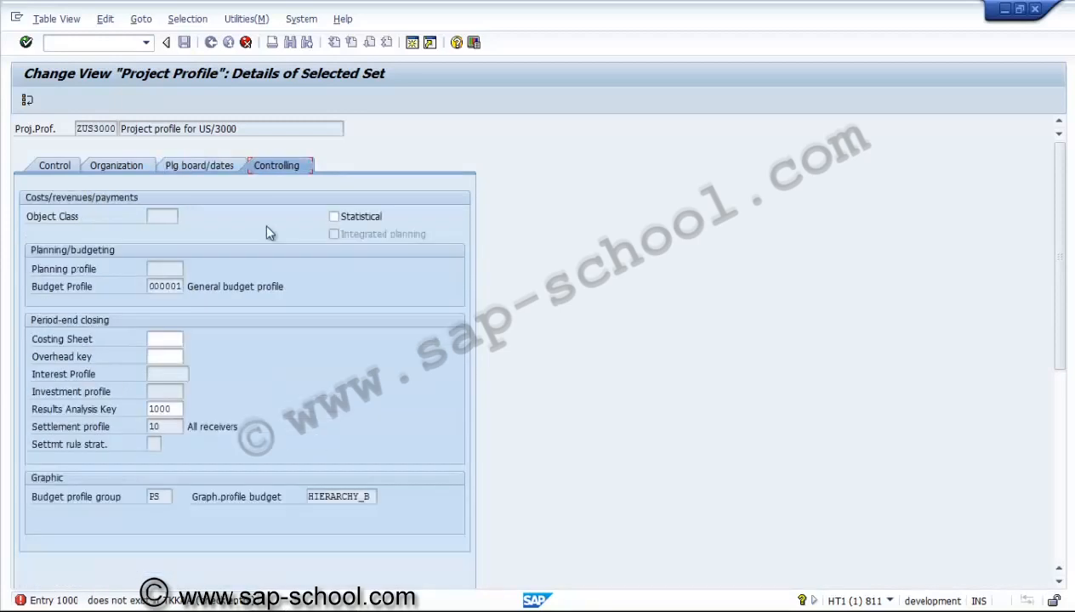
click(177, 409)
click(191, 410)
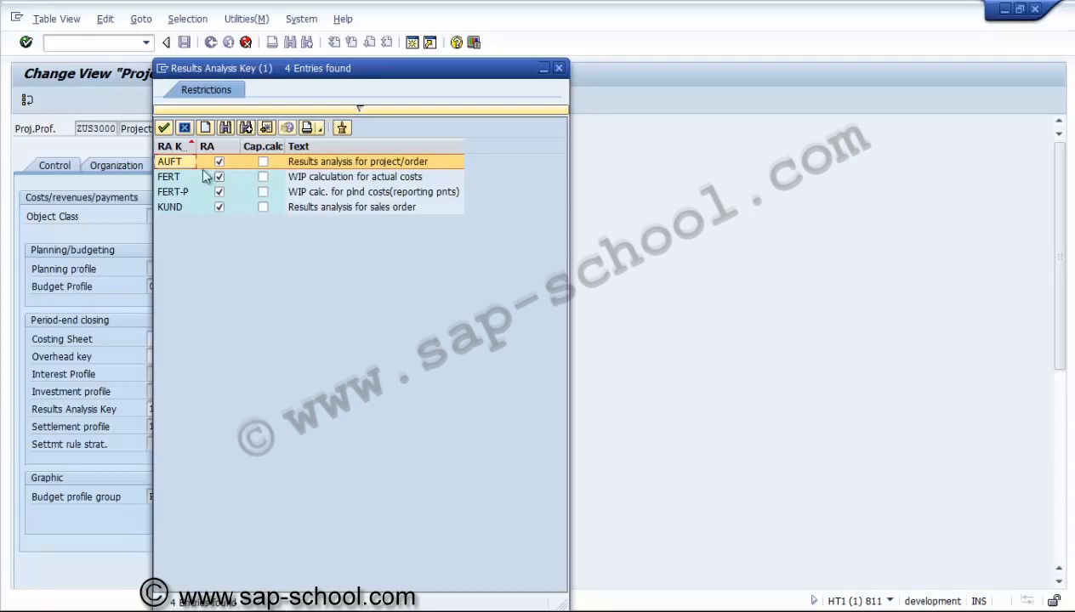
double_click(178, 163)
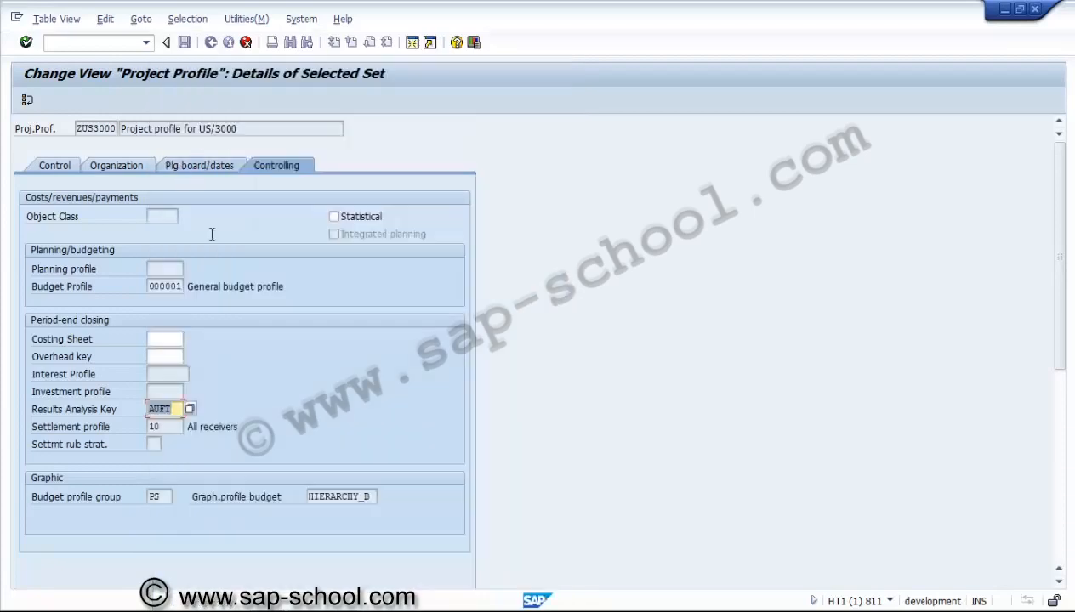
key(Return)
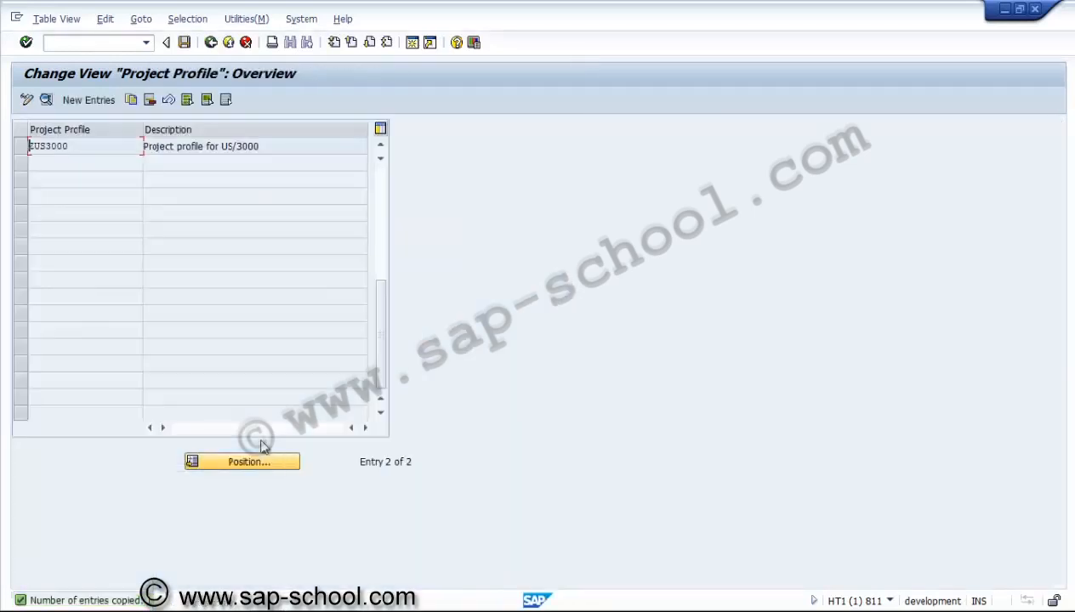
click(20, 146)
click(46, 100)
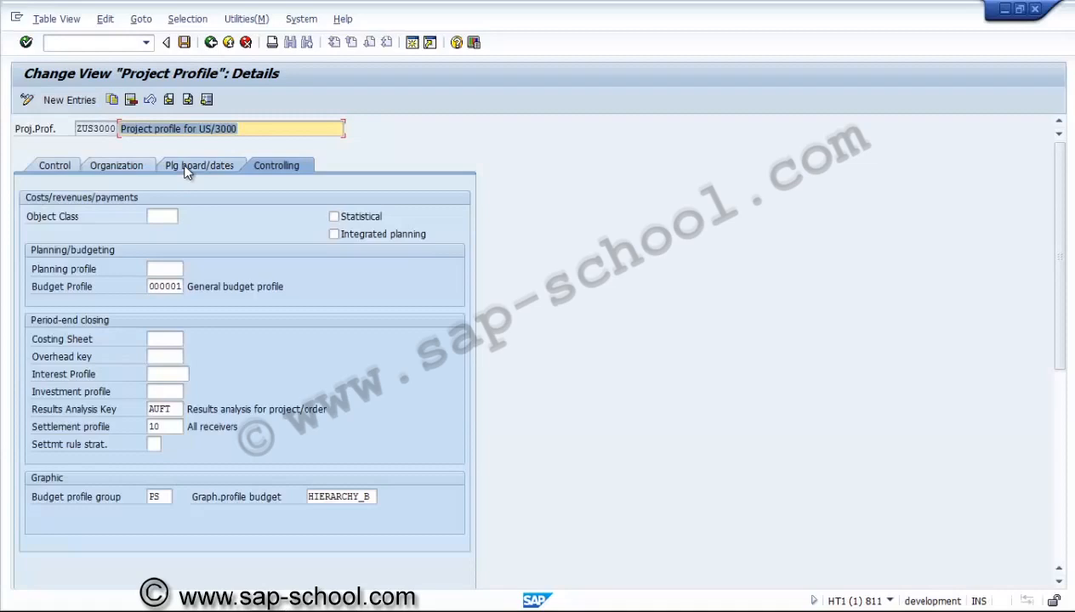
click(137, 162)
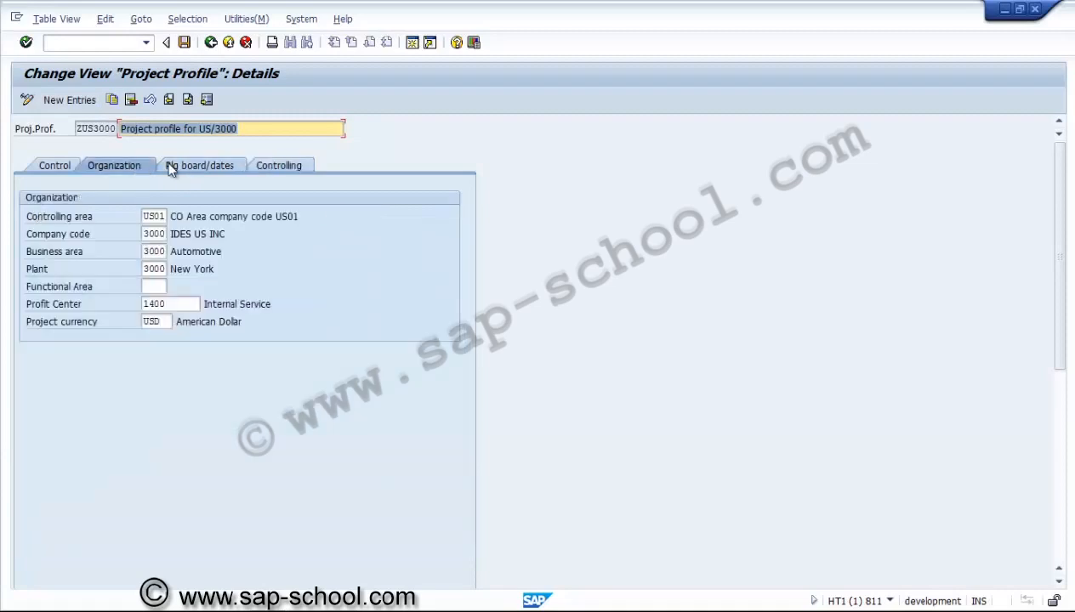
click(173, 167)
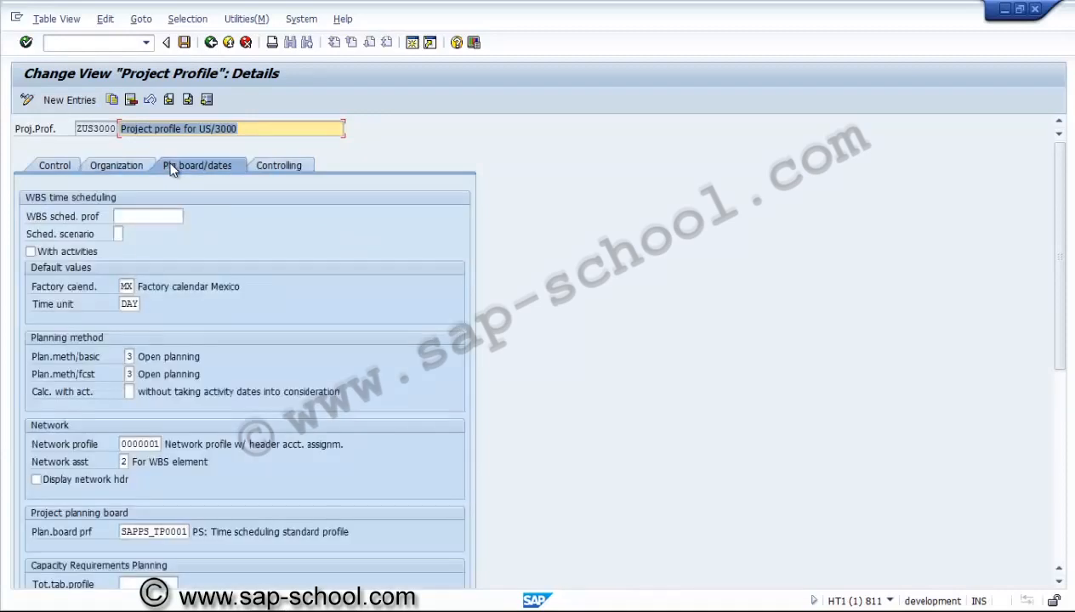
click(164, 216)
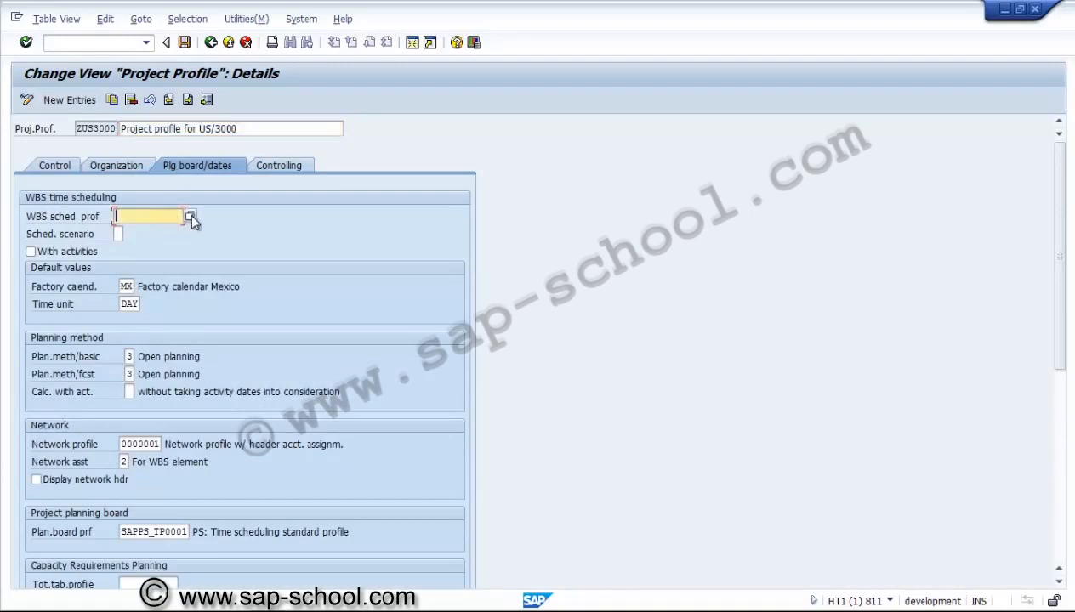
click(191, 216)
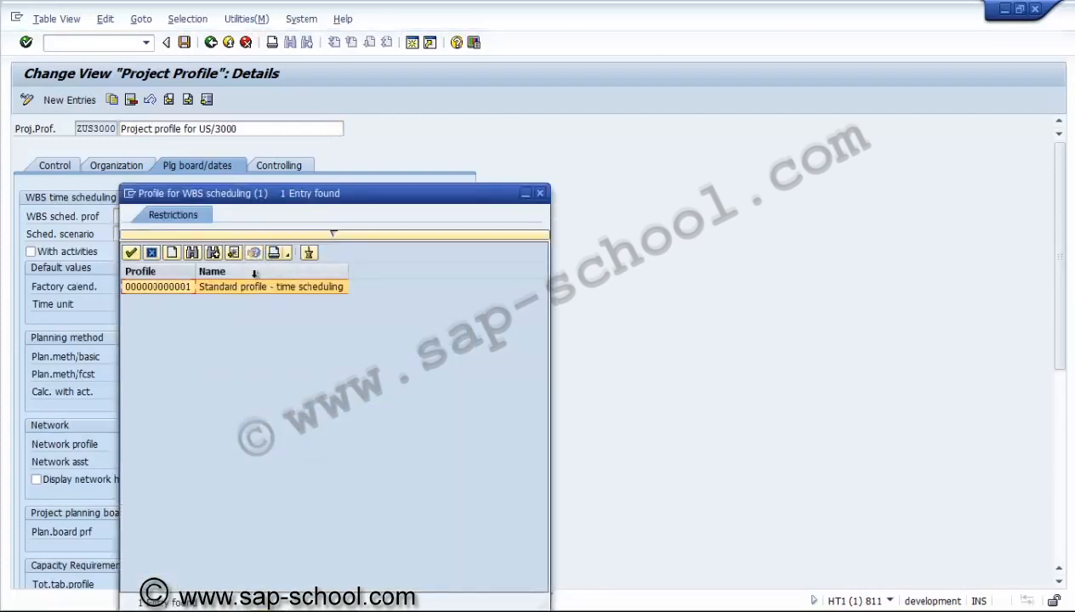
double_click(173, 289)
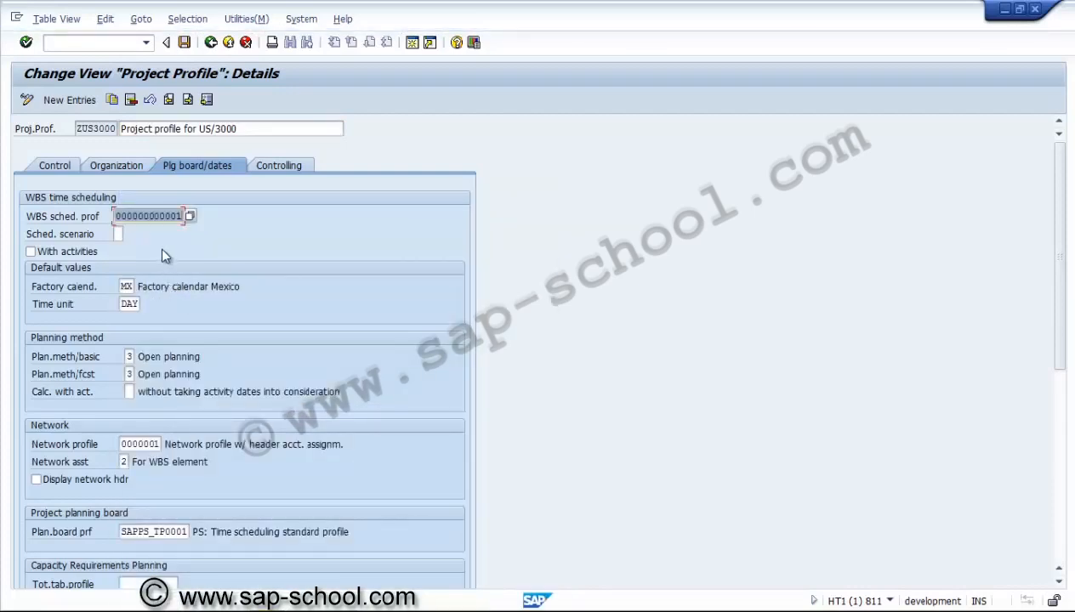
Step: Set the project profile's default factory calendar to US, Factory calendar US standard
click(126, 286)
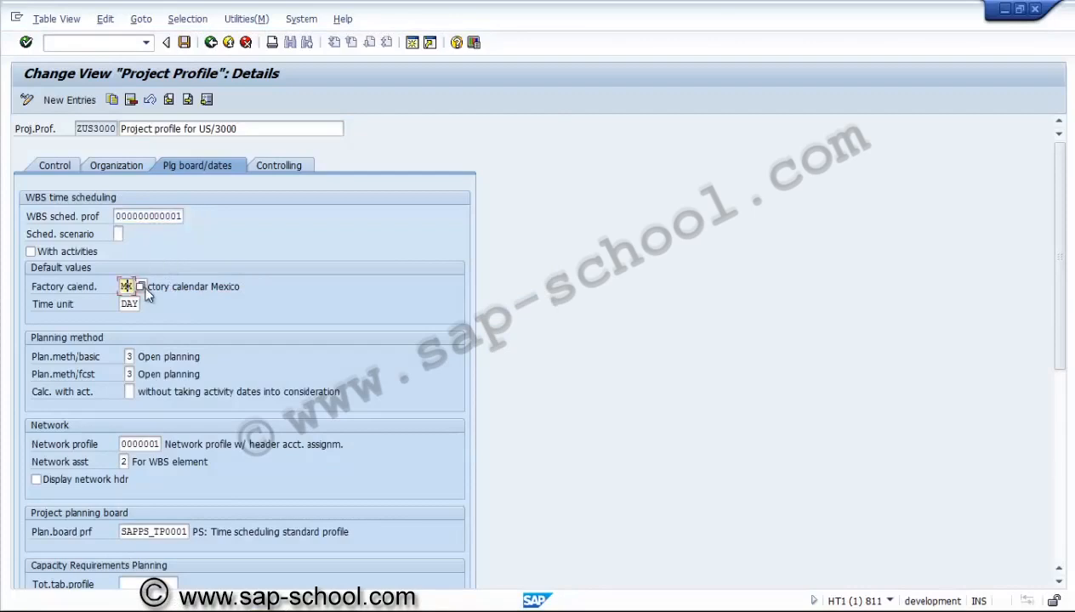
click(141, 287)
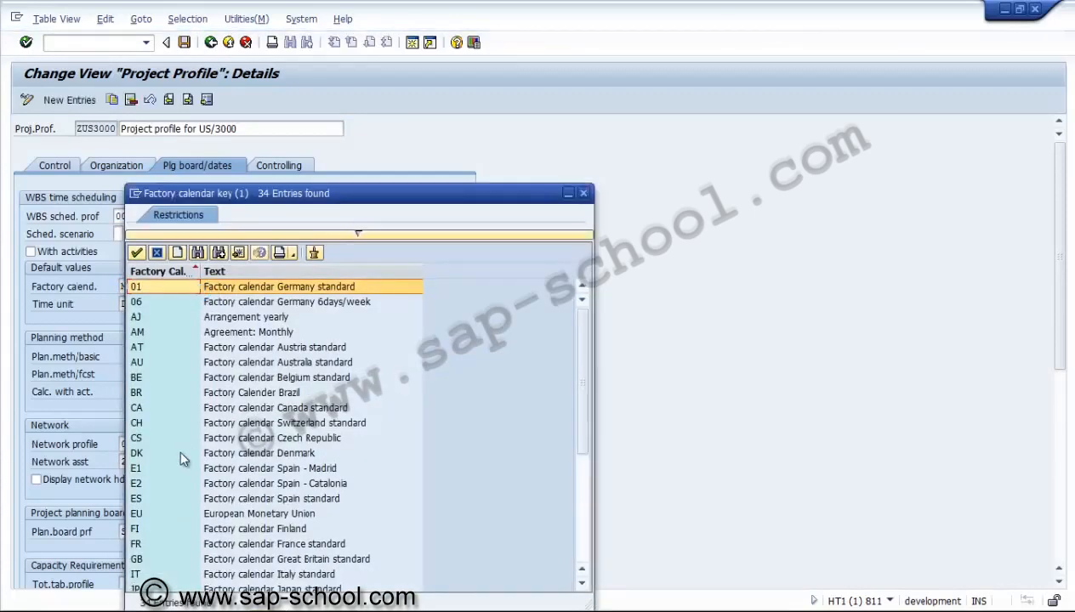
click(174, 469)
key(Down)
key(Down)
key(Down)
key(Down)
key(Down)
key(Down)
key(Down)
key(Down)
key(Down)
key(Down)
key(Down)
key(Down)
key(Down)
key(Down)
key(Down)
key(Down)
key(Down)
key(Down)
key(Down)
key(Down)
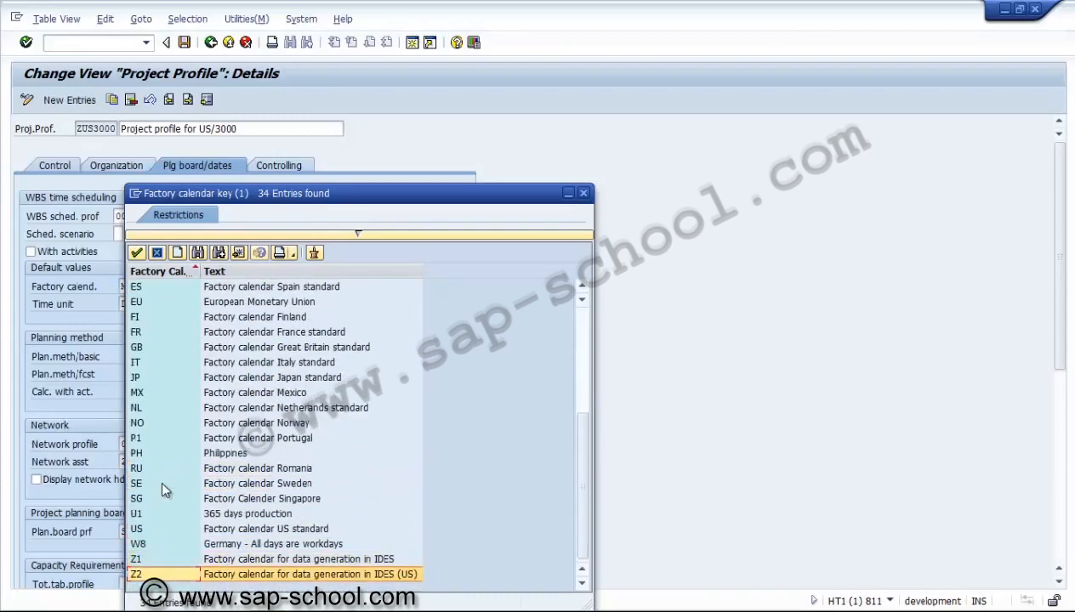
double_click(145, 528)
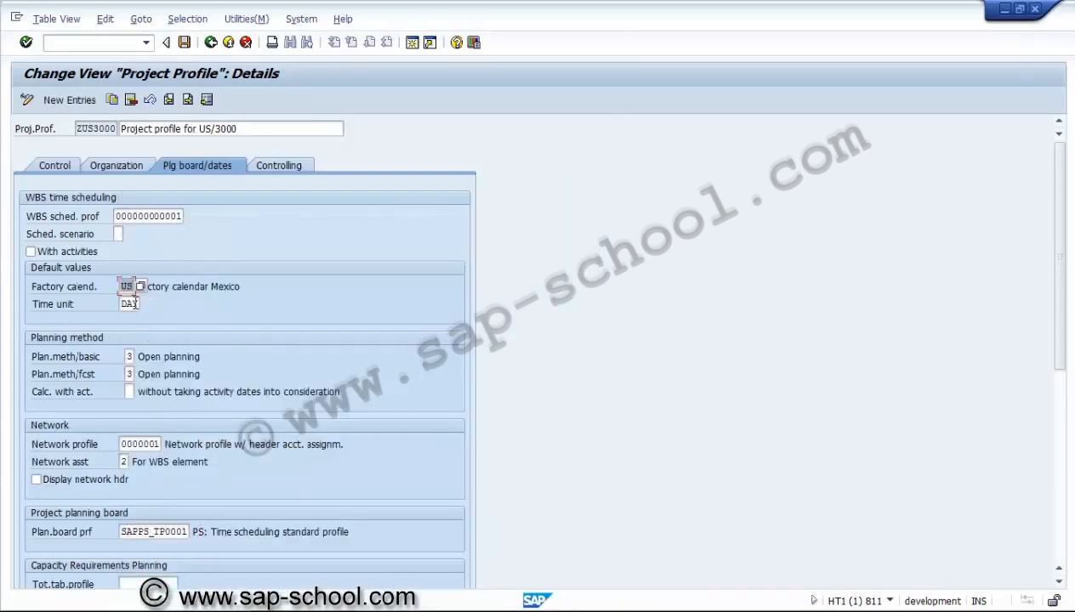
click(133, 304)
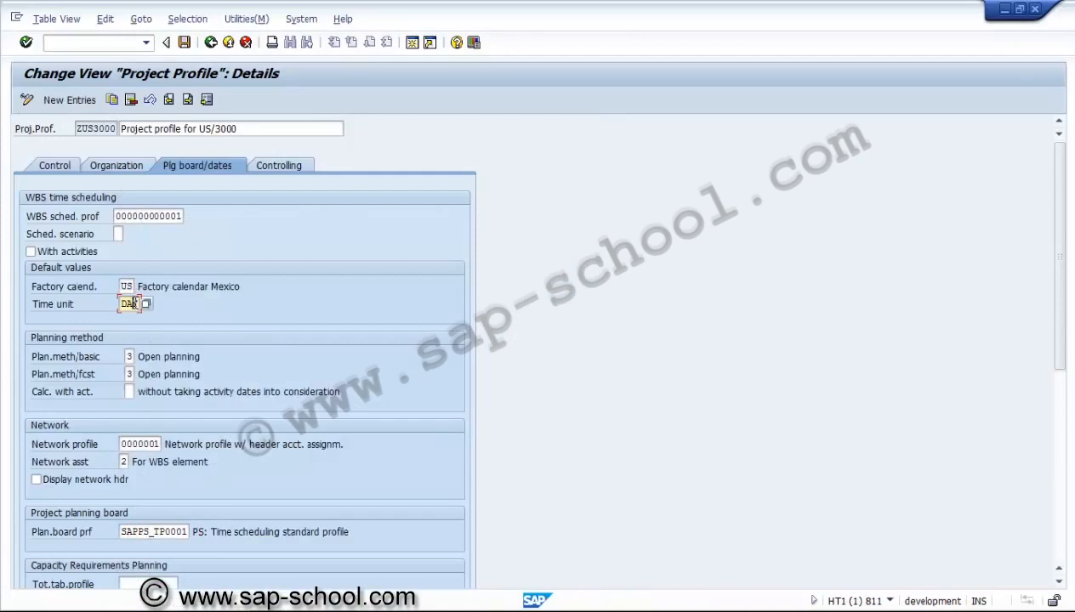
Step: Set the planning methods for both basic and forecast dates to 2, Bottom-up (taking dates of higher-level WBS into account)
click(132, 357)
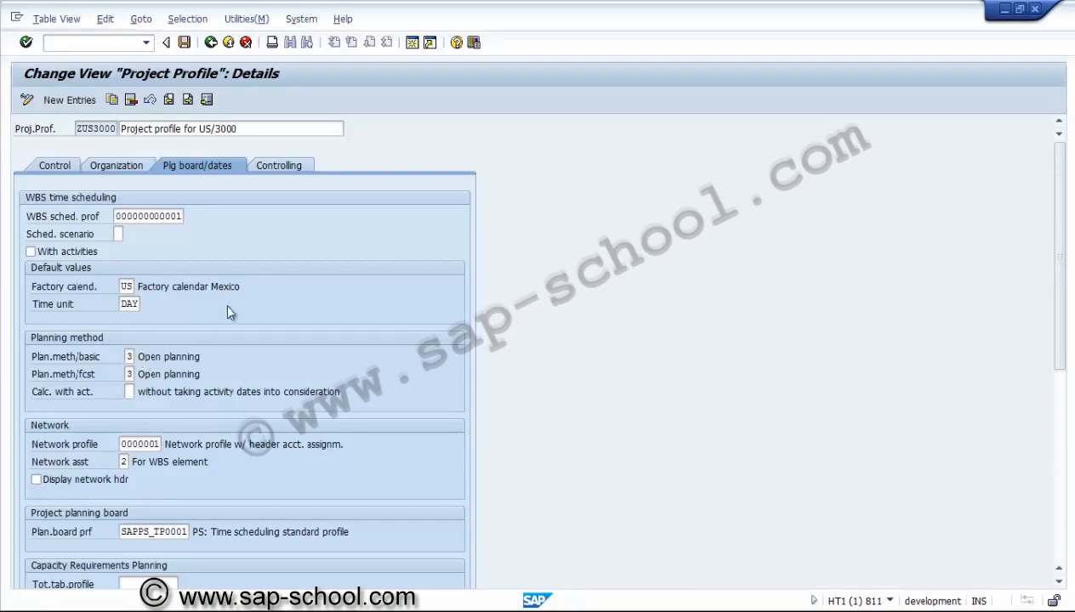
key(F4)
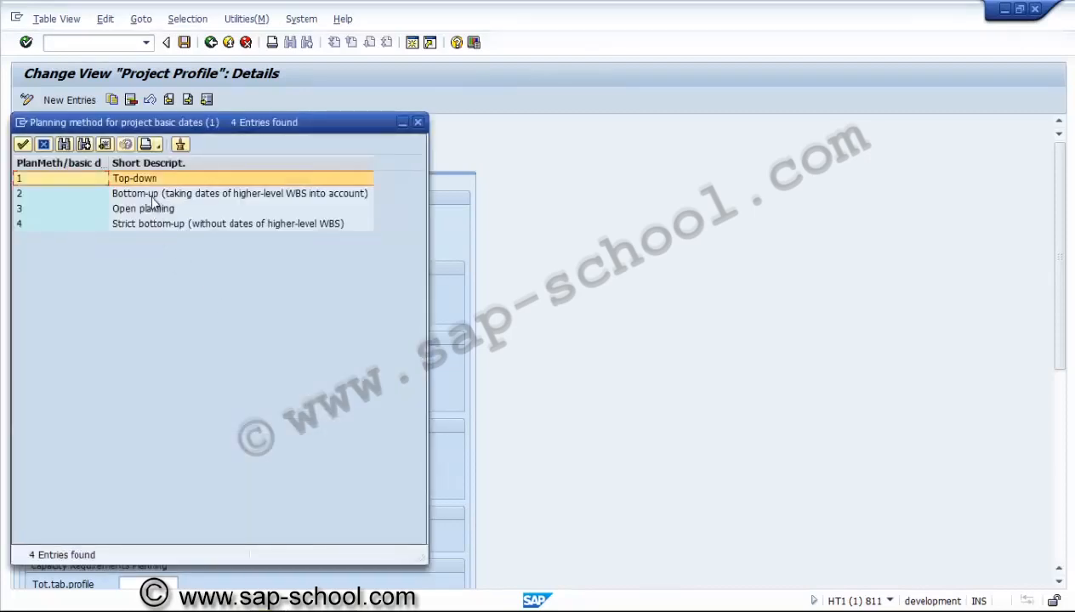
double_click(151, 194)
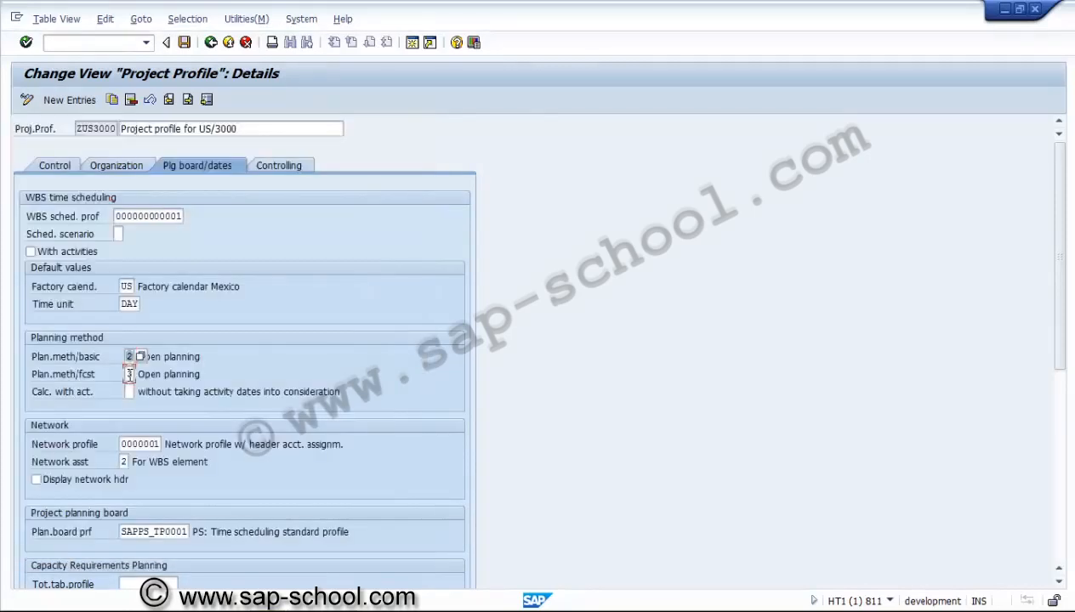
click(129, 374)
text(3)
click(141, 378)
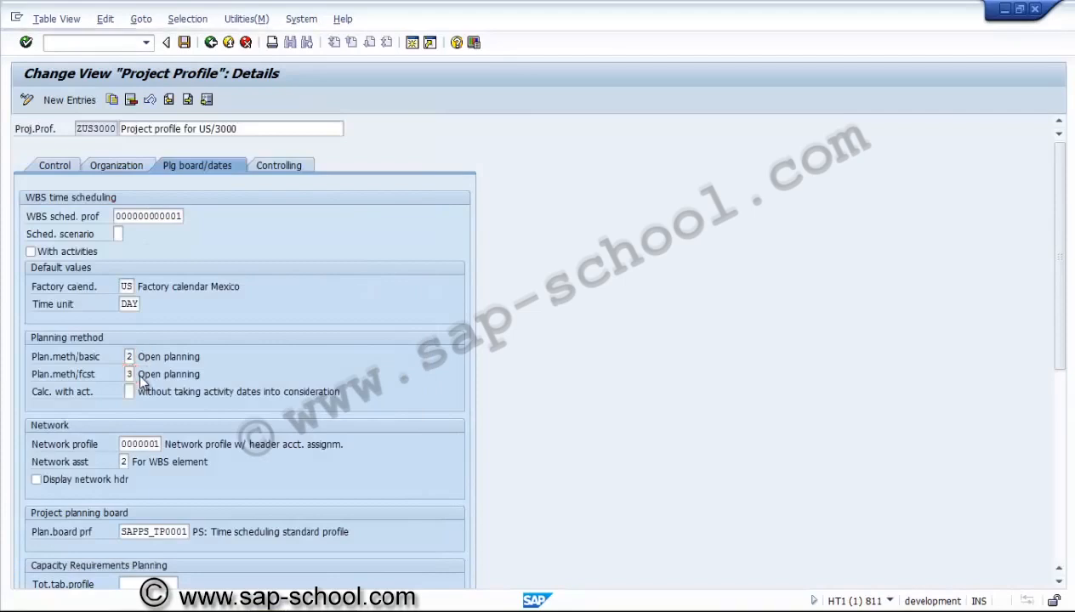
double_click(132, 195)
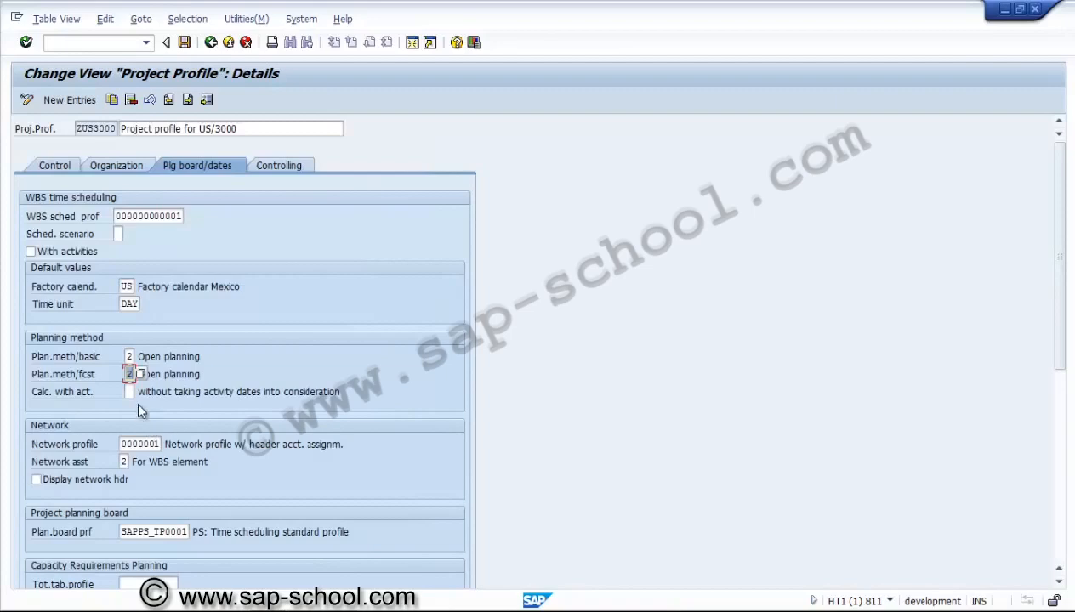
Step: Set the bottom-up calculation with activities indicator to 1, taking activity dates into consideration
click(130, 393)
click(136, 393)
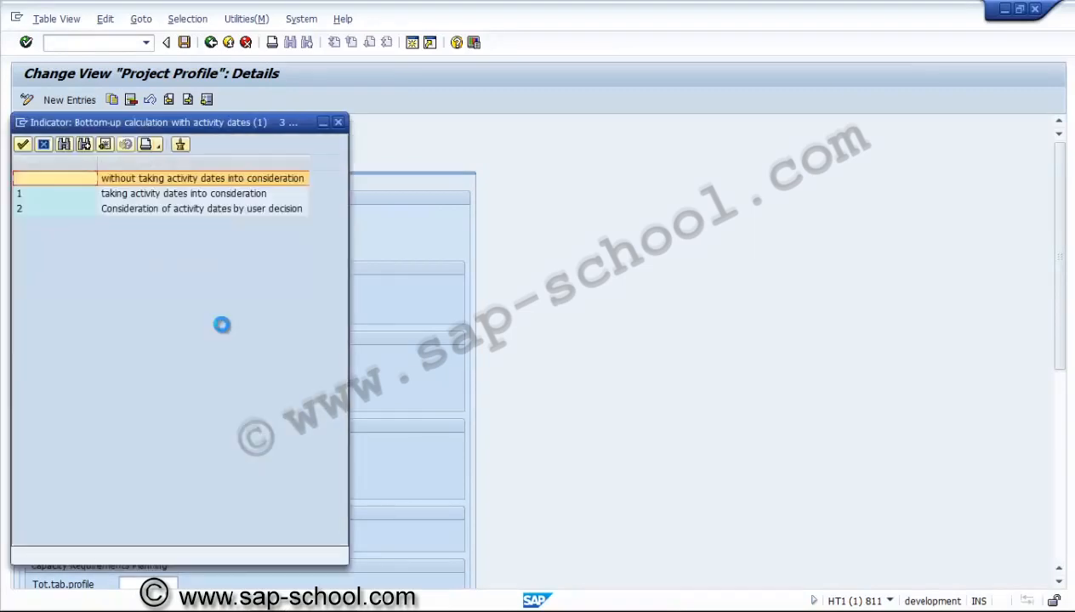
double_click(169, 195)
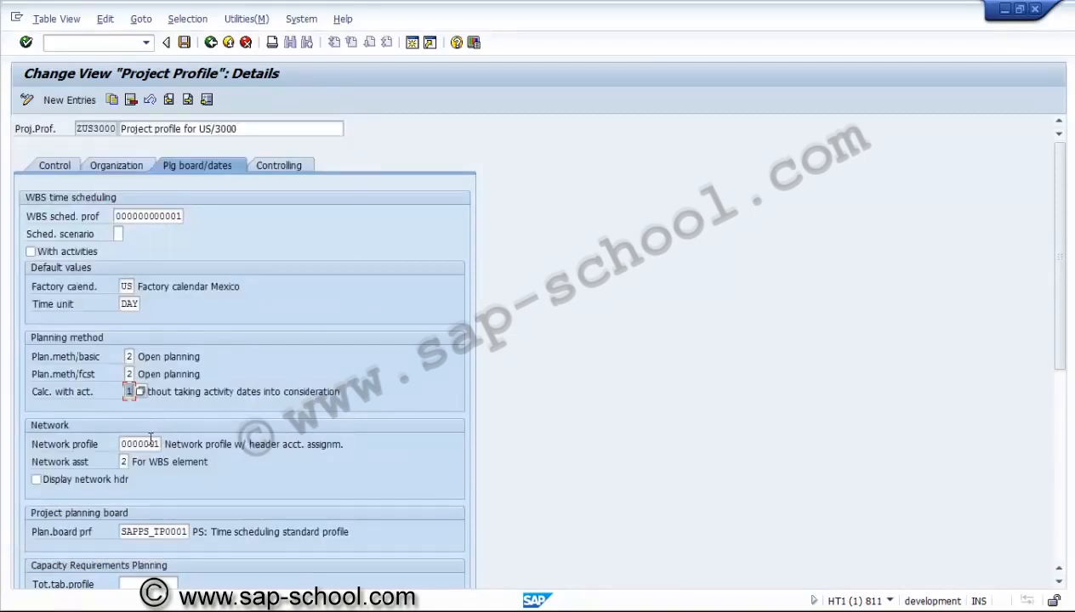
Step: Review the network profile setting and the profiles available for the project planning board
click(150, 439)
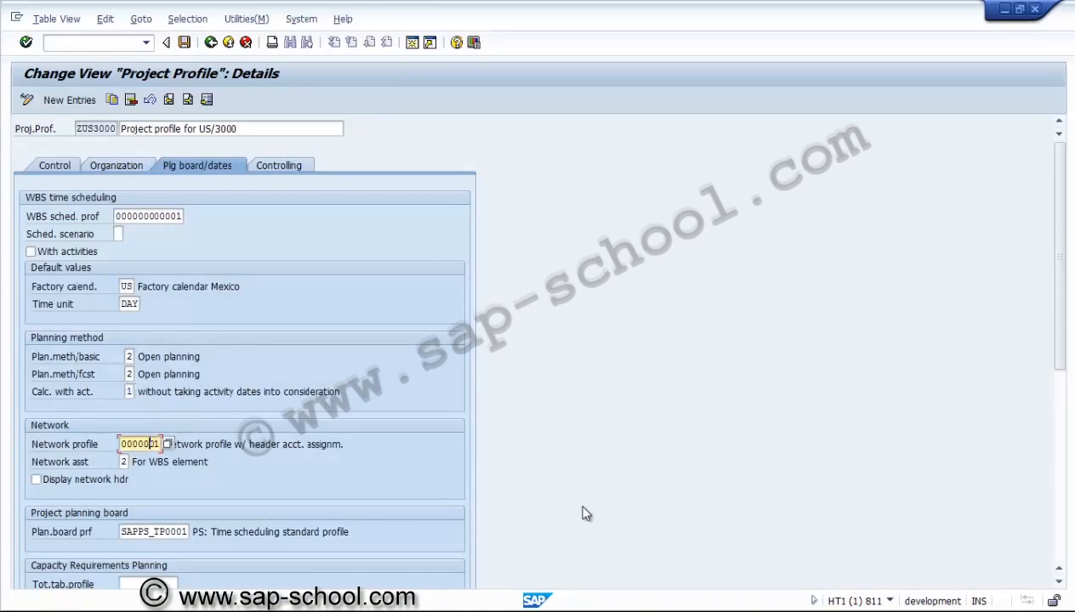
click(1059, 582)
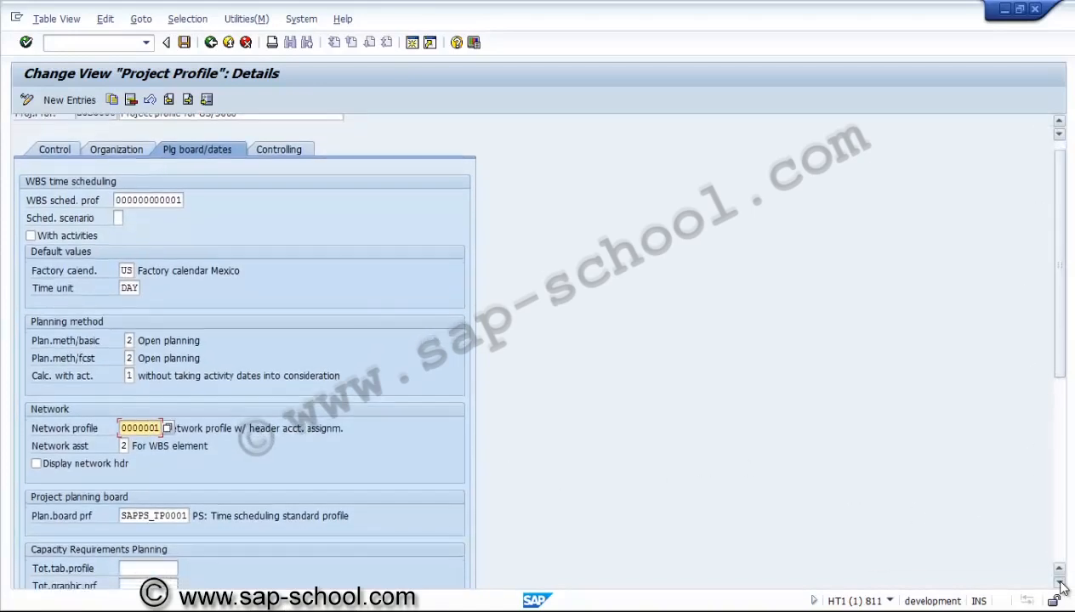
drag(1059, 583, 1059, 582)
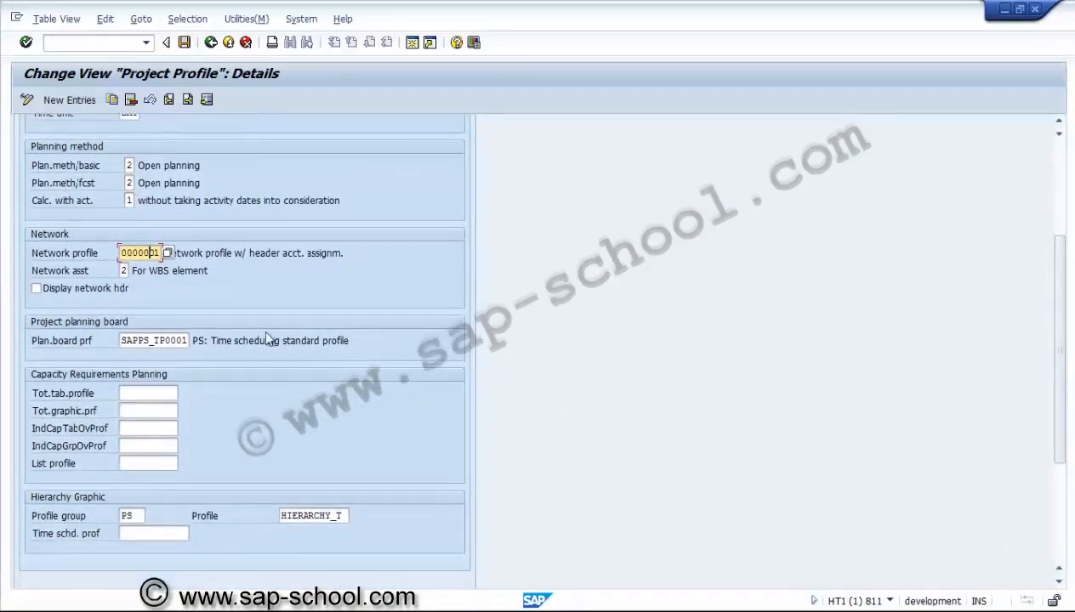
click(151, 341)
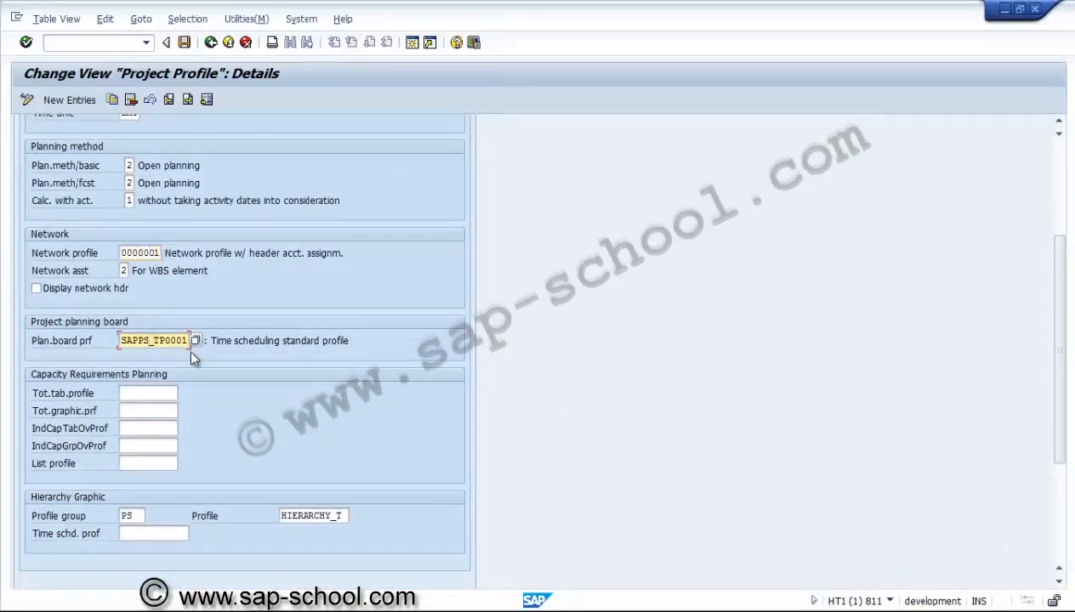
key(F4)
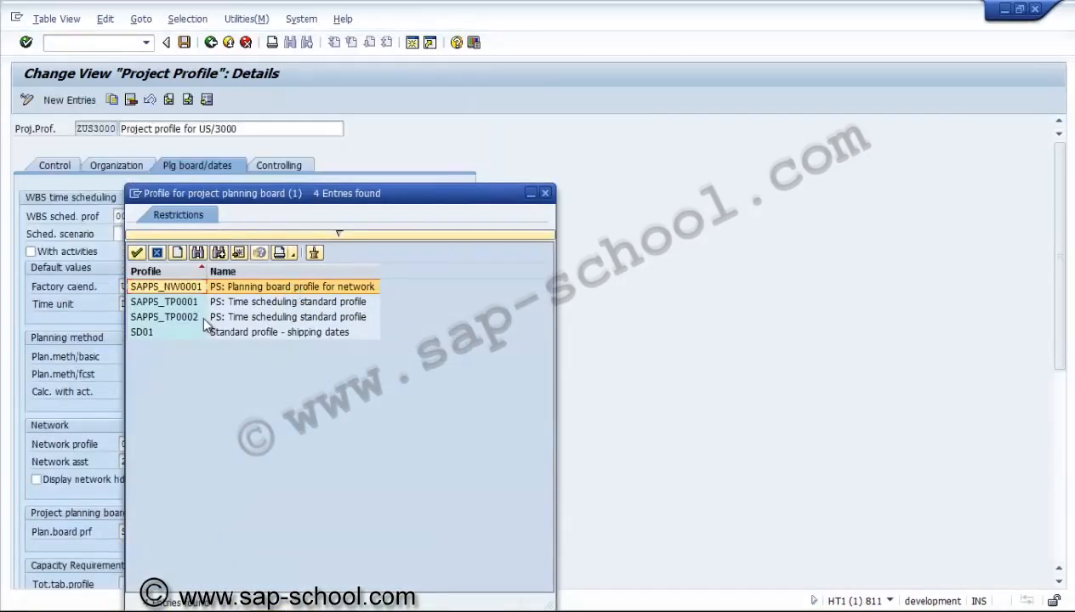
click(545, 193)
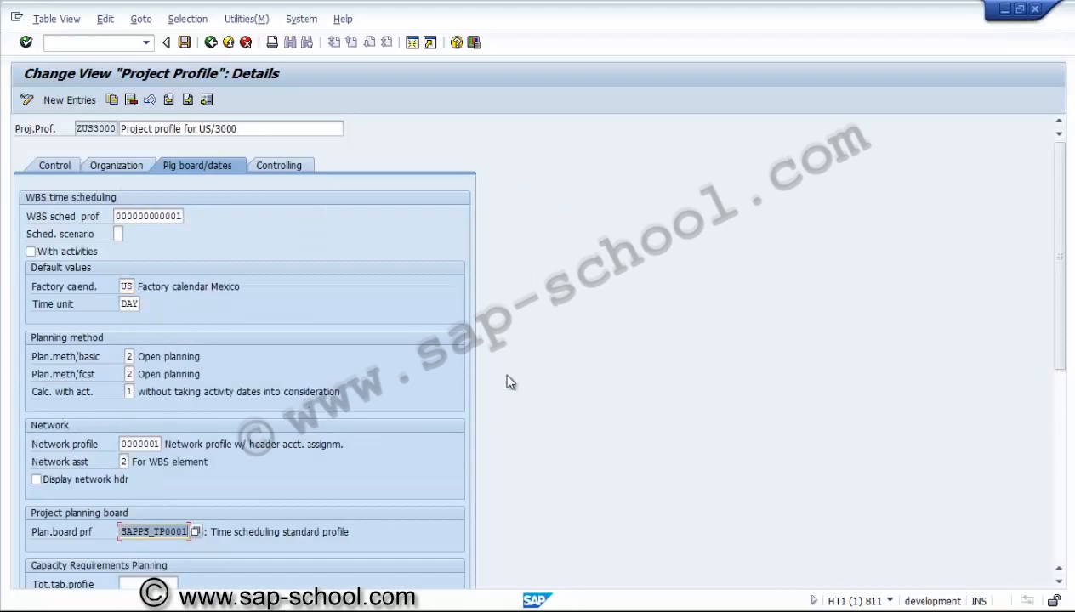
Step: Set the capacity requirements planning profile for the tabular planning table to SAPPS_G000, PS: Cap.level.project system week (tab.)
click(1060, 523)
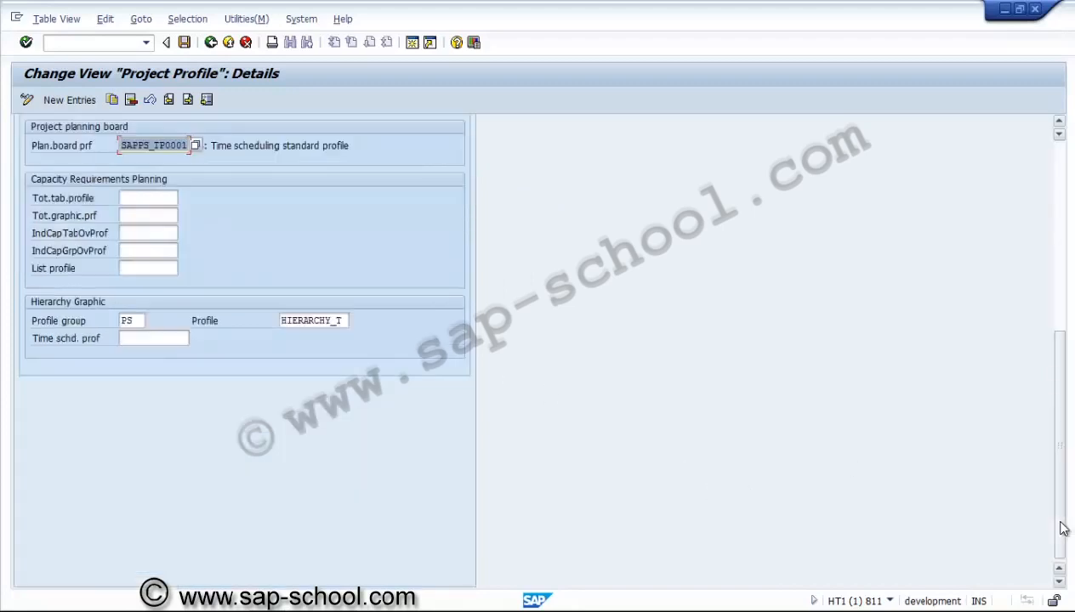
click(148, 198)
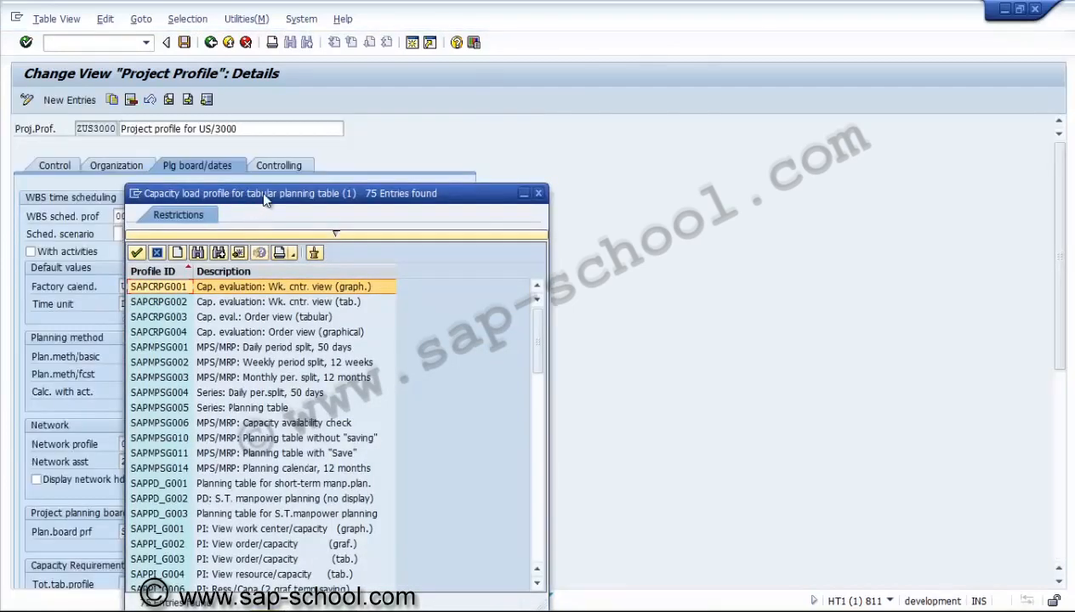
drag(263, 197, 406, 15)
click(320, 286)
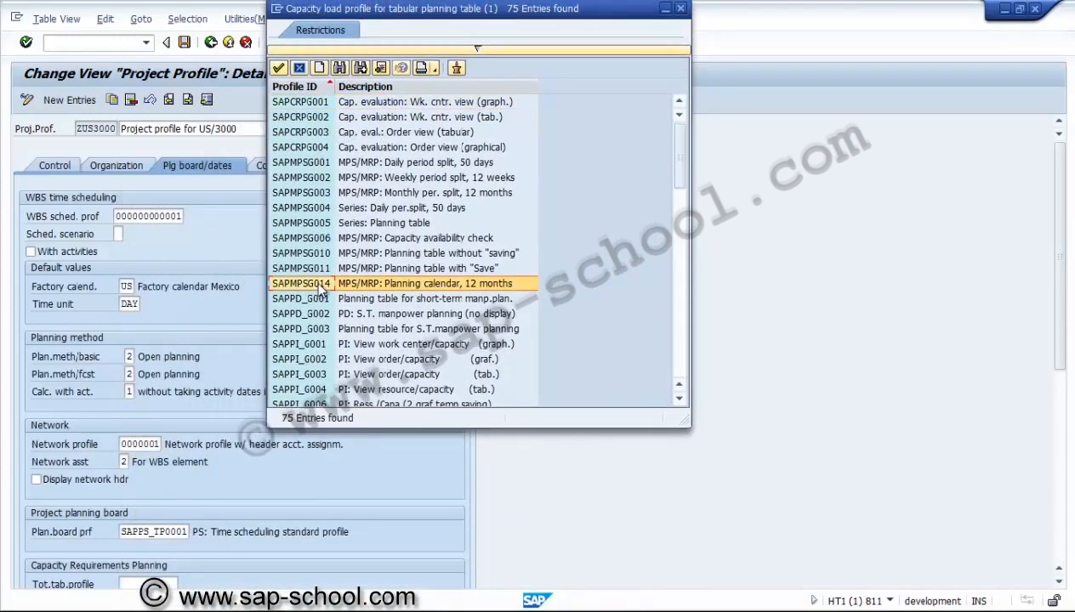
key(Down)
key(Down)
key(Down)
key(Down)
key(Down)
key(Down)
key(Down)
key(Down)
key(Down)
key(Up)
key(Up)
key(Up)
key(Up)
key(Up)
key(Up)
key(Up)
key(Up)
key(Up)
key(Up)
key(Up)
key(Up)
key(Up)
key(Up)
key(Up)
key(Up)
key(Up)
key(Up)
key(Up)
key(Up)
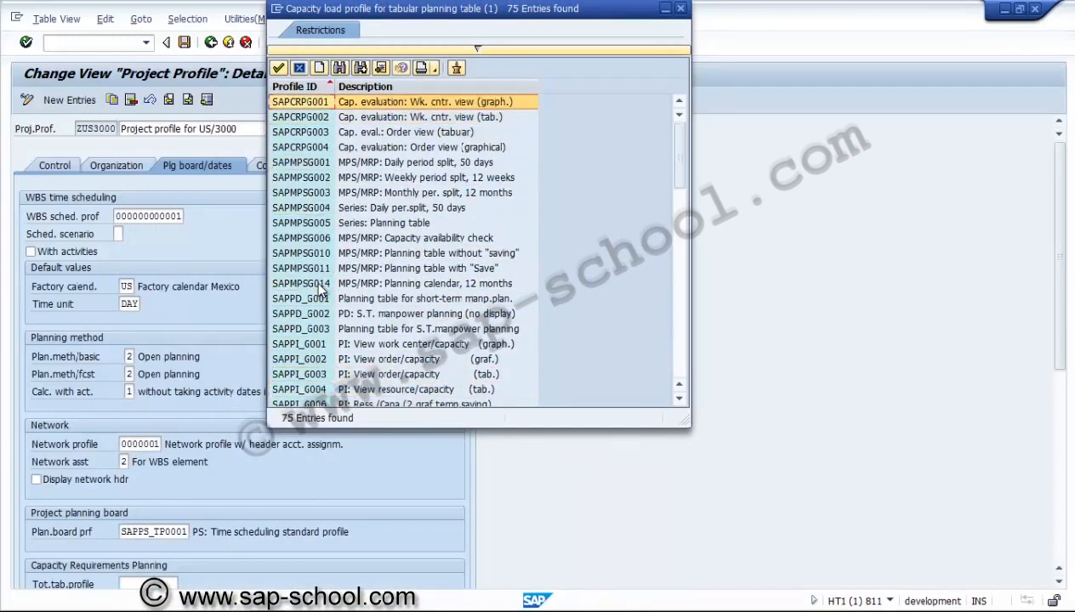
click(317, 179)
click(324, 164)
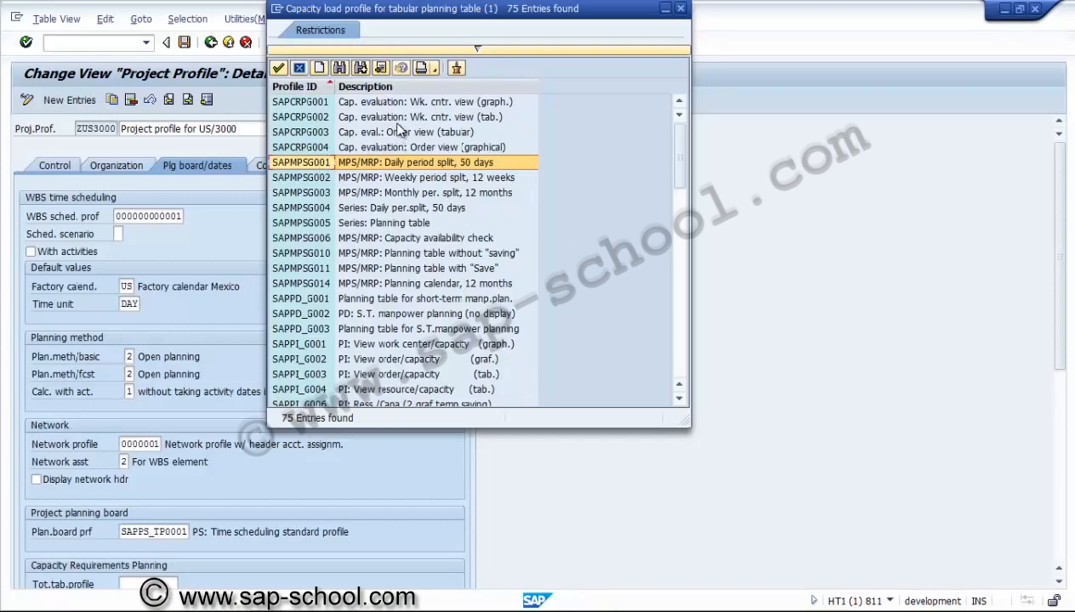
key(Down)
key(Down)
key(Down)
key(Down)
key(Down)
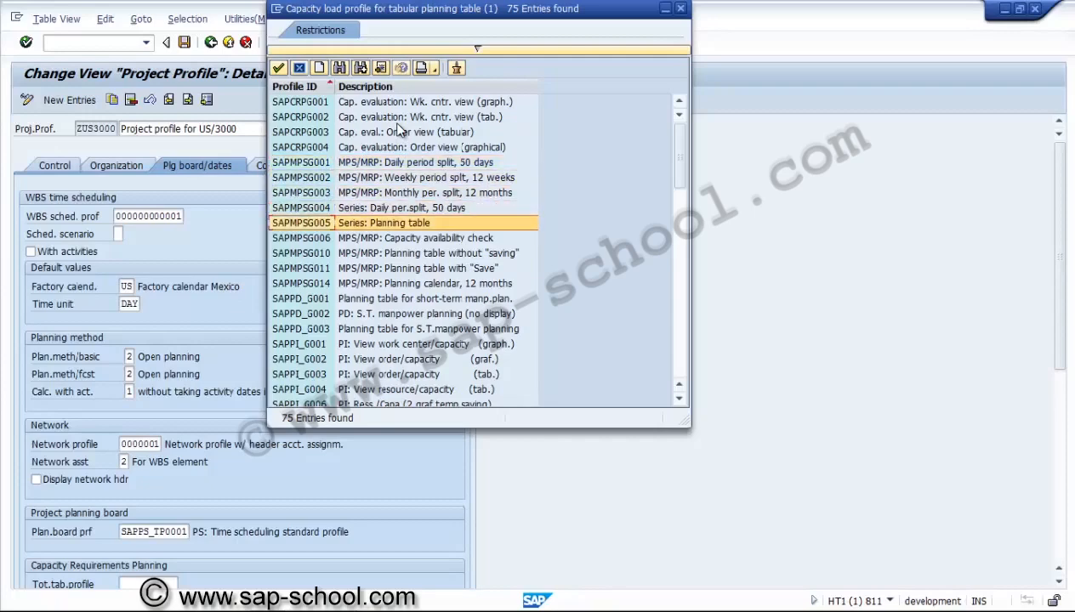
key(Down)
key(Down)
key(Down)
key(Down)
key(Down)
key(Down)
key(Down)
key(Down)
key(Down)
key(Down)
key(Down)
key(Down)
key(Down)
key(Down)
key(Down)
key(Down)
key(Down)
key(Down)
key(Down)
key(Down)
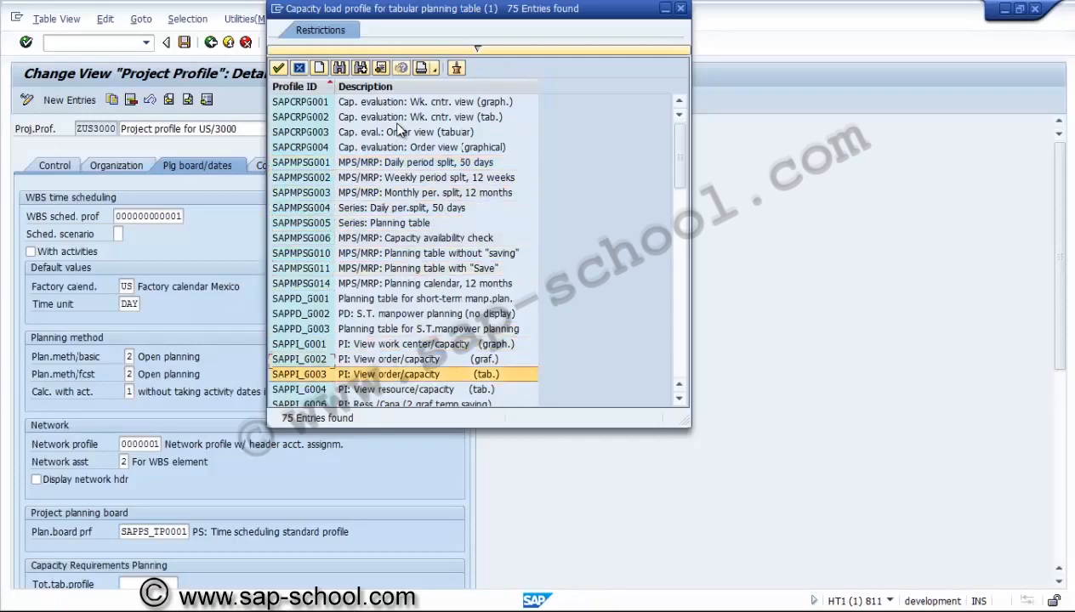
key(Down)
key(Down)
key(Down)
key(Down)
key(Down)
key(Down)
key(Up)
key(Up)
key(Up)
key(Up)
key(Up)
key(Up)
key(Up)
key(Up)
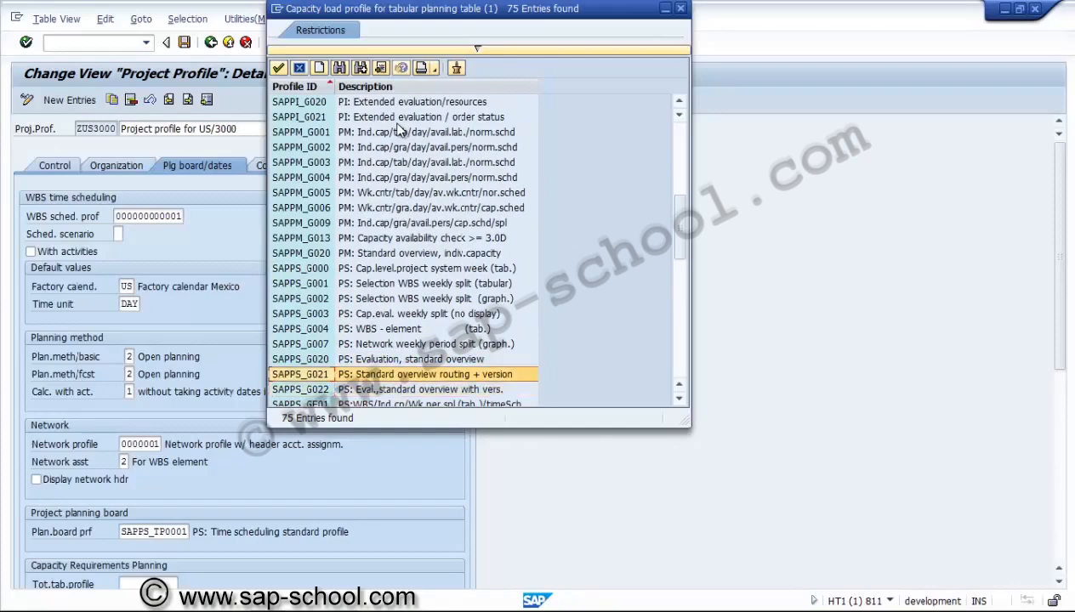
click(423, 268)
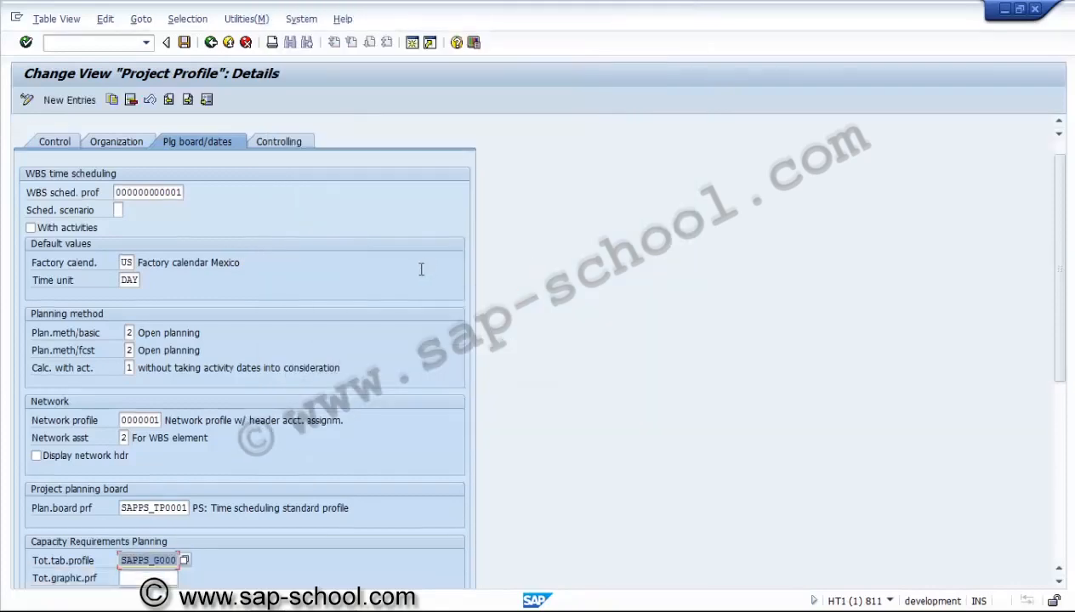
key(Tab)
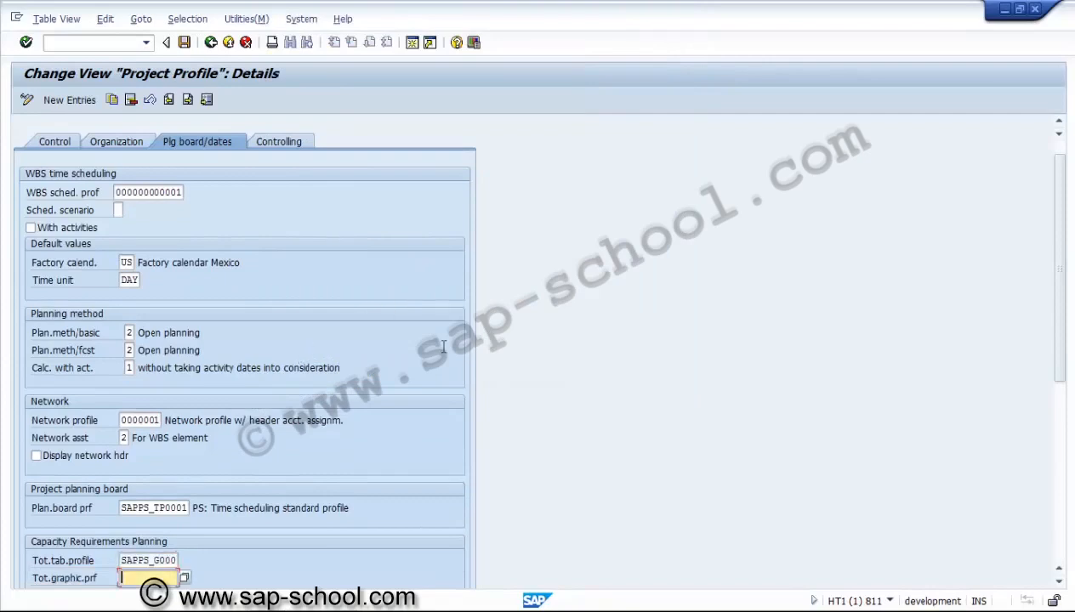
key(Return)
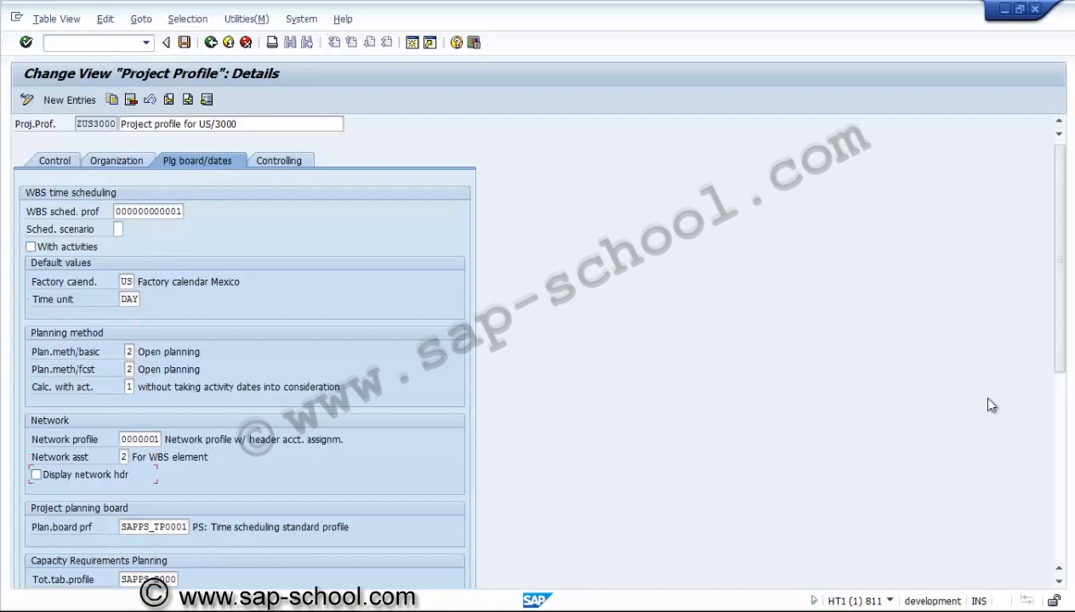
Step: Set the capacity load profile for the graphical planning table to SAPPS_GG00, PS: Cap.lev.proj.sys.week (2 scrn.graf)
click(1059, 496)
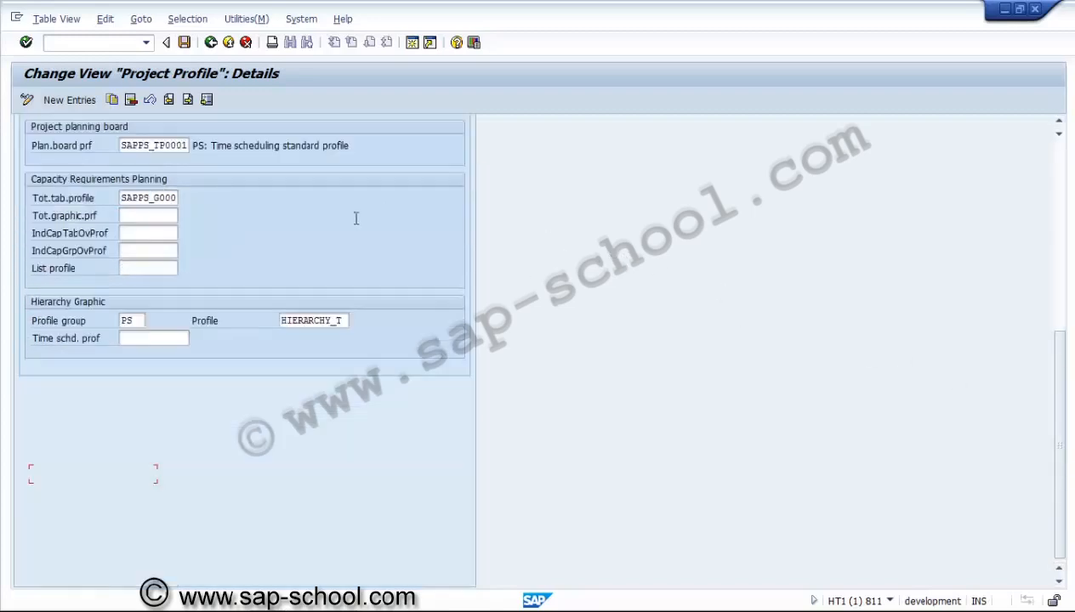
click(156, 216)
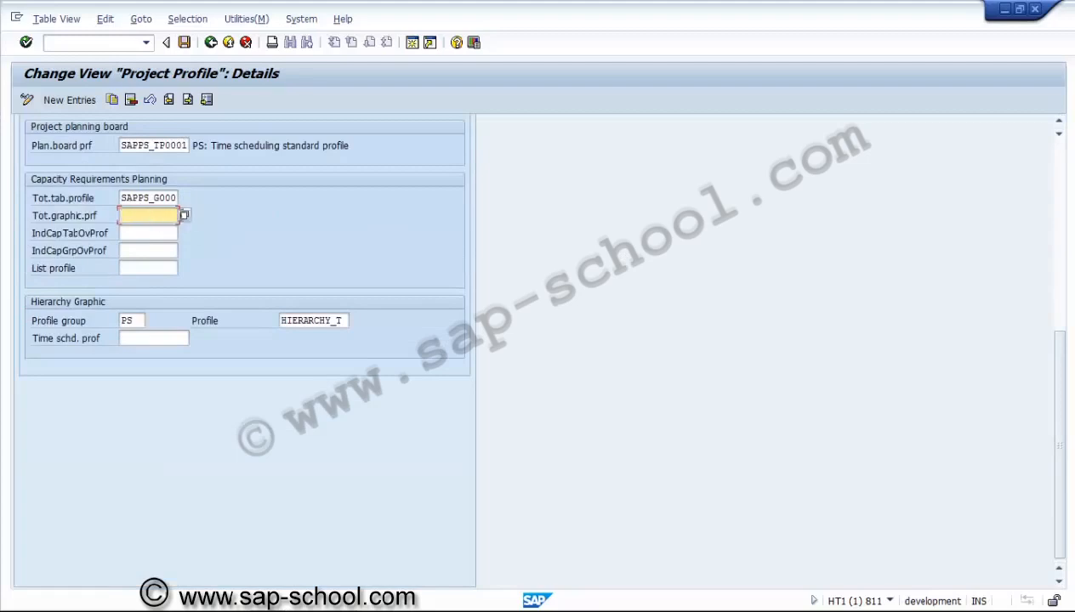
click(185, 218)
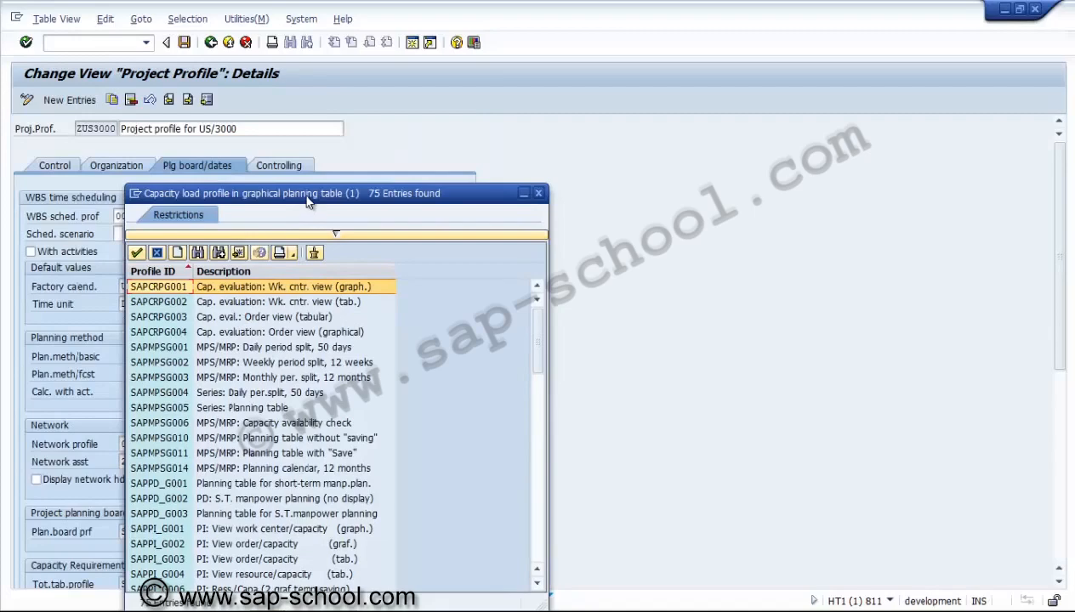
drag(308, 199, 326, 72)
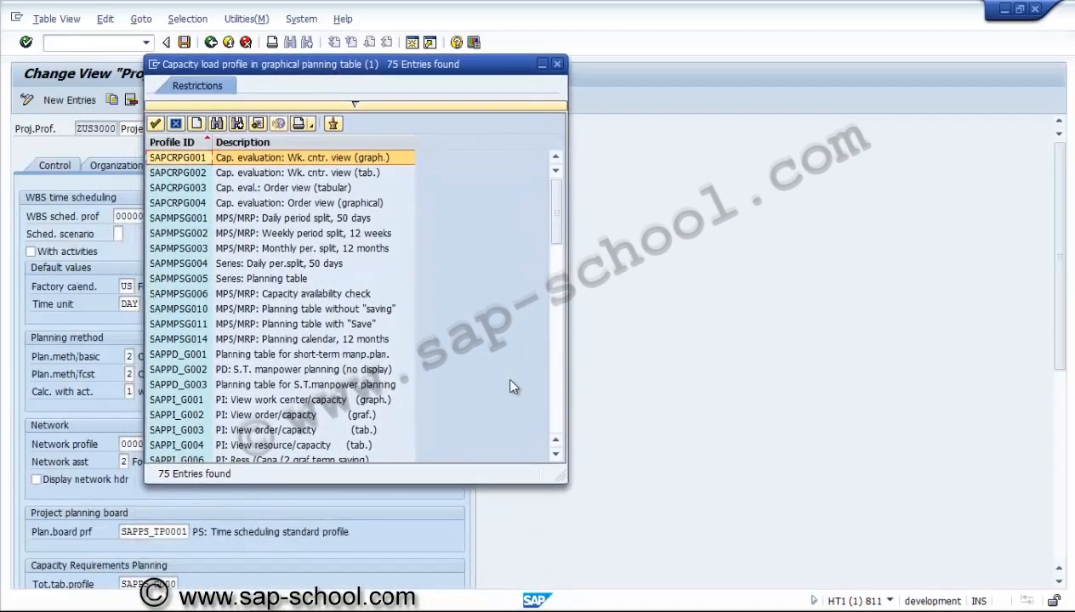
click(554, 399)
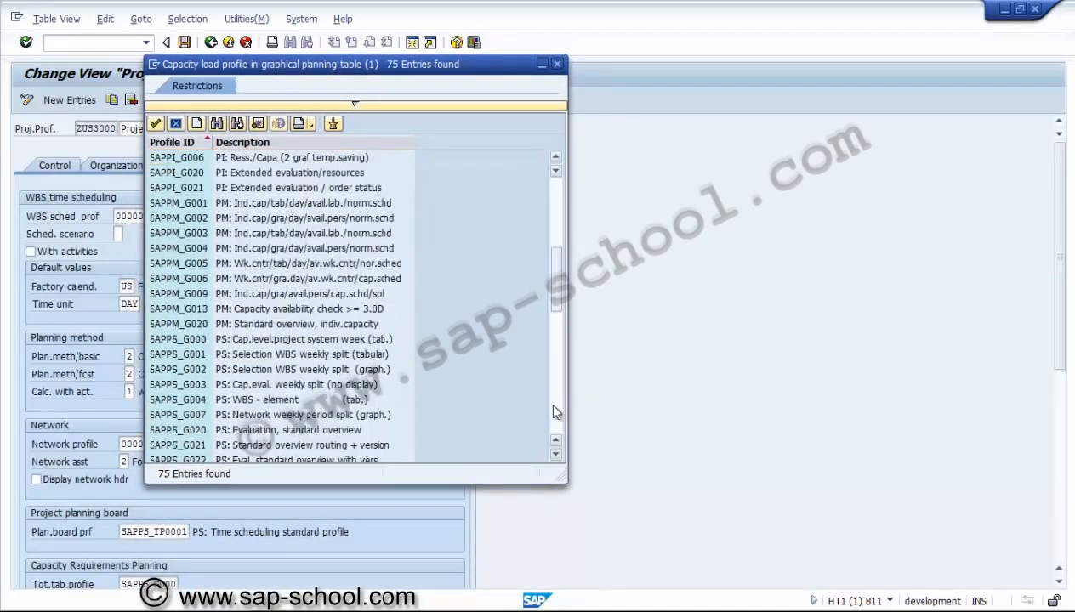
click(196, 339)
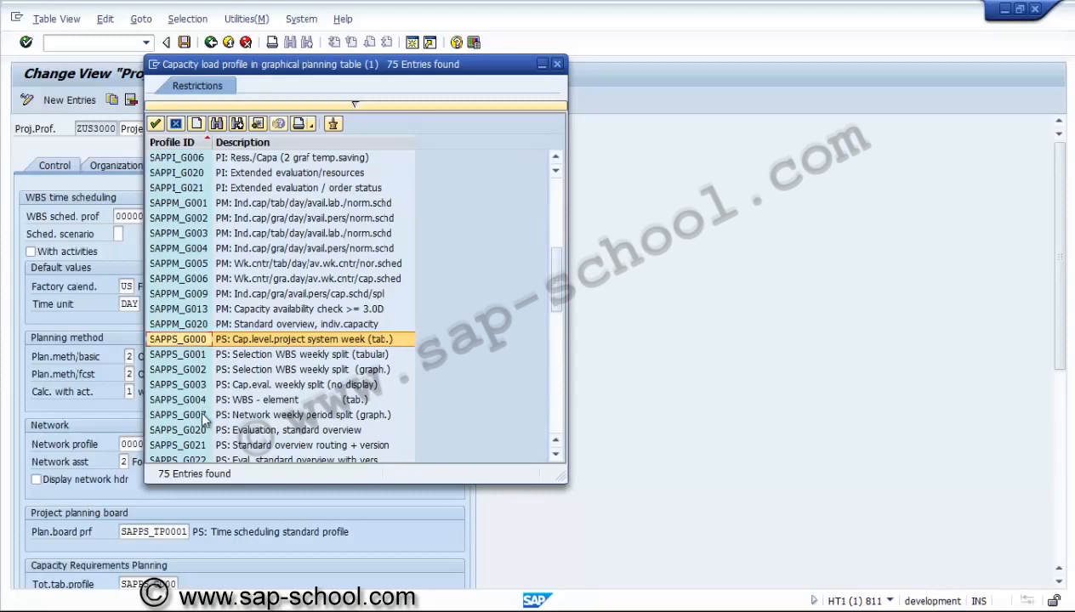
key(Down)
key(Down)
key(Down)
key(Down)
key(Down)
key(Down)
key(Down)
key(Down)
key(Down)
key(Down)
key(Down)
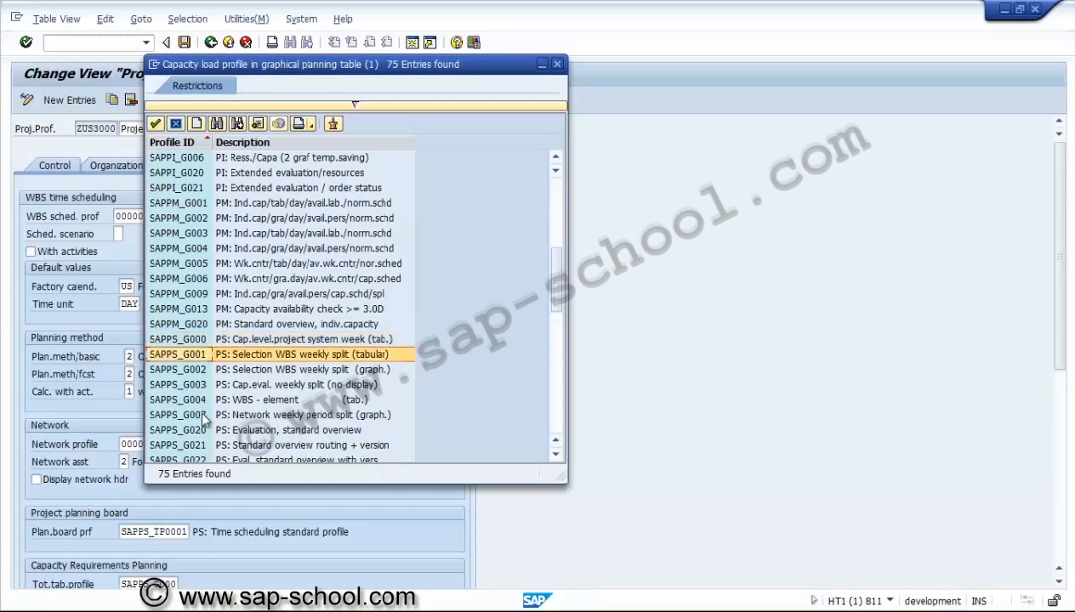
key(Down)
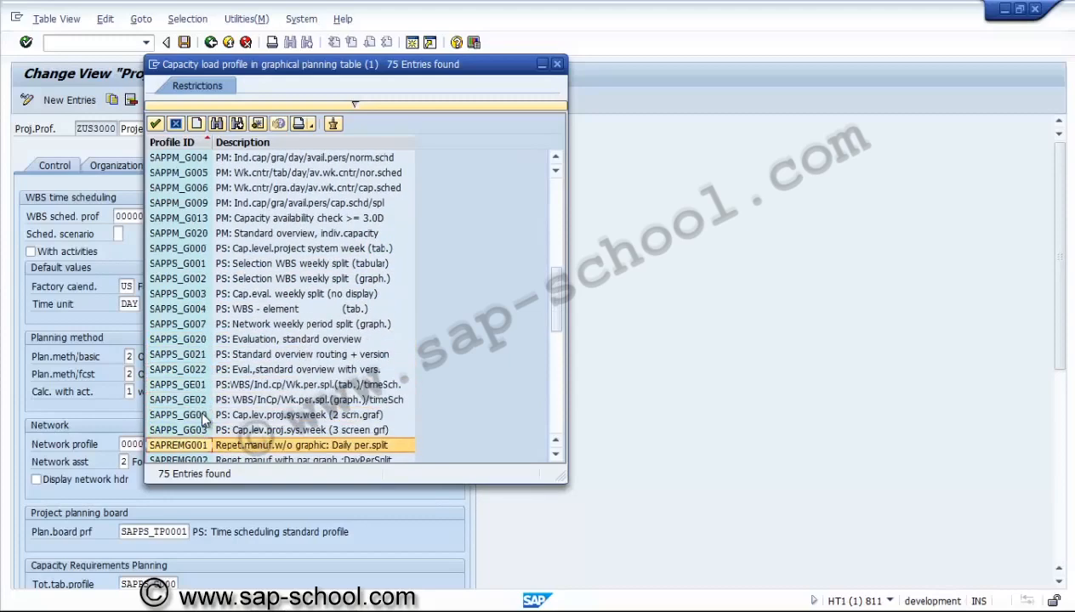
click(275, 415)
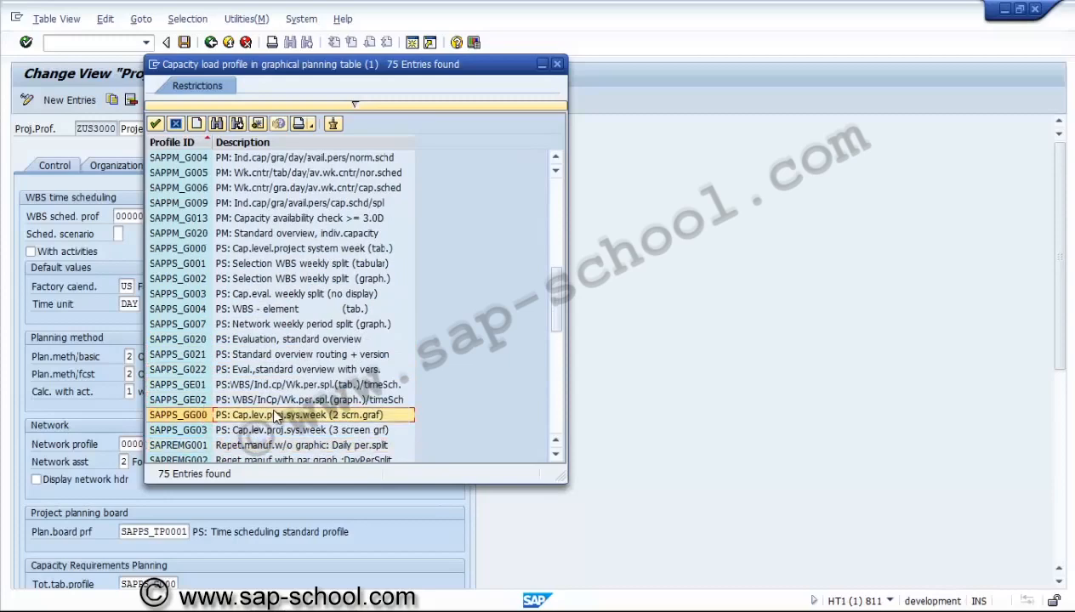
double_click(263, 415)
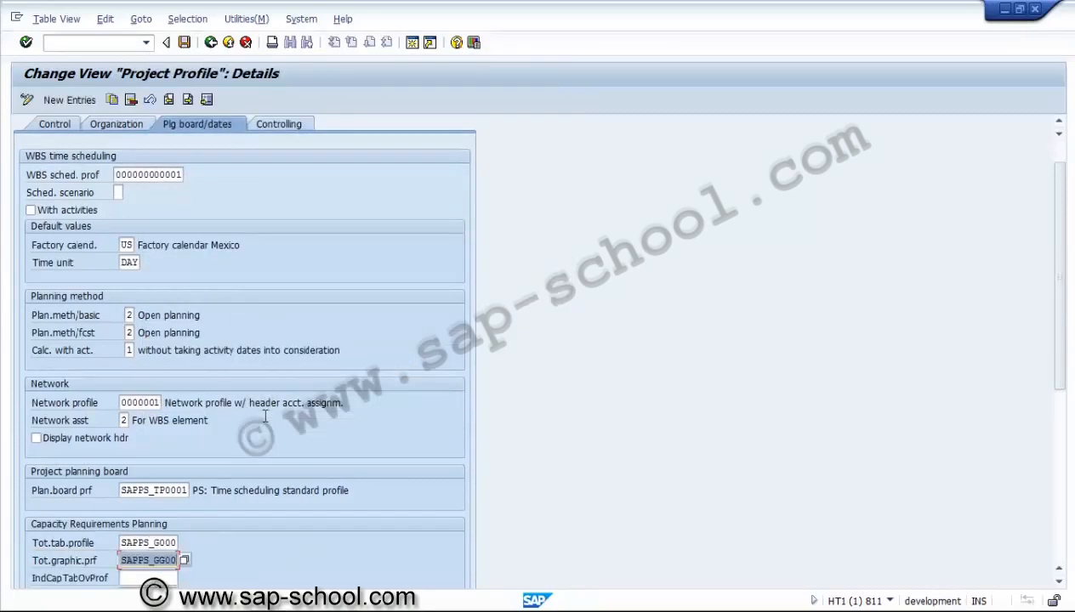
Step: Set the individual capacities overall profile for the tabular planning table to SAPPS_GE01, the WBS weekly period split (tab.) with time scheduling
click(1059, 553)
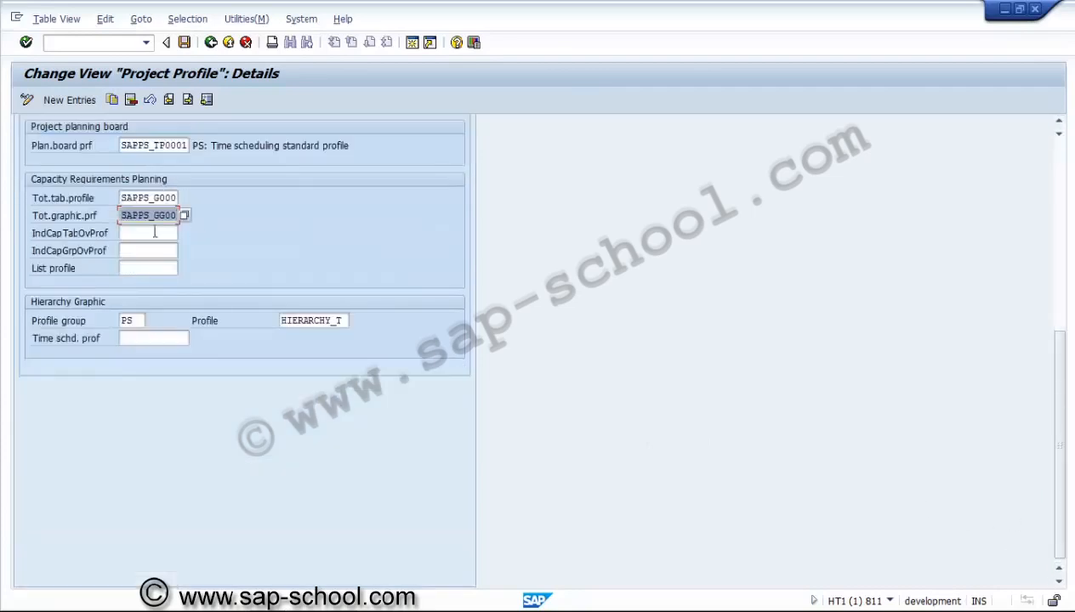
click(158, 231)
click(185, 234)
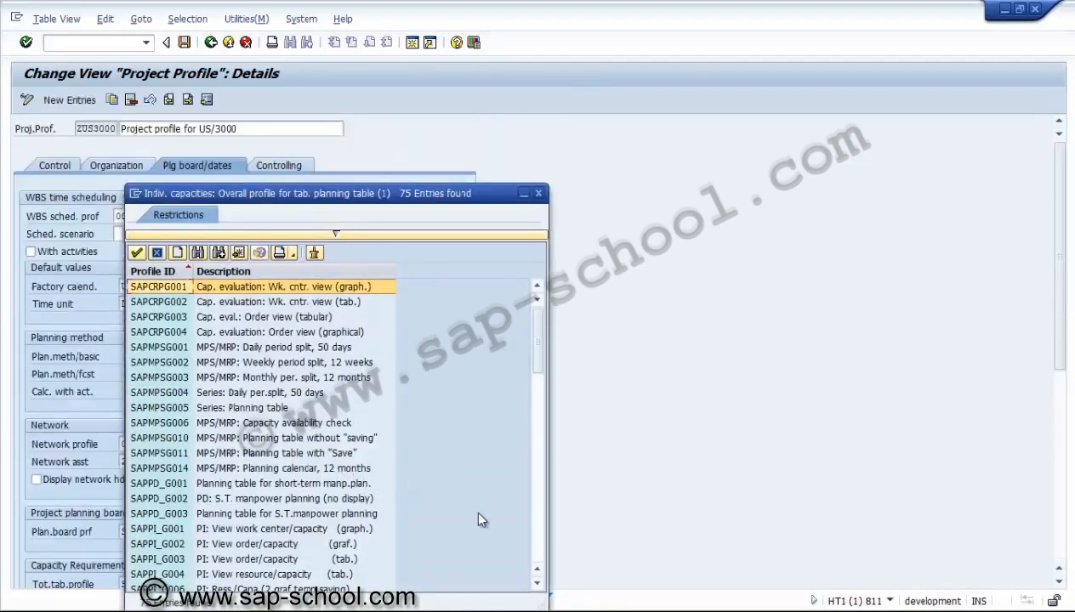
click(537, 532)
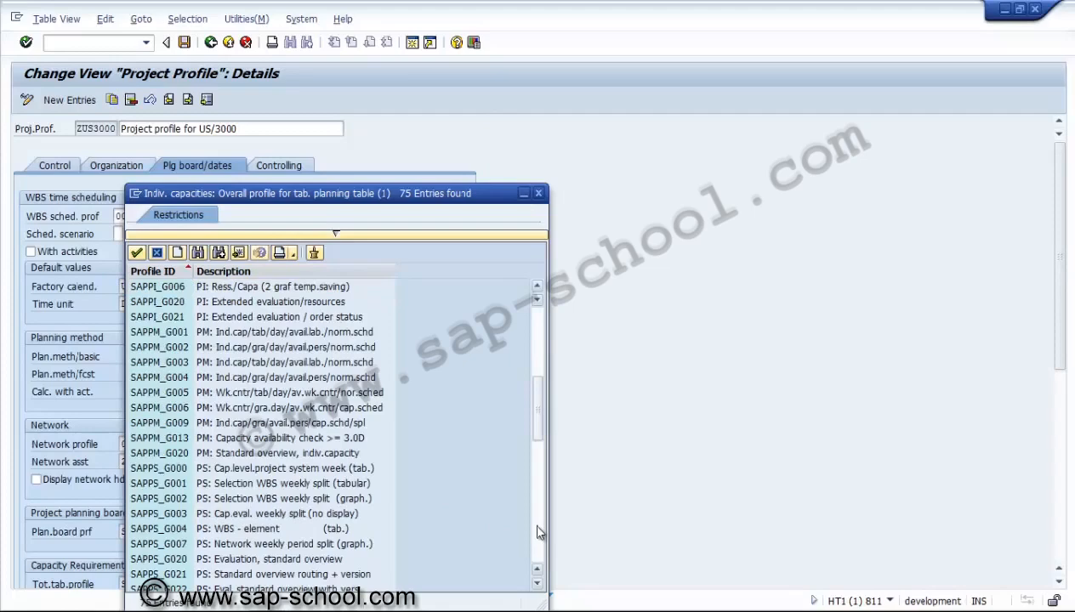
click(537, 582)
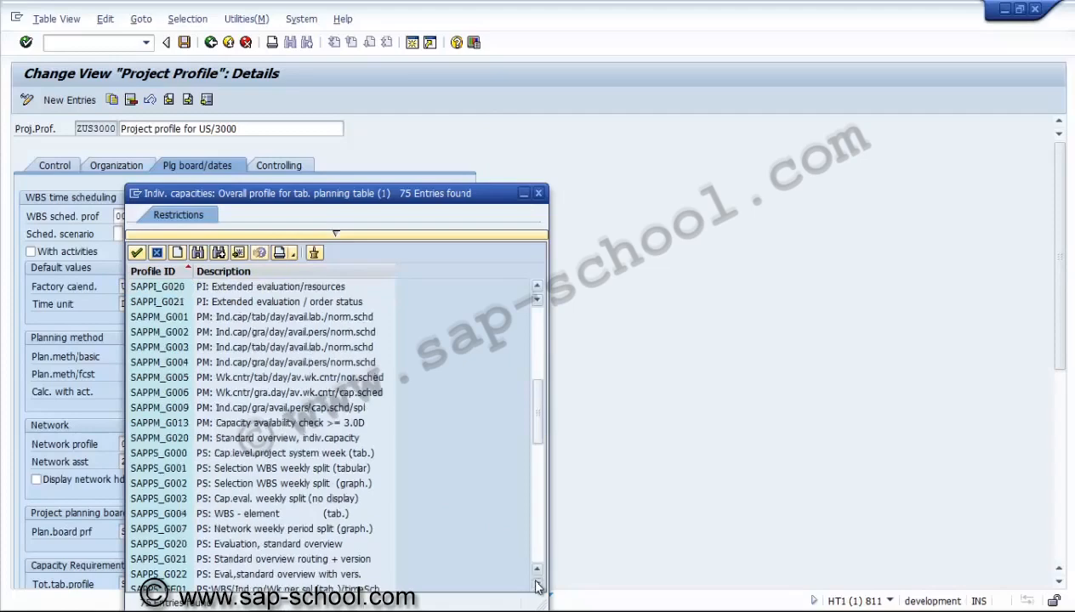
click(537, 581)
click(537, 584)
click(538, 583)
click(537, 584)
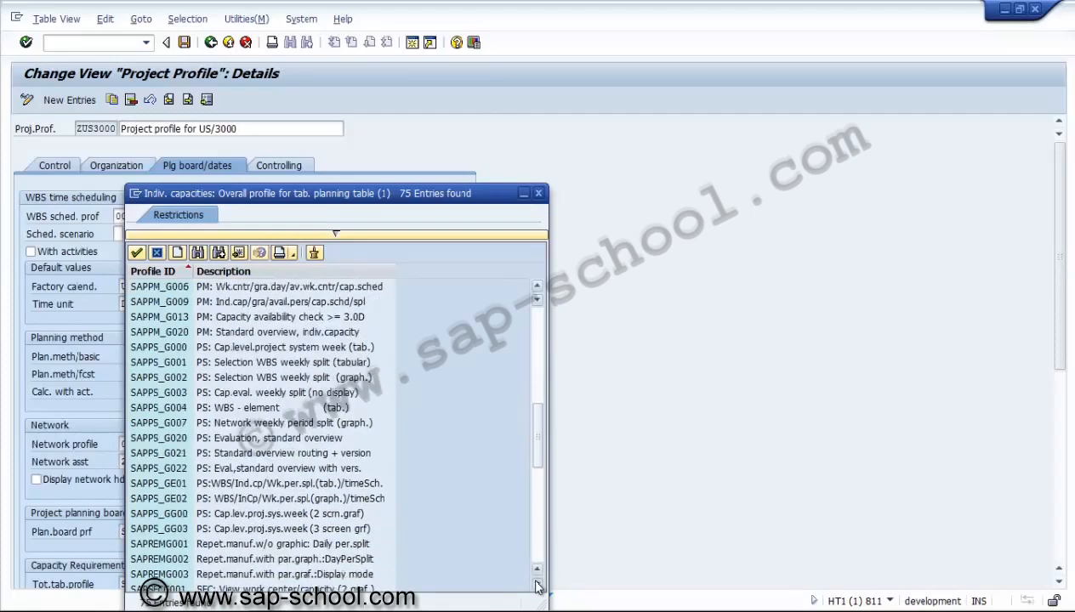
click(537, 584)
click(209, 454)
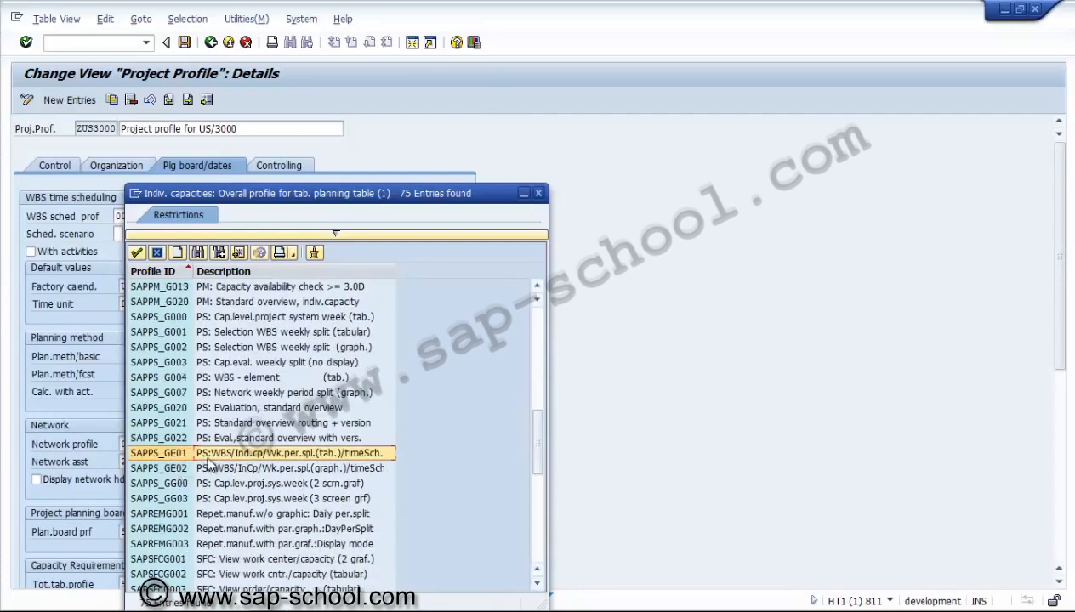
double_click(211, 455)
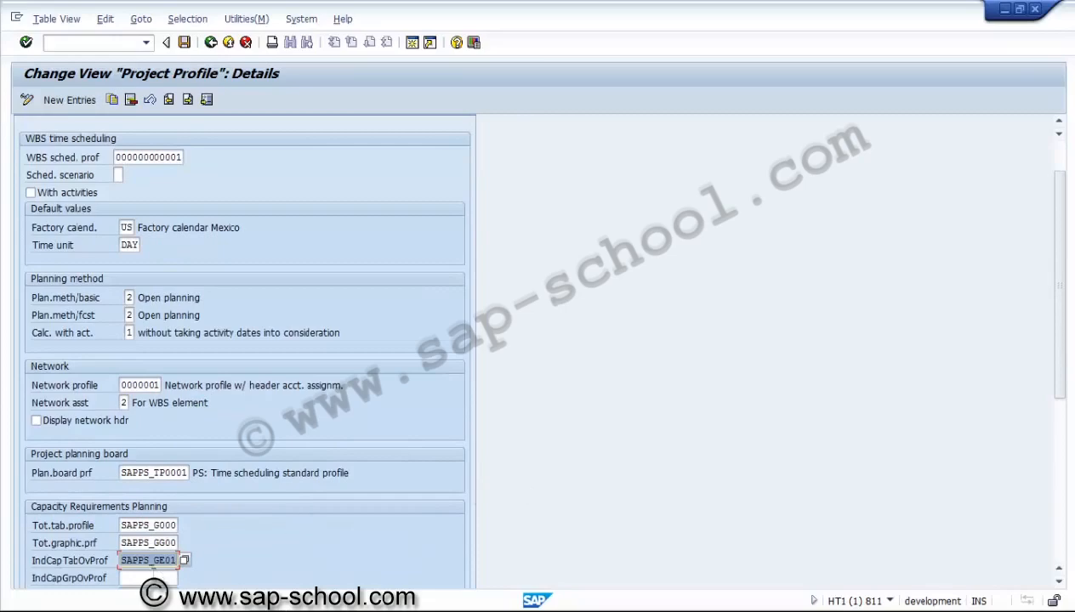
Step: Set the individual capacities overall profile for the graphical planning table to SAPPS_GE02, the WBS weekly period split (graph.)
click(157, 578)
click(184, 579)
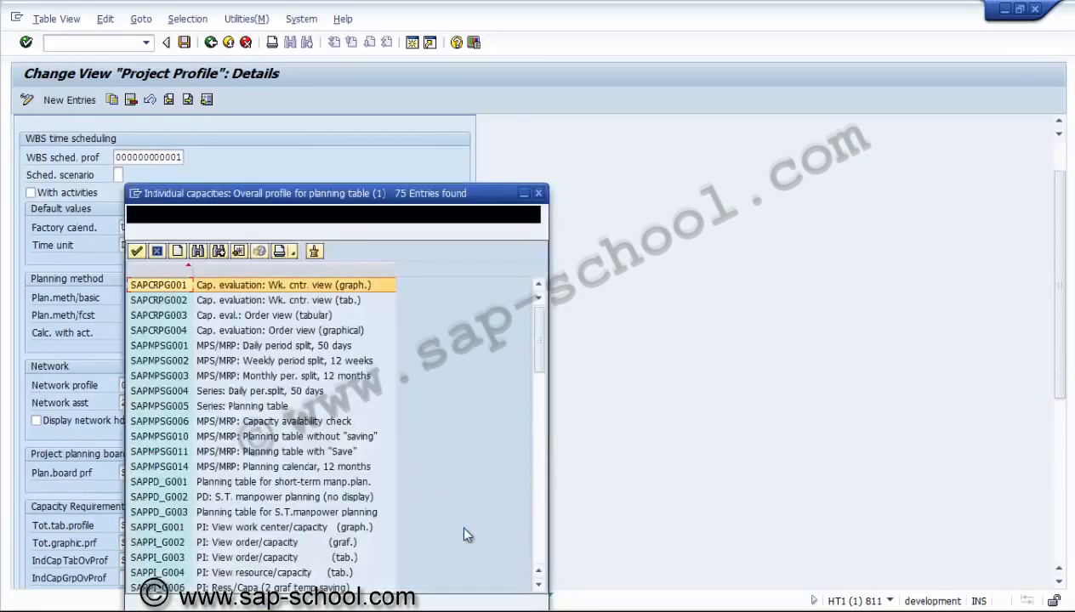
click(537, 540)
click(537, 539)
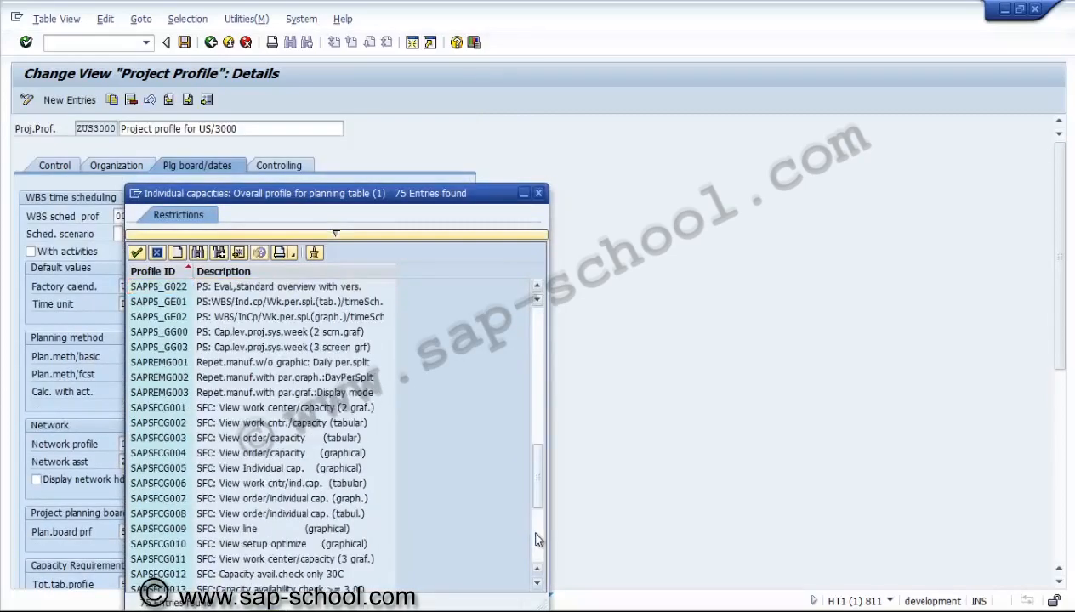
double_click(208, 318)
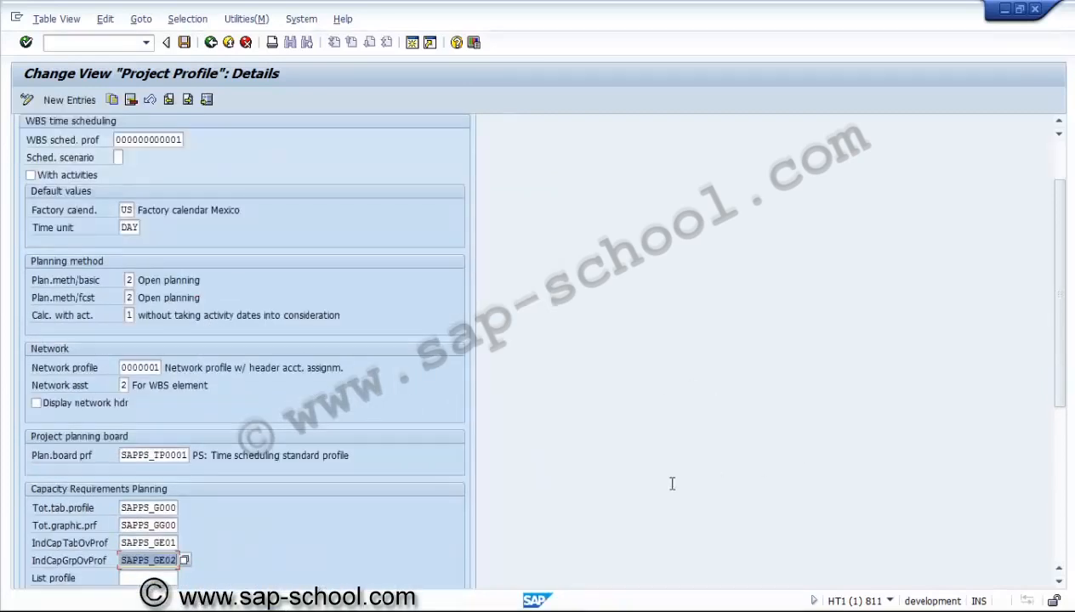
Step: Set the list profile for capacity evaluations in the project planning board to SAPPS_G020, PS: Evaluation, standard overview
click(171, 578)
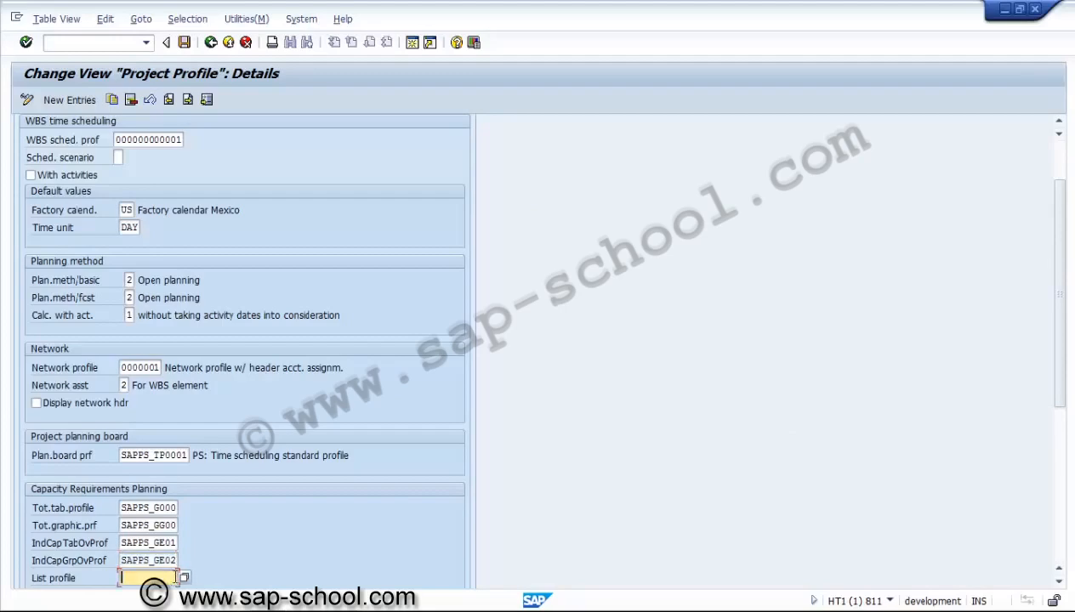
click(185, 578)
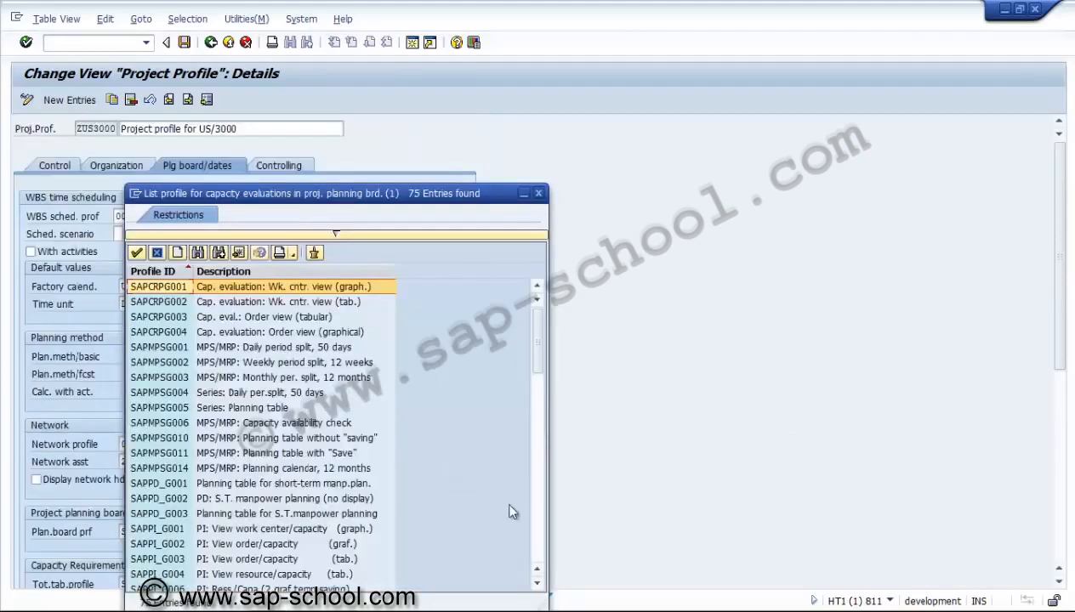
click(533, 533)
click(535, 542)
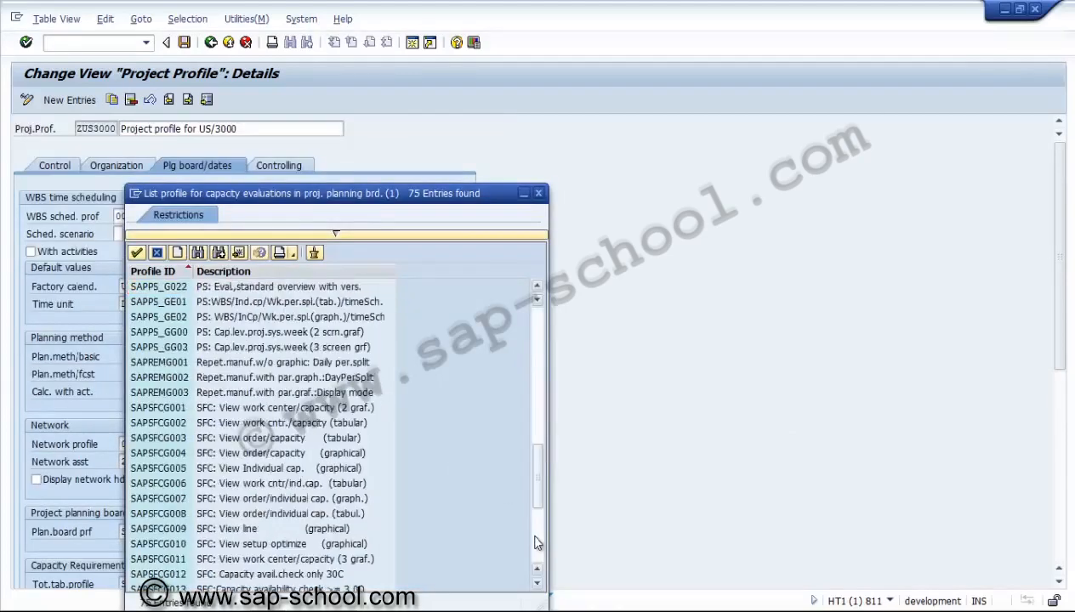
click(179, 349)
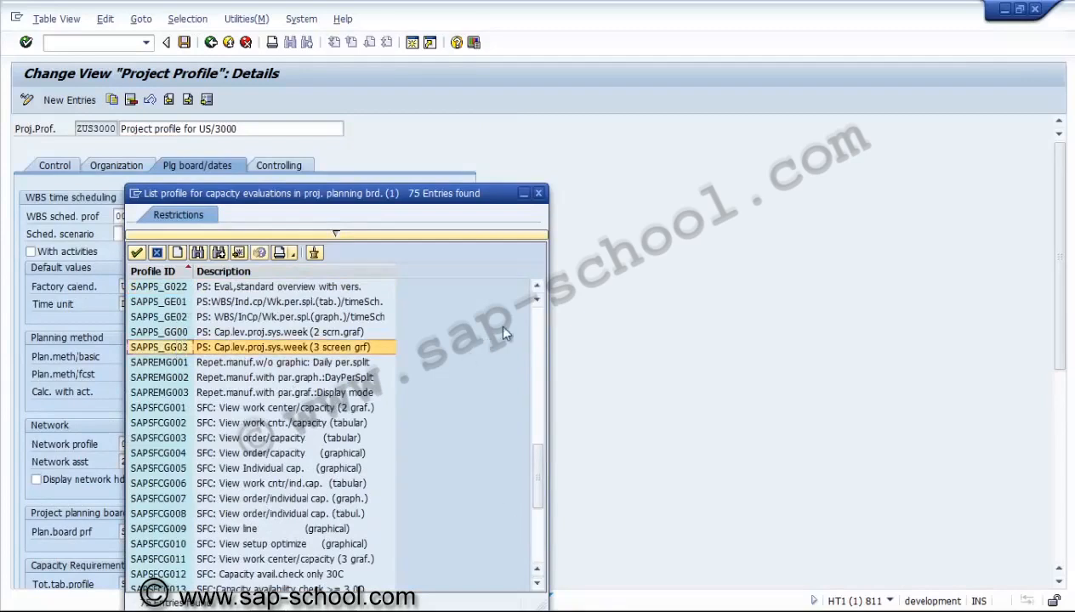
click(538, 289)
click(538, 289)
click(537, 289)
click(538, 289)
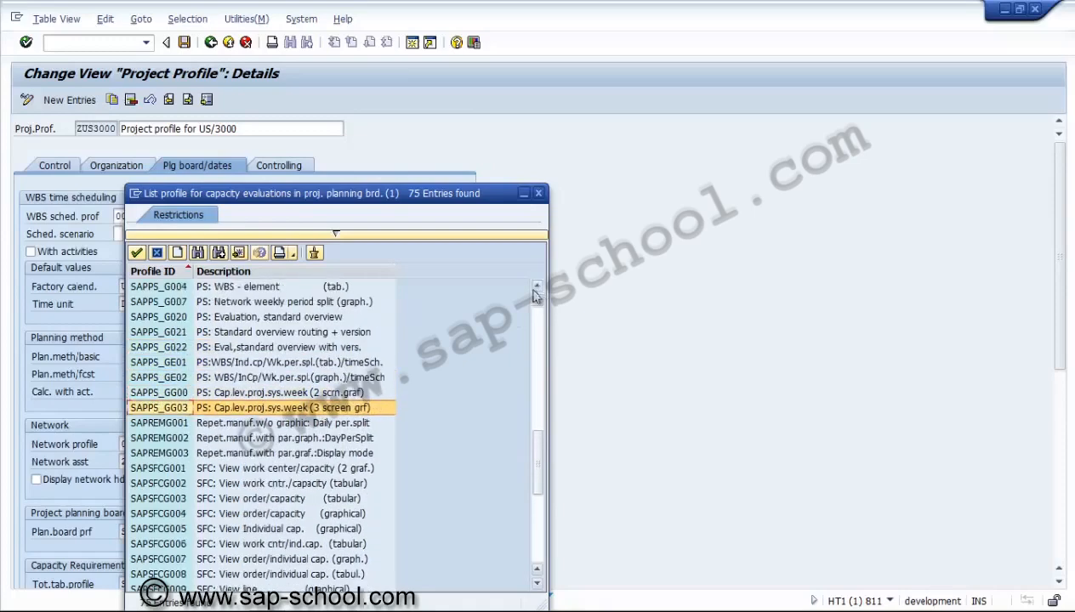
click(296, 317)
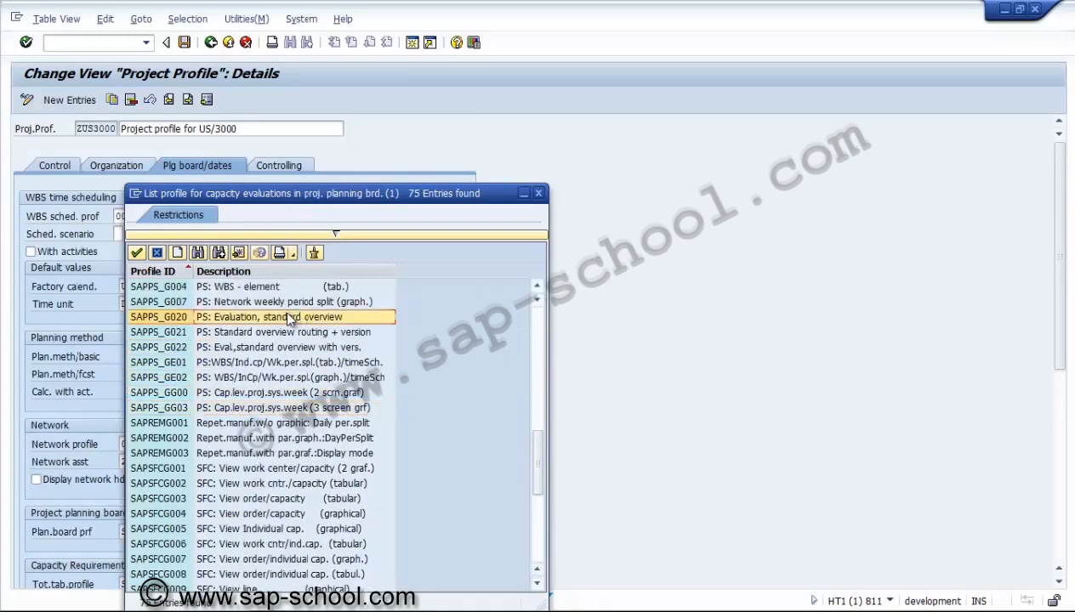
double_click(288, 318)
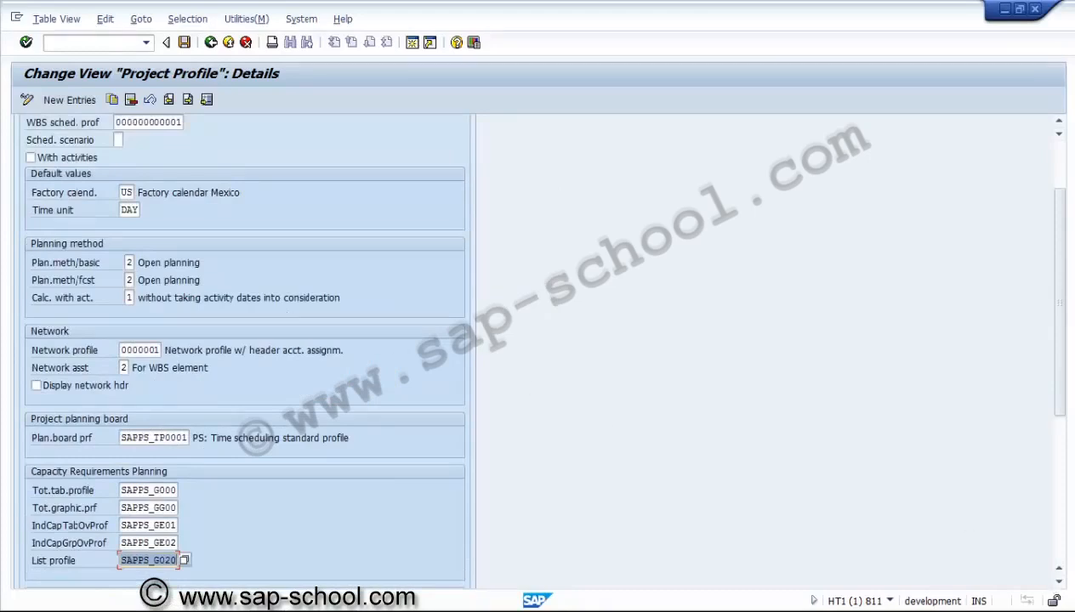
click(1057, 521)
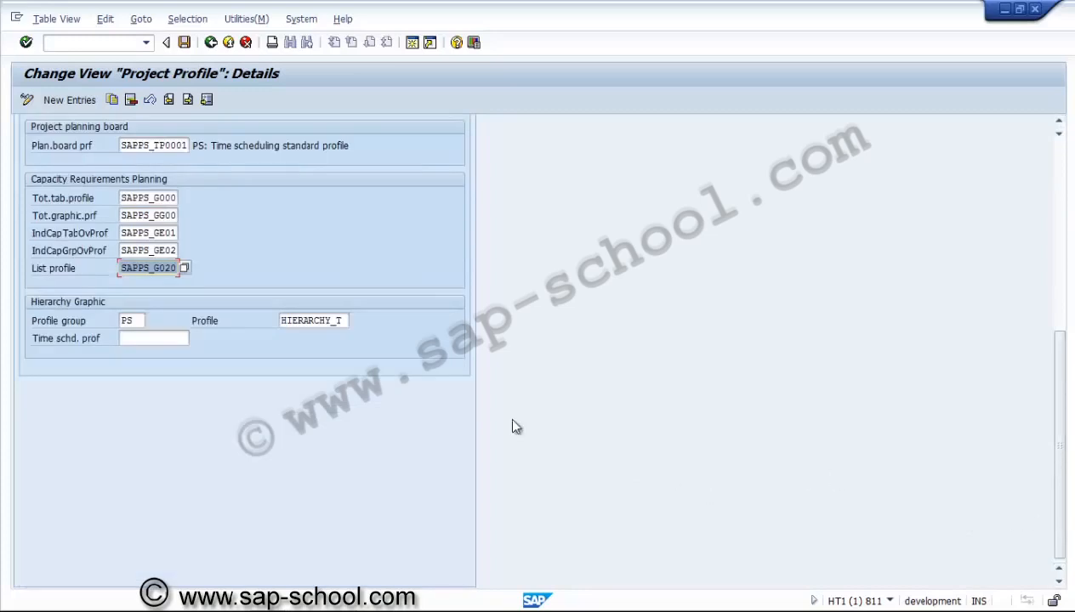
click(142, 321)
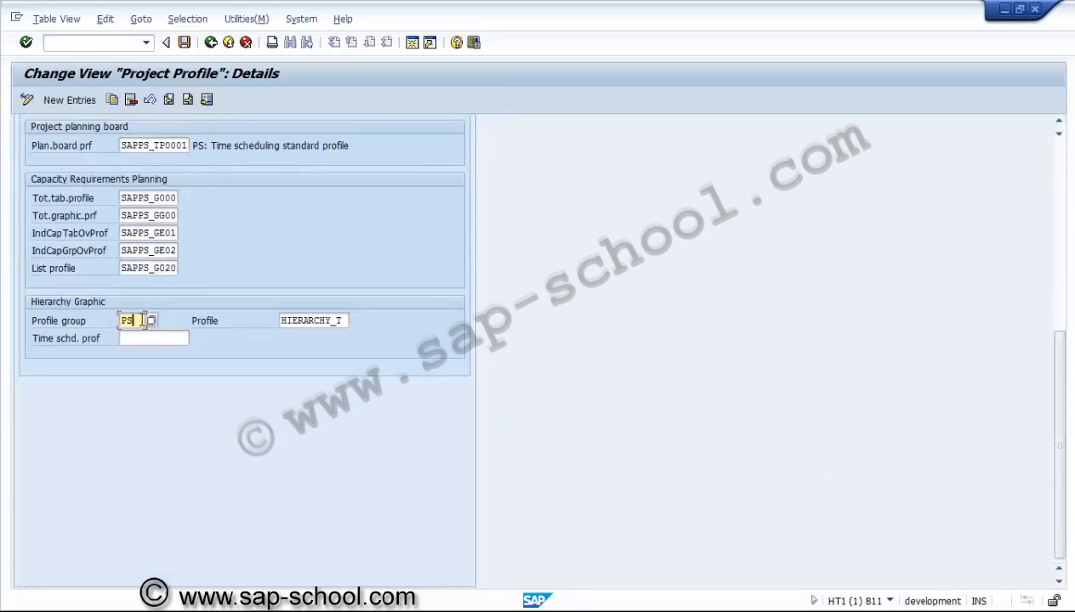
click(149, 340)
click(196, 340)
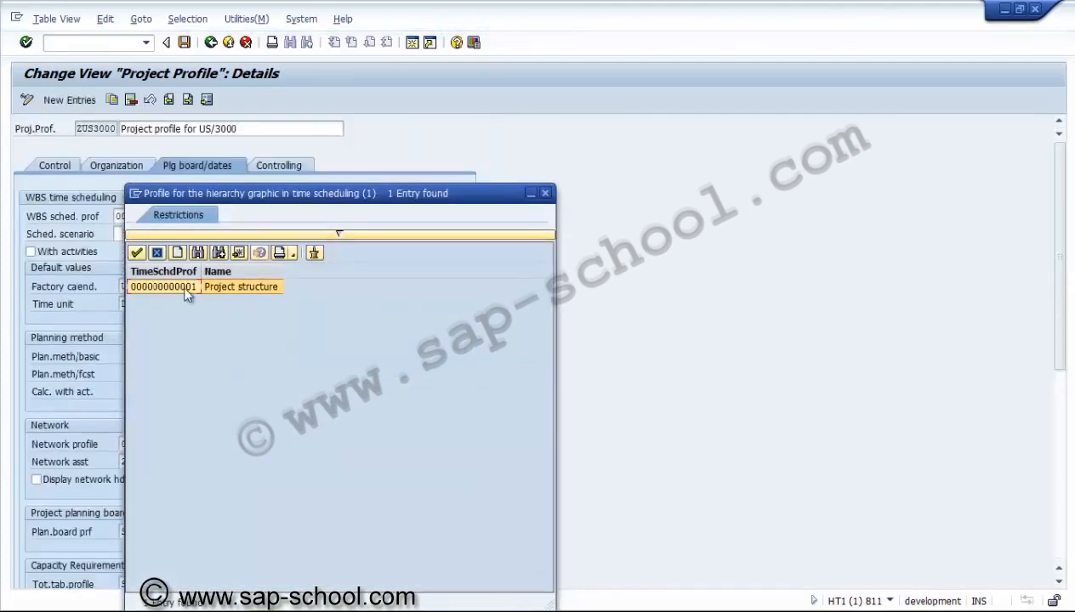
double_click(185, 289)
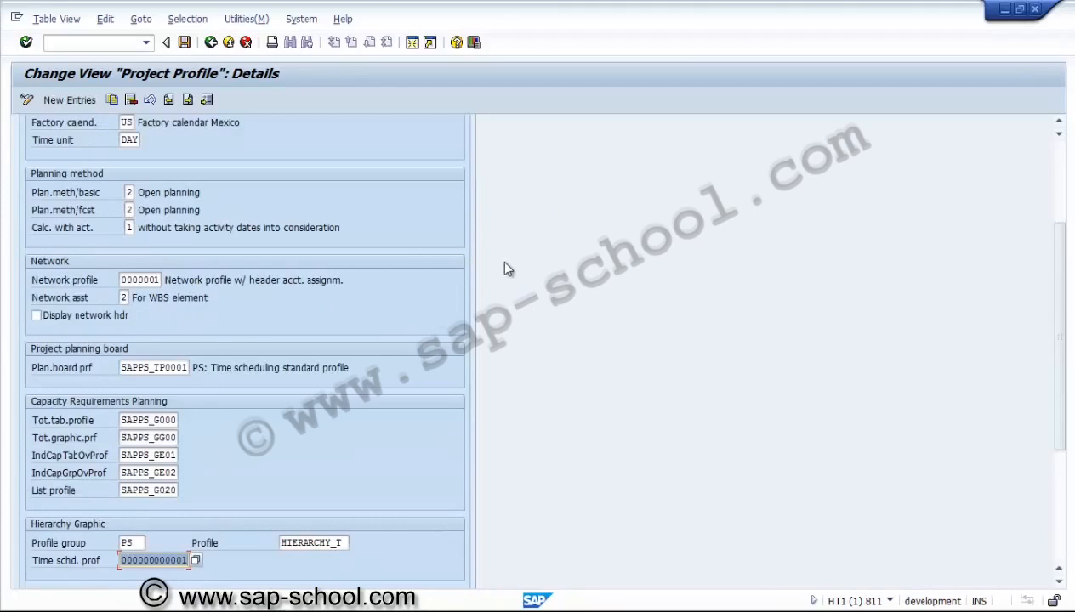
Step: Set the object class in the project profile's controlling settings to INVST, Investment
scroll(289, 183, up, 5)
click(290, 168)
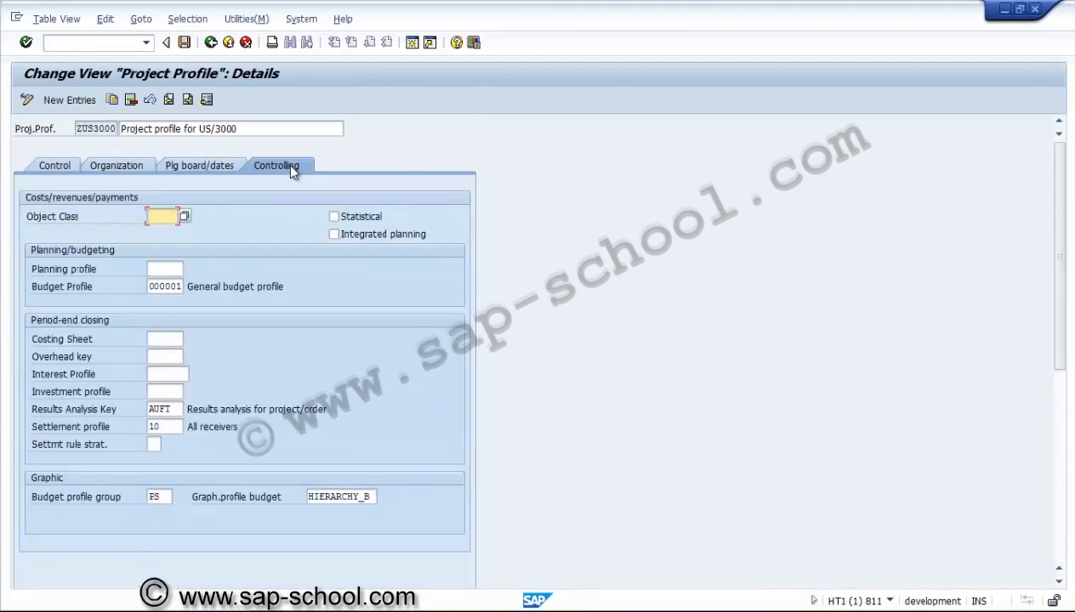
click(182, 216)
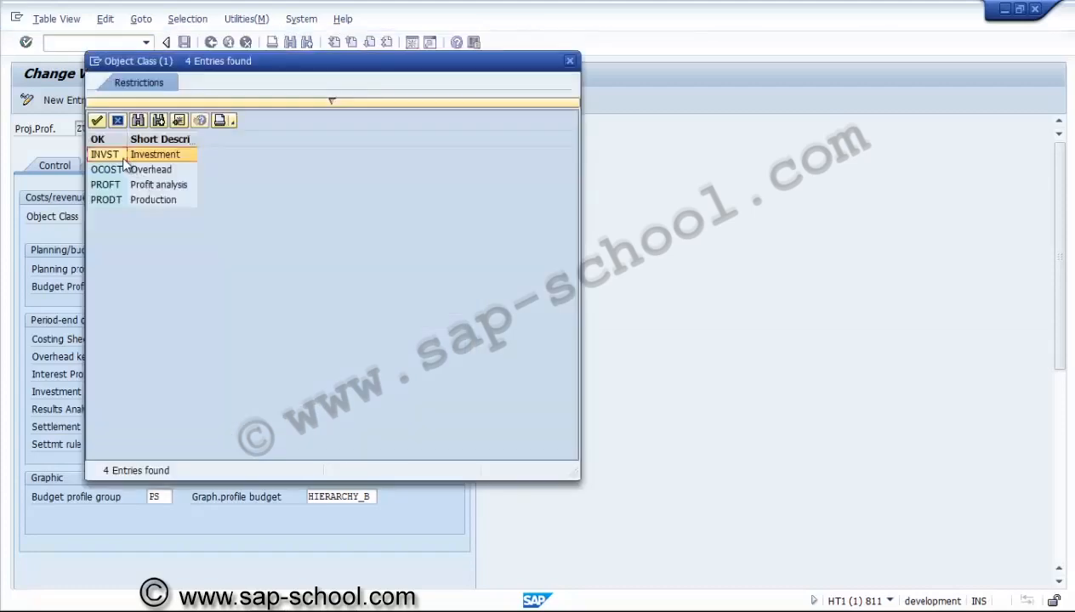
double_click(124, 158)
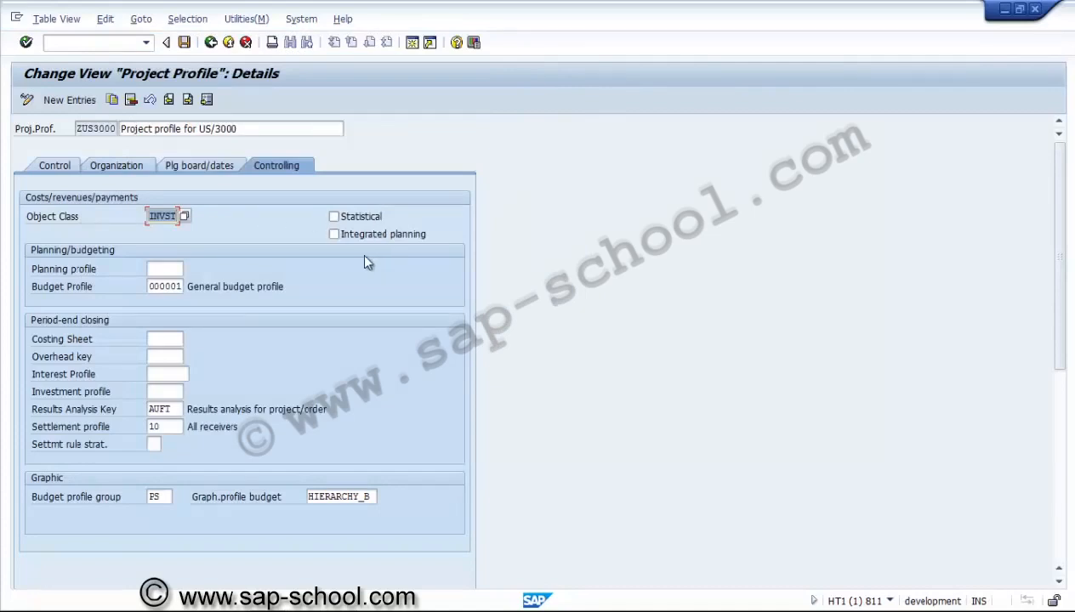
Step: Set both the planning profile and the budget profile in the project profile's controlling settings to ZPSUS1
click(174, 268)
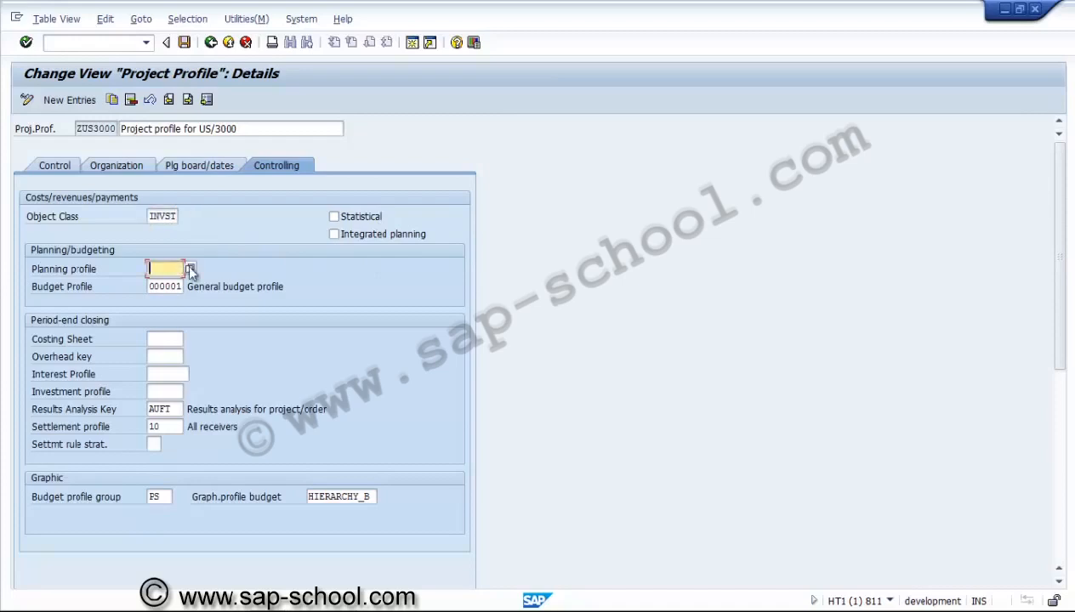
click(190, 269)
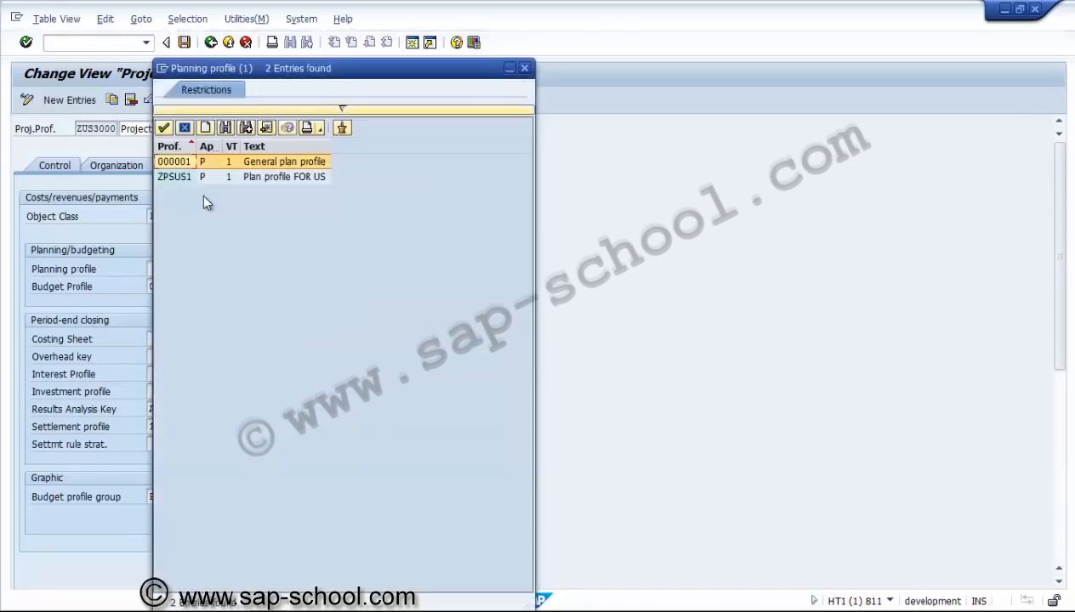
double_click(183, 180)
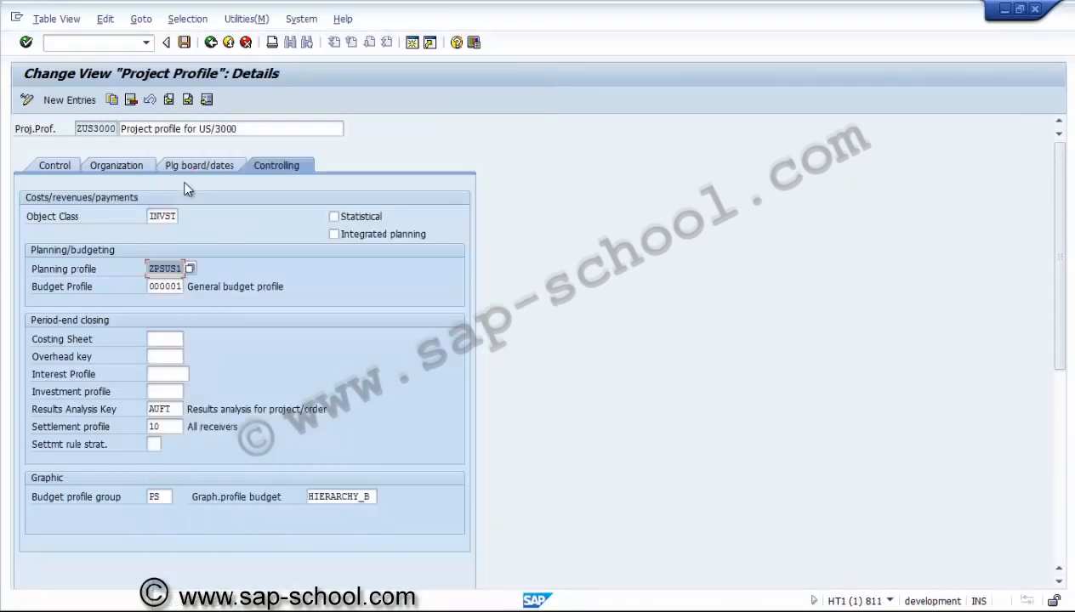
click(174, 289)
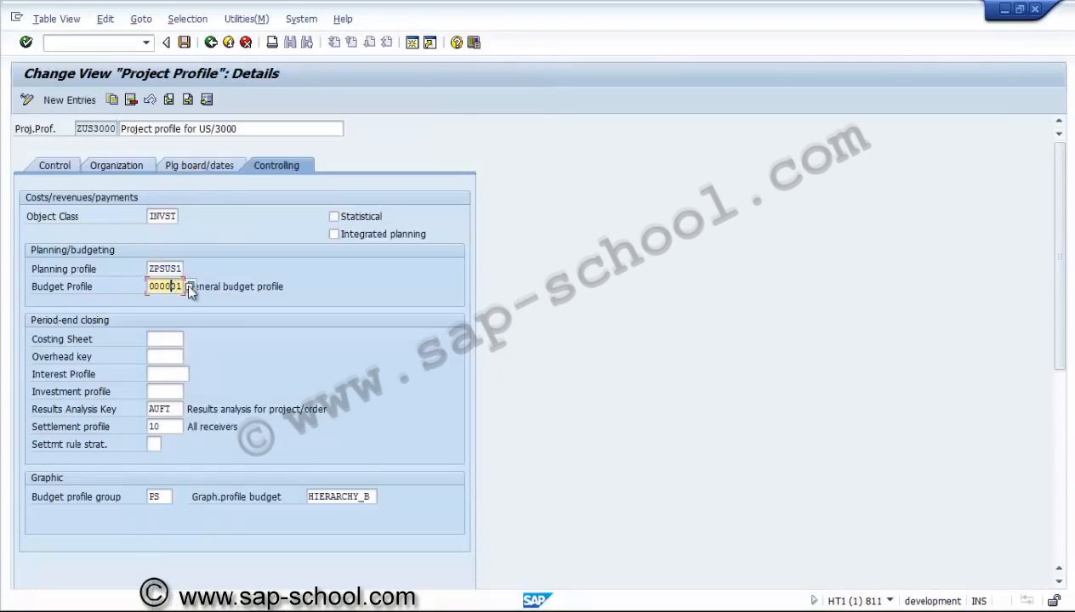
click(188, 287)
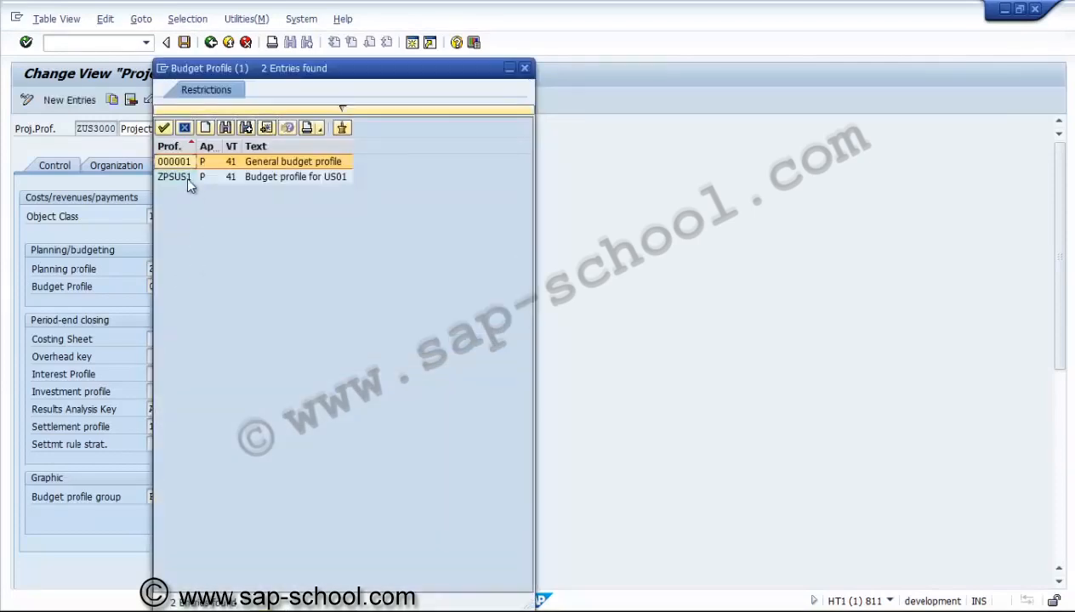
double_click(174, 177)
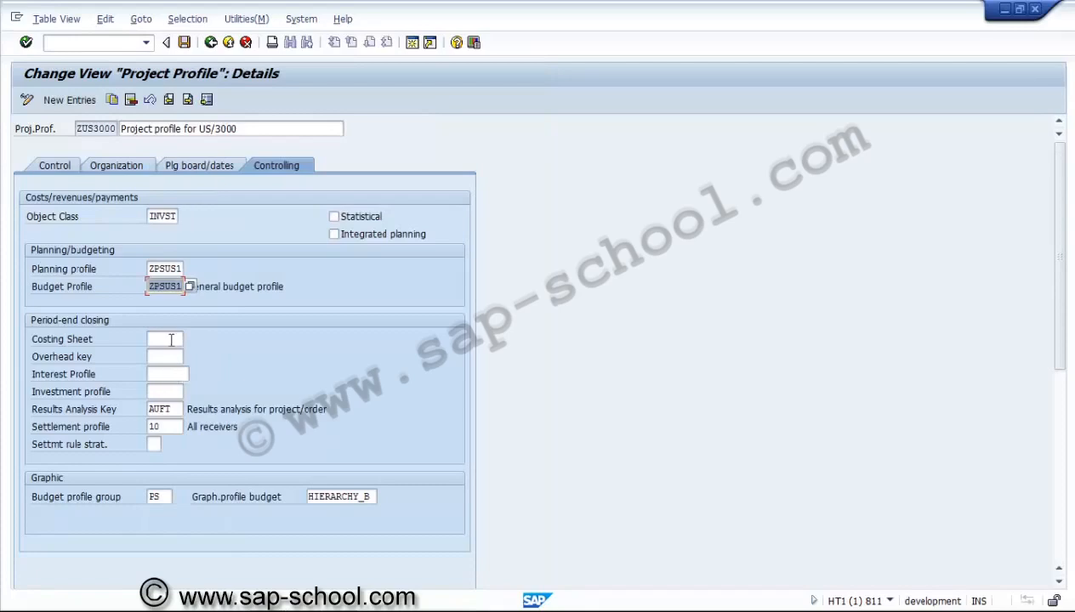
Step: Set the investment profile for period-end closing to ZUSI01, Investment profile for AuC, and clear the results analysis key
click(166, 392)
click(190, 392)
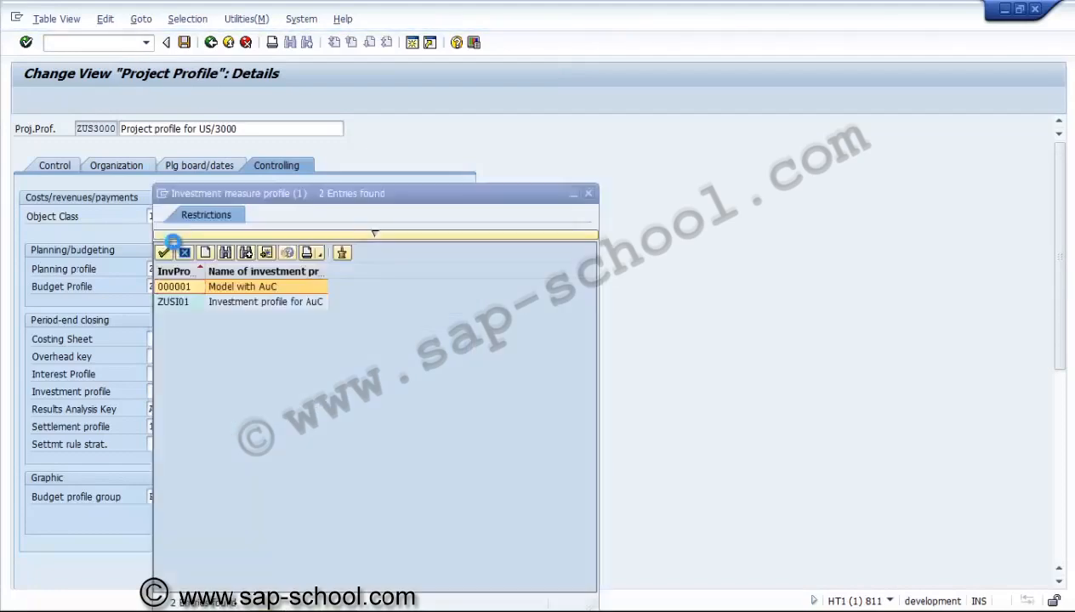
double_click(175, 302)
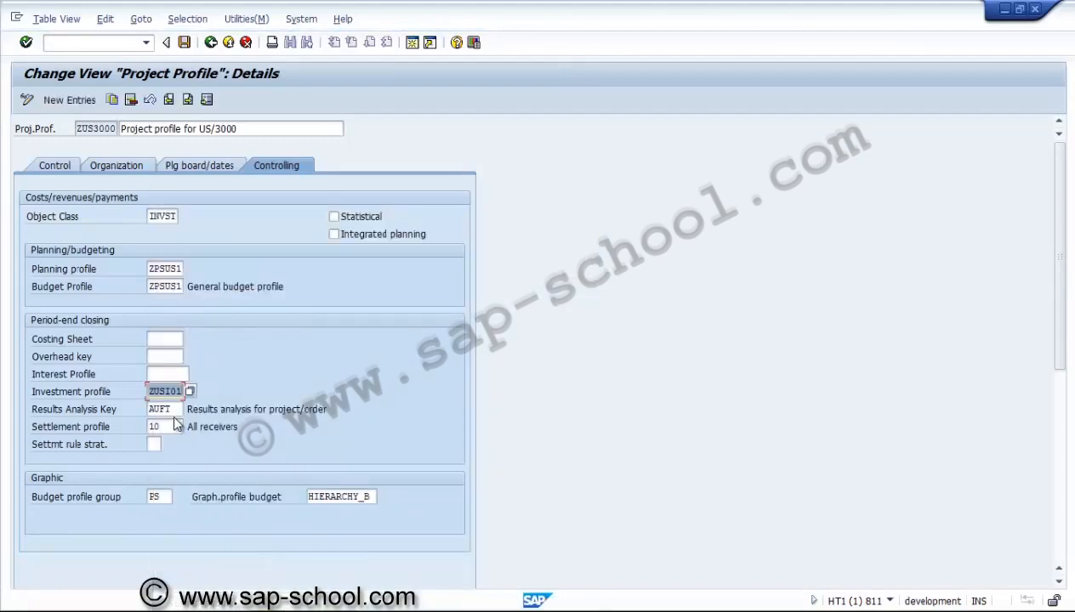
click(176, 409)
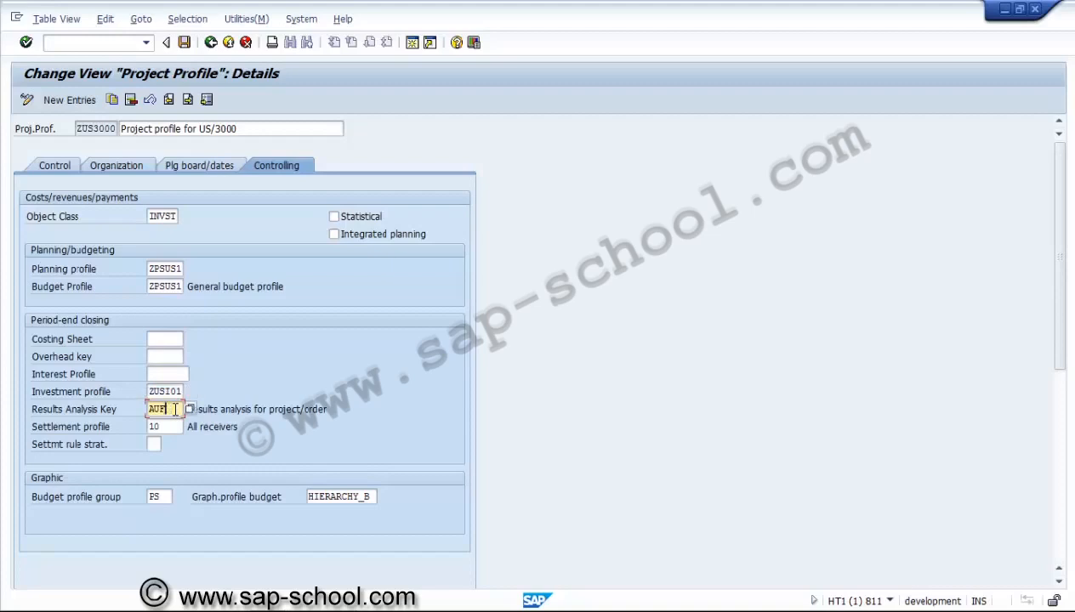
key(BackSpace)
key(BackSpace)
key(BackSpace)
Step: Set the settlement profile to ZPSAUC, Settlement assets under const., and the settlement rule strategy to 01
click(174, 429)
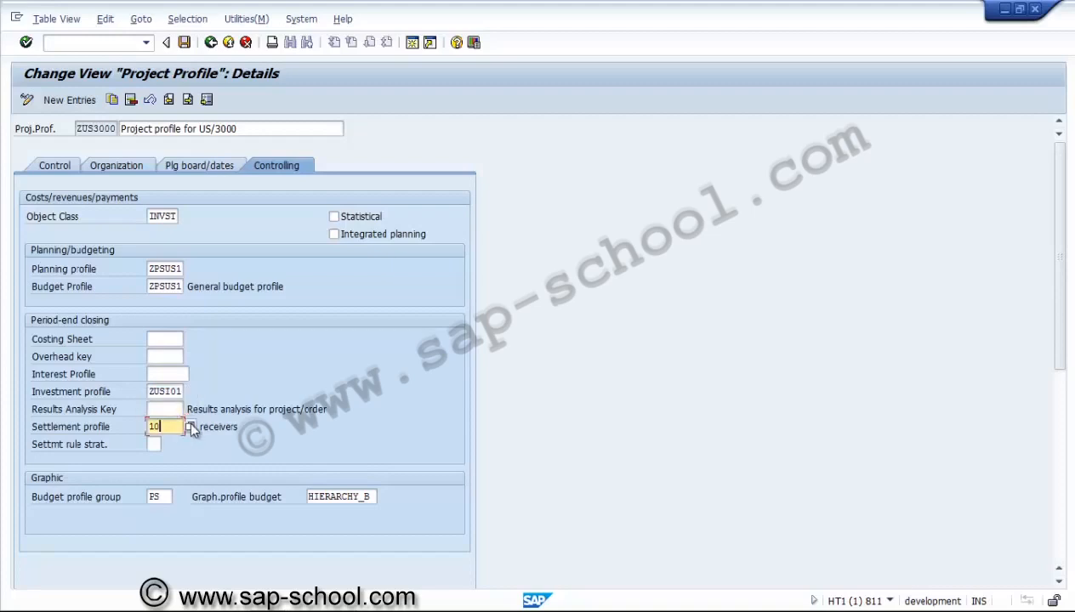
click(191, 426)
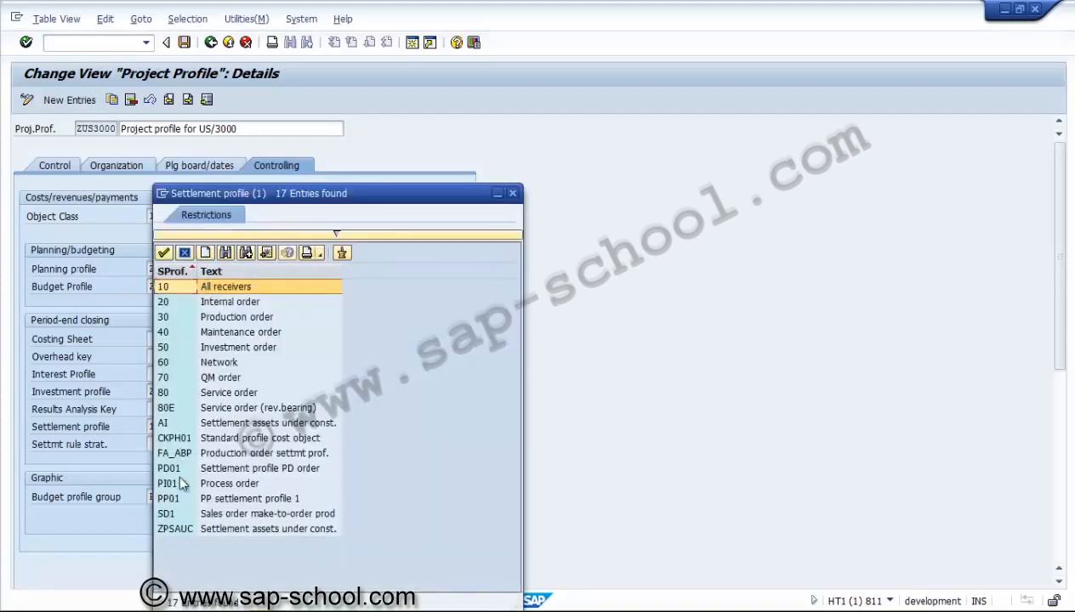
double_click(178, 528)
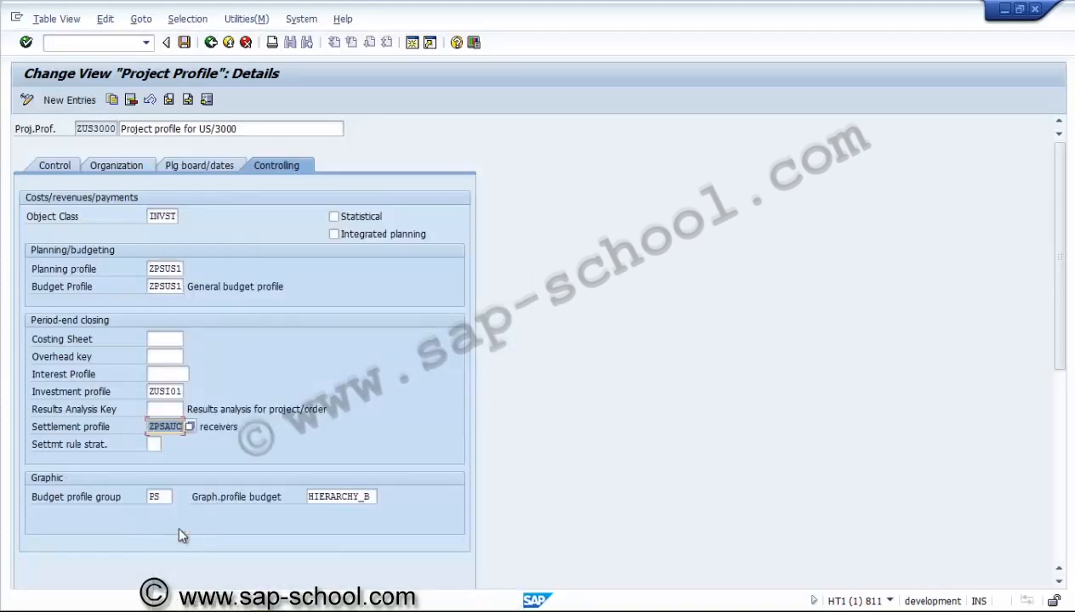
click(156, 446)
click(168, 445)
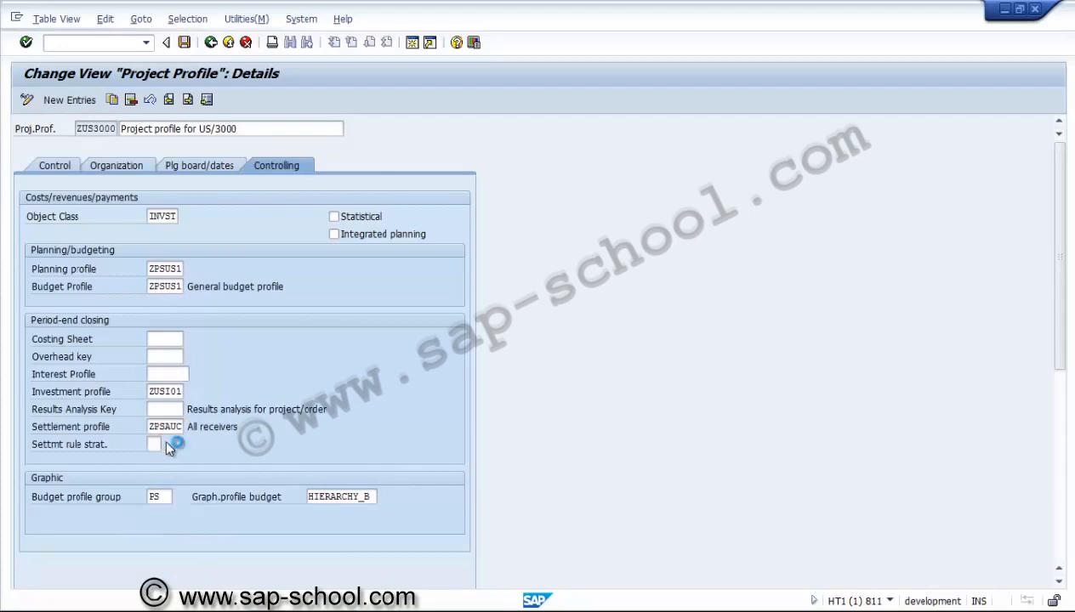
double_click(178, 288)
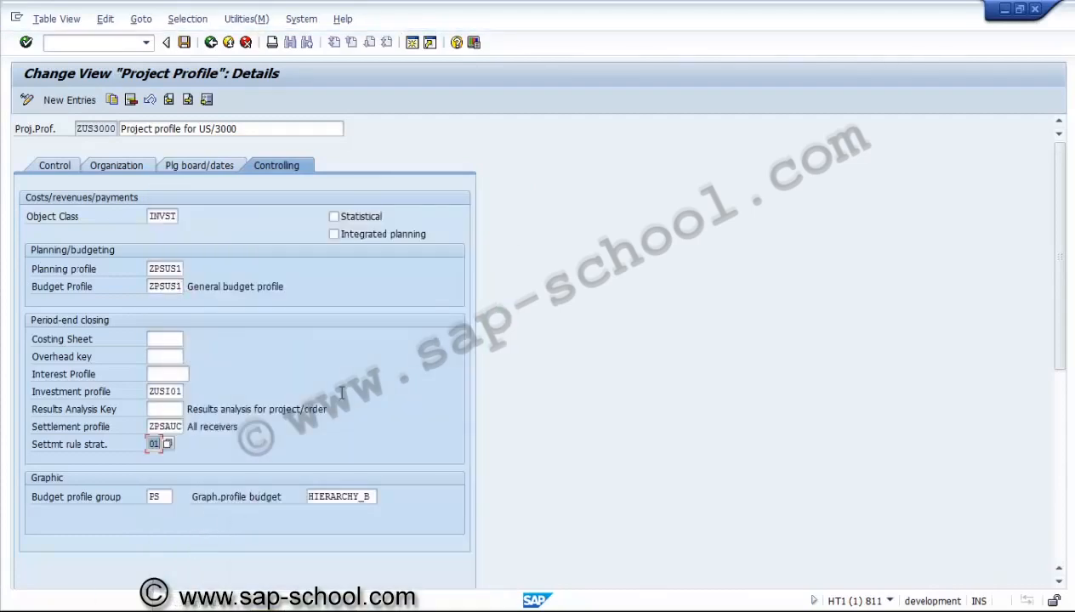
key(Return)
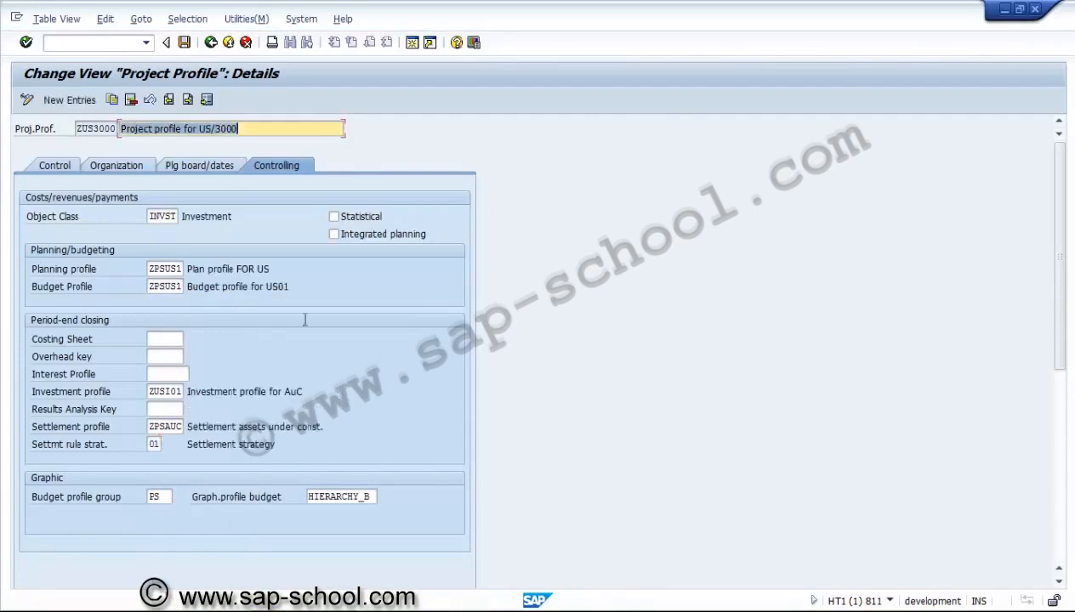
Step: Save the project profile in a new customizing request with the short description "PS - Project profile"
click(185, 44)
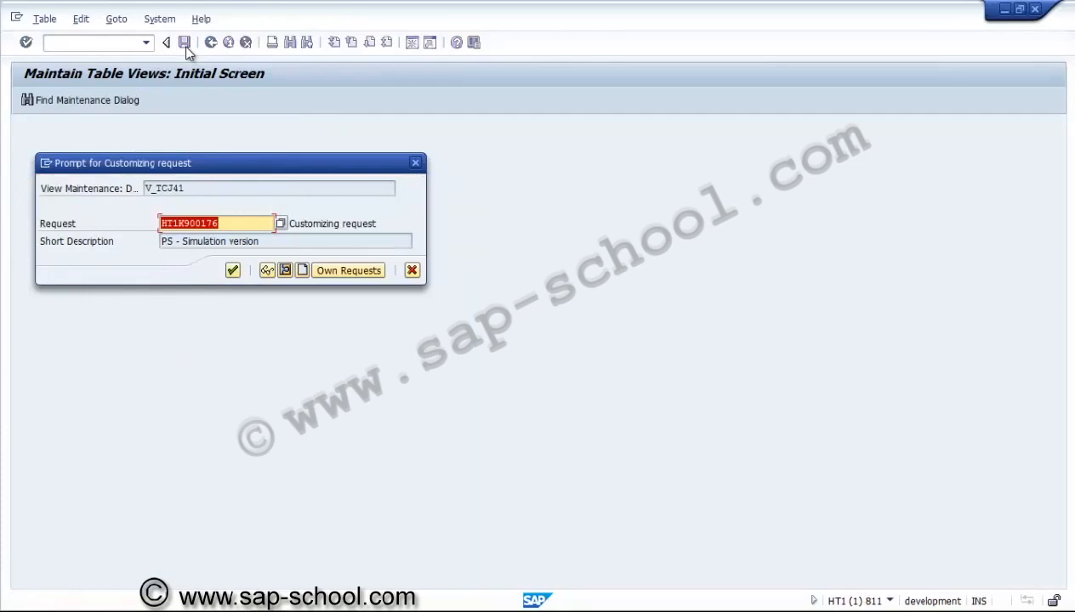
click(303, 270)
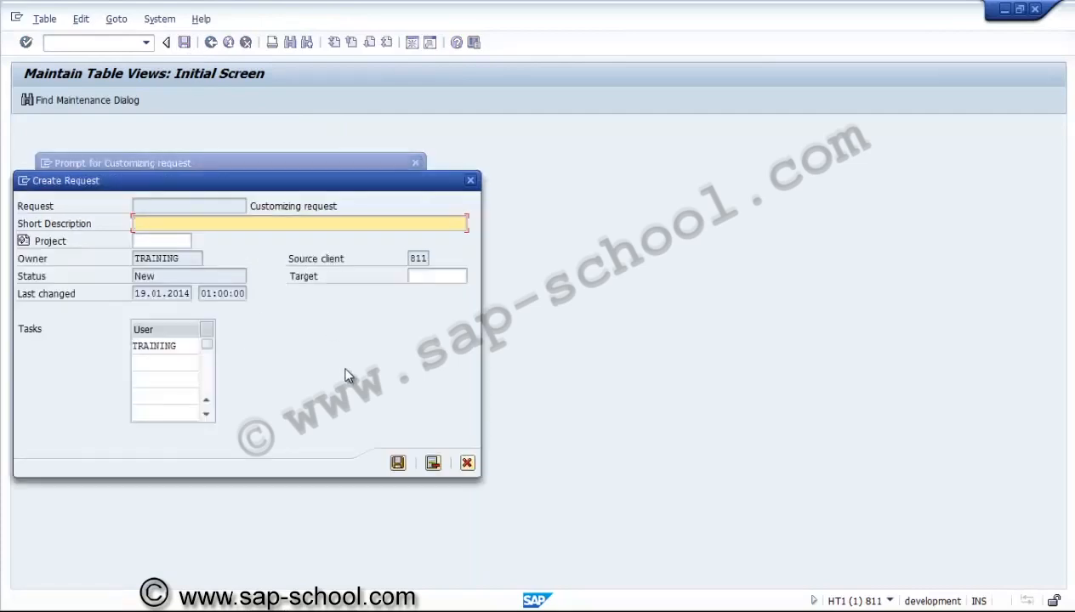
text(PS - Project profile)
click(397, 463)
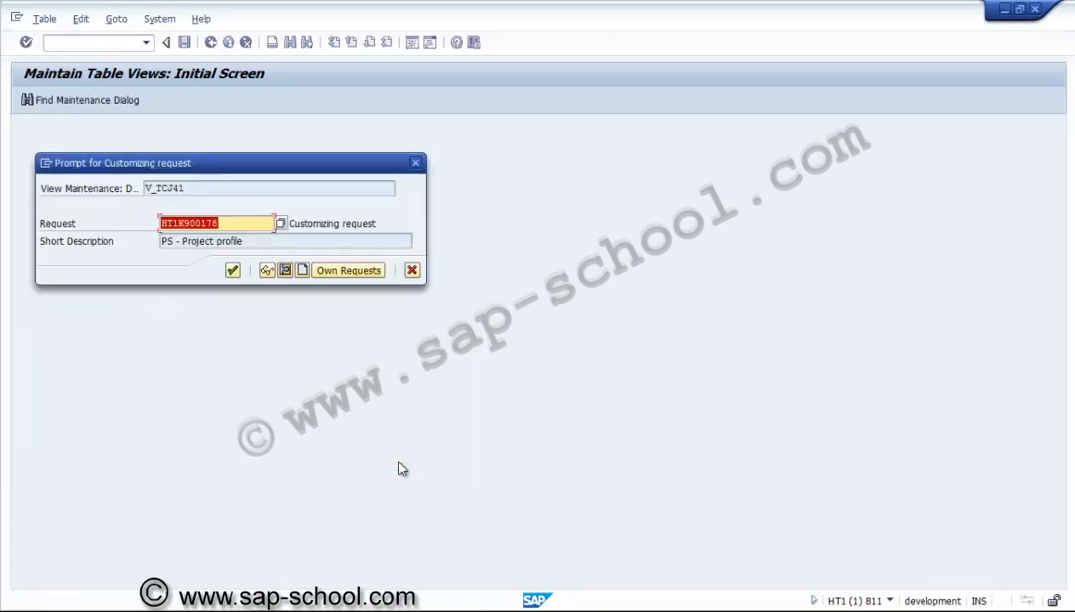
click(232, 271)
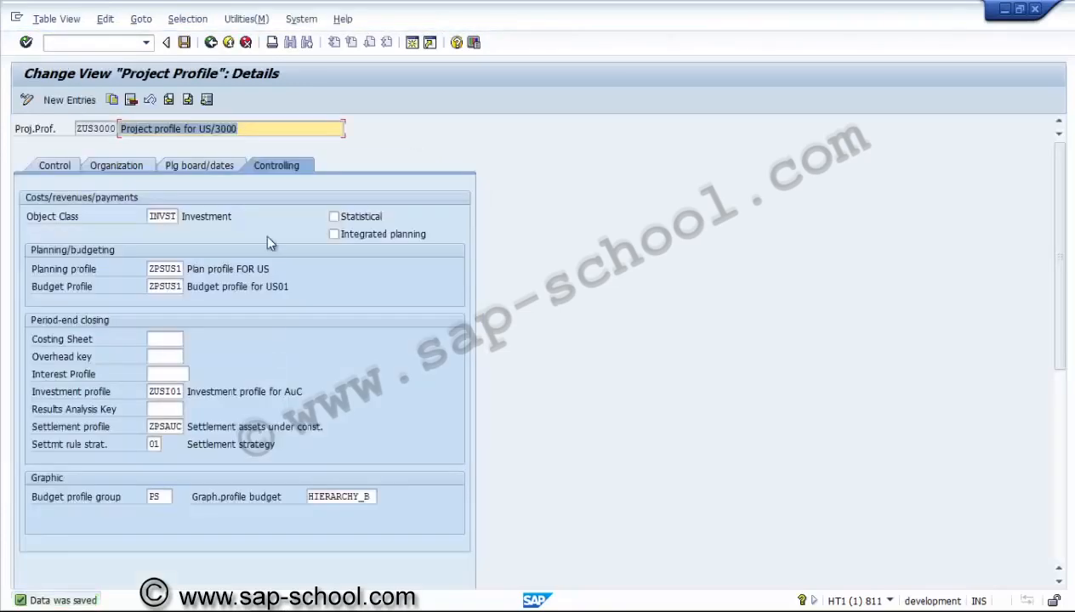
Step: Leave the project profile from its control settings, collapse Project System in the IMG and return to the SAP Easy Access screen
click(75, 167)
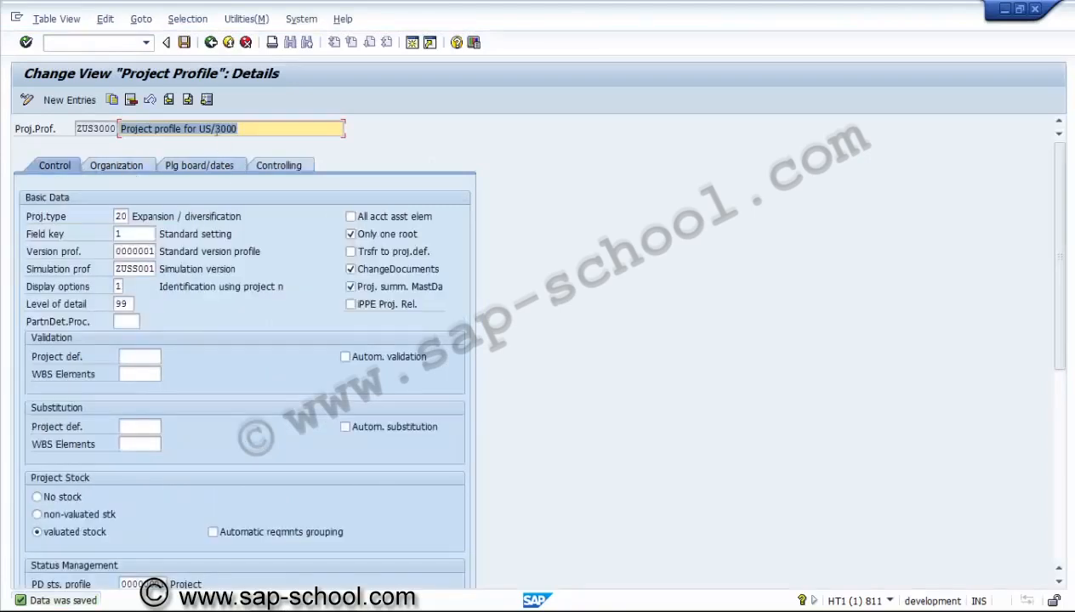
click(183, 43)
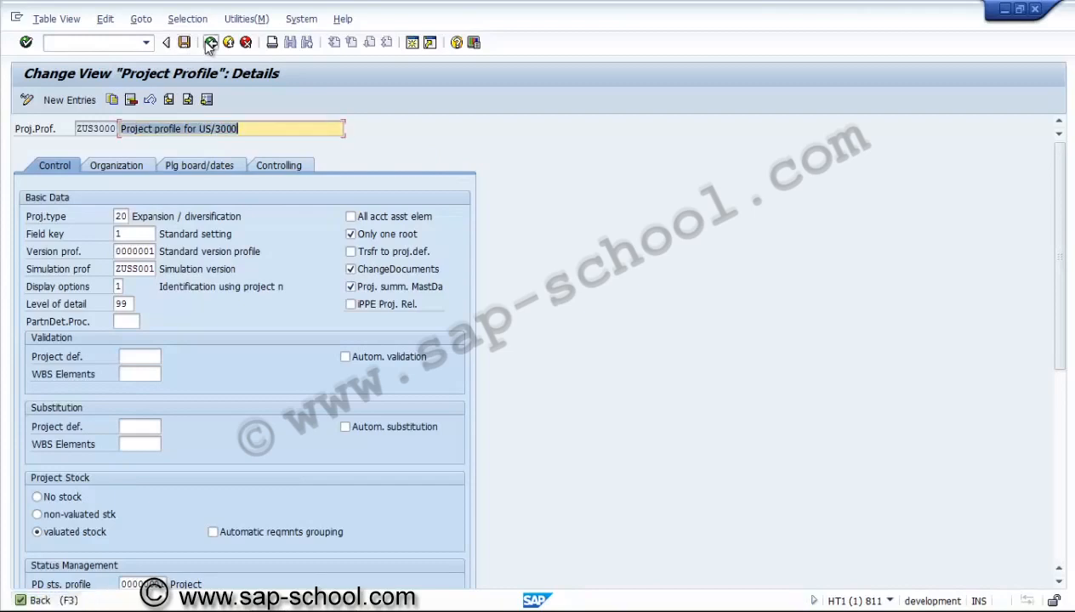
click(210, 42)
click(213, 47)
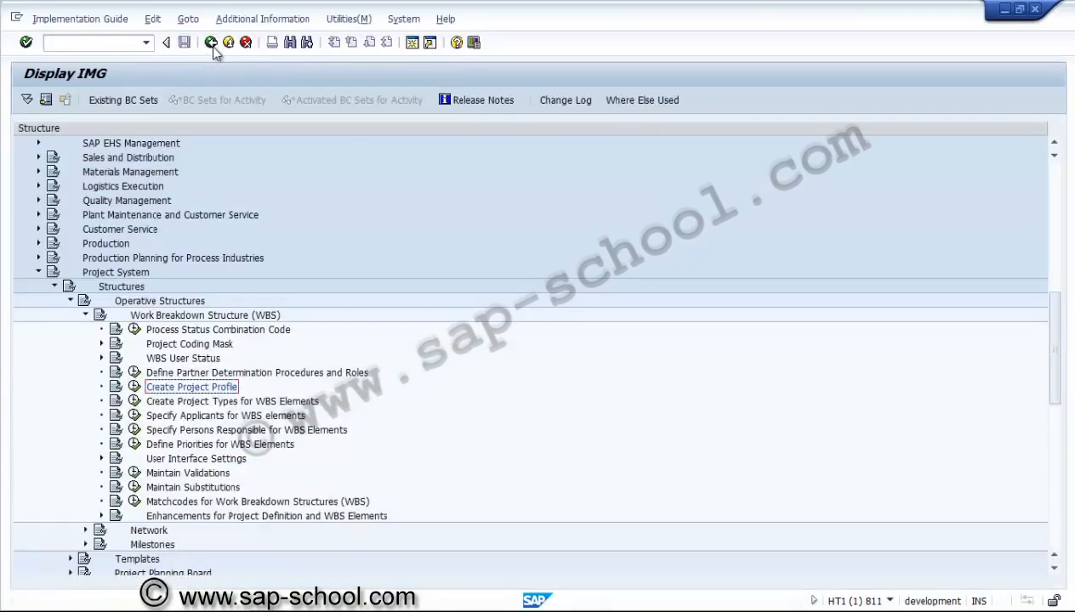
click(39, 272)
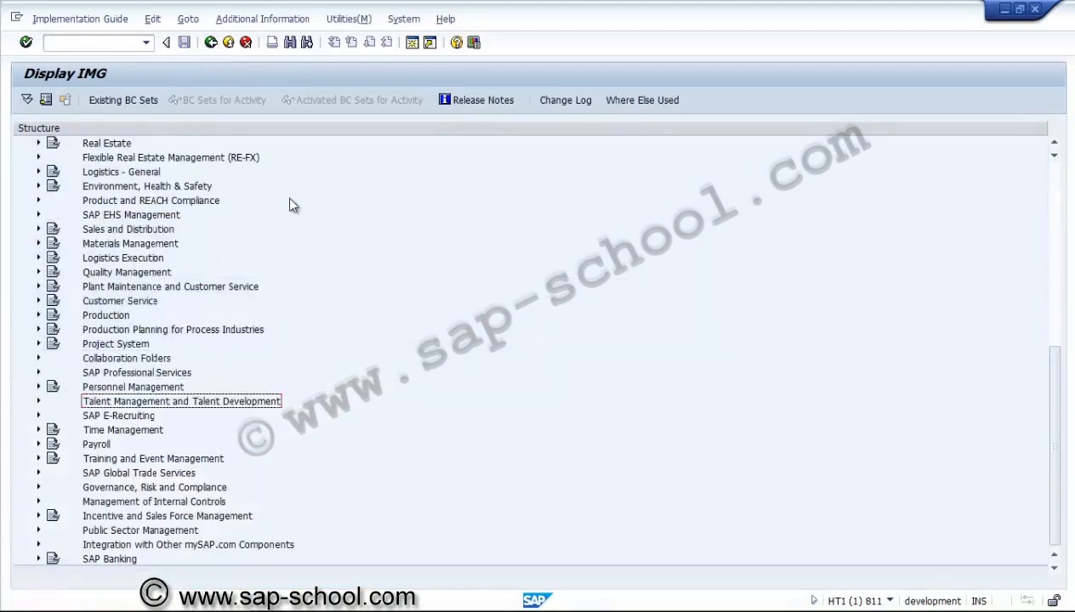
click(227, 48)
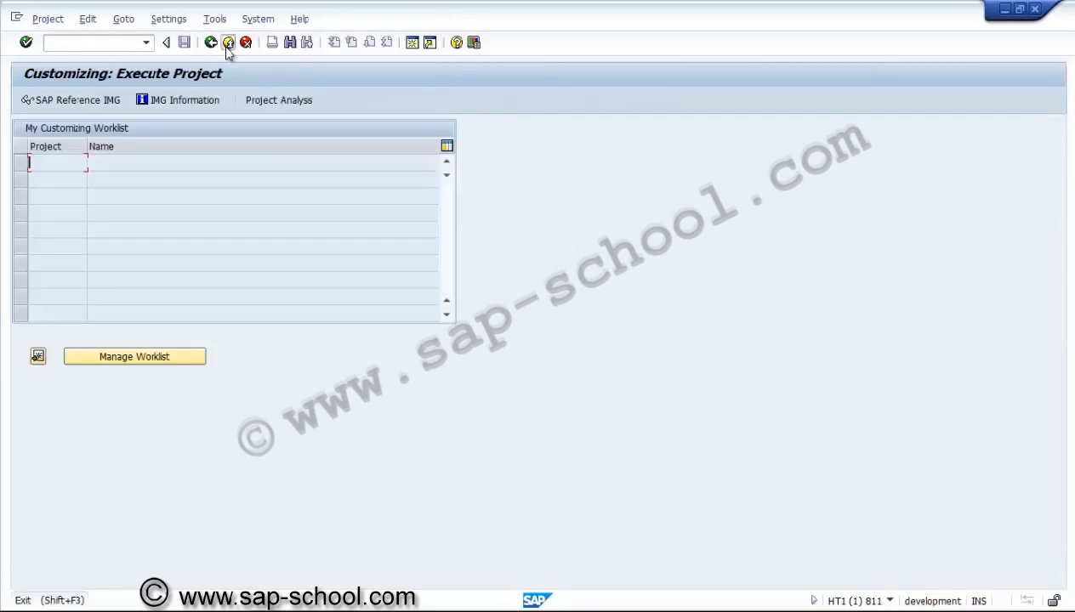
click(227, 48)
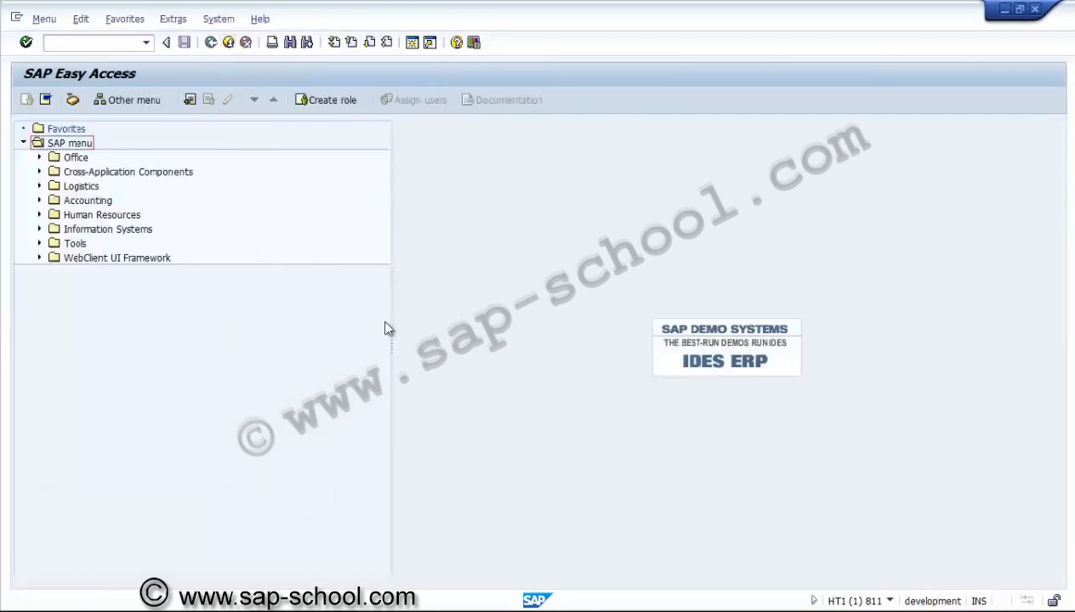